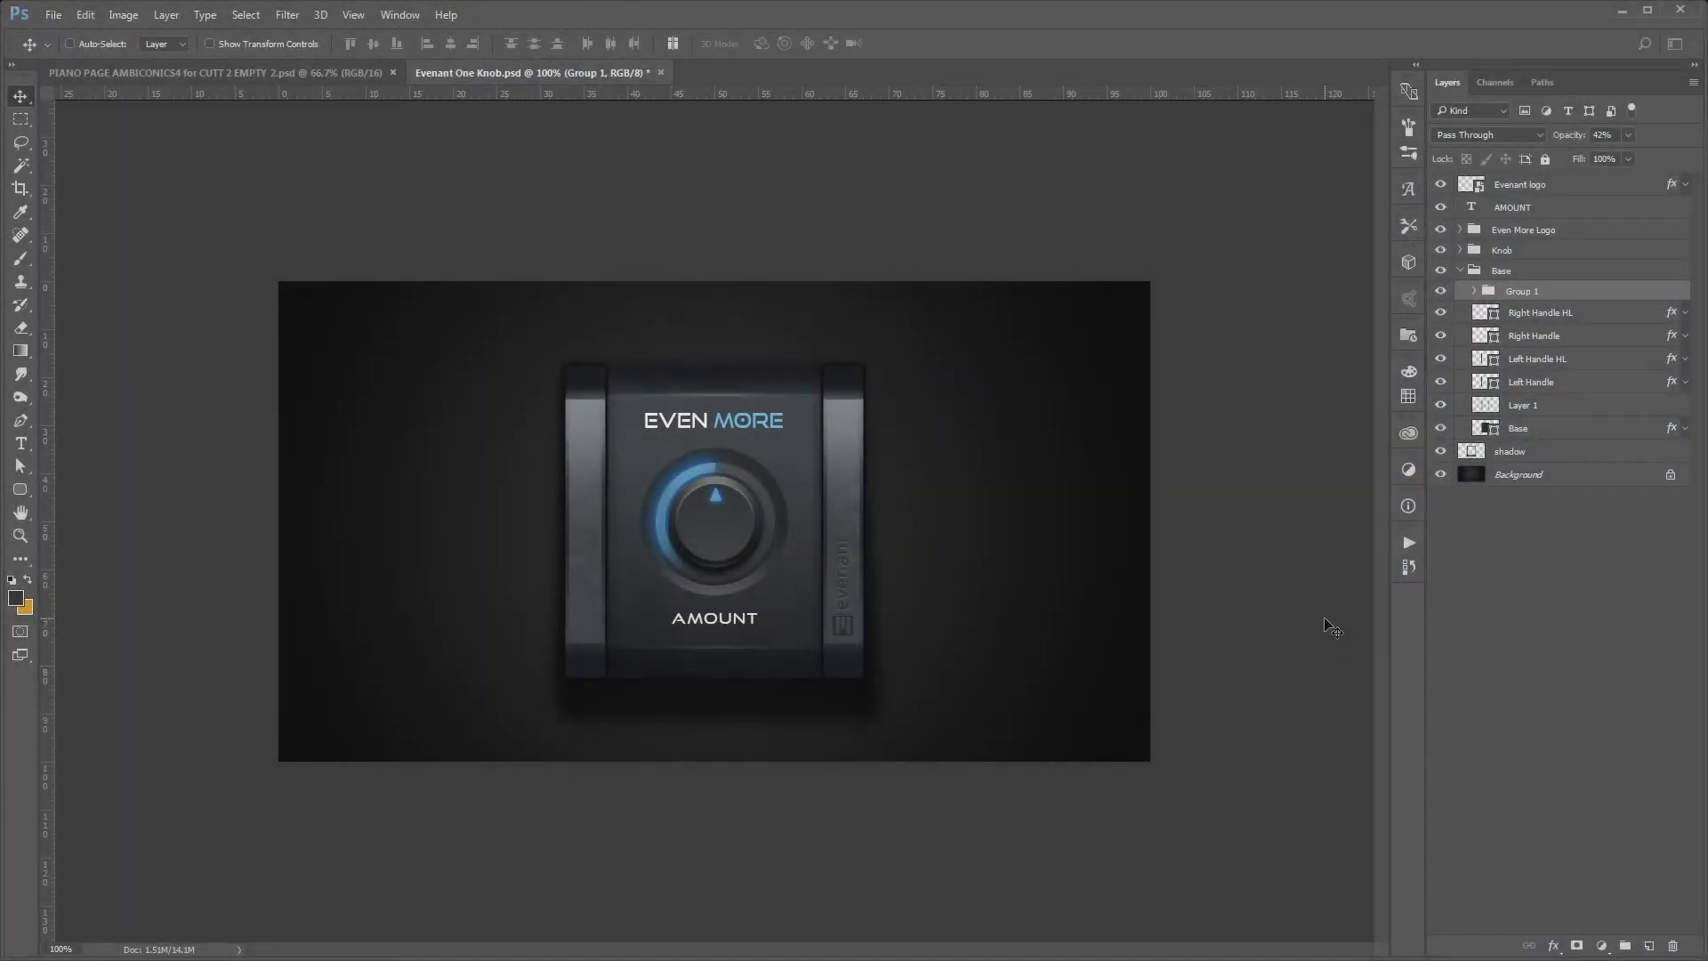
# Create a new 980 × 540 px, 72 ppi document with black background contents
pyautogui.hotkey('ctrl', 'n')
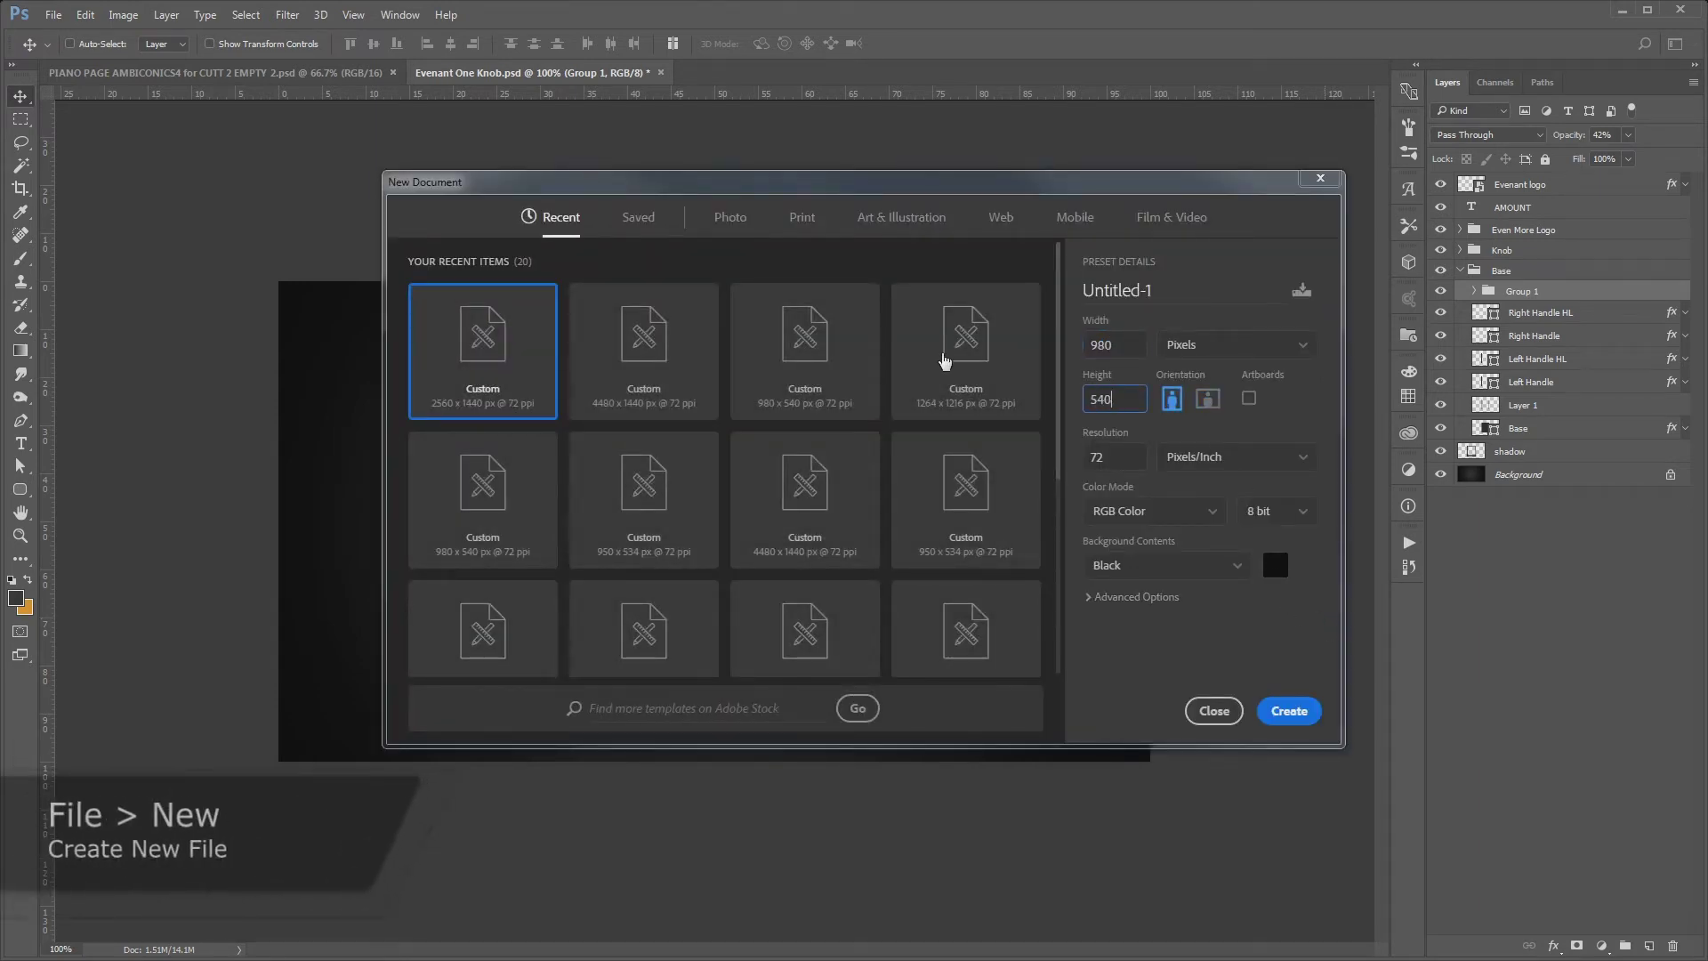
pyautogui.press('Return')
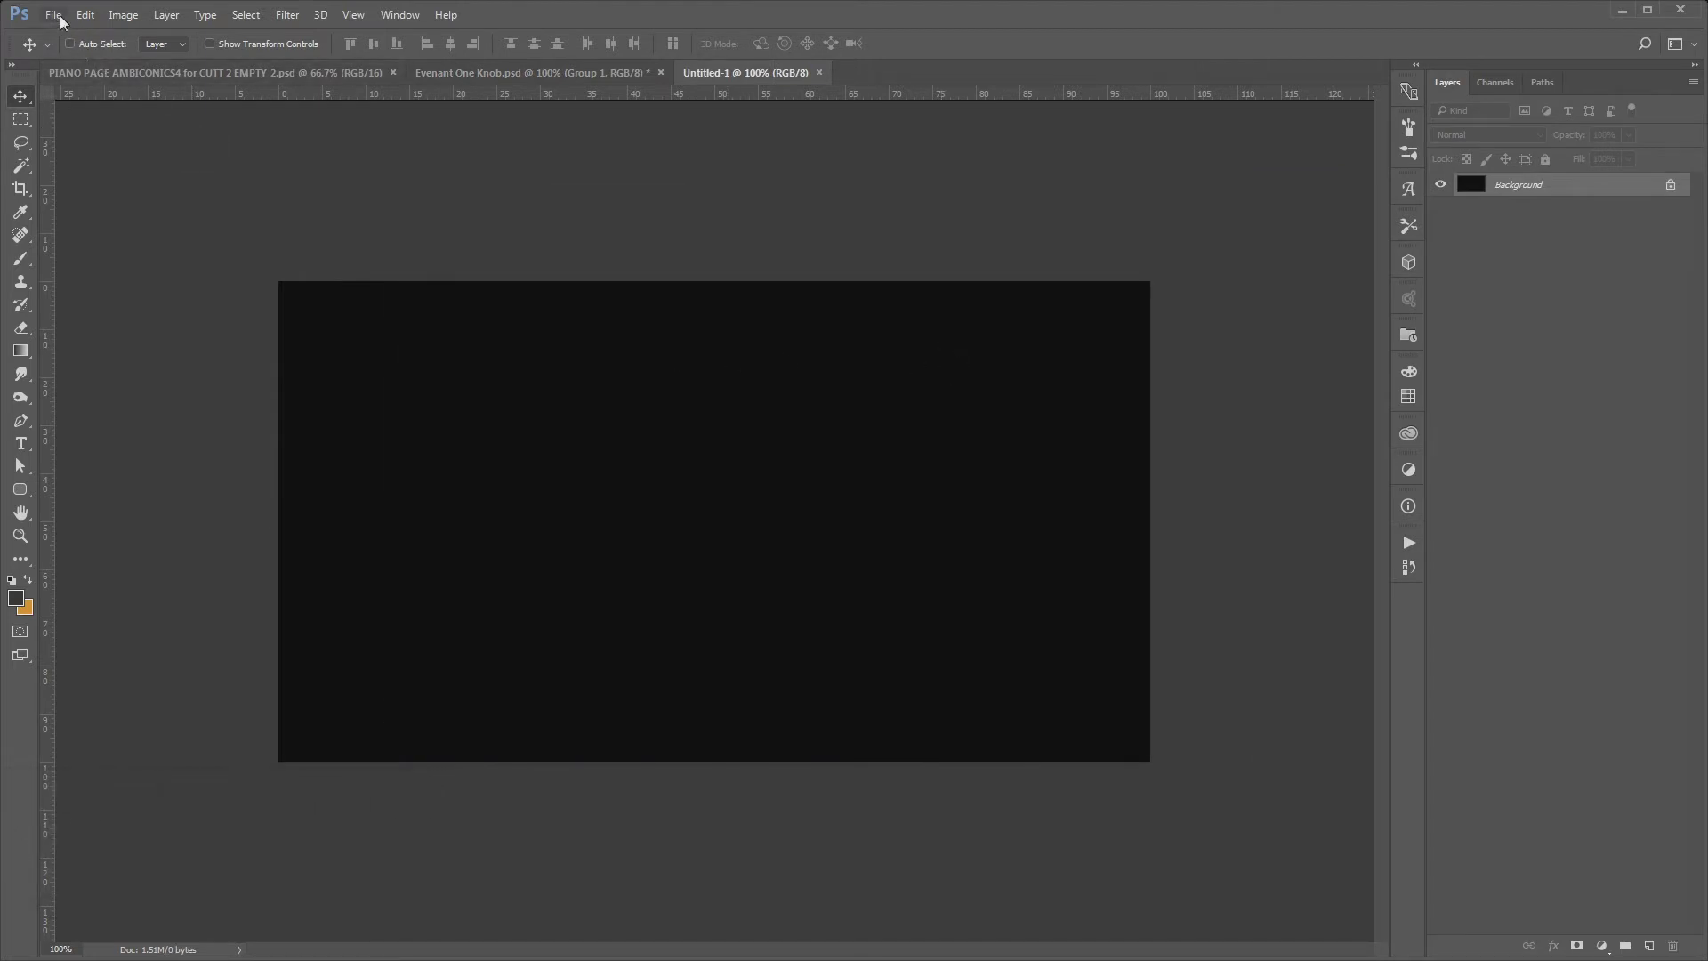
# Draw a black rounded rectangle, about 286 × 335 px with 6 px corners, in the canvas centre
pyautogui.click(15, 497)
pyautogui.click(81, 508)
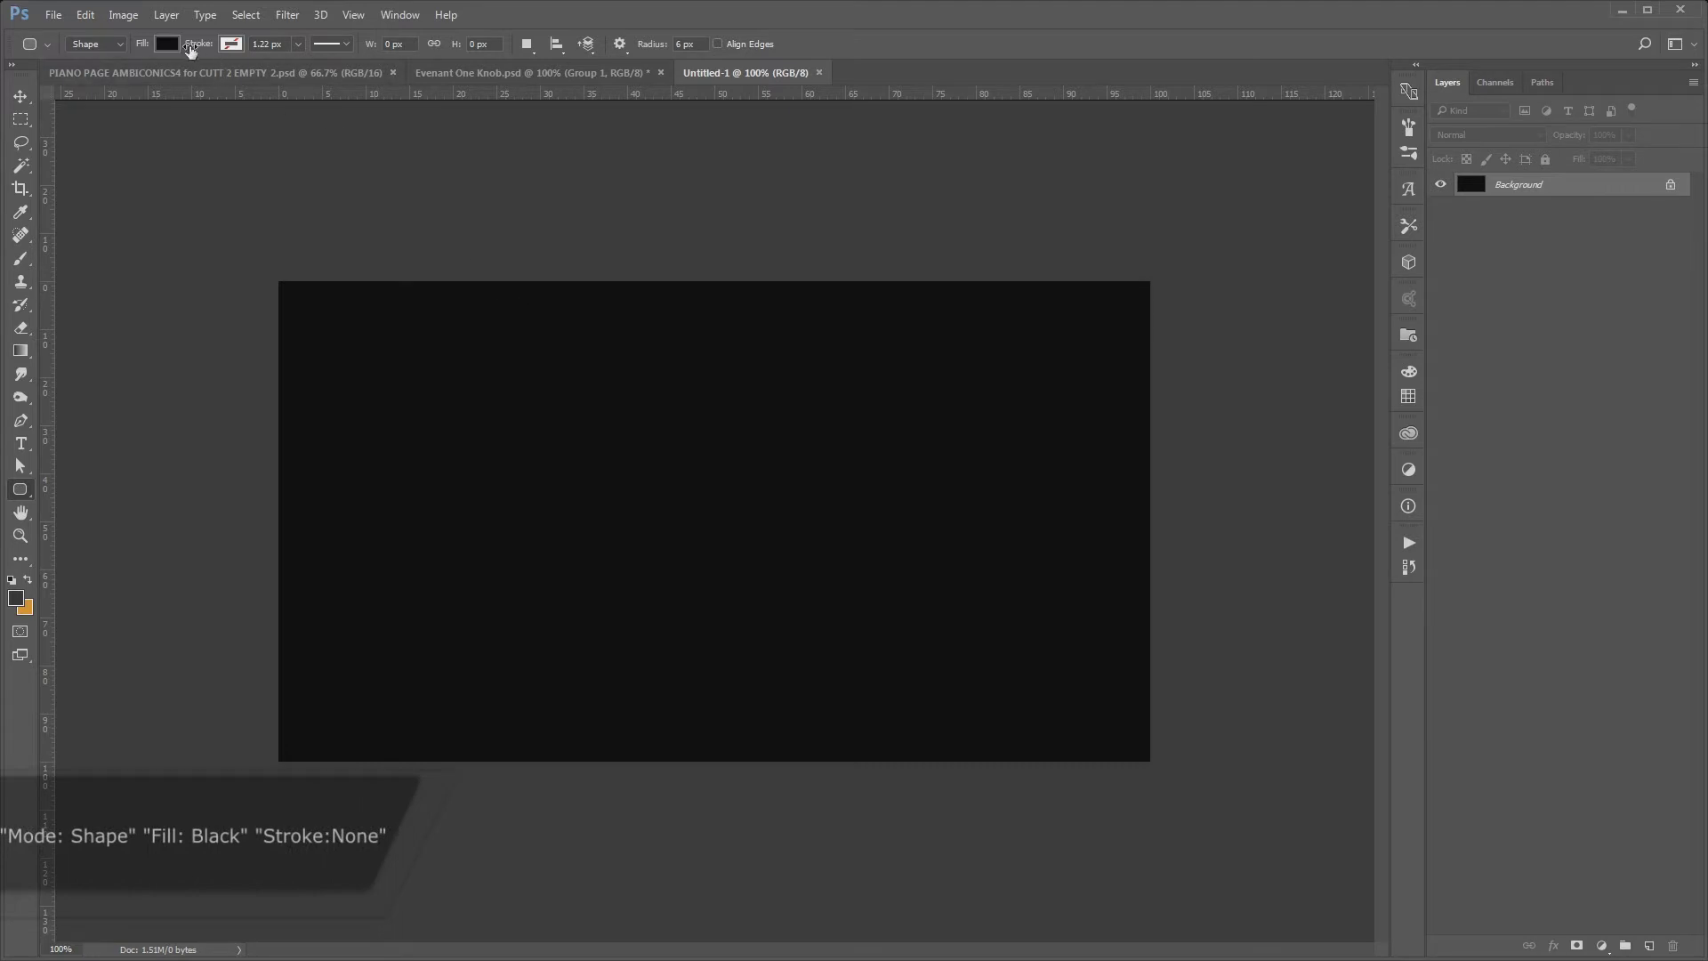
pyautogui.moveTo(598, 396); pyautogui.dragTo(802, 646)
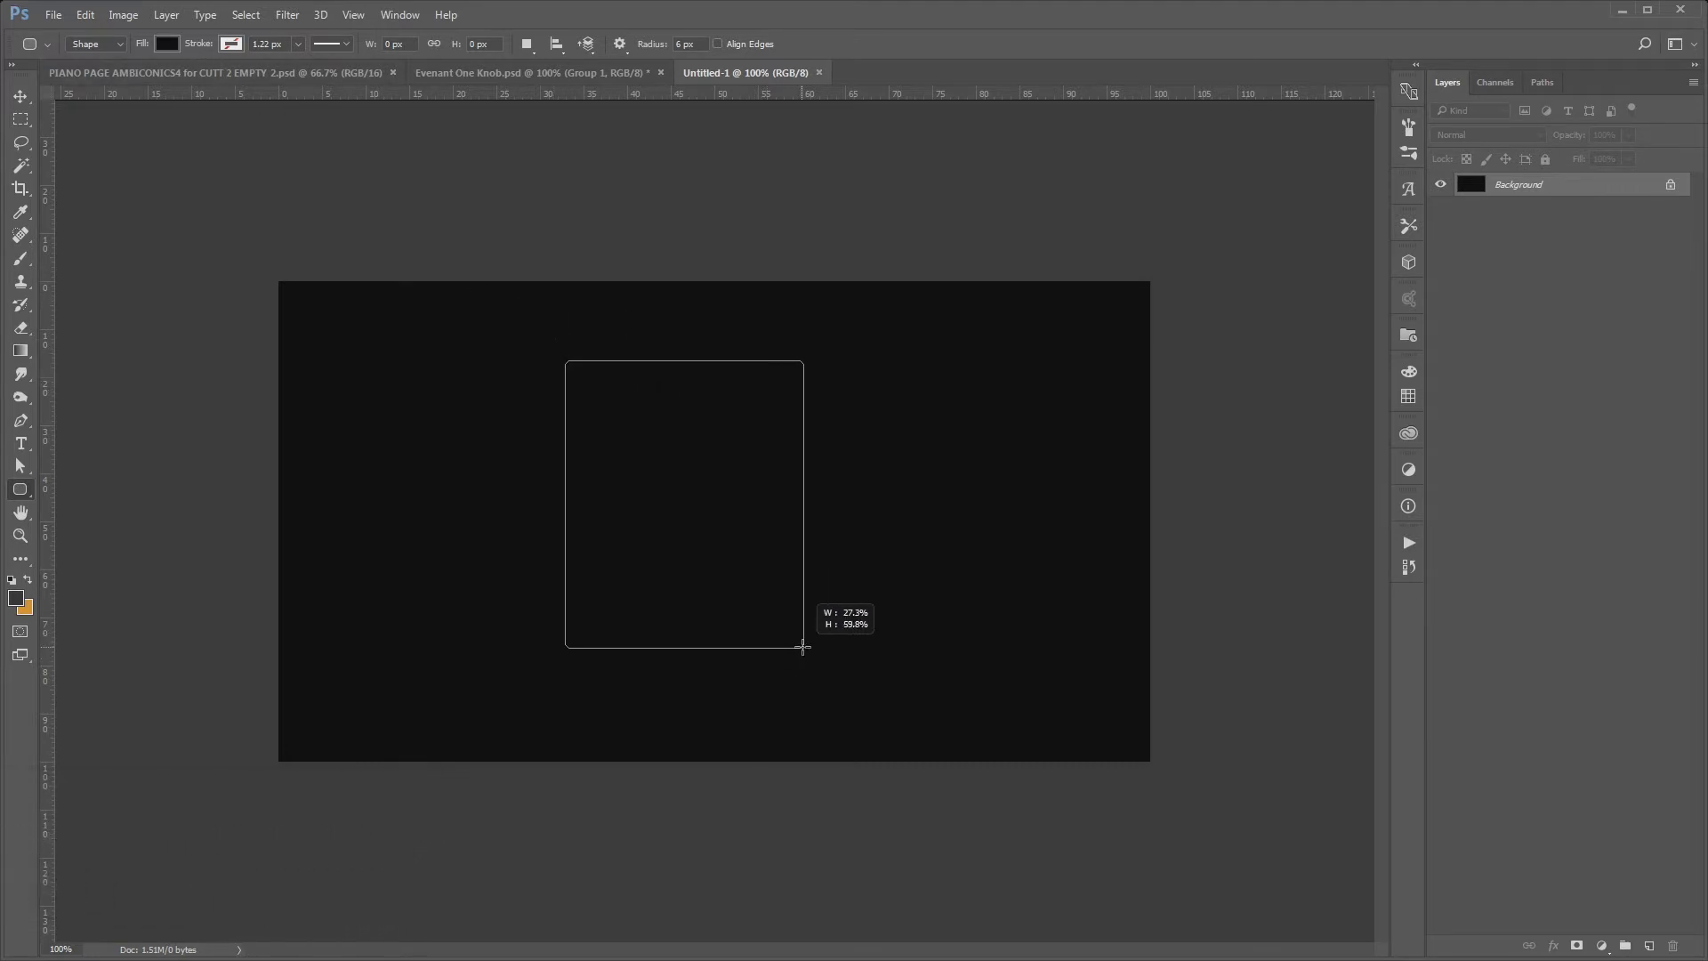
pyautogui.moveTo(813, 656); pyautogui.dragTo(810, 657)
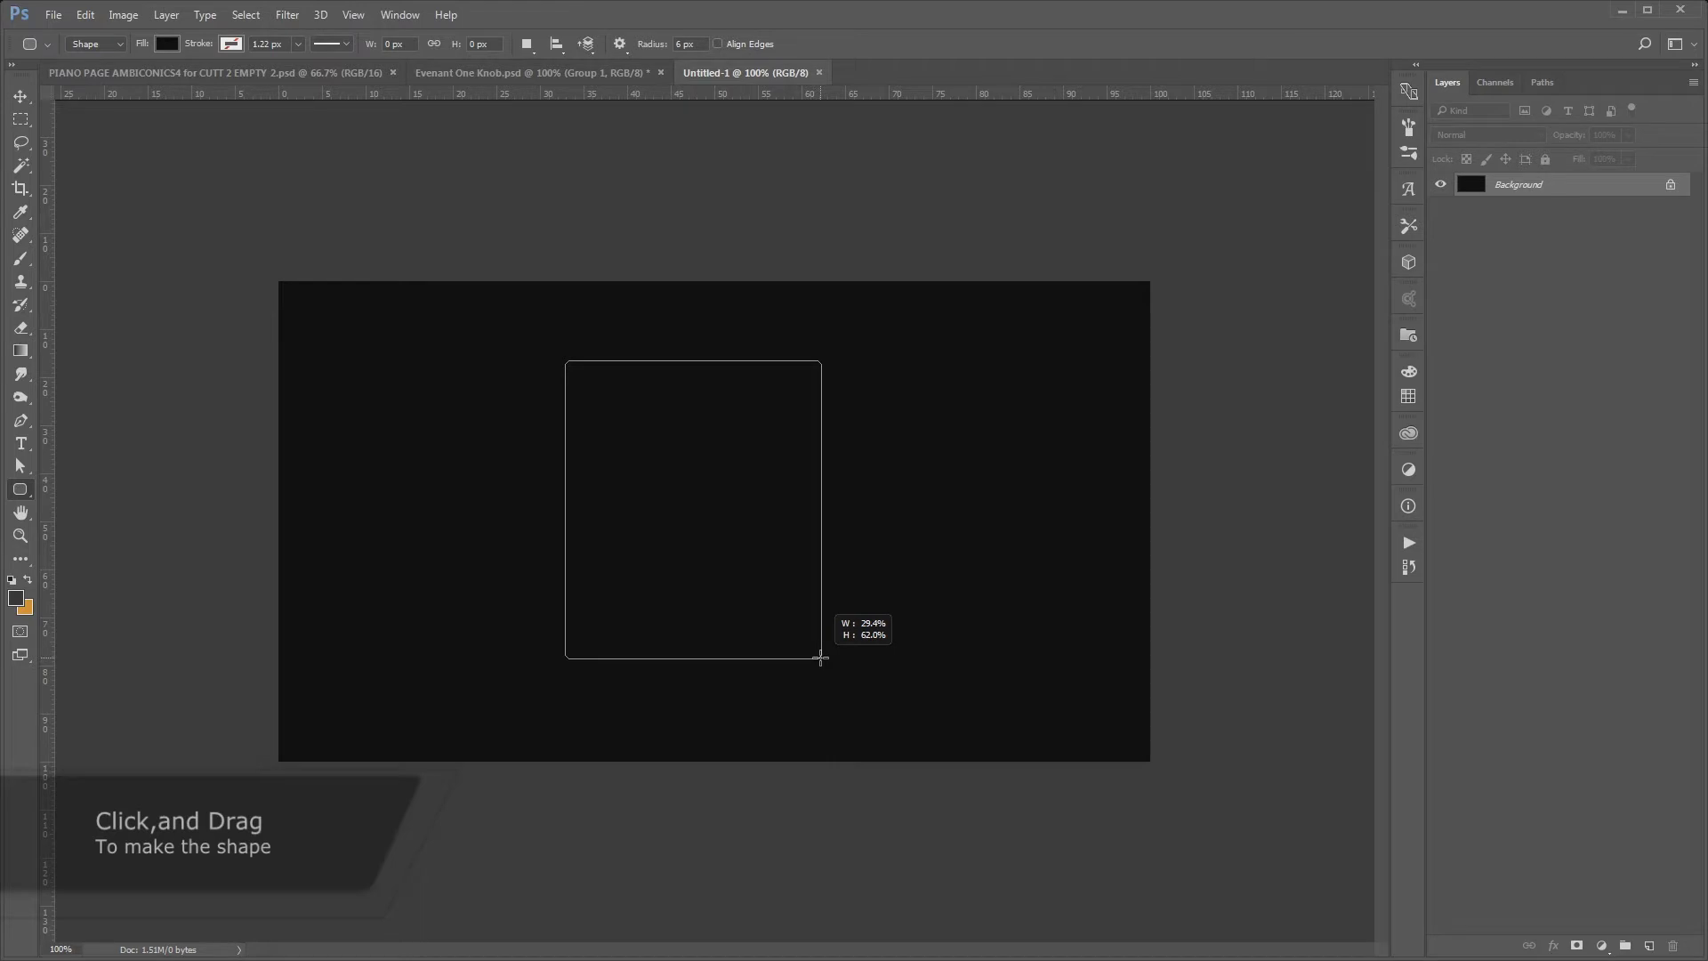
pyautogui.moveTo(820, 658); pyautogui.dragTo(820, 657)
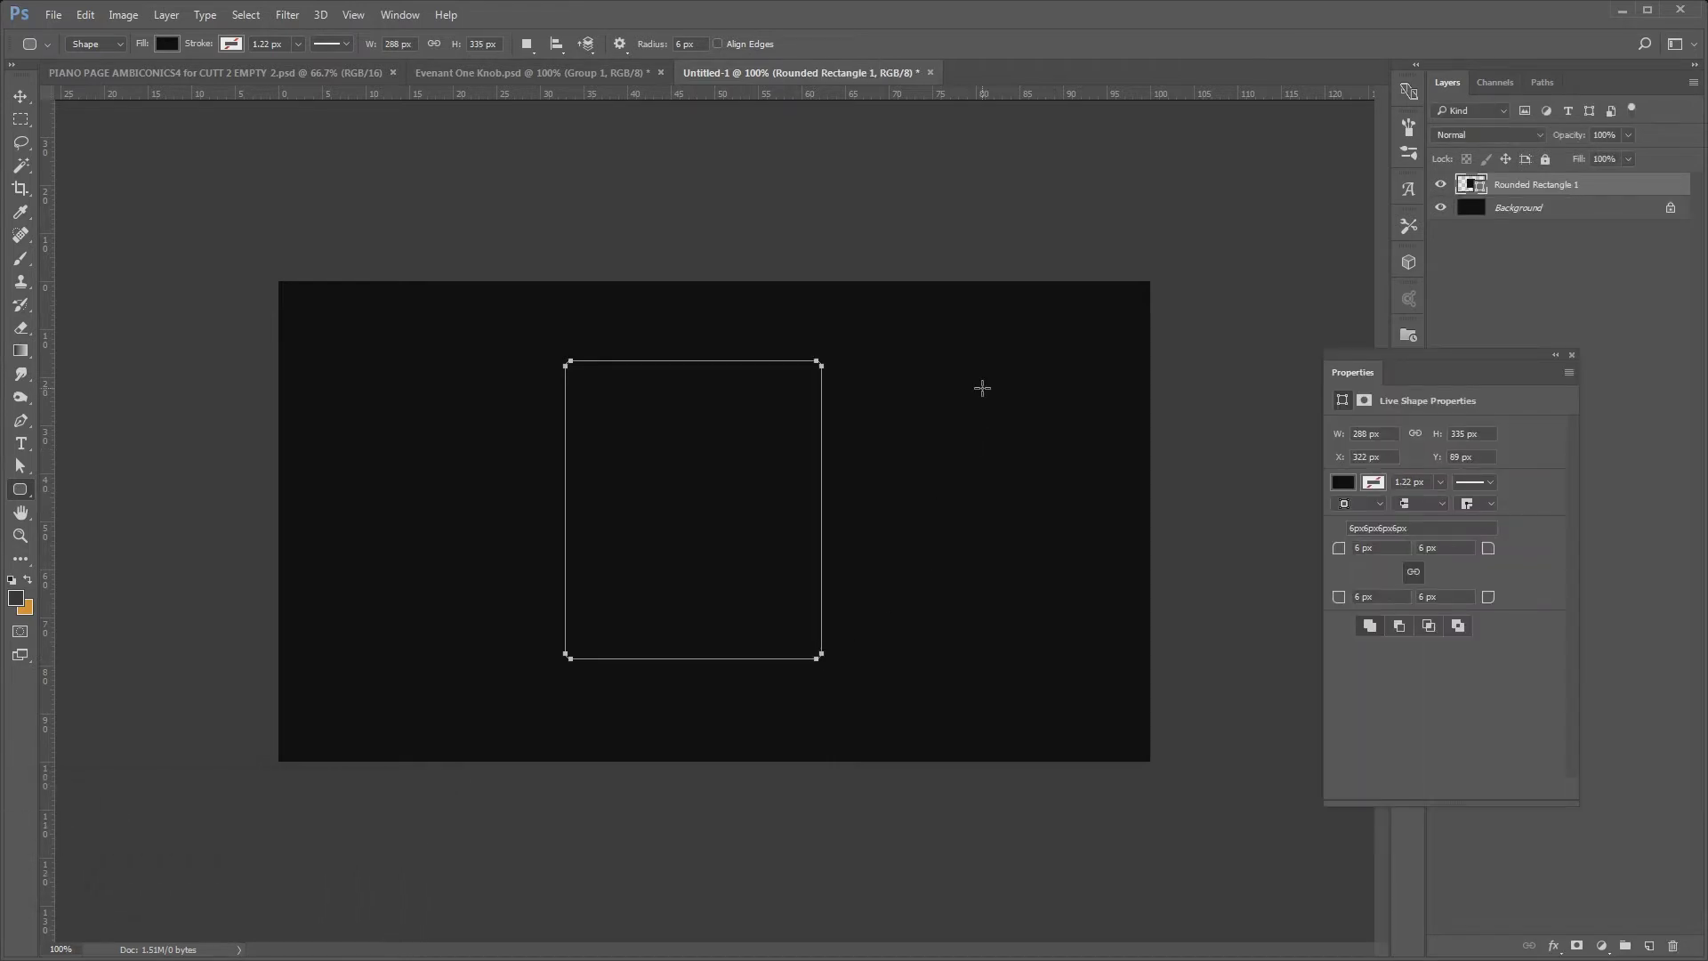
pyautogui.press('v')
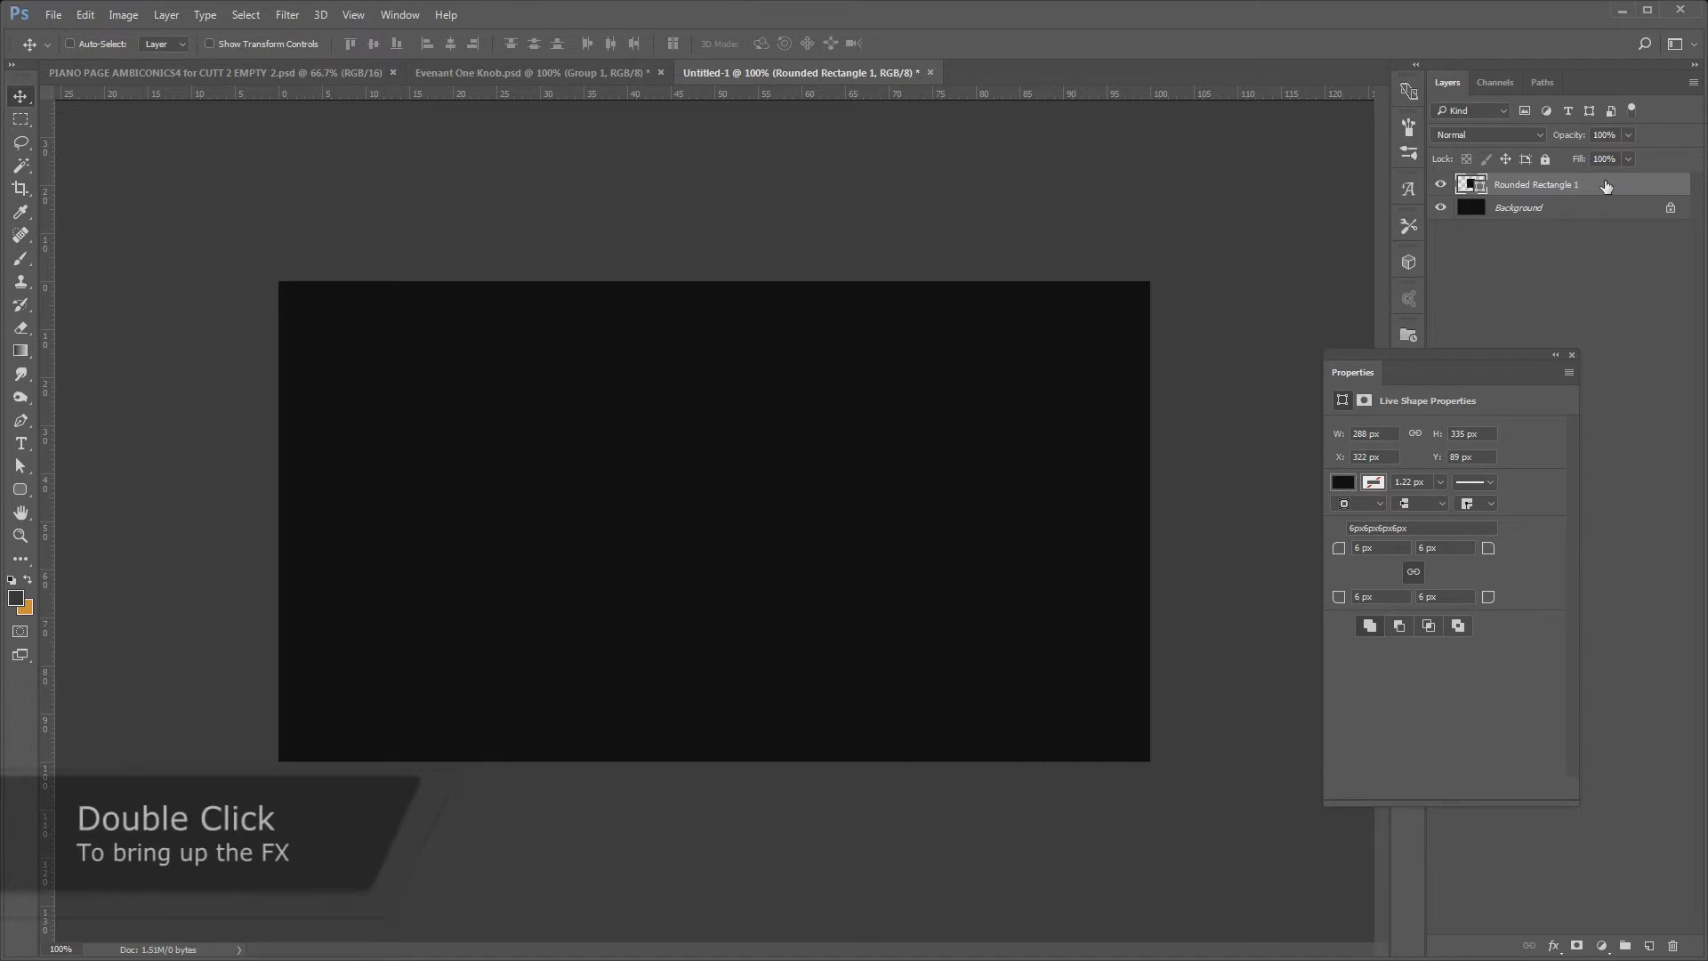
# Enable a default linear Gradient Overlay on Rounded Rectangle 1 and open its gradient for editing
pyautogui.doubleClick(1607, 186)
pyautogui.moveTo(1414, 426)
pyautogui.mouseDown()
pyautogui.moveTo(760, 431)
pyautogui.moveTo(707, 414)
pyautogui.mouseUp()
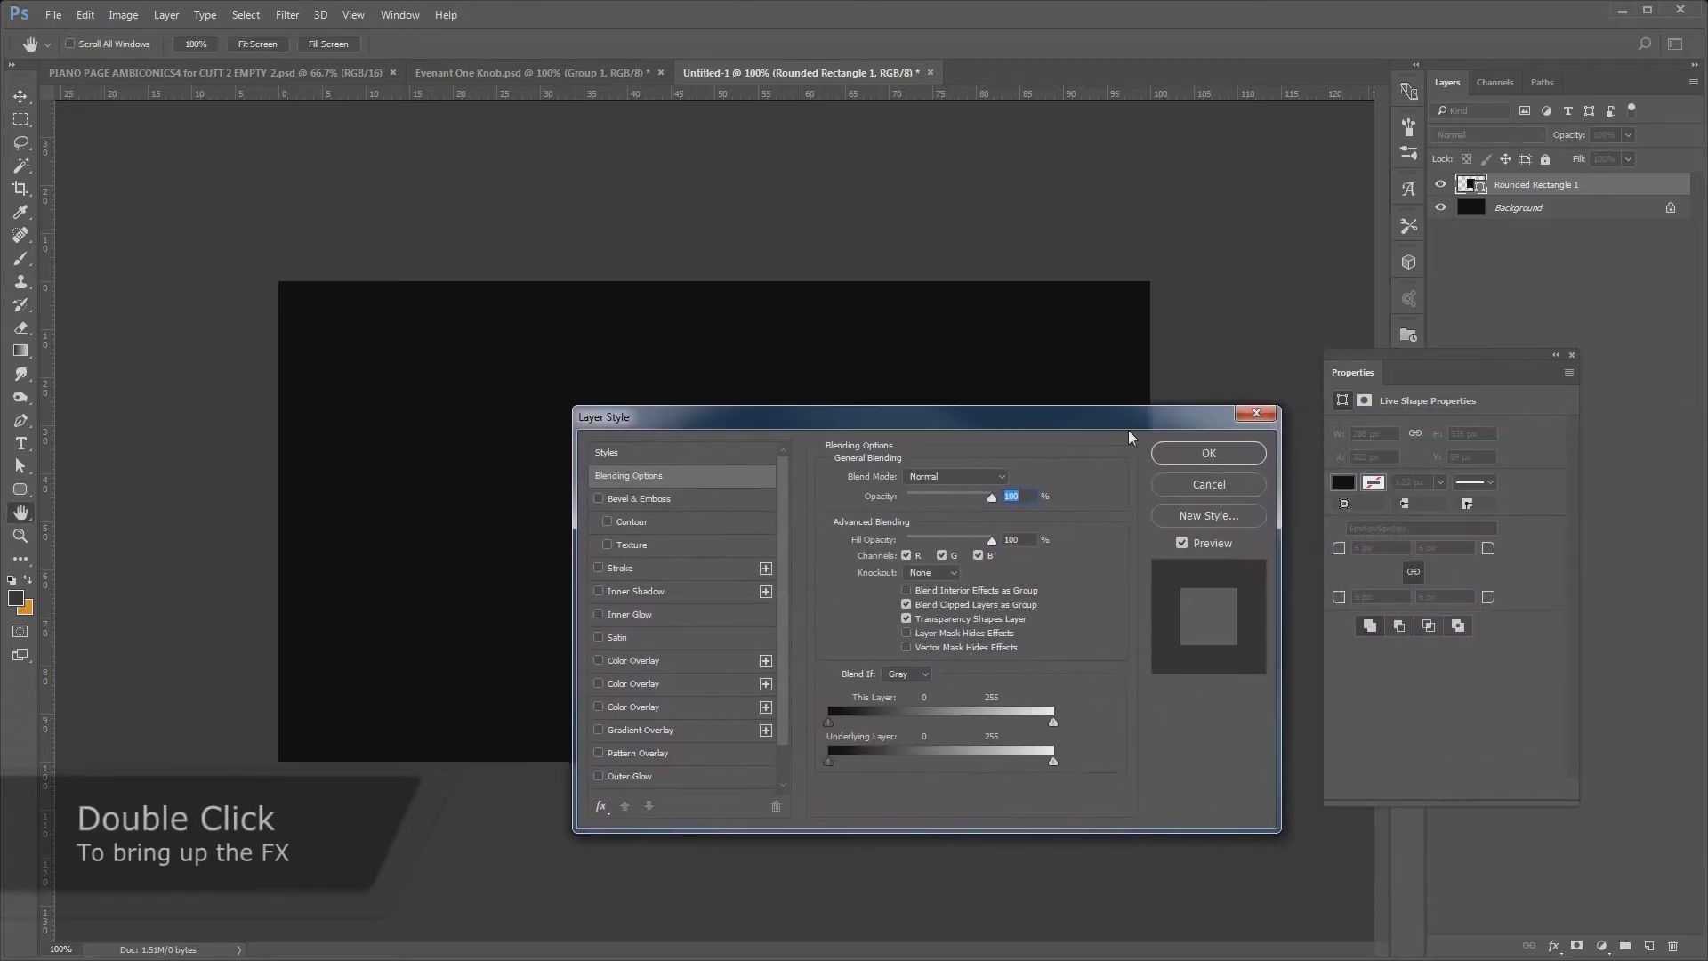
pyautogui.click(1556, 356)
pyautogui.moveTo(1194, 418); pyautogui.dragTo(1241, 391)
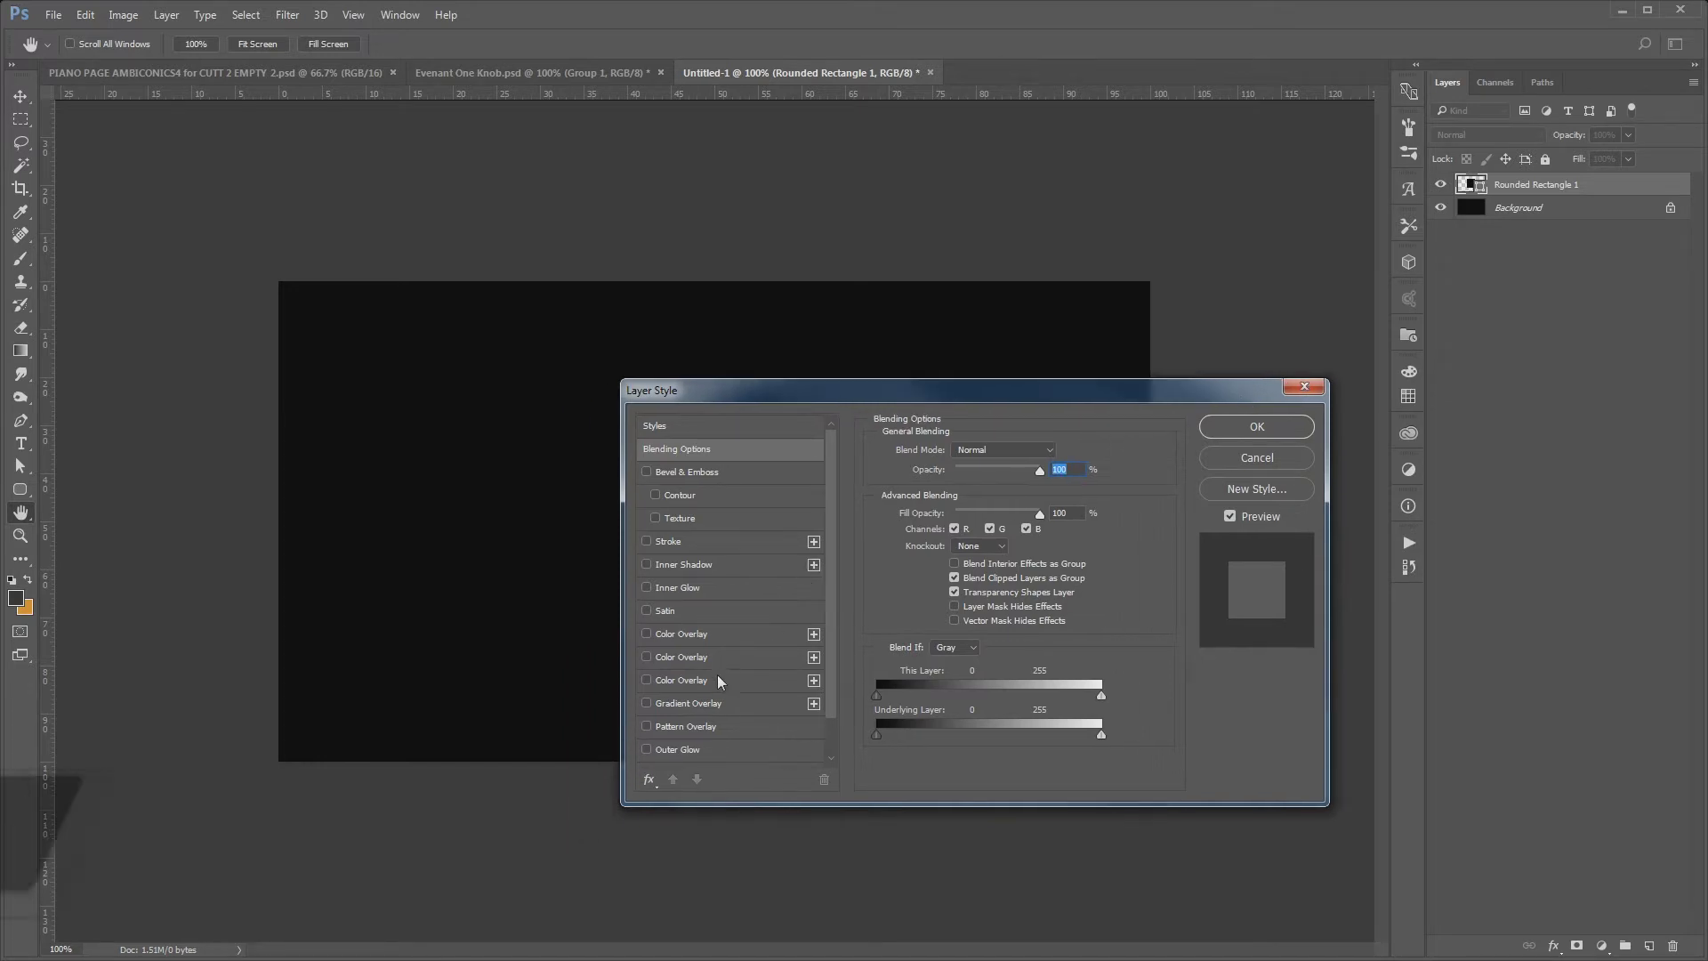
pyautogui.click(703, 703)
pyautogui.moveTo(865, 386); pyautogui.dragTo(1129, 357)
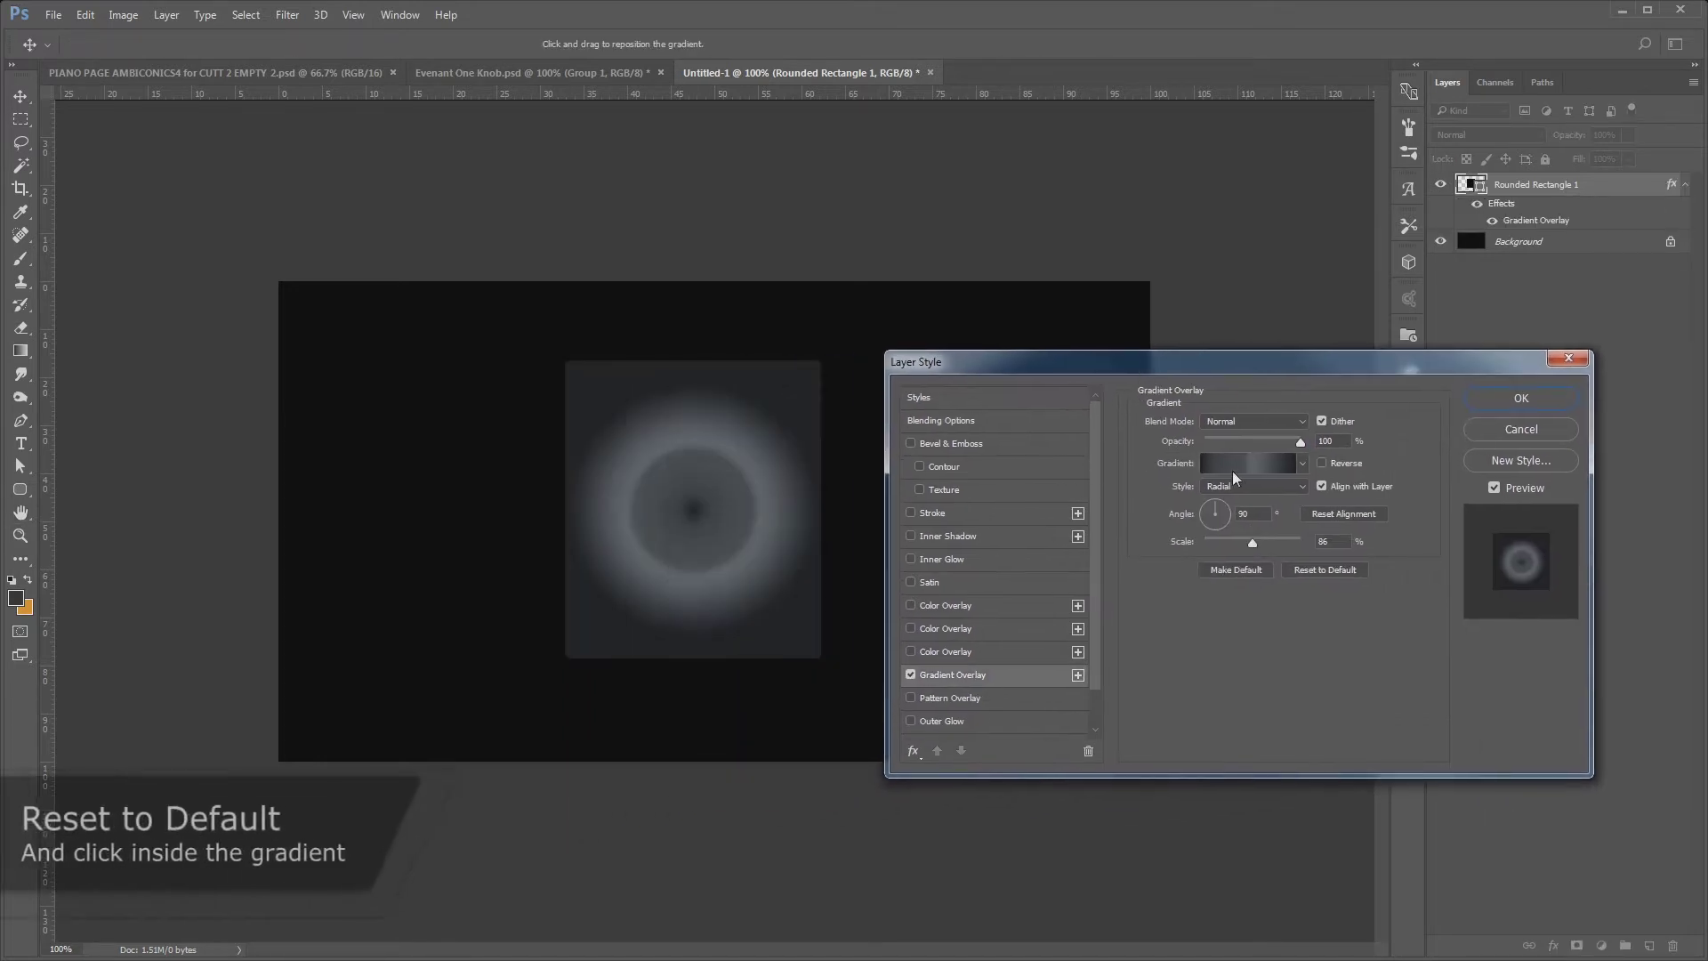
pyautogui.click(1316, 570)
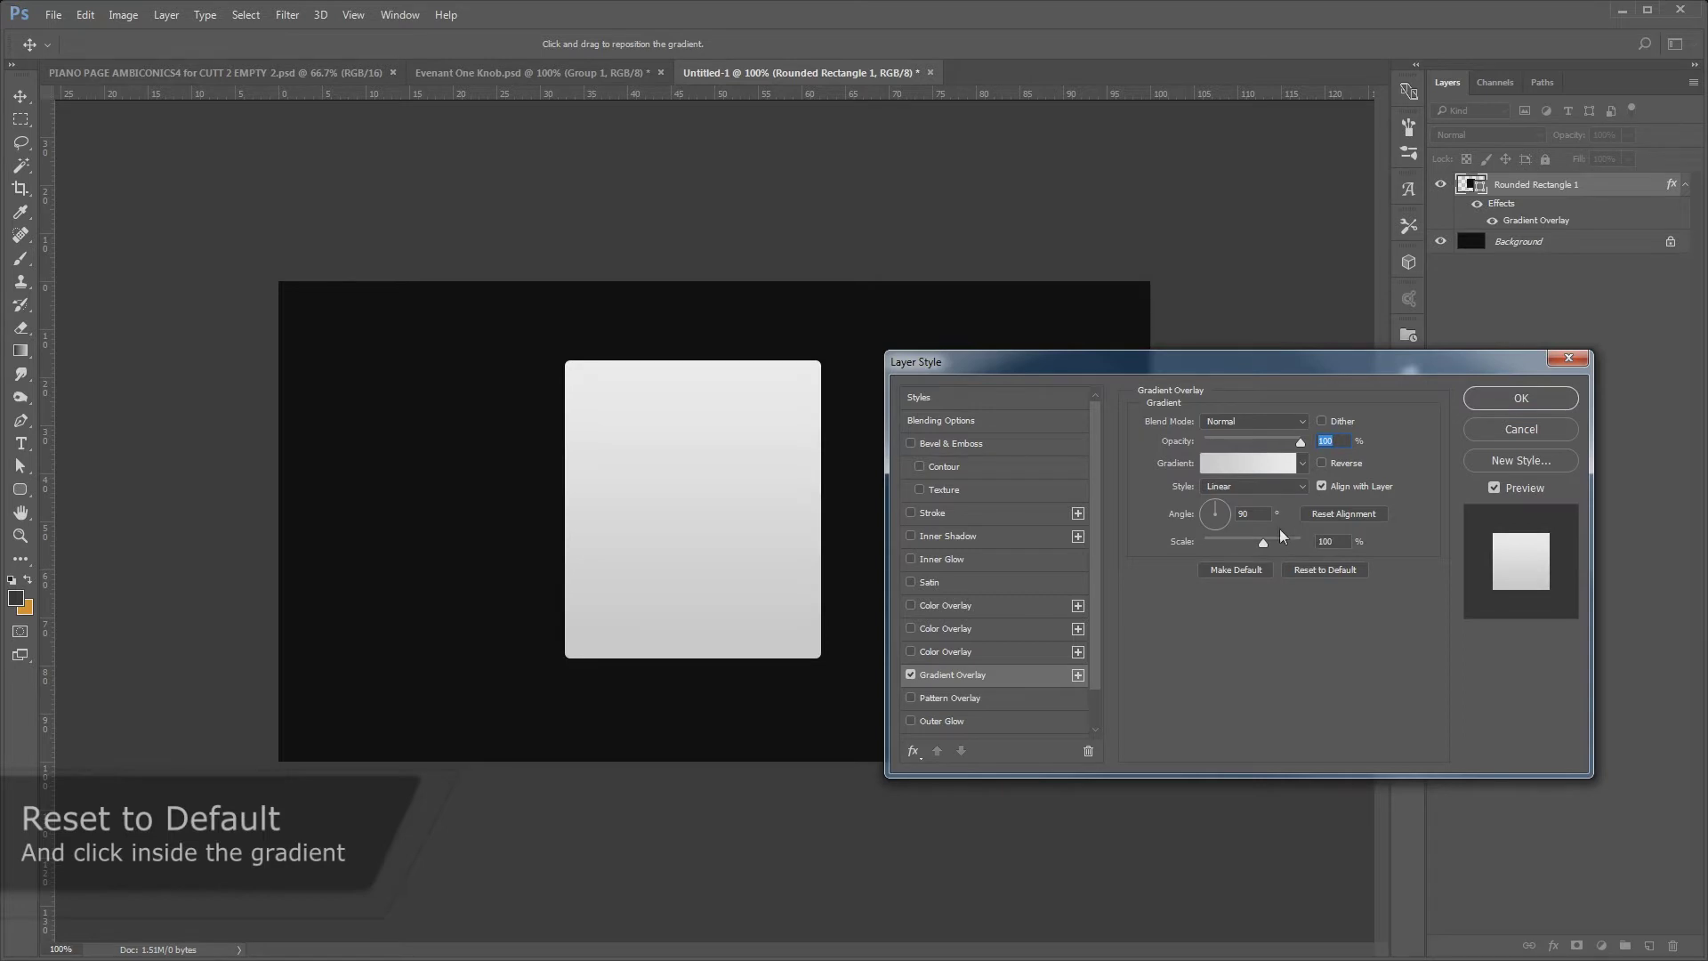
pyautogui.click(1237, 466)
pyautogui.click(1341, 761)
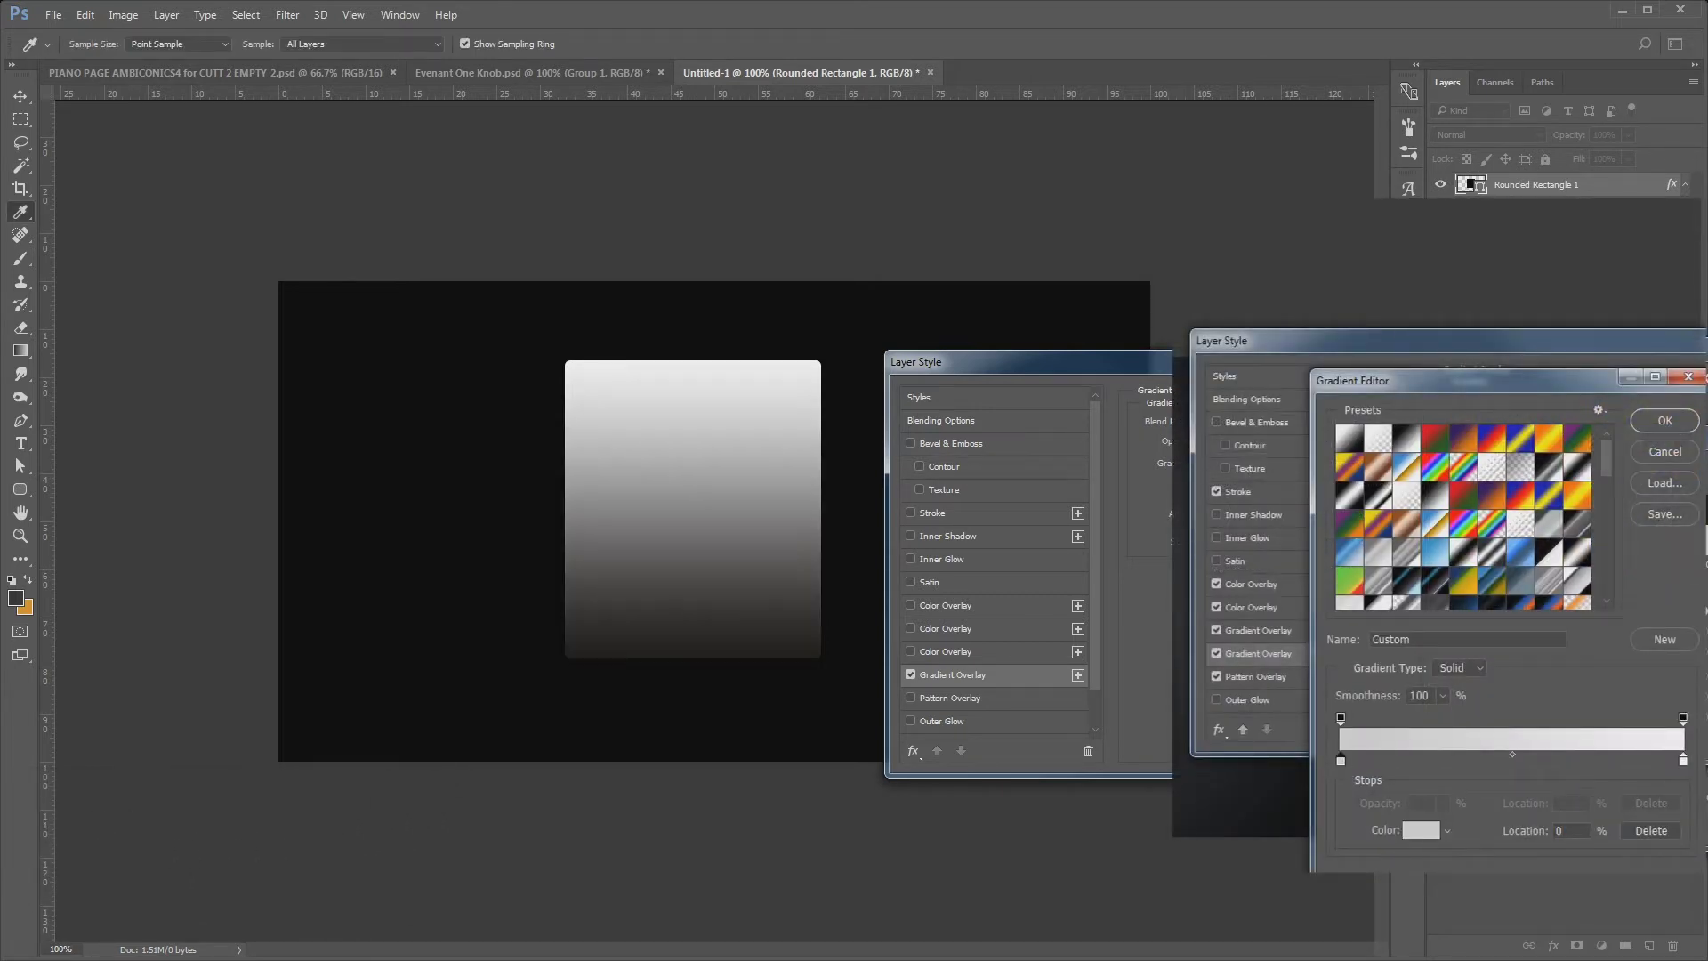
# Recolour the gradient's end stops: near-black tinted blue on the left, medium blue-grey on the right
pyautogui.click(1420, 829)
pyautogui.moveTo(1403, 385)
pyautogui.mouseDown()
pyautogui.moveTo(1388, 258)
pyautogui.moveTo(1259, 238)
pyautogui.mouseUp()
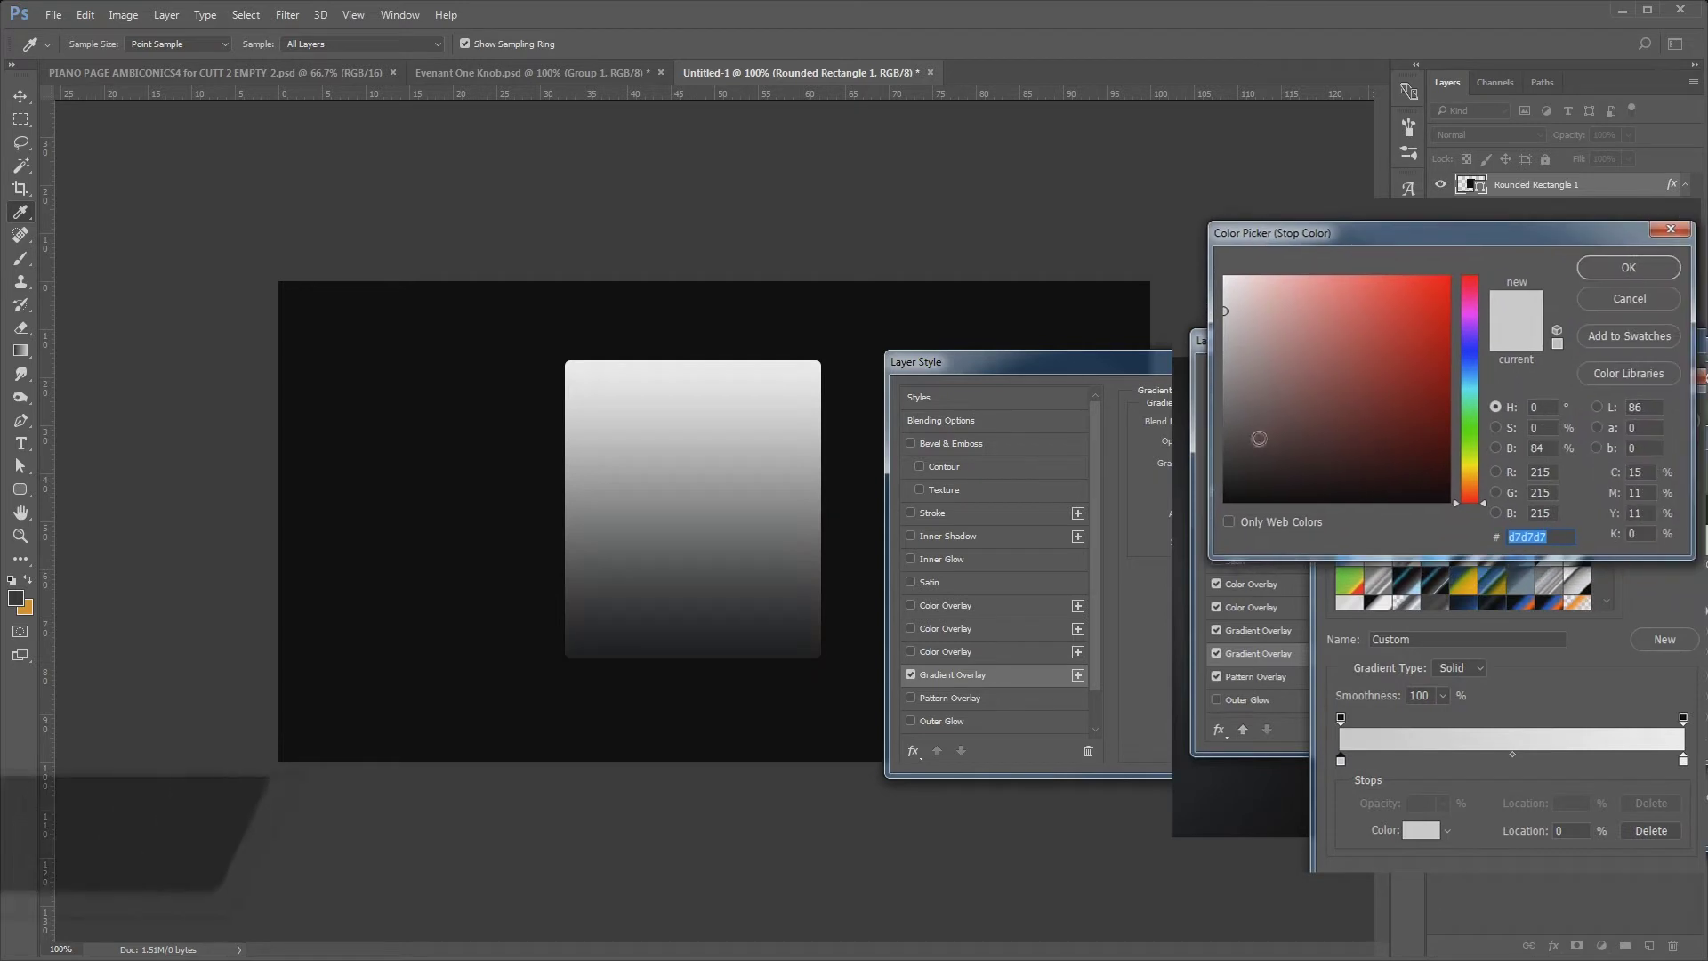
pyautogui.moveTo(1257, 439); pyautogui.dragTo(1239, 485)
pyautogui.click(1470, 366)
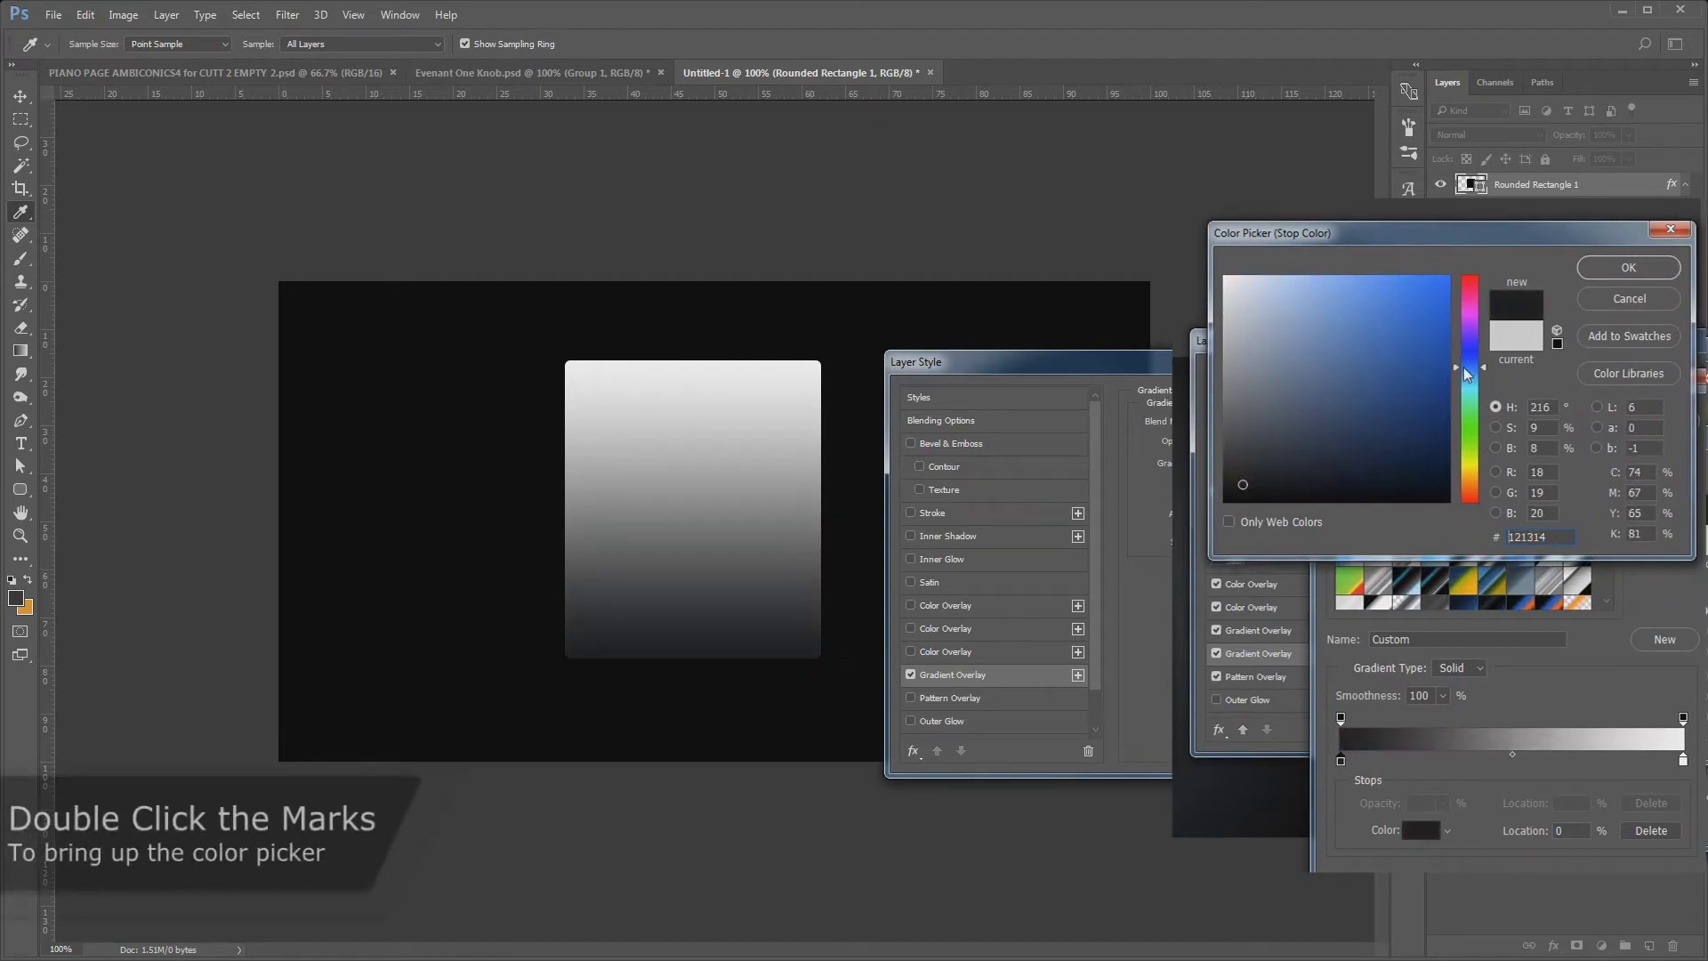
pyautogui.click(1598, 269)
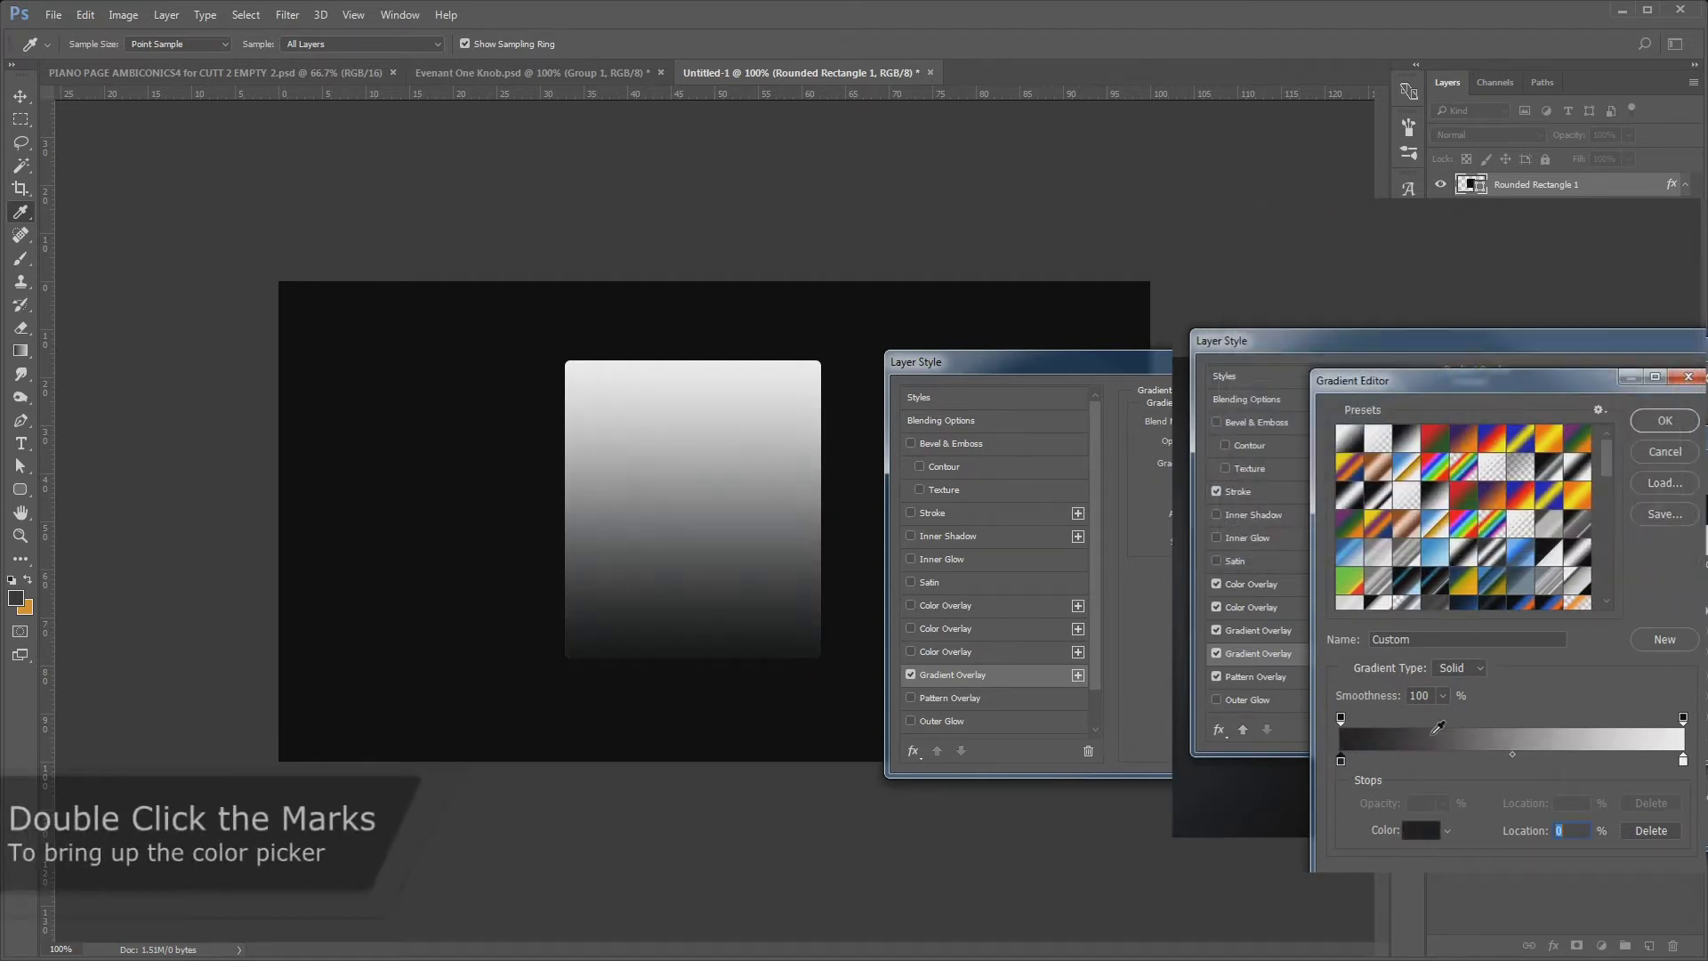
pyautogui.doubleClick(1682, 759)
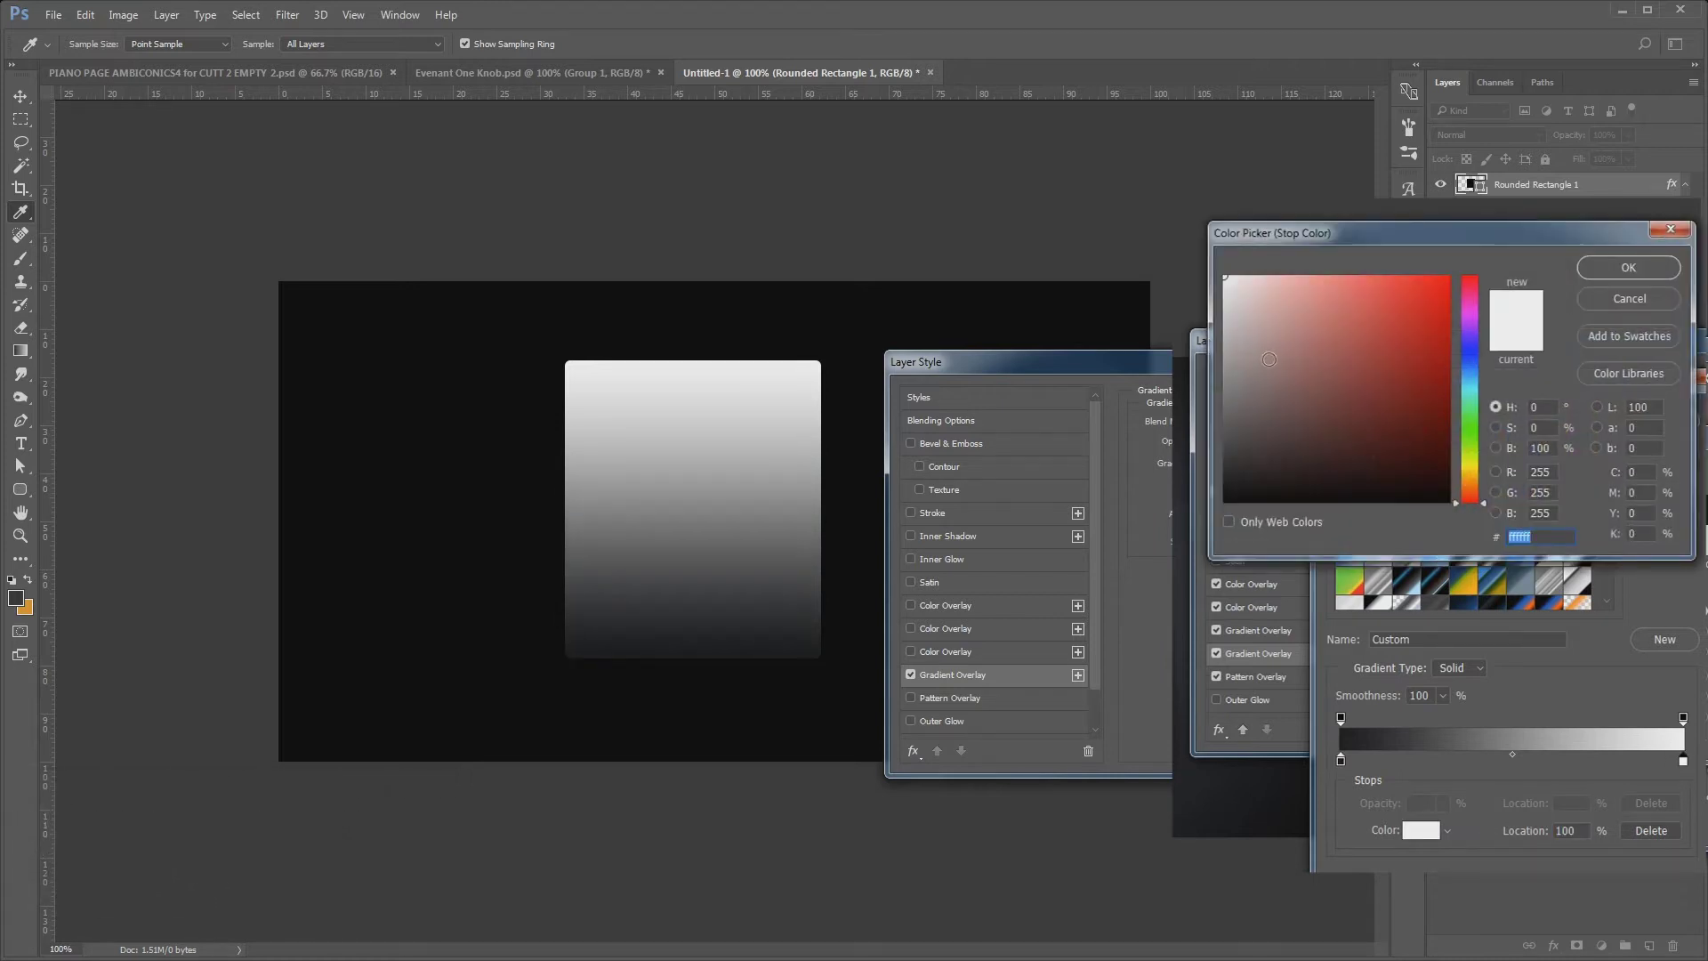
pyautogui.click(1260, 322)
pyautogui.click(1470, 375)
pyautogui.moveTo(1305, 391); pyautogui.dragTo(1244, 399)
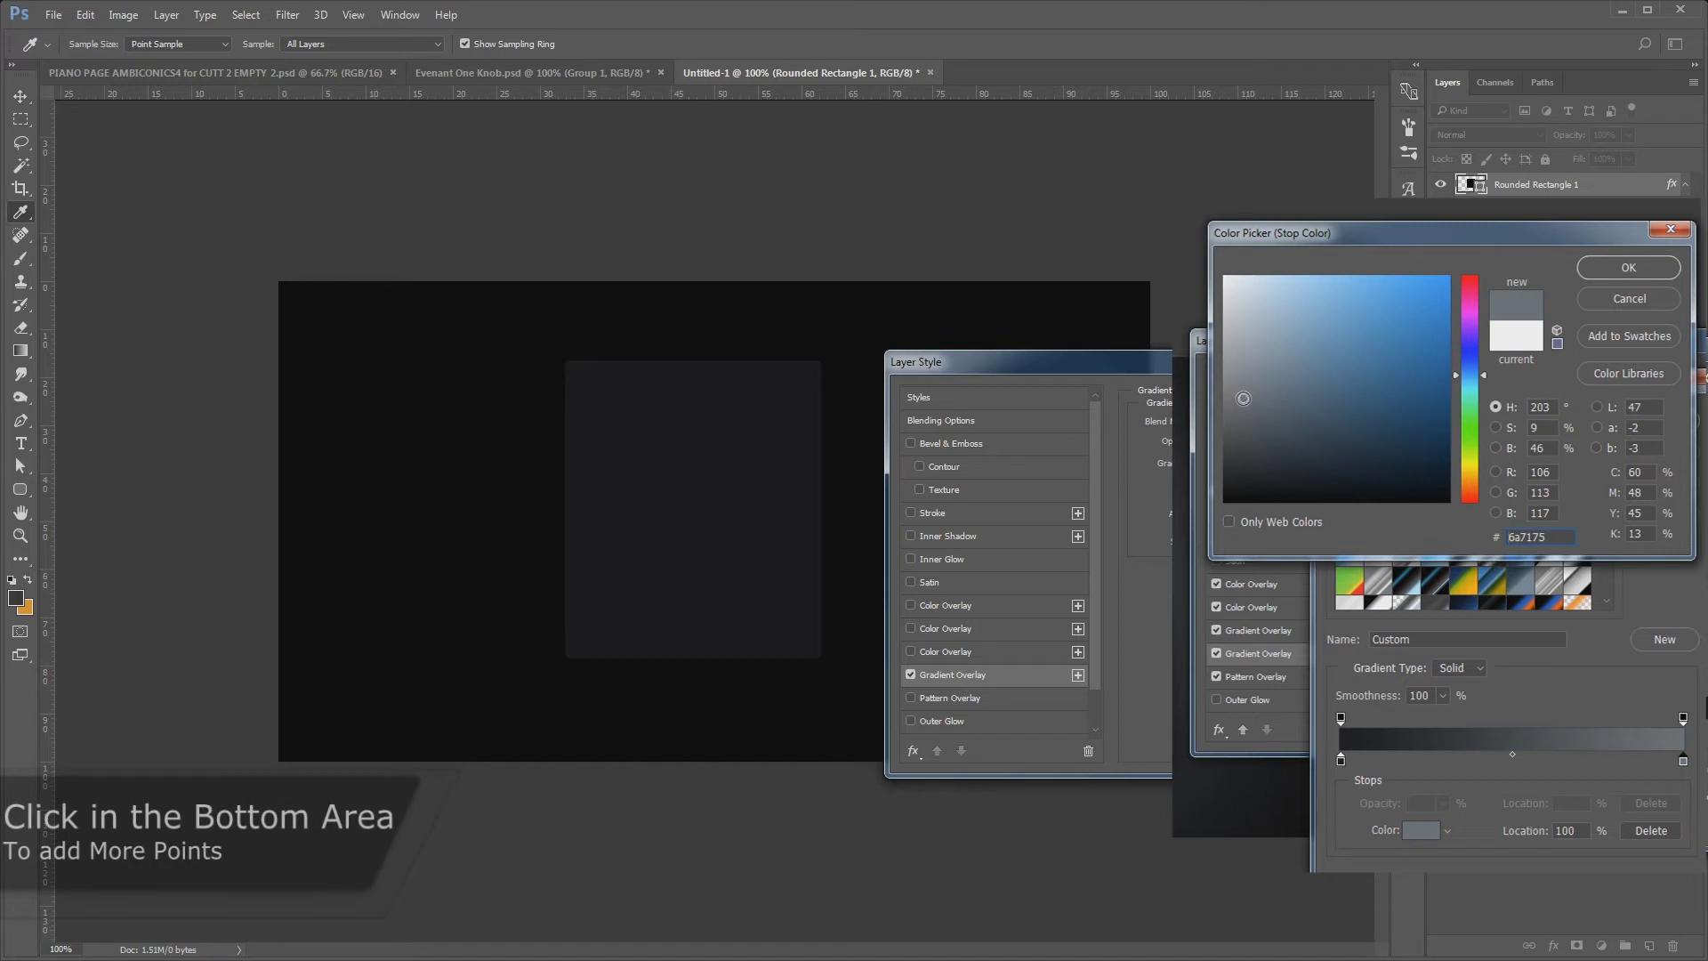
pyautogui.click(1626, 266)
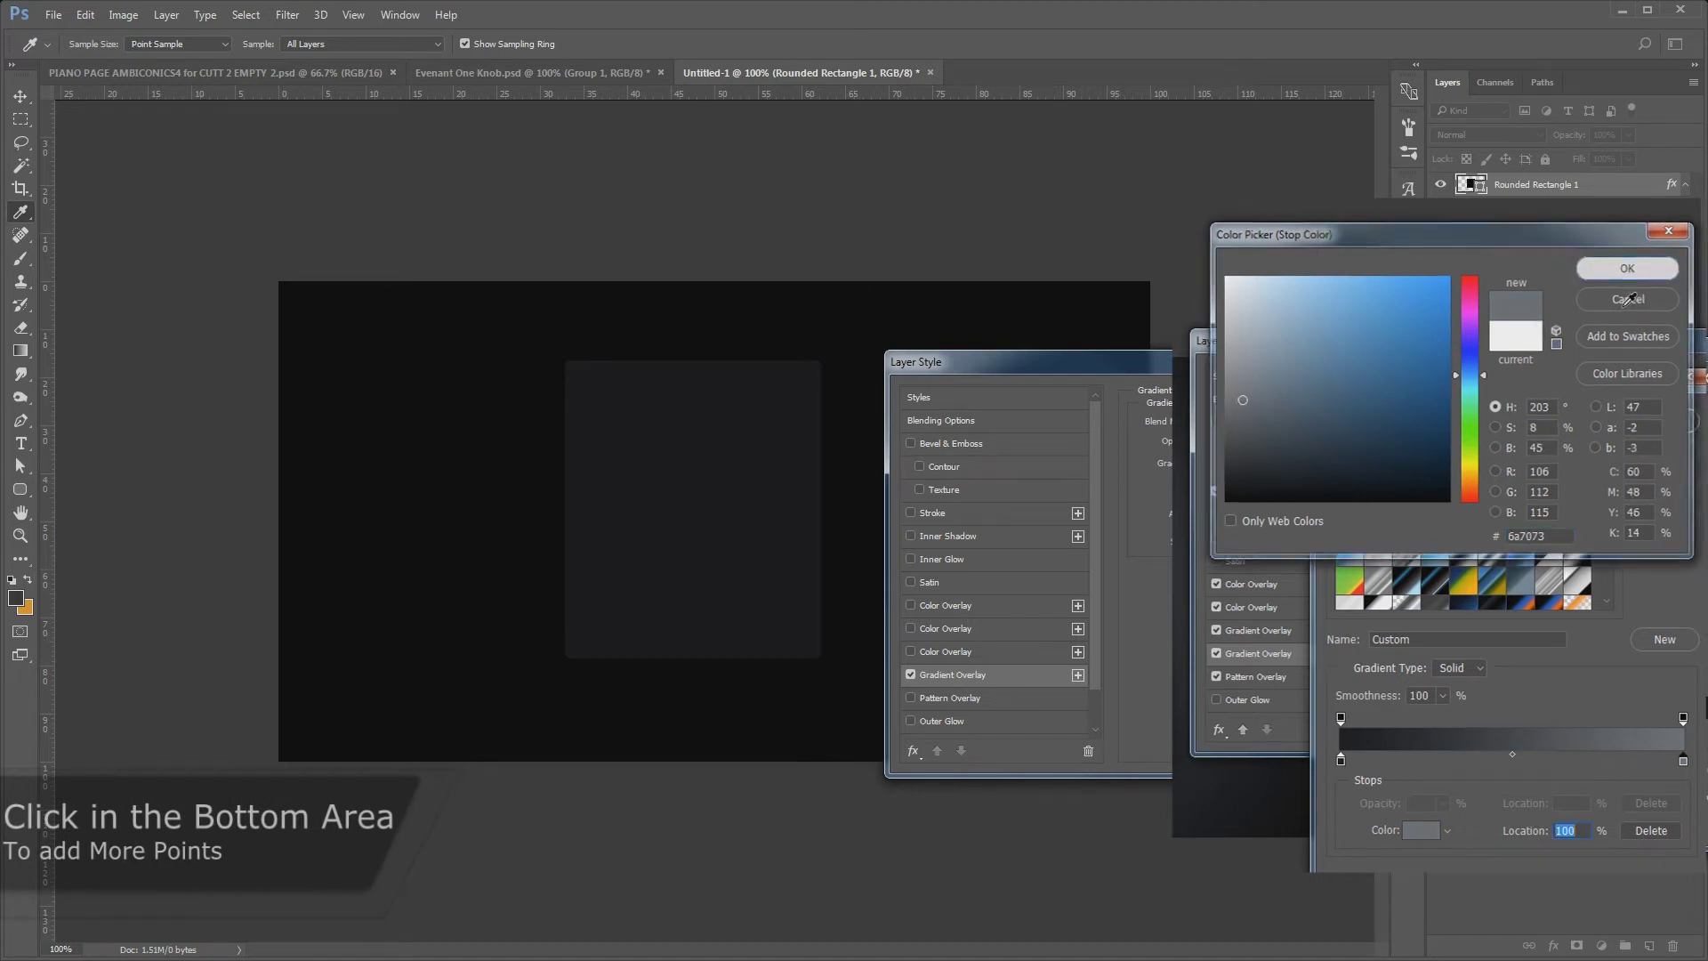
# Move the grey stop to about 88% and add a dark 1a1c1d stop at 100%
pyautogui.moveTo(1683, 761); pyautogui.dragTo(1642, 757)
pyautogui.click(1683, 761)
pyautogui.doubleClick(1683, 762)
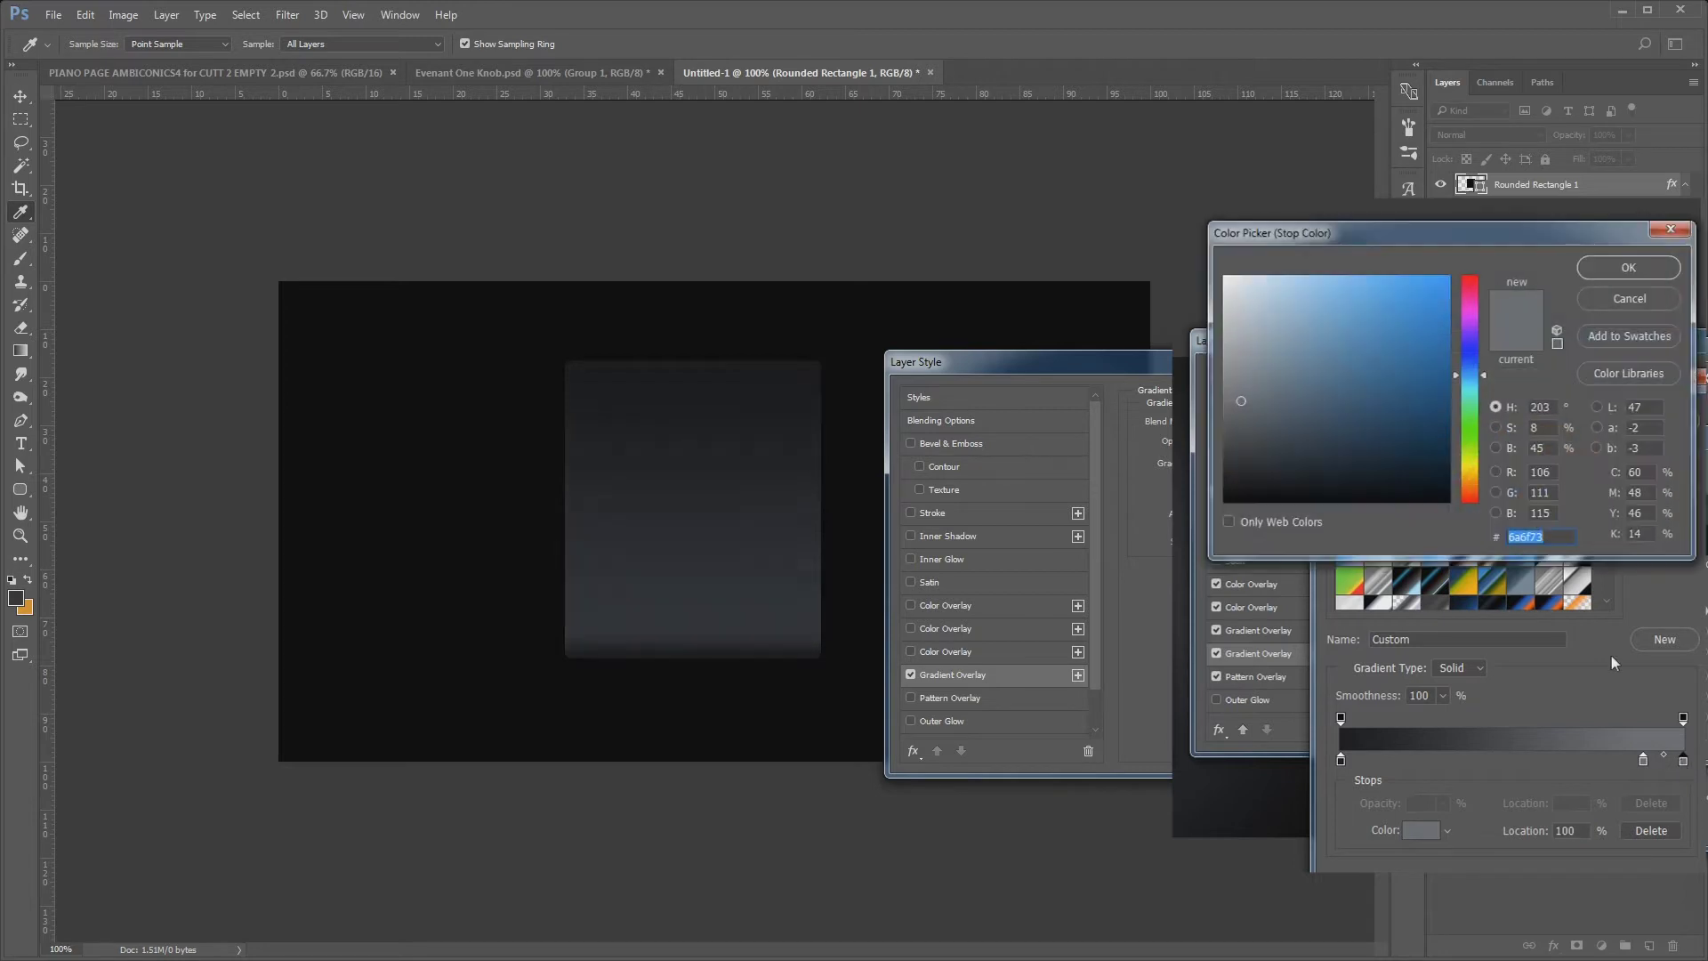
pyautogui.click(1245, 477)
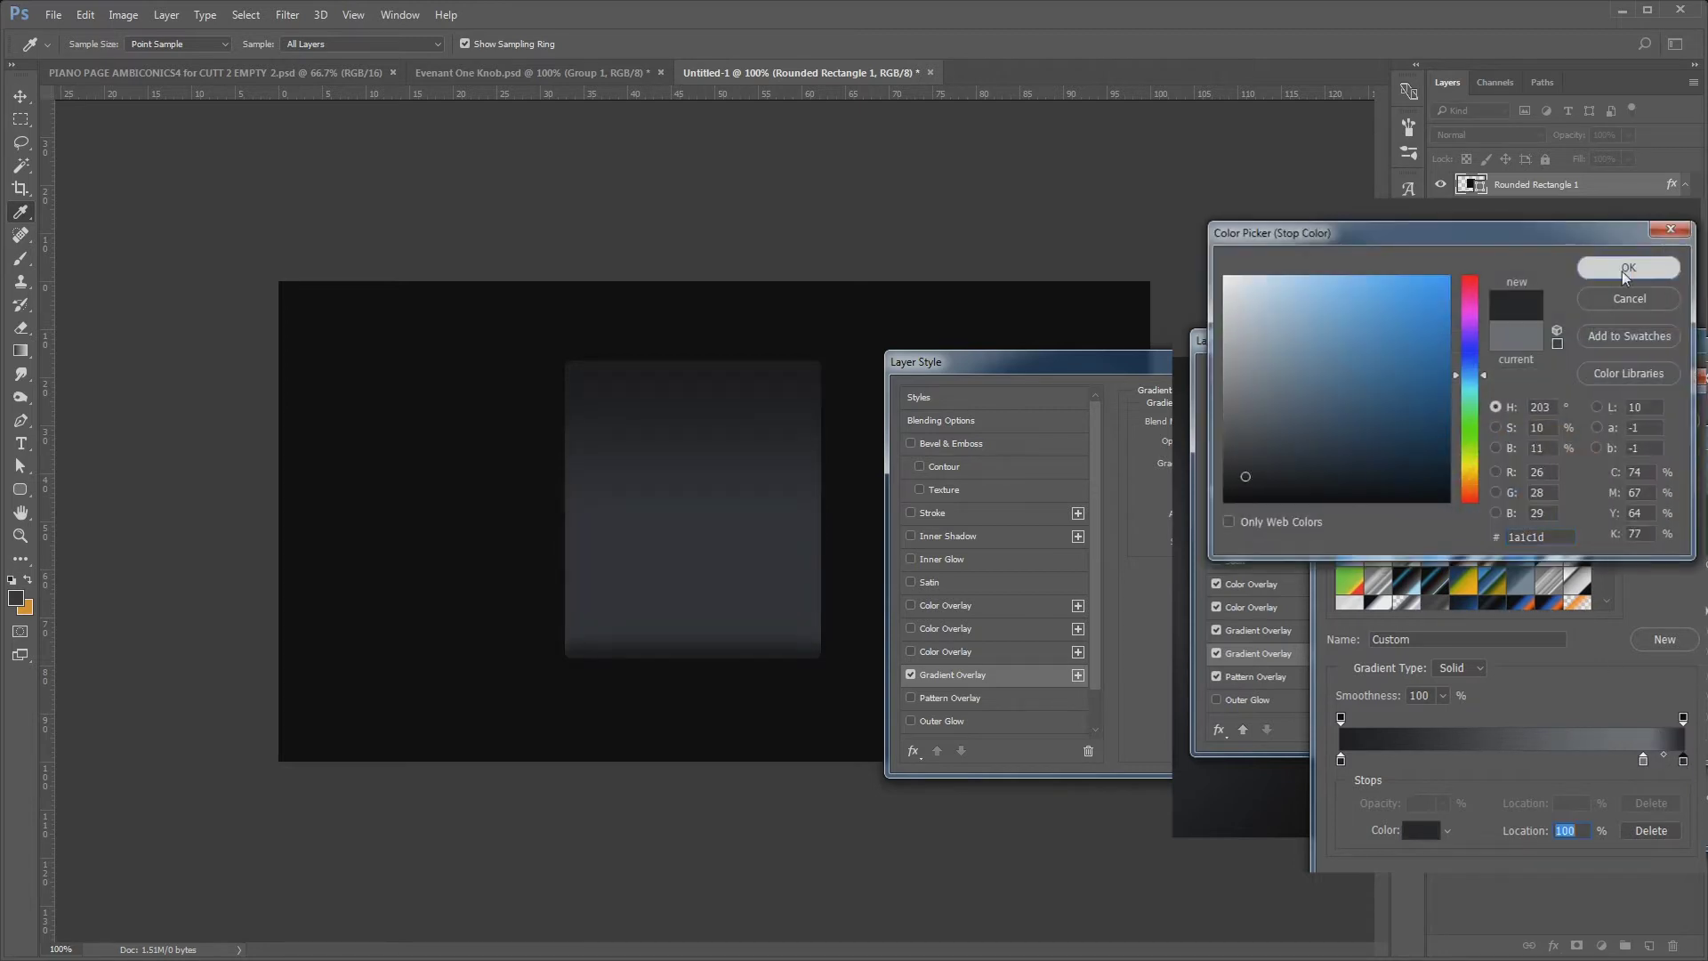
pyautogui.click(1627, 267)
# Add a grey stop near 9% and a dark 2d2f31 stop at 49%
pyautogui.click(1645, 758)
pyautogui.click(1645, 756)
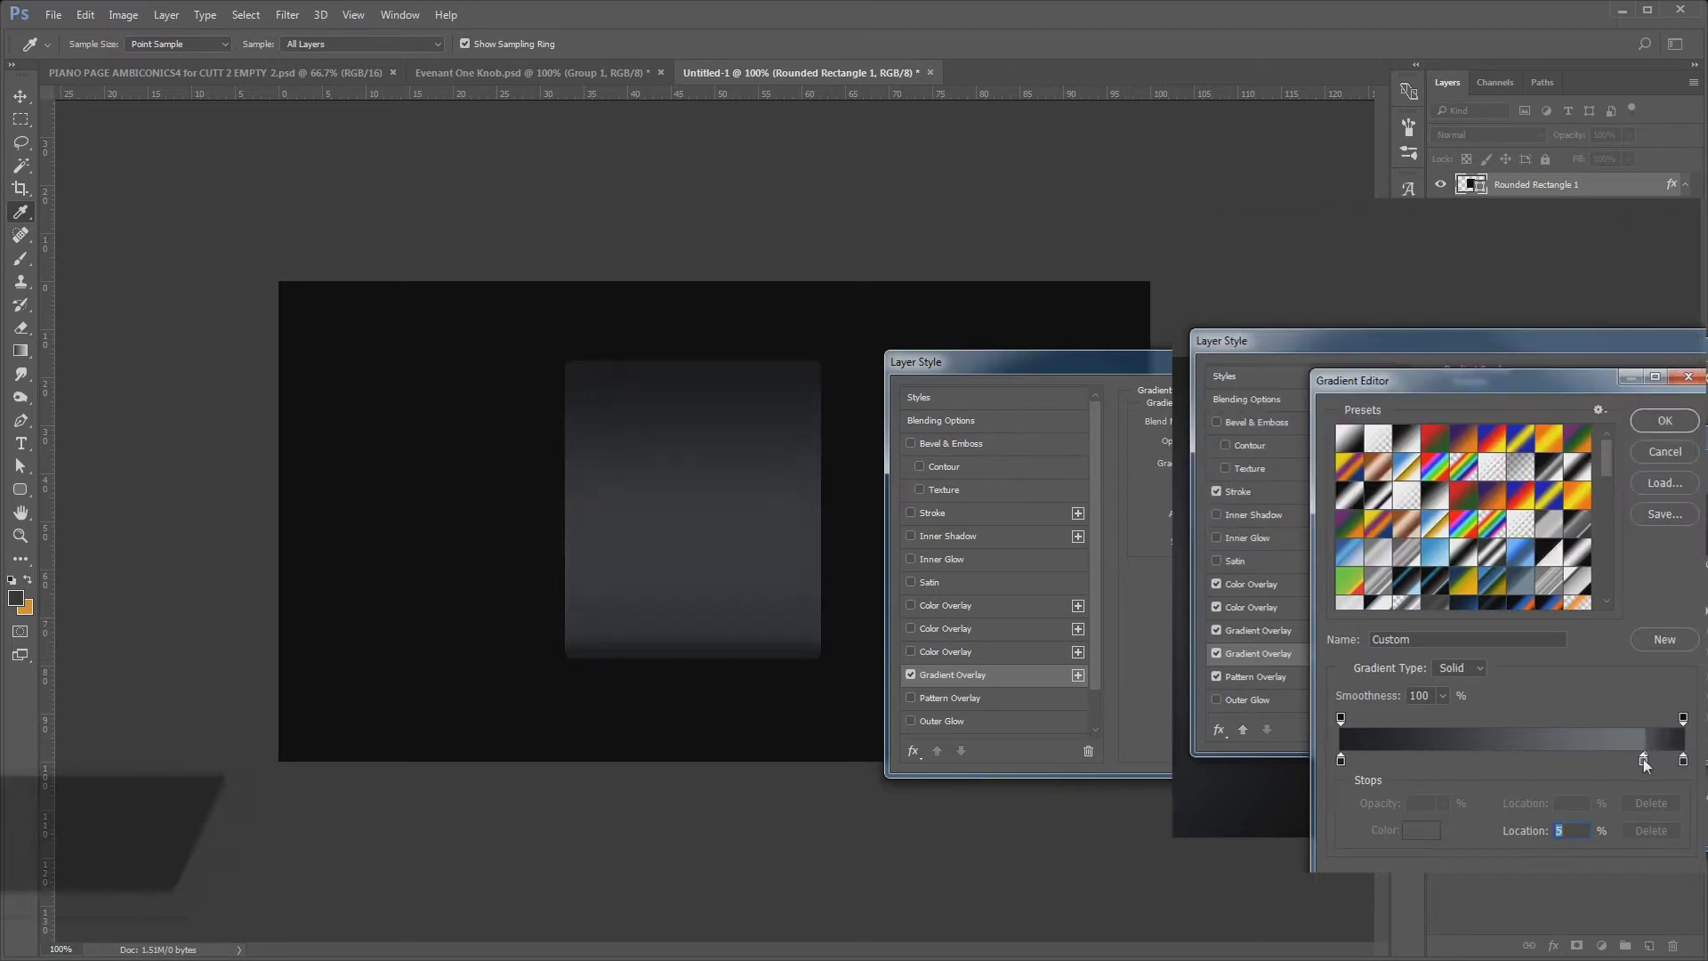
pyautogui.moveTo(1646, 759); pyautogui.dragTo(1344, 760)
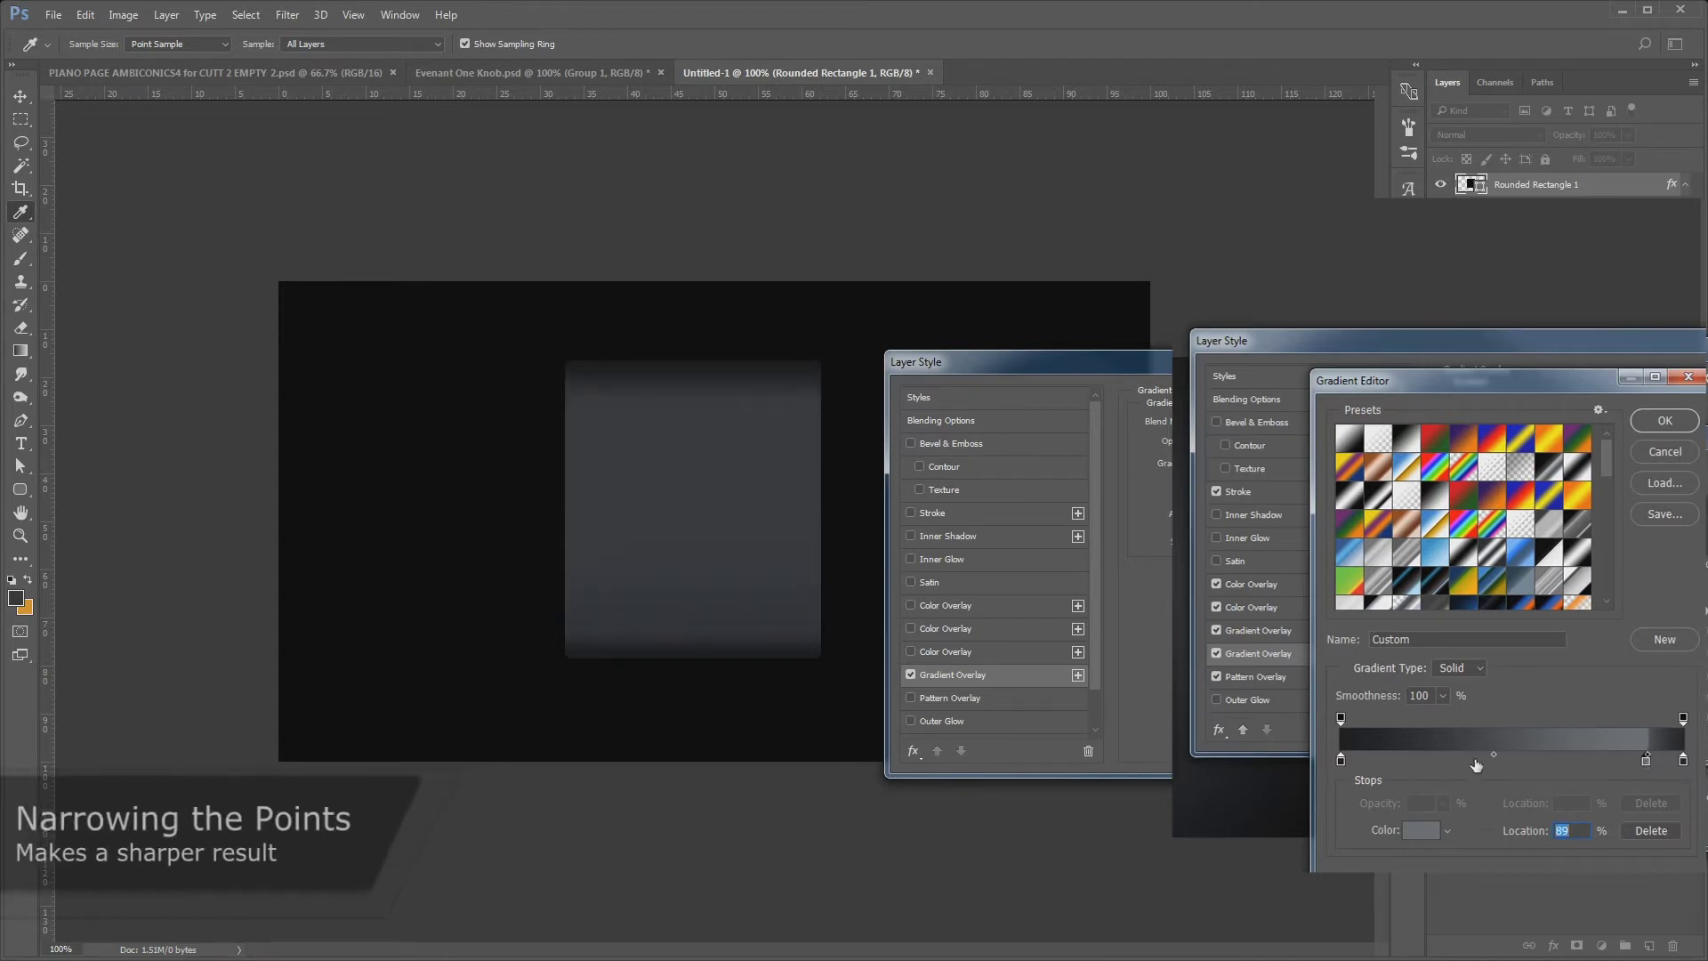
pyautogui.moveTo(1343, 760); pyautogui.dragTo(1393, 763)
pyautogui.click(1359, 756)
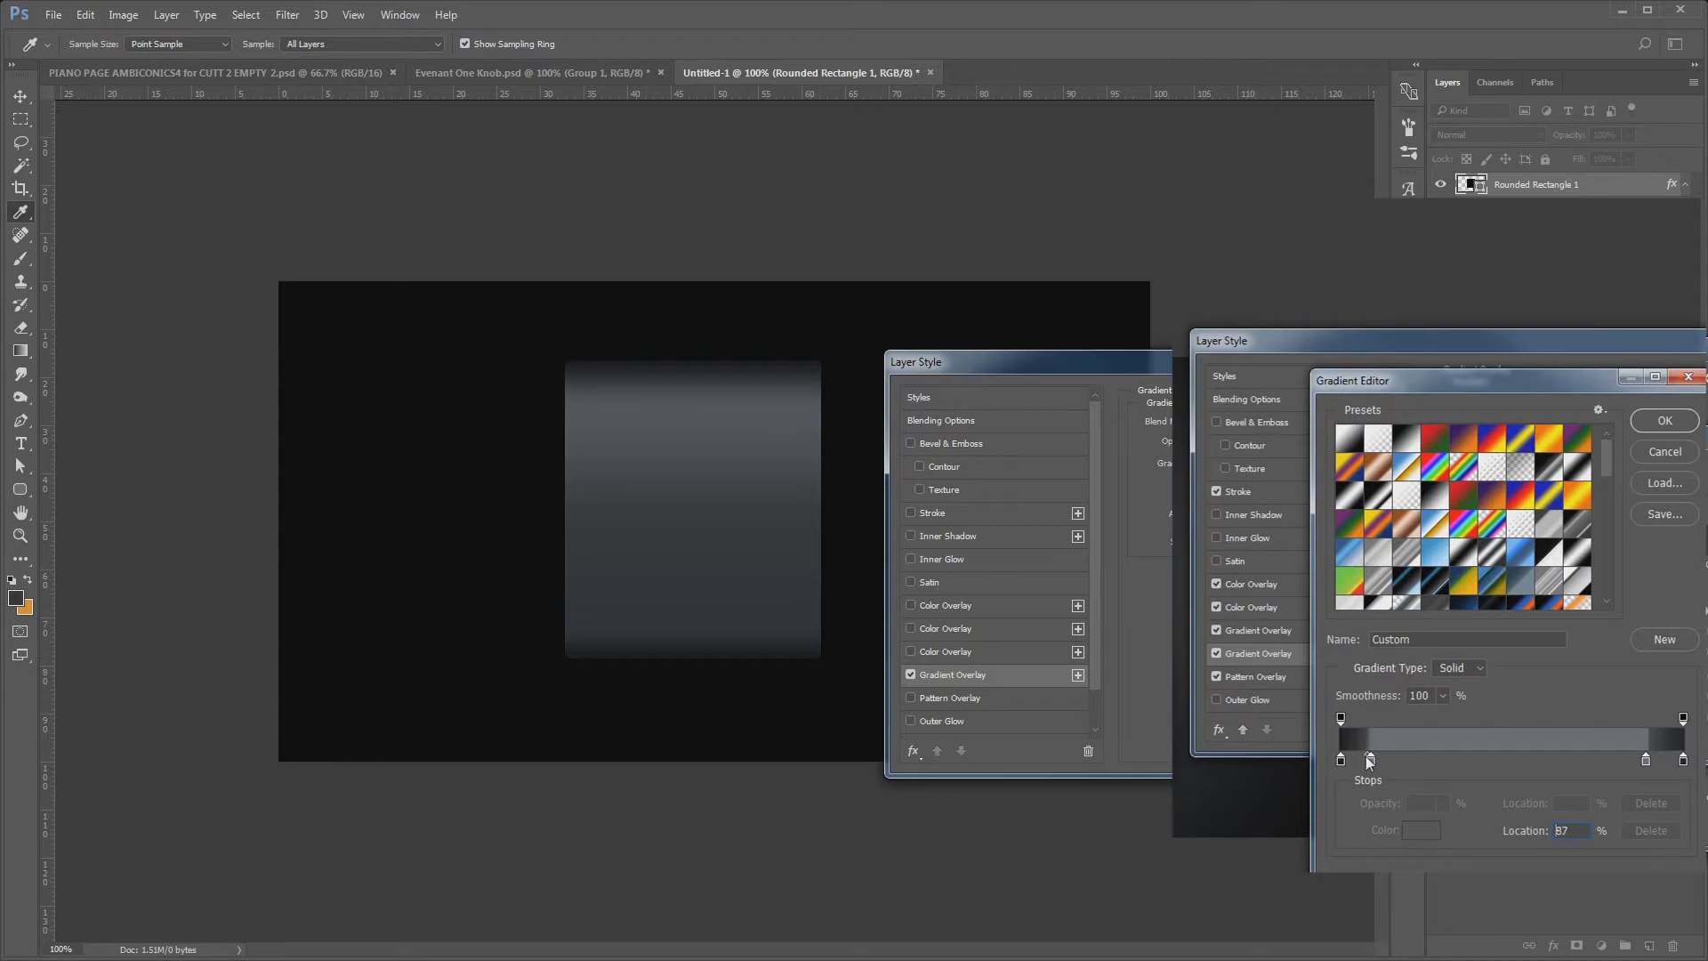
pyautogui.click(1506, 762)
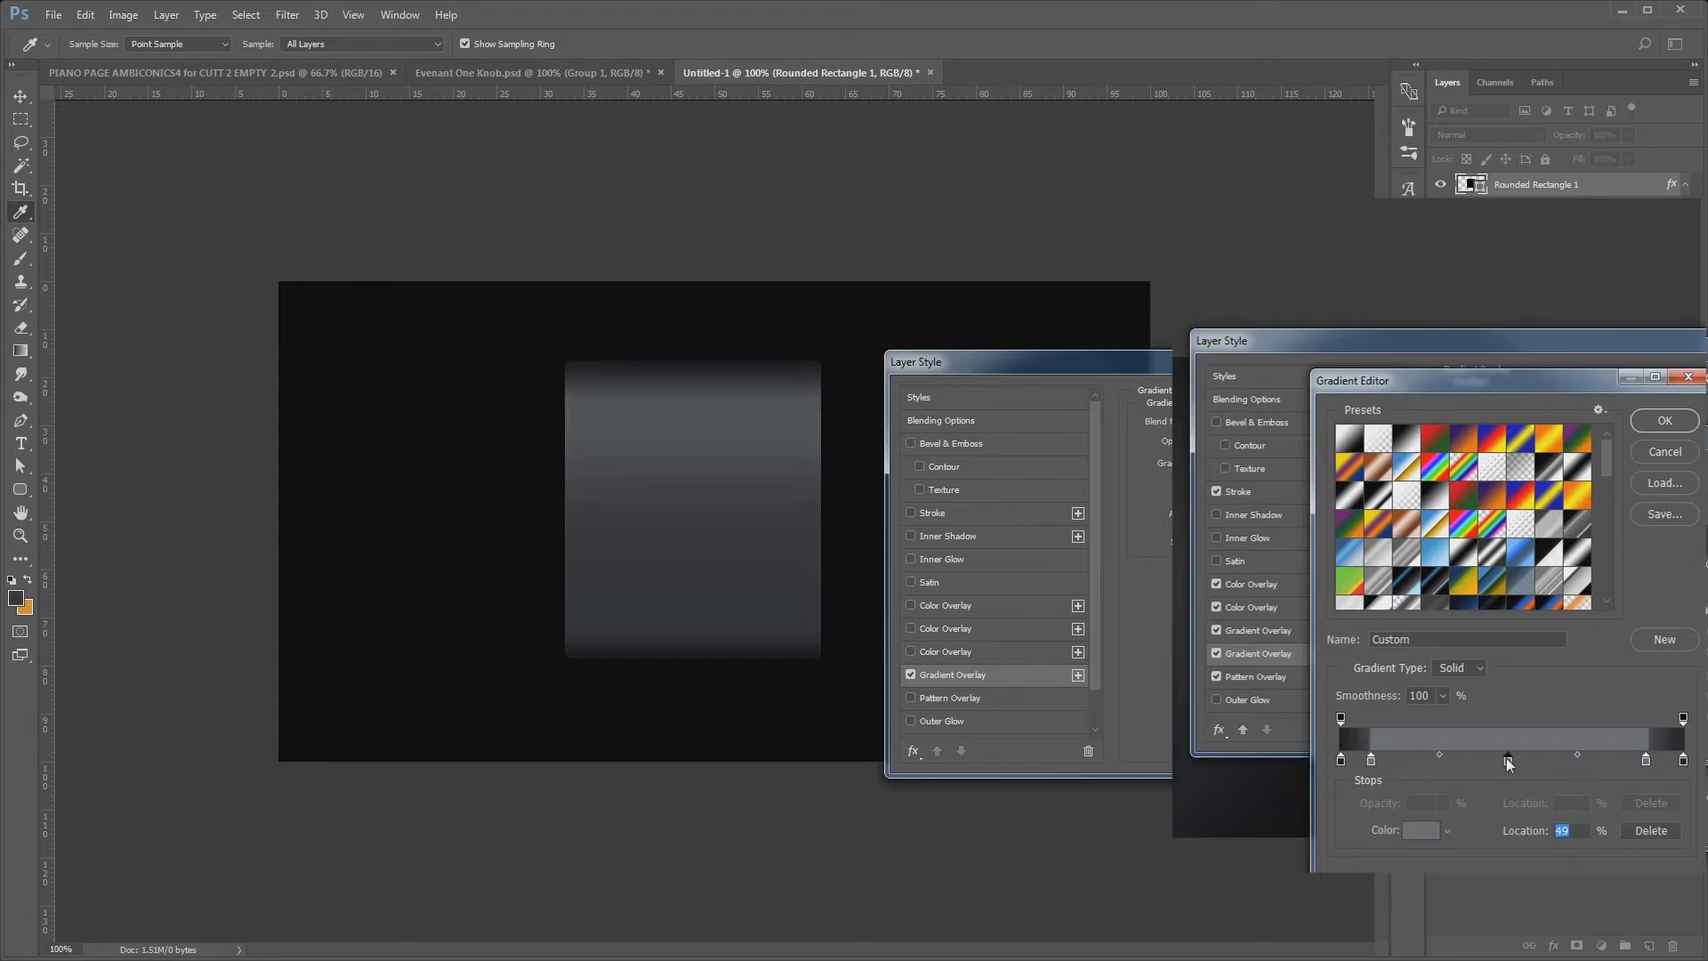
pyautogui.doubleClick(1508, 760)
pyautogui.moveTo(1323, 495); pyautogui.dragTo(1244, 458)
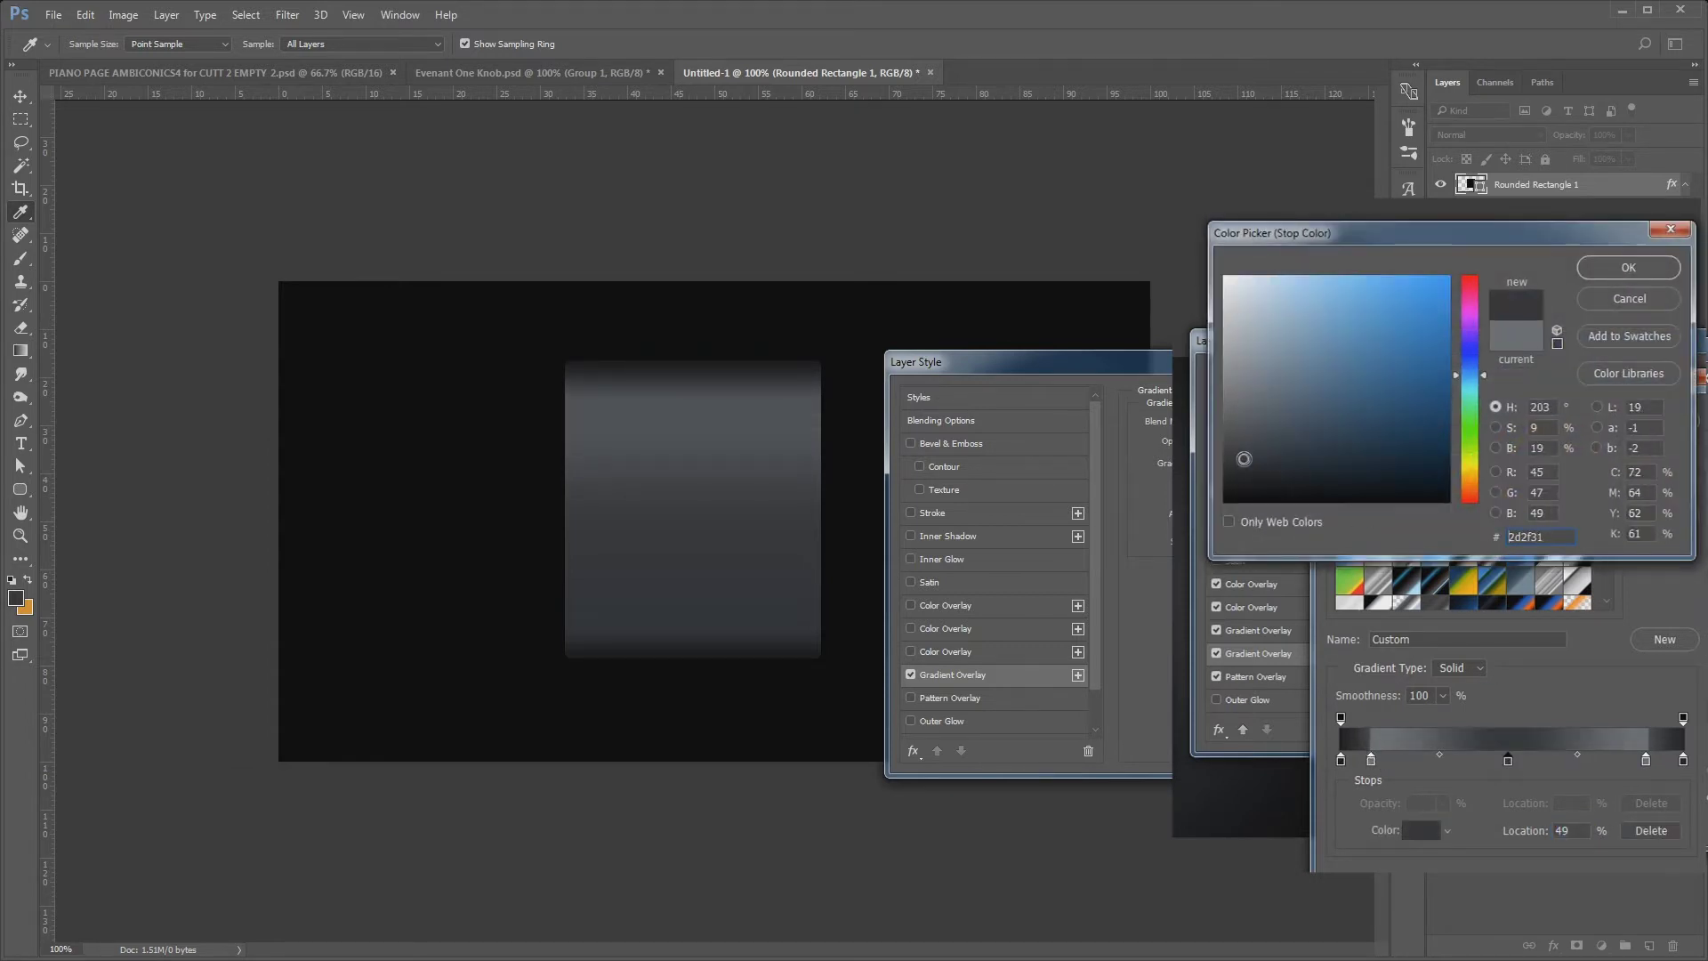
pyautogui.click(1627, 268)
# Set the 9% stop to 3e4042, darken the 89% grey stop slightly, and accept the gradient
pyautogui.doubleClick(1371, 760)
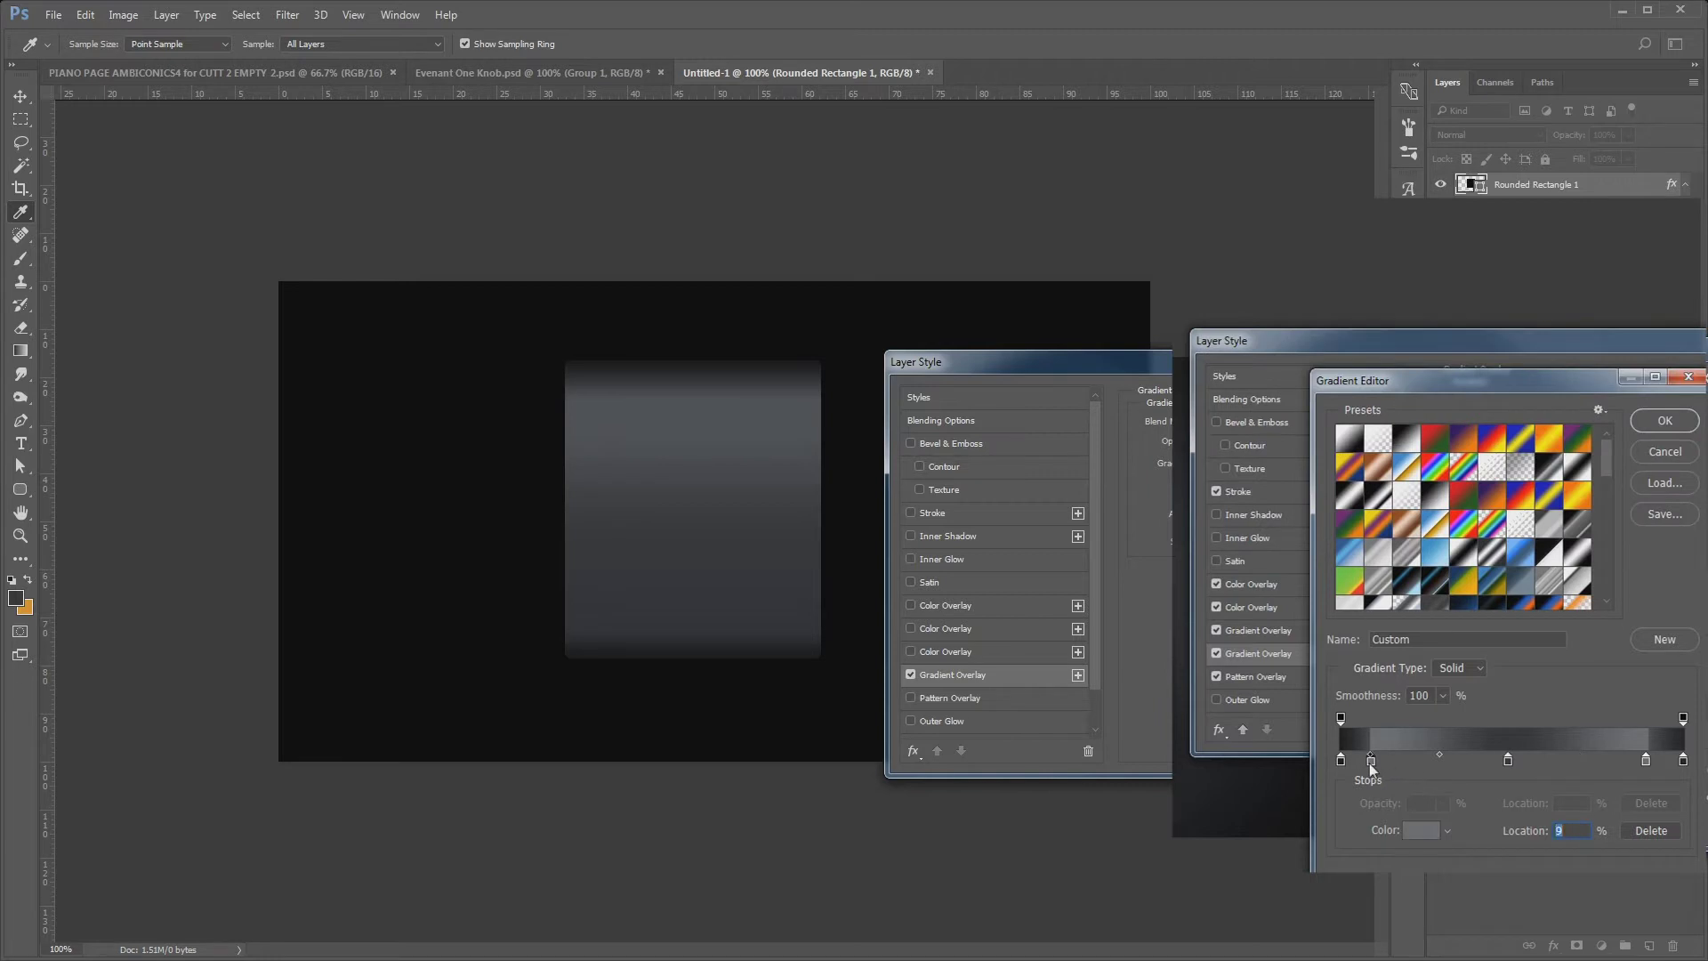
pyautogui.click(1247, 423)
pyautogui.moveTo(1249, 443); pyautogui.dragTo(1236, 443)
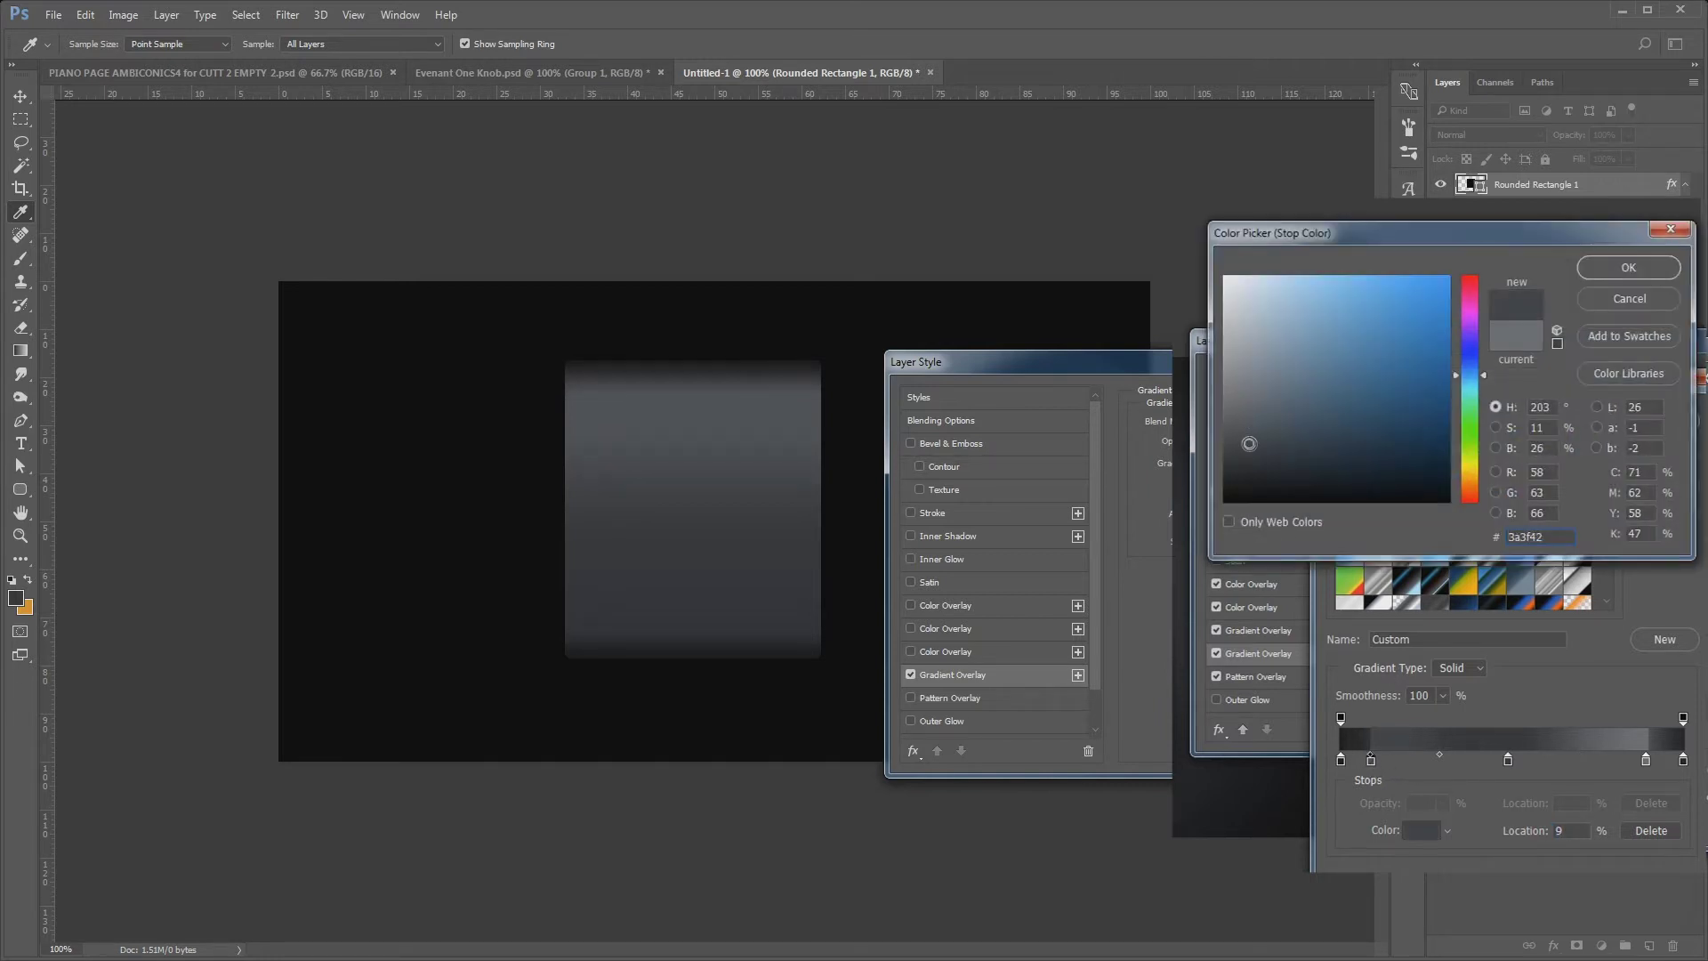
pyautogui.click(1628, 268)
pyautogui.click(1646, 761)
pyautogui.doubleClick(1645, 760)
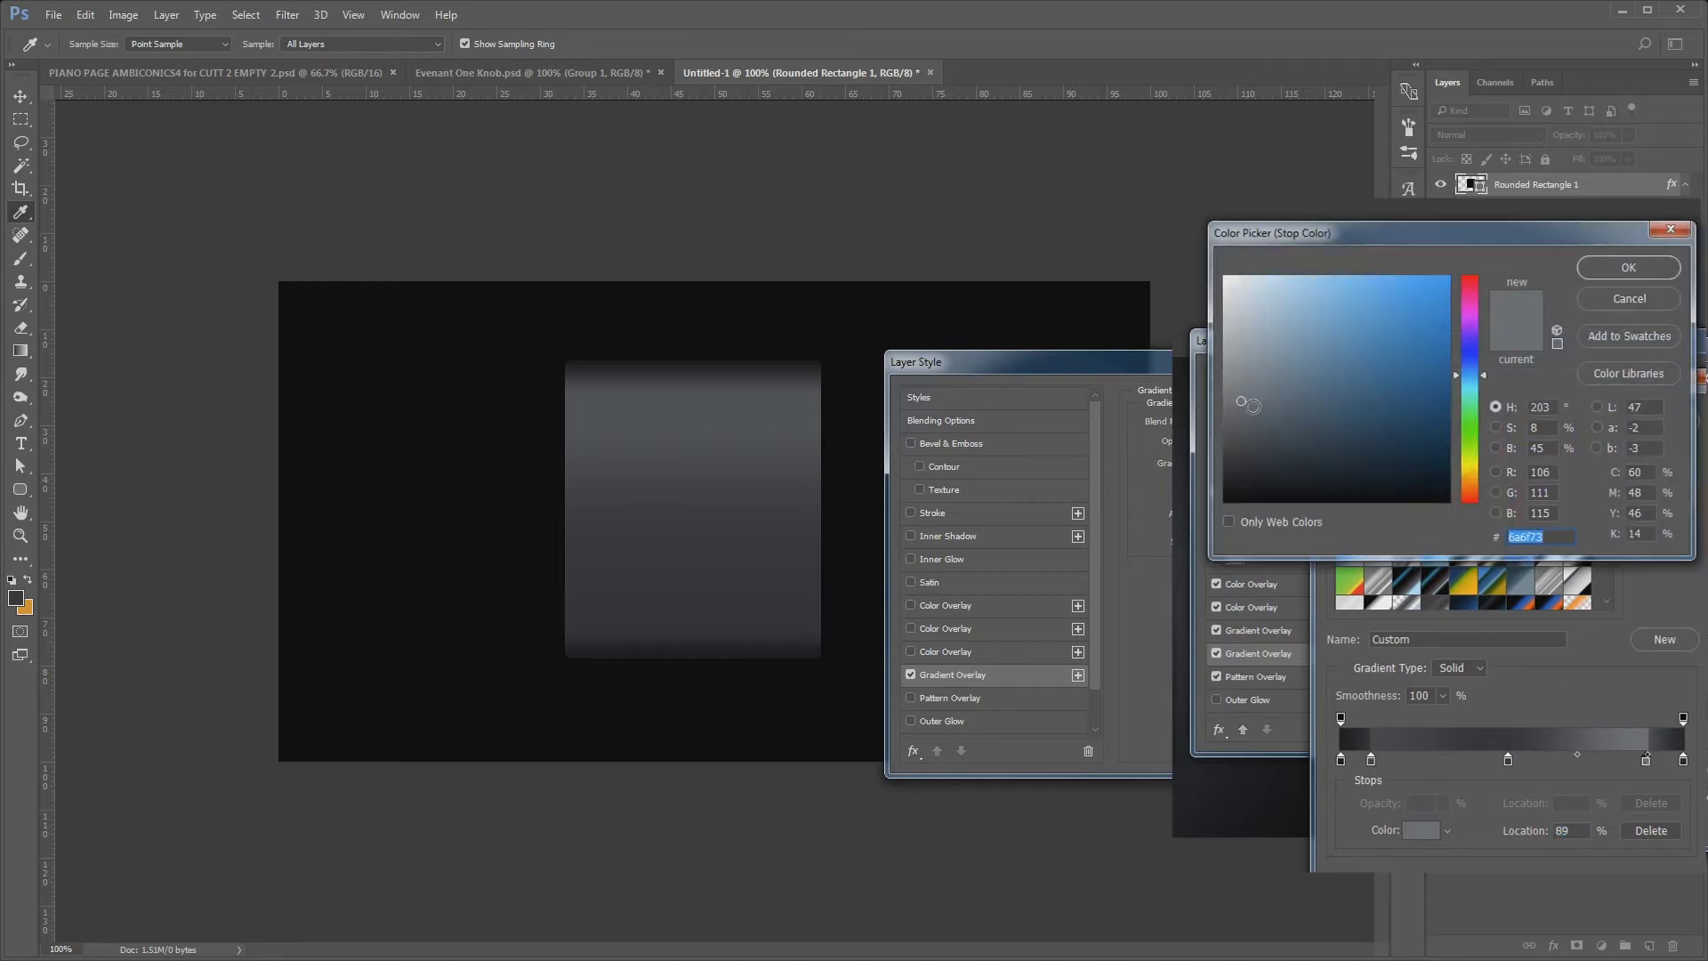
pyautogui.moveTo(1245, 409); pyautogui.dragTo(1238, 413)
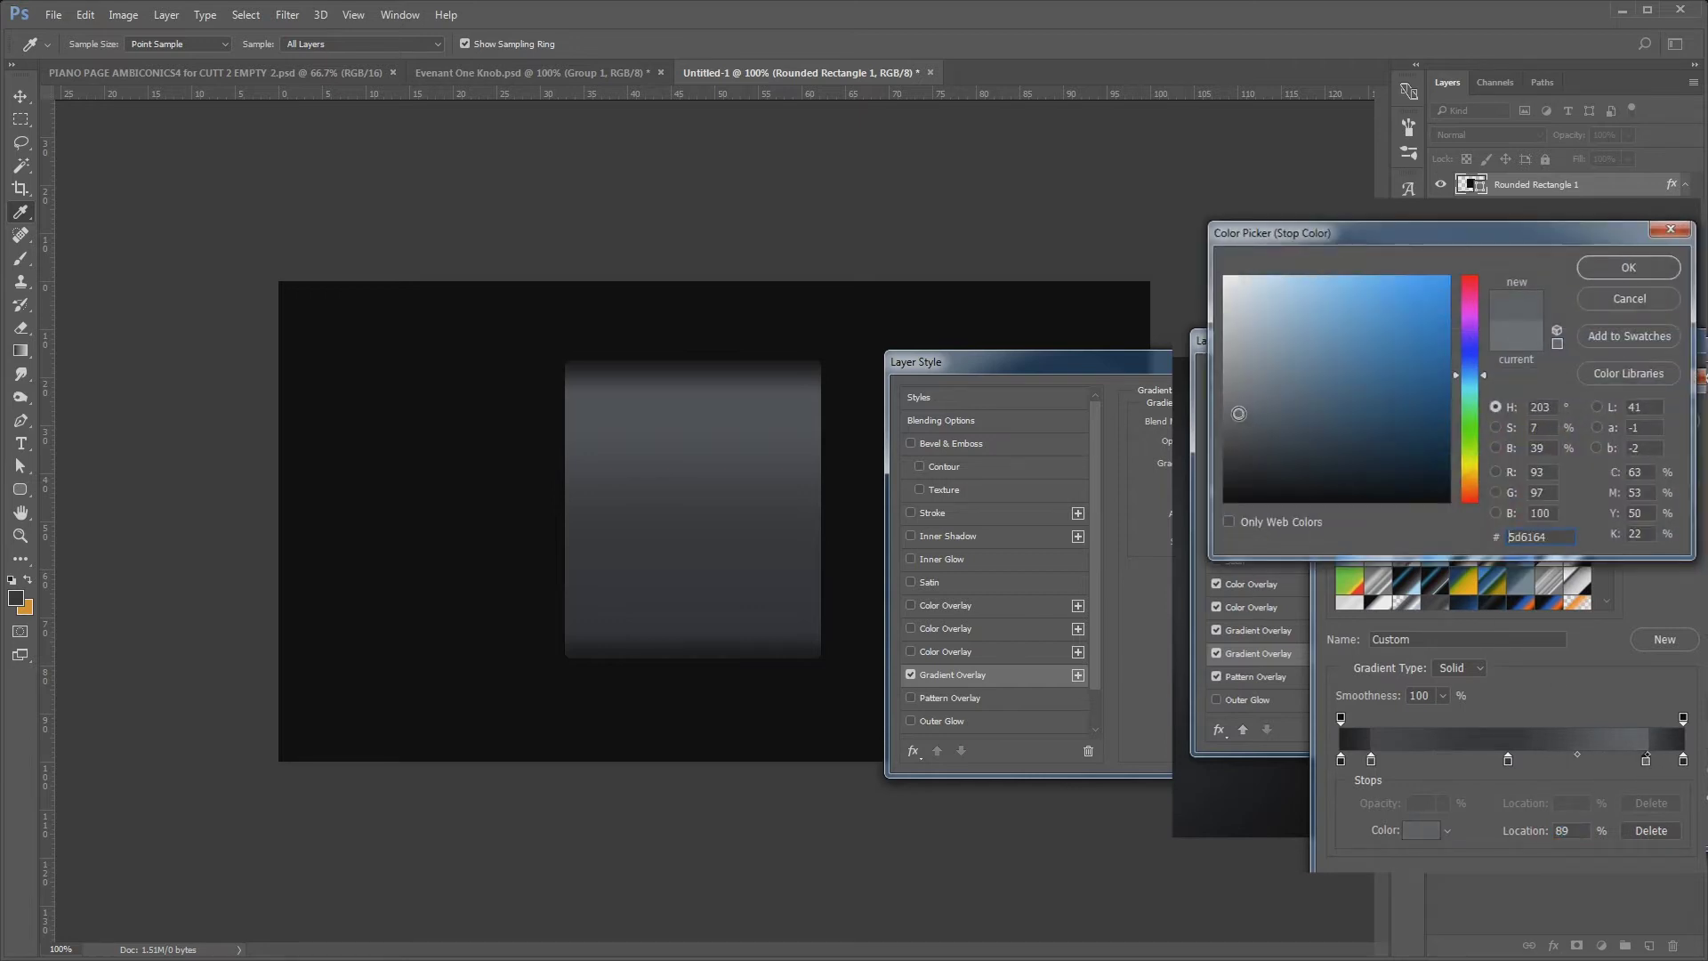
pyautogui.click(1614, 269)
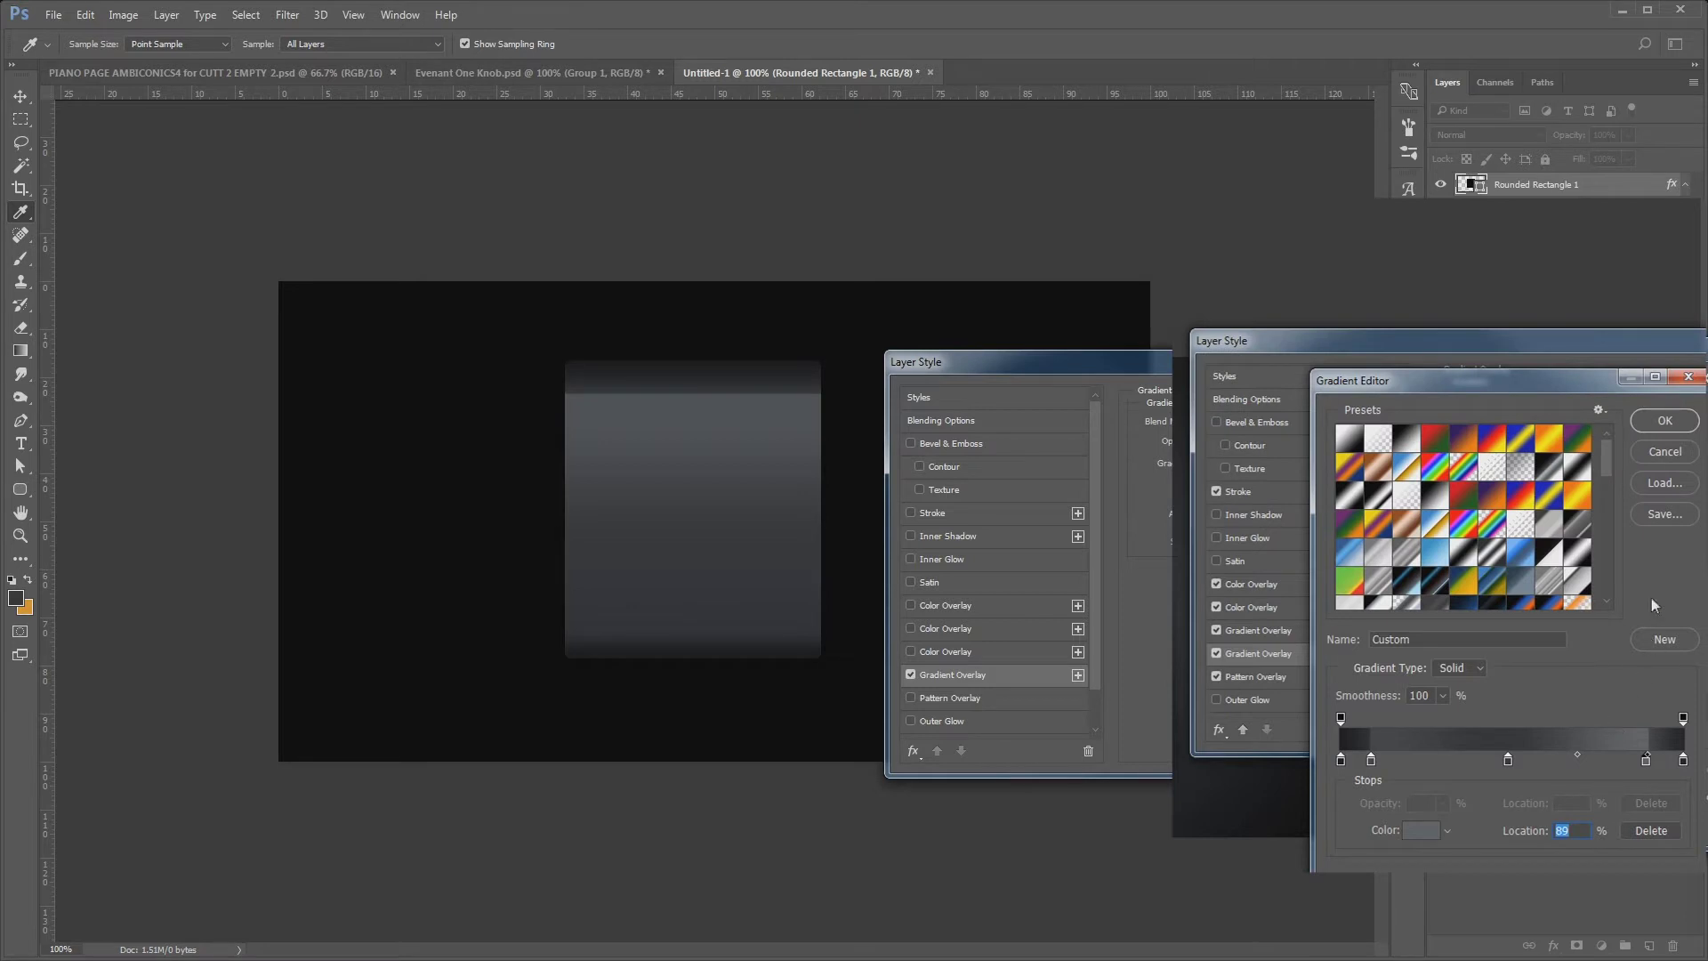
pyautogui.click(1664, 422)
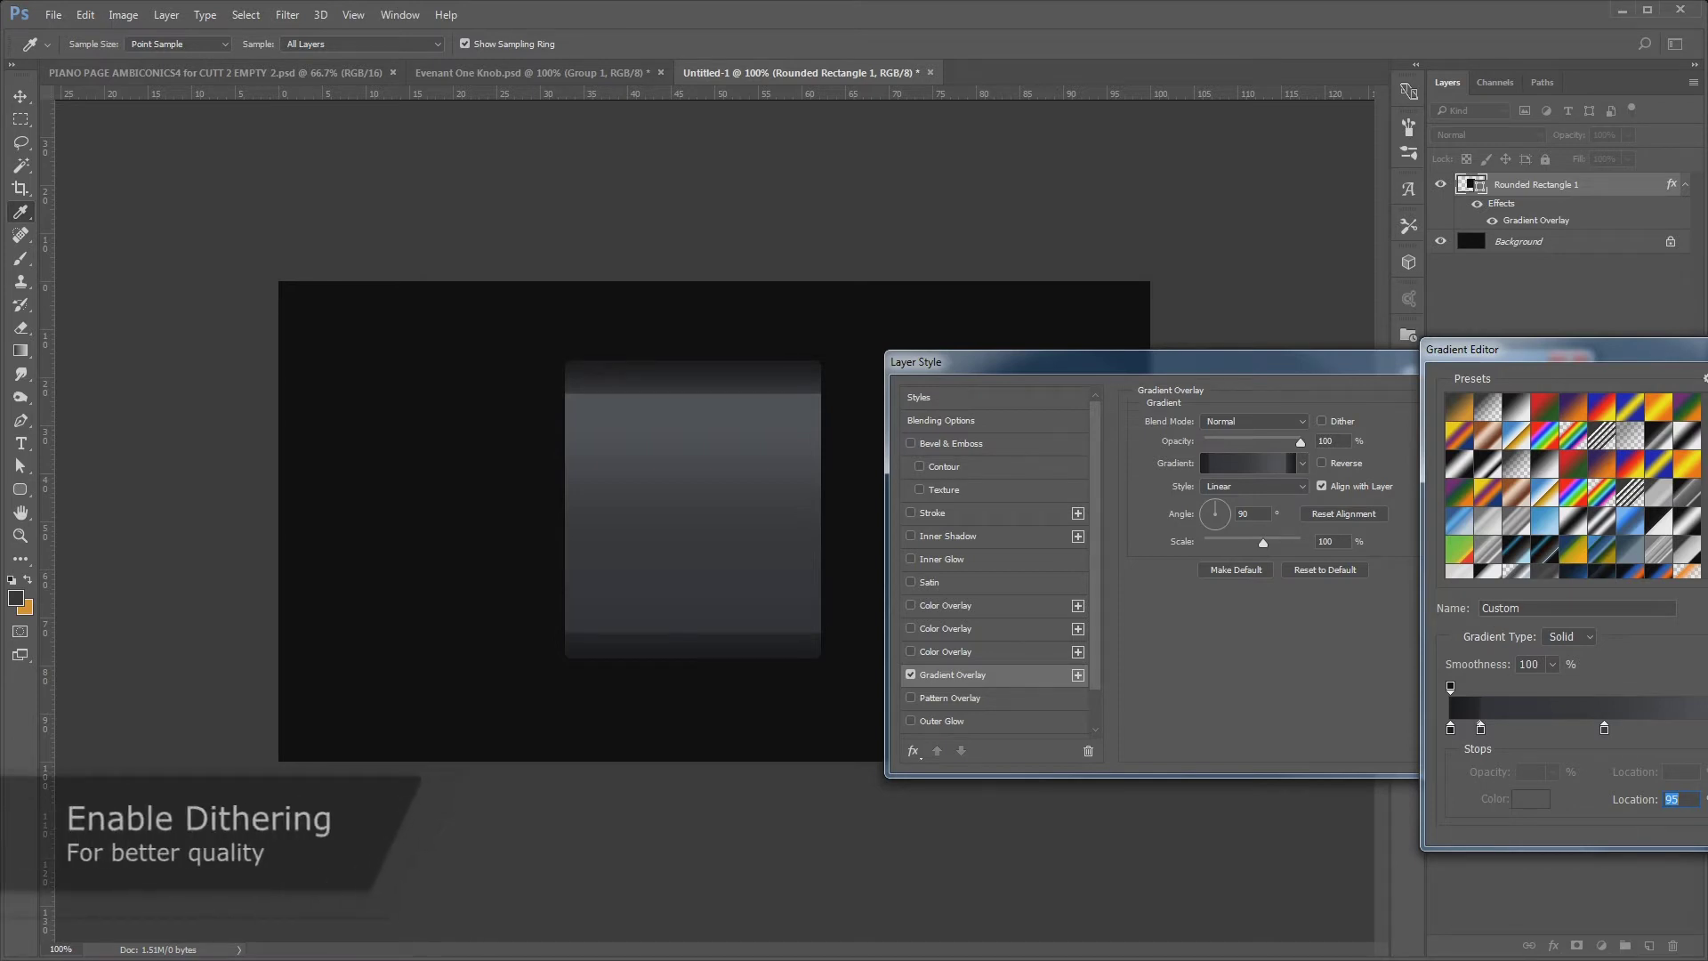
# Add a black Multiply Color Overlay at 23% opacity to the rectangle and apply the style
pyautogui.press('Return')
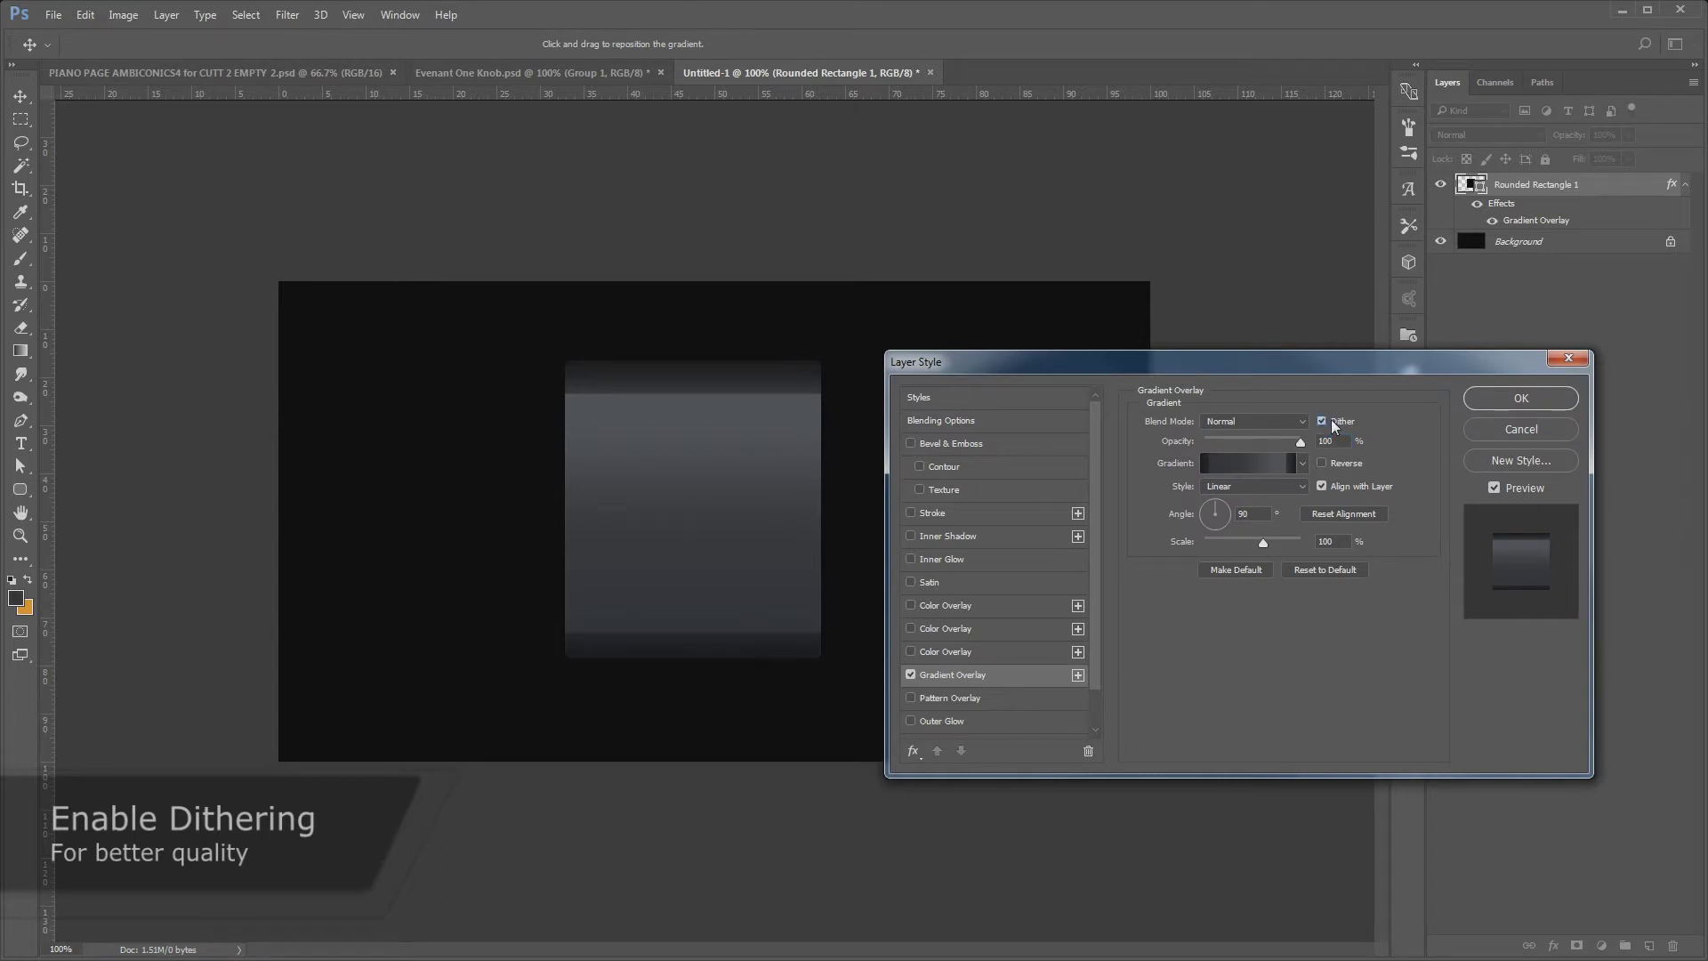
pyautogui.click(959, 624)
pyautogui.moveTo(1220, 445); pyautogui.dragTo(1226, 450)
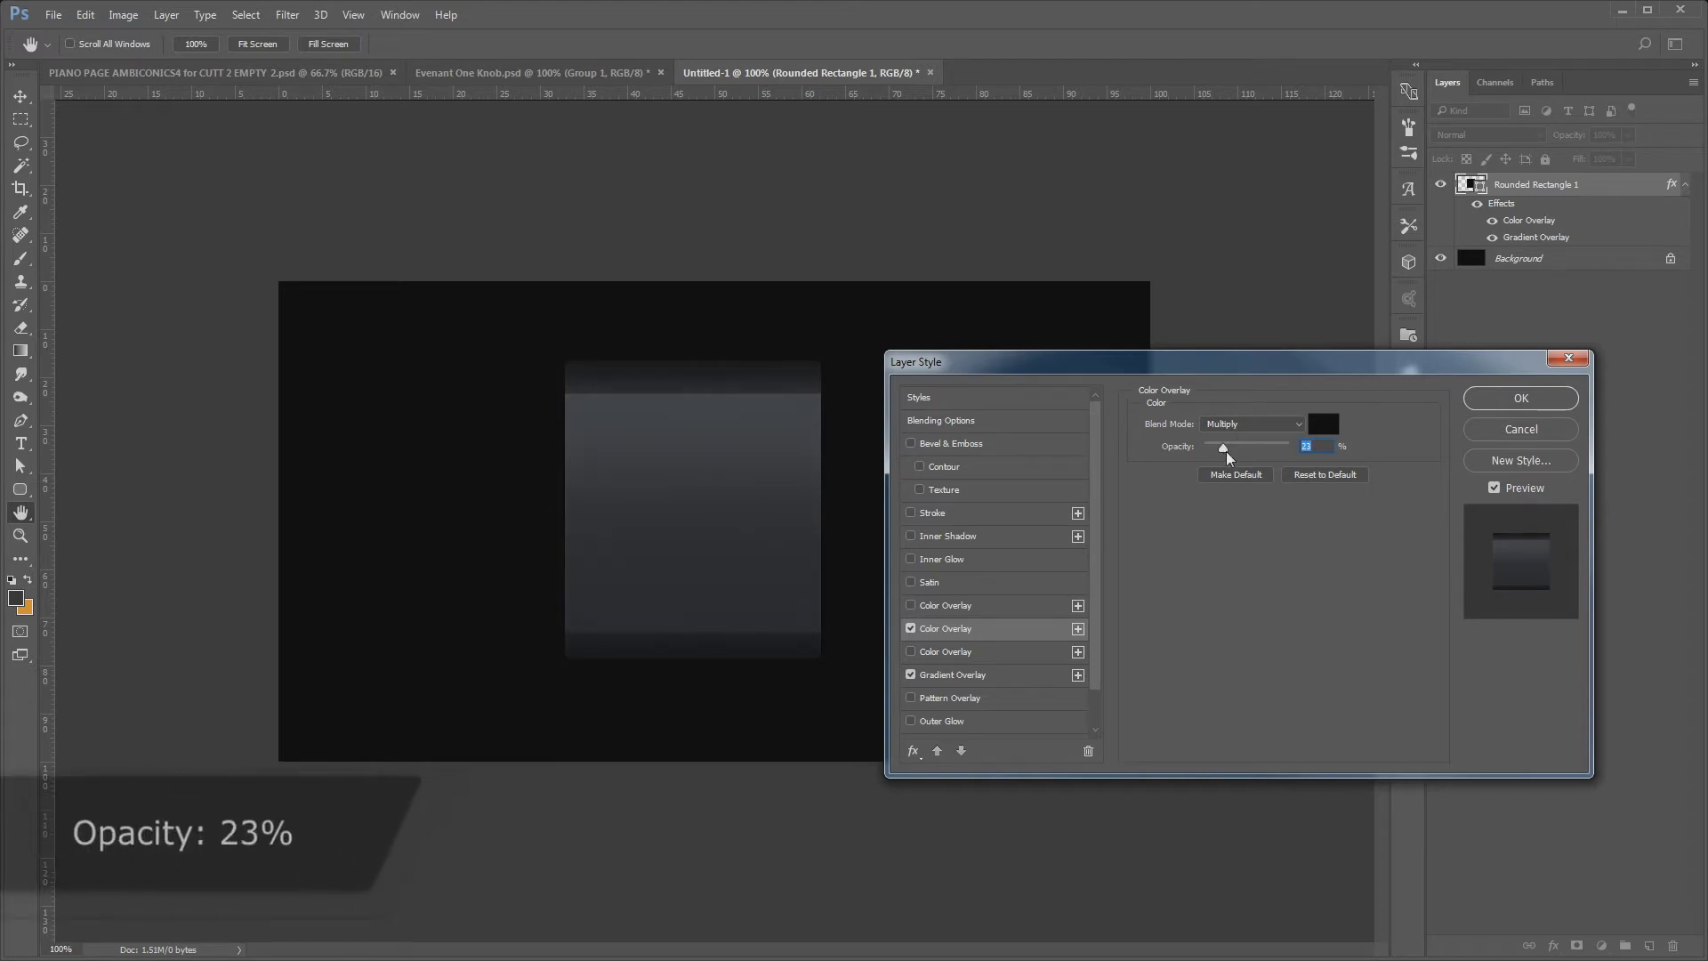
pyautogui.click(995, 675)
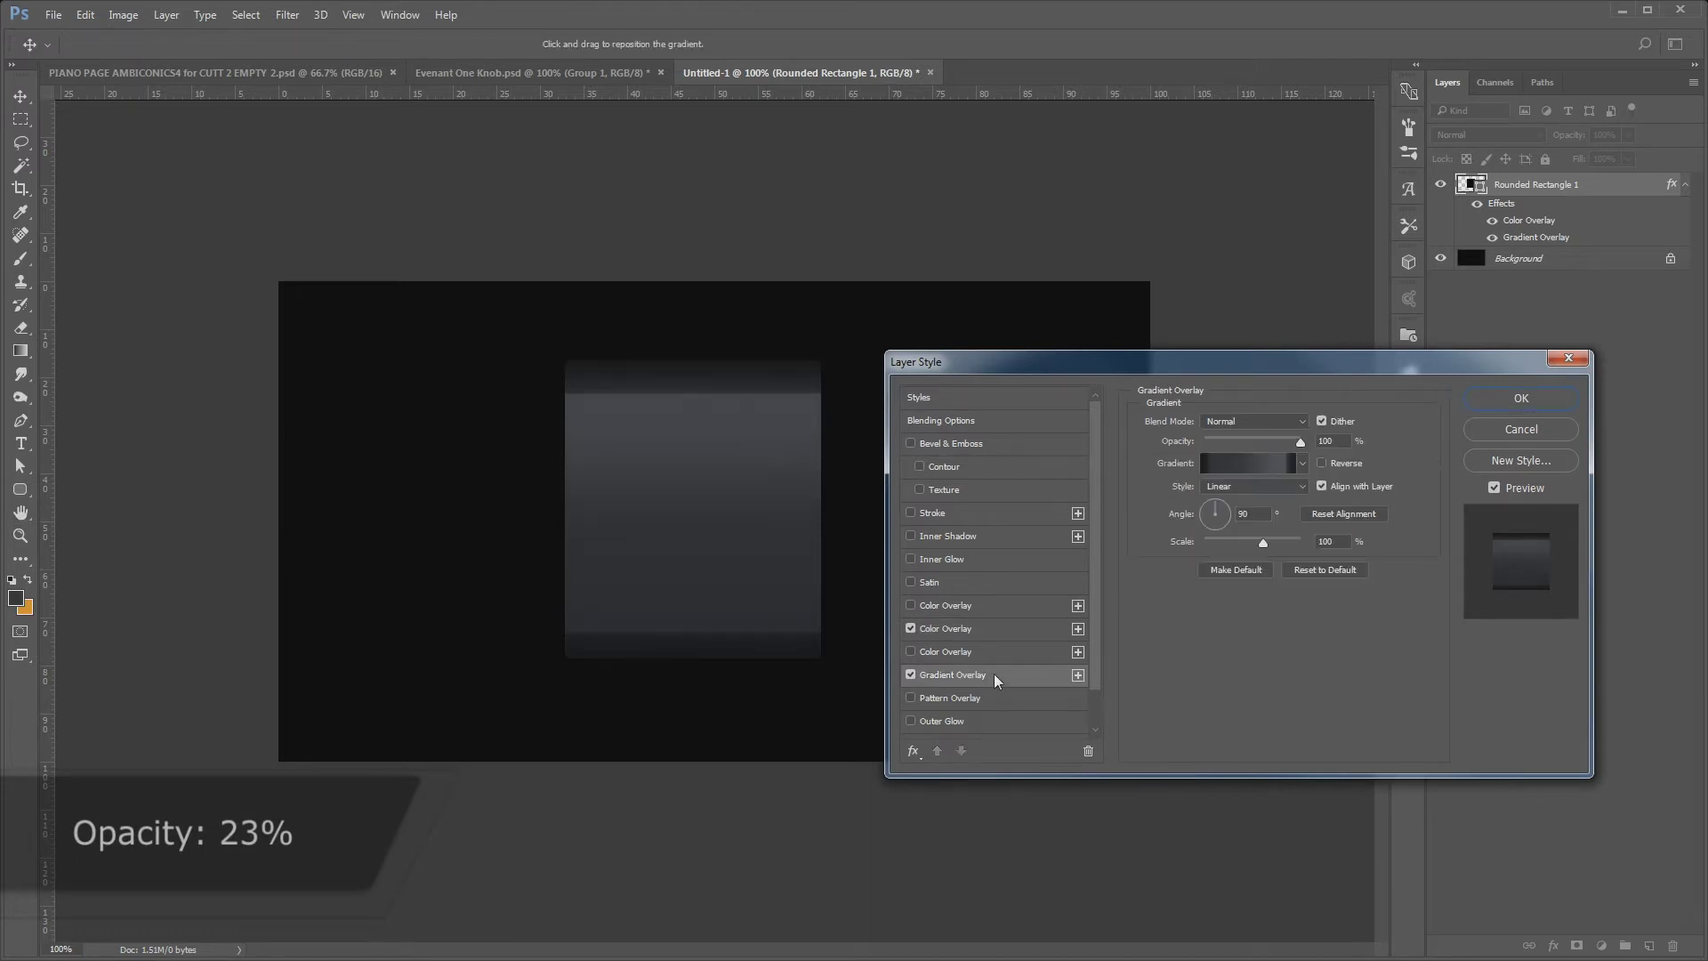
pyautogui.scroll(-1, 1027, 654)
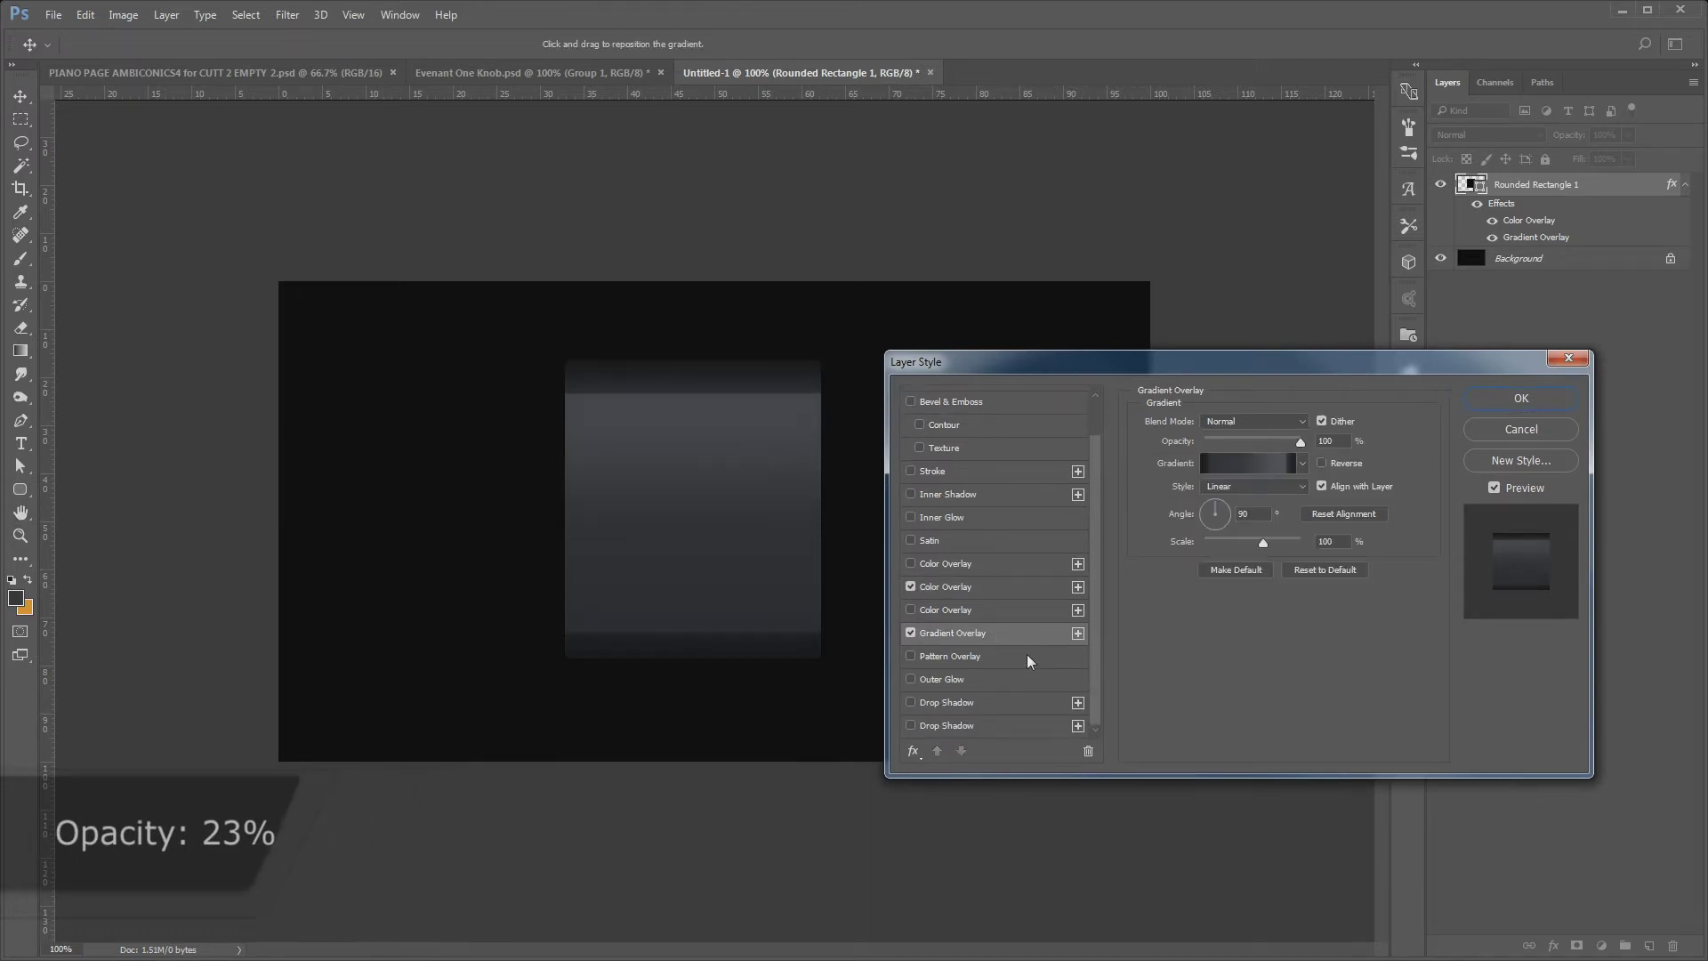
pyautogui.click(1523, 402)
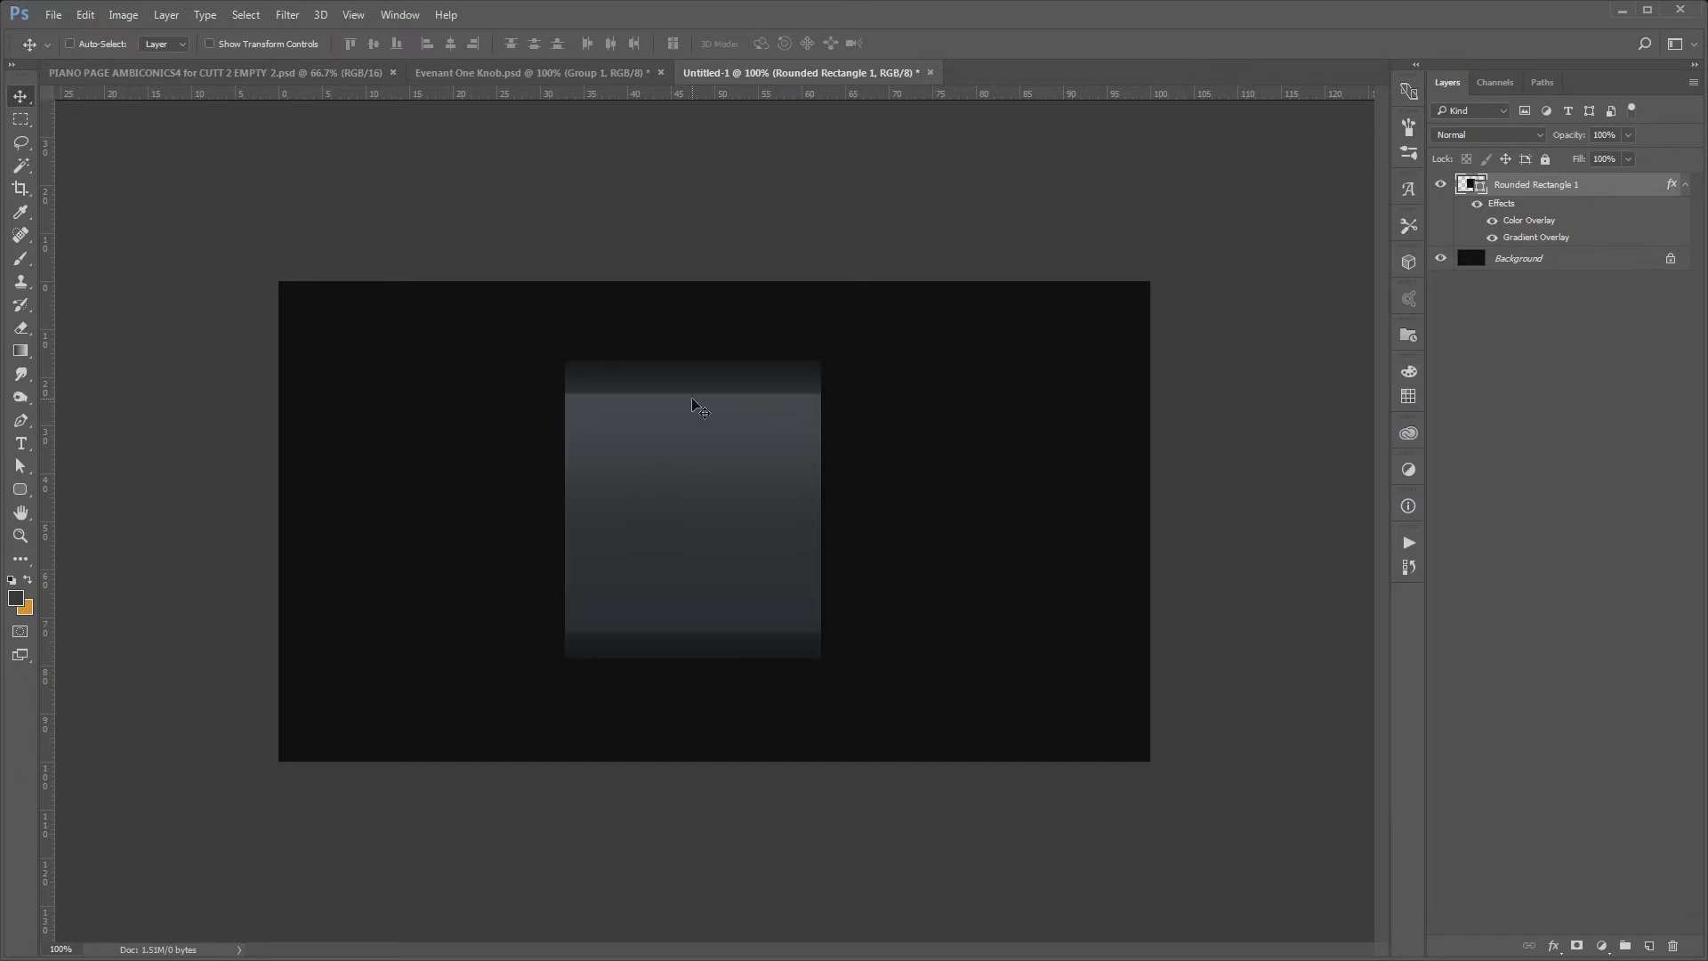
# Rename the Rounded Rectangle 1 layer to Base
pyautogui.click(1684, 184)
pyautogui.doubleClick(1560, 185)
pyautogui.write('Base')
pyautogui.press('Return')
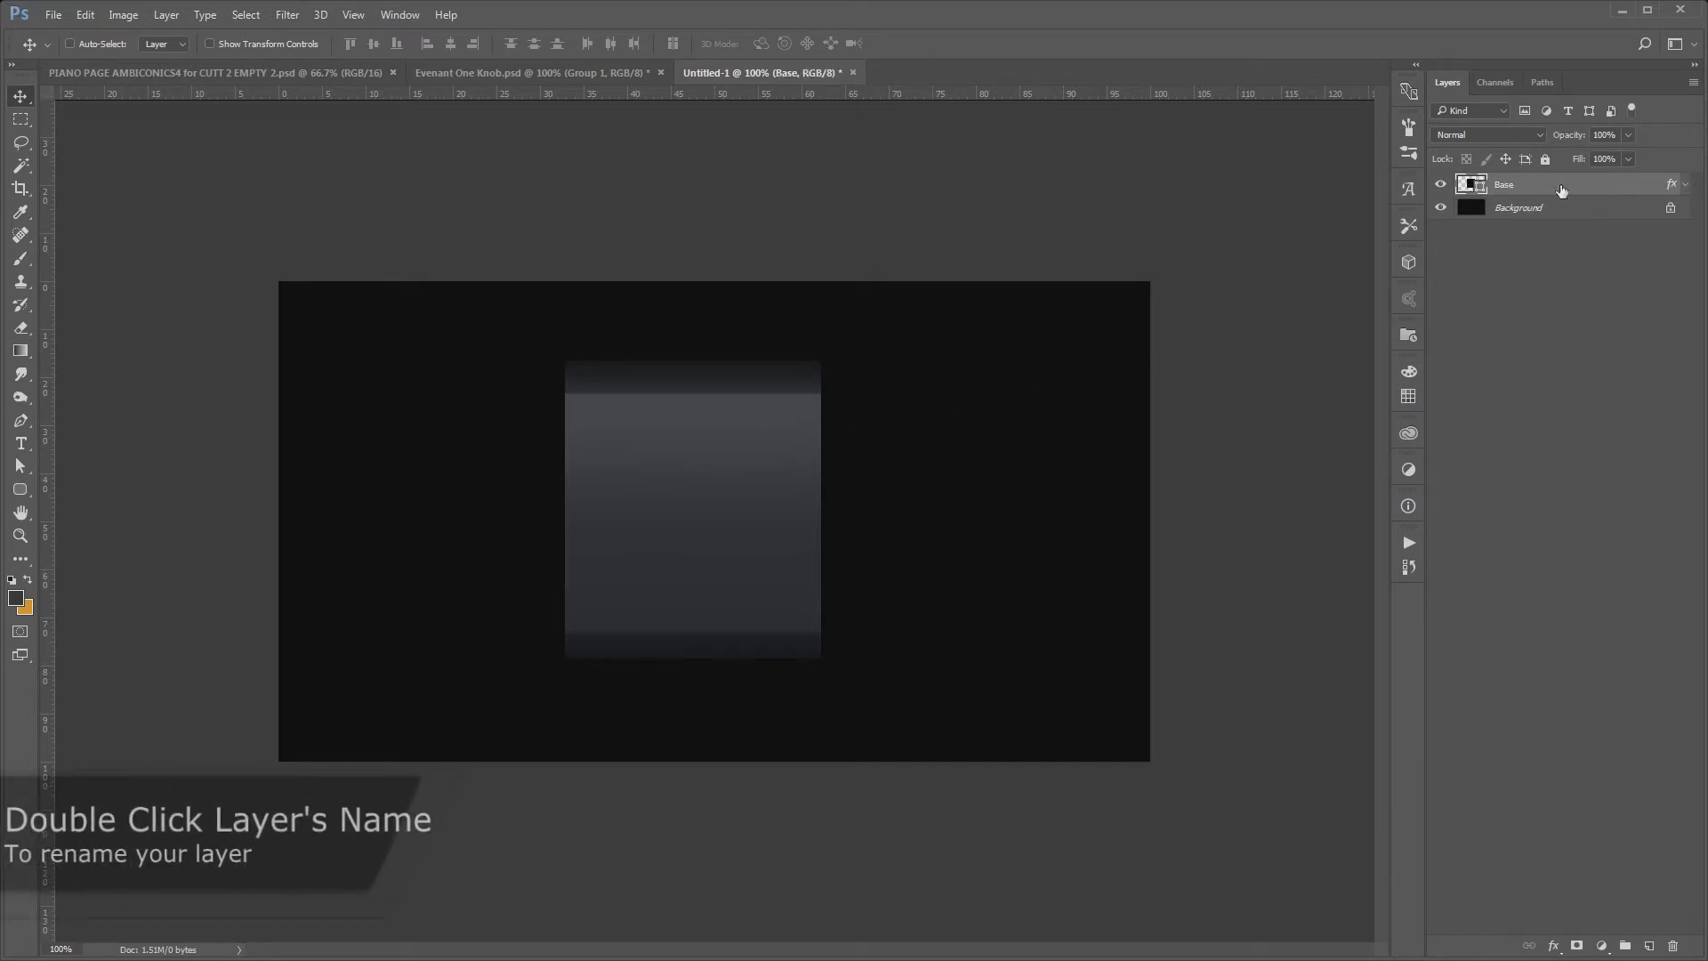
# Duplicate Base as Base copy and turn off the copy's Color Overlay
pyautogui.click(246, 15)
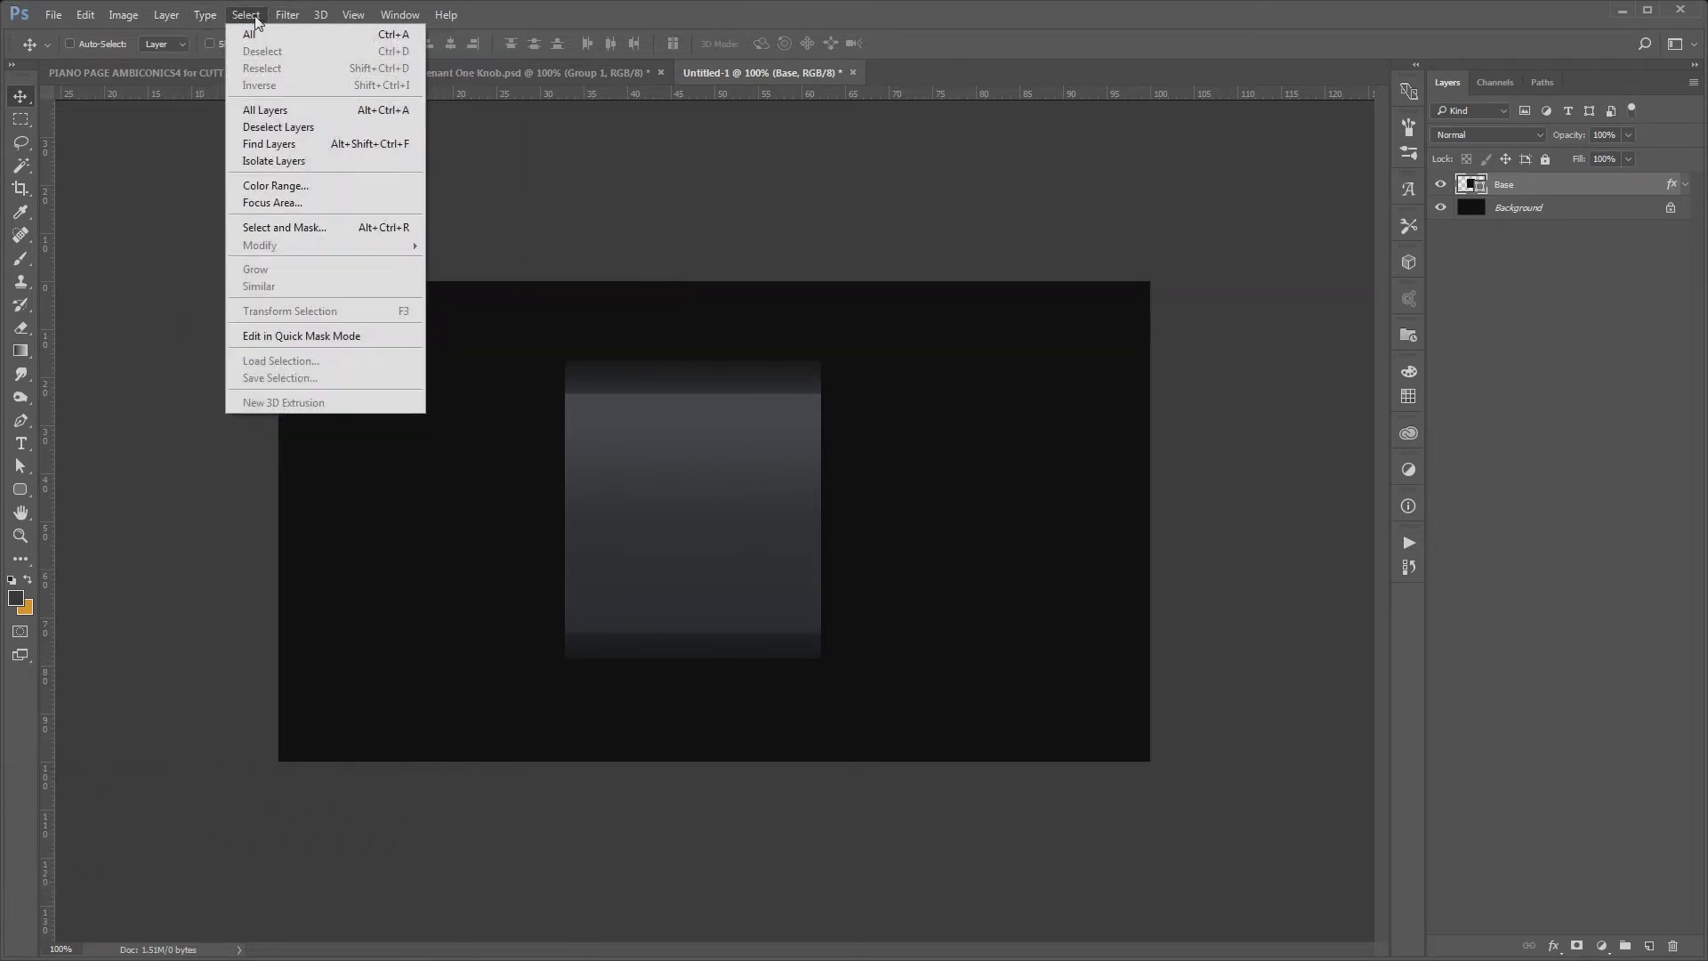
pyautogui.click(246, 16)
pyautogui.click(167, 15)
pyautogui.moveTo(178, 34)
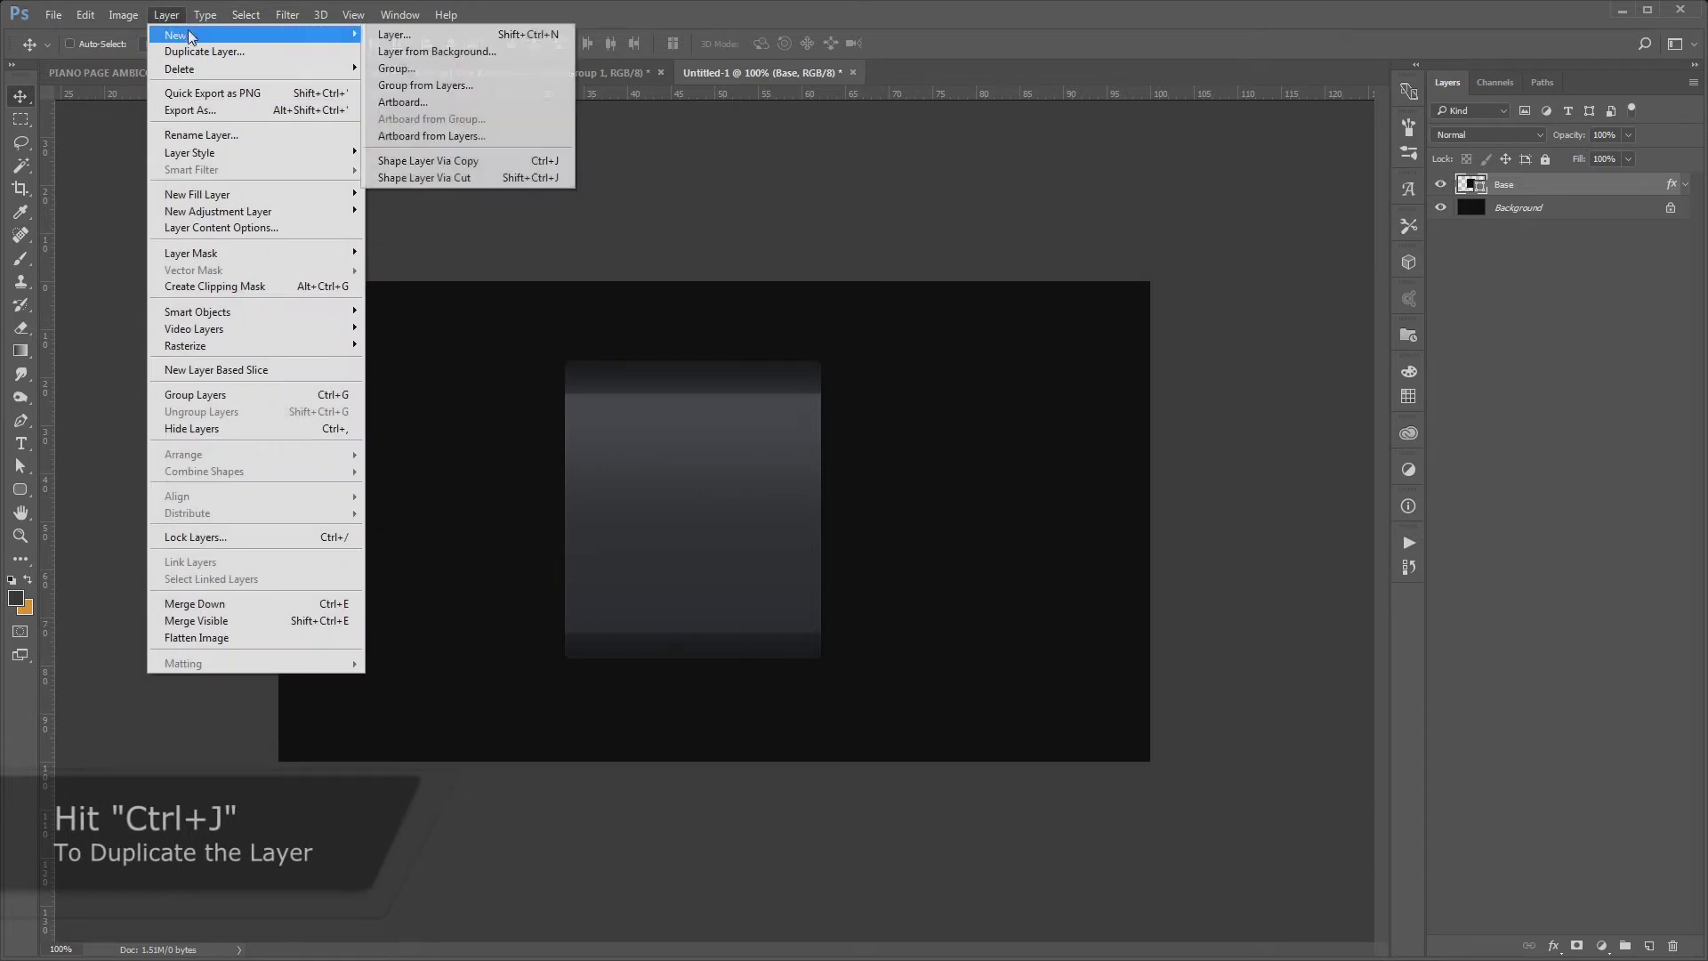
pyautogui.click(482, 161)
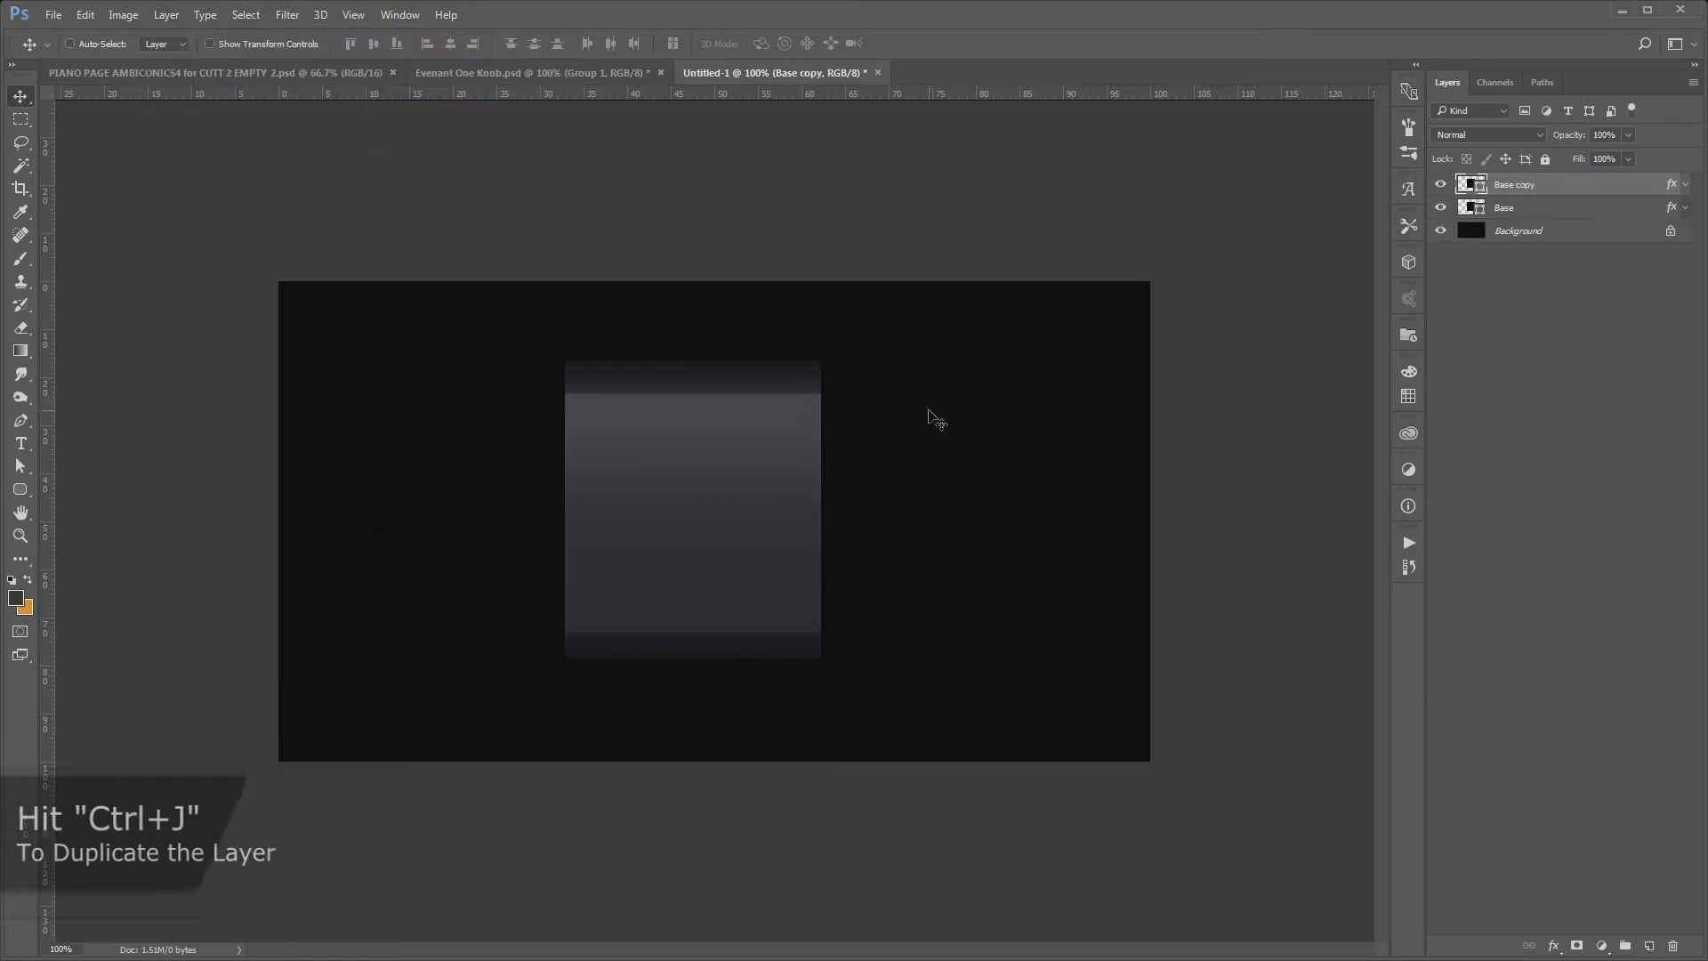
pyautogui.doubleClick(1576, 185)
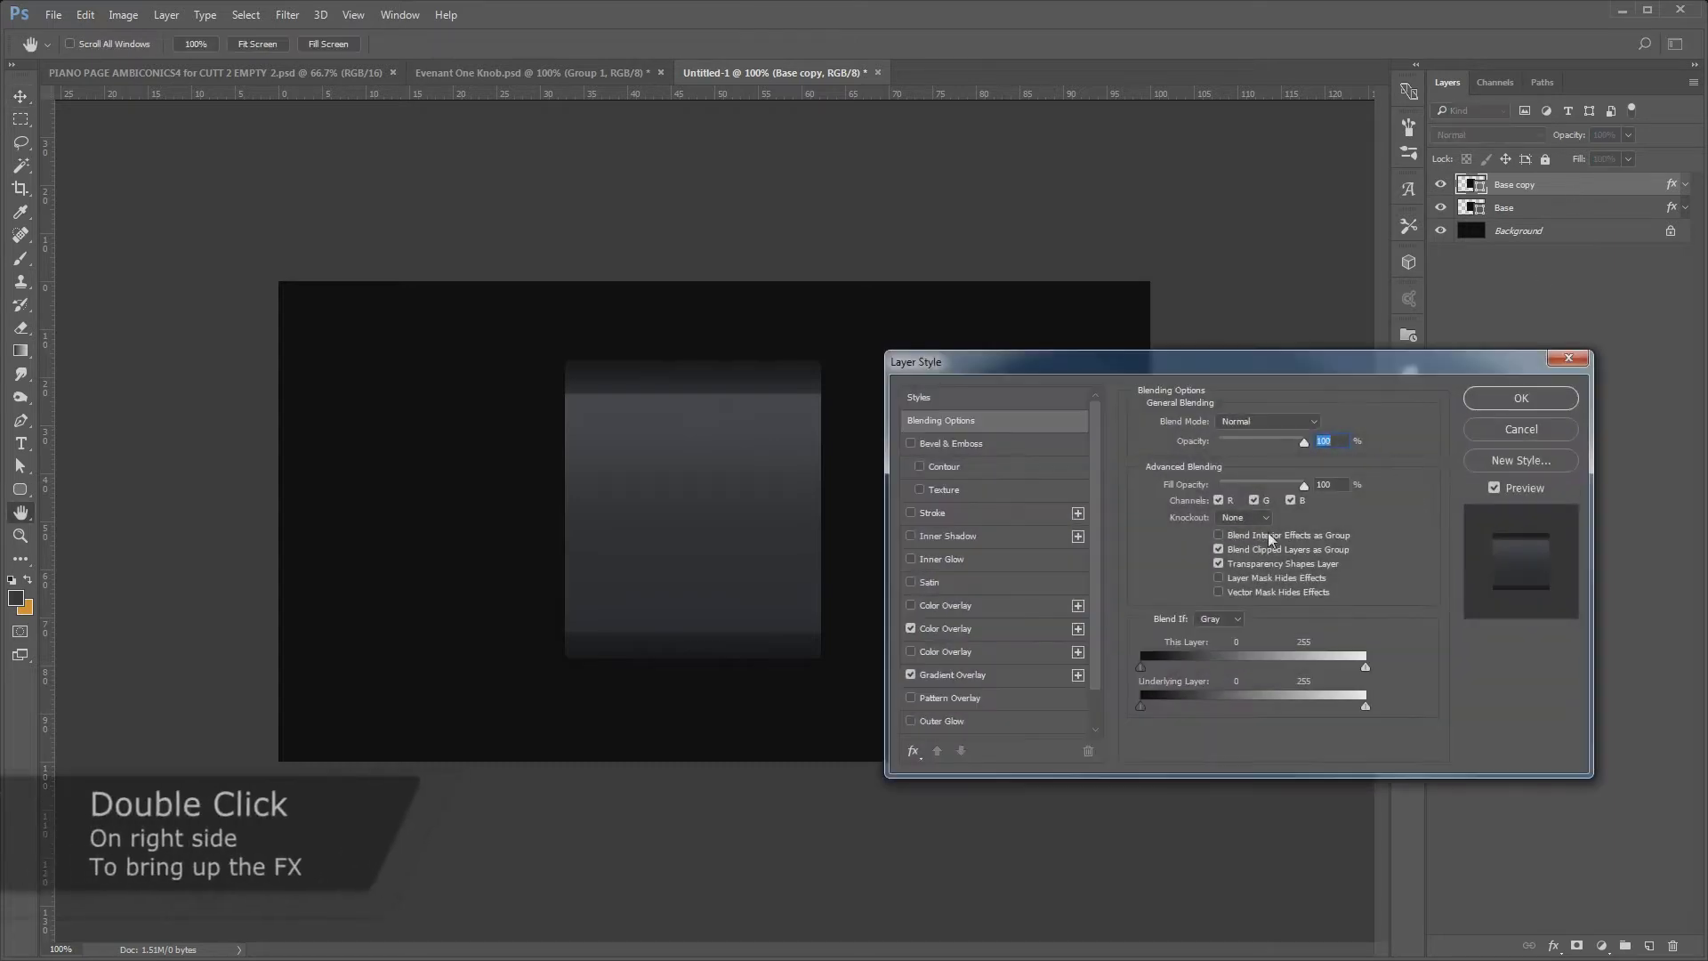
pyautogui.click(971, 630)
pyautogui.click(910, 628)
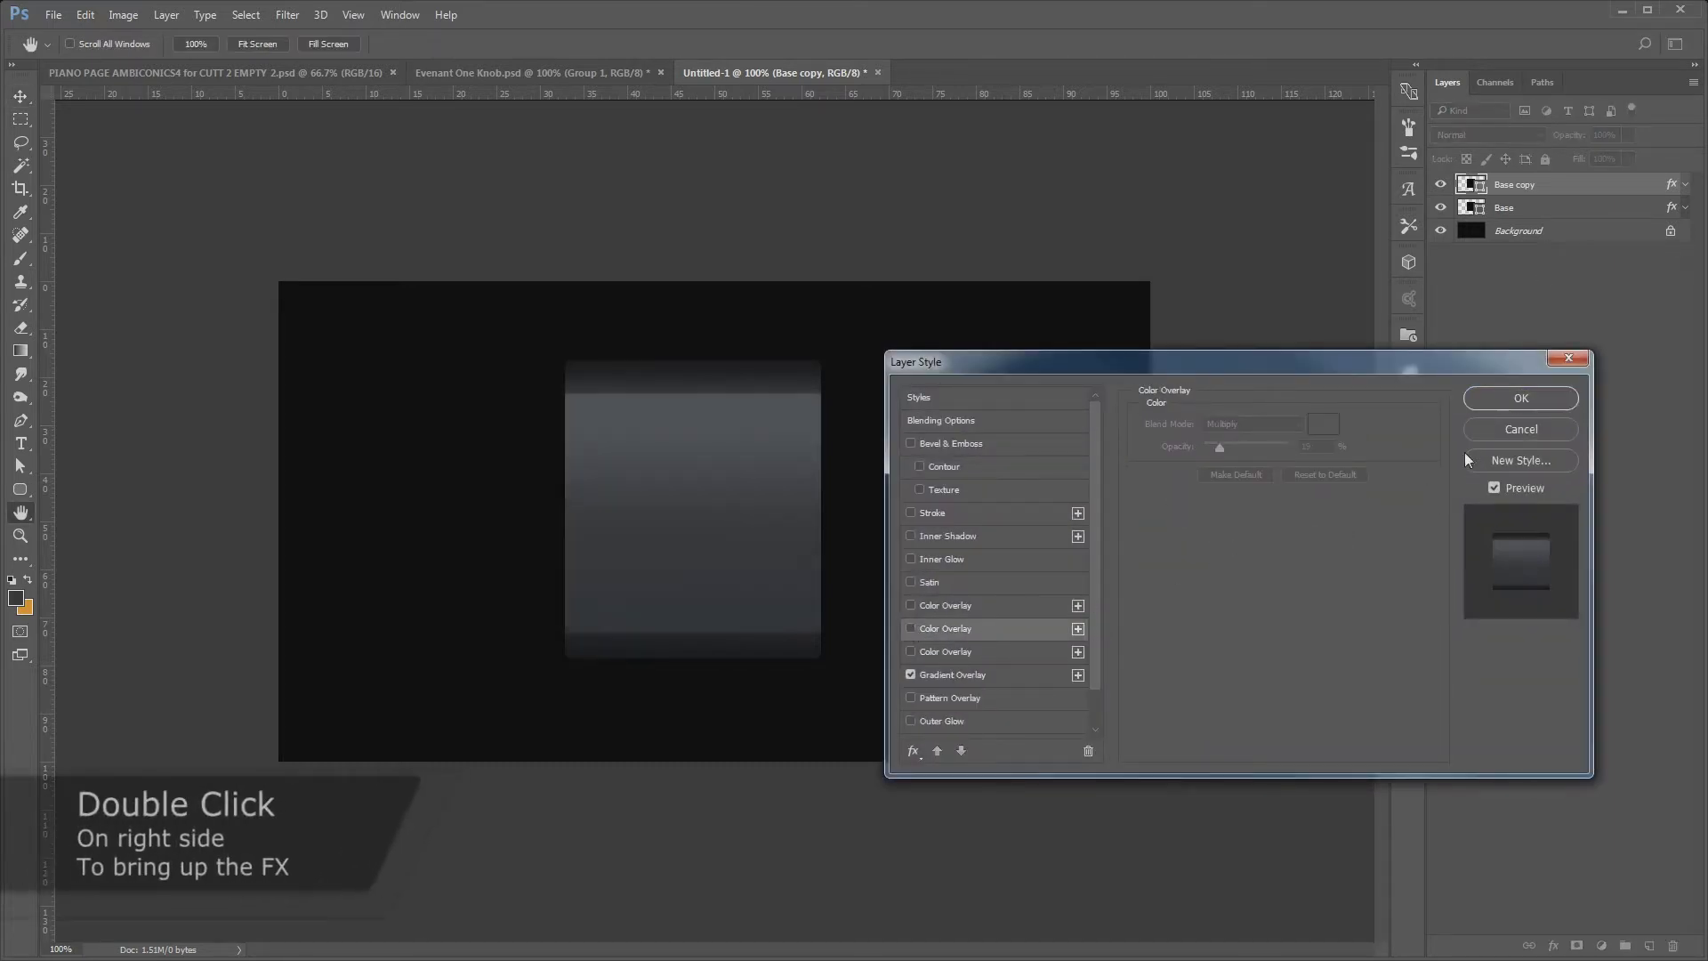
pyautogui.click(1530, 399)
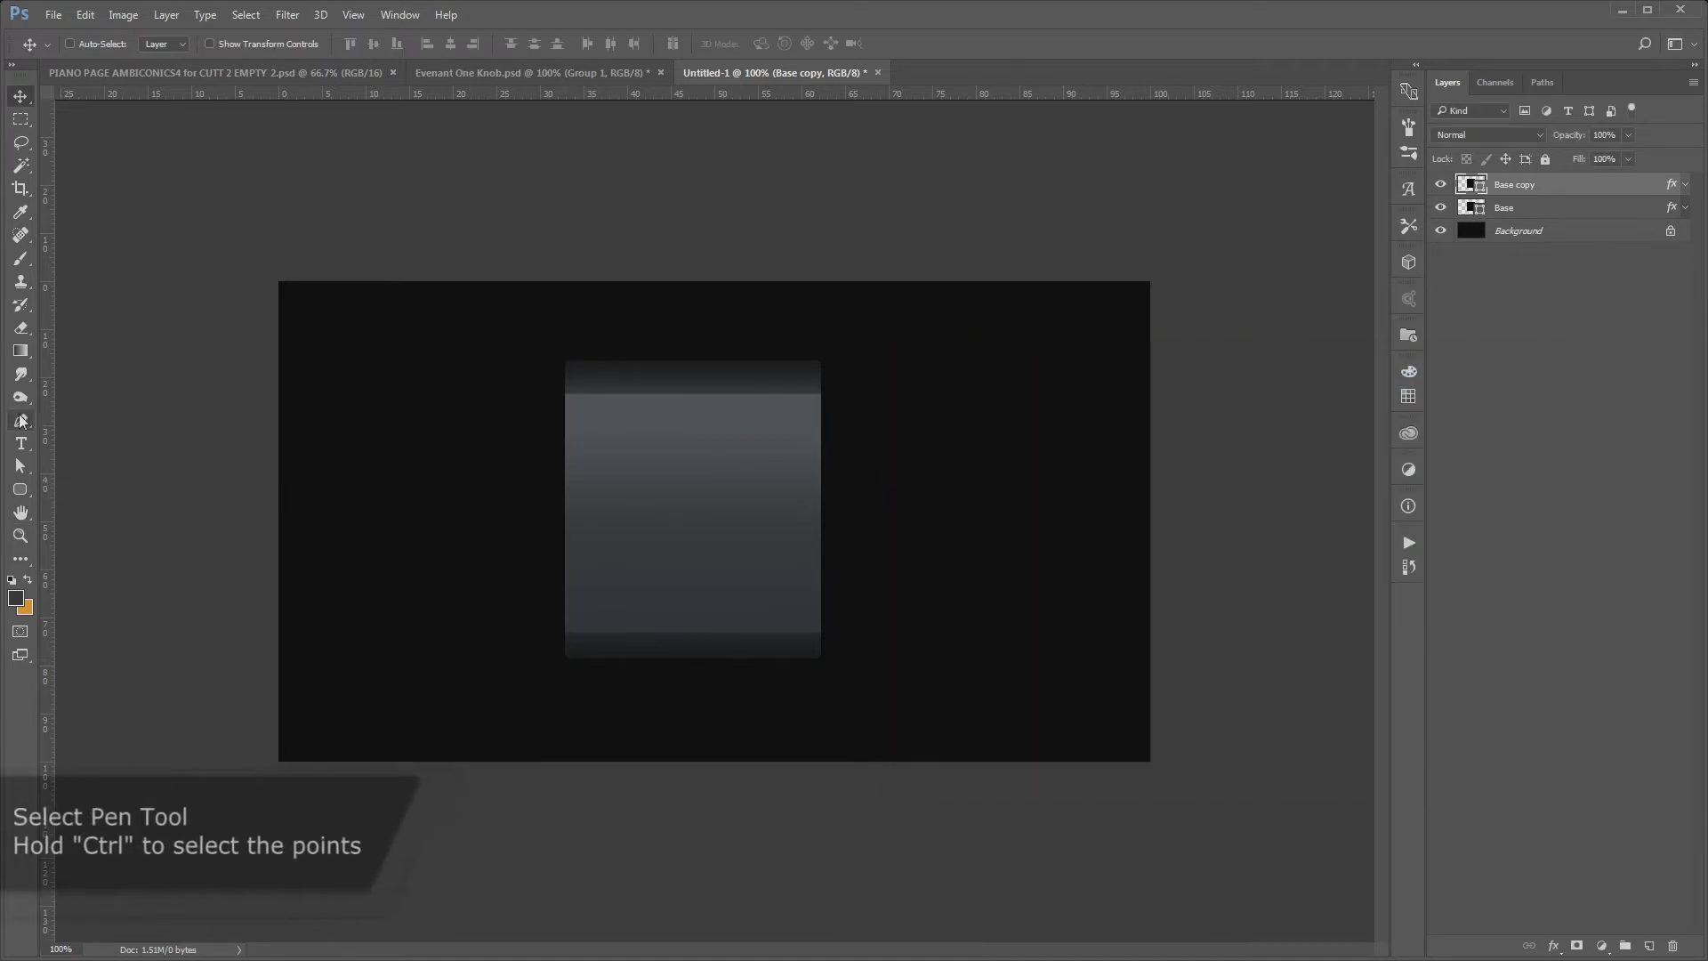
# Pull Base copy's right anchor points left into a thin left-edge strip and start renaming it
pyautogui.press('p')
pyautogui.moveTo(774, 318)
pyautogui.mouseDown()
pyautogui.moveTo(875, 709)
pyautogui.moveTo(603, 656)
pyautogui.mouseUp()
pyautogui.keyDown('ctrl'); pyautogui.click(922, 490); pyautogui.keyUp('ctrl')
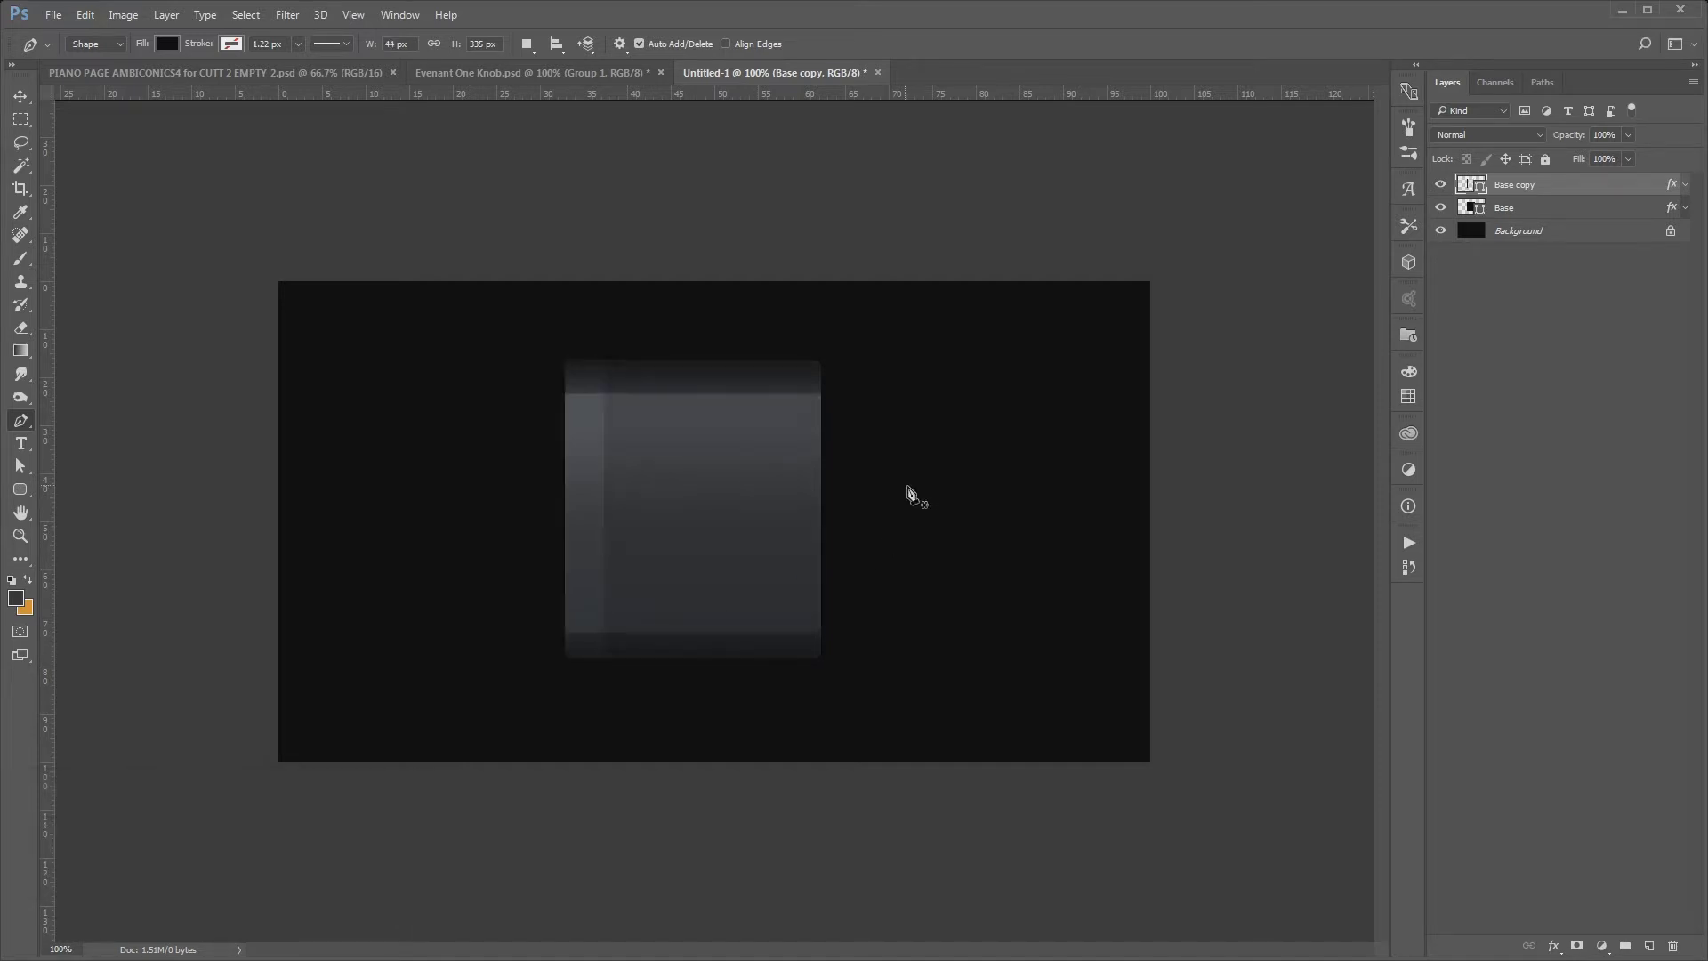
pyautogui.press('v')
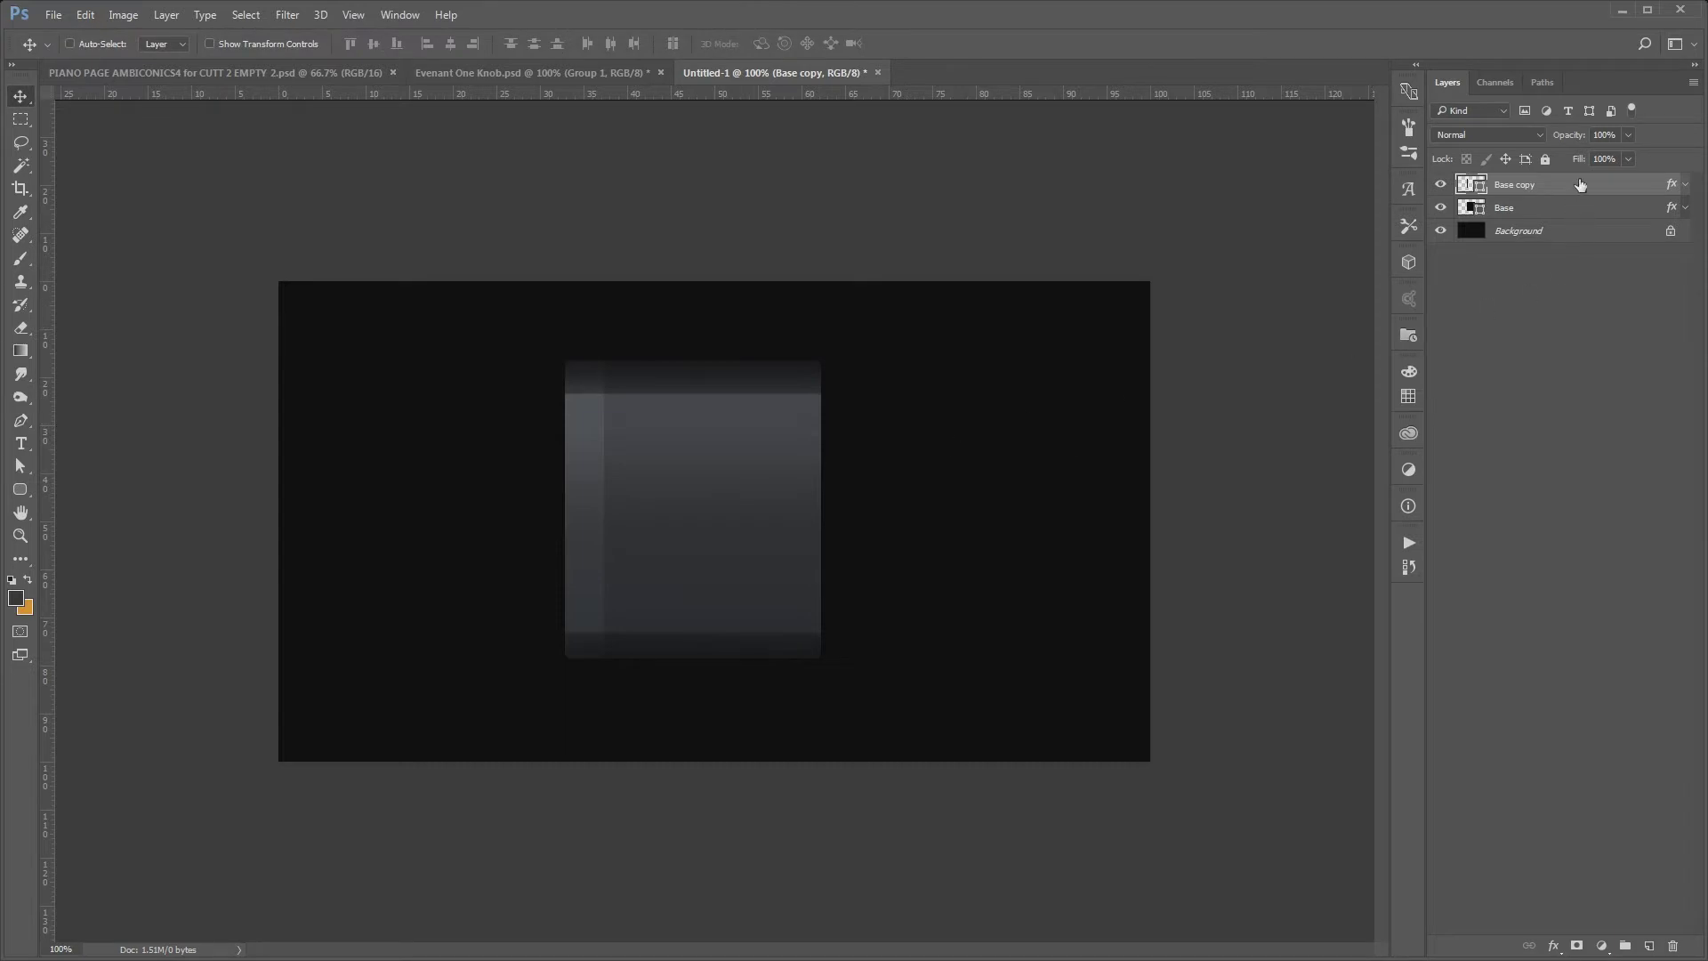
pyautogui.doubleClick(1523, 185)
pyautogui.write('Lef')
# Name the strip Handle L and give it a 100% drop shadow with spread 22 and size 4
pyautogui.write('L')
pyautogui.press('Return')
pyautogui.doubleClick(1564, 188)
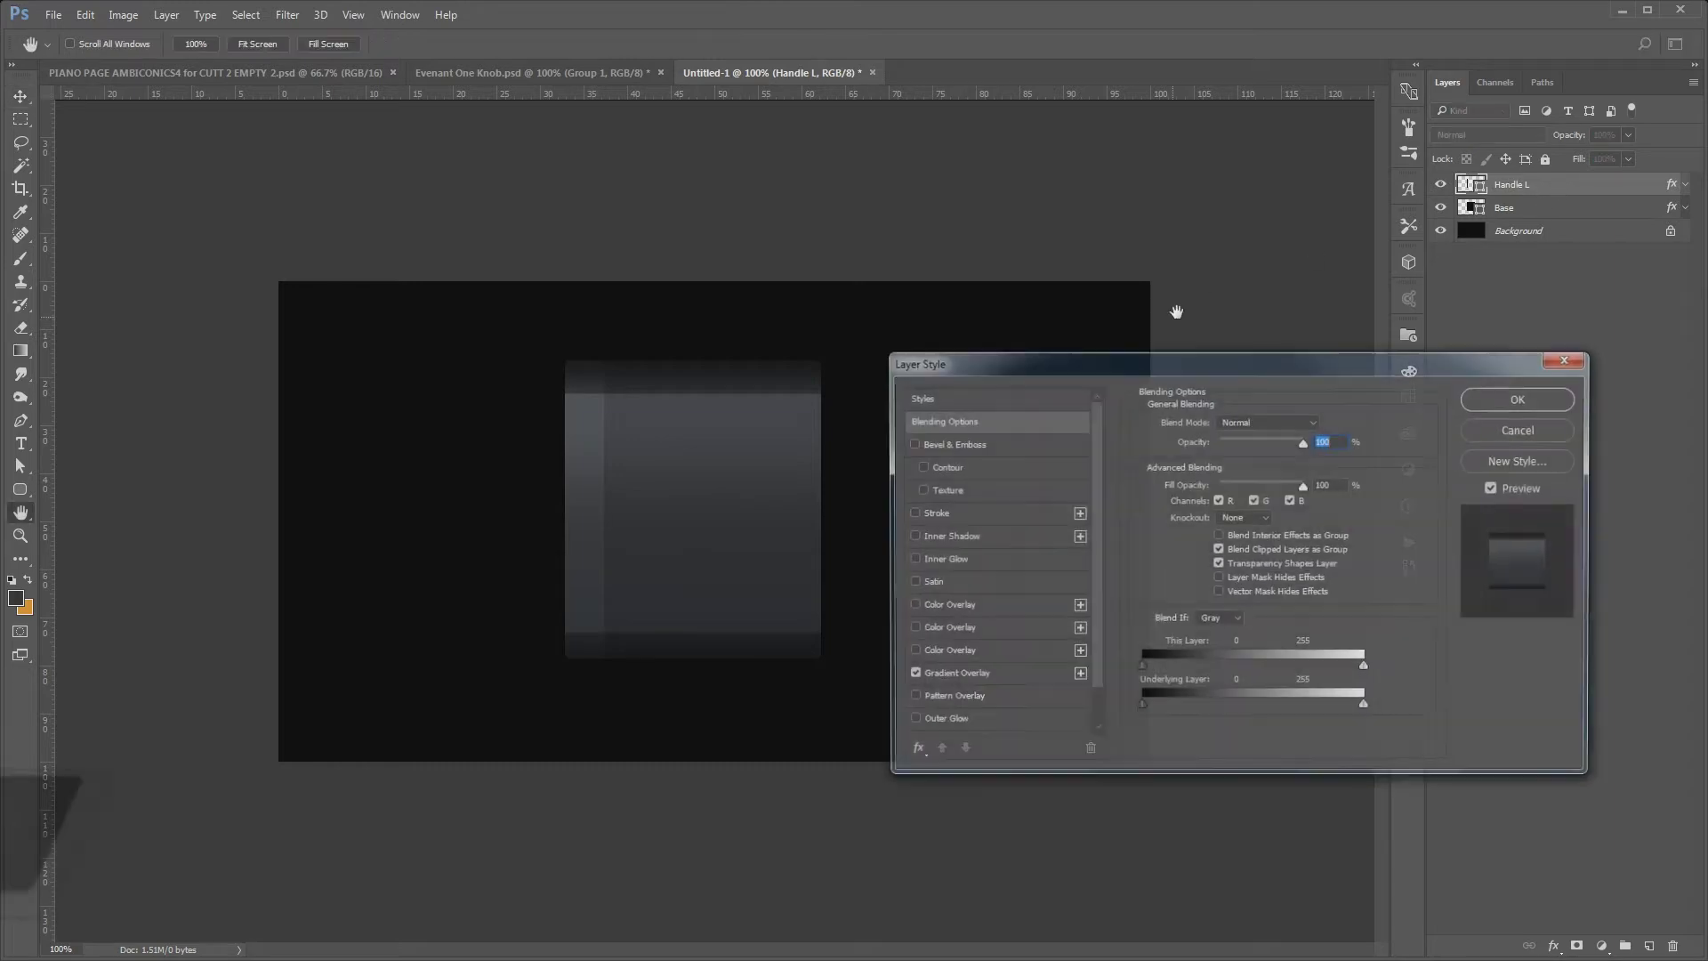
pyautogui.scroll(-1, 942, 708)
pyautogui.click(955, 702)
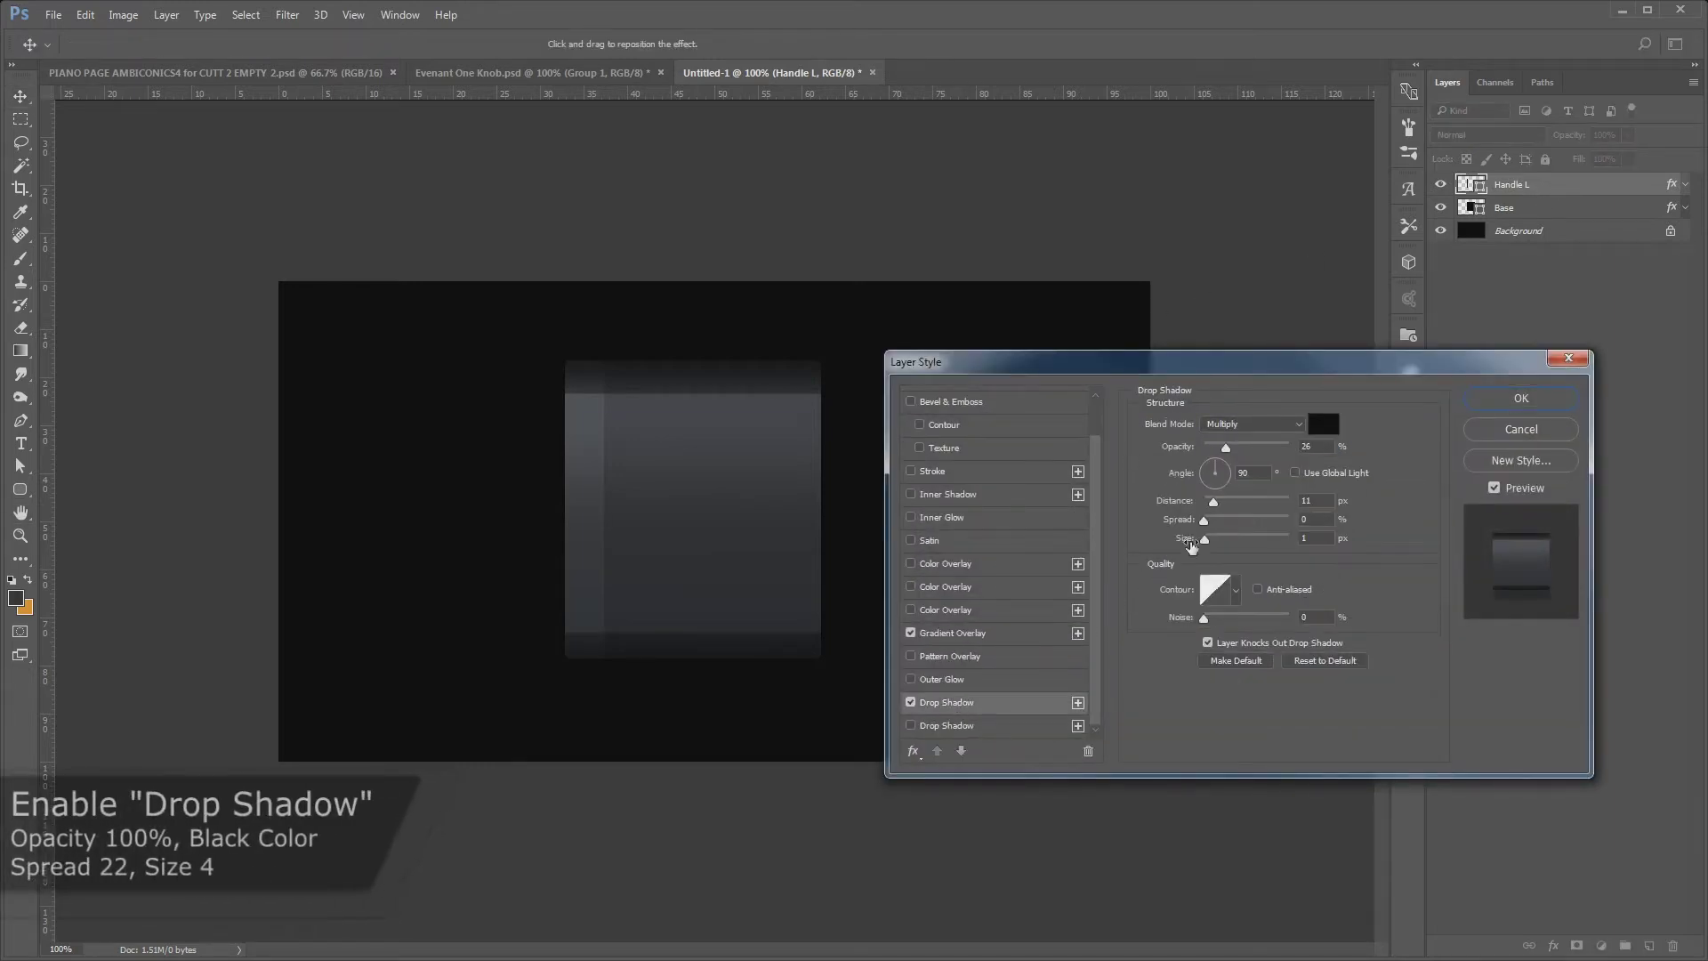
pyautogui.moveTo(1203, 520); pyautogui.dragTo(1222, 520)
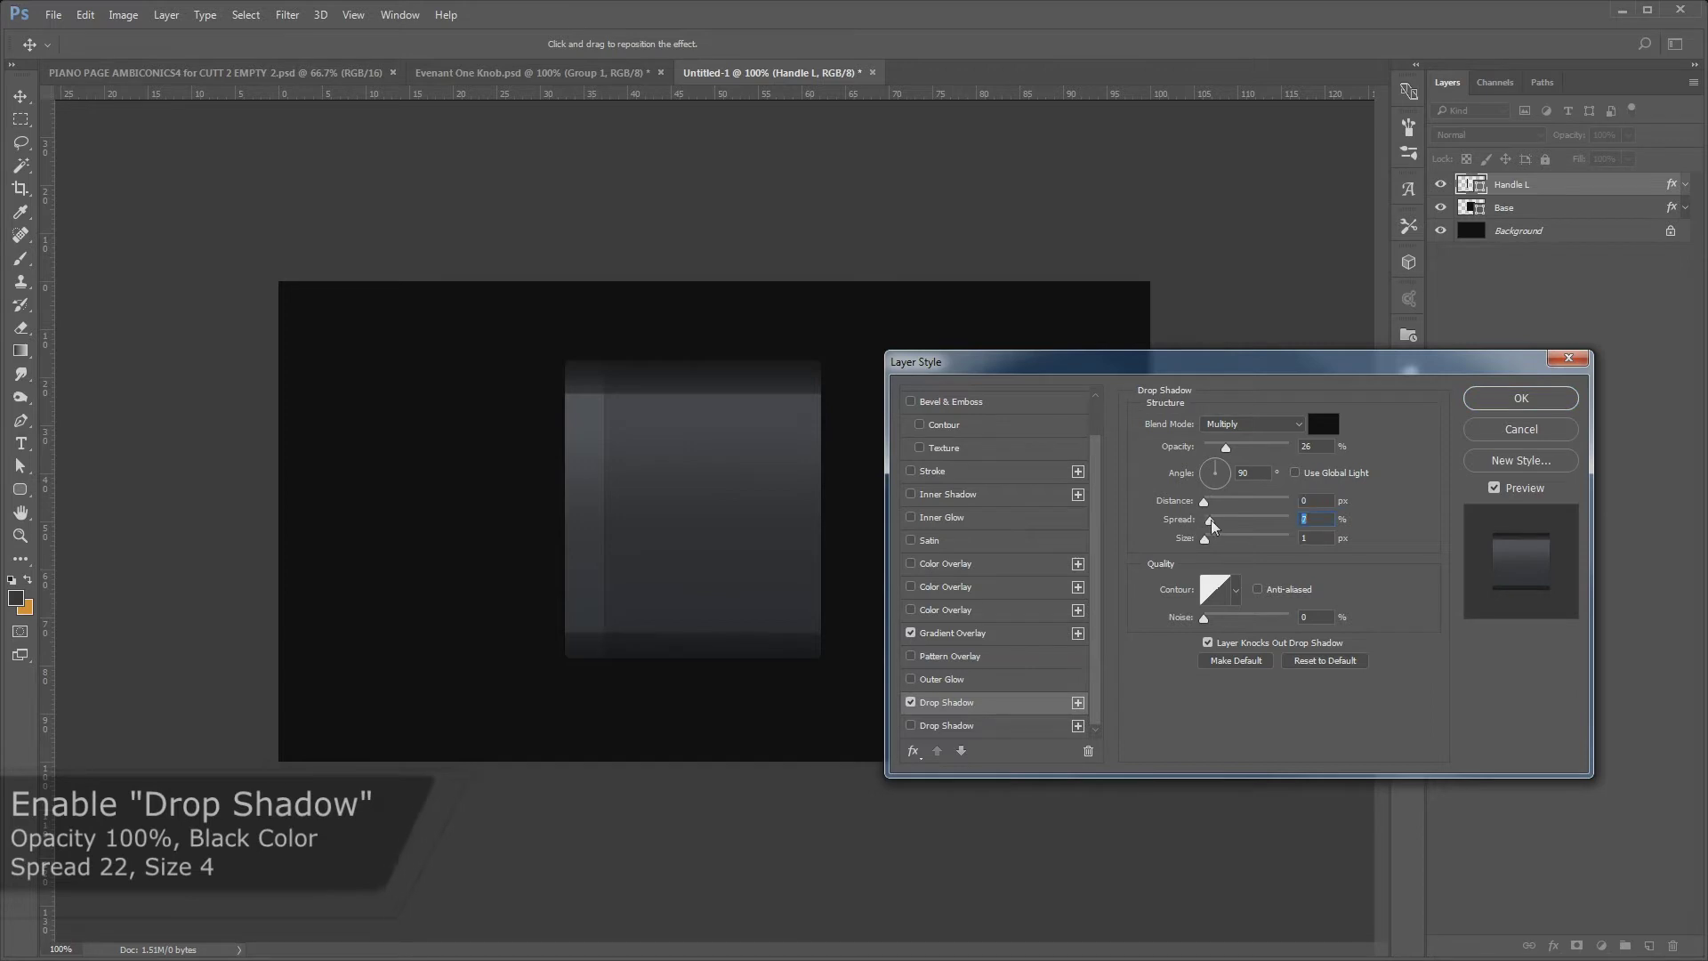
pyautogui.moveTo(1225, 447); pyautogui.dragTo(1262, 450)
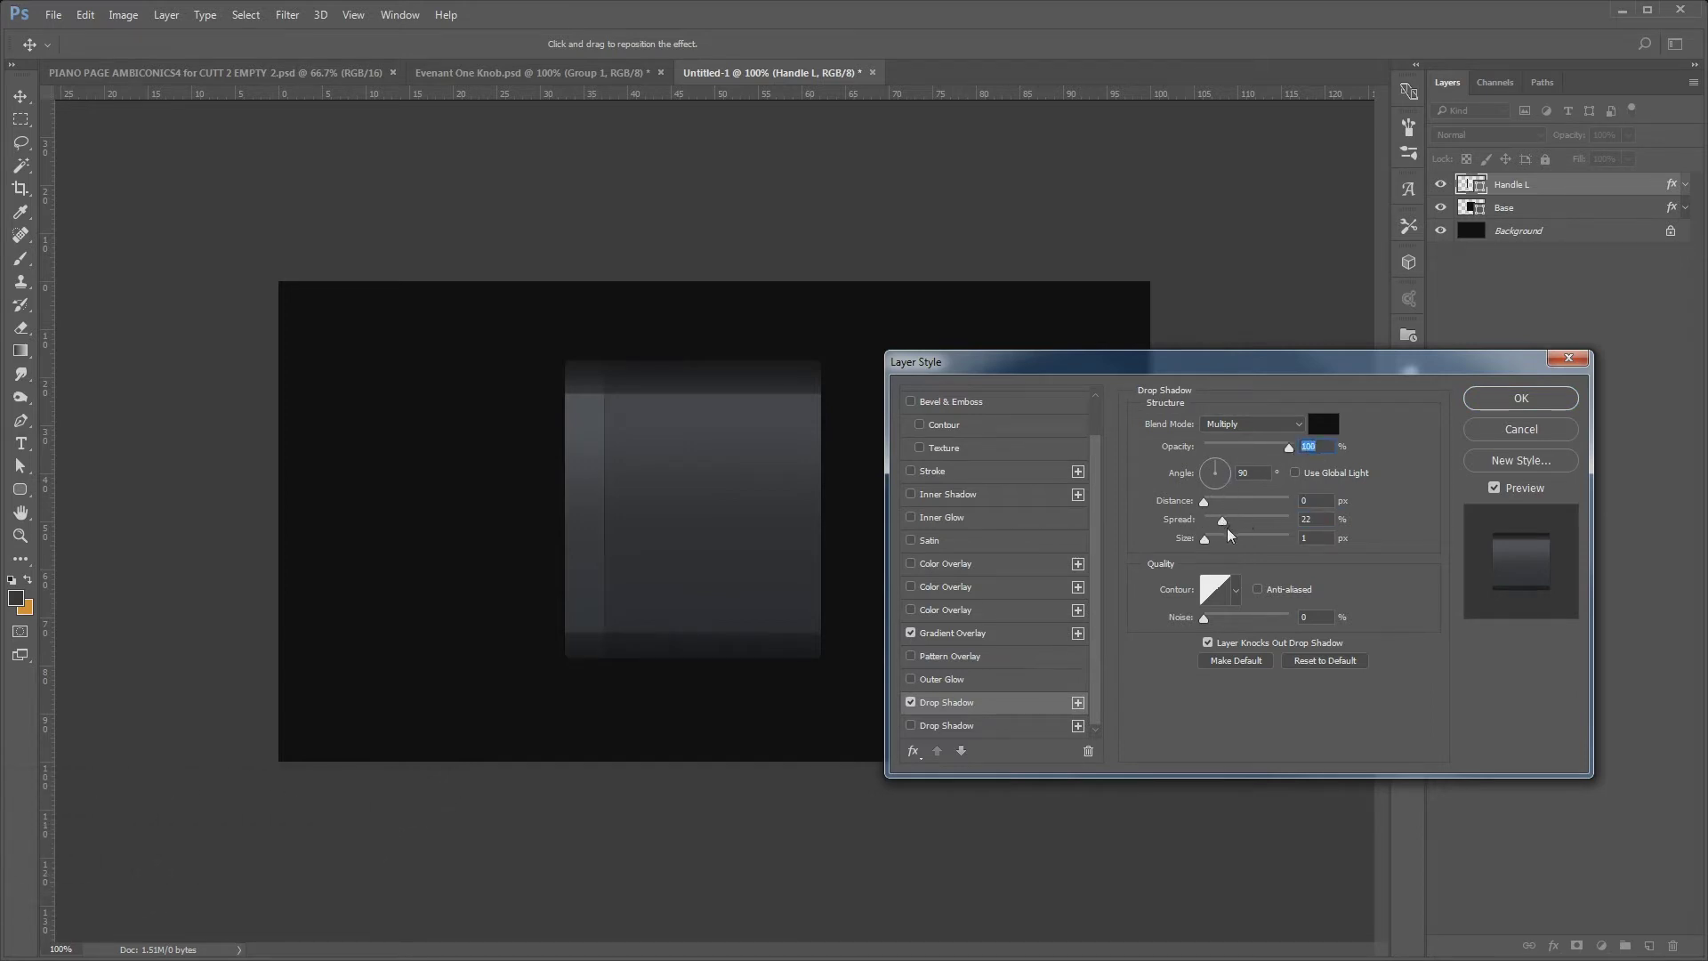
pyautogui.moveTo(1205, 539); pyautogui.dragTo(1208, 540)
# Add a second black-to-white Gradient Overlay in Color Dodge at 13% and apply the style
pyautogui.click(978, 634)
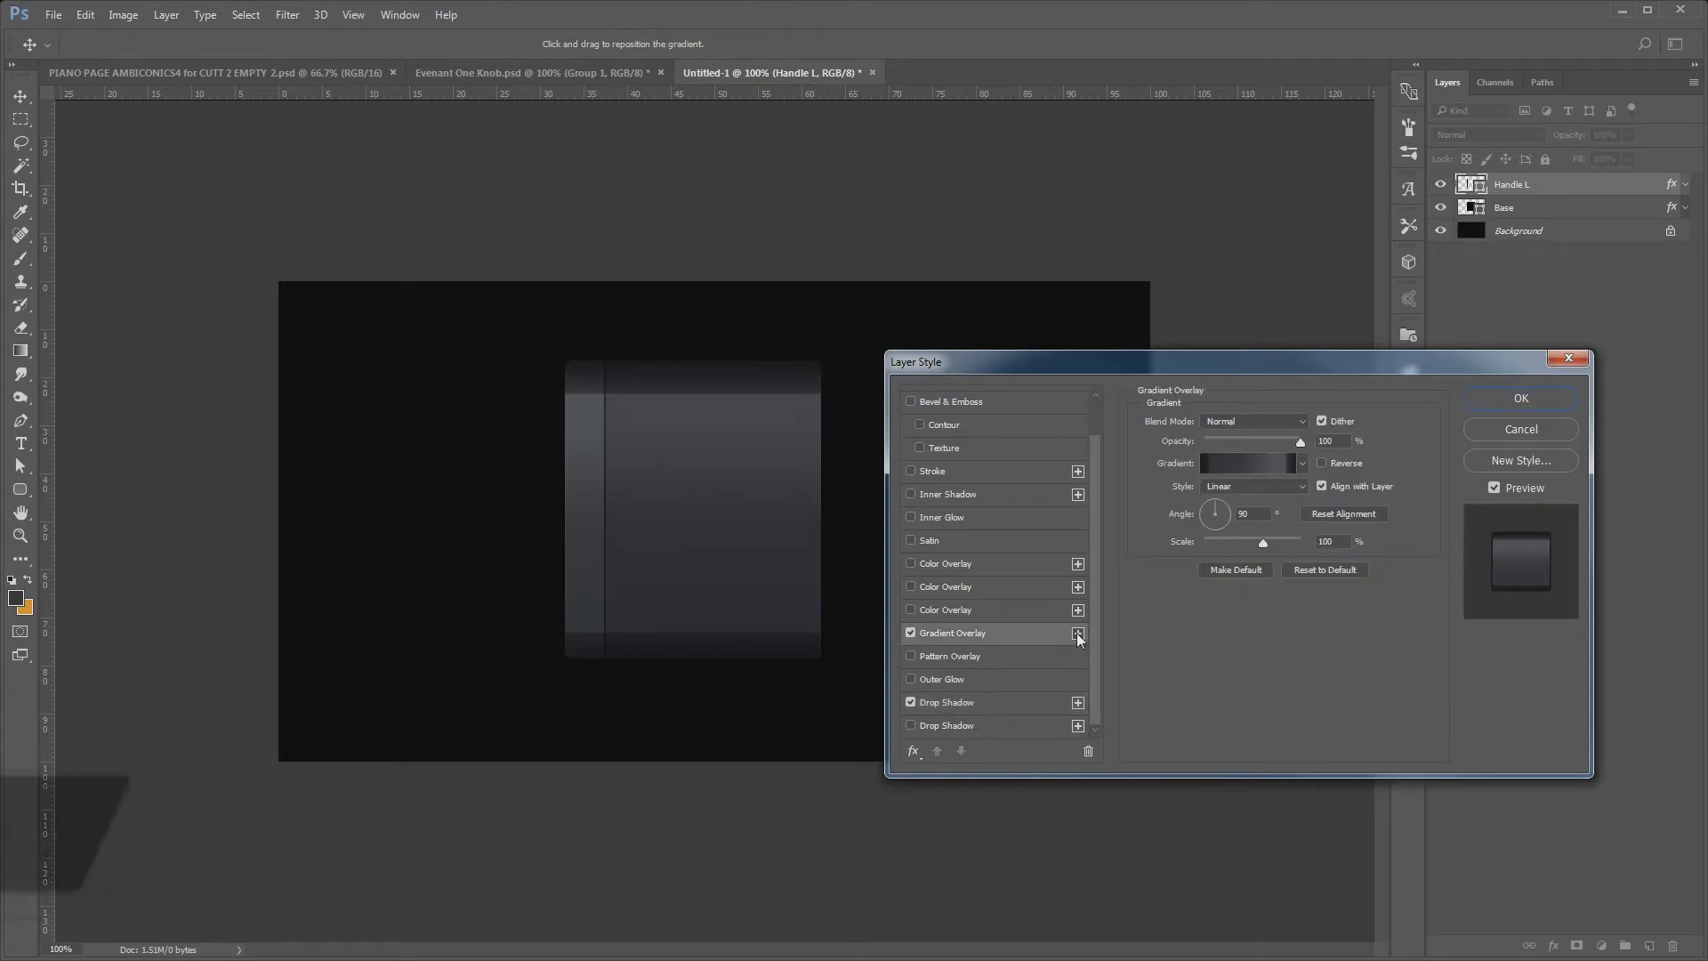
pyautogui.click(1076, 633)
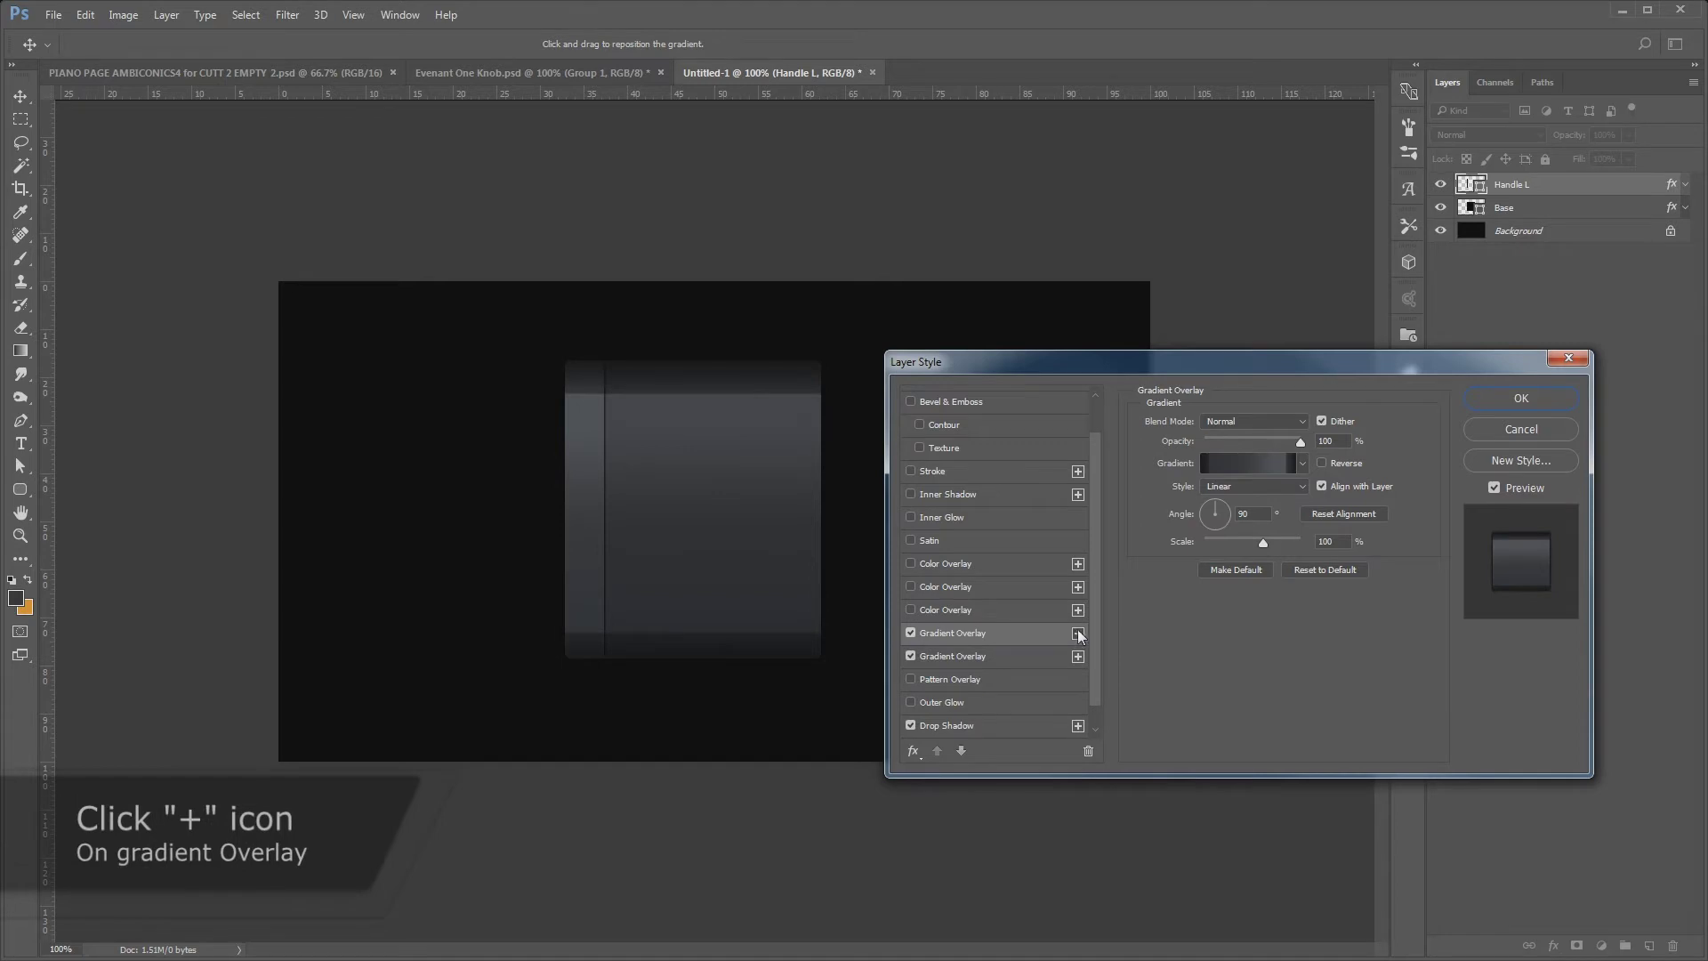
pyautogui.click(1301, 462)
pyautogui.click(1226, 501)
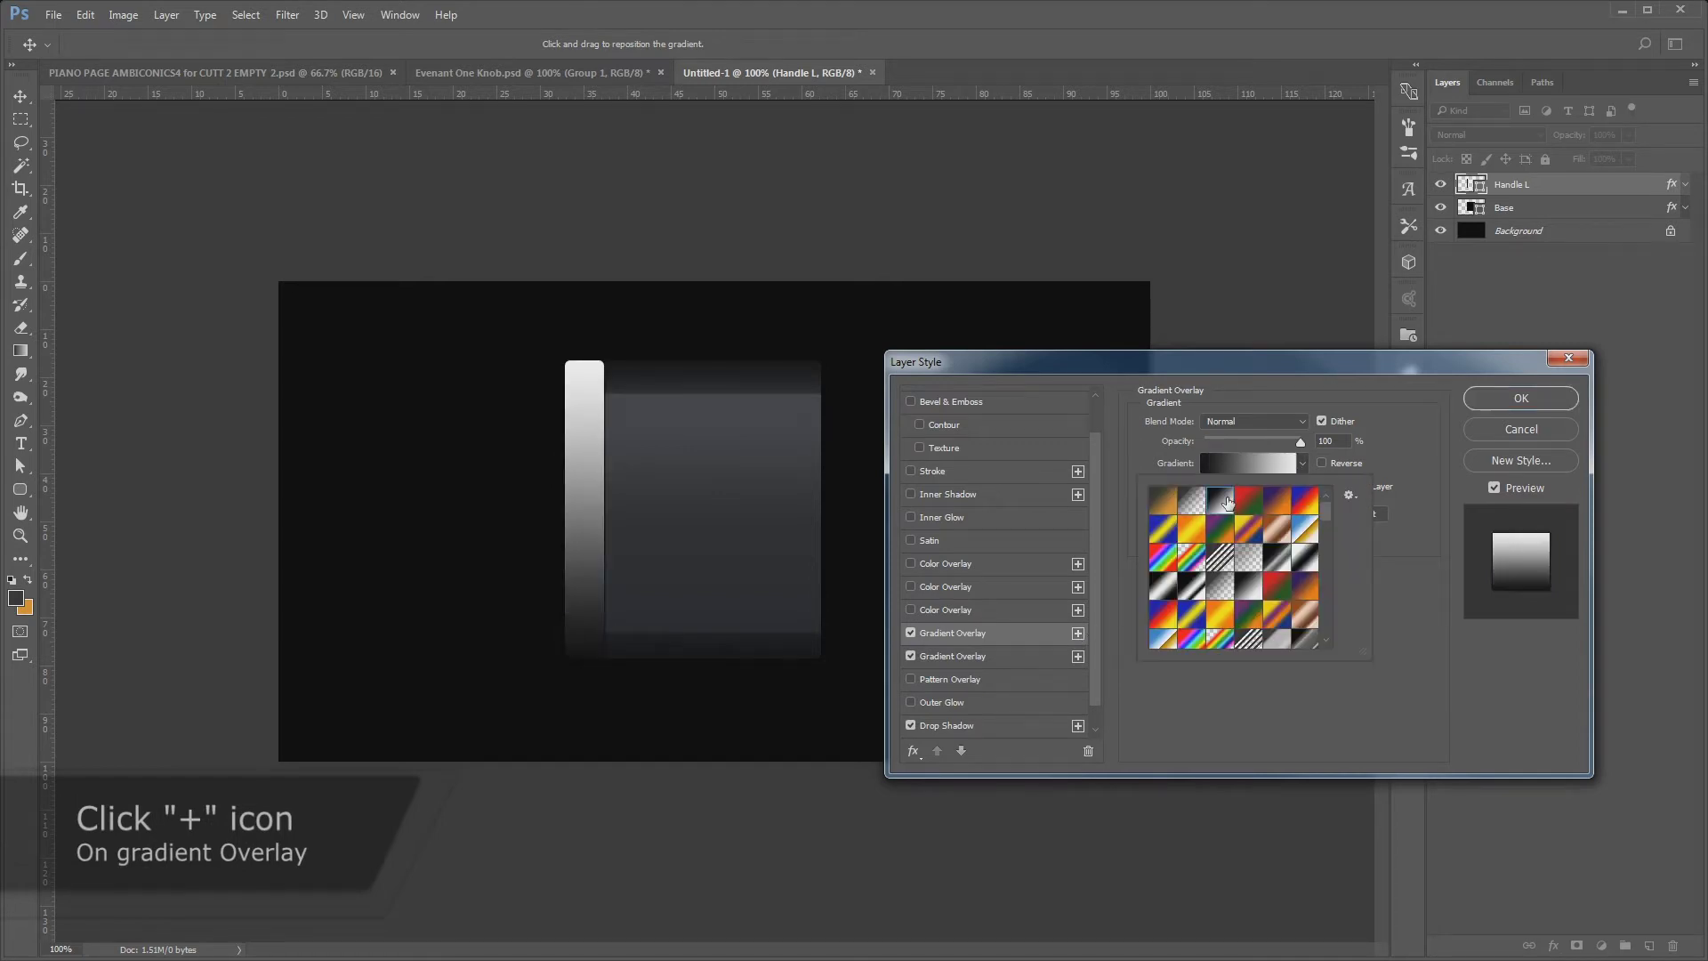
pyautogui.click(1404, 424)
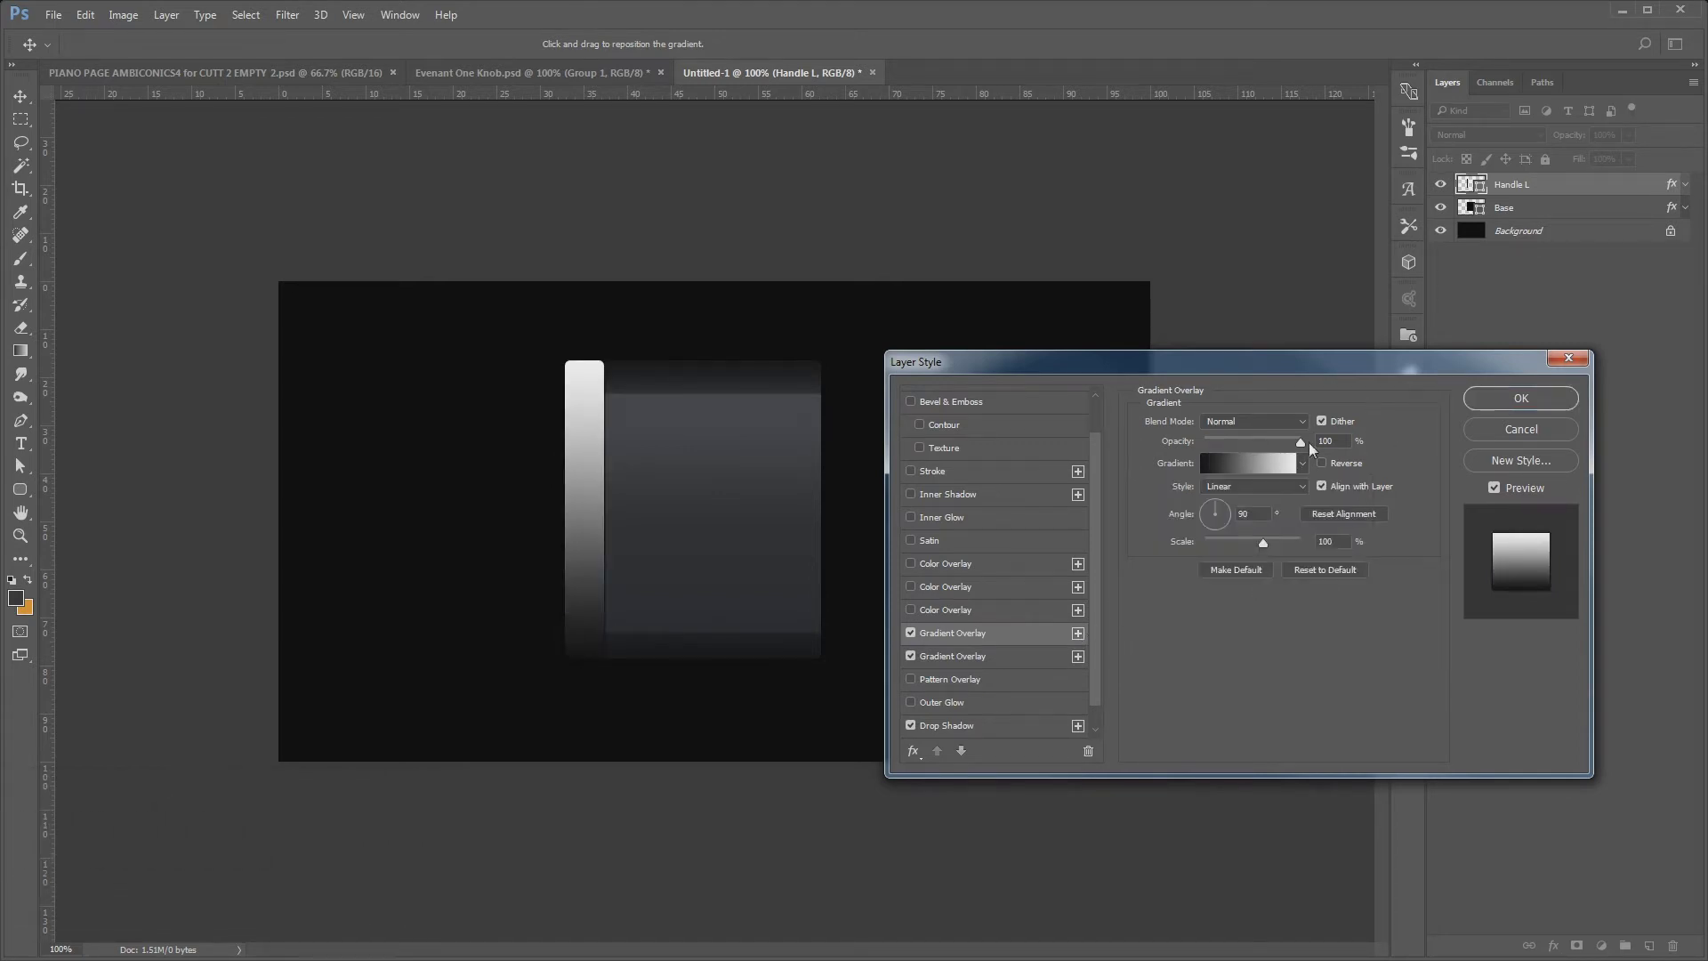
pyautogui.click(1235, 420)
pyautogui.click(1227, 548)
pyautogui.moveTo(1209, 441)
pyautogui.mouseDown()
pyautogui.moveTo(1123, 454)
pyautogui.moveTo(1215, 442)
pyautogui.mouseUp()
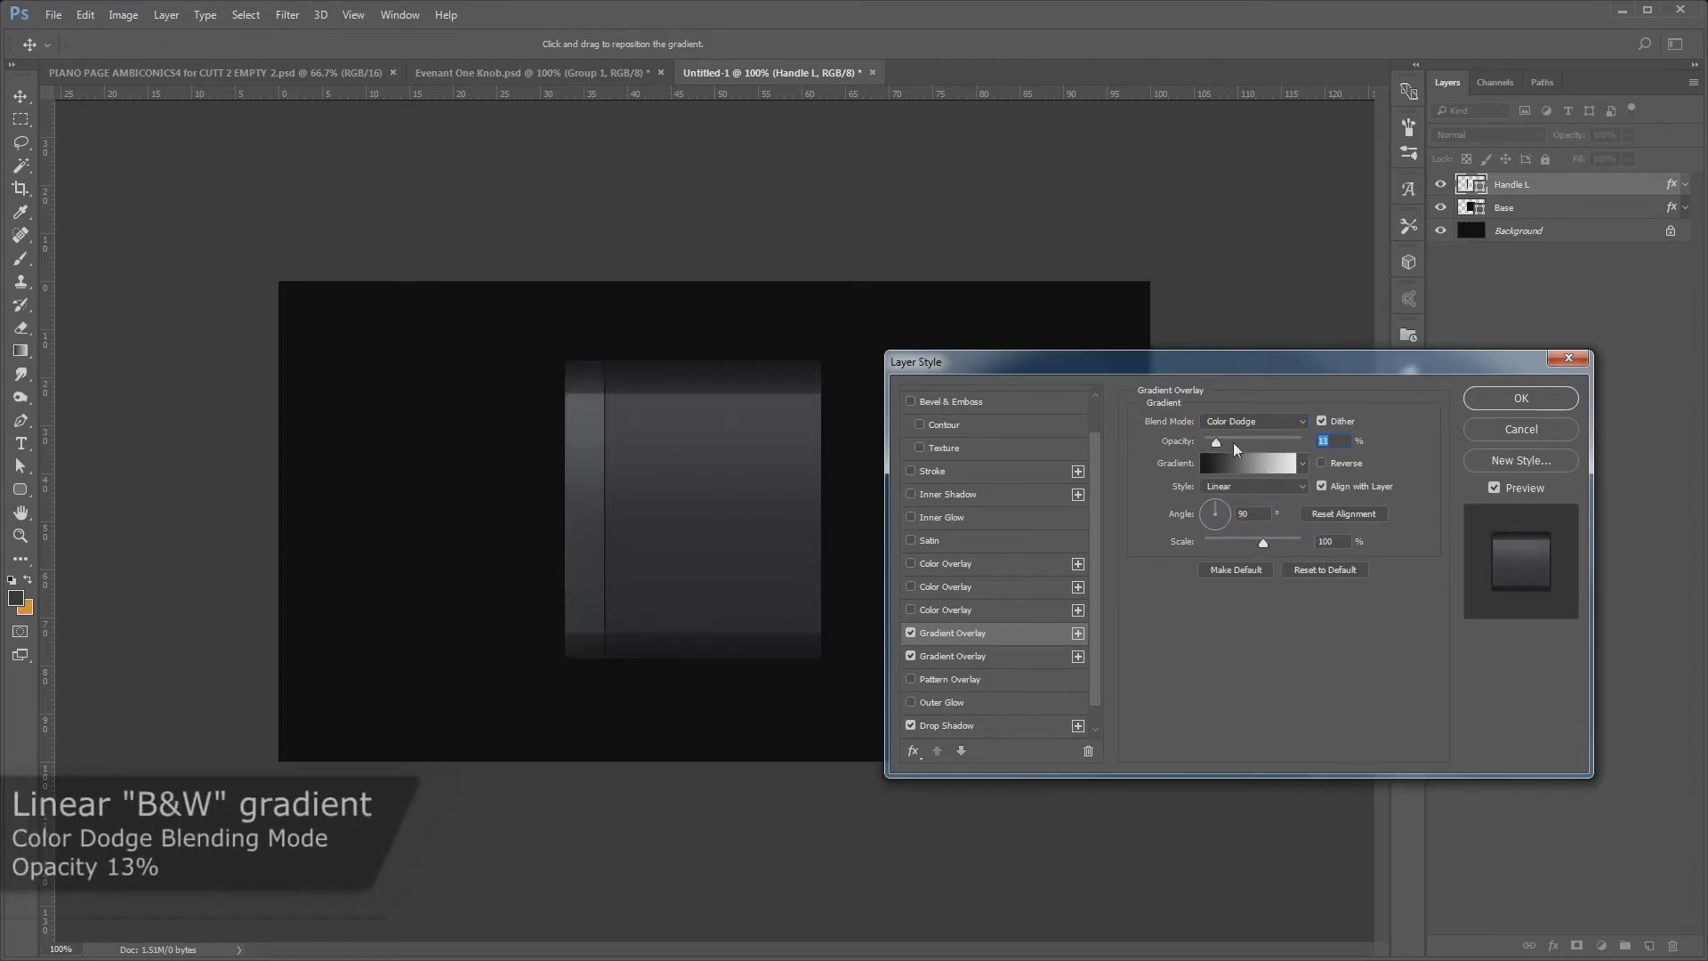
pyautogui.click(1494, 397)
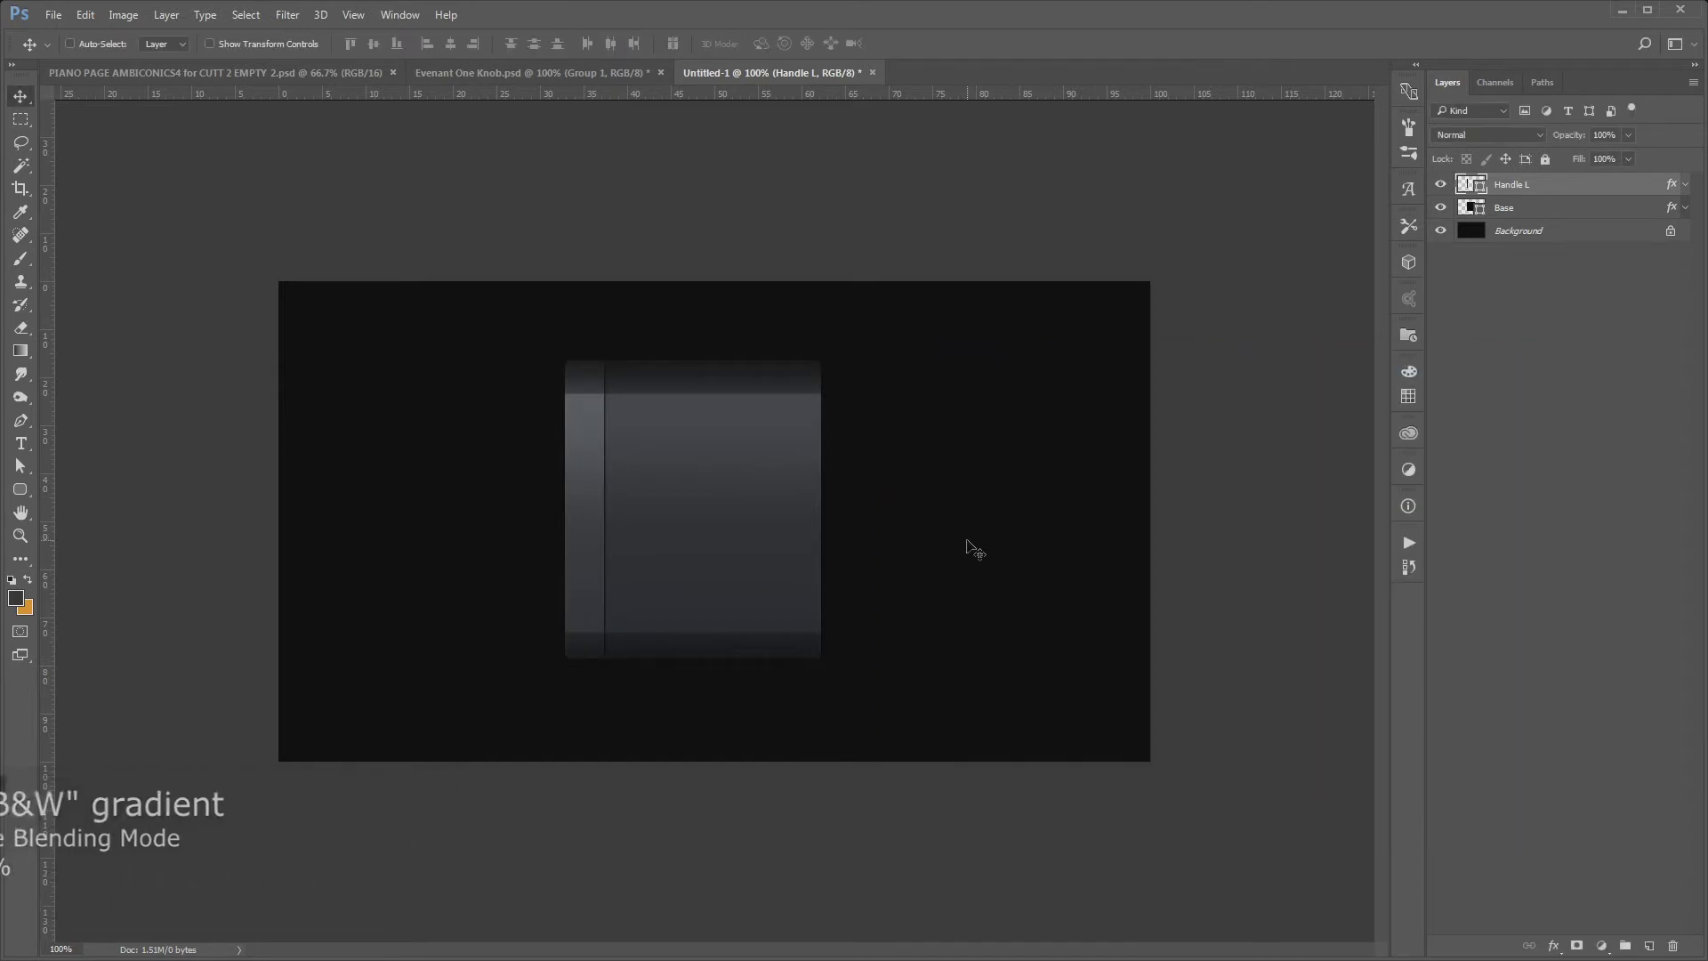
# Duplicate Handle L, move the copy to the box's right edge, and name it Handle R
pyautogui.hotkey('ctrl', 'j')
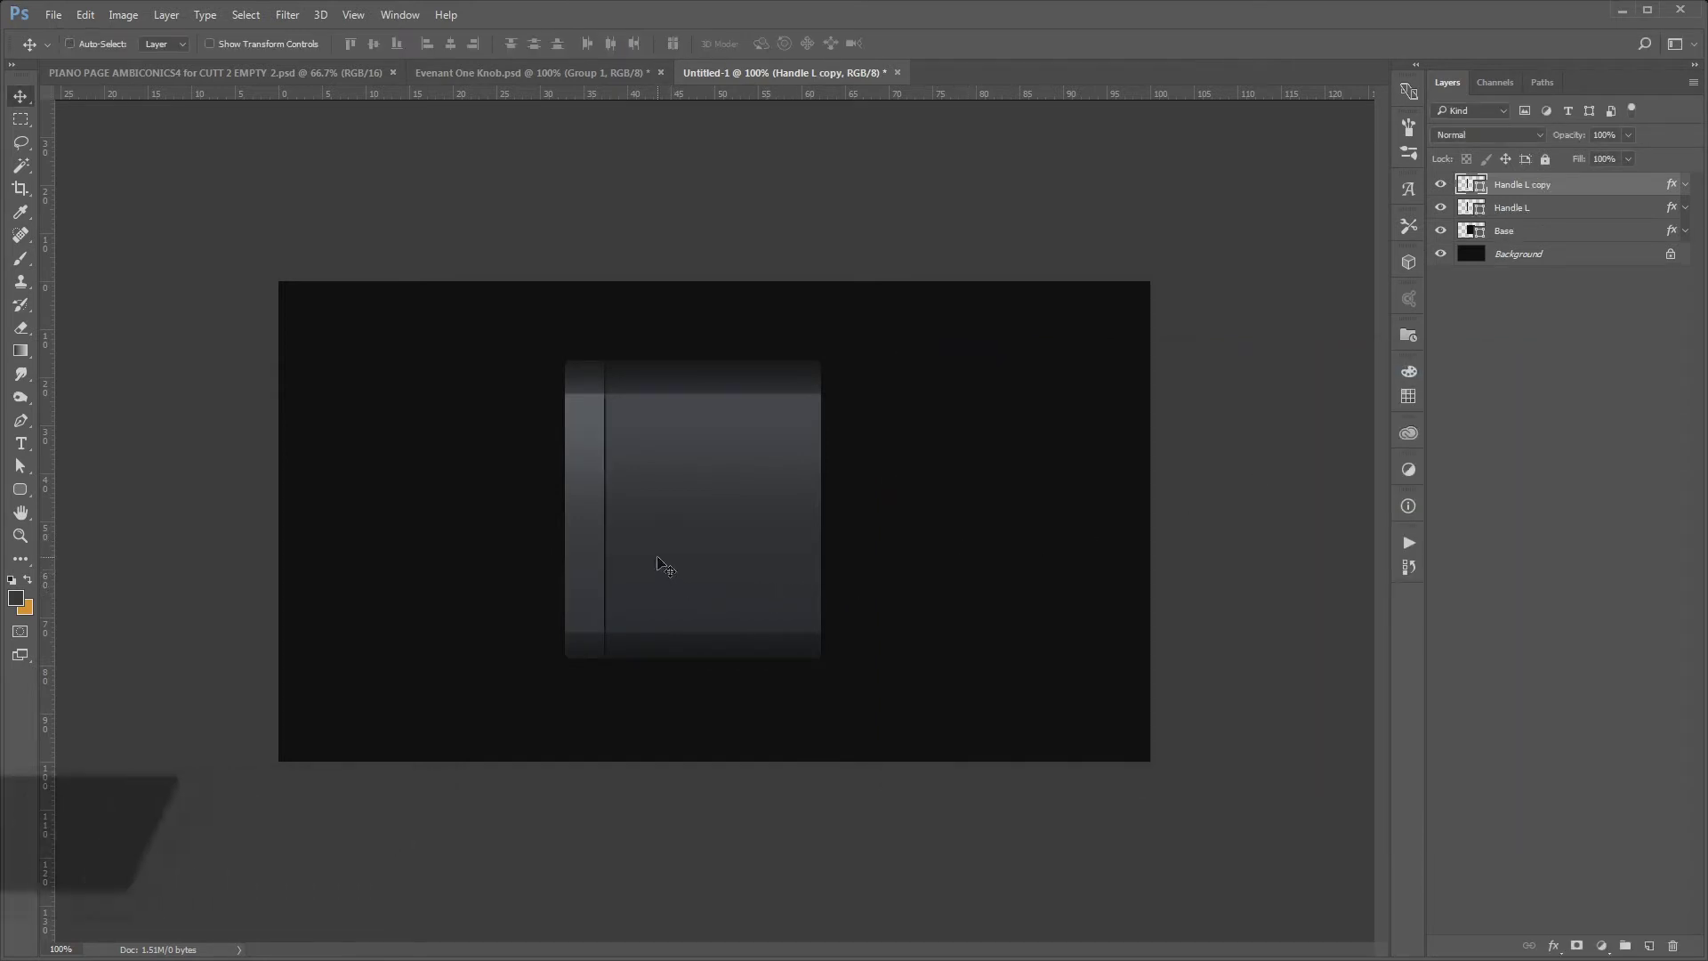
pyautogui.moveTo(647, 551); pyautogui.dragTo(871, 563)
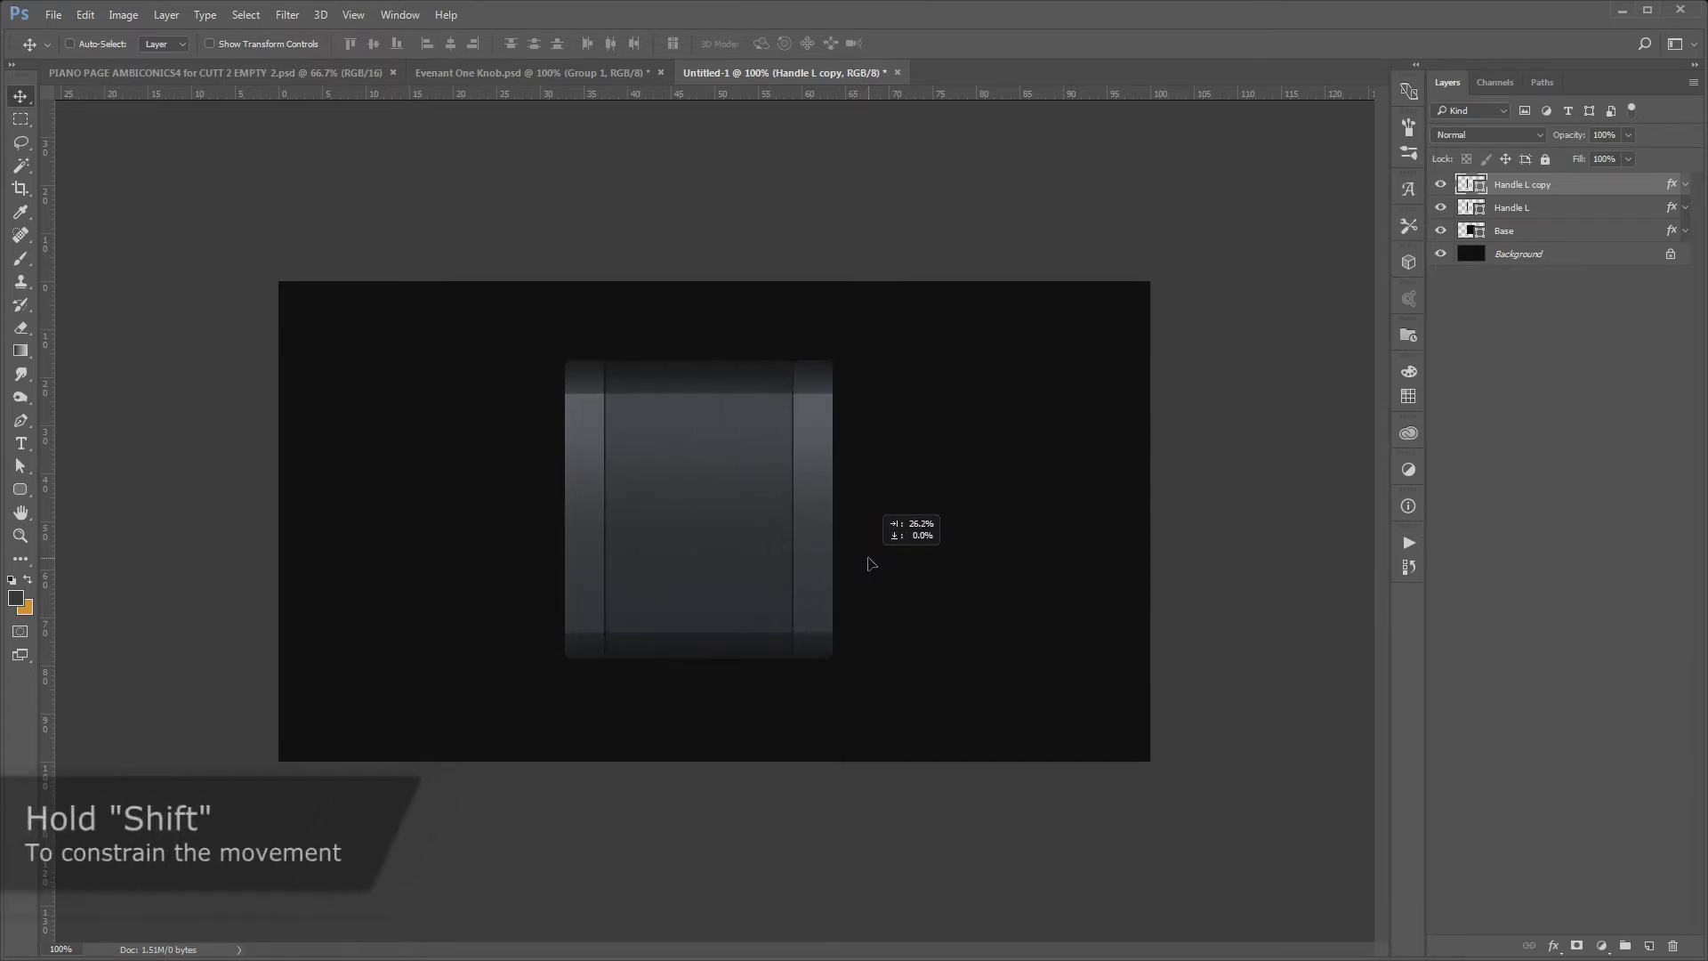
pyautogui.moveTo(870, 563); pyautogui.dragTo(920, 562)
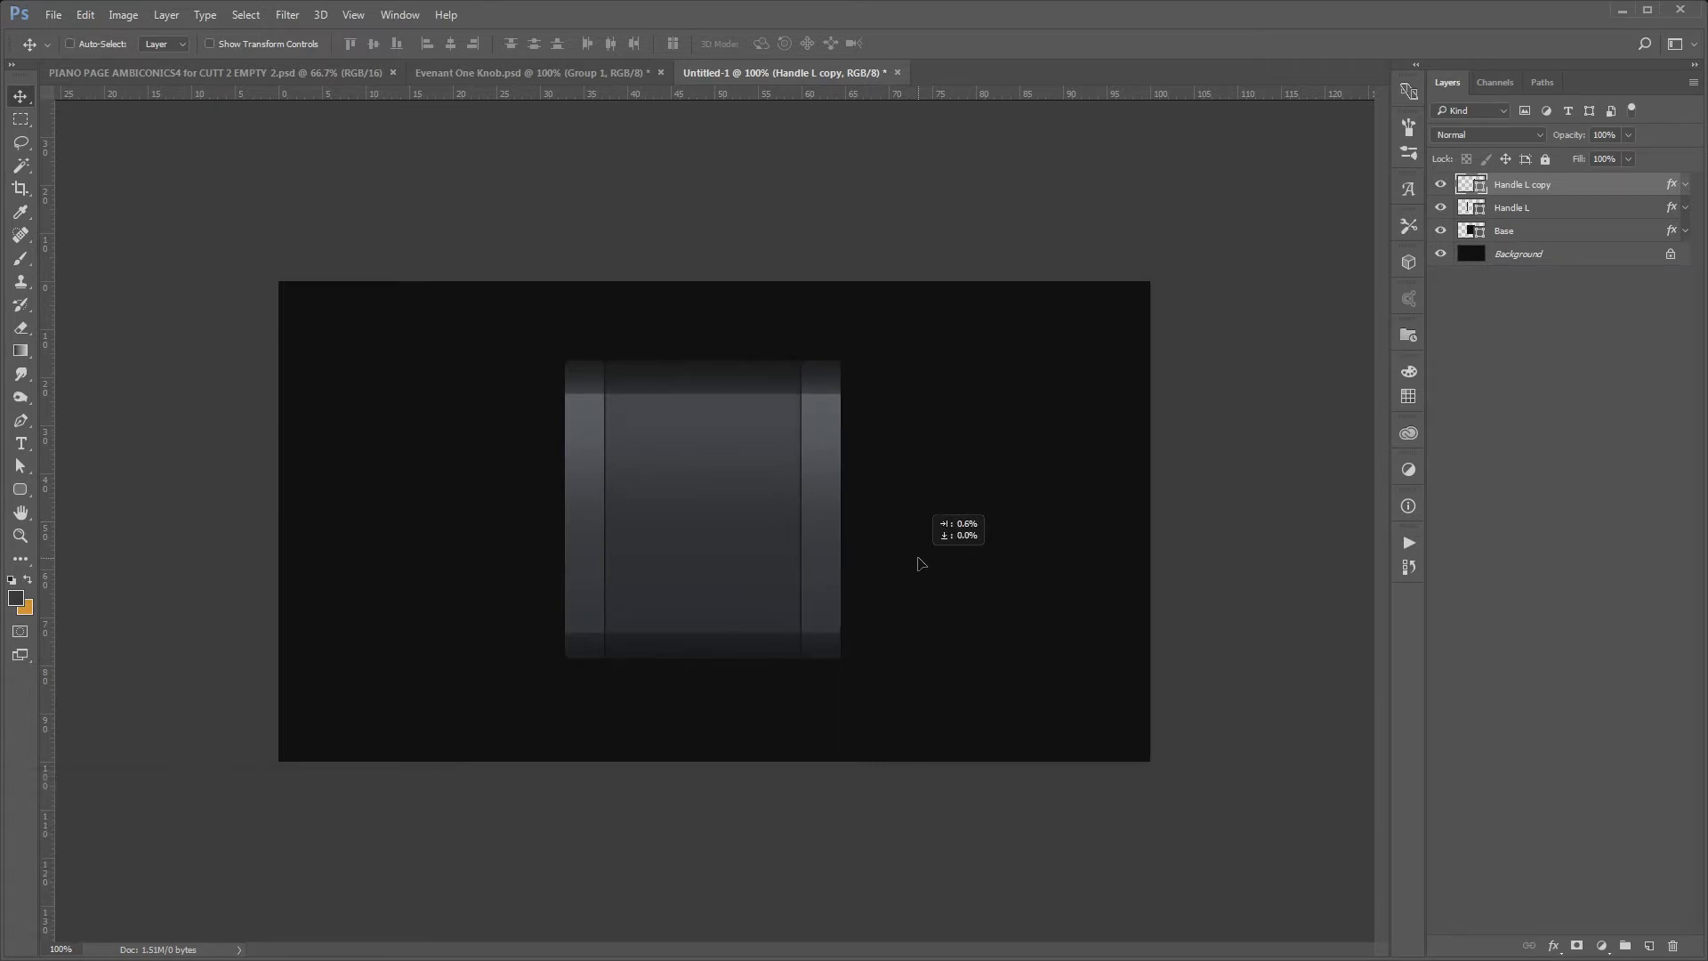
pyautogui.doubleClick(1543, 185)
pyautogui.write('Handle R')
pyautogui.press('Return')
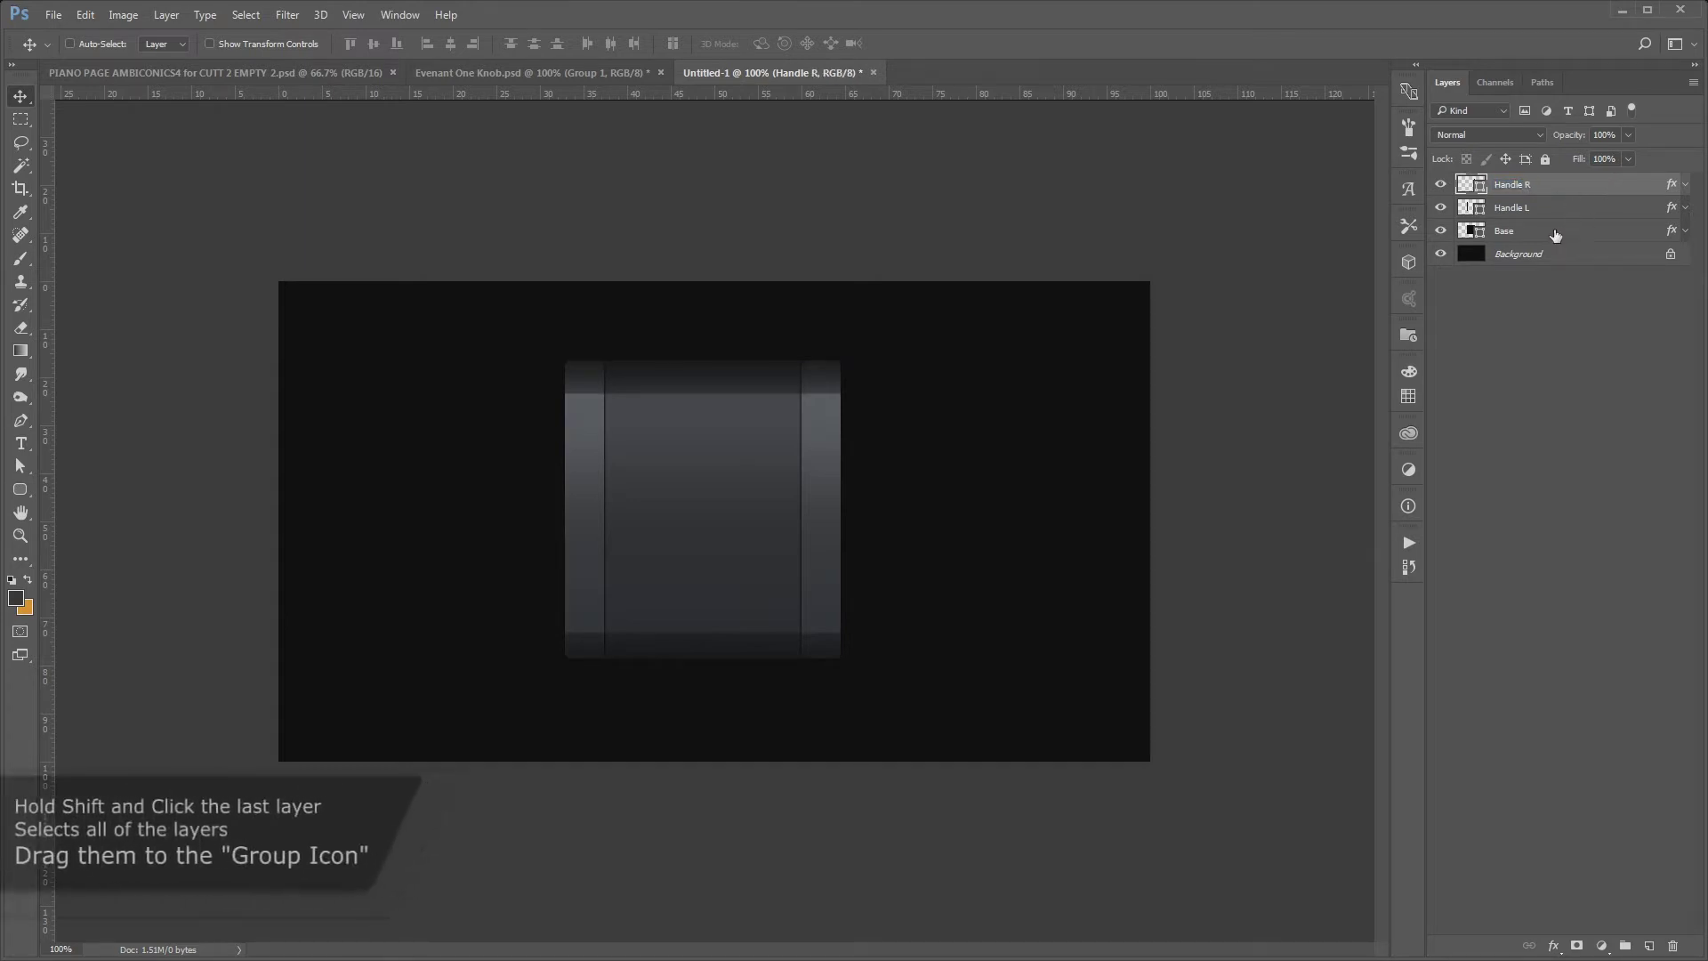
# Group Handle R, Handle L and Base into a new group named Base
pyautogui.keyDown('shift'); pyautogui.click(1556, 234); pyautogui.keyUp('shift')
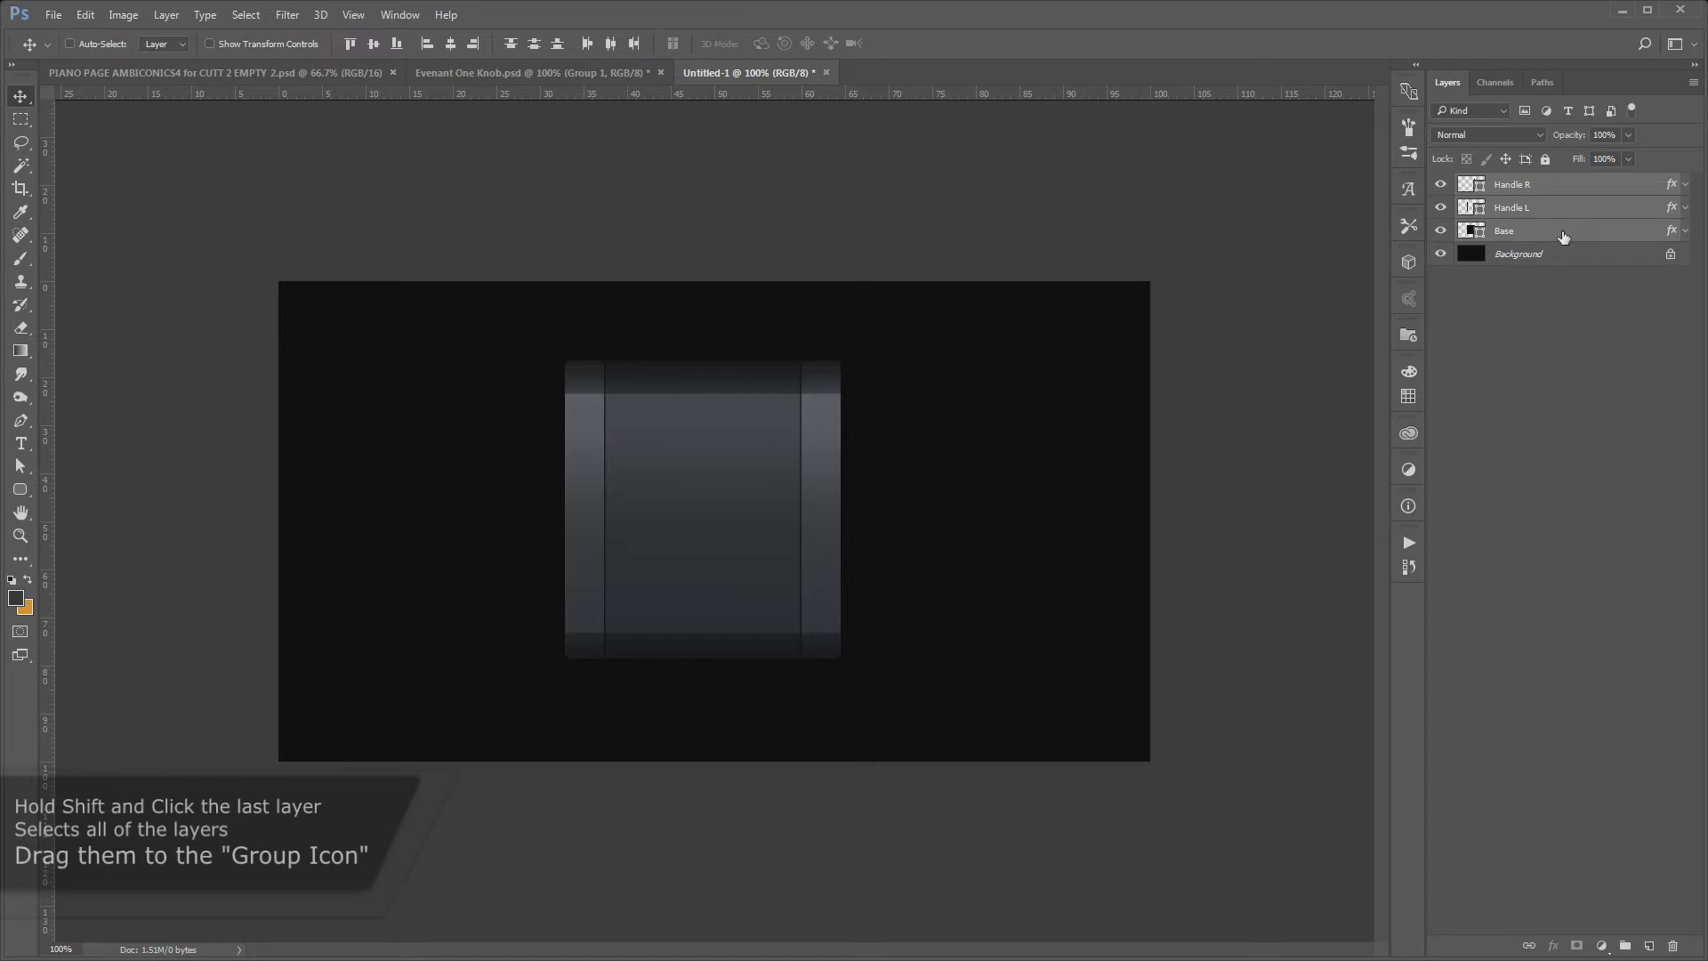
pyautogui.moveTo(1563, 236); pyautogui.dragTo(1629, 944)
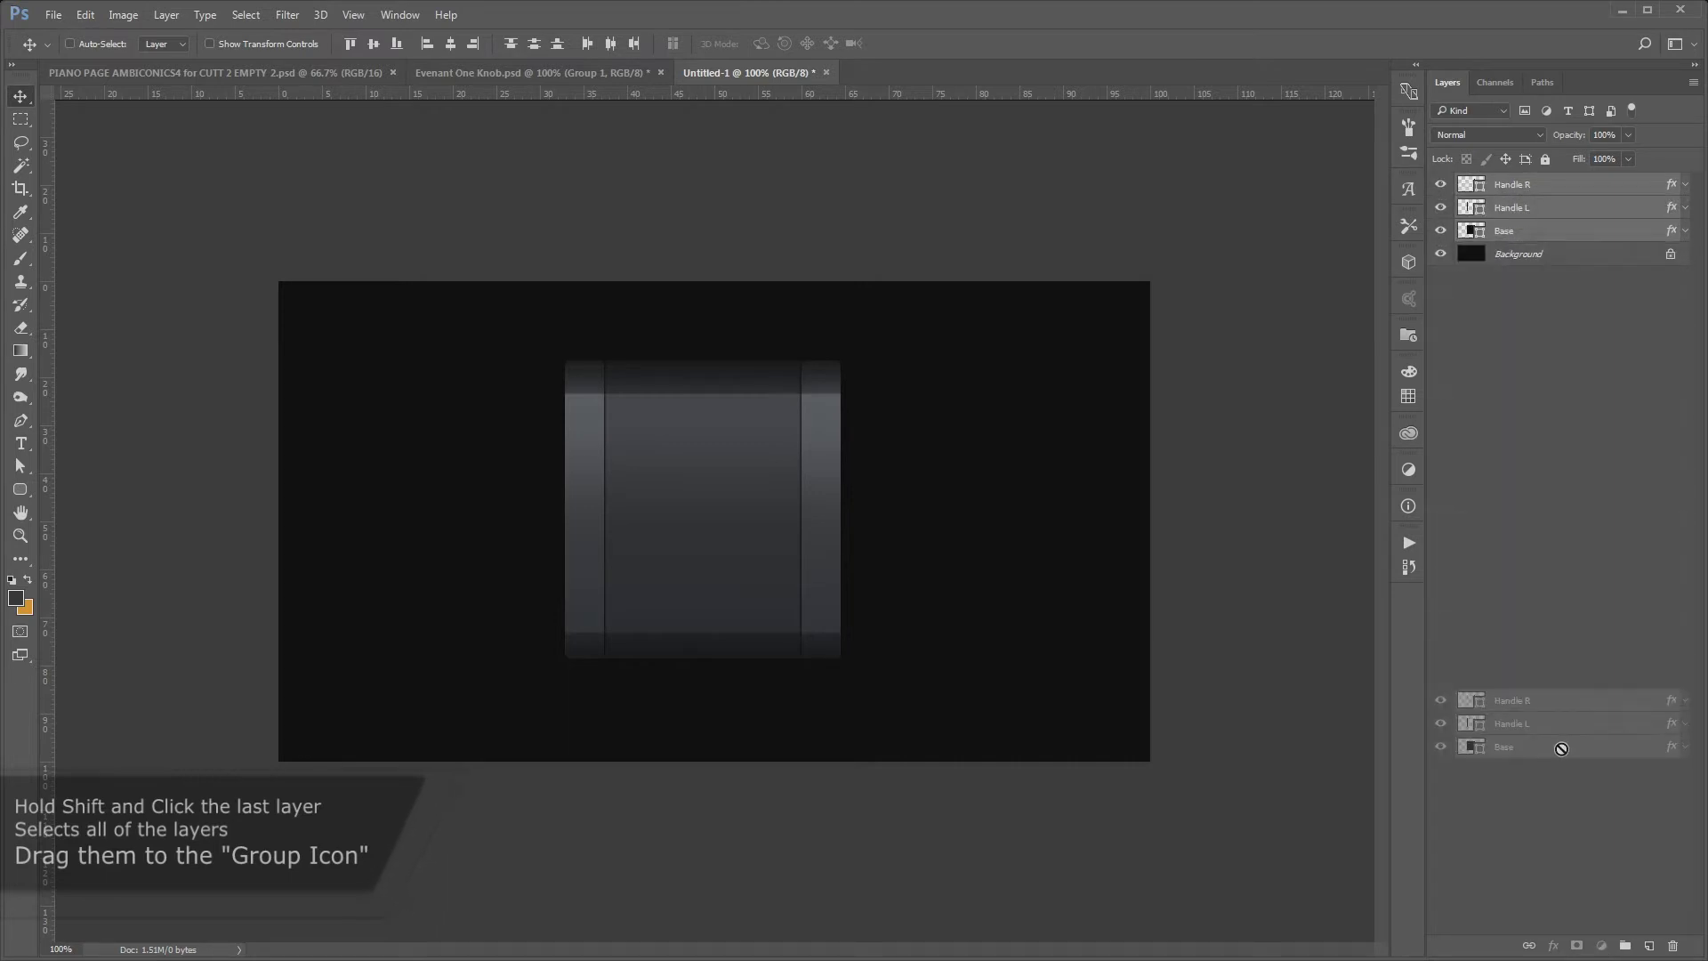
pyautogui.moveTo(1628, 943); pyautogui.dragTo(1629, 944)
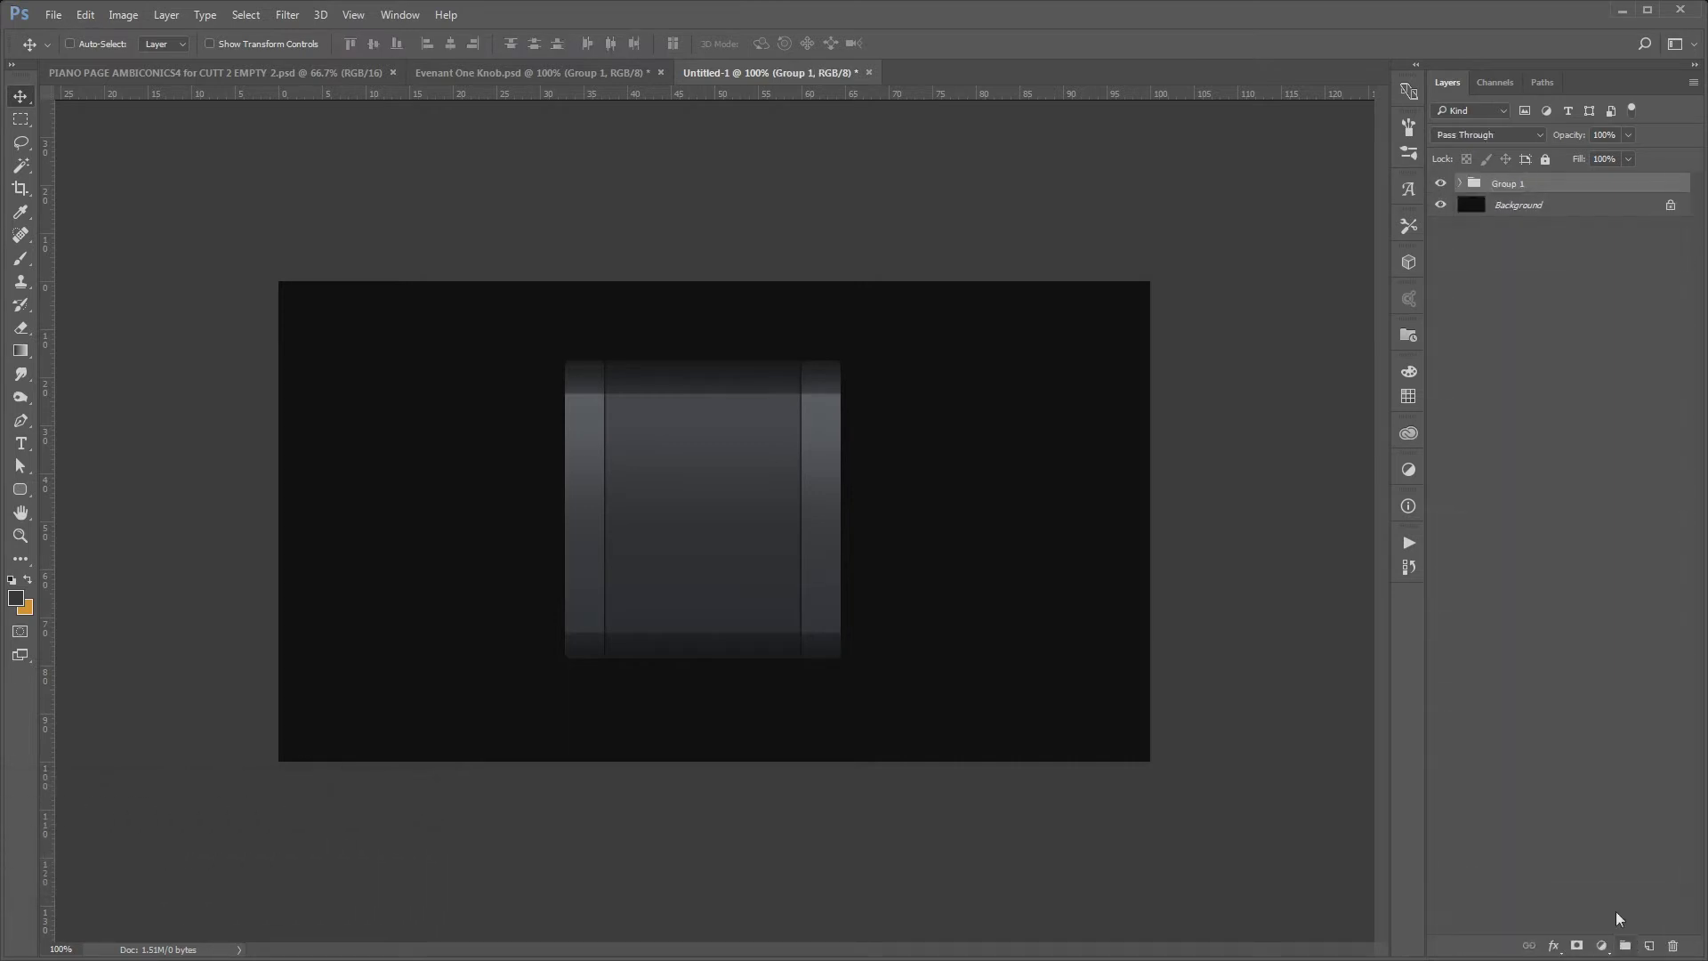
pyautogui.doubleClick(1503, 185)
pyautogui.write('Base')
pyautogui.press('Return')
# Centre the Base group vertically and horizontally on the canvas, then select Handle R
pyautogui.click(246, 14)
pyautogui.click(272, 36)
pyautogui.click(373, 43)
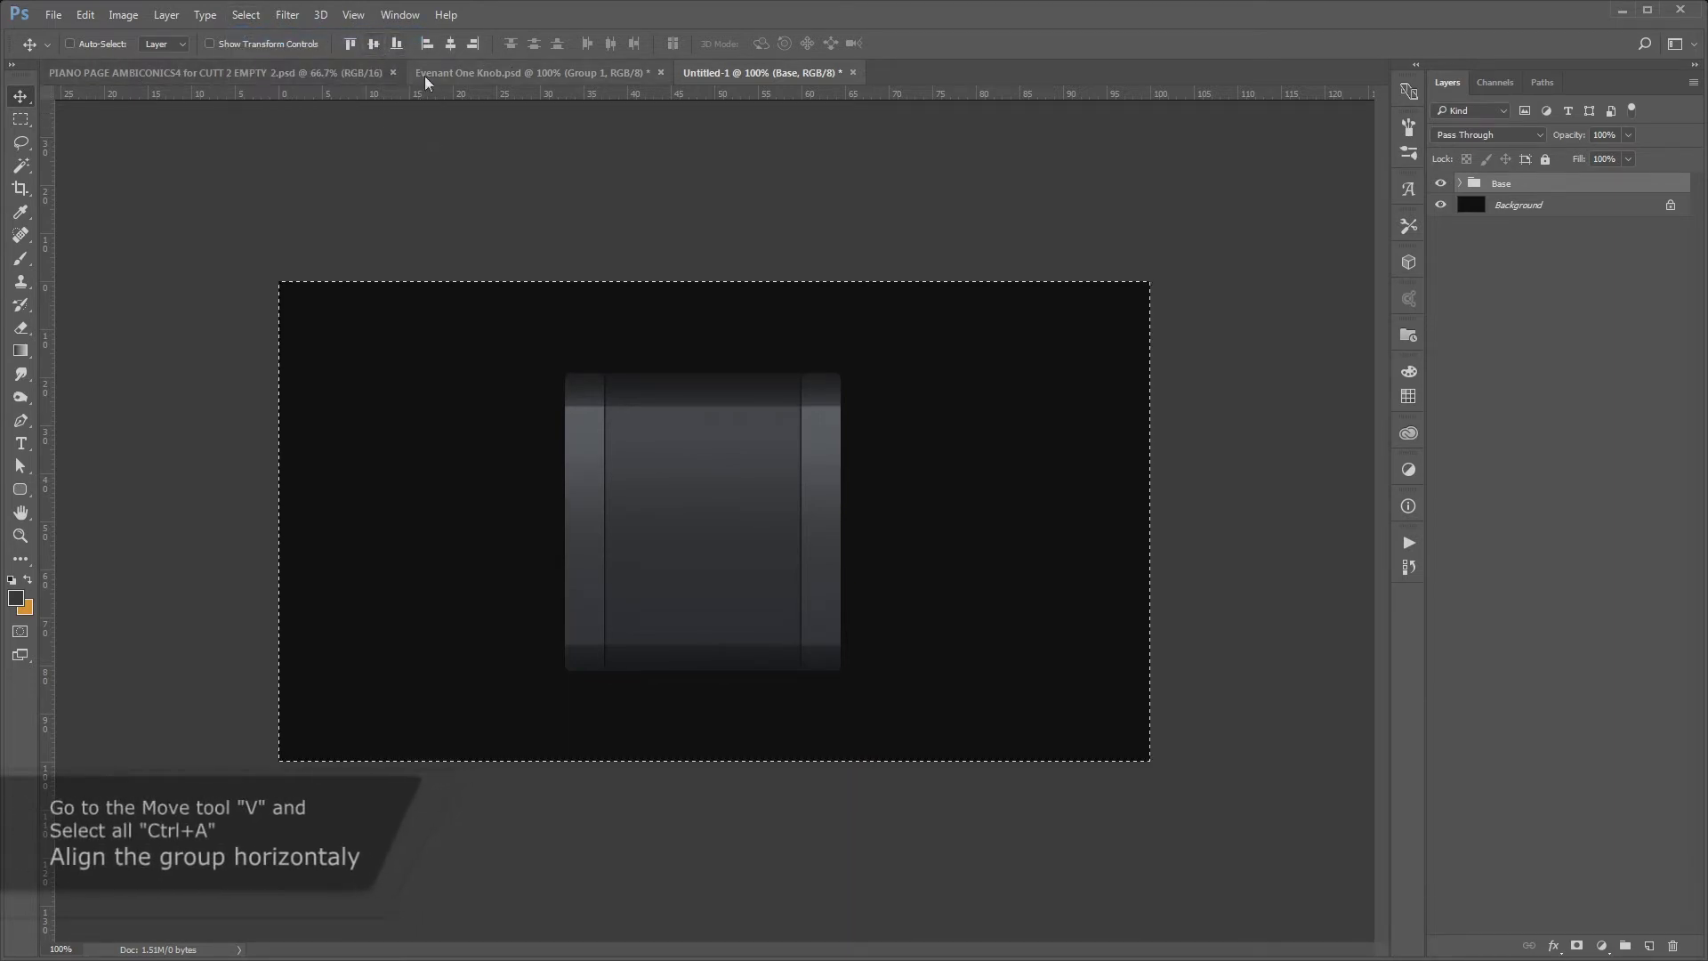
pyautogui.click(450, 44)
pyautogui.hotkey('ctrl', 'd')
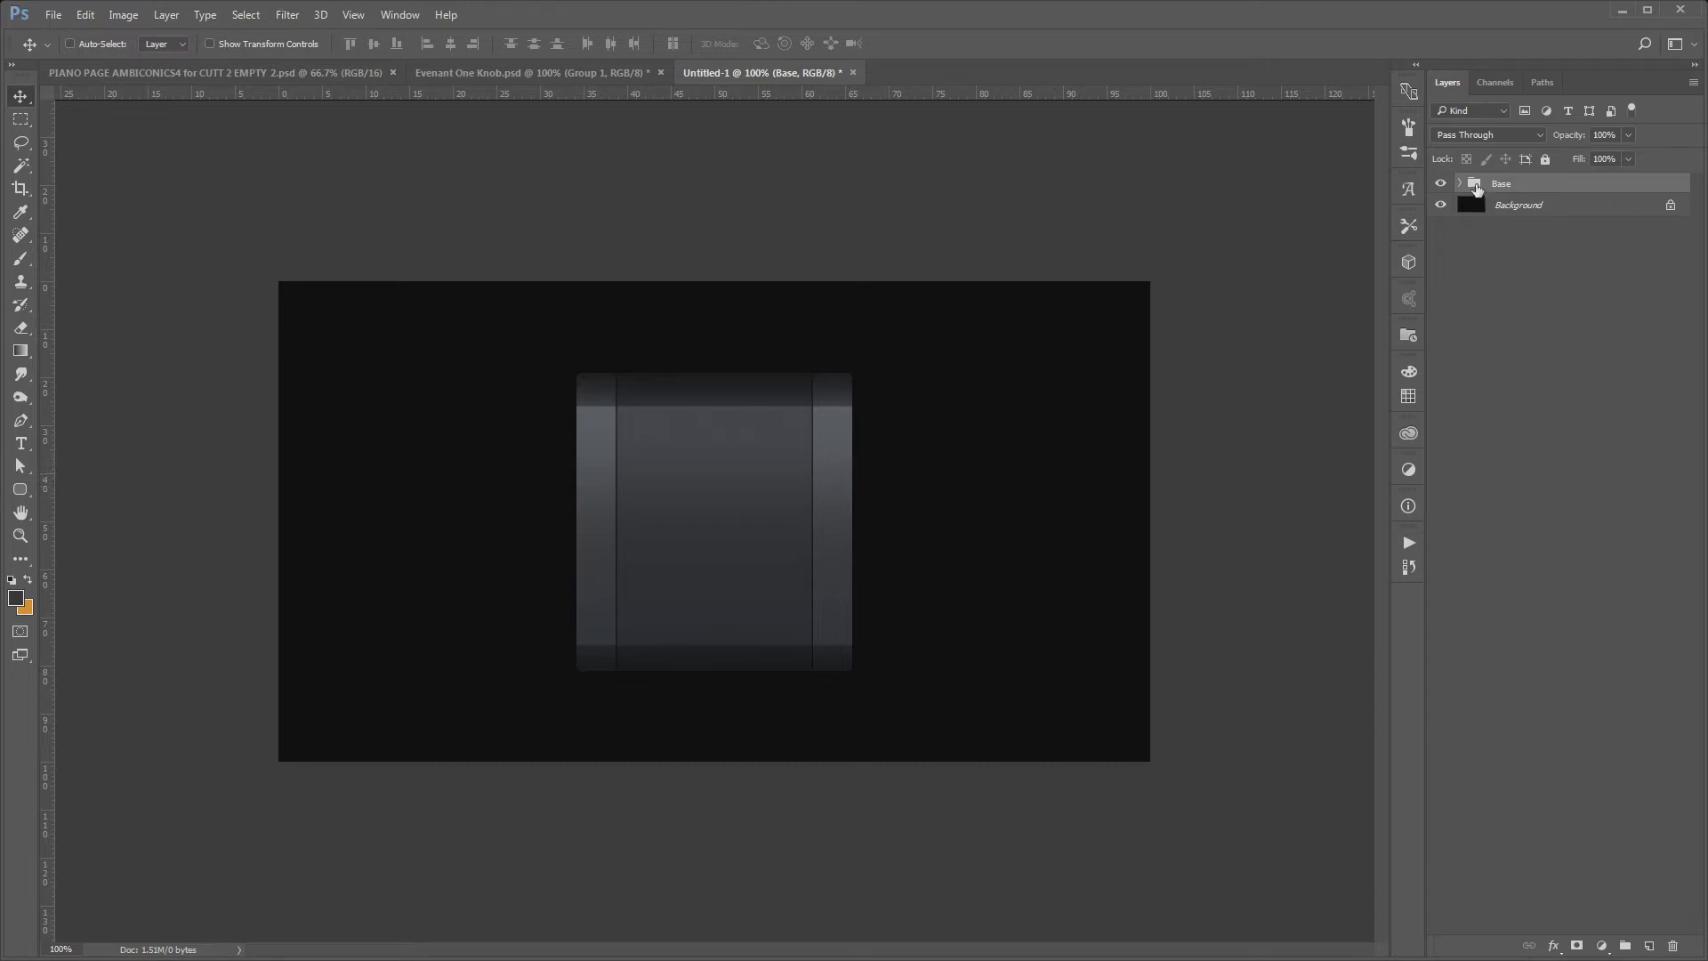
pyautogui.click(1459, 183)
pyautogui.click(1594, 209)
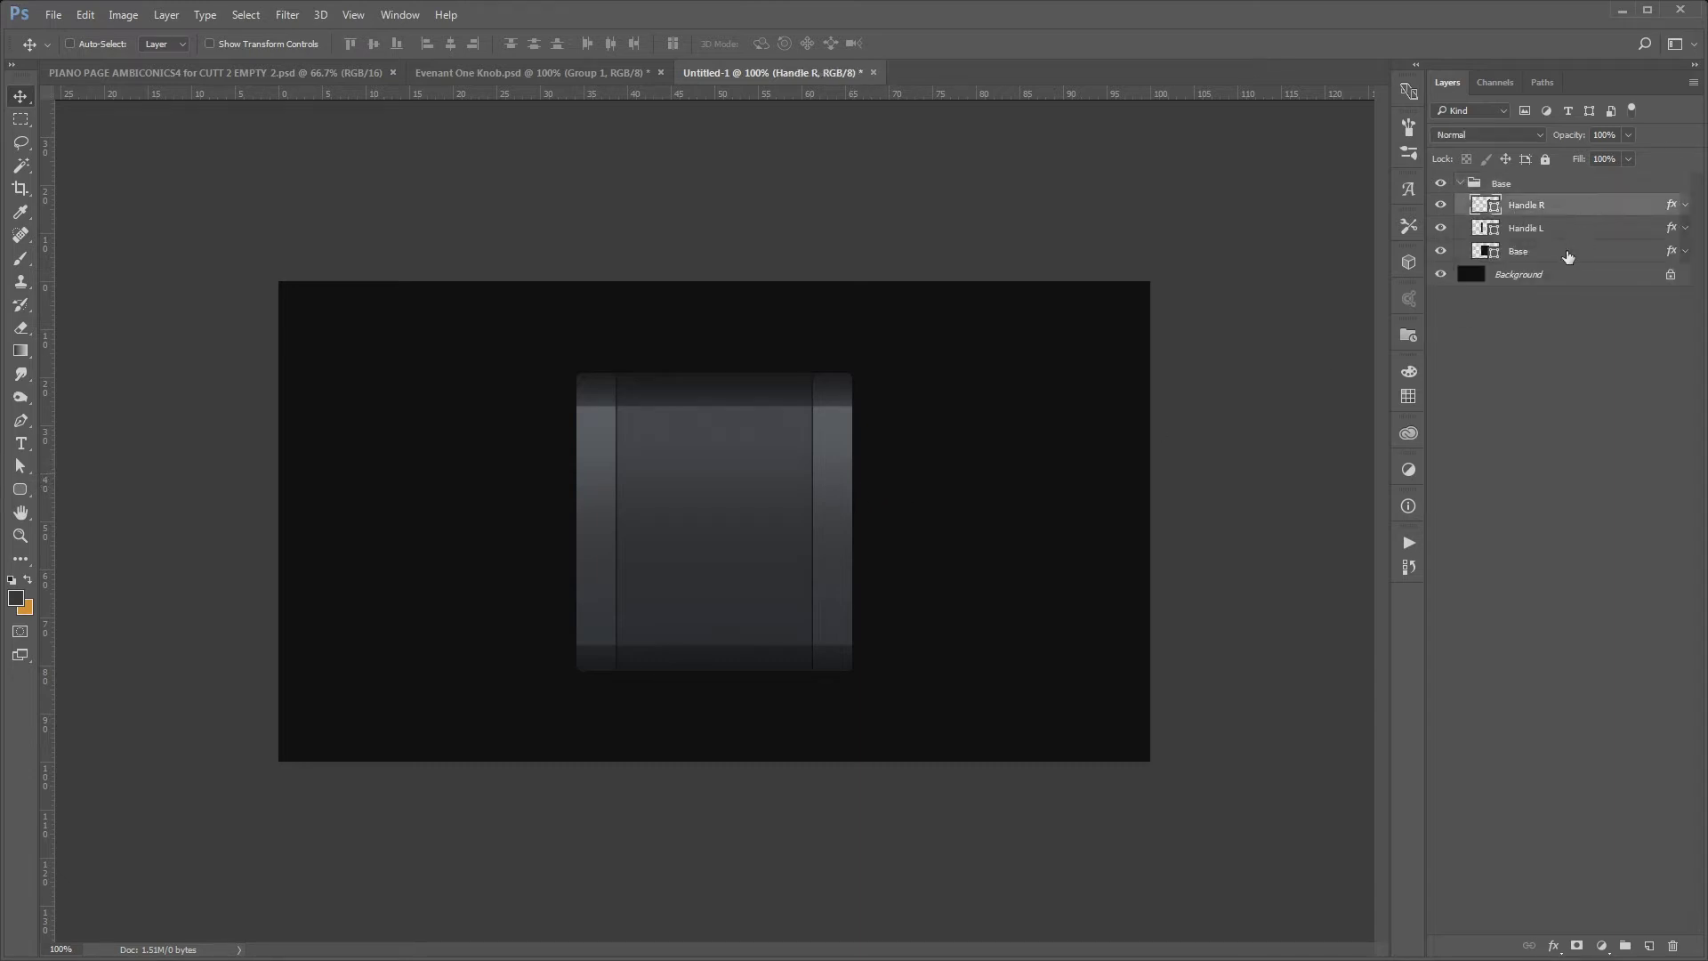
pyautogui.press('ctrl')
# Reset Handle R's Bevel & Emboss to defaults, then set Chisel Soft technique with size 3
pyautogui.doubleClick(1582, 206)
pyautogui.moveTo(1183, 342); pyautogui.dragTo(1338, 356)
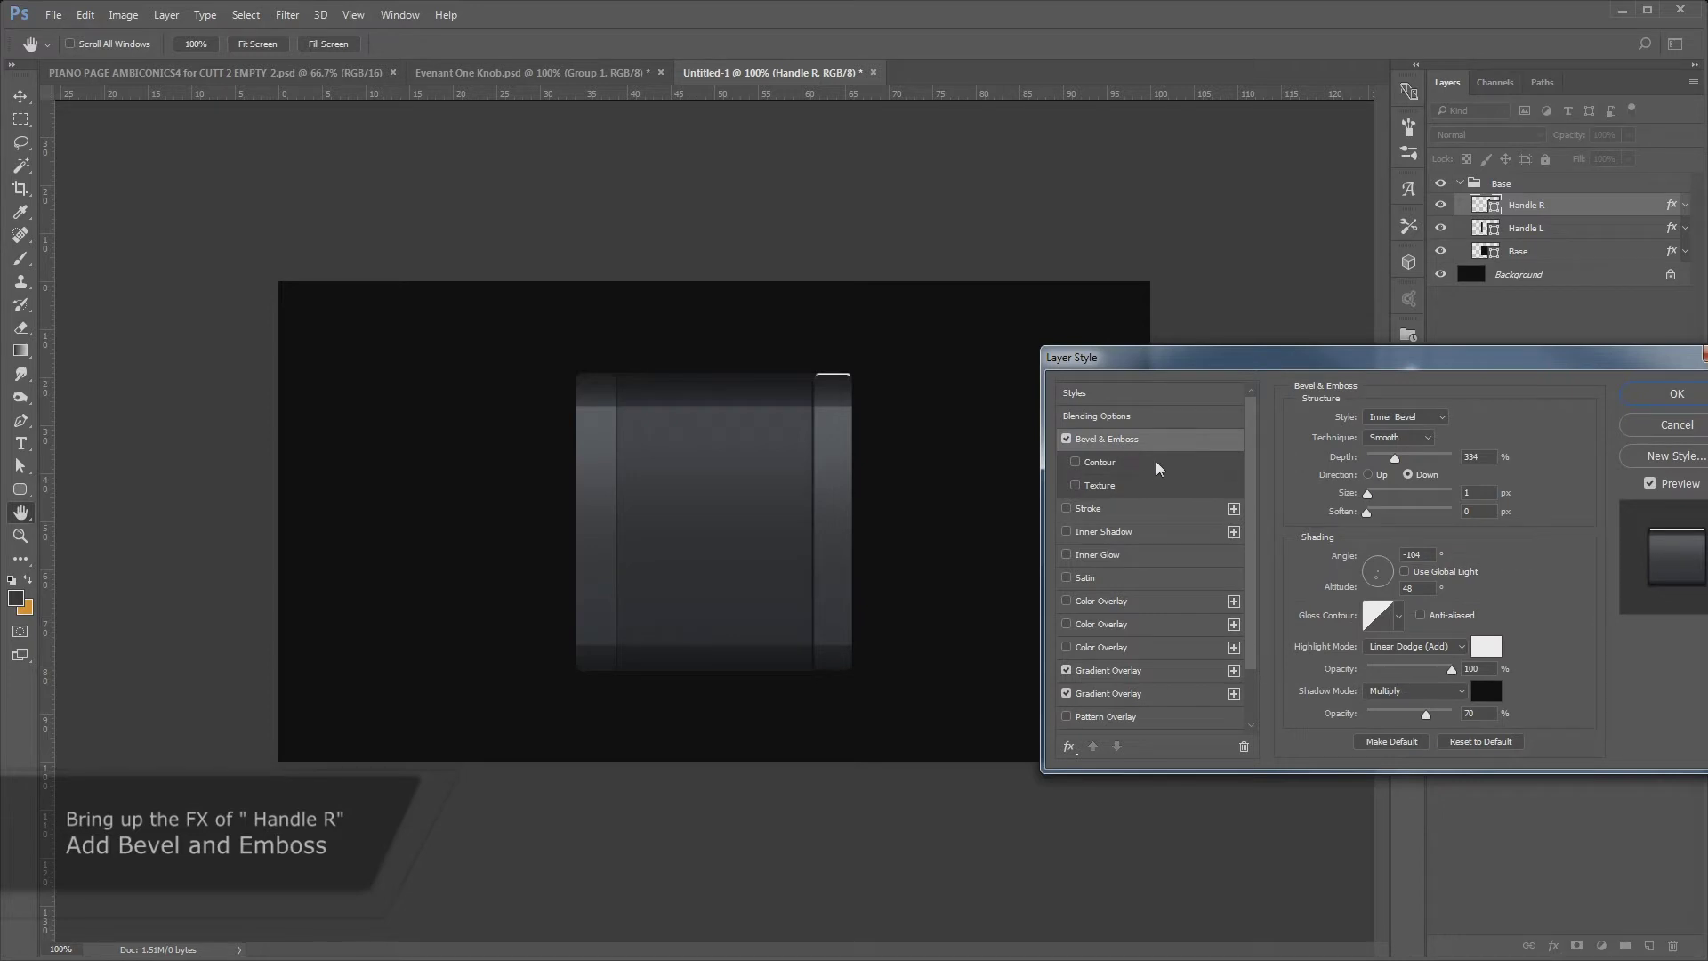
pyautogui.click(1480, 742)
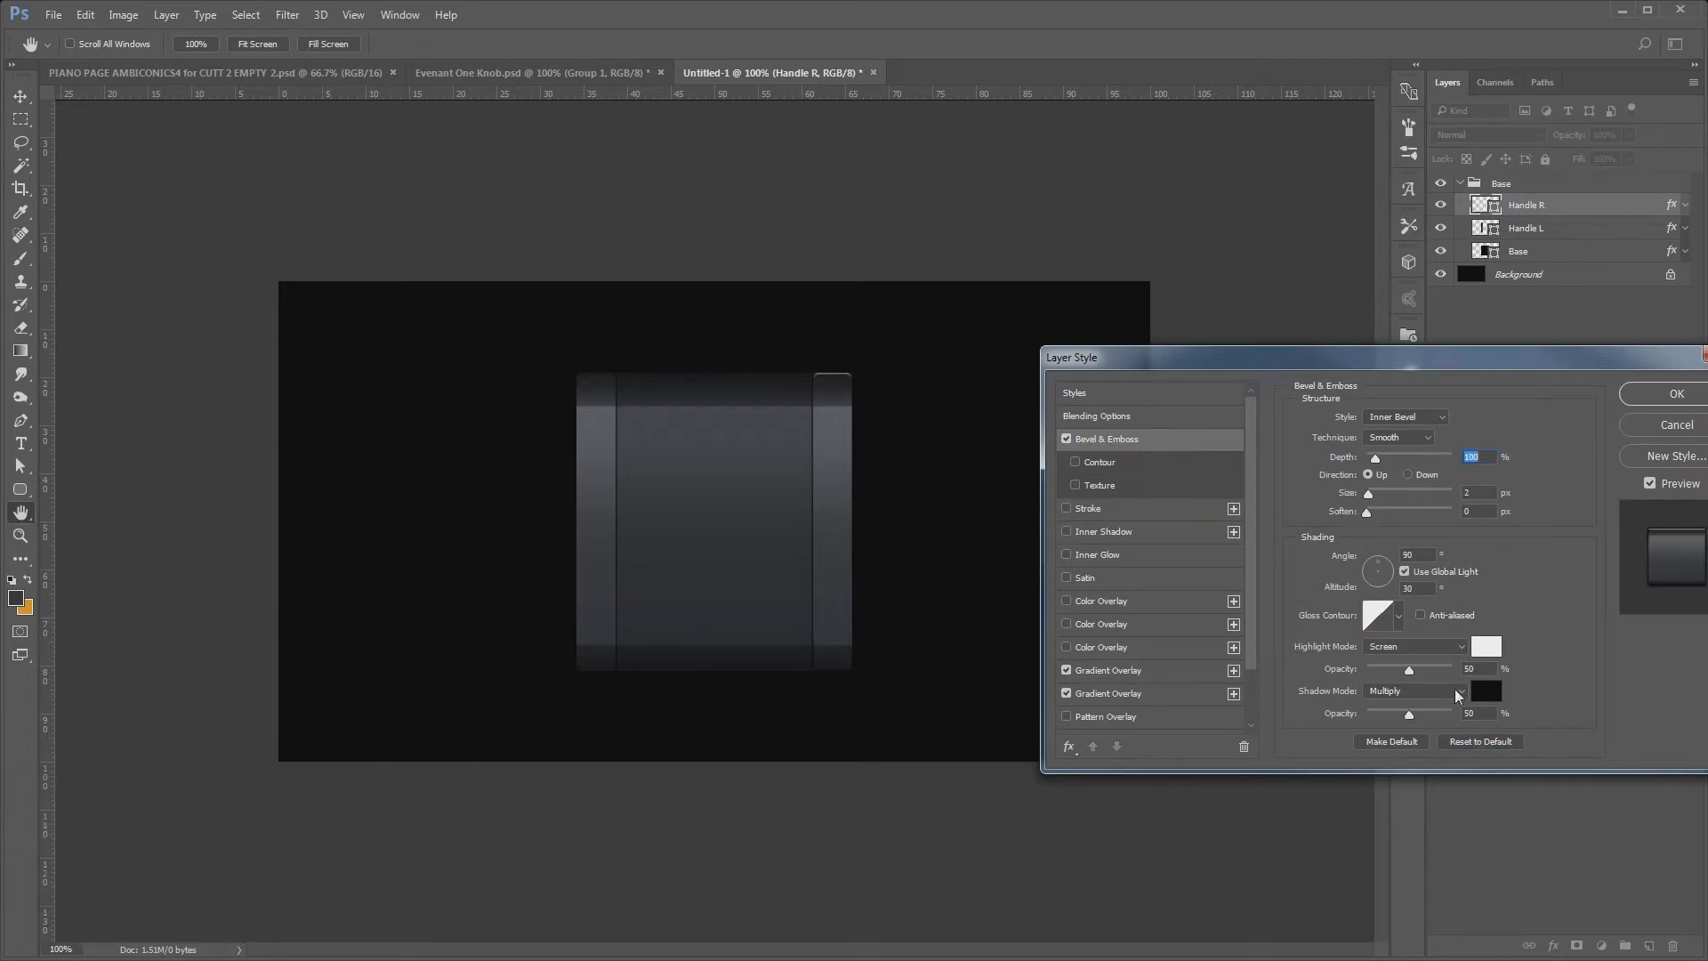
pyautogui.click(1401, 437)
pyautogui.click(1405, 476)
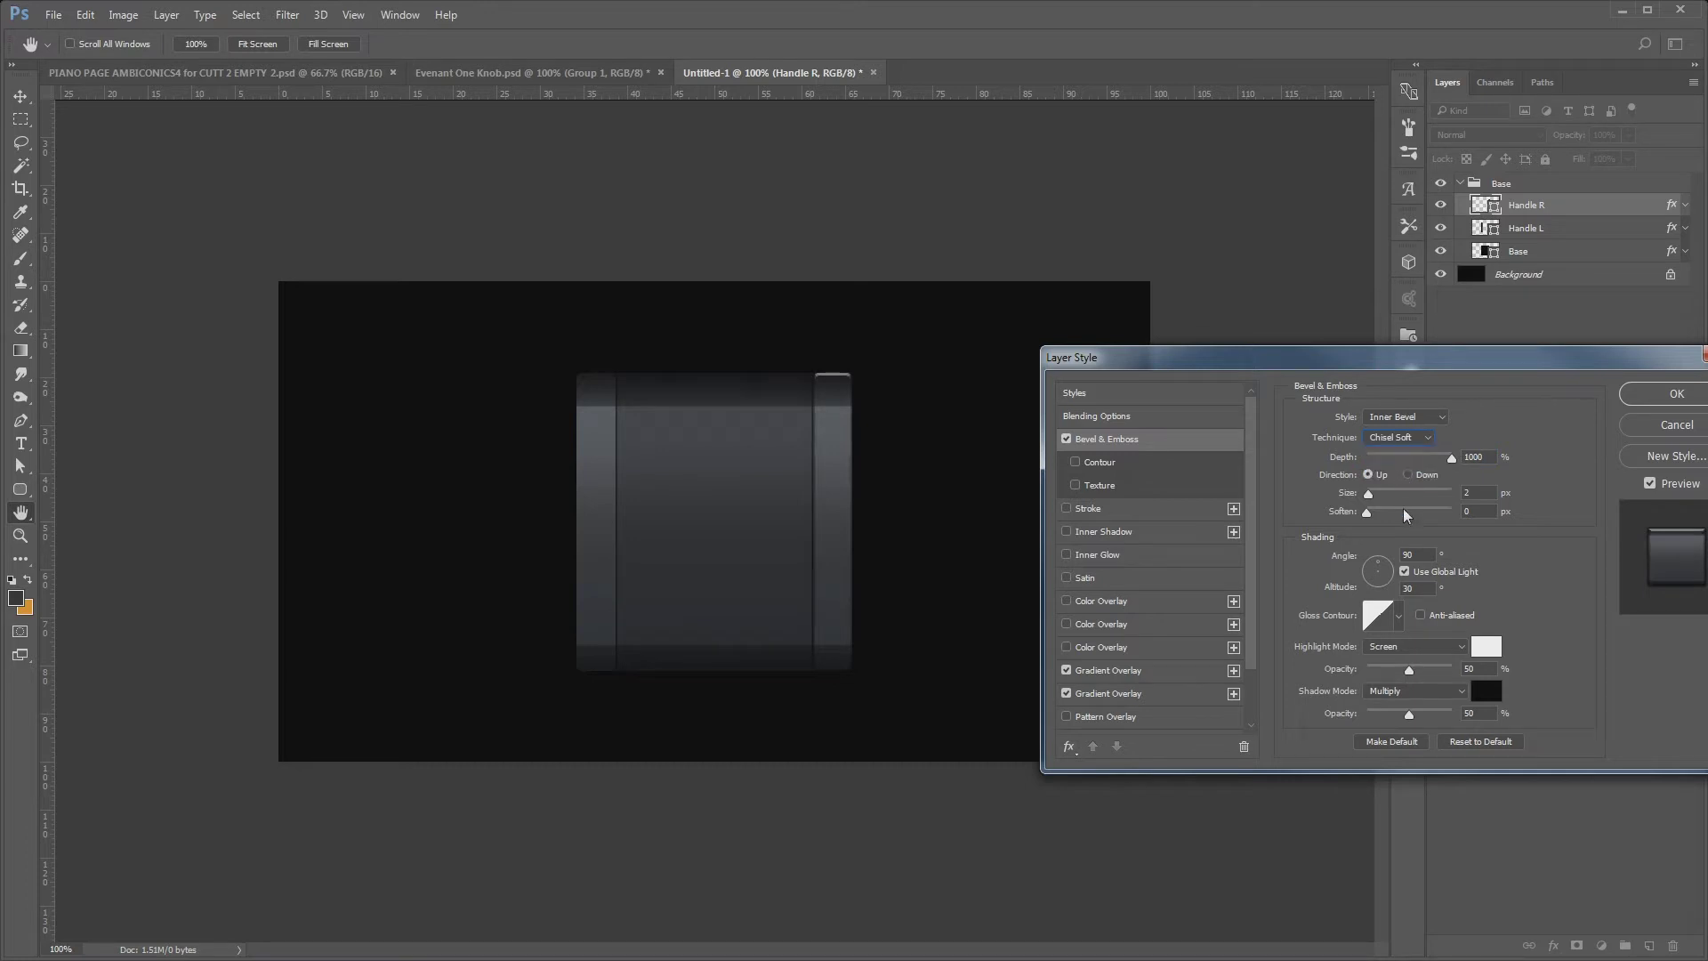
pyautogui.moveTo(1368, 492); pyautogui.dragTo(1372, 499)
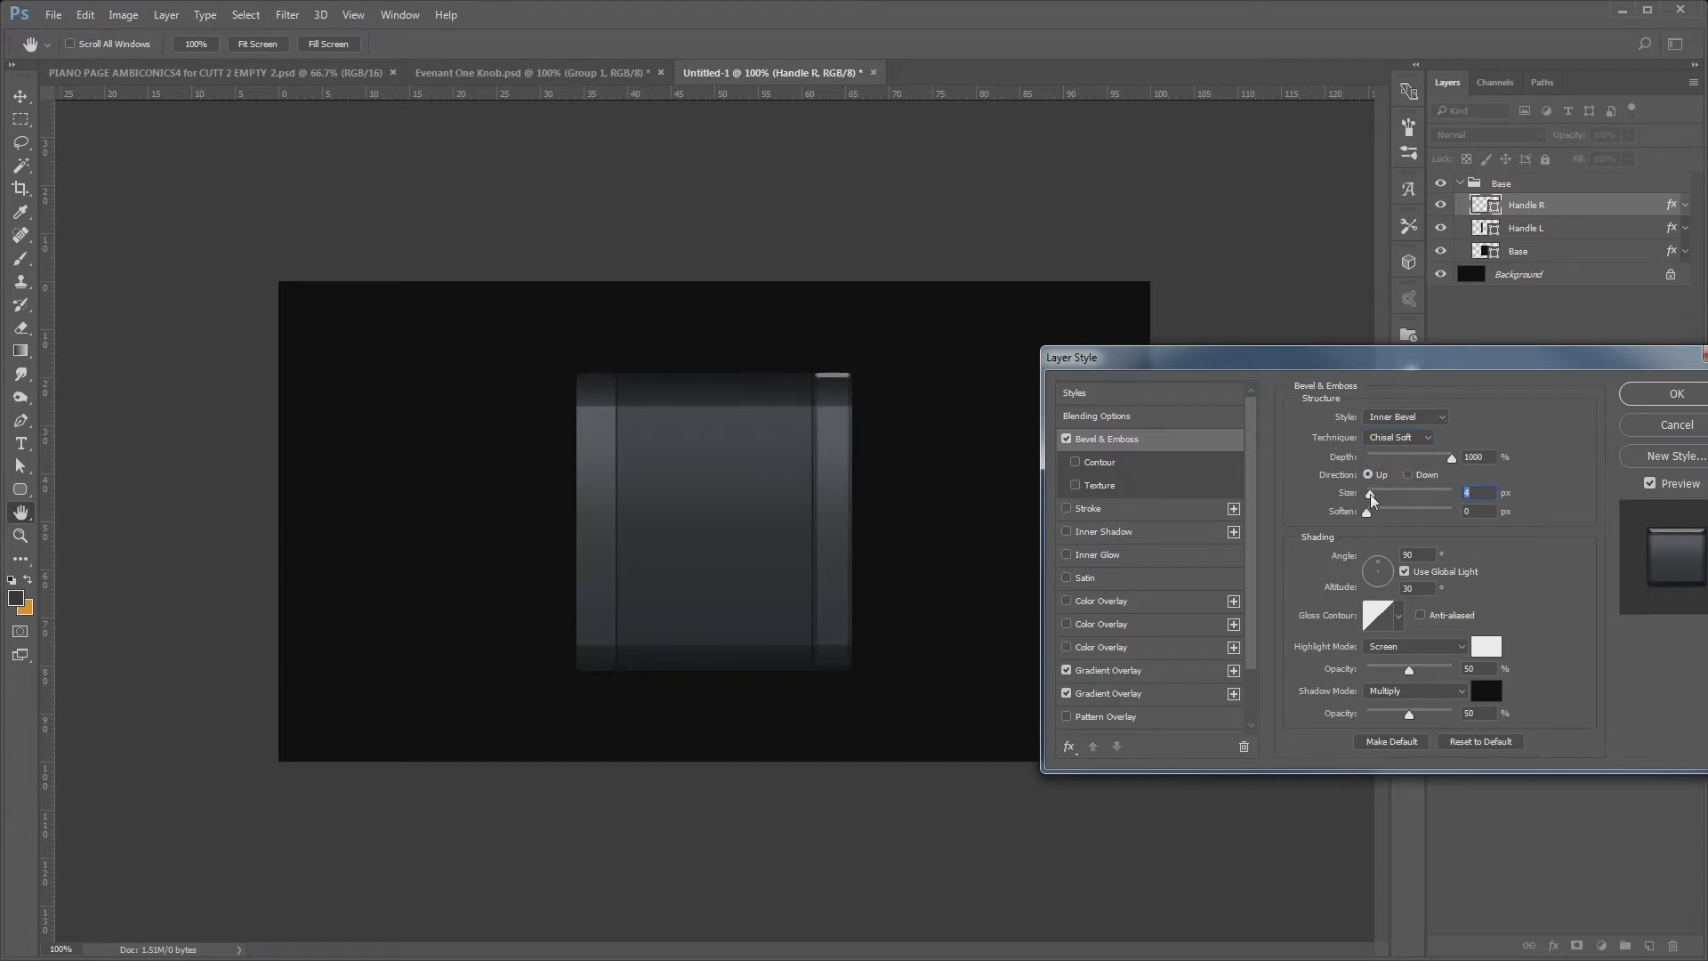
pyautogui.click(1660, 402)
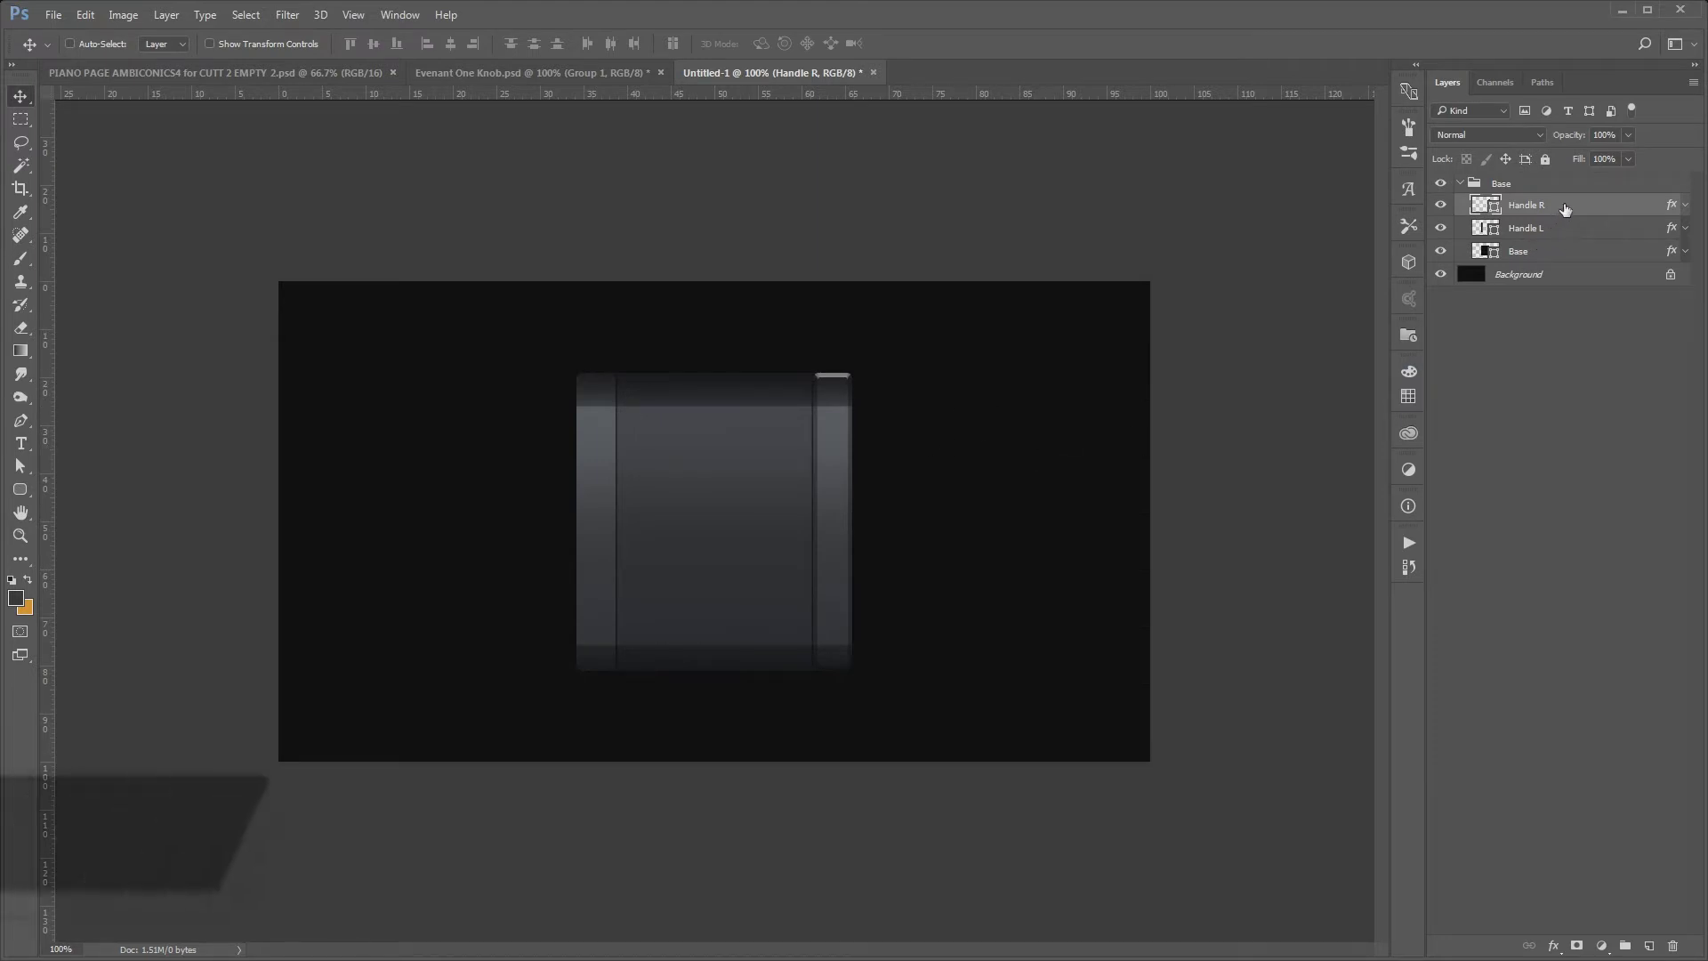
pyautogui.click(167, 14)
pyautogui.moveTo(175, 34)
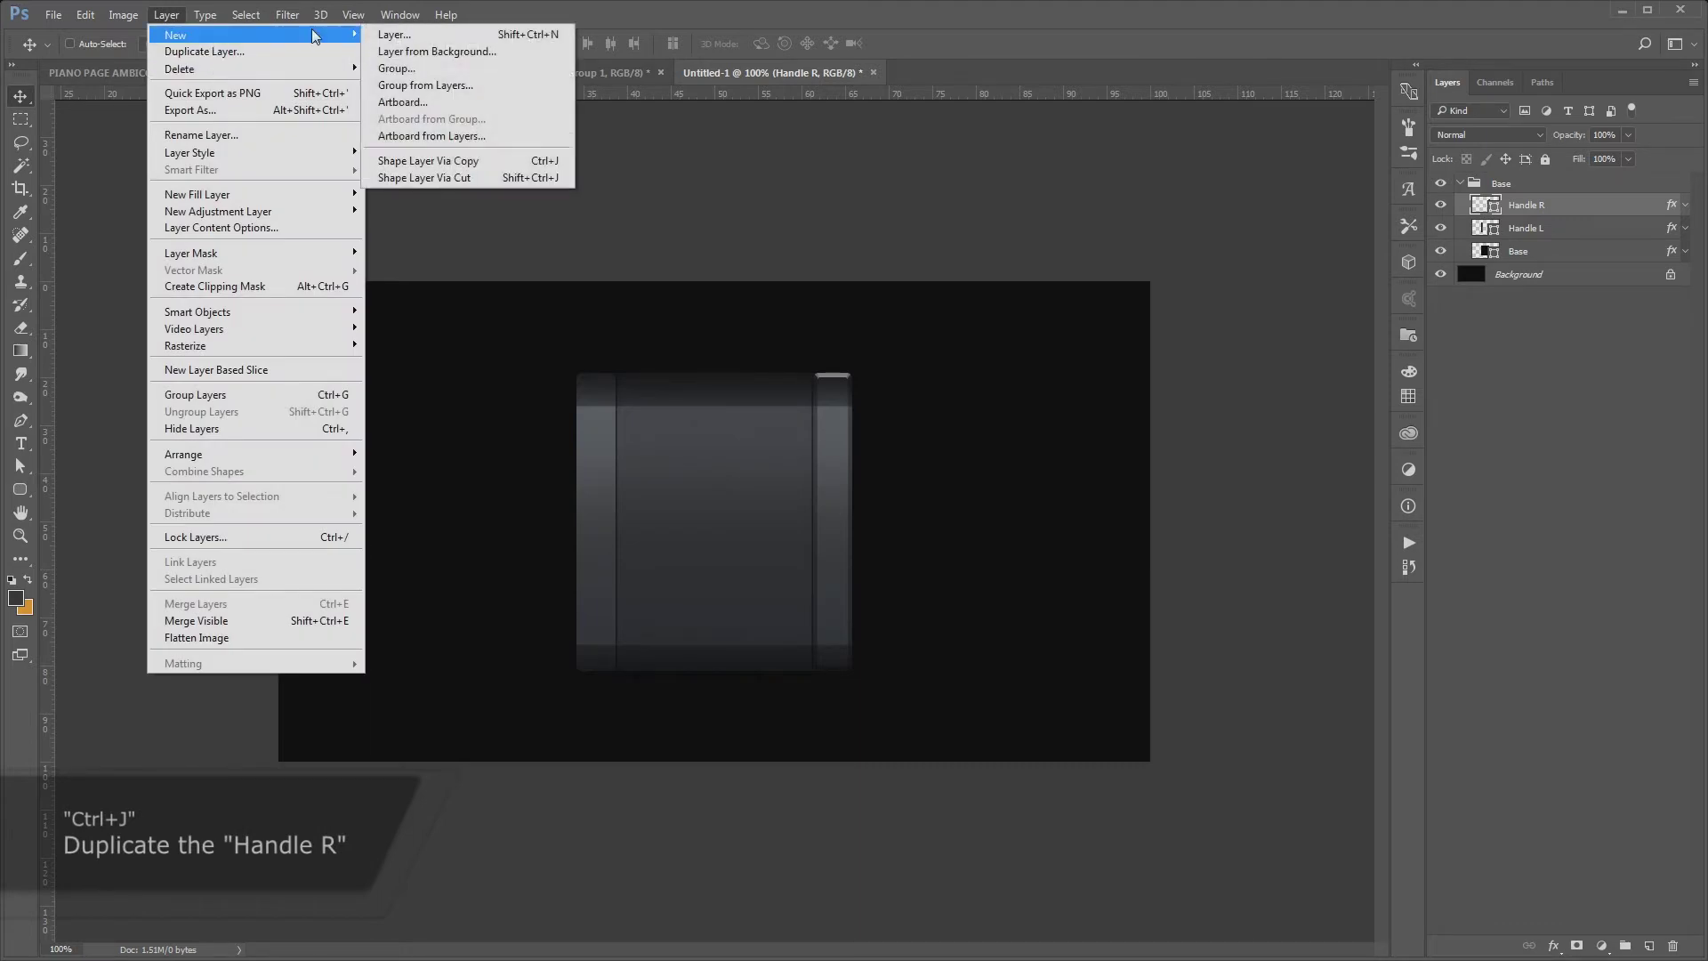
# Duplicate Handle R and give the copy 0% fill opacity with Bevel & Emboss removed
pyautogui.click(462, 164)
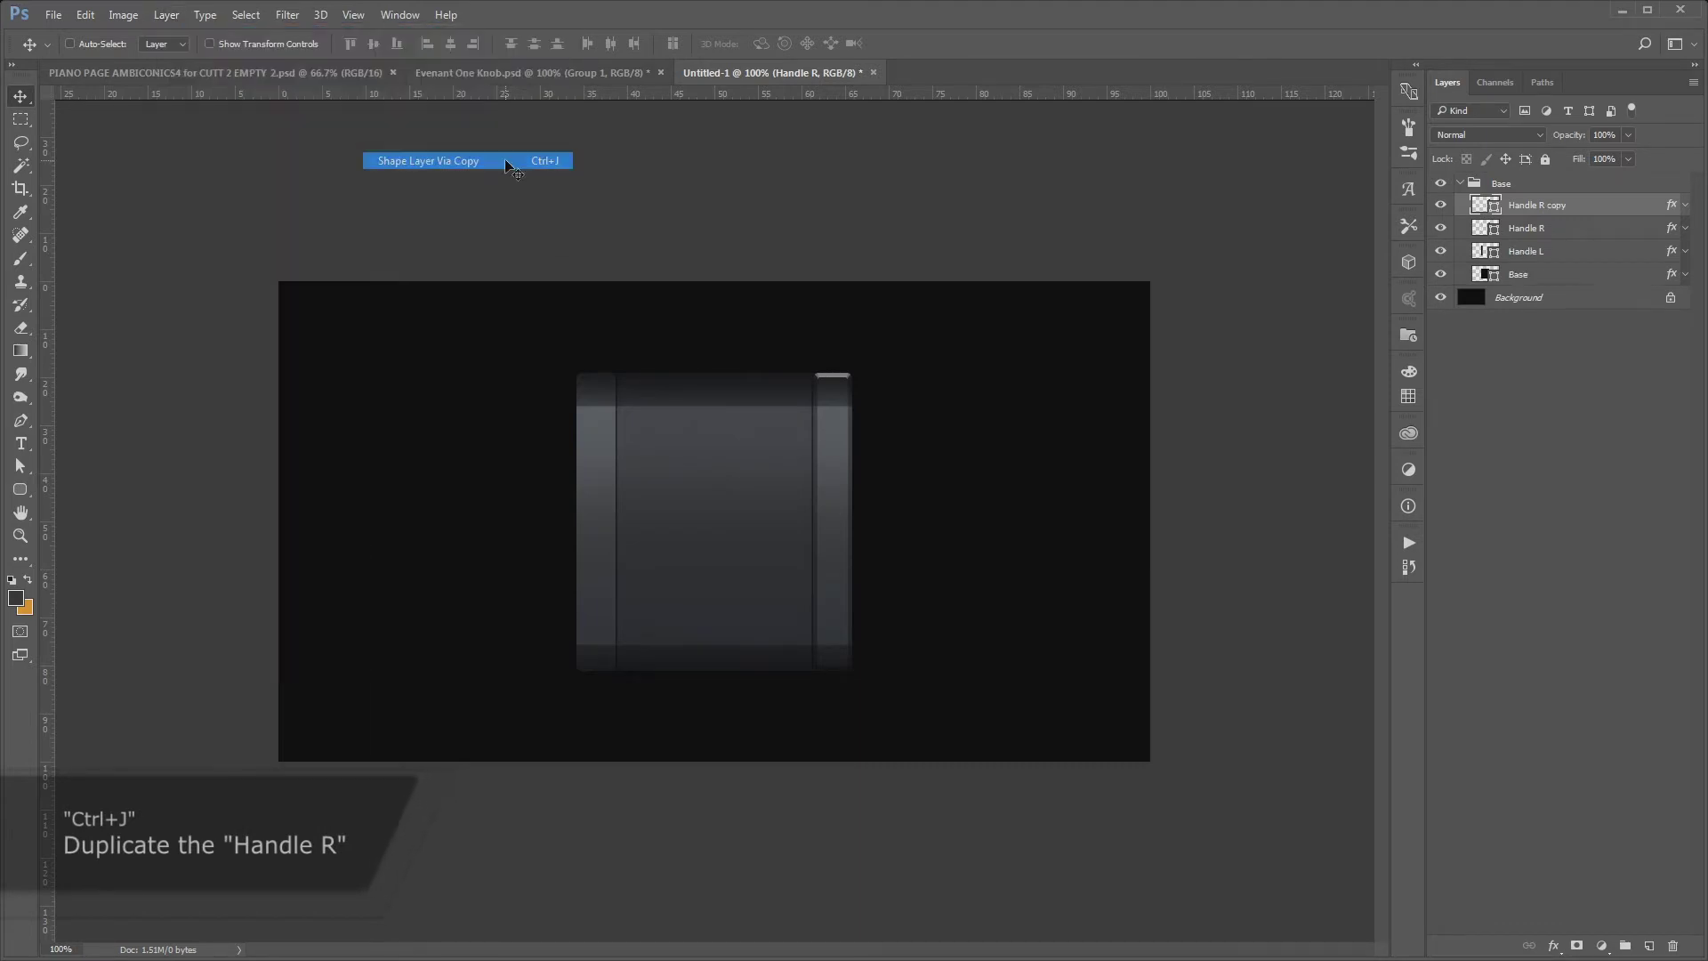
pyautogui.doubleClick(1597, 207)
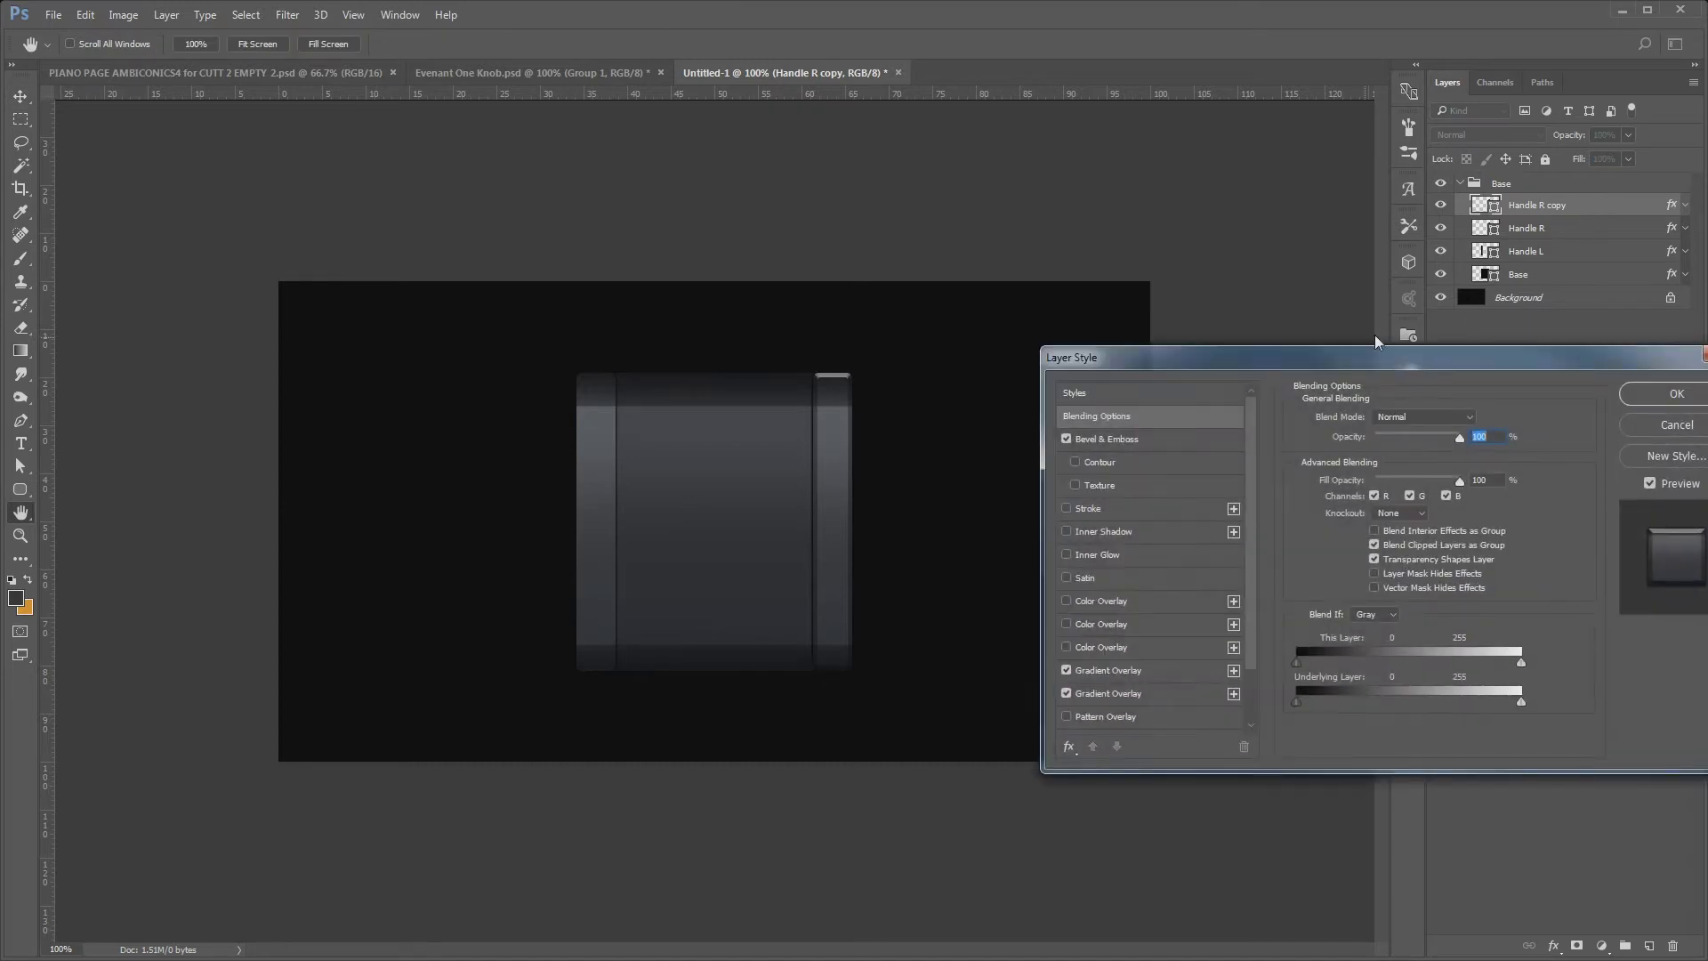
pyautogui.moveTo(1374, 336); pyautogui.dragTo(1278, 272)
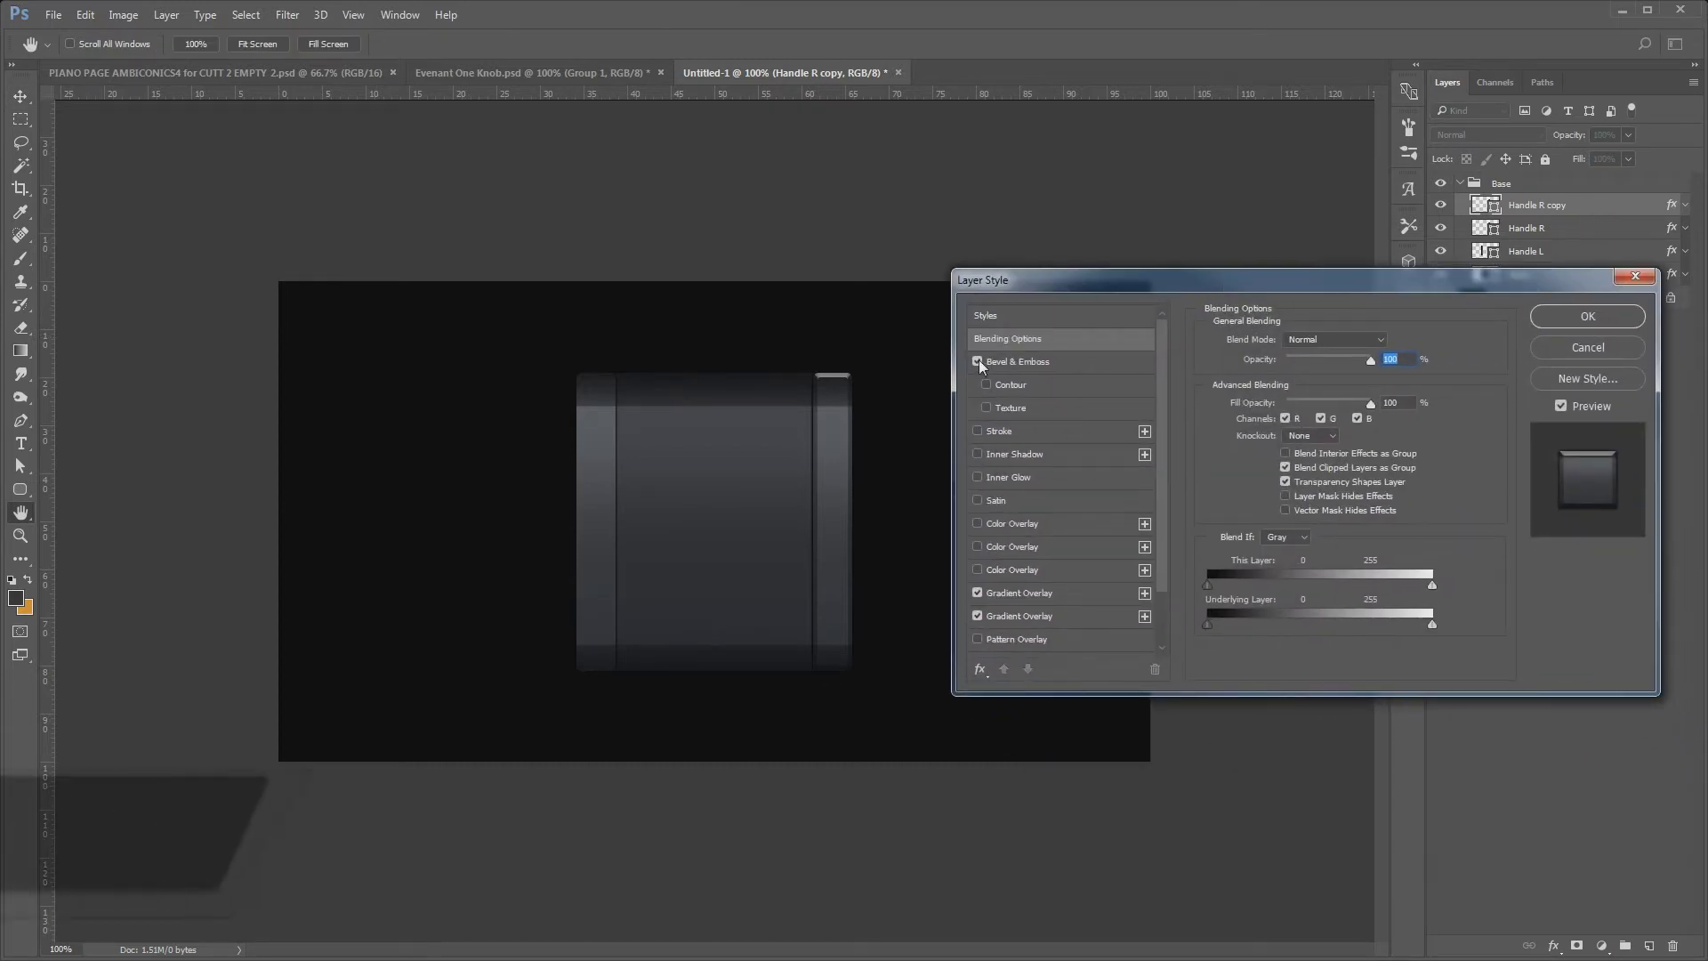
pyautogui.click(1003, 338)
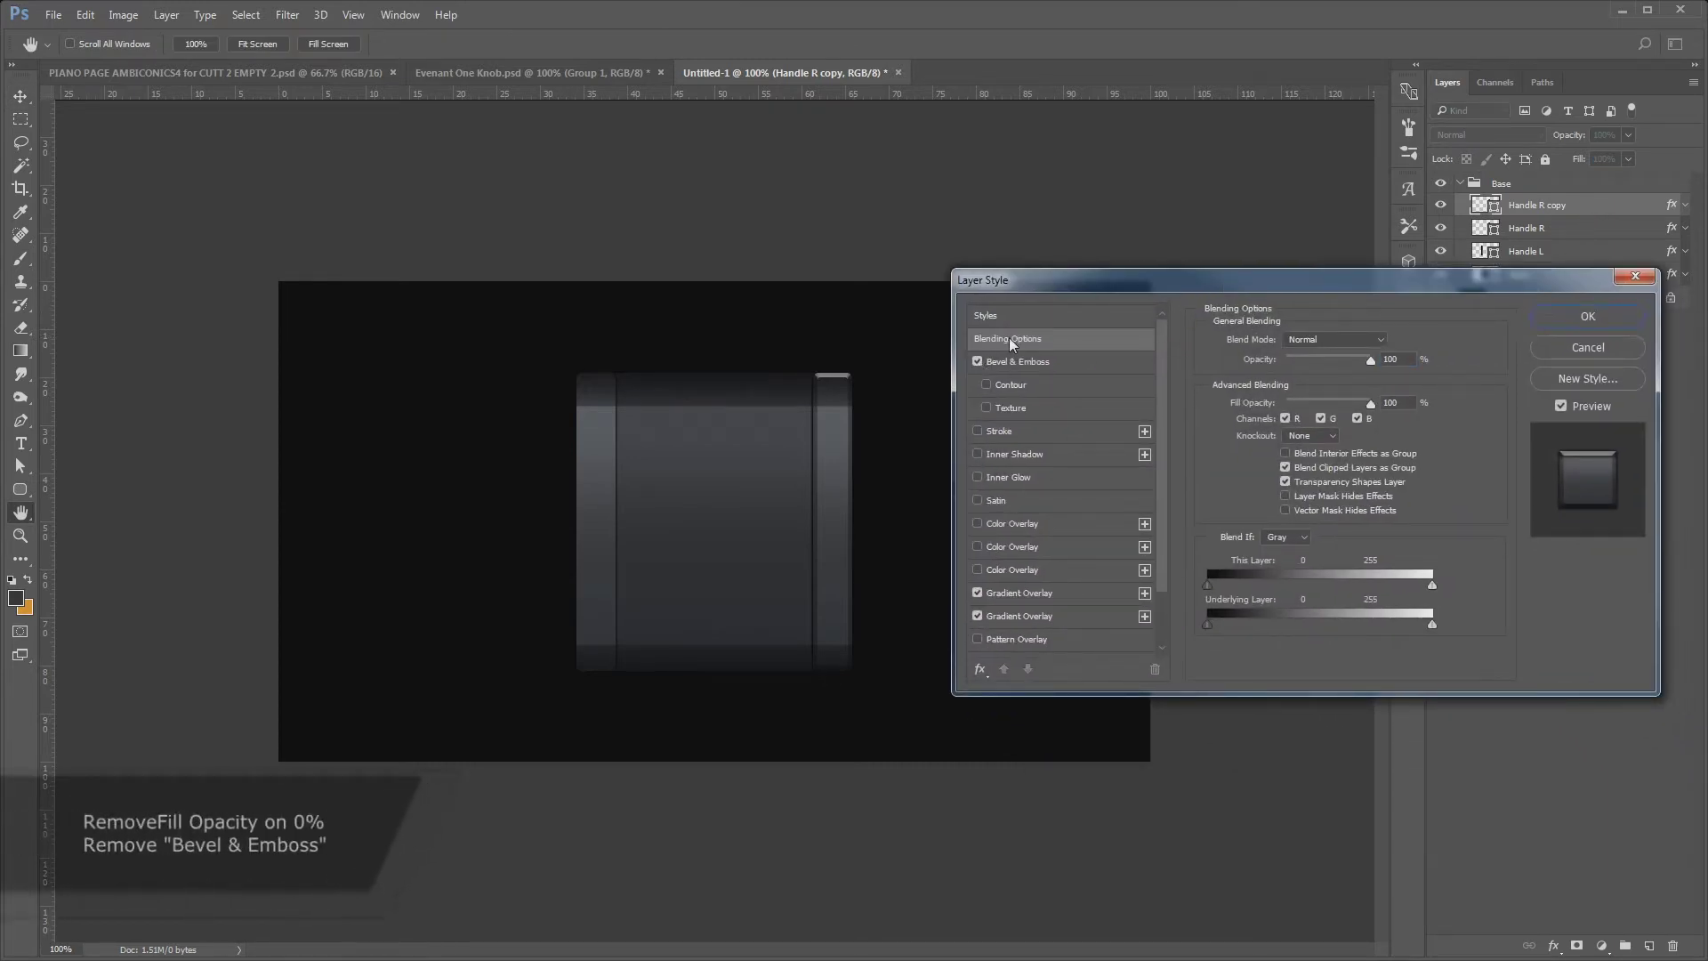
pyautogui.moveTo(1370, 402); pyautogui.dragTo(1268, 402)
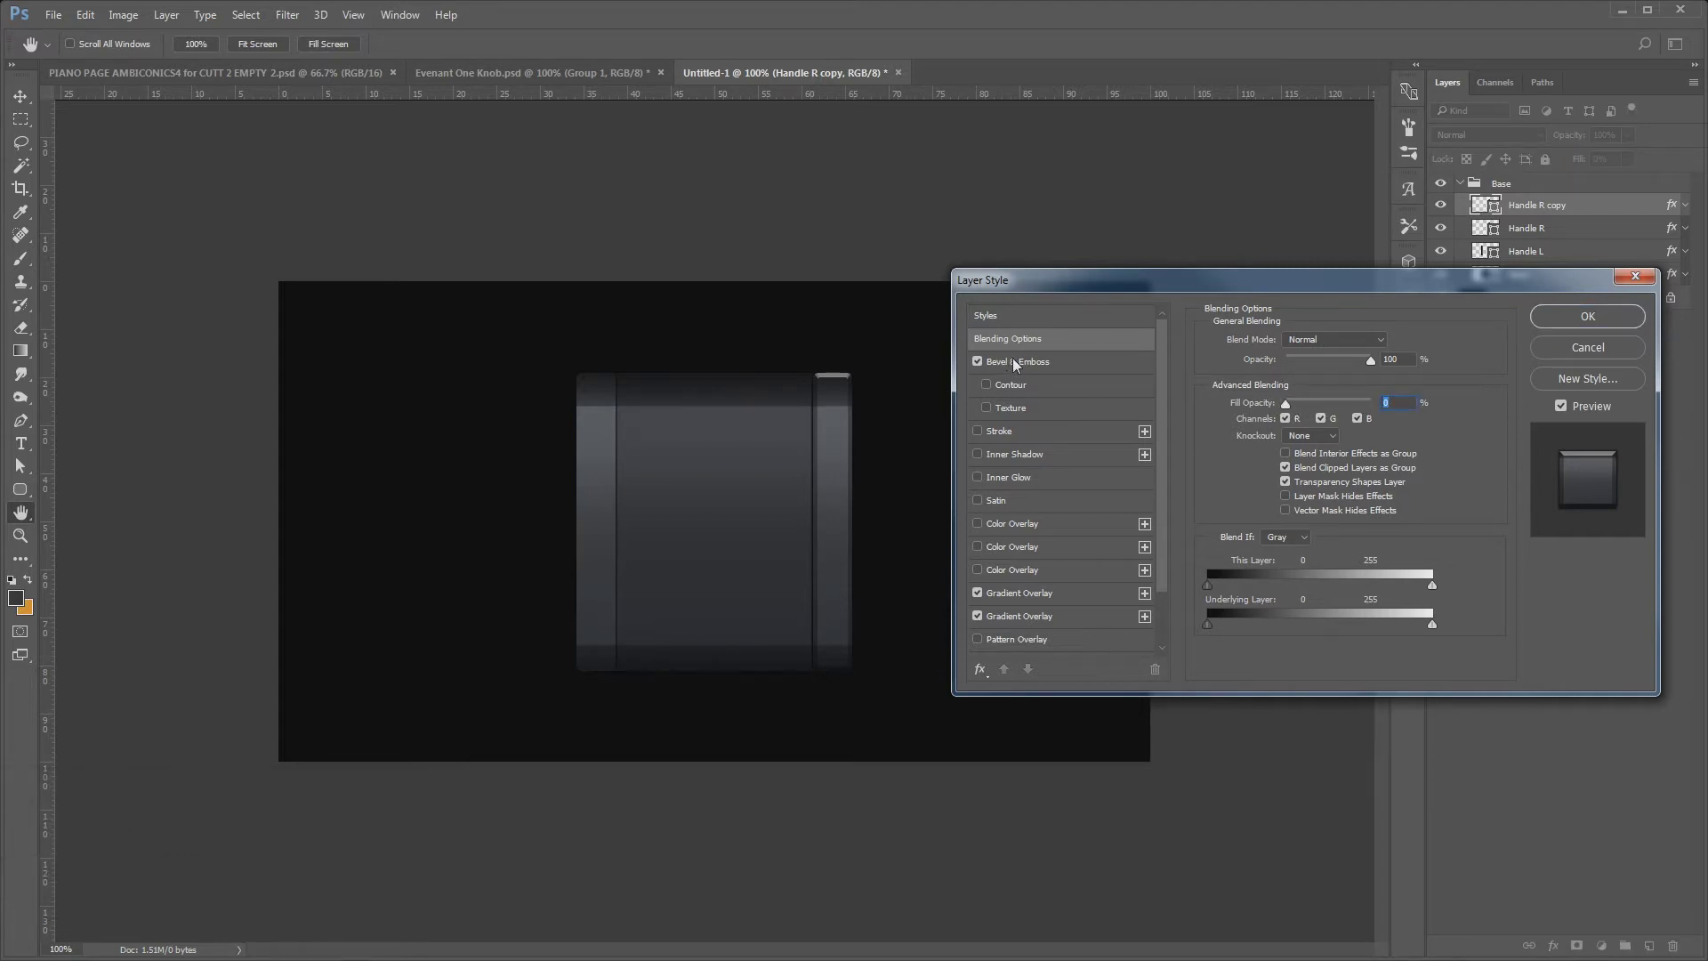
pyautogui.click(977, 361)
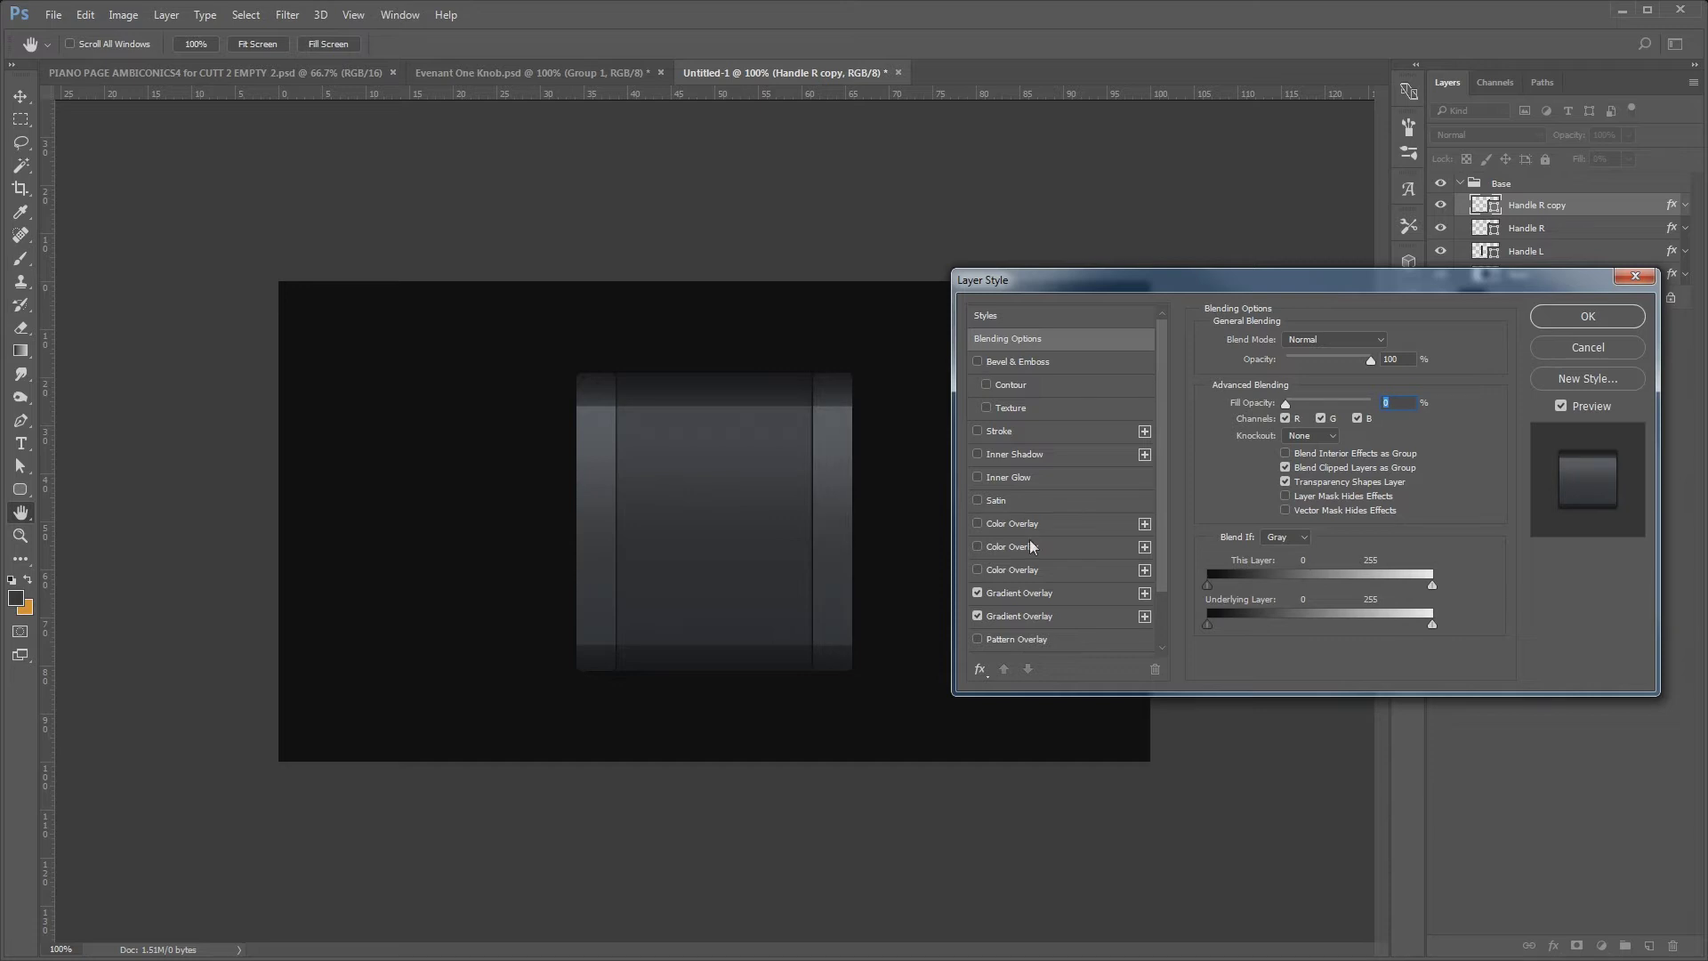
# Open the copy's second Gradient Overlay gradient in the Gradient Editor
pyautogui.click(1033, 592)
pyautogui.click(977, 592)
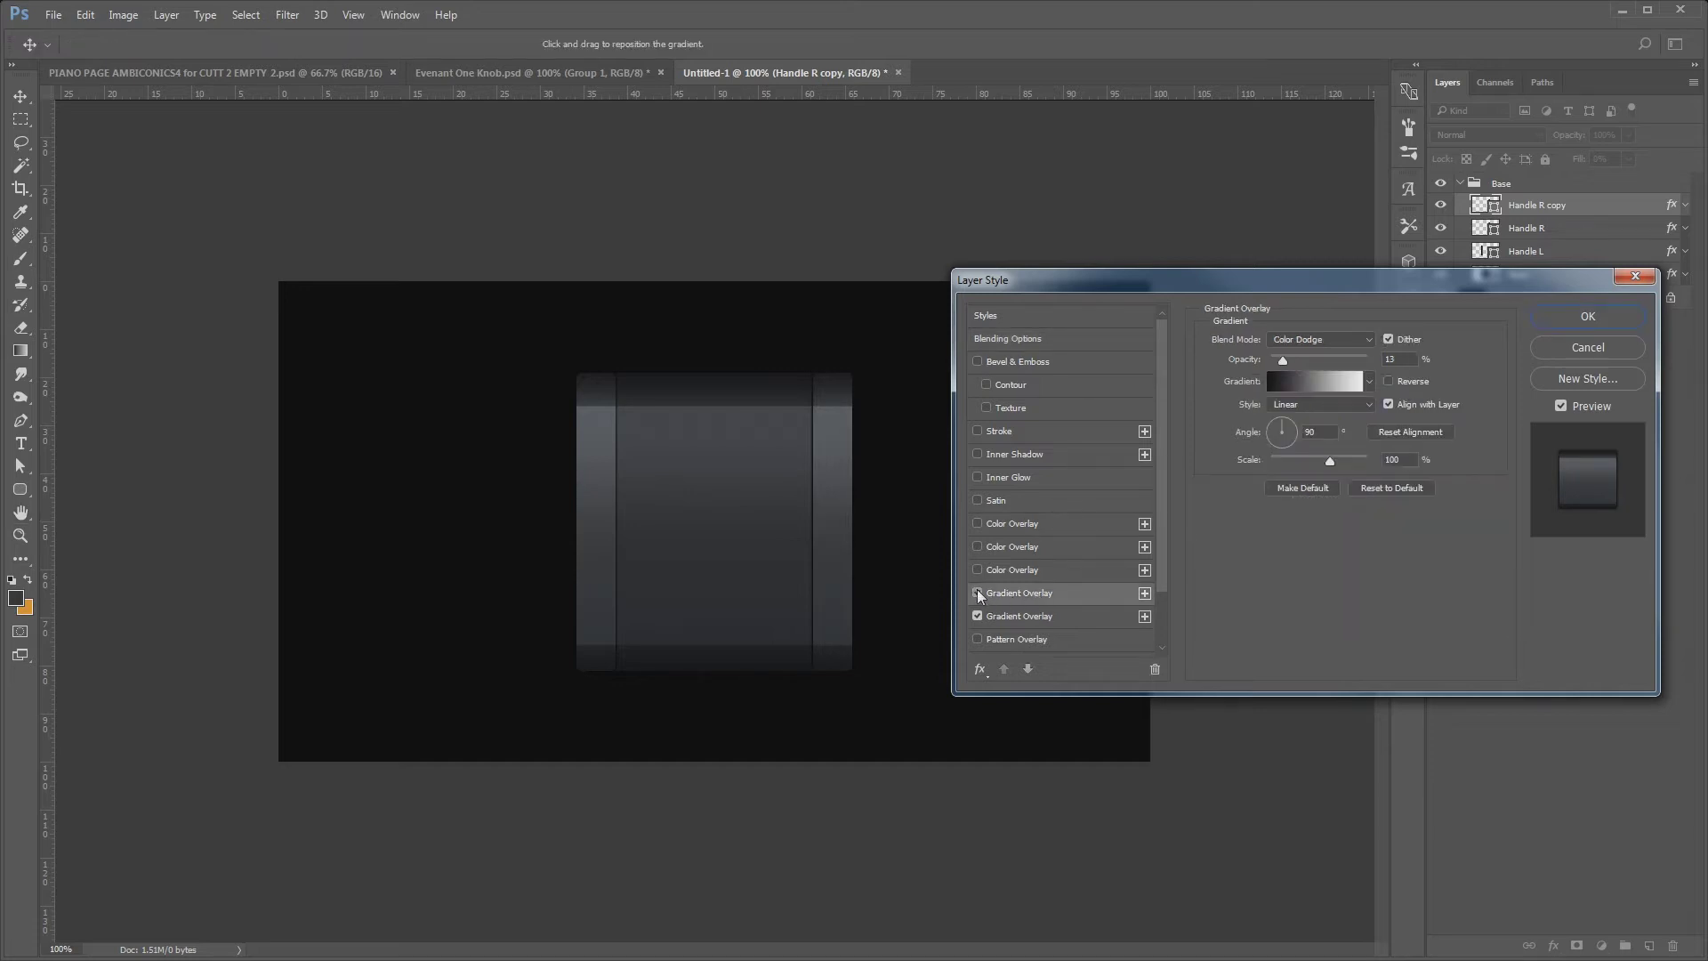
pyautogui.click(977, 591)
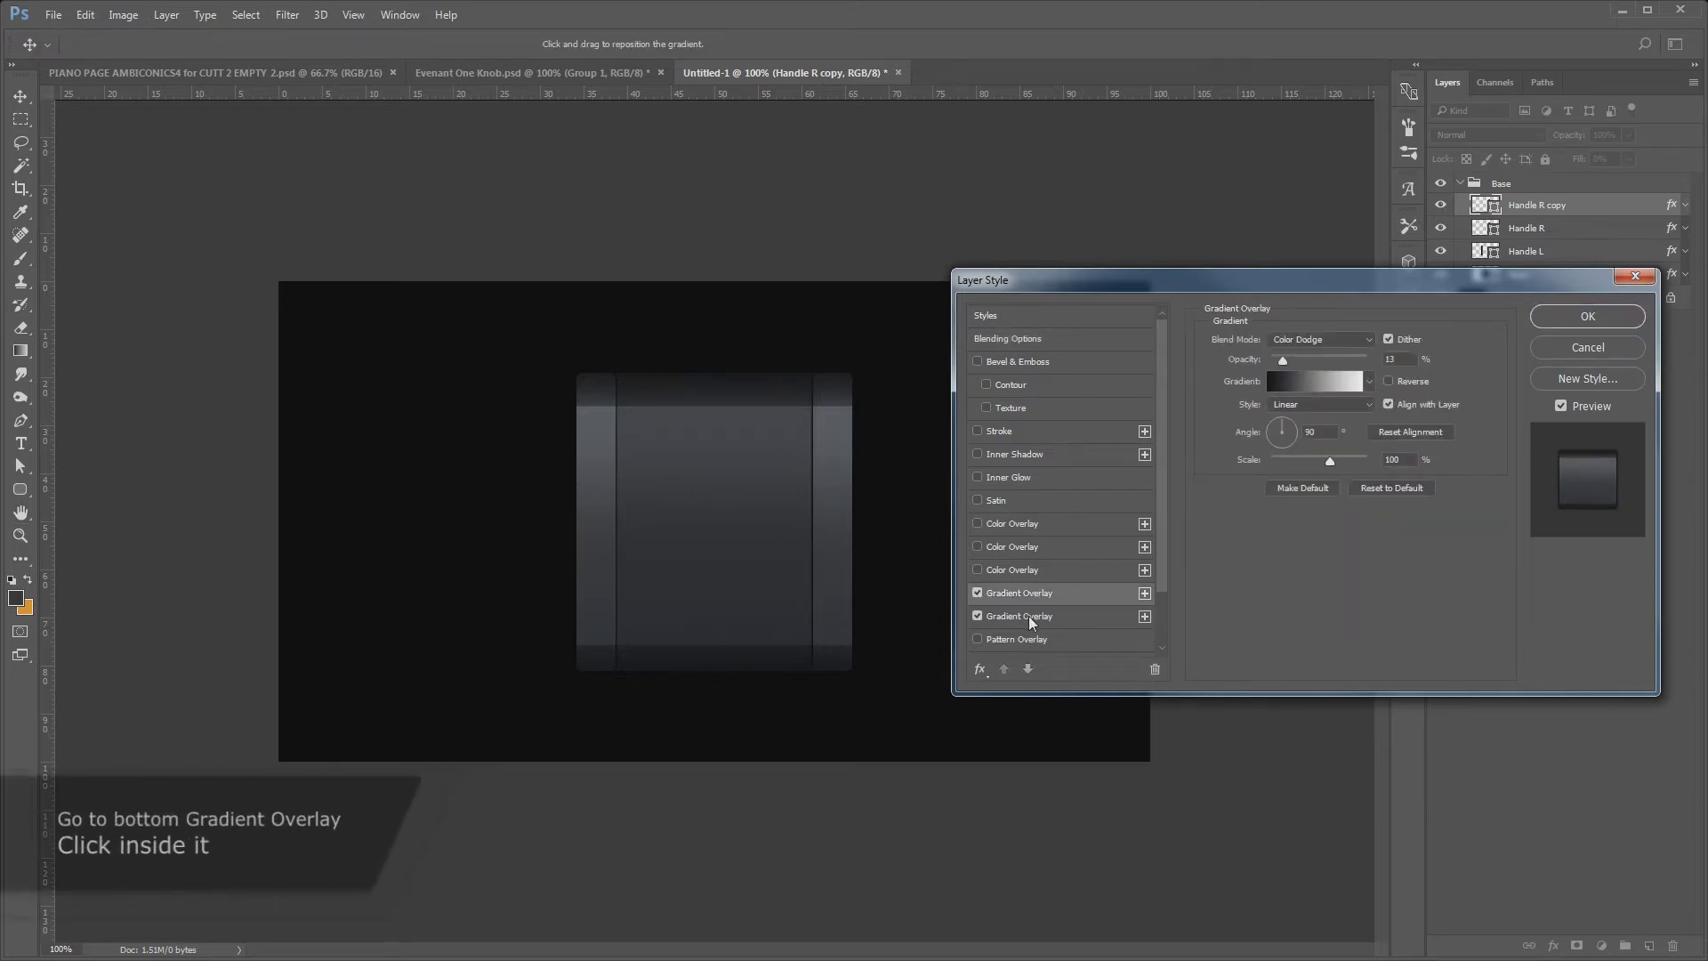
pyautogui.click(1028, 615)
pyautogui.scroll(-3, 1064, 591)
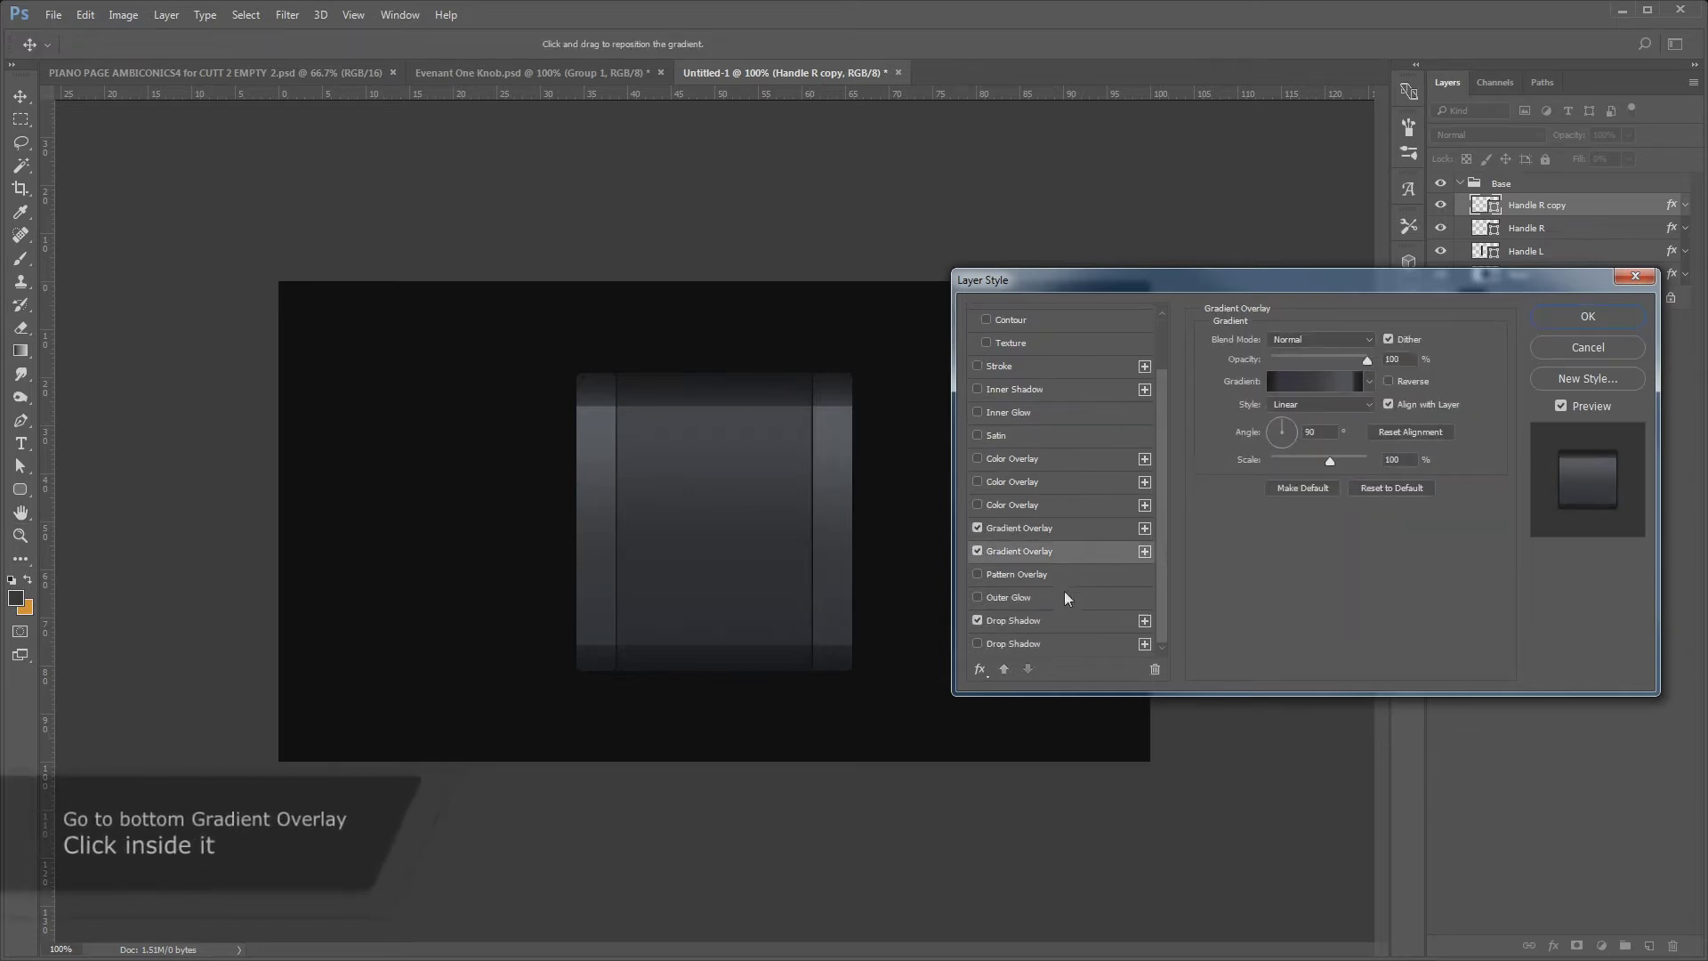
pyautogui.click(1316, 381)
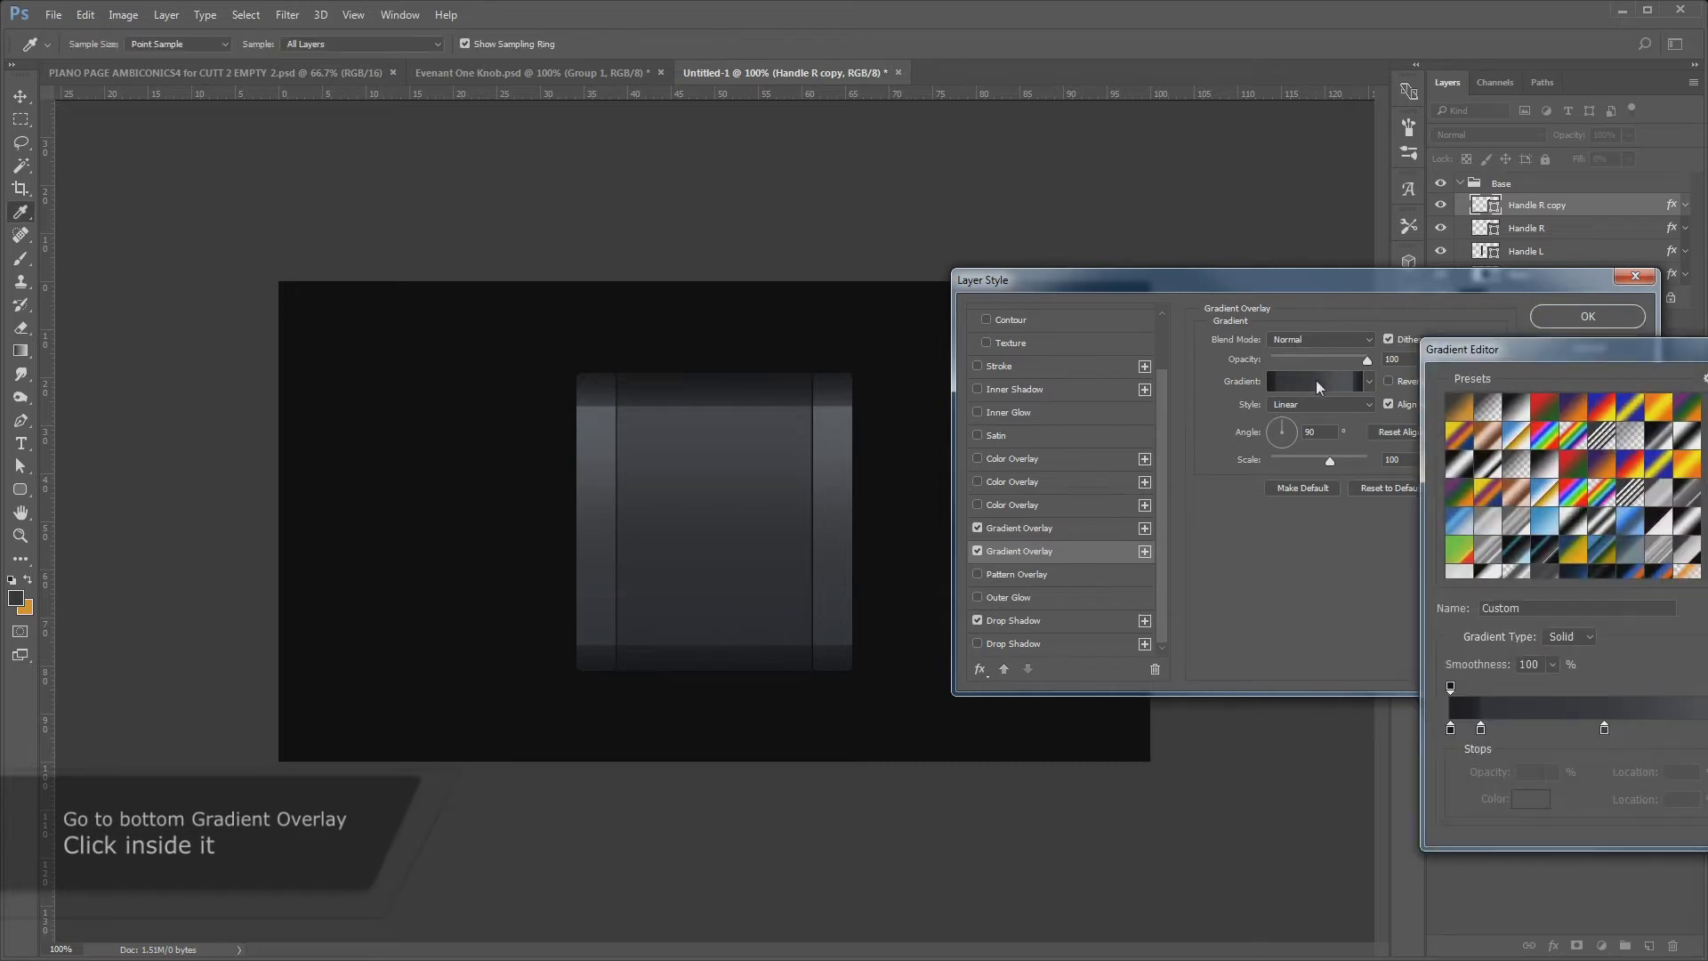
# Add a 0% opacity stop at 45% and slightly adjust the colour of the 89% stop
pyautogui.moveTo(1567, 340); pyautogui.dragTo(1341, 291)
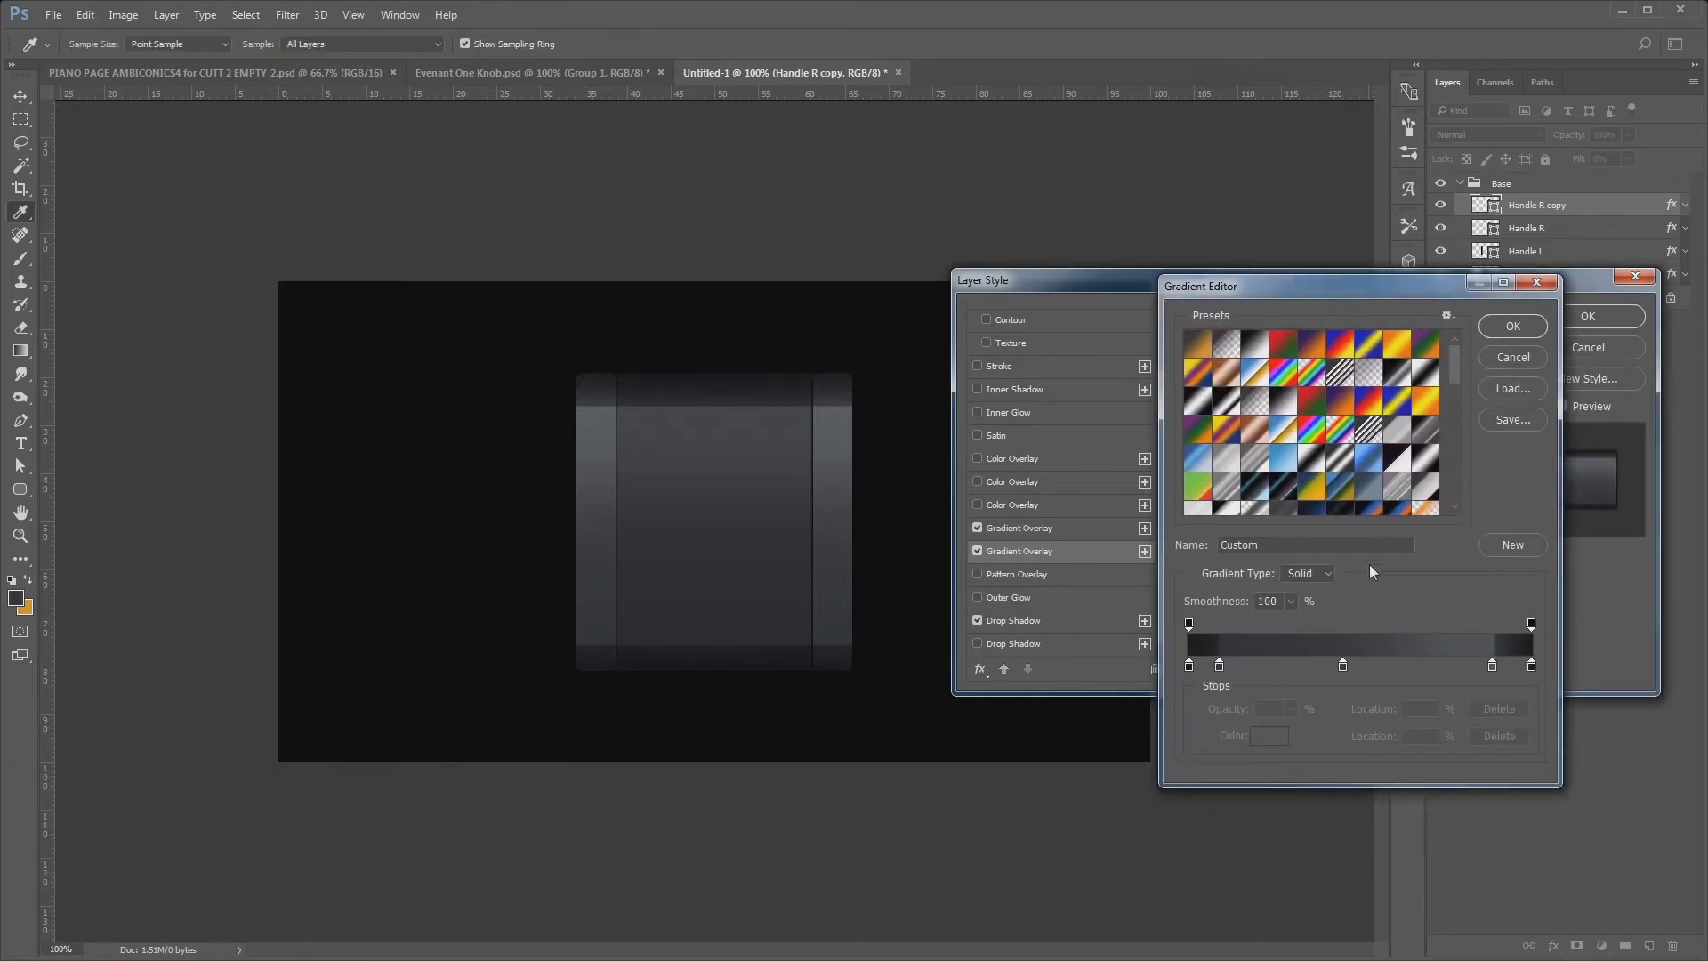
pyautogui.click(1345, 626)
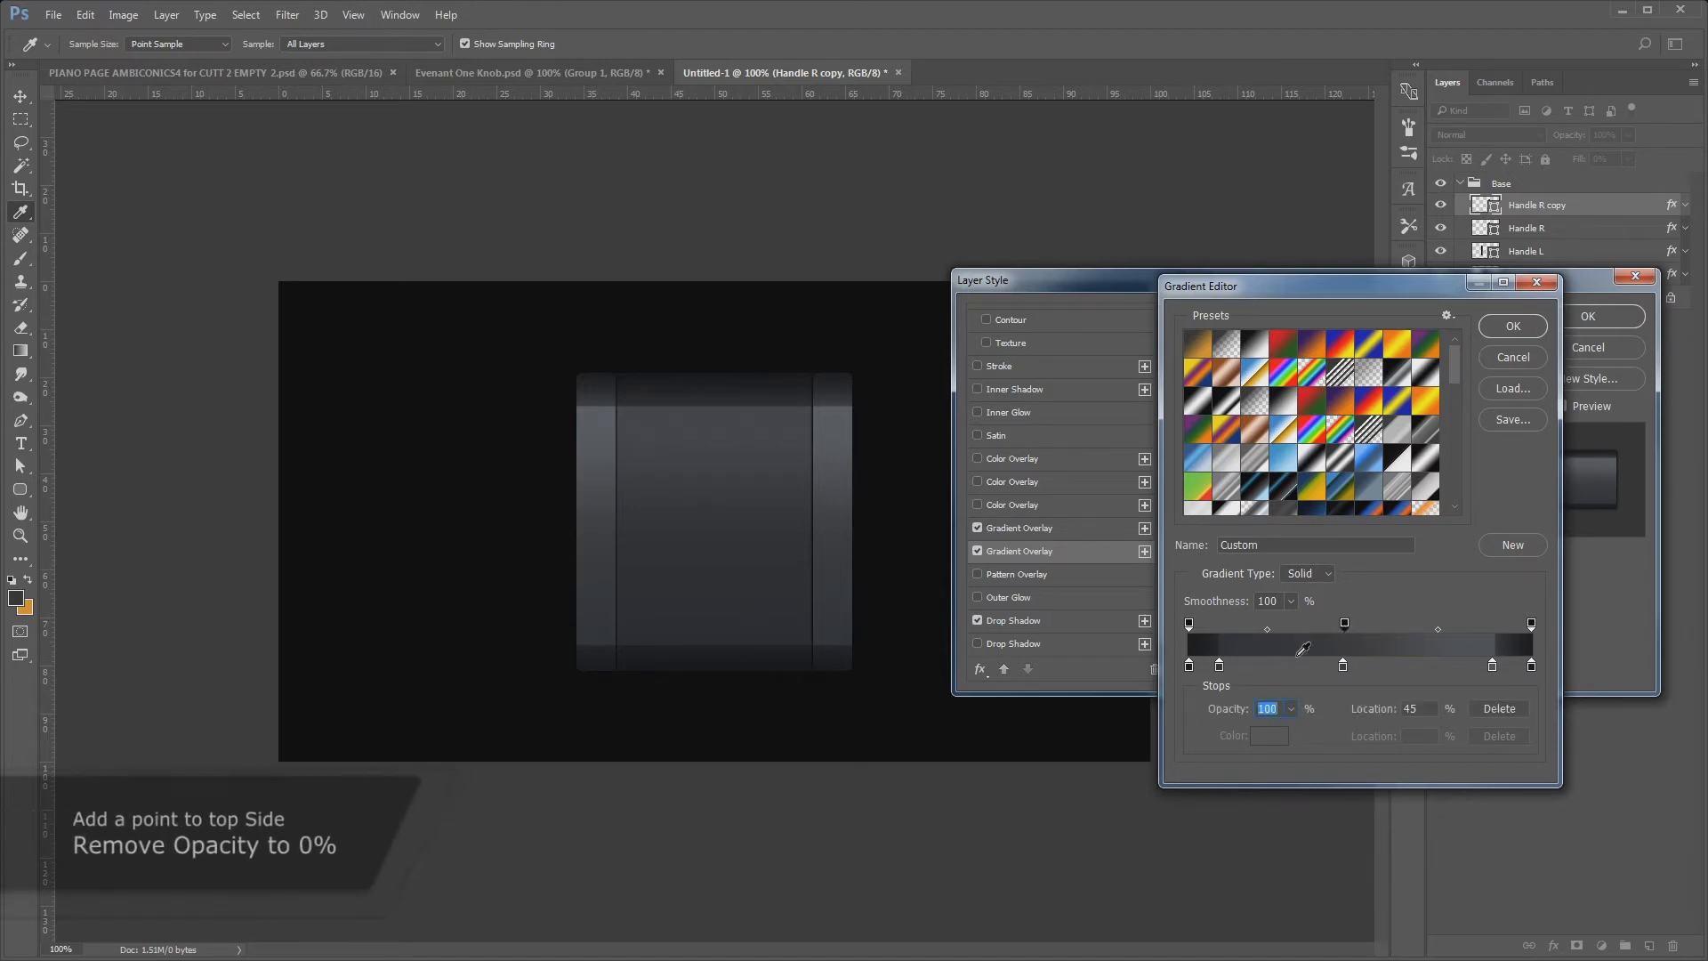
pyautogui.write('0')
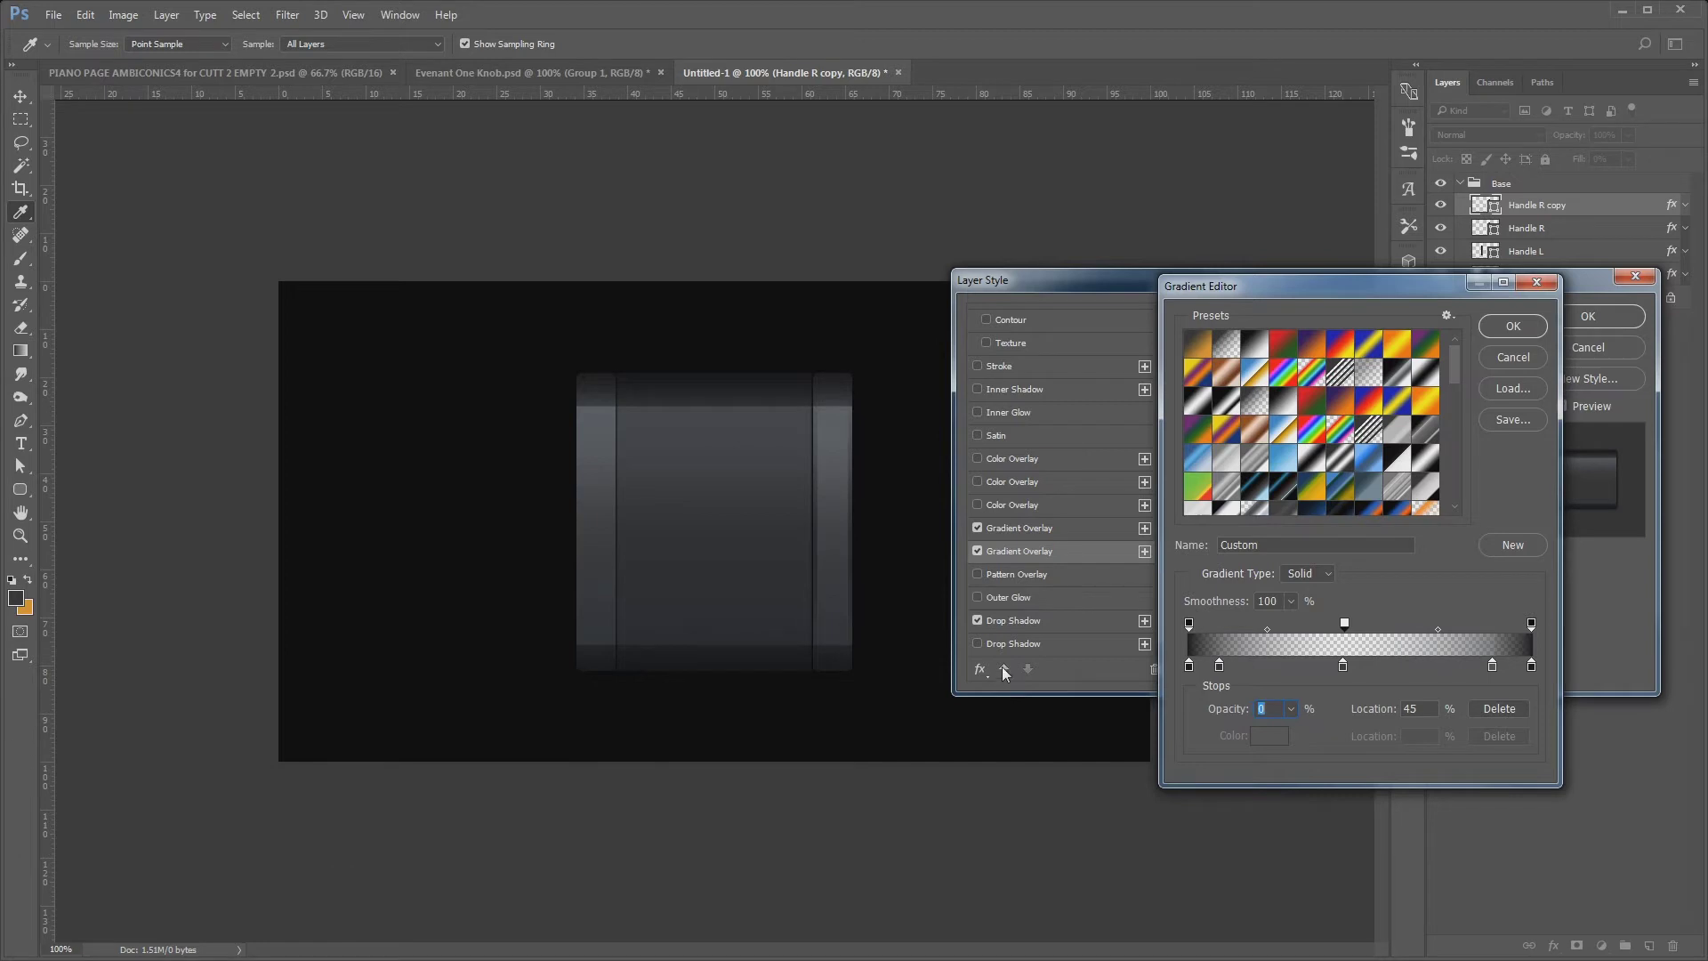
pyautogui.click(1491, 665)
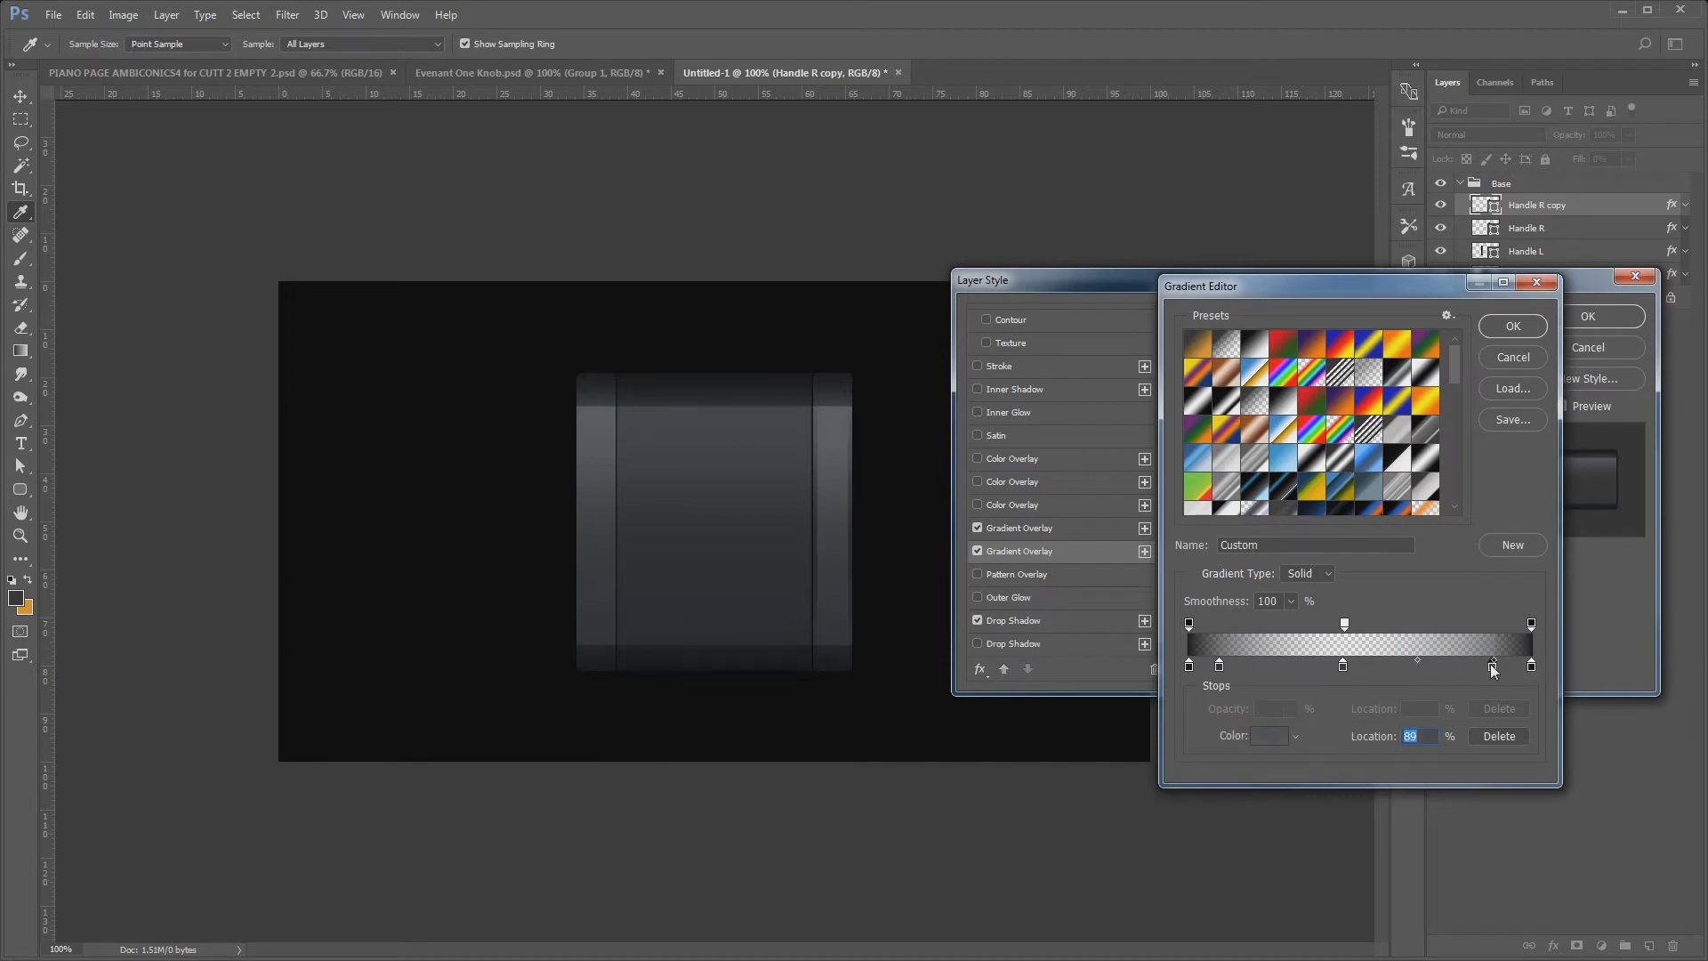
pyautogui.doubleClick(1491, 666)
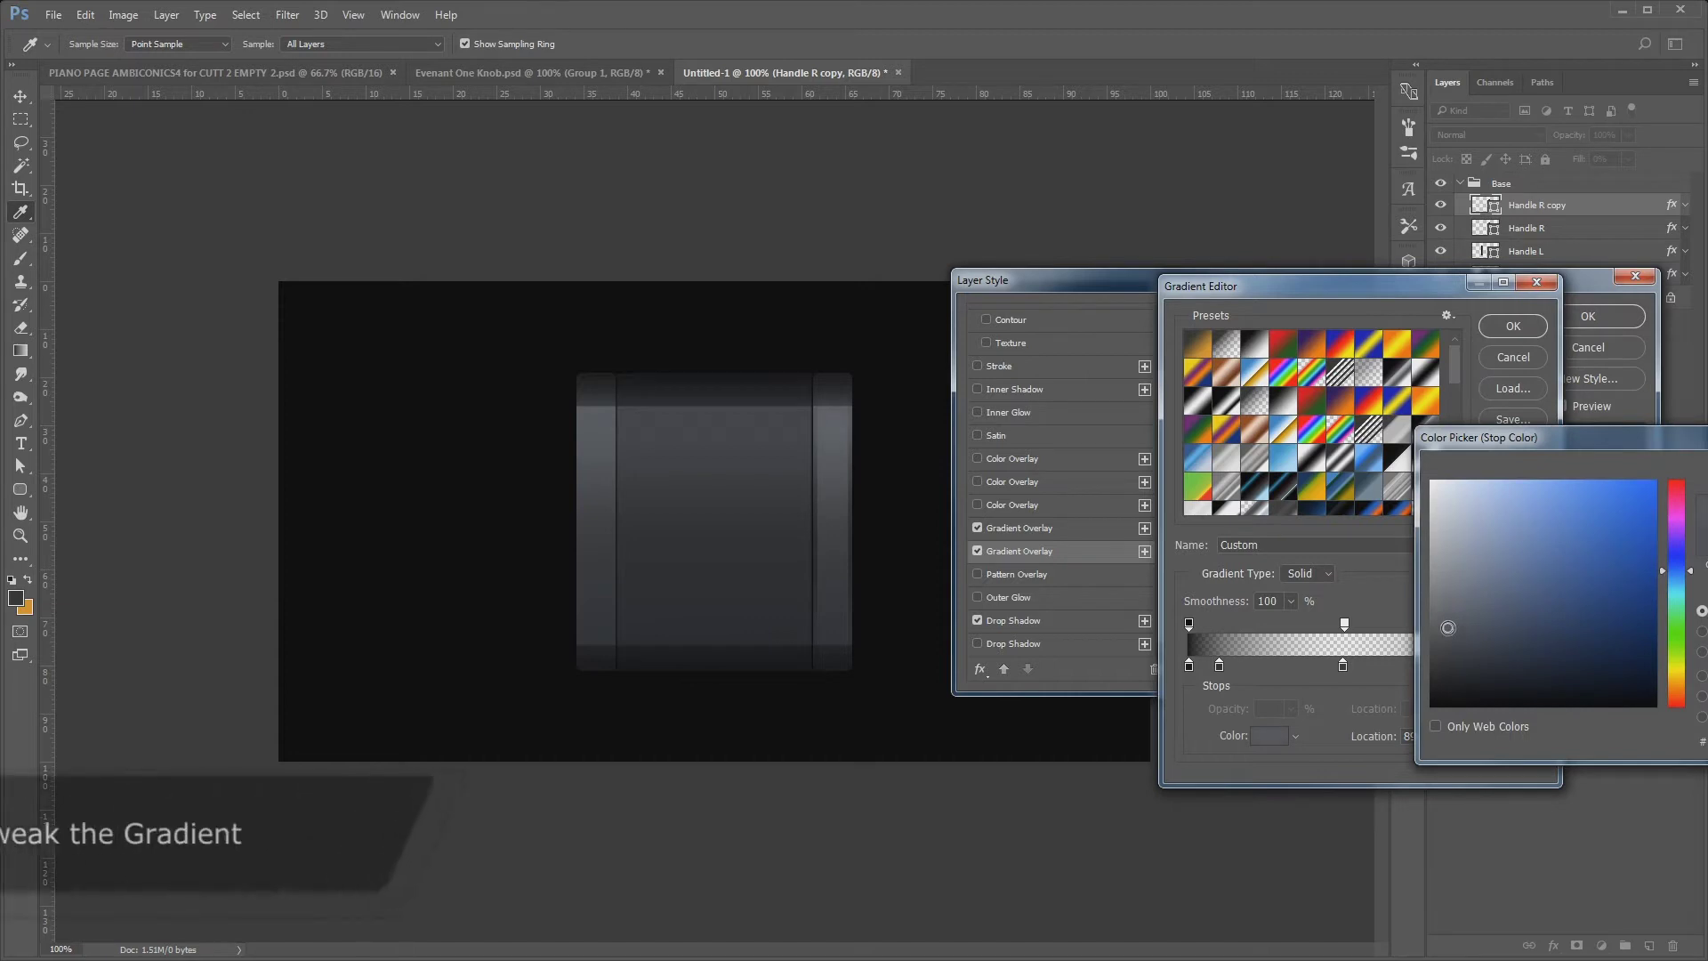
pyautogui.moveTo(1448, 625); pyautogui.dragTo(1446, 617)
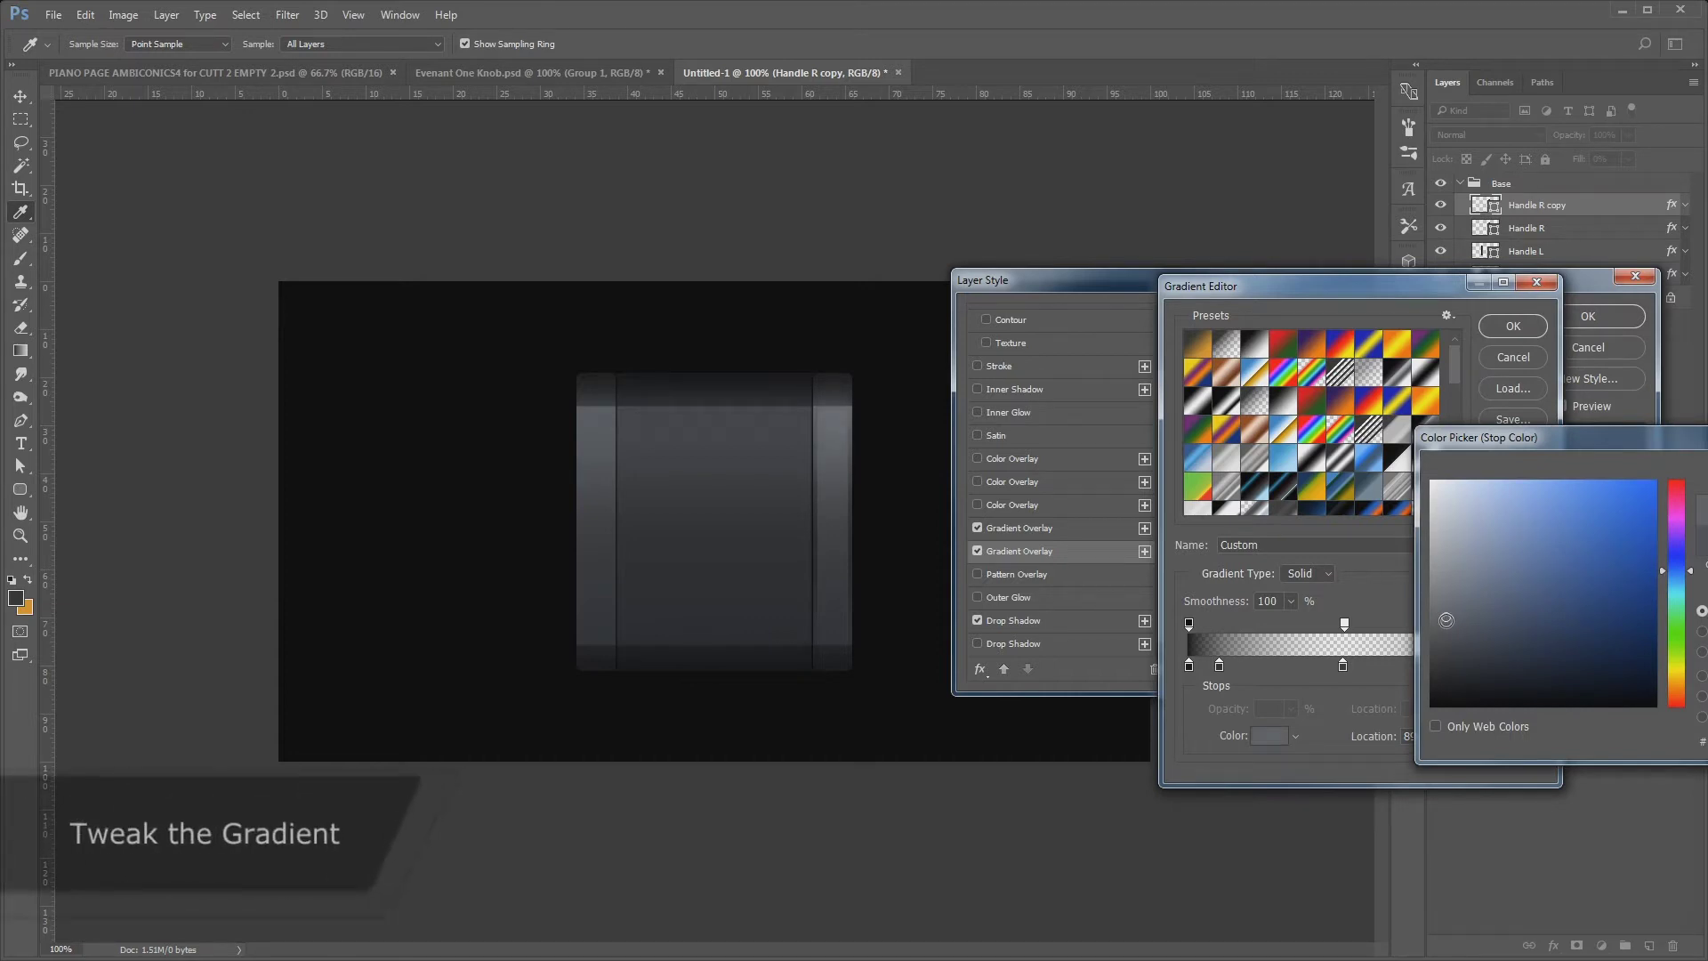
pyautogui.press('Return')
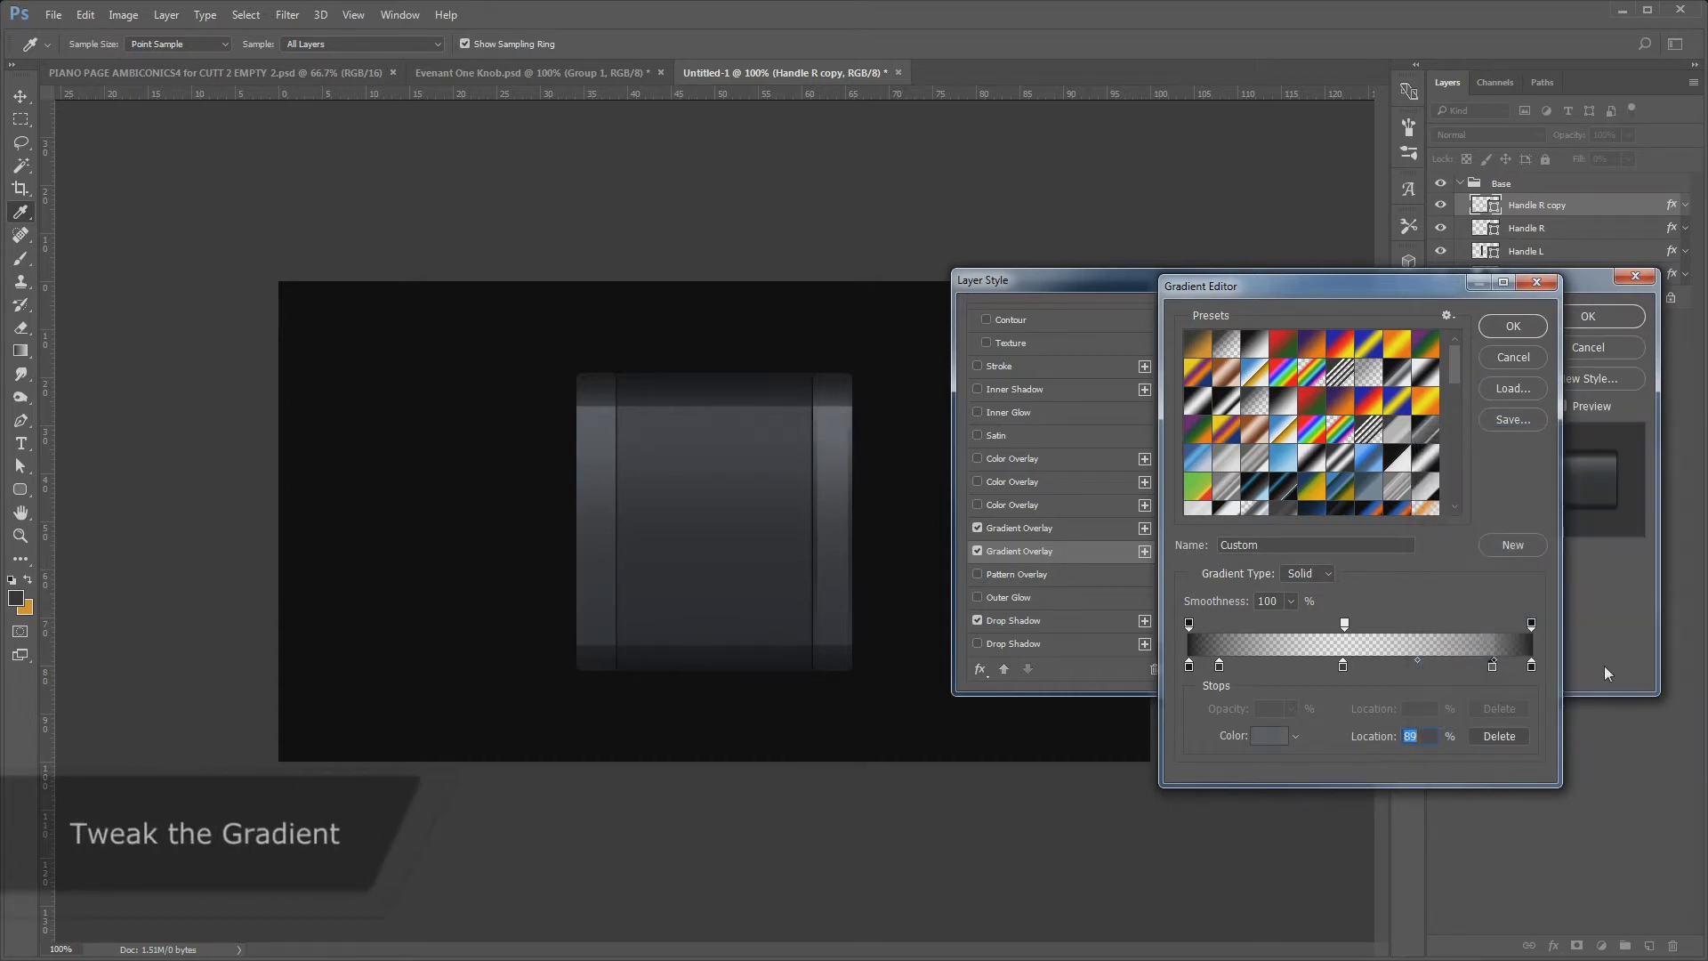
# Add a colour stop at 93%, move the left stop to 3%, recolour the 9% stop, and apply
pyautogui.click(1517, 667)
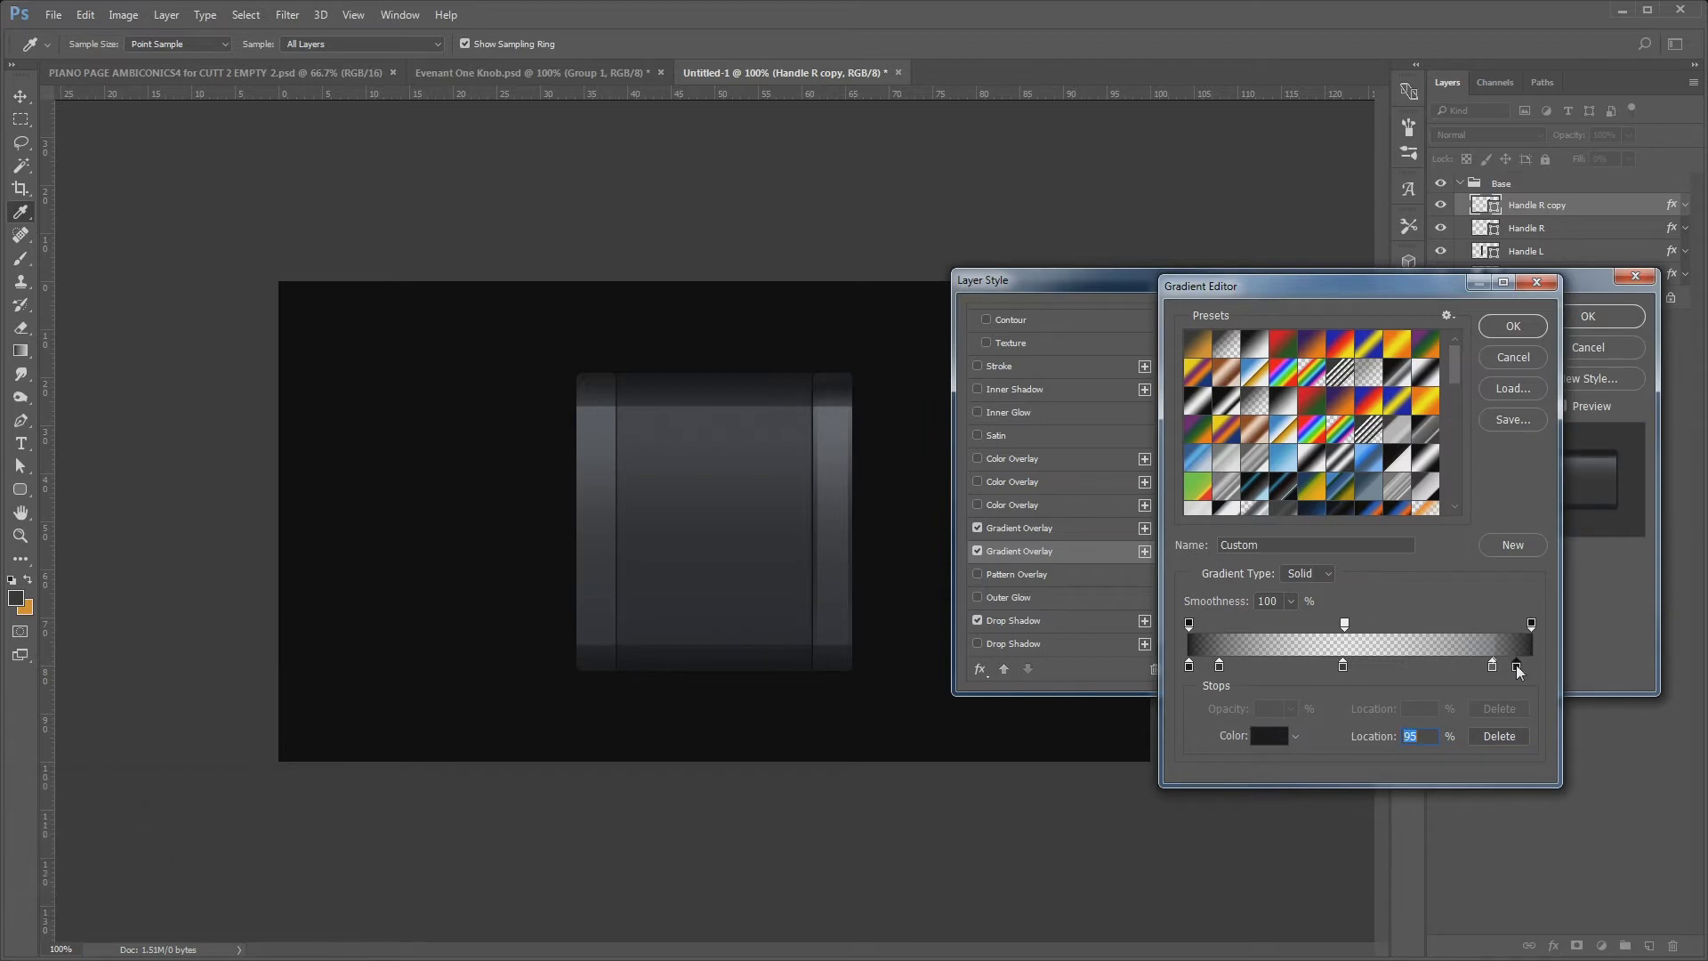
pyautogui.moveTo(1516, 668); pyautogui.dragTo(1506, 667)
pyautogui.moveTo(1508, 669); pyautogui.dragTo(1514, 669)
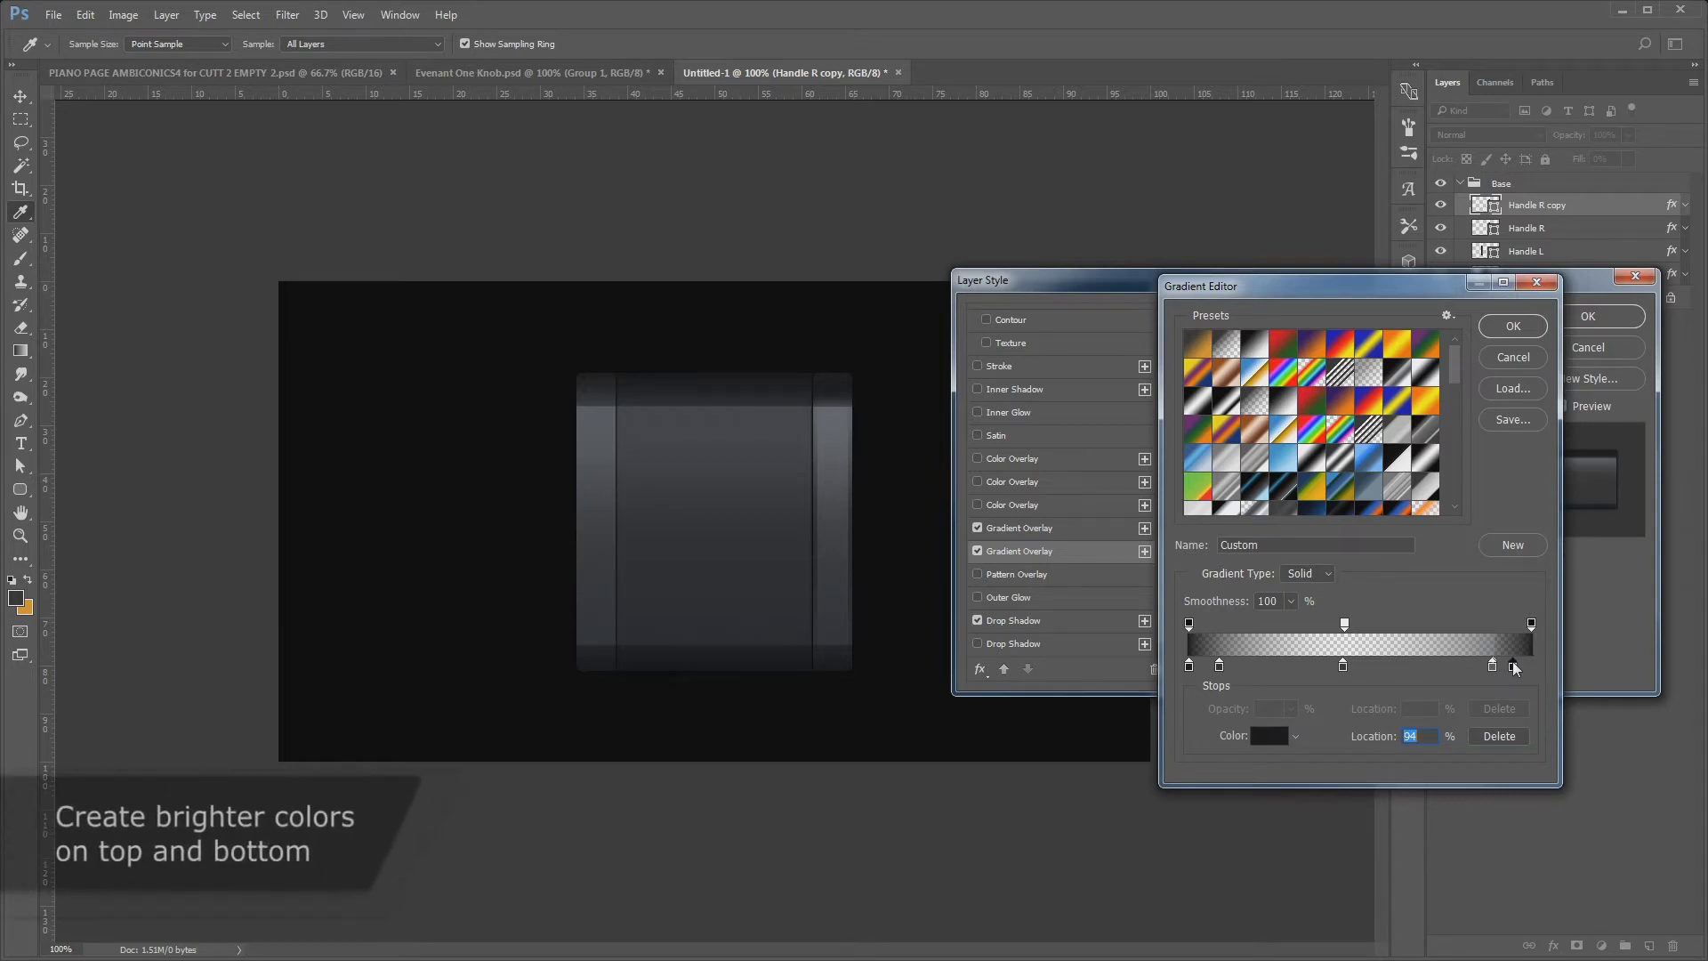
pyautogui.click(1218, 666)
pyautogui.moveTo(1190, 673); pyautogui.dragTo(1200, 673)
pyautogui.doubleClick(1220, 667)
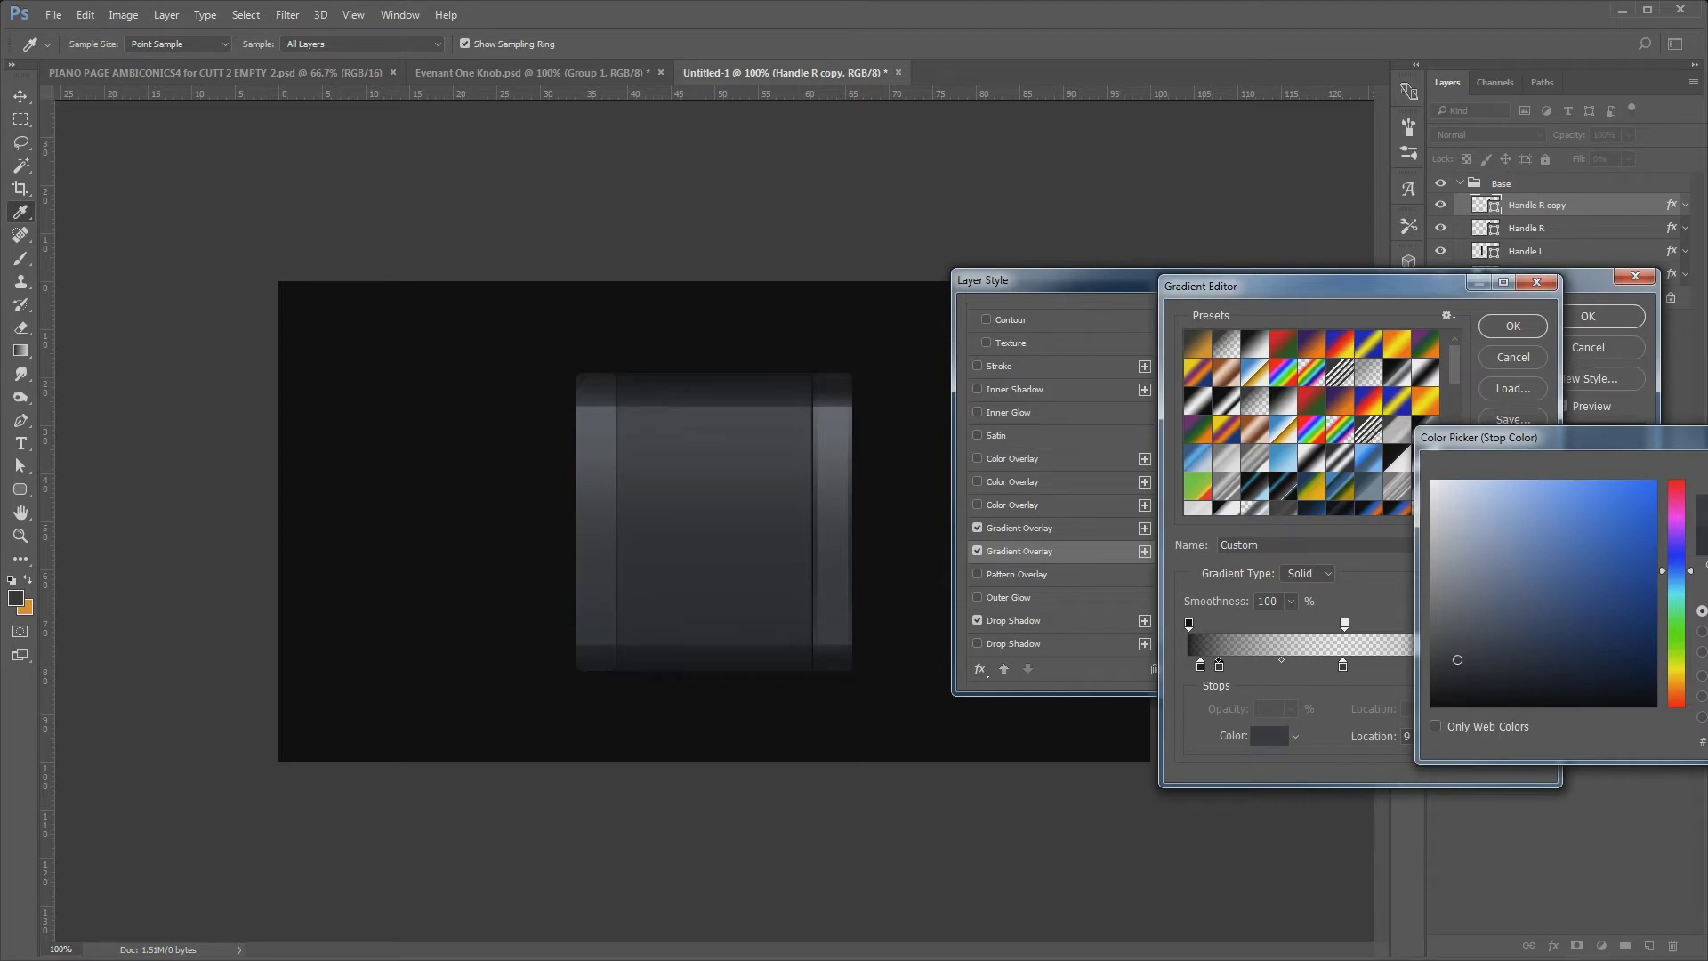
pyautogui.press('Return')
pyautogui.click(1512, 326)
pyautogui.click(1578, 316)
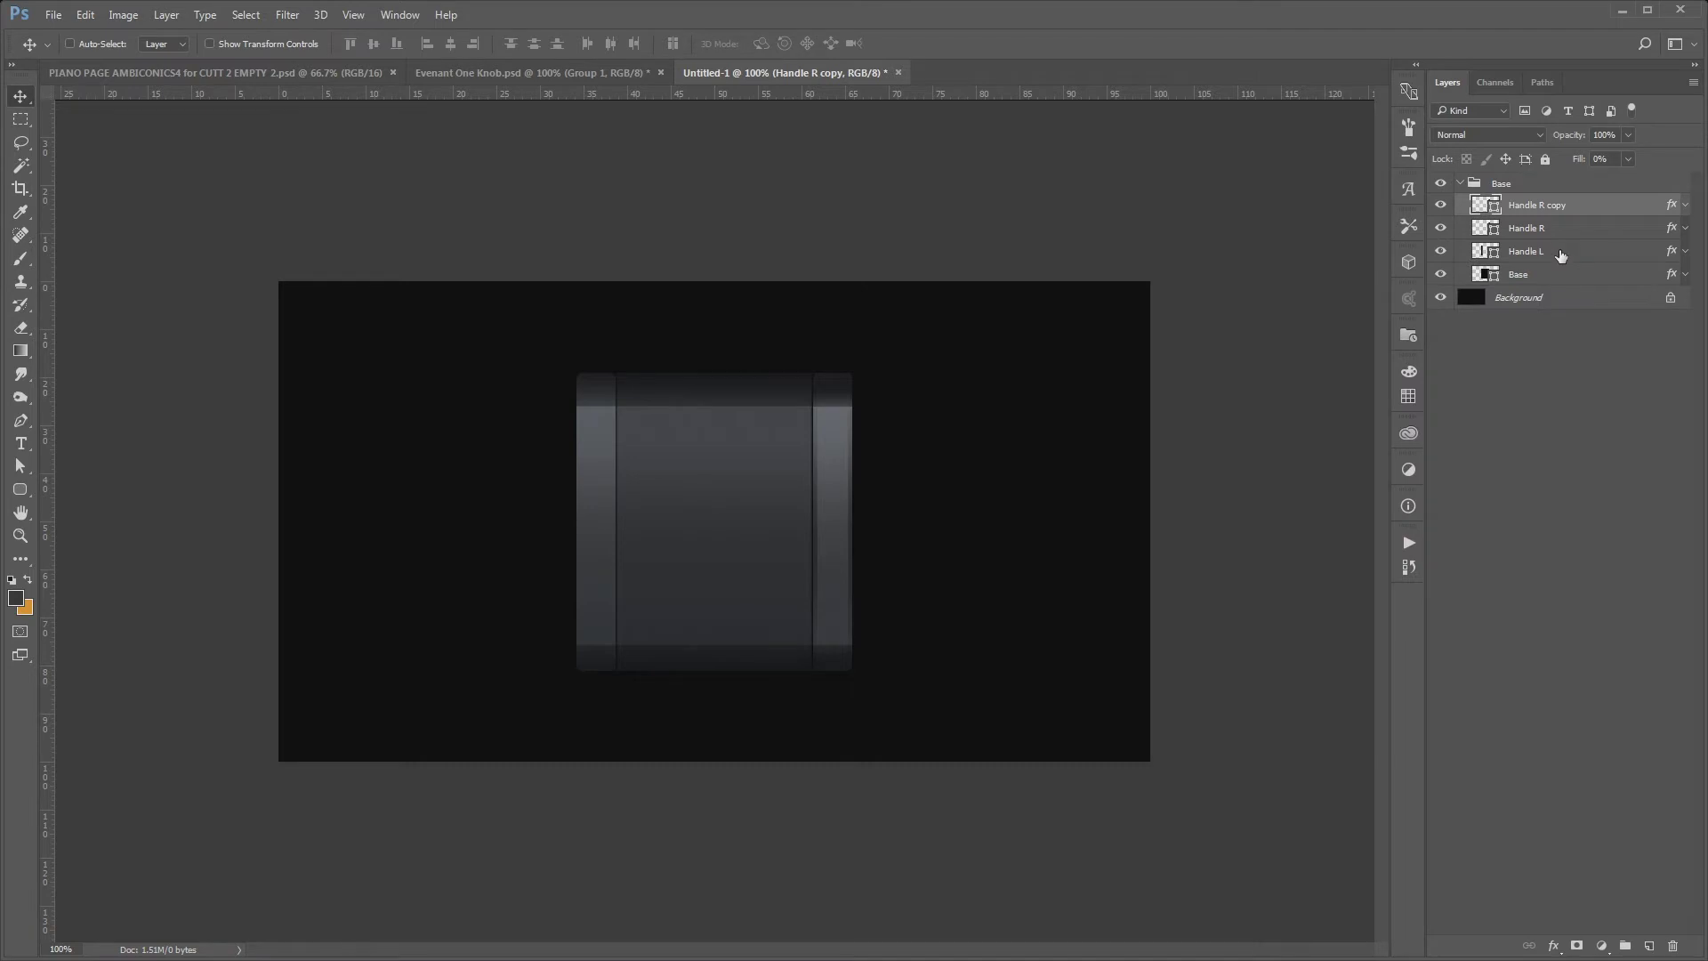
# Rename the copy to Handle R HL, then duplicate Handle L as Handle L HL
pyautogui.doubleClick(1553, 211)
pyautogui.write('H')
pyautogui.press('Return')
pyautogui.click(1561, 254)
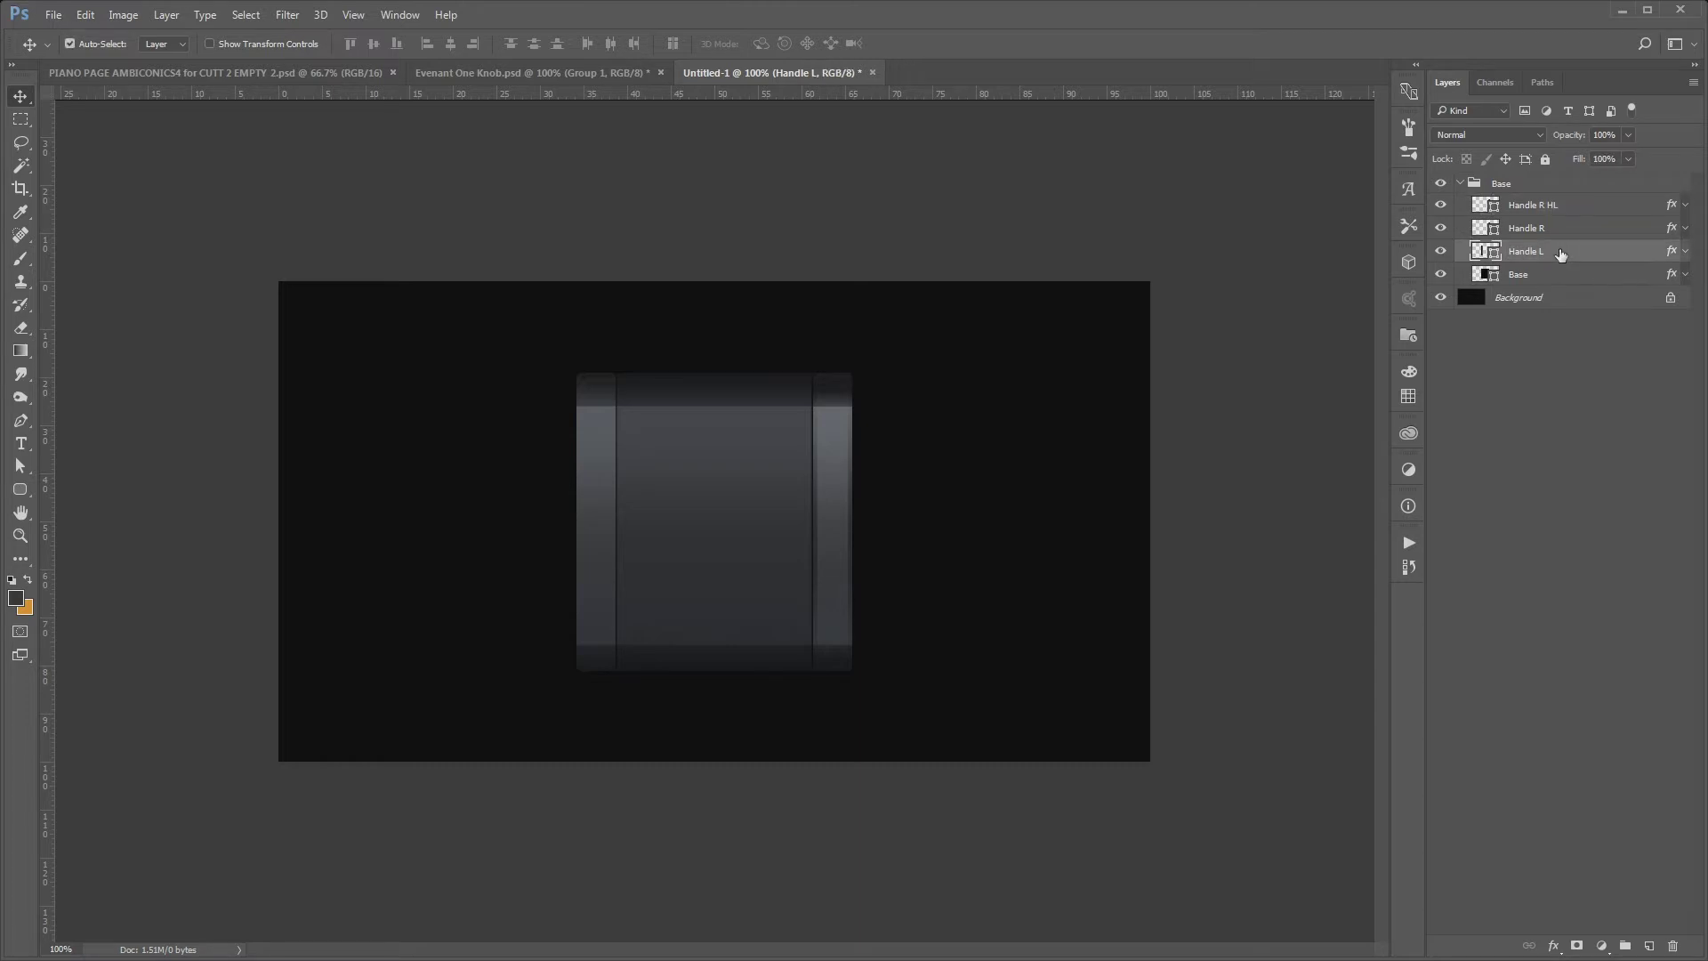
pyautogui.hotkey('ctrl', 'j')
pyautogui.doubleClick(1559, 255)
pyautogui.hotkey('ctrl', 'shift', 'Left')
pyautogui.press('BackSpace')
pyautogui.write('L')
pyautogui.press('Return')
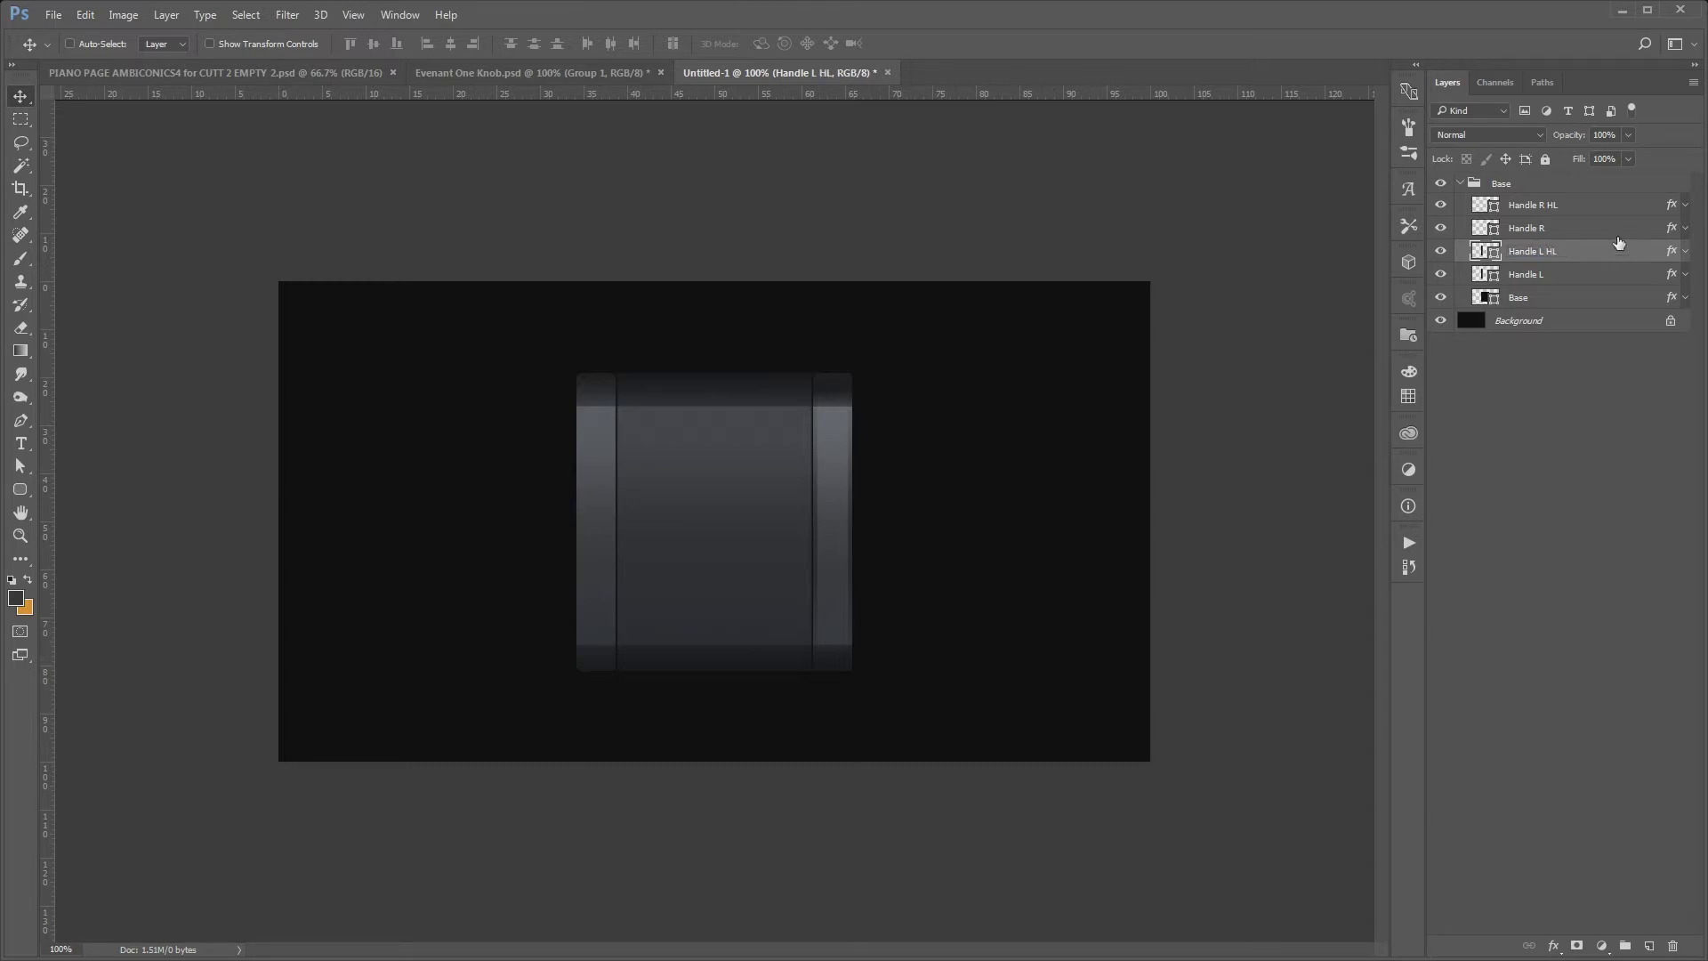
# Copy Handle R HL's layer style and paste it onto Handle L HL
pyautogui.click(1587, 215)
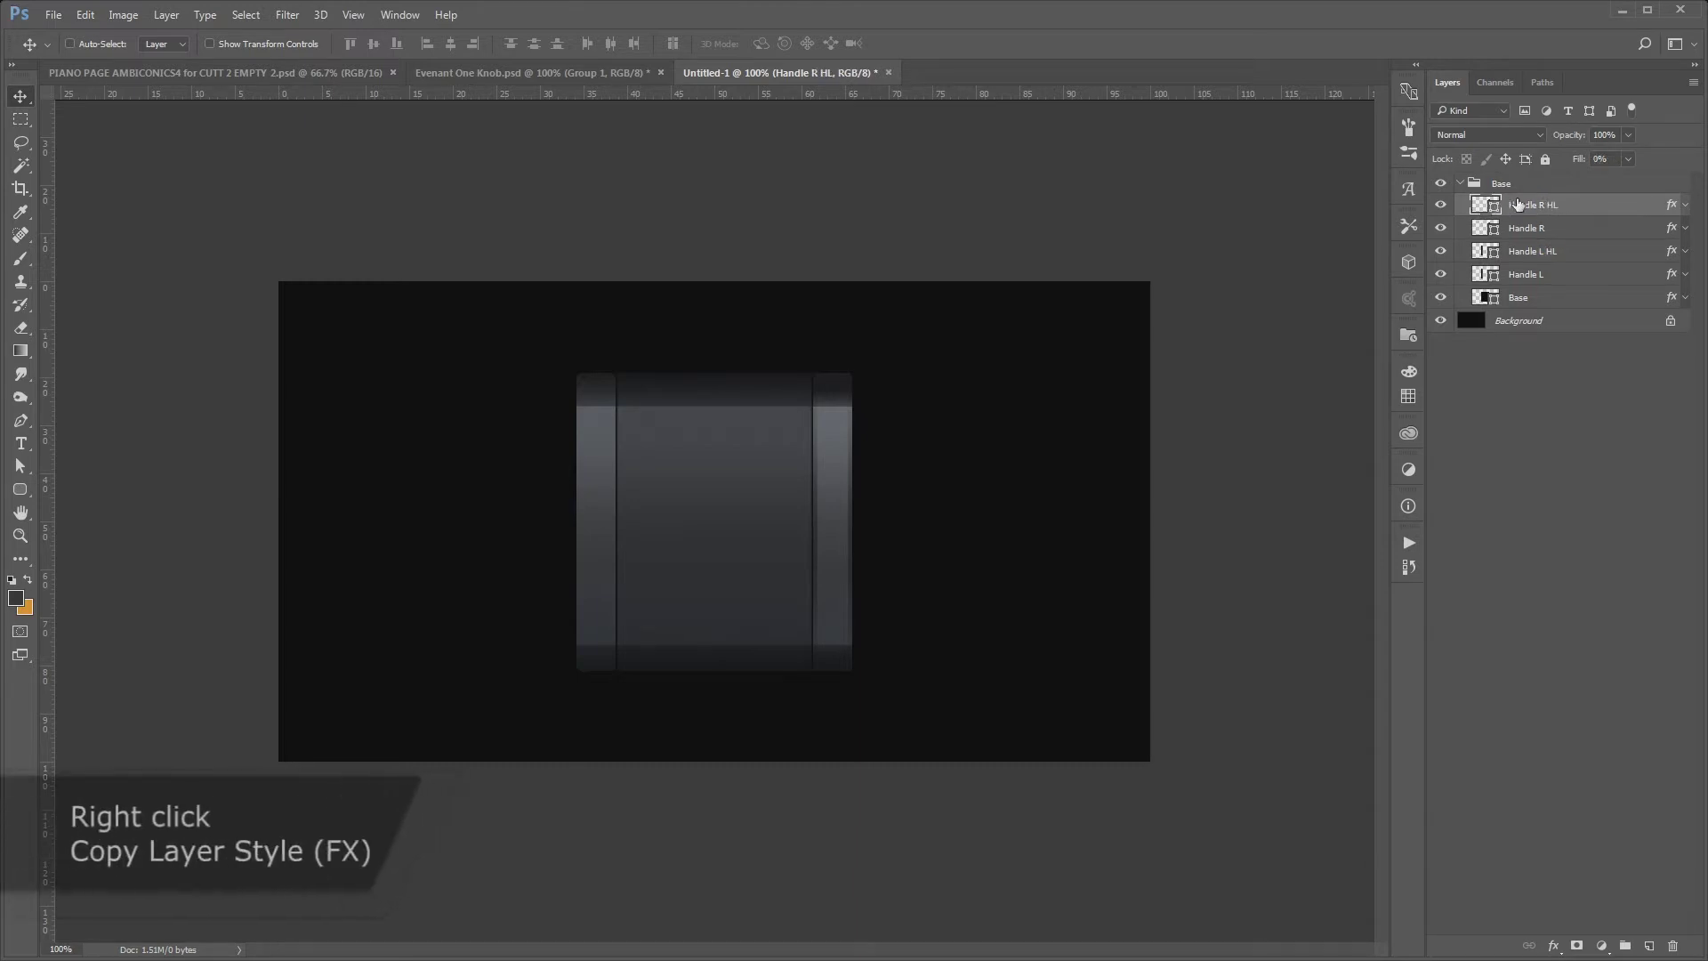
pyautogui.rightClick(1516, 200)
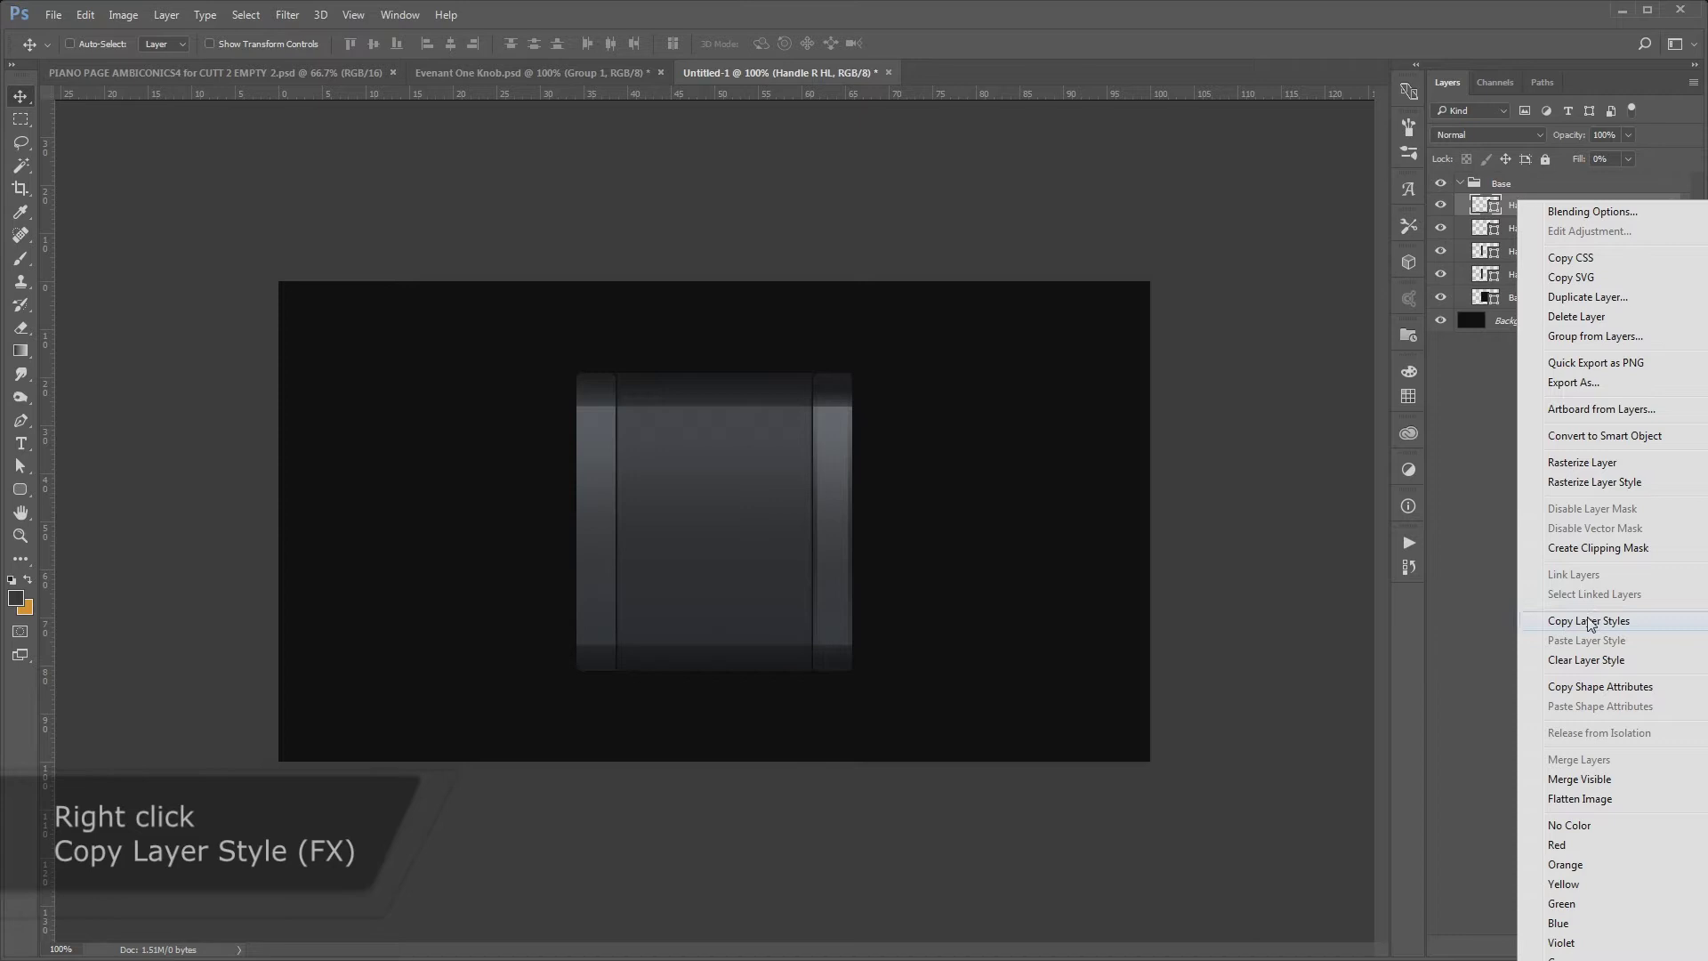
pyautogui.click(1552, 621)
pyautogui.click(1528, 253)
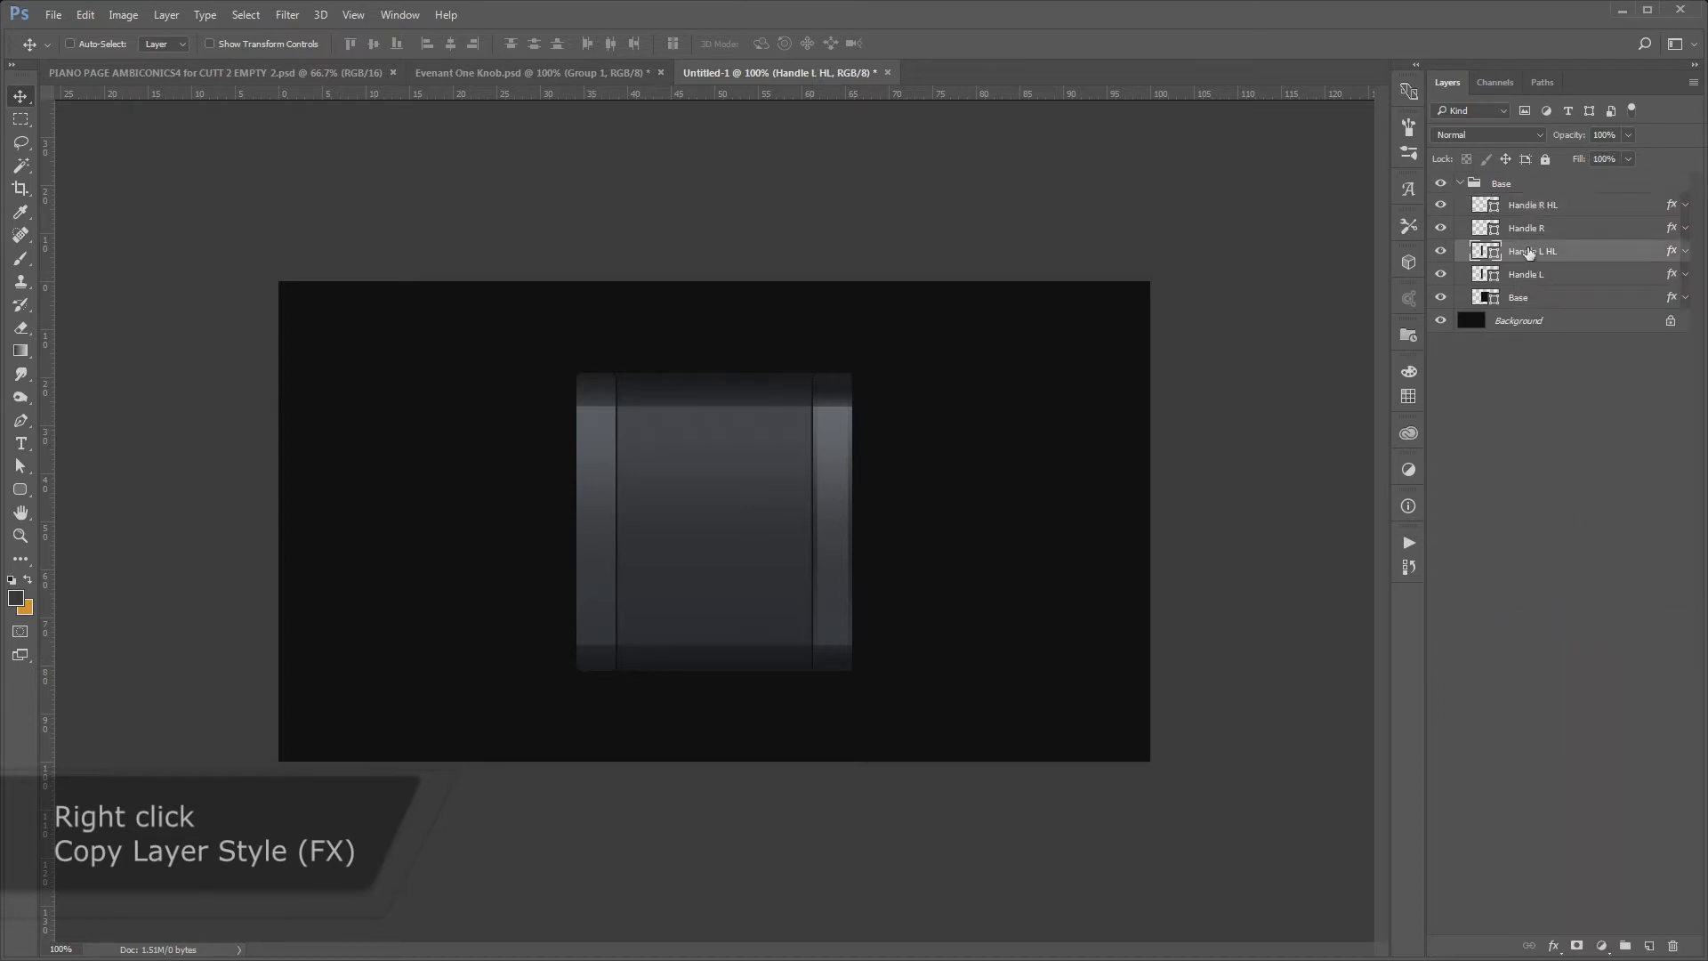
pyautogui.rightClick(1518, 257)
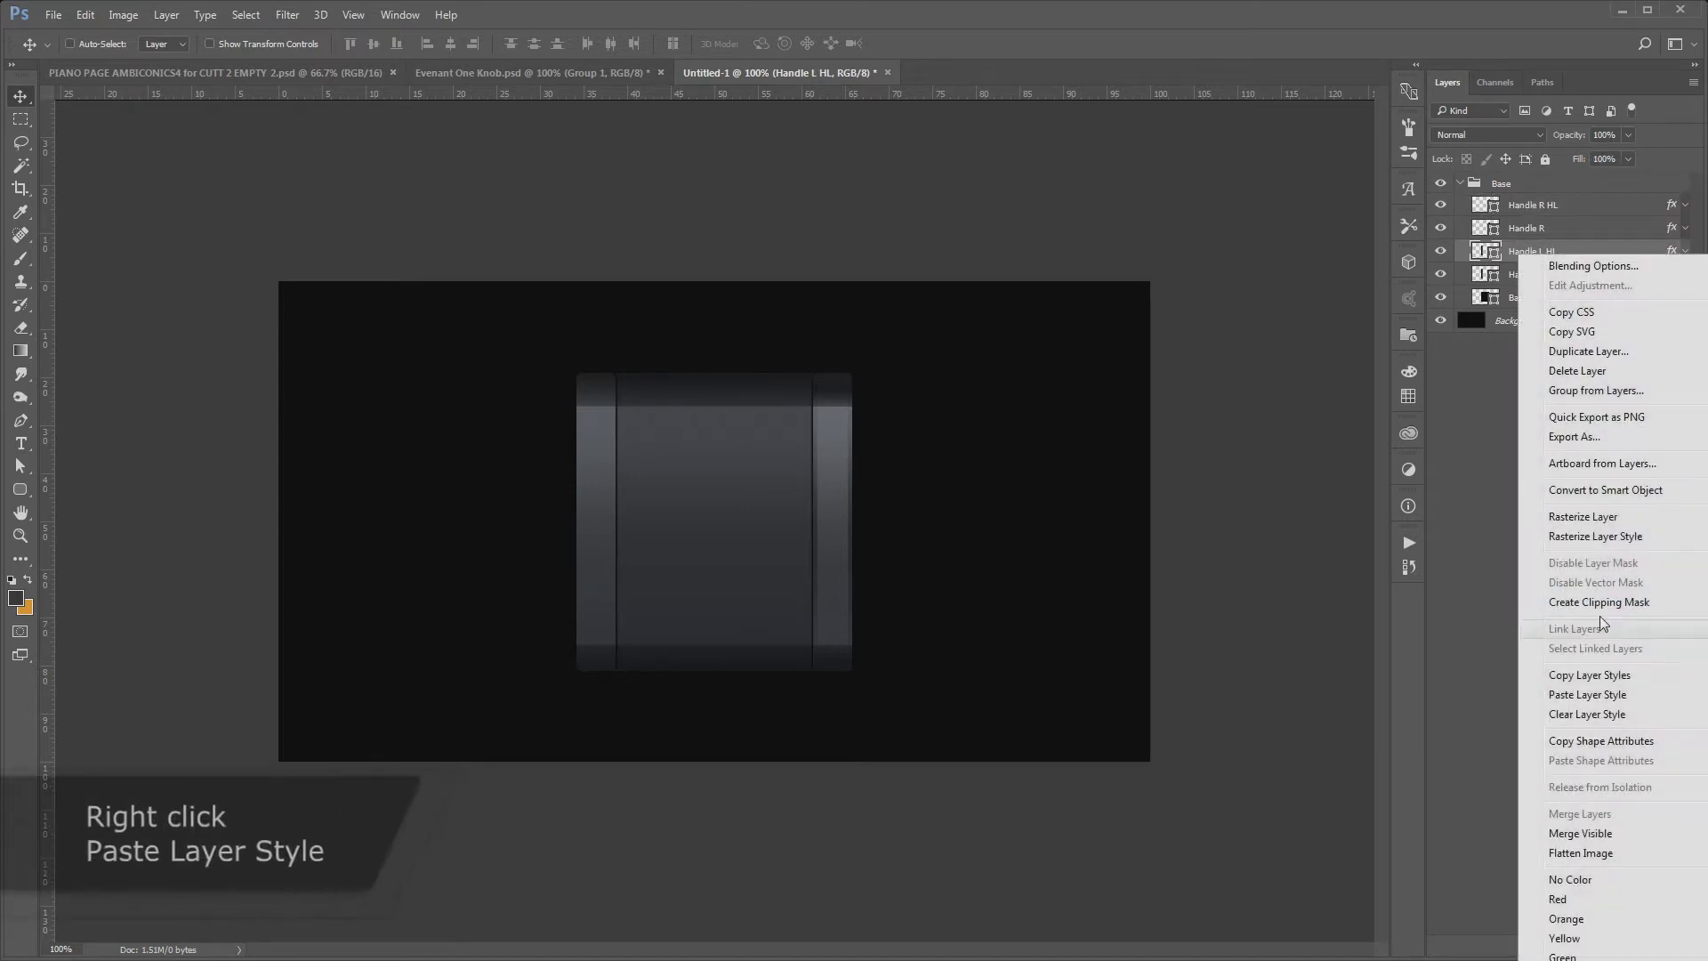
pyautogui.click(1599, 695)
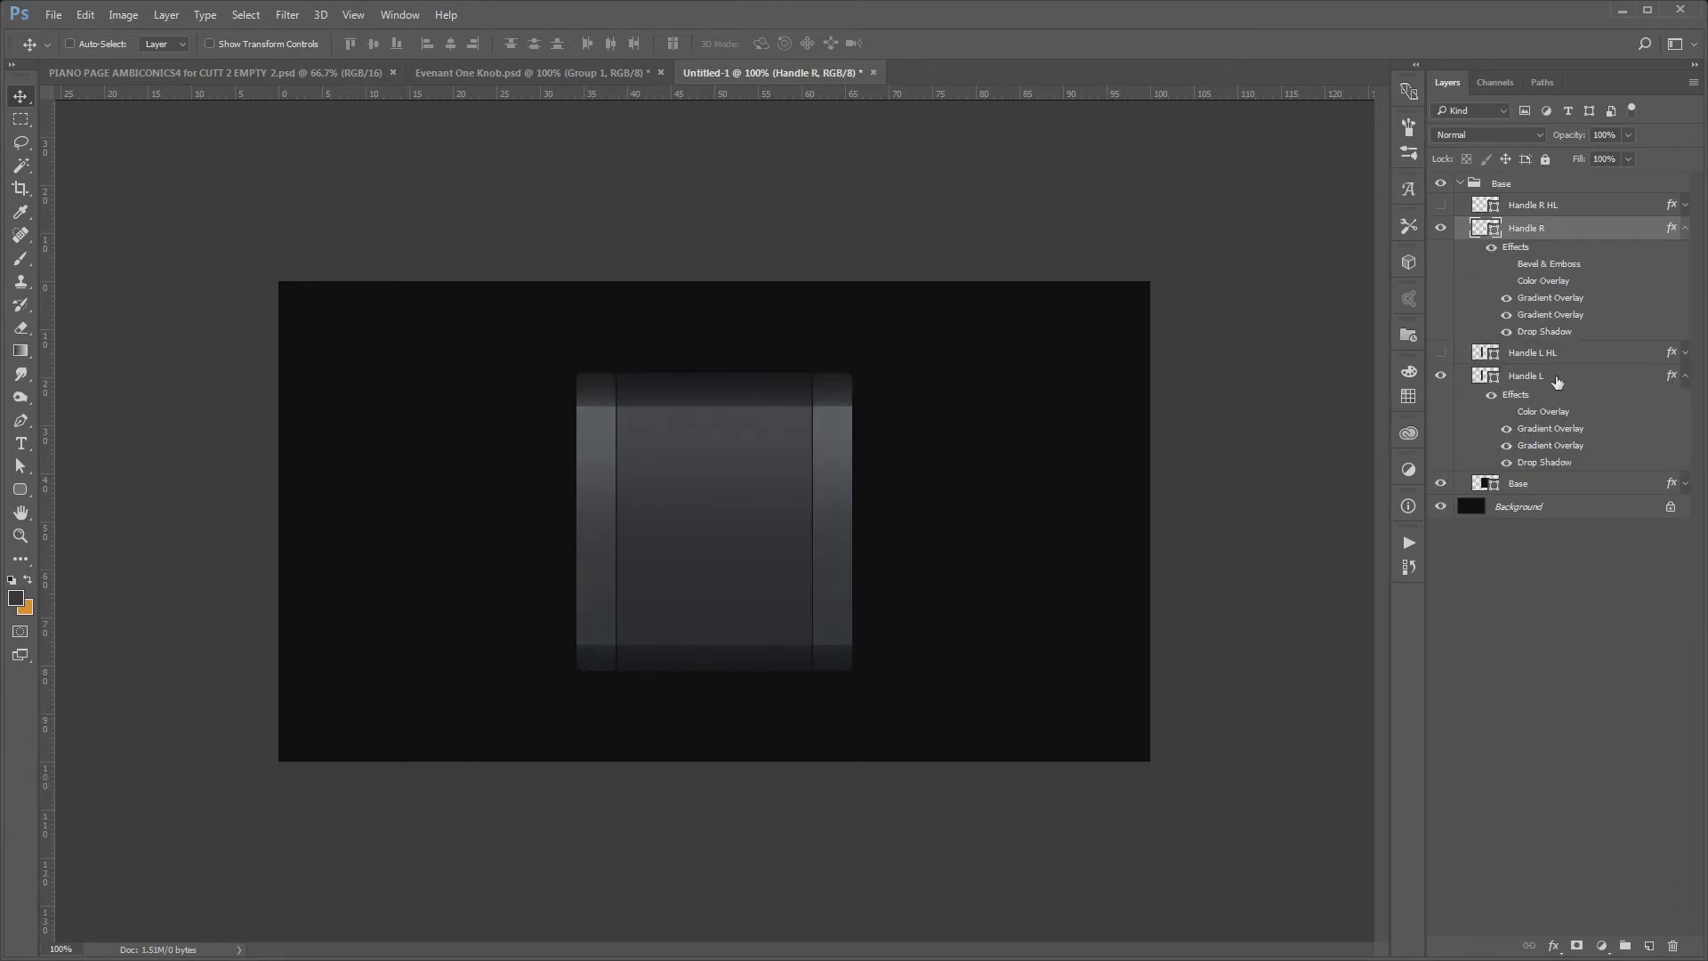
# Re-enable Handle R's bevel and paste Handle R's layer styles onto Handle L
pyautogui.click(1505, 264)
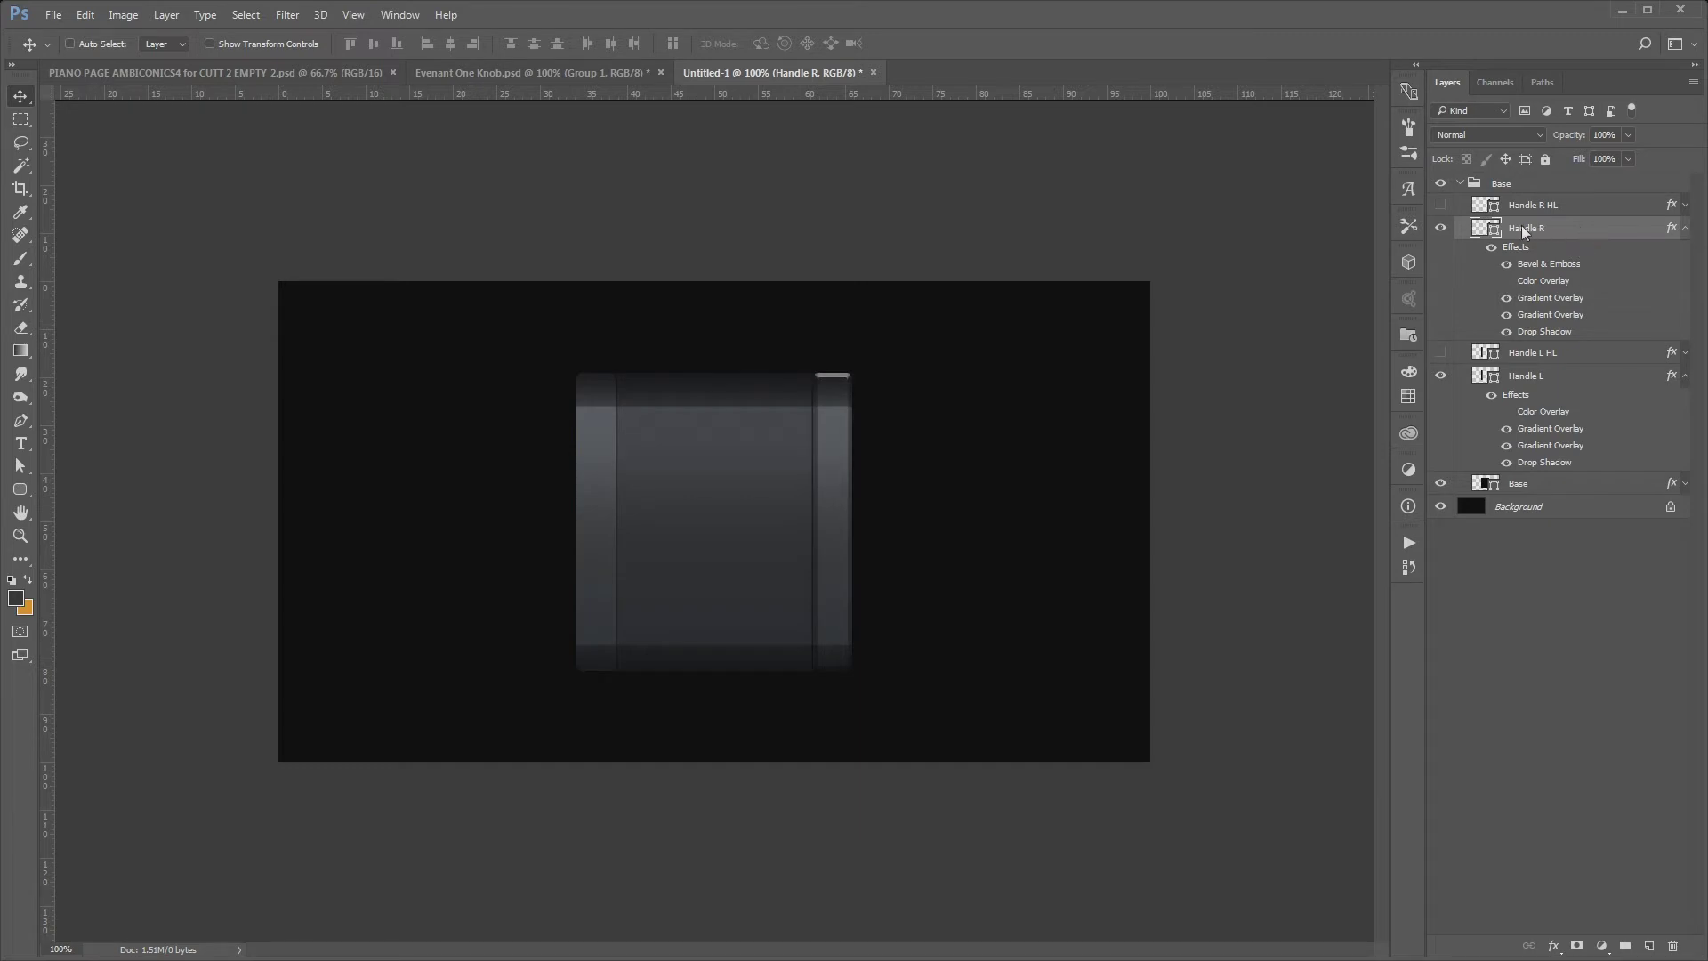
pyautogui.rightClick(1522, 230)
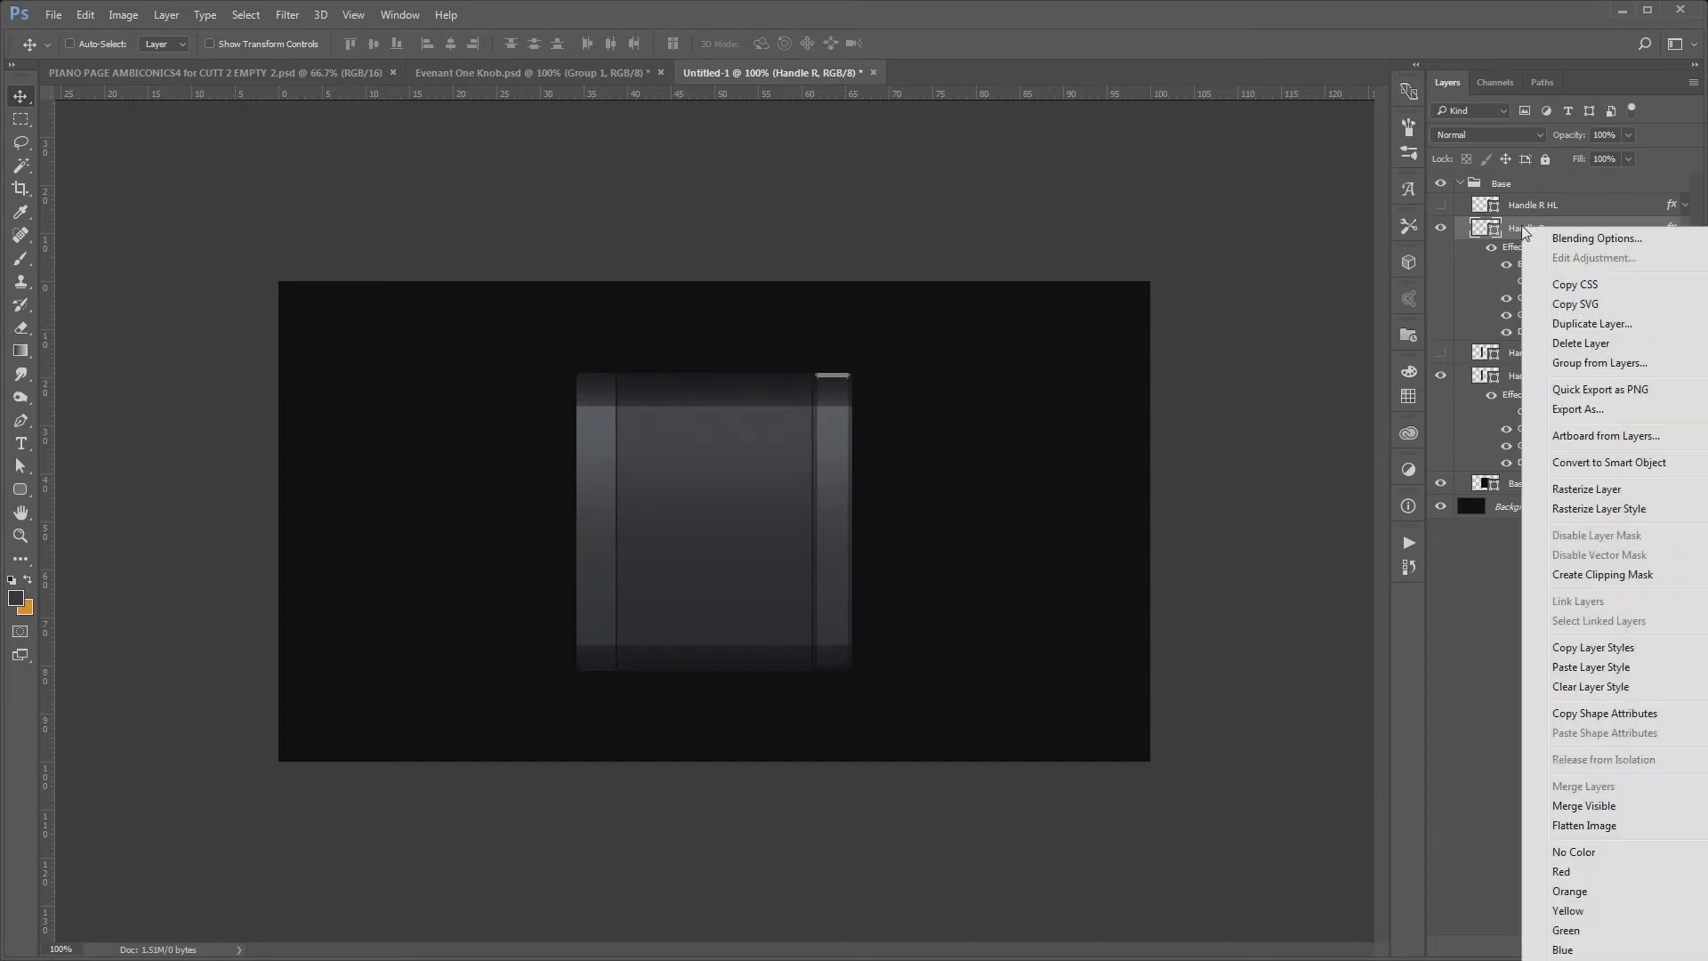
pyautogui.click(1592, 647)
pyautogui.click(1523, 375)
pyautogui.rightClick(1515, 376)
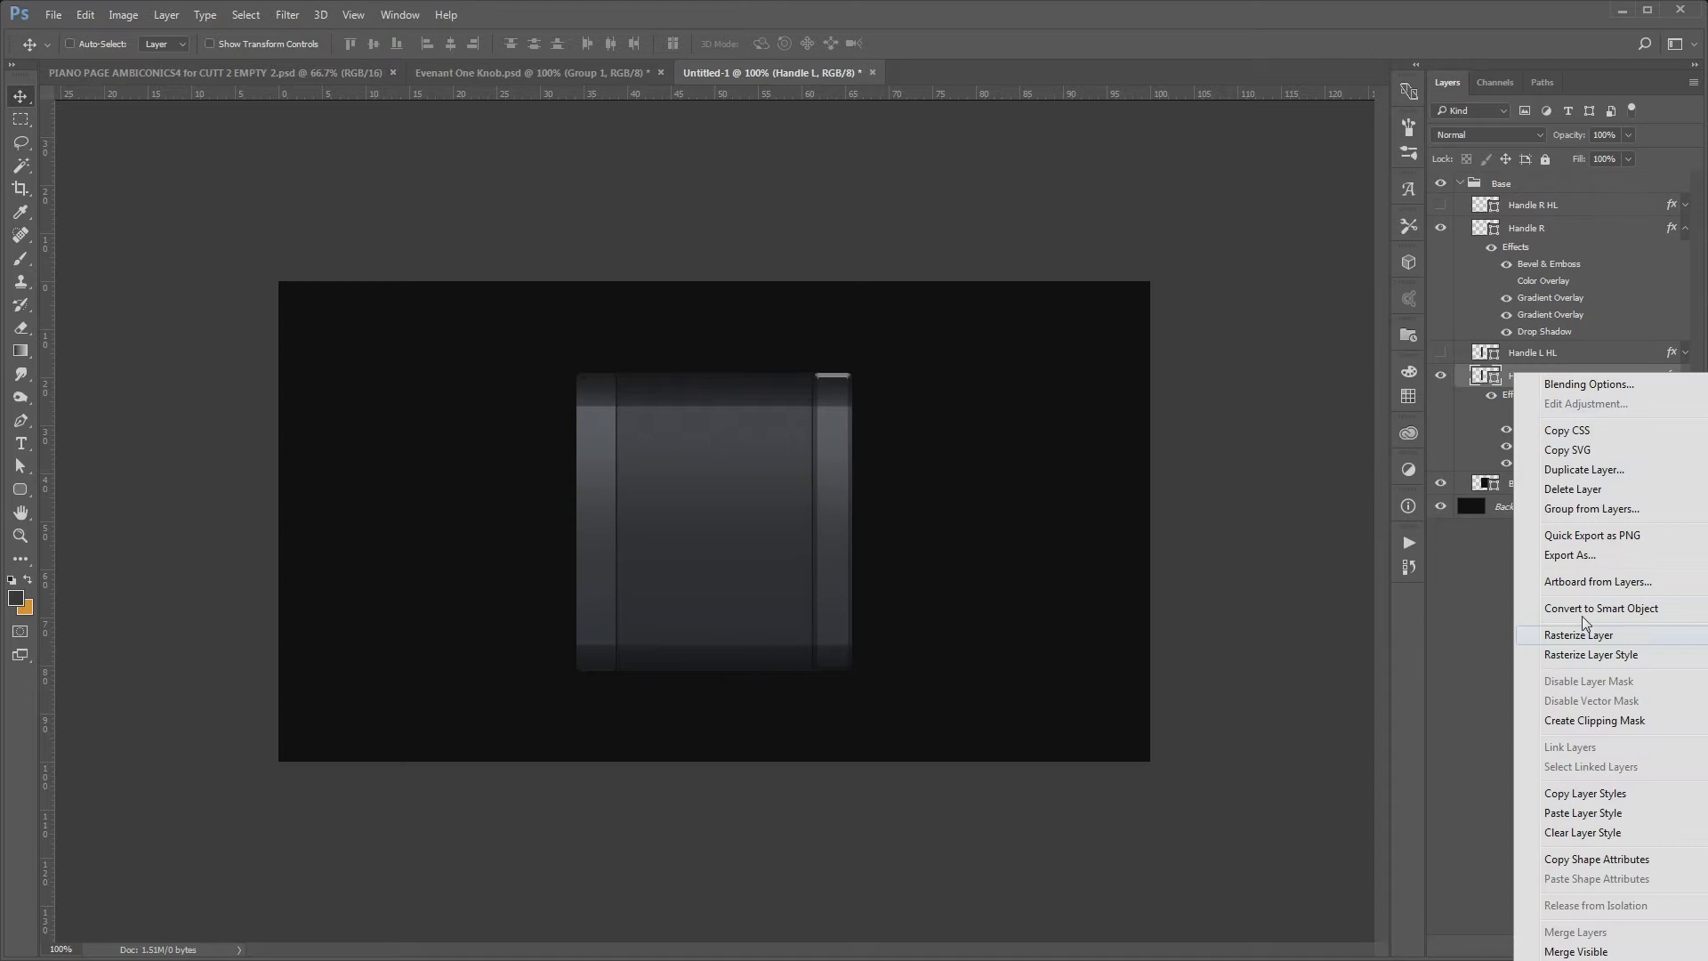
pyautogui.click(1574, 710)
# Hide Handle L's bevel, show both HL highlight layers, and collapse the Base group
pyautogui.click(1506, 410)
pyautogui.click(1506, 263)
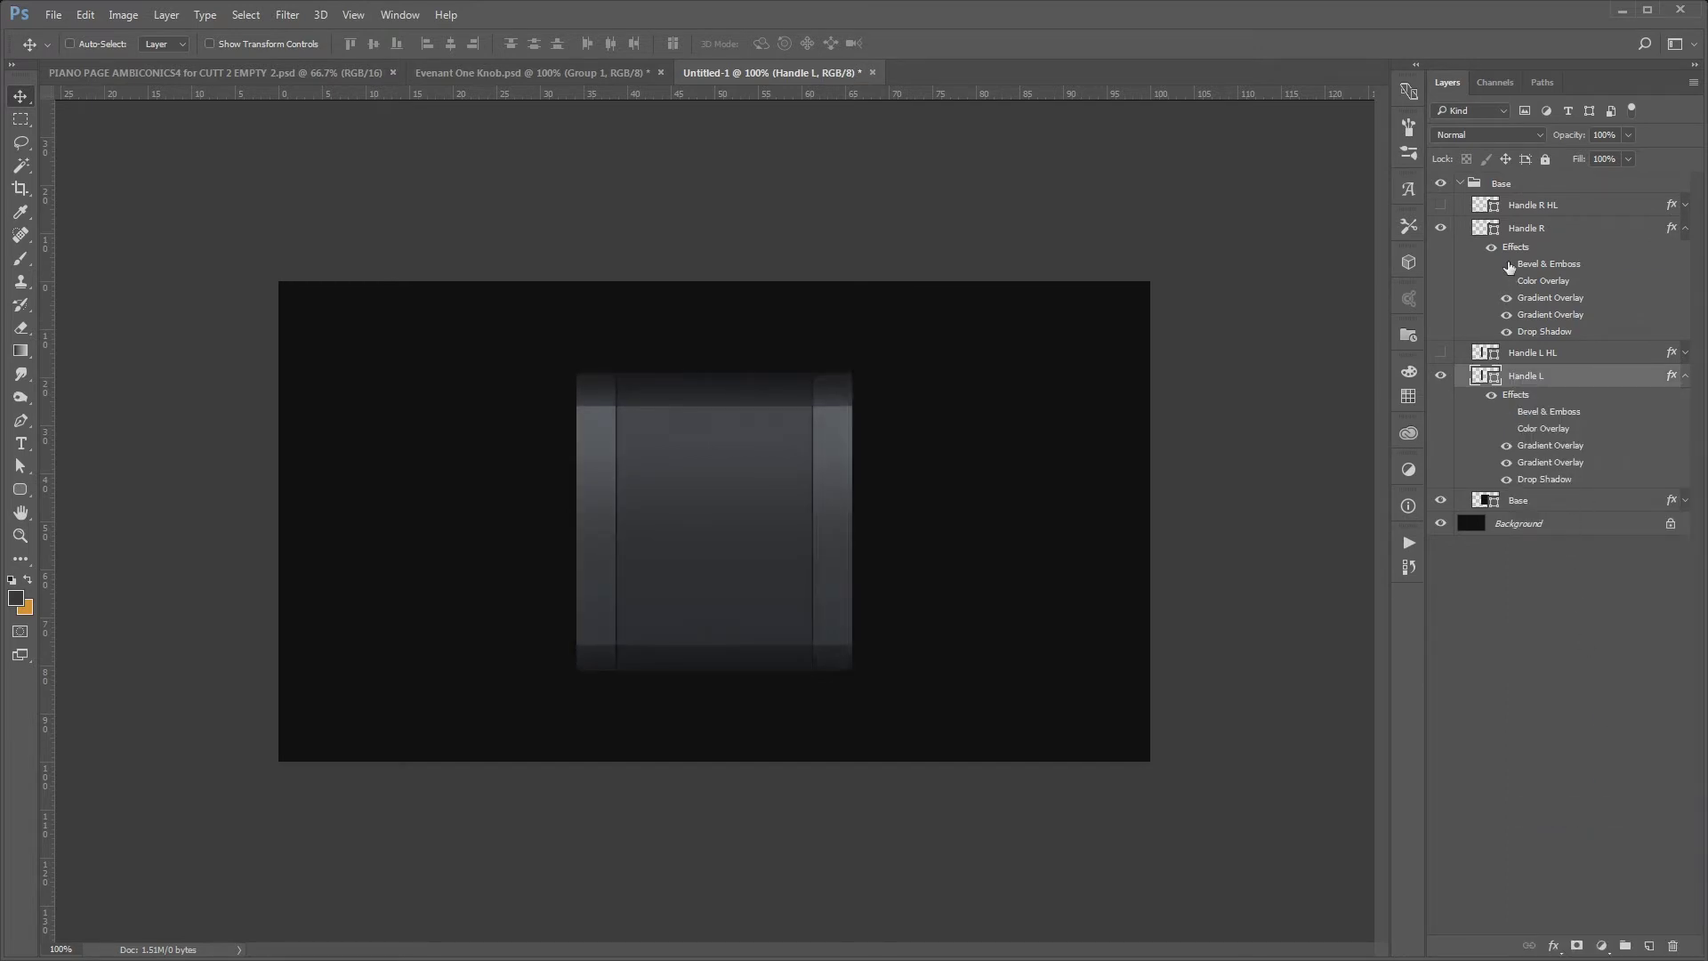
pyautogui.click(1507, 264)
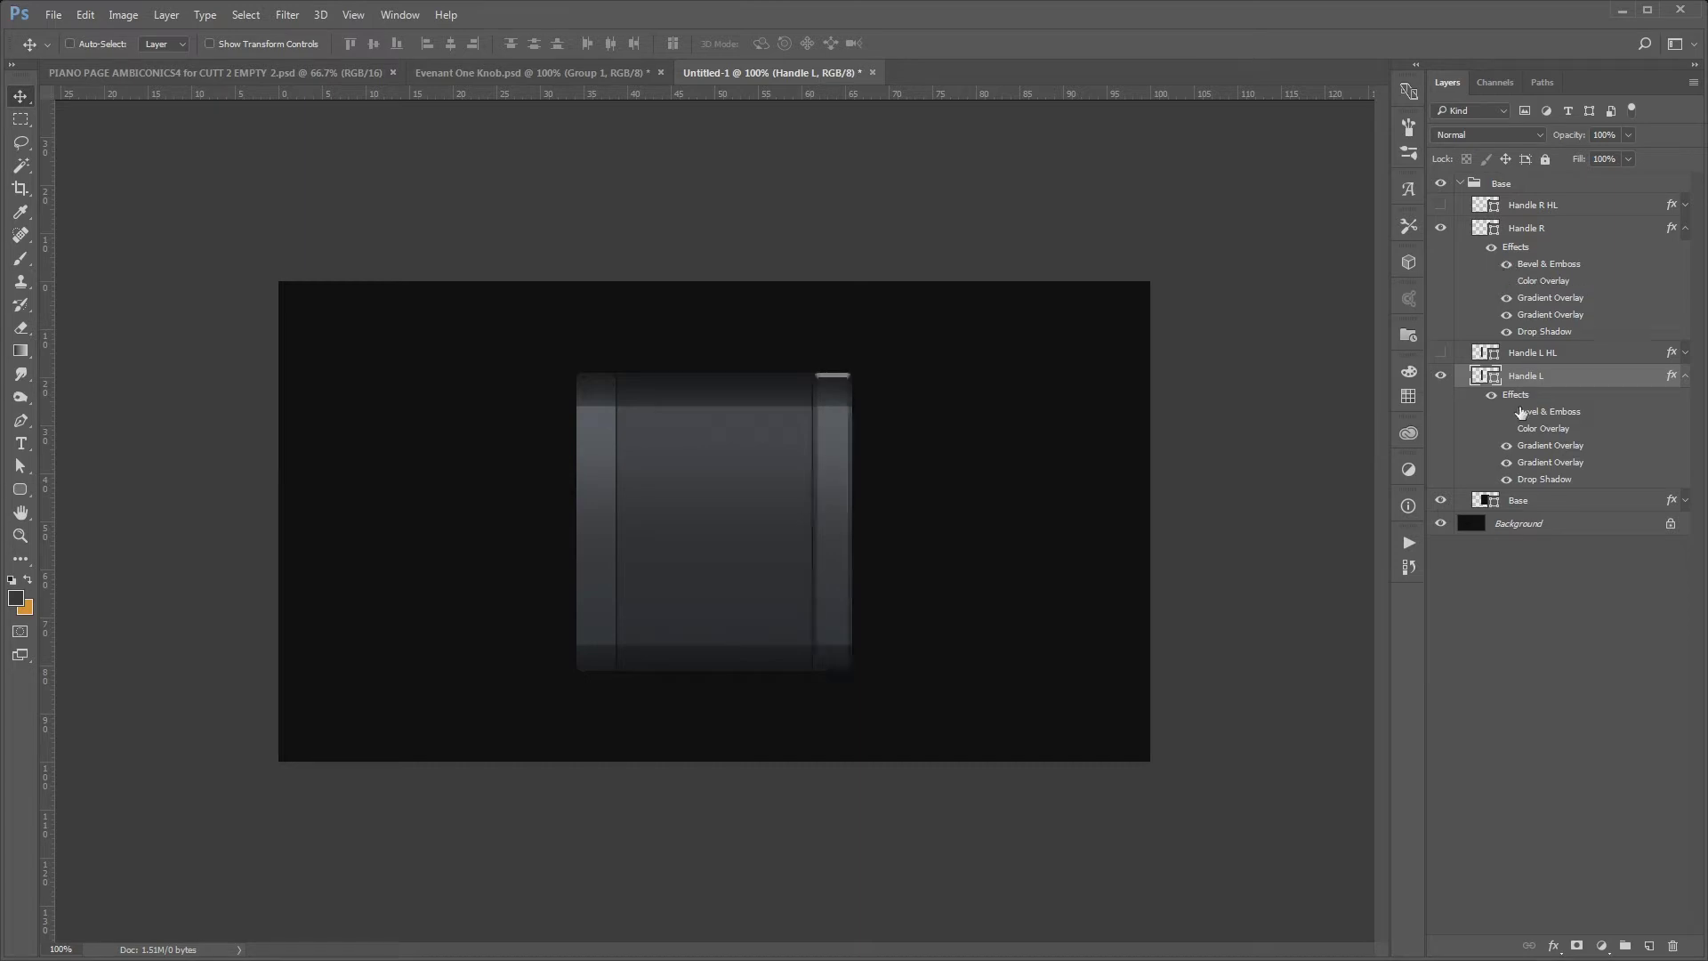
pyautogui.click(1439, 352)
pyautogui.click(1440, 205)
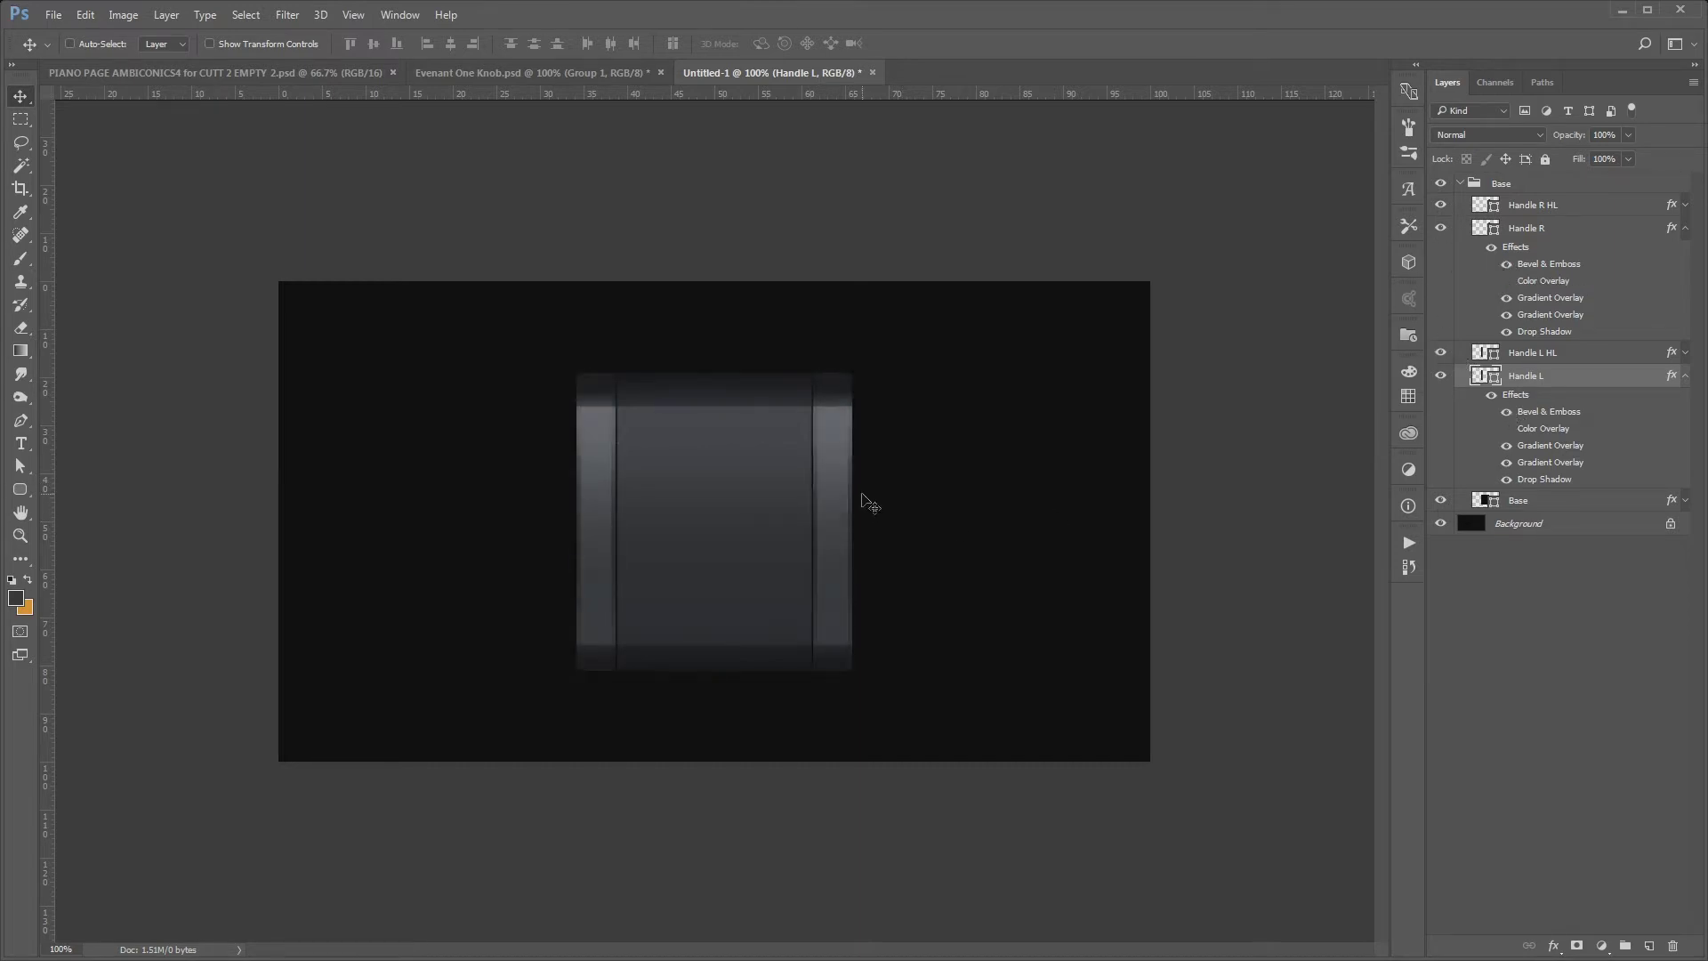
pyautogui.keyDown('alt'); pyautogui.click(1685, 228); pyautogui.keyUp('alt')
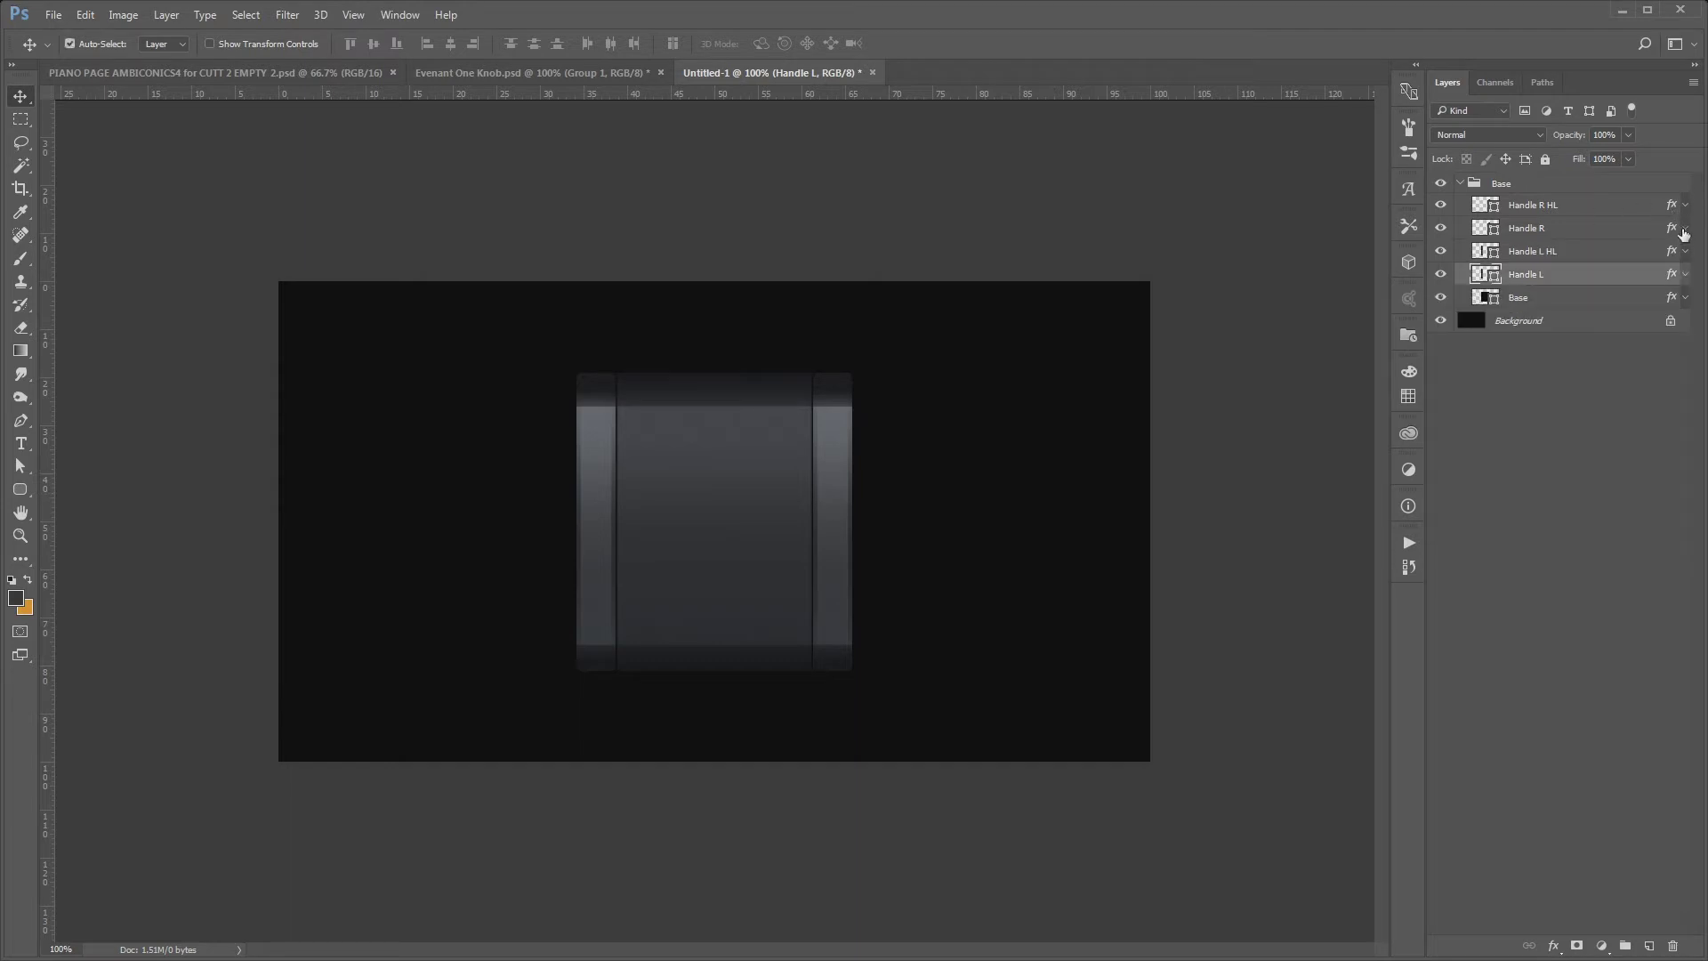
pyautogui.click(1570, 187)
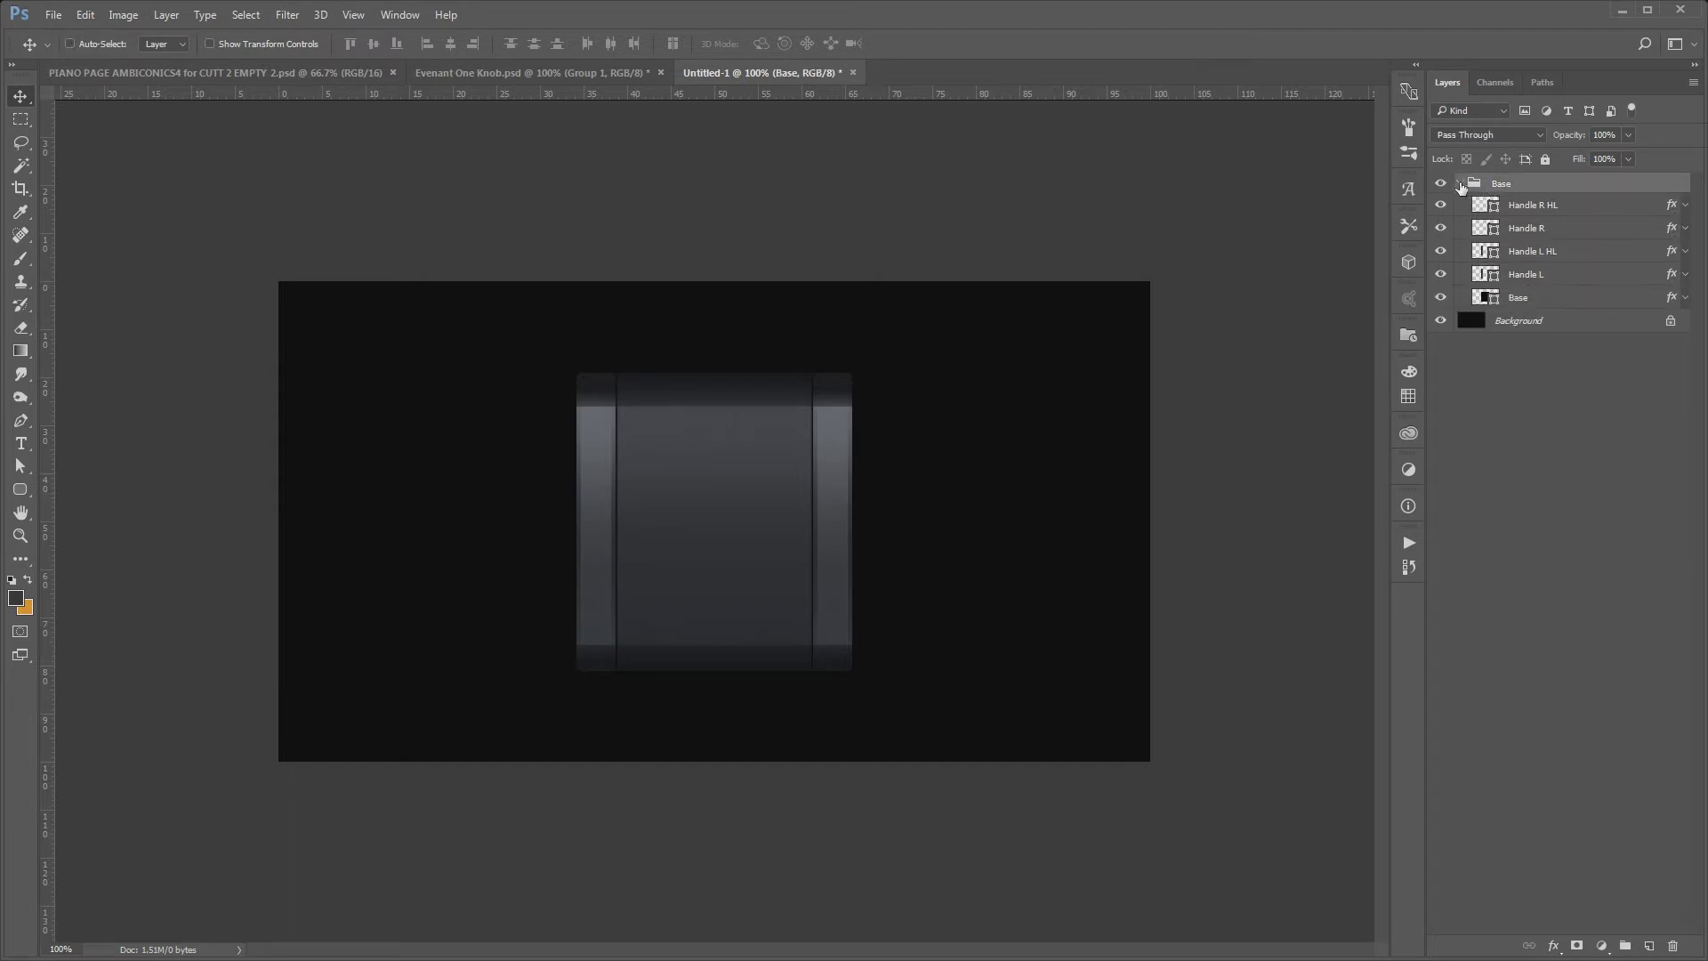
pyautogui.click(1460, 183)
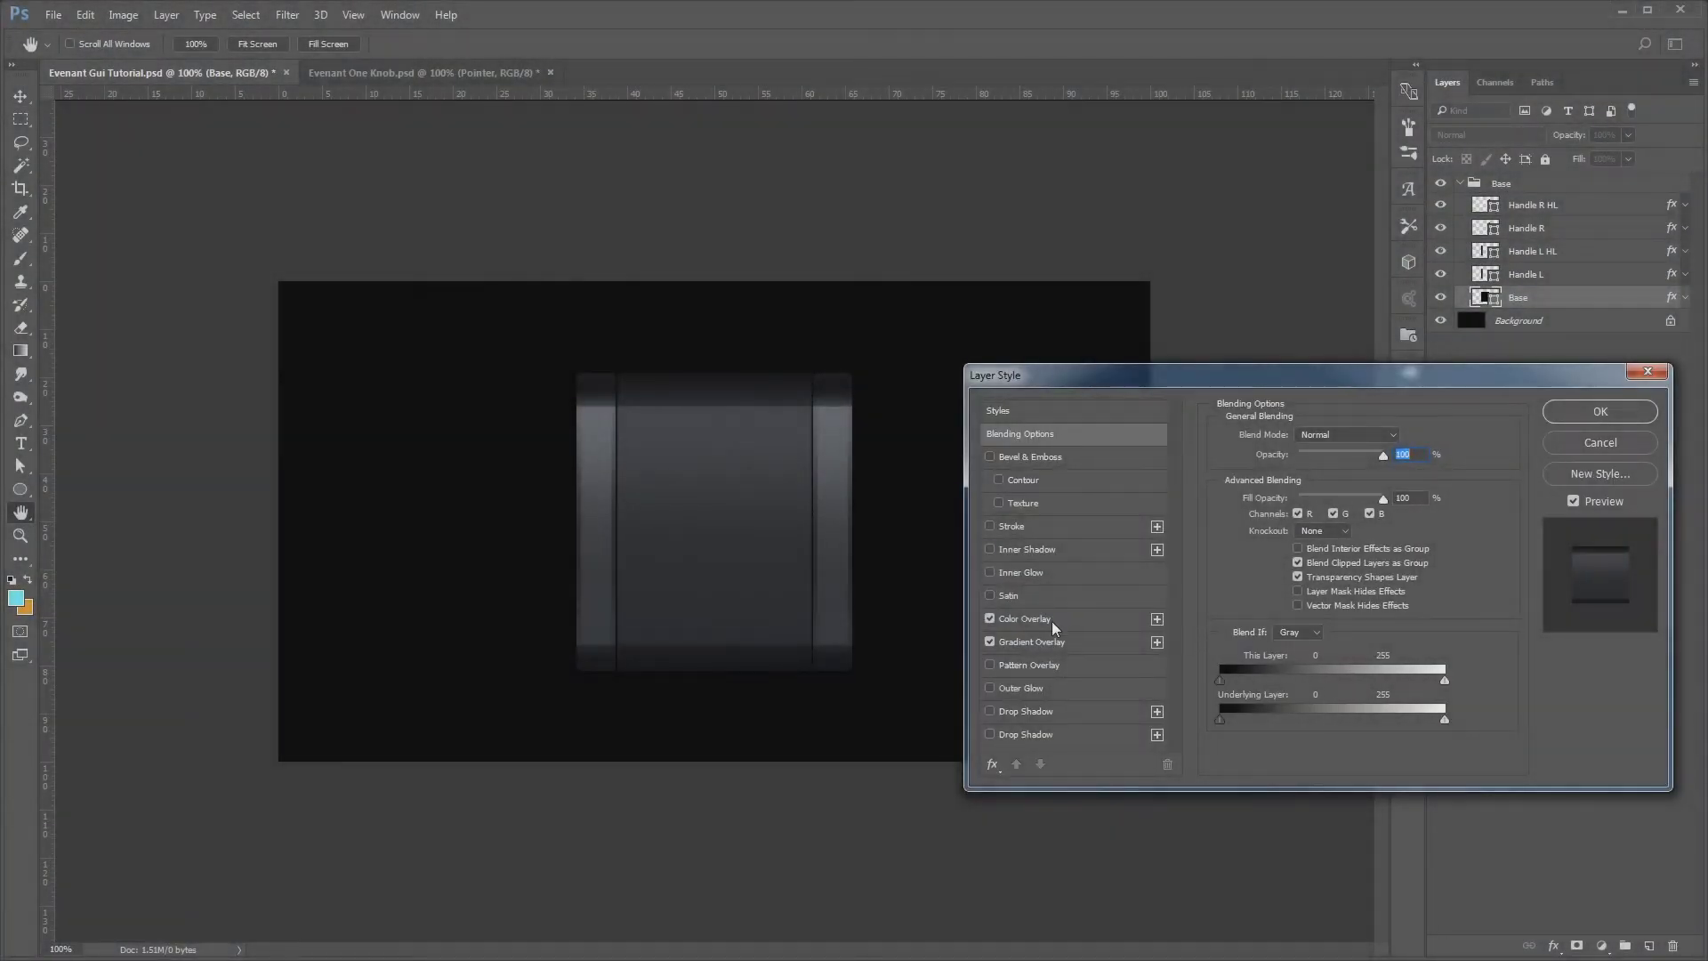
# Add a second Color Overlay to Base in Color blend mode with blue 32527e
pyautogui.click(1052, 621)
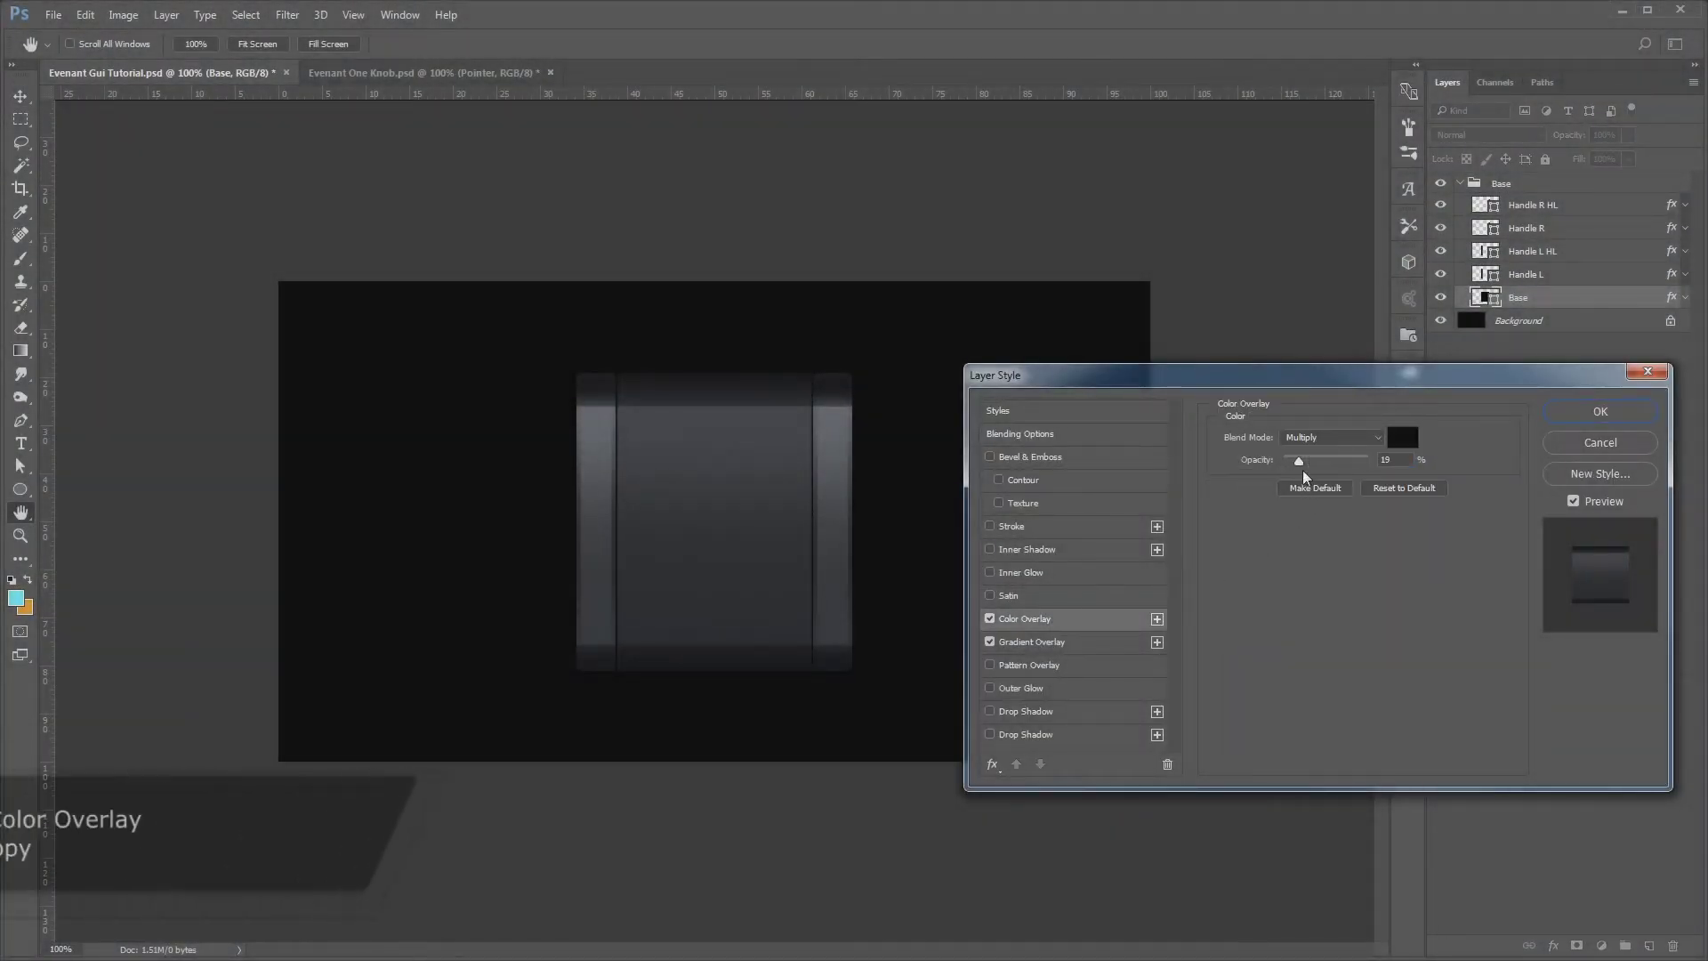
pyautogui.click(1156, 619)
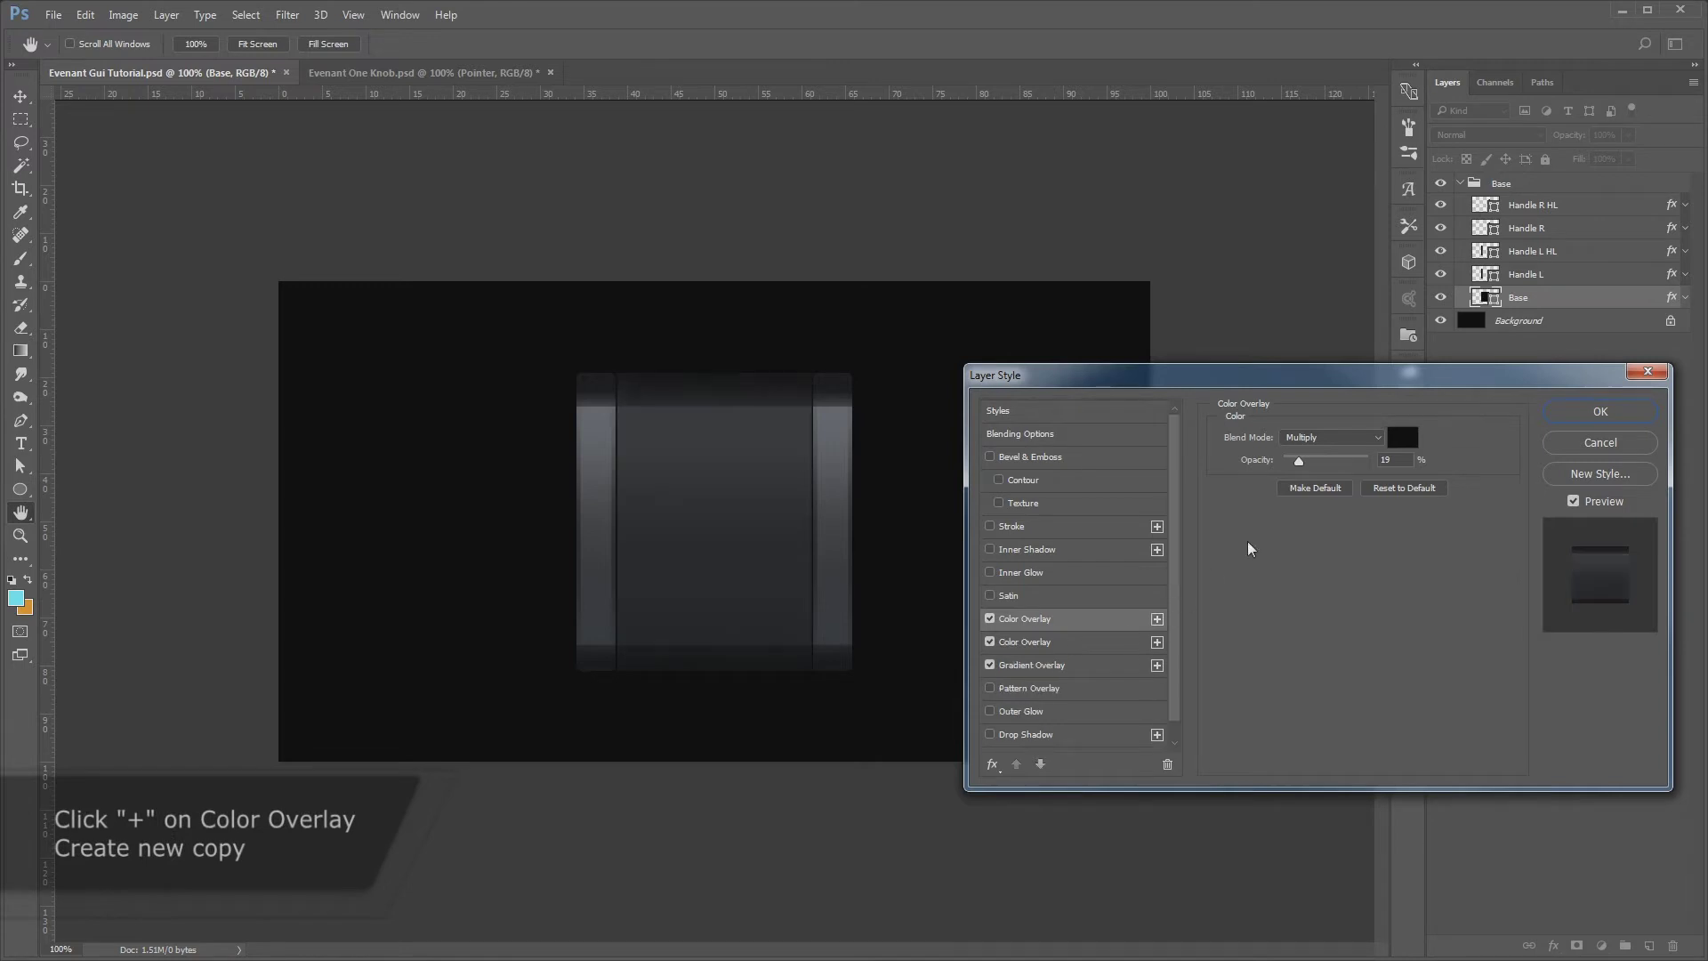
pyautogui.click(1310, 447)
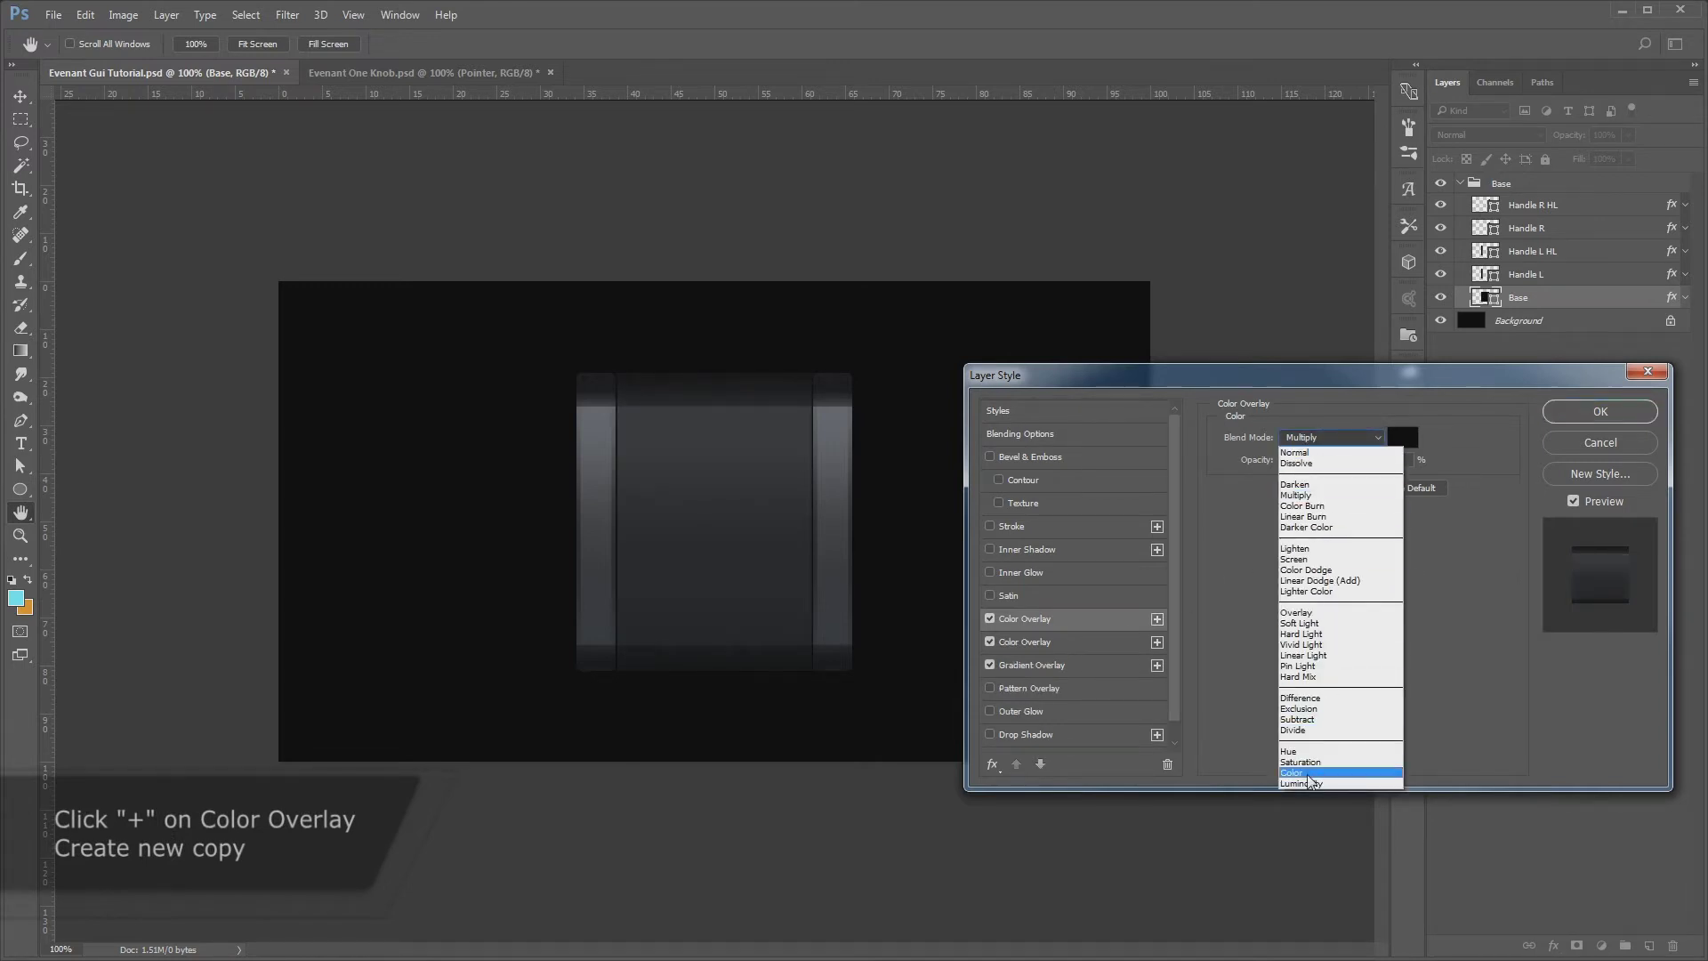
pyautogui.click(1313, 773)
pyautogui.click(1402, 437)
pyautogui.click(1563, 592)
pyautogui.moveTo(1570, 436); pyautogui.dragTo(1267, 423)
pyautogui.click(1373, 553)
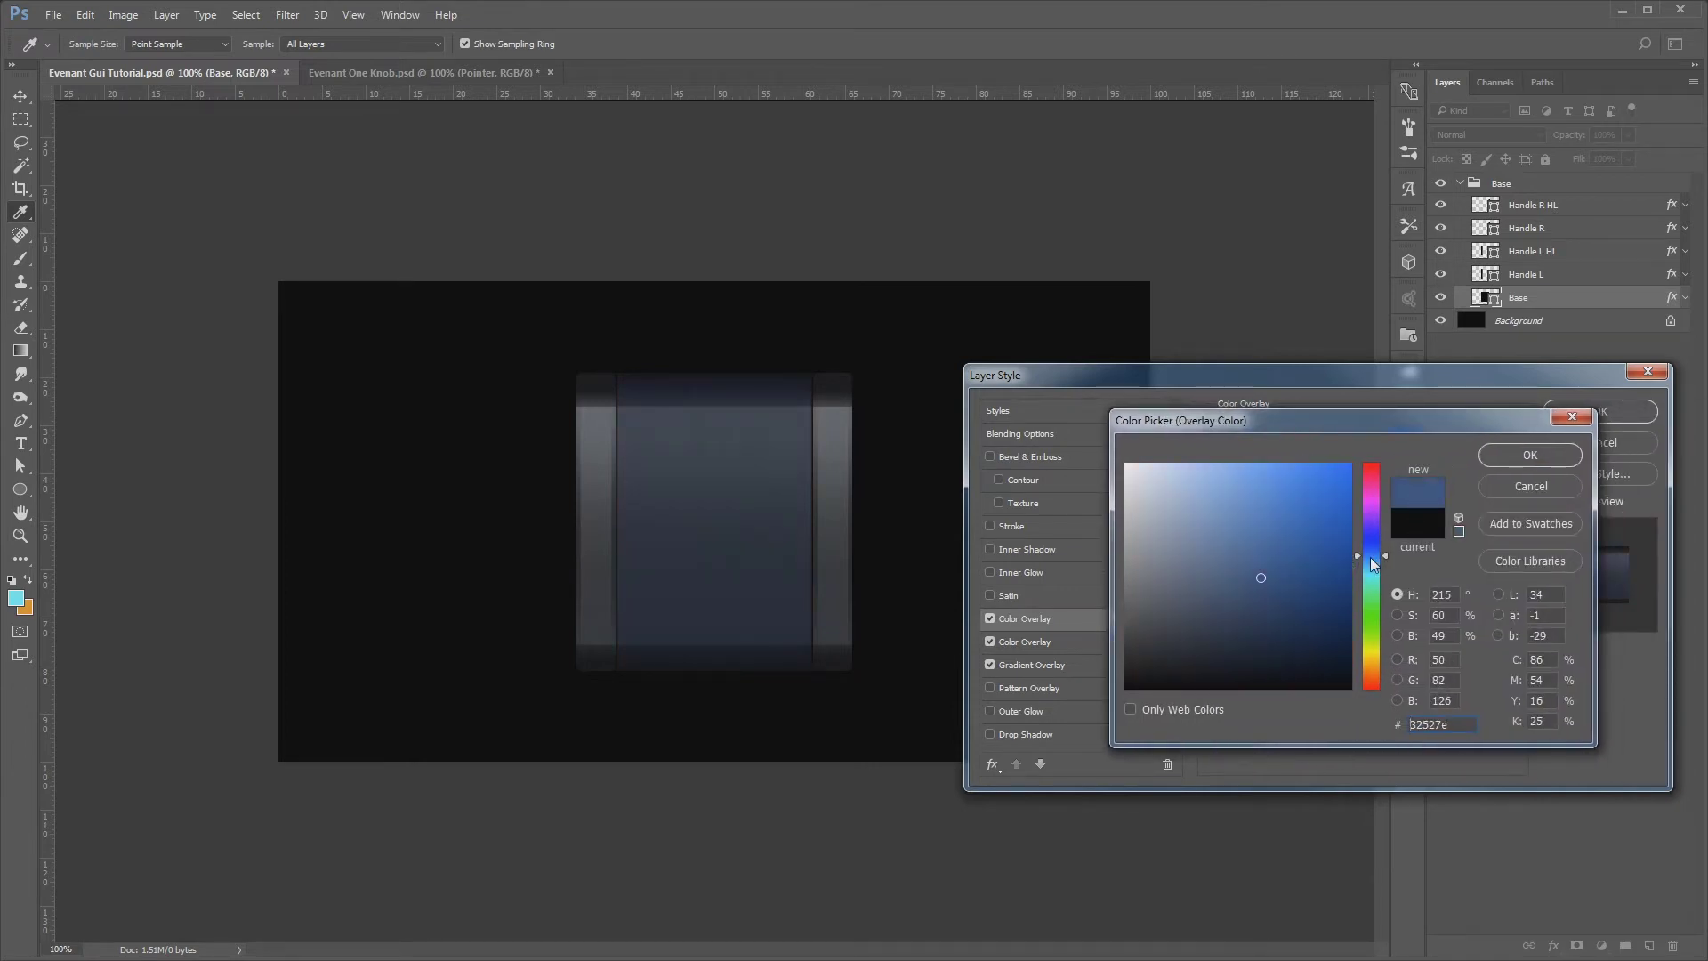
pyautogui.click(1515, 454)
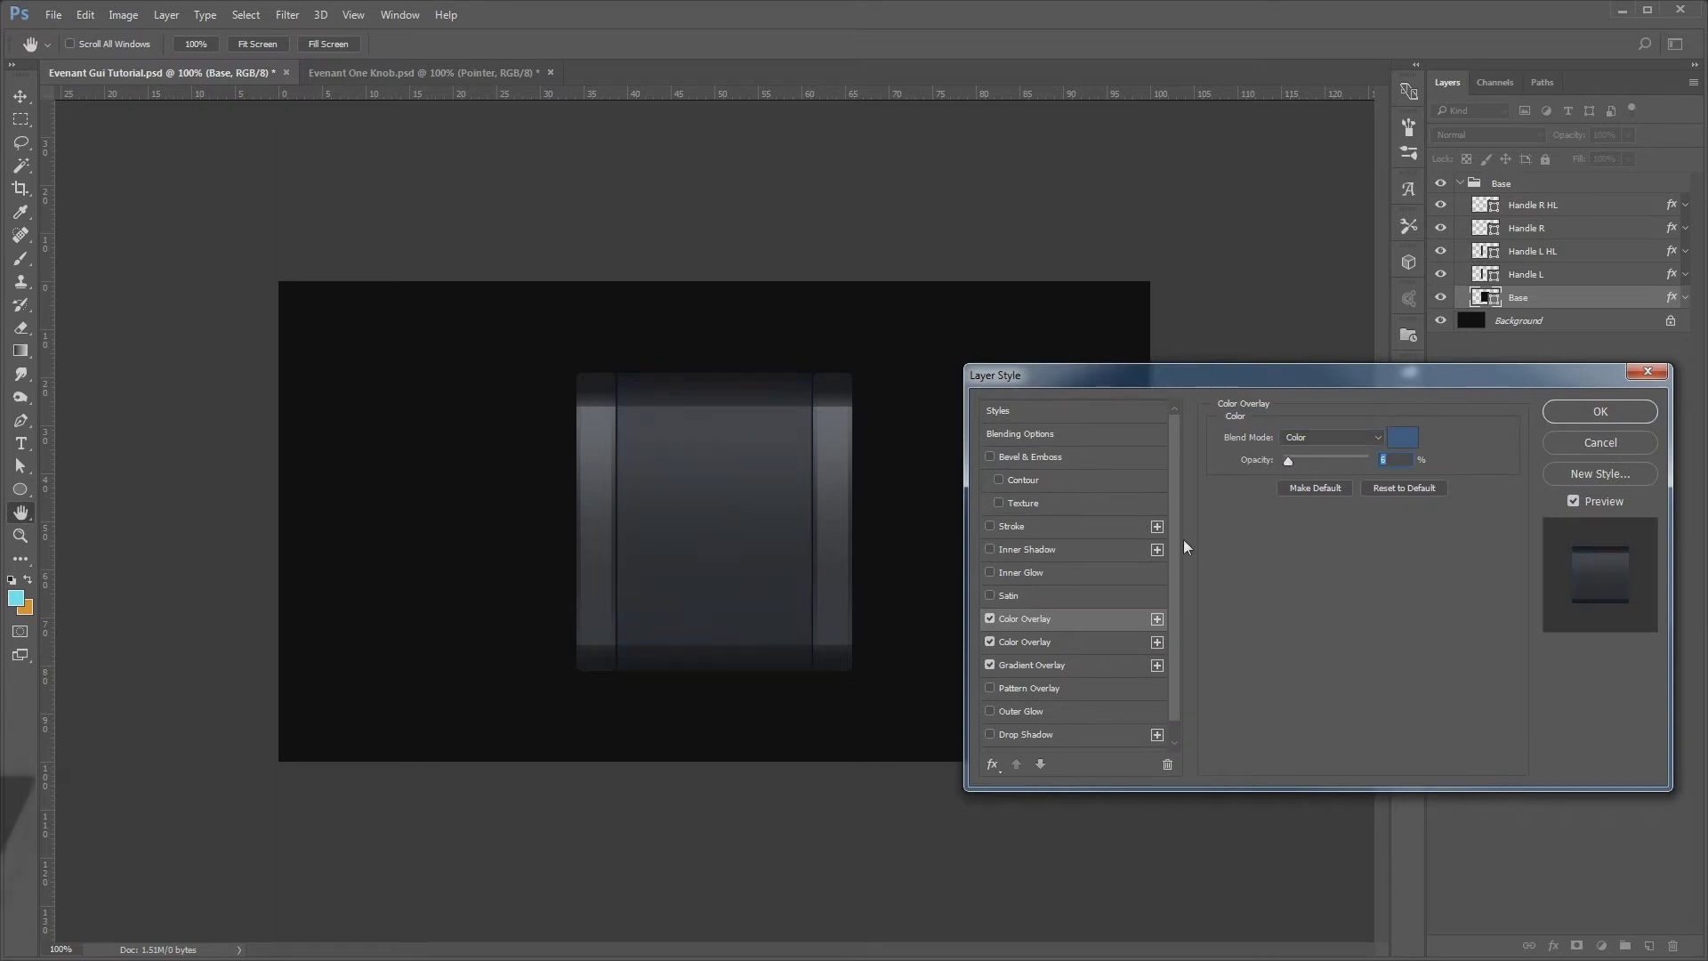
# Raise the black Color Overlay's opacity to 30% and apply the style
pyautogui.click(1066, 644)
pyautogui.moveTo(1298, 462); pyautogui.dragTo(1309, 461)
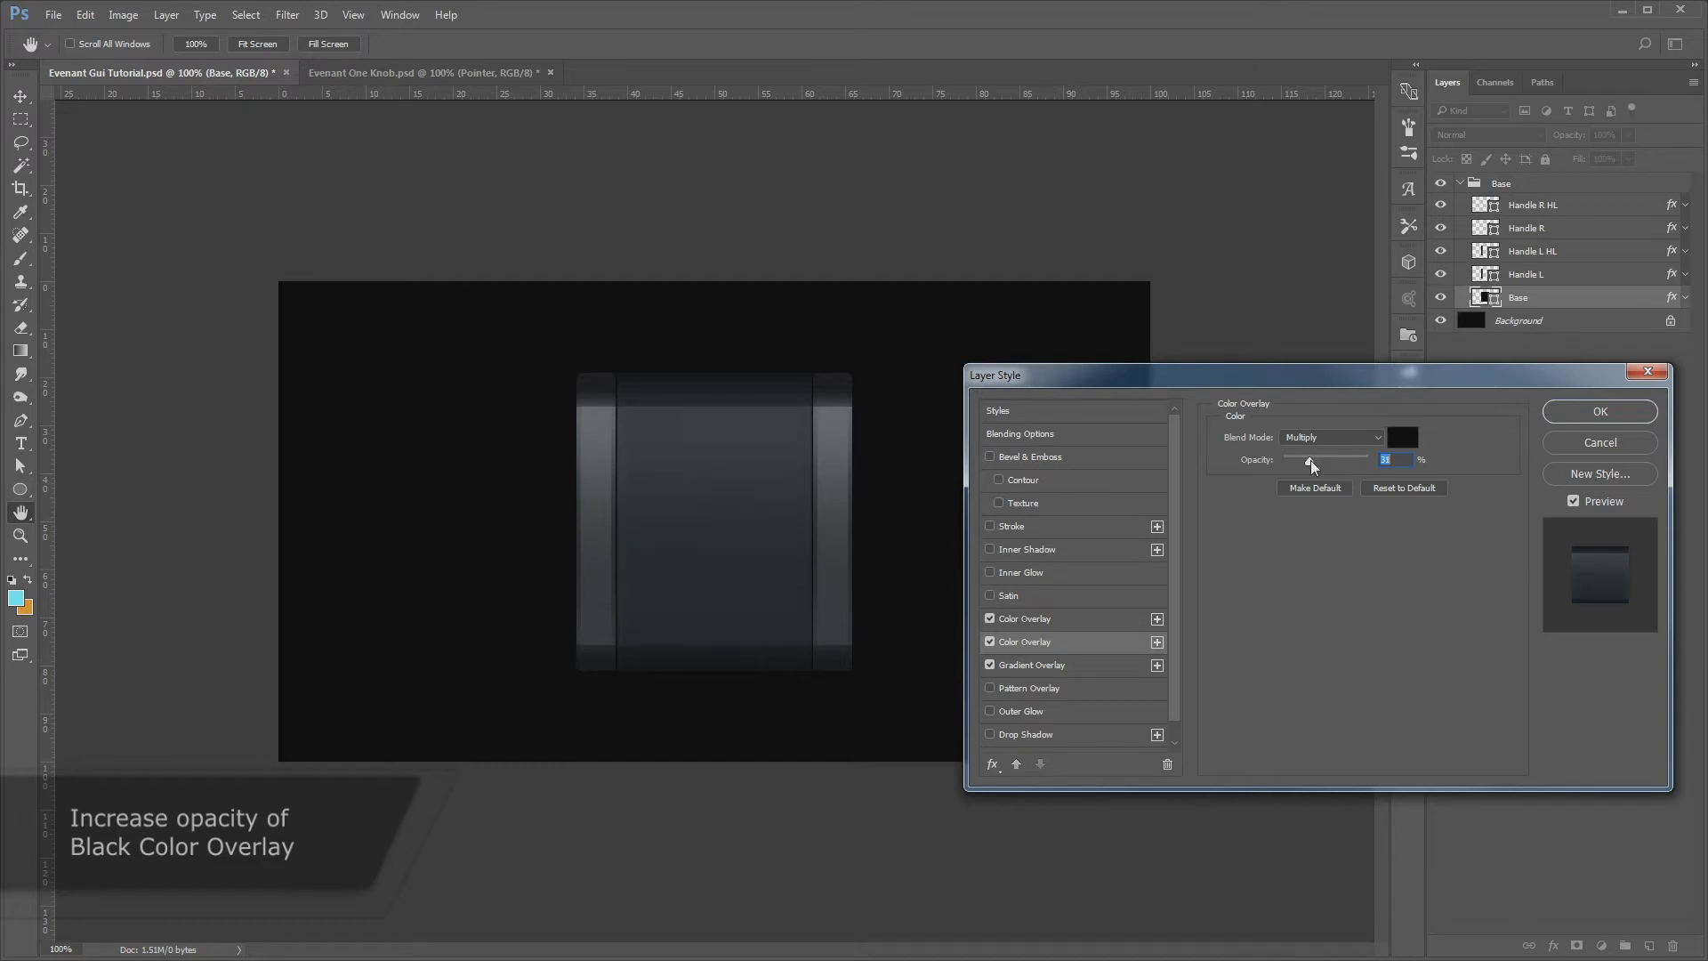
pyautogui.press('Return')
pyautogui.click(1577, 250)
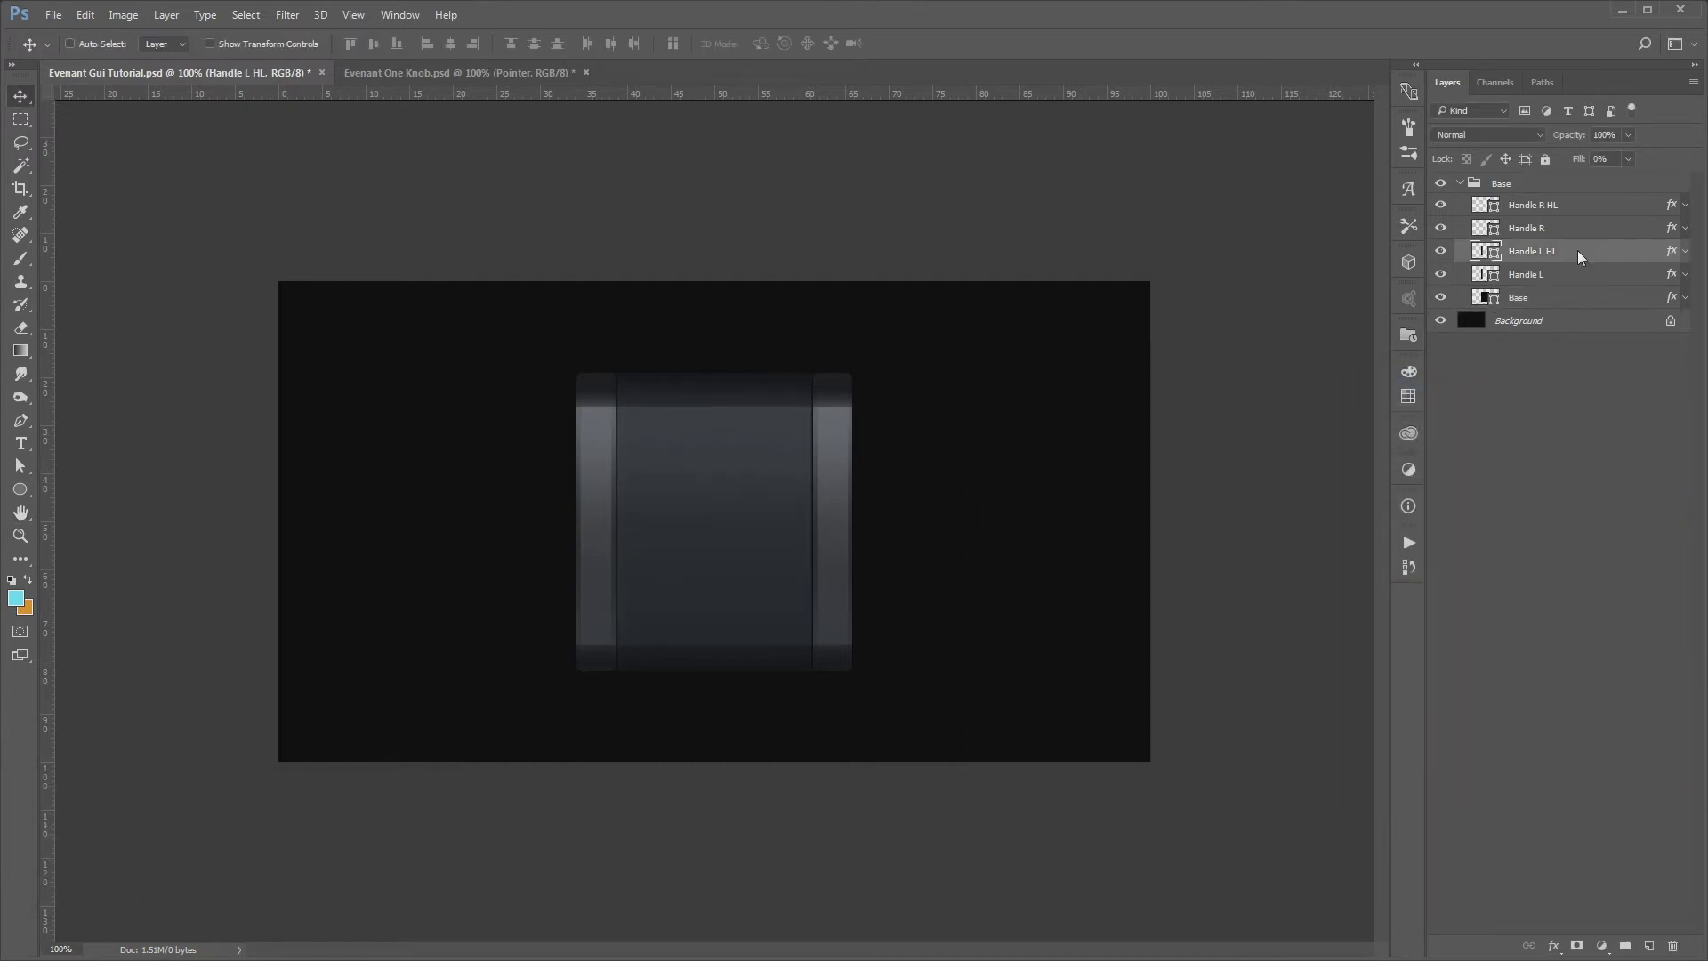
# In Handle L HL's second Gradient Overlay, lighten the right grey colour stop to 6e7278
pyautogui.click(1581, 229)
pyautogui.doubleClick(1585, 257)
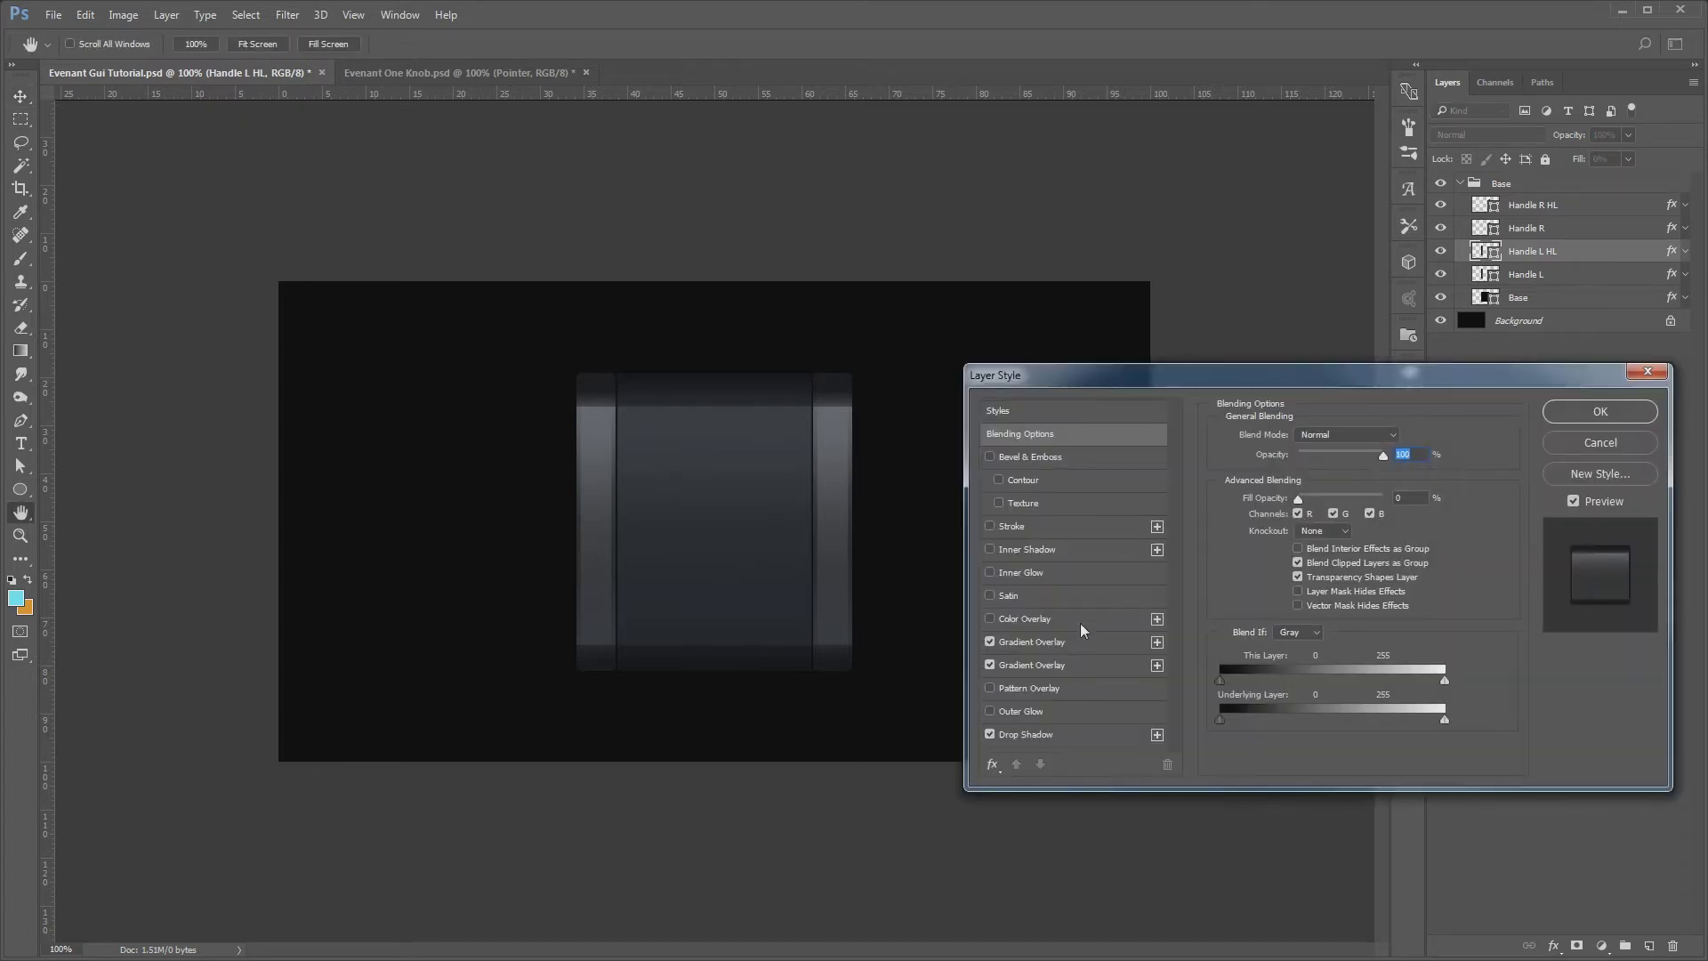
pyautogui.click(1065, 647)
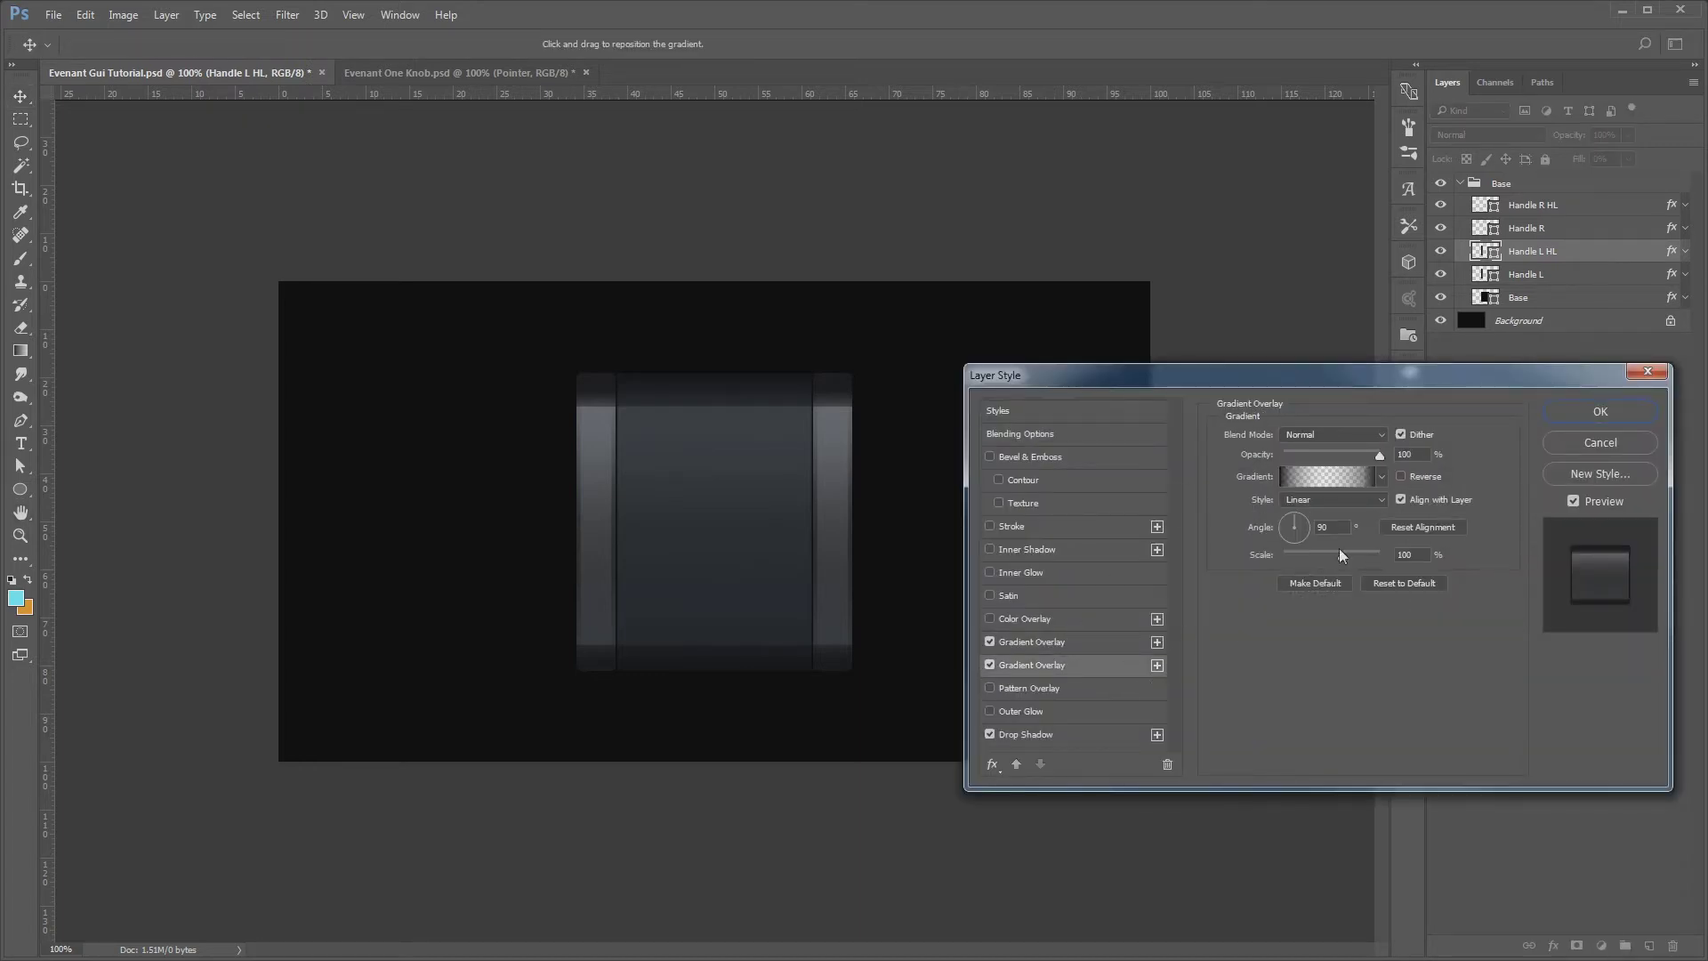
pyautogui.click(1365, 478)
pyautogui.doubleClick(1492, 665)
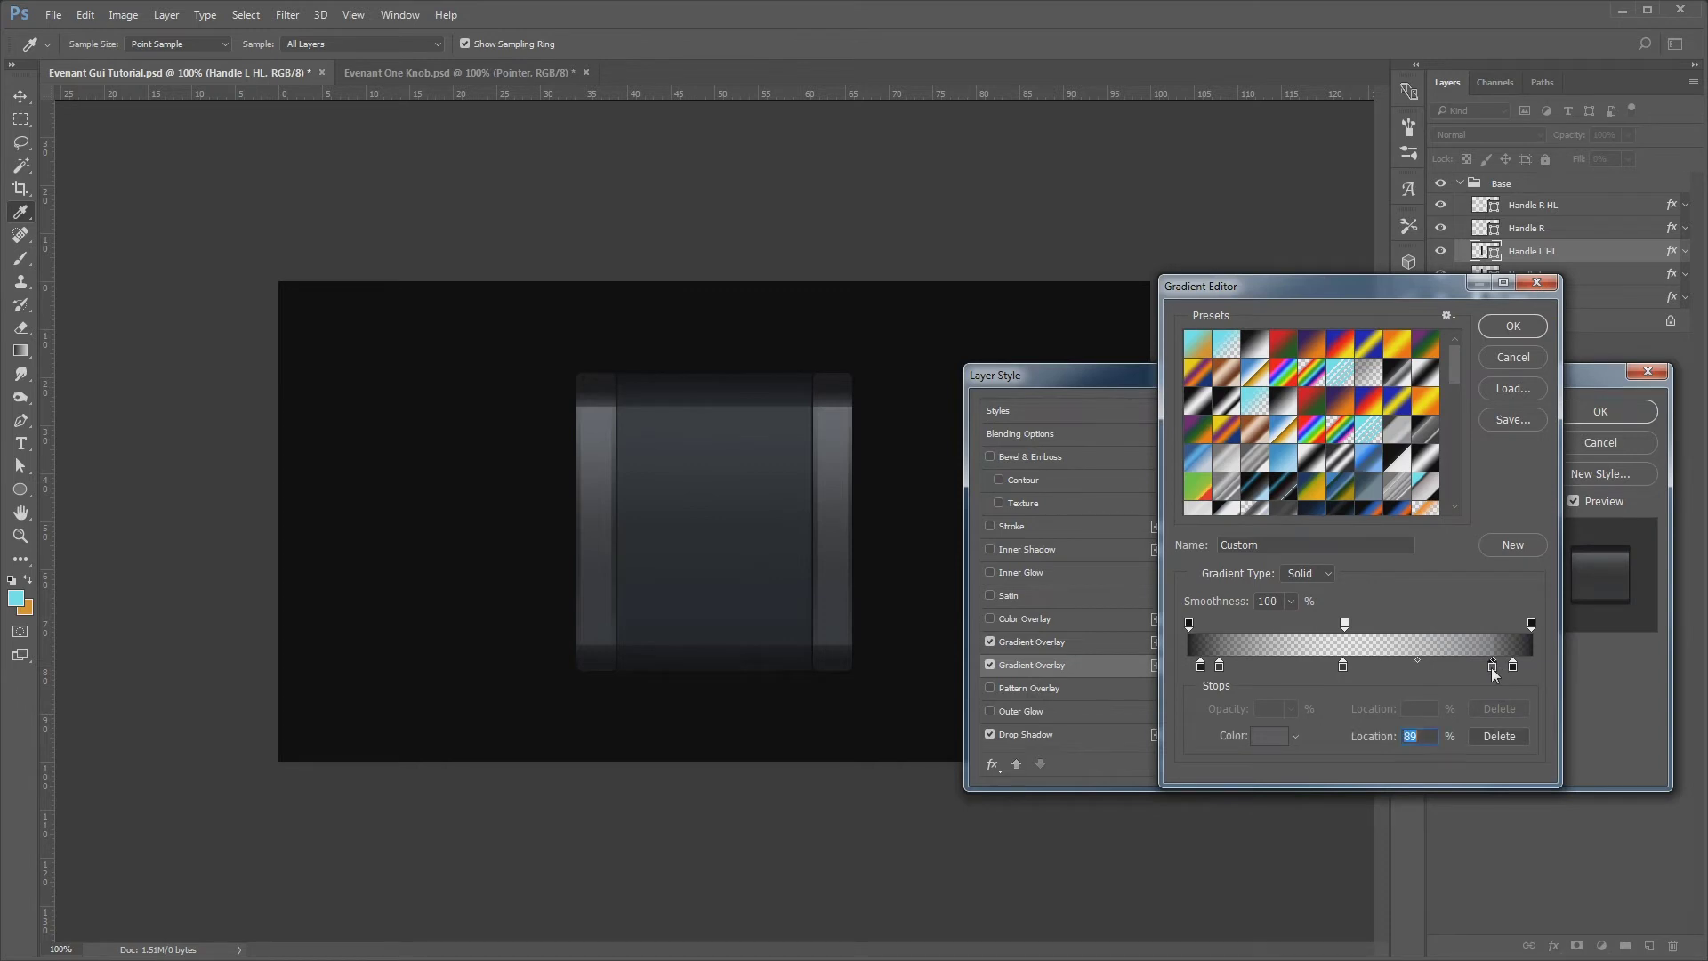
pyautogui.moveTo(1143, 592); pyautogui.dragTo(1144, 579)
pyautogui.press('Return')
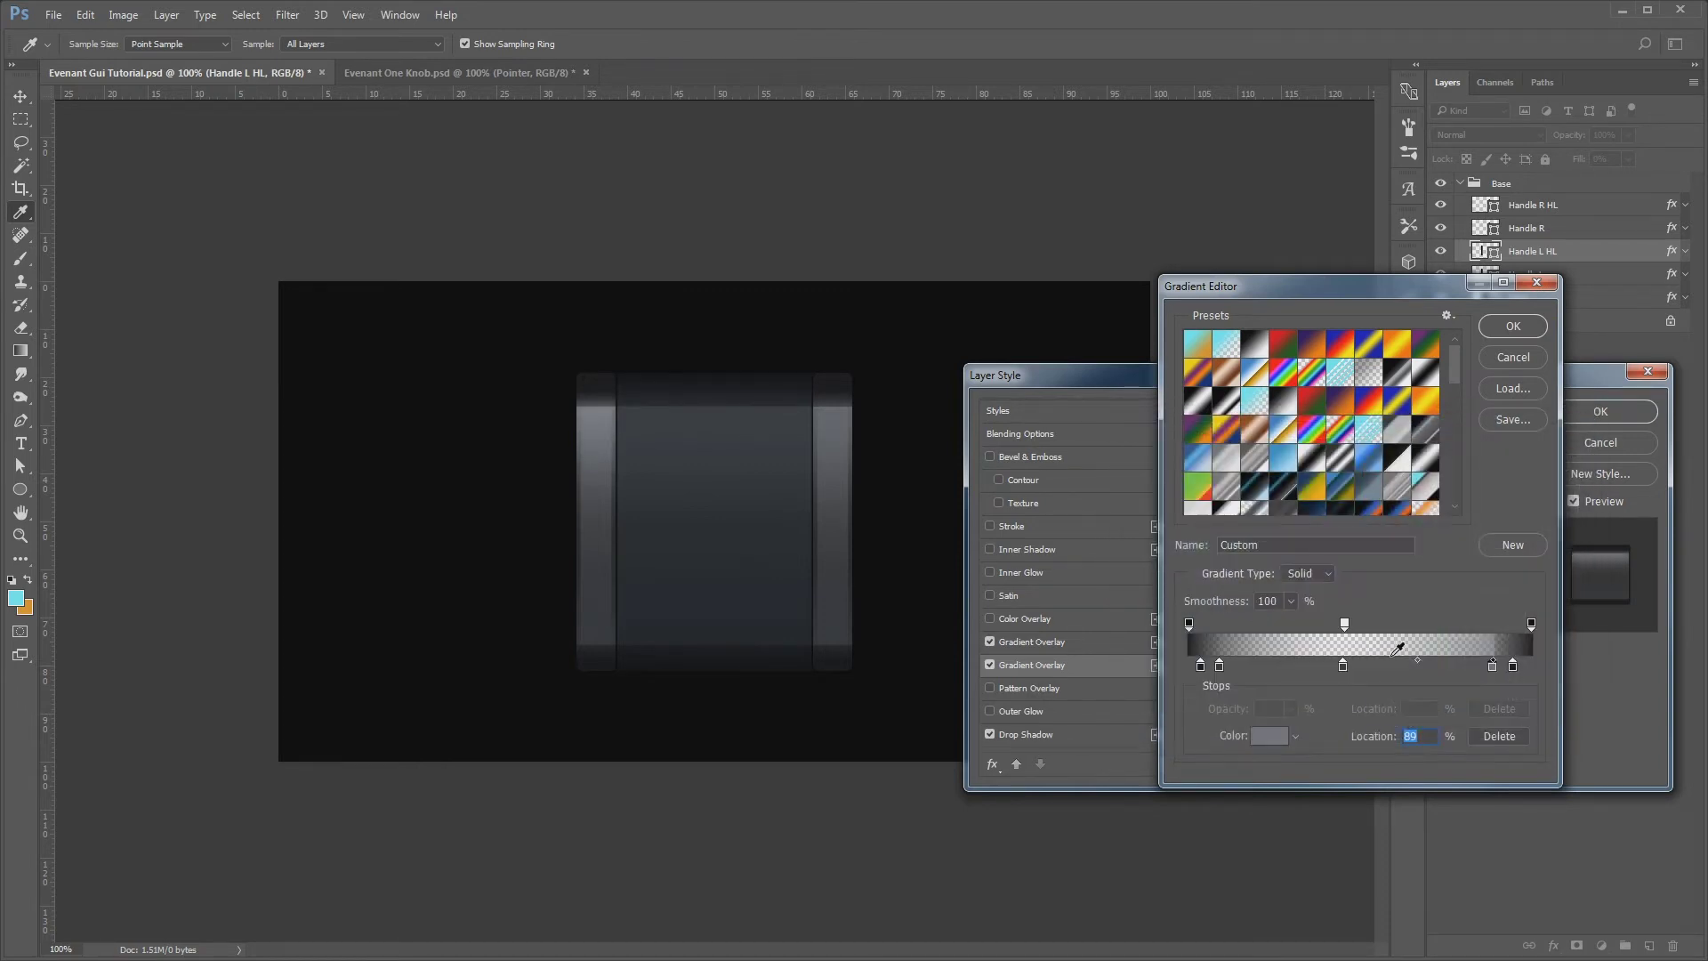
# Apply the edited gradient and copy Handle L HL's layer style
pyautogui.click(1513, 666)
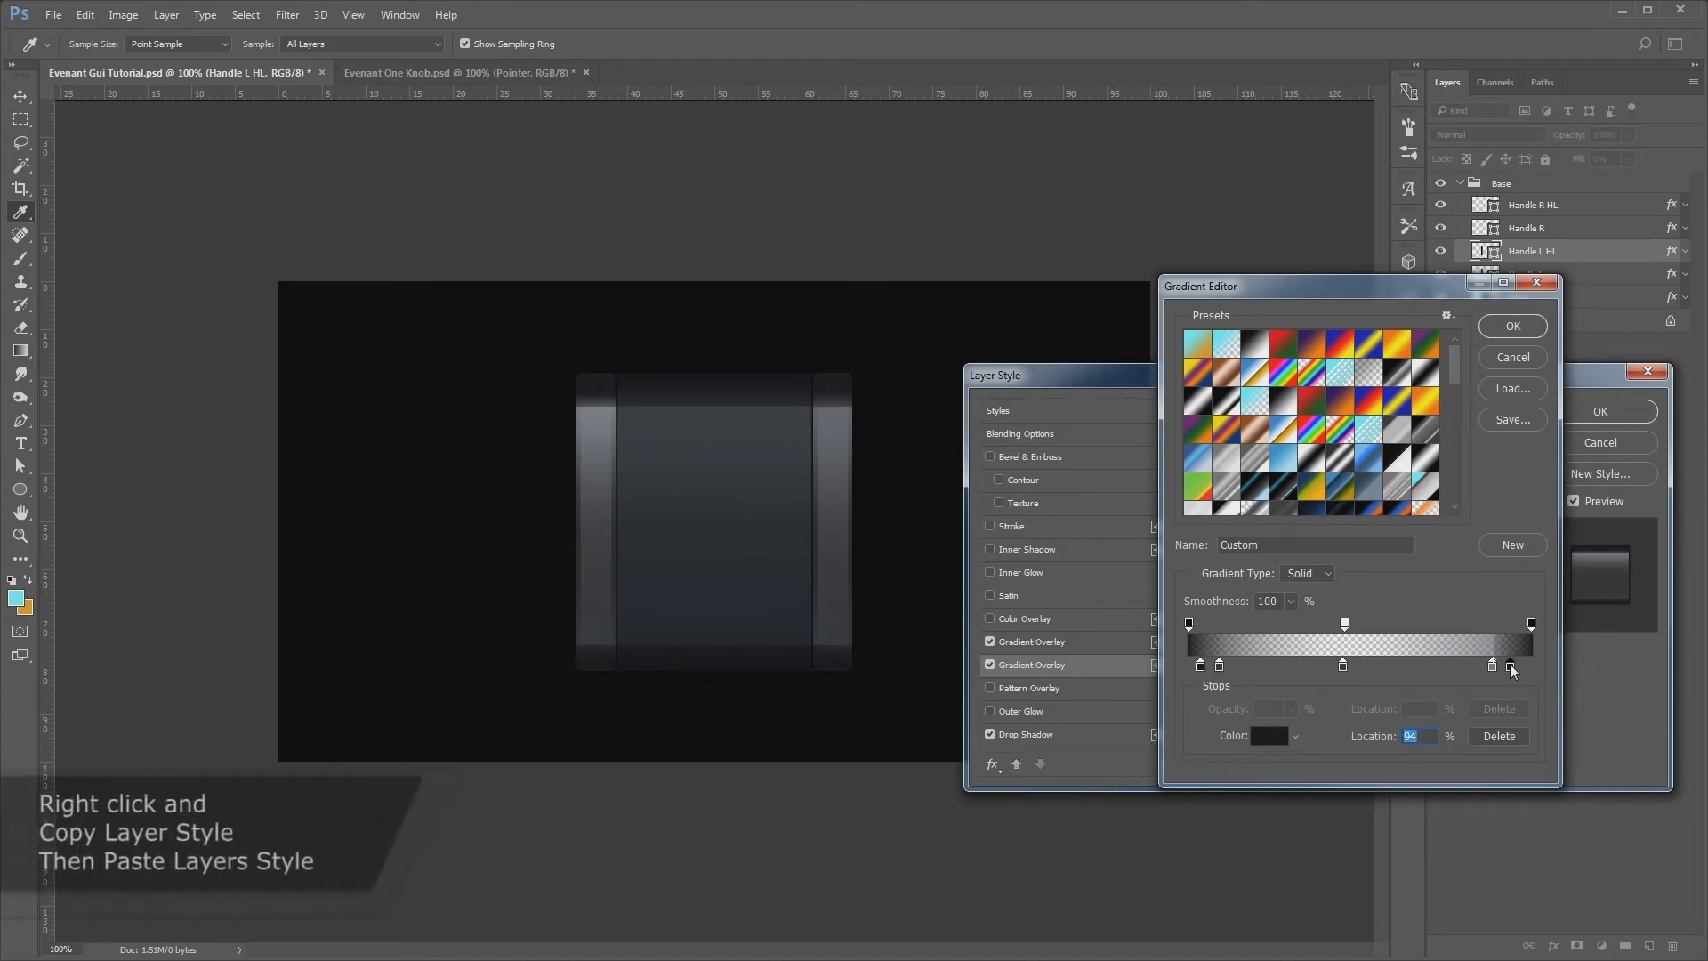
pyautogui.click(1512, 325)
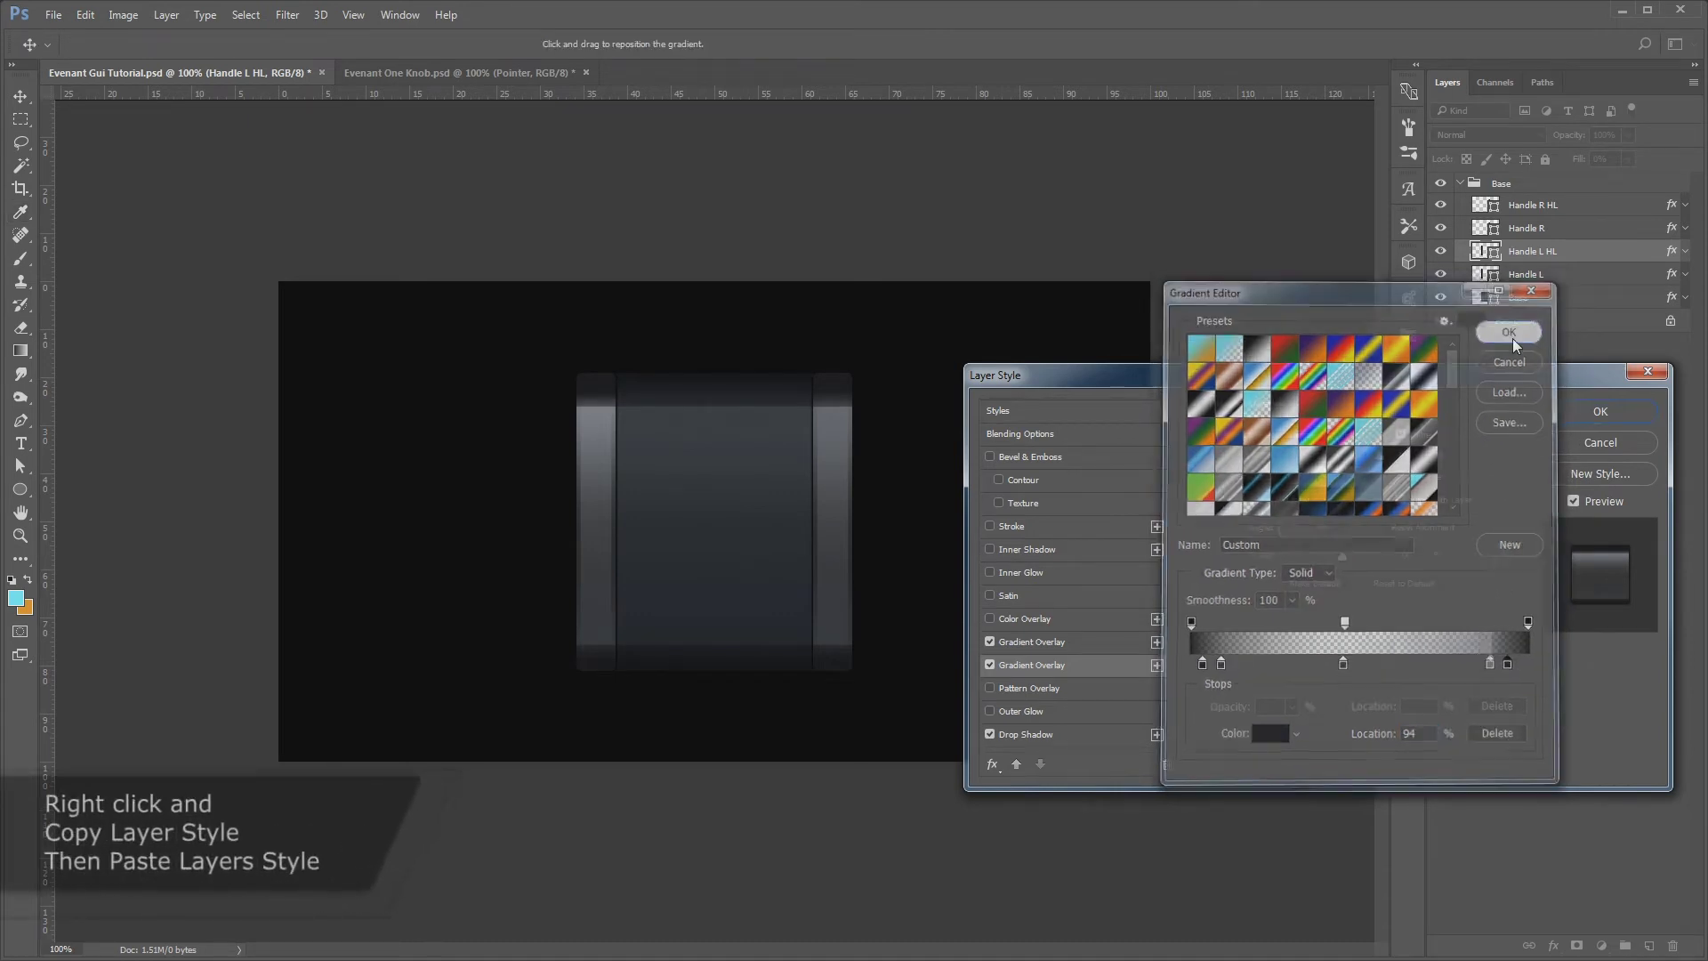
pyautogui.click(1587, 412)
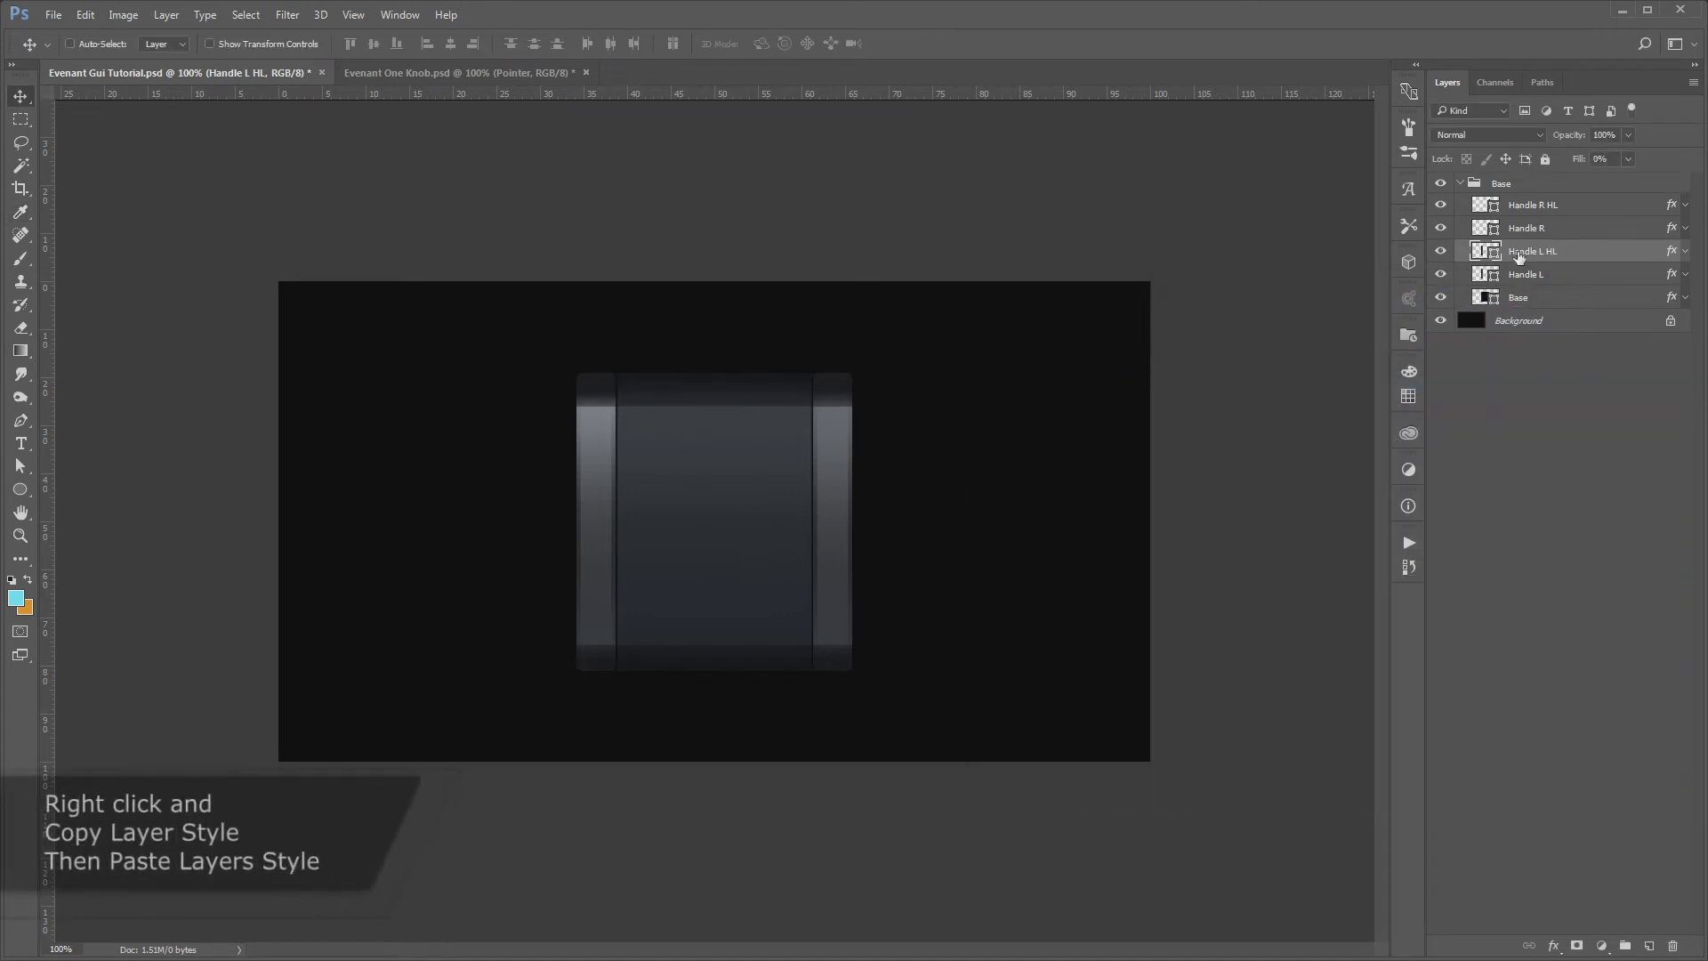
pyautogui.rightClick(1514, 253)
pyautogui.click(1585, 673)
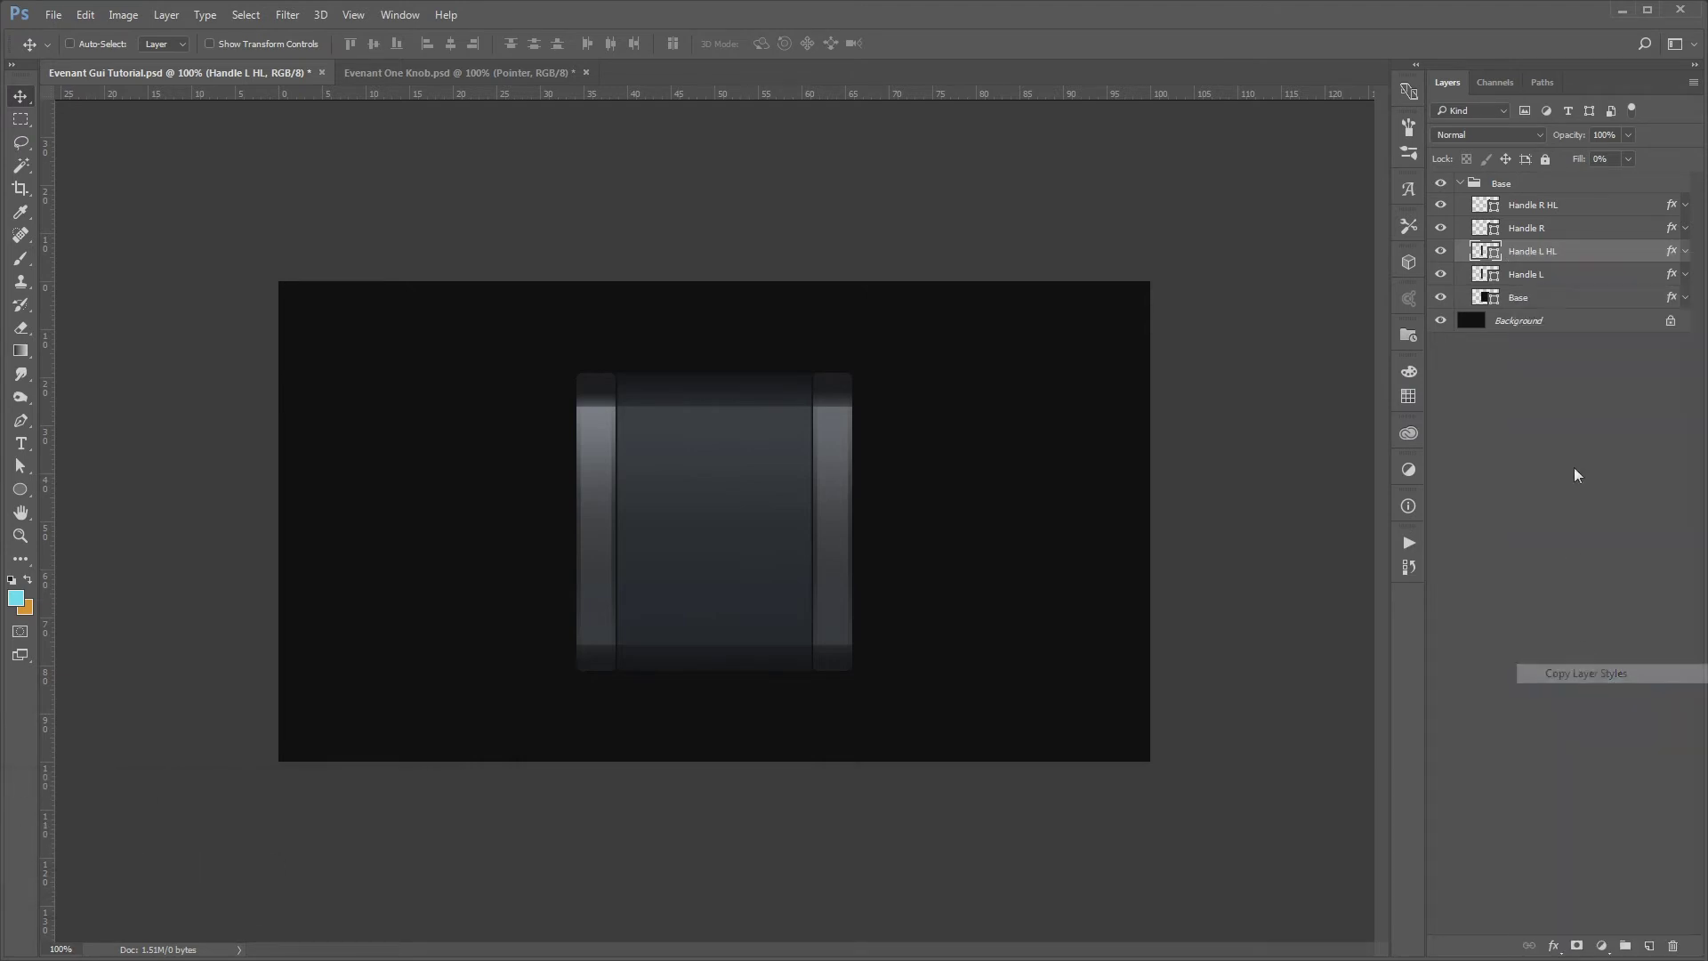
# Paste Handle L HL's layer style onto Handle R HL
pyautogui.click(1507, 209)
pyautogui.rightClick(1508, 209)
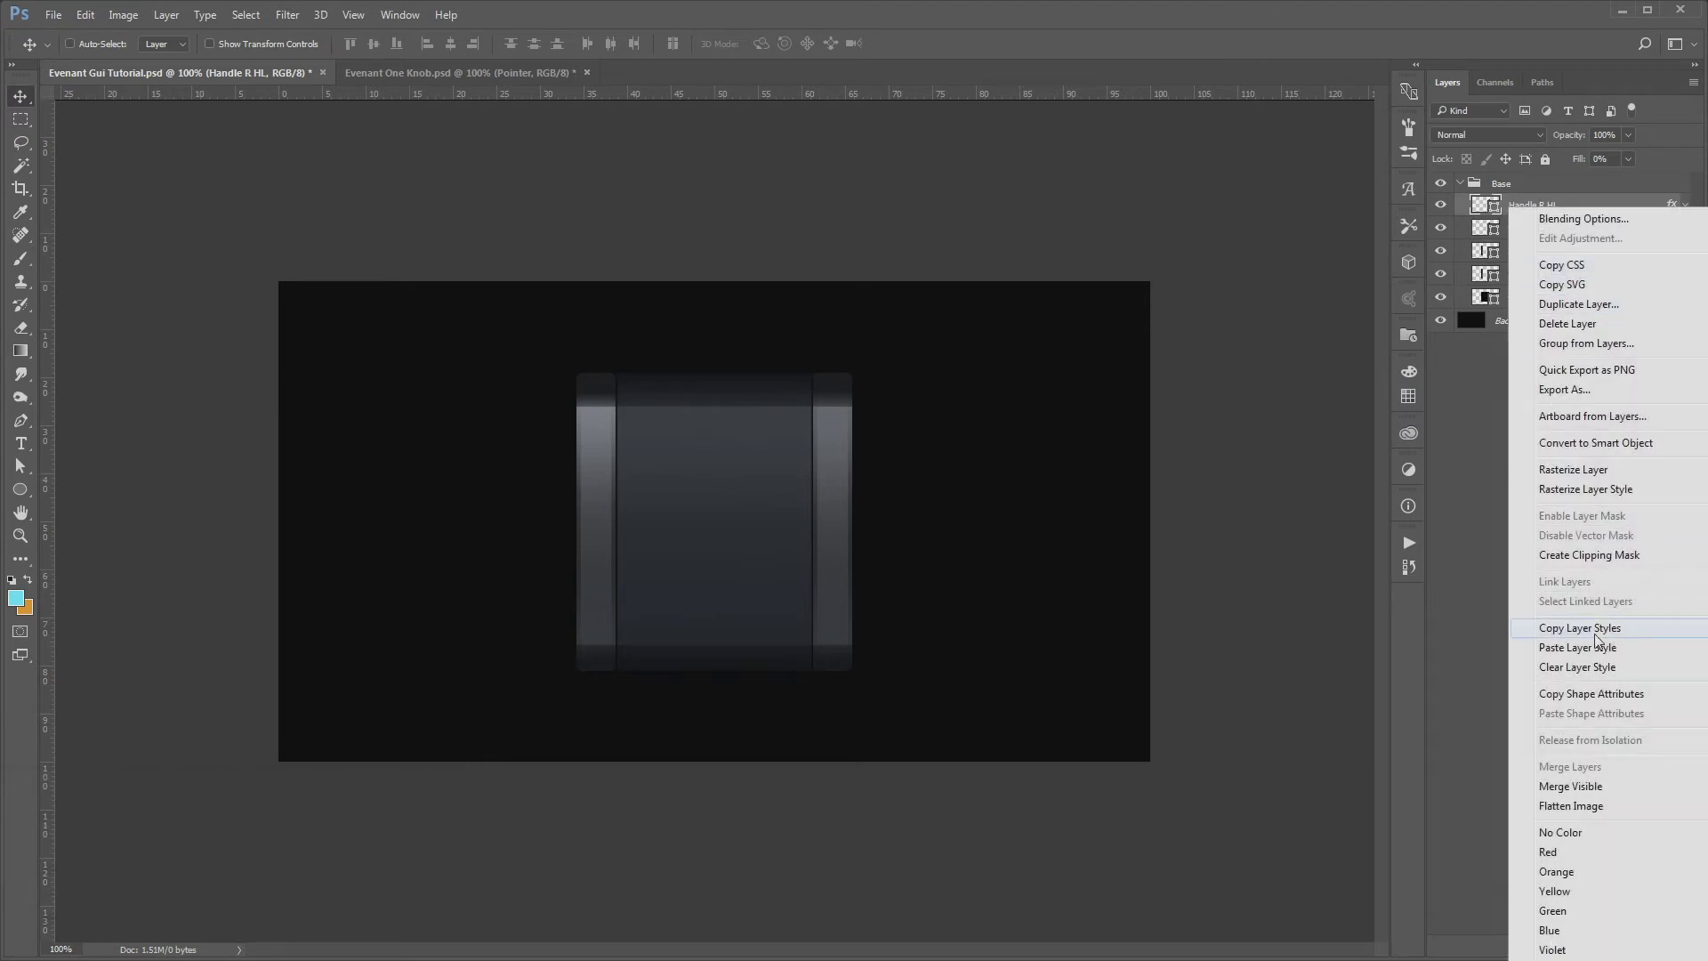
pyautogui.click(1590, 633)
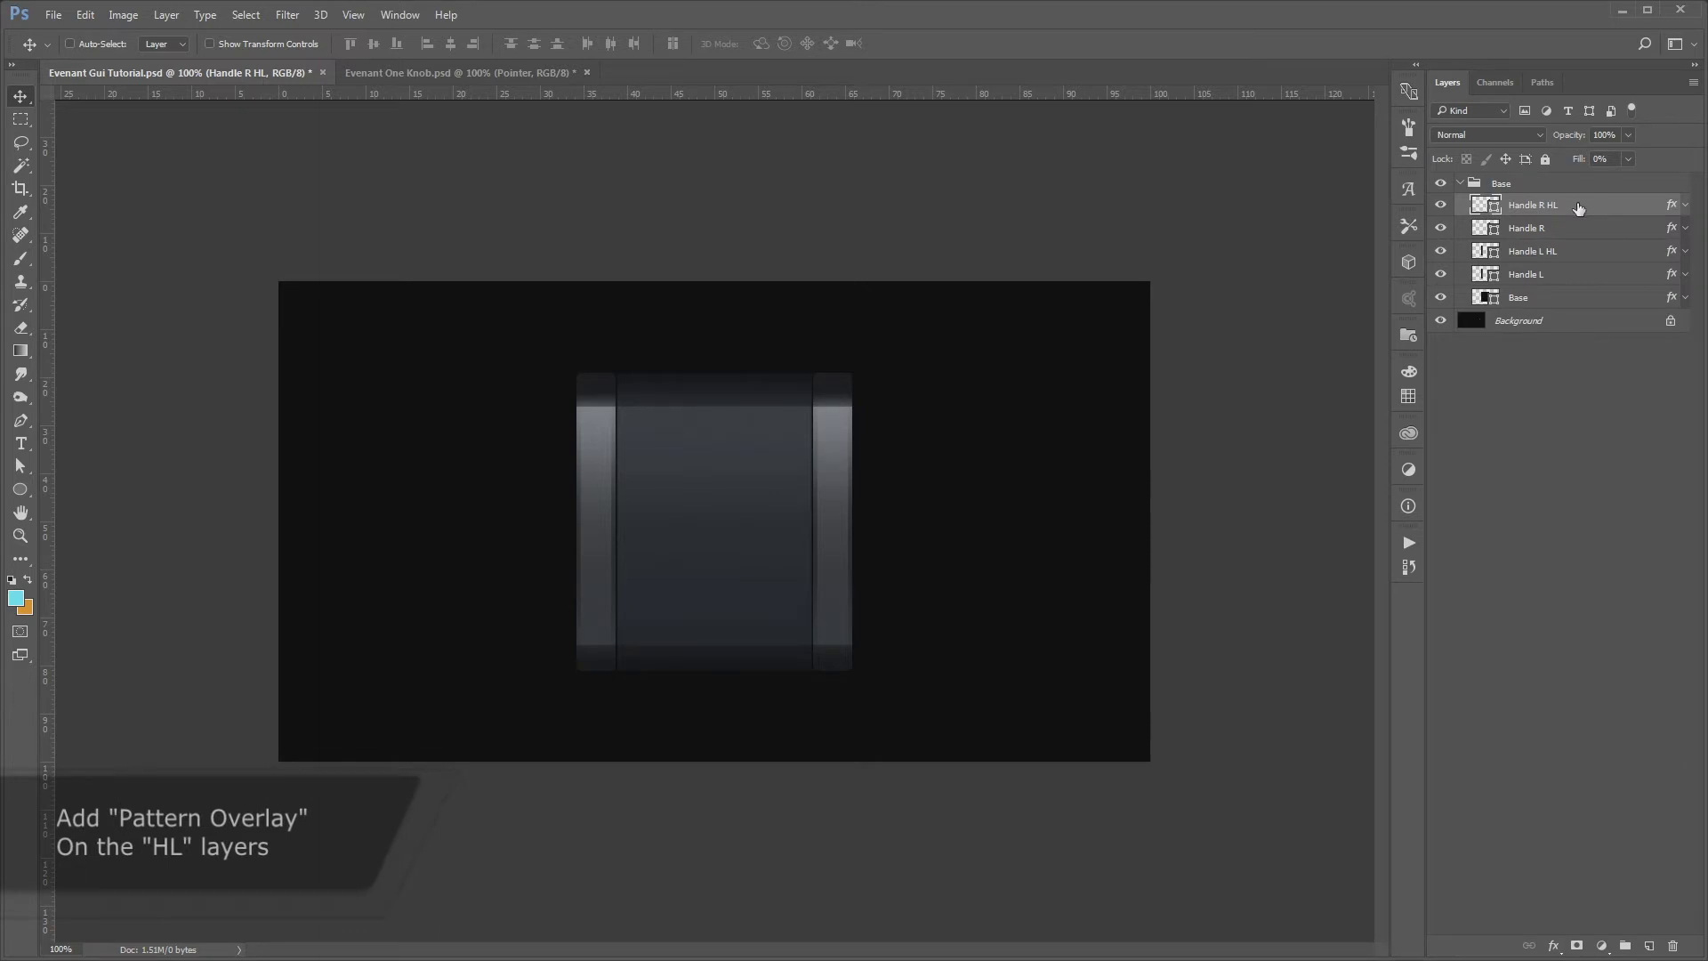
# Add a dirty grunge Pattern Overlay to Handle R HL at 25% scale and 2% opacity
pyautogui.doubleClick(1587, 206)
pyautogui.click(1046, 686)
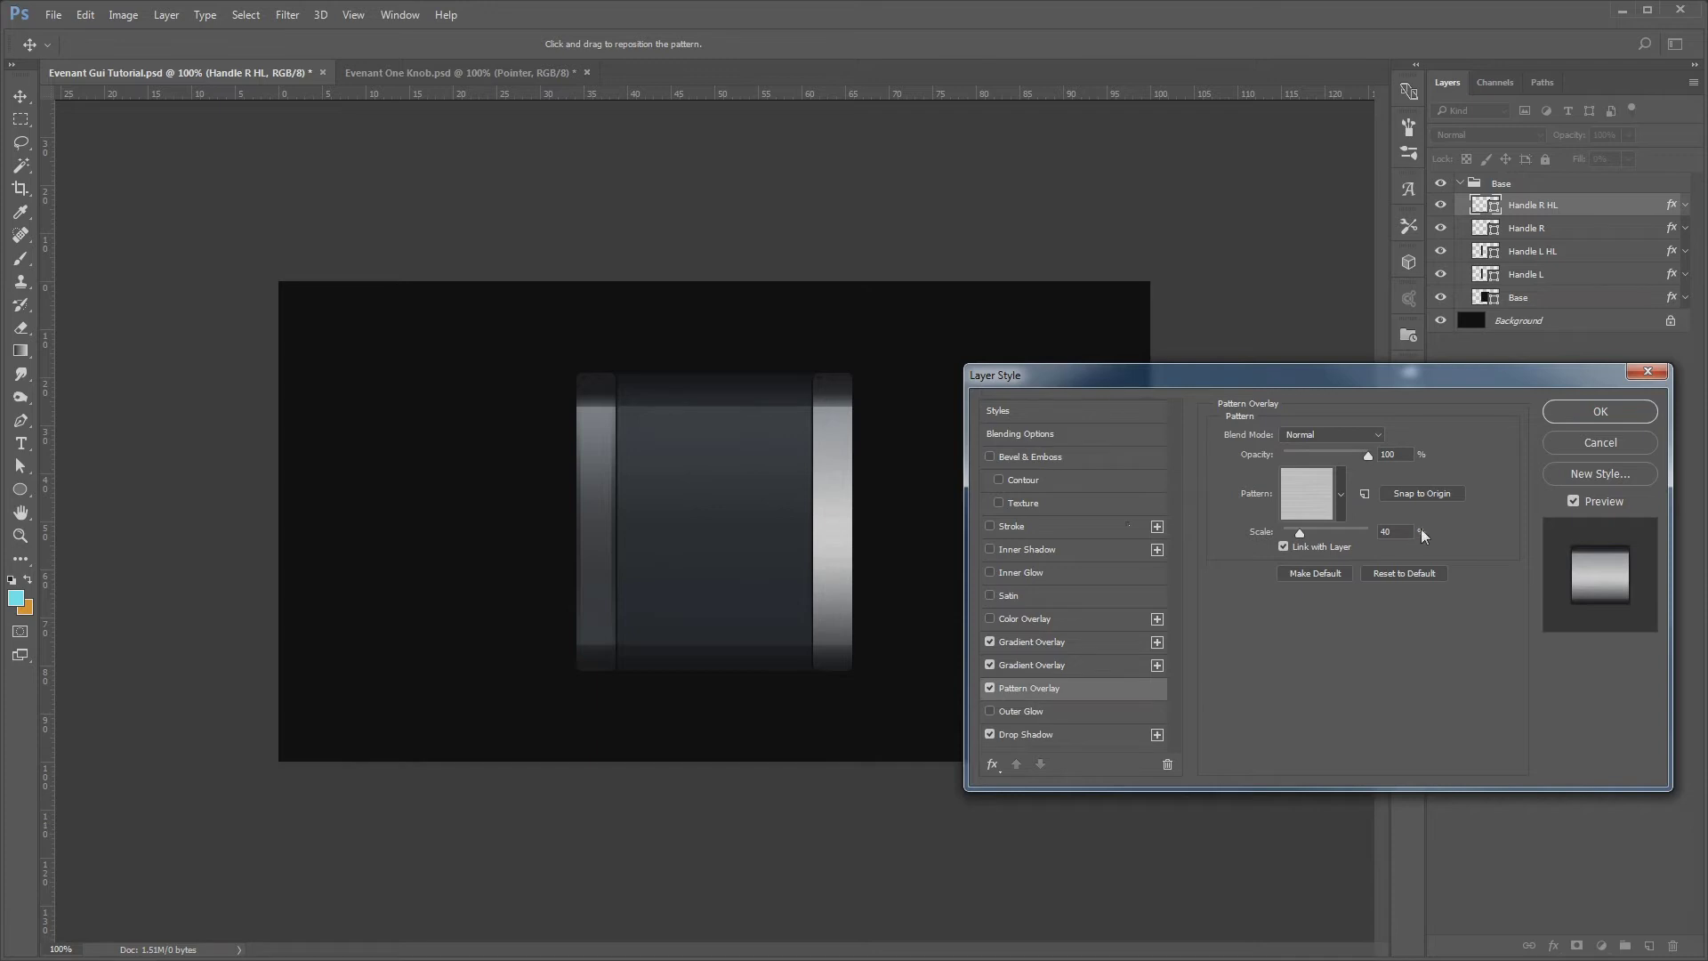
pyautogui.scroll(-3, 1455, 556)
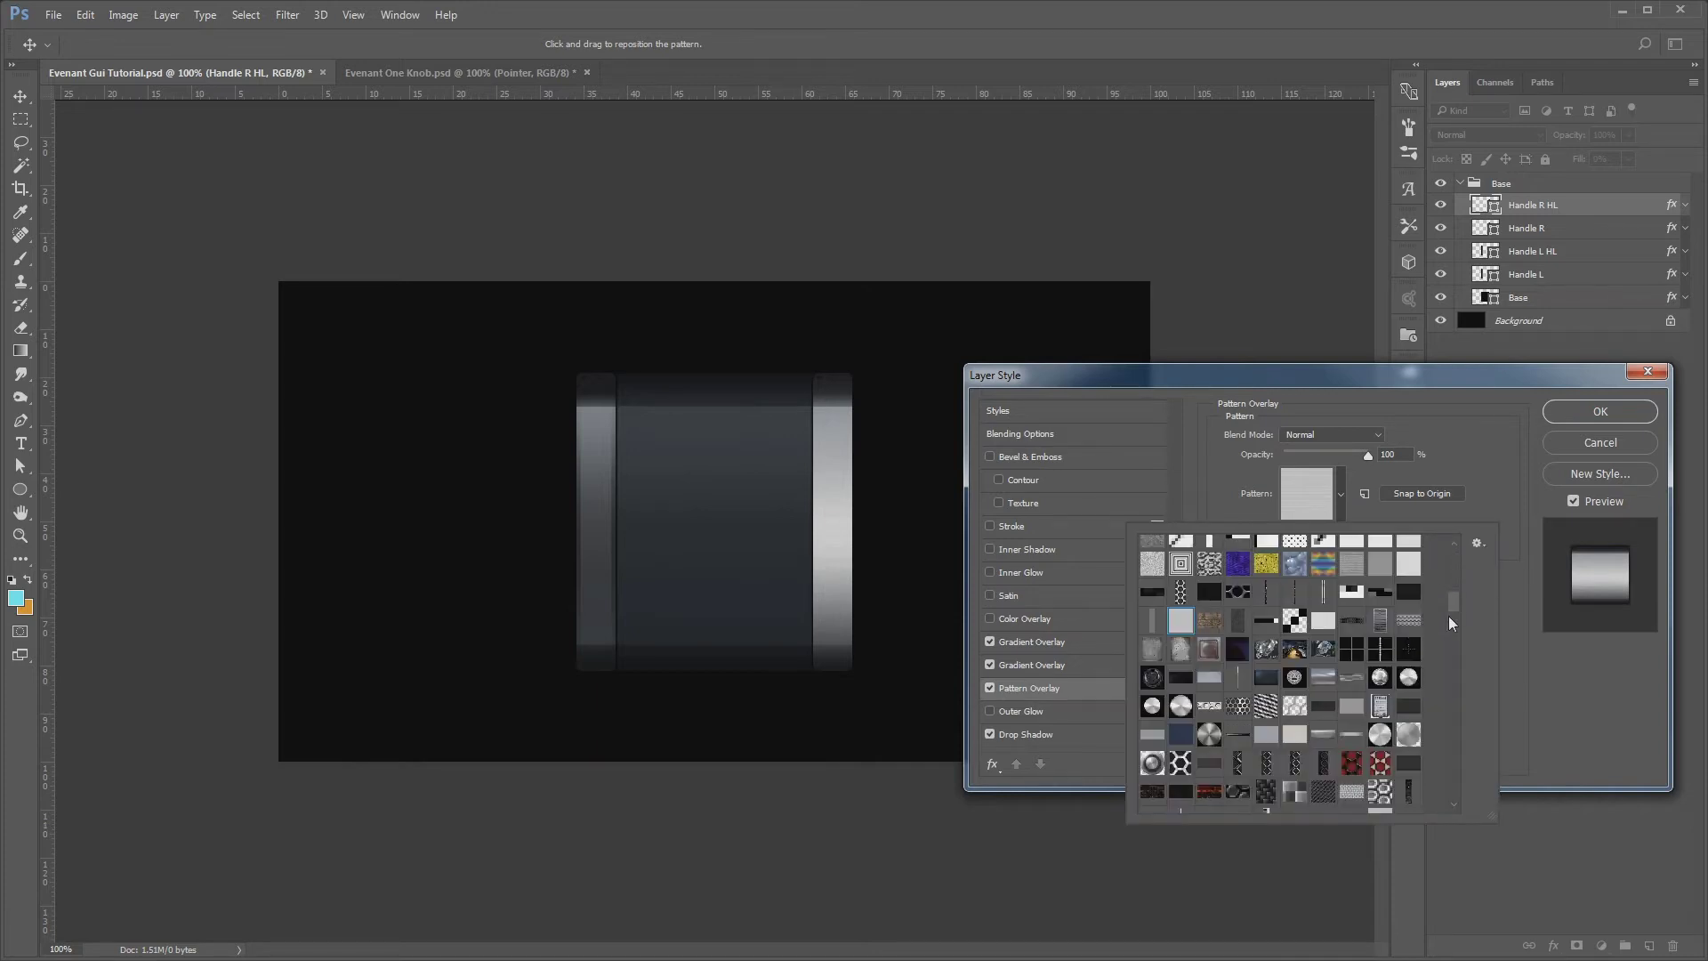
pyautogui.scroll(-3, 1448, 616)
pyautogui.scroll(-3, 1448, 615)
pyautogui.scroll(-3, 1448, 635)
pyautogui.moveTo(1449, 656); pyautogui.dragTo(1443, 718)
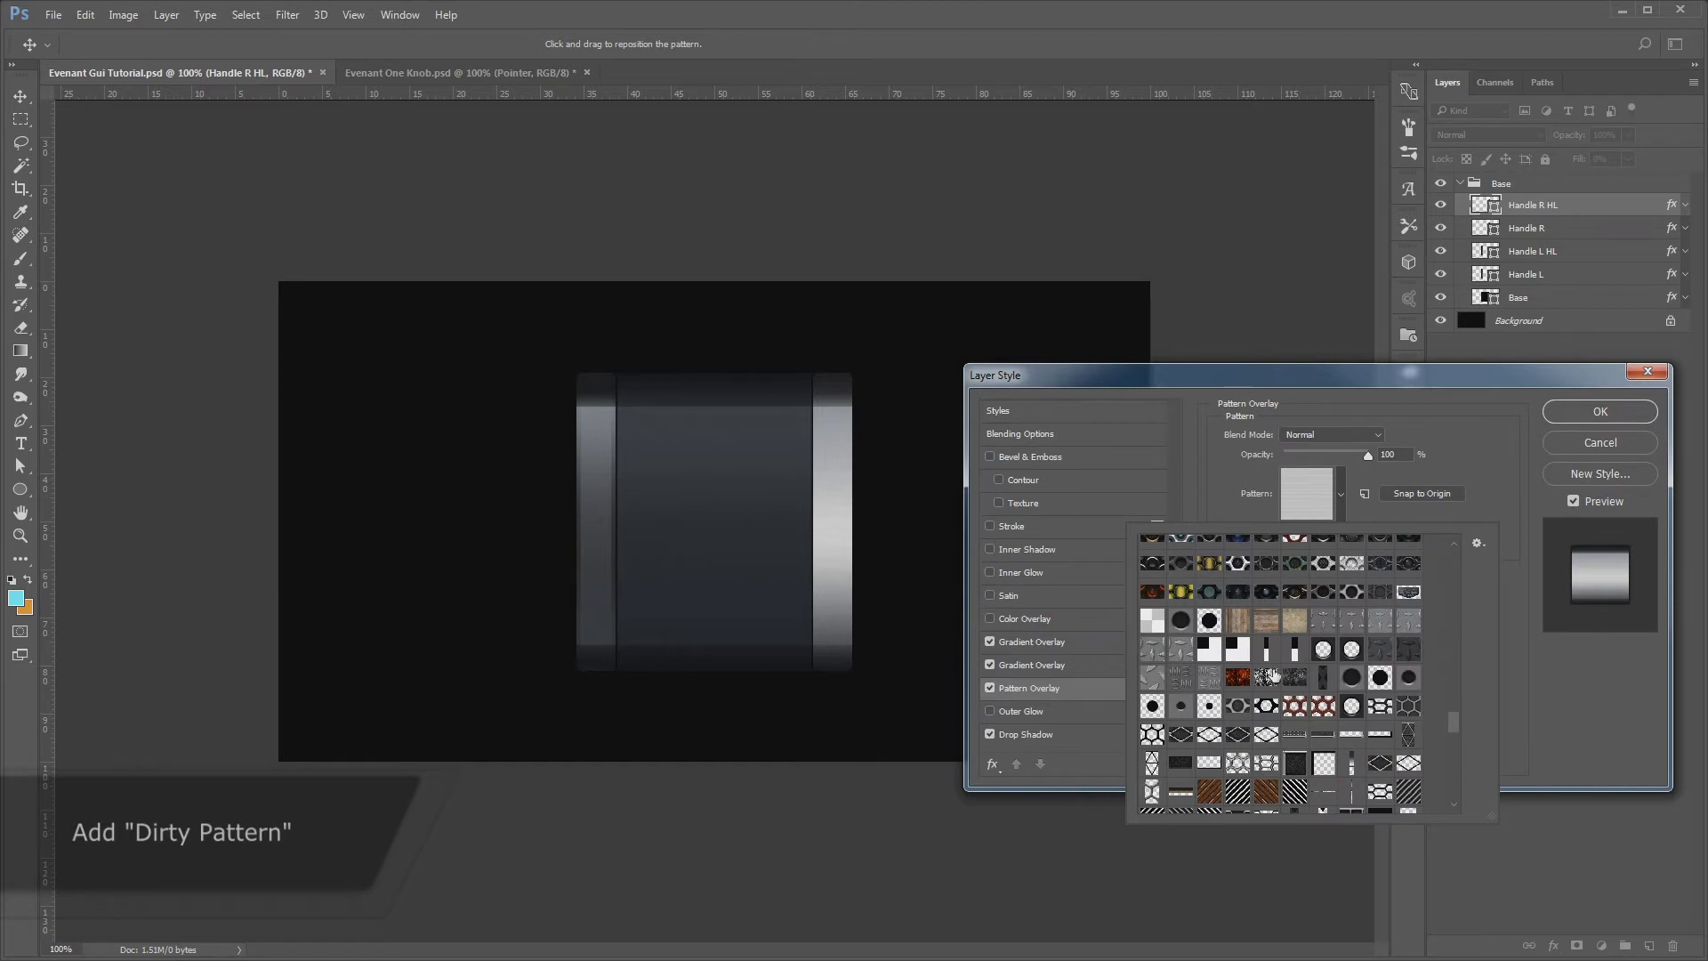
pyautogui.click(1267, 678)
pyautogui.click(1275, 536)
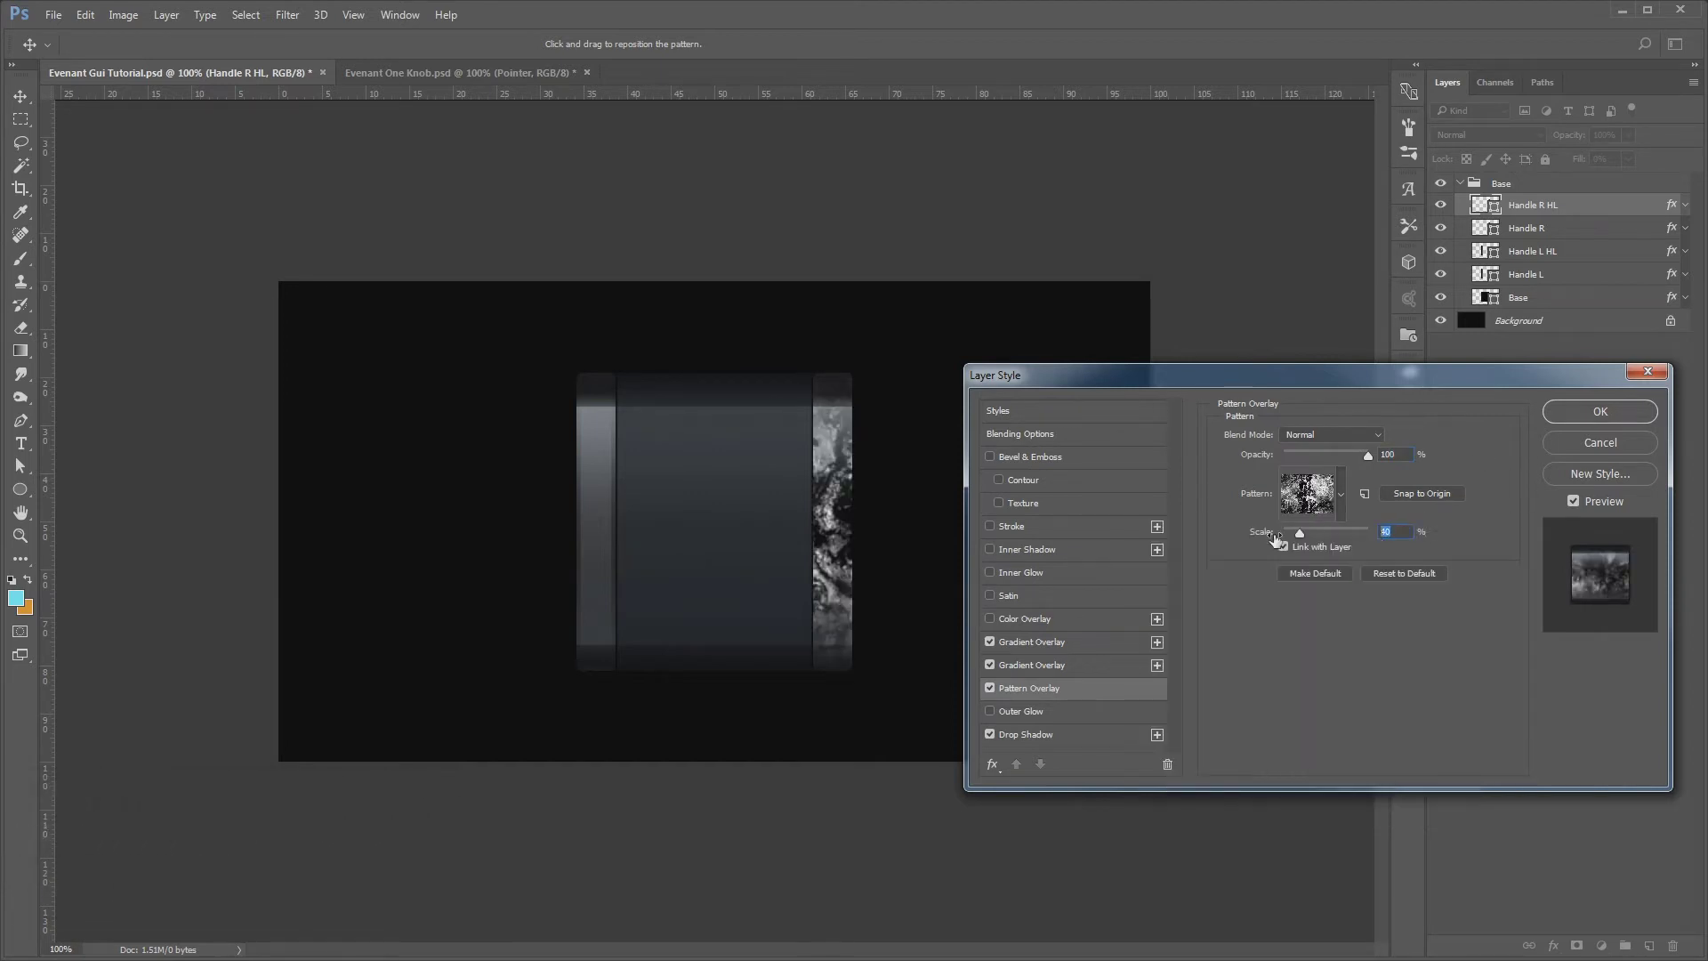
pyautogui.write('25')
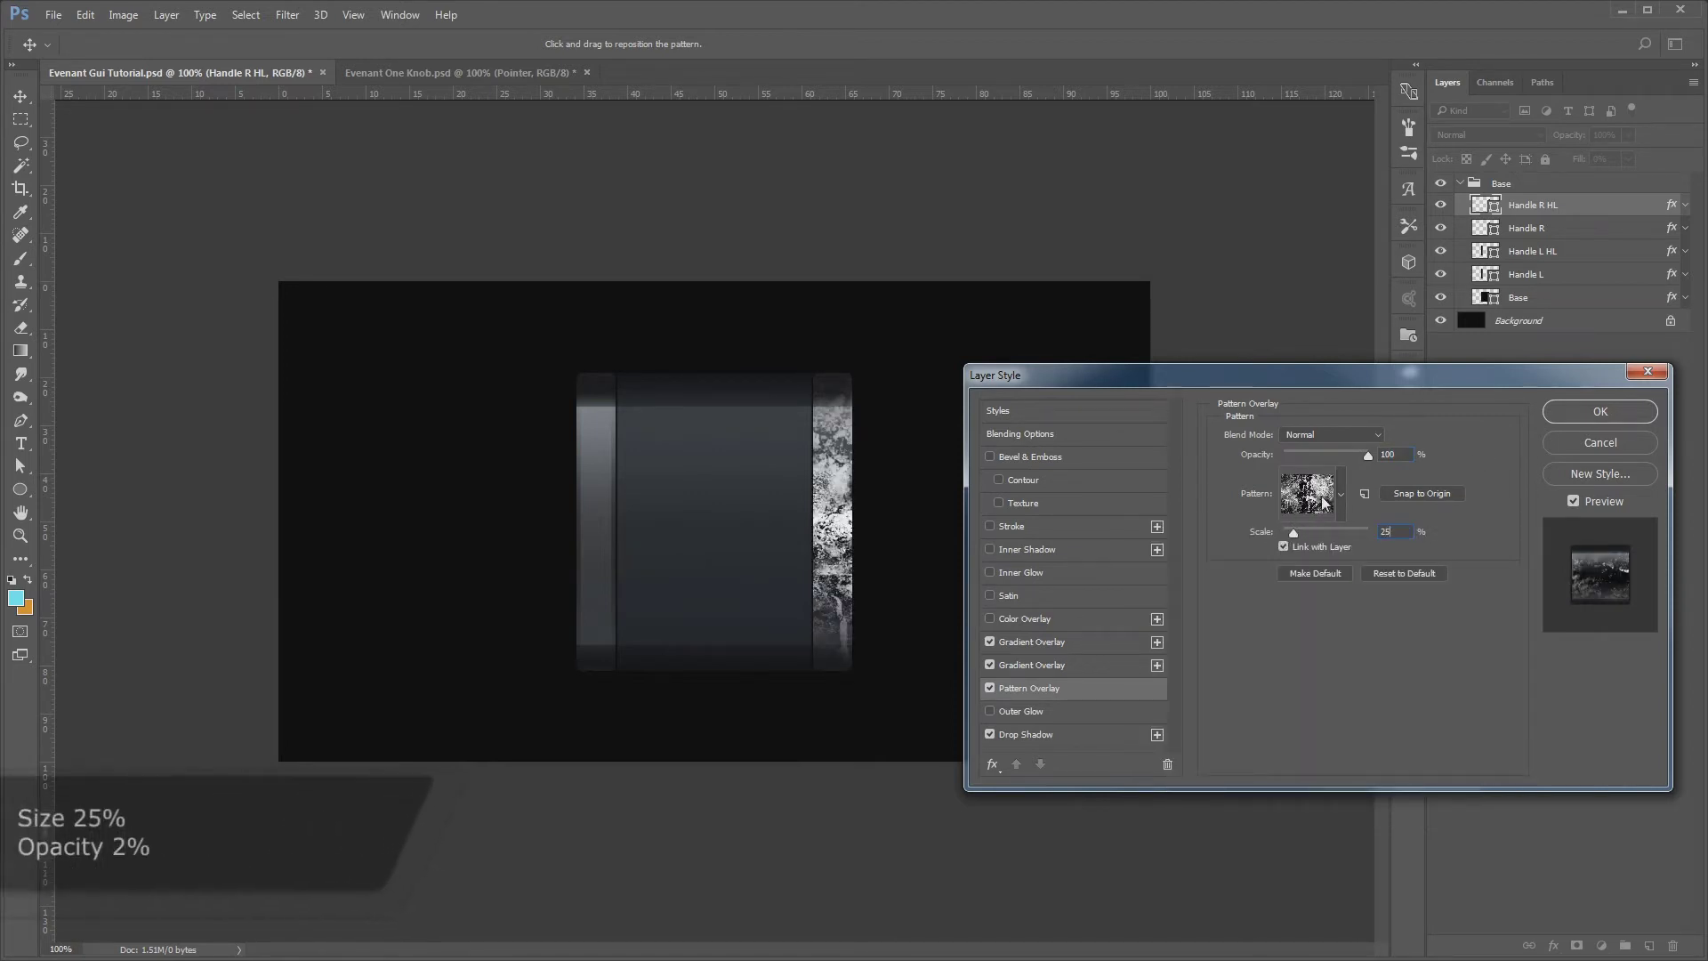
pyautogui.click(1292, 455)
pyautogui.moveTo(1291, 456); pyautogui.dragTo(1290, 455)
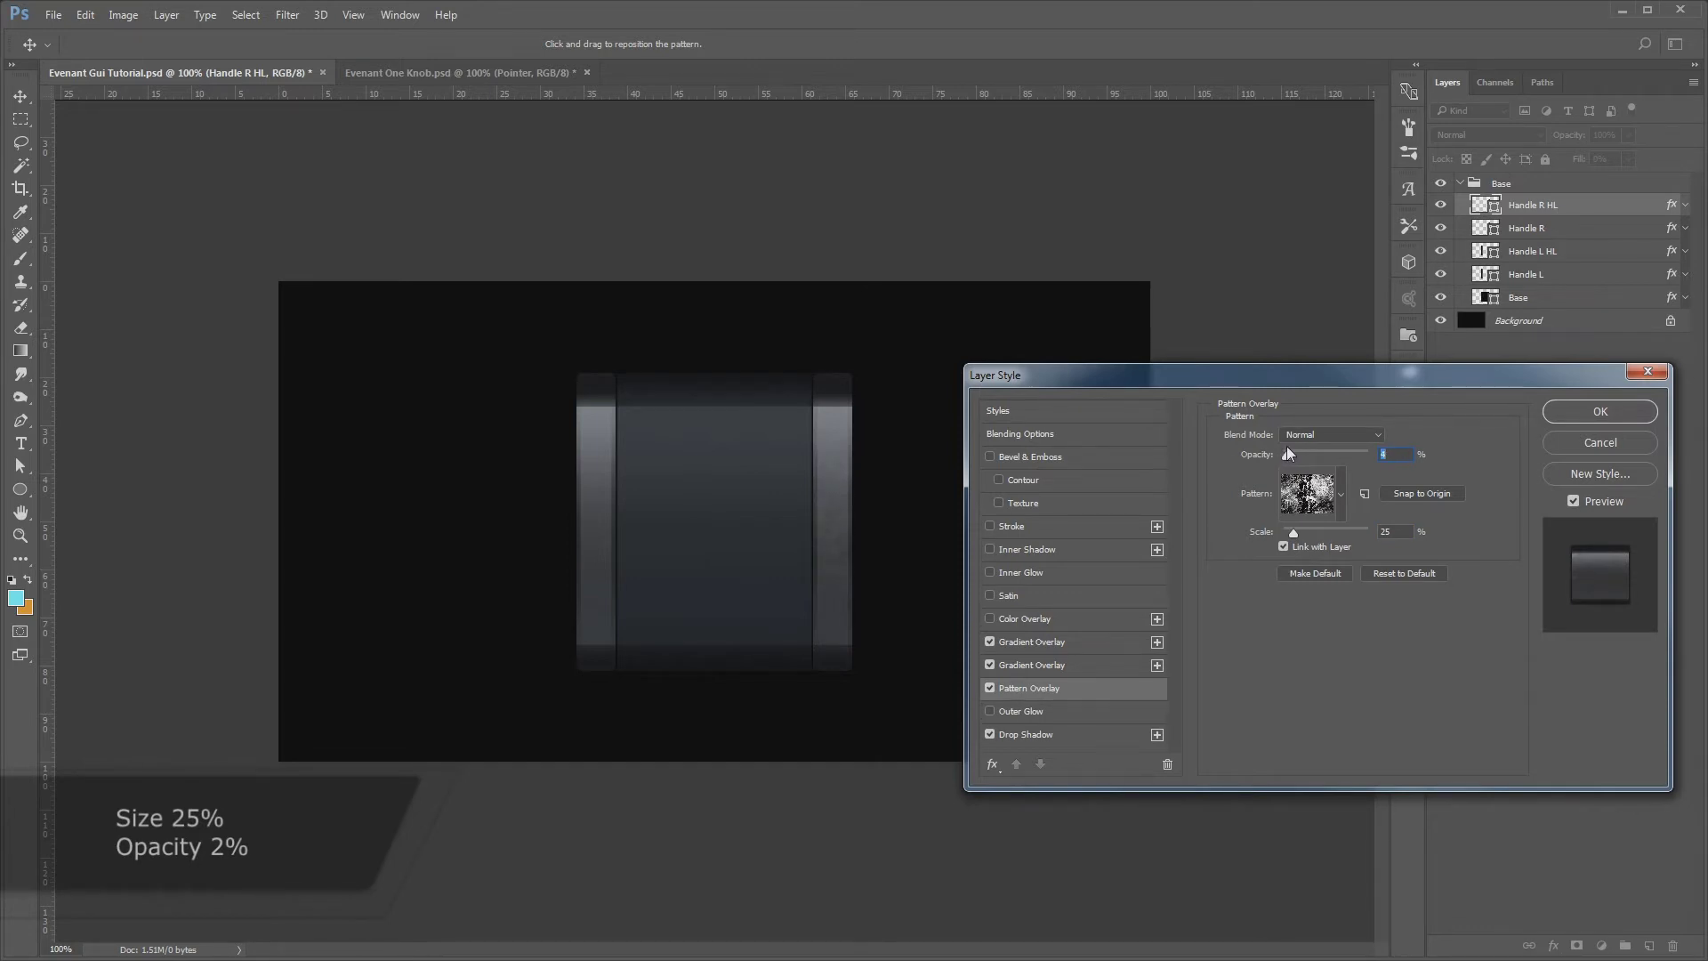
pyautogui.click(1599, 411)
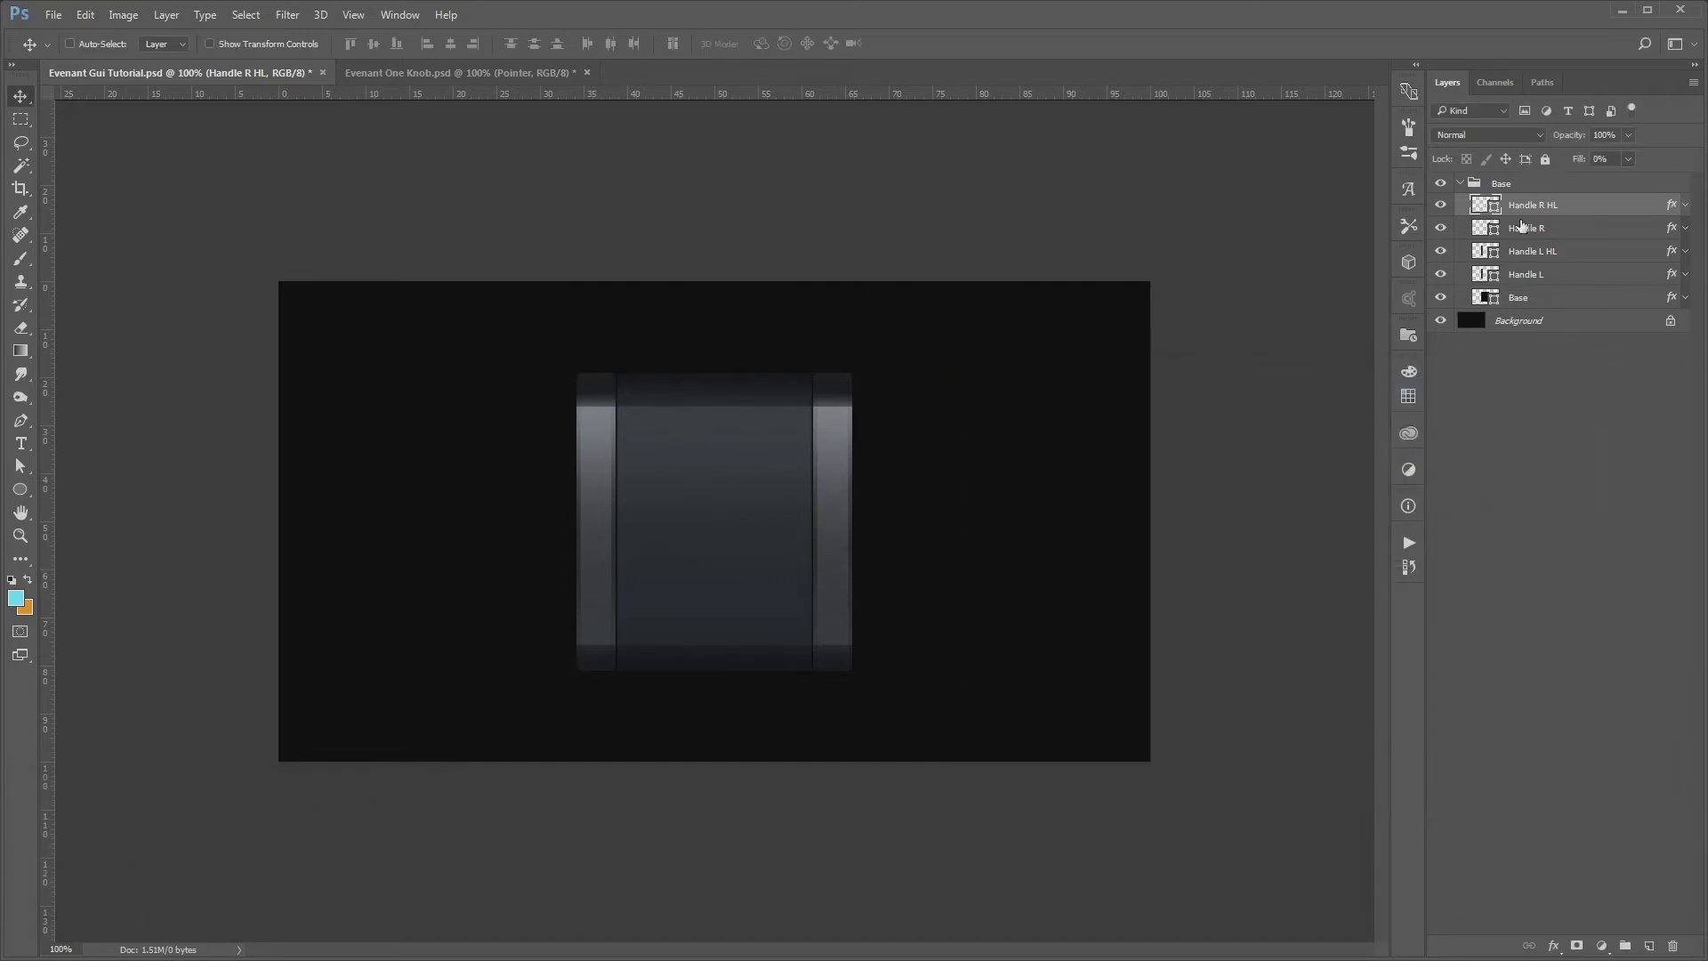
# Copy Handle R HL's layer style and paste it onto Handle L HL
pyautogui.rightClick(1485, 201)
pyautogui.press('Escape')
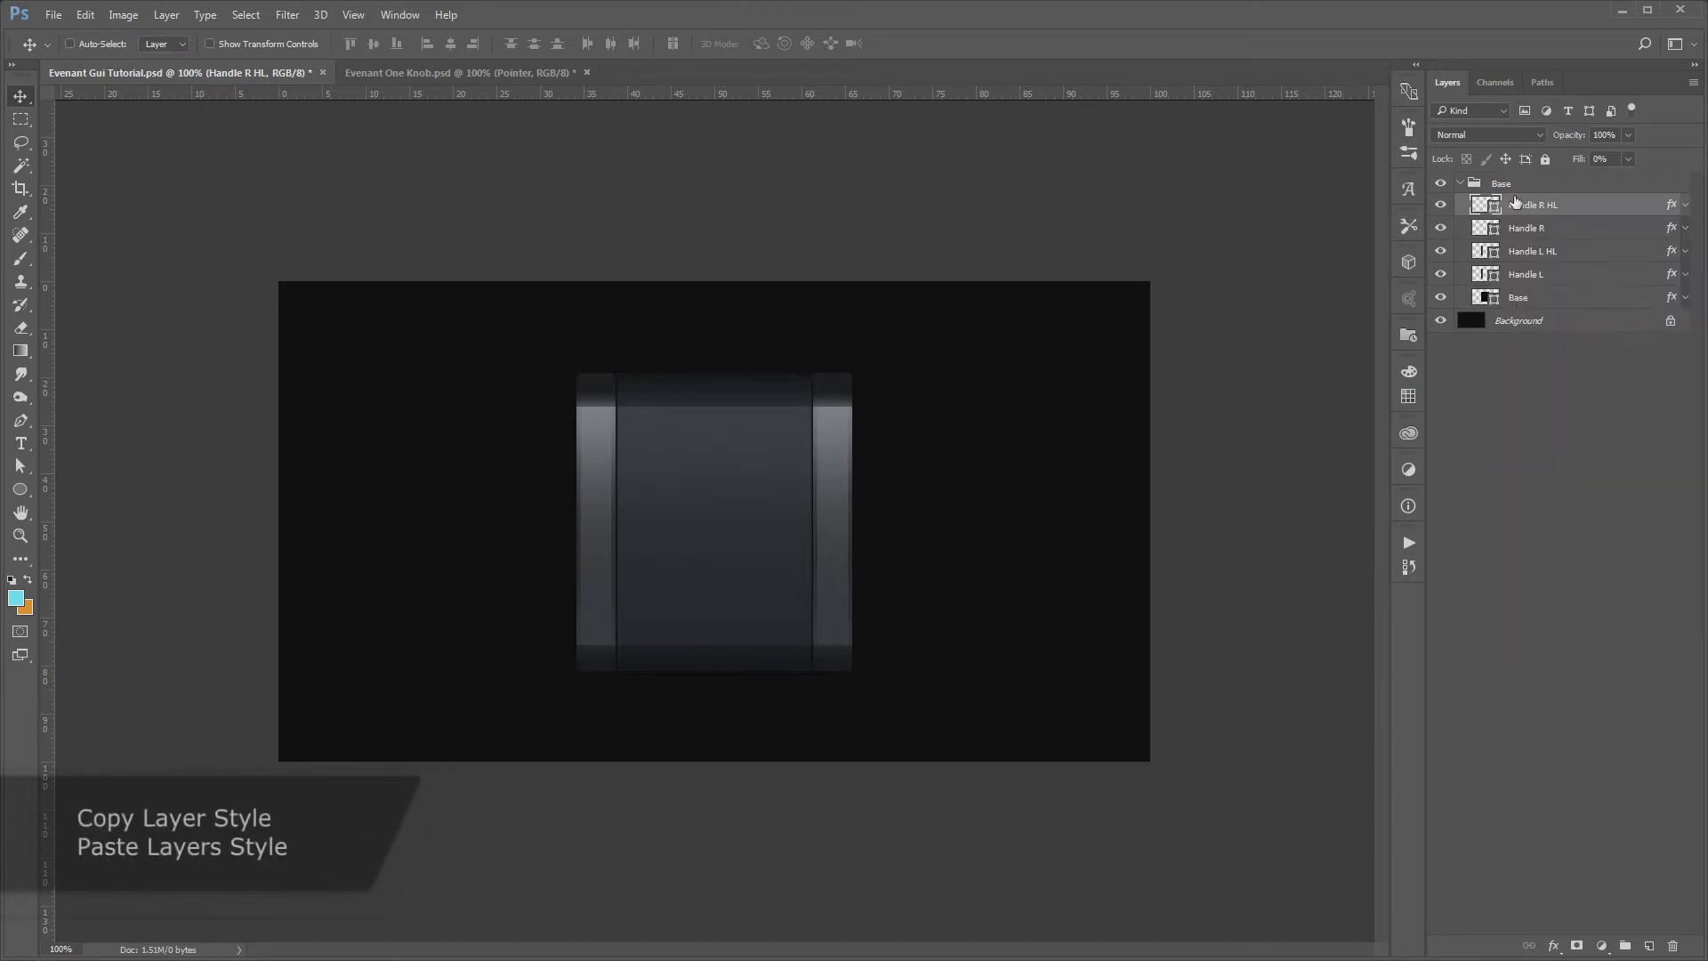
pyautogui.rightClick(1517, 203)
pyautogui.click(1539, 617)
pyautogui.click(1528, 253)
pyautogui.rightClick(1523, 252)
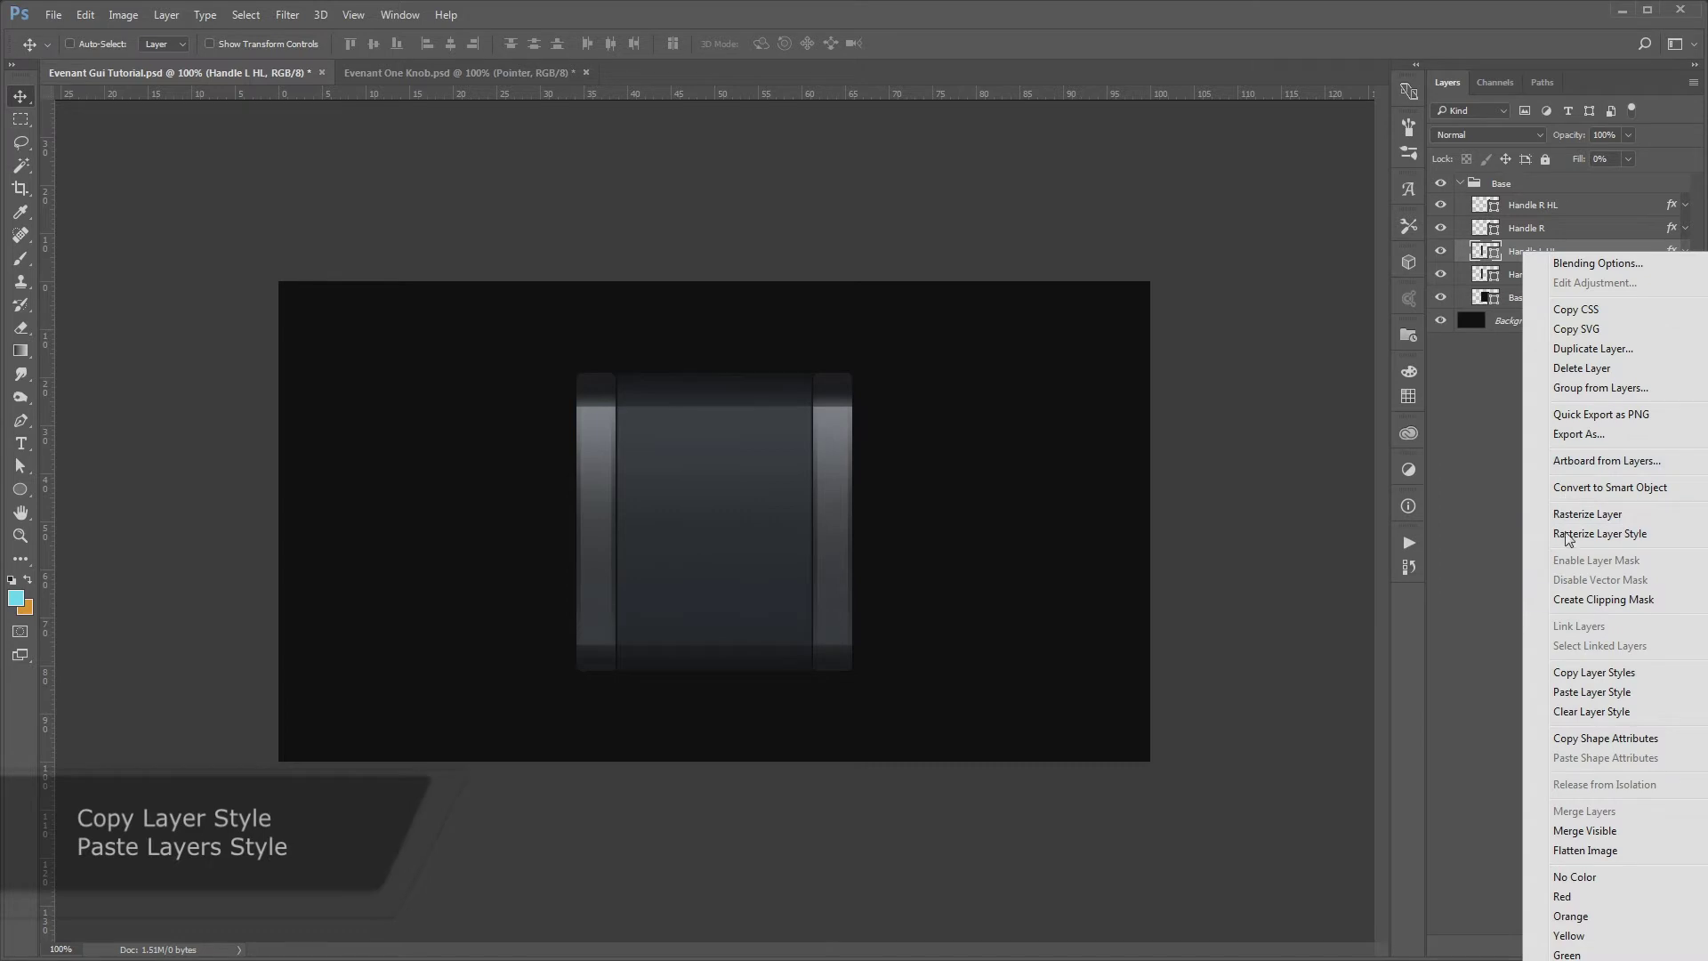
pyautogui.click(1595, 694)
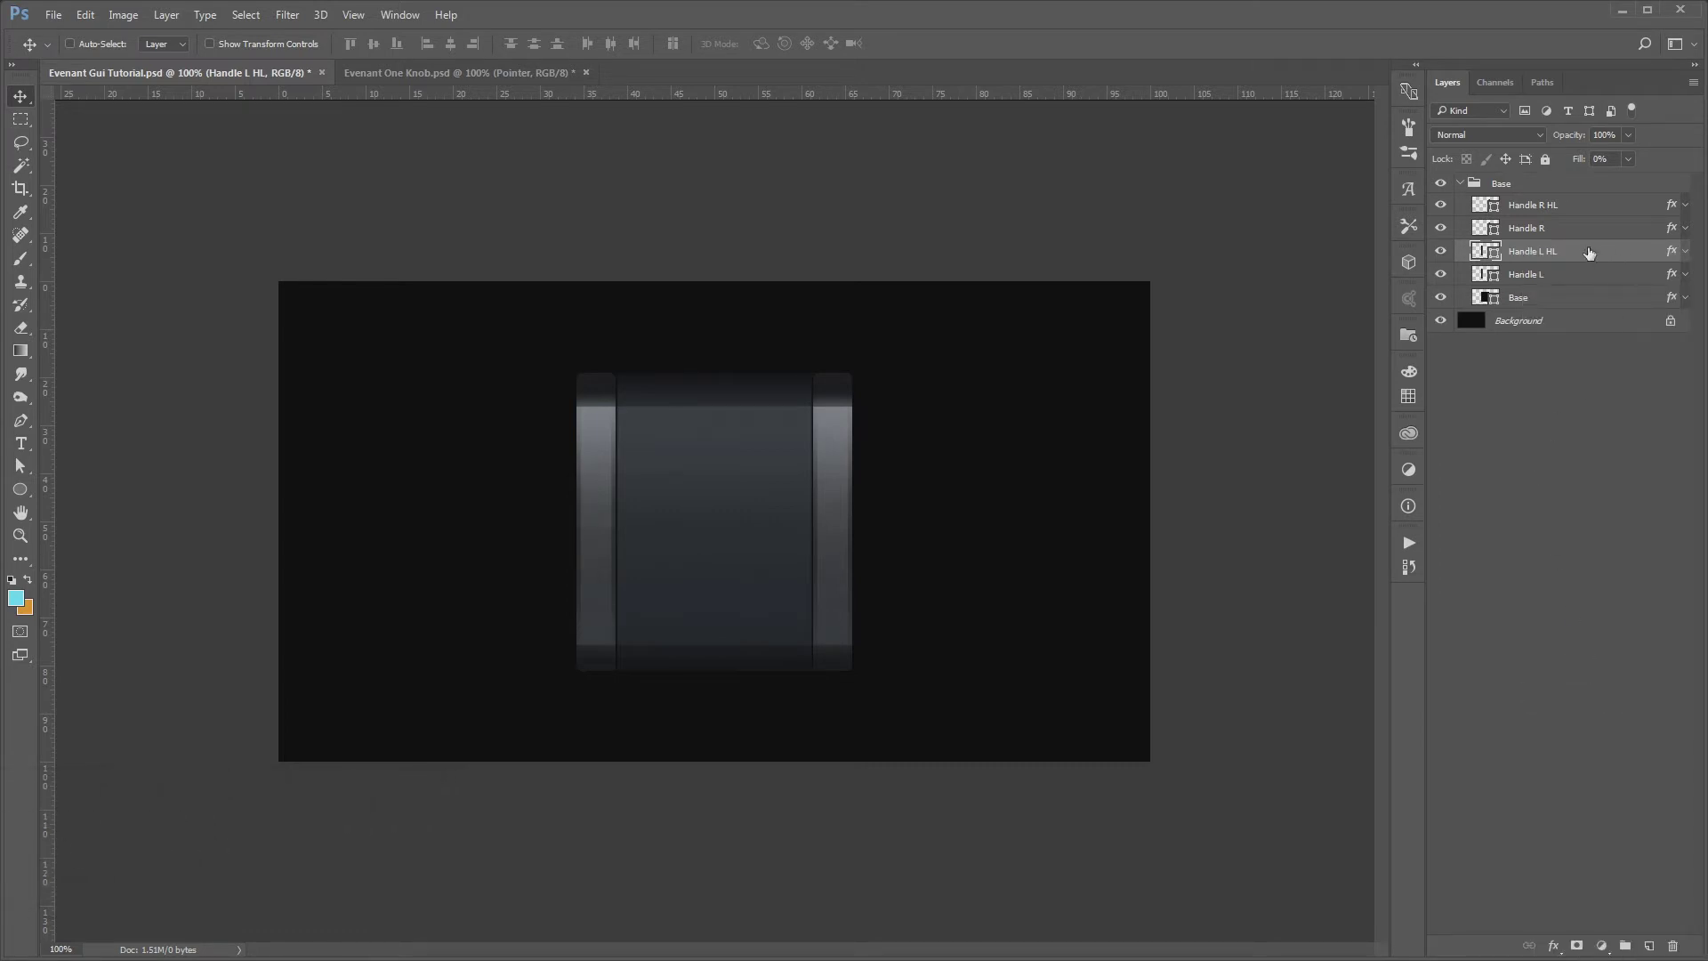
# Review Handle L HL's pasted grunge Pattern Overlay and close the style dialog
pyautogui.doubleClick(1589, 253)
pyautogui.click(1031, 688)
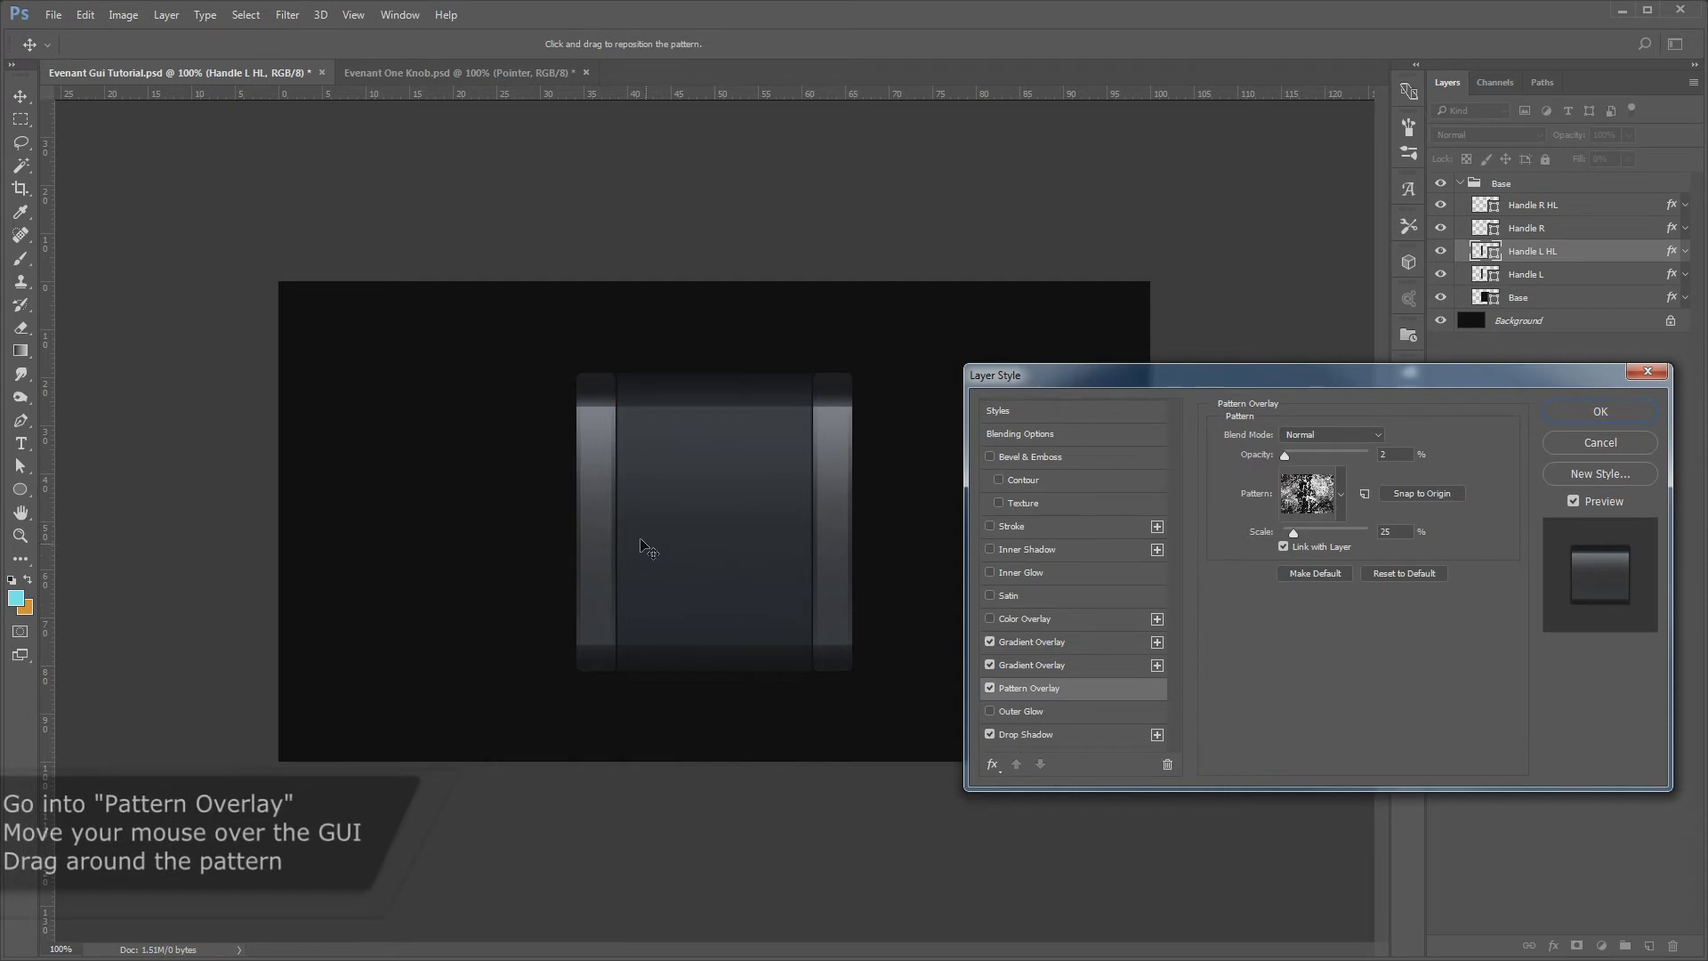
pyautogui.press('Return')
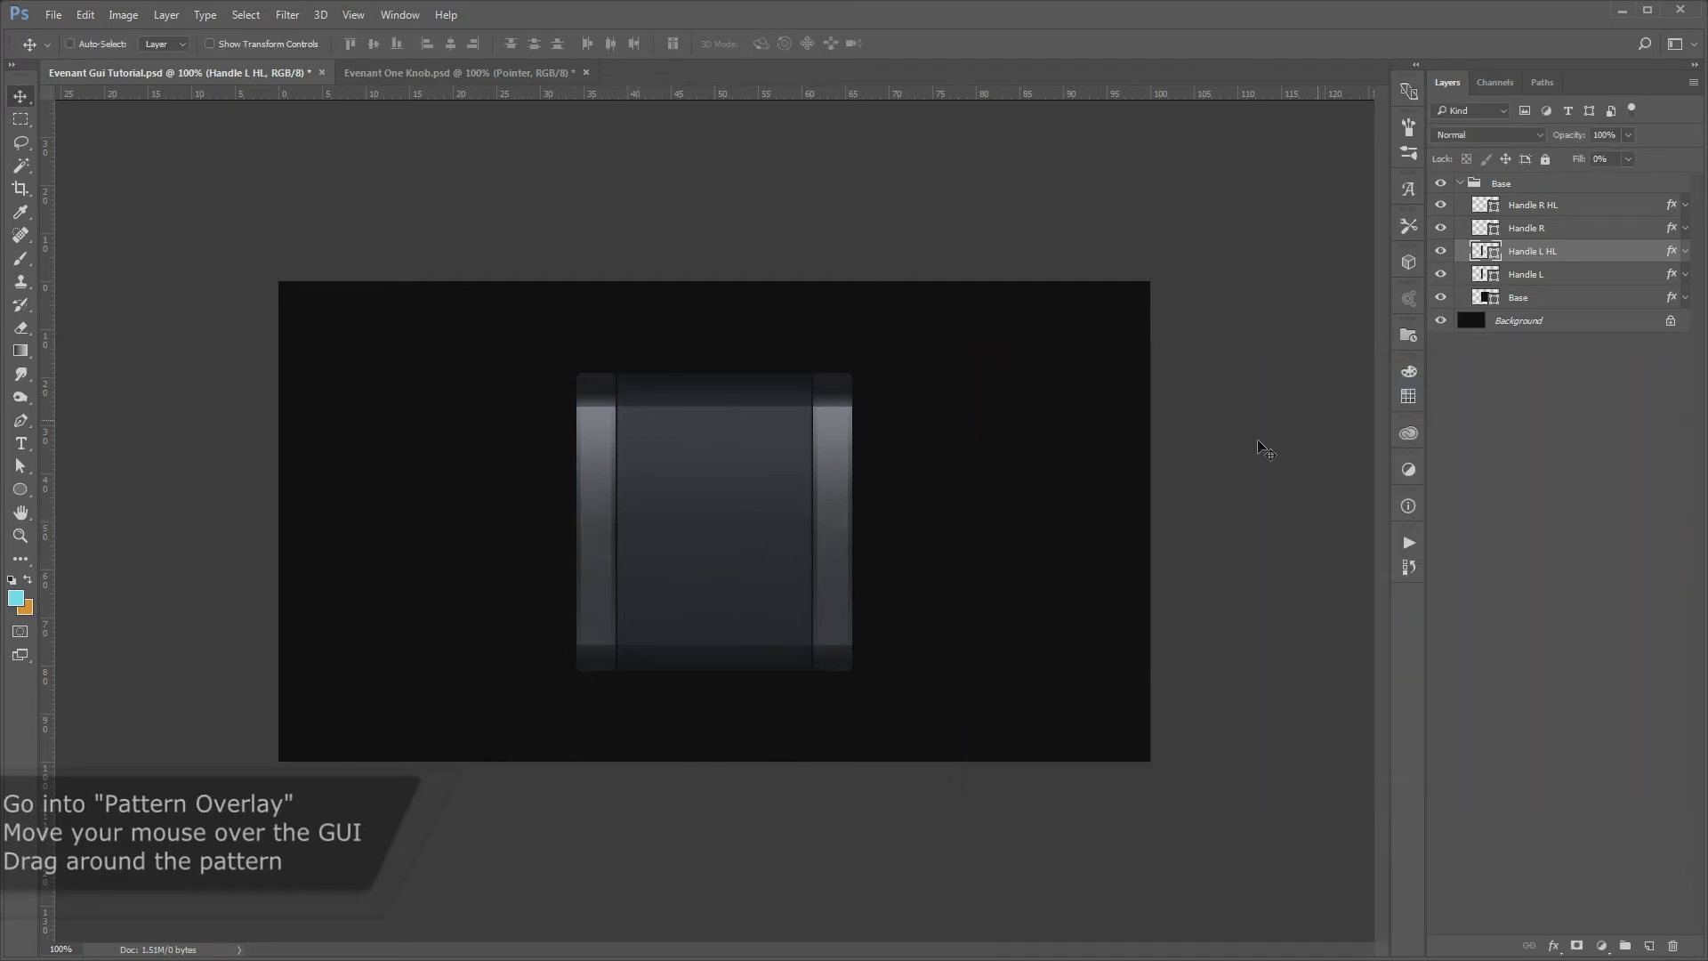
pyautogui.click(1561, 297)
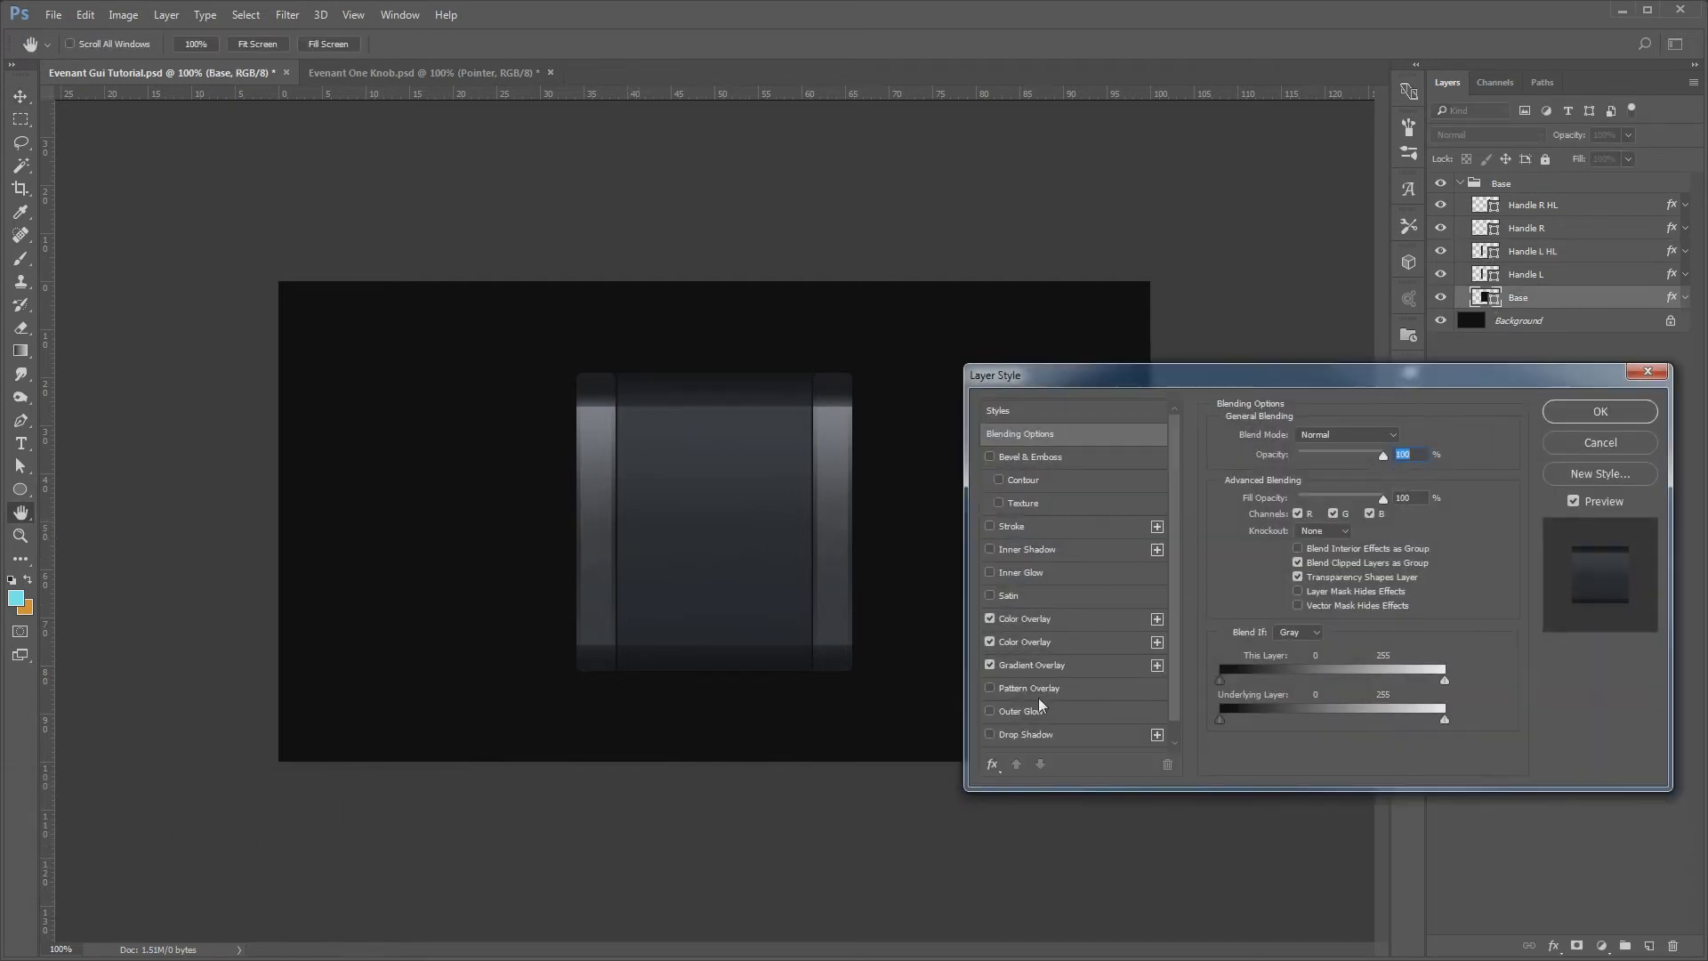
# Give Base a dark grunge Pattern Overlay at 25% scale and set Gradient Overlay opacity to 98%
pyautogui.click(1041, 690)
pyautogui.click(1339, 491)
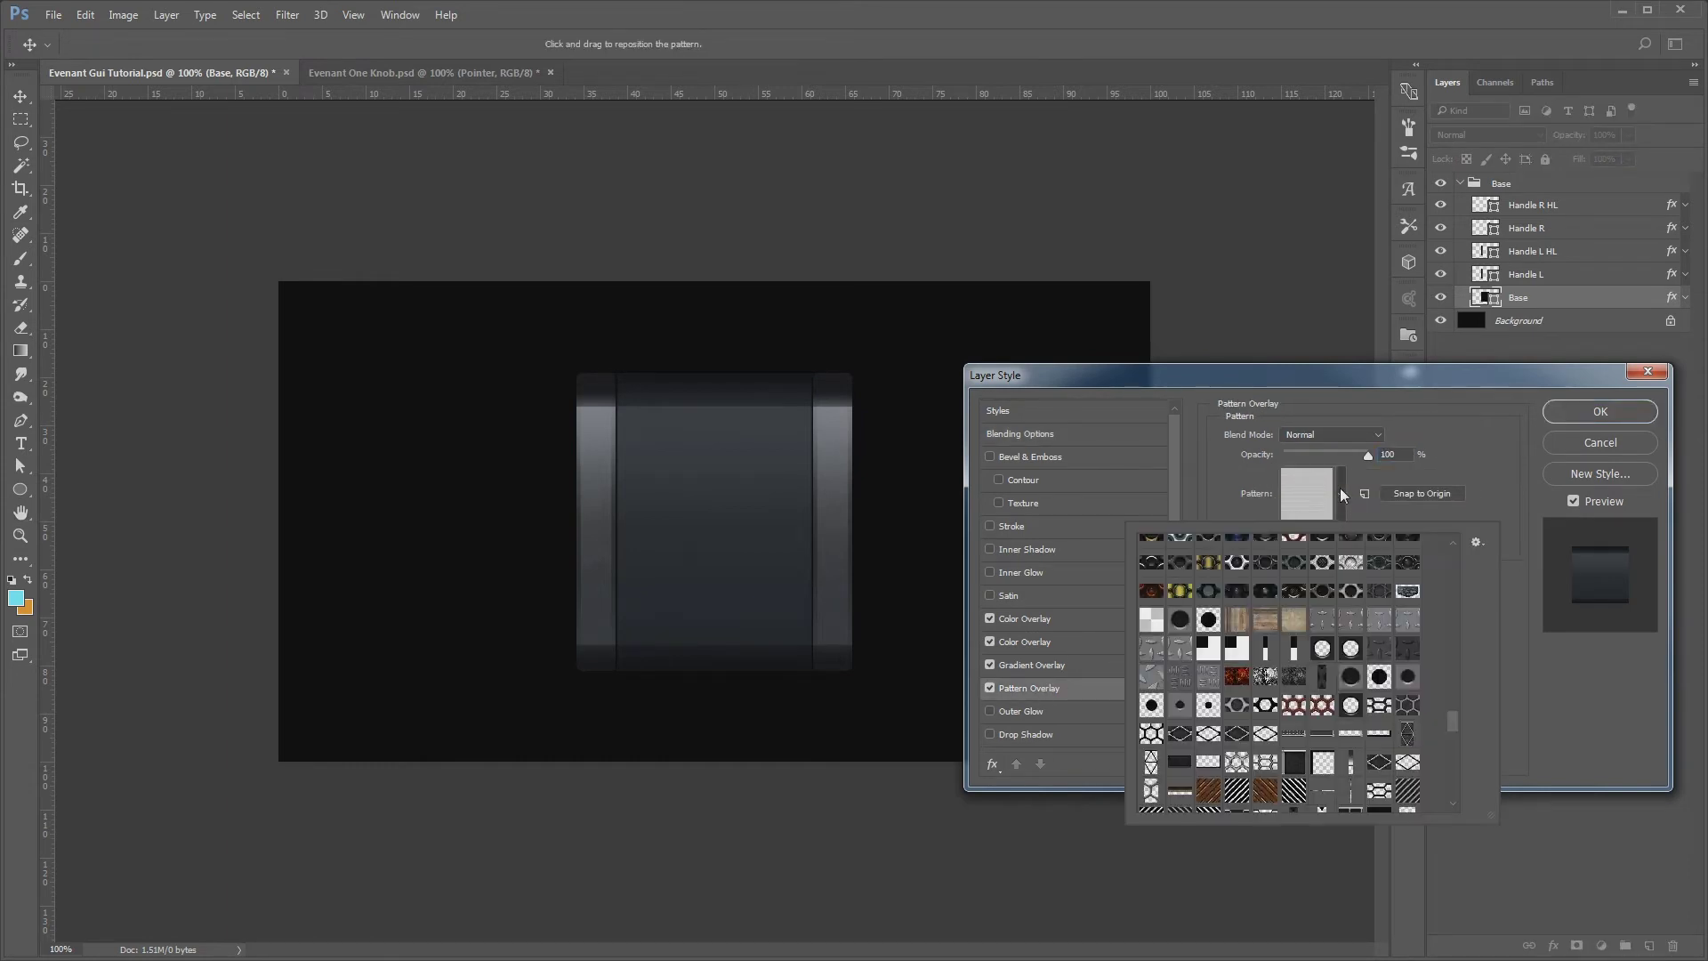
pyautogui.doubleClick(1266, 677)
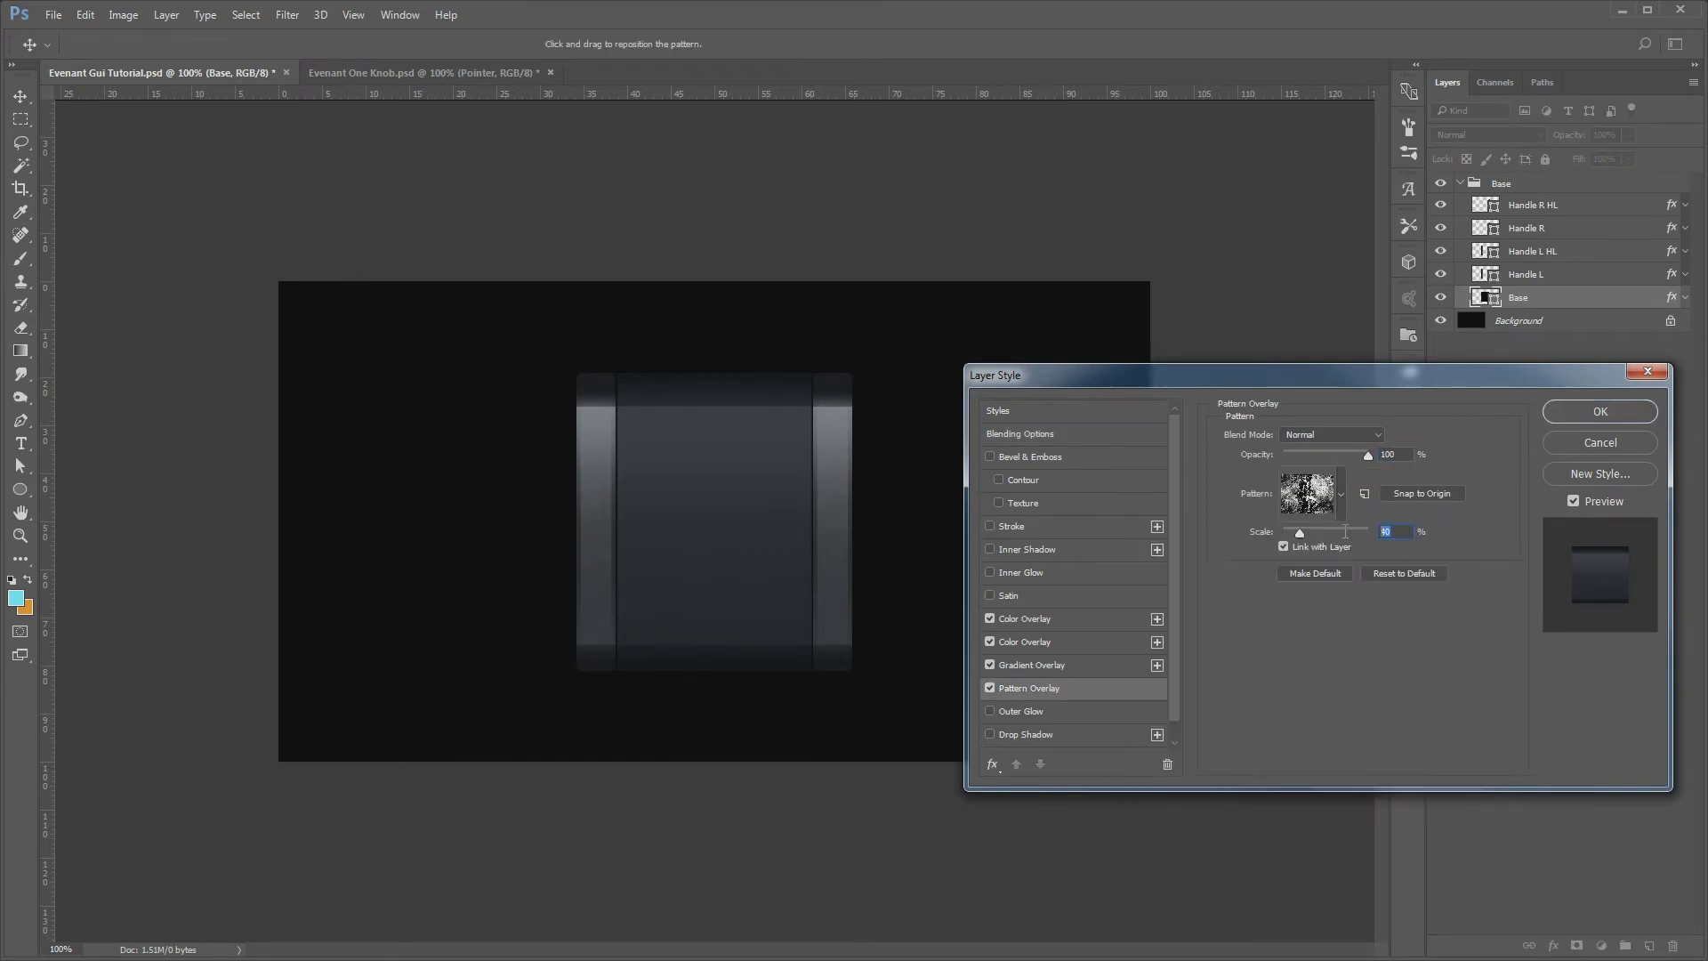
pyautogui.write('25')
pyautogui.click(1085, 669)
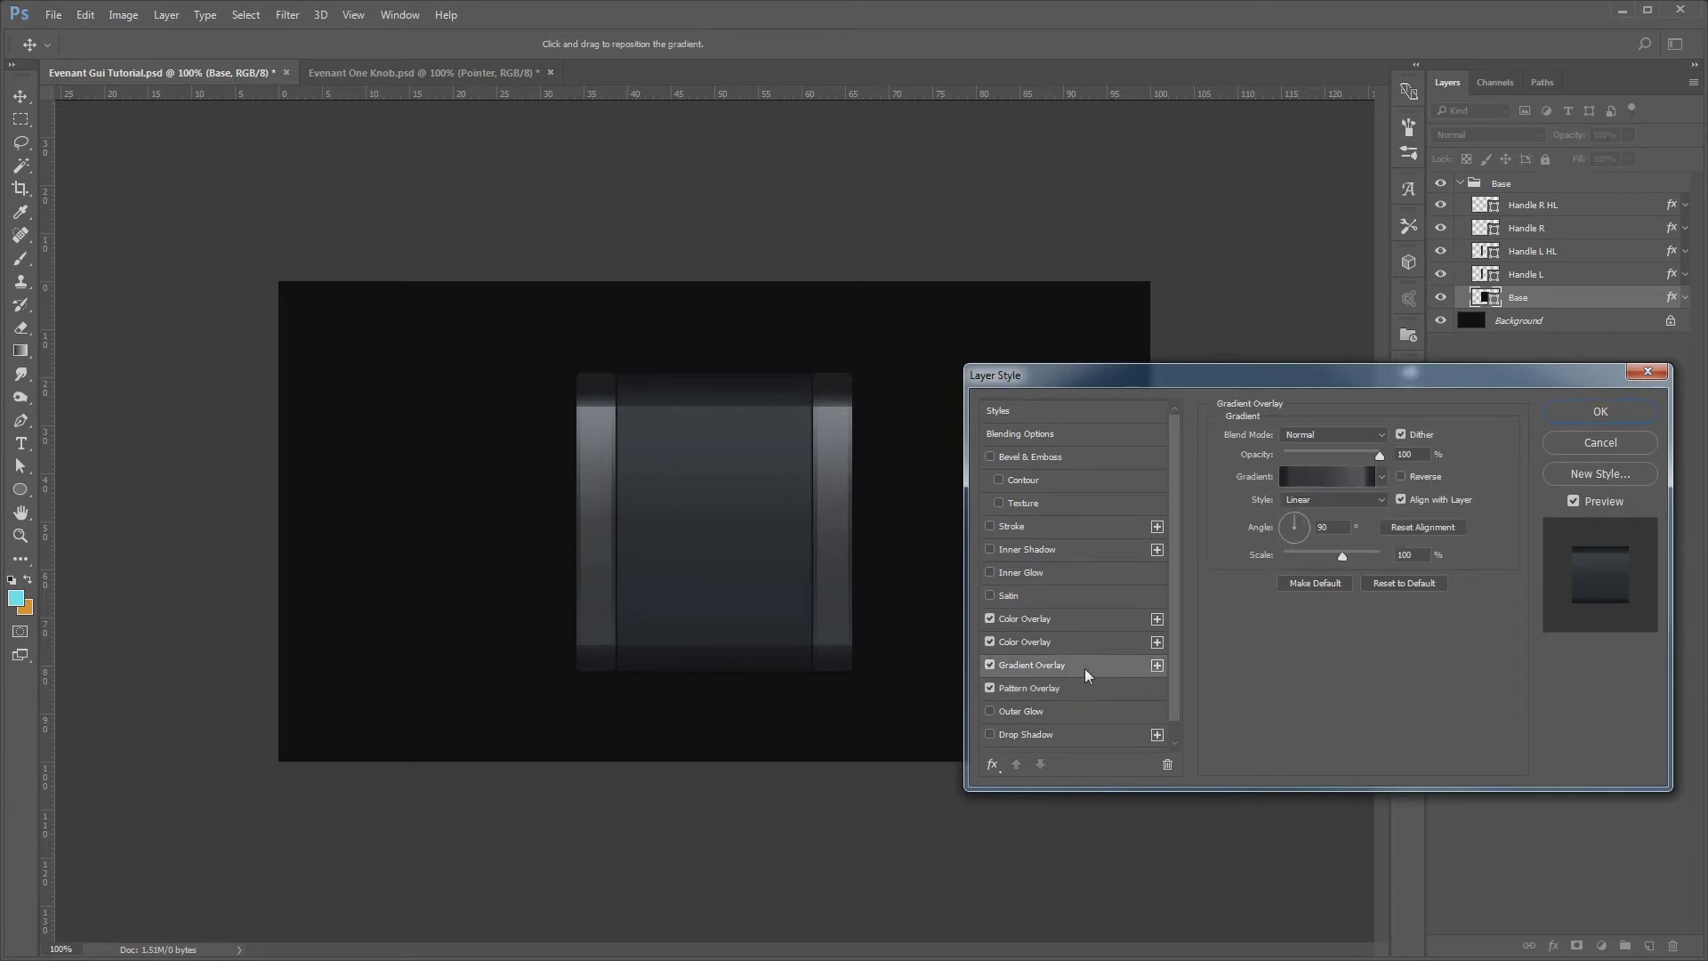
pyautogui.moveTo(1380, 452); pyautogui.dragTo(1379, 453)
pyautogui.click(1076, 686)
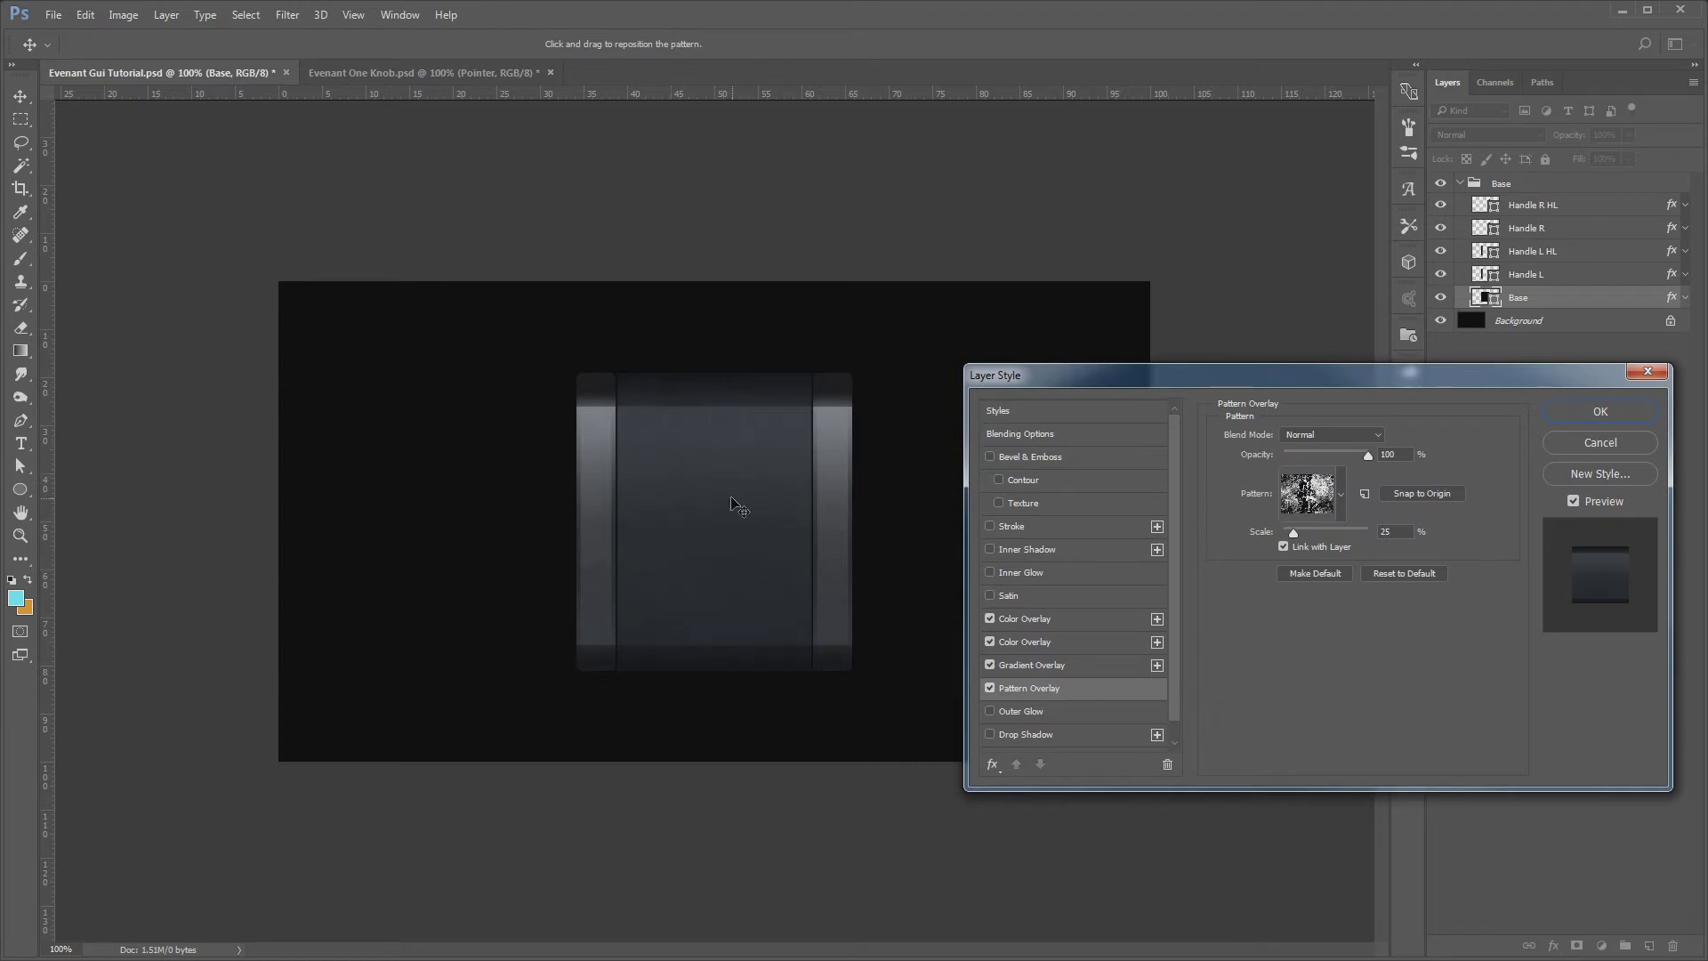
pyautogui.click(1580, 414)
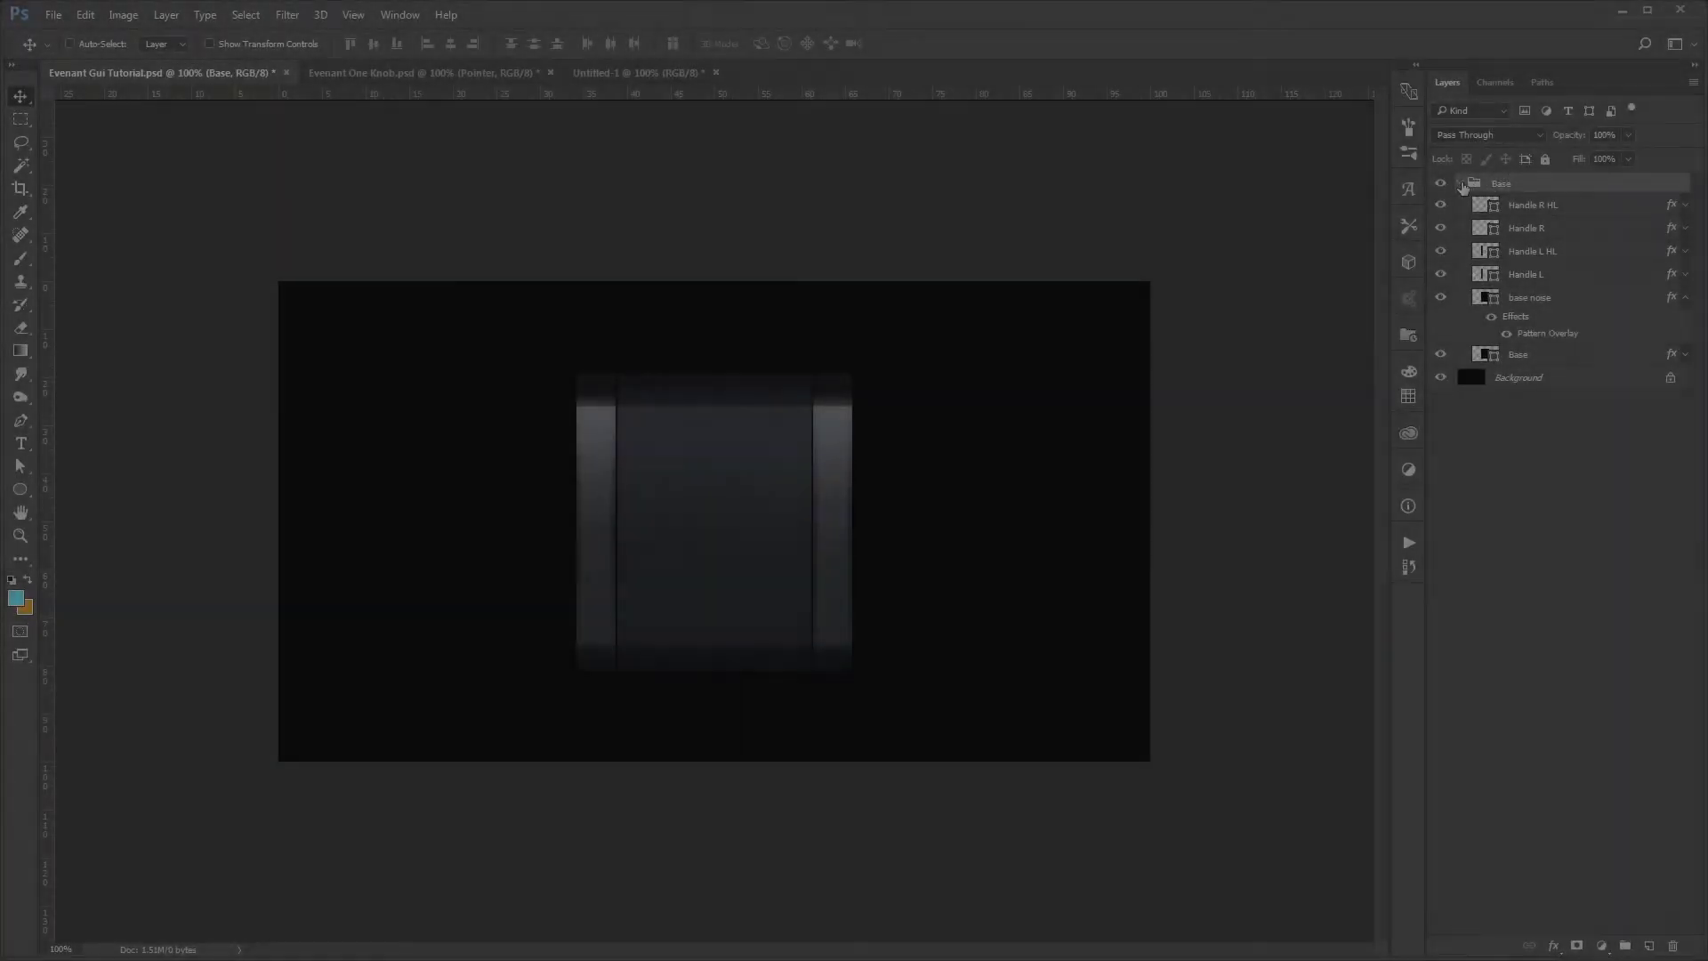
# Collapse the Base group so only Base and Background show in the Layers panel
pyautogui.click(1460, 183)
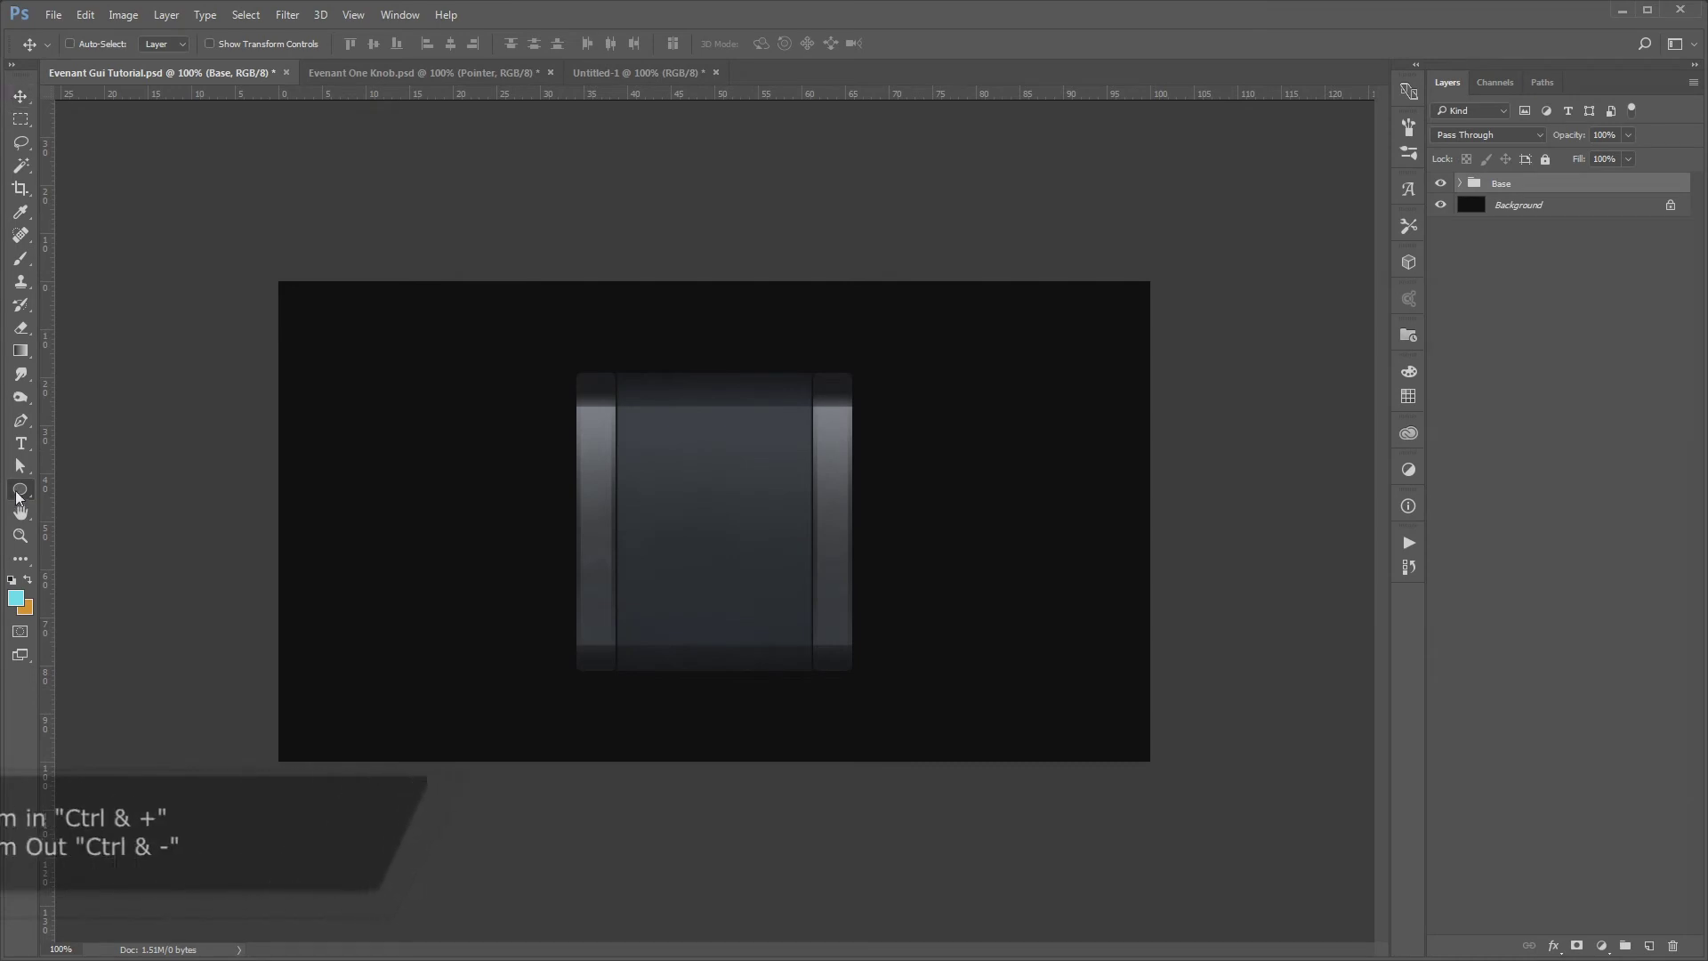
# Draw a black-filled circle with the ellipse tool on the box's front panel
pyautogui.click(19, 492)
pyautogui.click(162, 44)
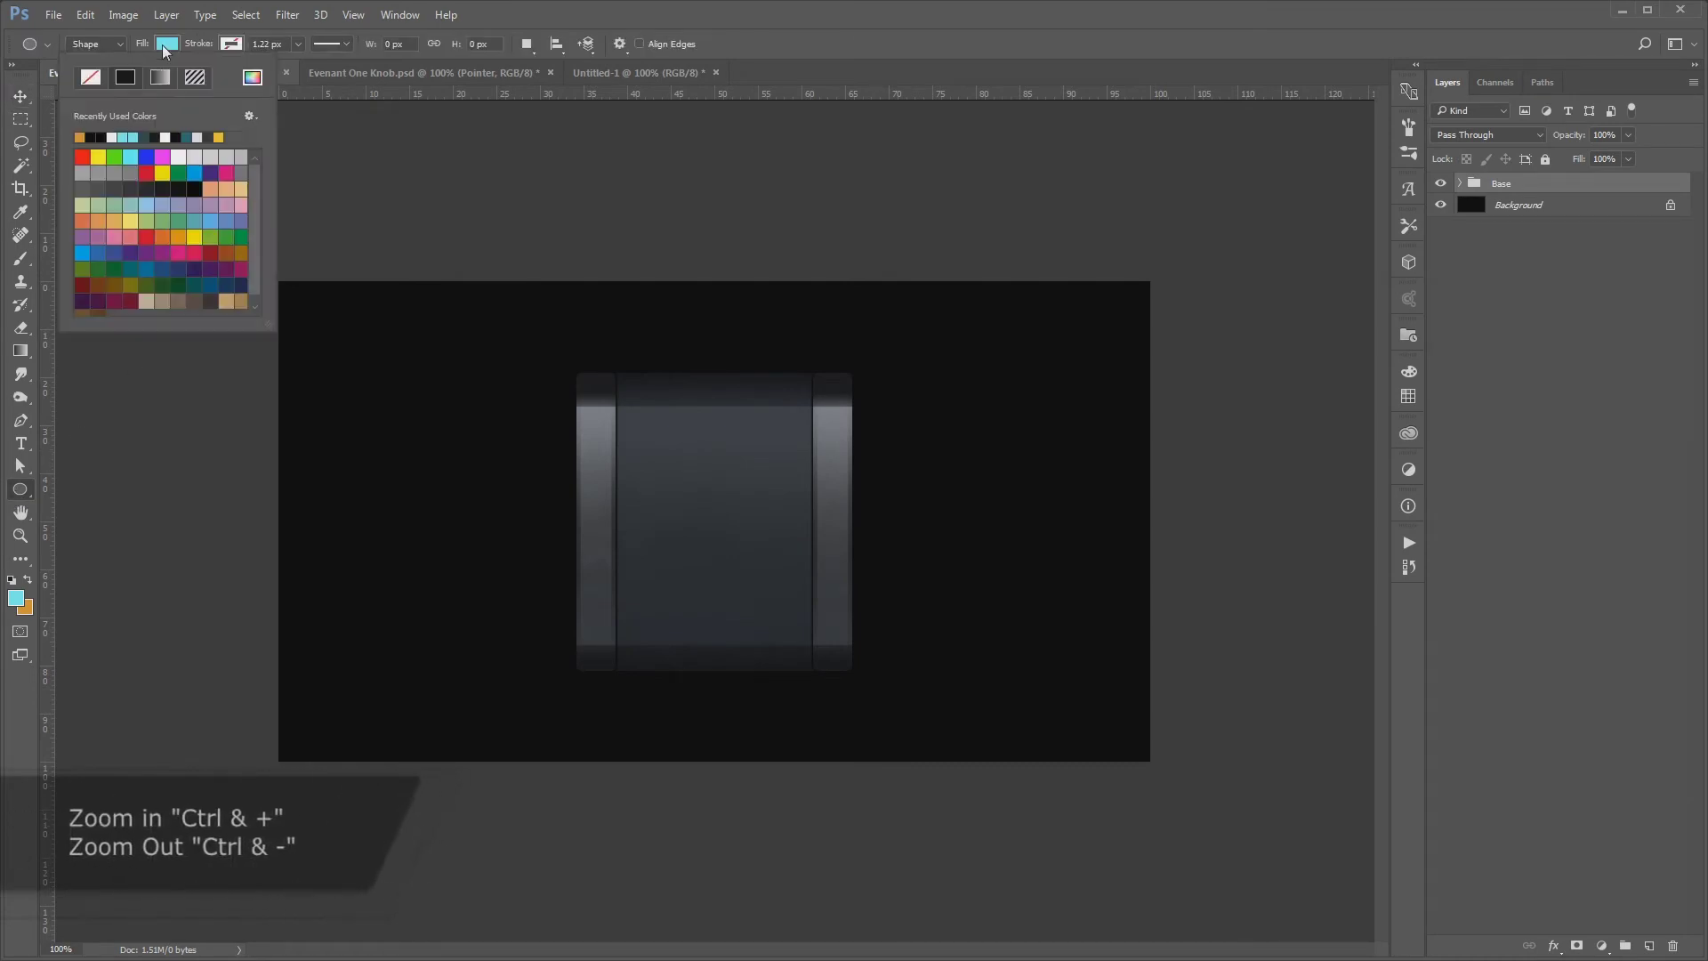
pyautogui.click(91, 136)
pyautogui.click(19, 96)
pyautogui.click(20, 489)
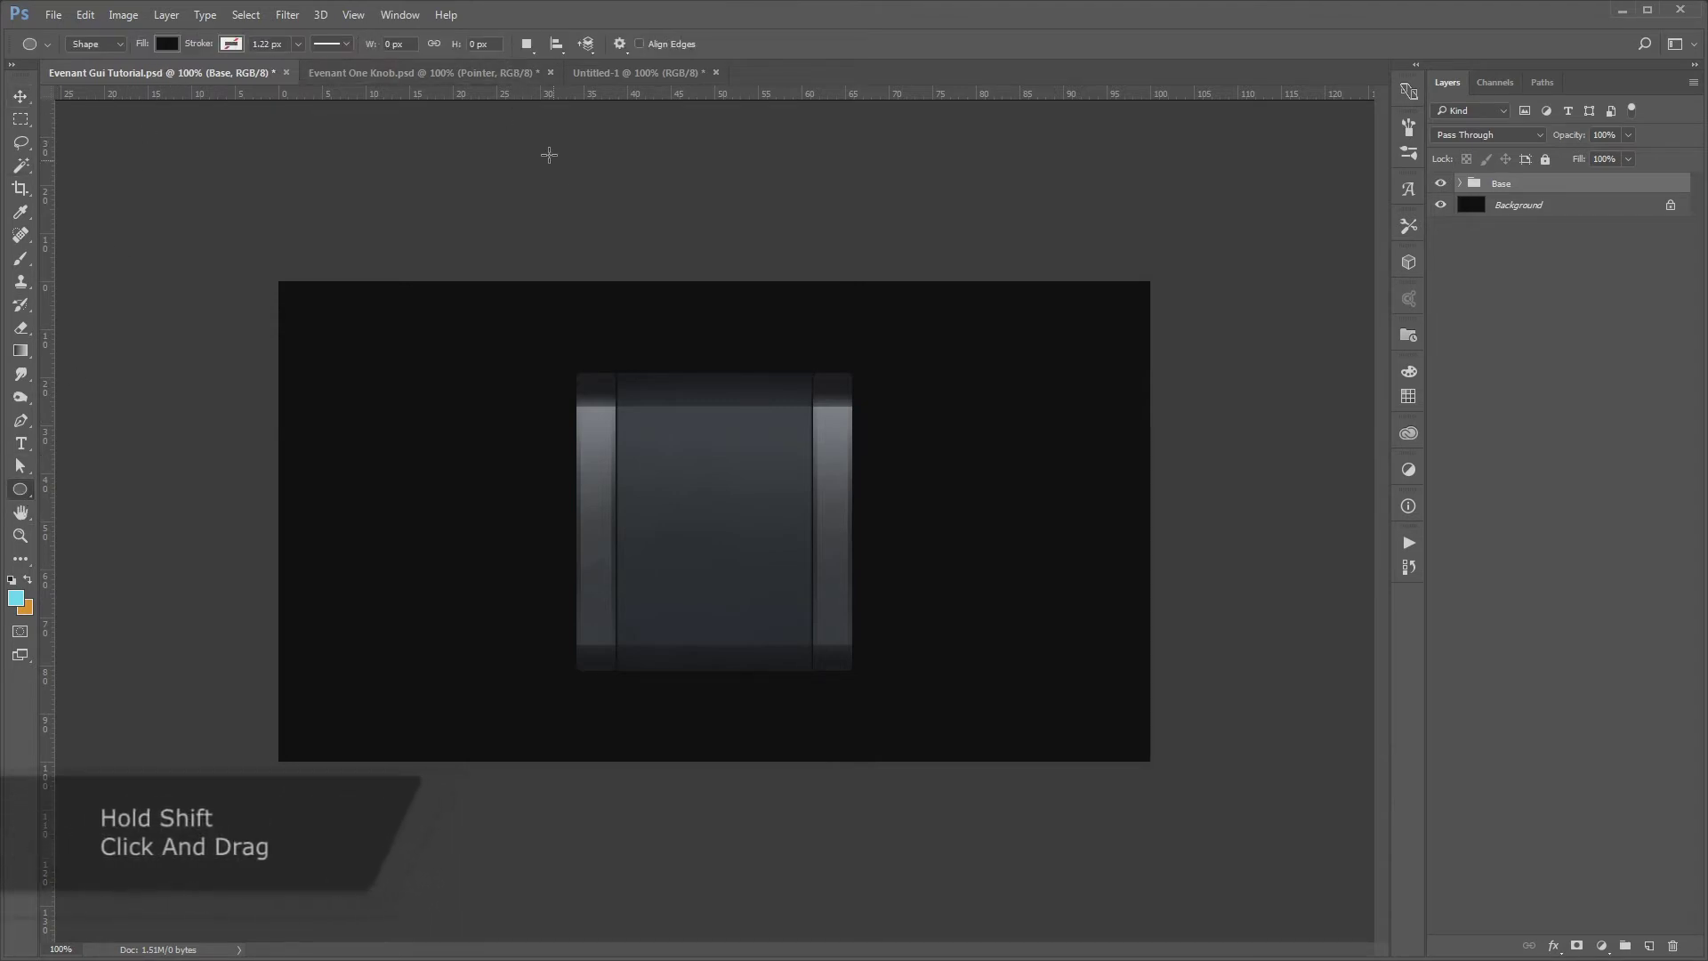
pyautogui.hotkey('ctrl', '+')
pyautogui.moveTo(589, 393); pyautogui.dragTo(852, 668)
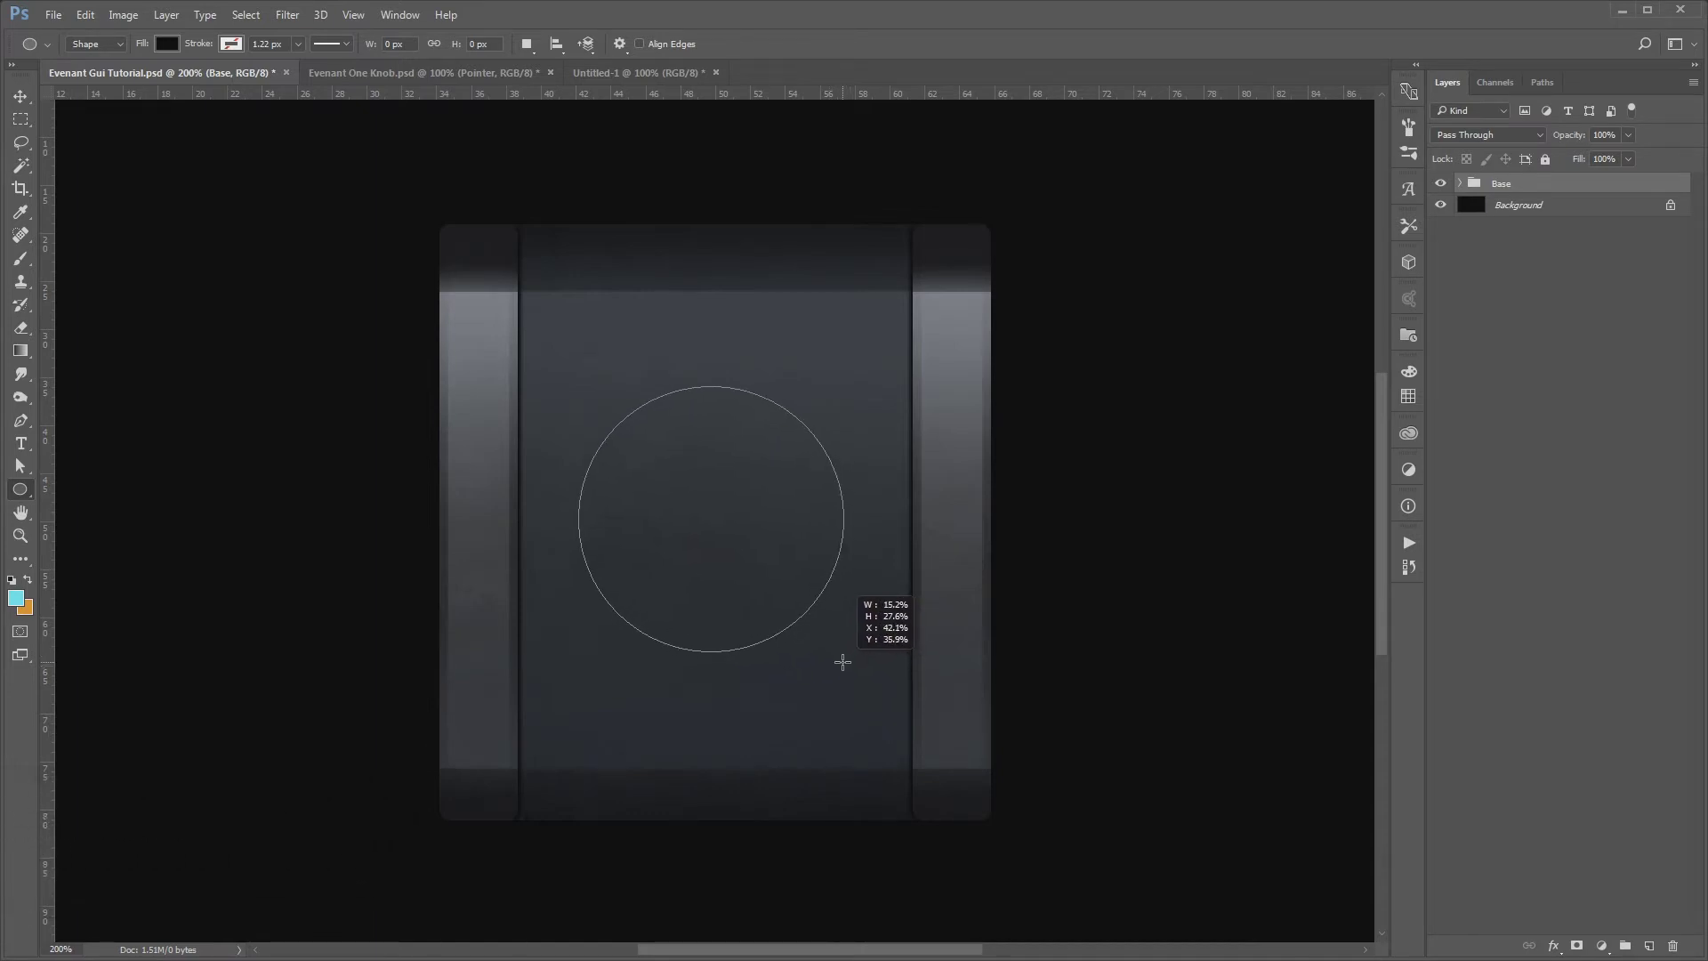
pyautogui.moveTo(852, 668); pyautogui.dragTo(843, 662)
# Centre the circle on the canvas, nudge it down 4 px, and zoom to 200%
pyautogui.press('v')
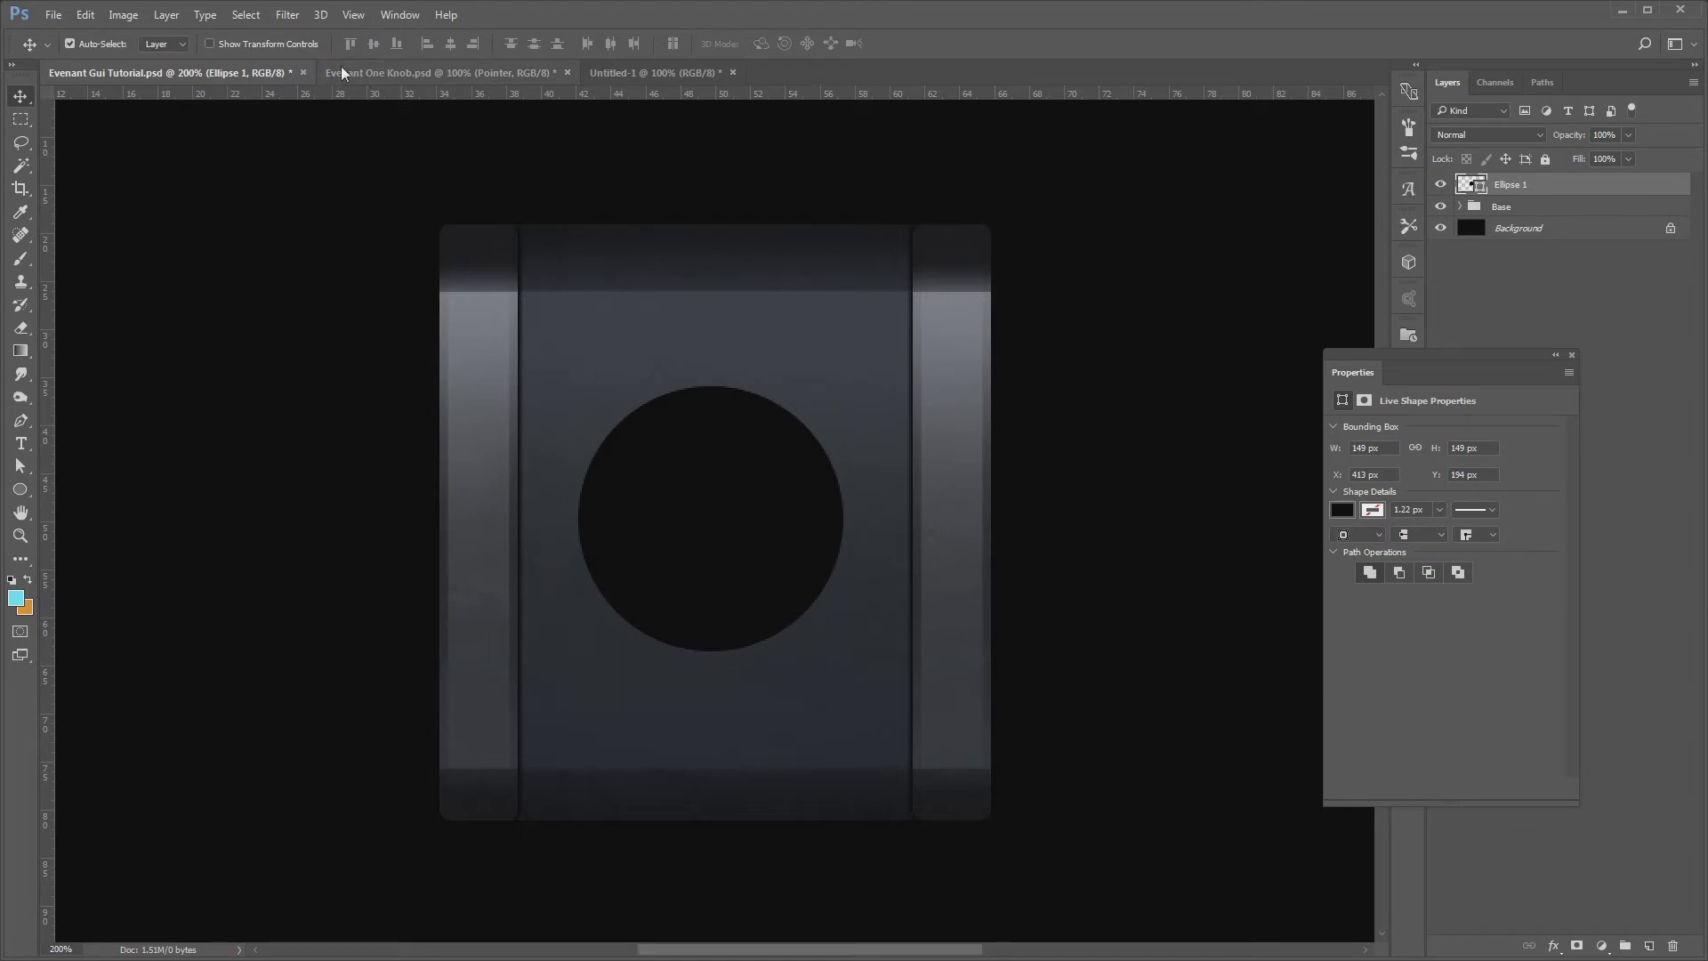
pyautogui.click(246, 14)
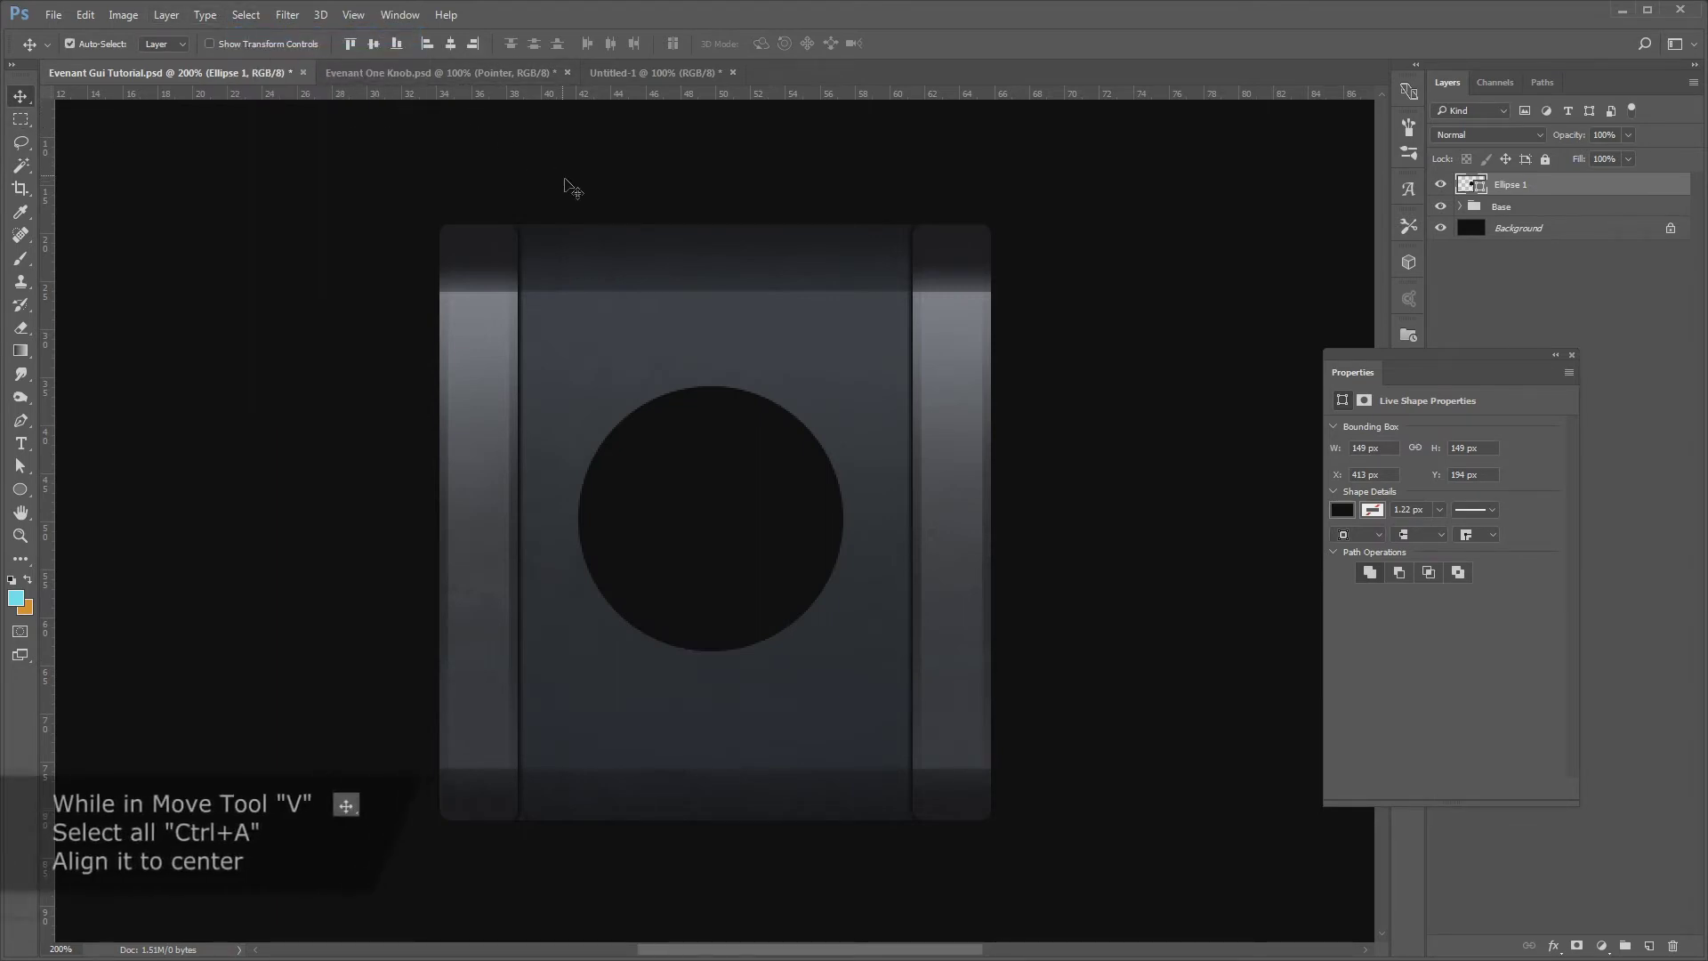
pyautogui.hotkey('ctrl', '-')
pyautogui.click(372, 43)
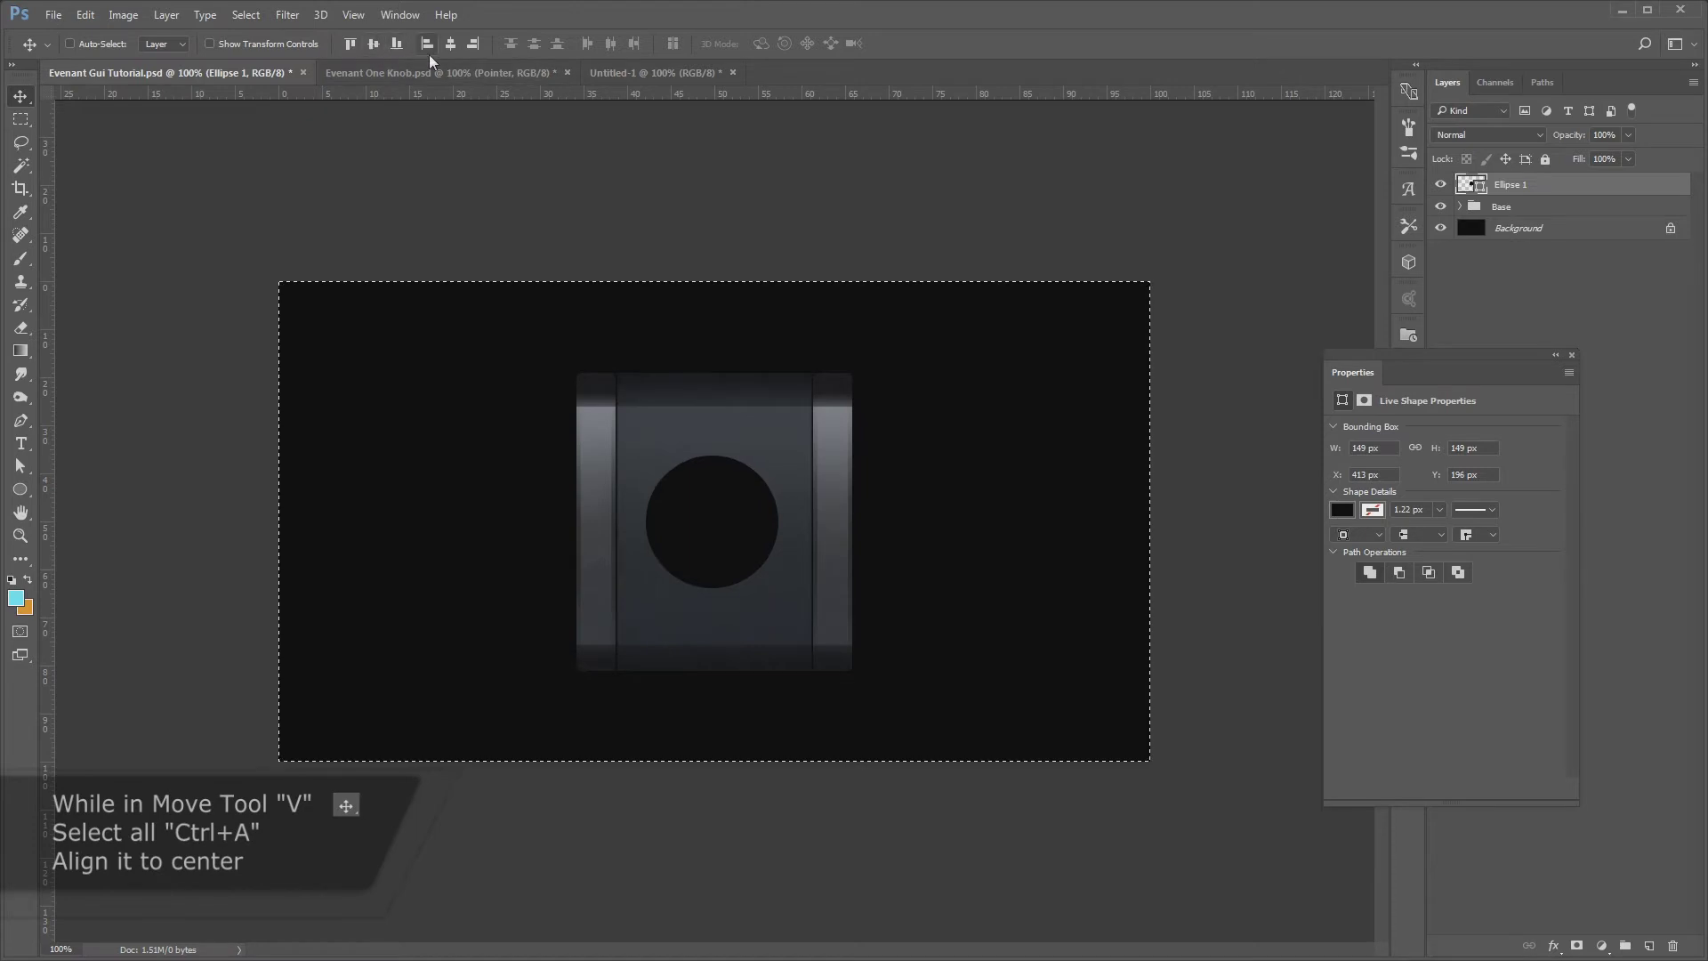
pyautogui.click(451, 44)
pyautogui.hotkey('ctrl', 'd')
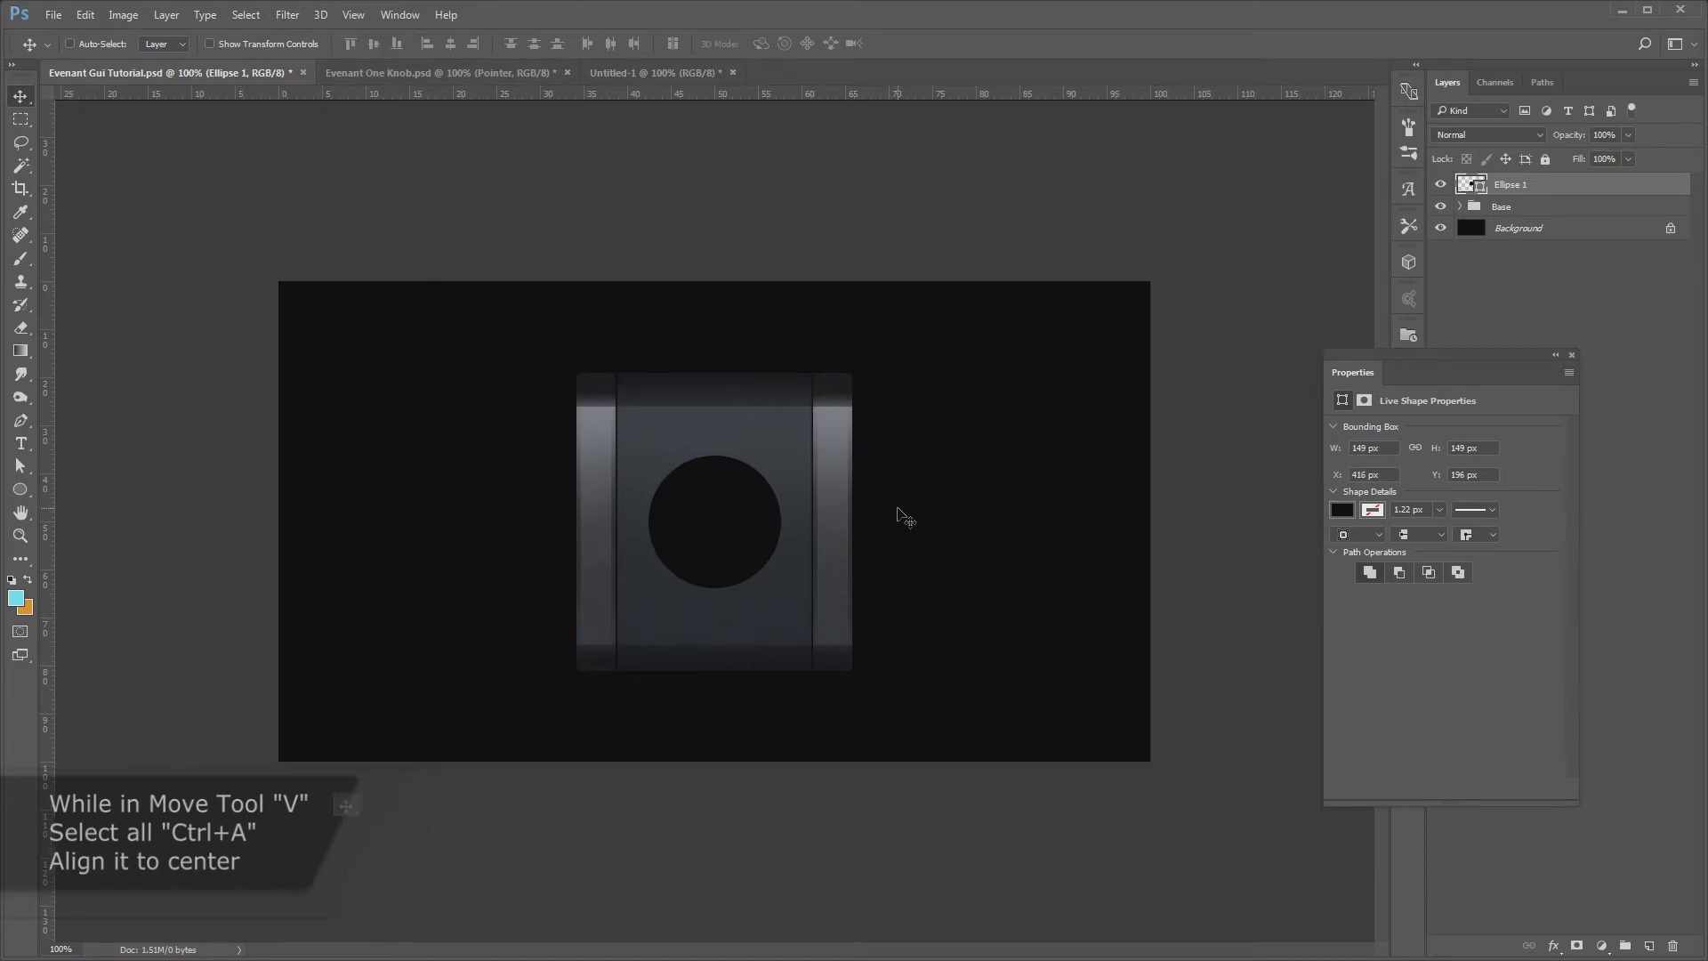
pyautogui.press('Down')
pyautogui.press('Down')
pyautogui.press('Down')
pyautogui.press('Down')
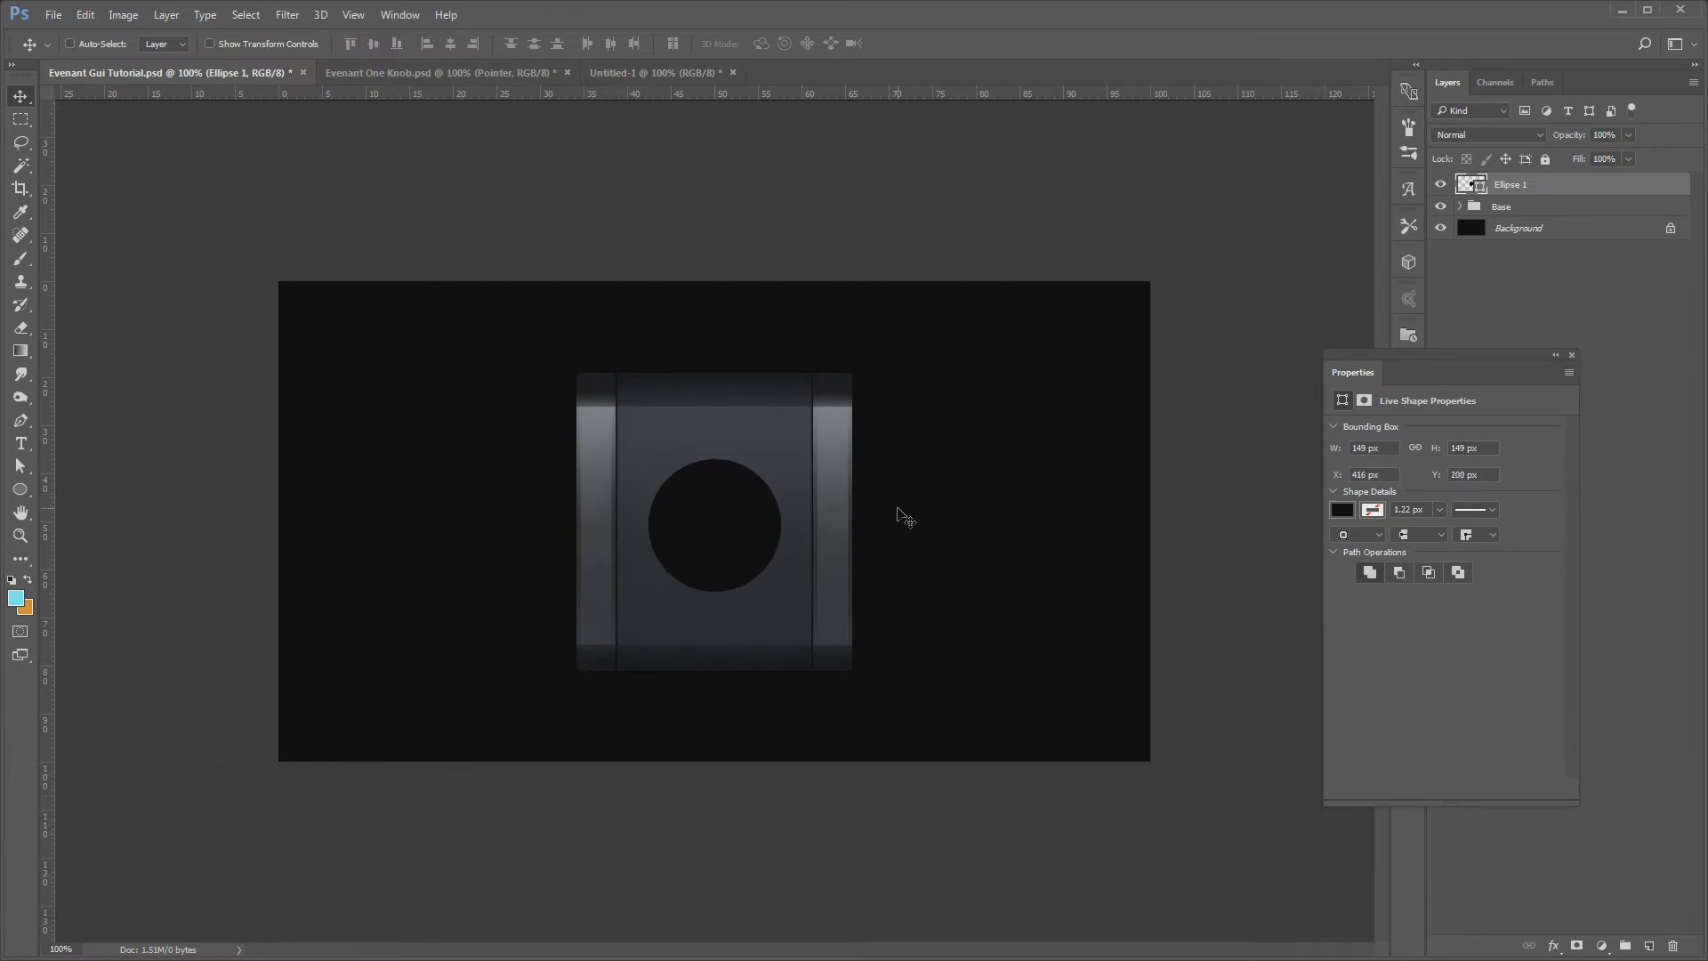
pyautogui.hotkey('ctrl', '+')
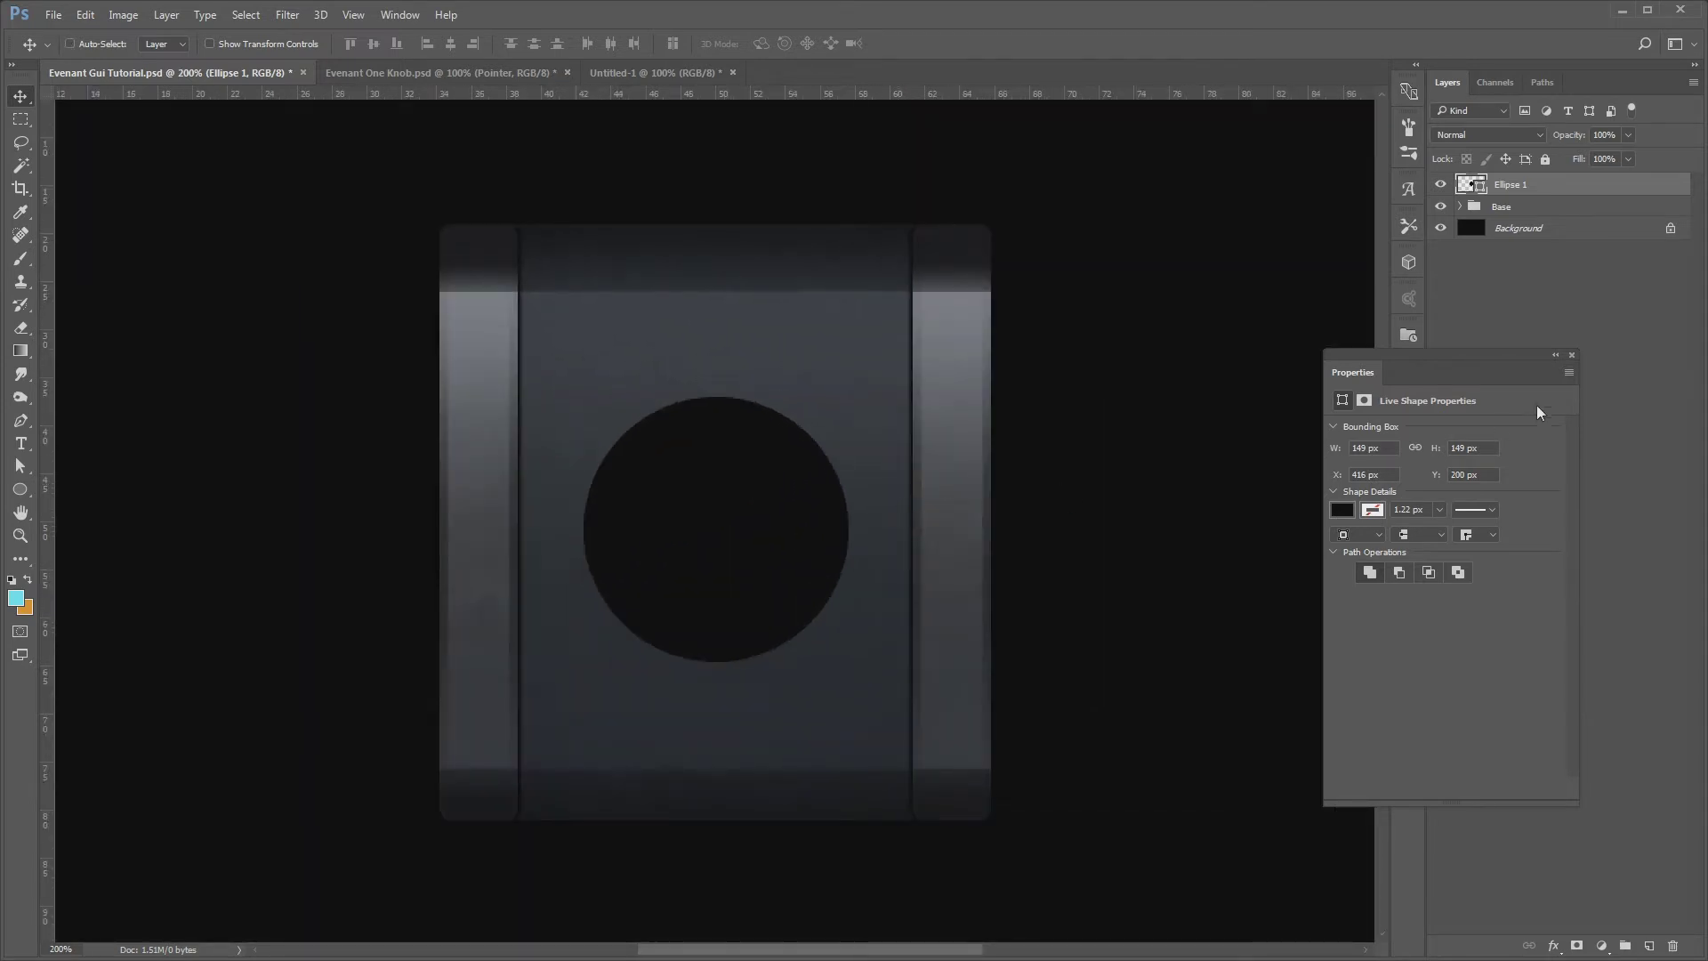
pyautogui.click(1572, 356)
pyautogui.doubleClick(1565, 188)
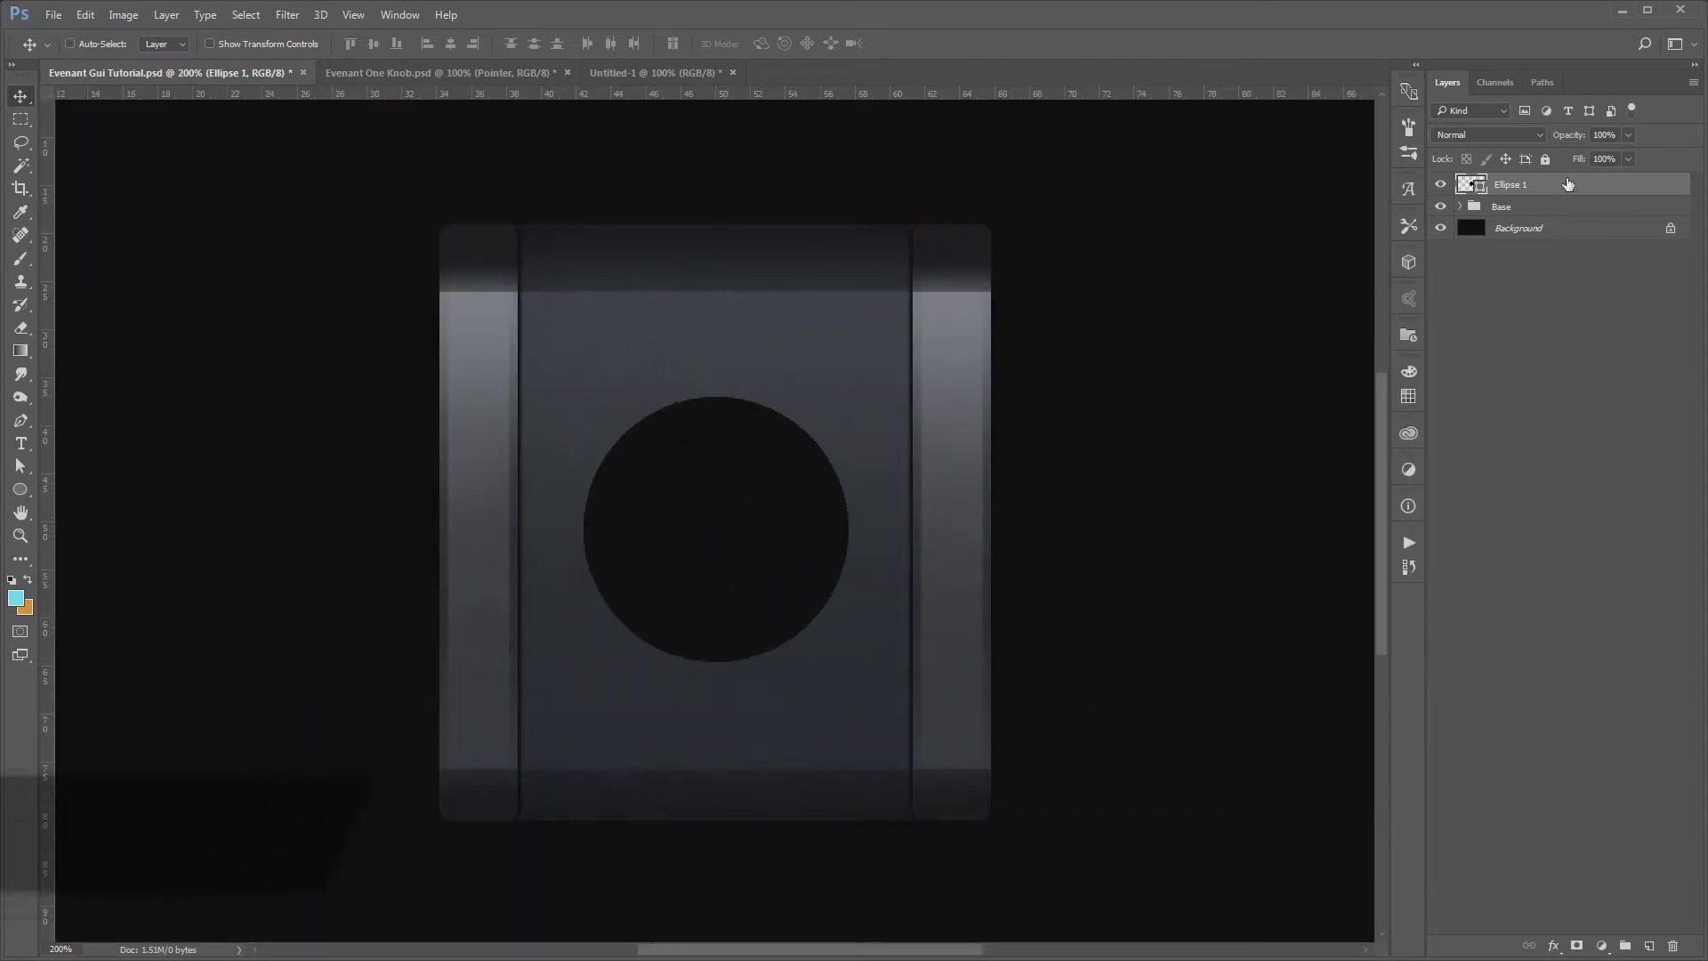
# Give Ellipse 1 0% fill and a Down bevel: depth 136%, size 18 px, highlight opacity 26%
pyautogui.press('Tab')
pyautogui.write('0')
pyautogui.click(1039, 457)
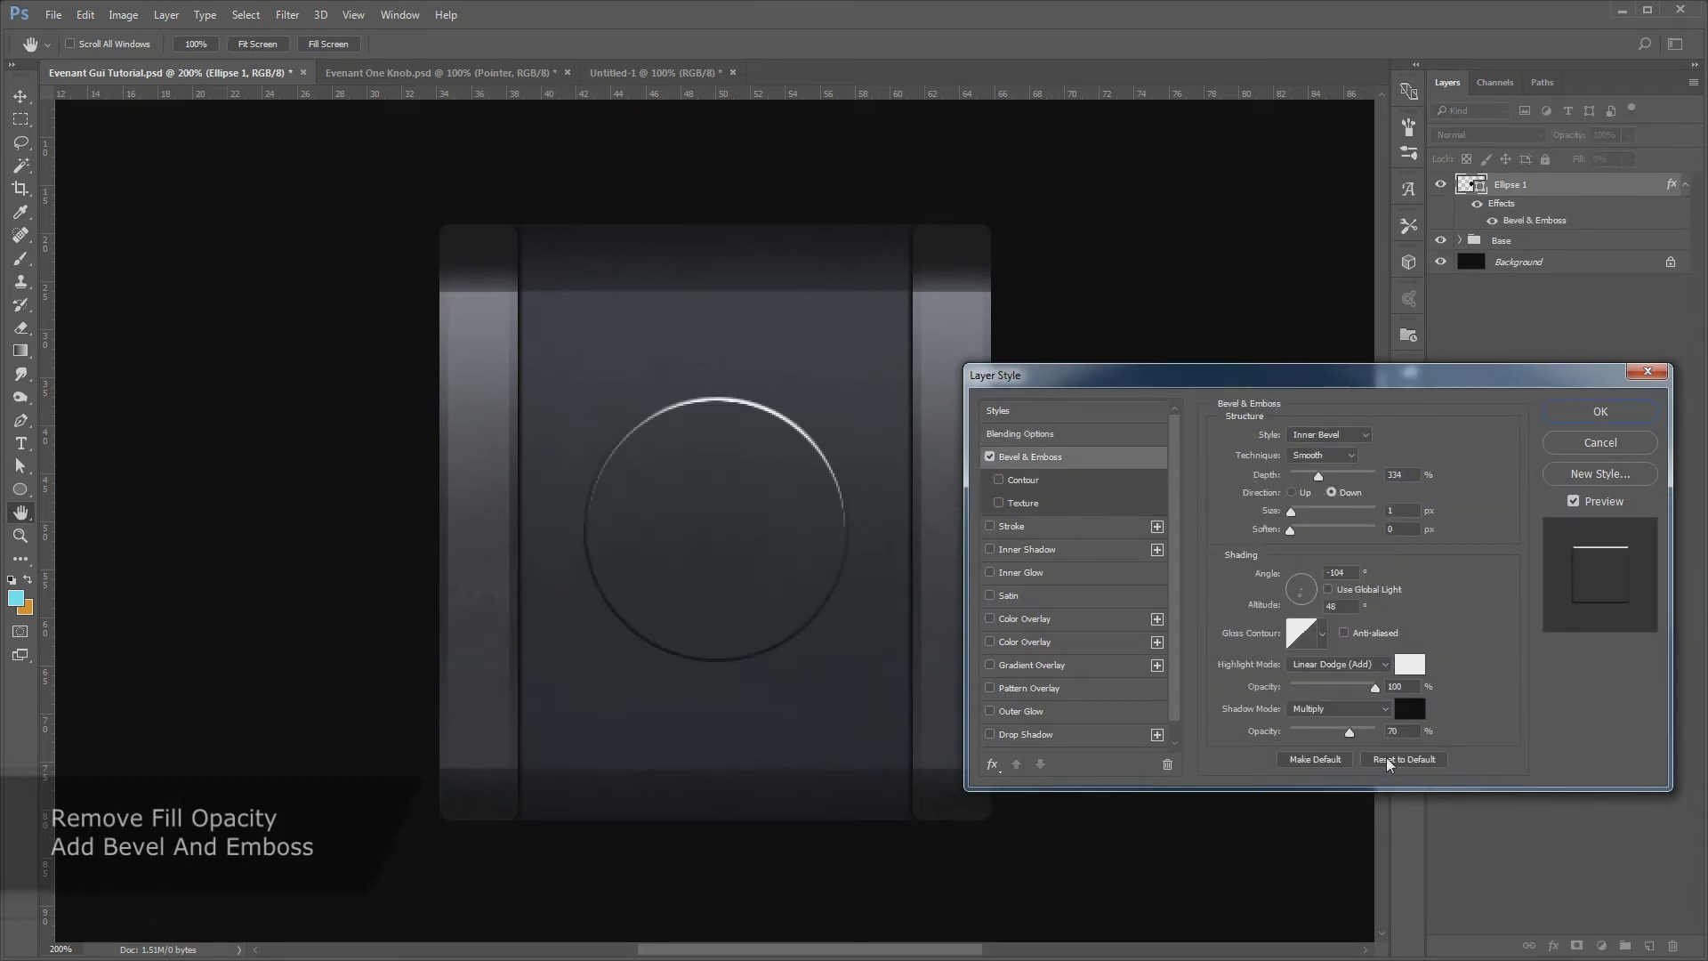
pyautogui.moveTo(1299, 477); pyautogui.dragTo(1297, 513)
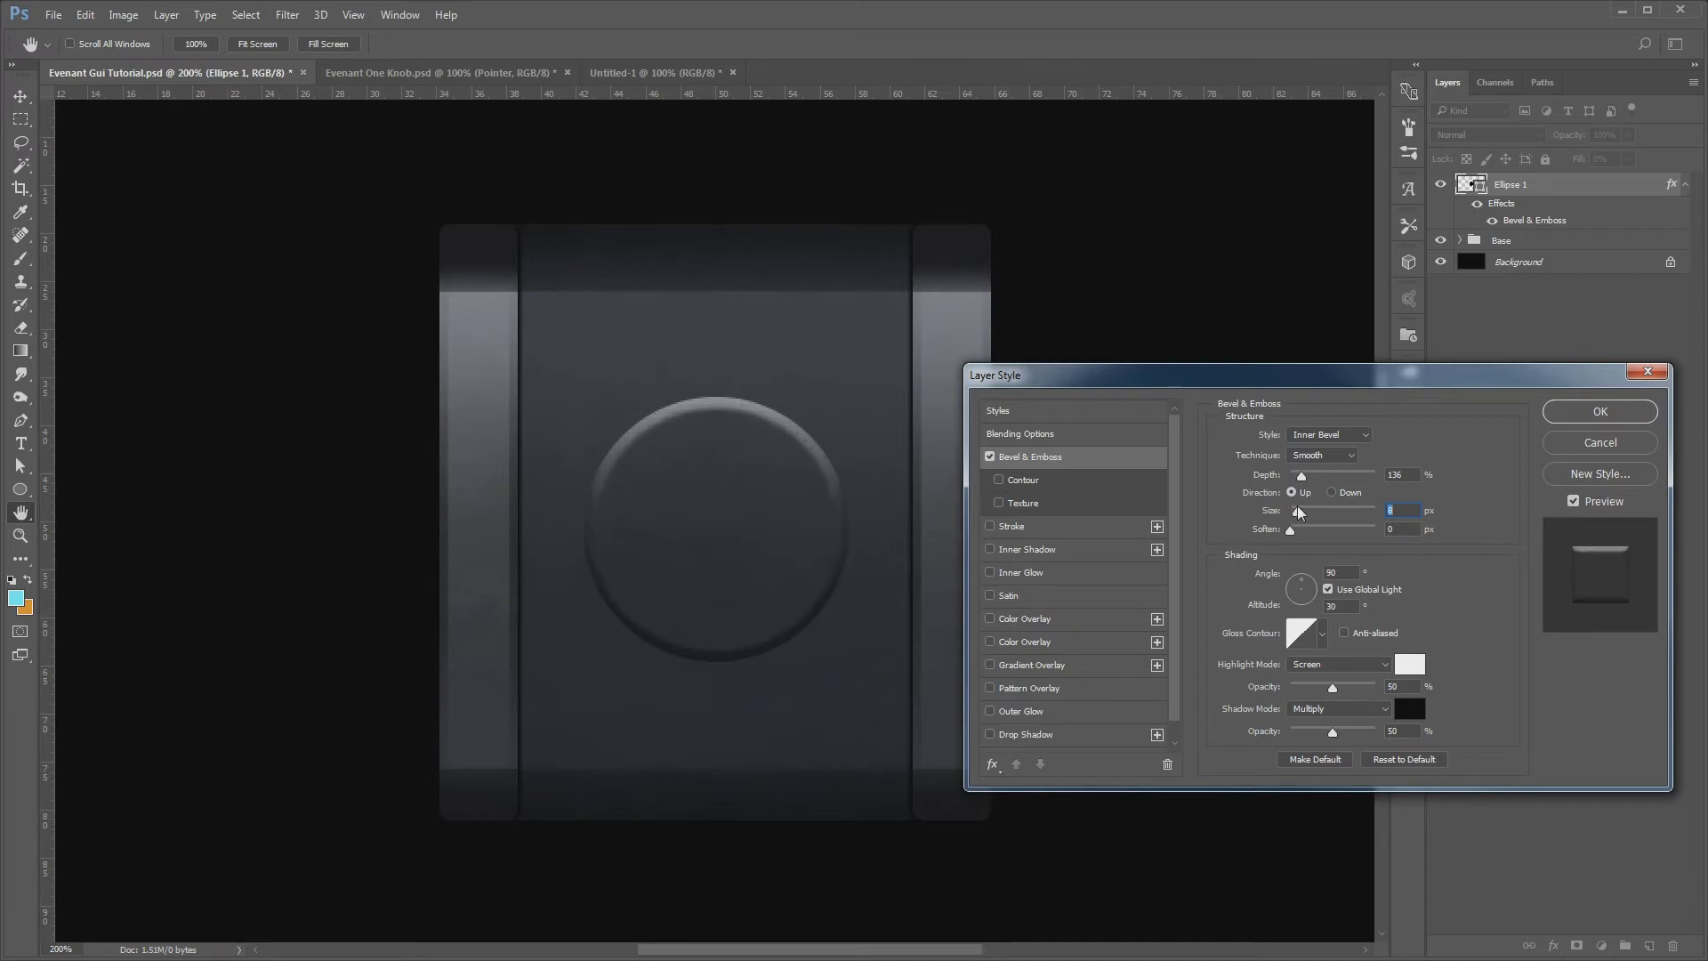
pyautogui.click(1343, 495)
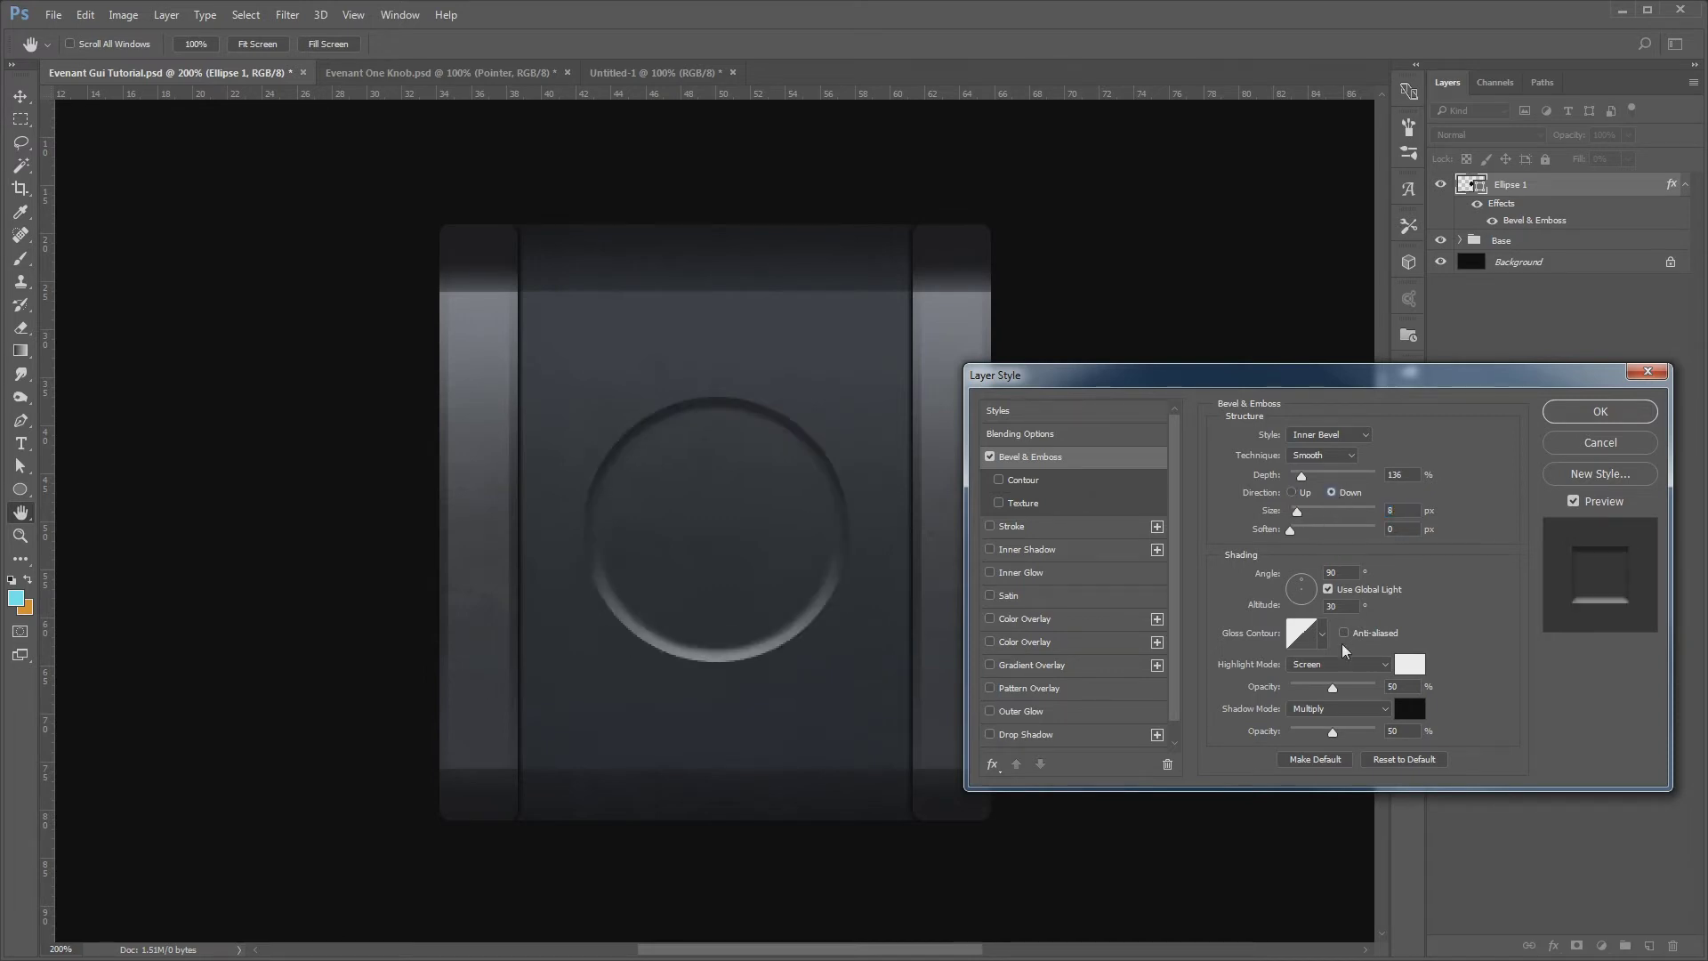
pyautogui.moveTo(1331, 685); pyautogui.dragTo(1312, 685)
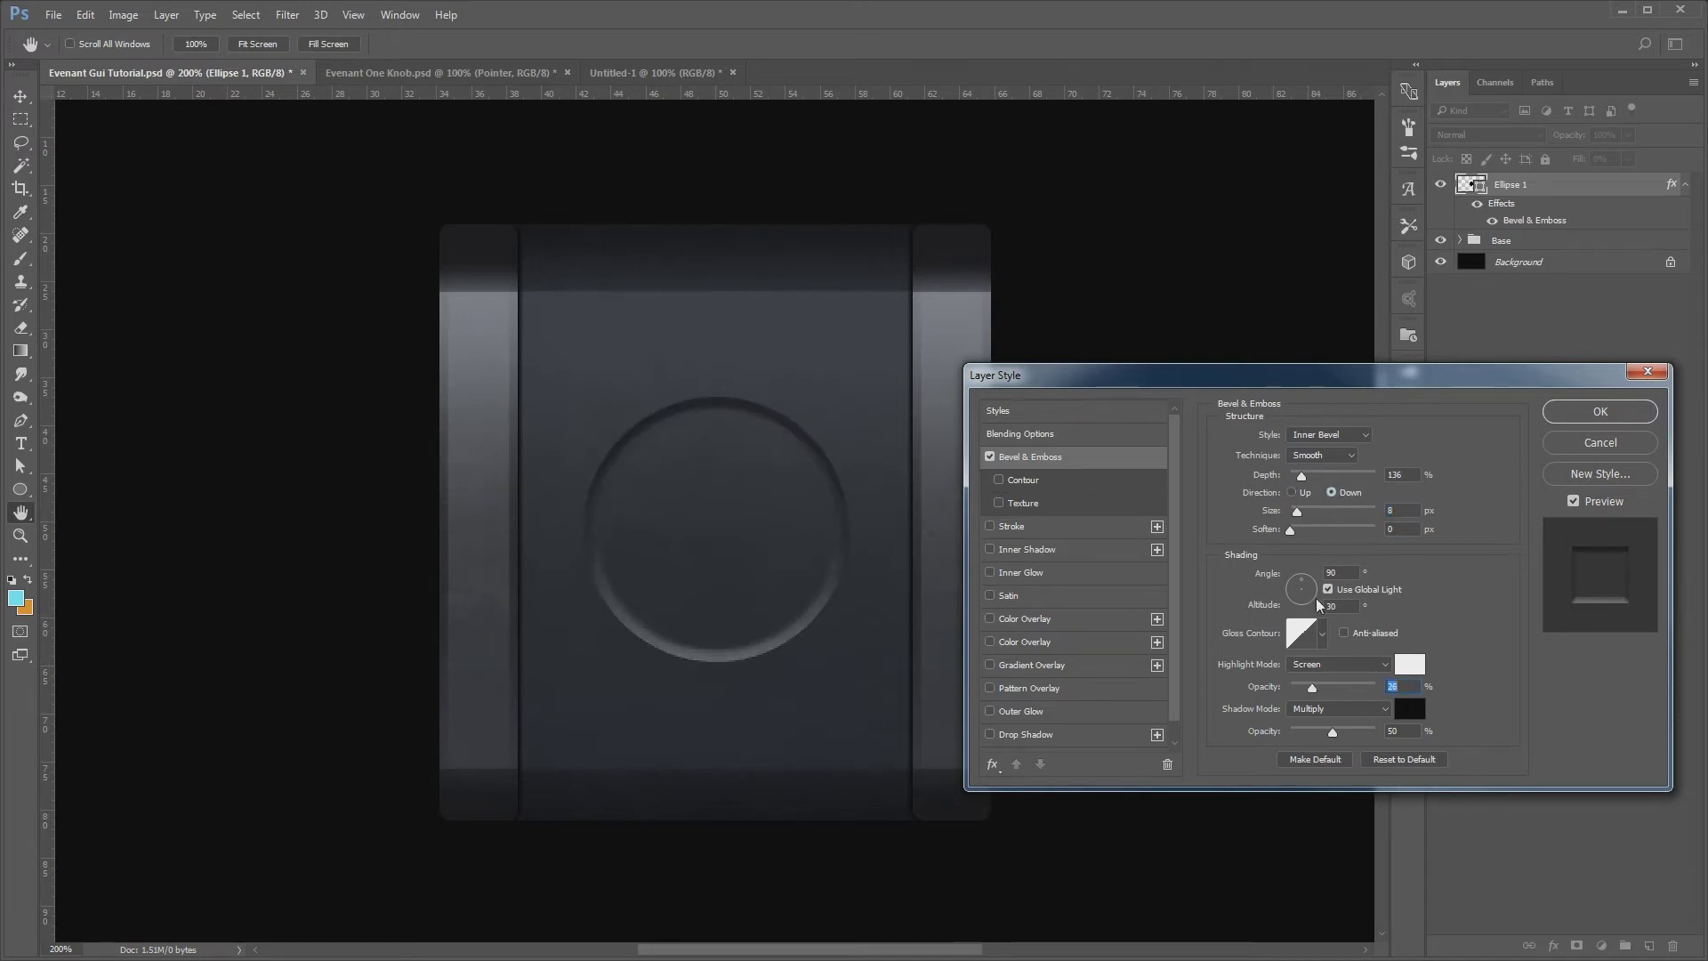
pyautogui.moveTo(1301, 511); pyautogui.dragTo(1300, 509)
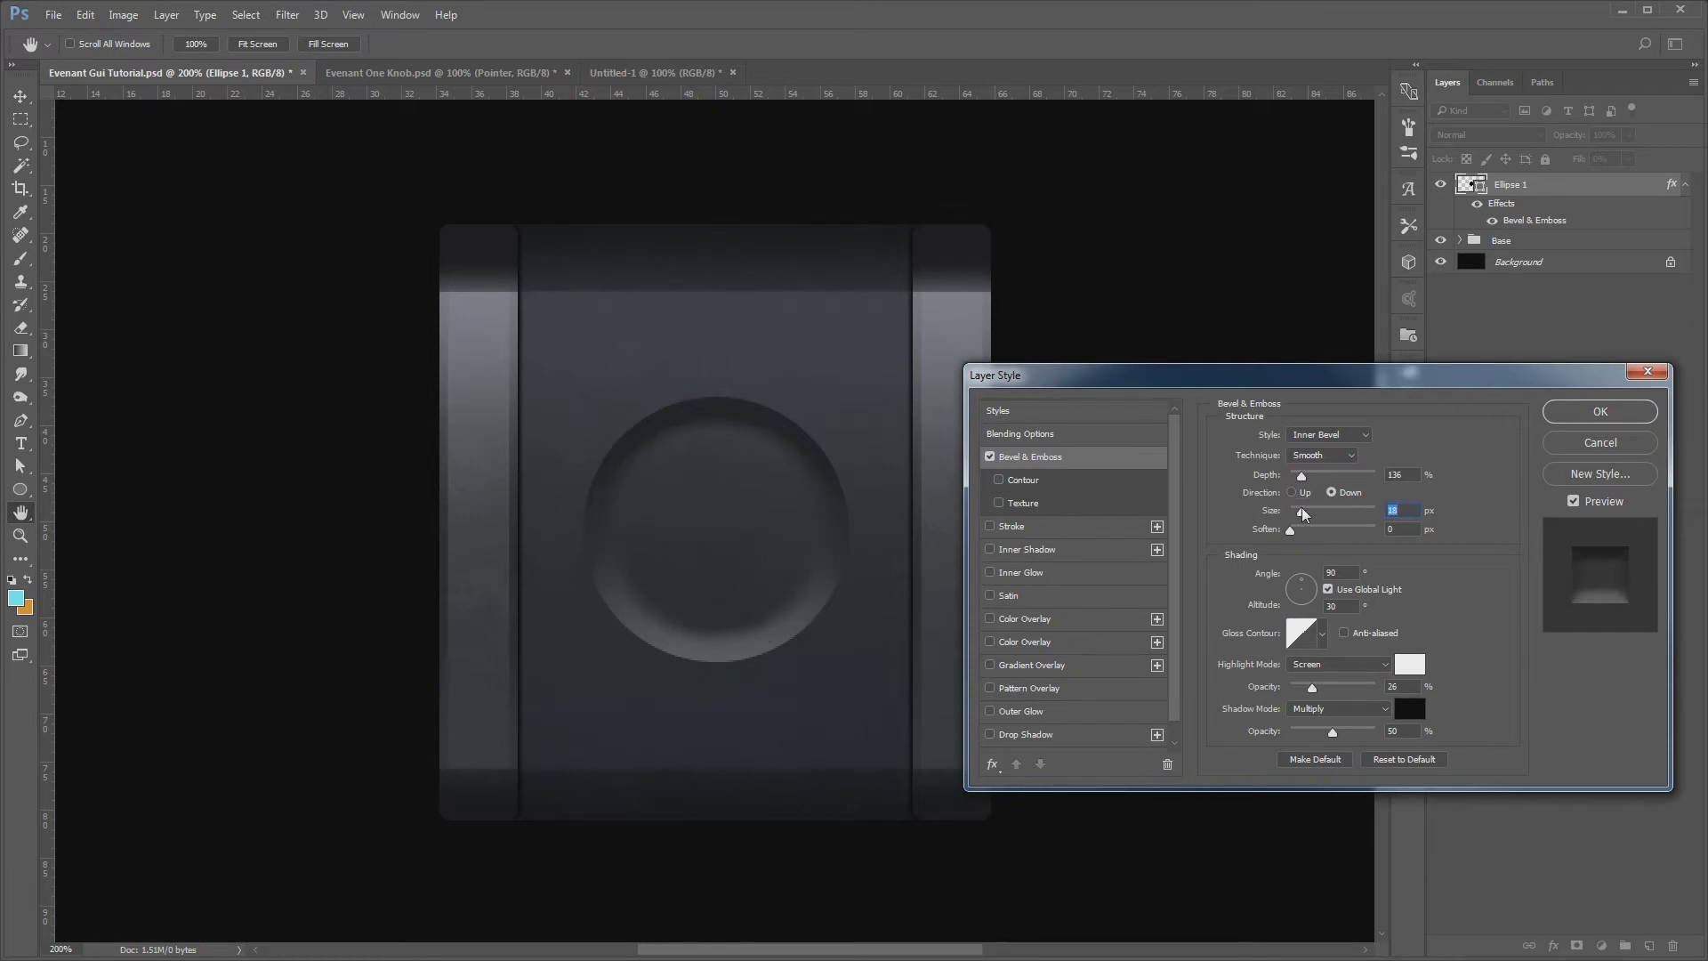
pyautogui.press('Return')
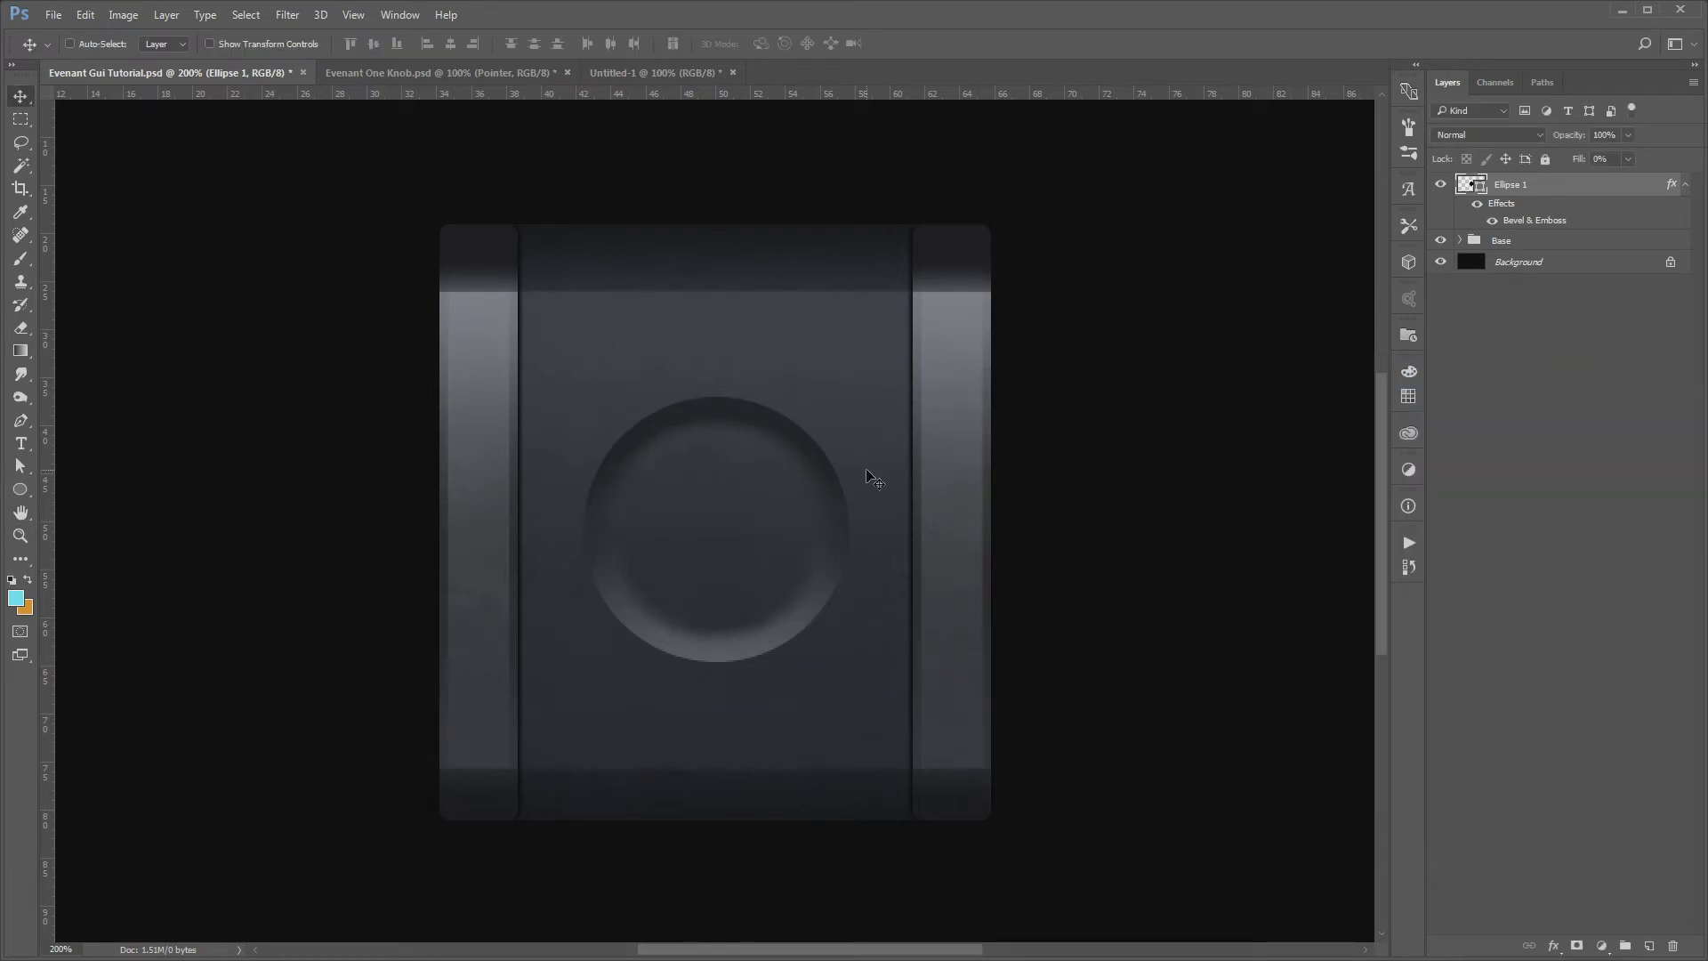
pyautogui.click(1683, 185)
pyautogui.doubleClick(1512, 184)
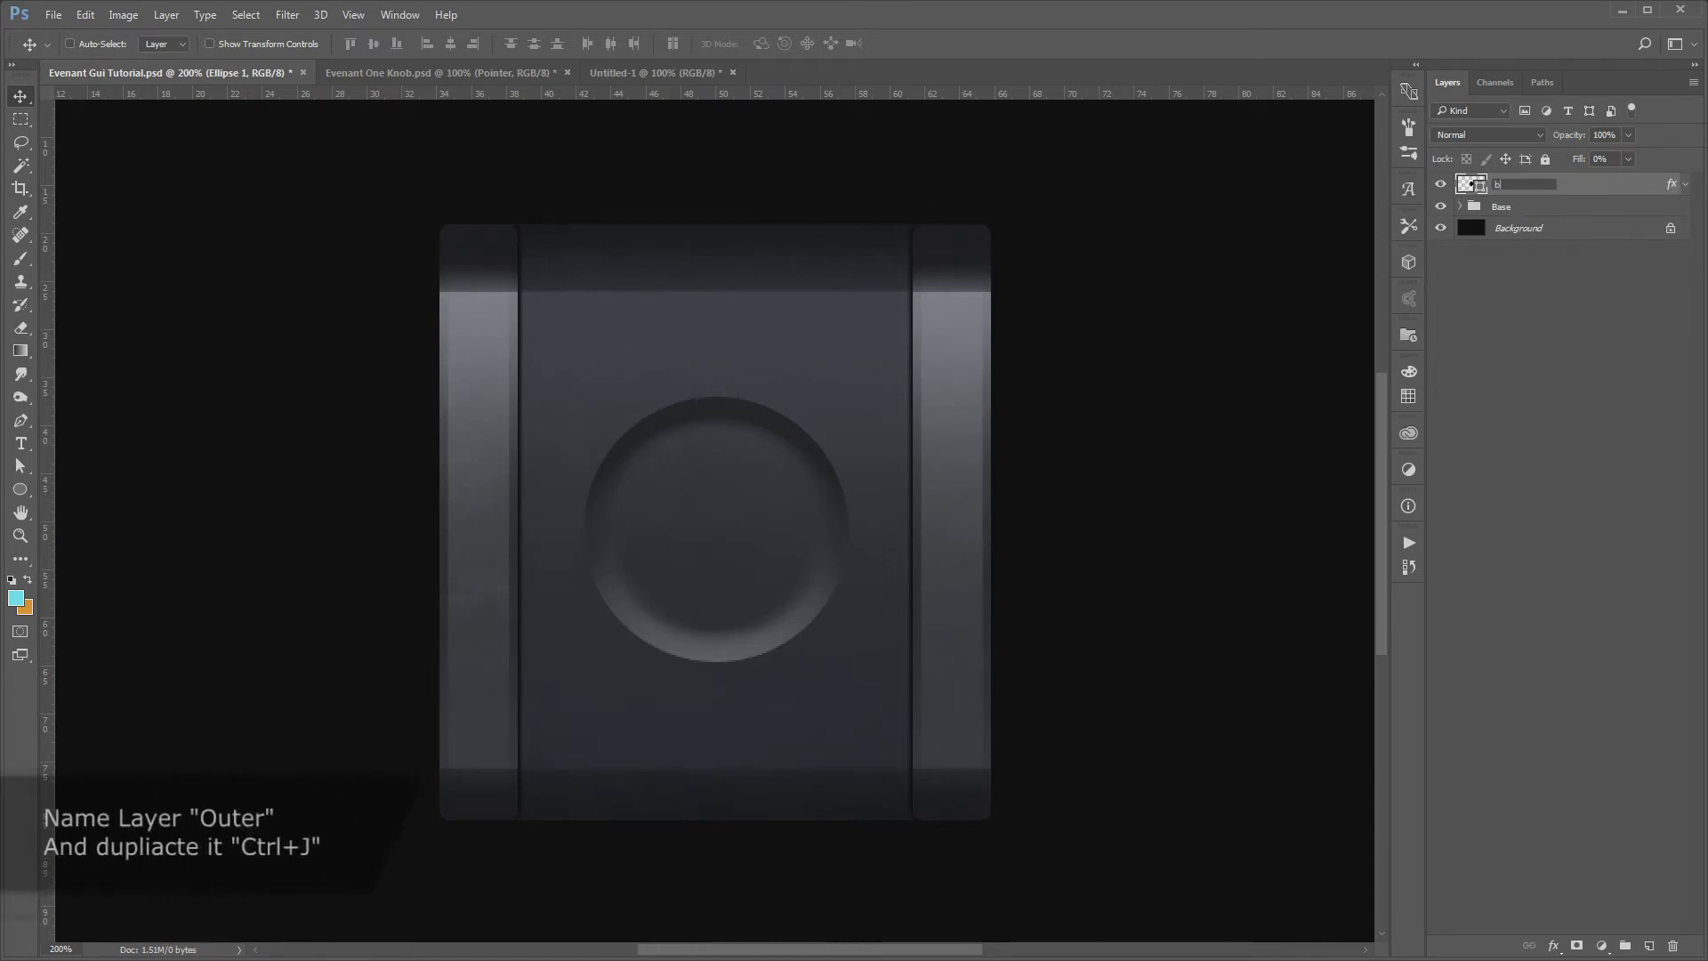
# Rename the circle layer 'outer', then duplicate it and name the copy 'inner'
pyautogui.write('out')
pyautogui.press('Return')
pyautogui.hotkey('ctrl', 'j')
pyautogui.doubleClick(1516, 185)
pyautogui.write('r')
pyautogui.press('Return')
# Make the inner layer's recessed bevel narrower and much deeper
pyautogui.doubleClick(1537, 189)
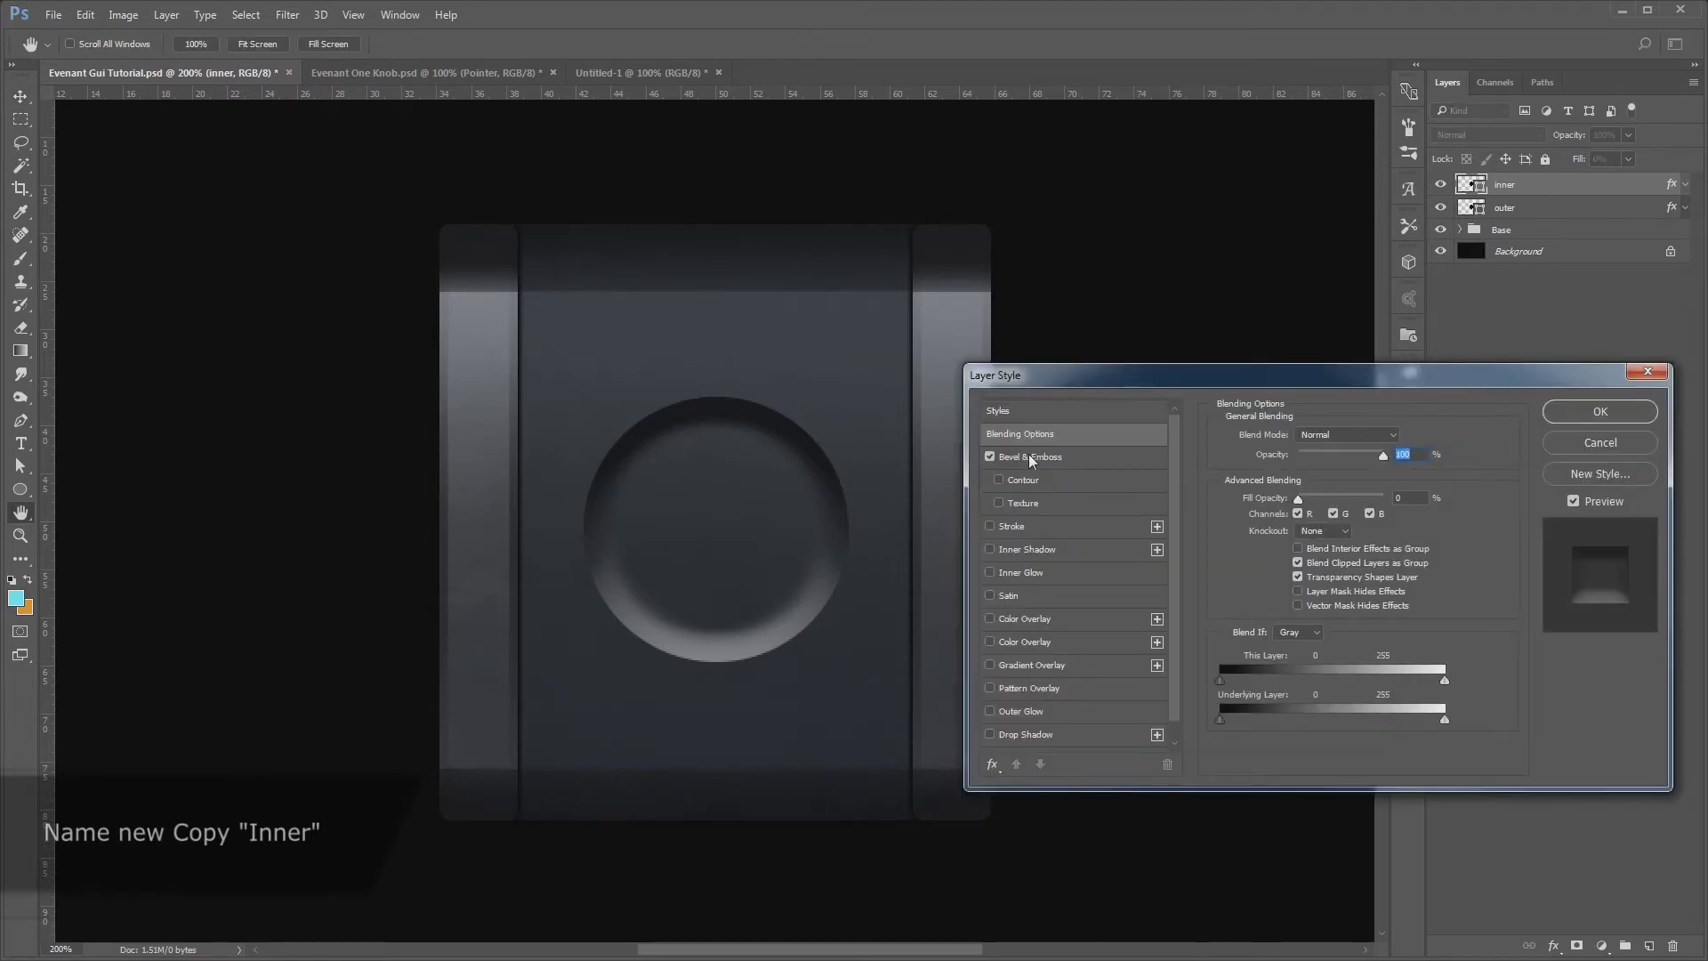
pyautogui.click(1029, 457)
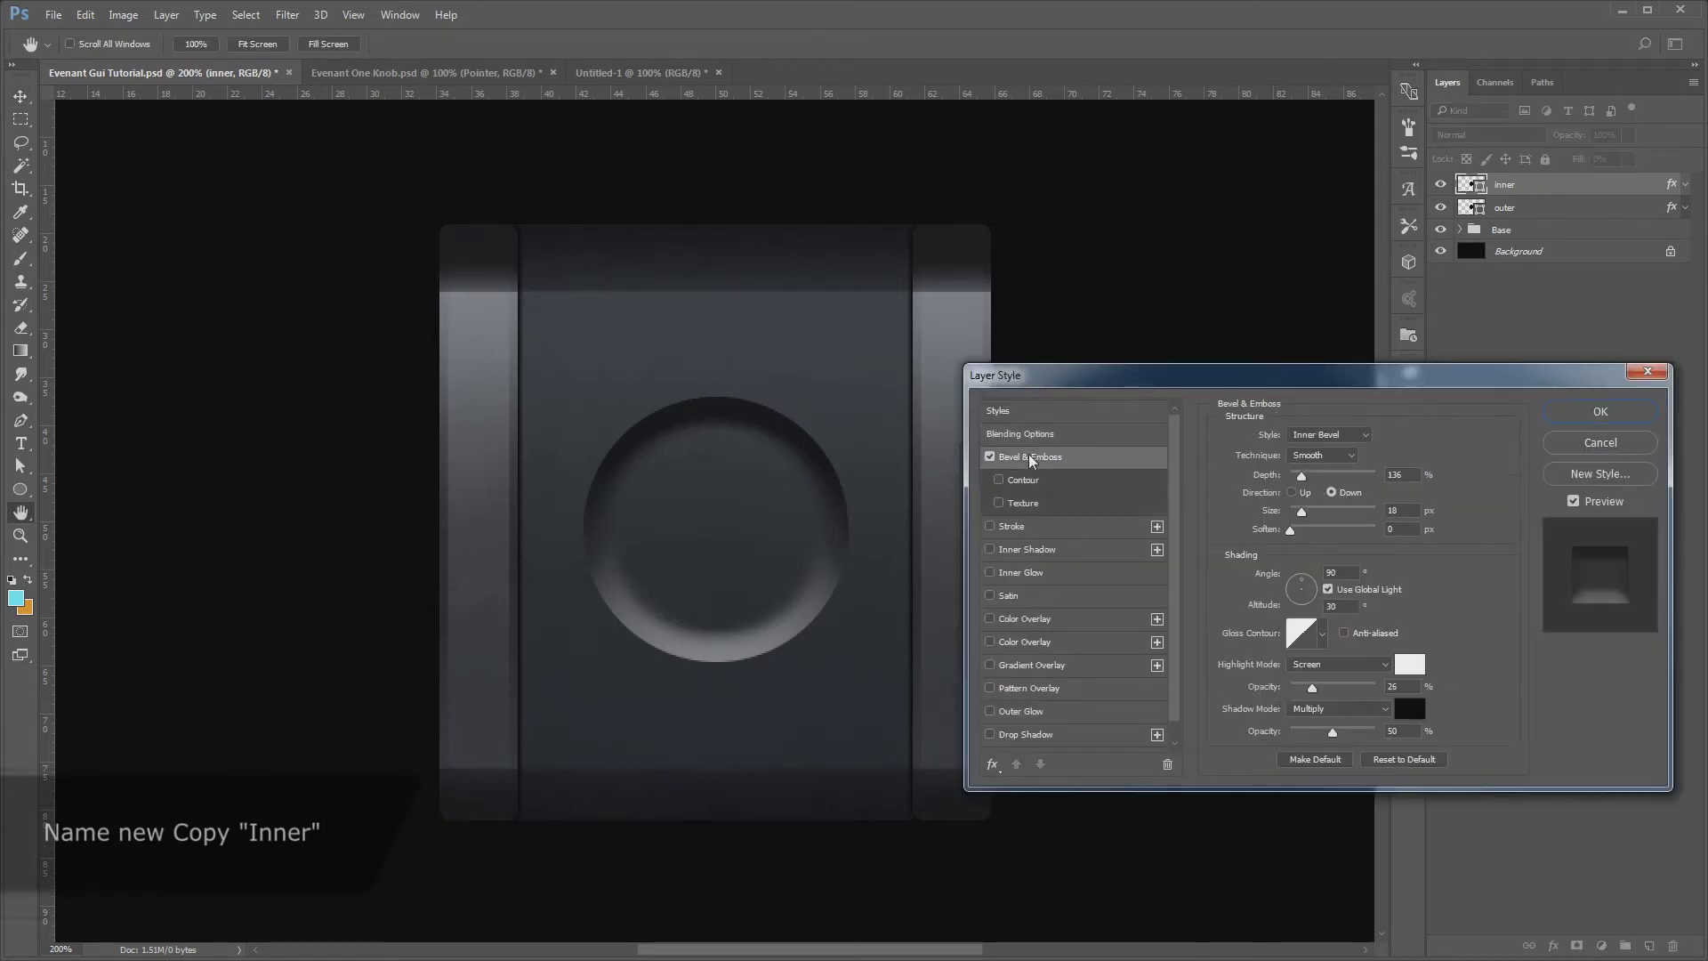
pyautogui.click(1303, 493)
pyautogui.click(1332, 492)
pyautogui.moveTo(1300, 510)
pyautogui.mouseDown()
pyautogui.moveTo(1348, 476)
pyautogui.moveTo(1292, 511)
pyautogui.mouseUp()
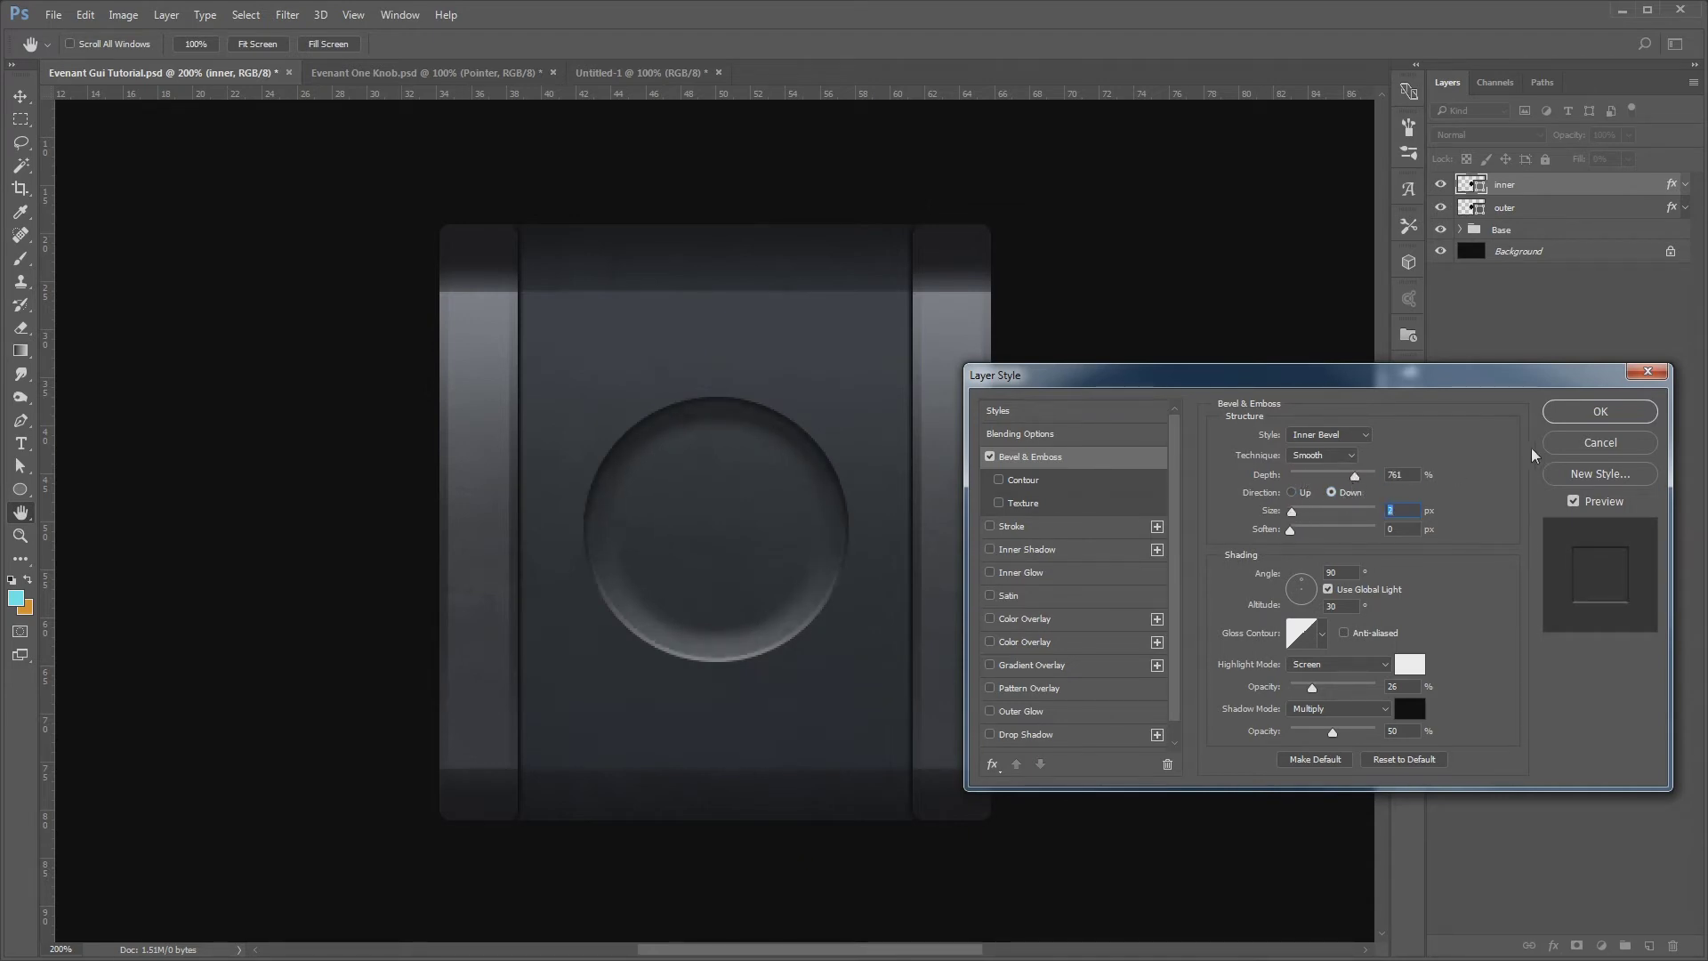
pyautogui.click(1578, 407)
# Shrink the inner circle to about 88% around its centre
pyautogui.hotkey('ctrl', 't')
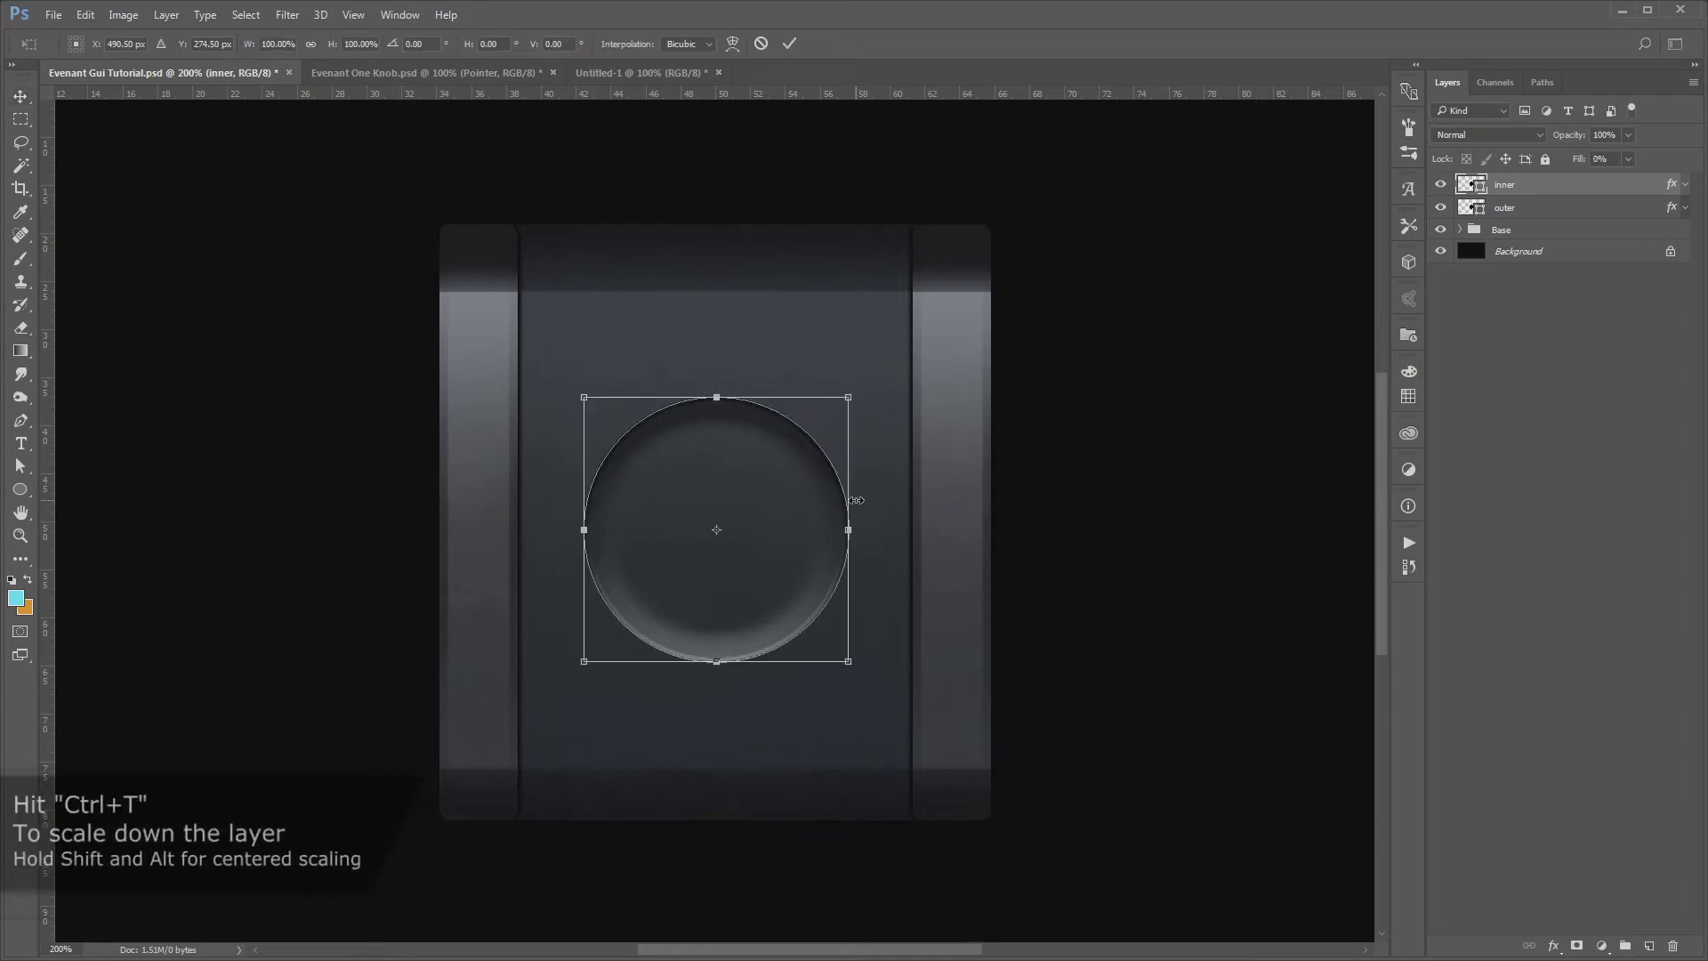
pyautogui.moveTo(849, 395); pyautogui.dragTo(827, 406)
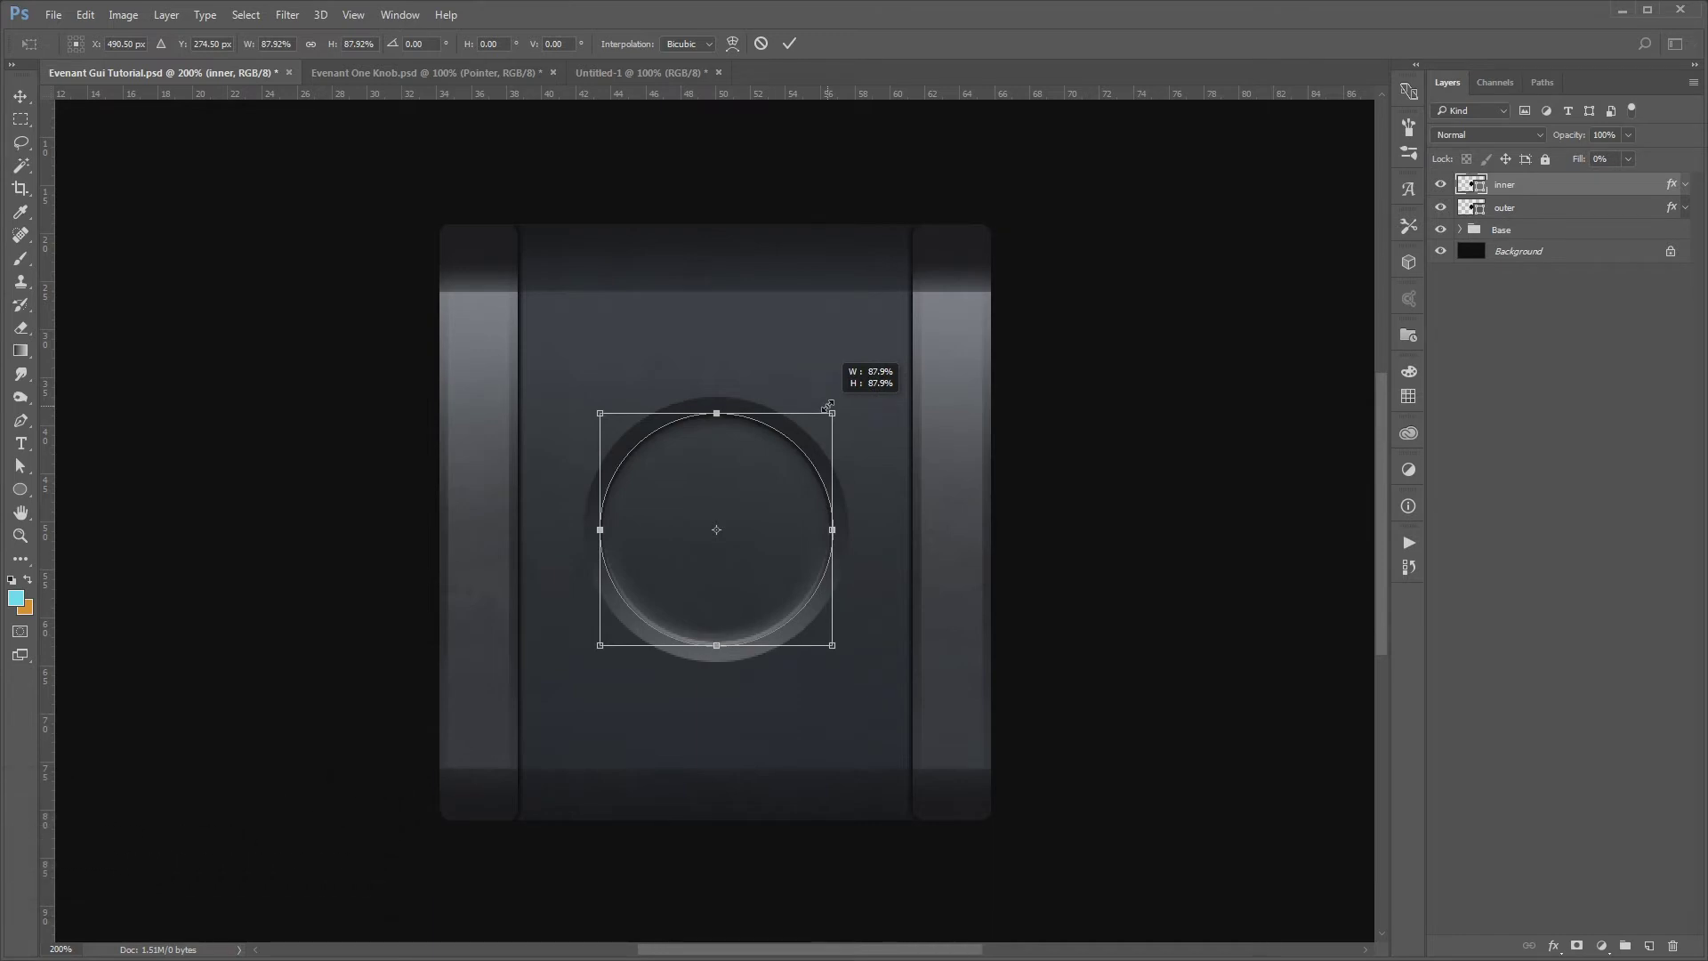
pyautogui.press('Return')
pyautogui.doubleClick(1549, 186)
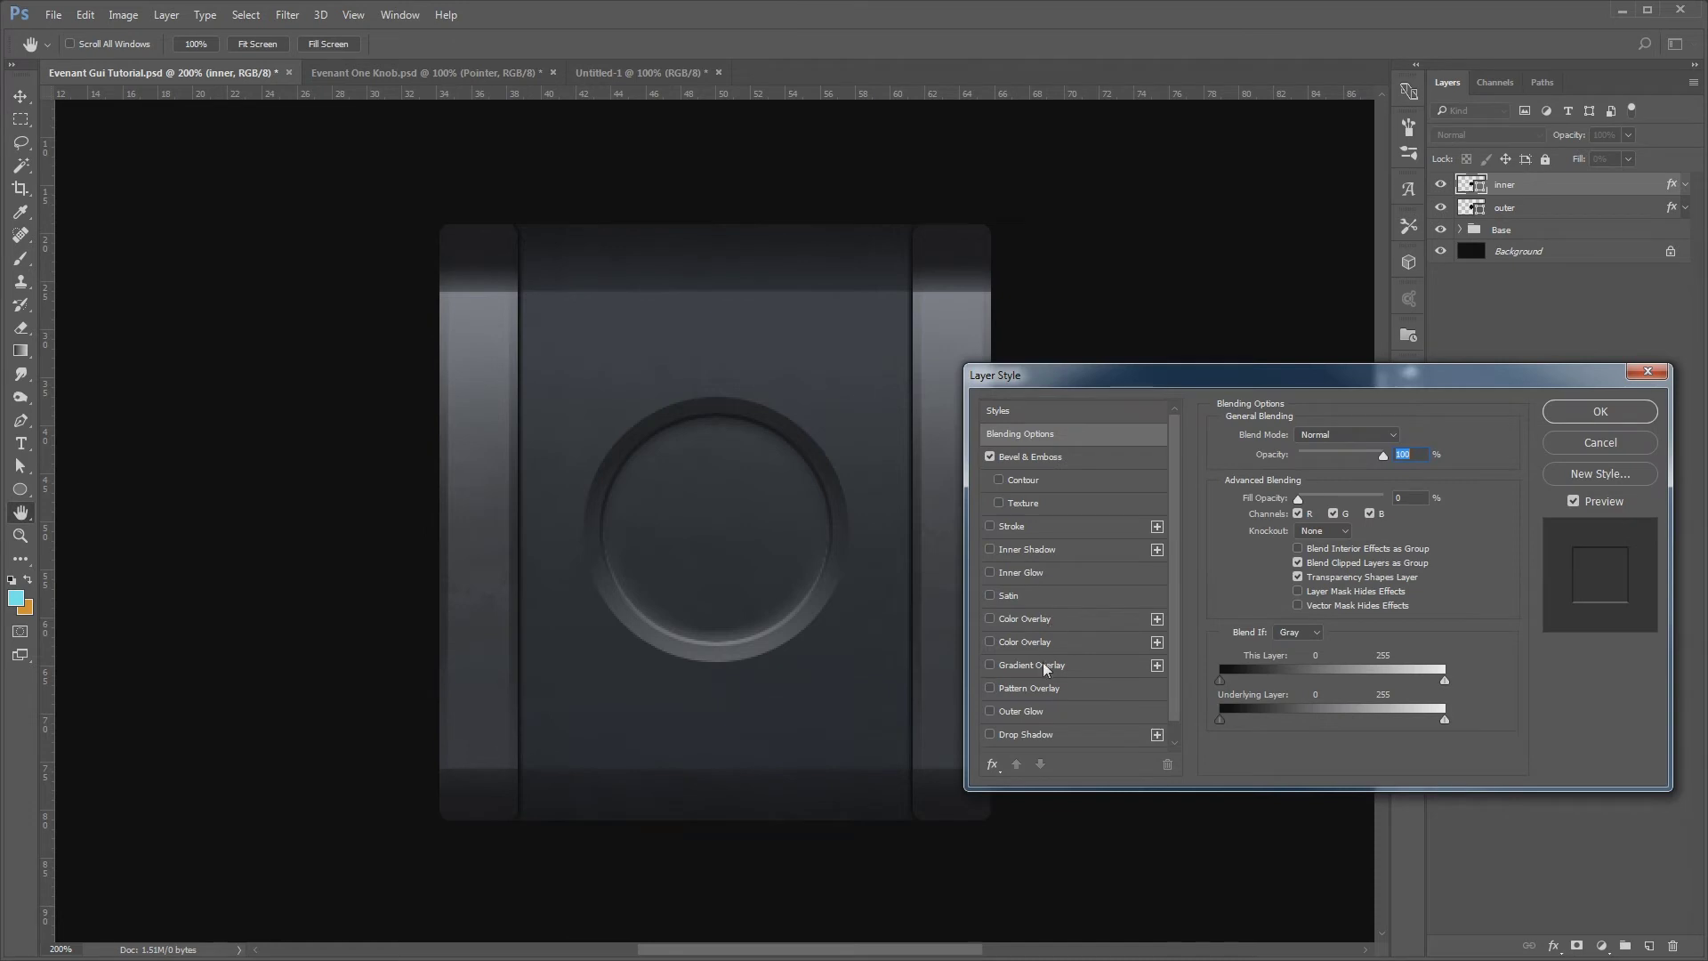
# Add a Black, White gradient overlay with its right stop sampled from the box face
pyautogui.click(1043, 665)
pyautogui.click(1359, 477)
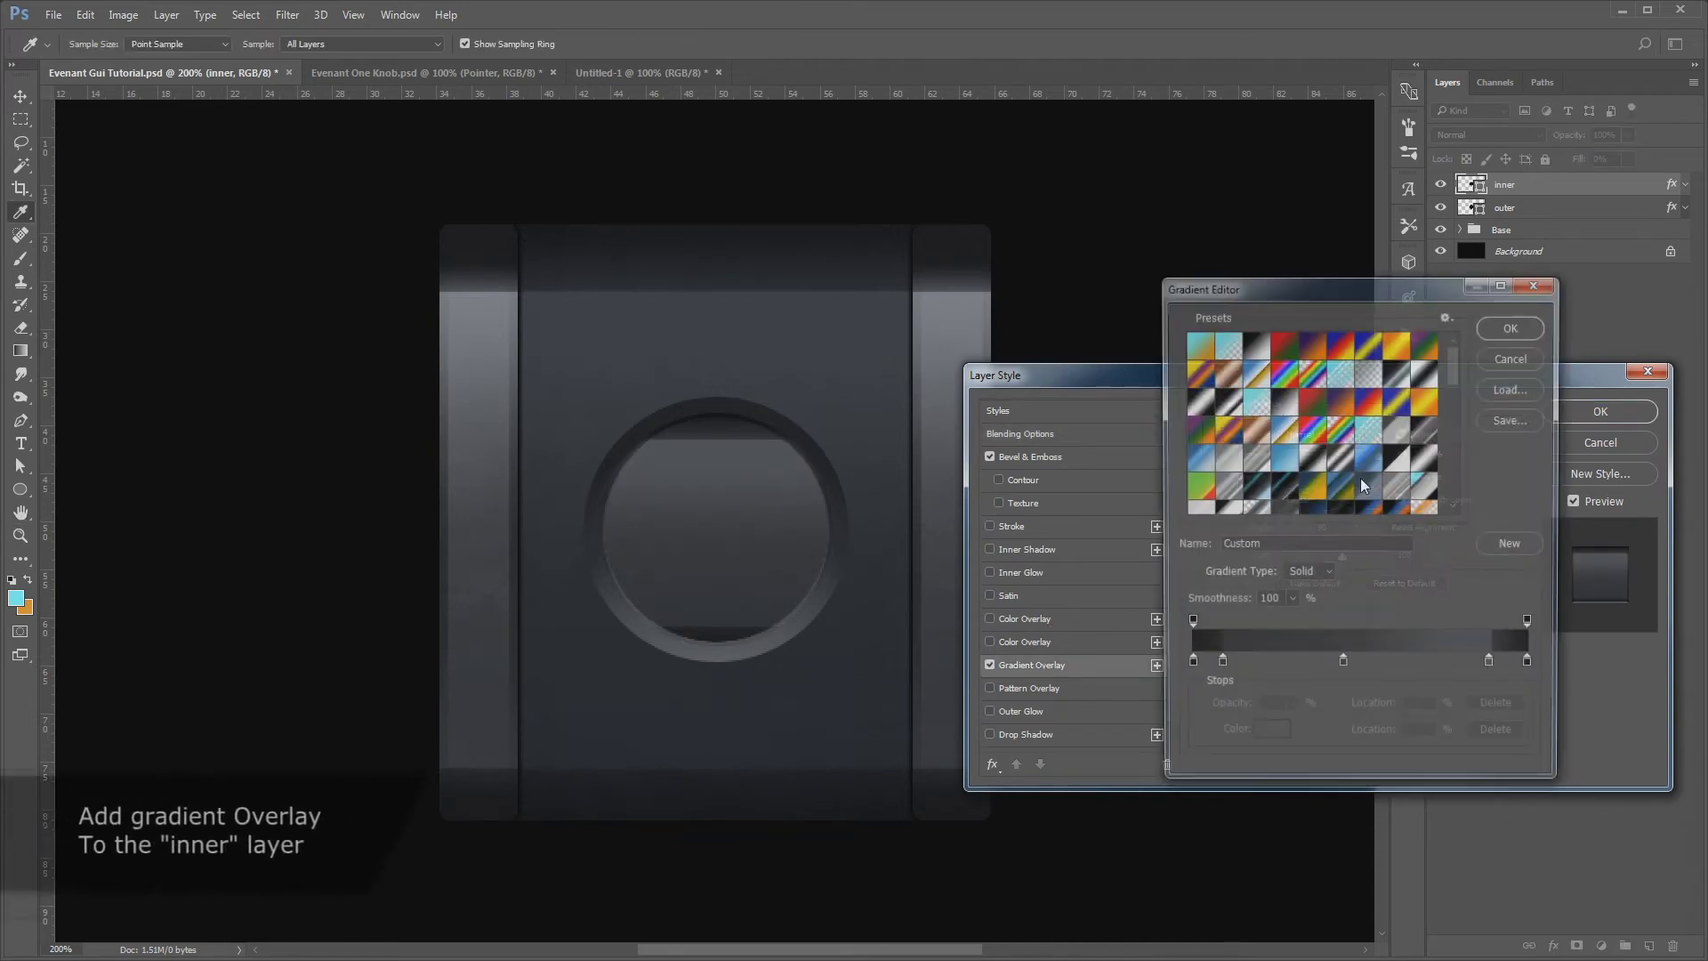
pyautogui.click(1254, 343)
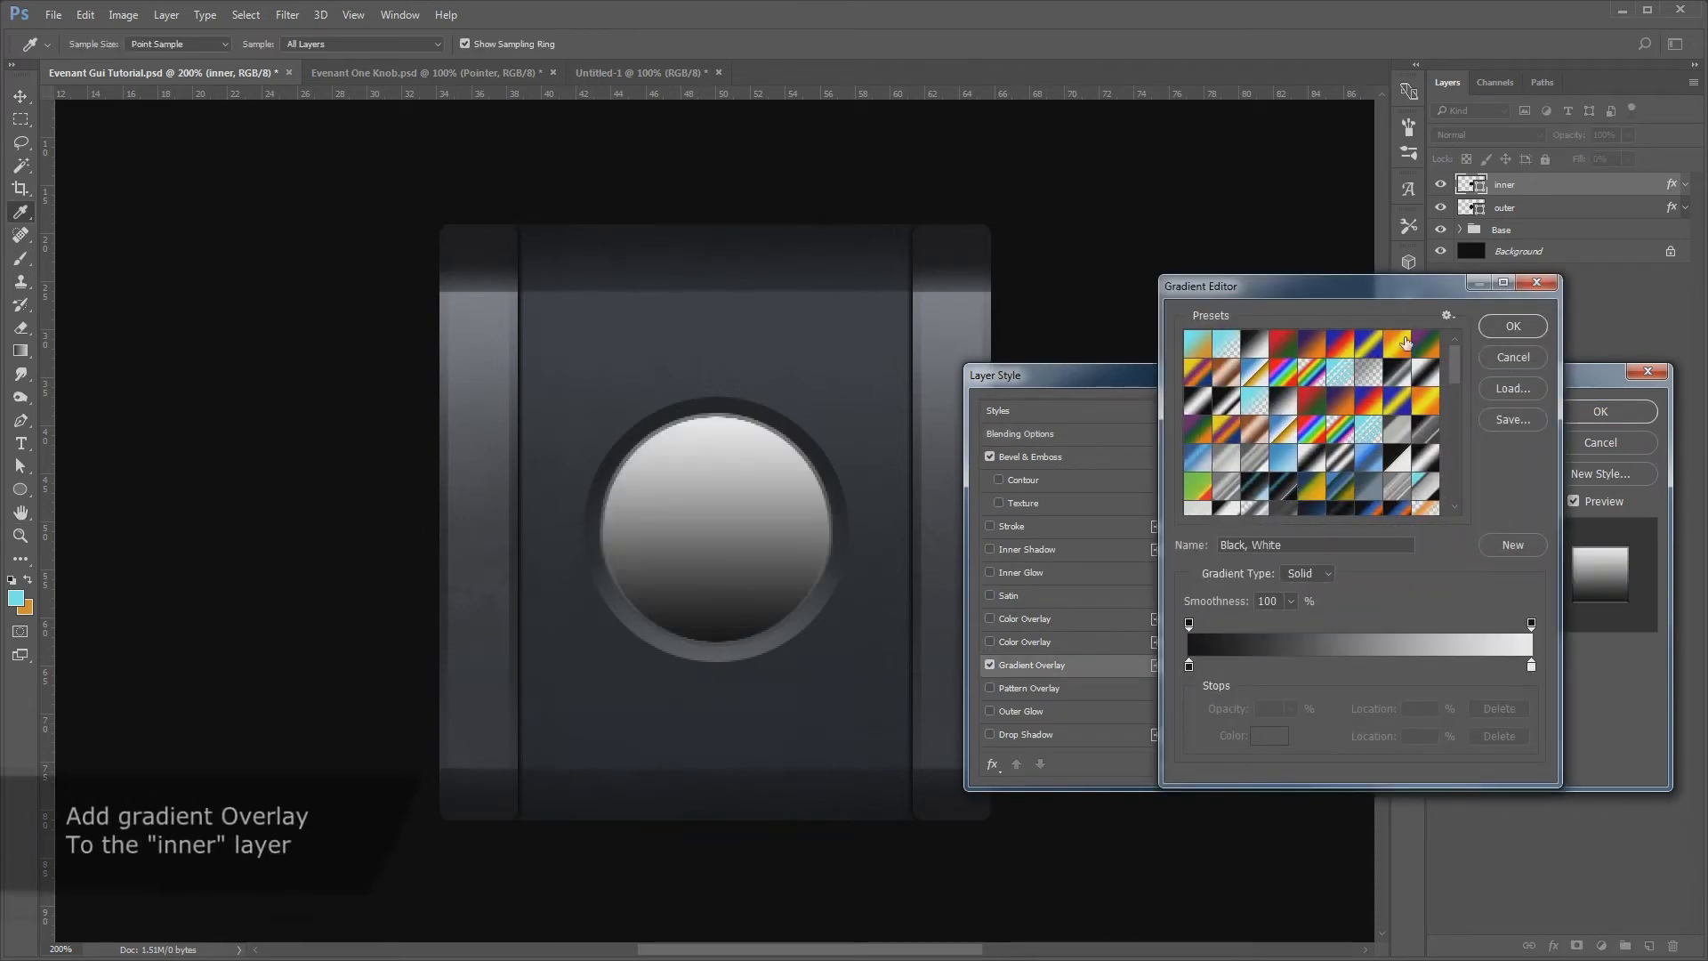
pyautogui.click(1531, 665)
pyautogui.doubleClick(1531, 666)
pyautogui.click(792, 344)
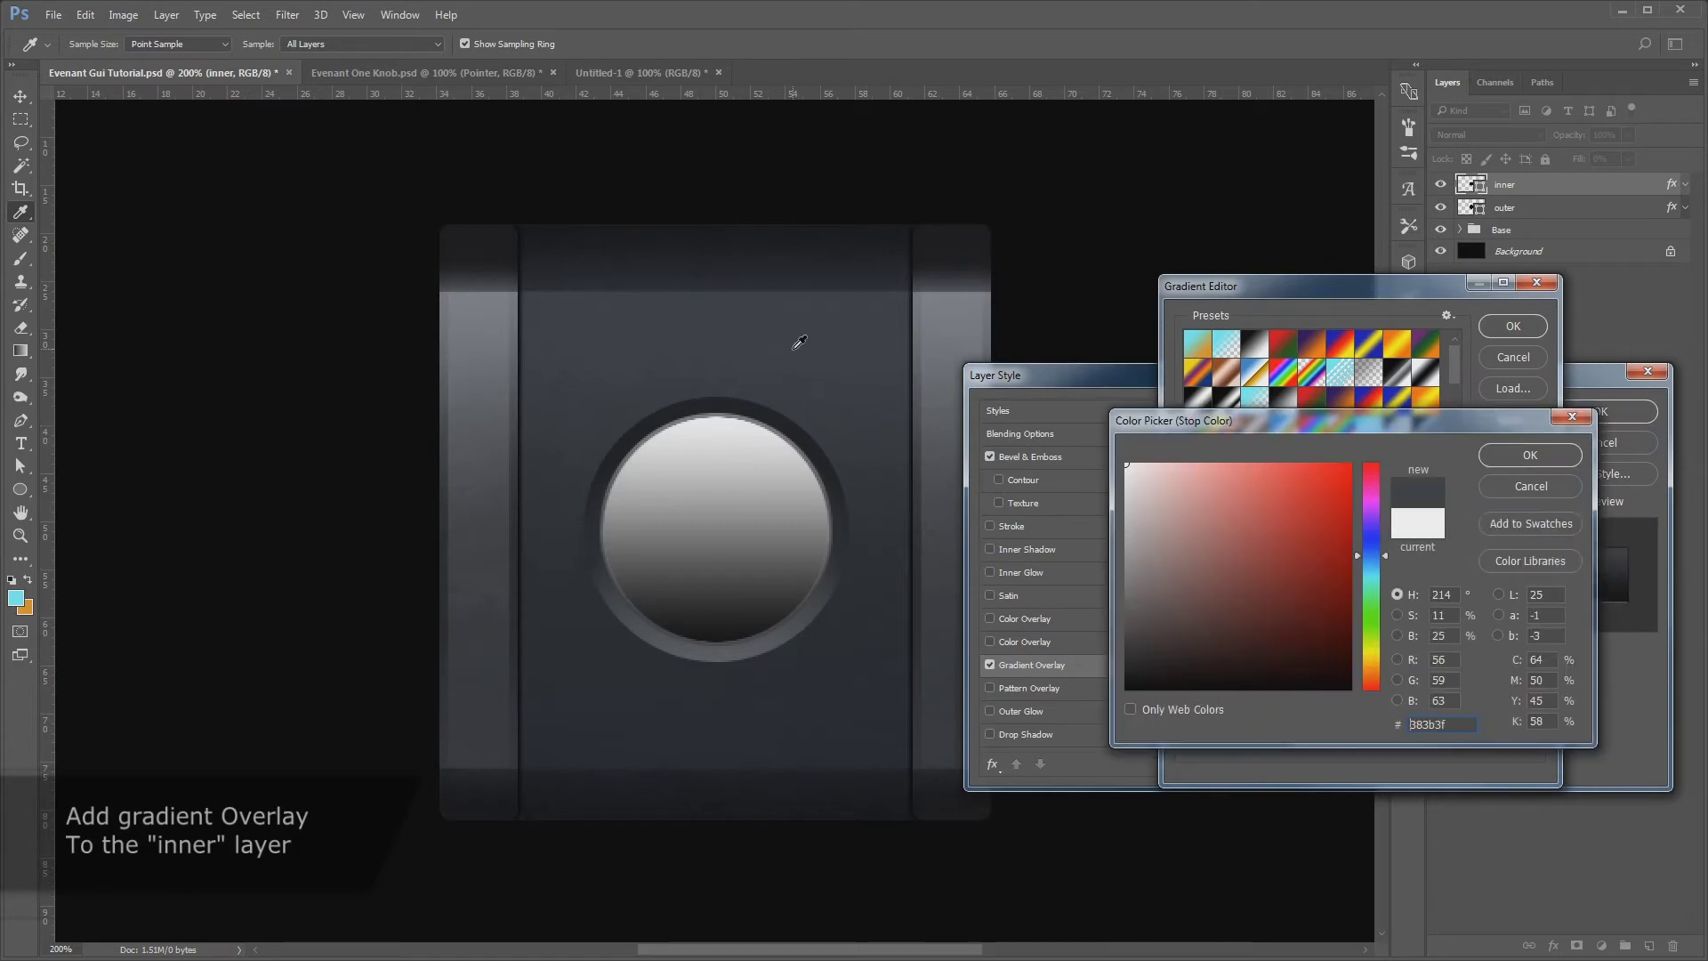
pyautogui.click(1525, 455)
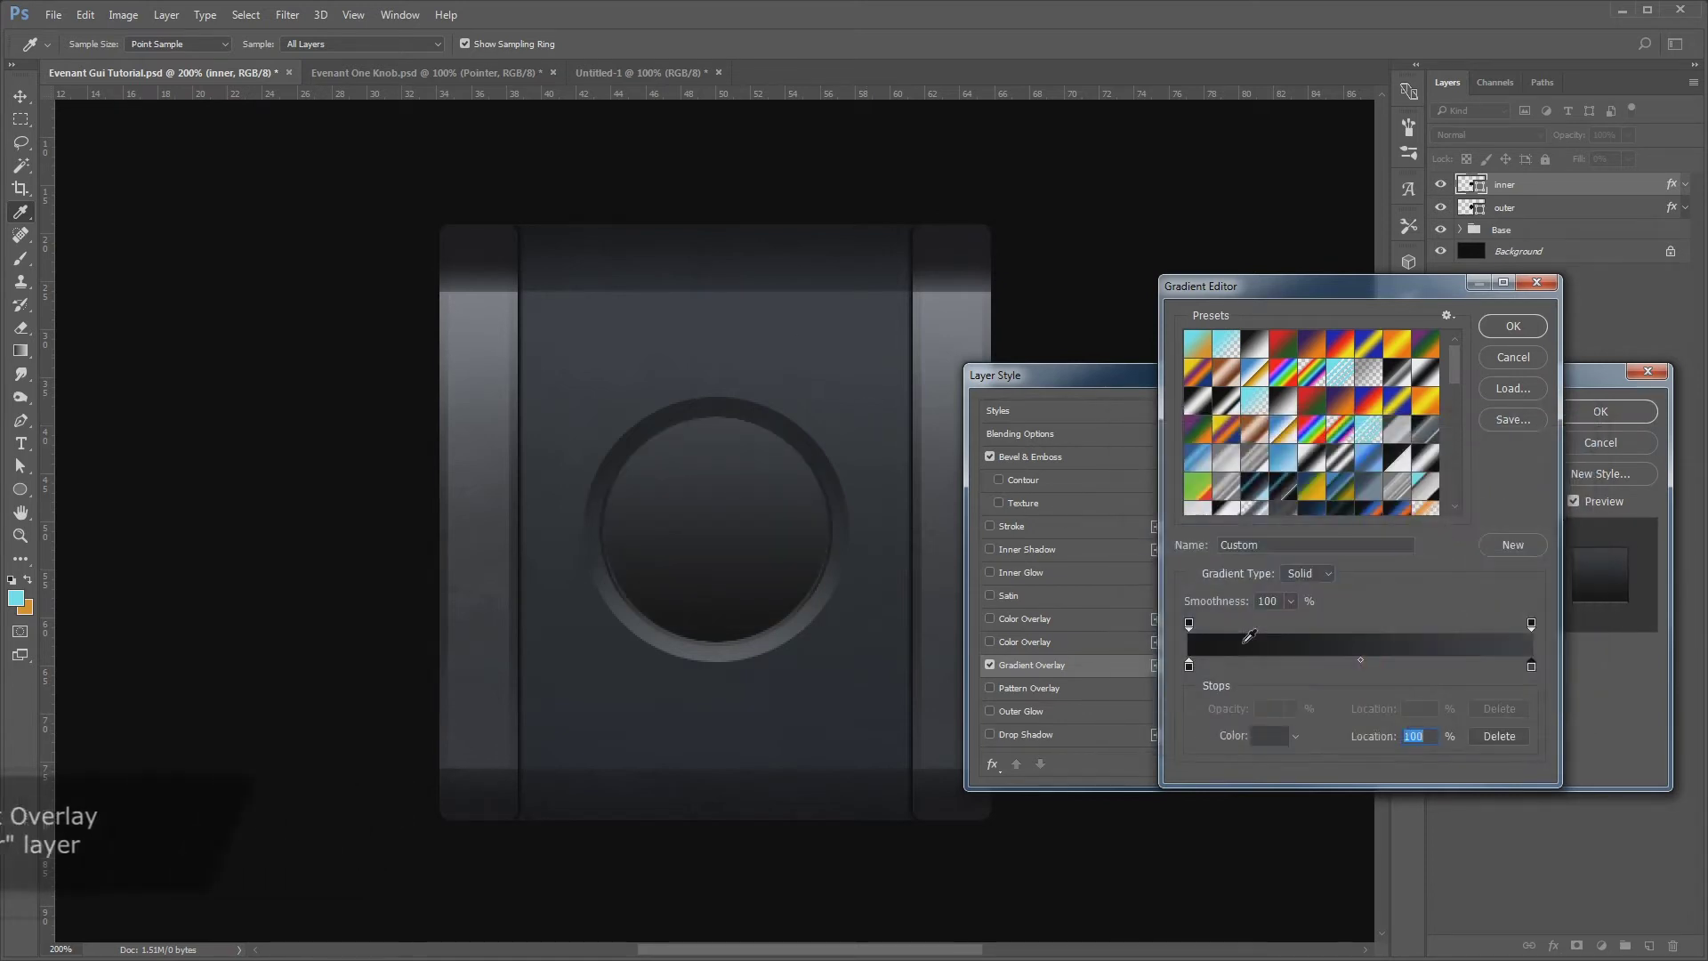
# Darken the left gradient stop, set overlay opacity to 100%, and apply the style
pyautogui.doubleClick(1179, 667)
pyautogui.click(850, 662)
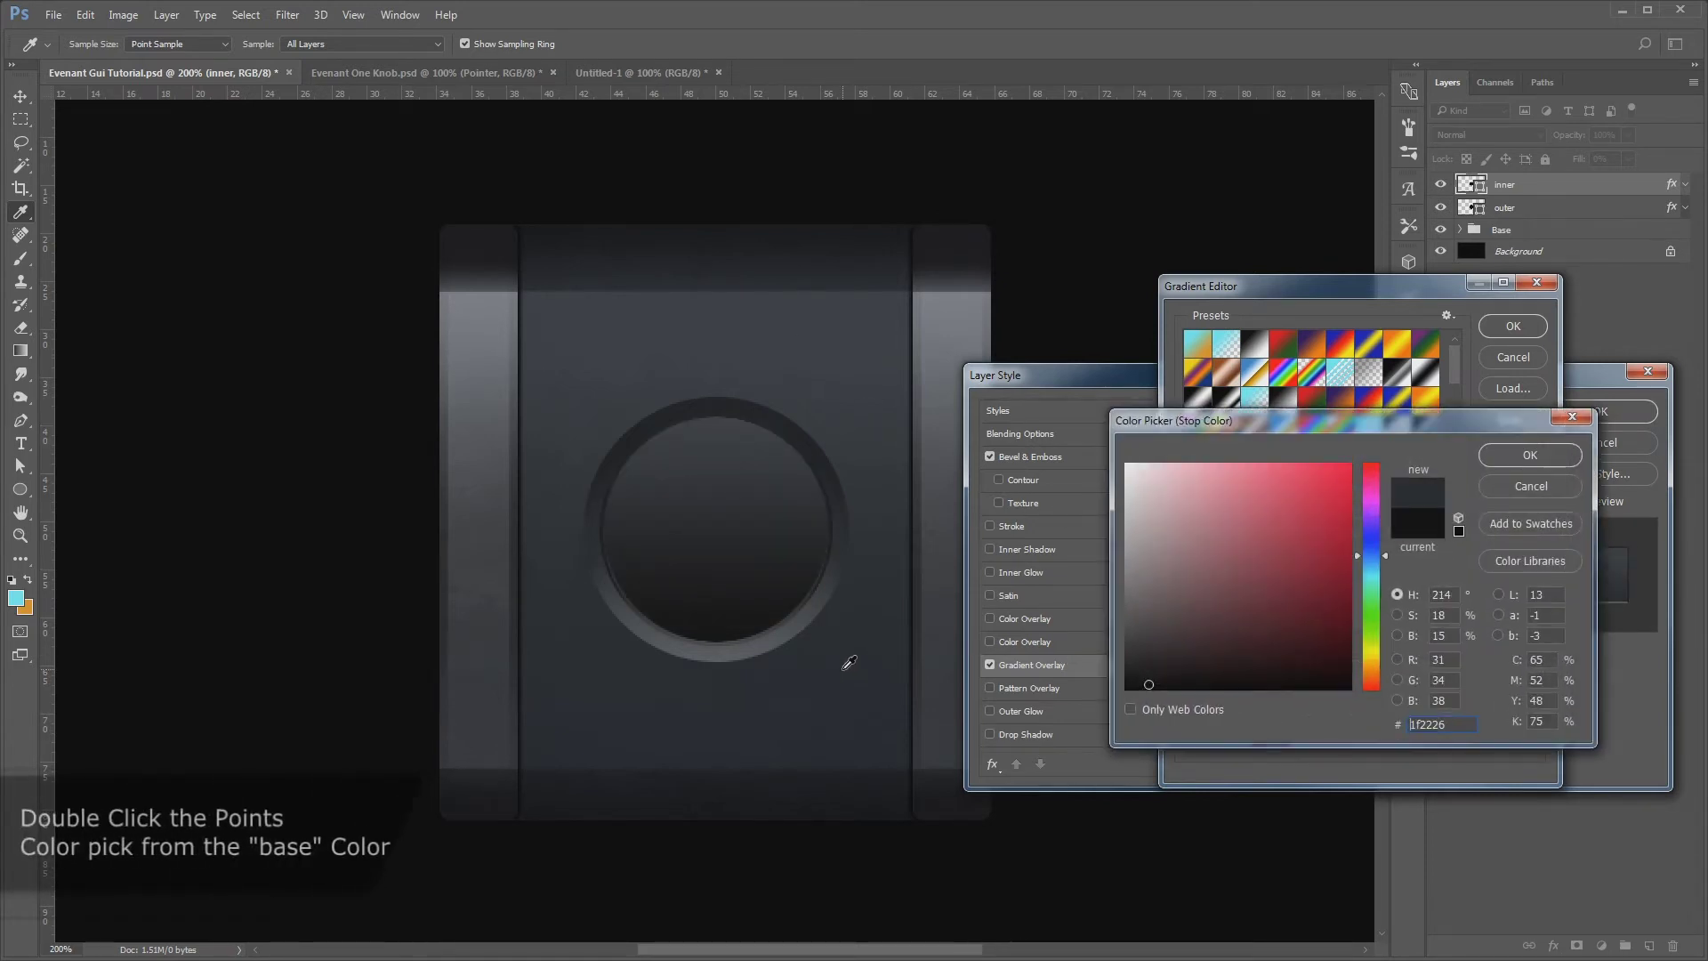
pyautogui.click(1521, 456)
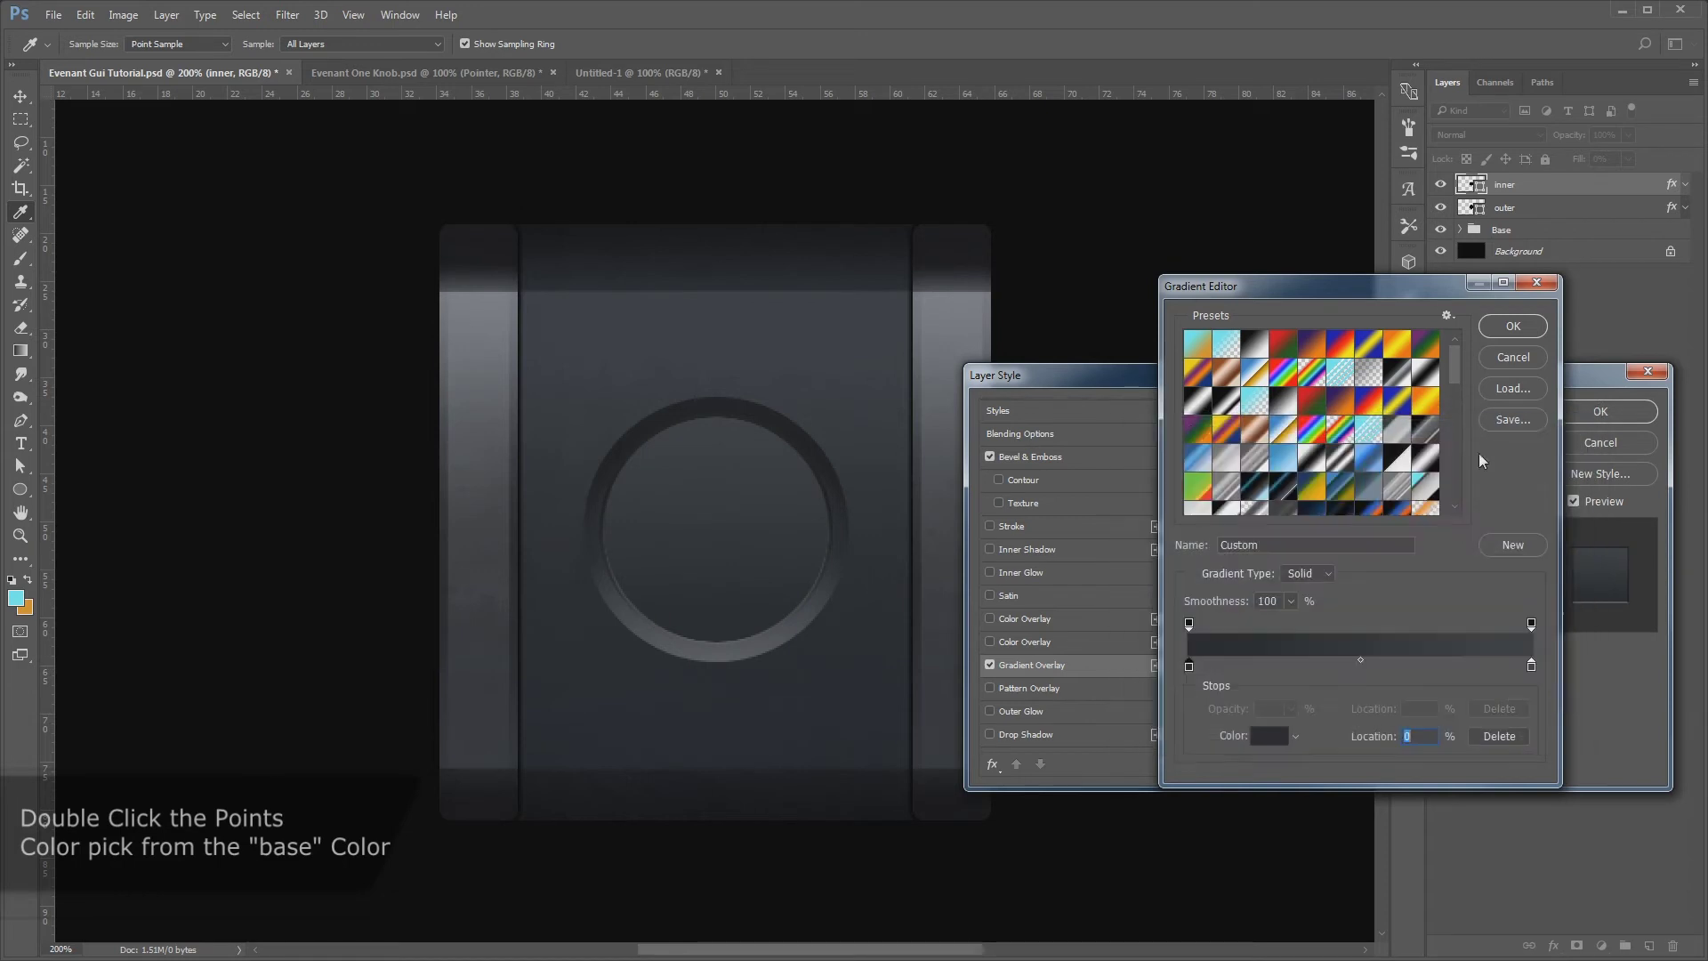
pyautogui.click(1496, 328)
pyautogui.moveTo(1377, 455); pyautogui.dragTo(1391, 449)
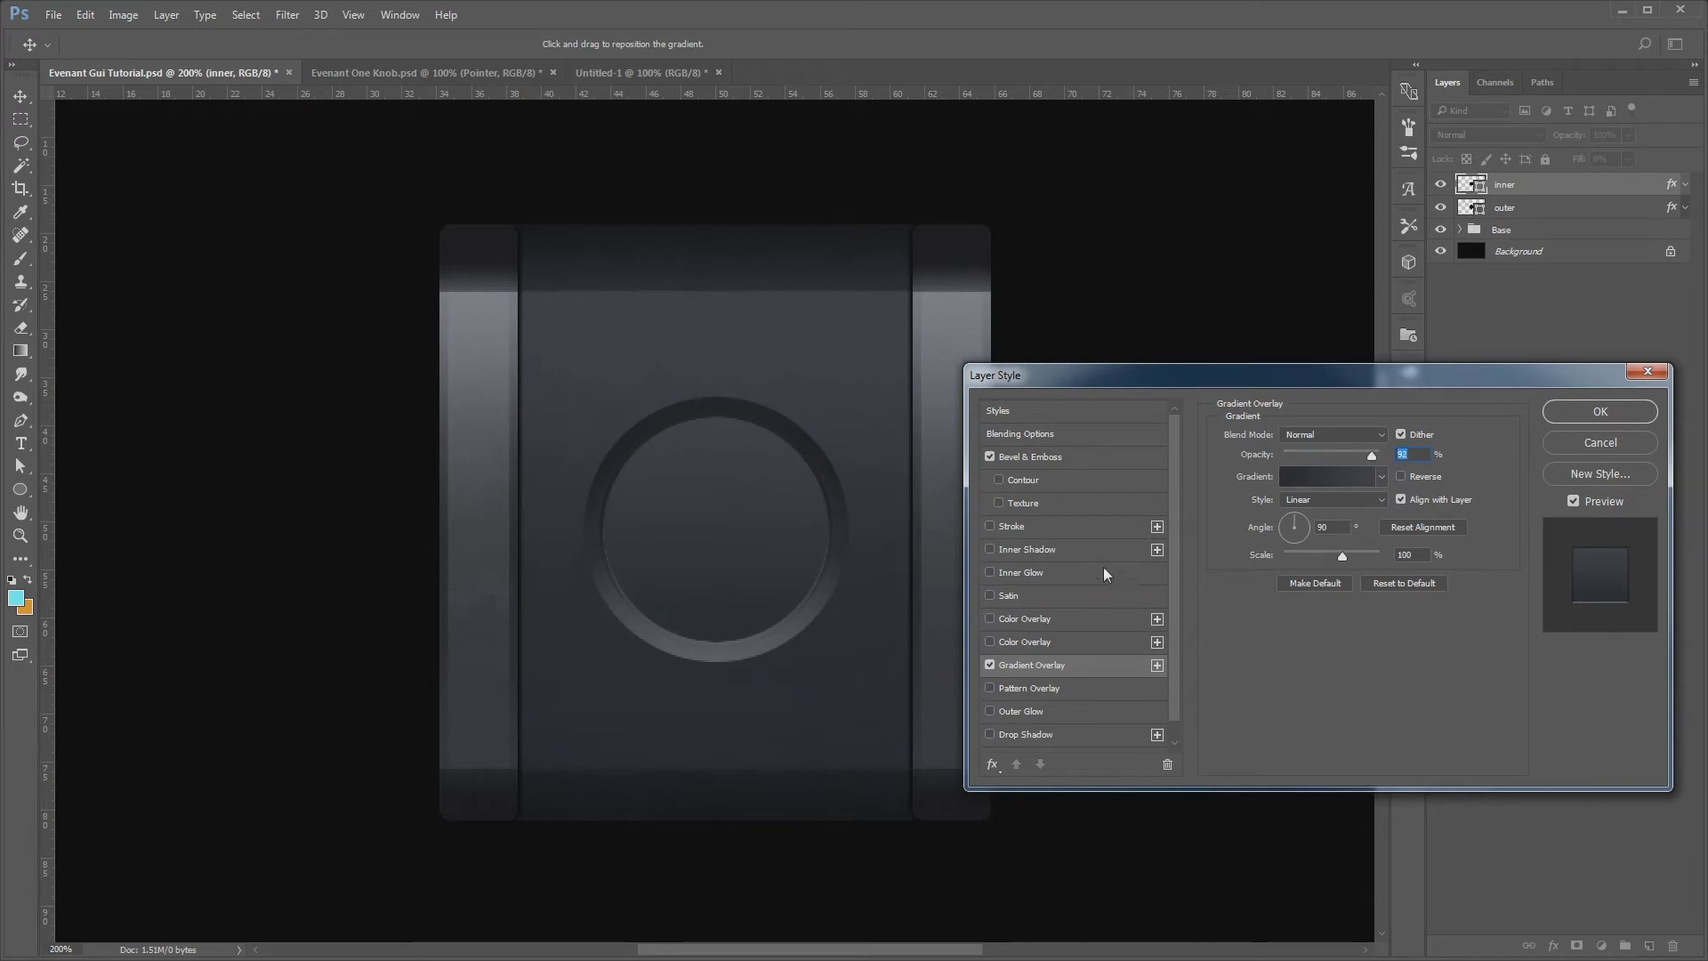
pyautogui.click(1564, 413)
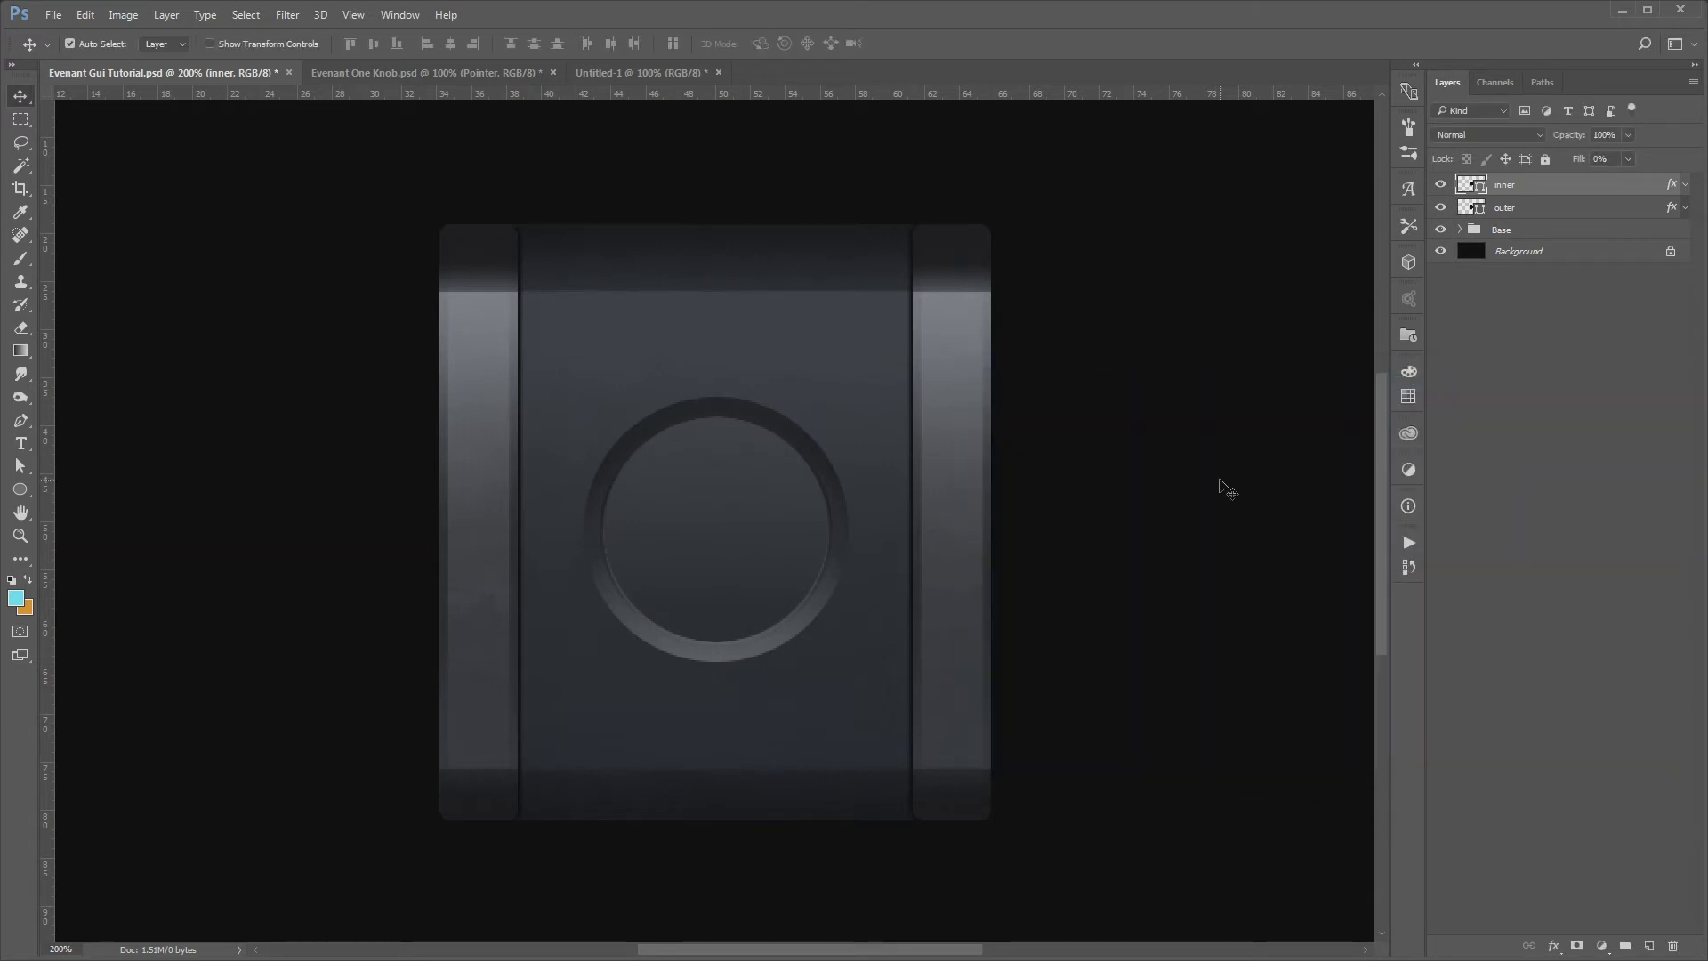
pyautogui.hotkey('ctrl', '-')
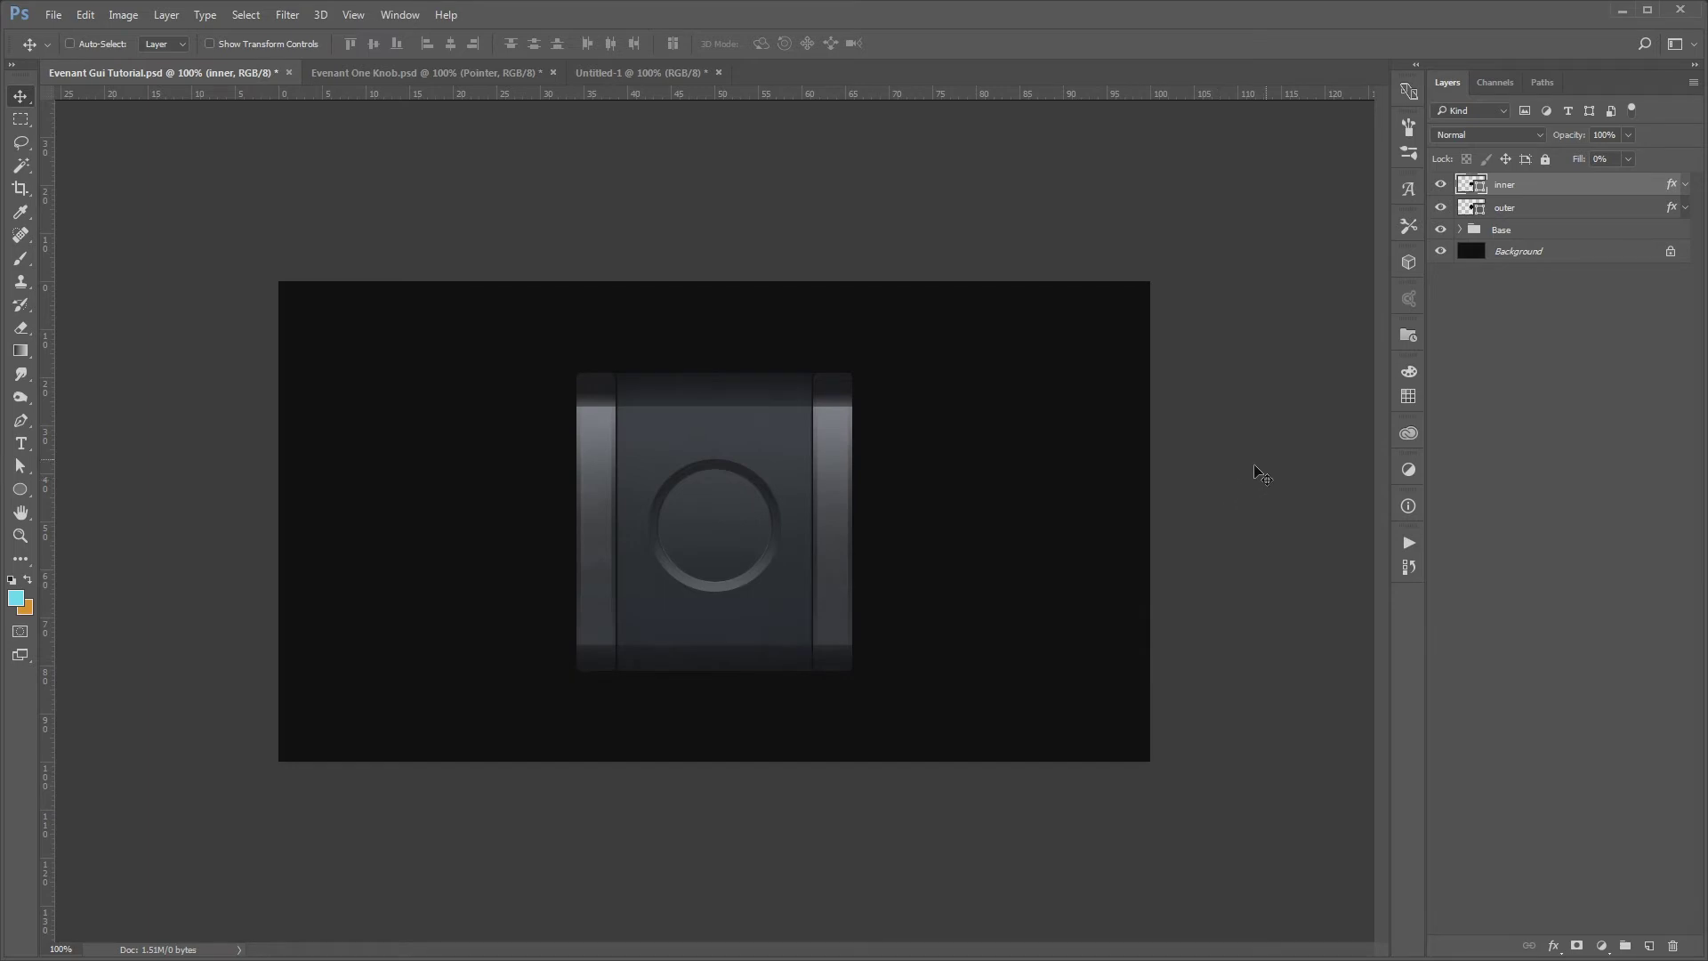
# Retune the inner bevel to 147% depth, 0 soften and 31% highlight opacity
pyautogui.doubleClick(1567, 187)
pyautogui.click(1080, 455)
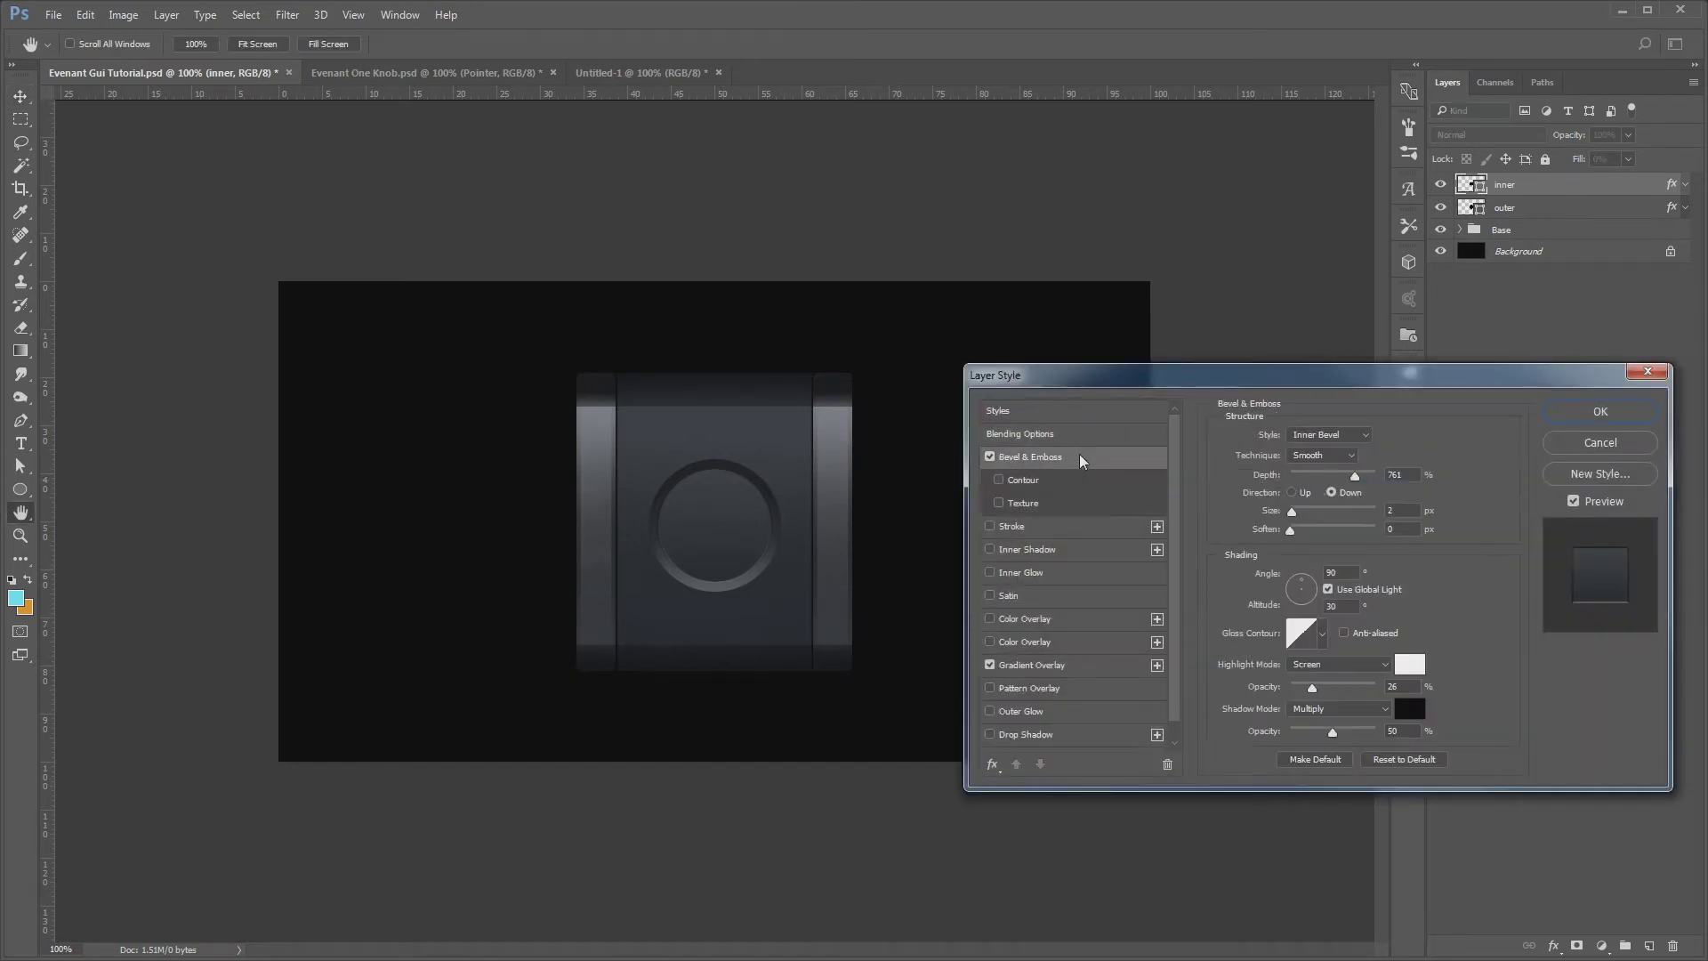
pyautogui.click(1407, 529)
pyautogui.press('Up')
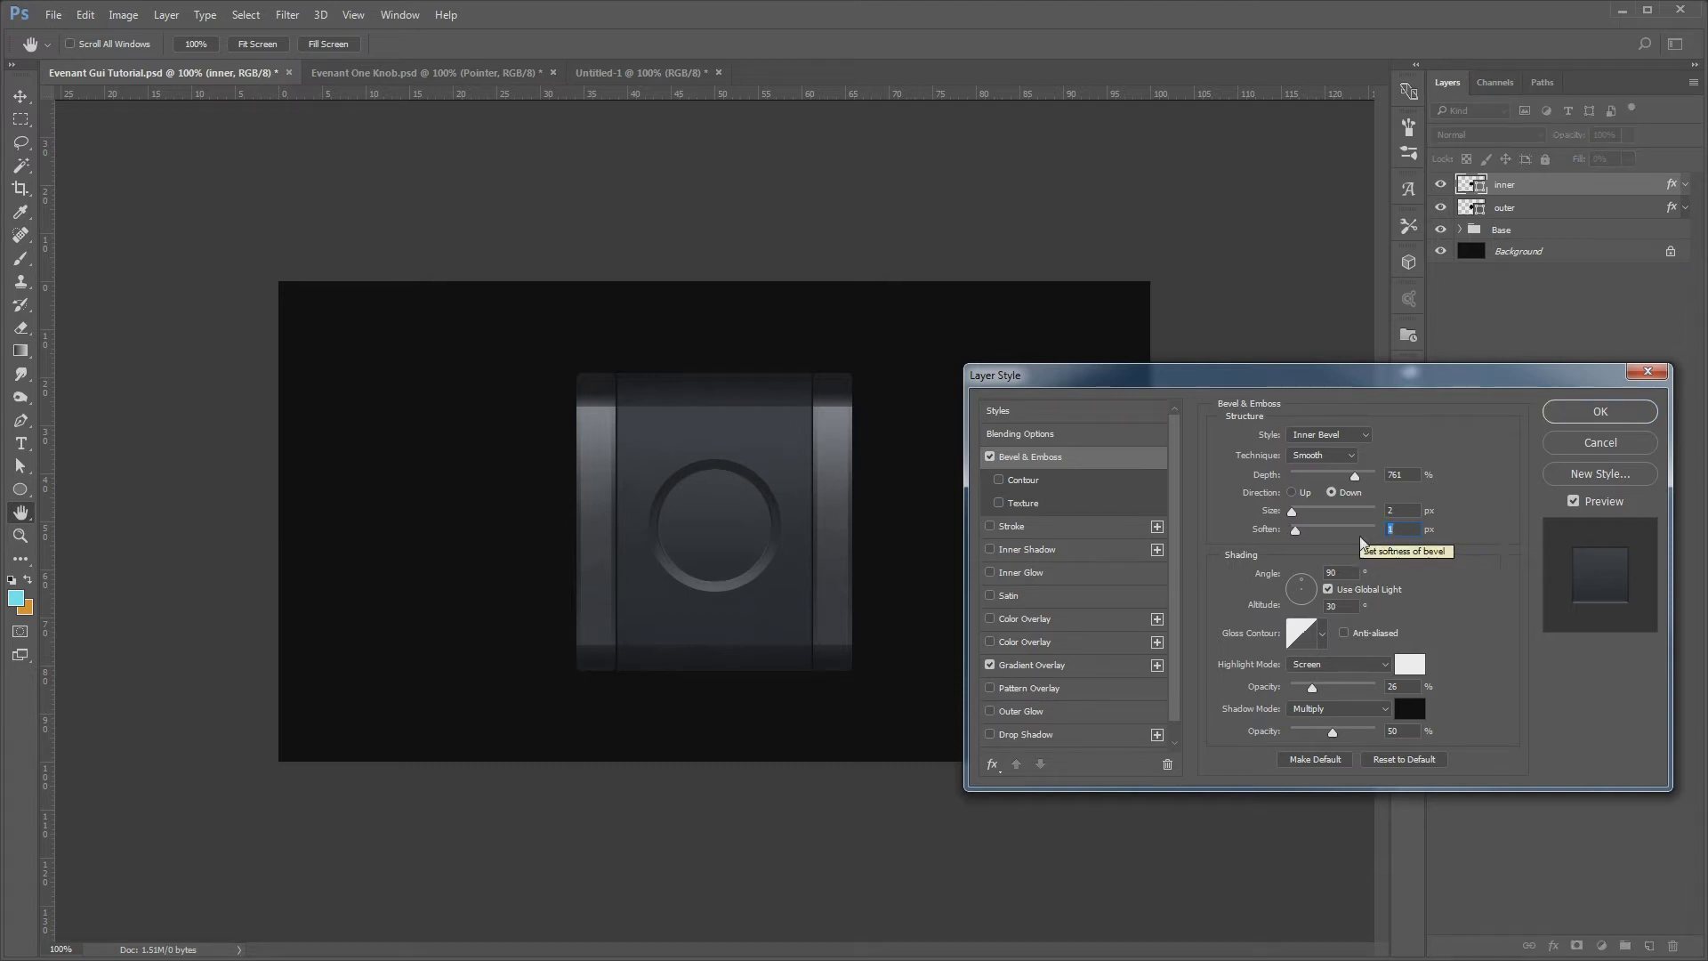
pyautogui.click(1324, 686)
pyautogui.press('Down')
pyautogui.moveTo(1353, 476); pyautogui.dragTo(1303, 479)
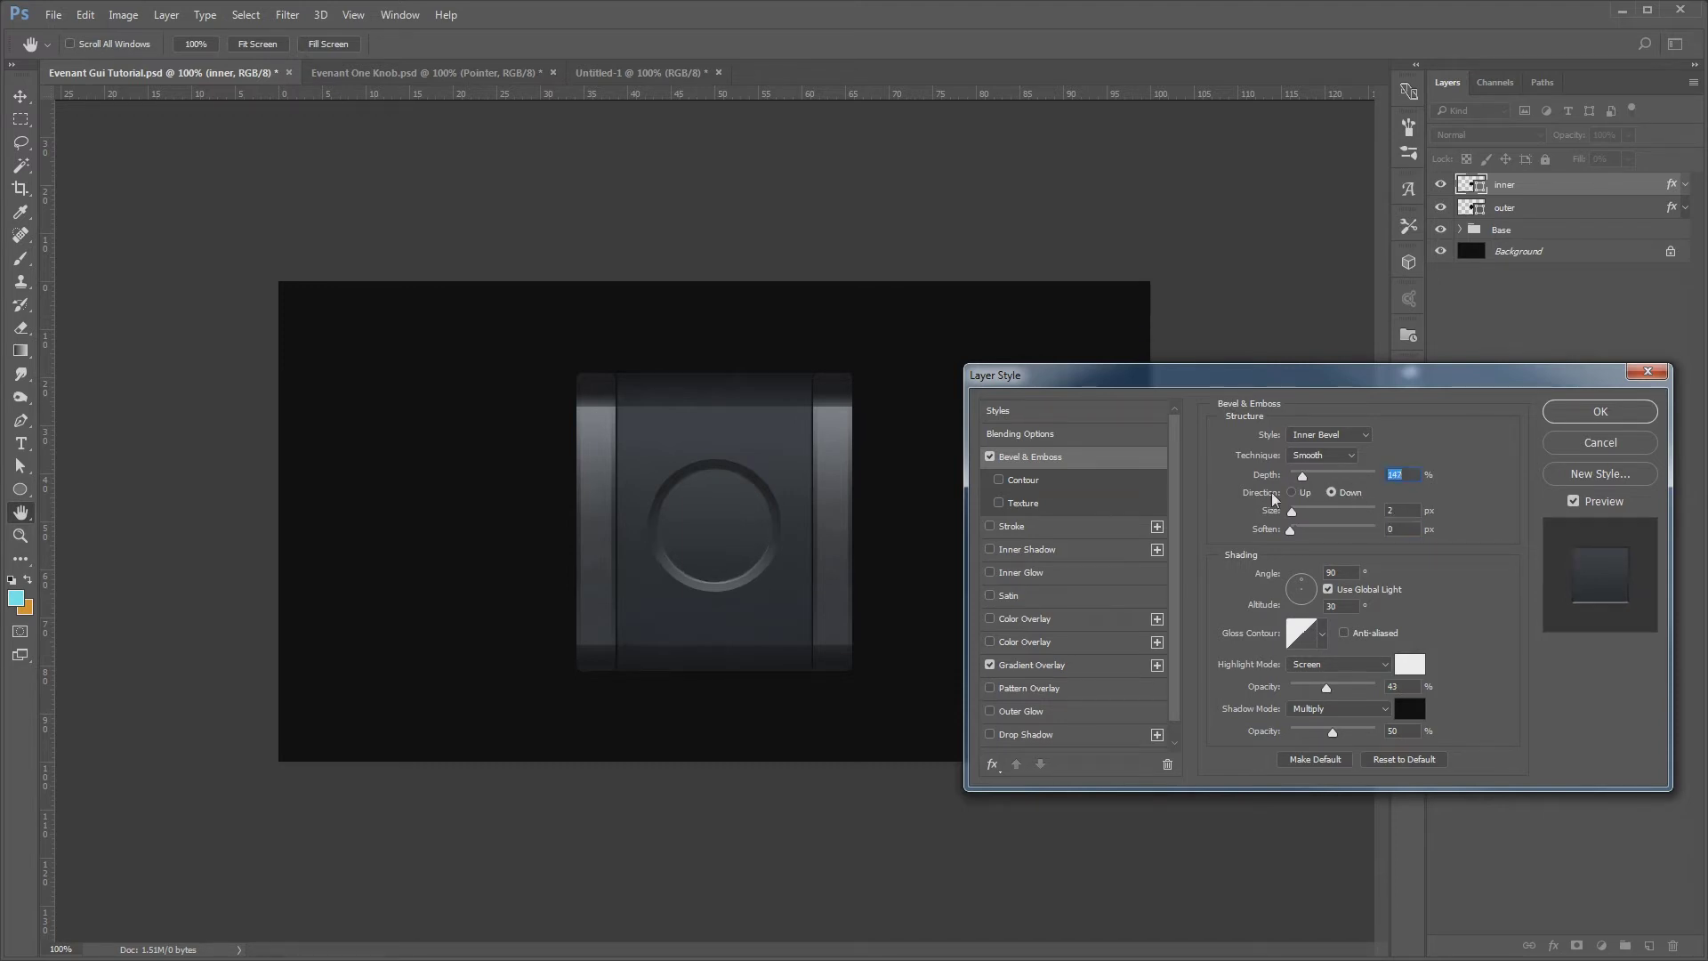
pyautogui.moveTo(1323, 687); pyautogui.dragTo(1317, 689)
pyautogui.click(1599, 412)
pyautogui.hotkey('ctrl', '+')
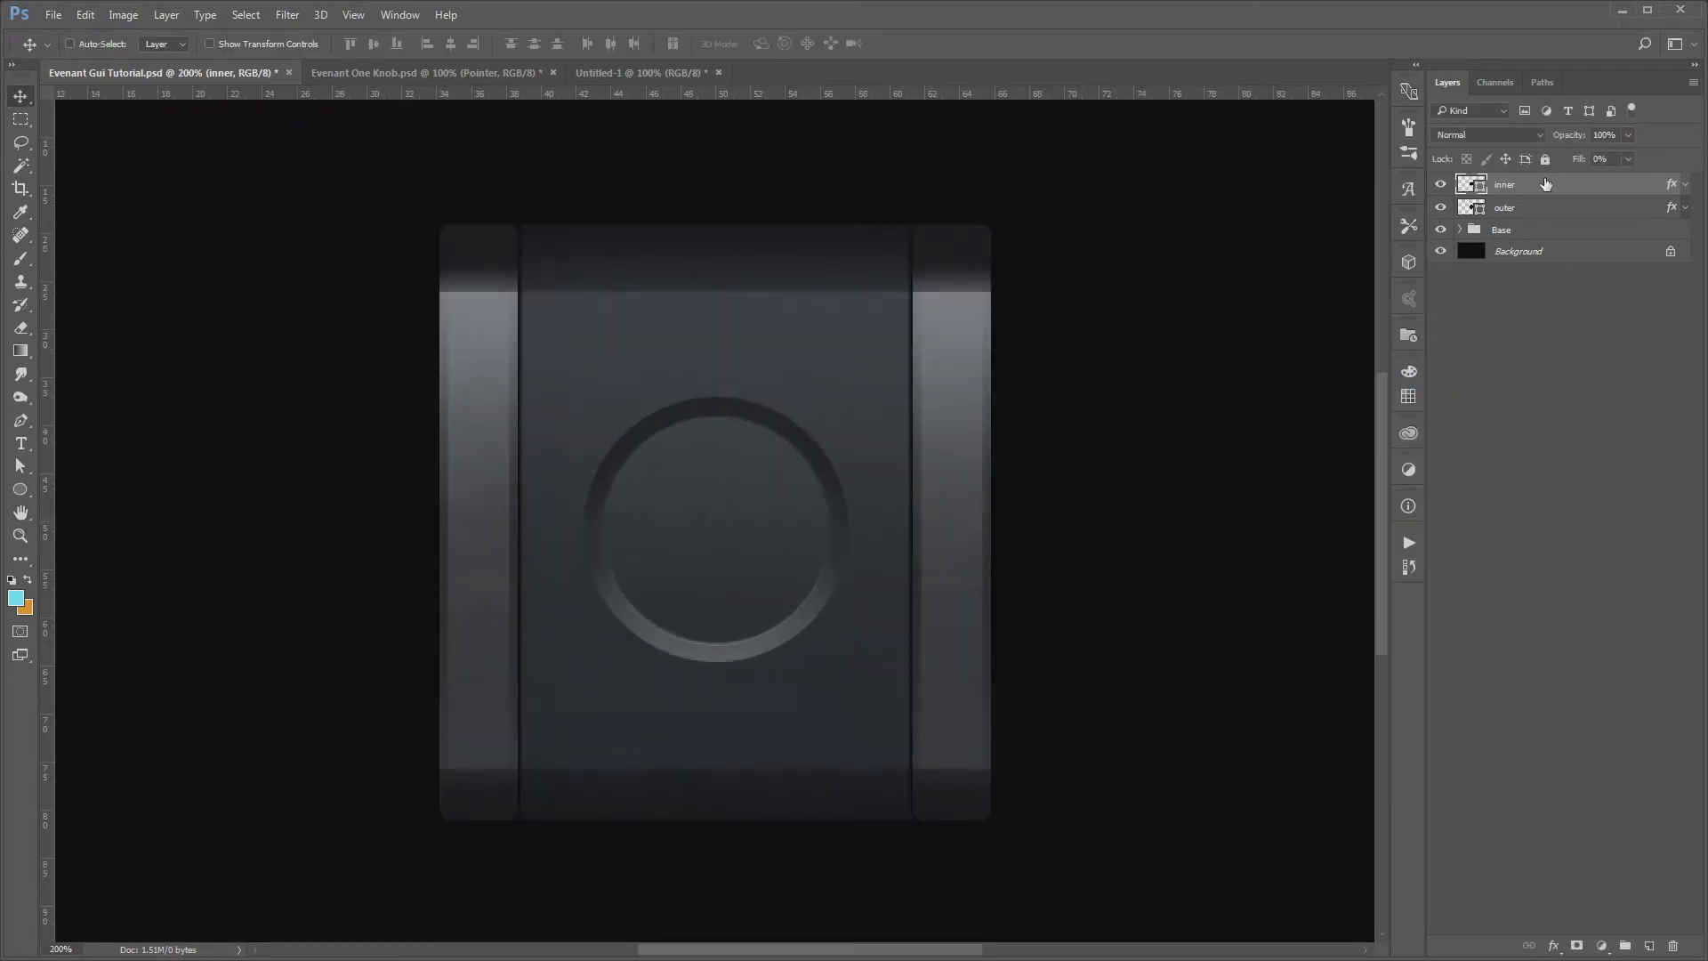
pyautogui.click(21, 491)
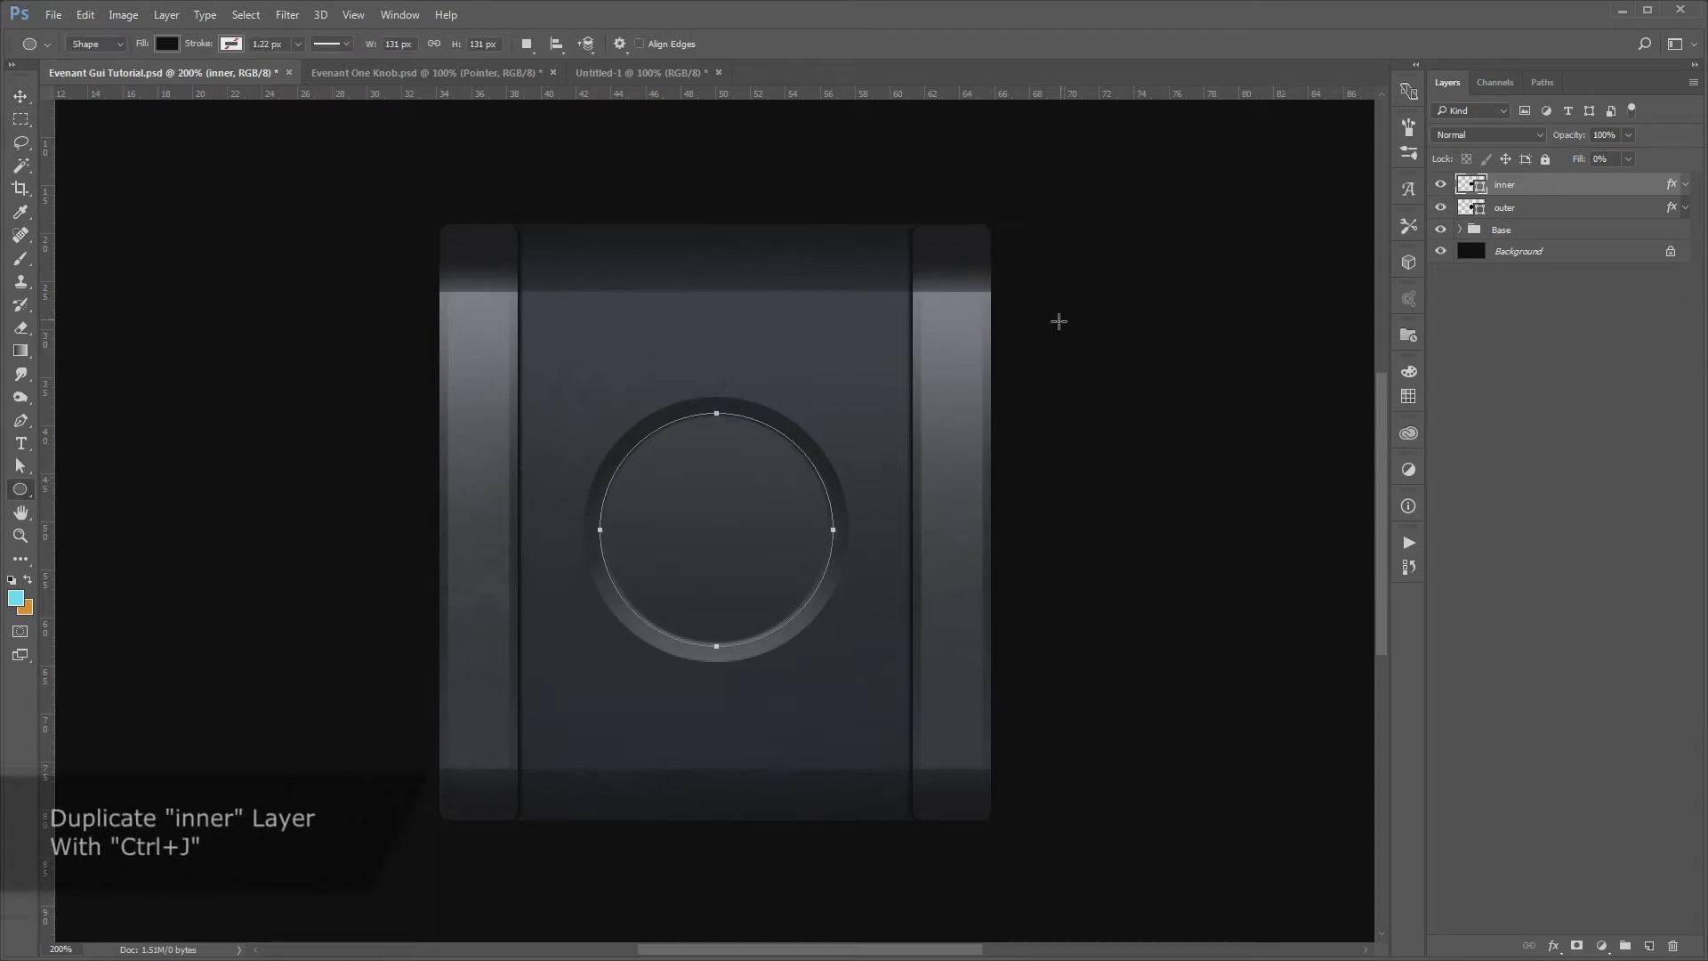
# Duplicate the inner layer and name the copy 'ring back'
pyautogui.press('v')
pyautogui.hotkey('ctrl', 'j')
pyautogui.doubleClick(1528, 185)
pyautogui.write('ouetr')
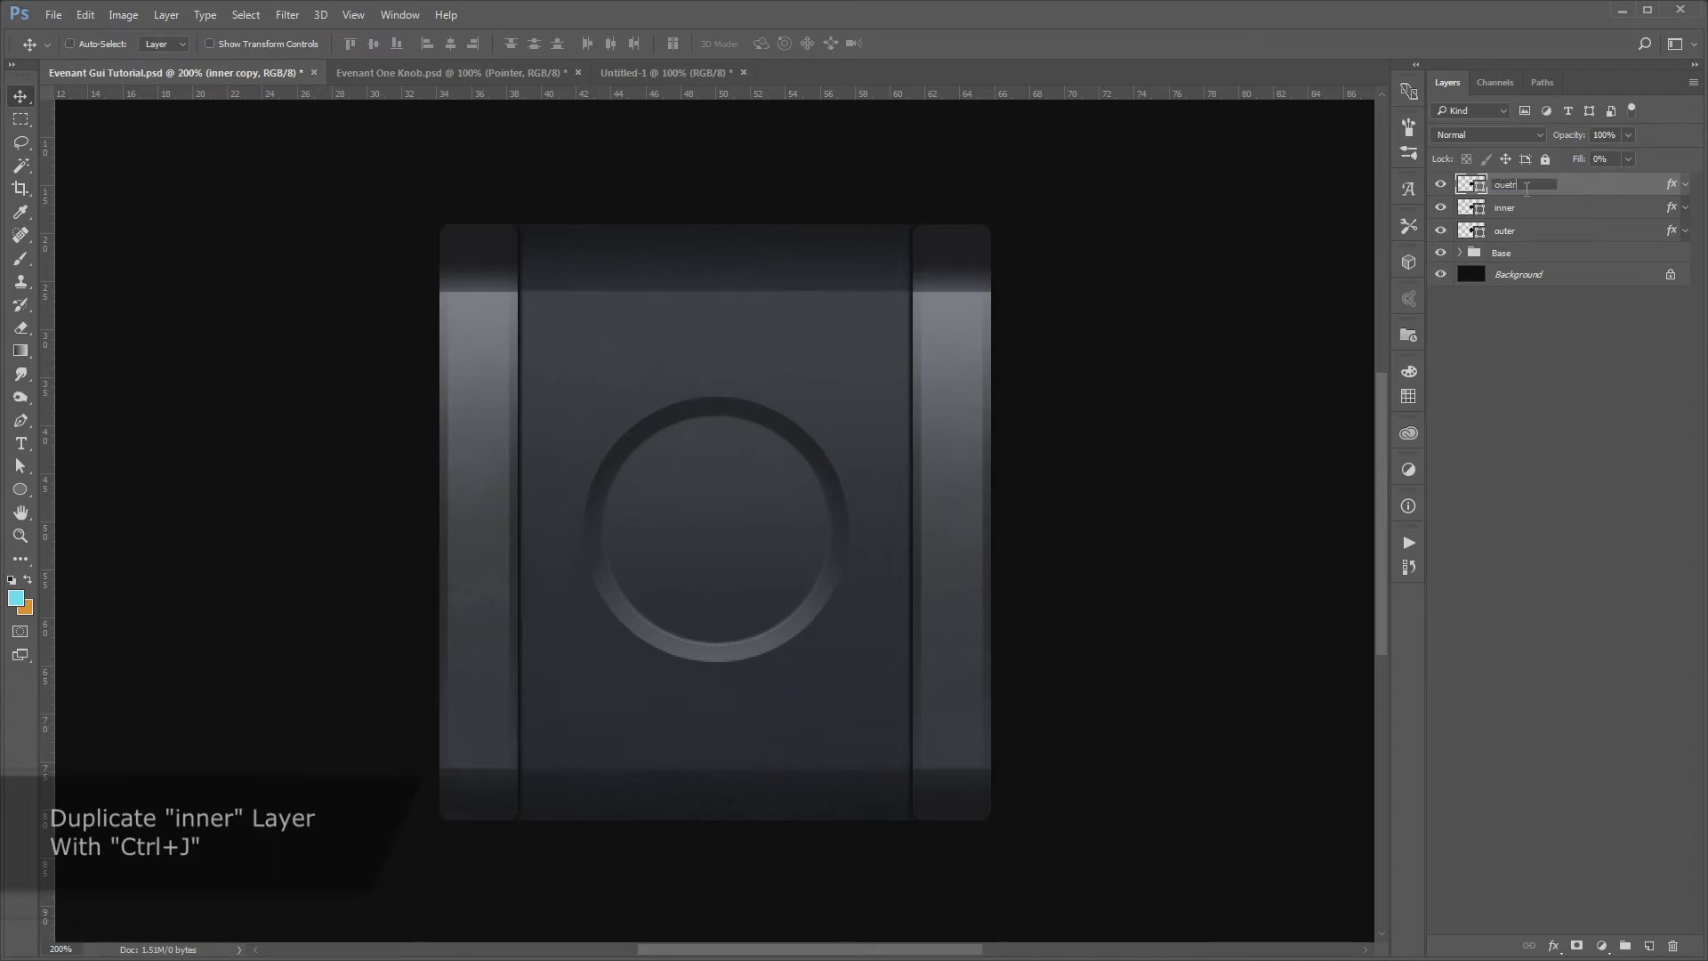
pyautogui.write(' ring')
pyautogui.press('Return')
pyautogui.doubleClick(1519, 190)
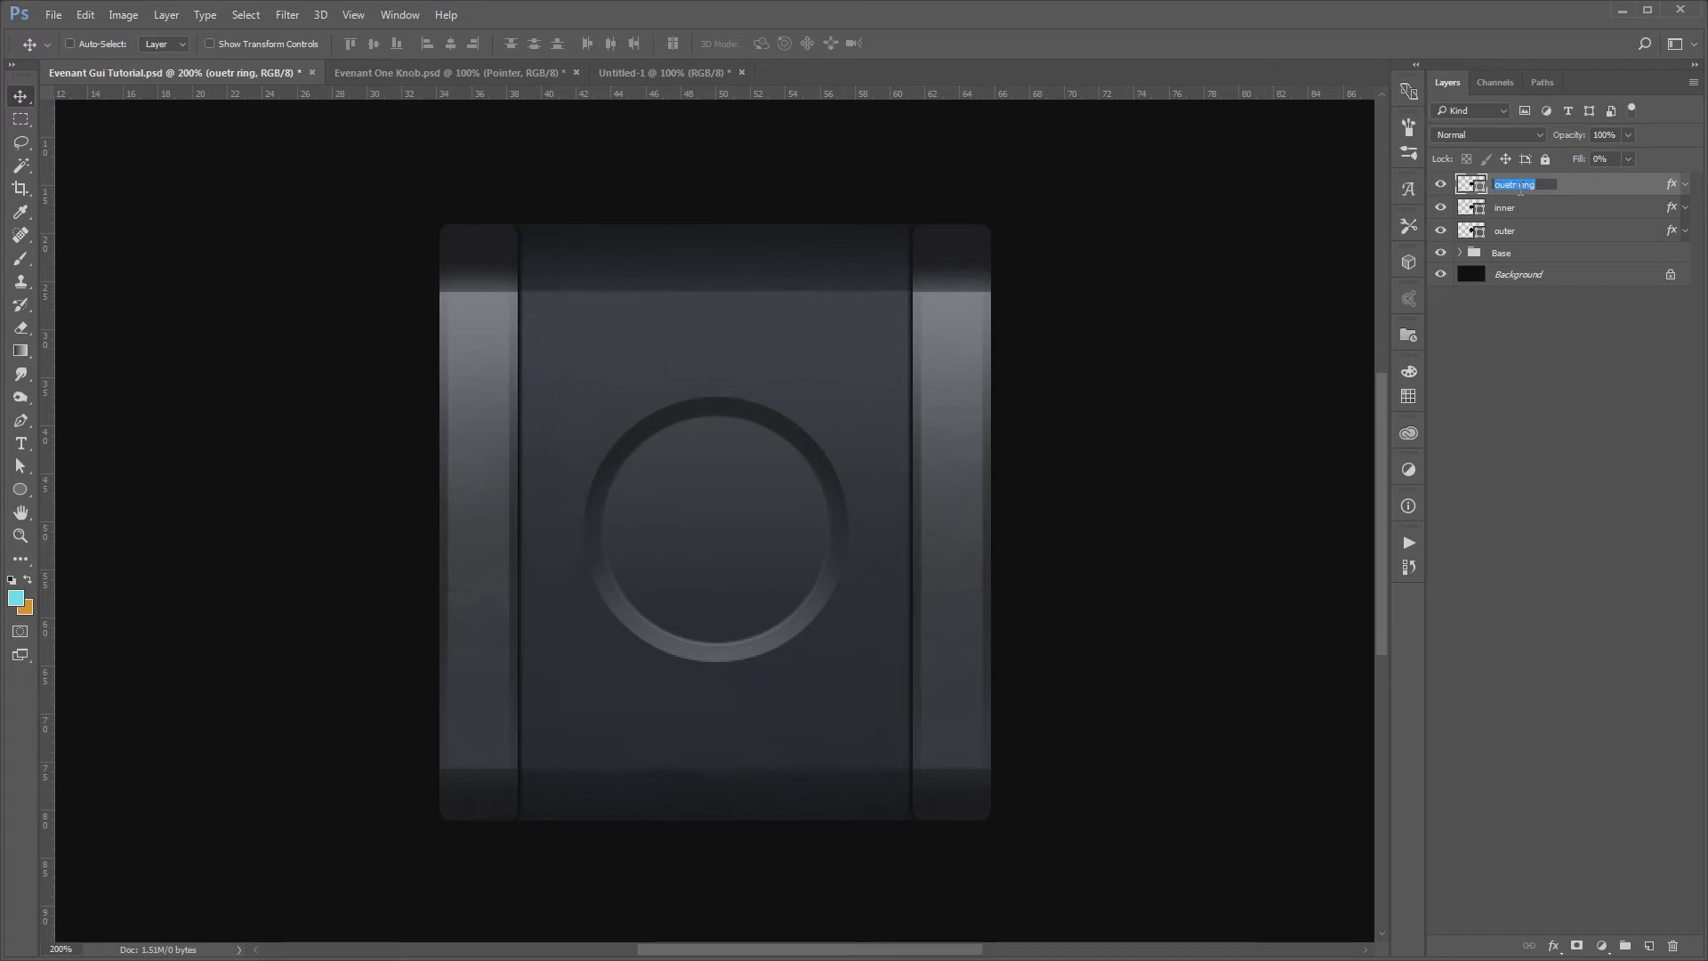
# Rename the copy 'ring back' and clear all its layer styles
pyautogui.write('ring back')
pyautogui.press('Return')
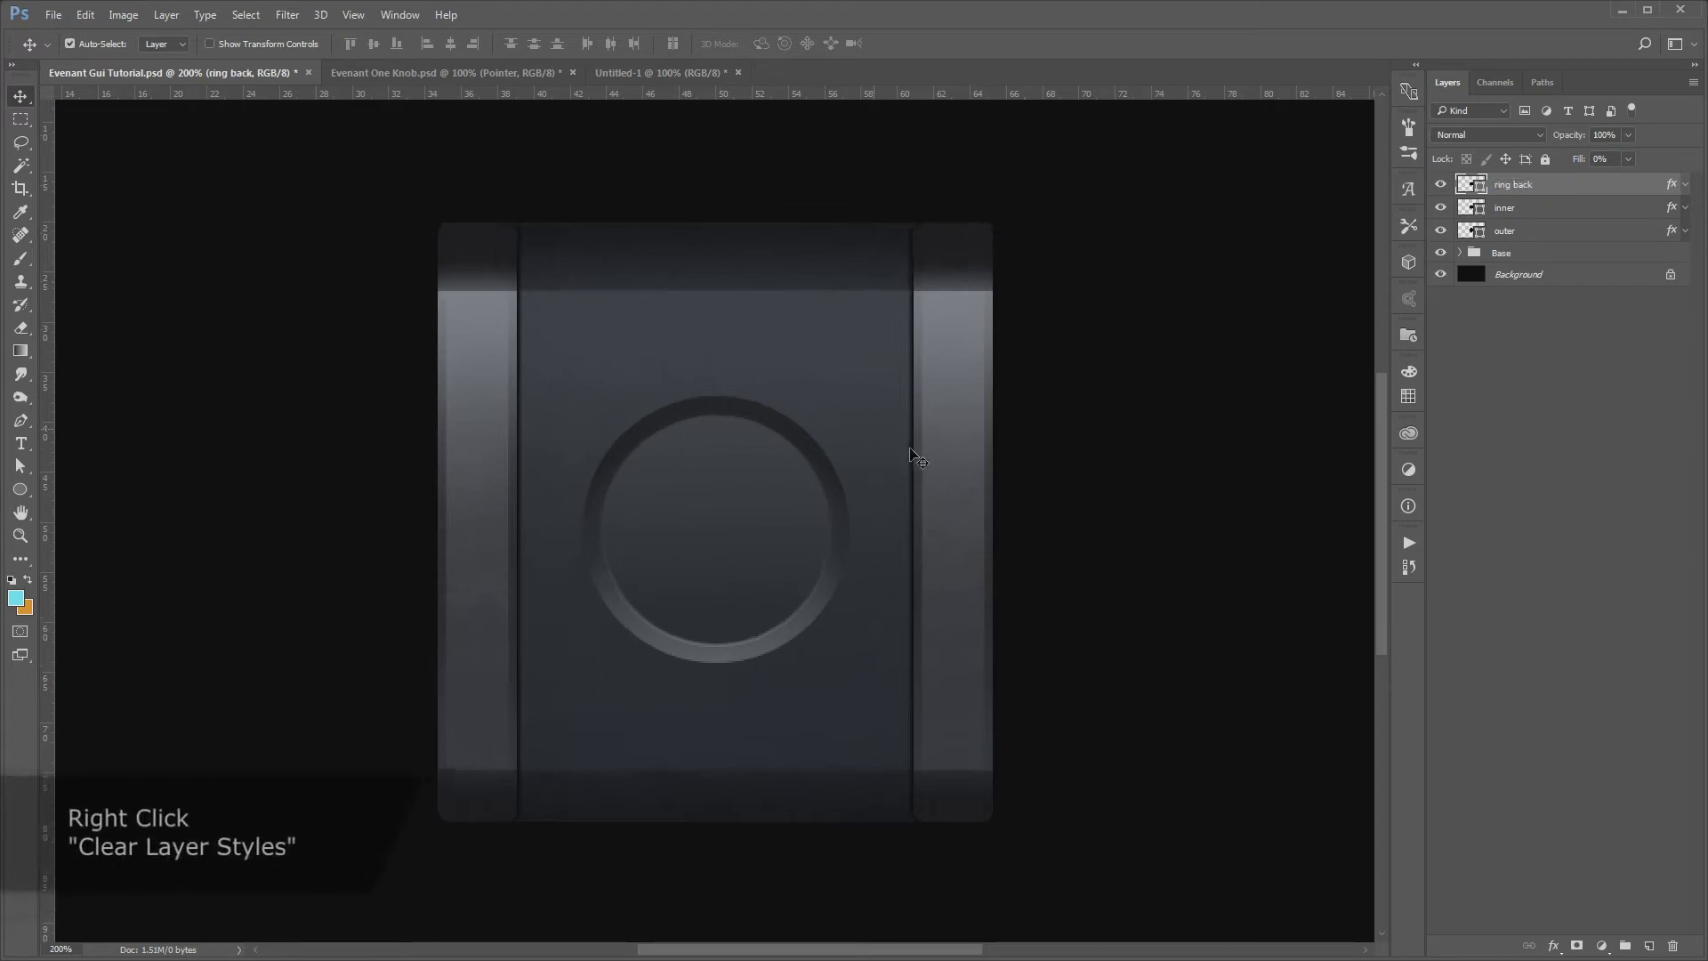
pyautogui.hotkey('ctrl', '+')
pyautogui.rightClick(1514, 183)
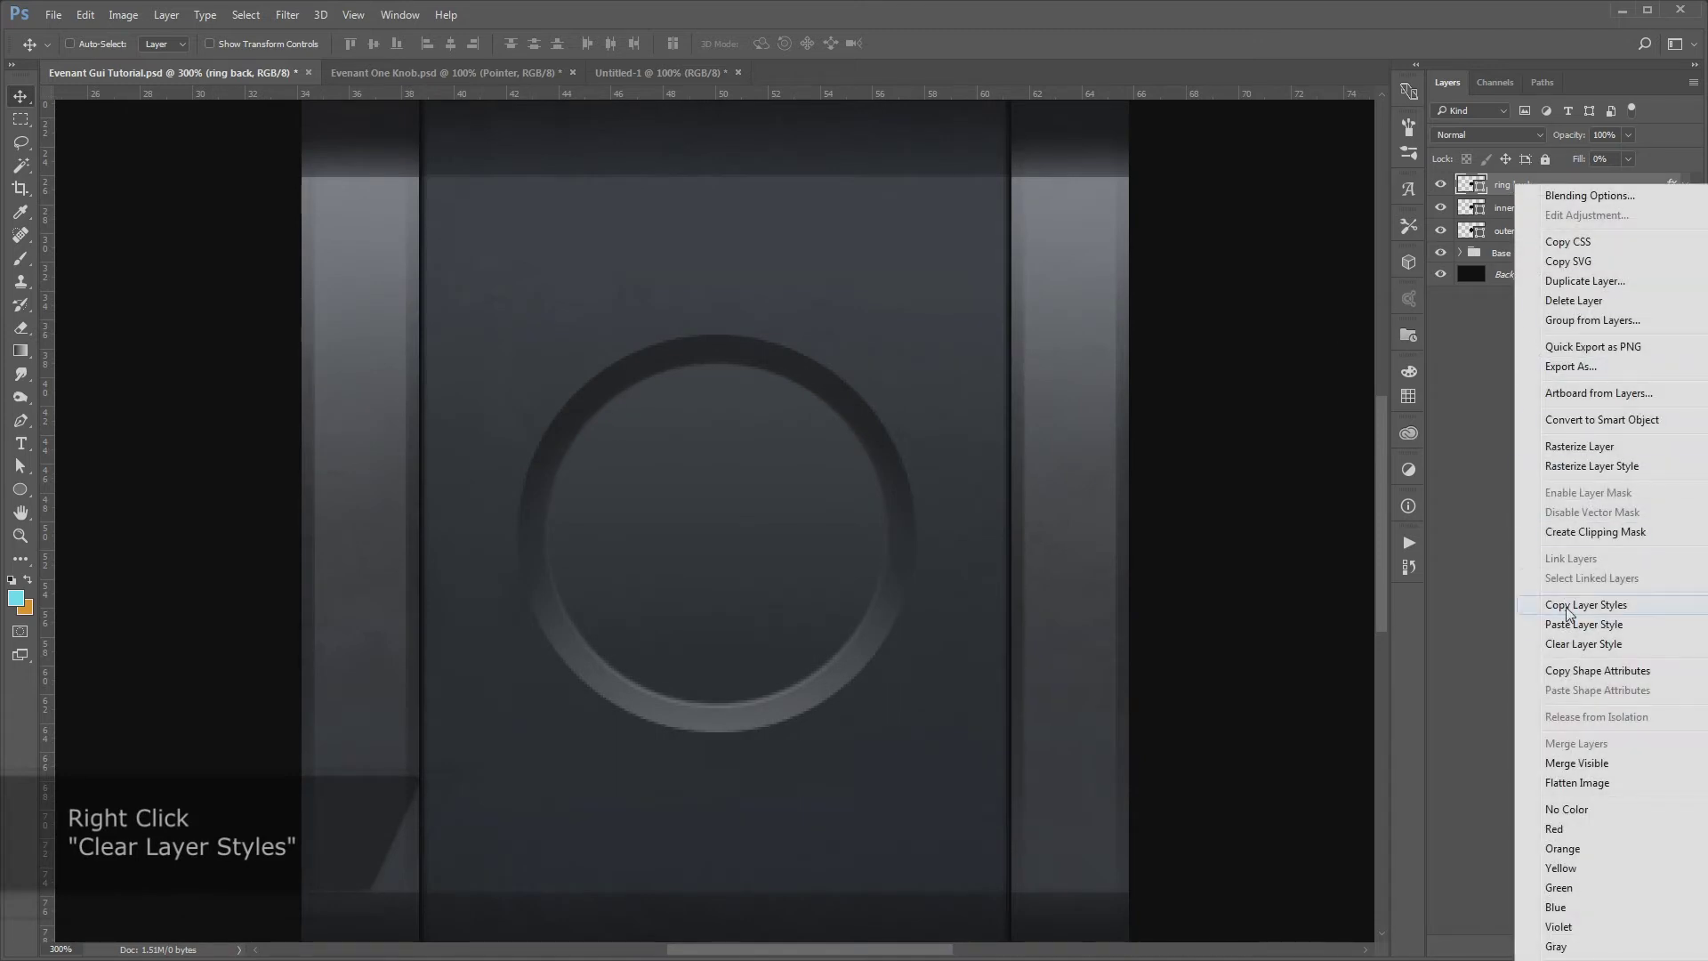
pyautogui.click(1567, 642)
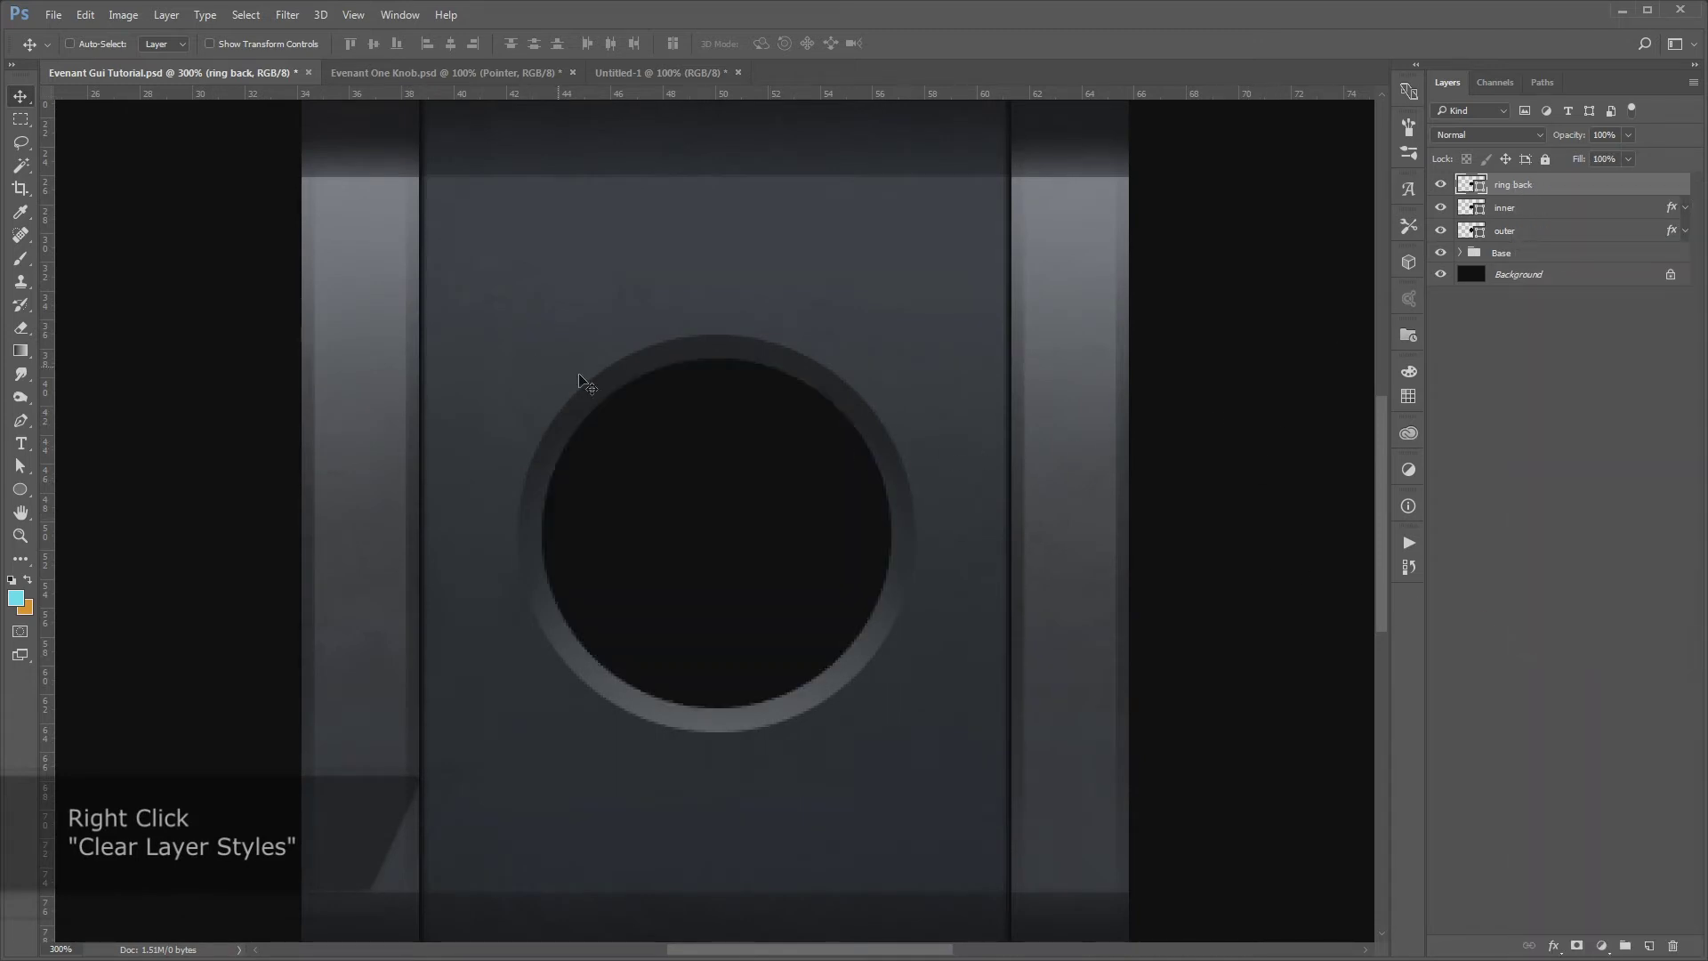
# Give the ring no fill and a white 6.99 px stroke
pyautogui.click(22, 423)
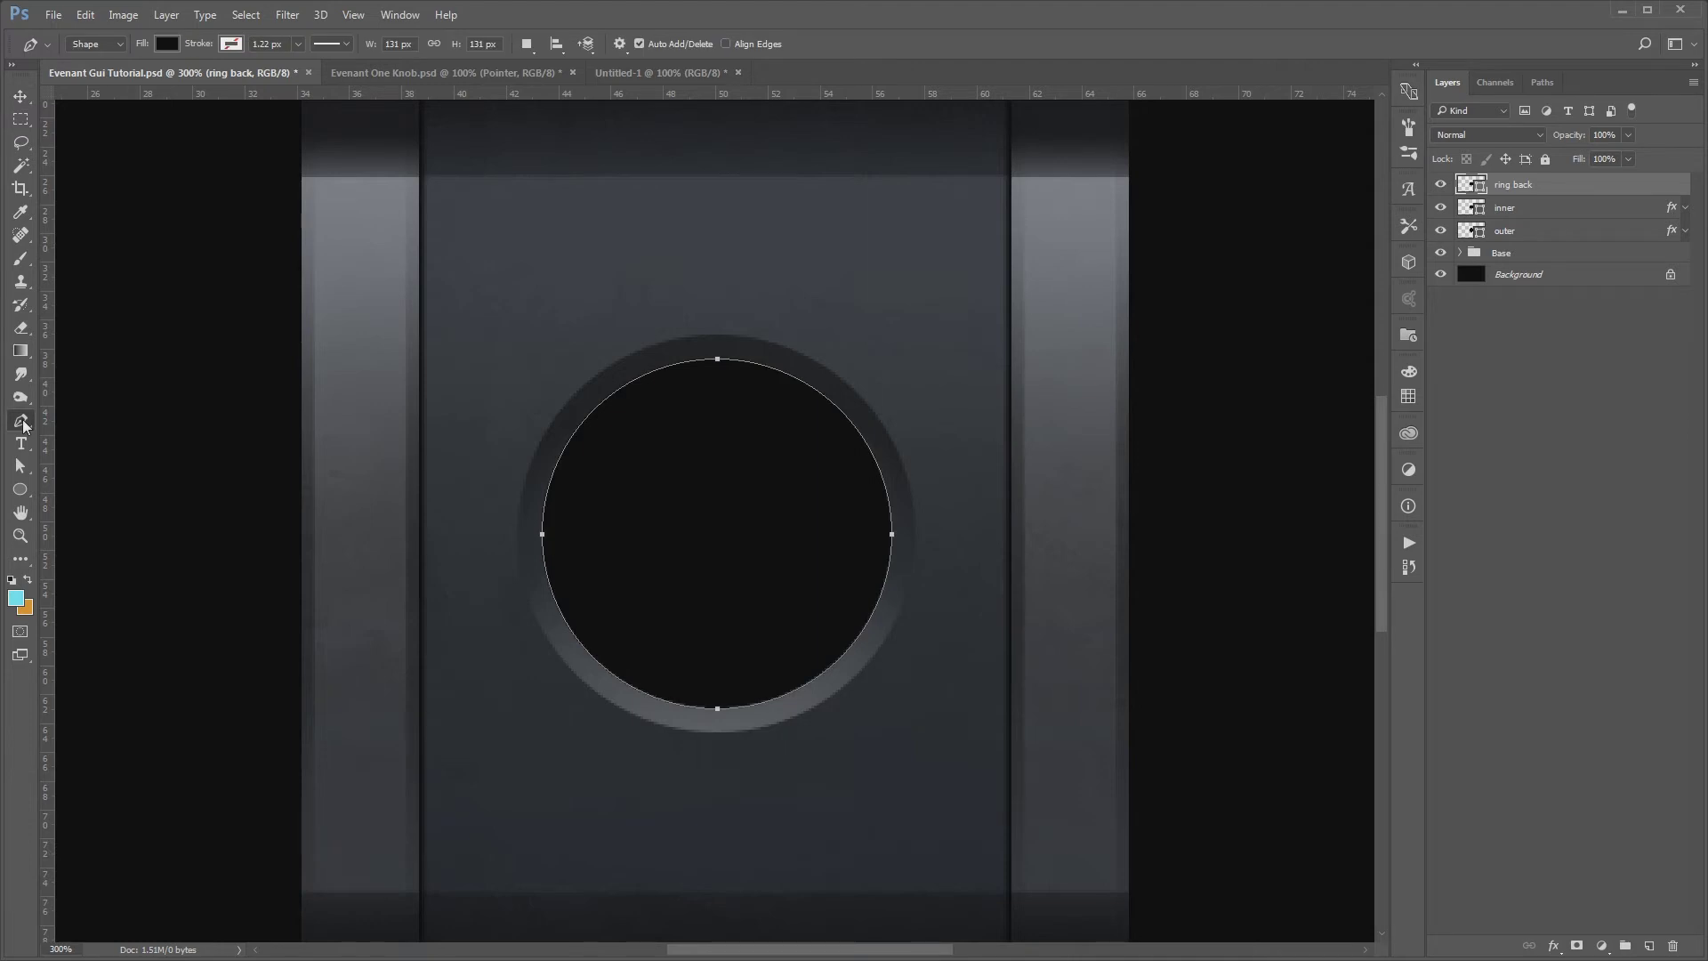
pyautogui.click(165, 44)
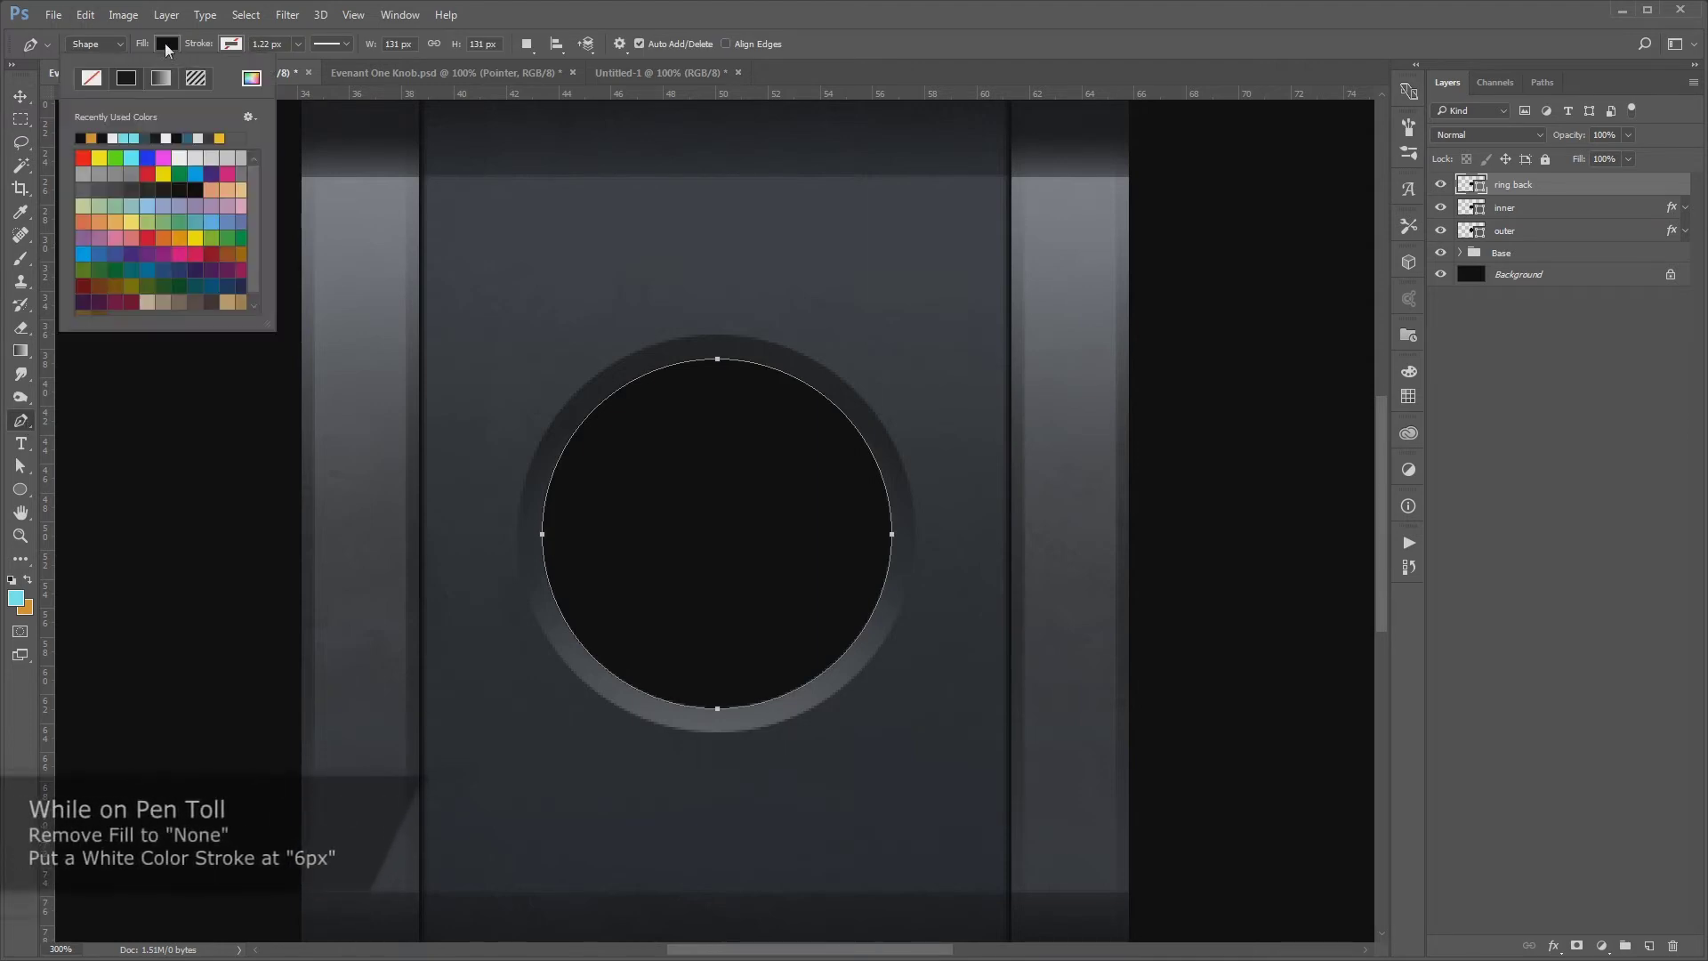
pyautogui.click(91, 78)
pyautogui.click(236, 44)
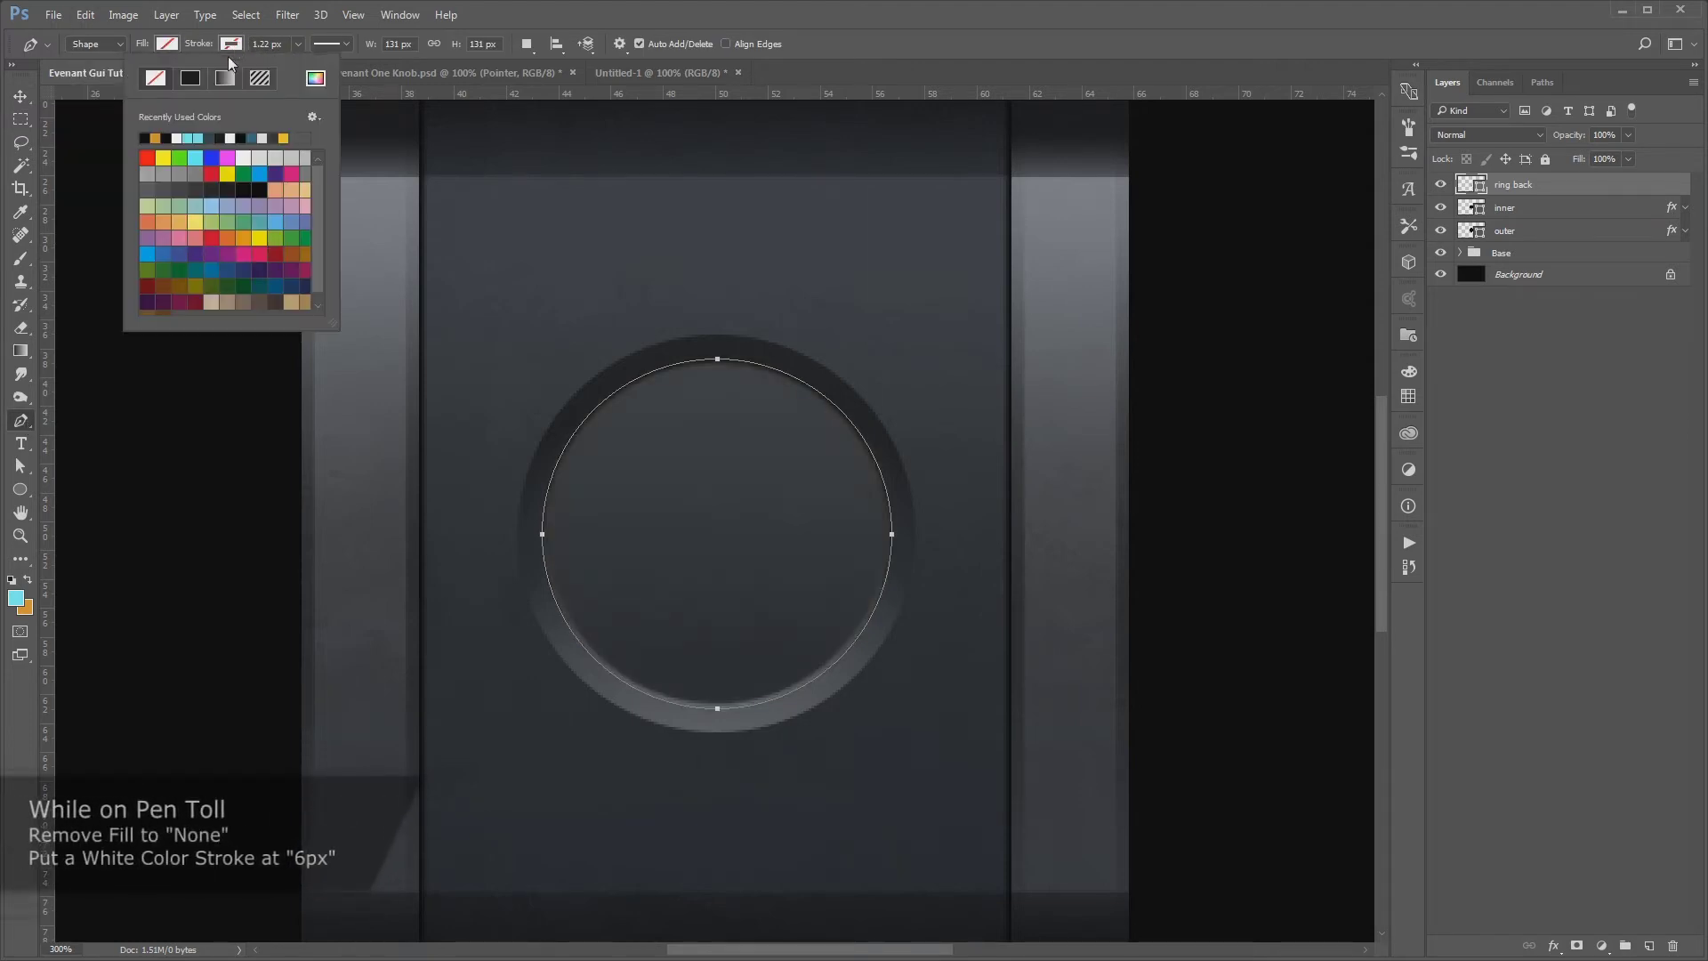
pyautogui.click(182, 137)
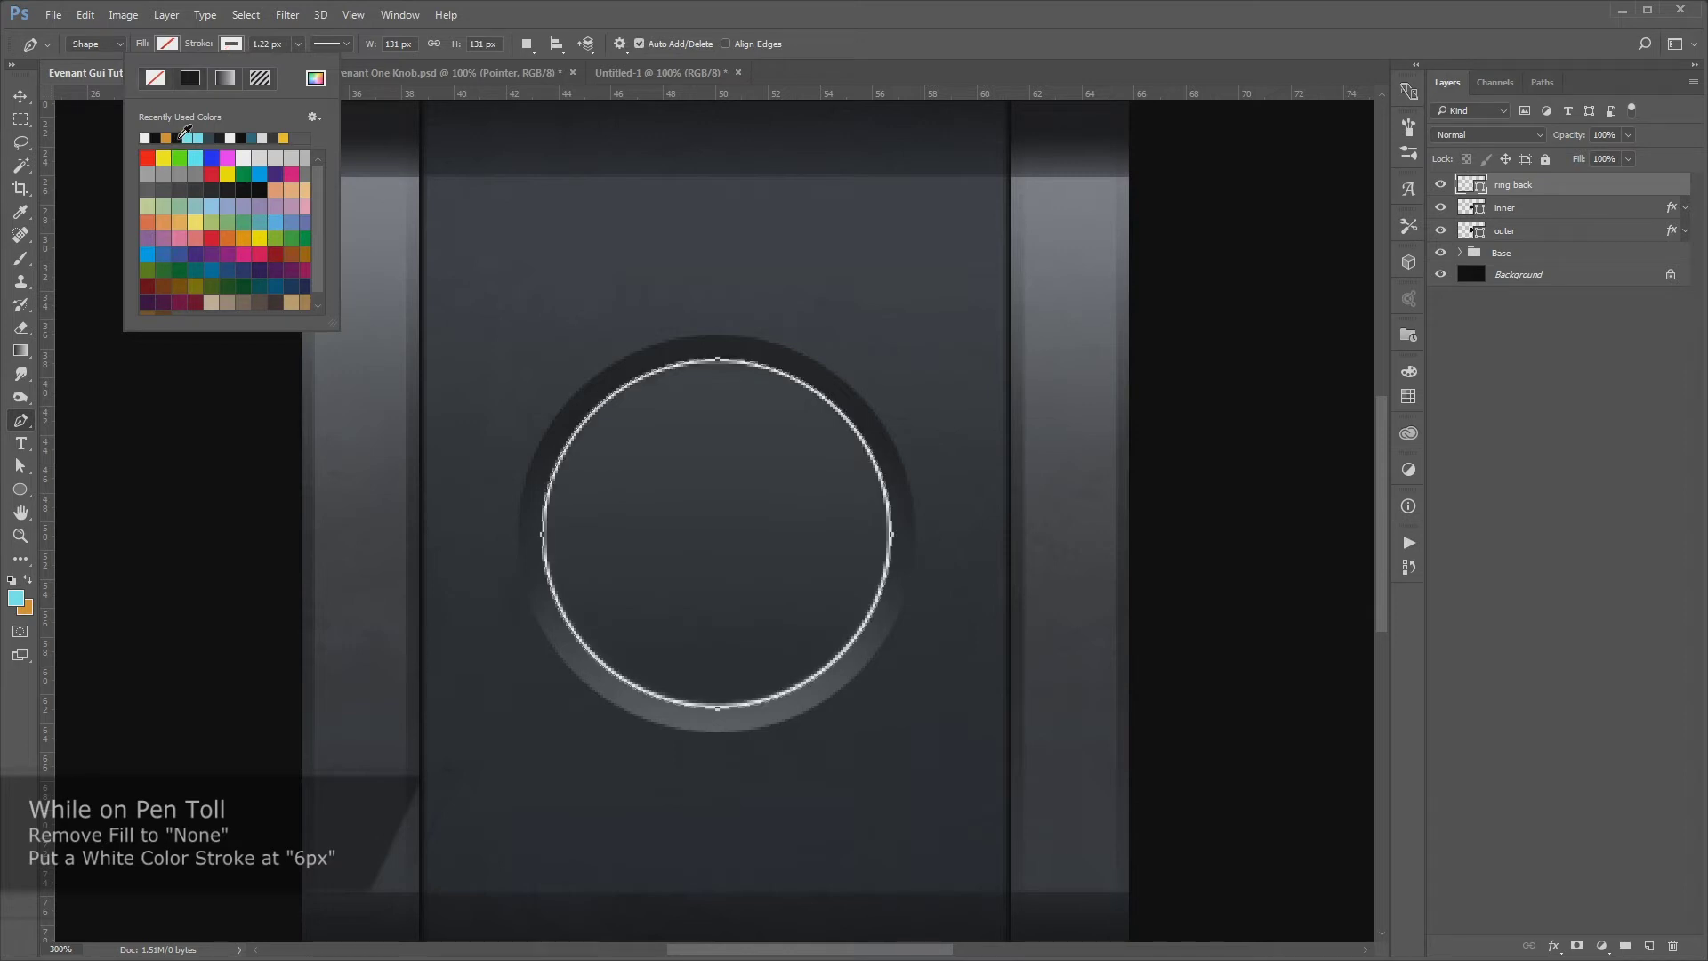
pyautogui.click(298, 47)
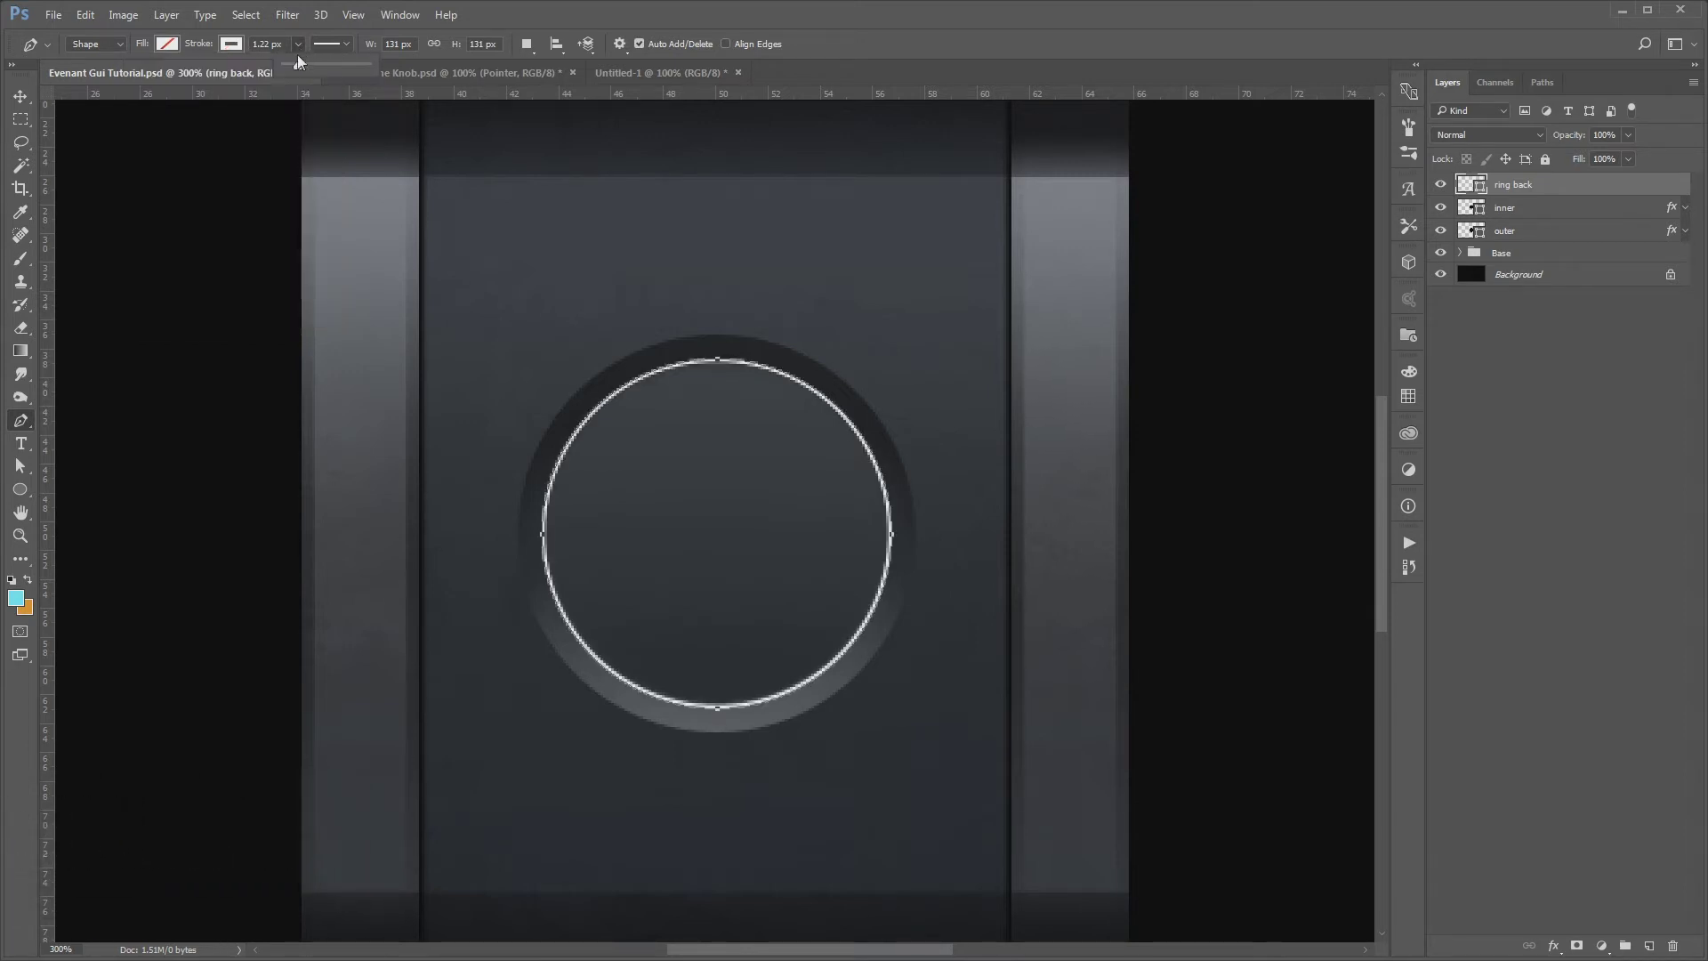
pyautogui.moveTo(299, 64); pyautogui.dragTo(306, 66)
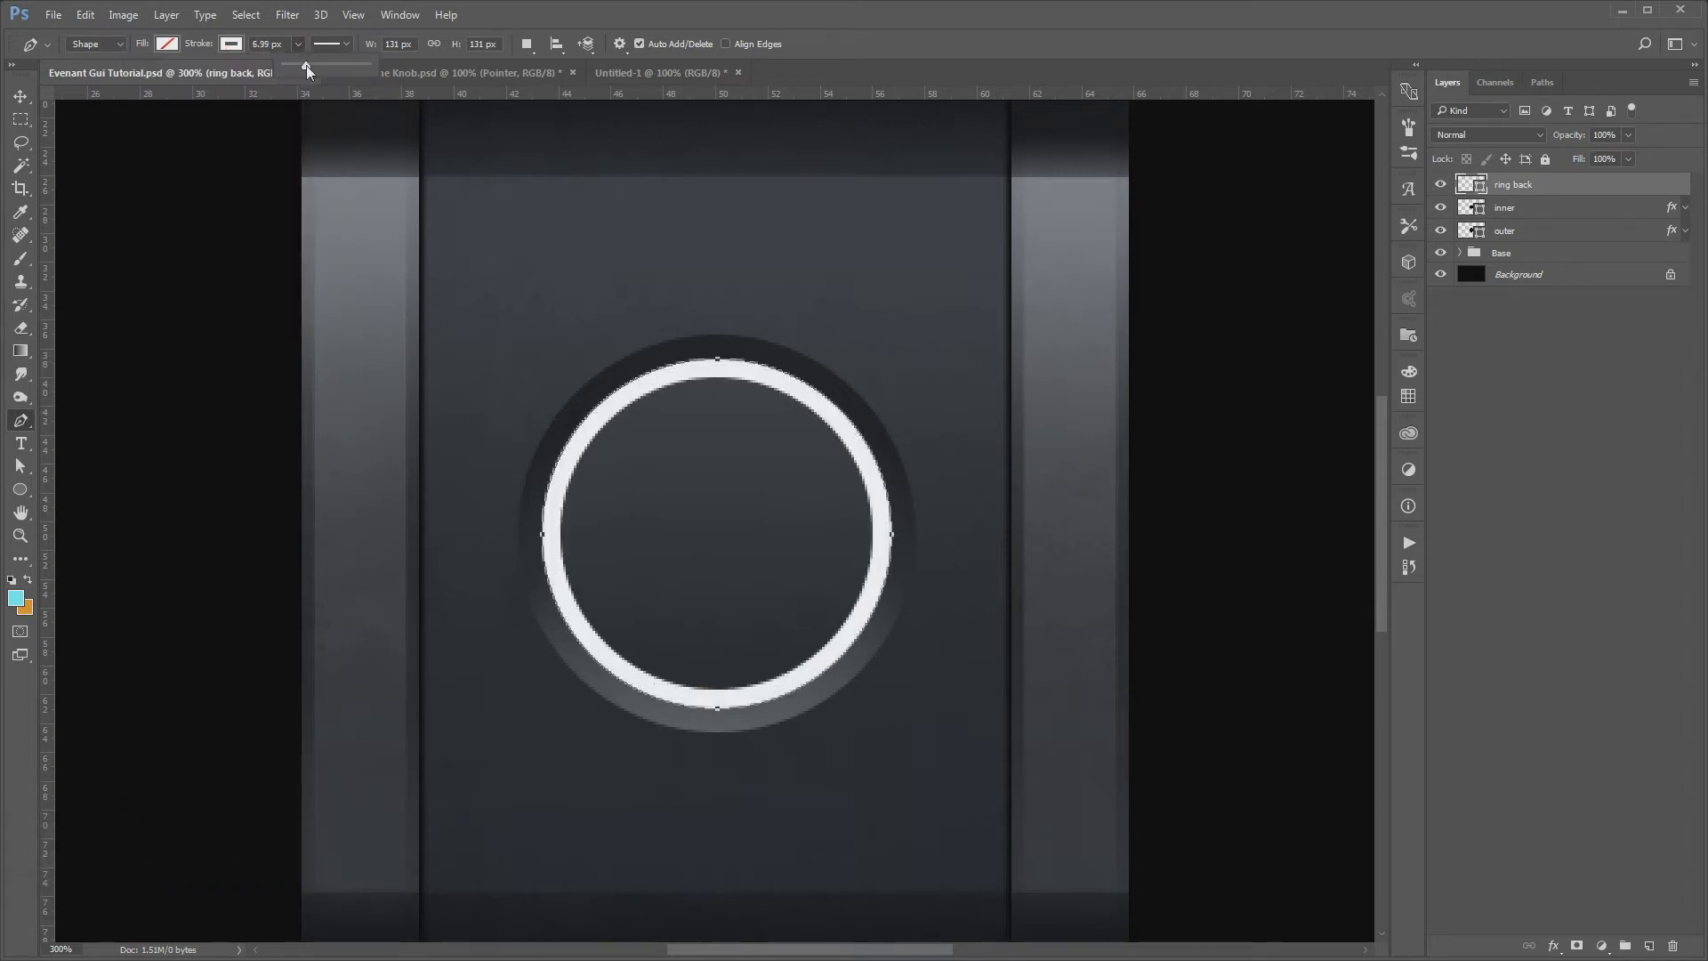
# Shrink the ring to 93.1% around its centre
pyautogui.hotkey('ctrl', 't')
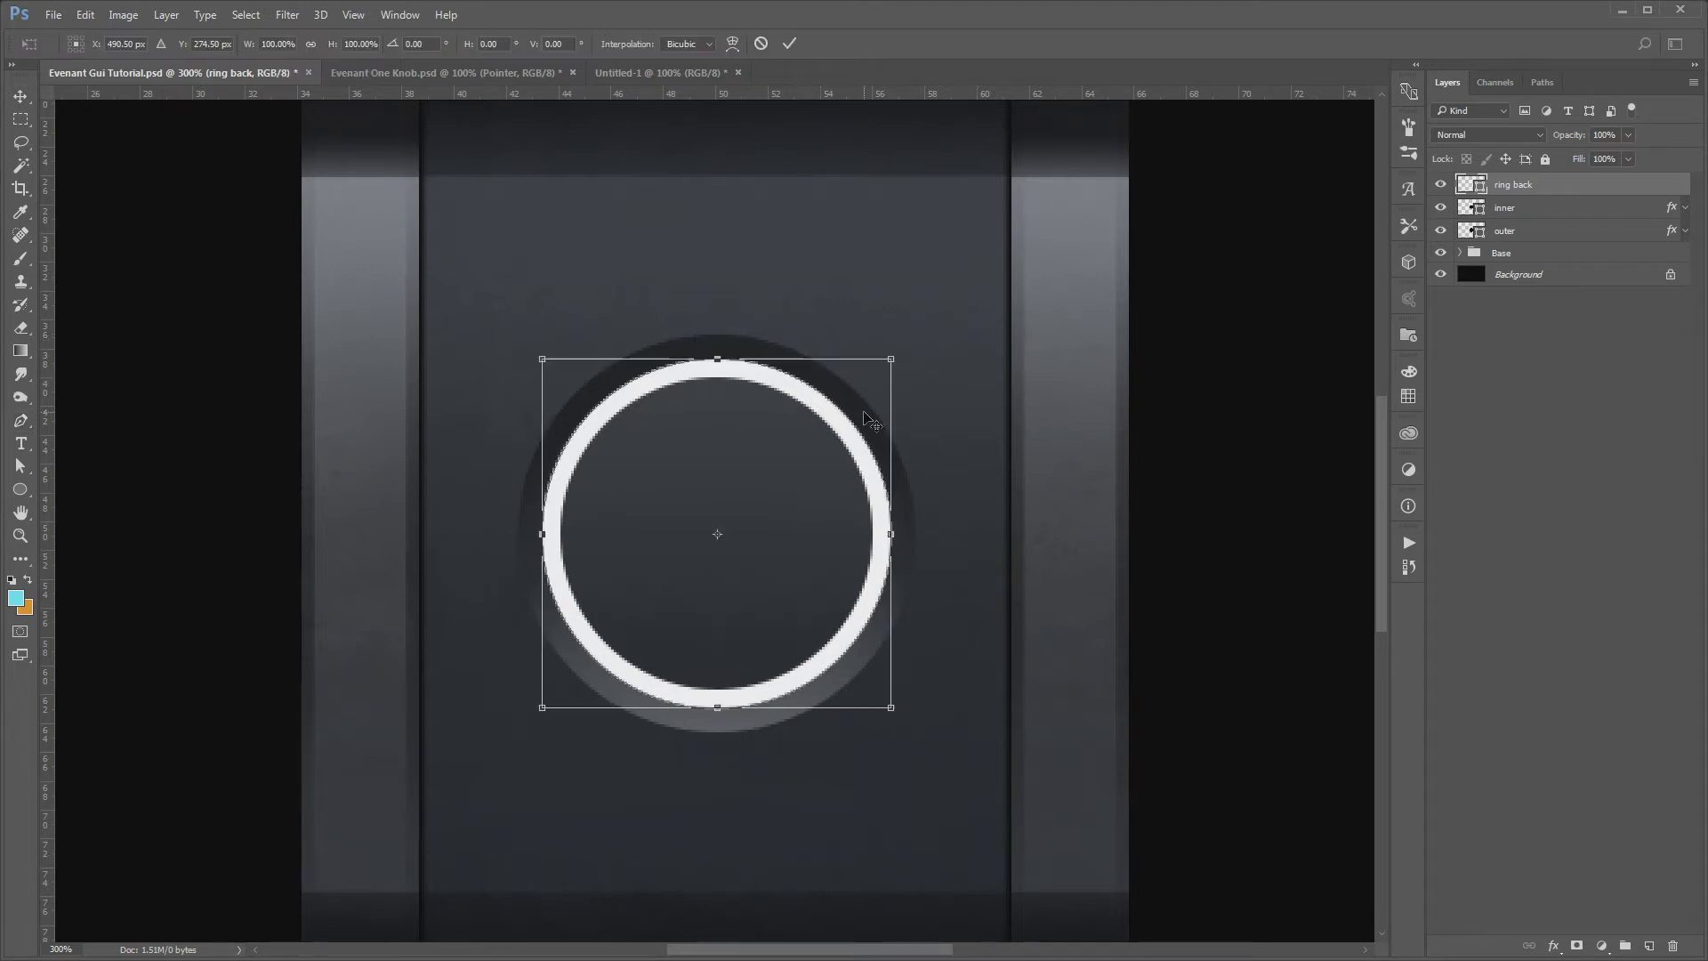
pyautogui.moveTo(887, 363); pyautogui.dragTo(873, 369)
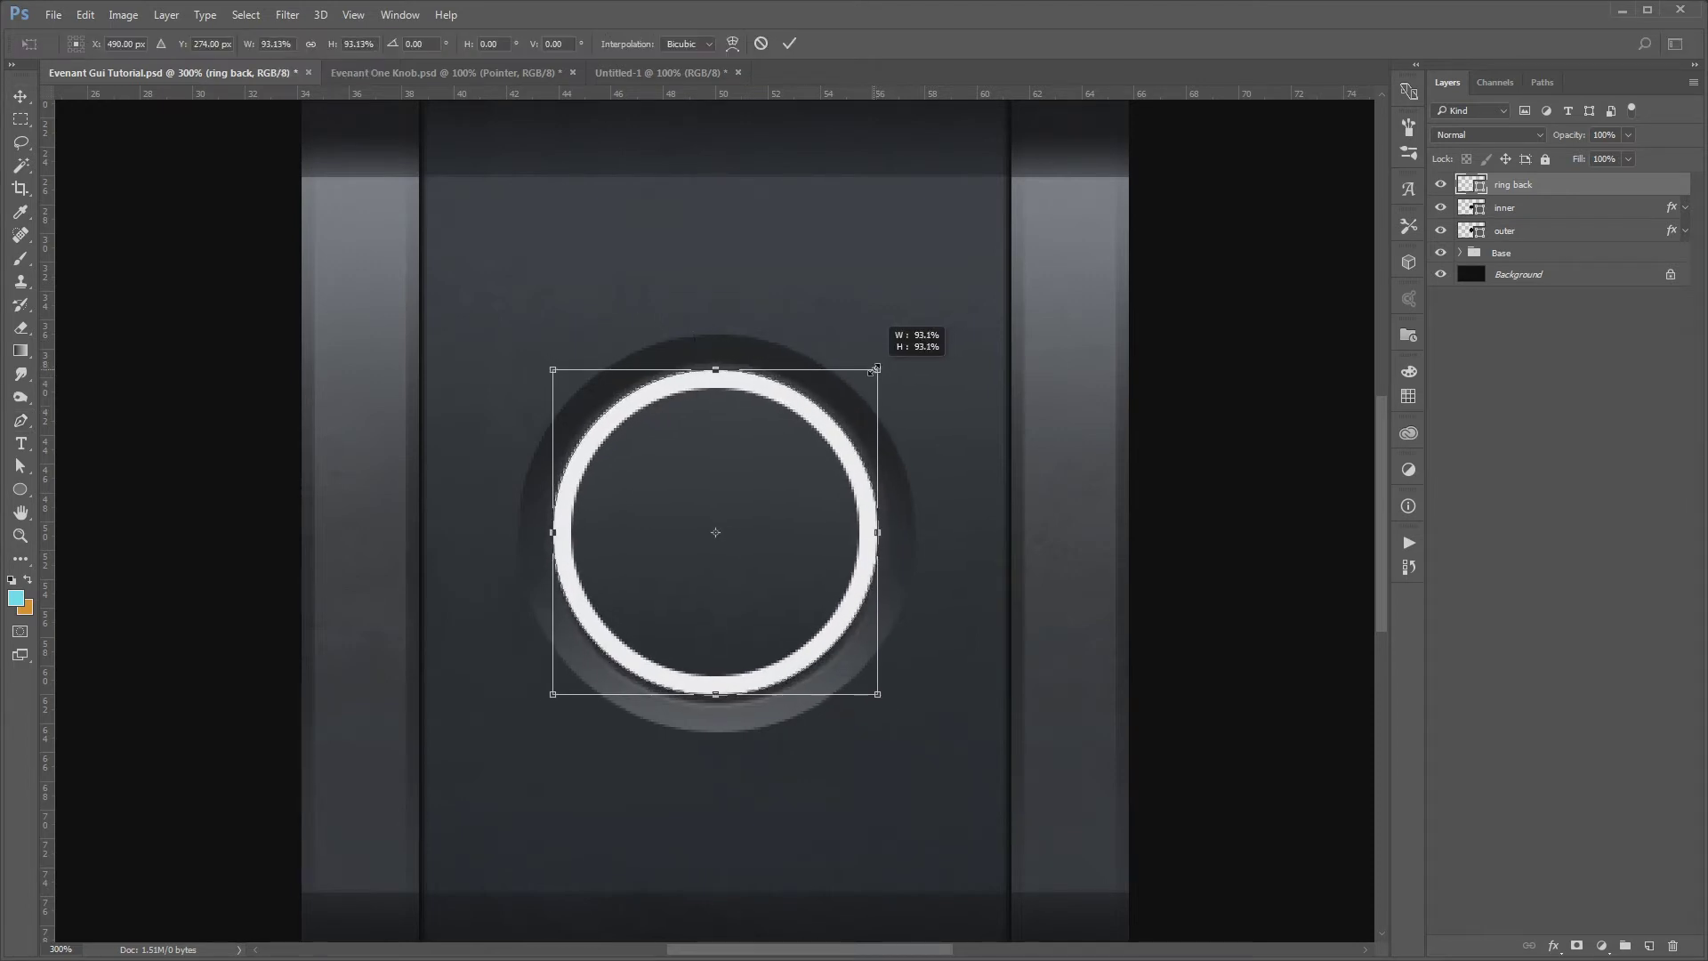
pyautogui.press('Return')
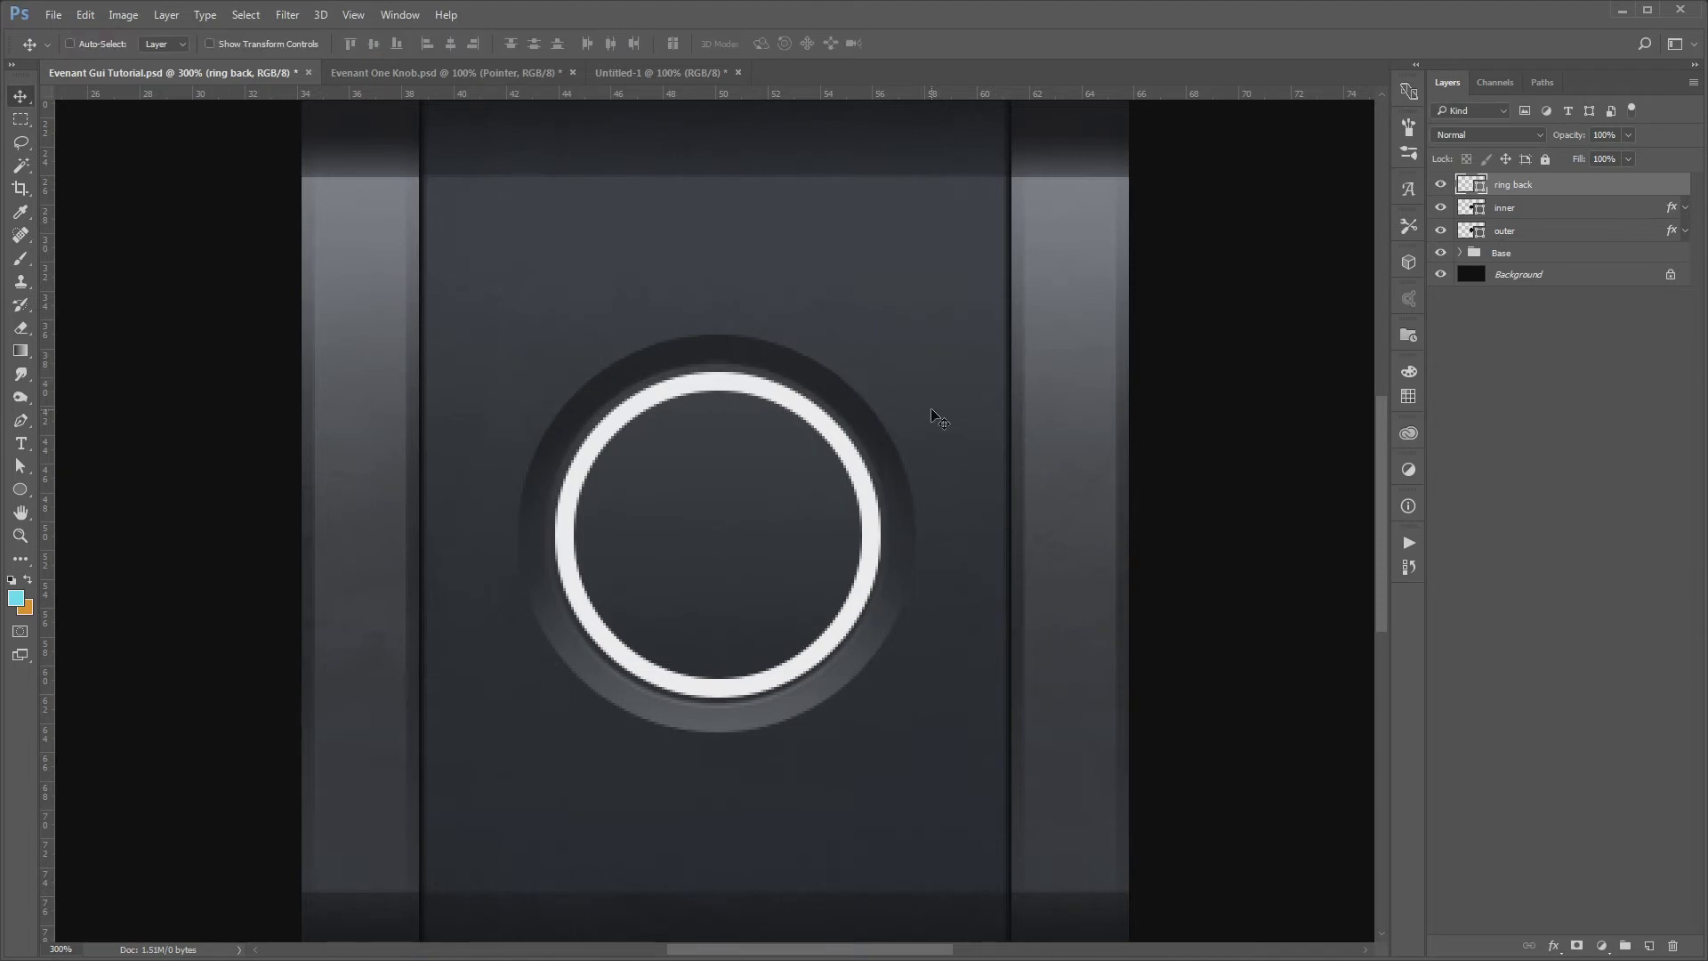
# Set ring back's fill opacity to 0% and add a black-to-white gradient overlay
pyautogui.hotkey('ctrl', '-')
pyautogui.hotkey('ctrl', '-')
pyautogui.hotkey('ctrl', '-')
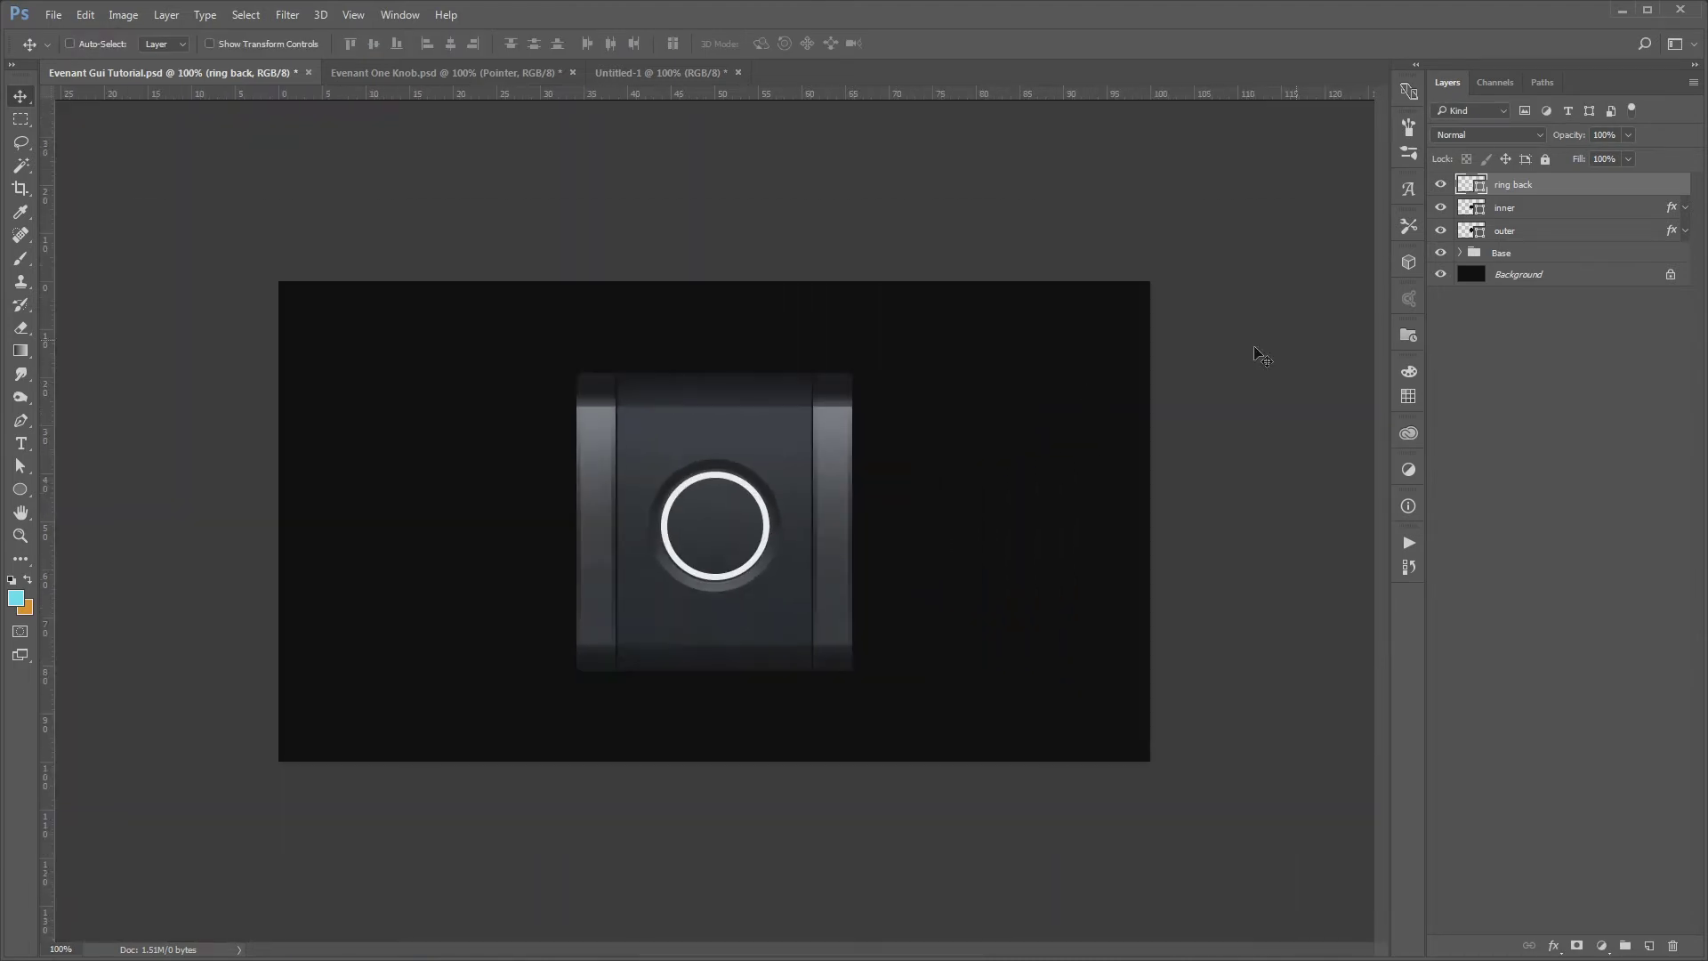
pyautogui.doubleClick(1566, 187)
pyautogui.moveTo(1368, 498); pyautogui.dragTo(1300, 498)
pyautogui.click(1066, 664)
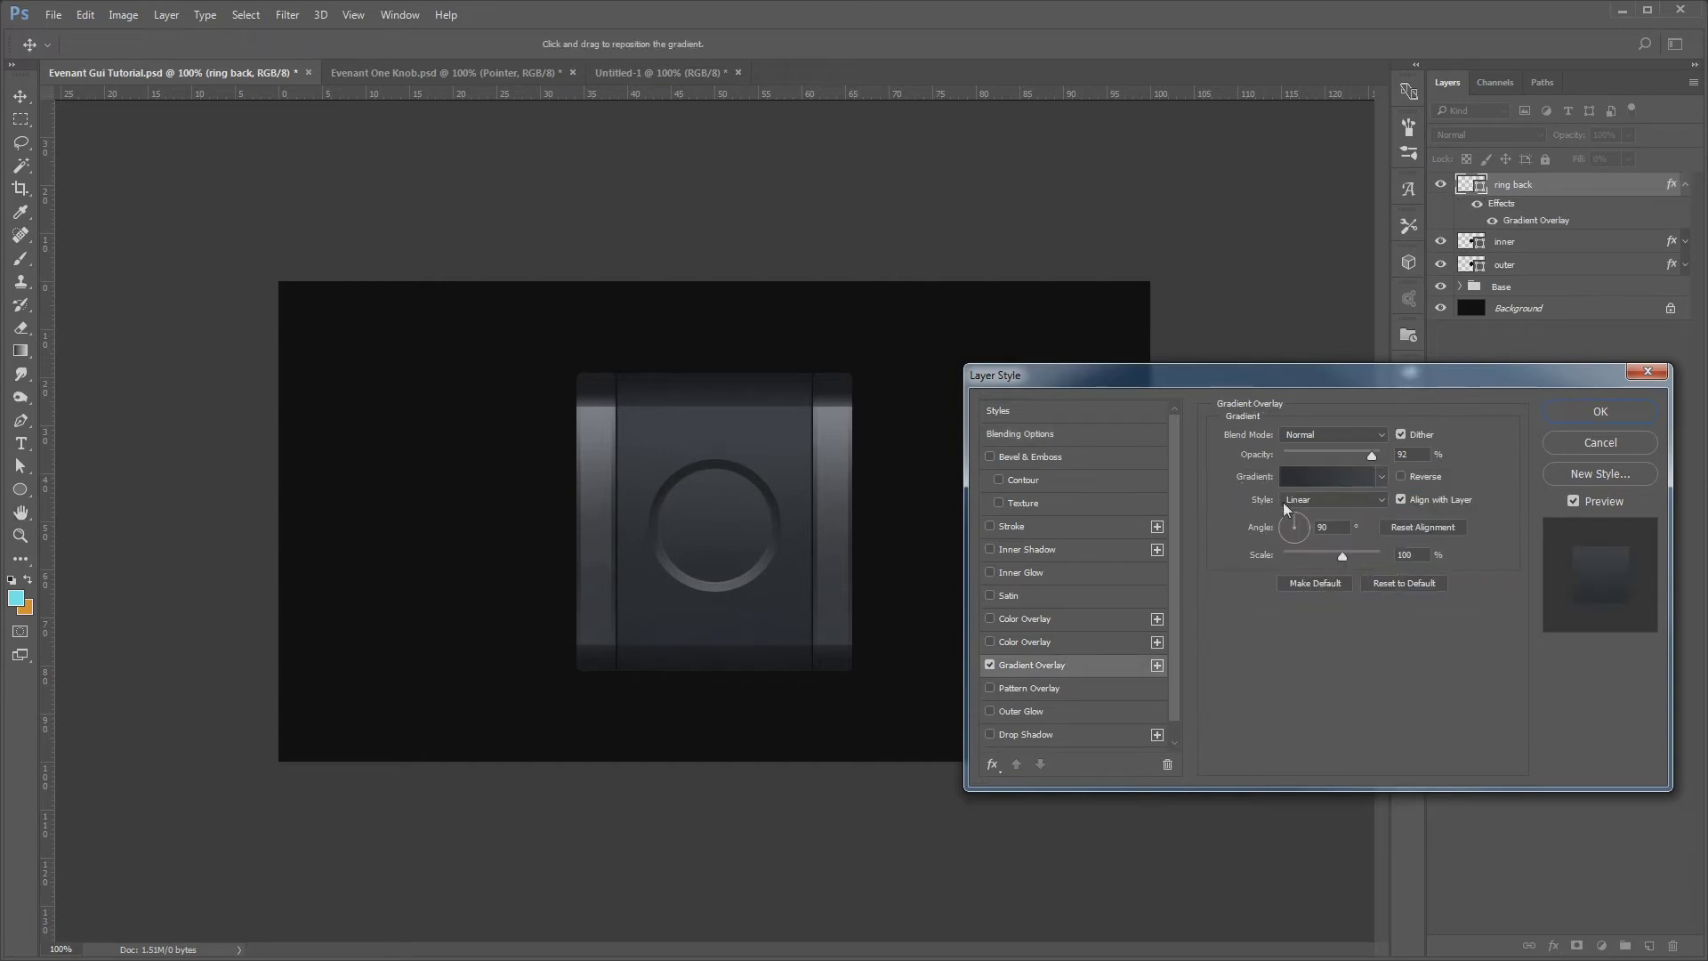
pyautogui.click(1385, 478)
pyautogui.click(1300, 518)
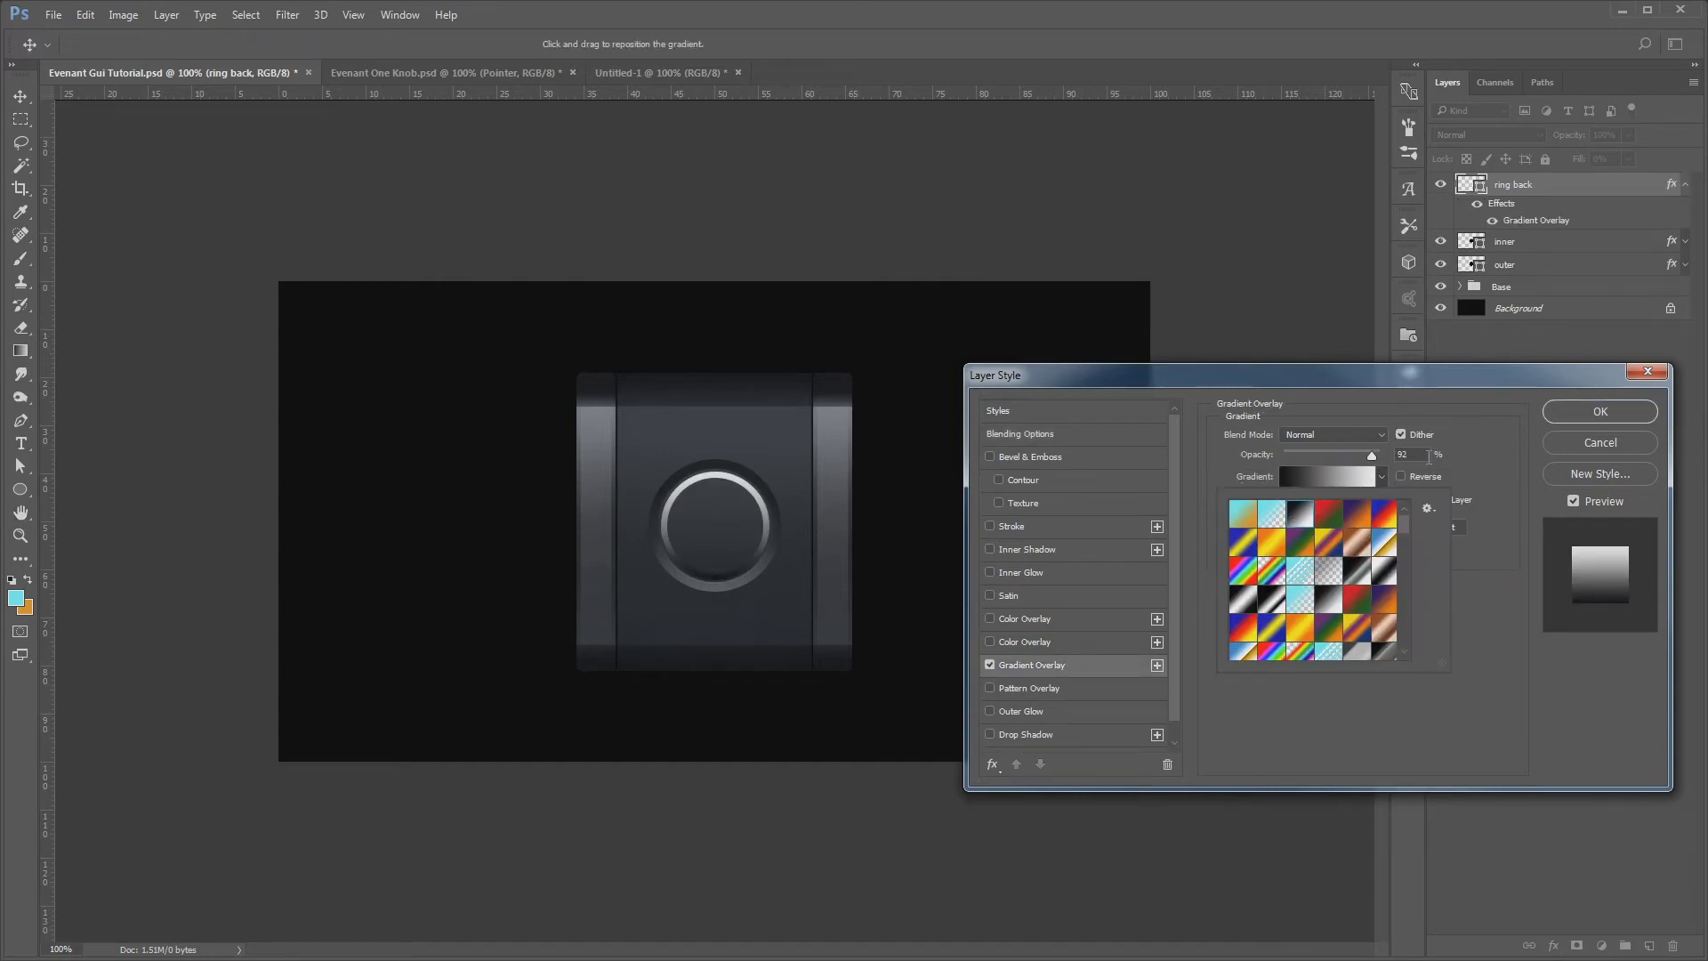
pyautogui.click(1483, 411)
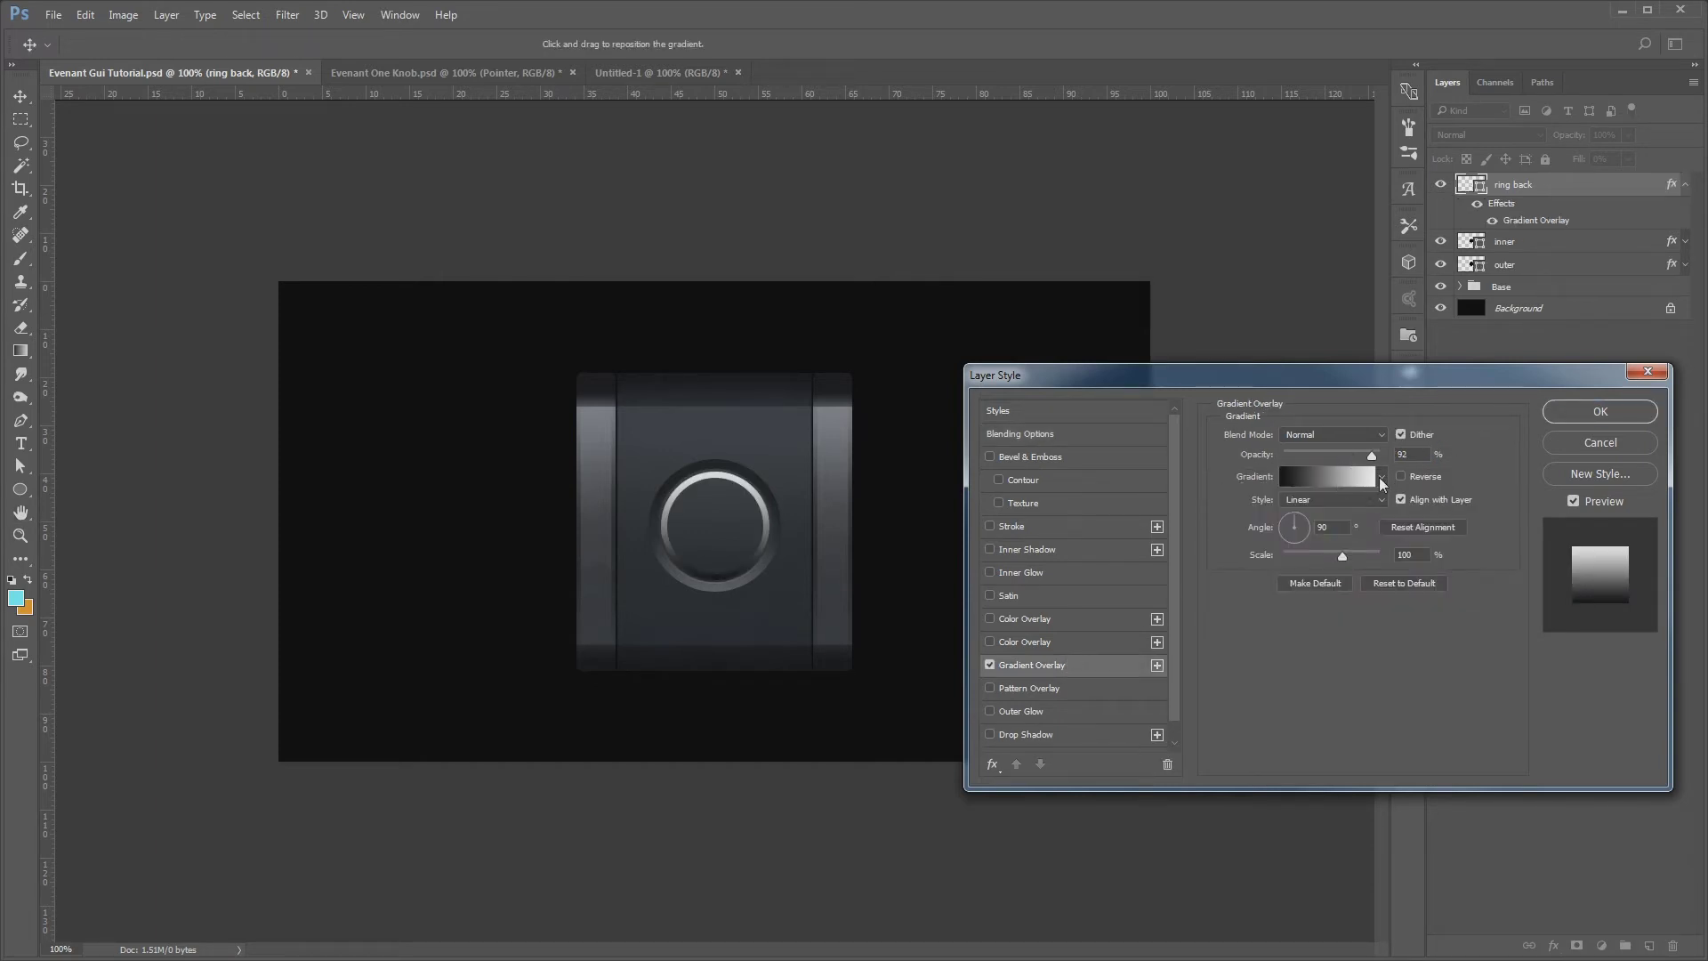
pyautogui.click(1325, 477)
# Set the gradient stops to the sampled base colour and grey 686d74, and apply the style
pyautogui.doubleClick(1188, 664)
pyautogui.click(772, 610)
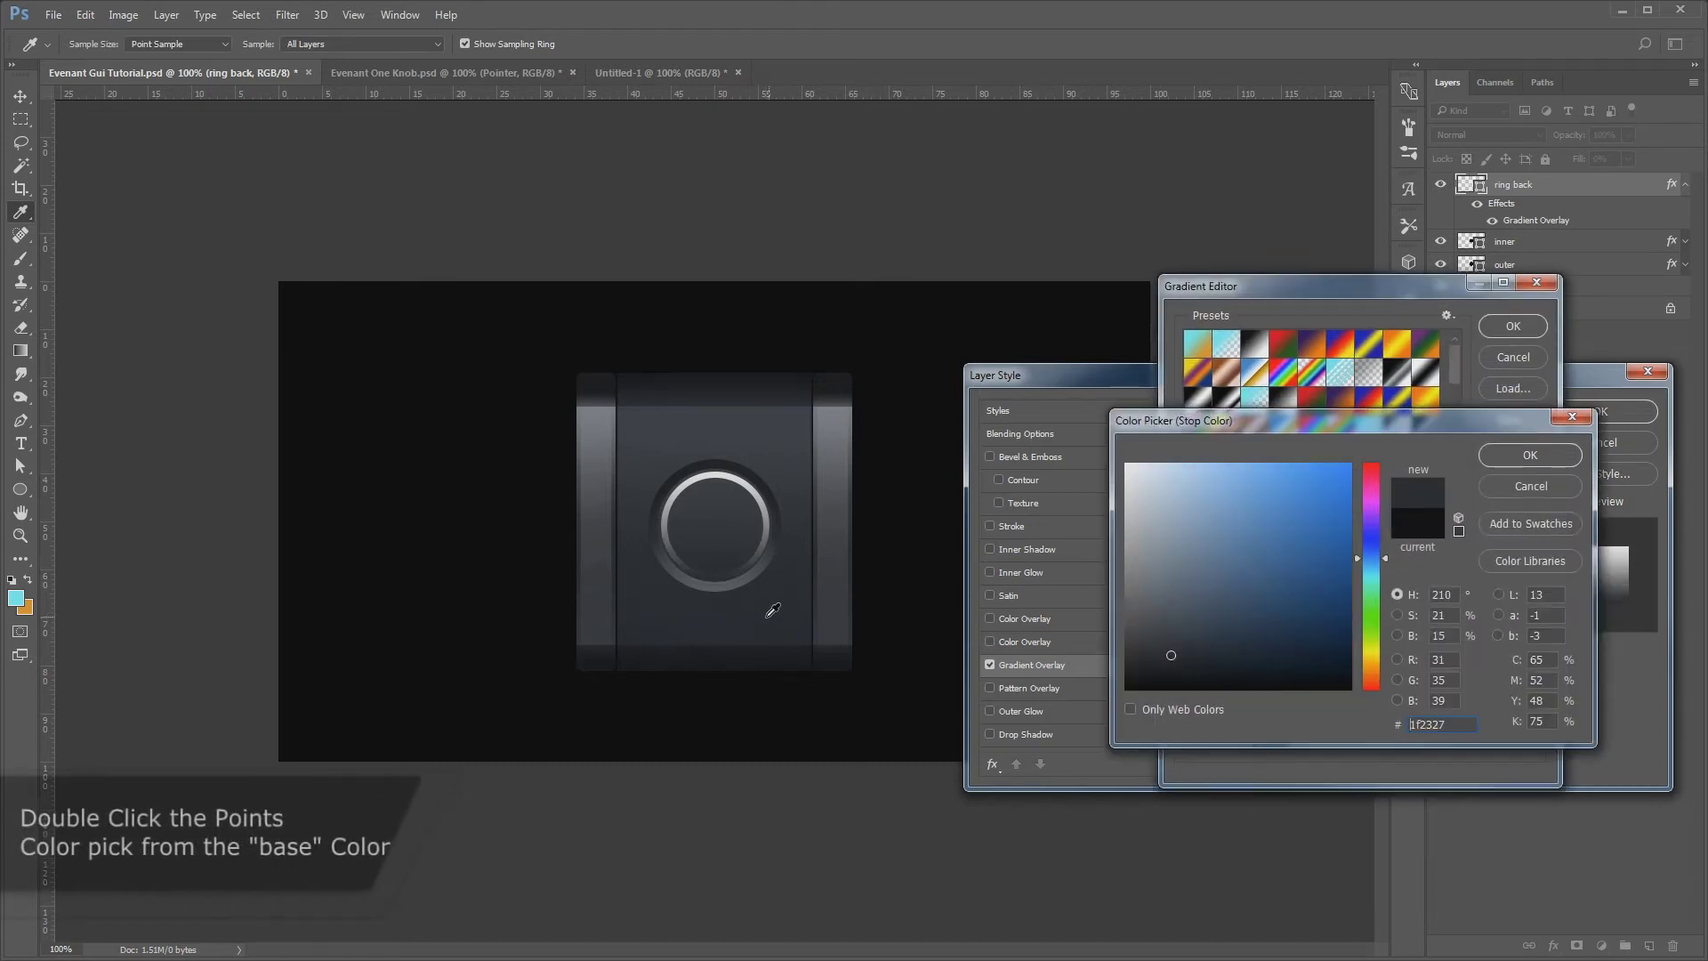
pyautogui.click(1501, 456)
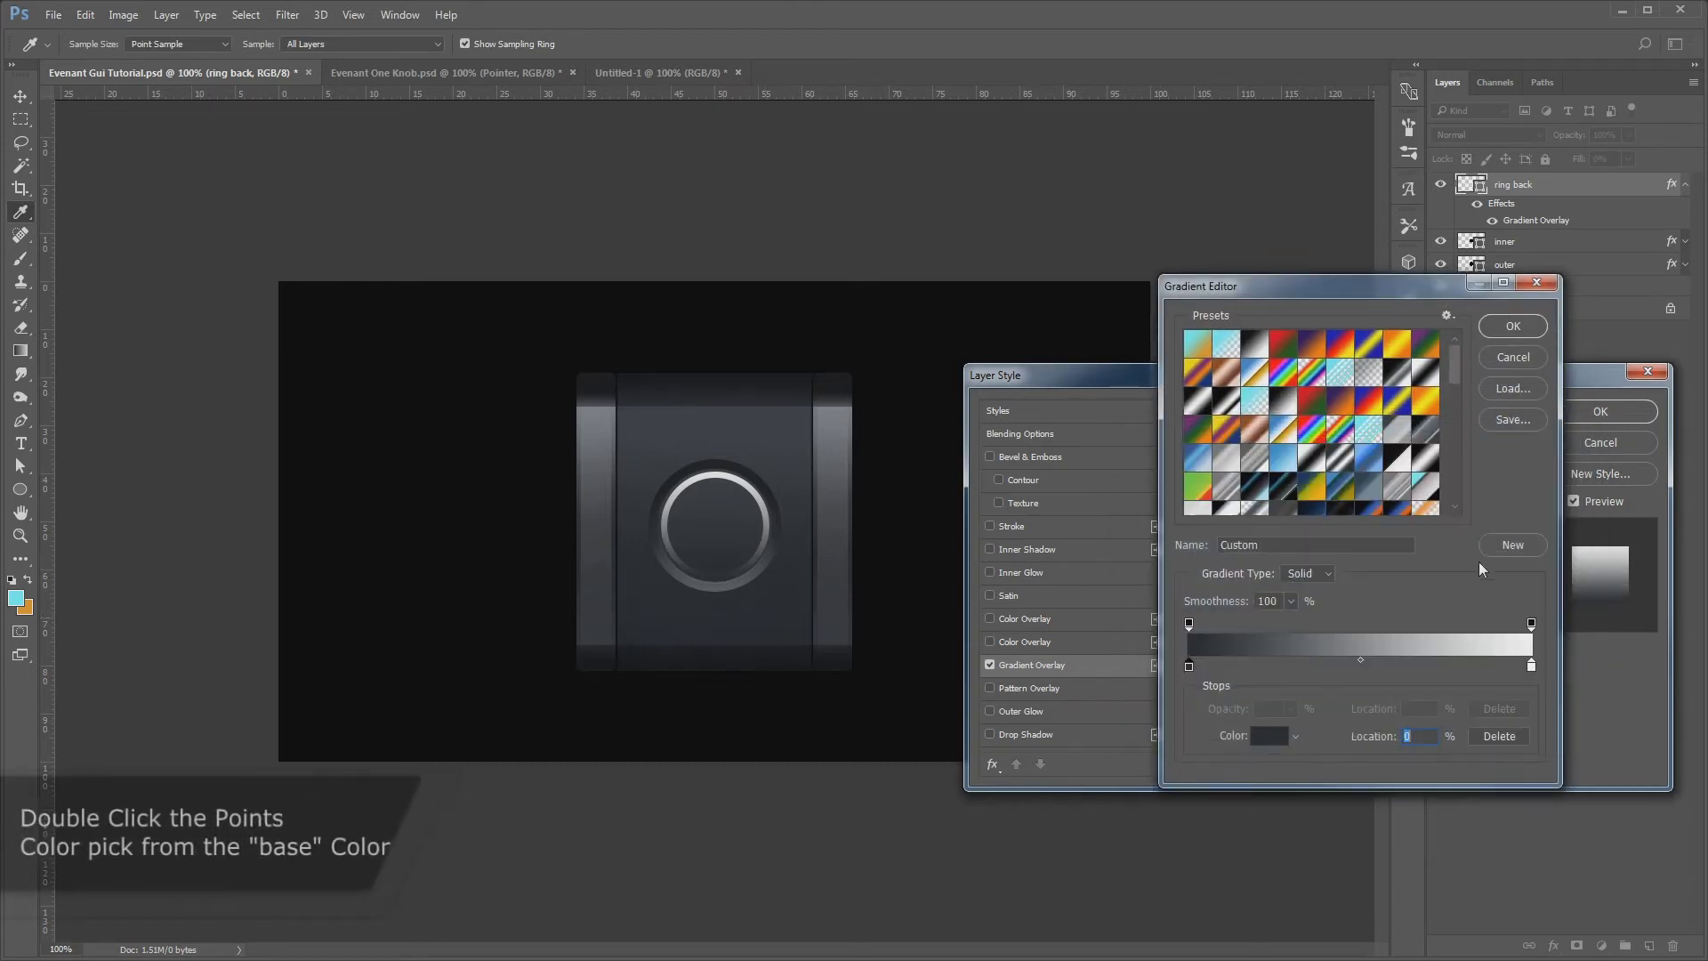
pyautogui.doubleClick(1529, 665)
pyautogui.click(770, 438)
pyautogui.moveTo(1163, 604); pyautogui.dragTo(1149, 584)
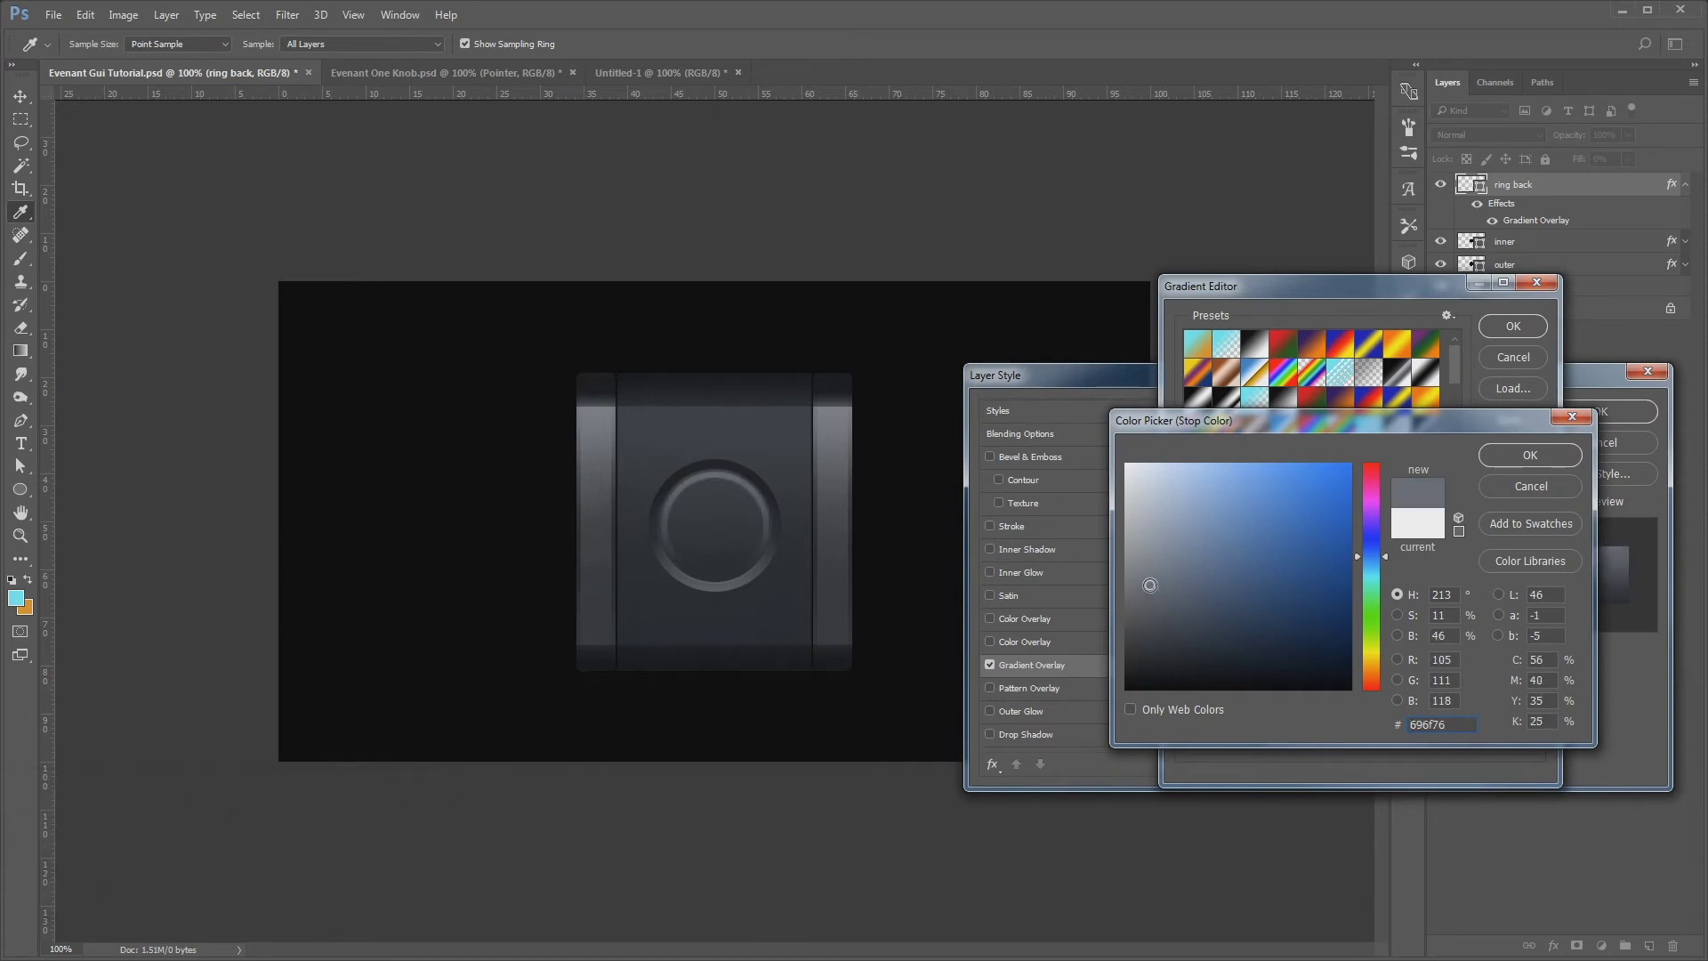
pyautogui.moveTo(1149, 585); pyautogui.dragTo(1148, 587)
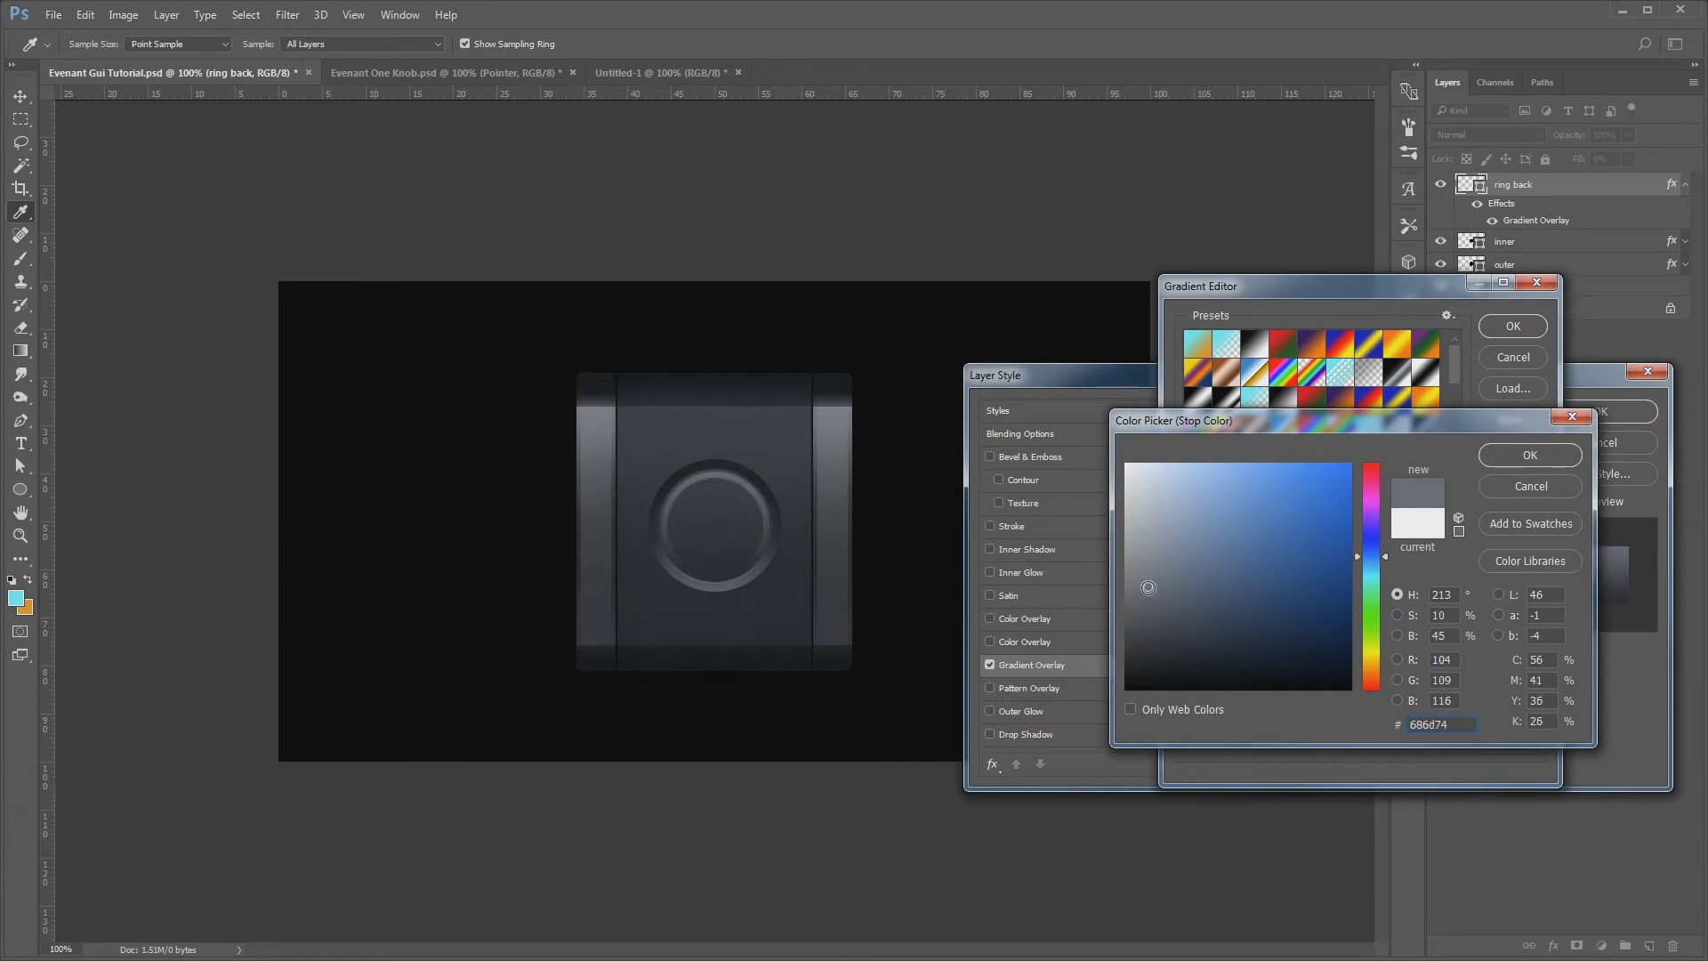
pyautogui.click(1530, 455)
pyautogui.click(1512, 325)
pyautogui.click(1627, 411)
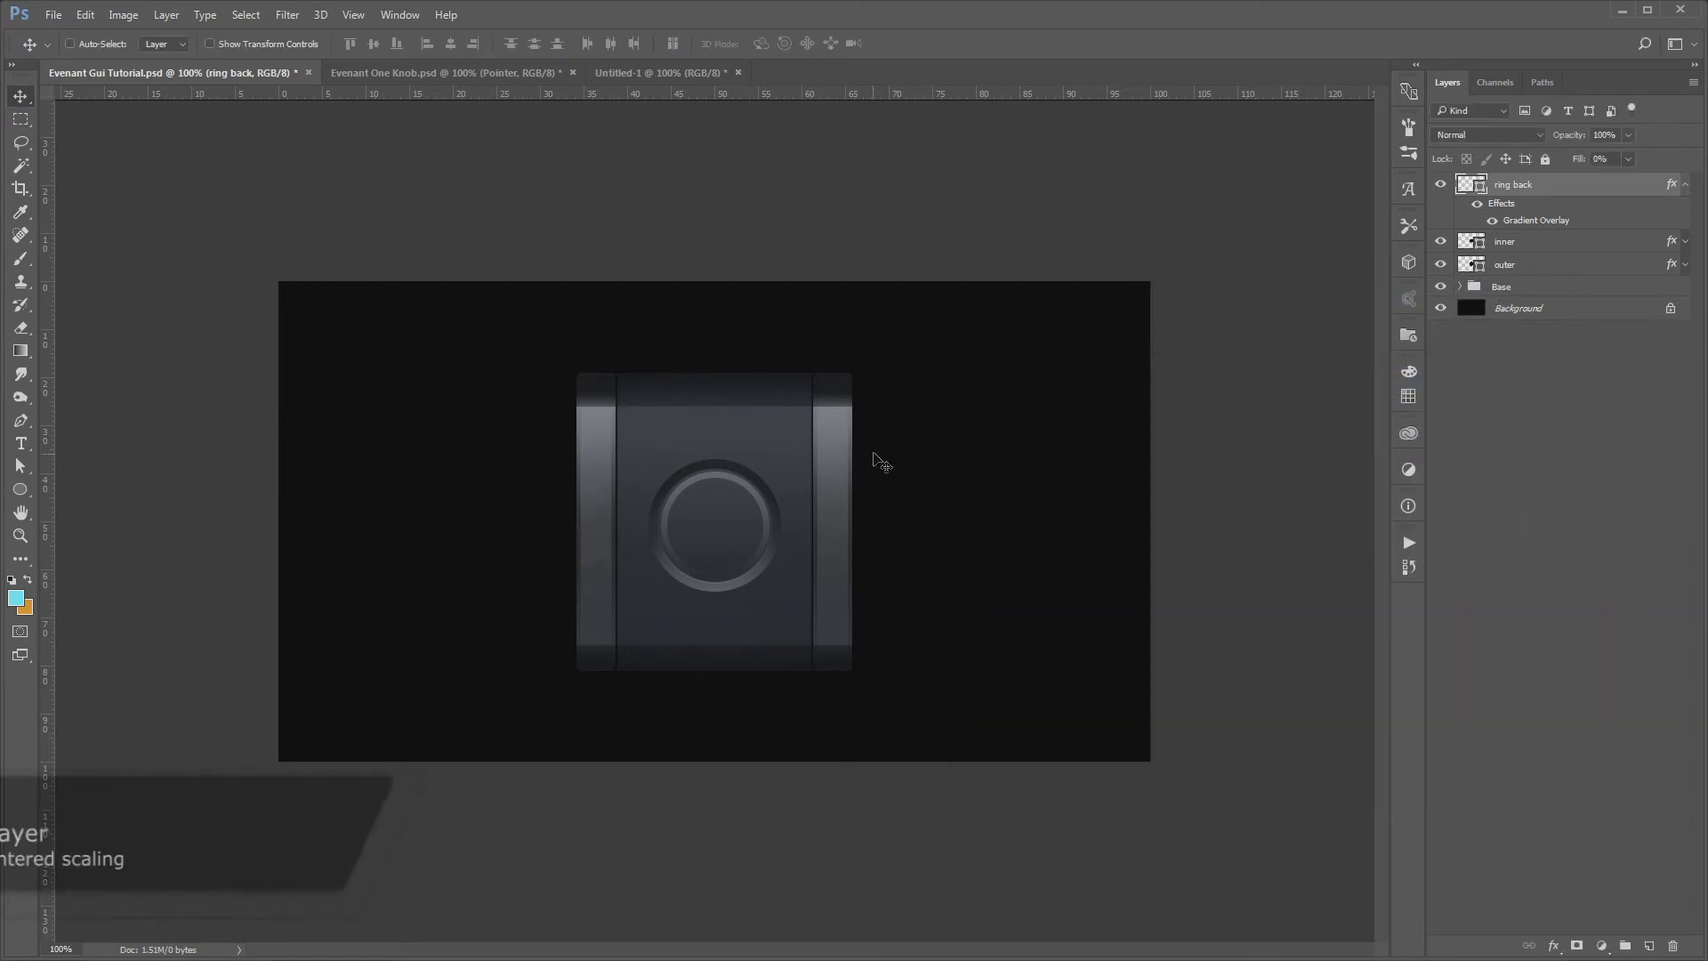
# Scale the ring back layer down to about 97% around its centre at 200% zoom
pyautogui.hotkey('ctrl', '+')
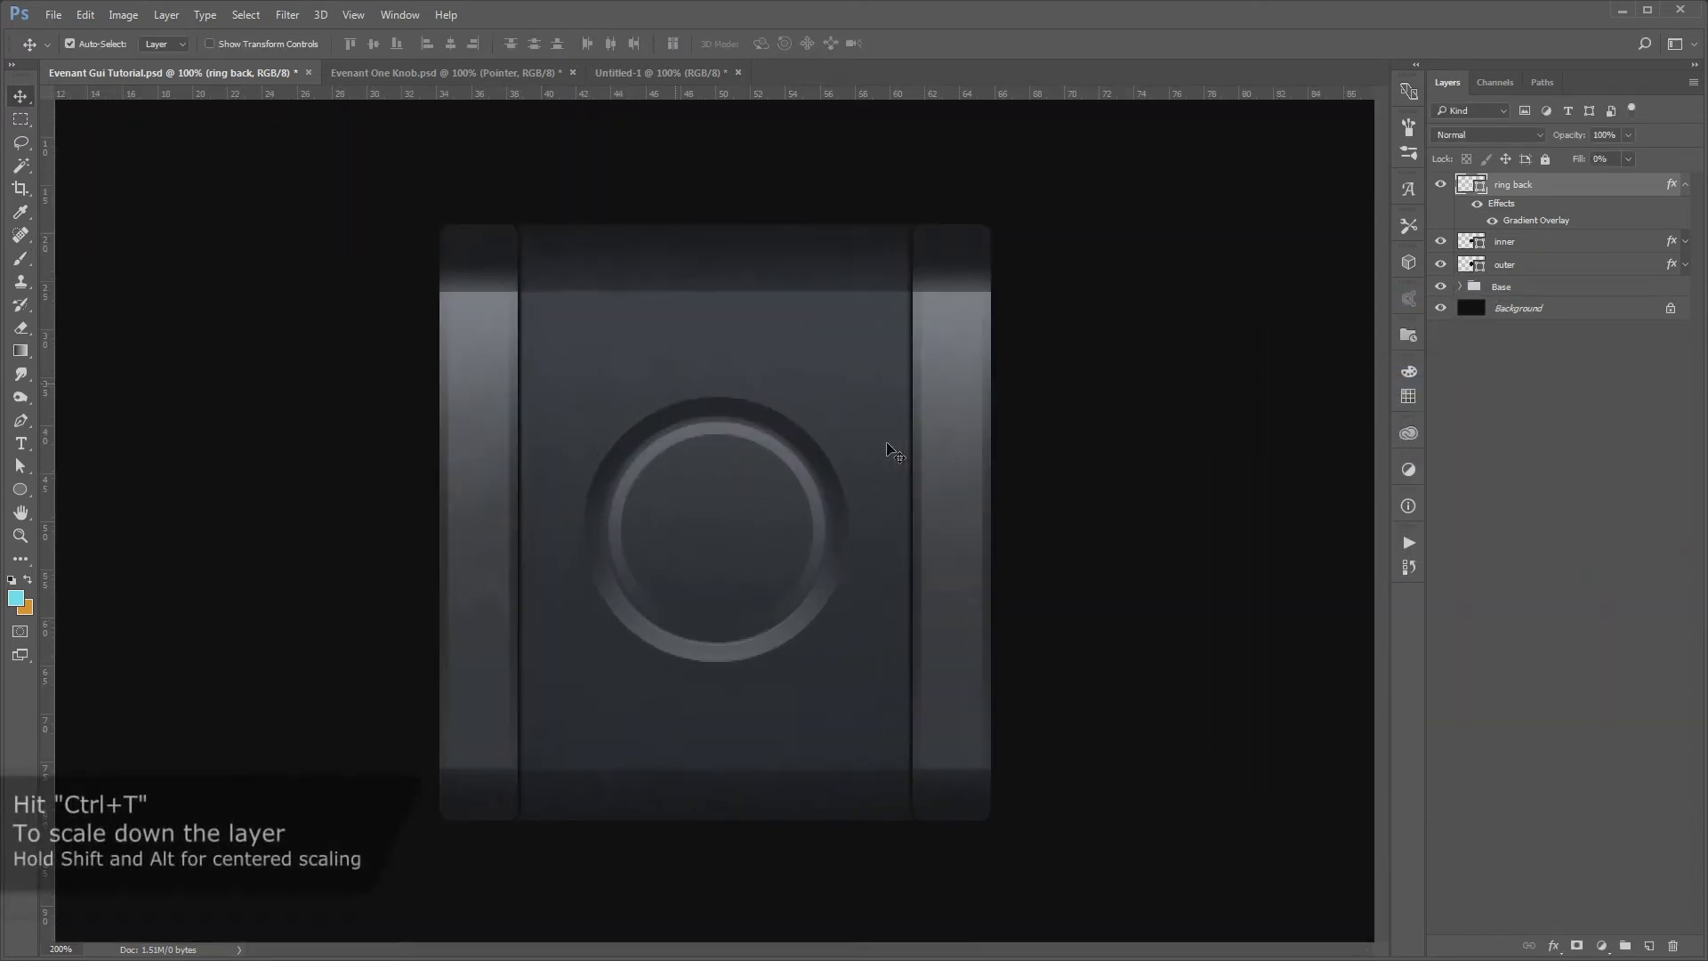
pyautogui.hotkey('ctrl', 't')
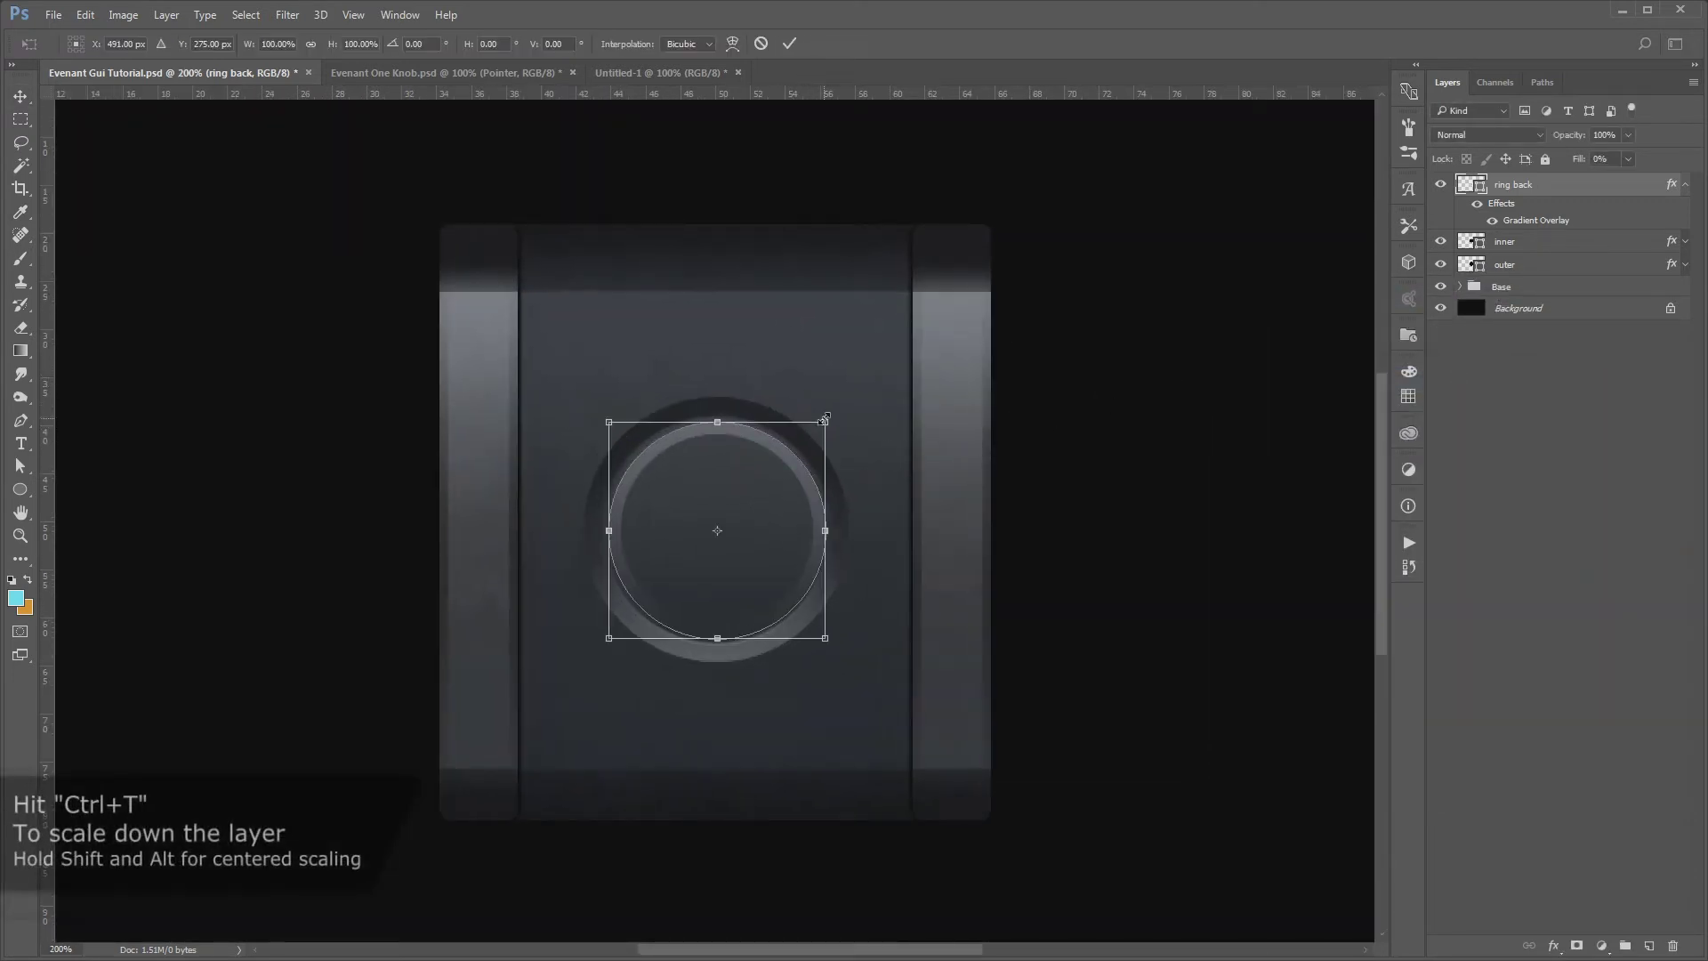
pyautogui.moveTo(823, 419); pyautogui.dragTo(816, 425)
pyautogui.press('Return')
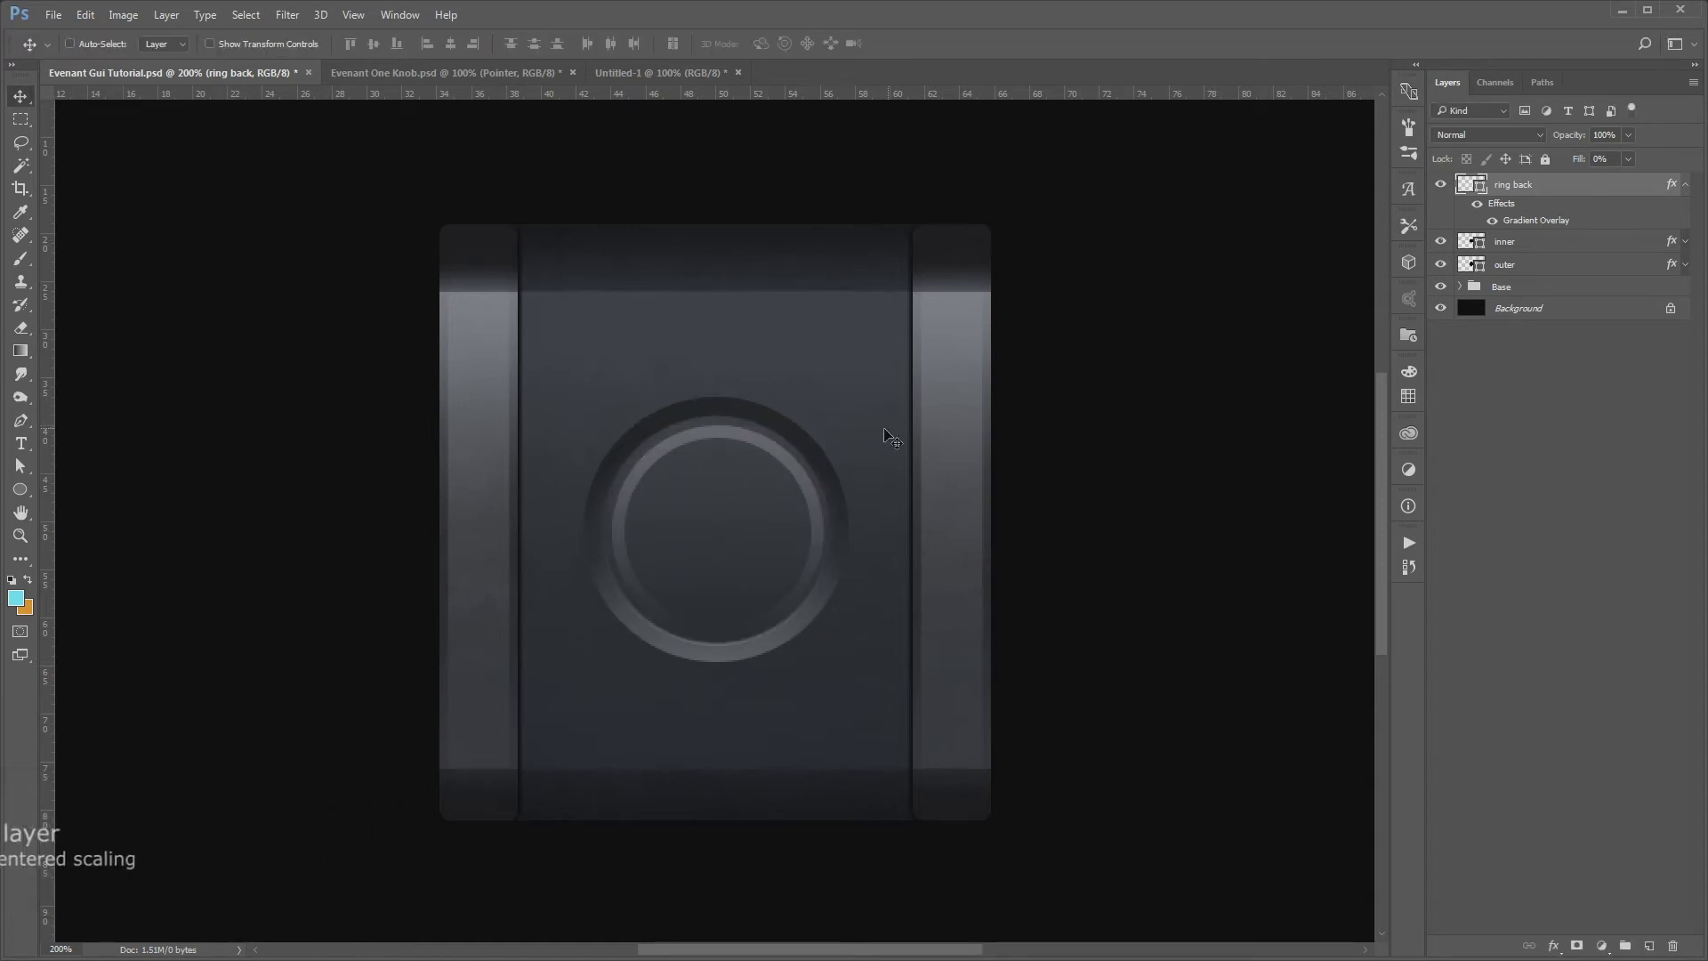
pyautogui.hotkey('ctrl', 't')
pyautogui.moveTo(823, 419); pyautogui.dragTo(821, 425)
pyautogui.press('Return')
pyautogui.hotkey('ctrl', 'j')
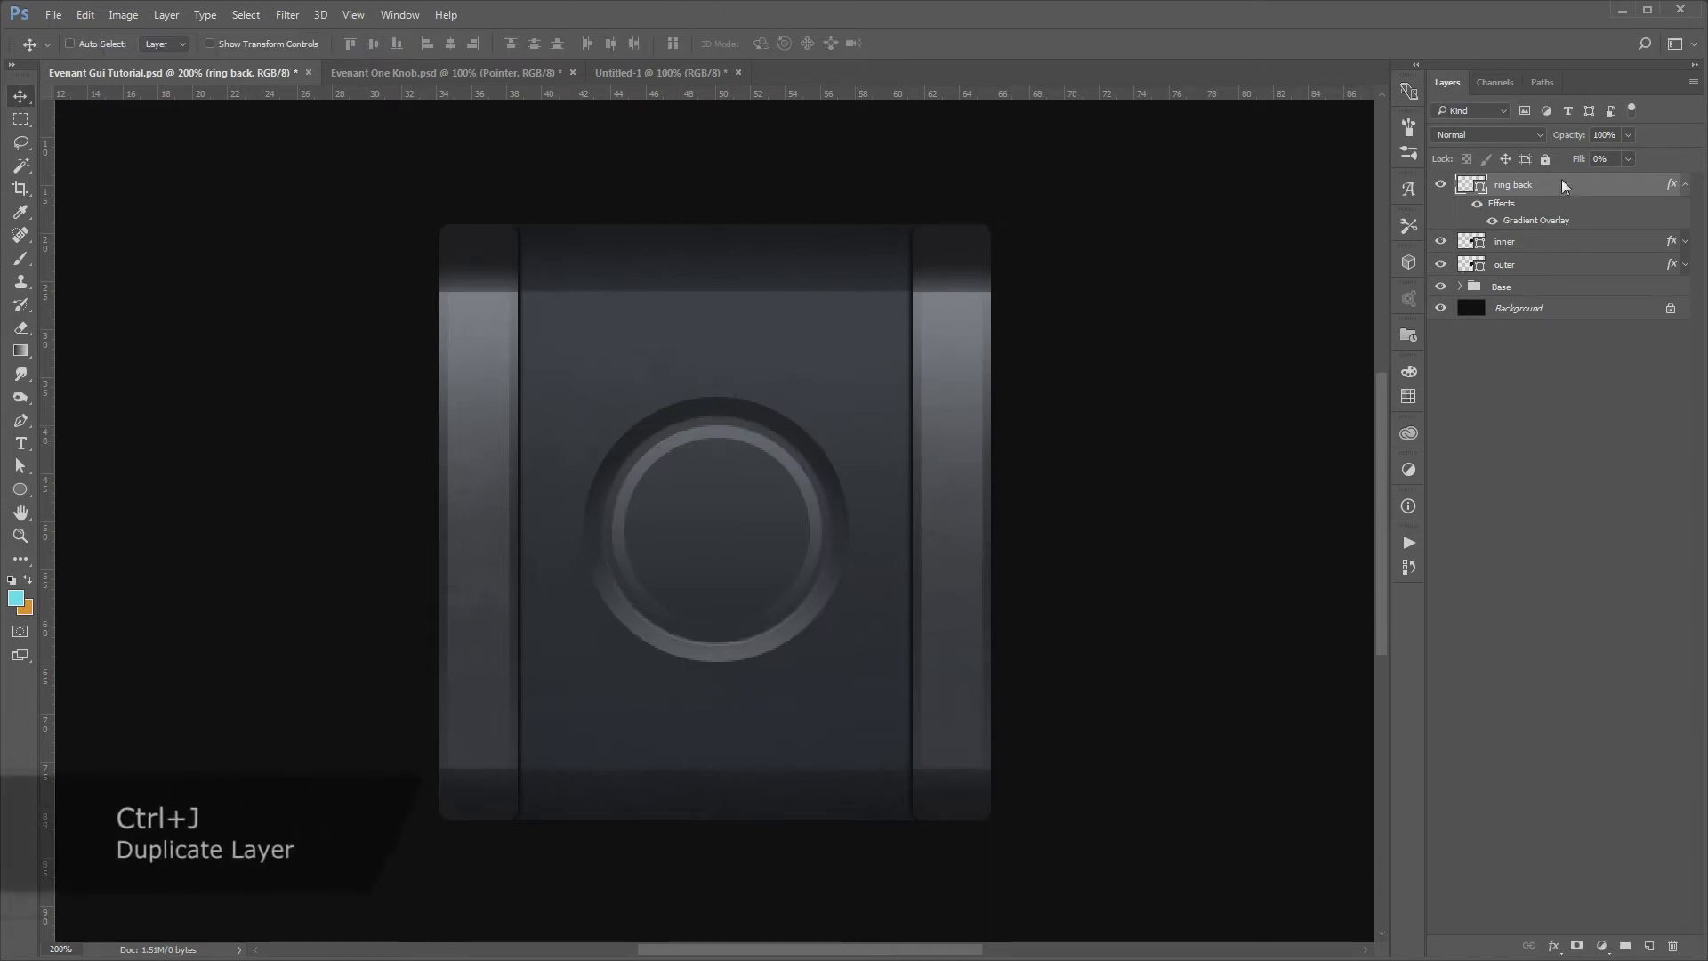
# Rename the duplicated ring layer 'ring top'
pyautogui.doubleClick(1552, 184)
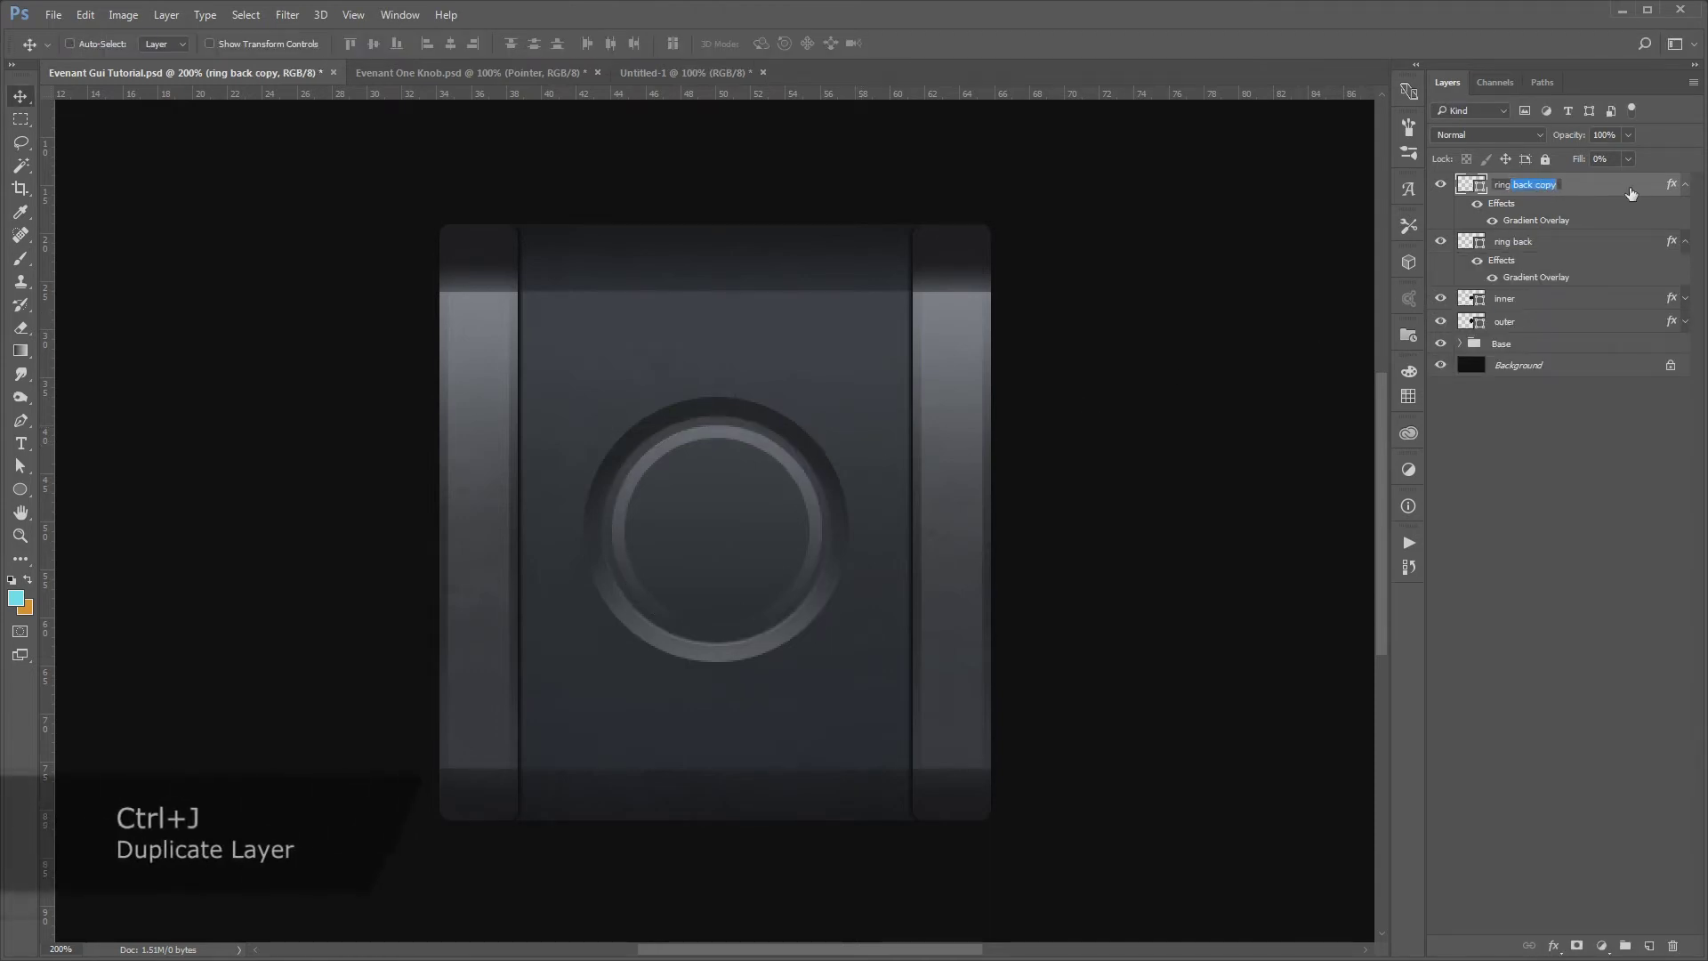
pyautogui.press('BackSpace')
pyautogui.write('p')
pyautogui.press('Return')
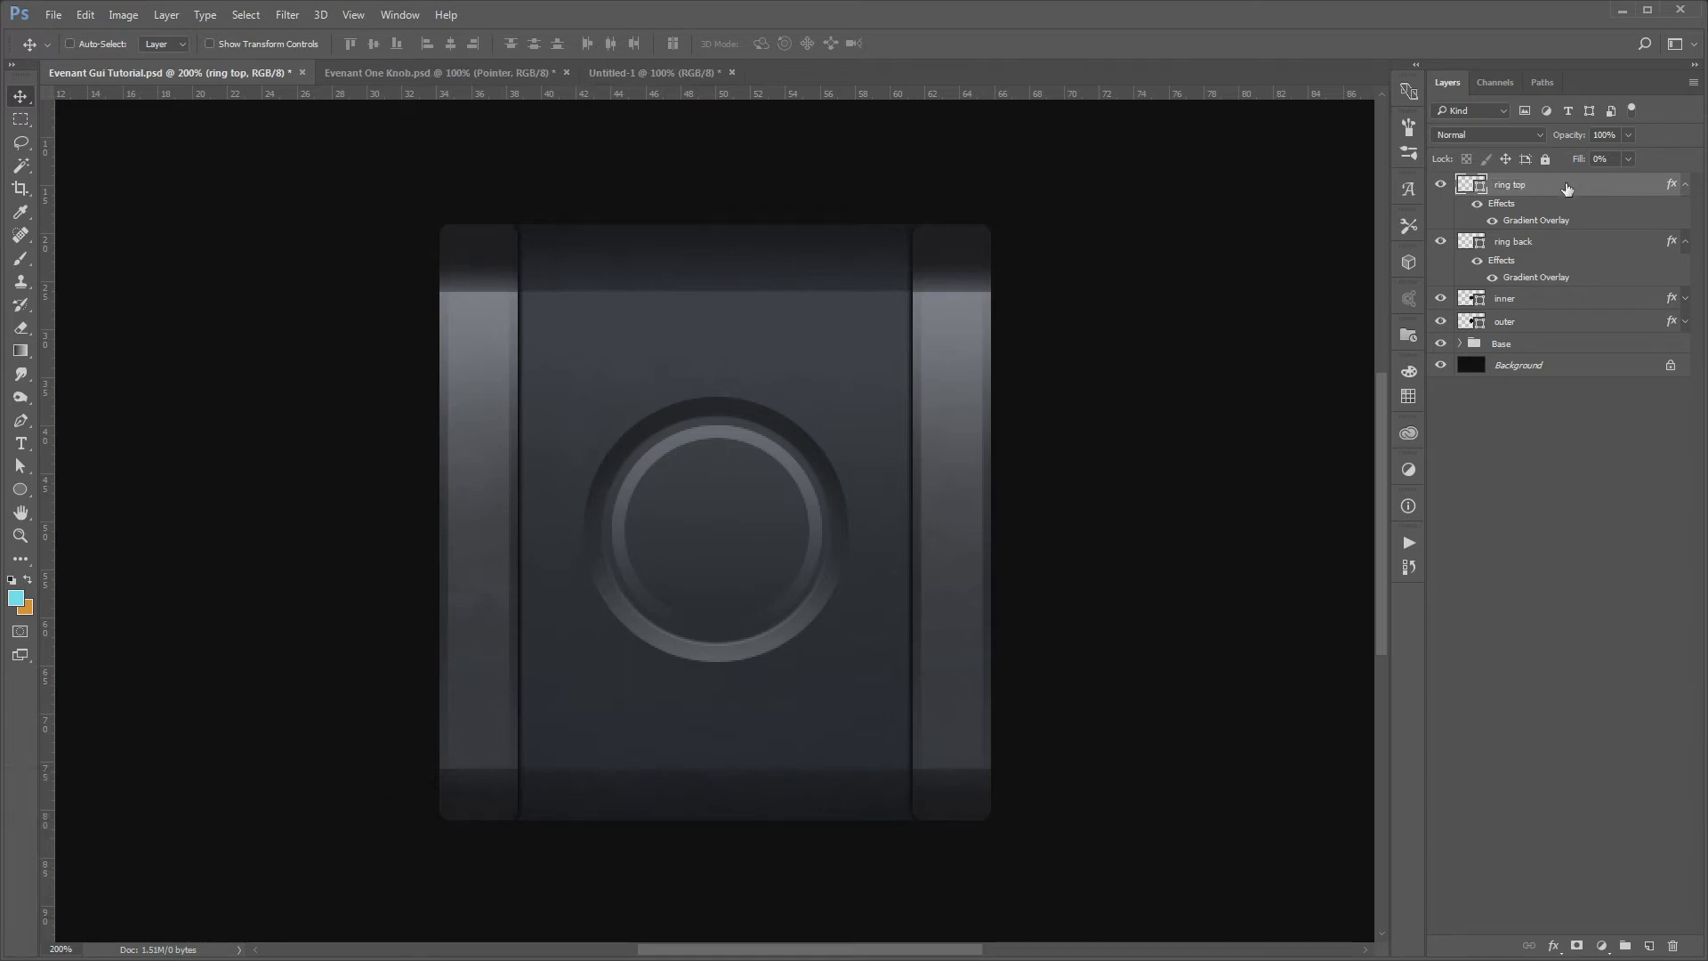
# Change the gradient overlay's end stop to bright blue 23b9ff
pyautogui.doubleClick(1567, 189)
pyautogui.click(1040, 663)
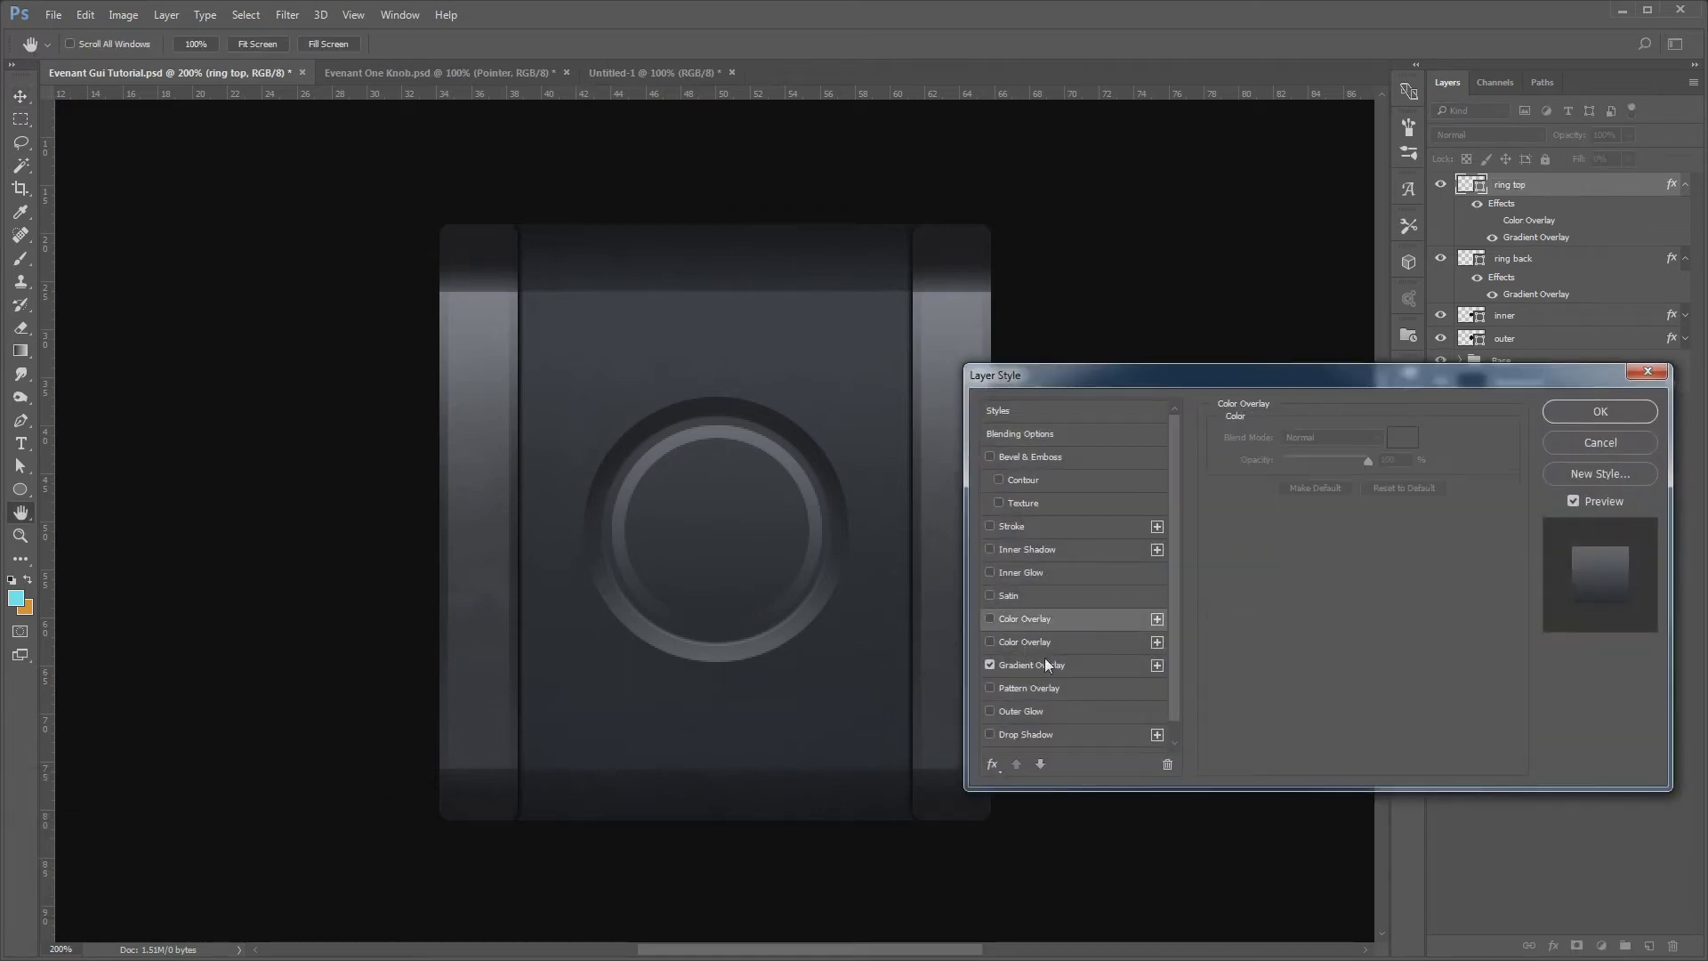
pyautogui.click(1343, 476)
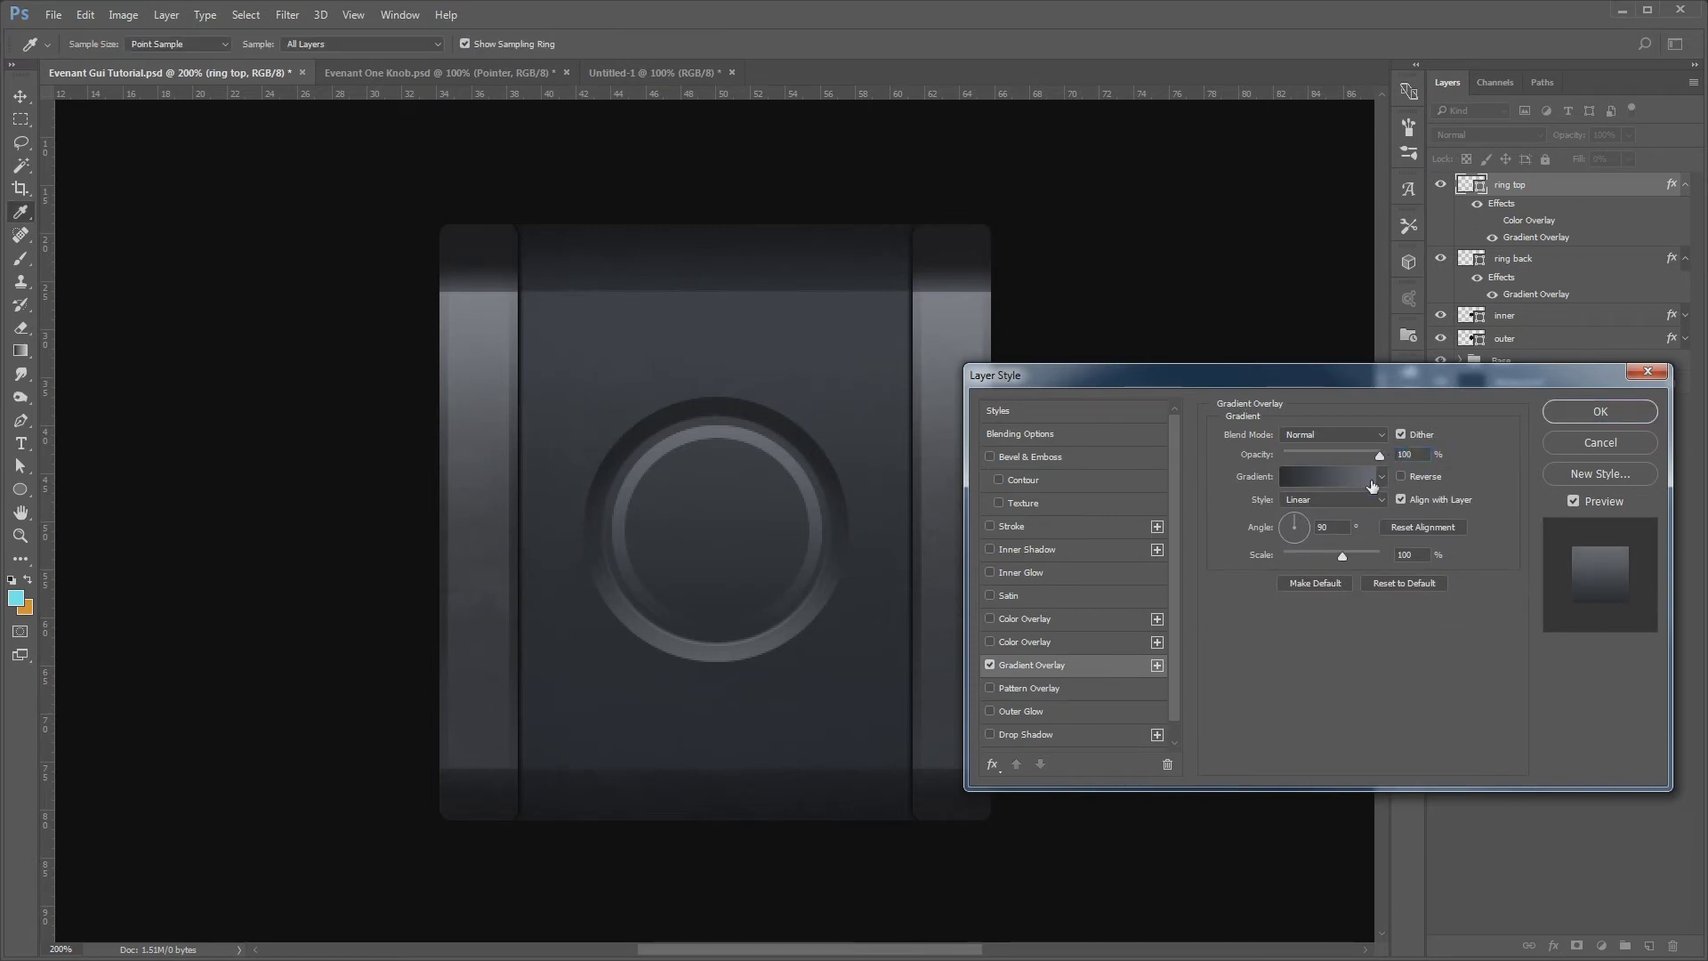
pyautogui.doubleClick(1532, 667)
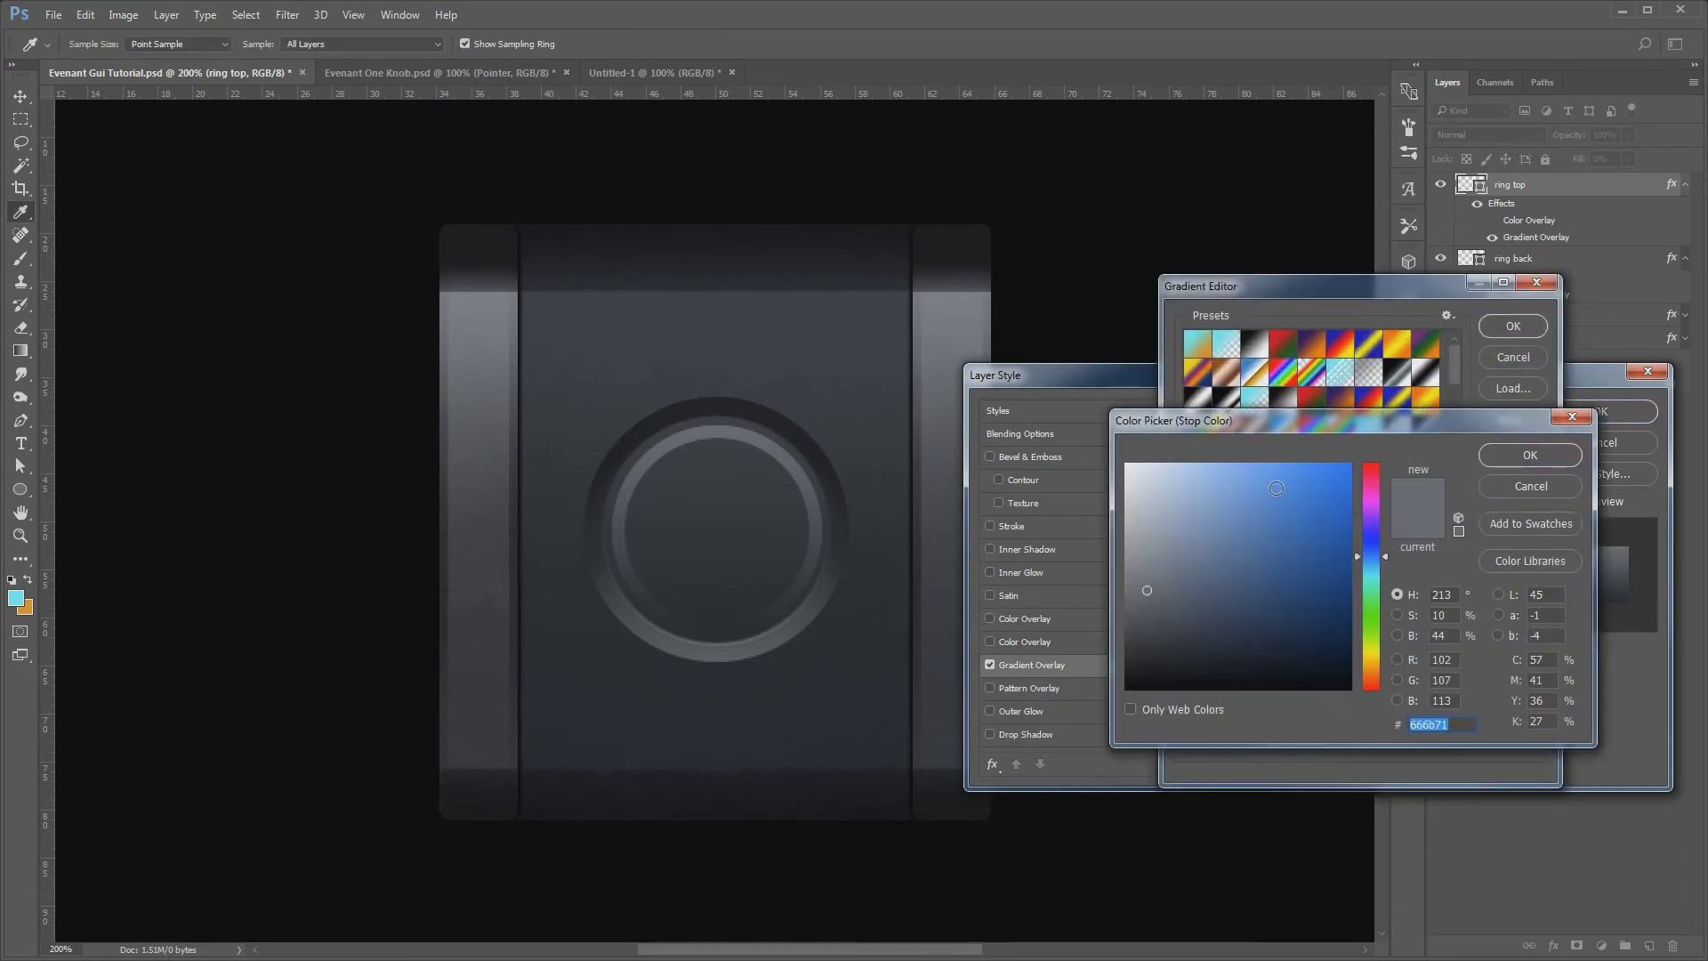
pyautogui.click(1271, 463)
pyautogui.click(1376, 561)
pyautogui.click(1321, 463)
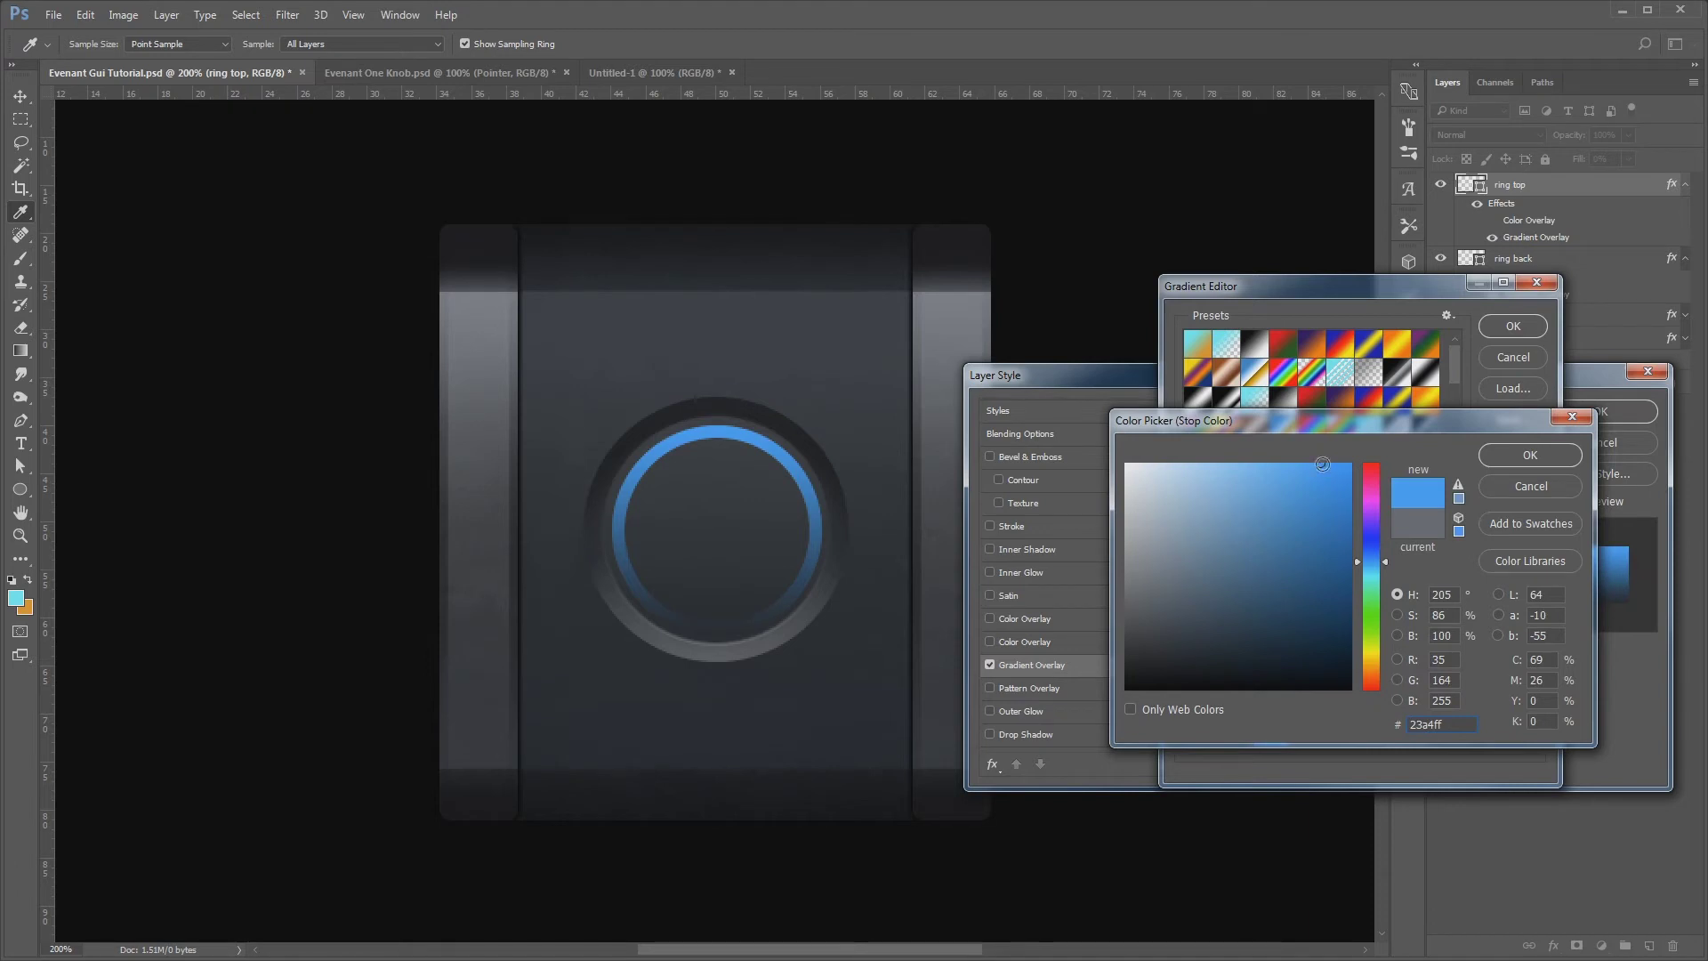
pyautogui.click(1375, 564)
pyautogui.click(1373, 565)
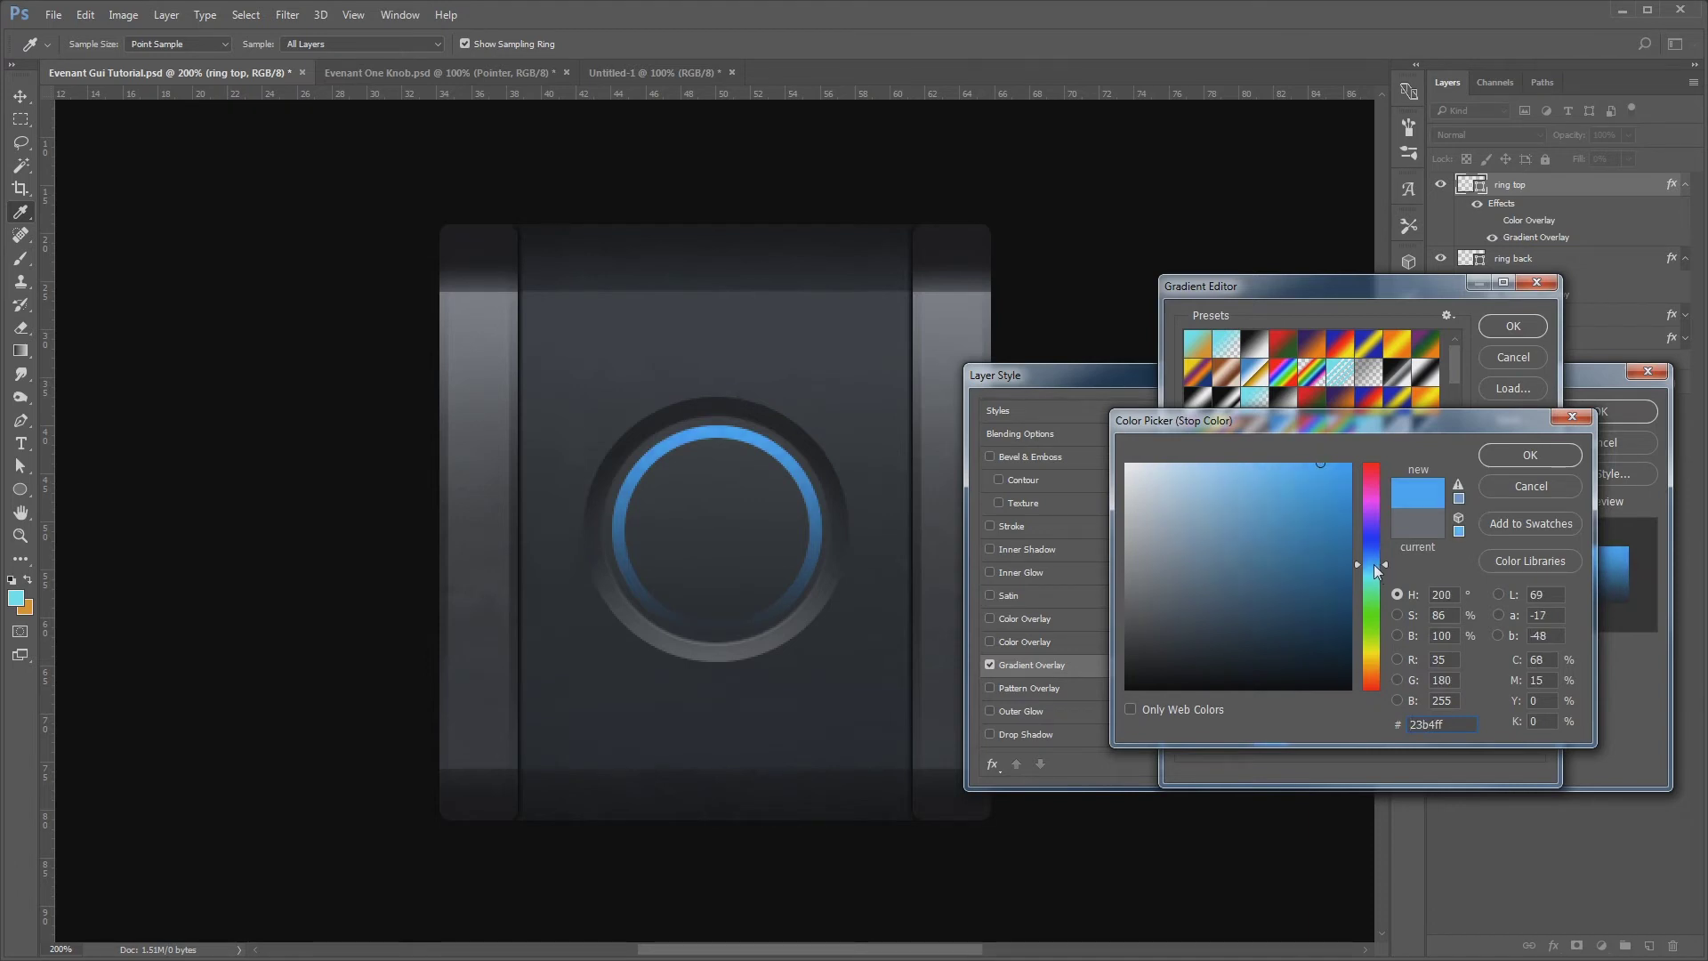
pyautogui.click(1512, 456)
pyautogui.click(1512, 326)
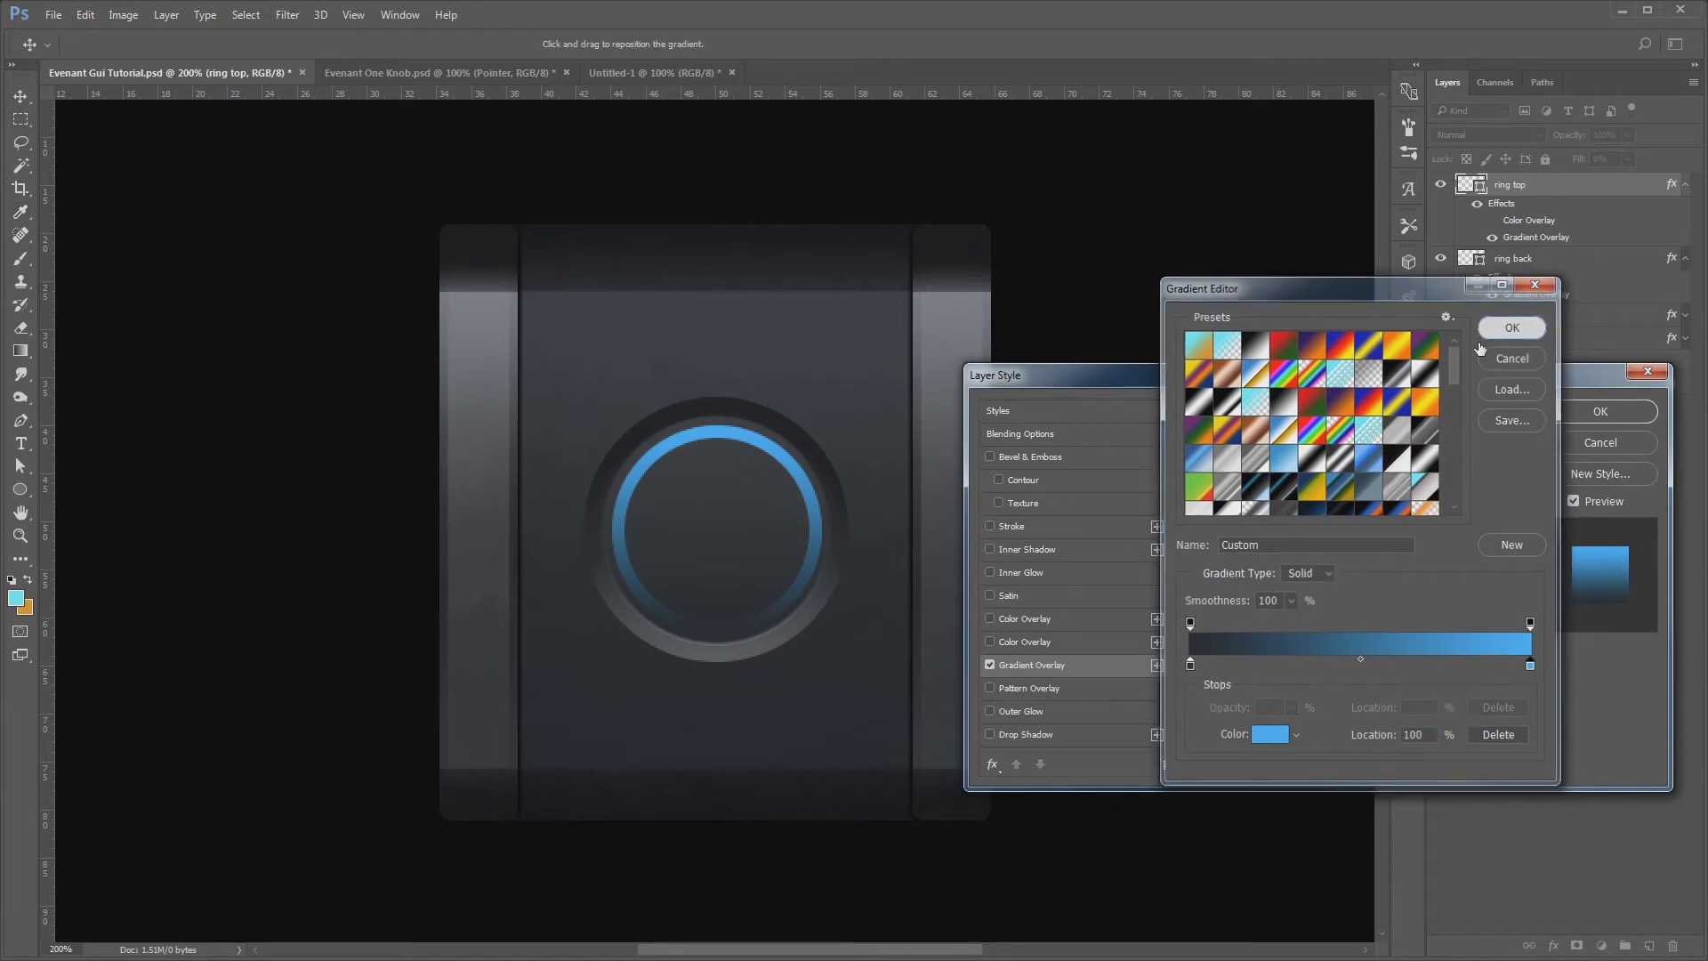
# Give the ring top layer a Normal-blend blue Outer Glow of 5 px size
pyautogui.click(1023, 711)
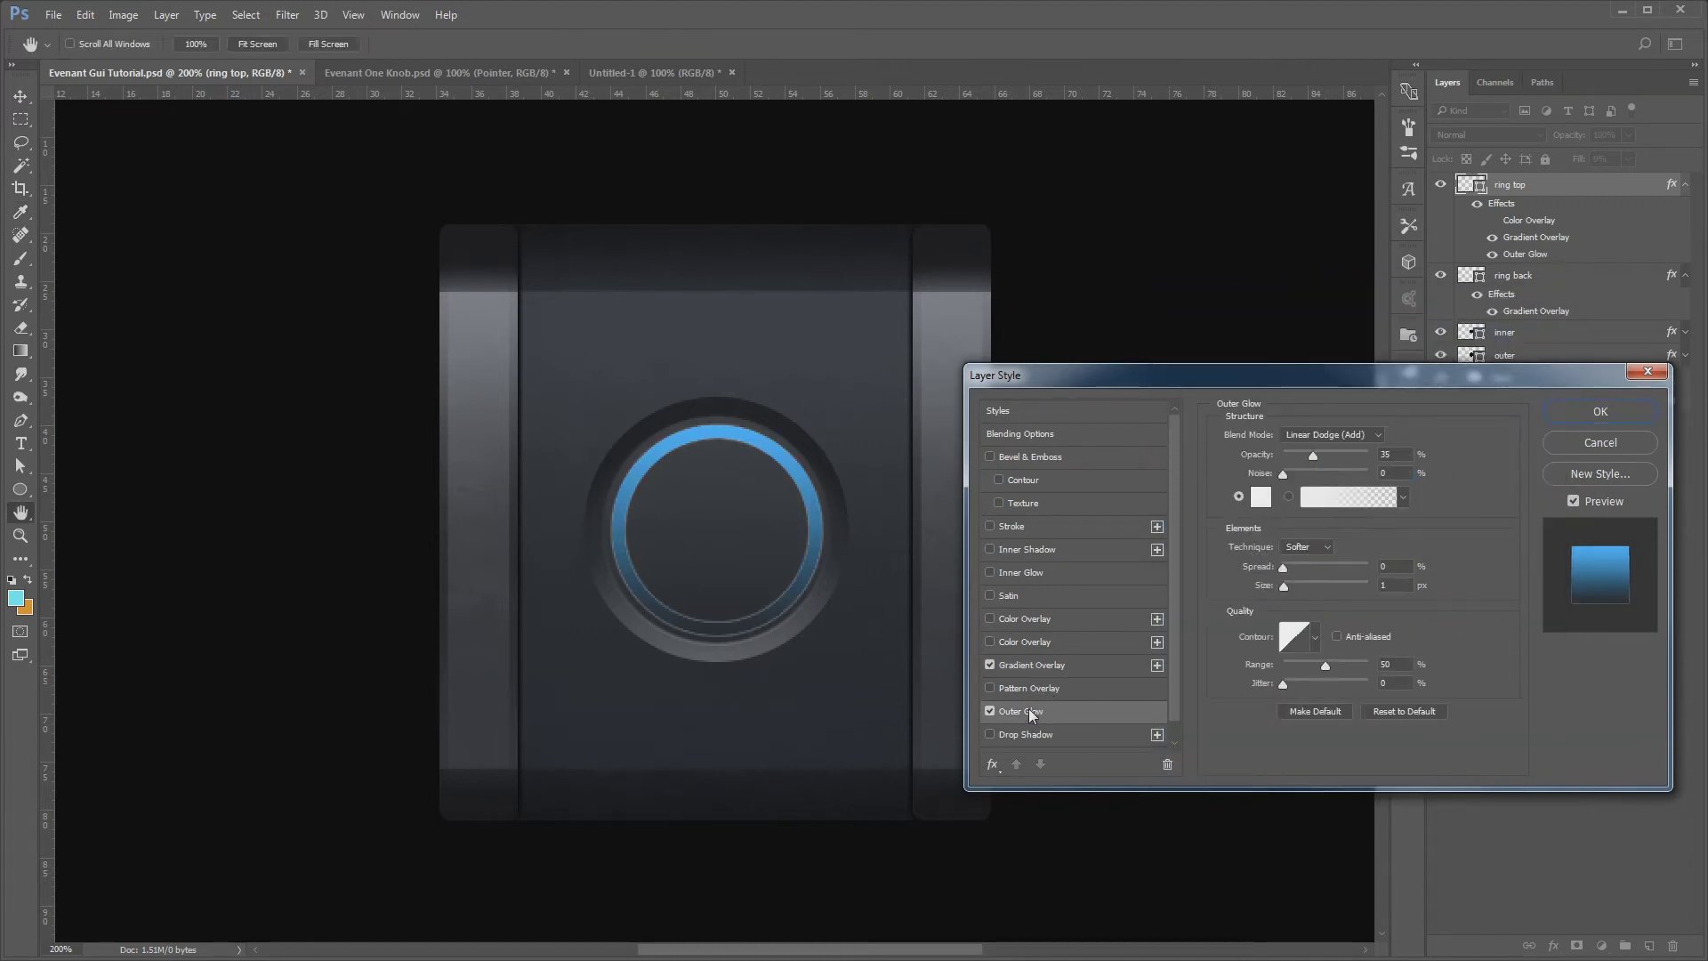
pyautogui.click(1313, 434)
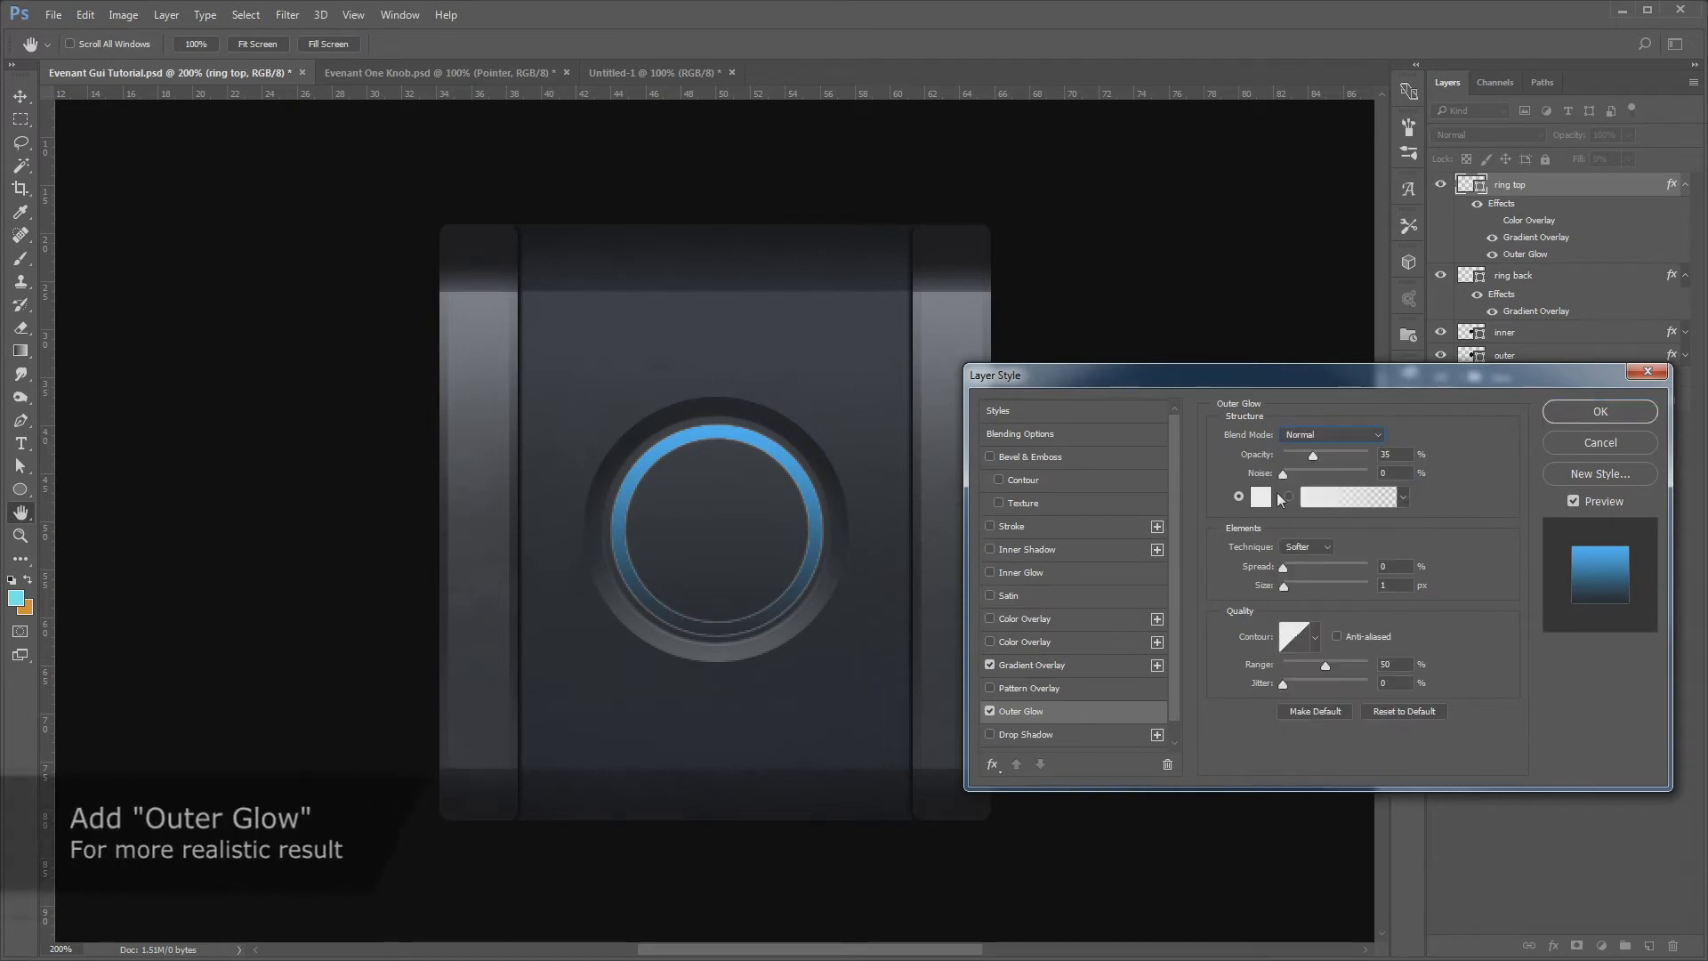
pyautogui.click(1260, 496)
pyautogui.click(1350, 463)
pyautogui.moveTo(1366, 548); pyautogui.dragTo(1372, 555)
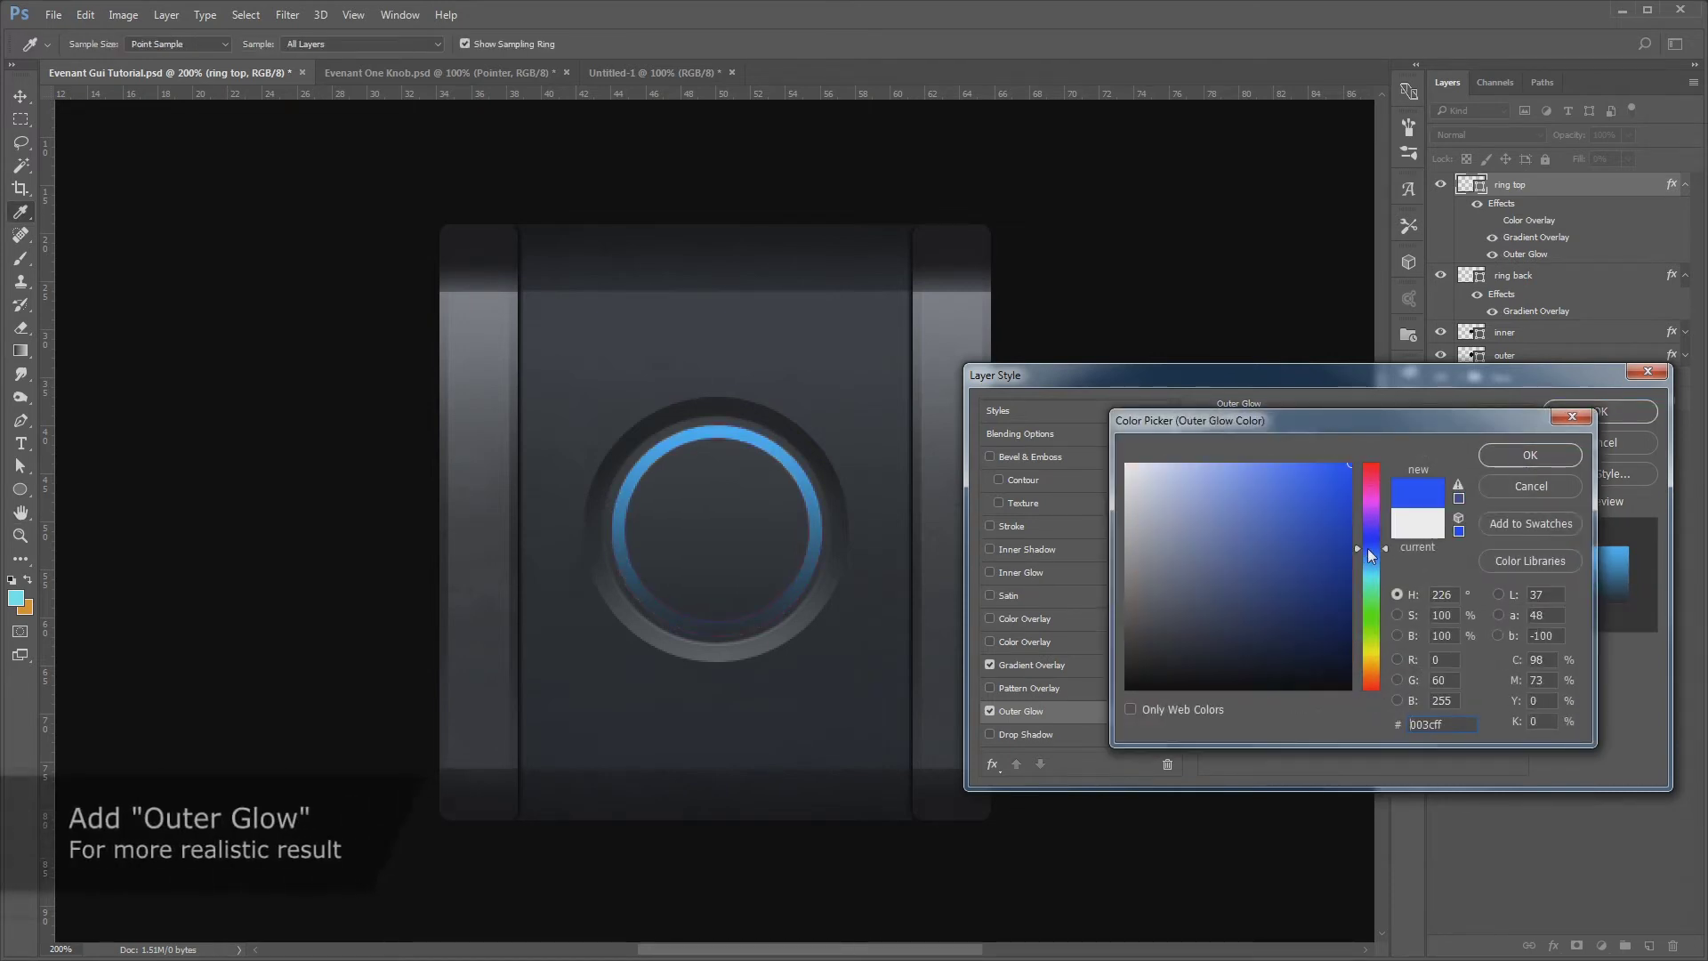
pyautogui.click(1526, 455)
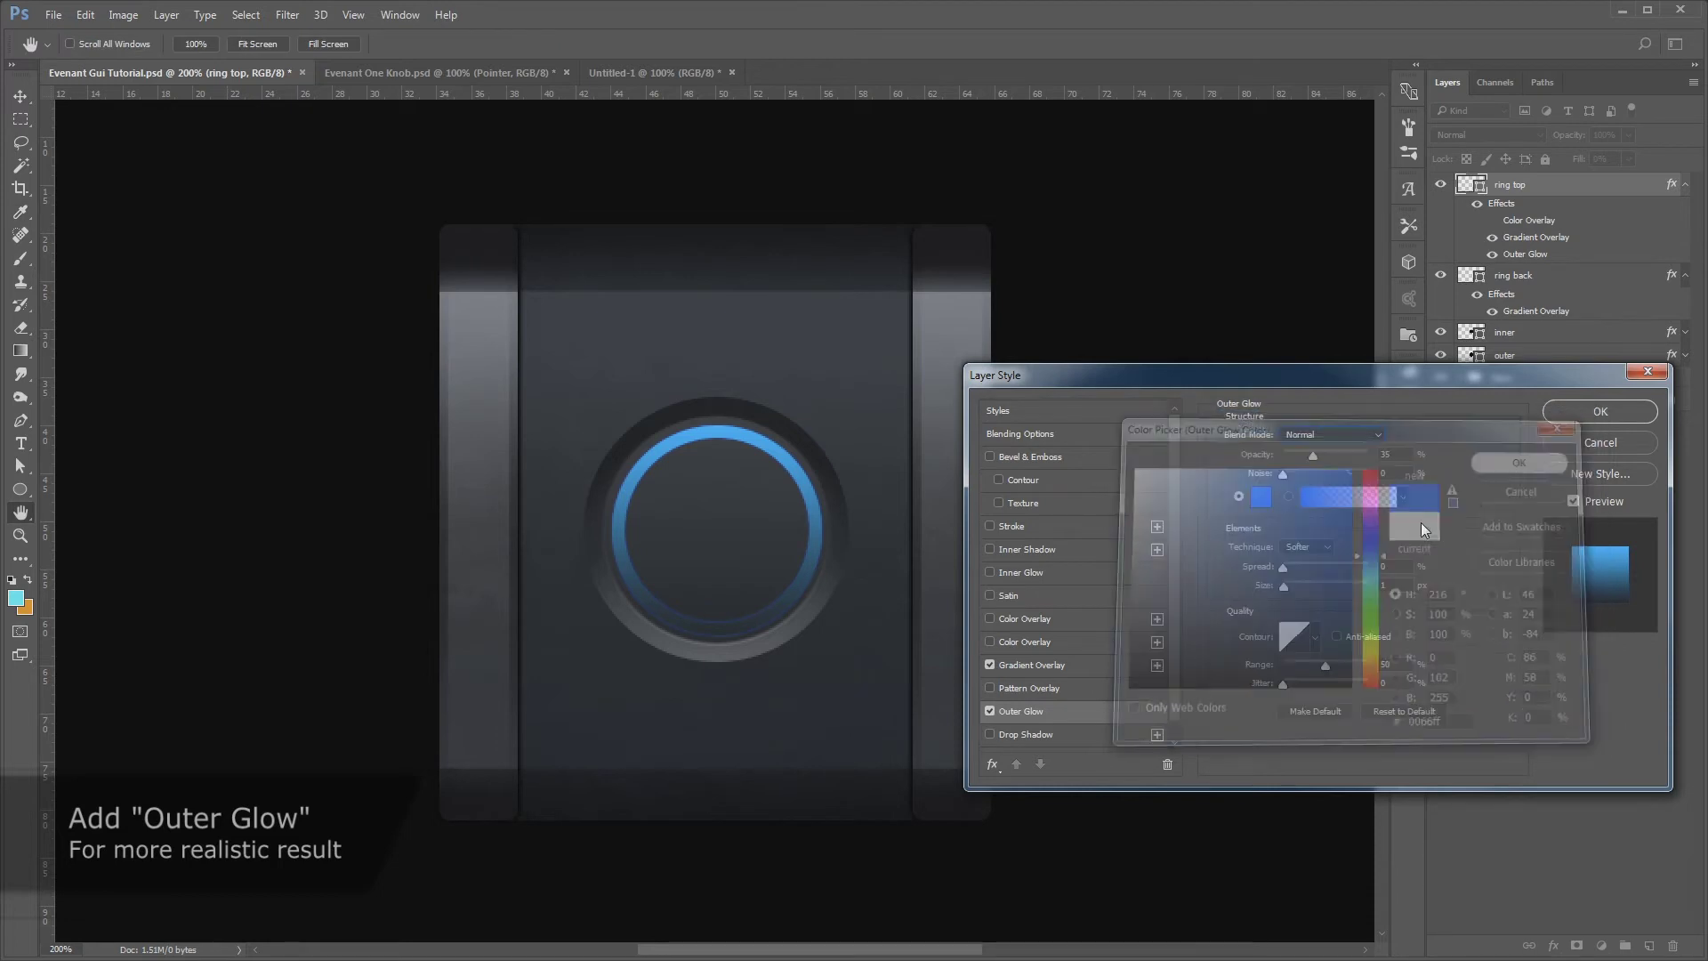
pyautogui.moveTo(1284, 584); pyautogui.dragTo(1287, 583)
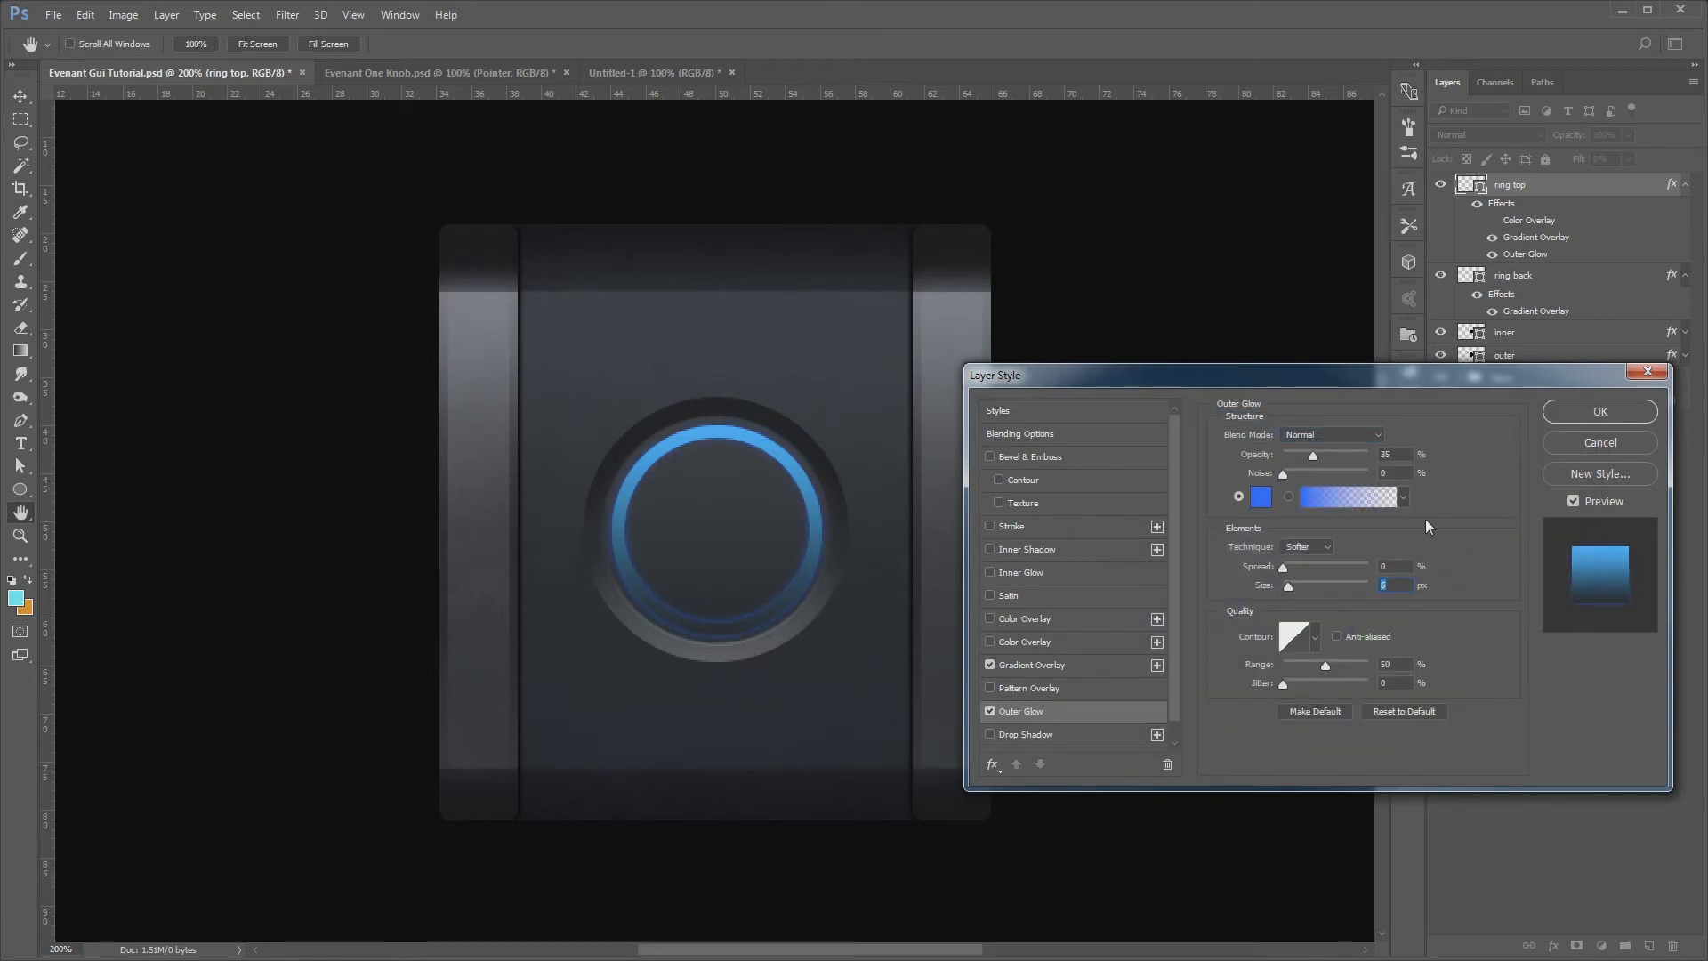
pyautogui.click(1583, 419)
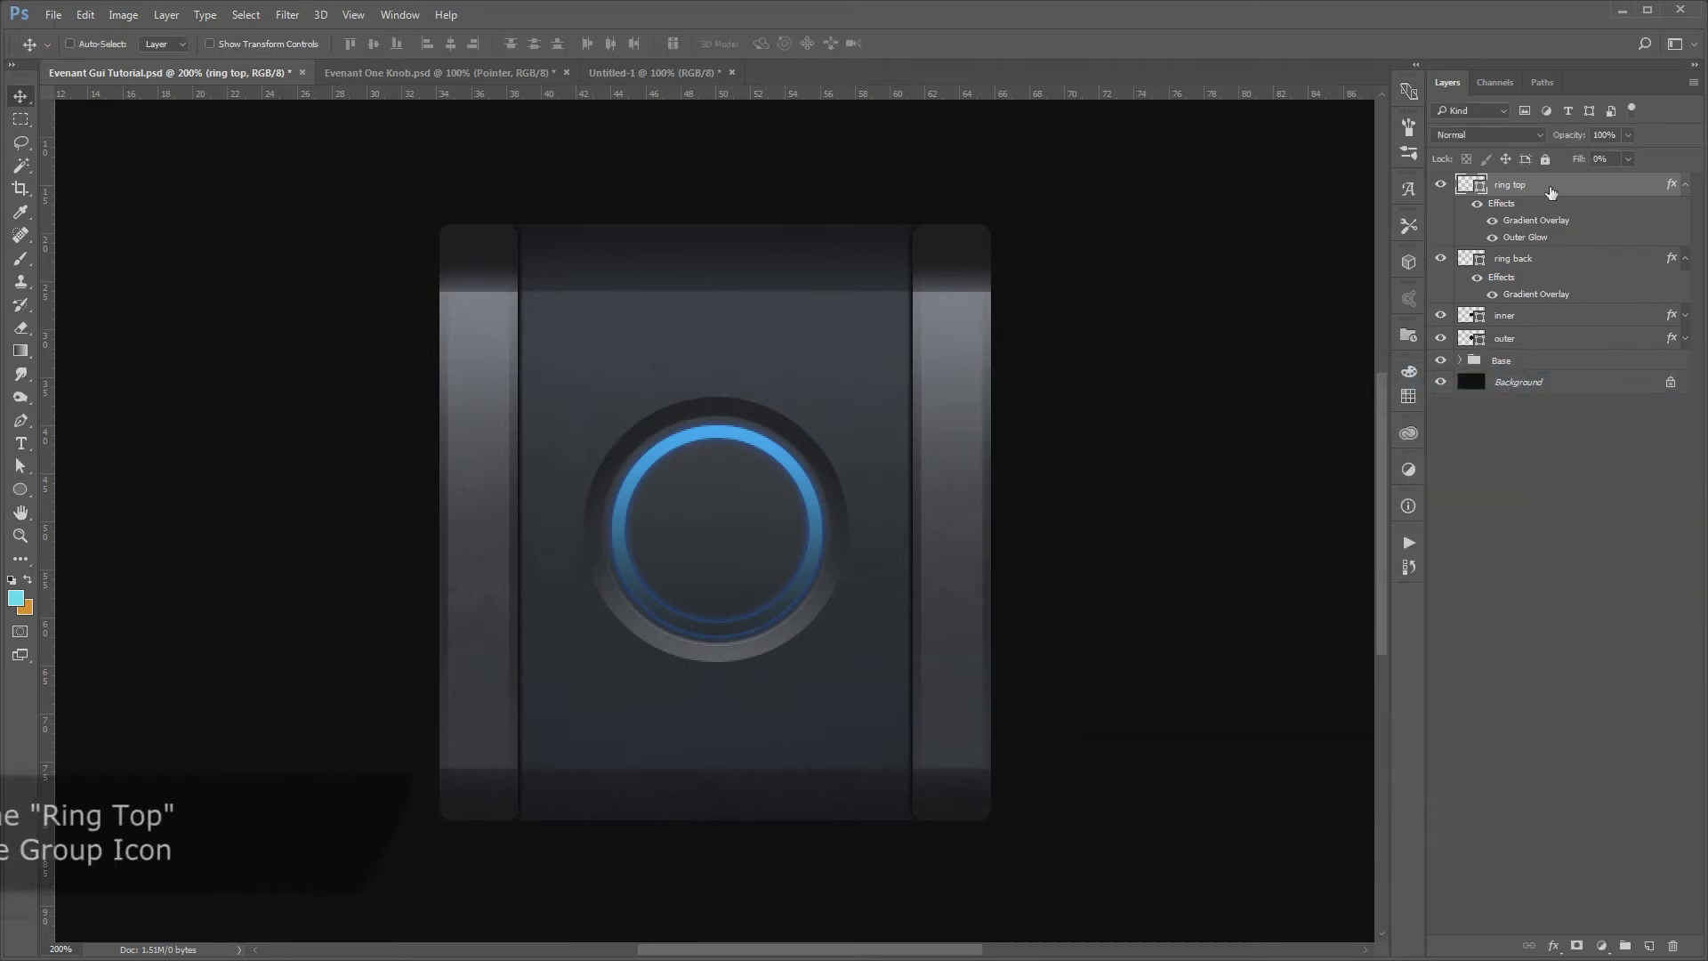
# Put ring top into a new group named 'ring top' and add a layer mask to it
pyautogui.moveTo(1552, 187); pyautogui.dragTo(1625, 945)
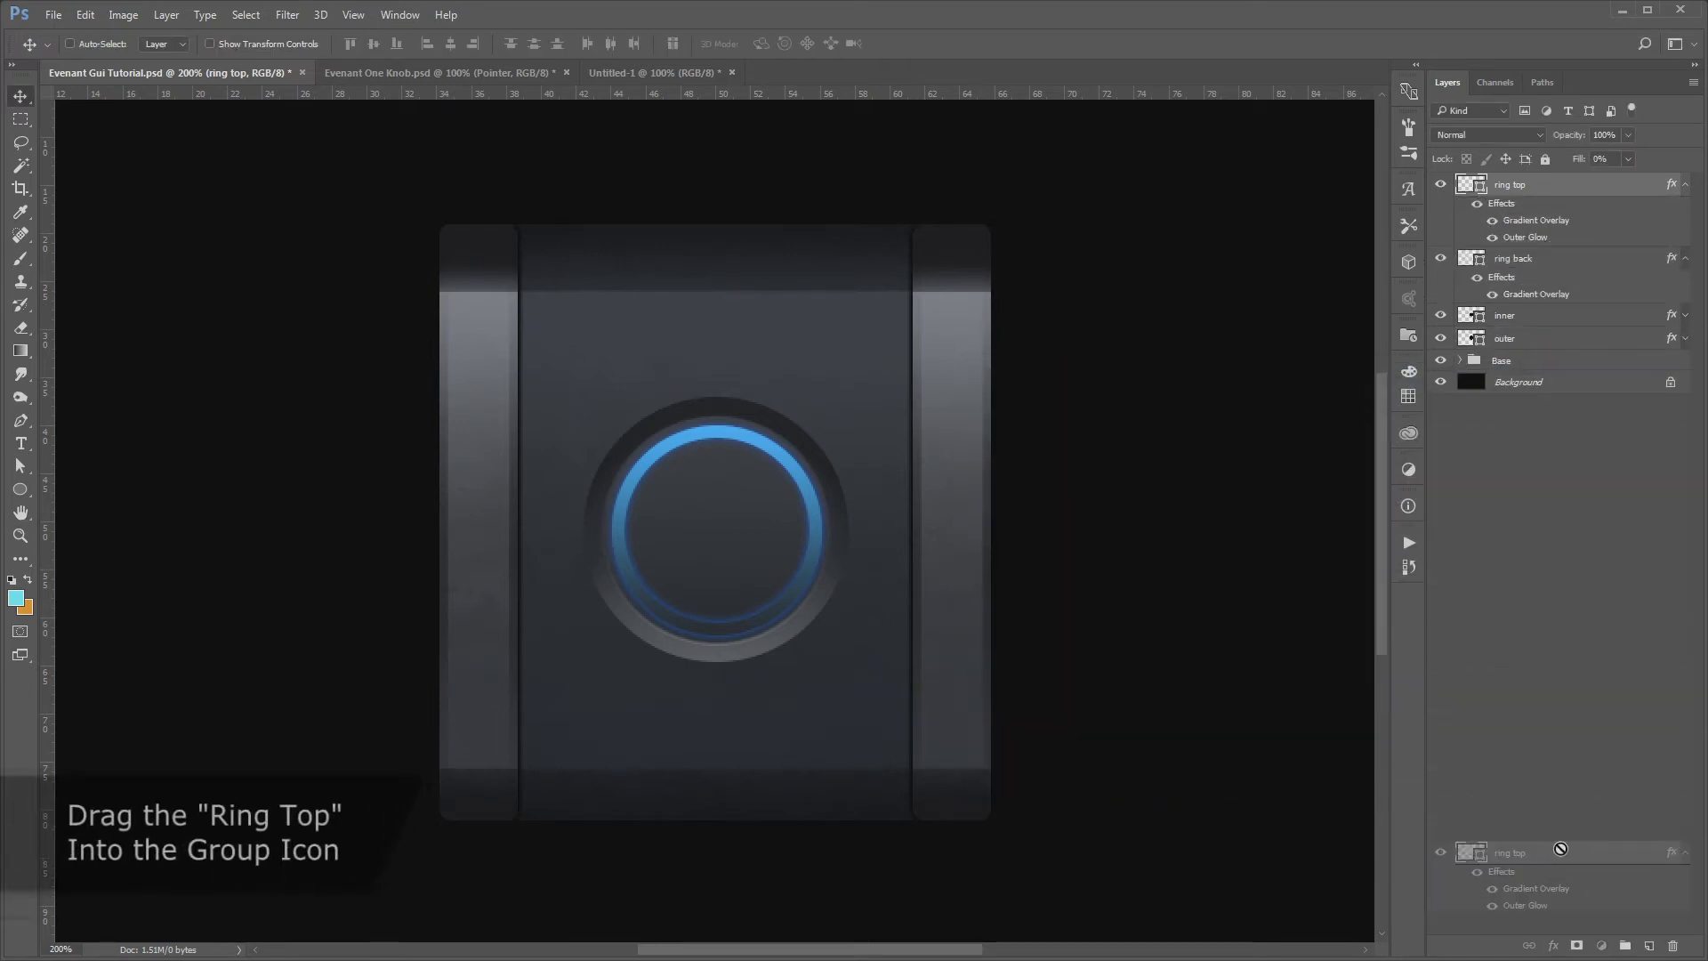
pyautogui.doubleClick(1512, 184)
pyautogui.write('ring top')
pyautogui.press('Return')
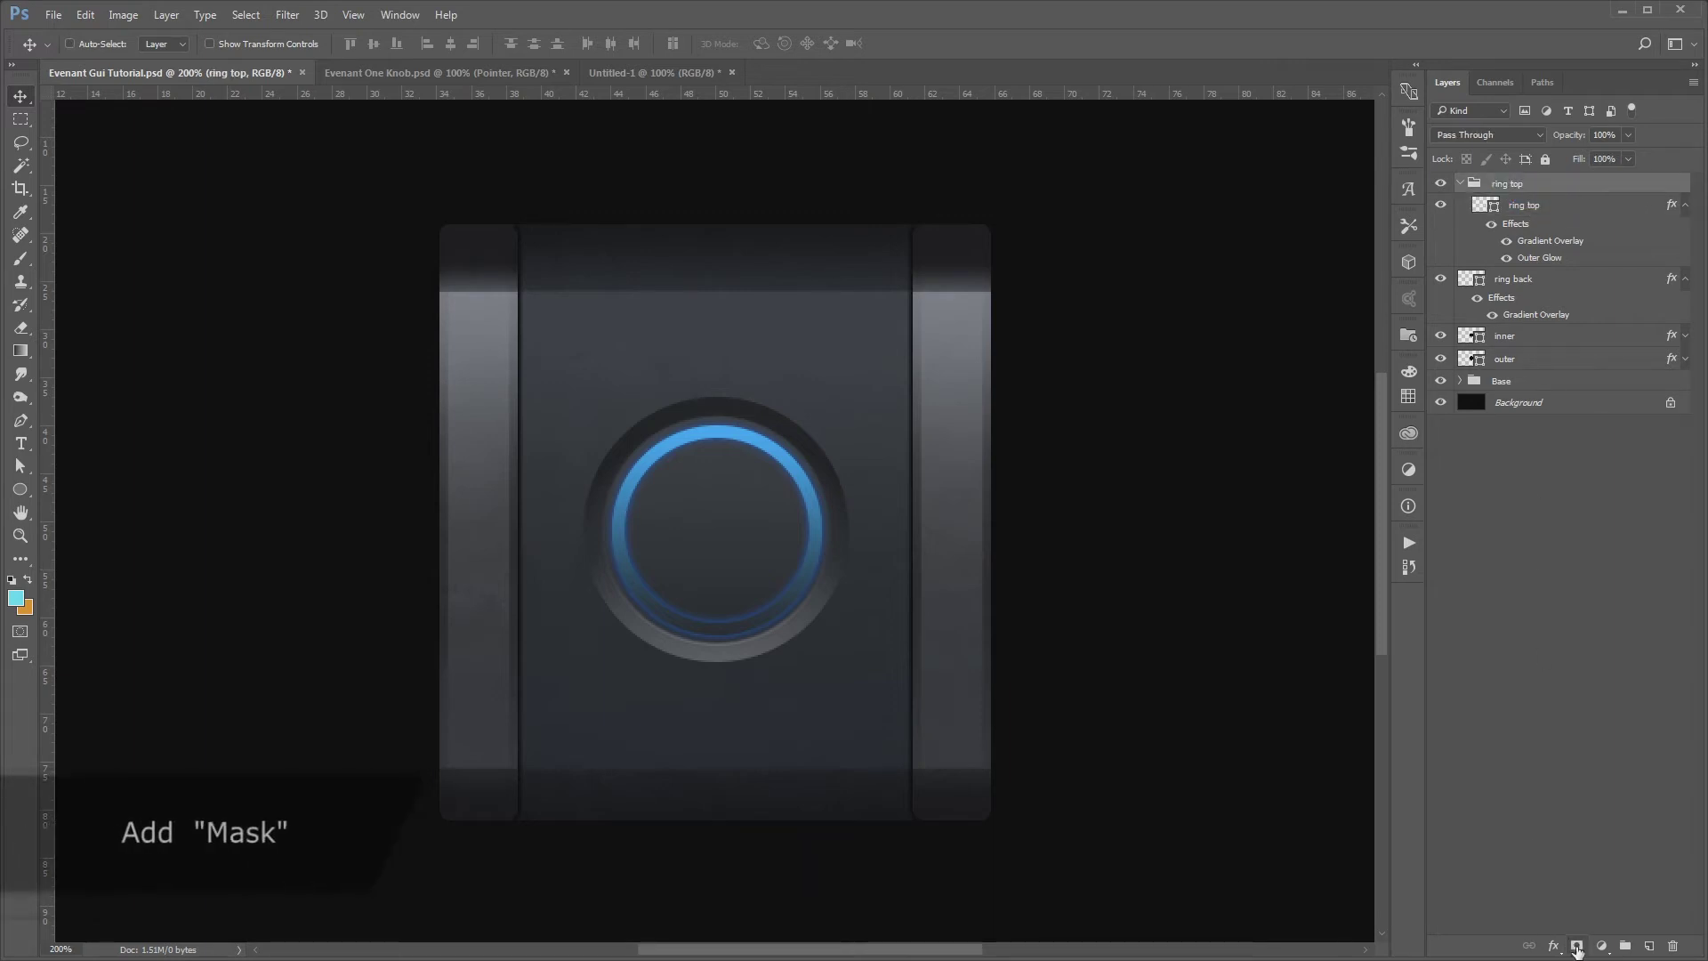
pyautogui.click(1576, 947)
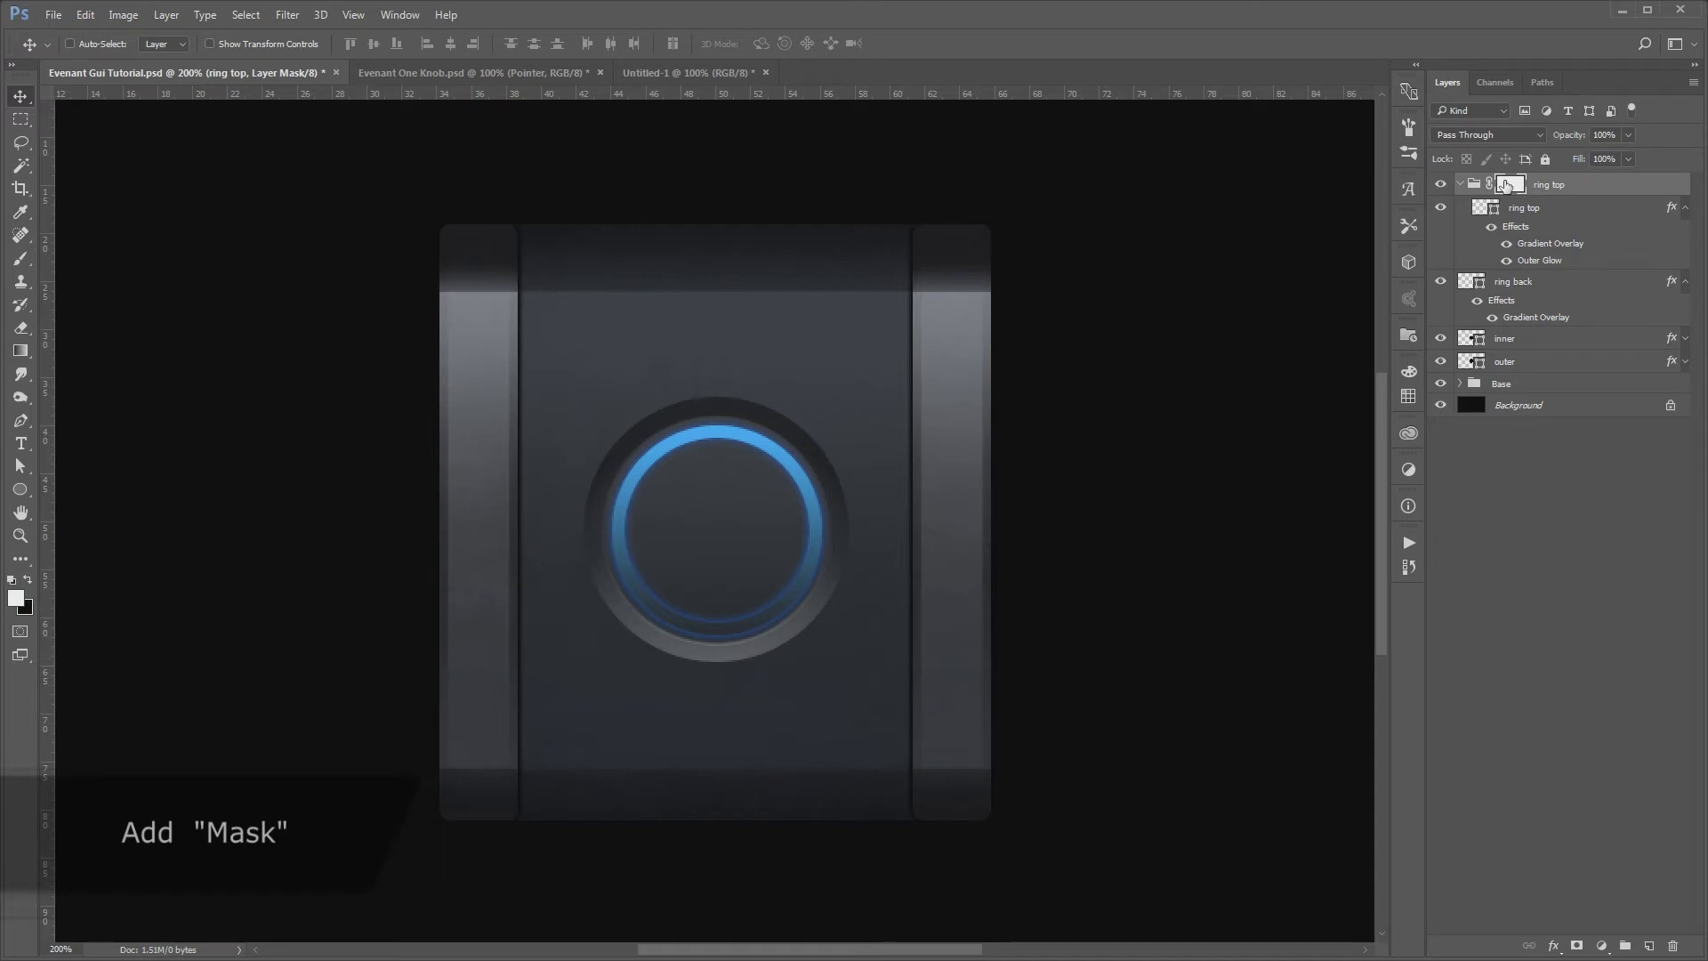
# Erase the lower part of the blue ring on the mask with a 500 px soft eraser
pyautogui.click(20, 328)
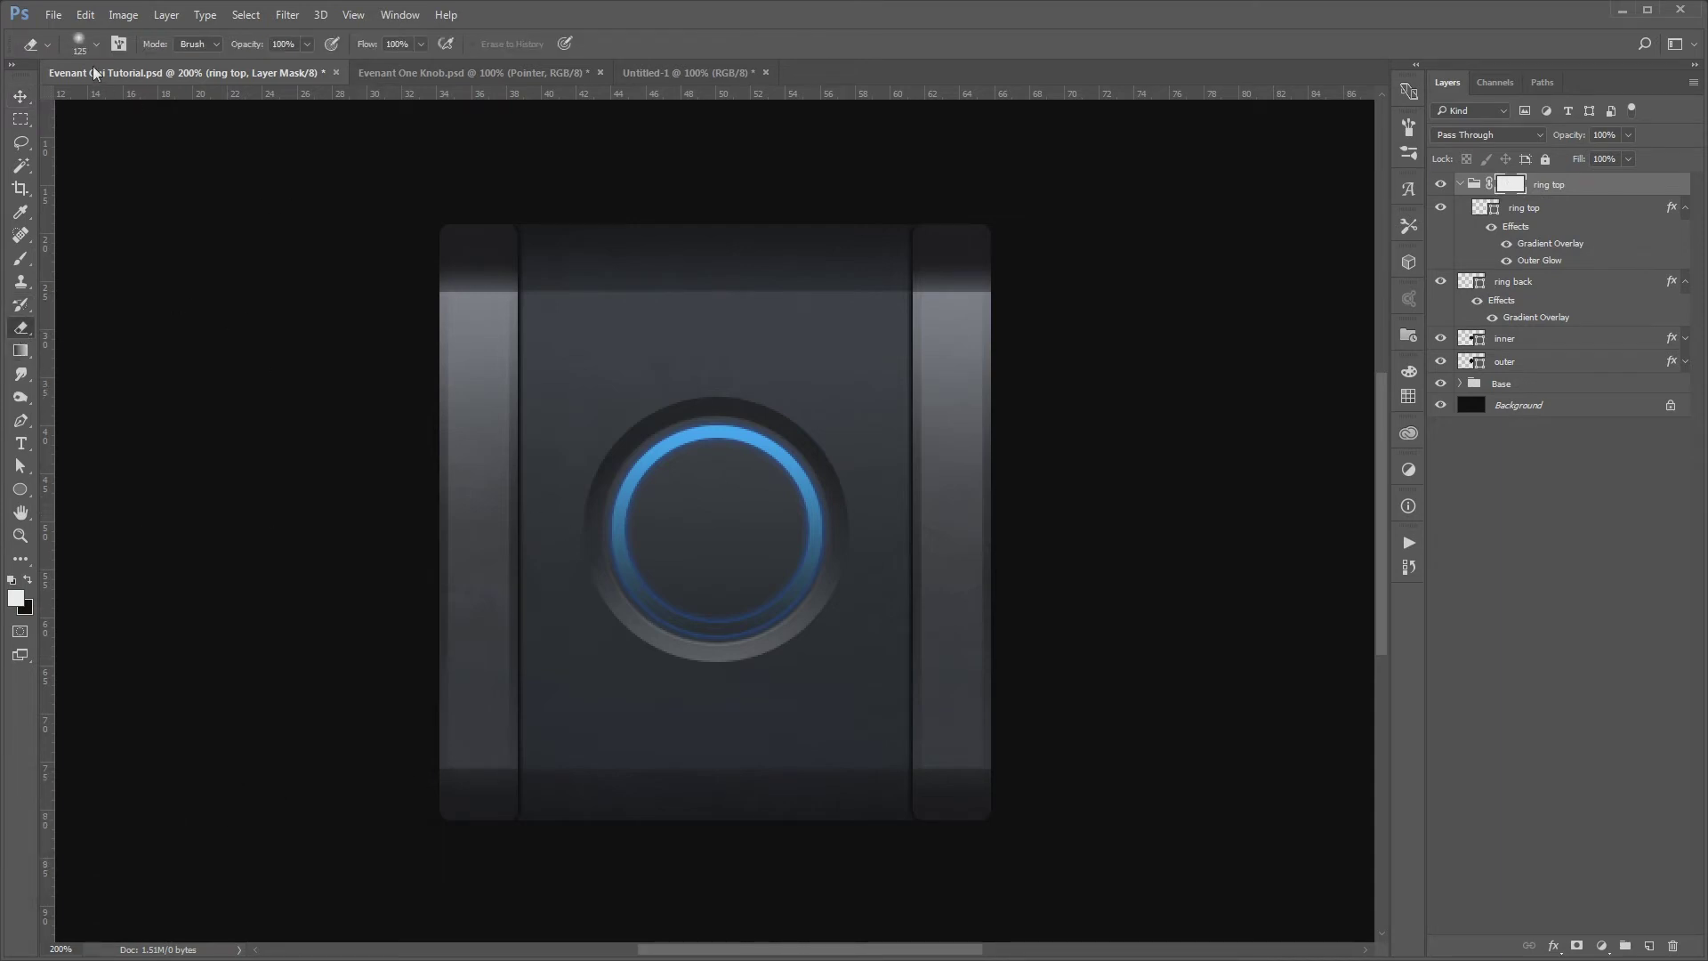
pyautogui.click(96, 43)
pyautogui.doubleClick(353, 345)
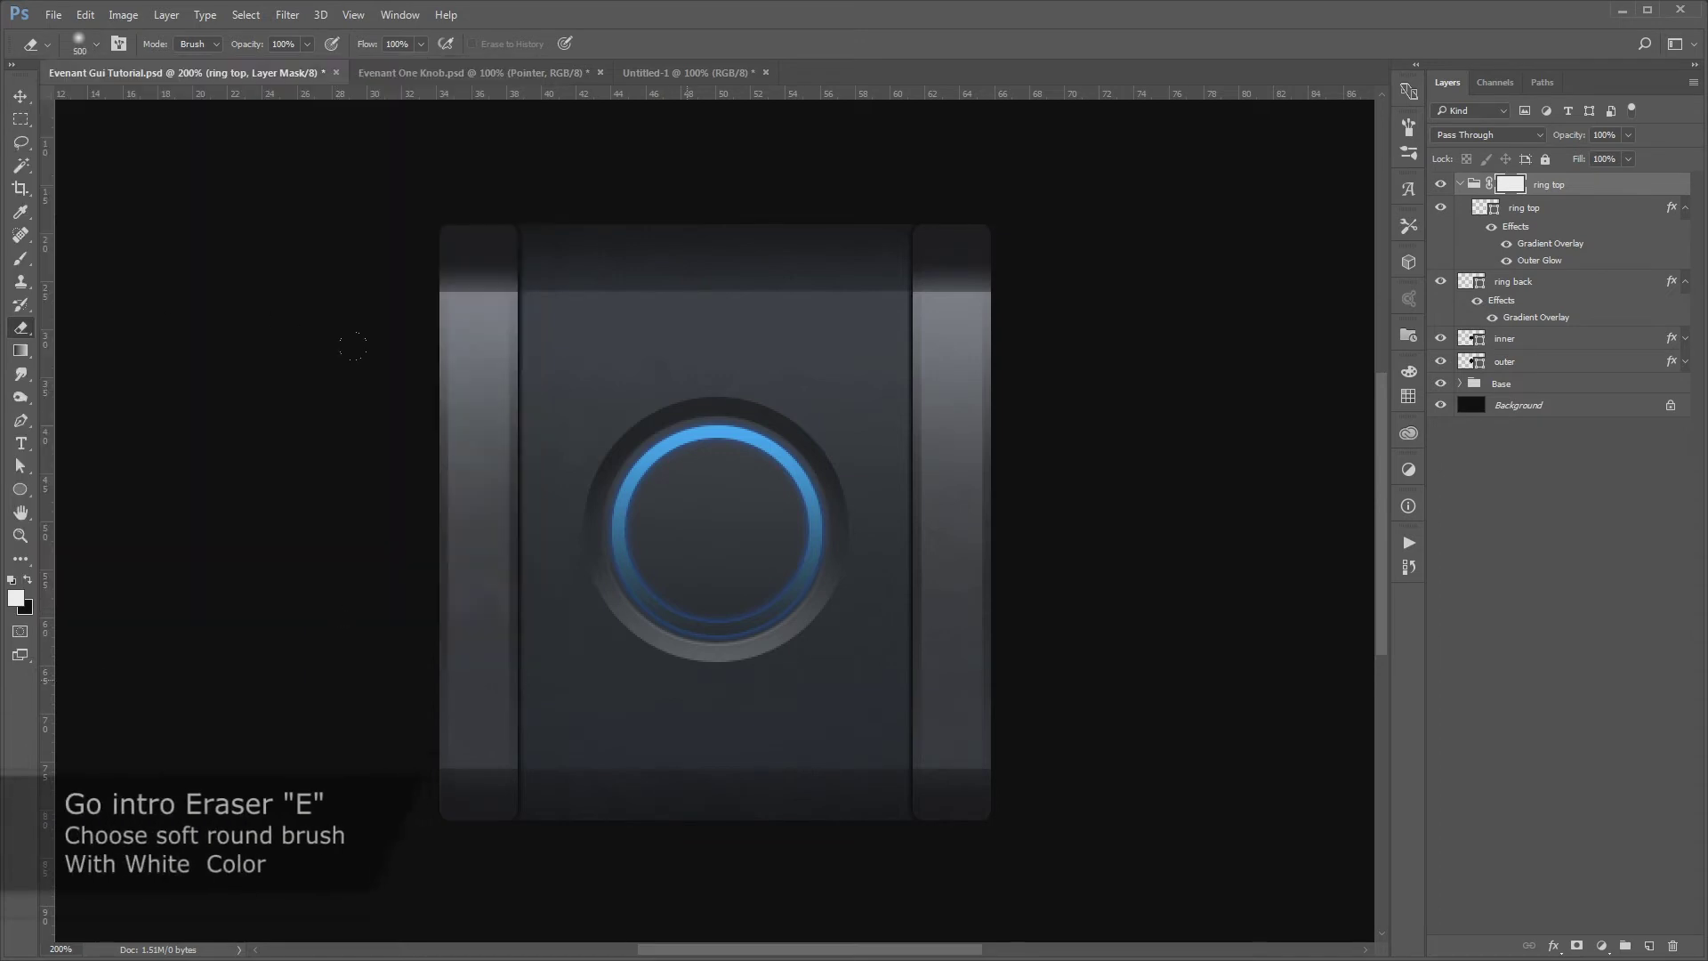
pyautogui.moveTo(588, 542); pyautogui.dragTo(589, 555)
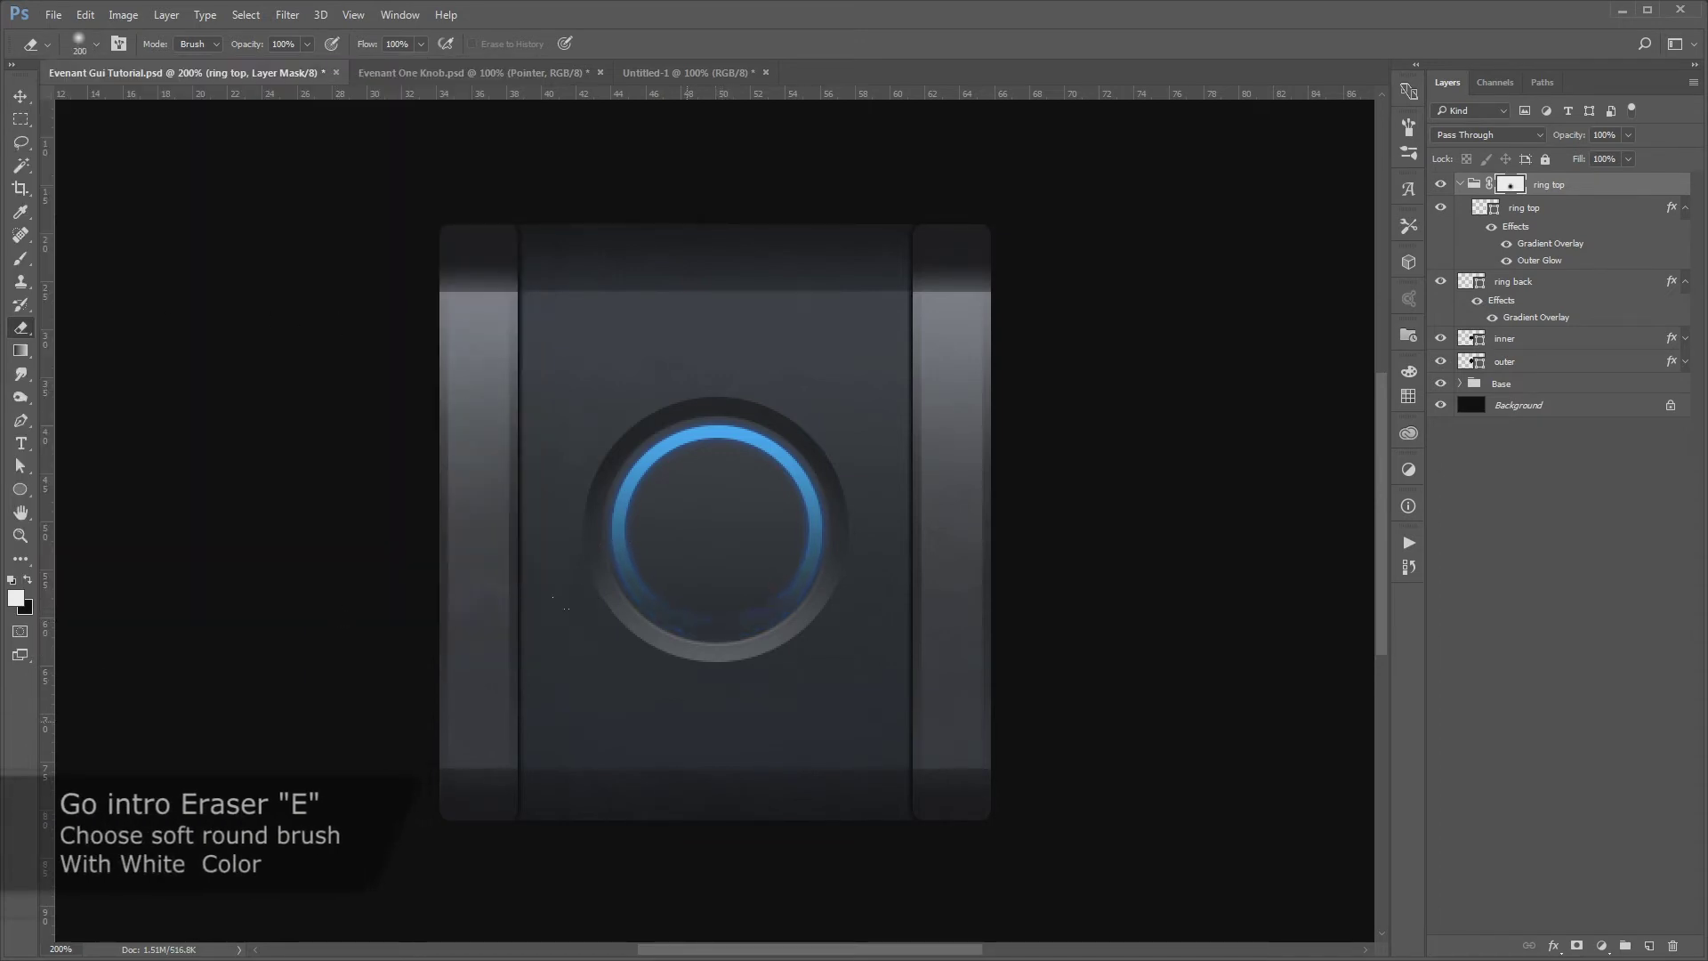
pyautogui.press('v')
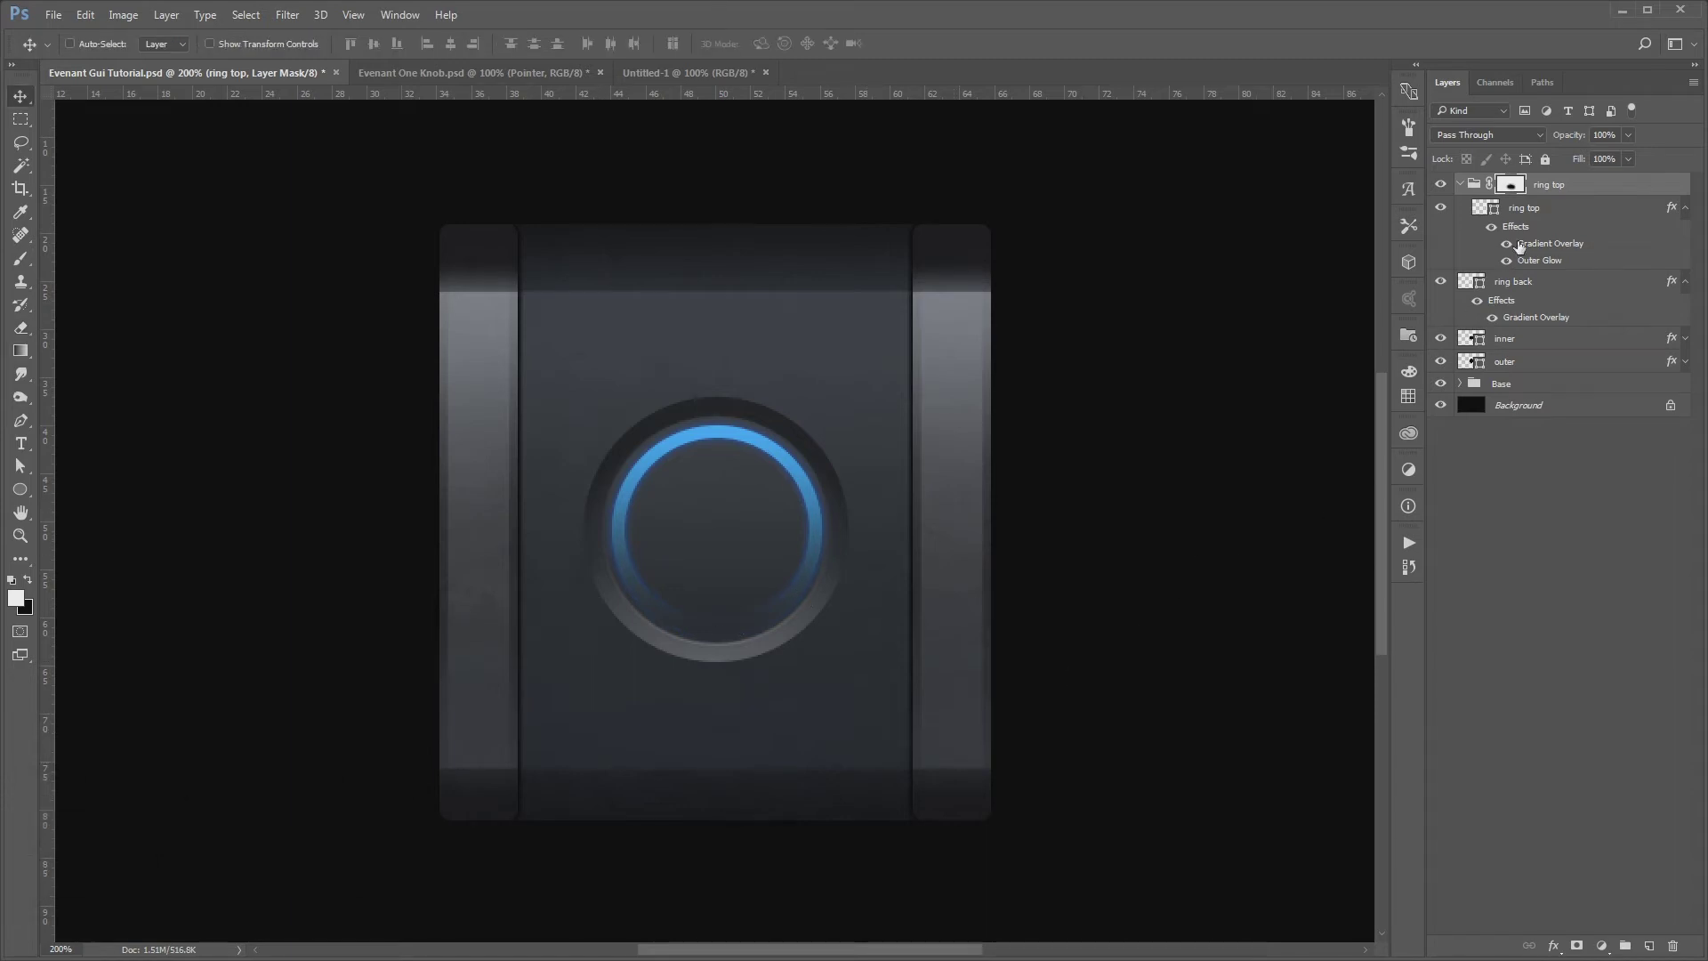
pyautogui.click(1558, 210)
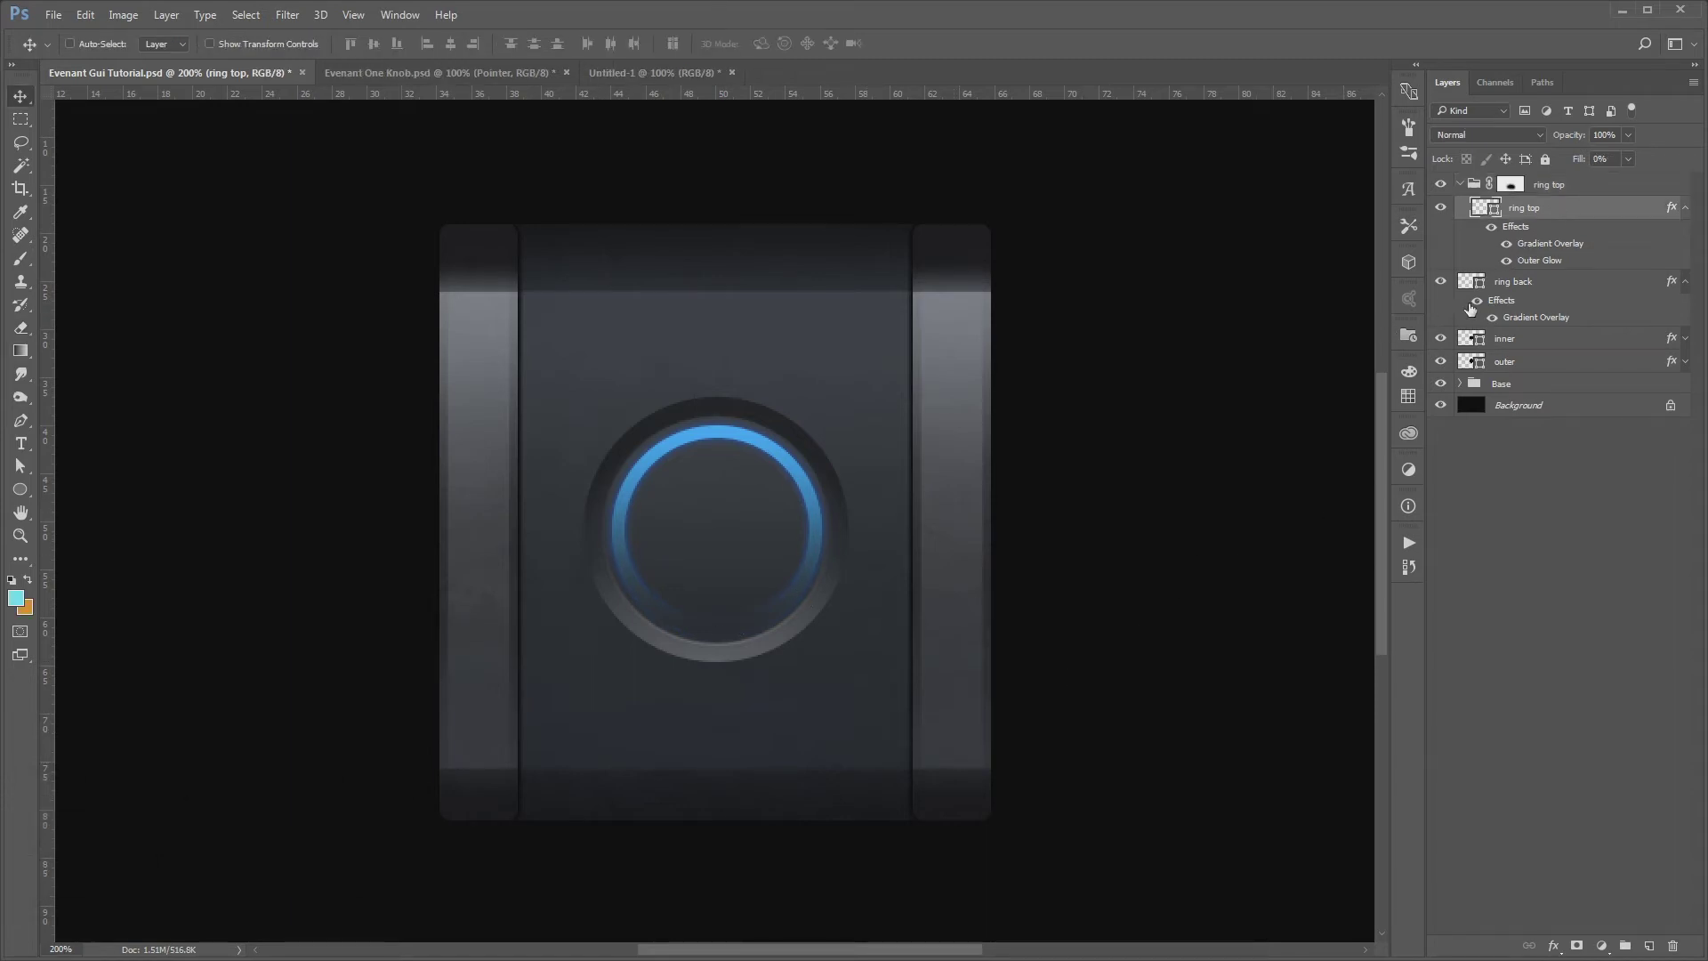
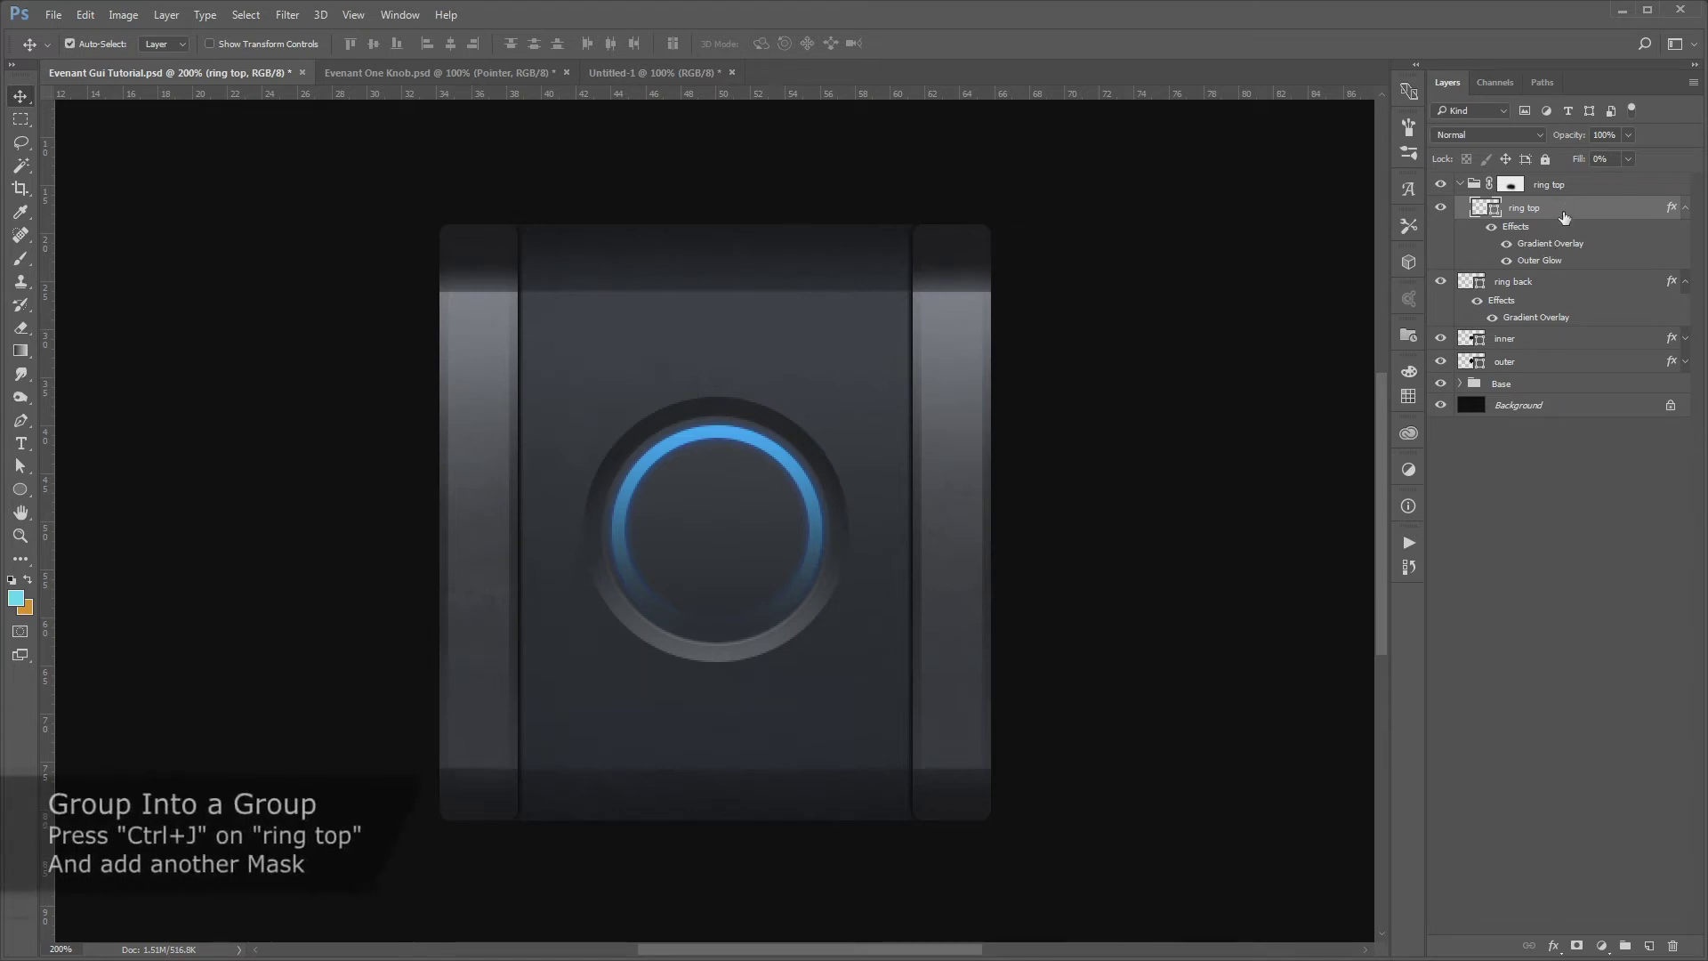
# Group the ring top layer, add a group mask, and mask out the ring's right half
pyautogui.hotkey('ctrl', 'g')
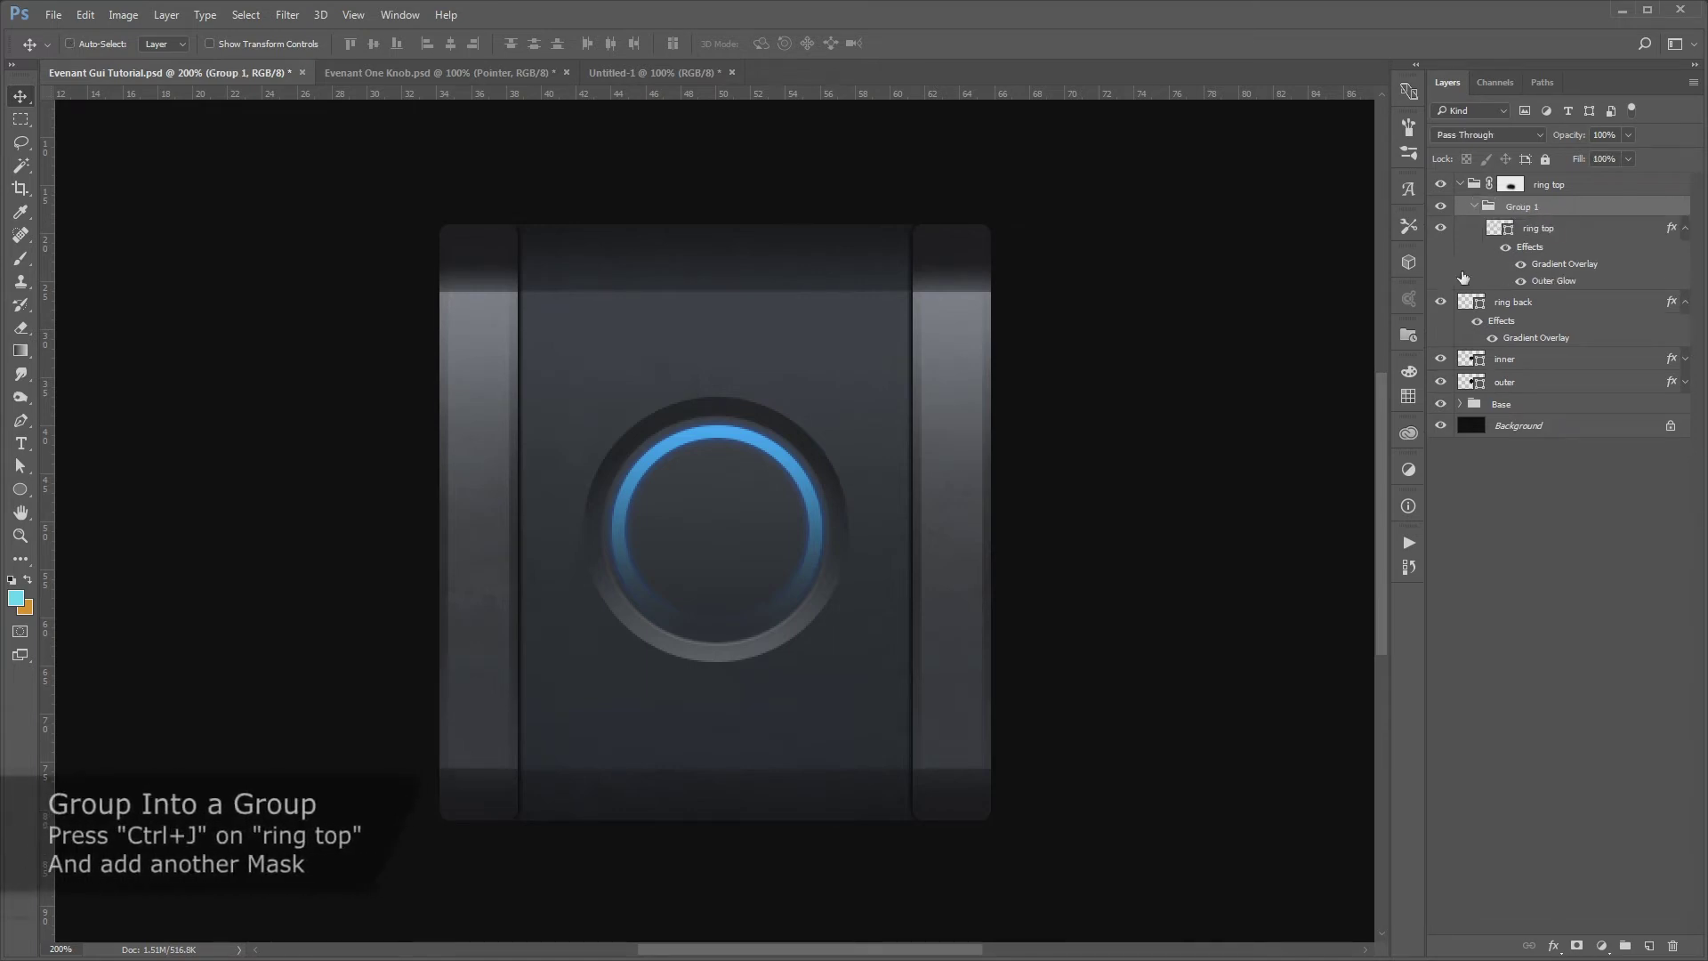
pyautogui.click(1578, 949)
pyautogui.press('m')
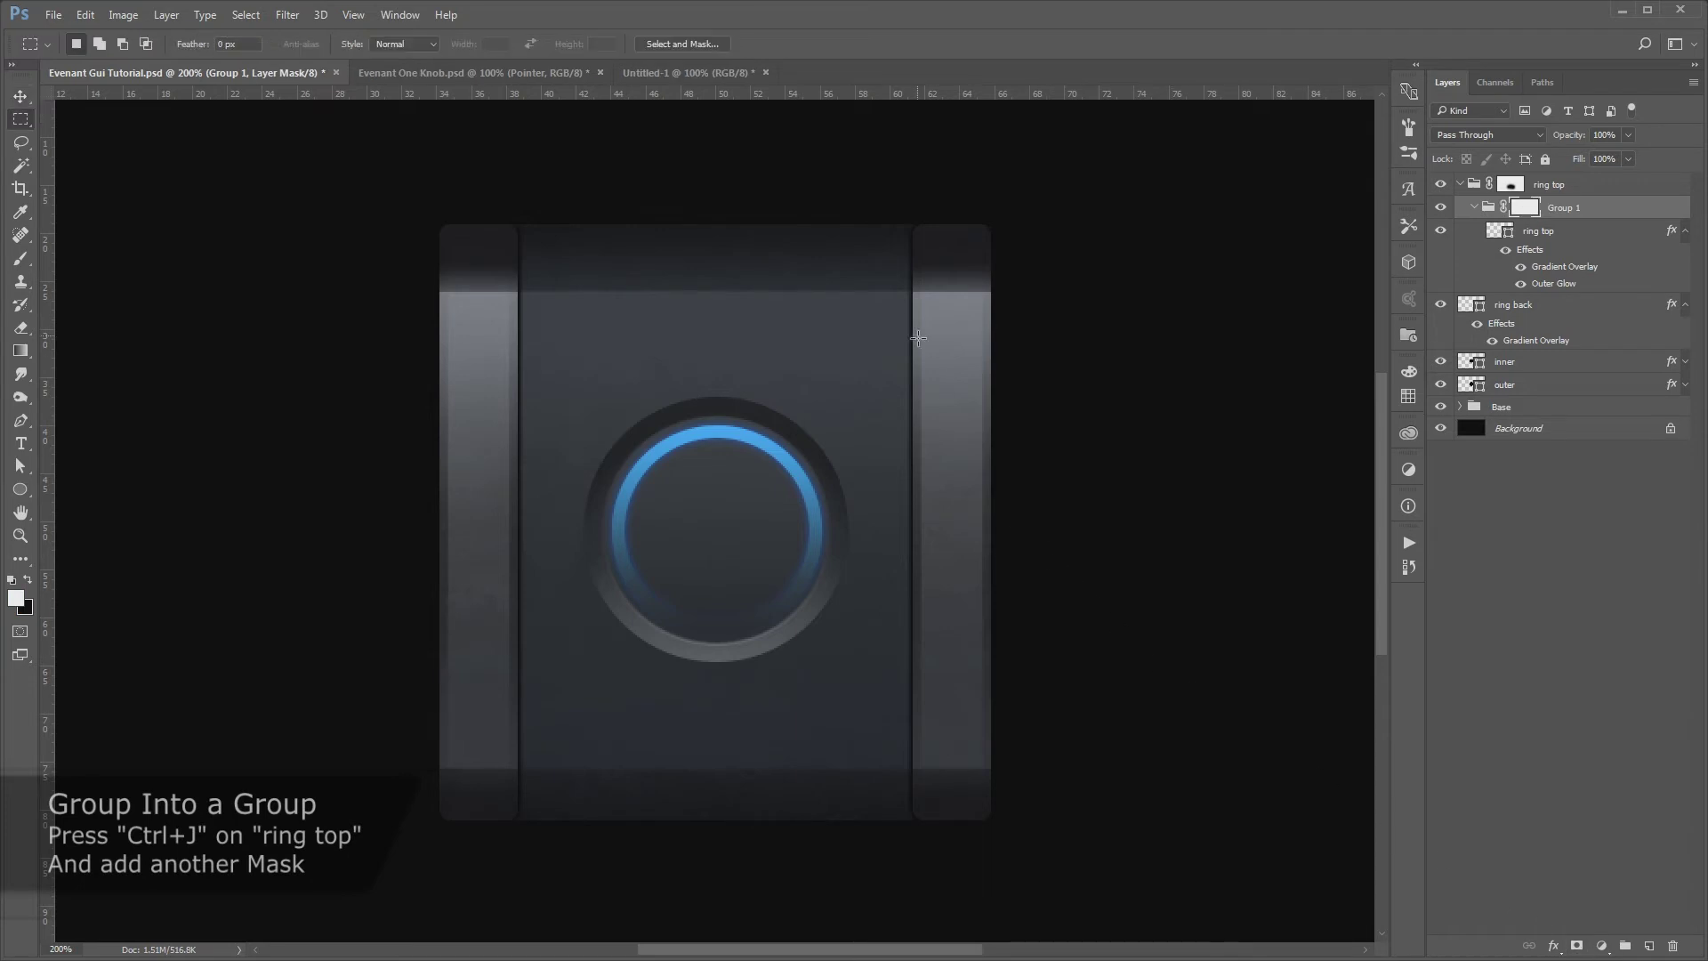
pyautogui.moveTo(1067, 221); pyautogui.dragTo(712, 827)
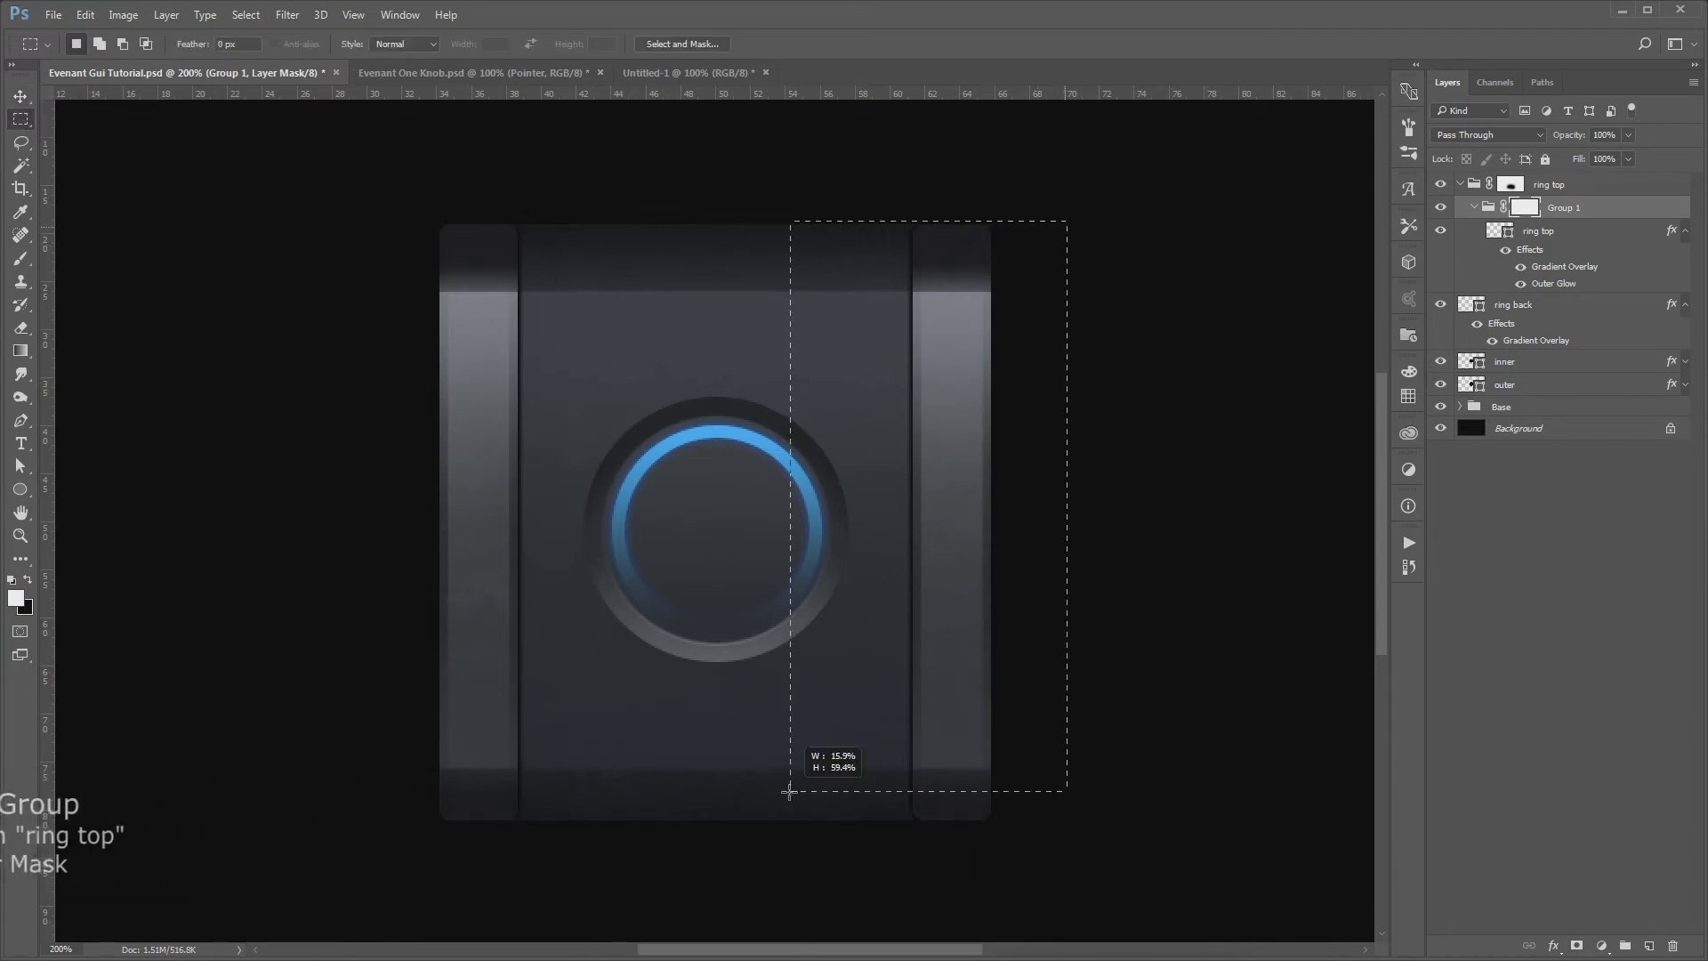
pyautogui.moveTo(712, 827); pyautogui.dragTo(717, 826)
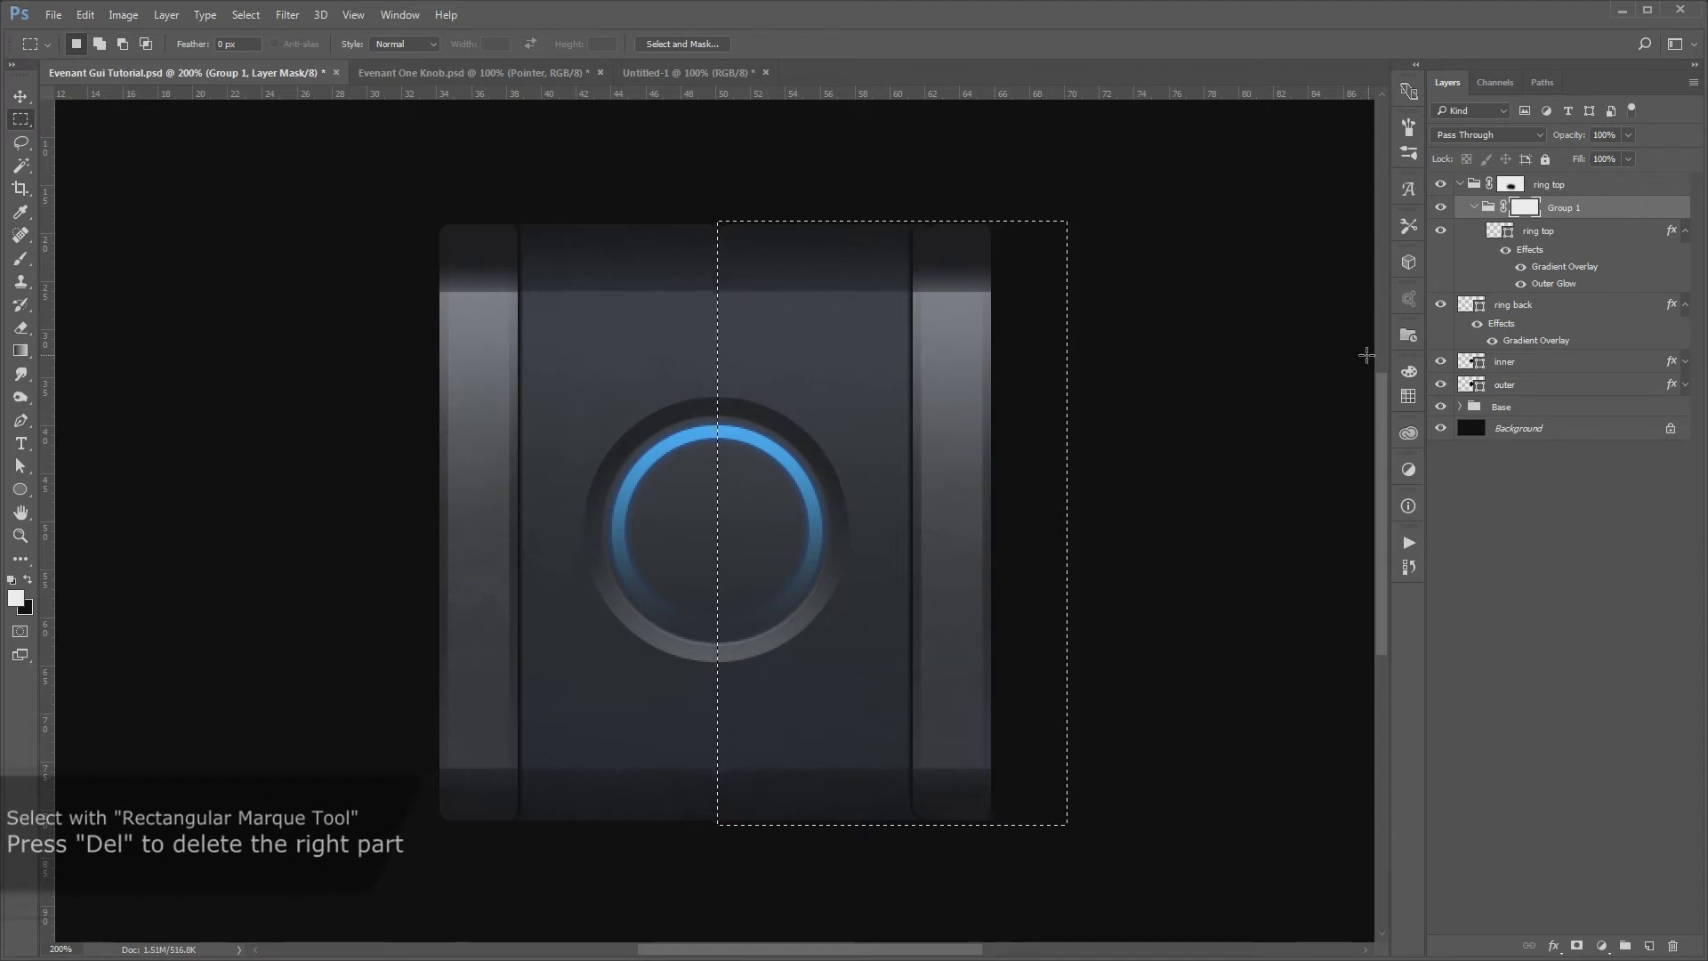
pyautogui.press('Delete')
pyautogui.hotkey('ctrl', 'd')
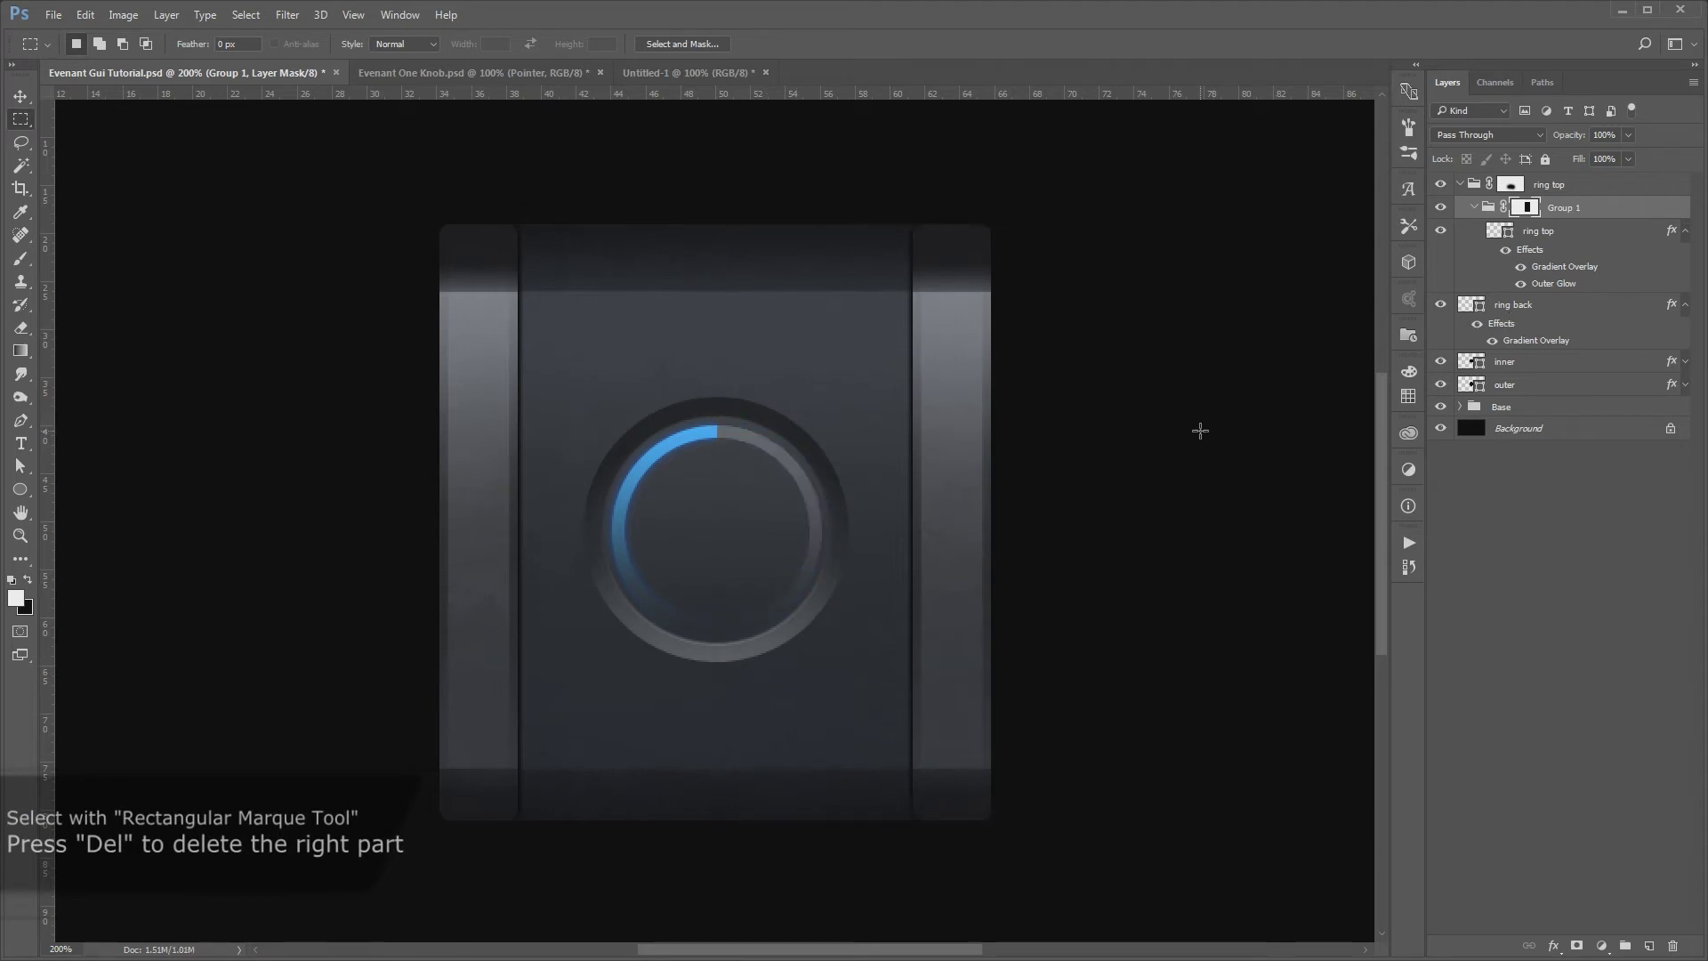
pyautogui.press('v')
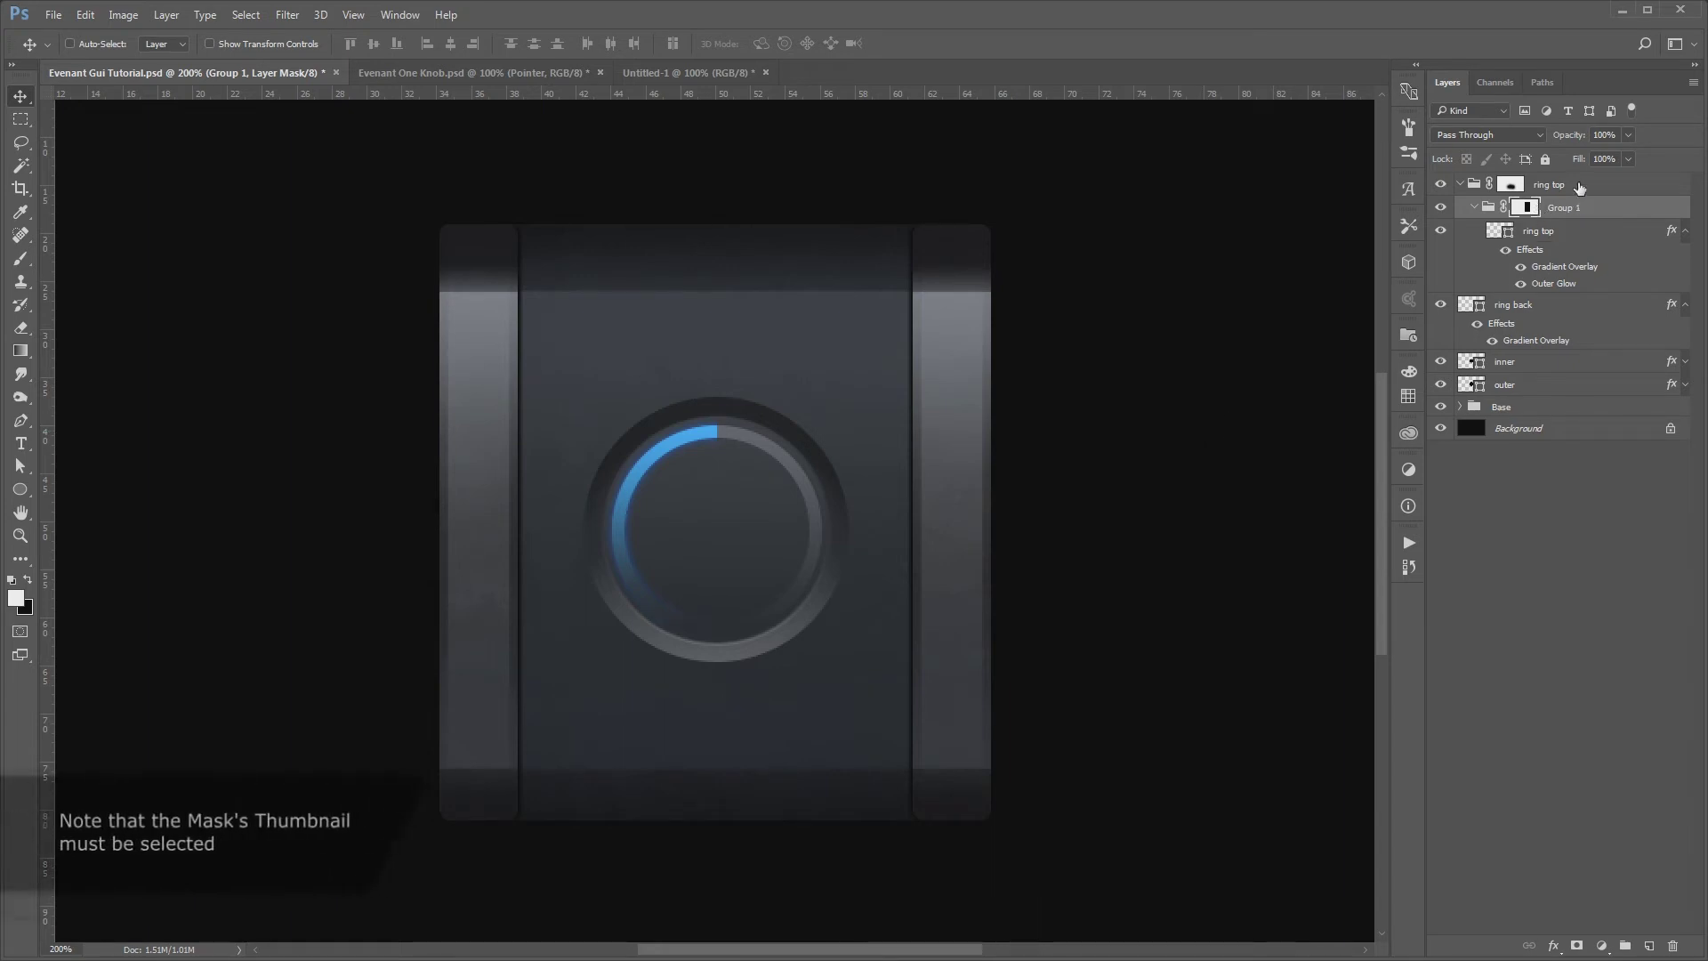
pyautogui.click(1511, 184)
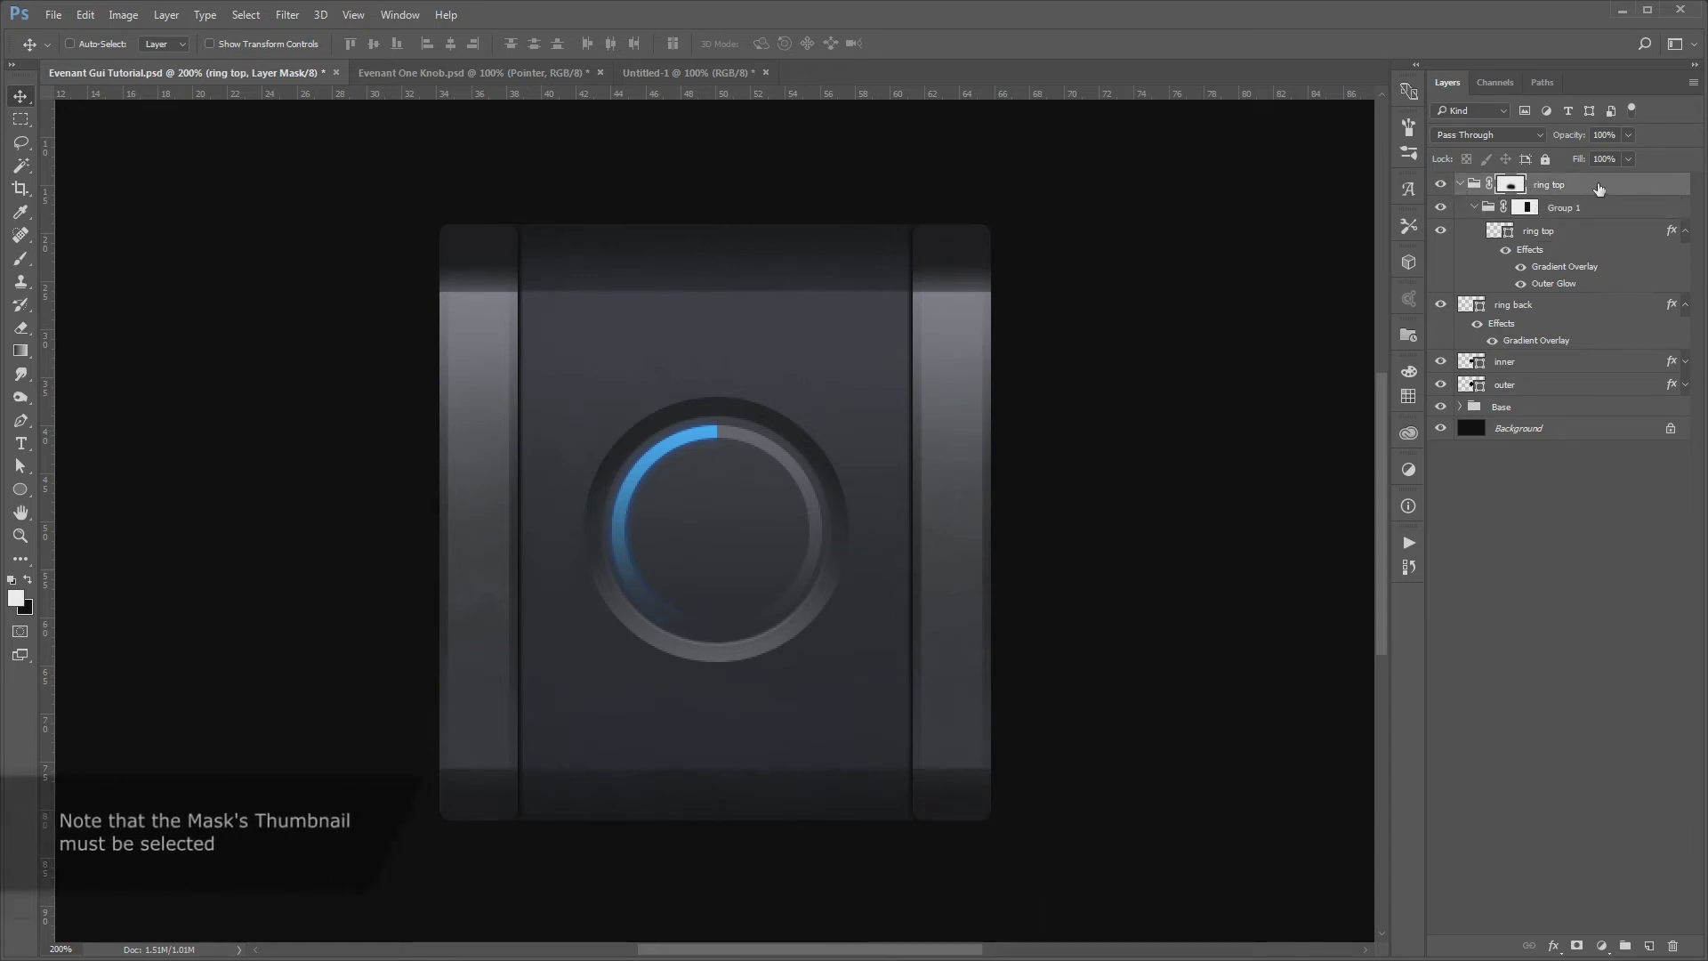
pyautogui.click(1461, 185)
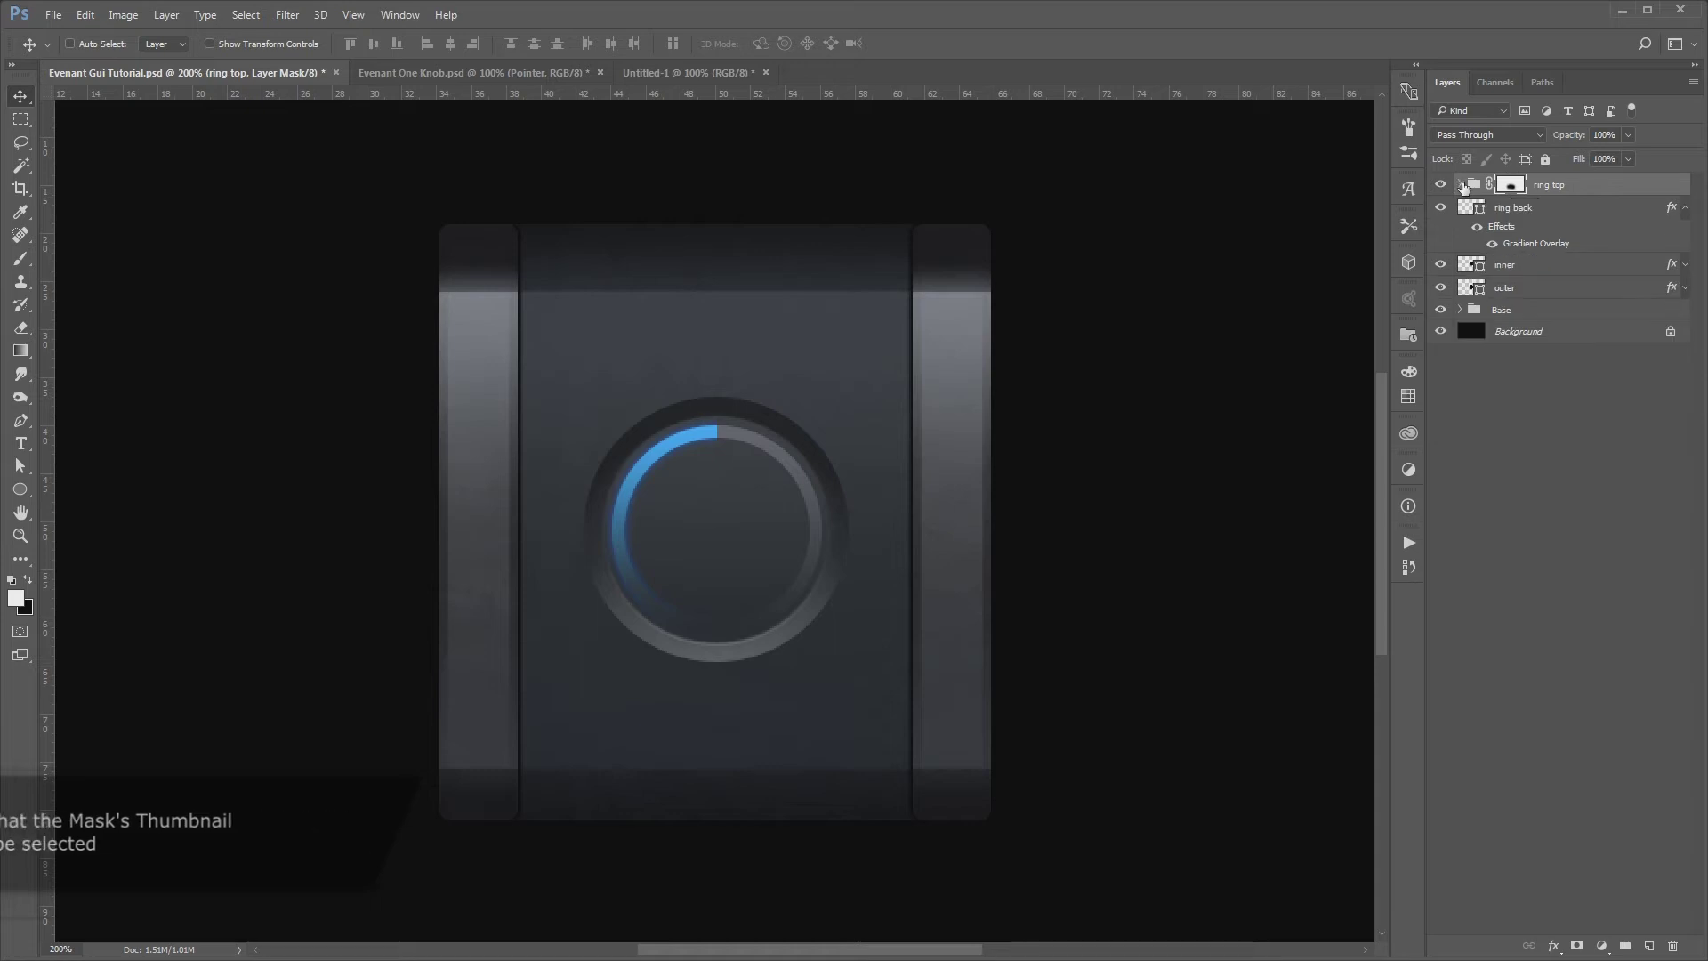
# Duplicate ring back above the ring top group and clear the copy's layer style
pyautogui.click(1546, 208)
pyautogui.hotkey('ctrl', 'j')
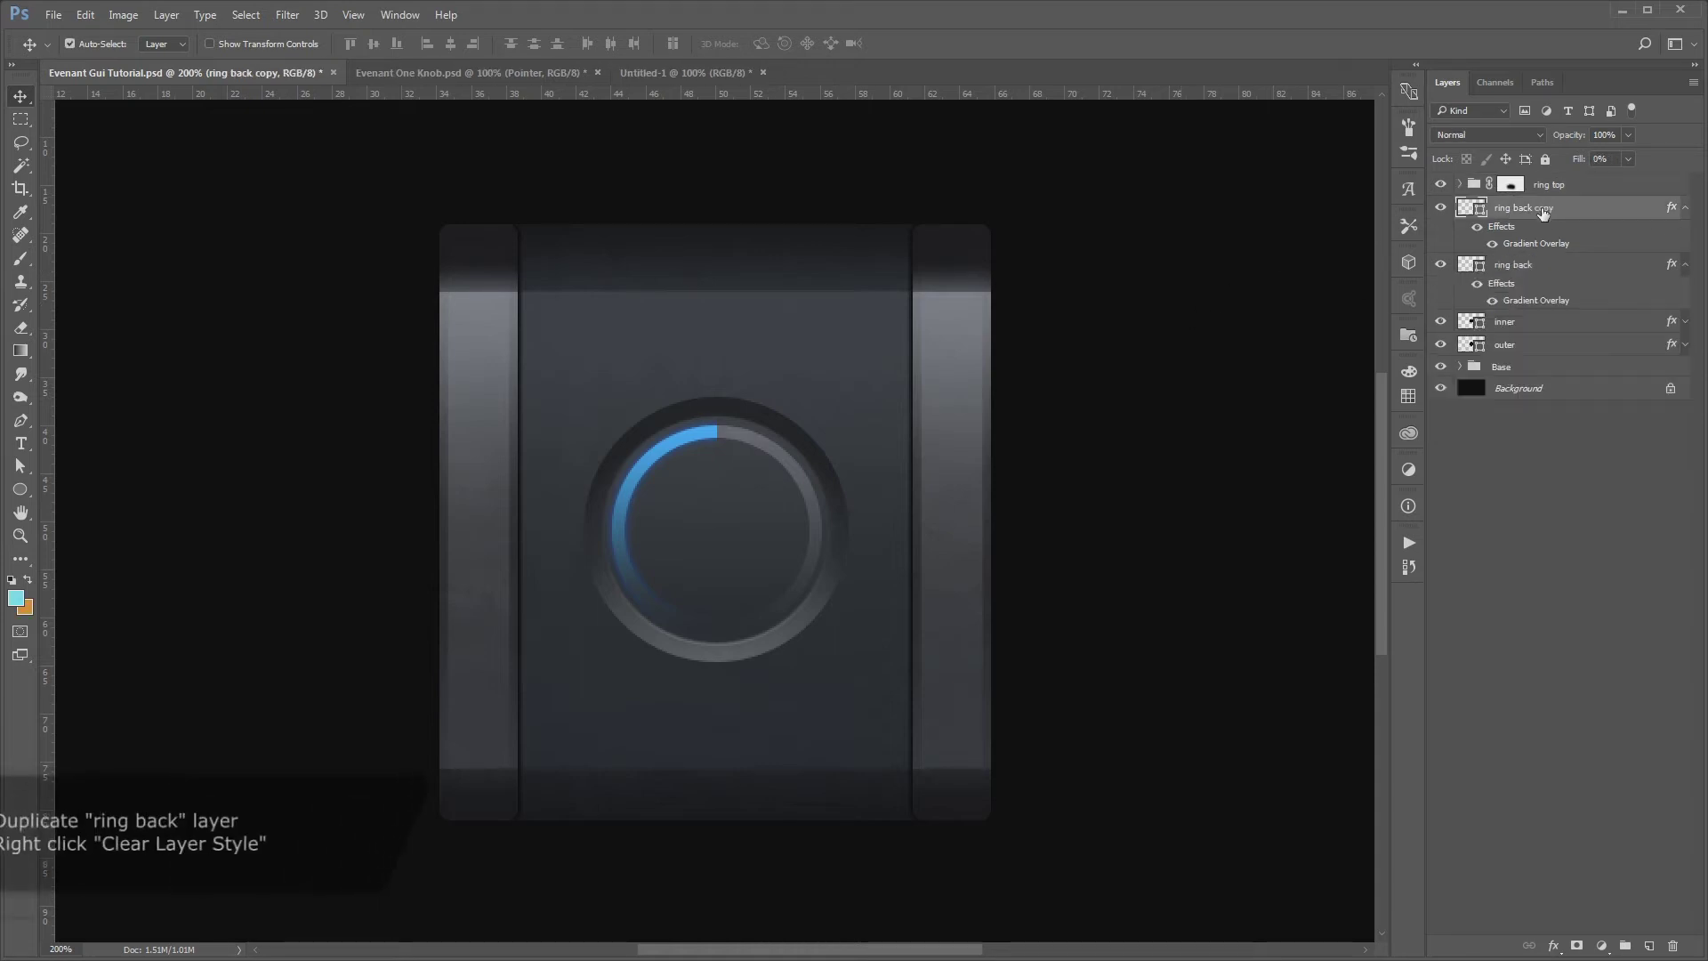
pyautogui.moveTo(1546, 208); pyautogui.dragTo(1553, 185)
pyautogui.rightClick(1549, 191)
pyautogui.click(1565, 609)
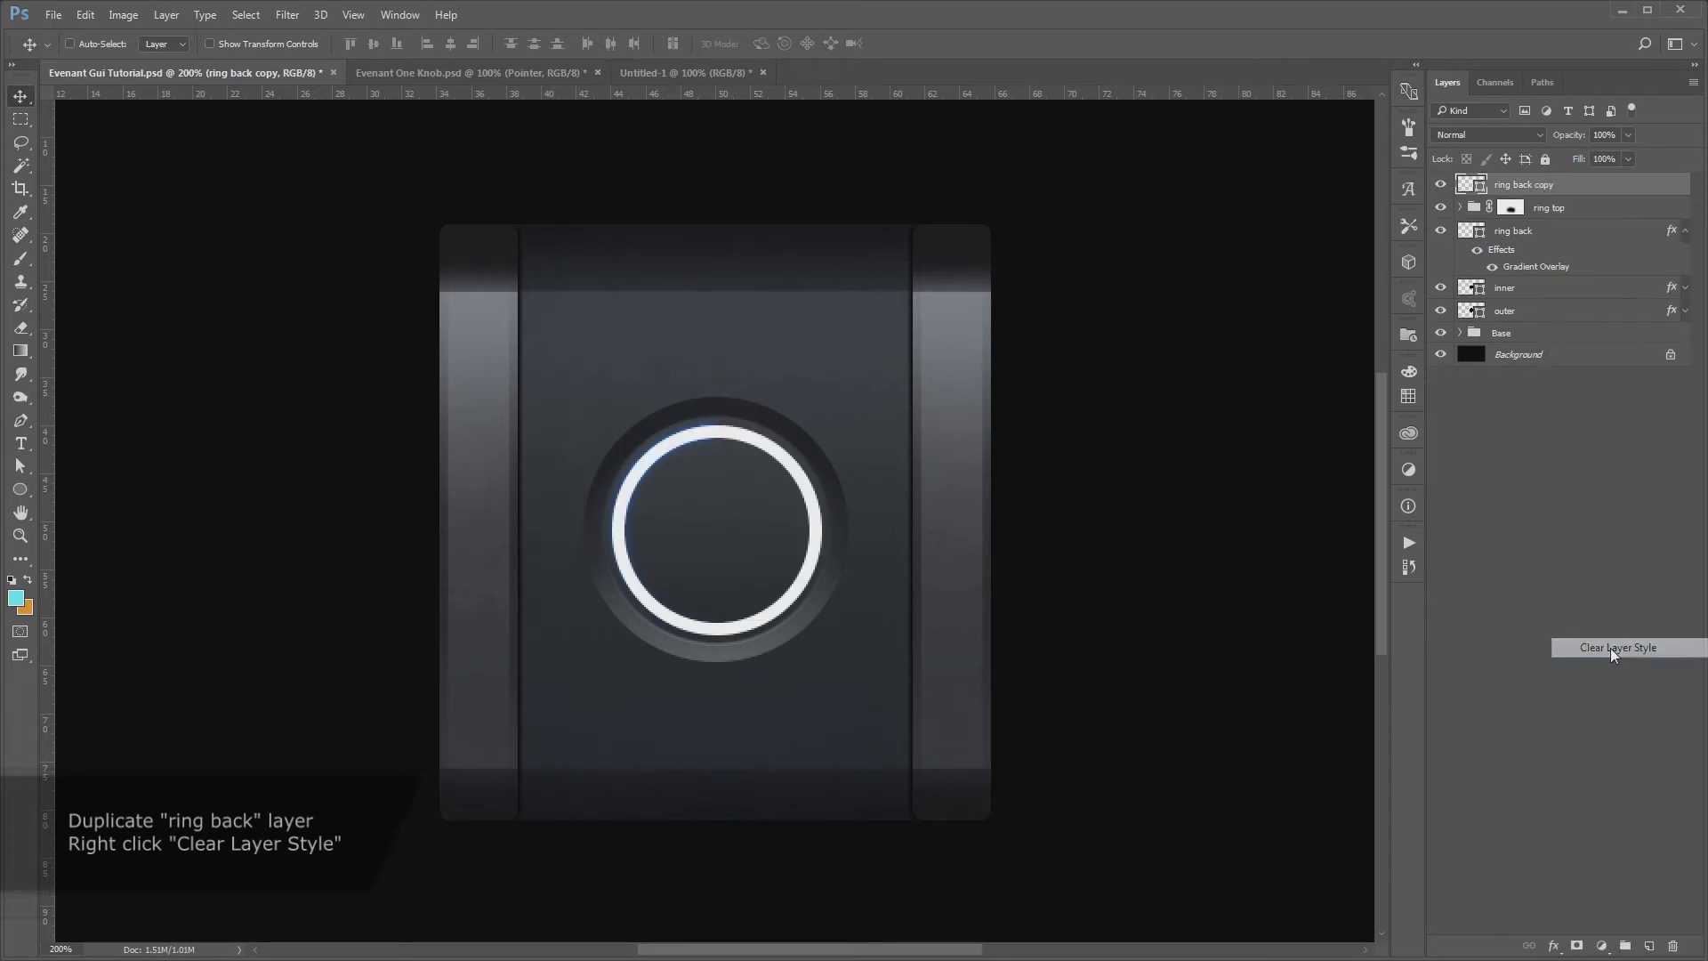
# Fill the ring back copy black with no stroke and scale it to 82.2%
pyautogui.press('p')
pyautogui.click(166, 43)
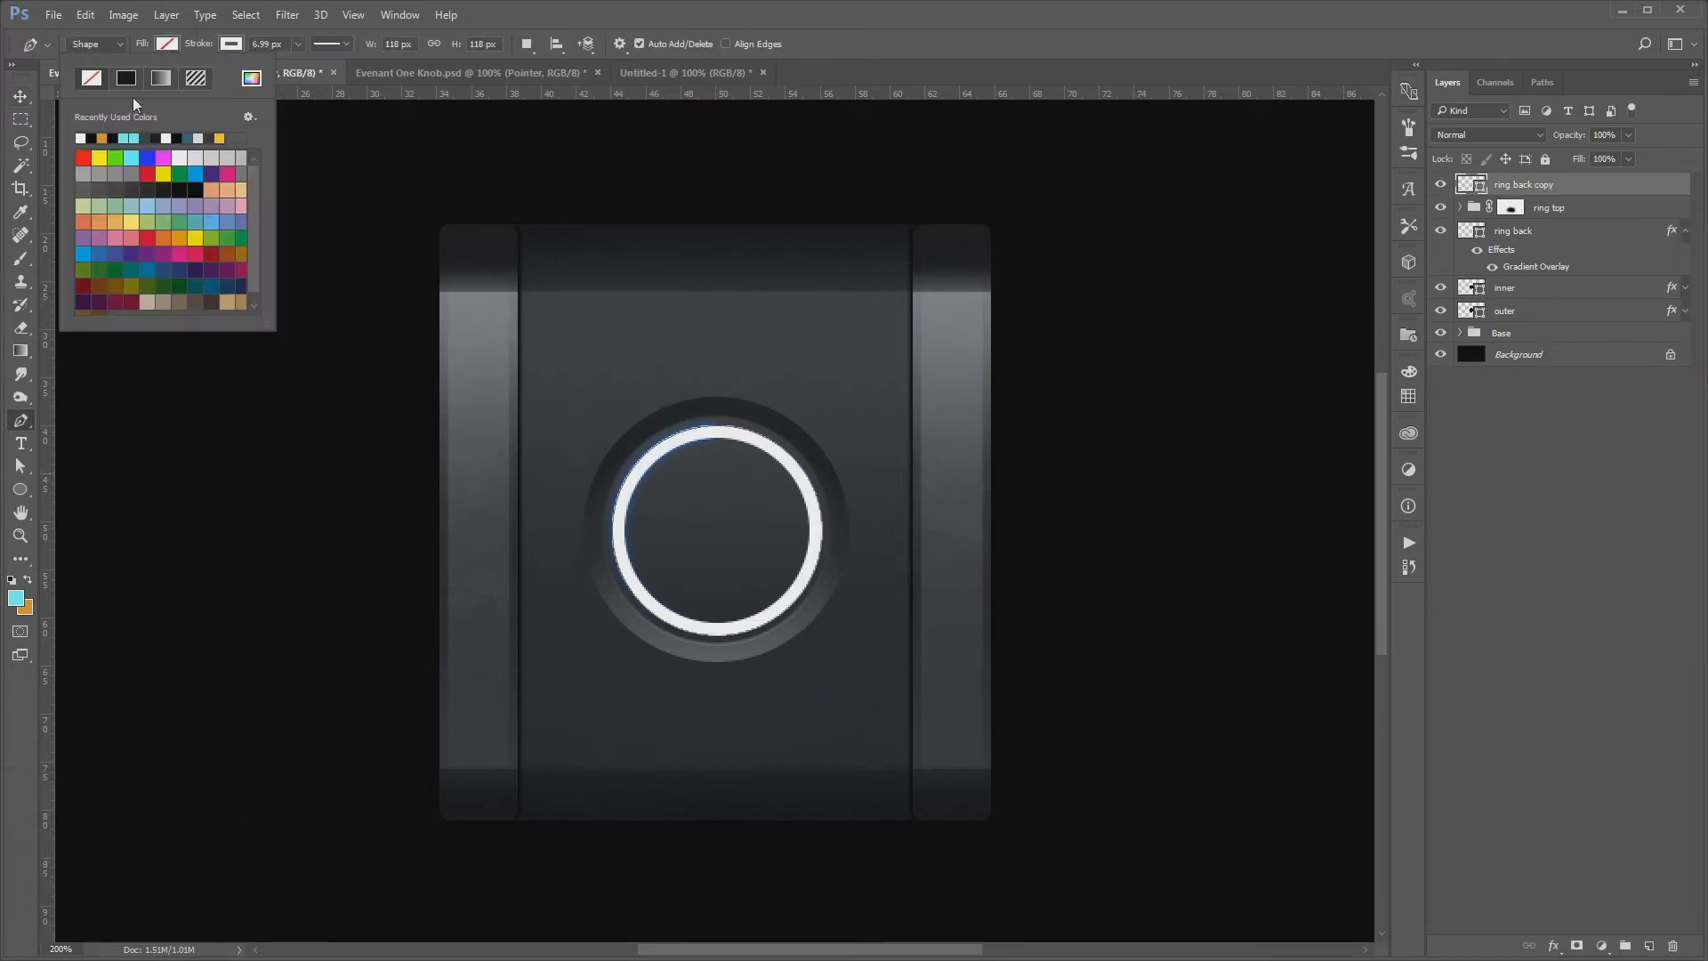
pyautogui.click(93, 137)
pyautogui.click(232, 42)
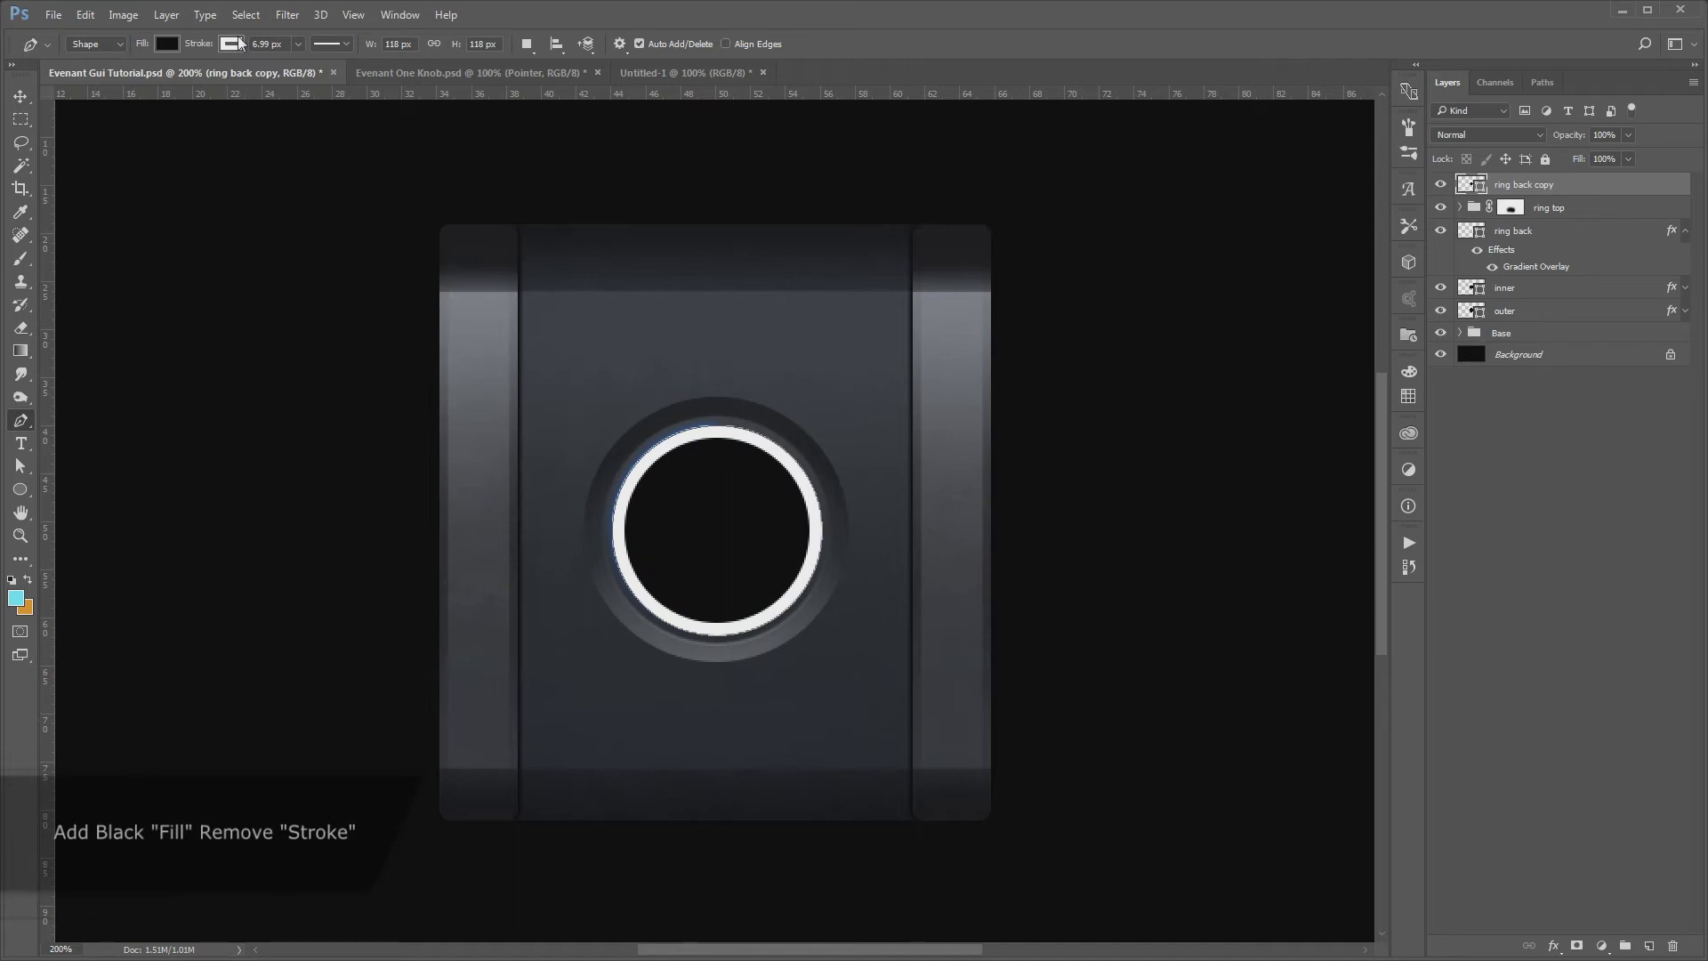
pyautogui.click(161, 85)
pyautogui.press('v')
pyautogui.hotkey('ctrl', 't')
pyautogui.moveTo(822, 425); pyautogui.dragTo(802, 443)
pyautogui.press('Return')
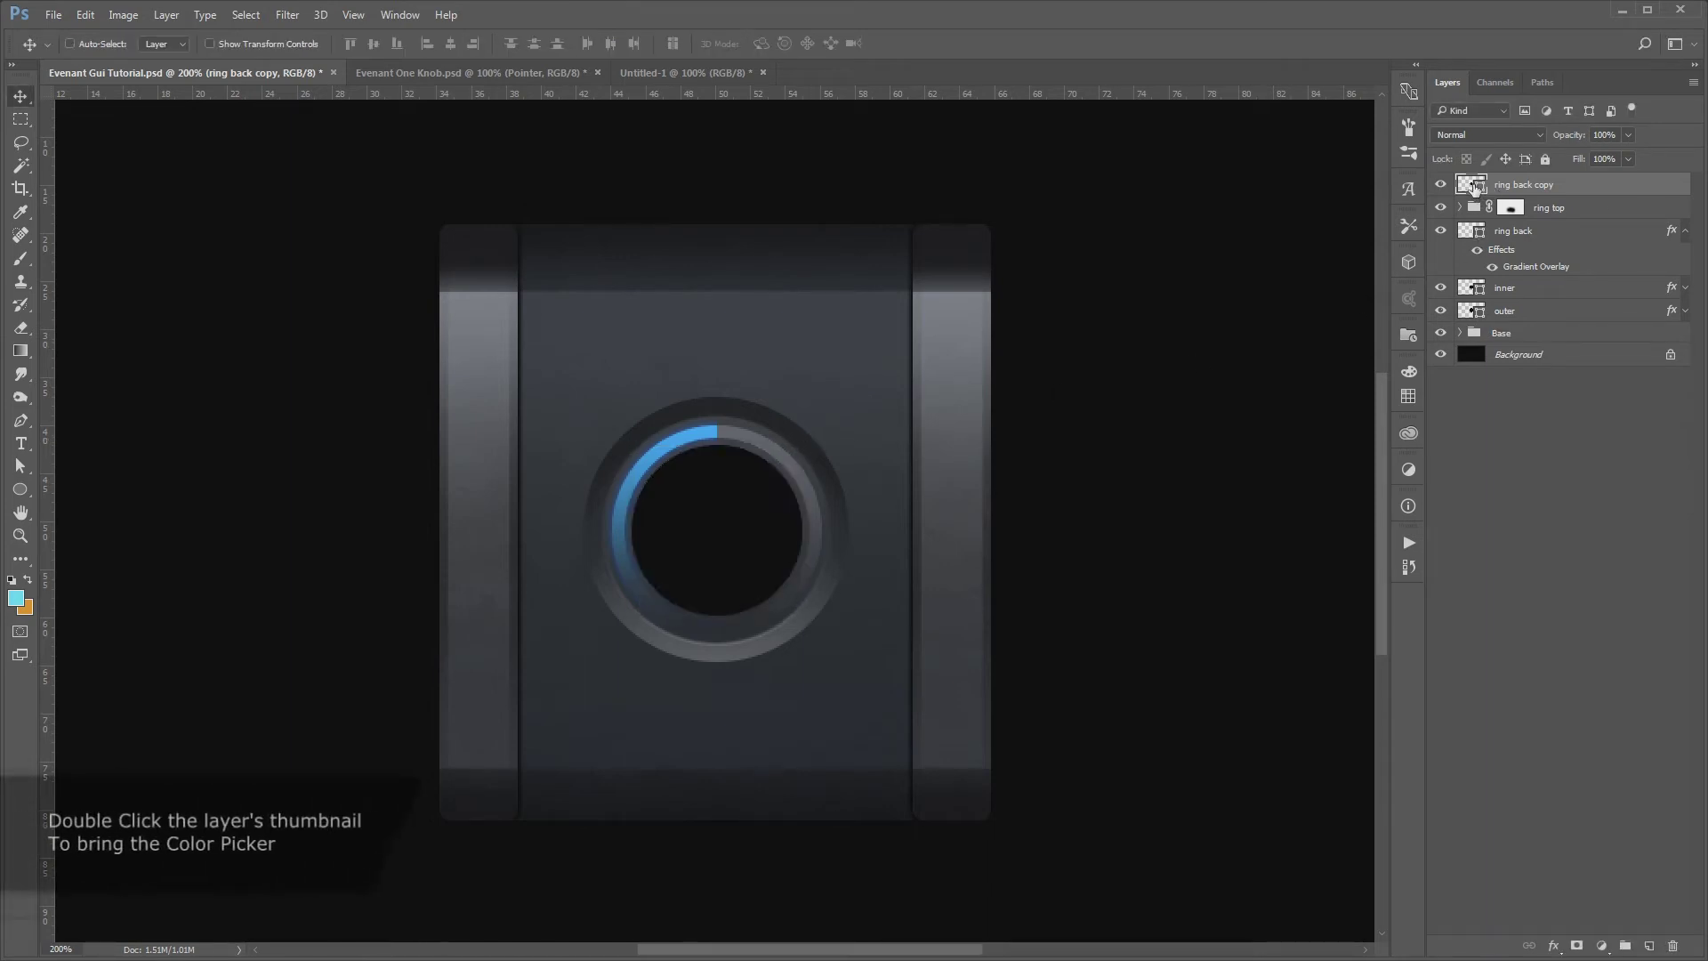
# Recolour the ring back copy disc to dark blue-grey #43474b
pyautogui.doubleClick(1471, 187)
pyautogui.moveTo(1149, 625); pyautogui.dragTo(1073, 615)
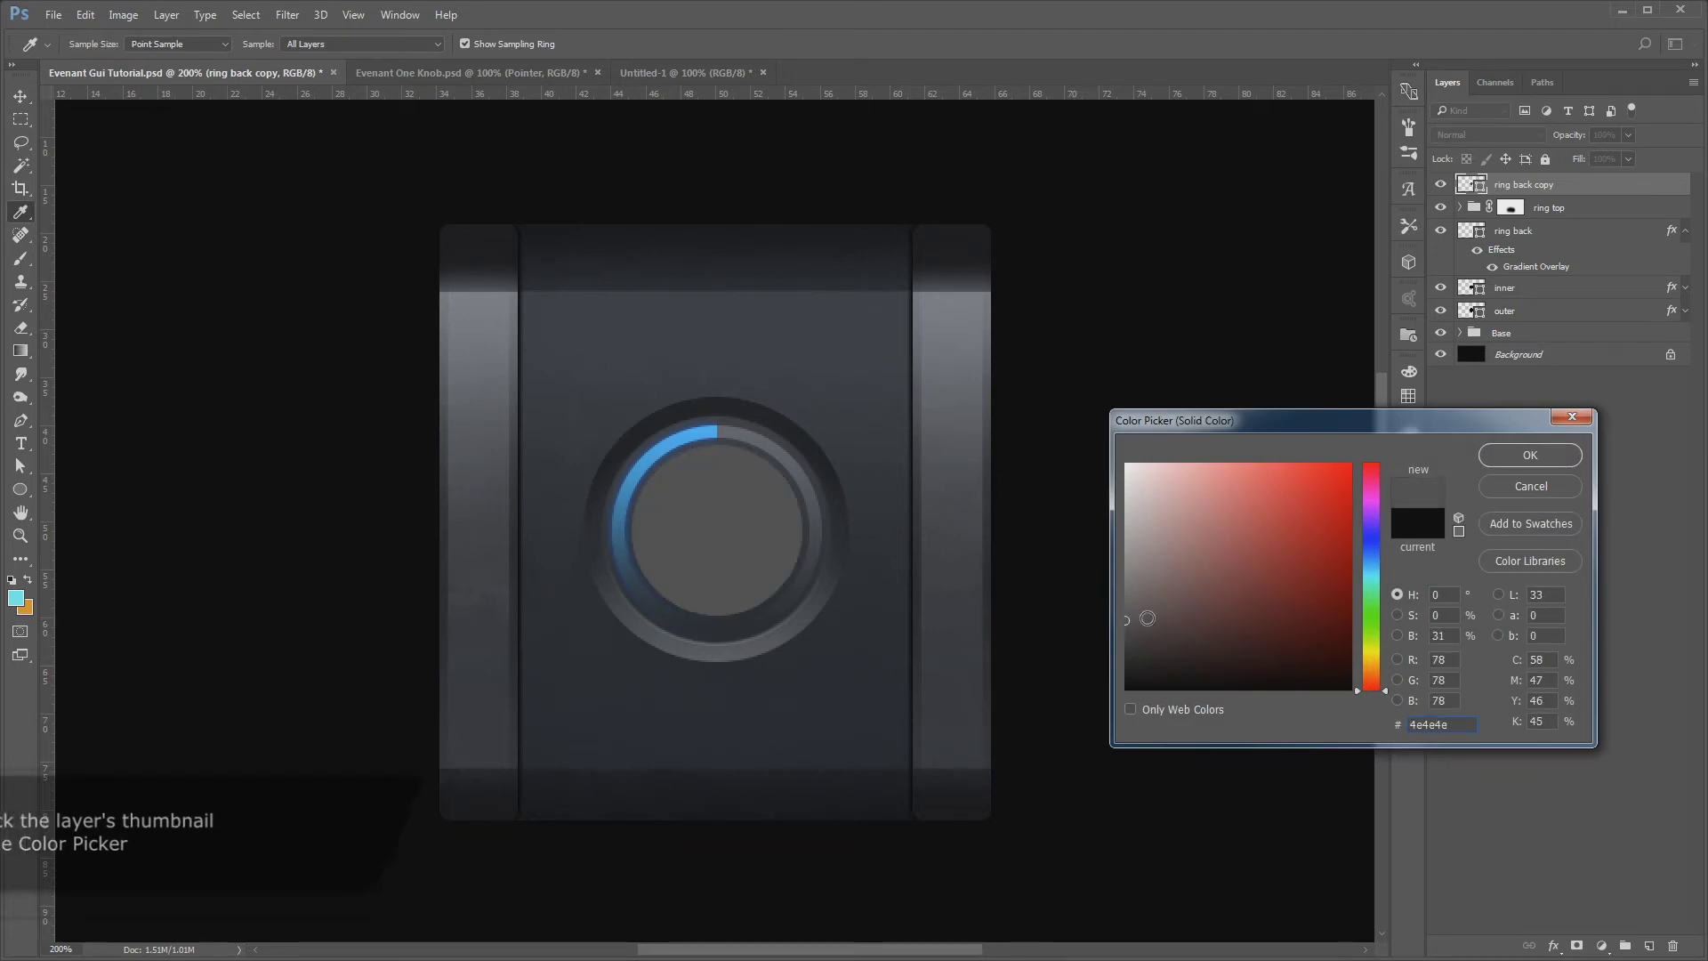
pyautogui.click(1371, 559)
pyautogui.click(1149, 622)
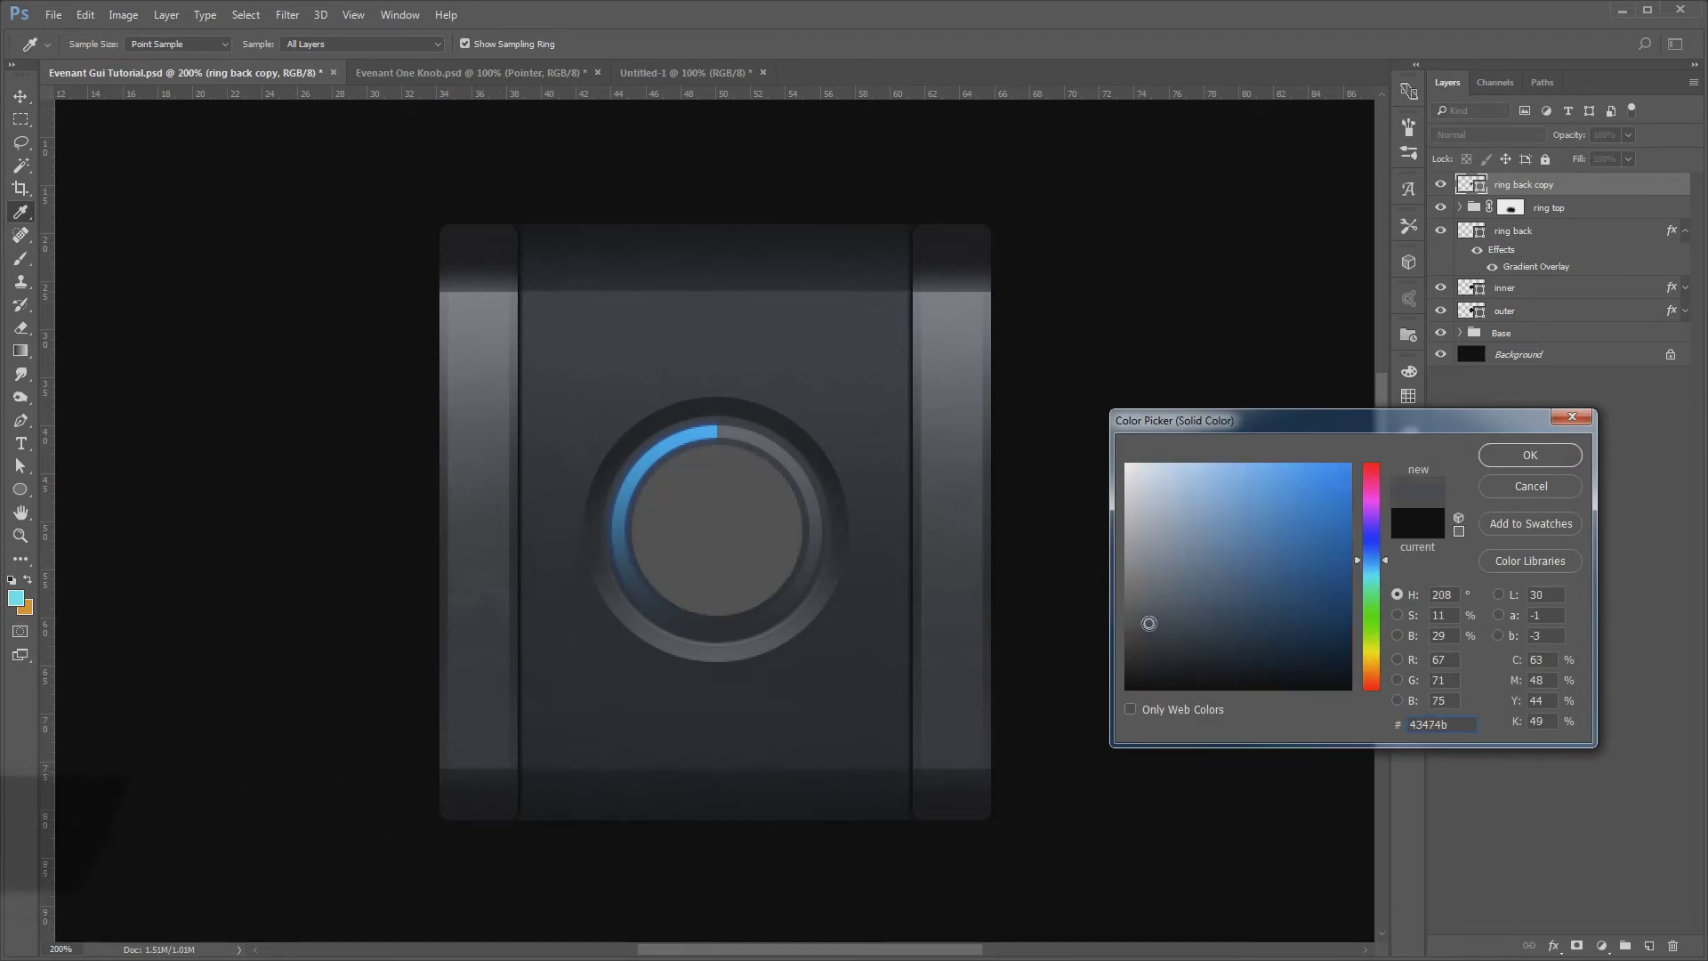
pyautogui.press('Return')
pyautogui.doubleClick(1586, 186)
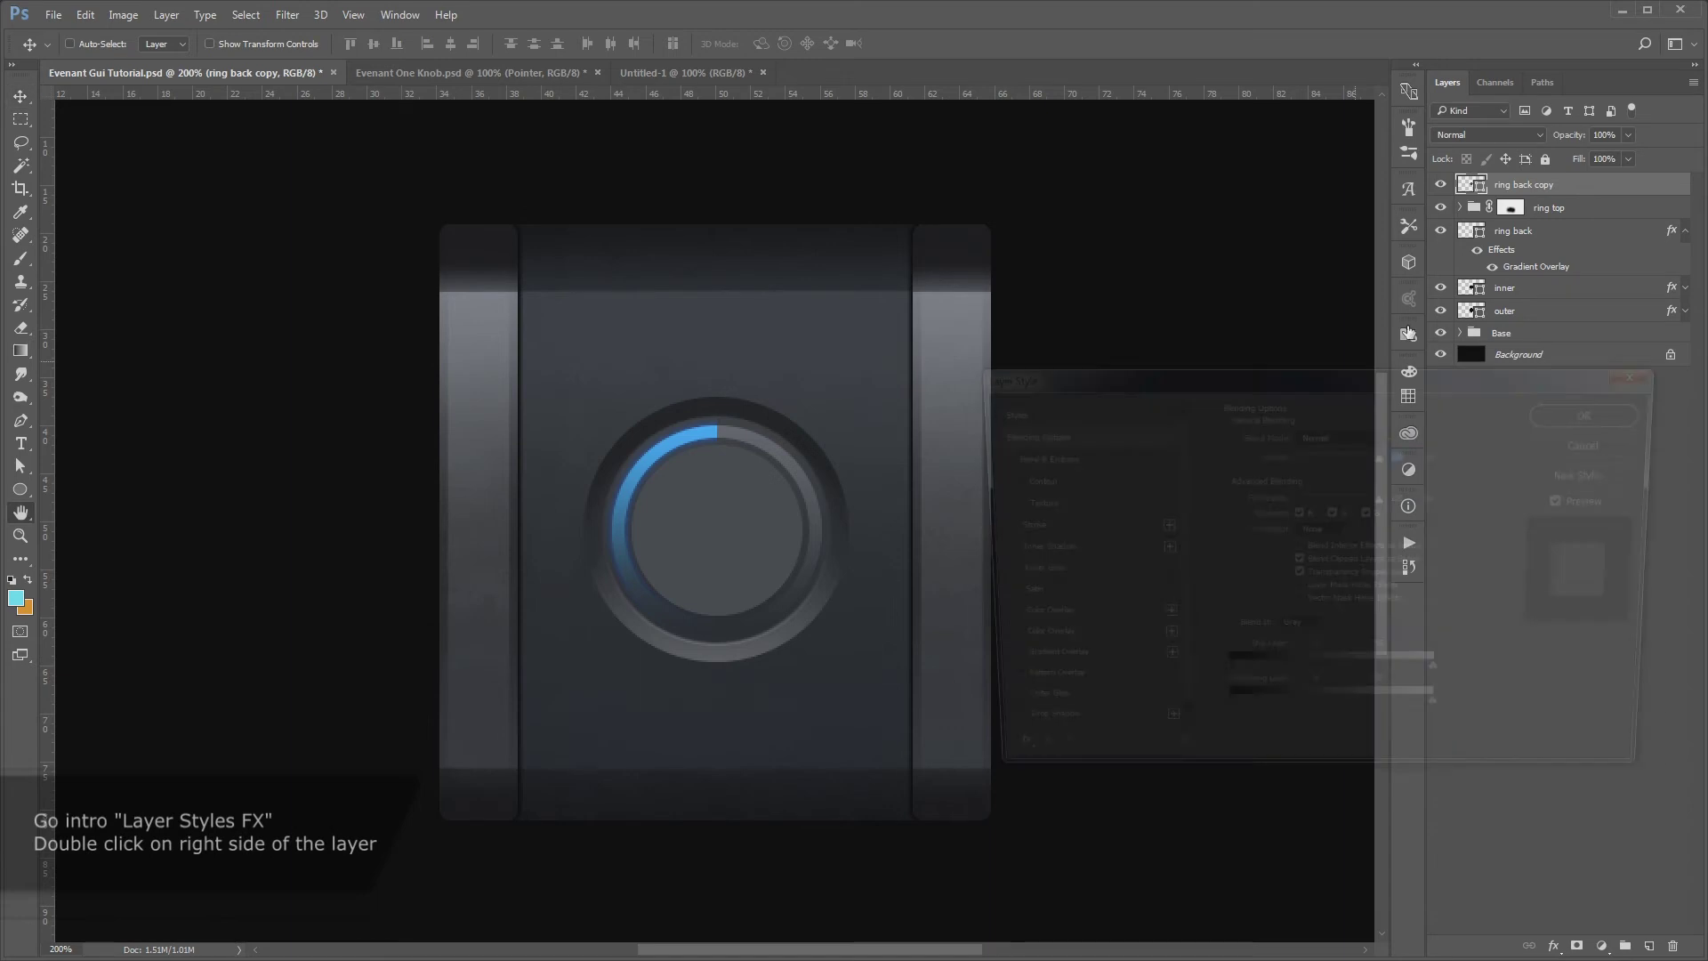
# Add a stroke effect filled with a chrome black-white gradient to the disc
pyautogui.click(1112, 527)
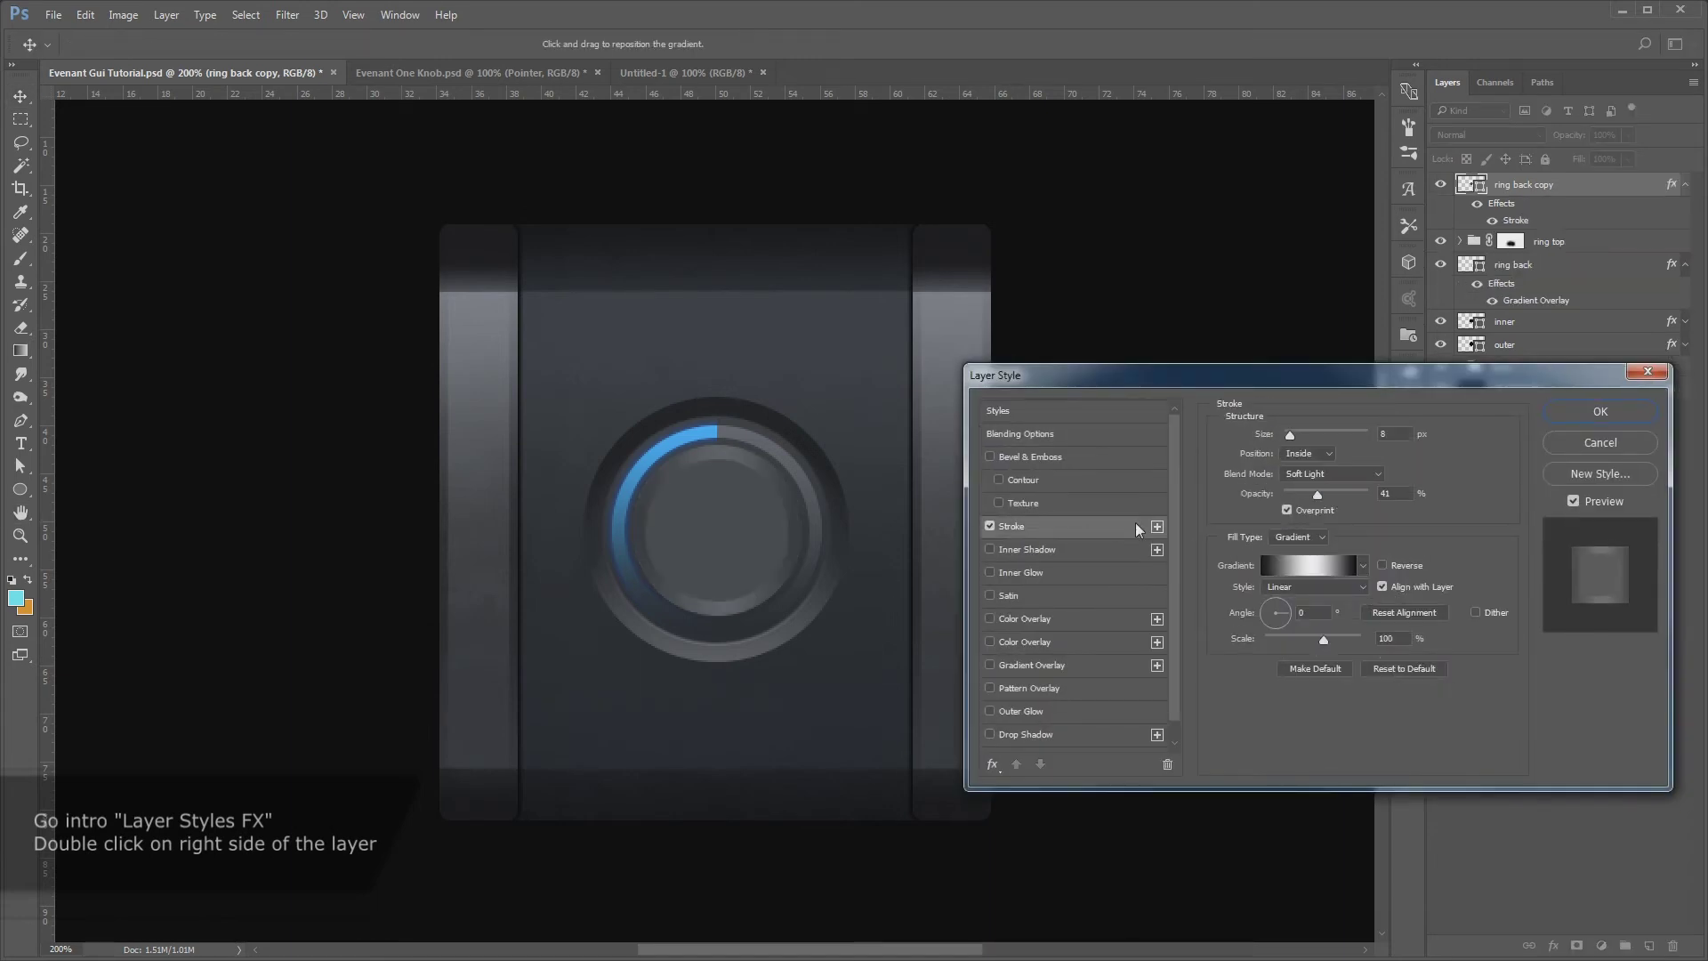
pyautogui.click(1398, 670)
pyautogui.click(1297, 539)
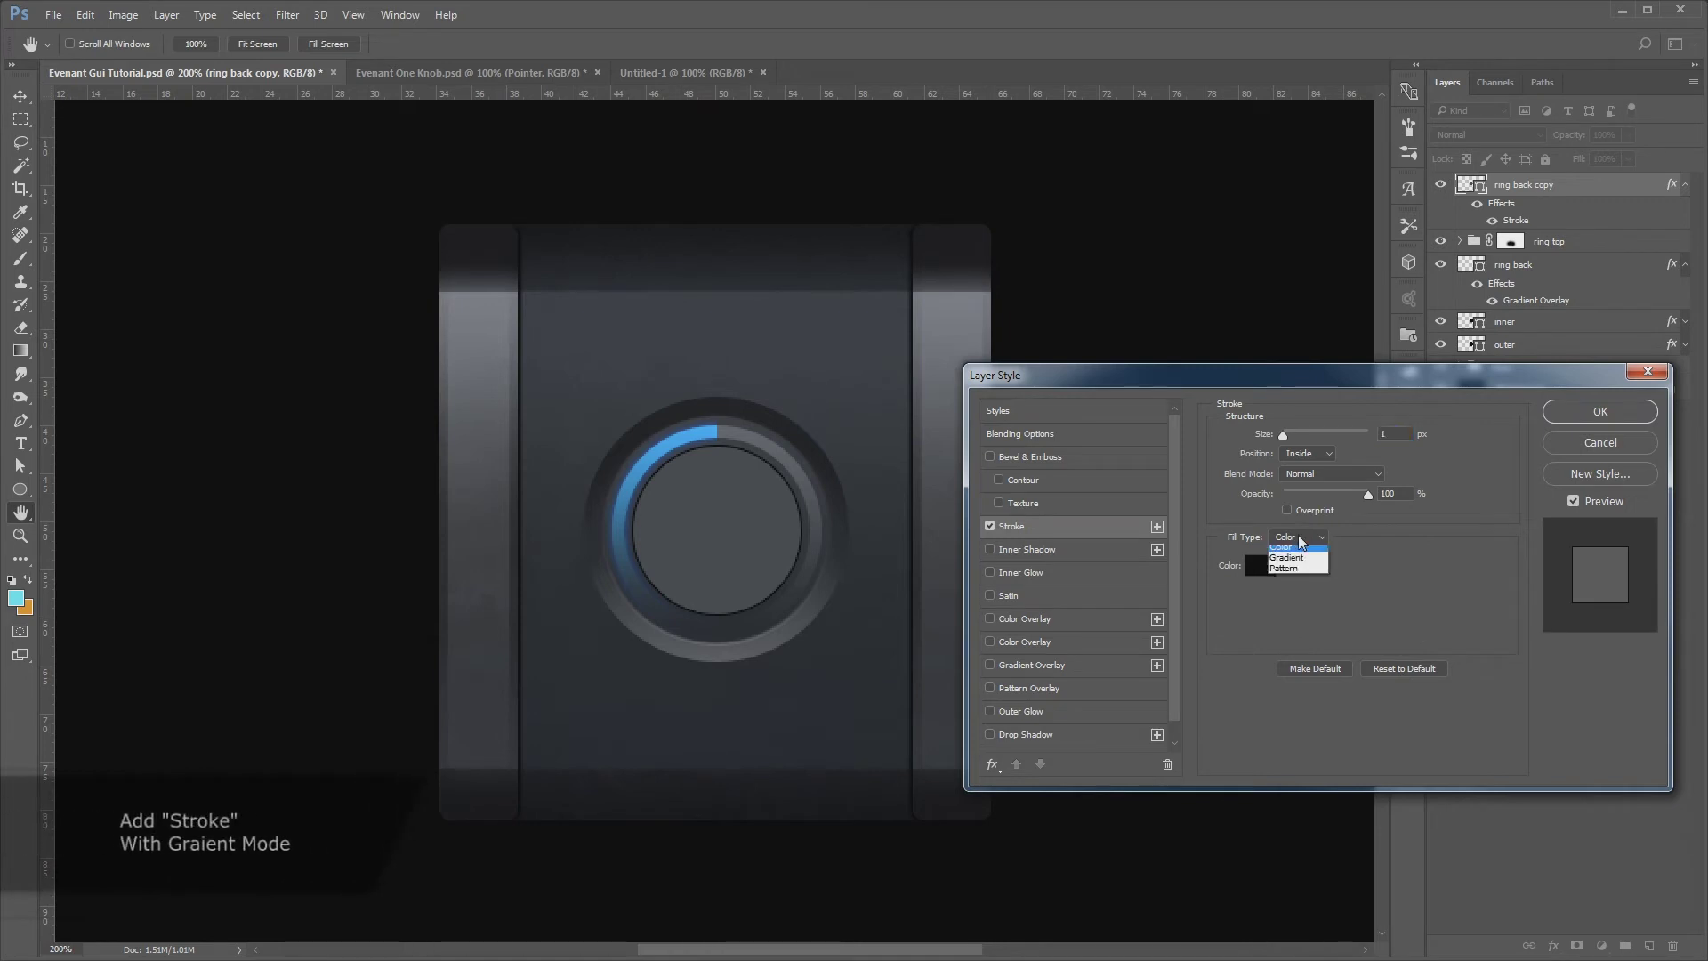
pyautogui.click(1359, 572)
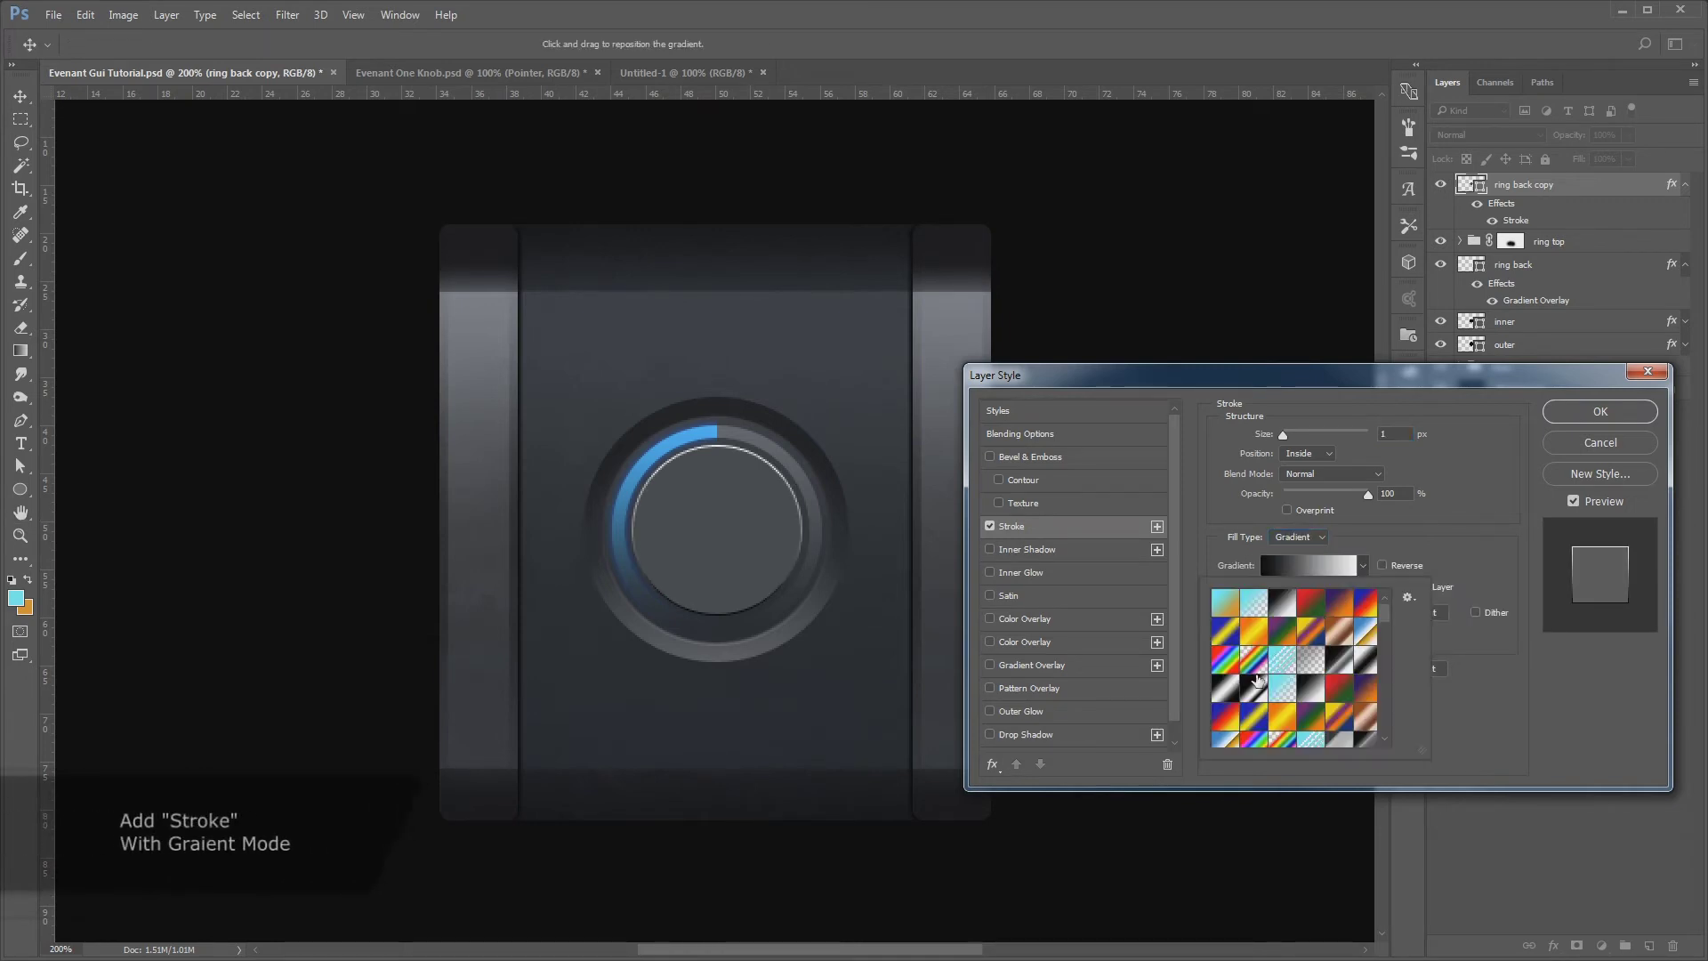
pyautogui.click(1228, 694)
pyautogui.click(1465, 542)
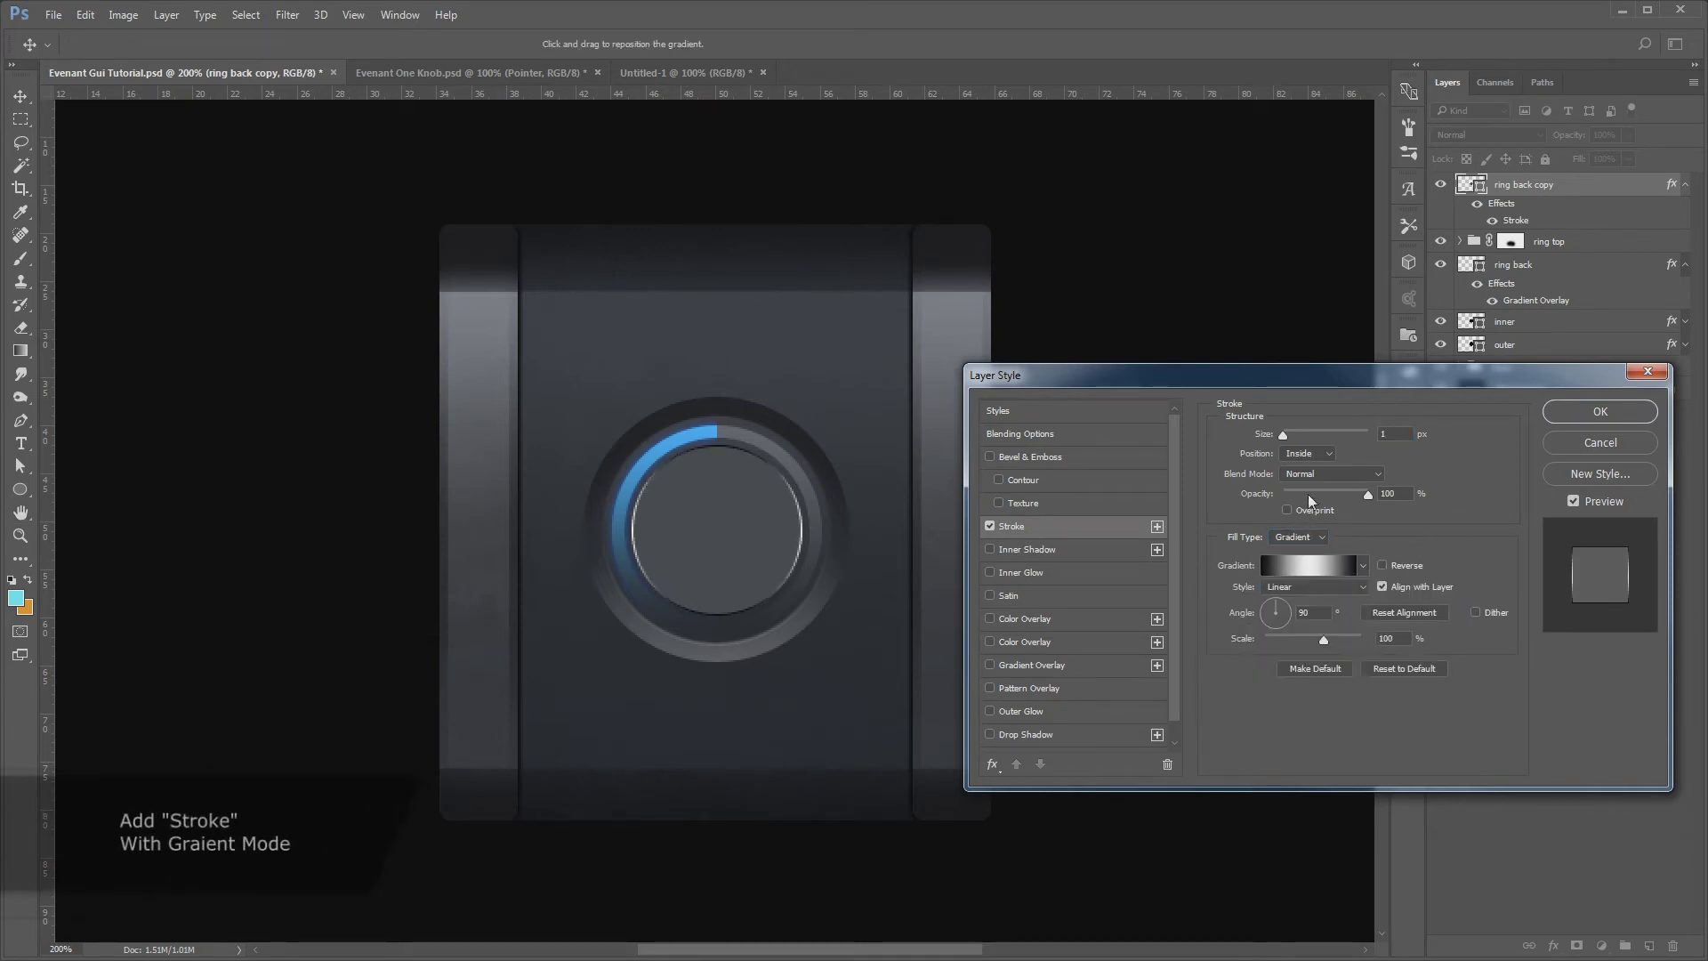
# Set the stroke to 8 px, Overprint, 0° angle, Soft Light, 67% opacity, and enable Gradient Overlay
pyautogui.moveTo(1284, 435); pyautogui.dragTo(1290, 435)
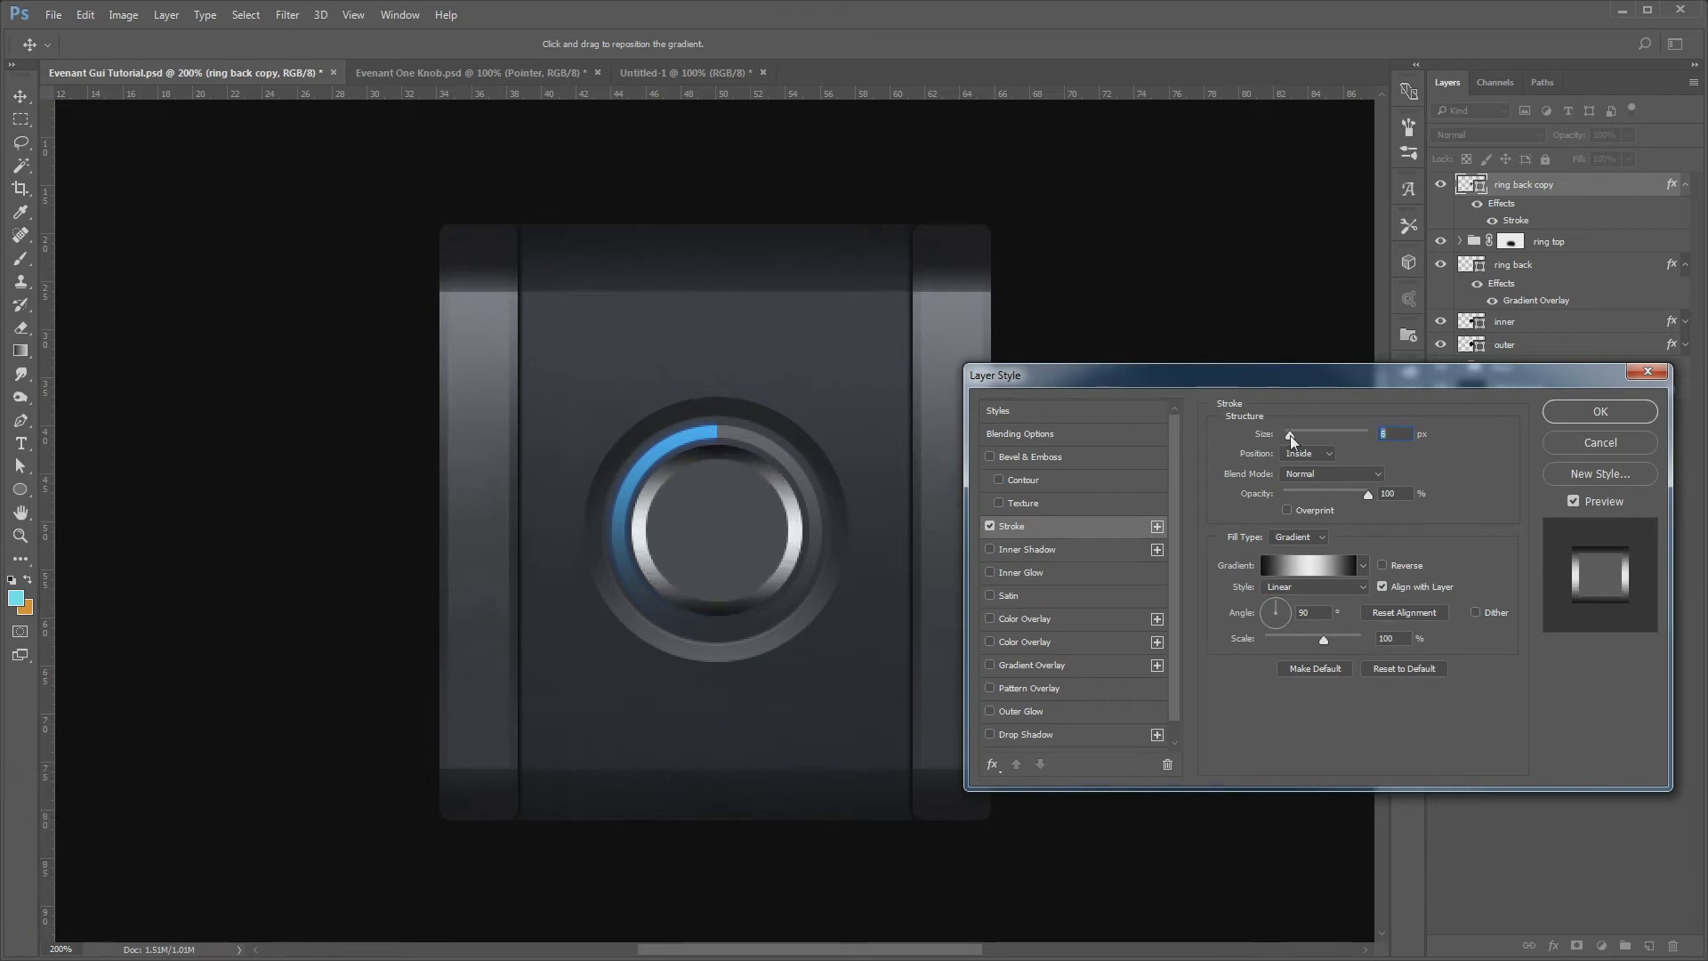
pyautogui.click(1309, 511)
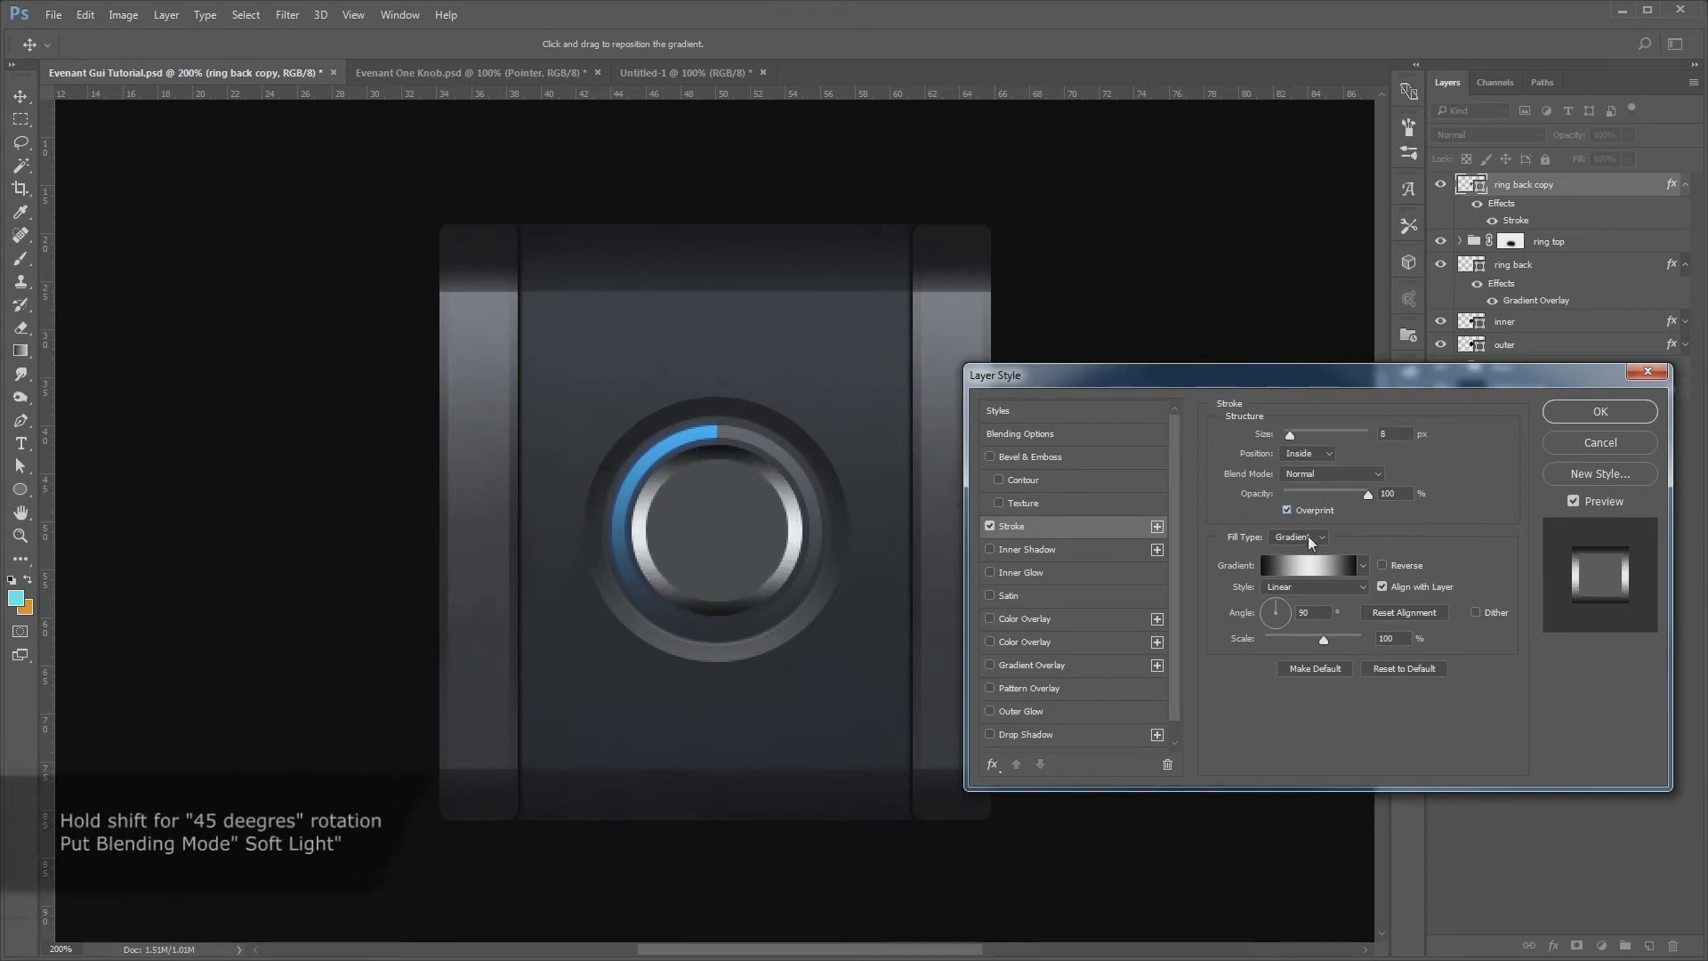
pyautogui.click(1284, 612)
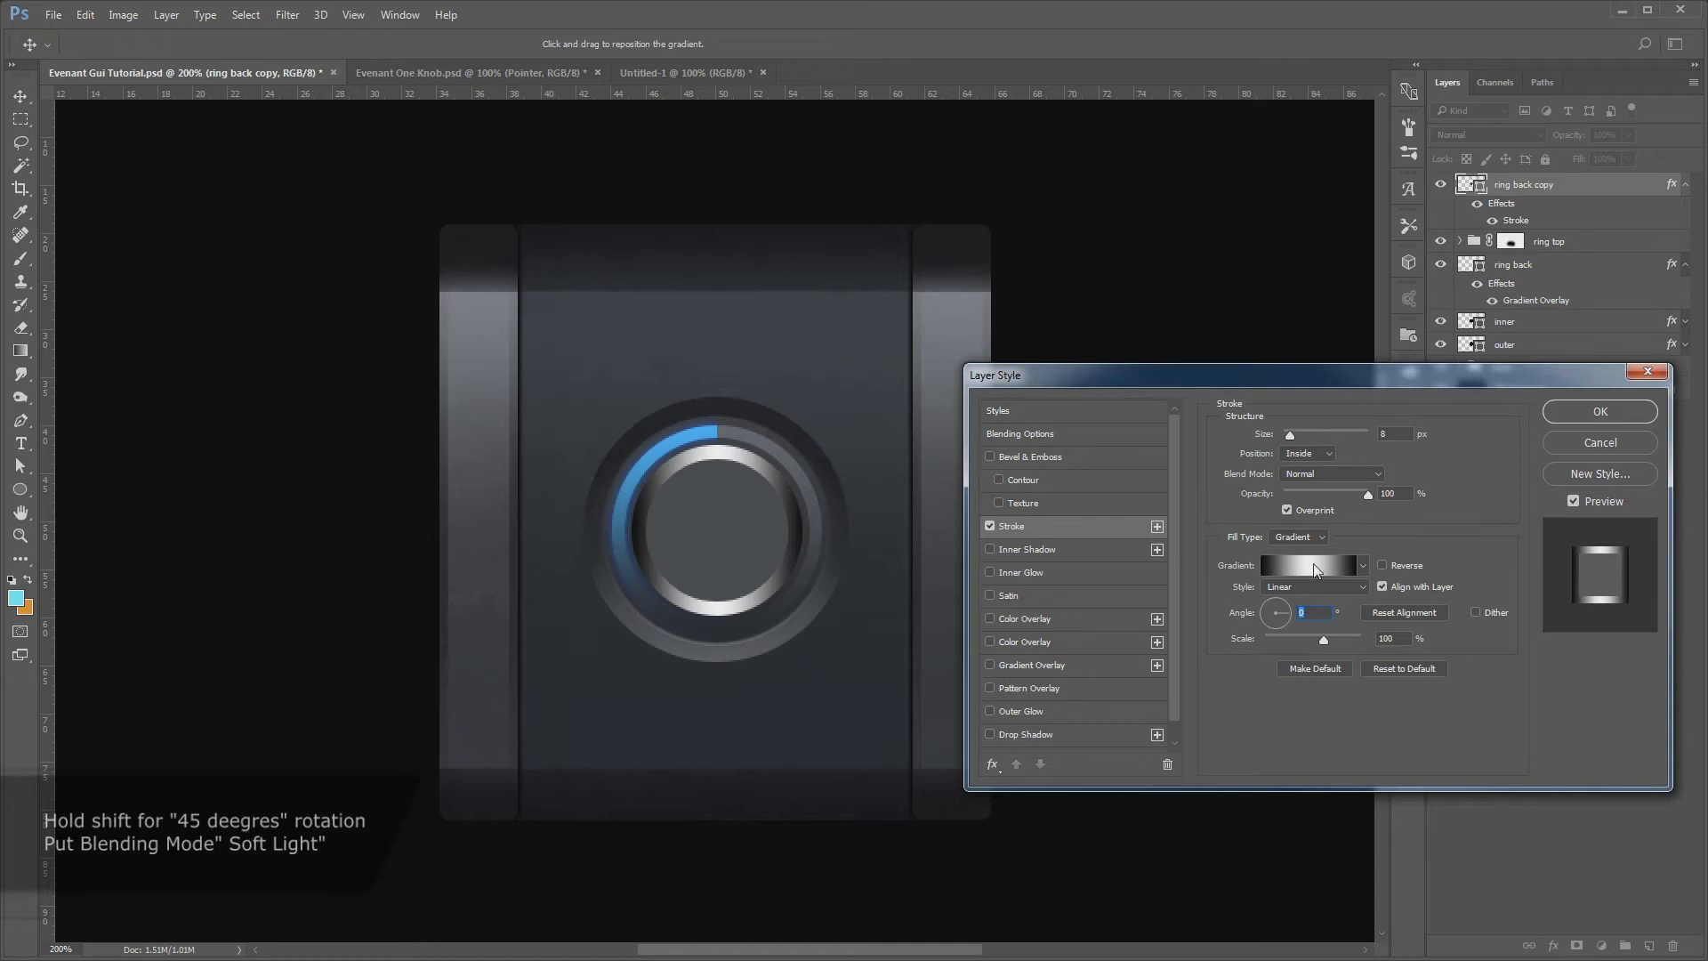
pyautogui.click(1321, 470)
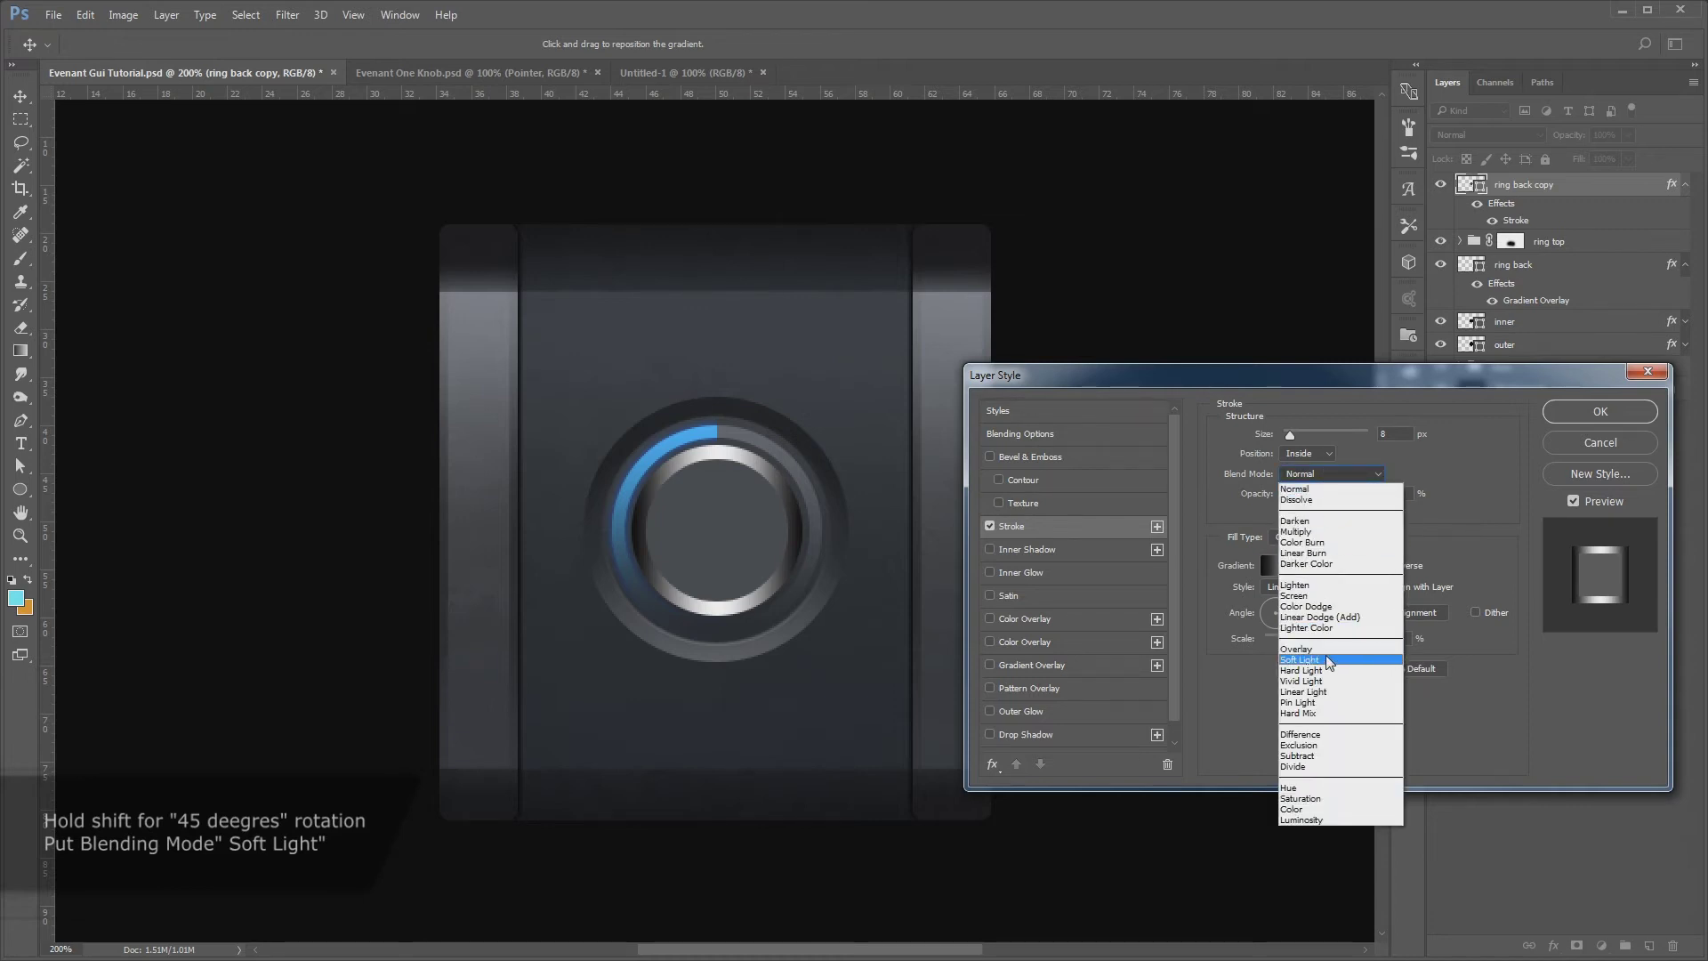
pyautogui.click(1335, 661)
pyautogui.moveTo(1367, 493); pyautogui.dragTo(1340, 494)
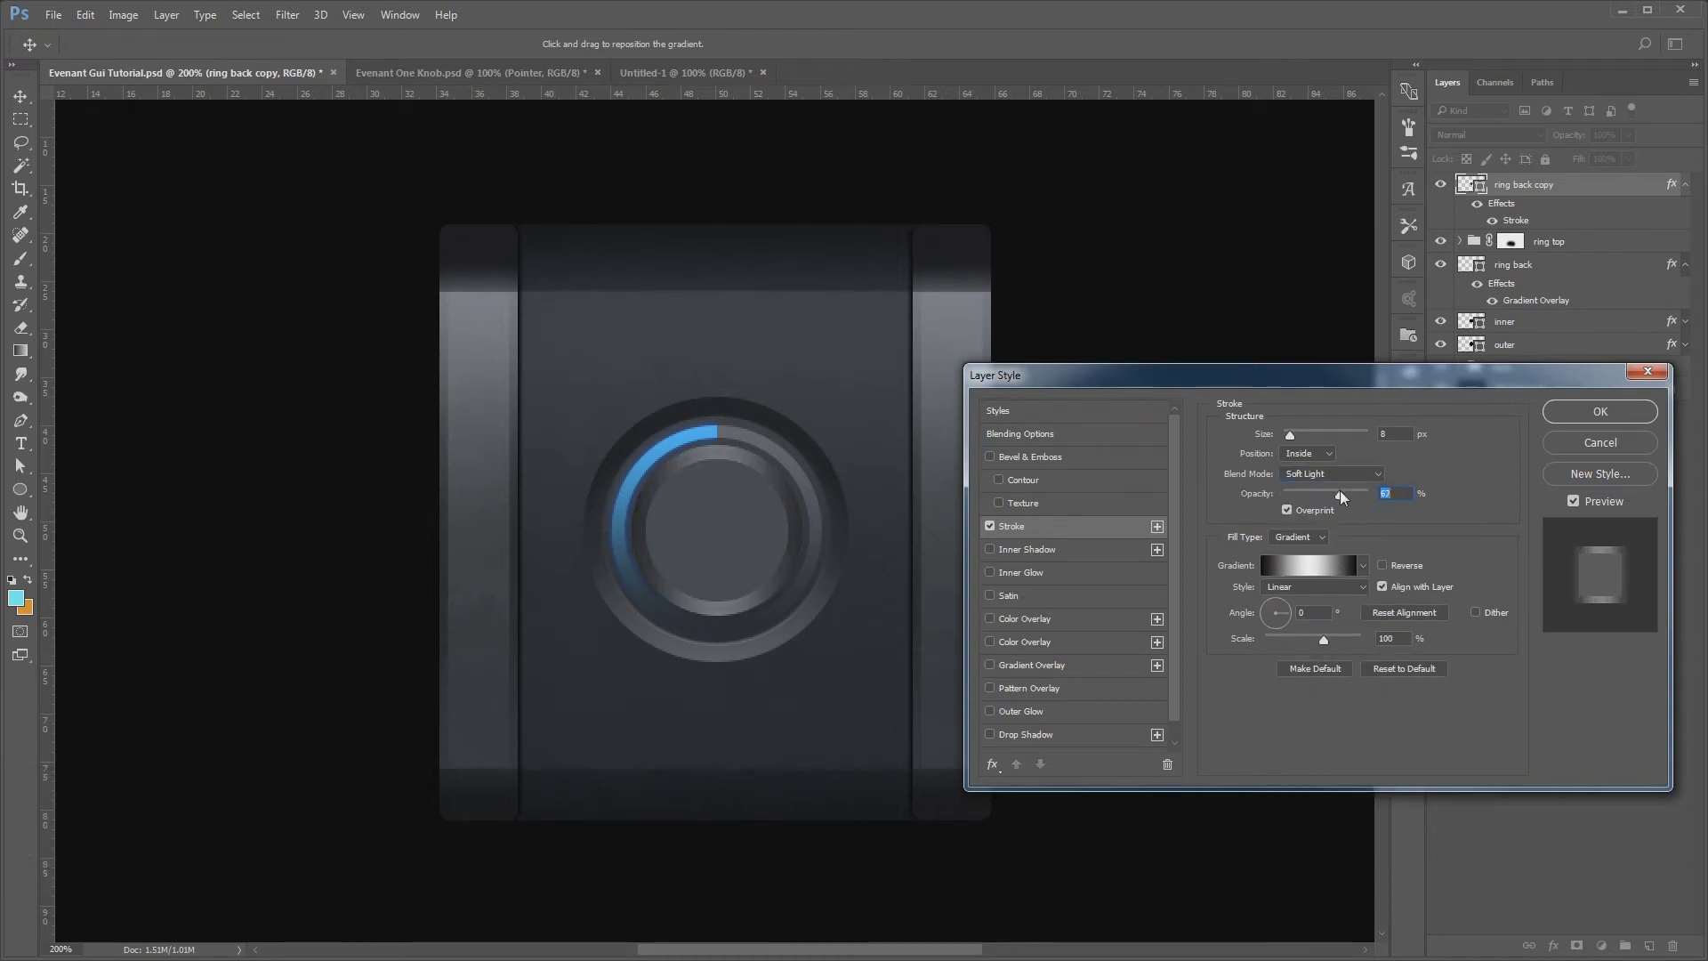
pyautogui.click(1057, 661)
pyautogui.click(1383, 476)
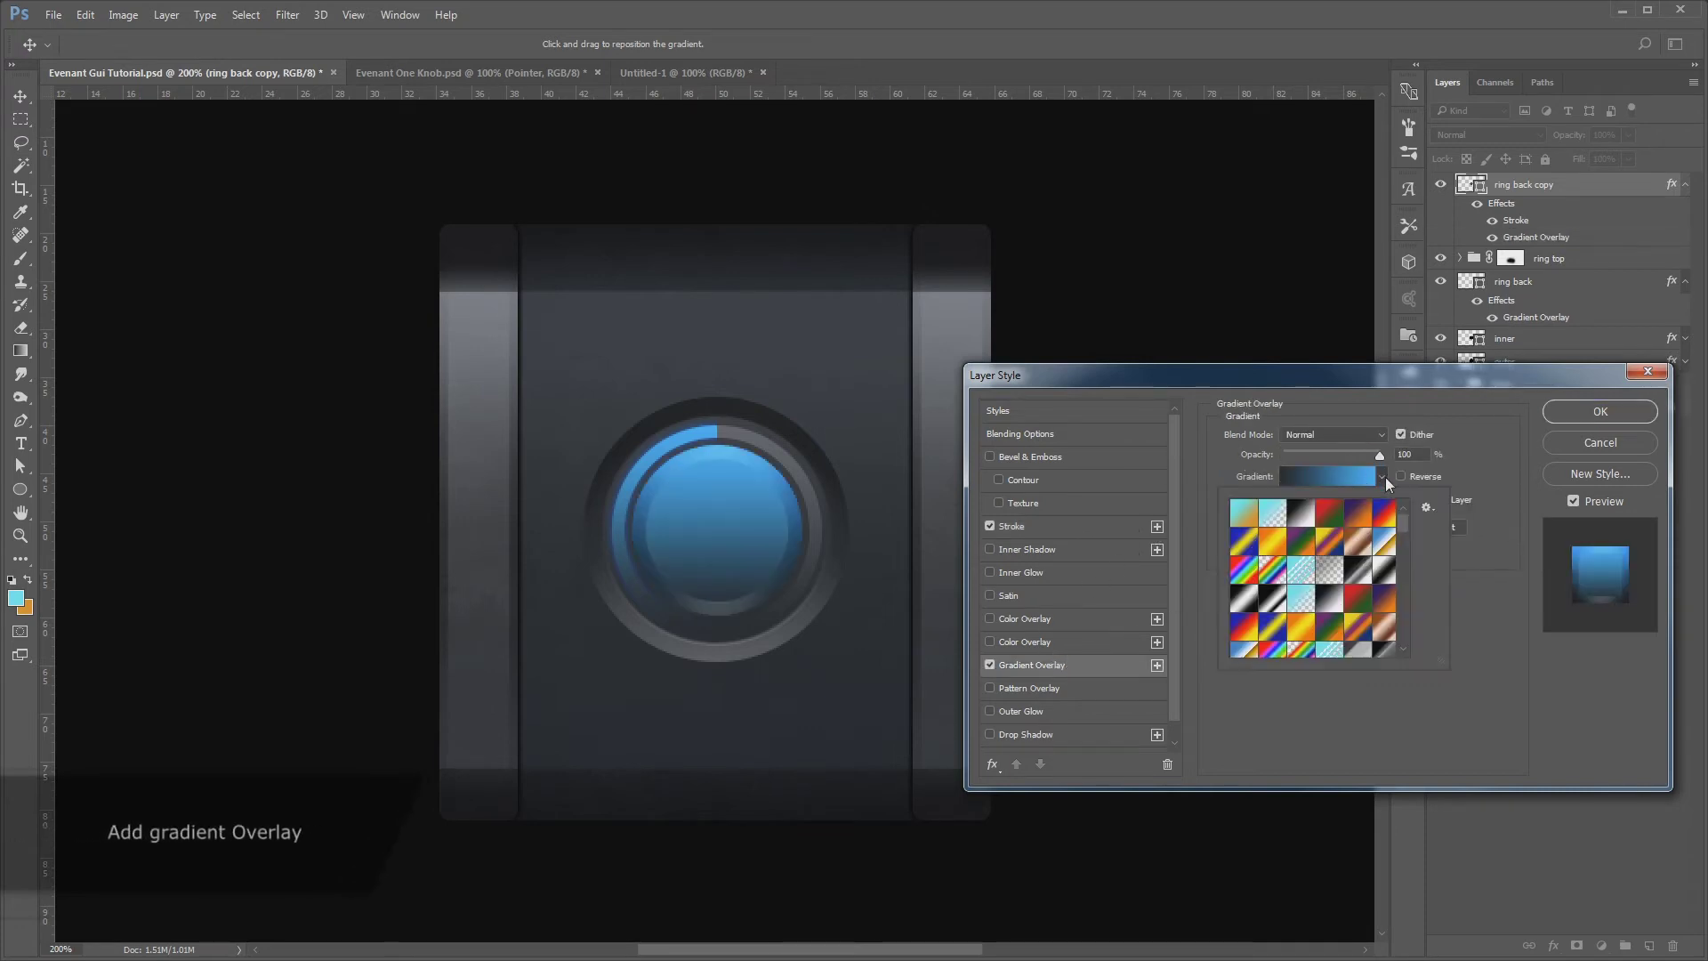
# Apply the black-white overlay gradient and set its left stop to a dark canvas-sampled colour
pyautogui.click(1298, 517)
pyautogui.click(1289, 448)
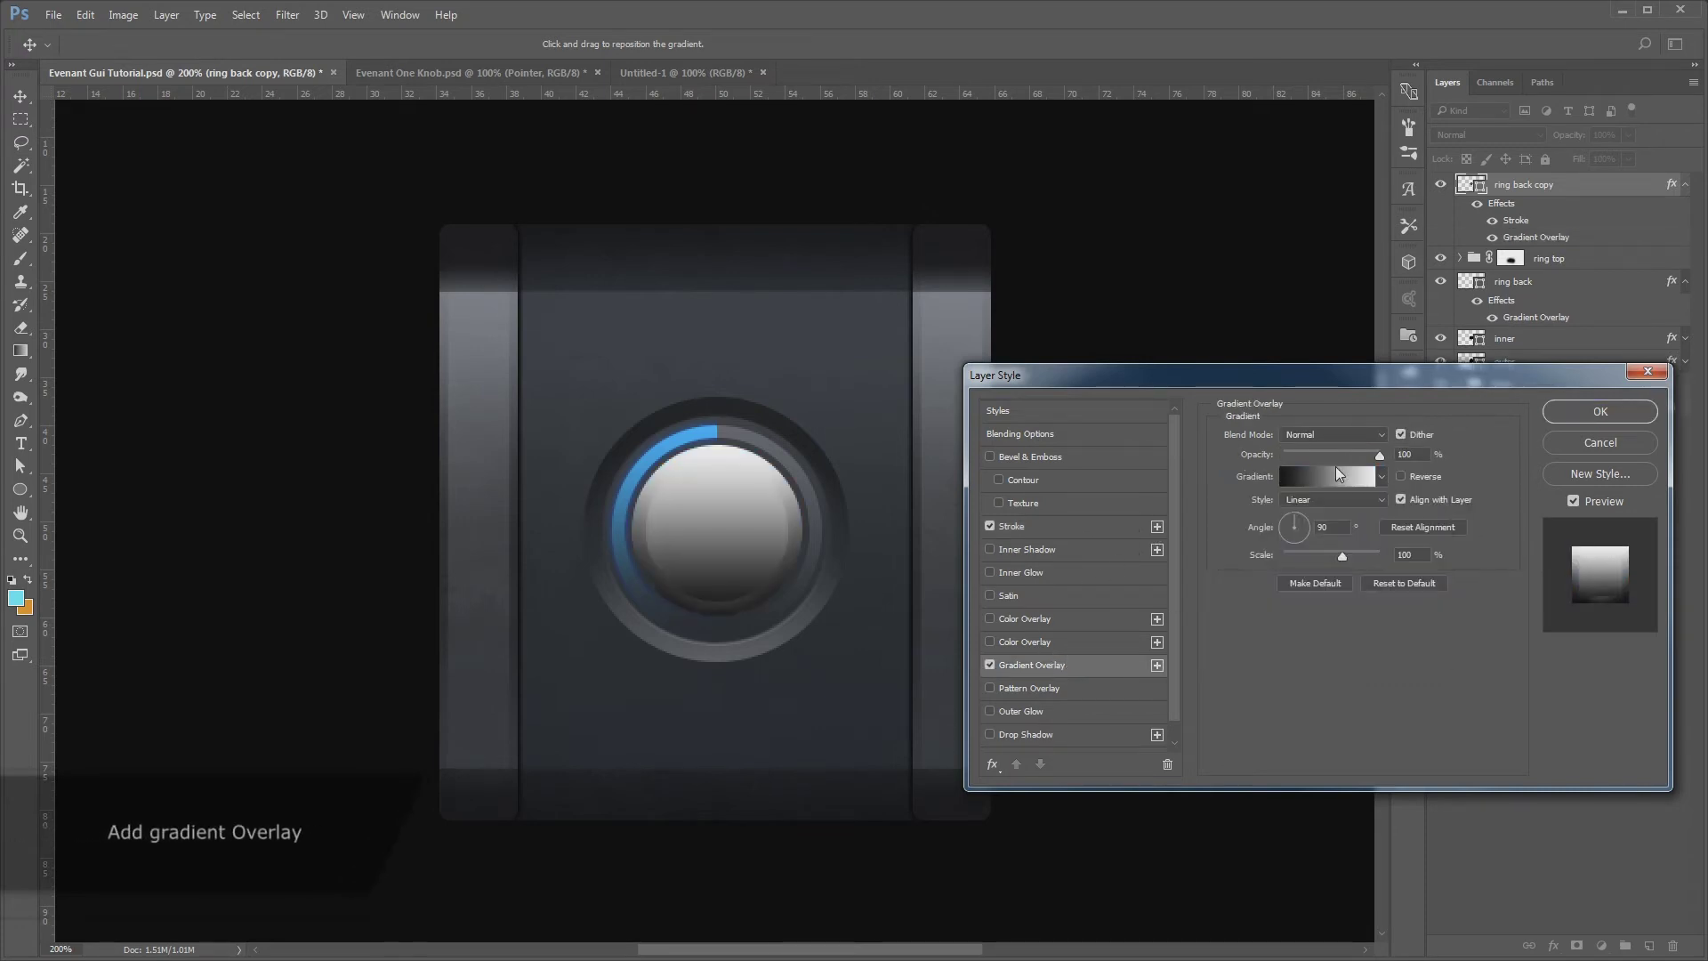
pyautogui.click(1188, 663)
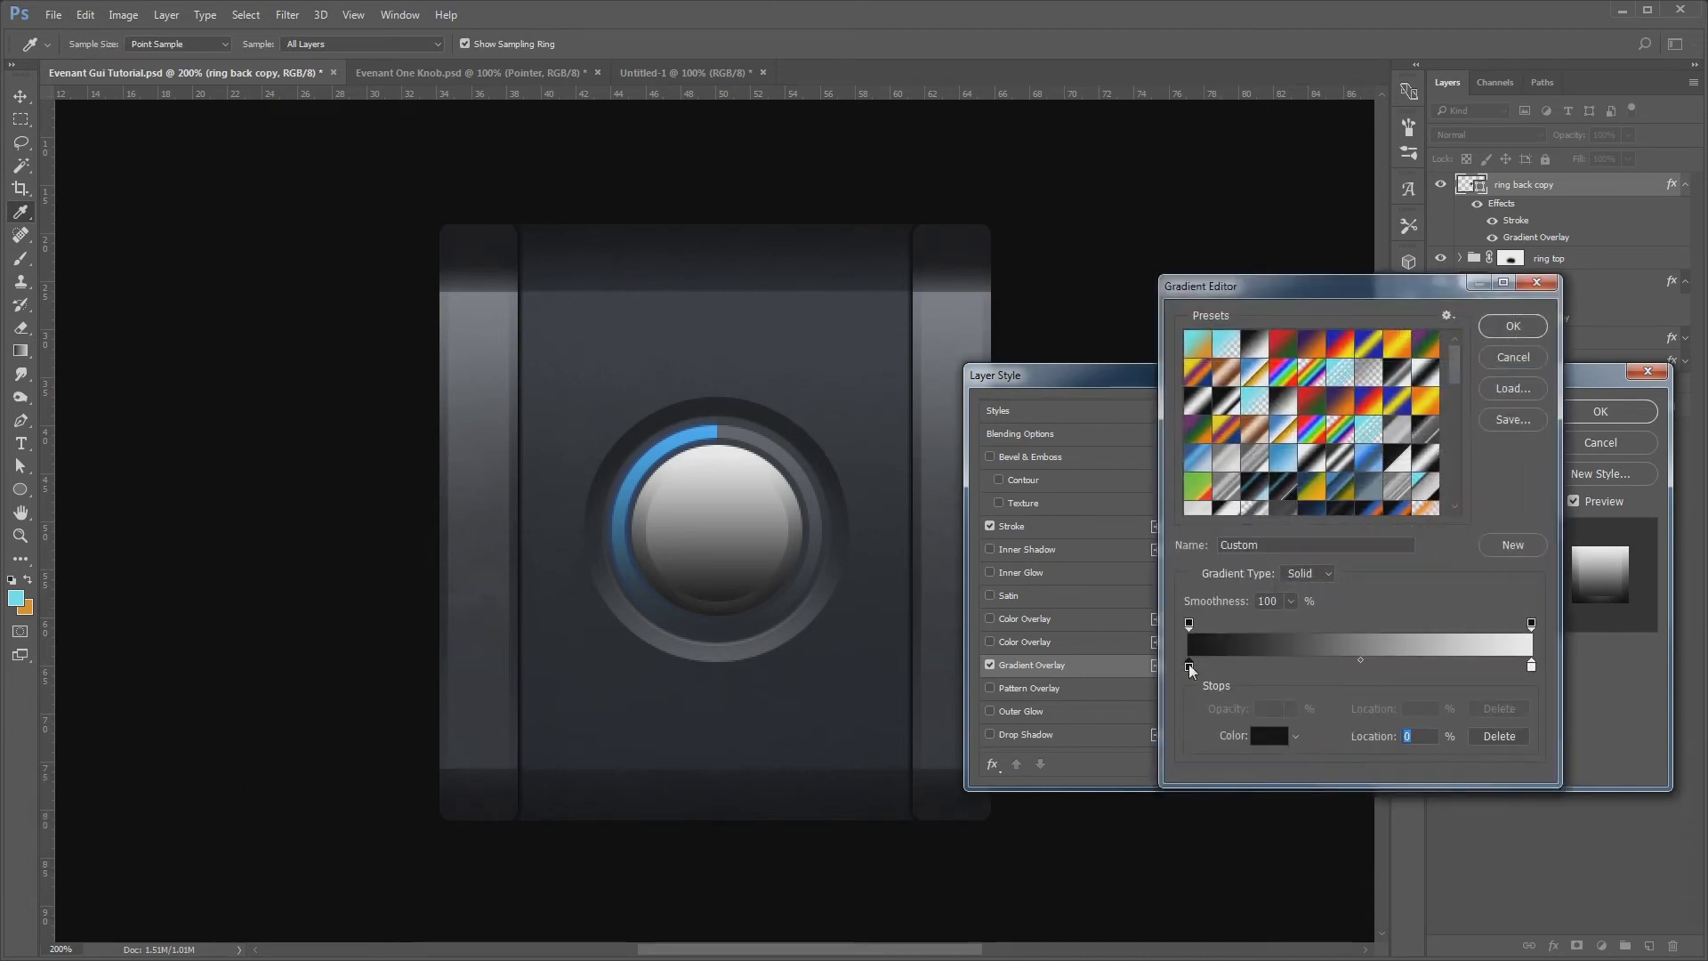
pyautogui.click(1269, 734)
pyautogui.click(798, 678)
pyautogui.click(1502, 459)
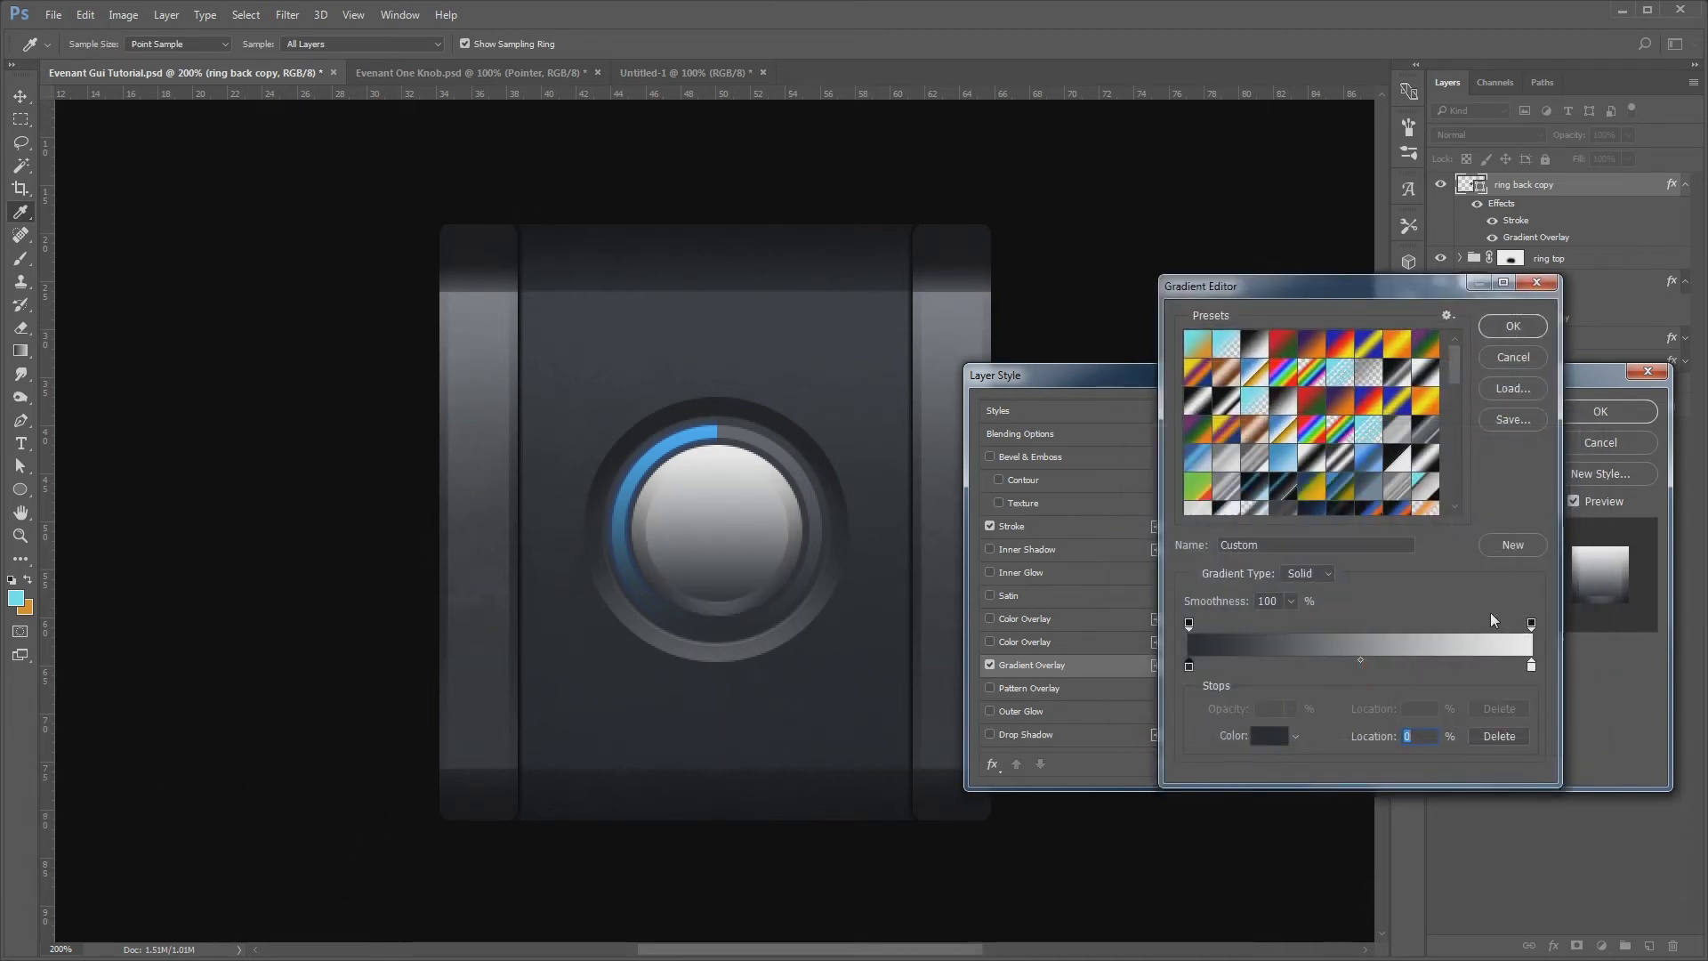
# Change the right gradient stop to the lighter dark grey #474d54
pyautogui.doubleClick(1530, 664)
pyautogui.click(869, 304)
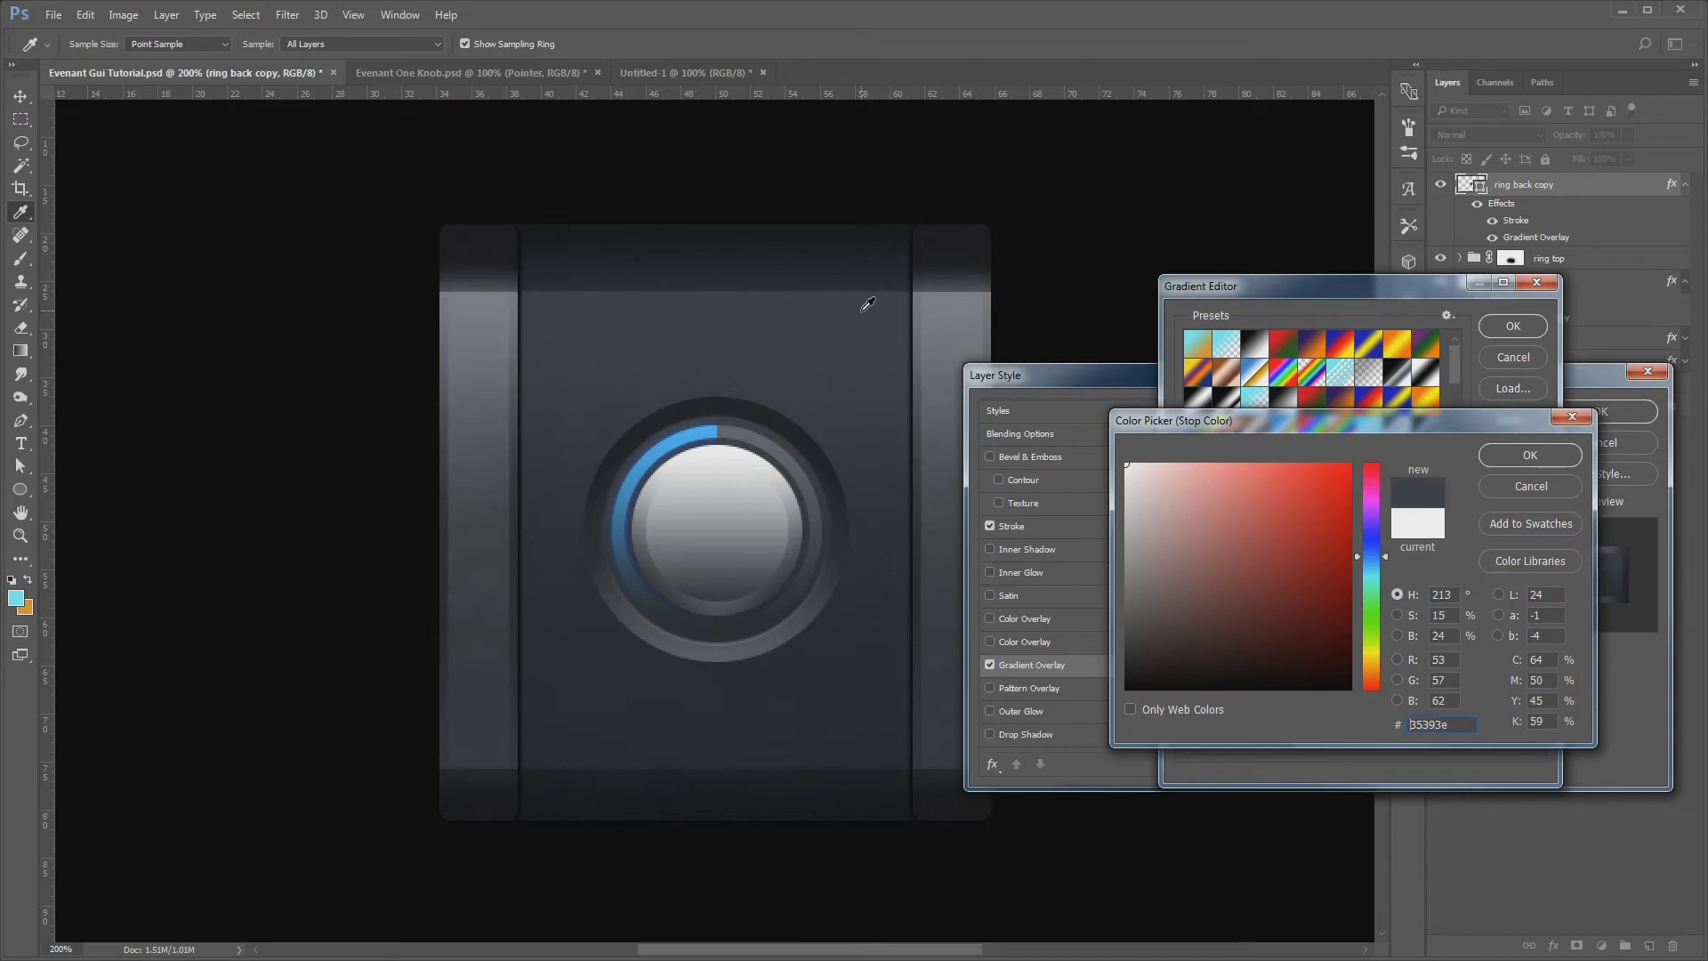
pyautogui.click(1158, 615)
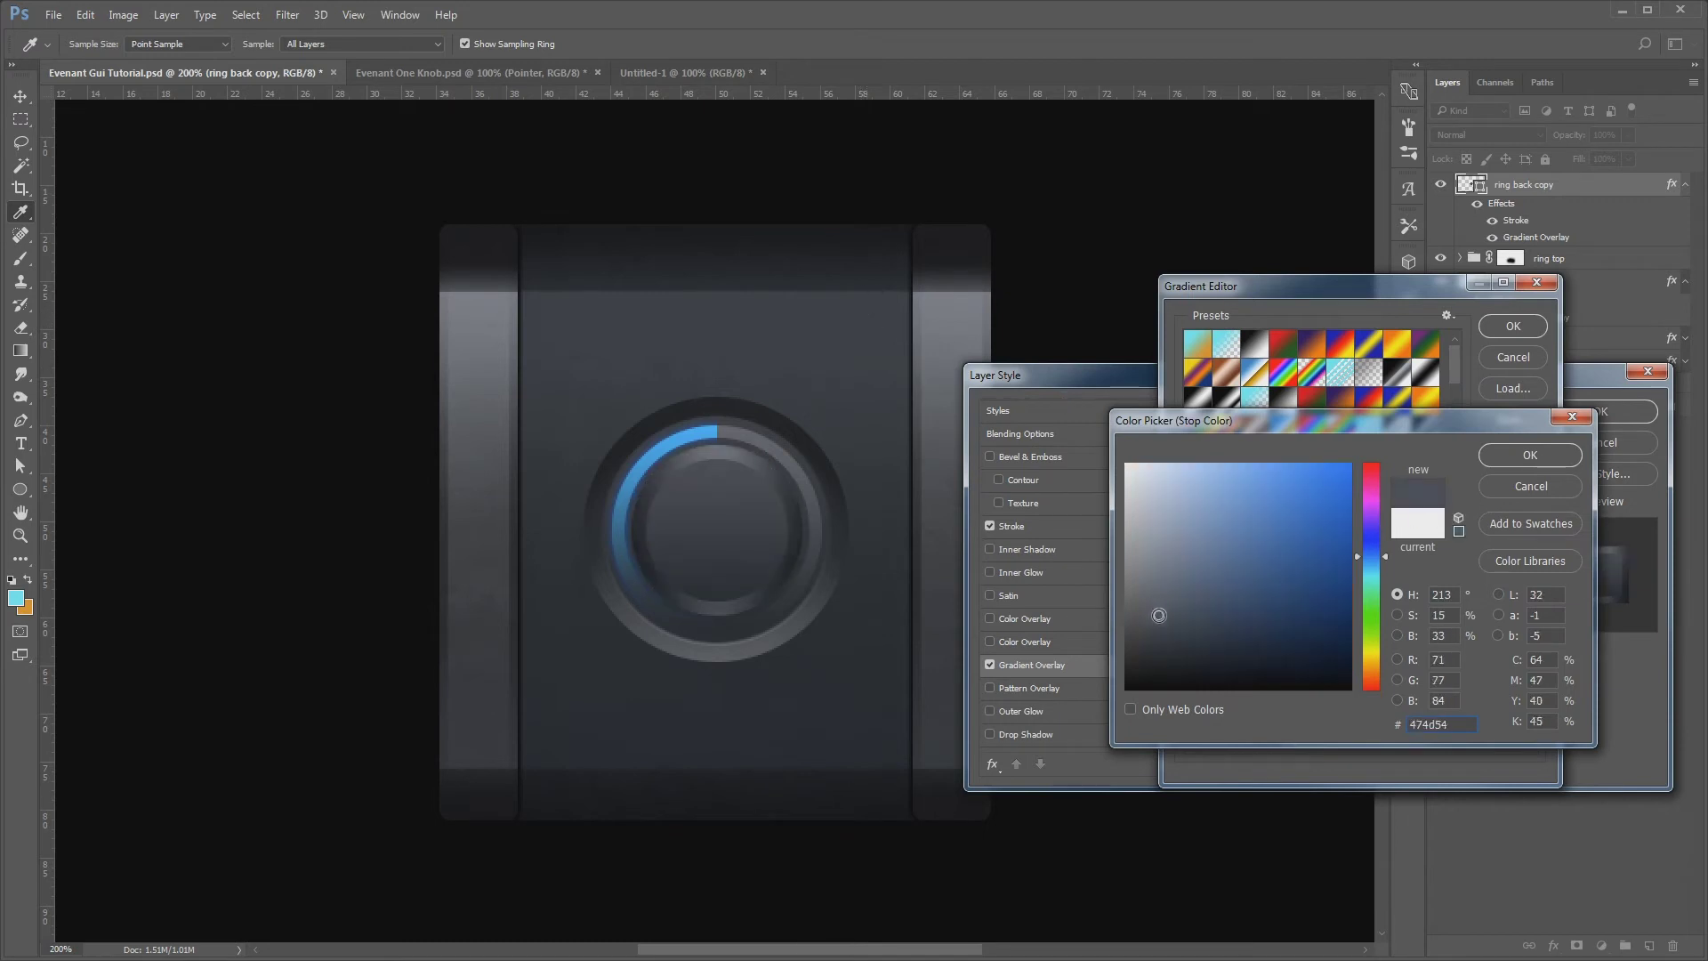
pyautogui.click(1516, 455)
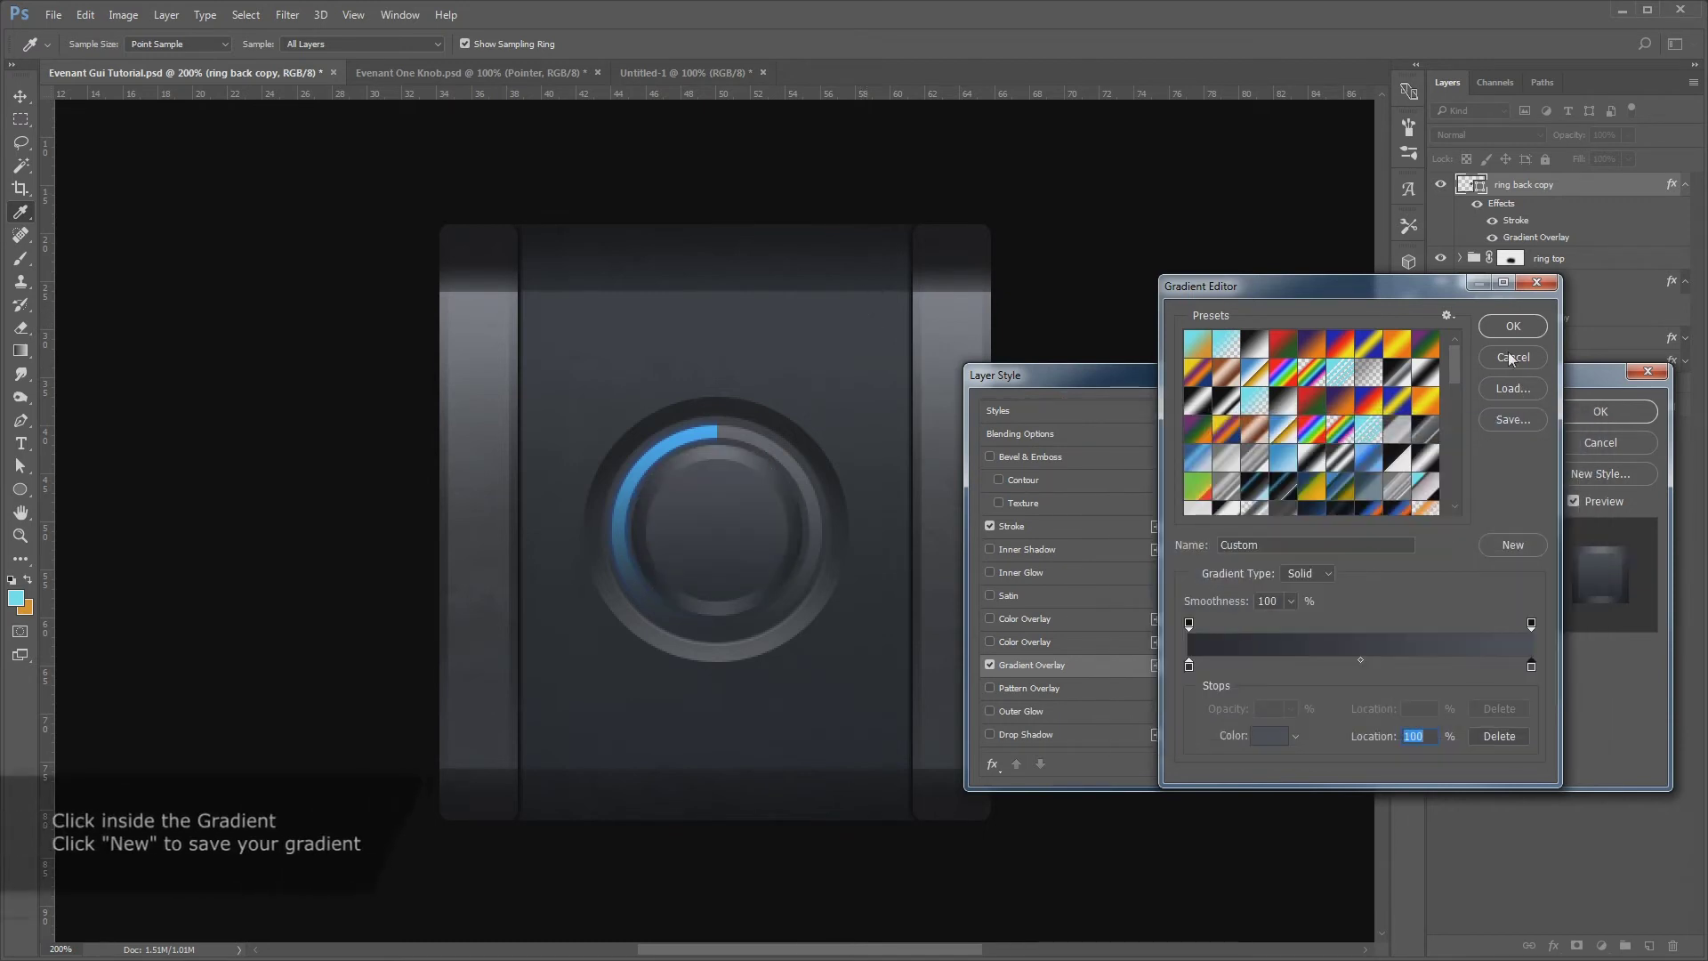
pyautogui.click(1513, 327)
# Save the edited gradient as a new preset and apply the layer style
pyautogui.click(1383, 477)
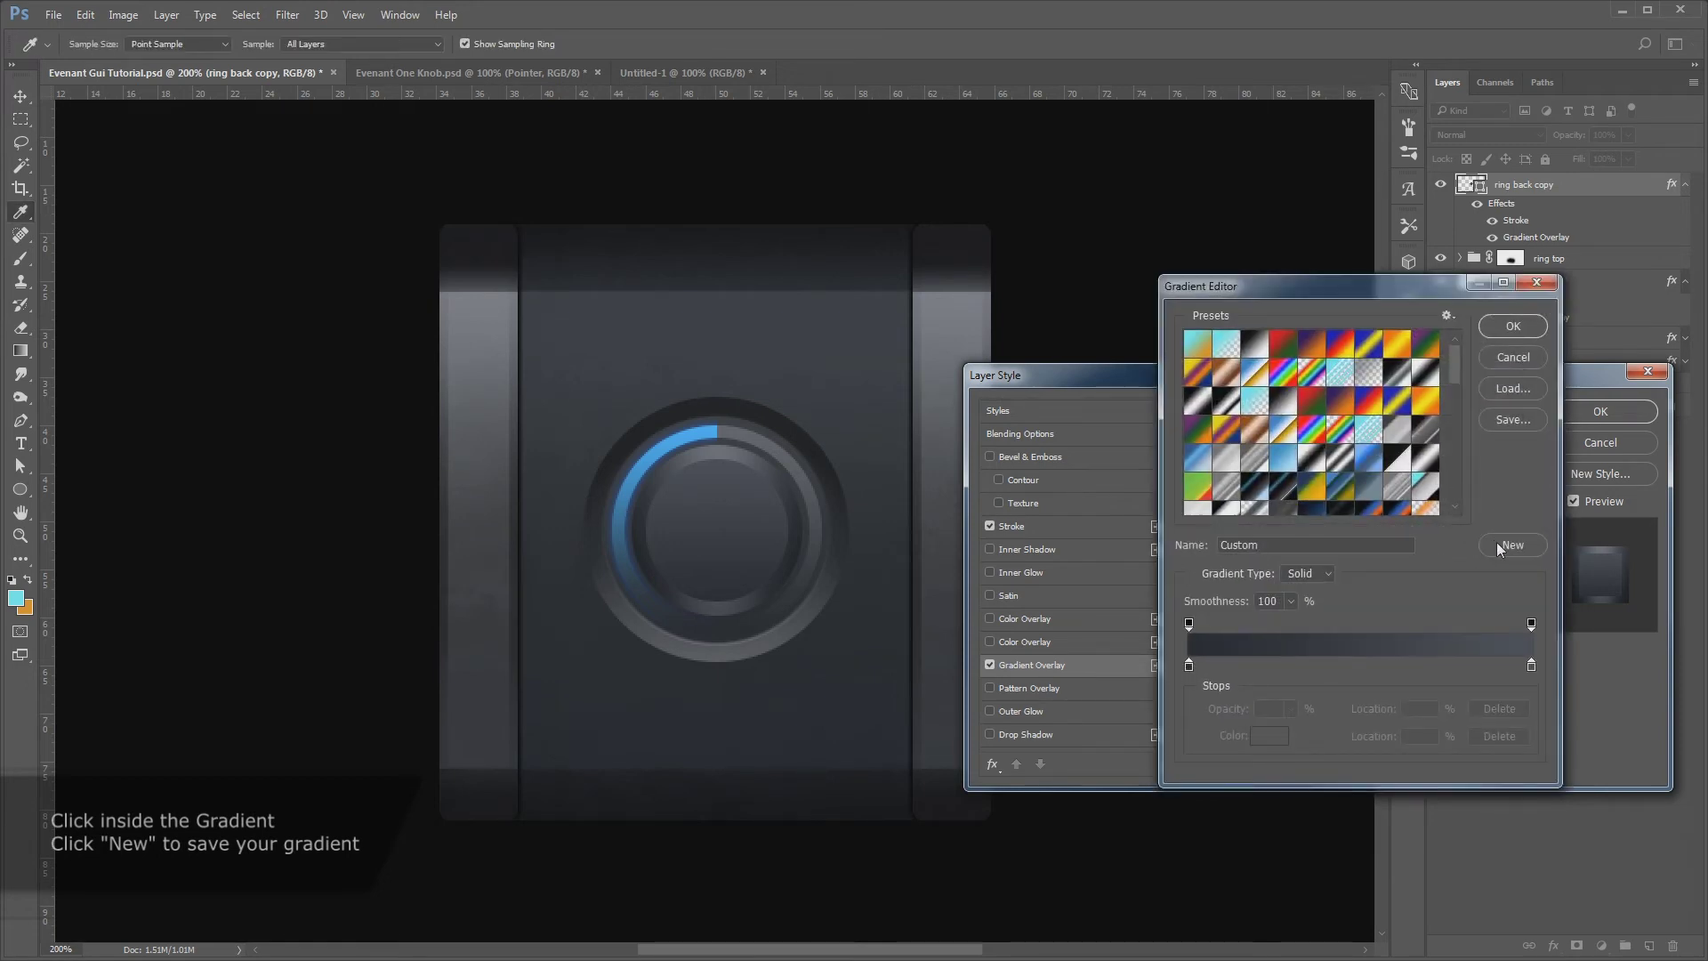
pyautogui.click(1495, 544)
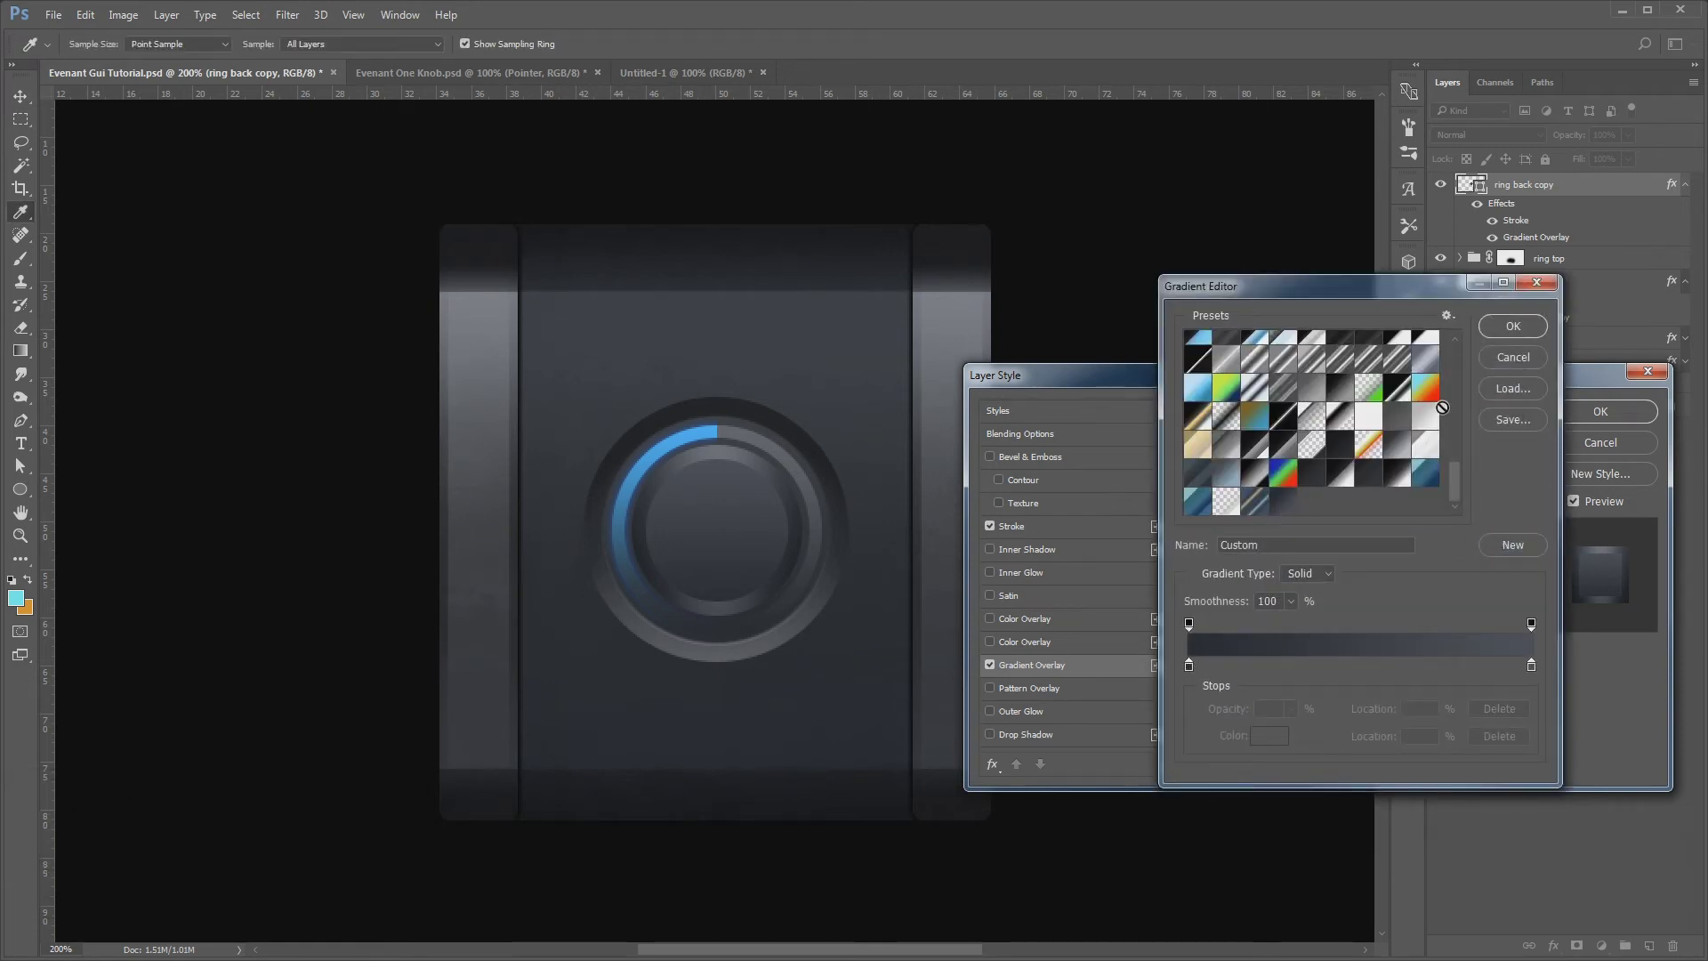
pyautogui.click(1502, 329)
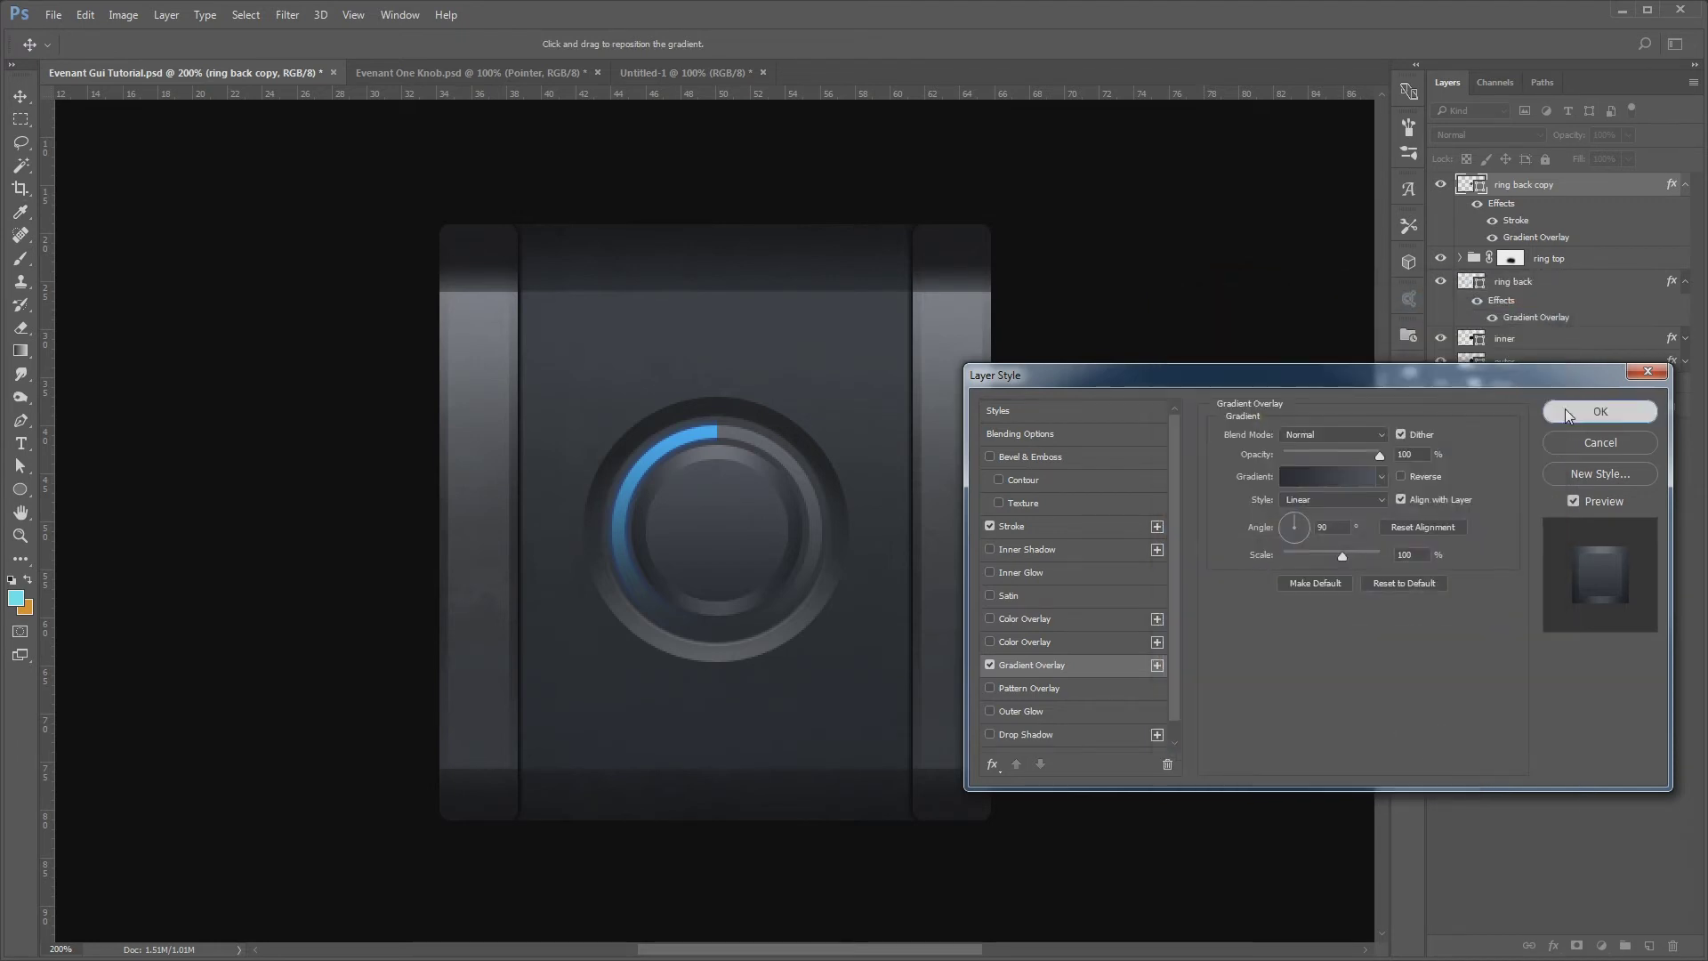
pyautogui.click(1566, 412)
# Rename the ring back copy layer to 'inner knob'
pyautogui.press('ctrl')
pyautogui.doubleClick(1529, 185)
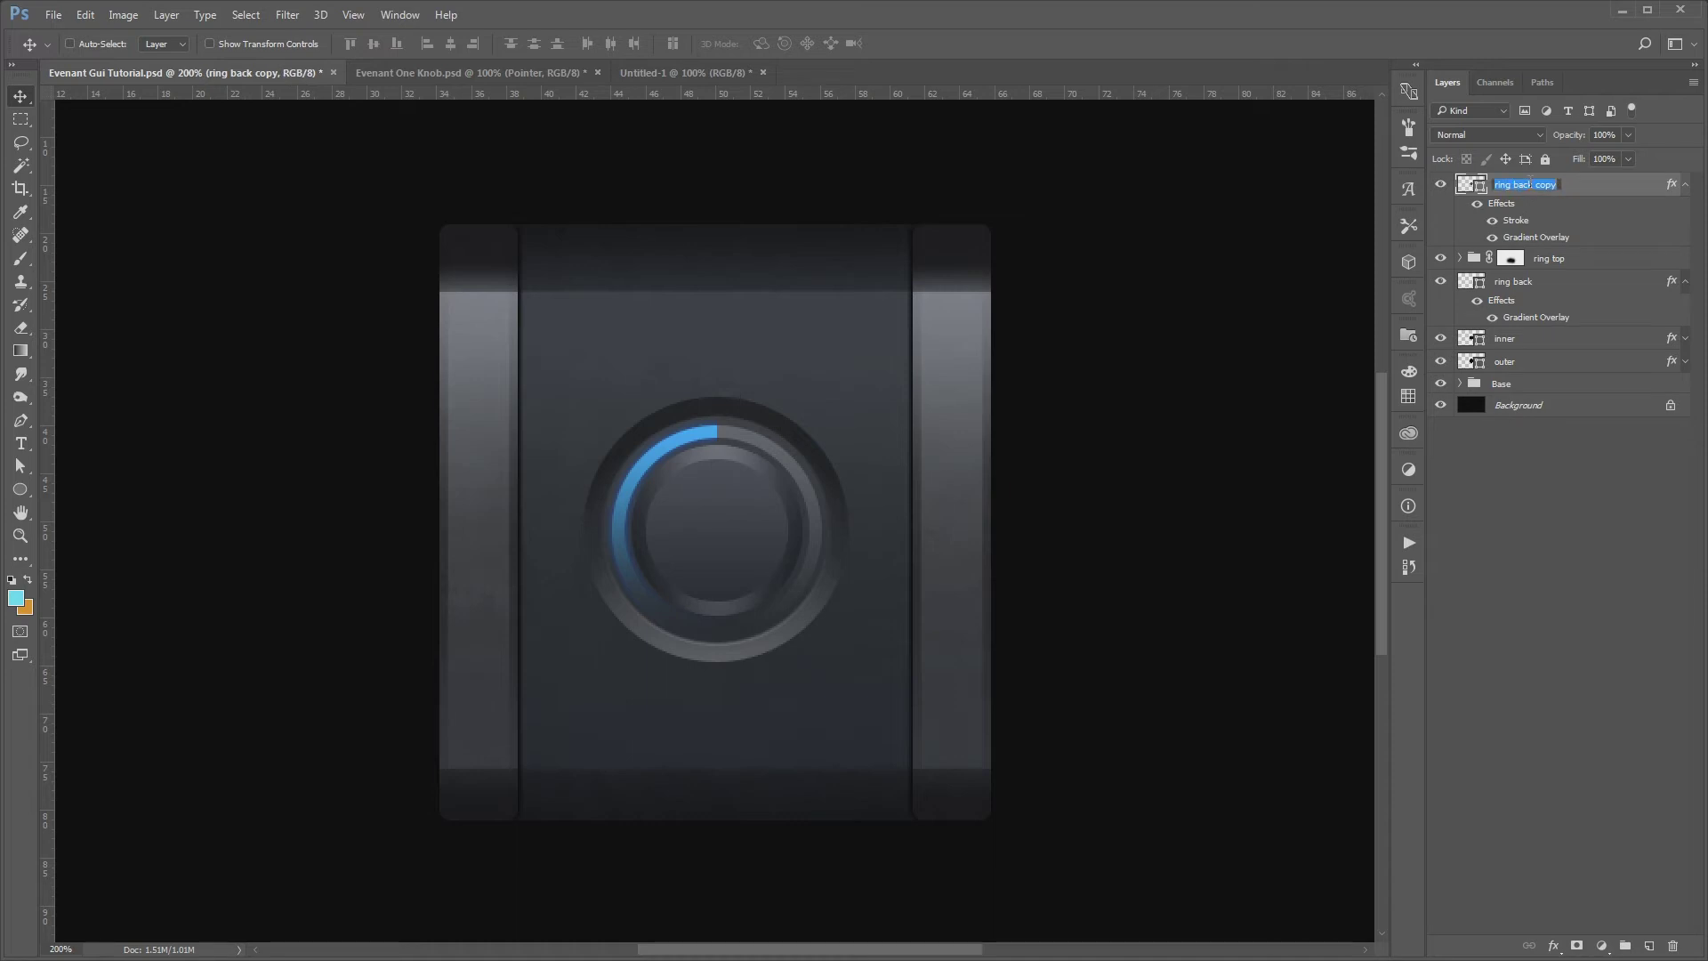
pyautogui.write('in')
pyautogui.press('Return')
# Duplicate it as 'inner knob 2' and scale the copy to about 81%
pyautogui.hotkey('ctrl', 'j')
pyautogui.doubleClick(1547, 184)
pyautogui.write('inner knob 2')
pyautogui.press('Return')
pyautogui.hotkey('ctrl', 't')
pyautogui.moveTo(803, 441); pyautogui.dragTo(778, 447)
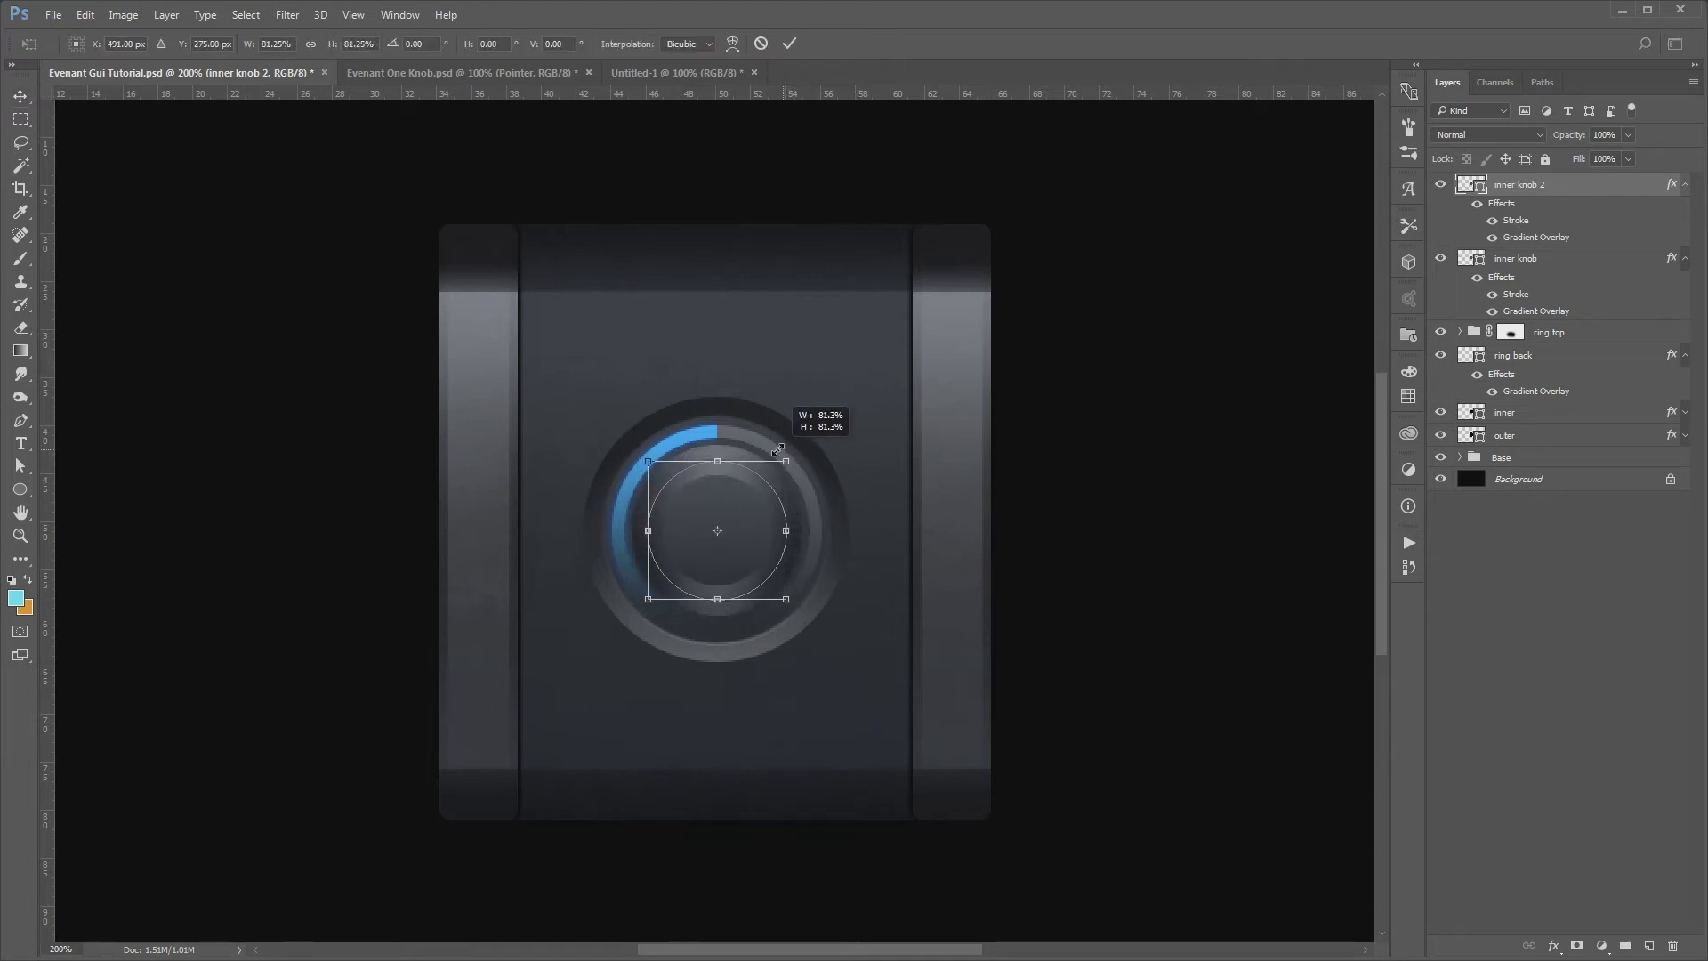
pyautogui.press('Return')
# Give inner knob 2 a 1 px, 100% opacity black-to-white gradient stroke
pyautogui.doubleClick(1596, 185)
pyautogui.click(1067, 526)
pyautogui.moveTo(1289, 436); pyautogui.dragTo(1279, 435)
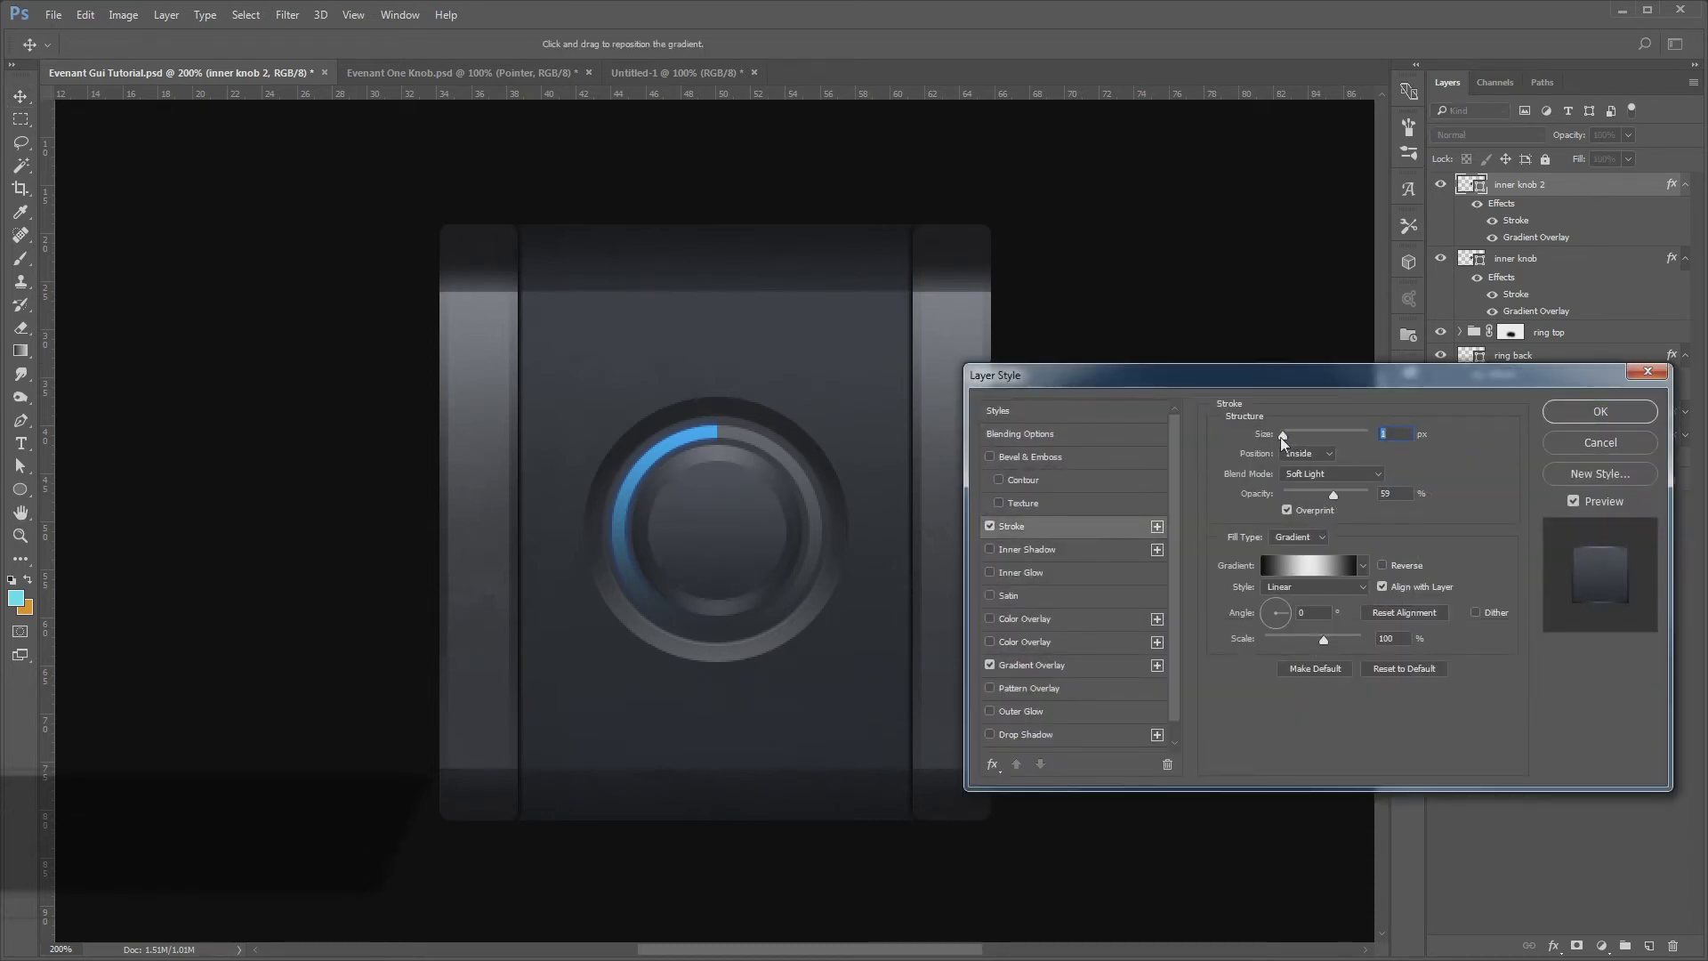
pyautogui.moveTo(1333, 495); pyautogui.dragTo(1398, 496)
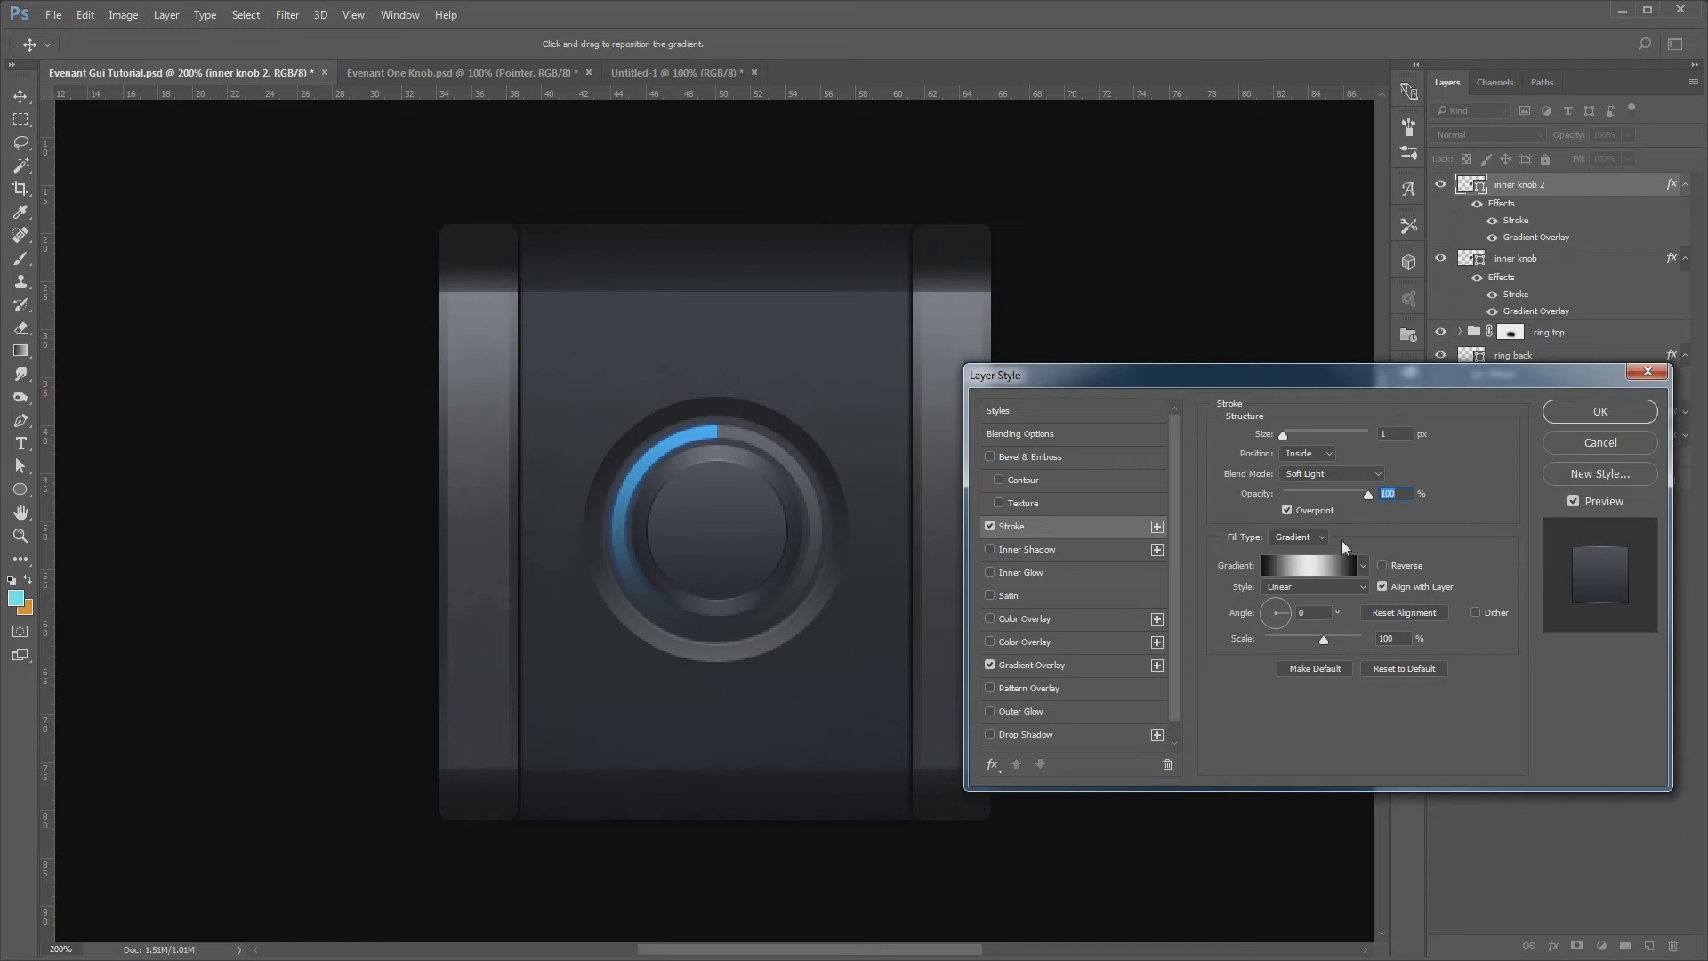
pyautogui.click(1362, 566)
pyautogui.click(1281, 602)
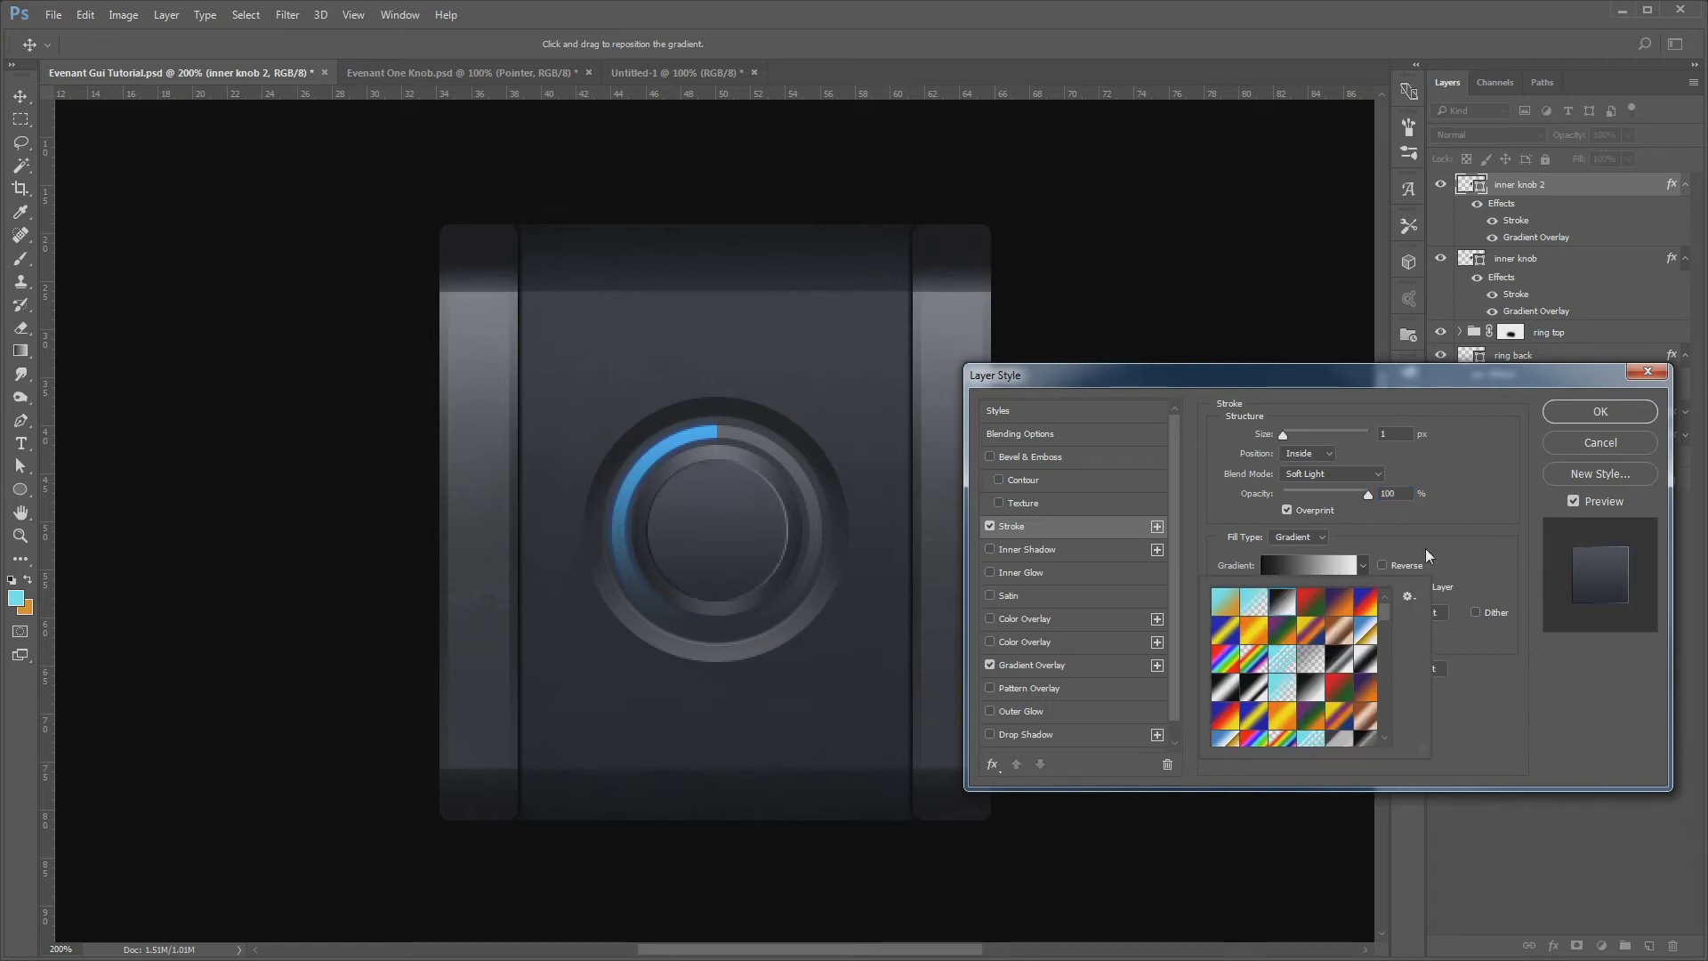
pyautogui.click(1467, 542)
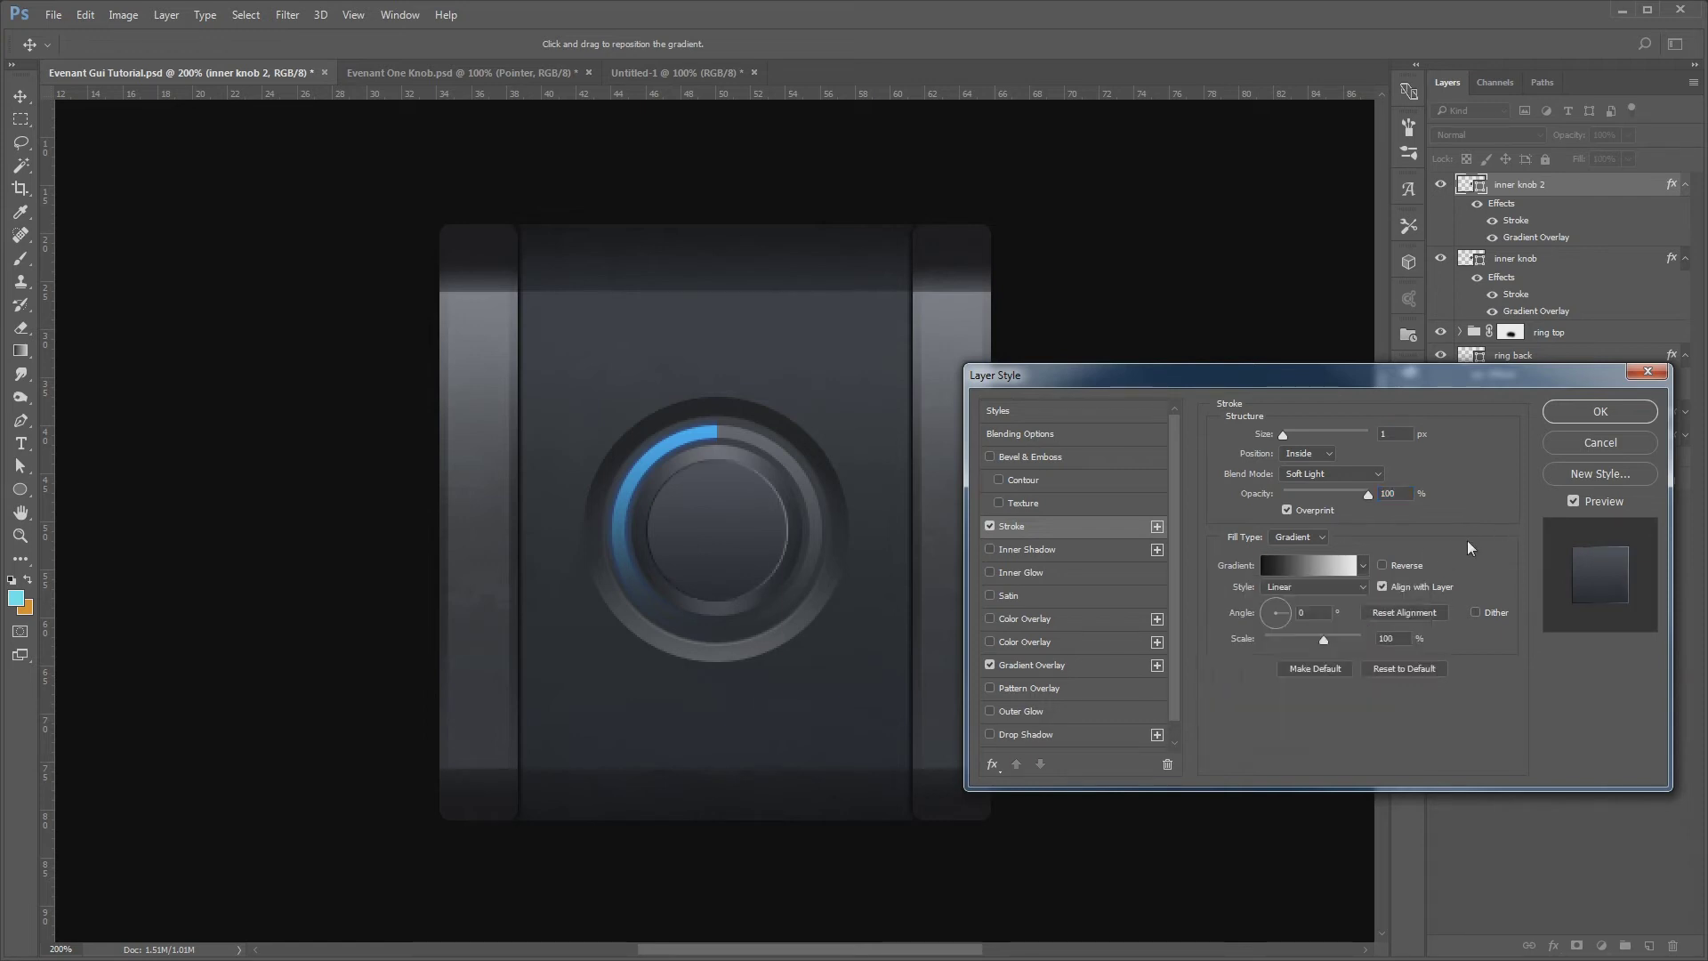
pyautogui.click(1326, 473)
pyautogui.click(1315, 484)
# Set the stroke gradient to Linear at 75° with Soft Light blending
pyautogui.scroll(-2, 1316, 474)
pyautogui.scroll(-2, 1316, 473)
pyautogui.scroll(-1, 1316, 474)
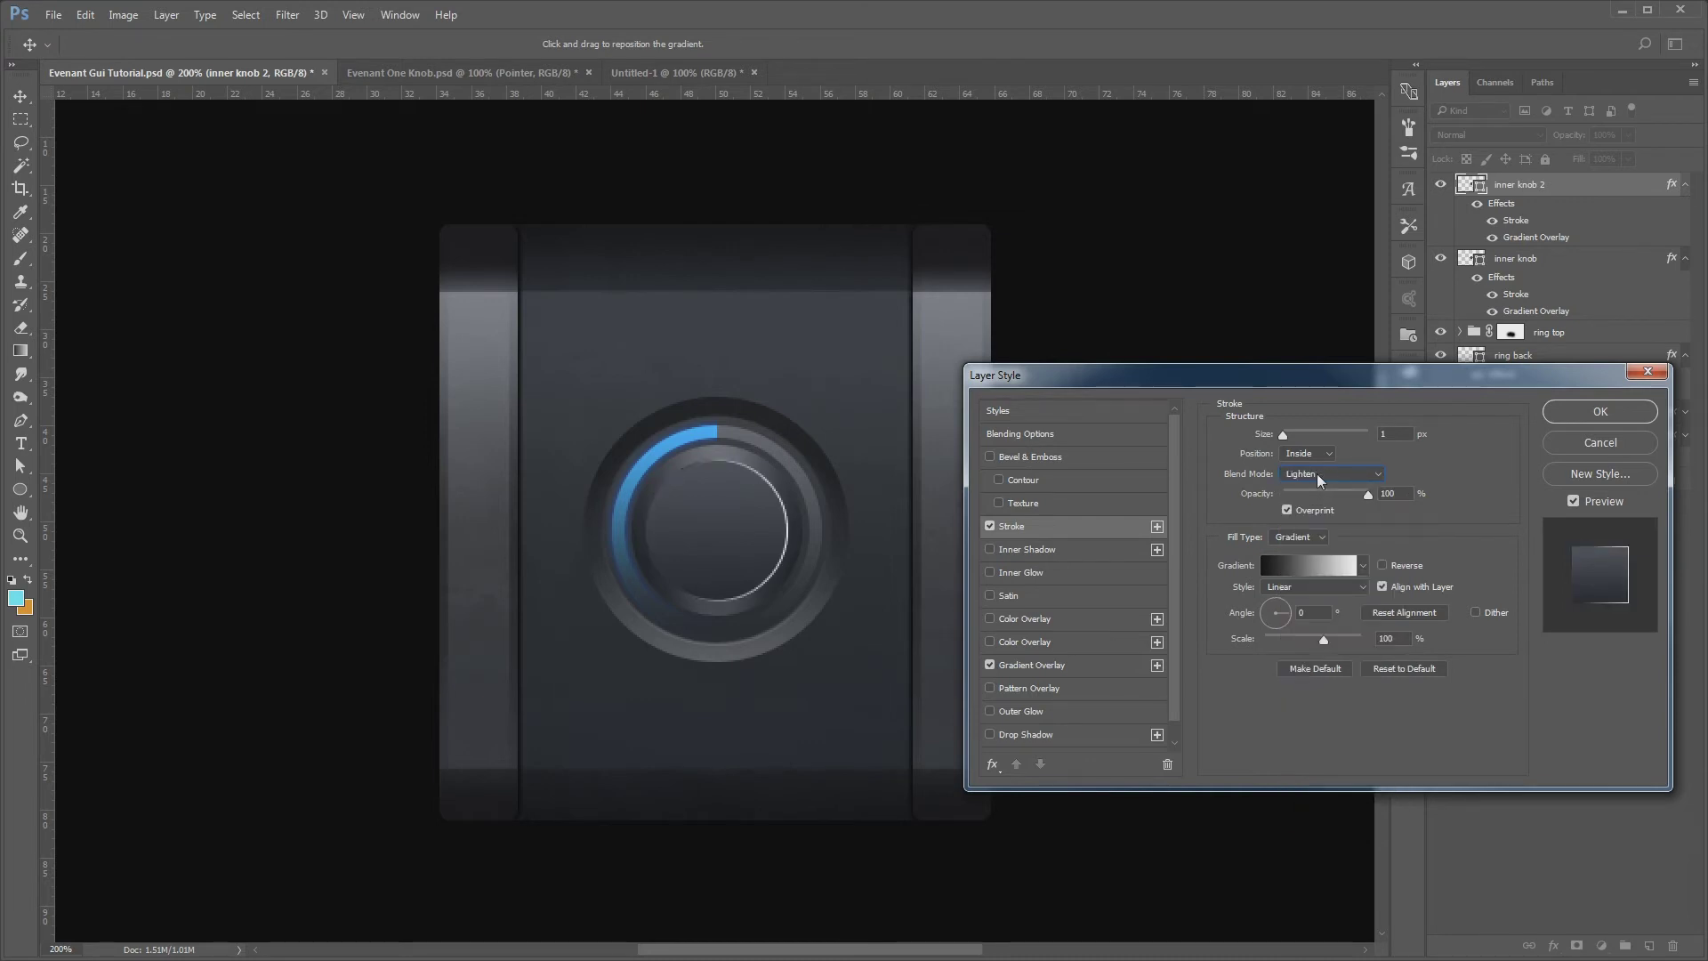
pyautogui.scroll(-1, 1317, 473)
pyautogui.moveTo(1283, 615); pyautogui.dragTo(1283, 583)
pyautogui.click(1283, 584)
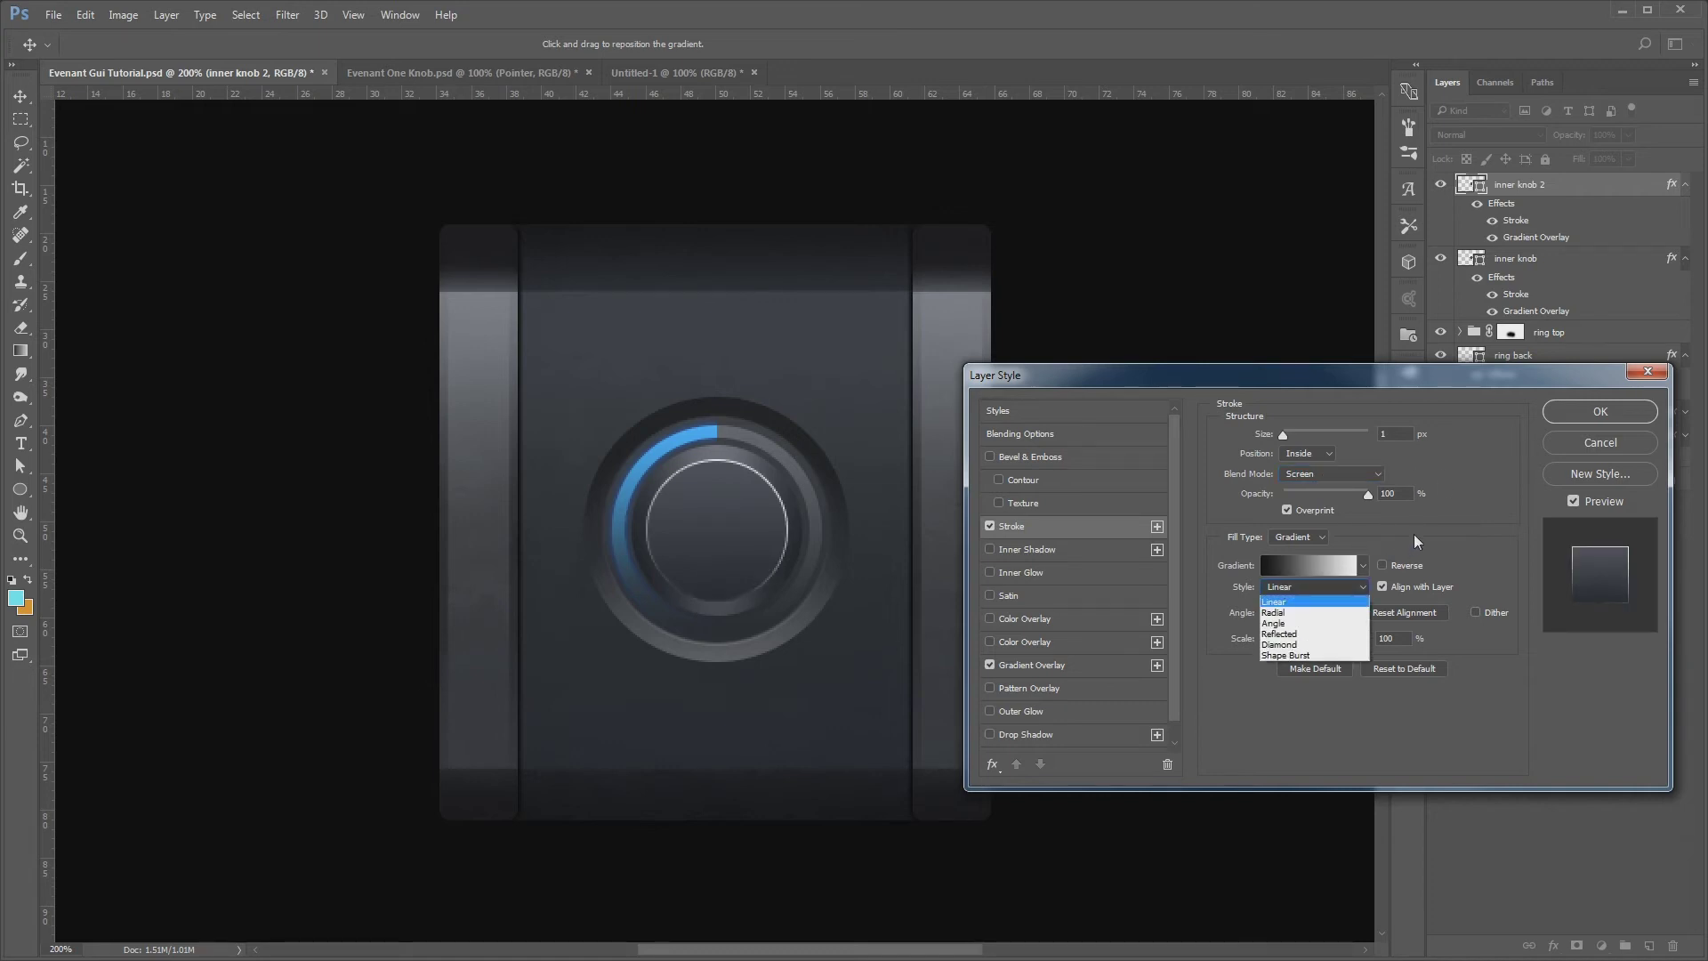
pyautogui.click(1374, 544)
pyautogui.click(1332, 473)
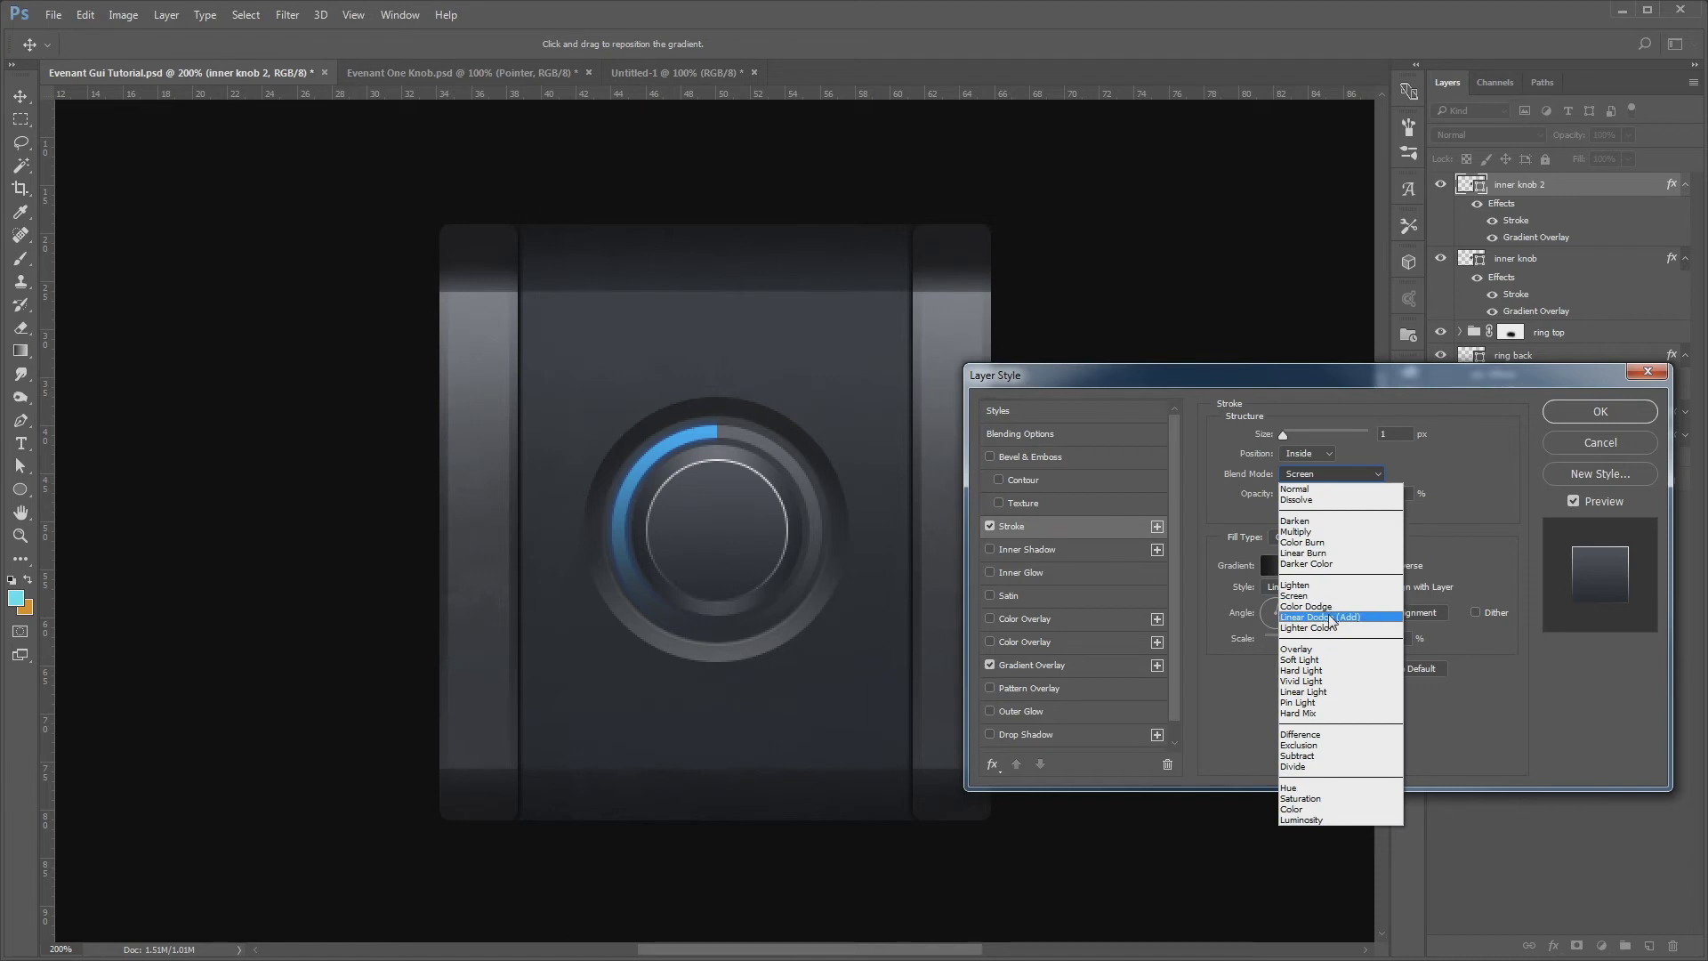
pyautogui.click(1318, 660)
pyautogui.click(1401, 436)
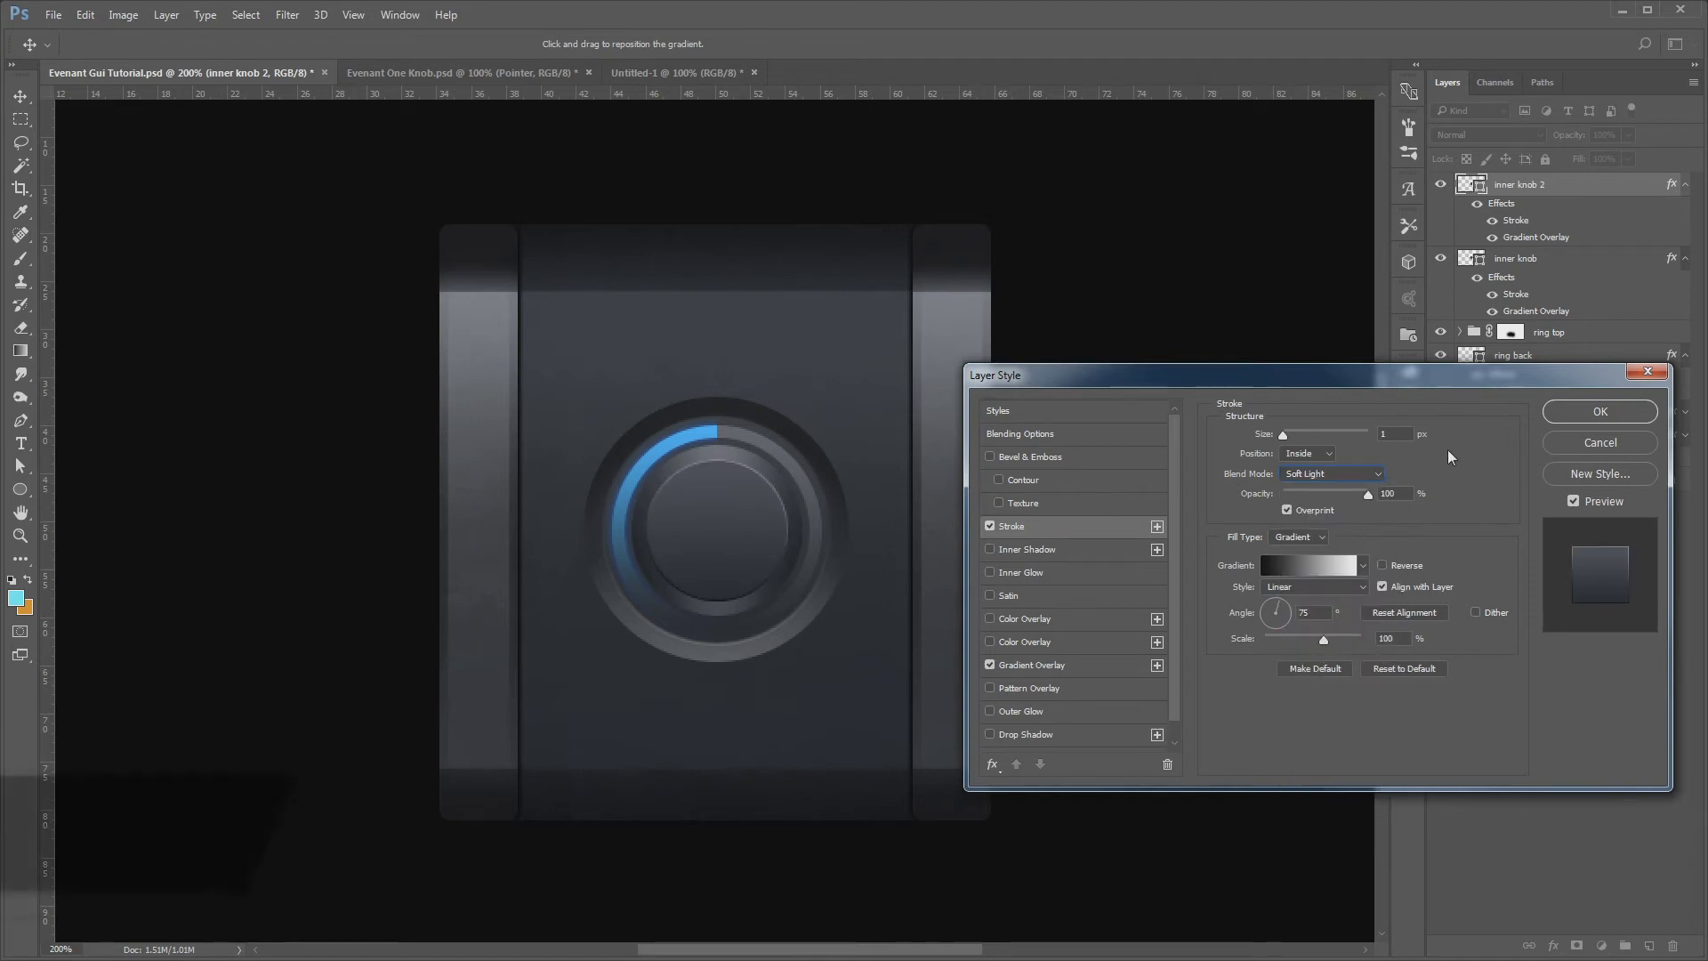
# Reverse the gradient overlay, turn off stroke overprint, and apply the styles
pyautogui.click(1071, 664)
pyautogui.click(1401, 478)
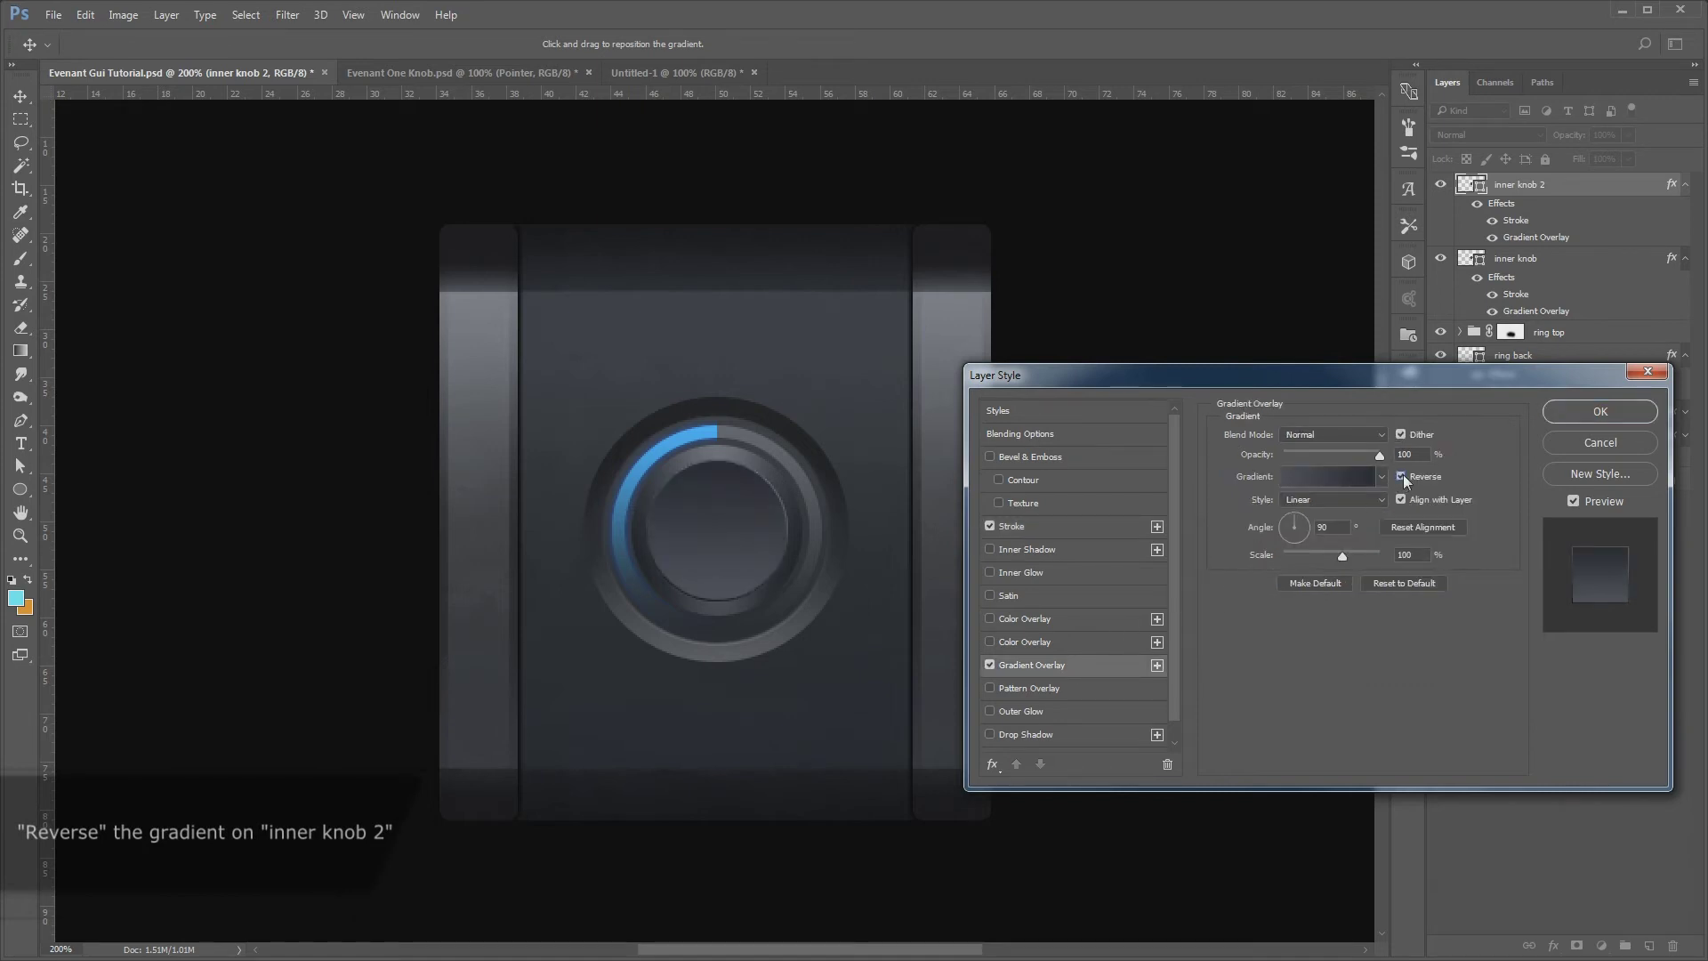
pyautogui.click(1065, 531)
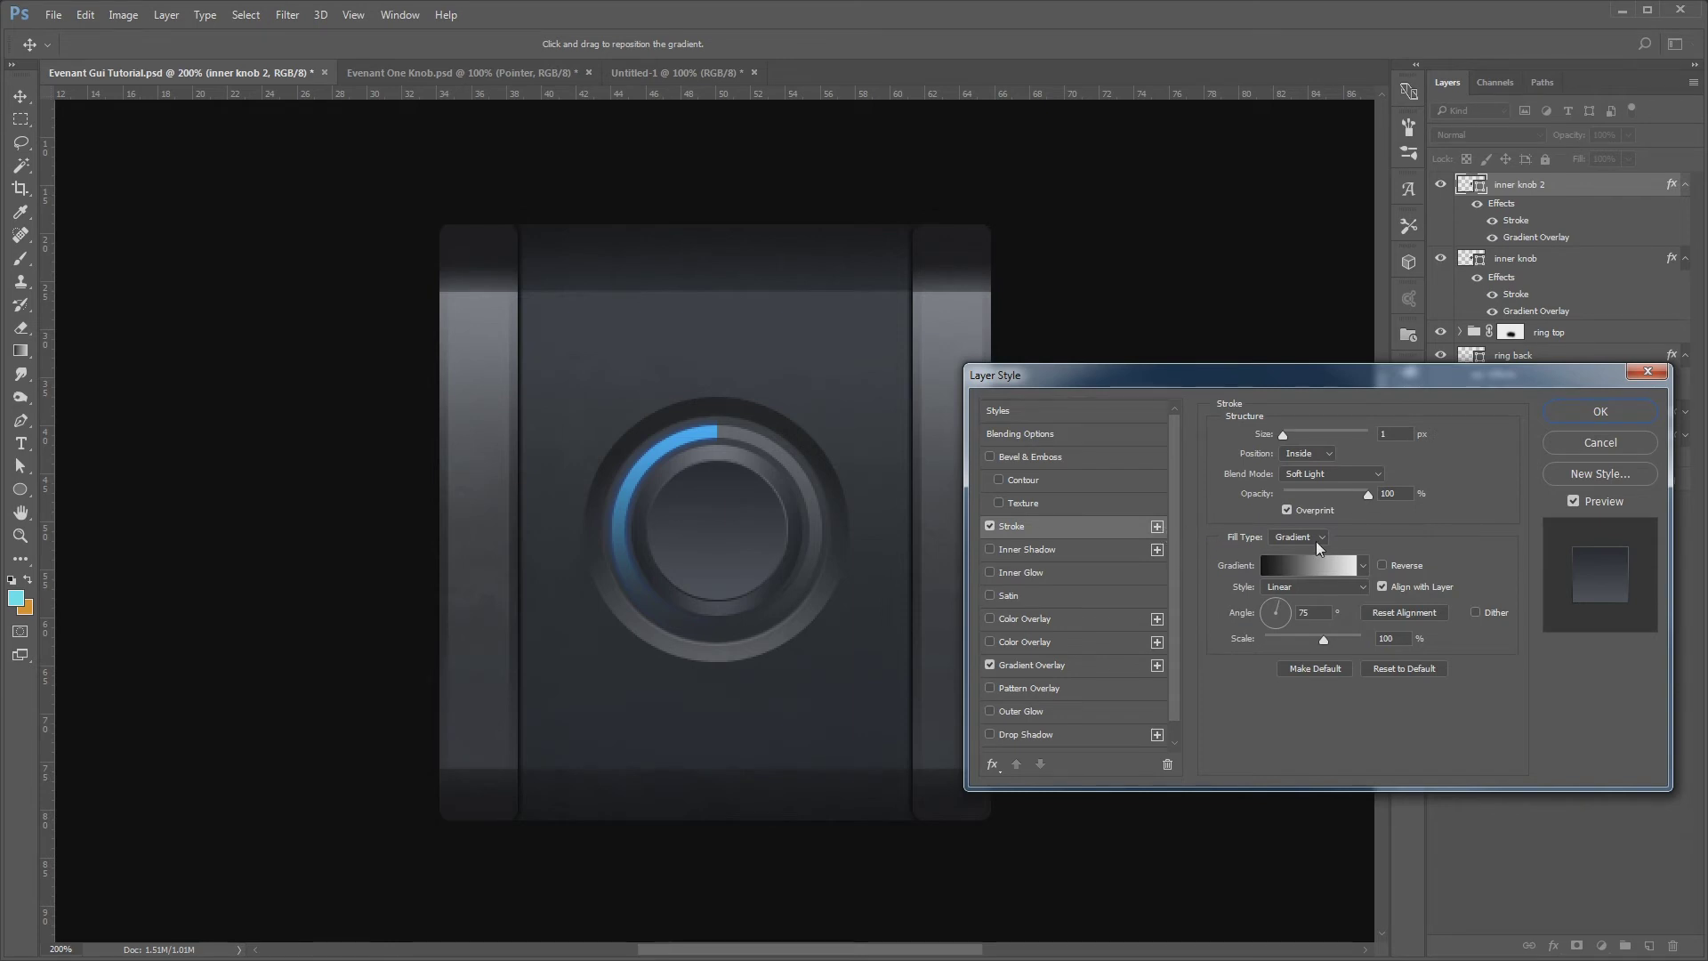
pyautogui.click(1316, 511)
pyautogui.click(1600, 411)
pyautogui.hotkey('ctrl', '-')
# Switch to the Polygon Tool set to 3 sides
pyautogui.press('ctrl')
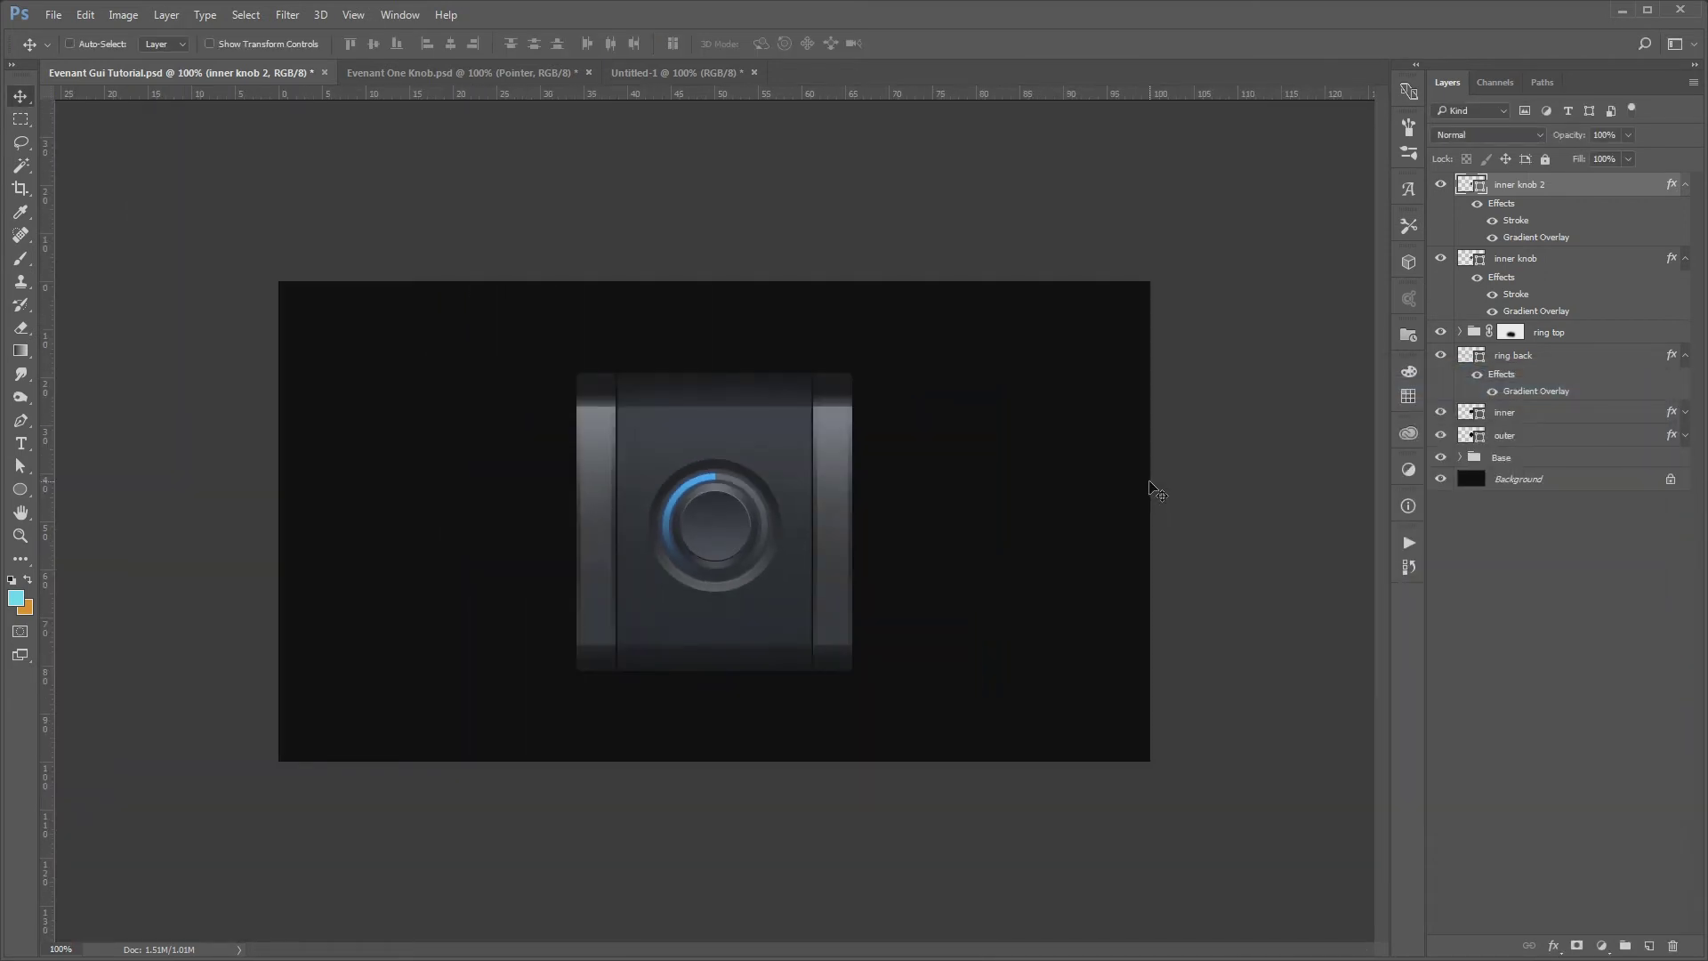
pyautogui.hotkey('ctrl', '+')
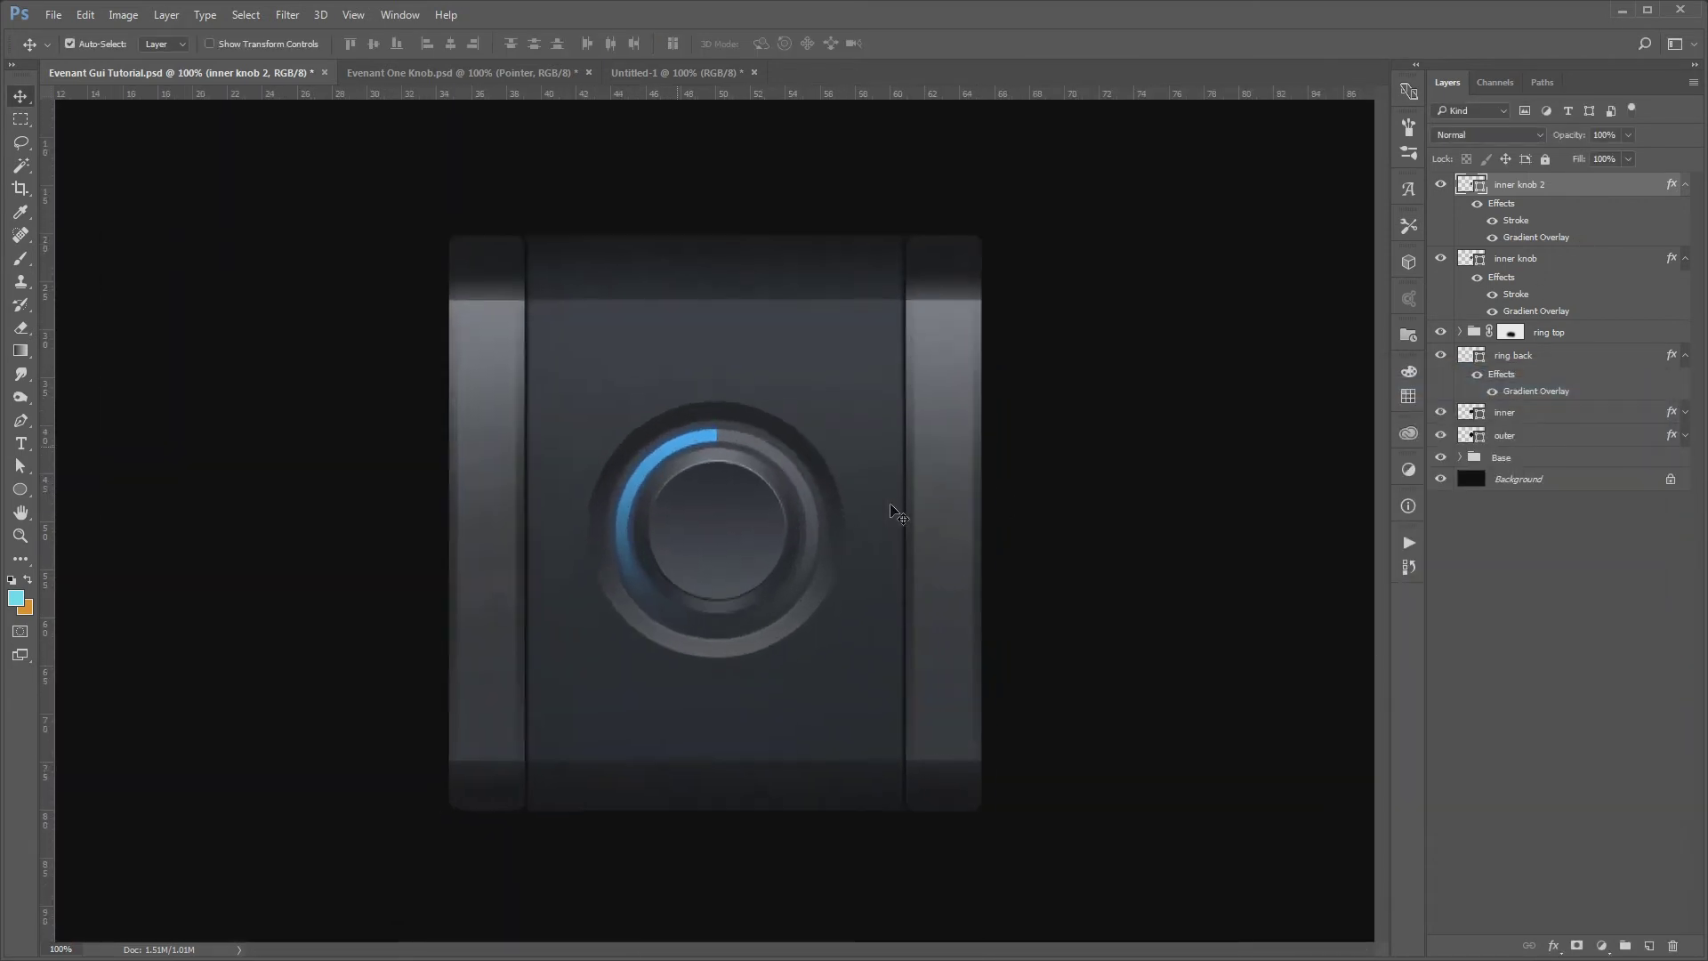
pyautogui.click(26, 492)
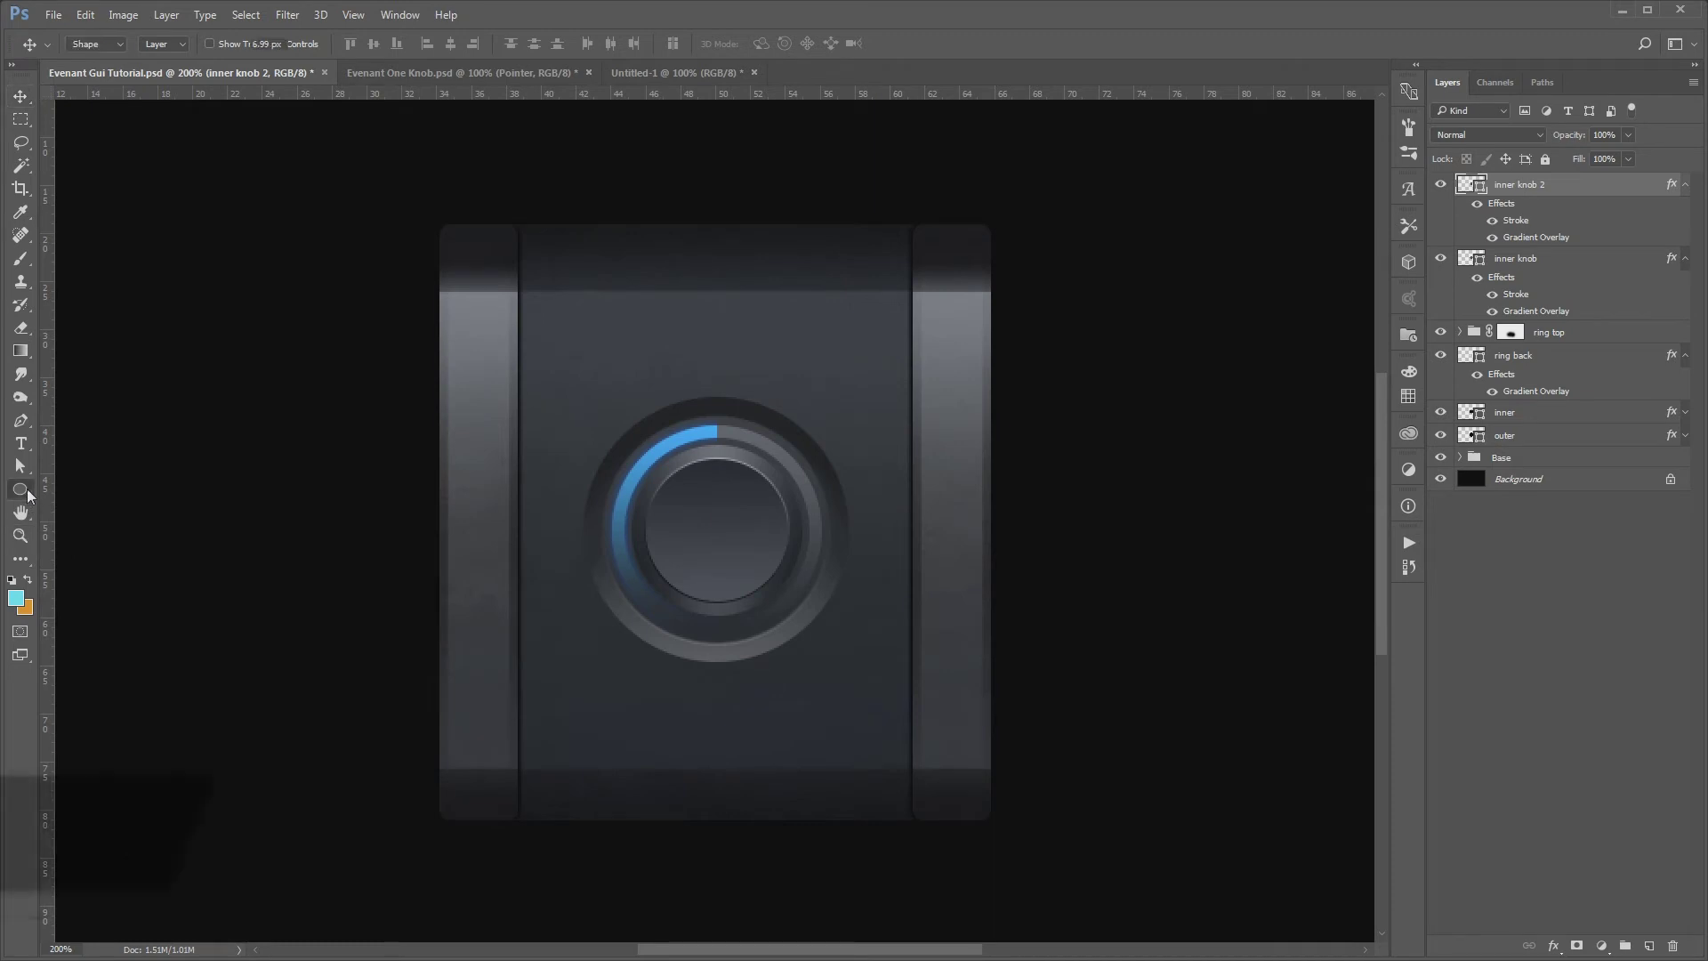
pyautogui.rightClick(27, 493)
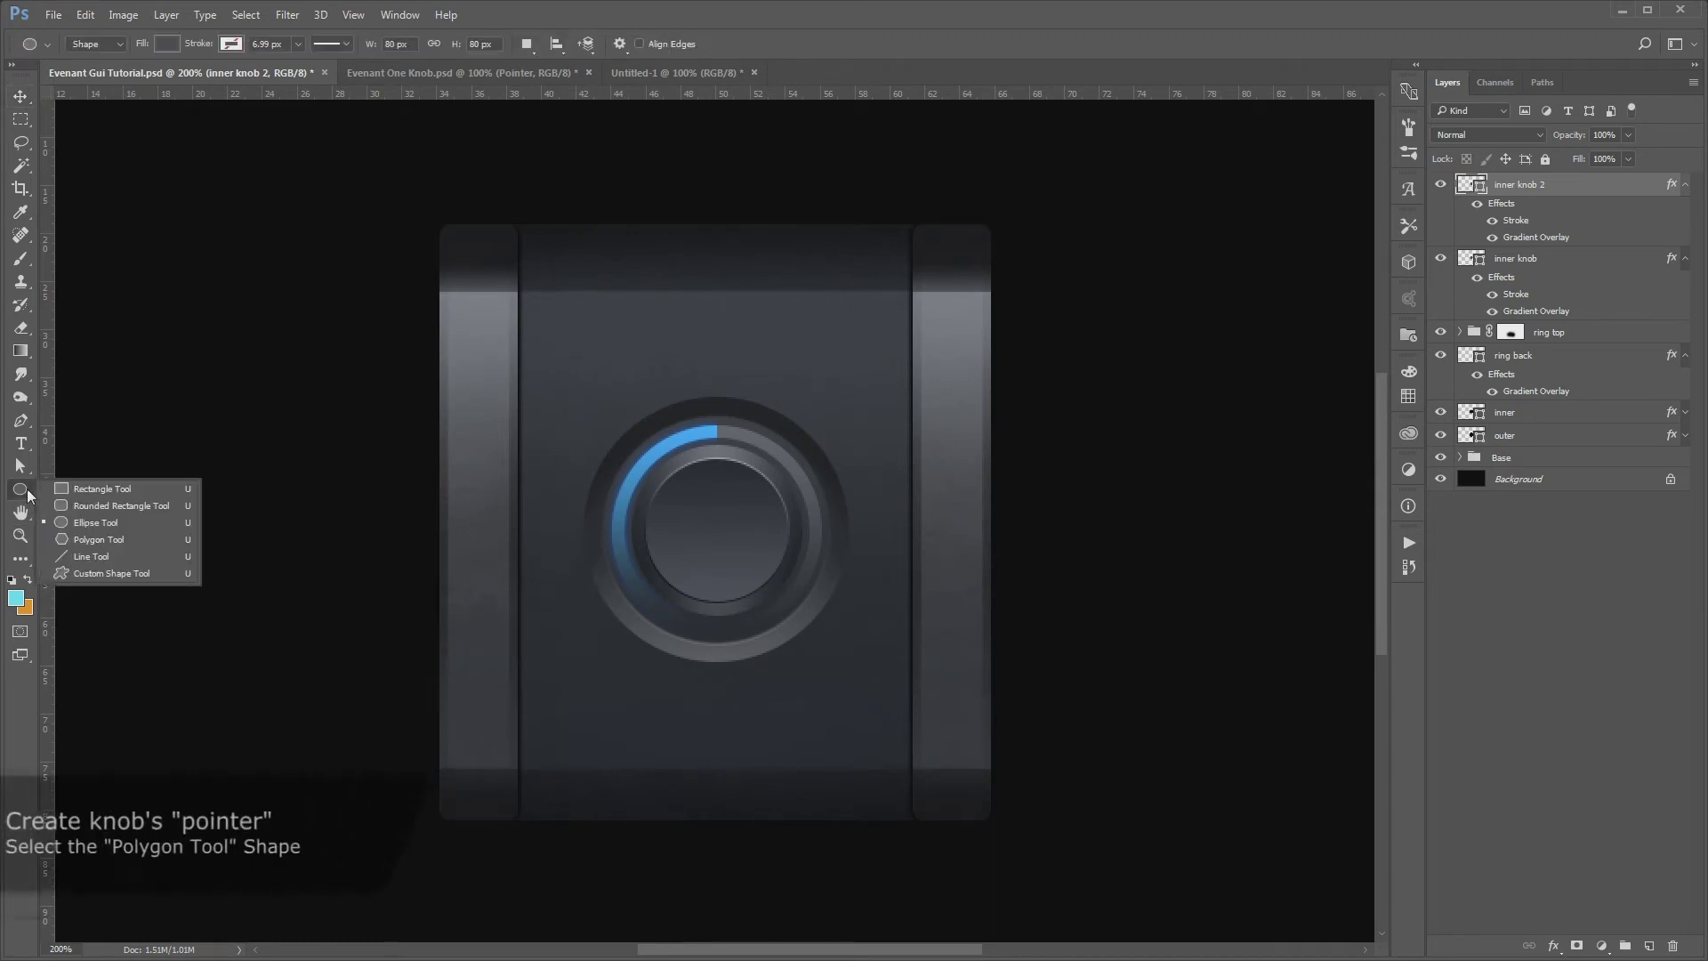
pyautogui.click(85, 538)
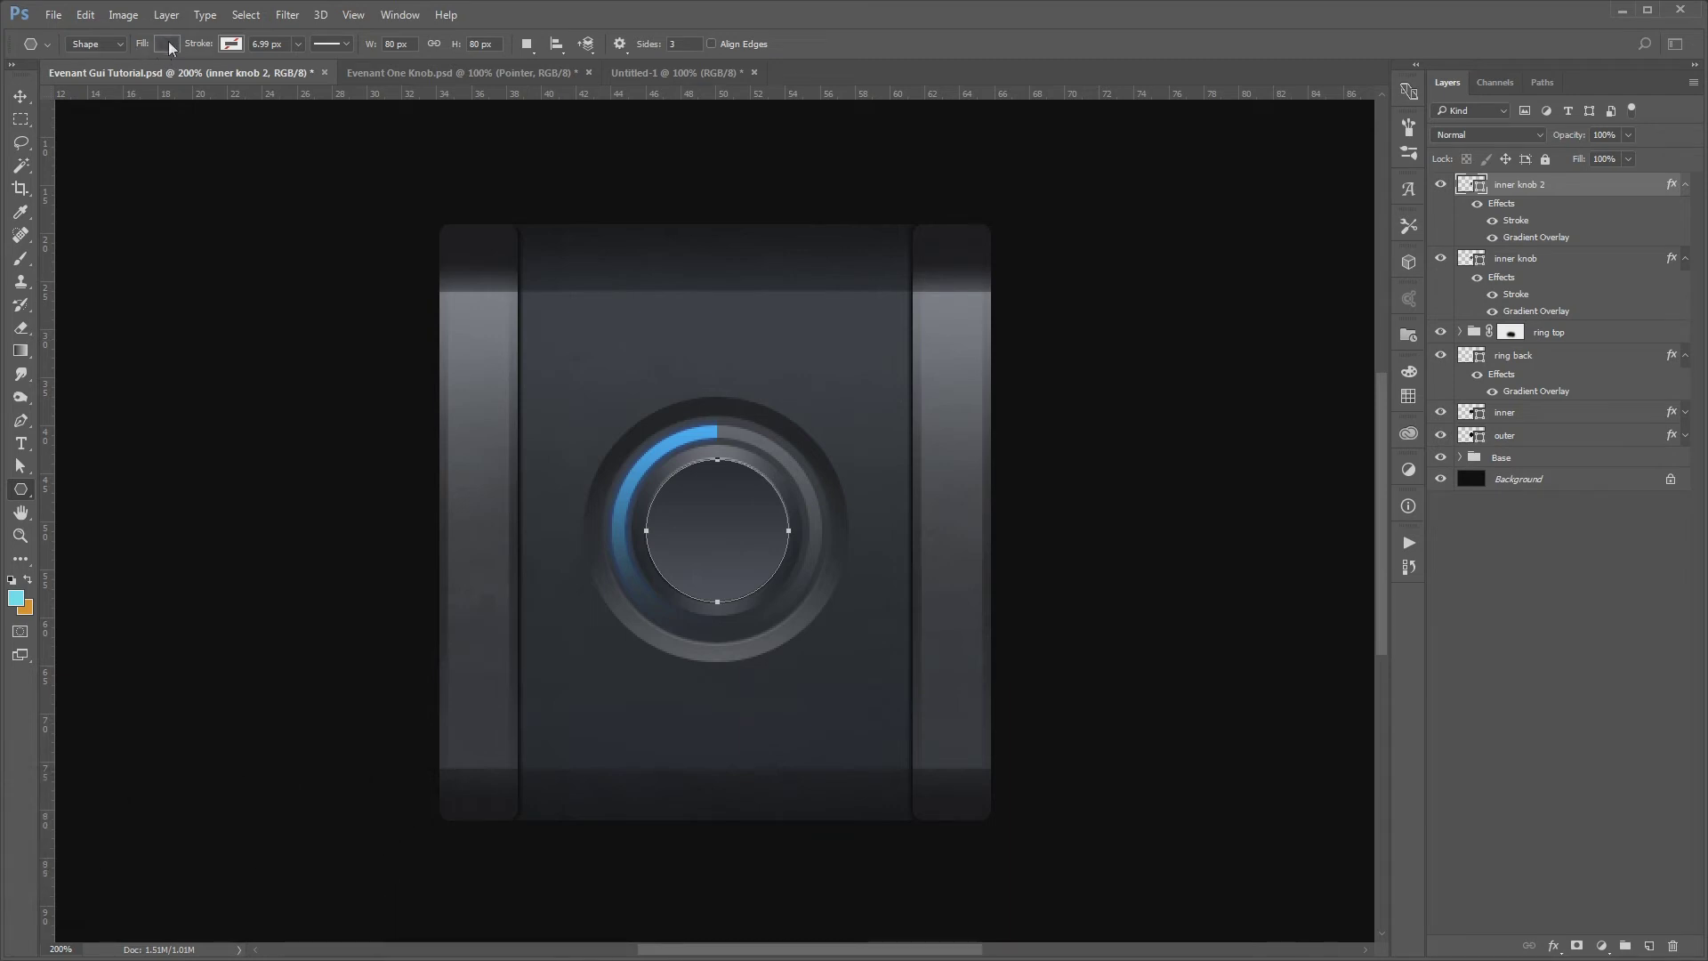
pyautogui.click(683, 45)
pyautogui.click(620, 45)
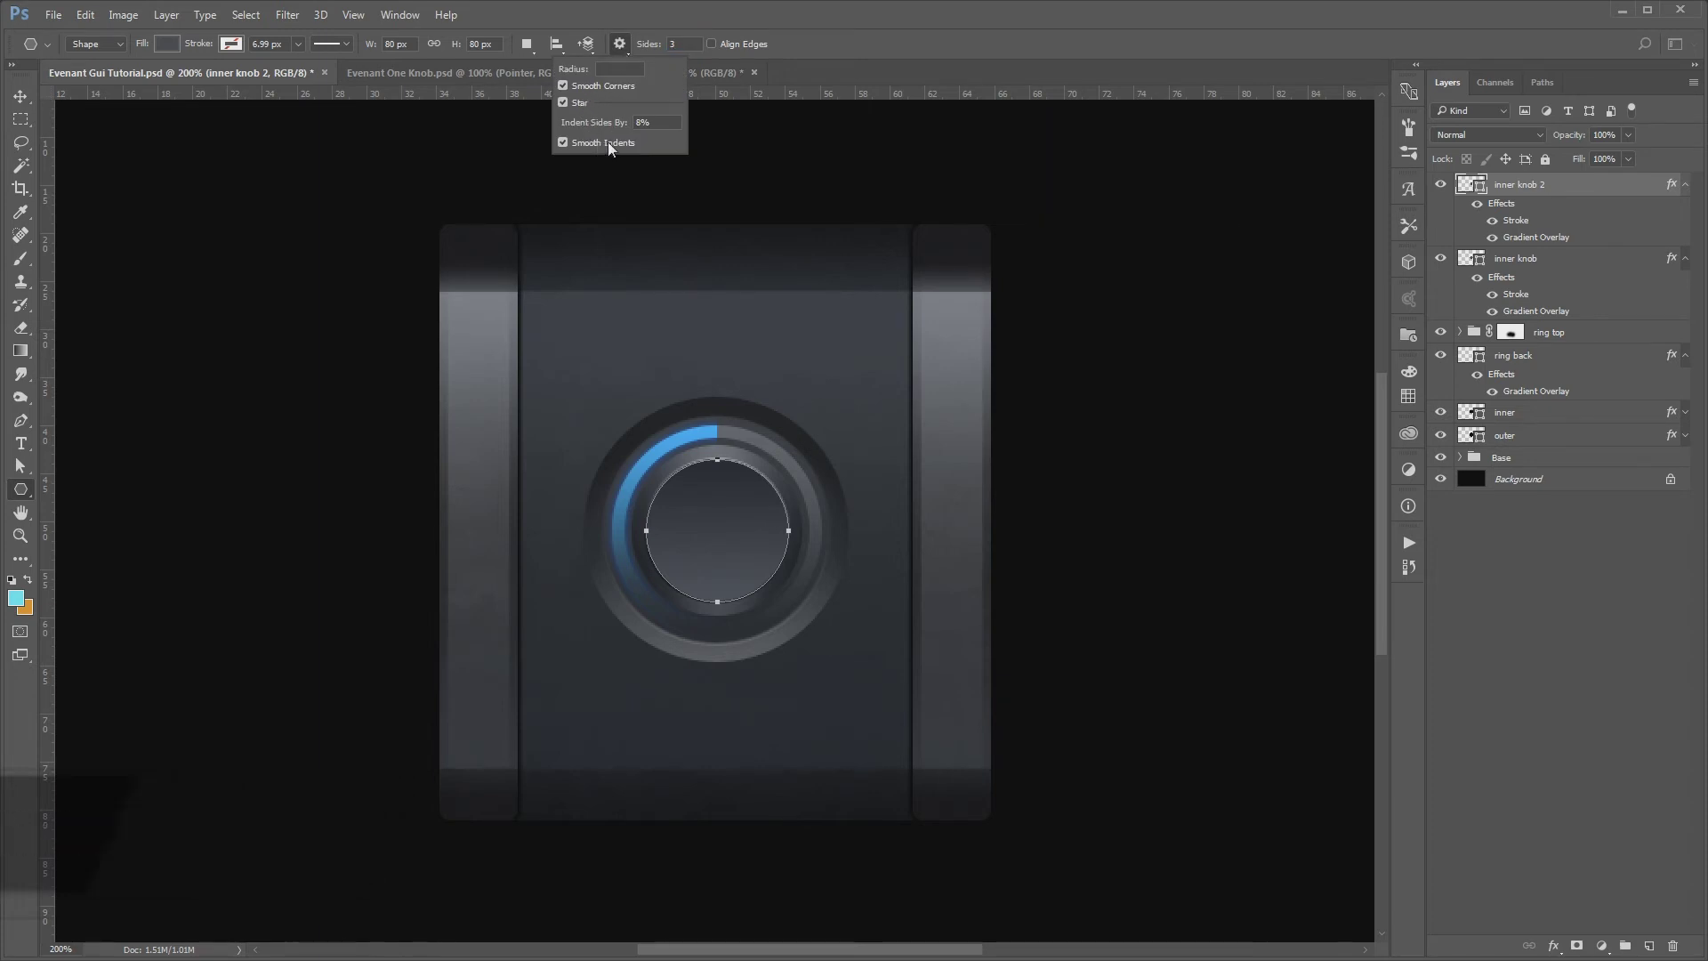
pyautogui.click(747, 481)
pyautogui.press('Escape')
# Draw a small triangle at the top of the knob
pyautogui.hotkey('ctrl', '+')
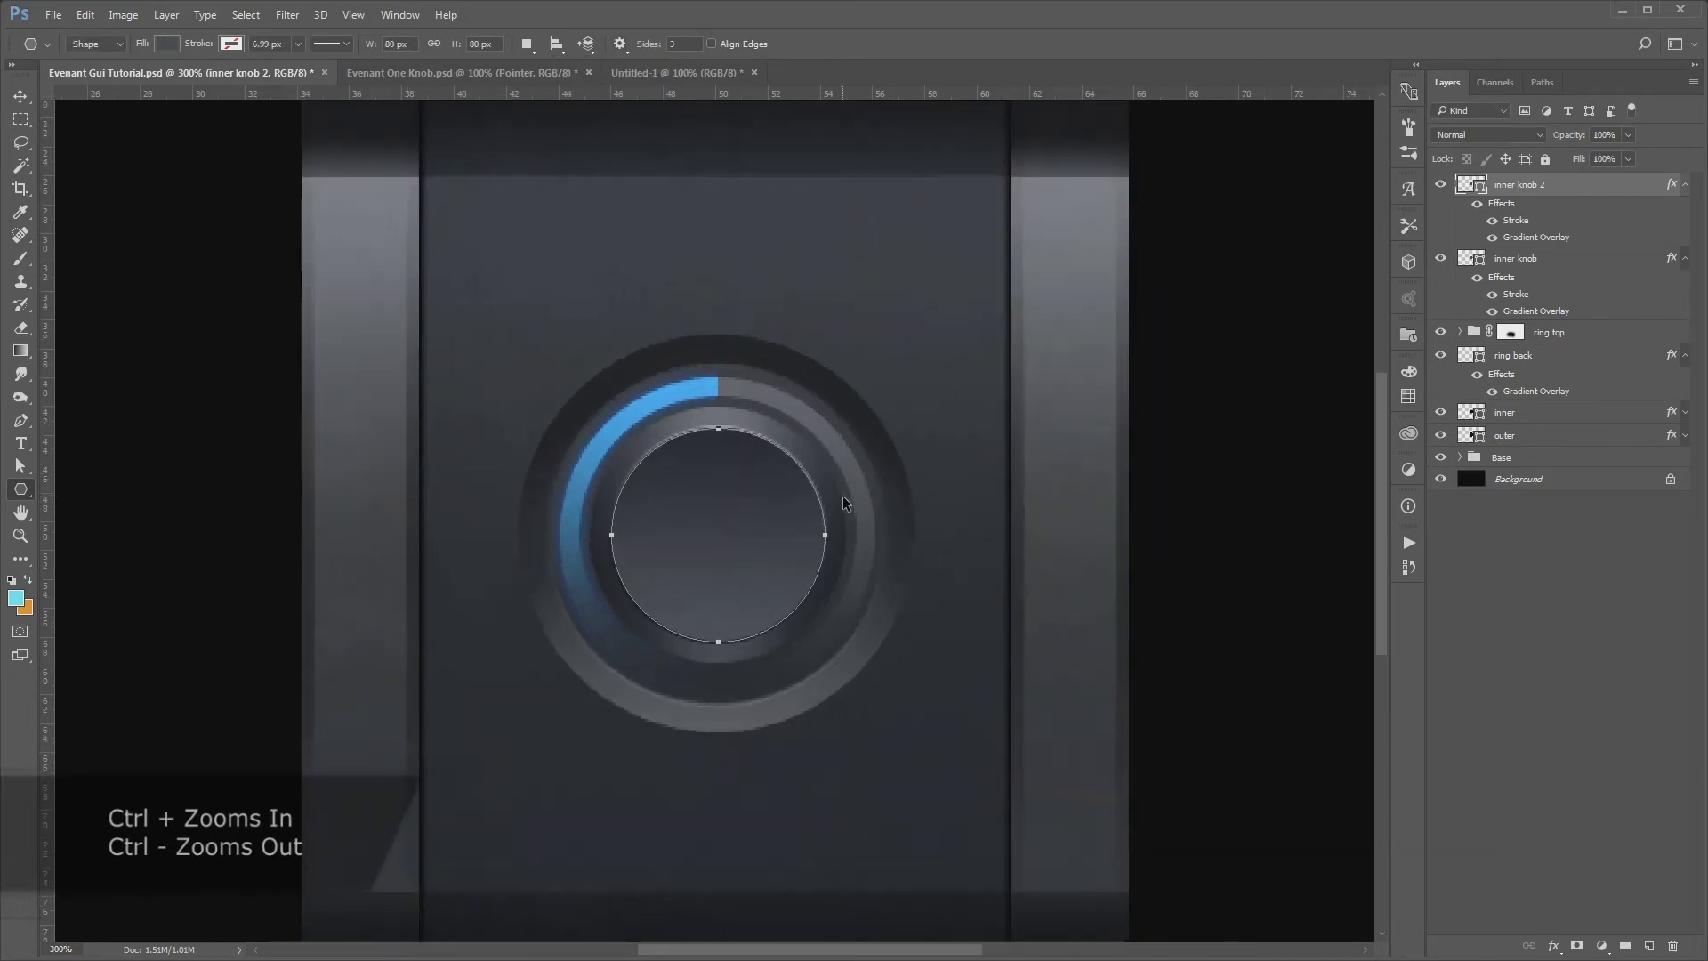
pyautogui.hotkey('ctrl', '+')
pyautogui.moveTo(717, 436); pyautogui.dragTo(717, 417)
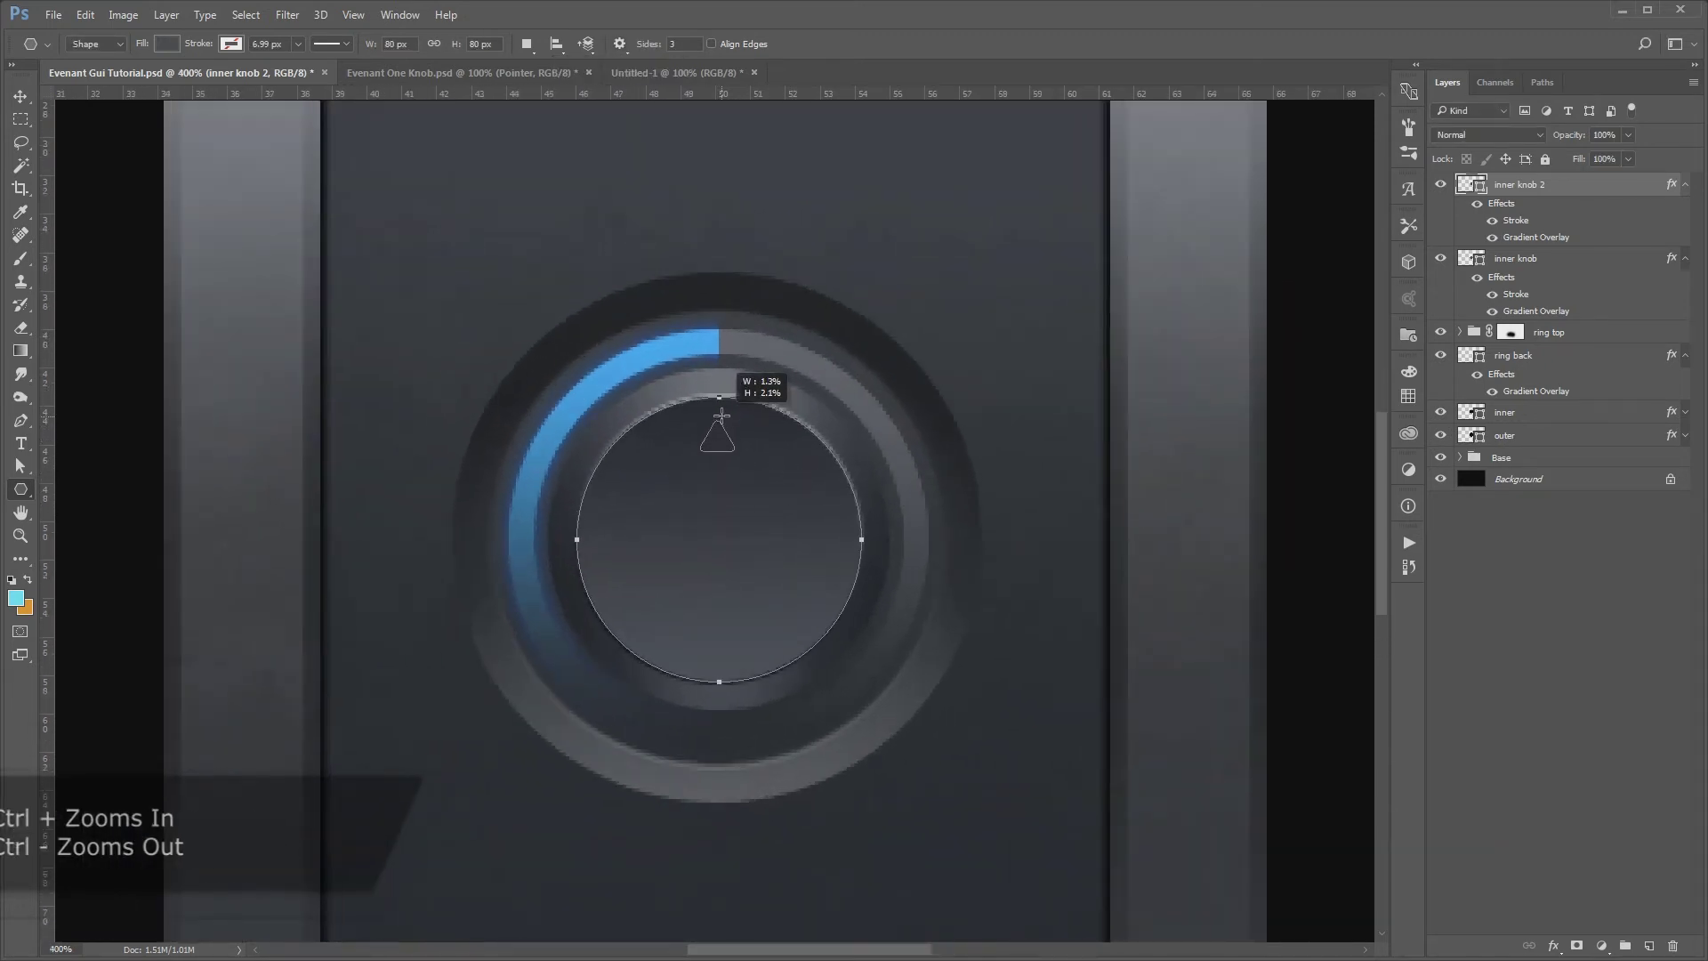
pyautogui.press('v')
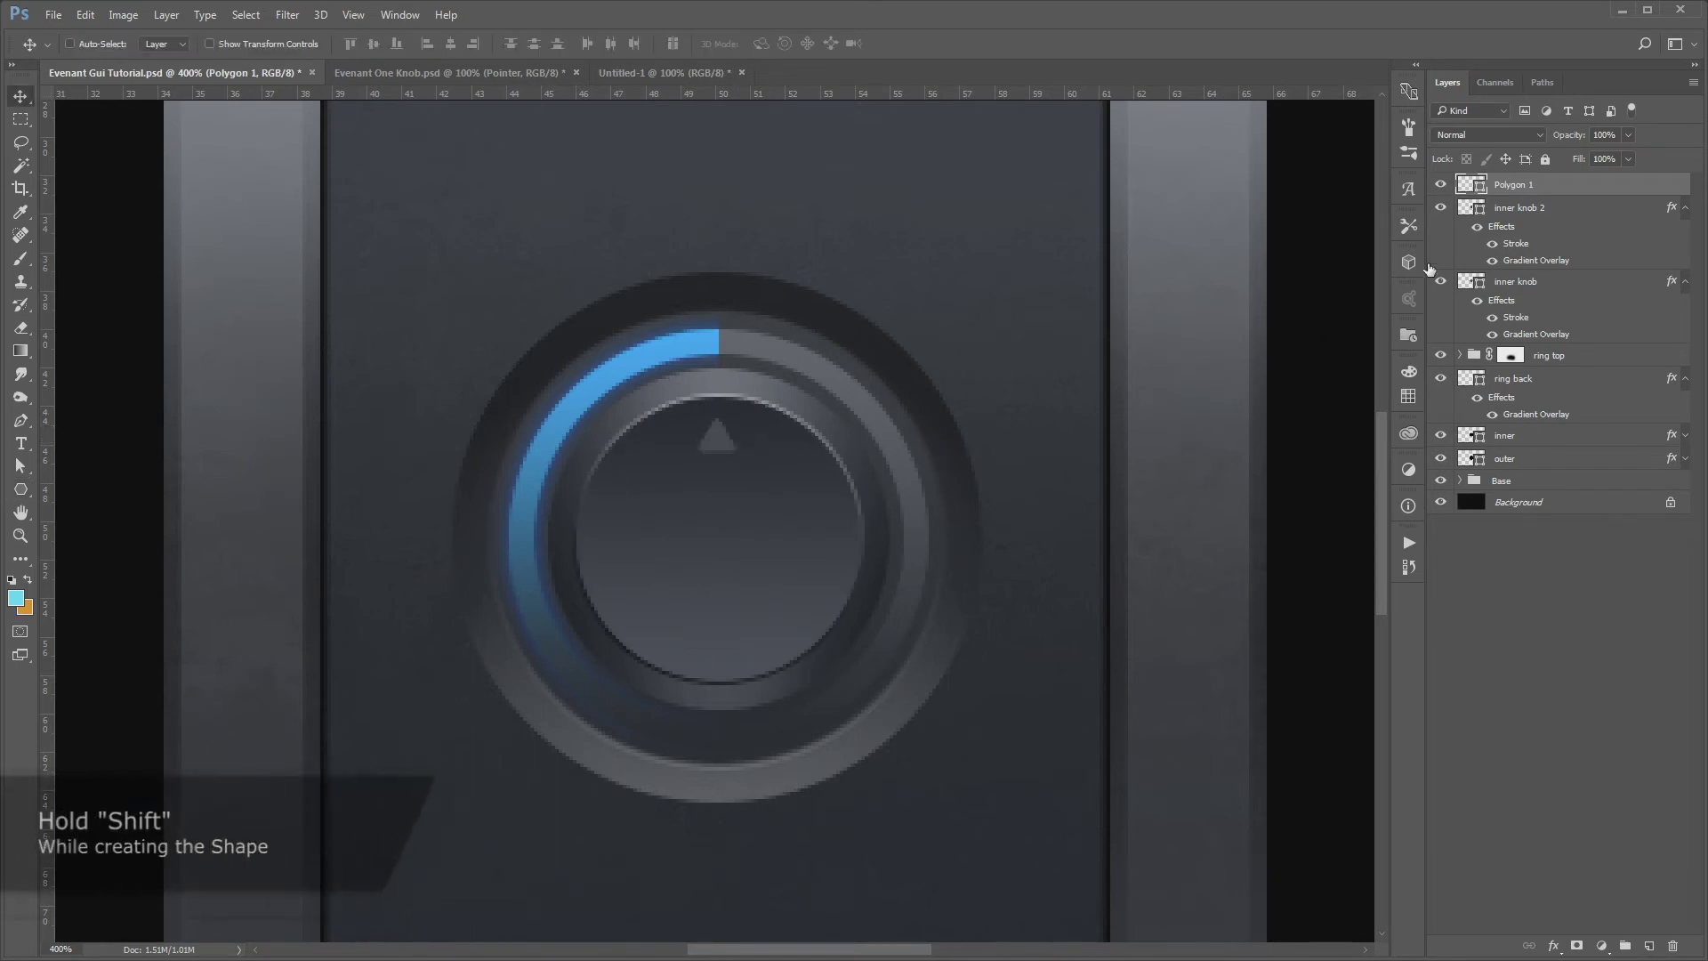
# Name the triangle layer 'Pointer' and position it just above the inner knob
pyautogui.doubleClick(1513, 184)
pyautogui.write('Po')
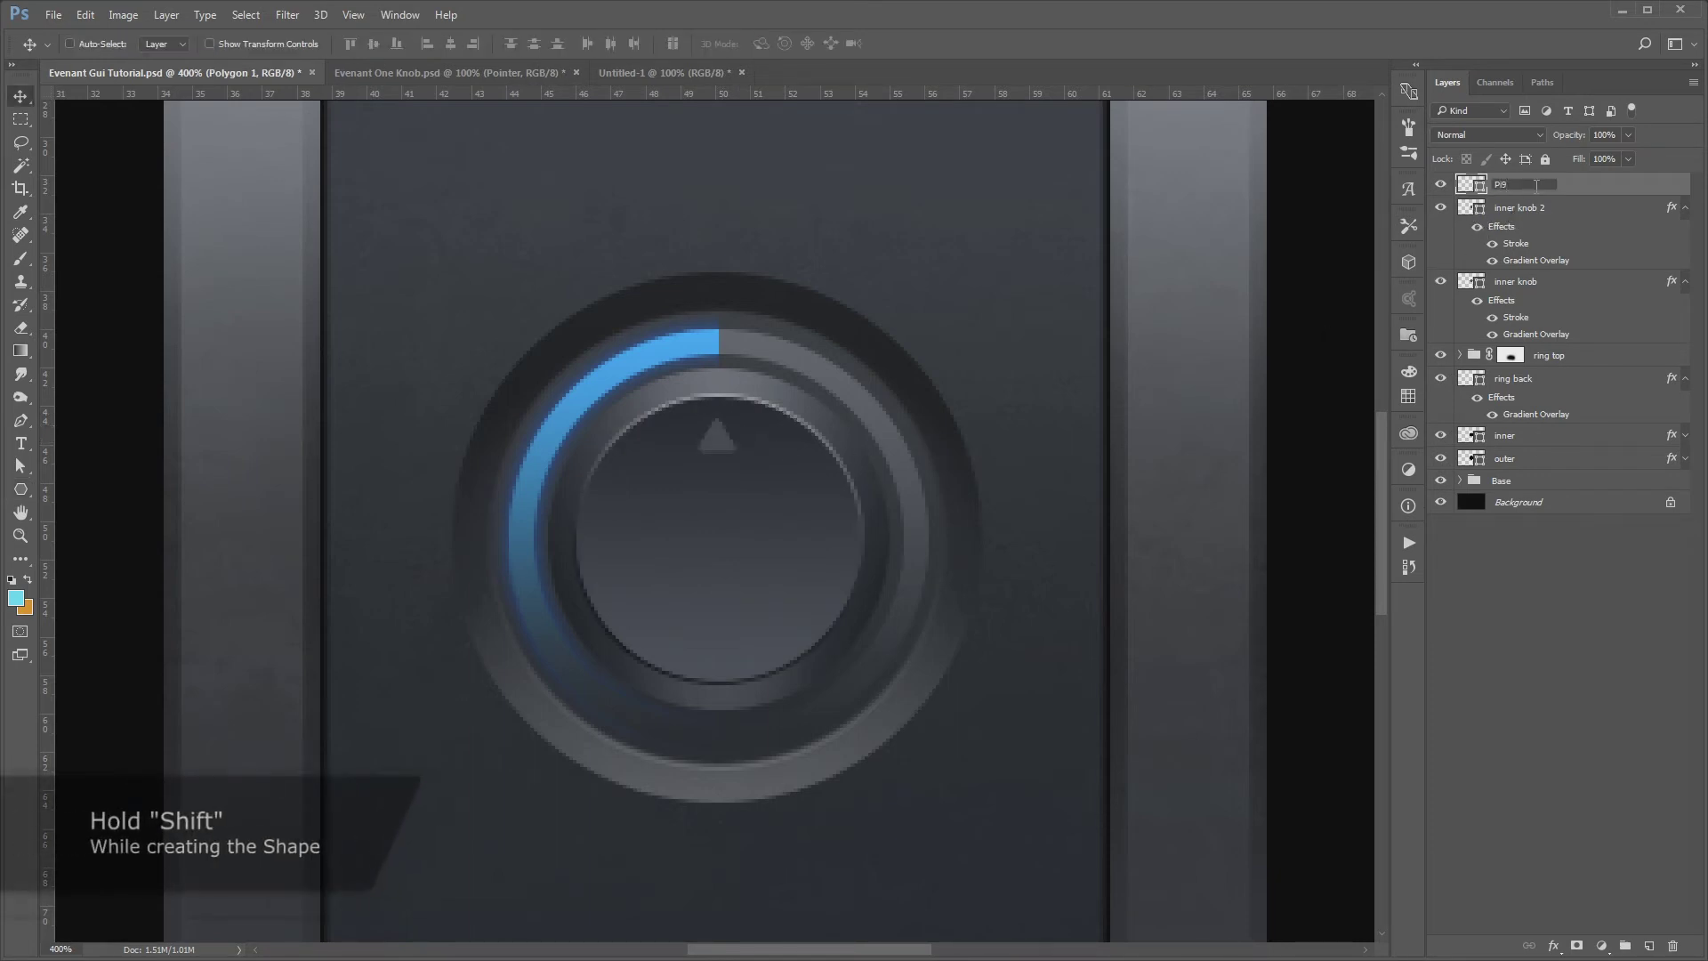
pyautogui.write('inter')
pyautogui.press('Return')
pyautogui.moveTo(824, 461); pyautogui.dragTo(824, 402)
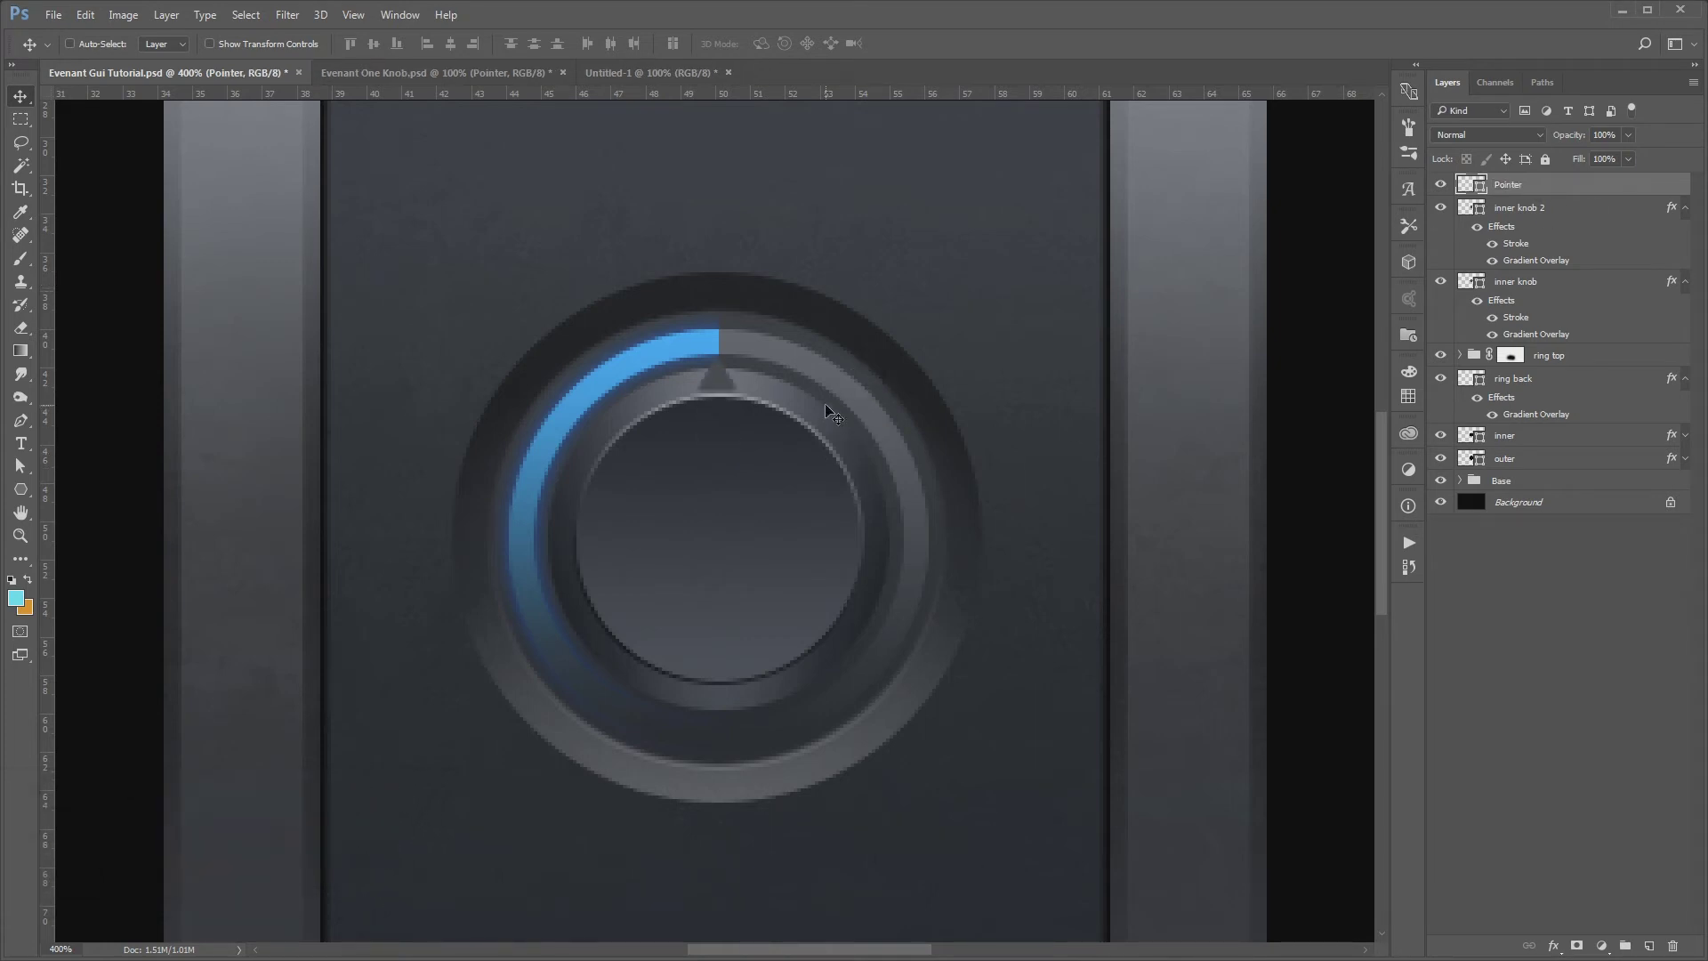
pyautogui.moveTo(785, 411); pyautogui.dragTo(780, 461)
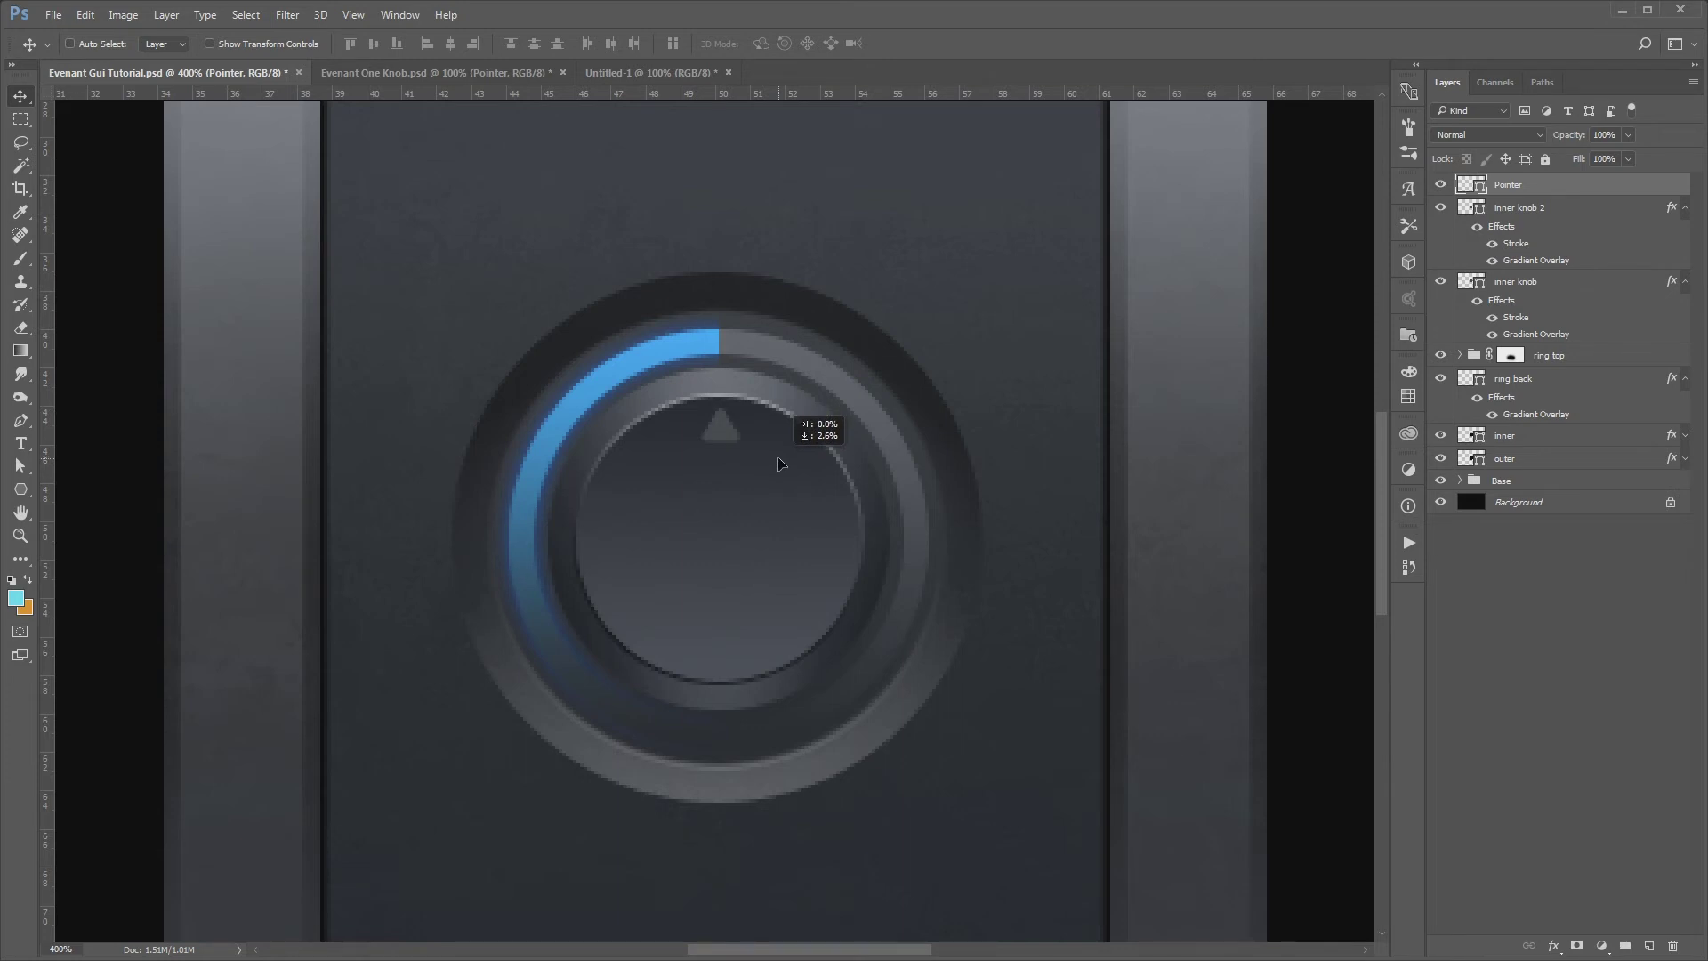
pyautogui.hotkey('ctrl', '-')
pyautogui.hotkey('ctrl', '-')
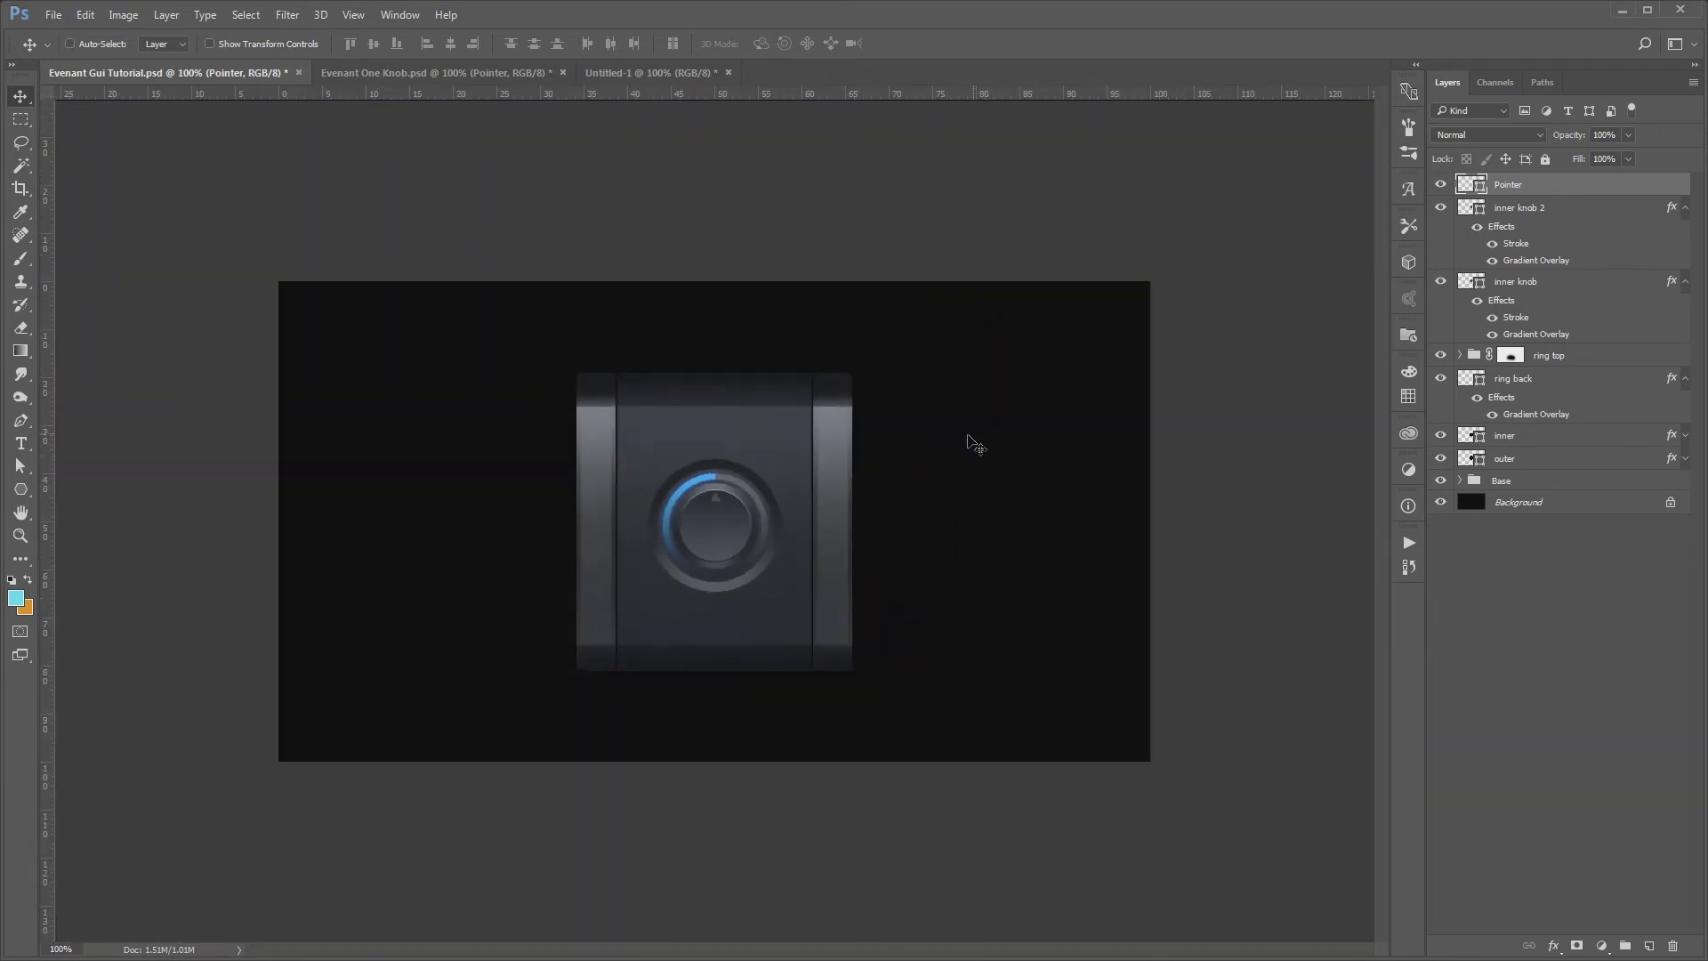
# Copy the ring top layer style and paste it onto the Pointer layer
pyautogui.click(1552, 357)
pyautogui.click(1459, 355)
pyautogui.click(1569, 402)
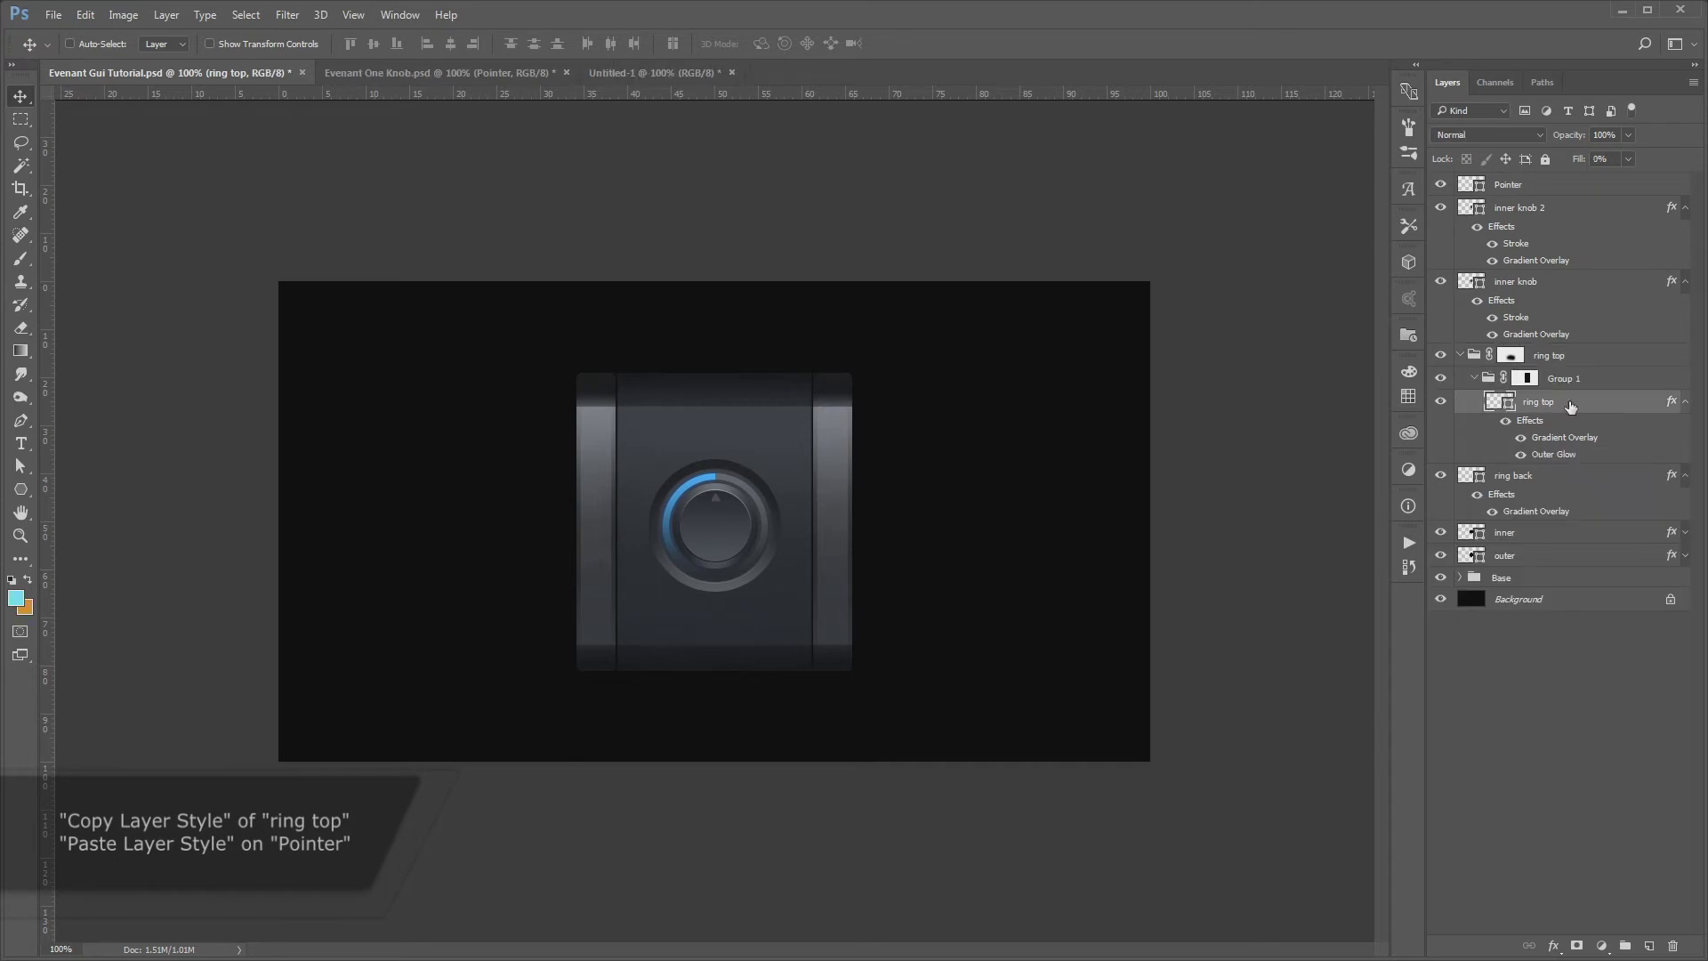
pyautogui.rightClick(1569, 402)
pyautogui.click(1601, 824)
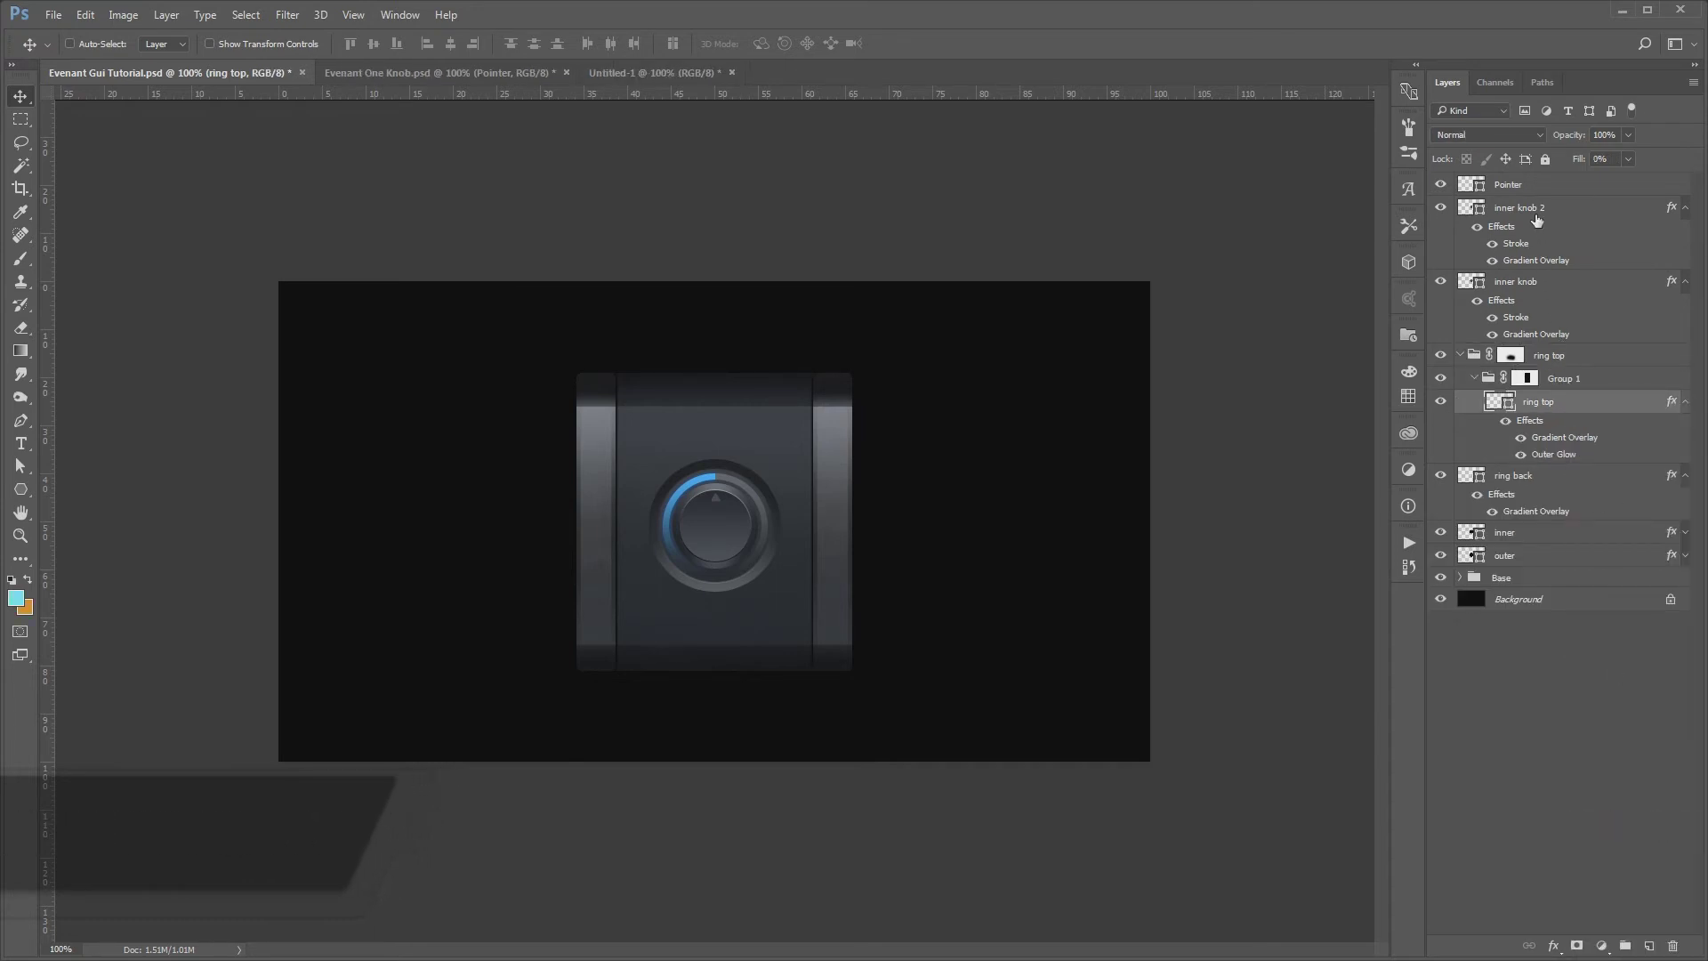
pyautogui.click(1526, 187)
pyautogui.rightClick(1524, 184)
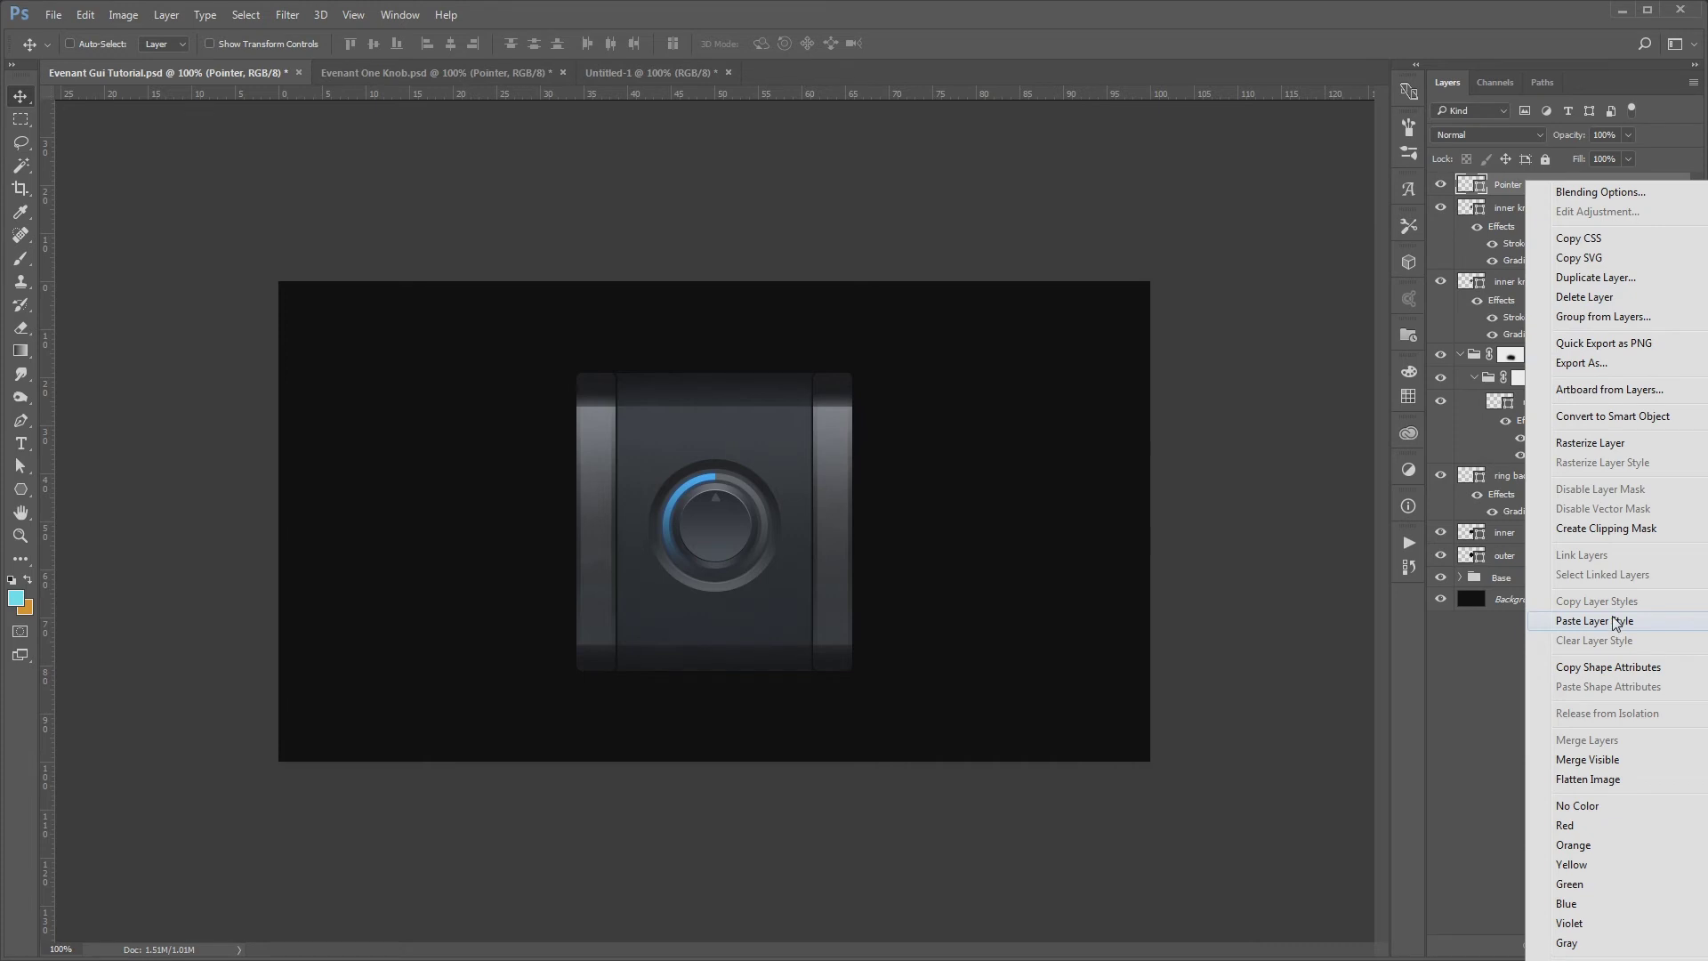
pyautogui.click(1592, 620)
# Replace Pointer's gradient overlay with a Color Overlay sampled from the ring's blue (#23b5fa)
pyautogui.doubleClick(1563, 180)
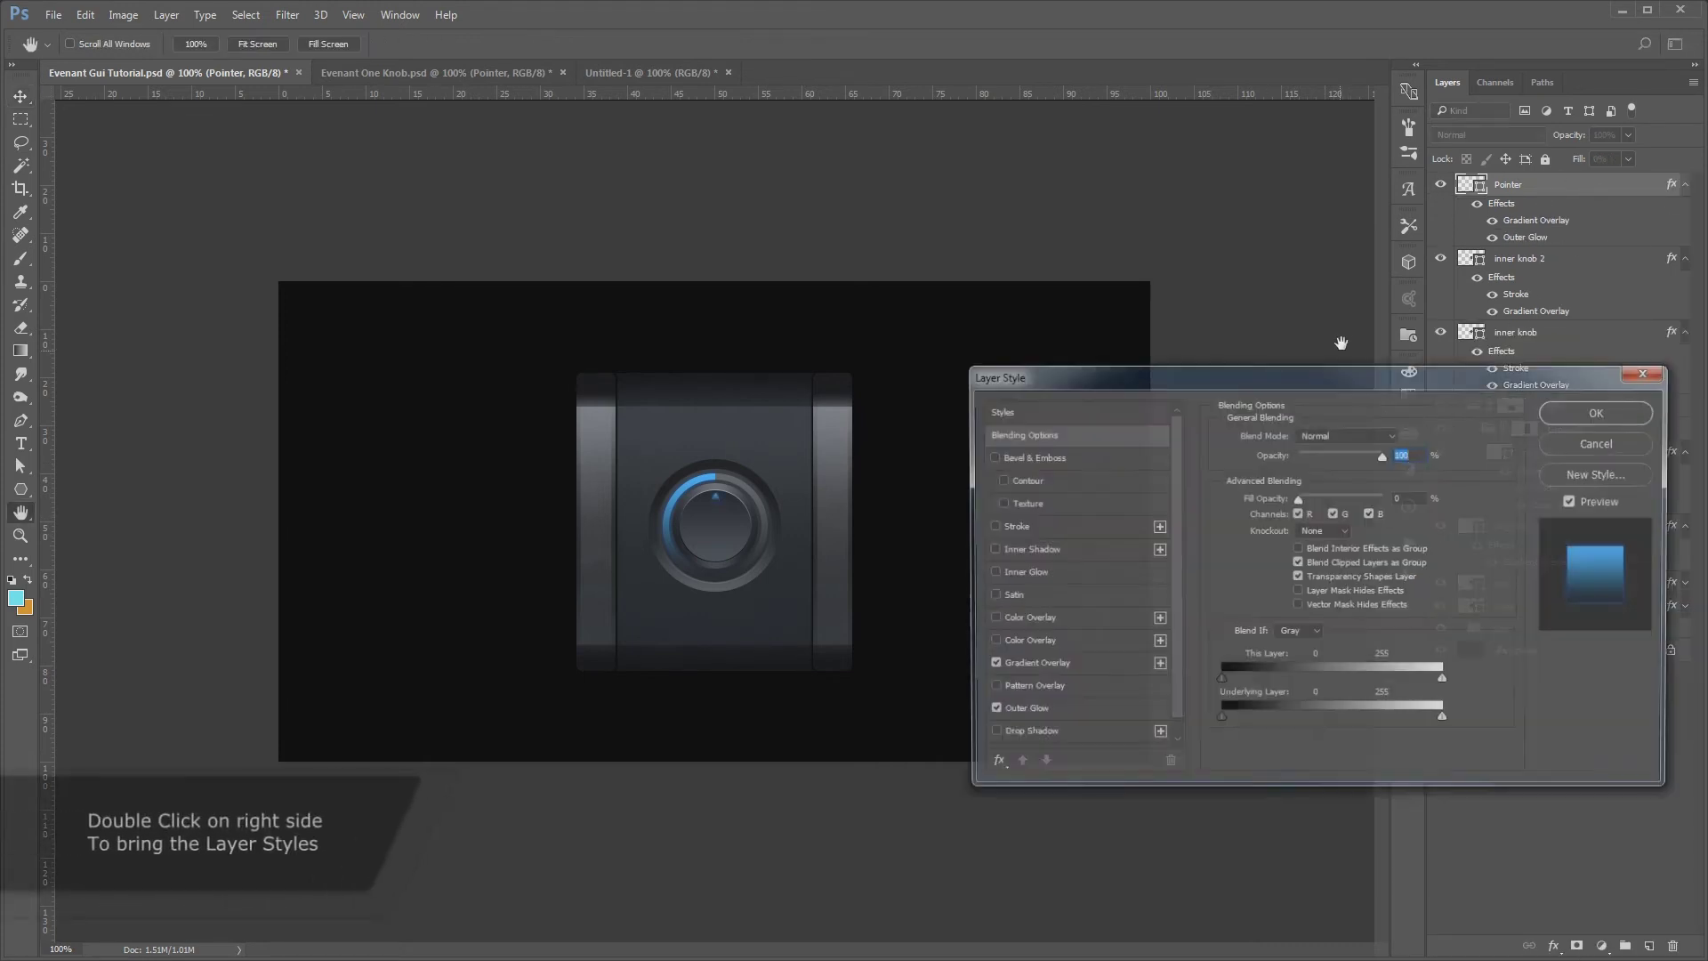
pyautogui.click(993, 664)
pyautogui.click(1026, 622)
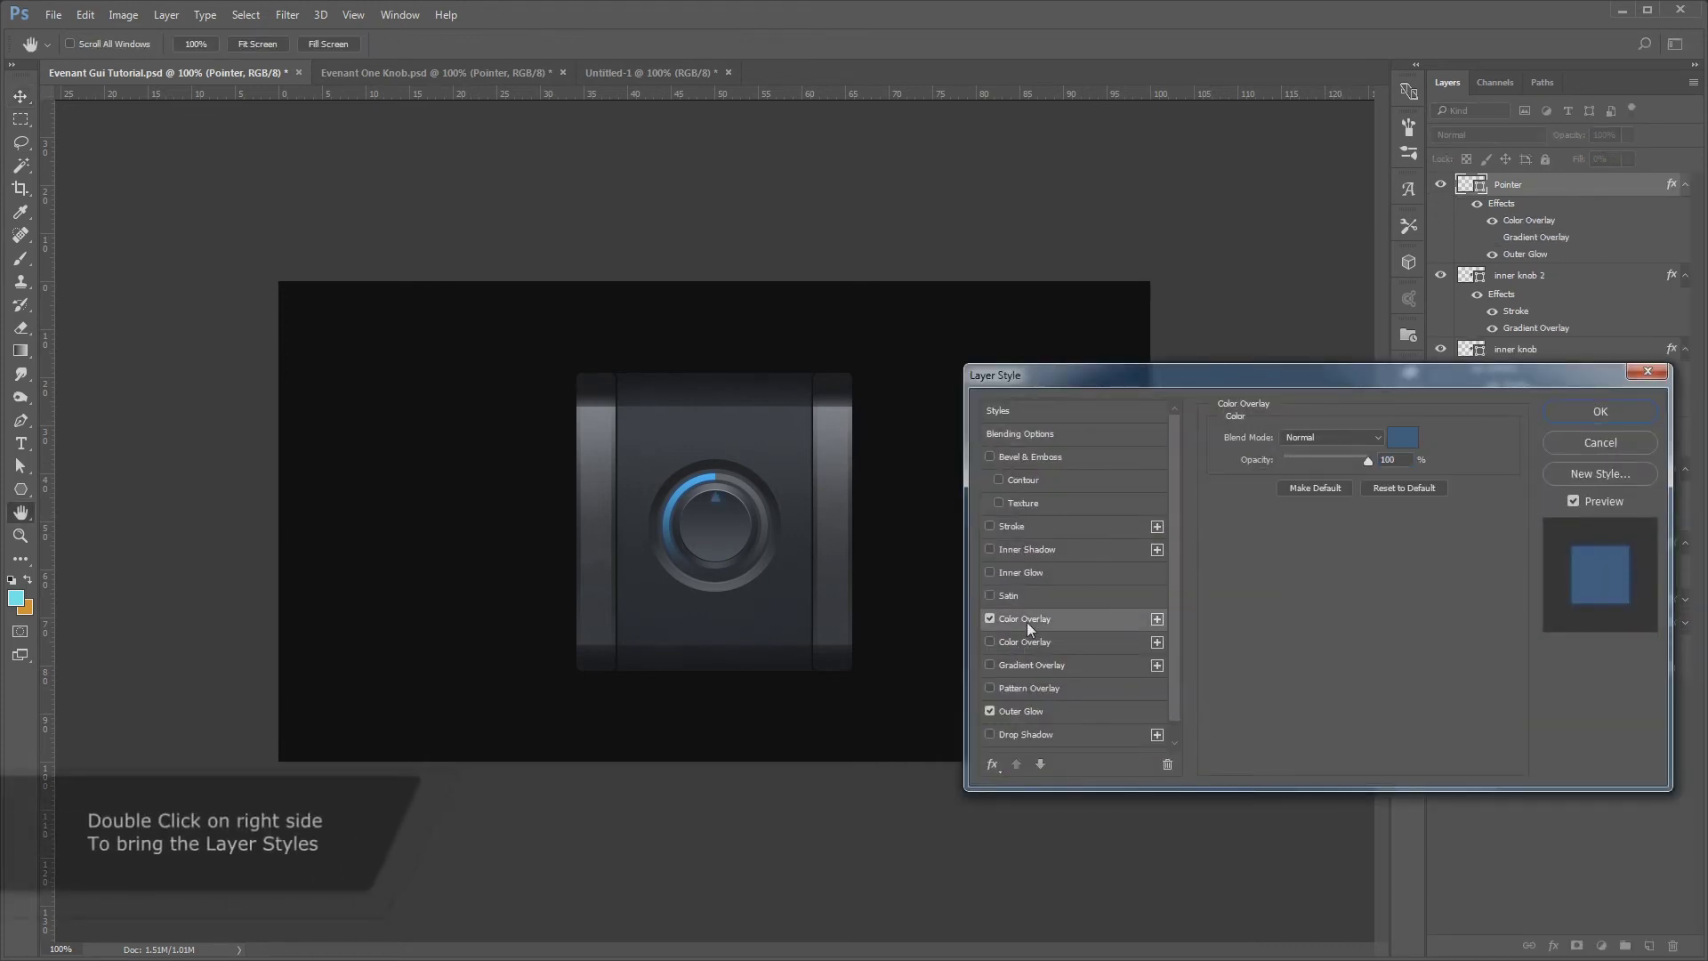
pyautogui.click(1402, 437)
pyautogui.click(743, 471)
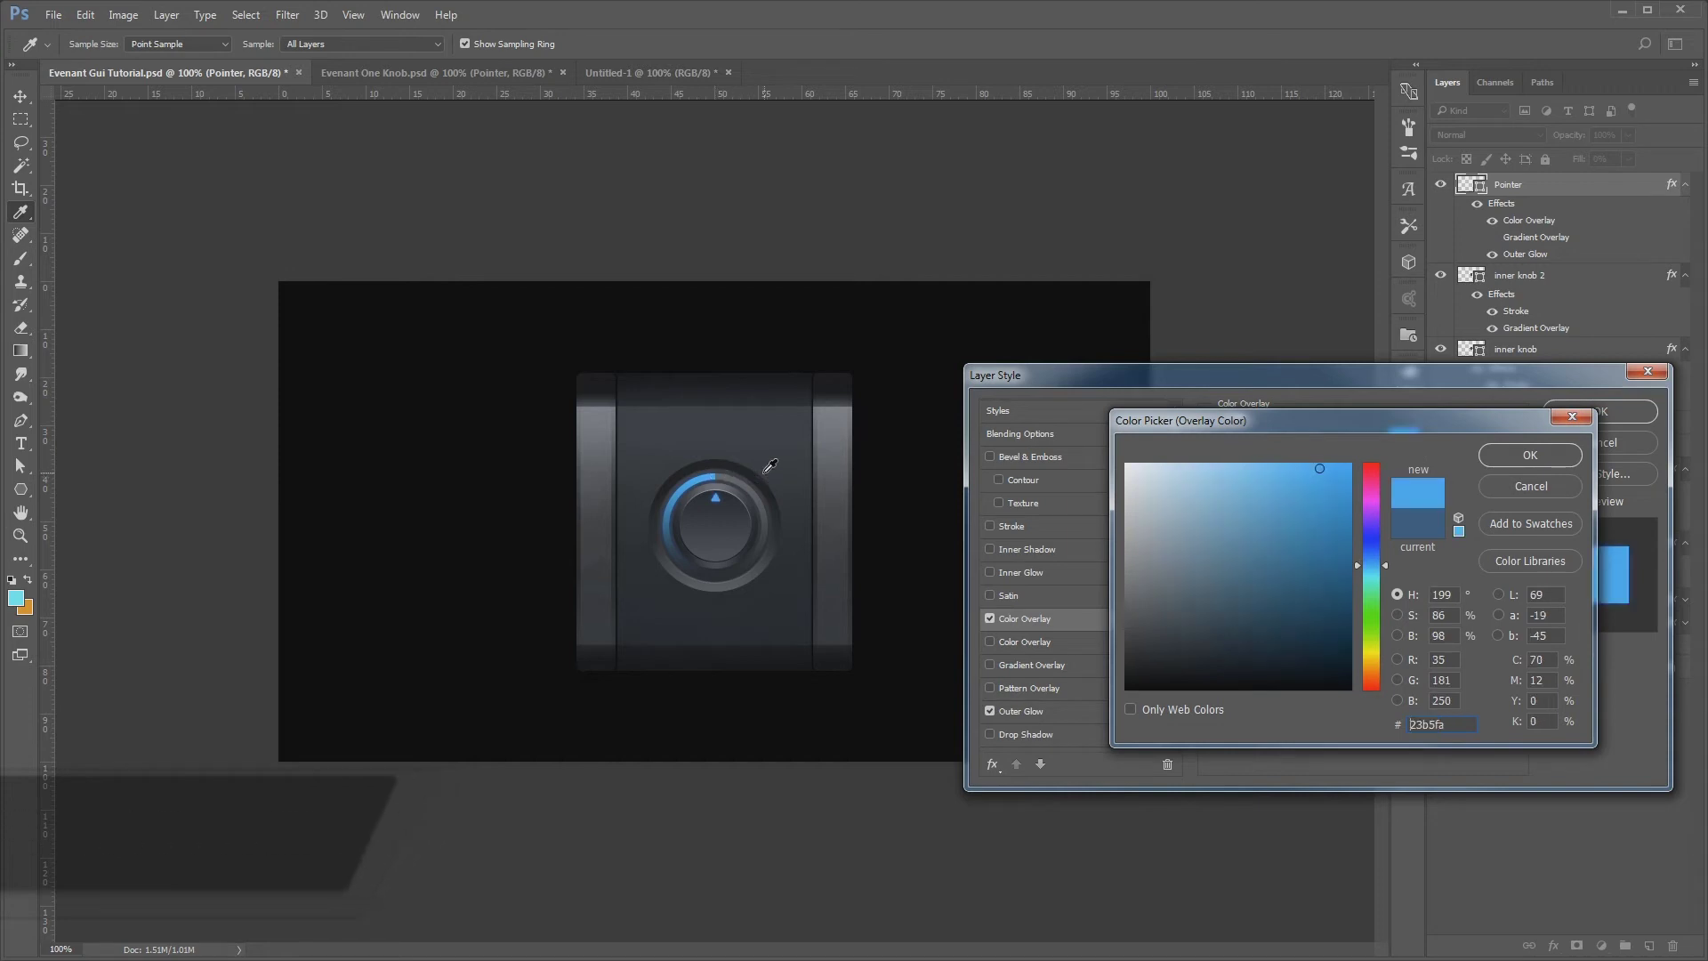
pyautogui.press('Return')
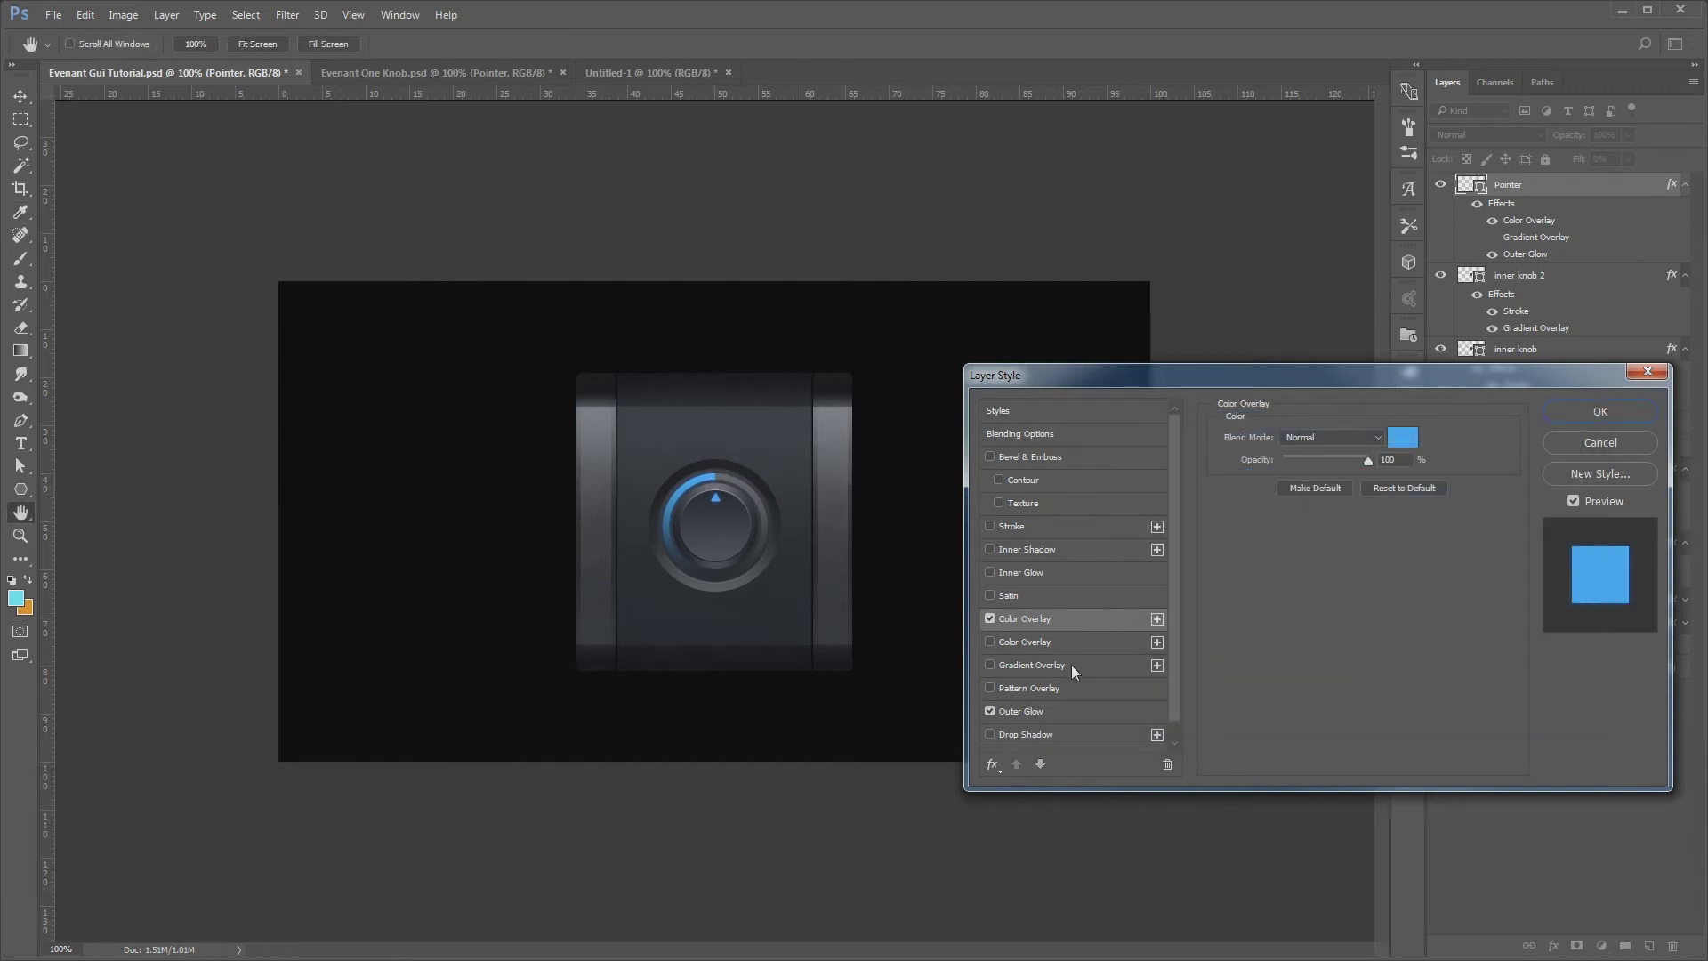
pyautogui.press('Return')
pyautogui.doubleClick(1609, 429)
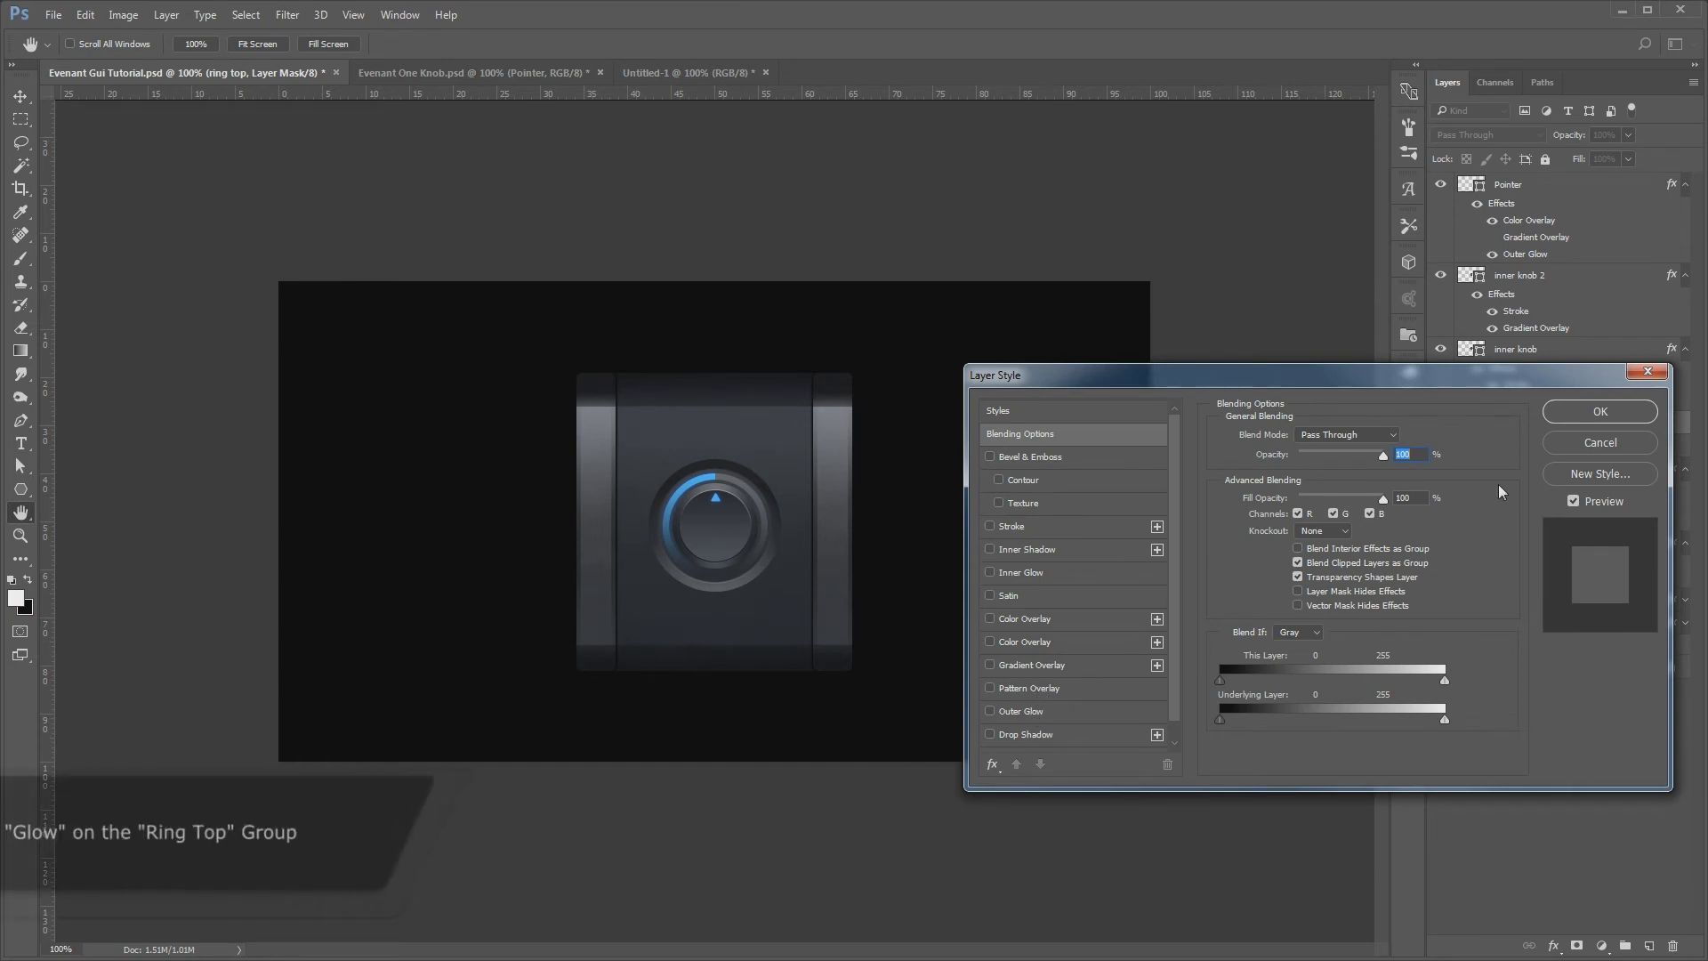
# Give the ring top group a low-opacity, light cyan-blue Outer Glow
pyautogui.click(1602, 436)
pyautogui.click(1598, 426)
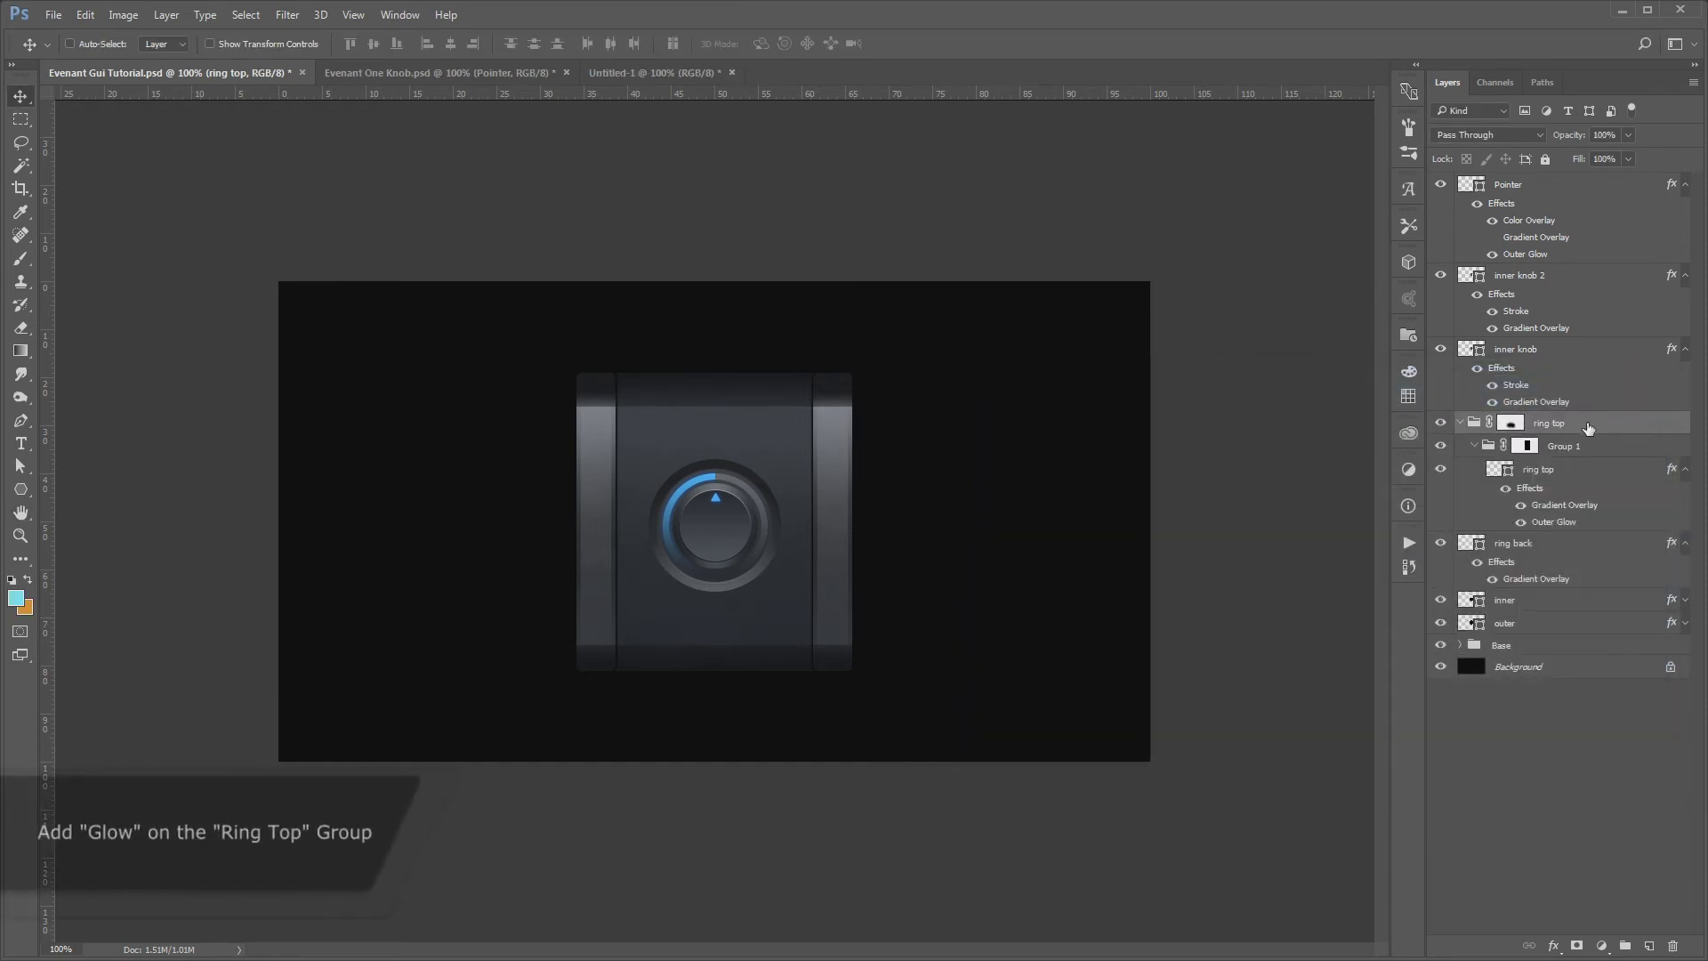
pyautogui.doubleClick(1588, 428)
pyautogui.click(1030, 712)
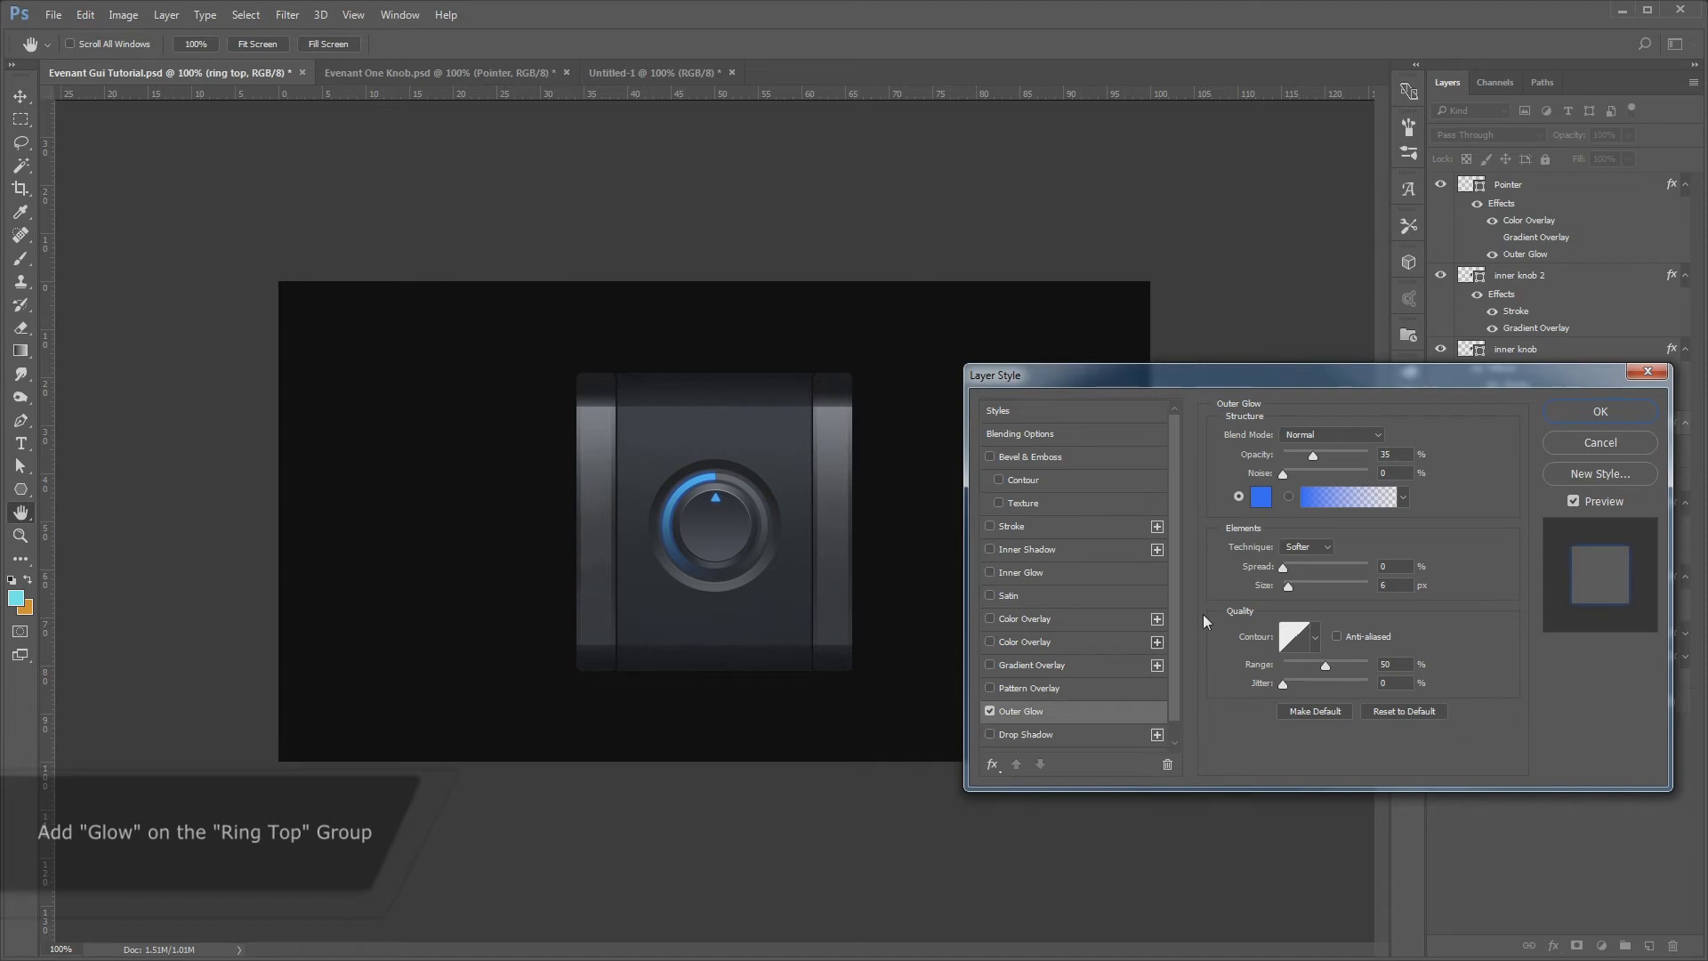
pyautogui.moveTo(1314, 455); pyautogui.dragTo(1347, 453)
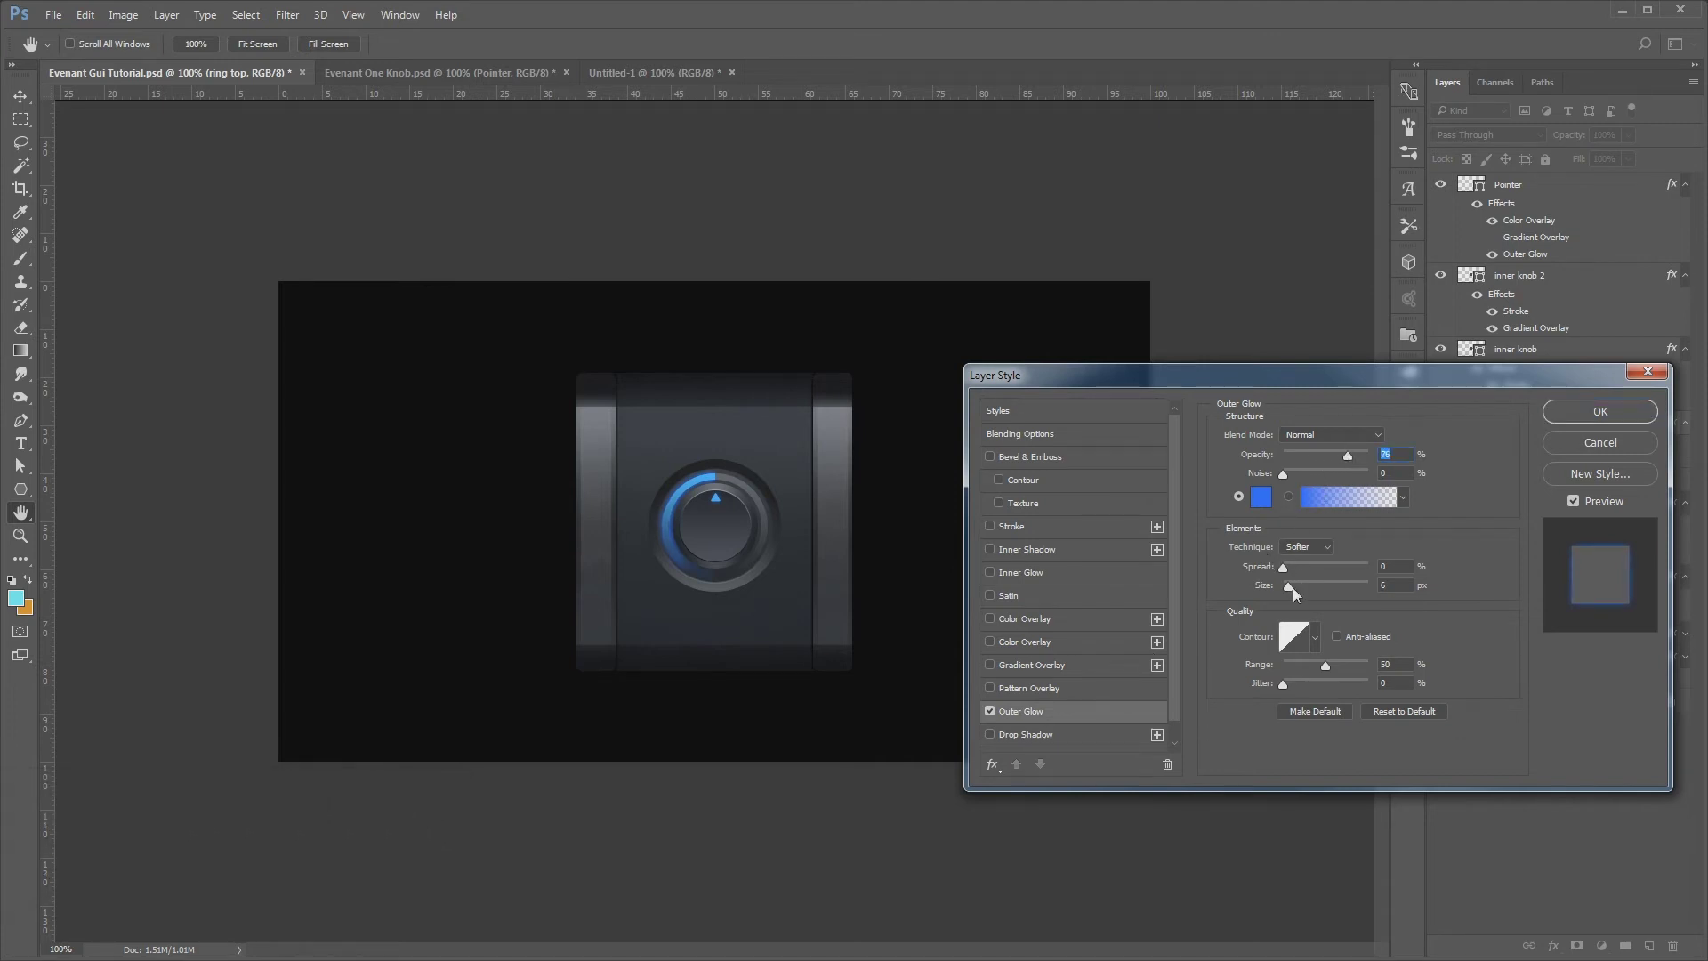
pyautogui.click(1261, 496)
pyautogui.moveTo(1373, 575); pyautogui.dragTo(1369, 560)
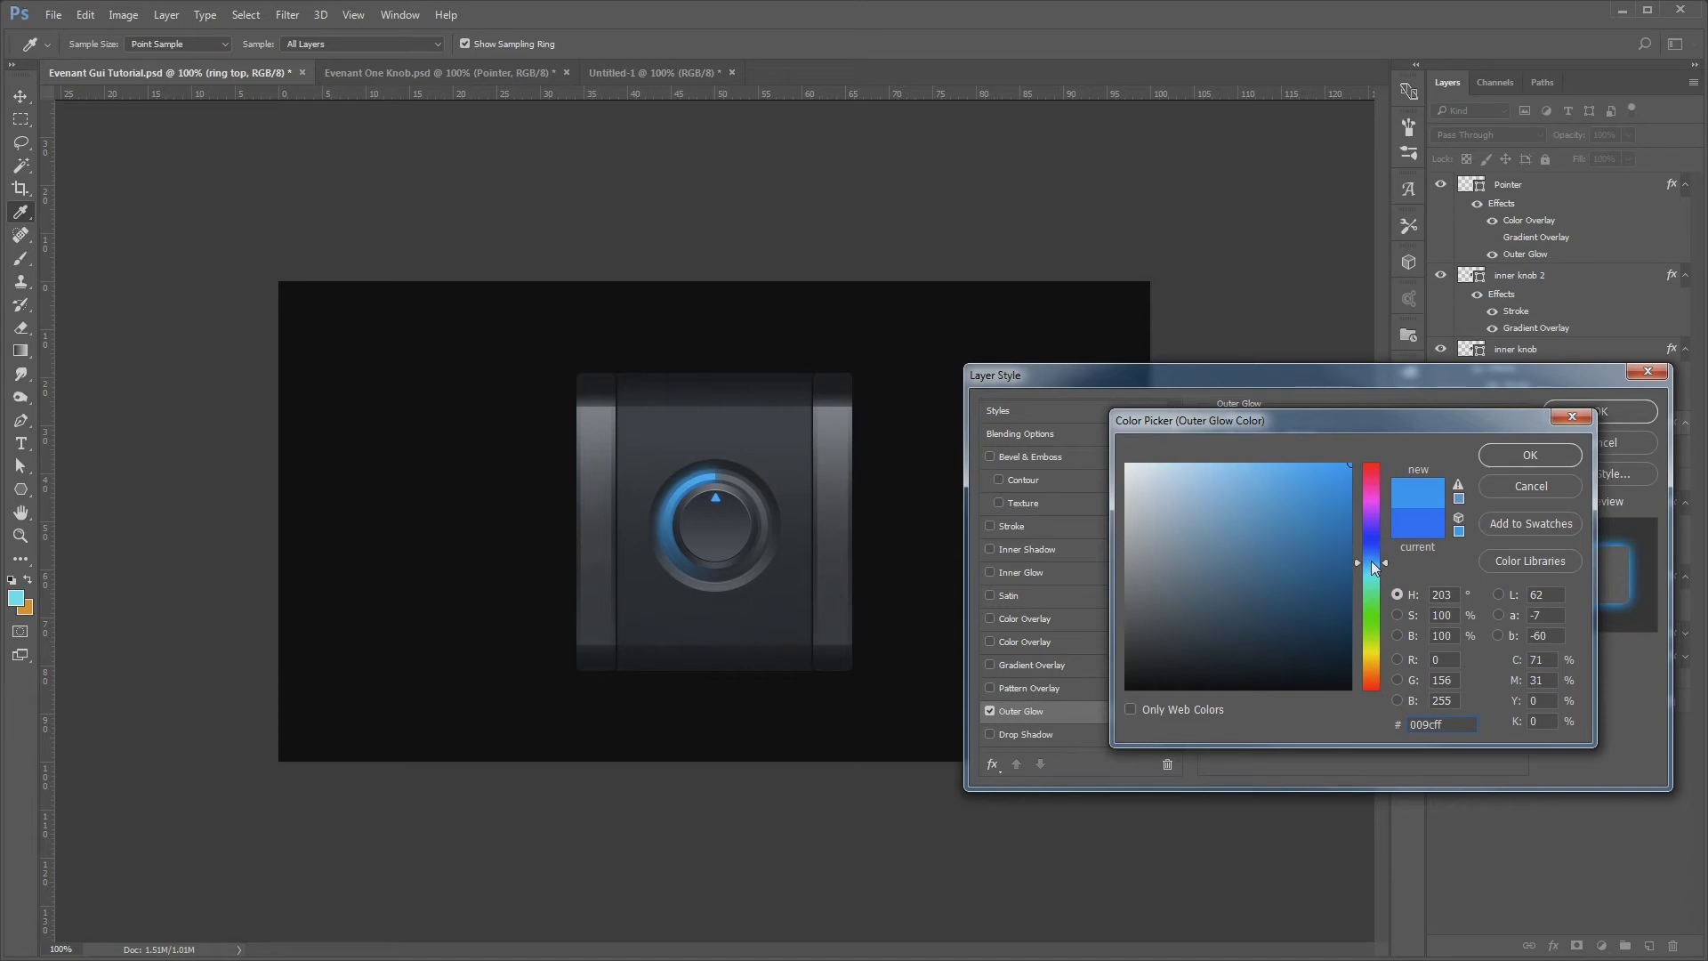
pyautogui.click(1542, 479)
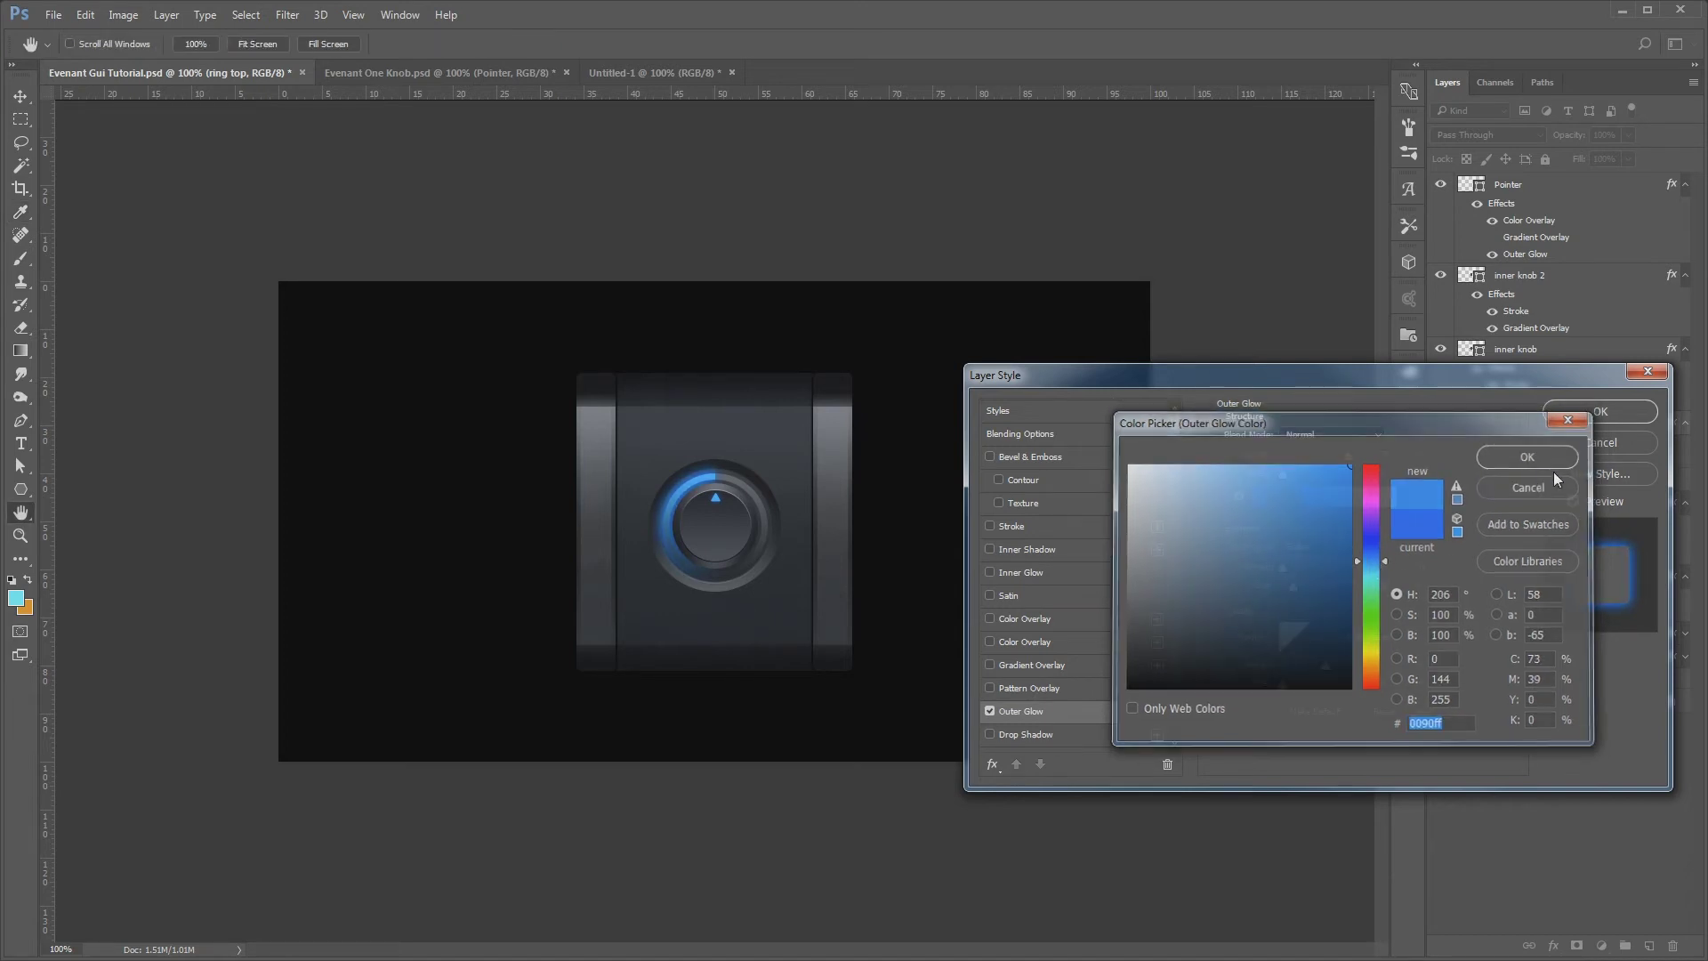
pyautogui.moveTo(1347, 454); pyautogui.dragTo(1284, 459)
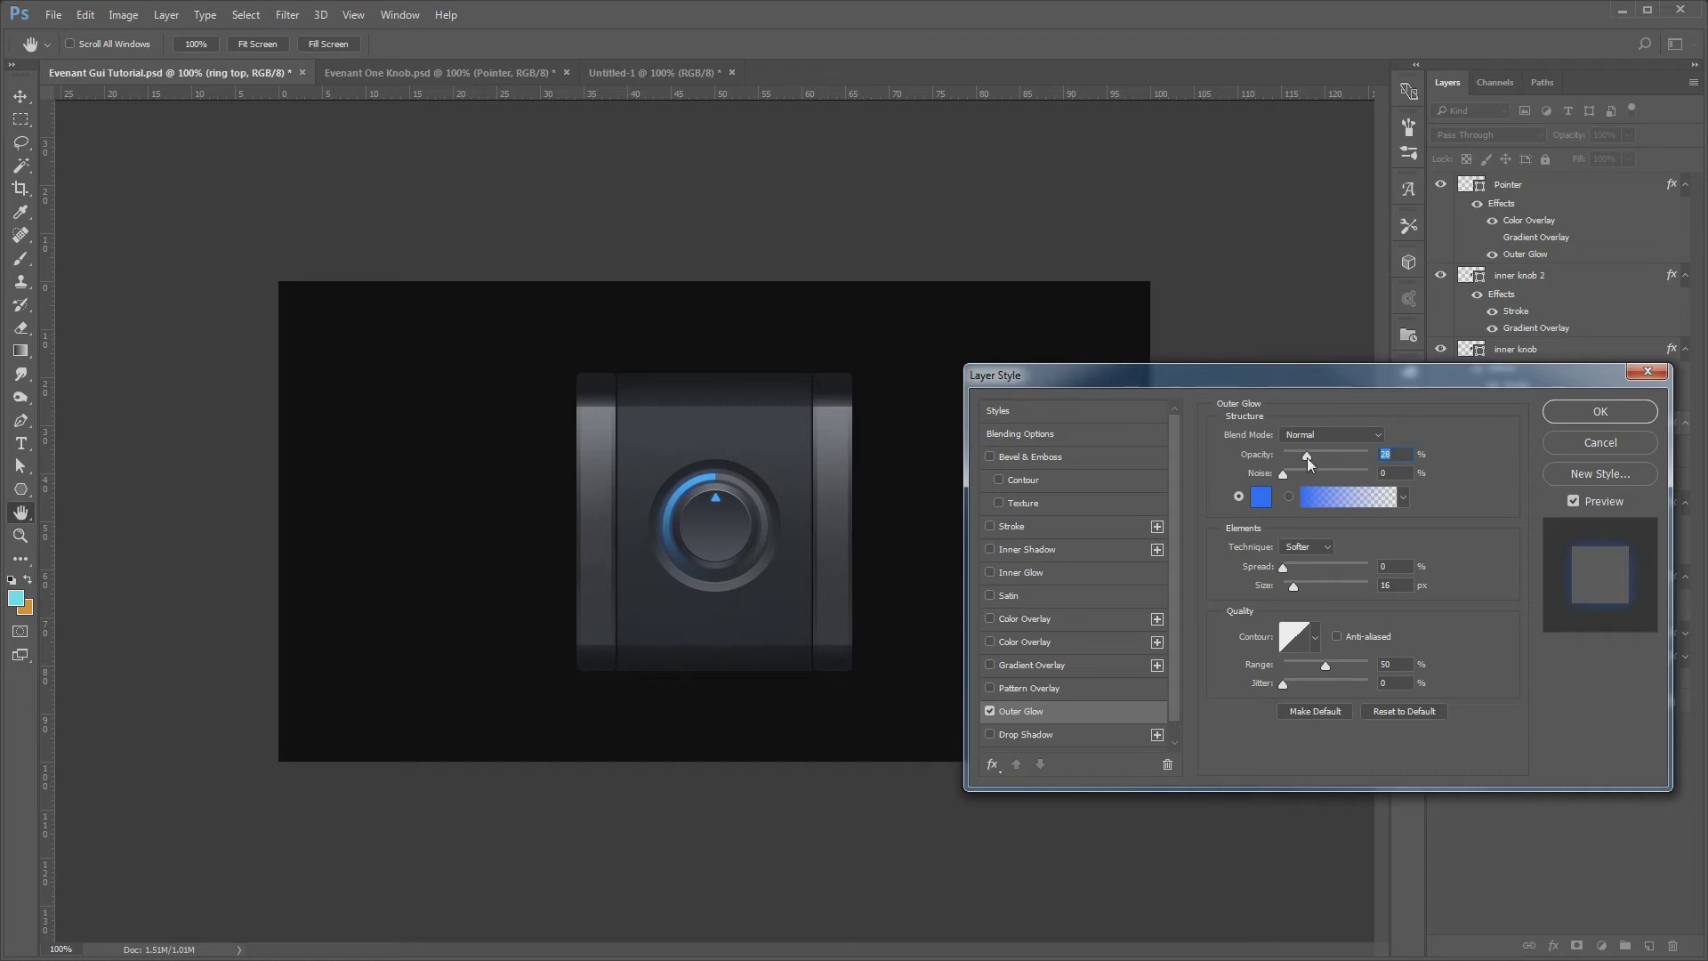
pyautogui.press('Return')
# Widen the Pointer layer's outer glow to size 16 and raise its opacity
pyautogui.click(1569, 189)
pyautogui.doubleClick(1570, 187)
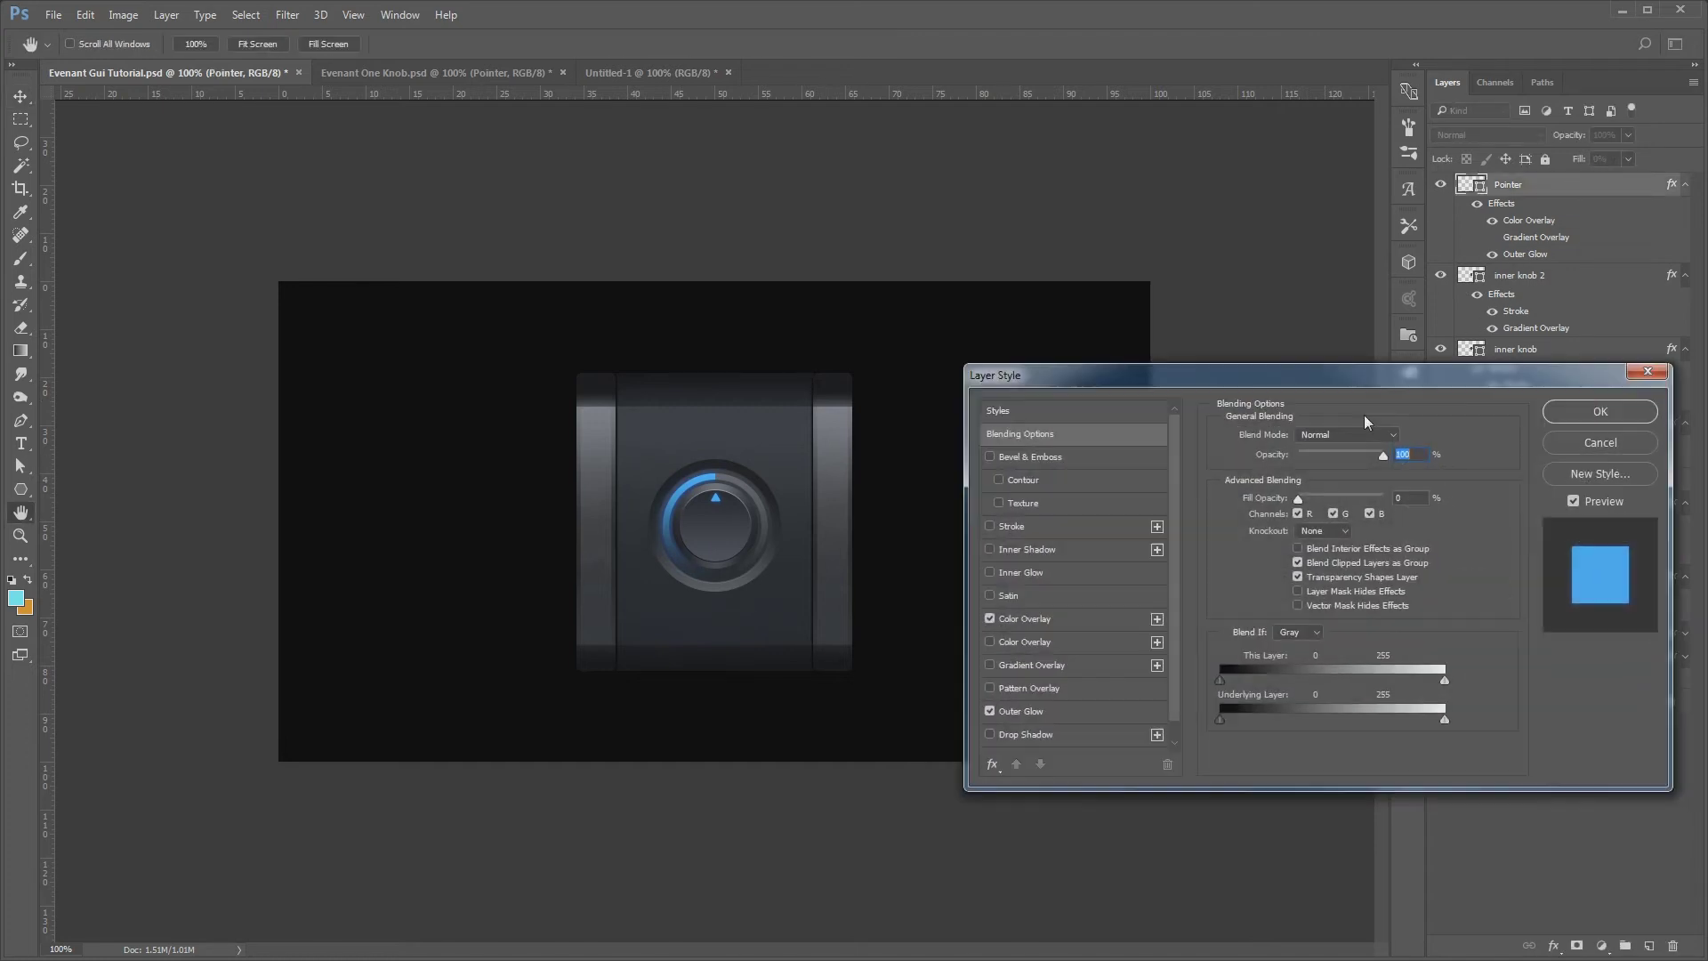
pyautogui.click(1046, 712)
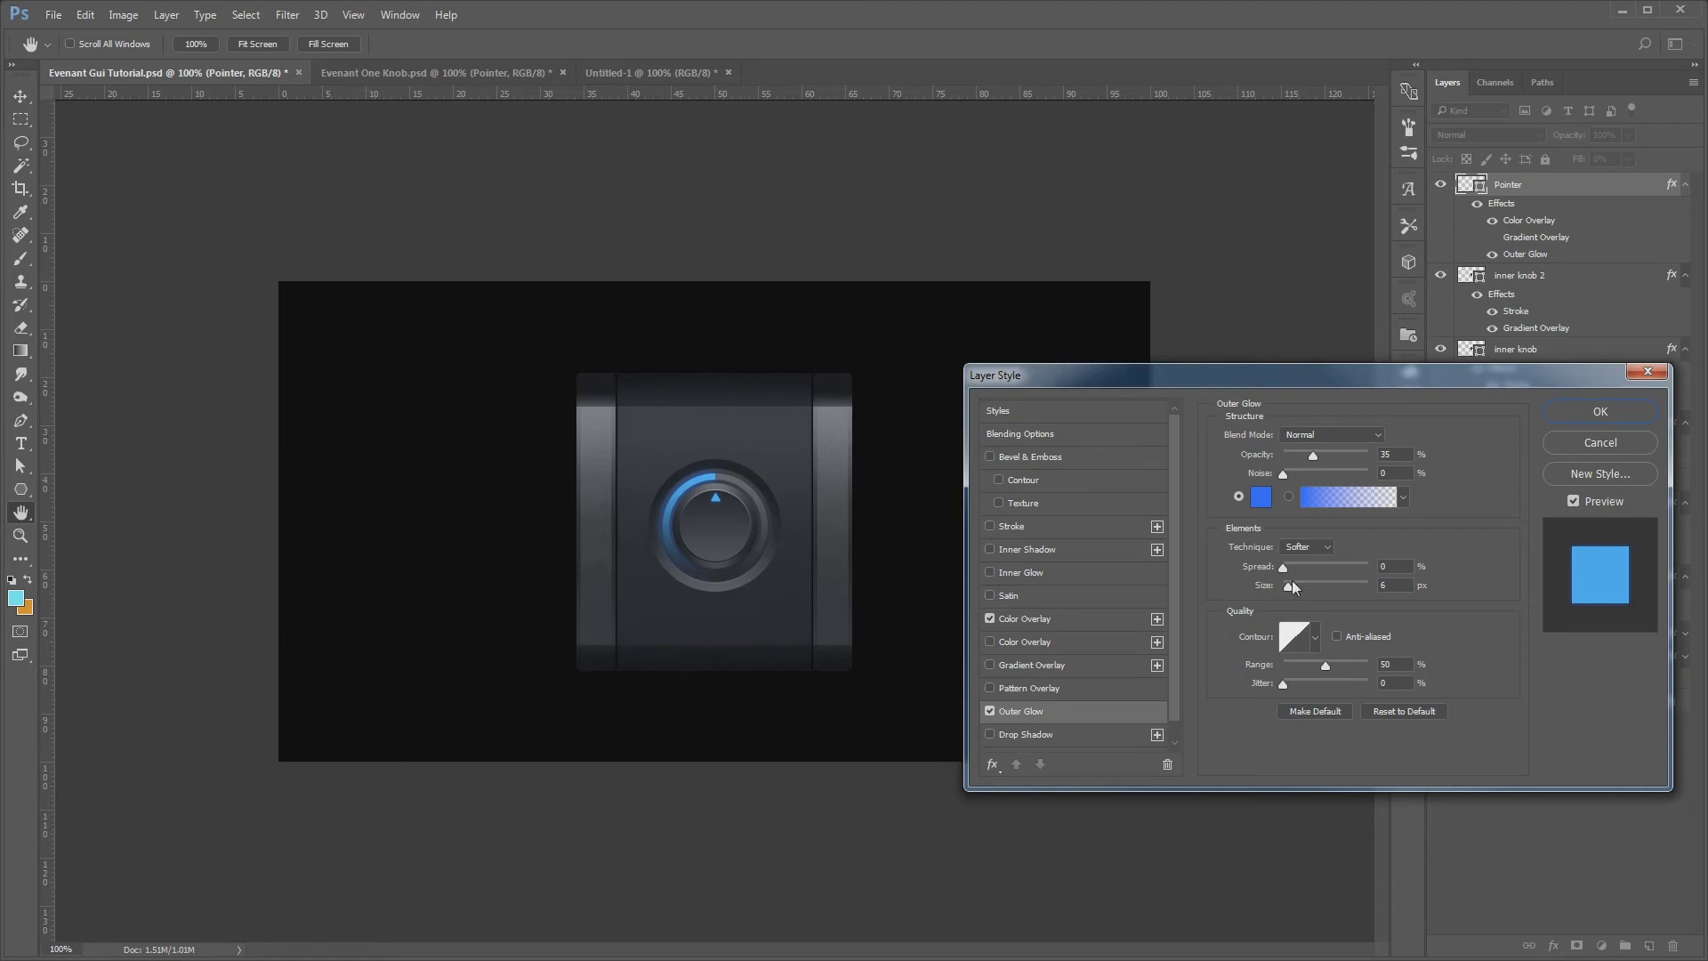
pyautogui.moveTo(1289, 589); pyautogui.dragTo(1293, 584)
pyautogui.moveTo(1312, 455); pyautogui.dragTo(1342, 456)
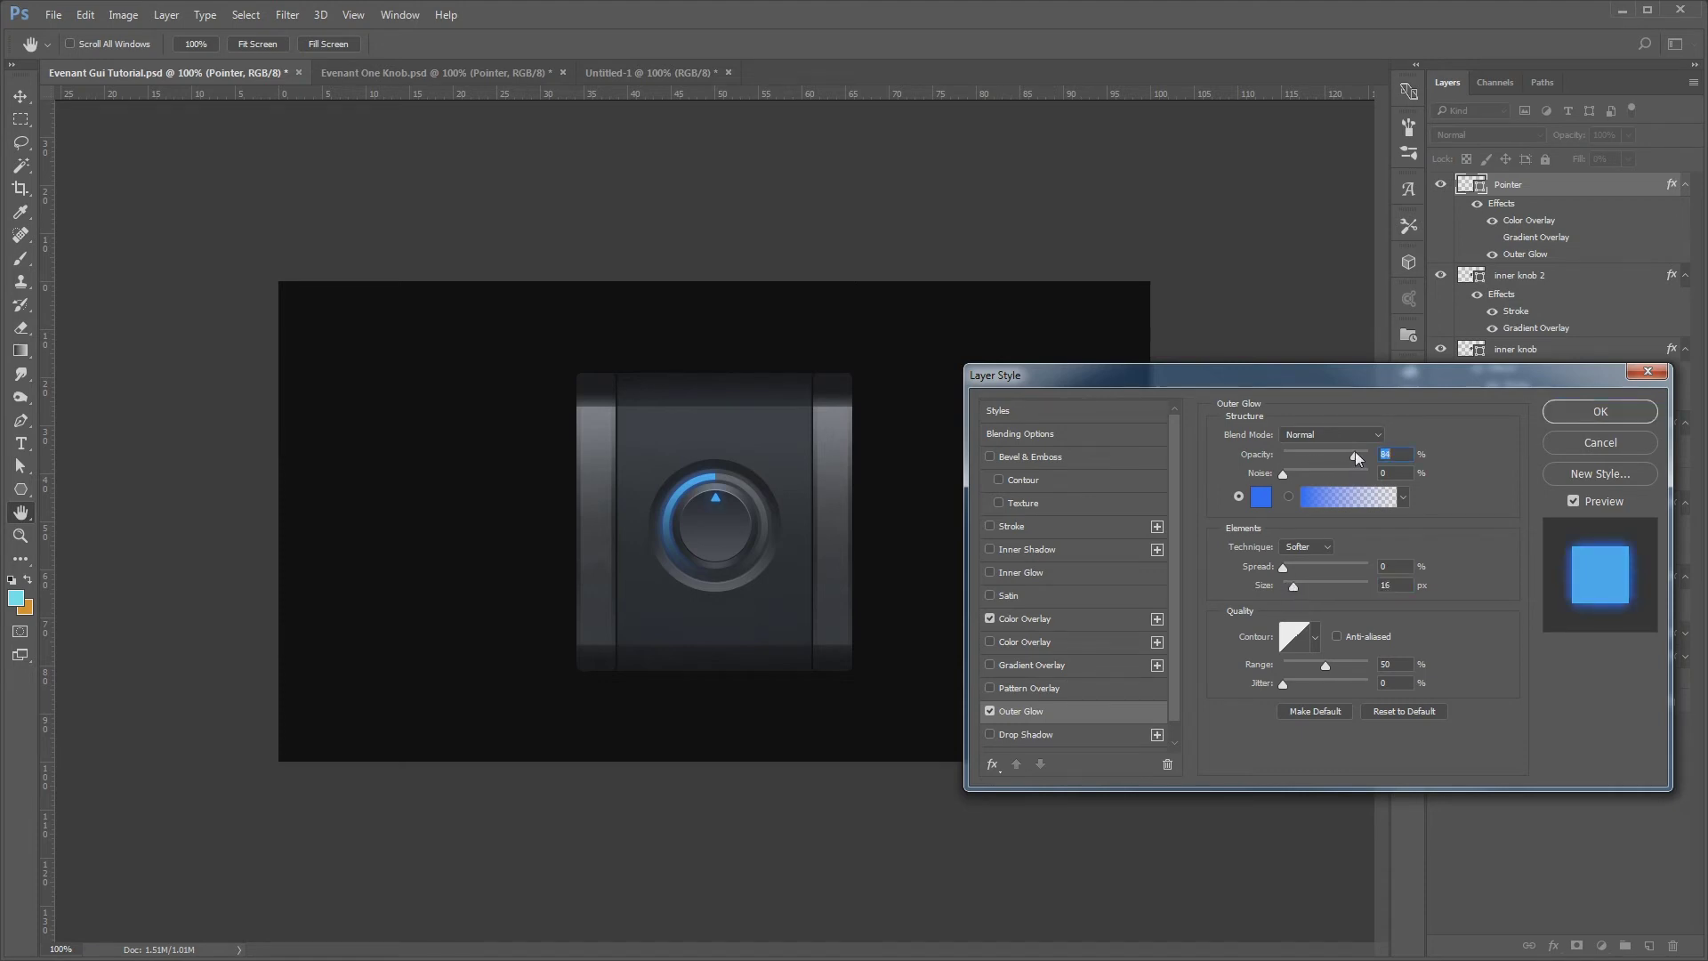
pyautogui.press('Return')
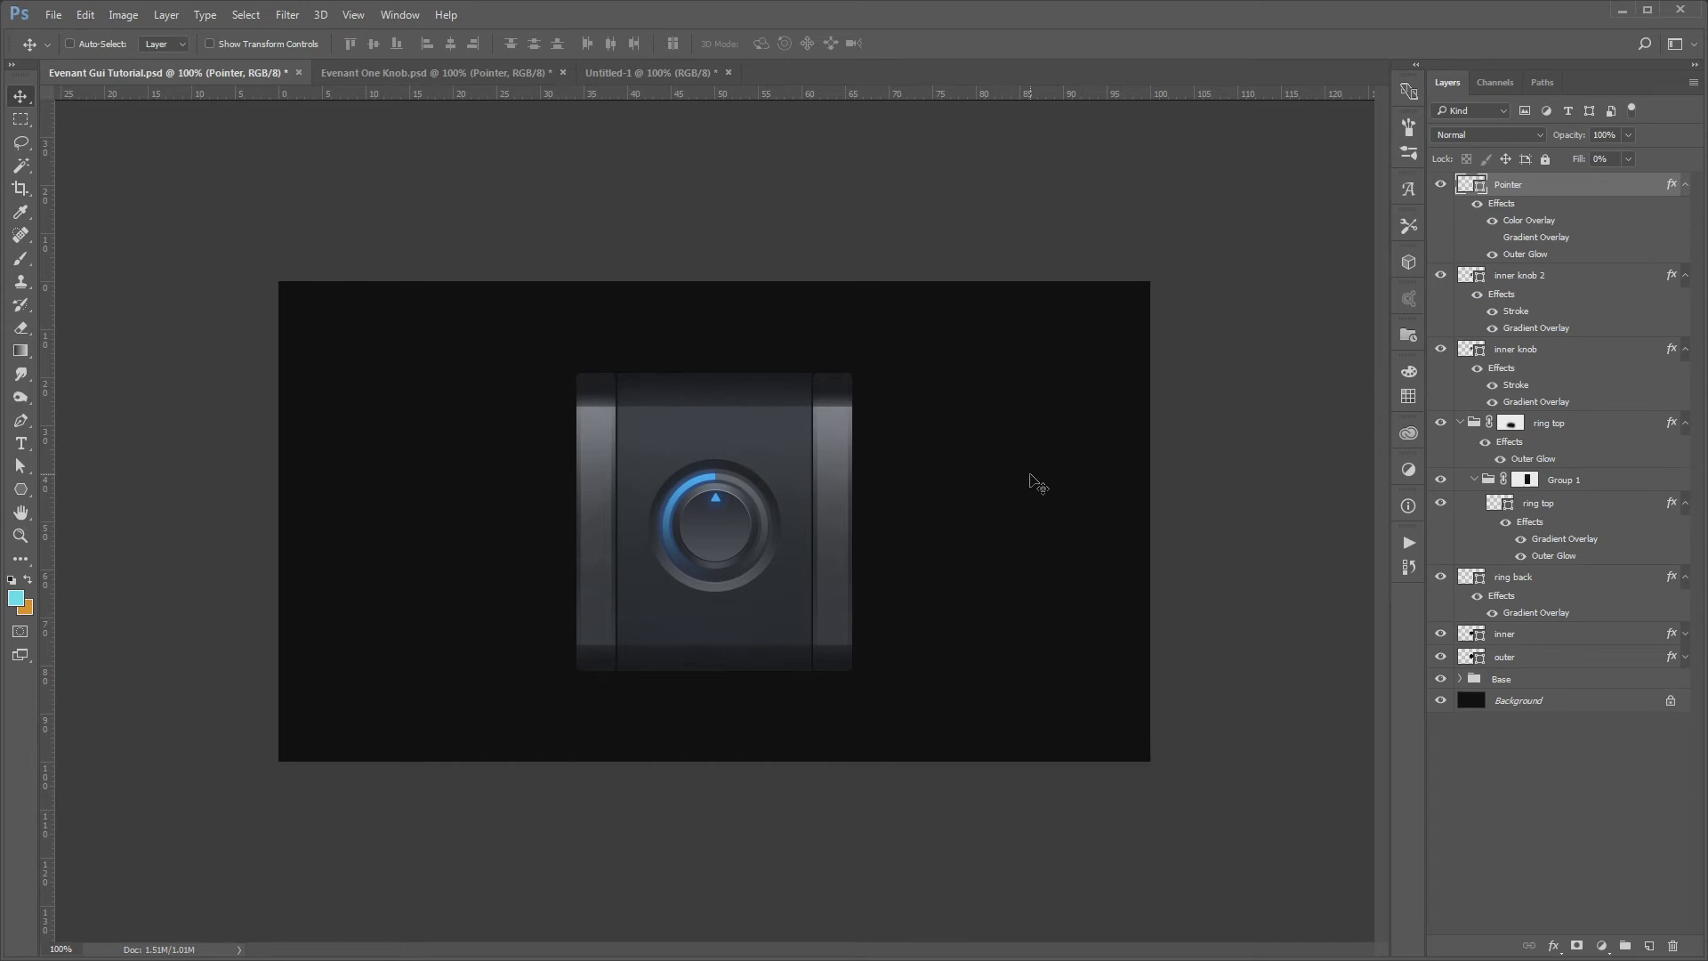
# Lower the ring back layer's opacity to 57%
pyautogui.hotkey('ctrl', '+')
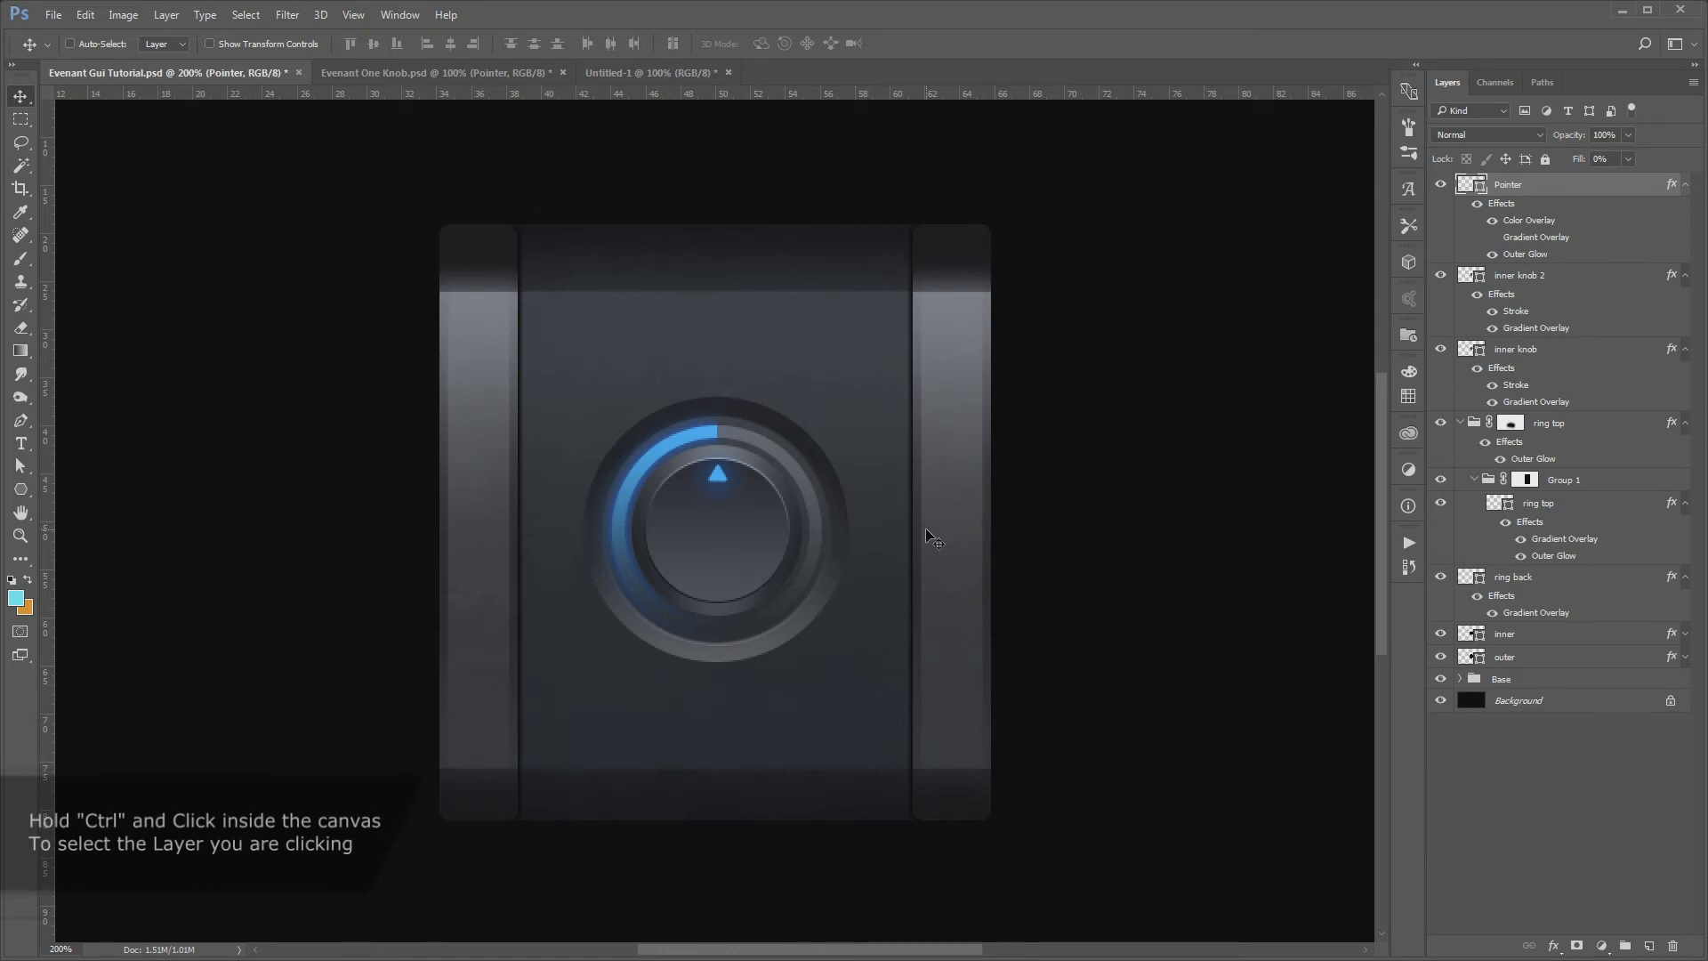
pyautogui.keyDown('ctrl'); pyautogui.click(819, 494); pyautogui.keyUp('ctrl')
pyautogui.hotkey('ctrl', '-')
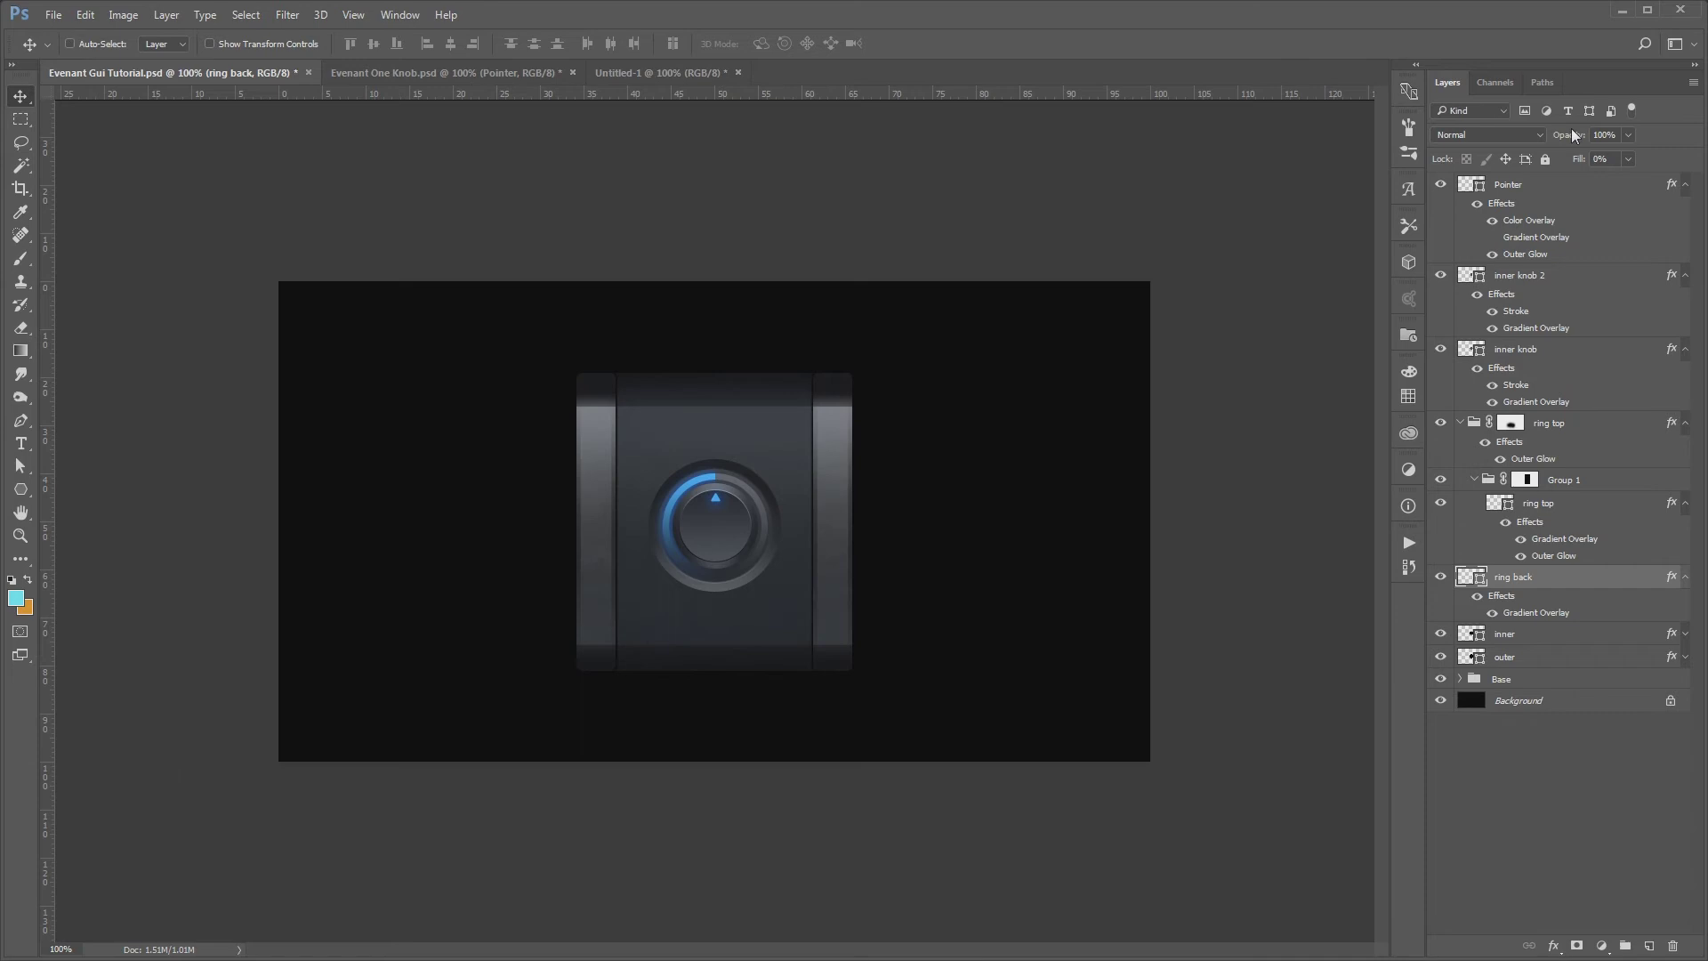
pyautogui.moveTo(1569, 135); pyautogui.dragTo(1531, 145)
# Add a Normal-mode white Color Overlay at 11% opacity to inner knob 2
pyautogui.keyDown('ctrl'); pyautogui.click(716, 529); pyautogui.keyUp('ctrl')
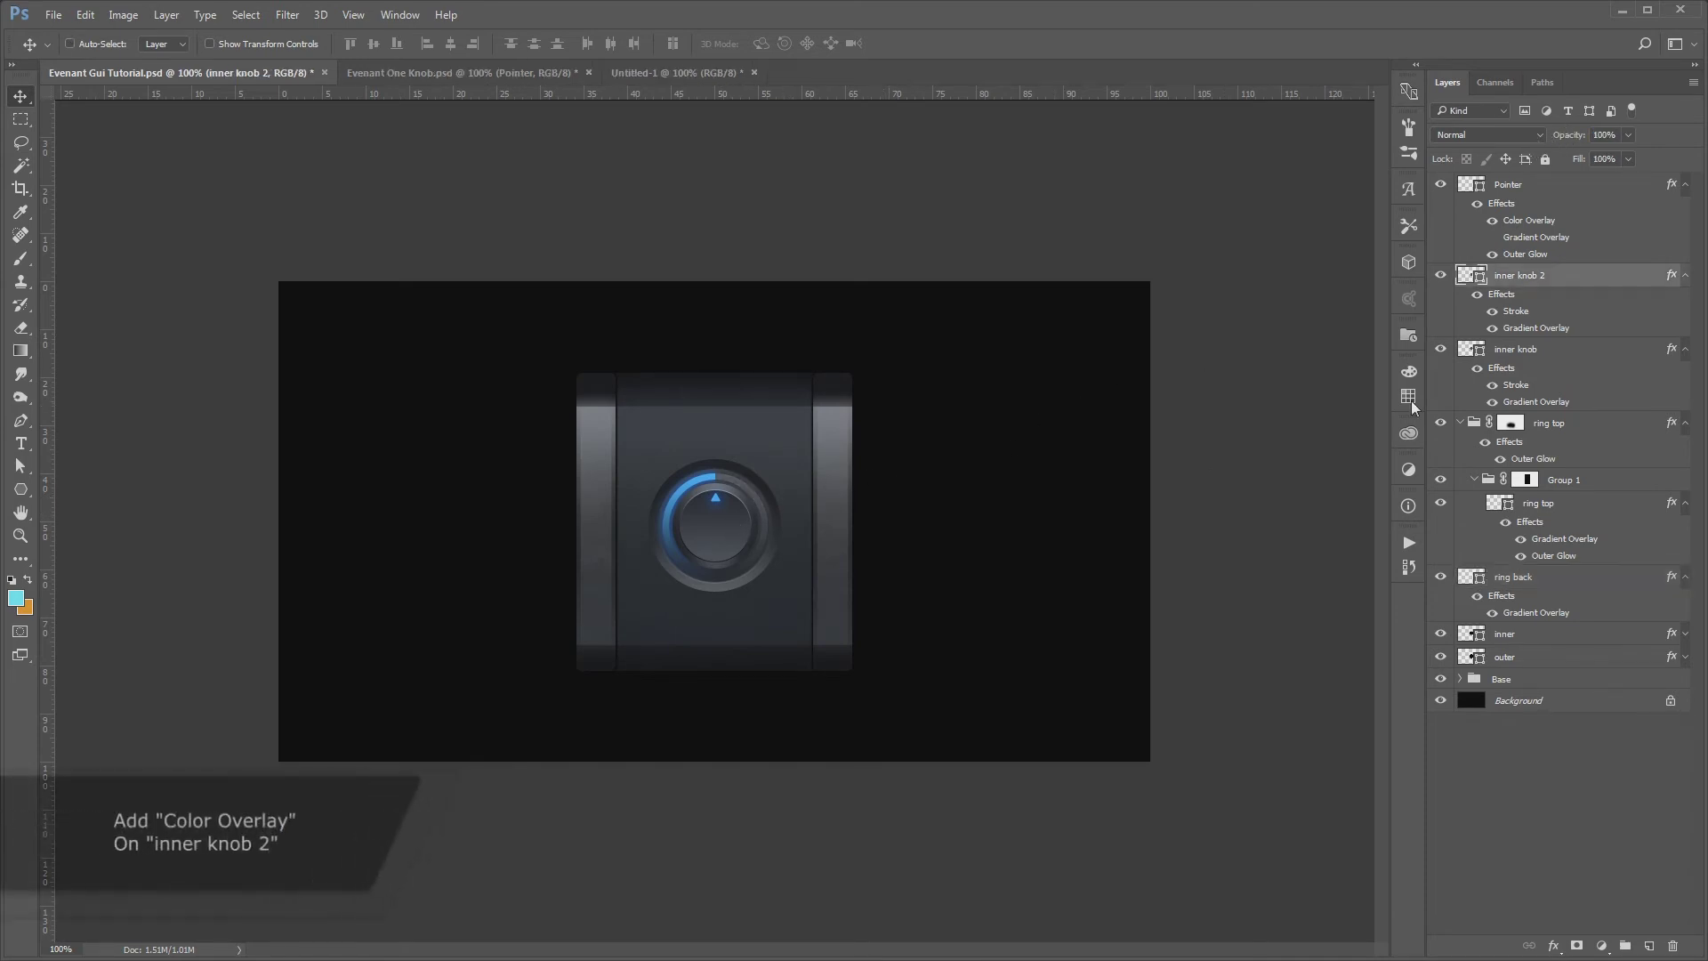
pyautogui.doubleClick(1583, 277)
pyautogui.click(1057, 642)
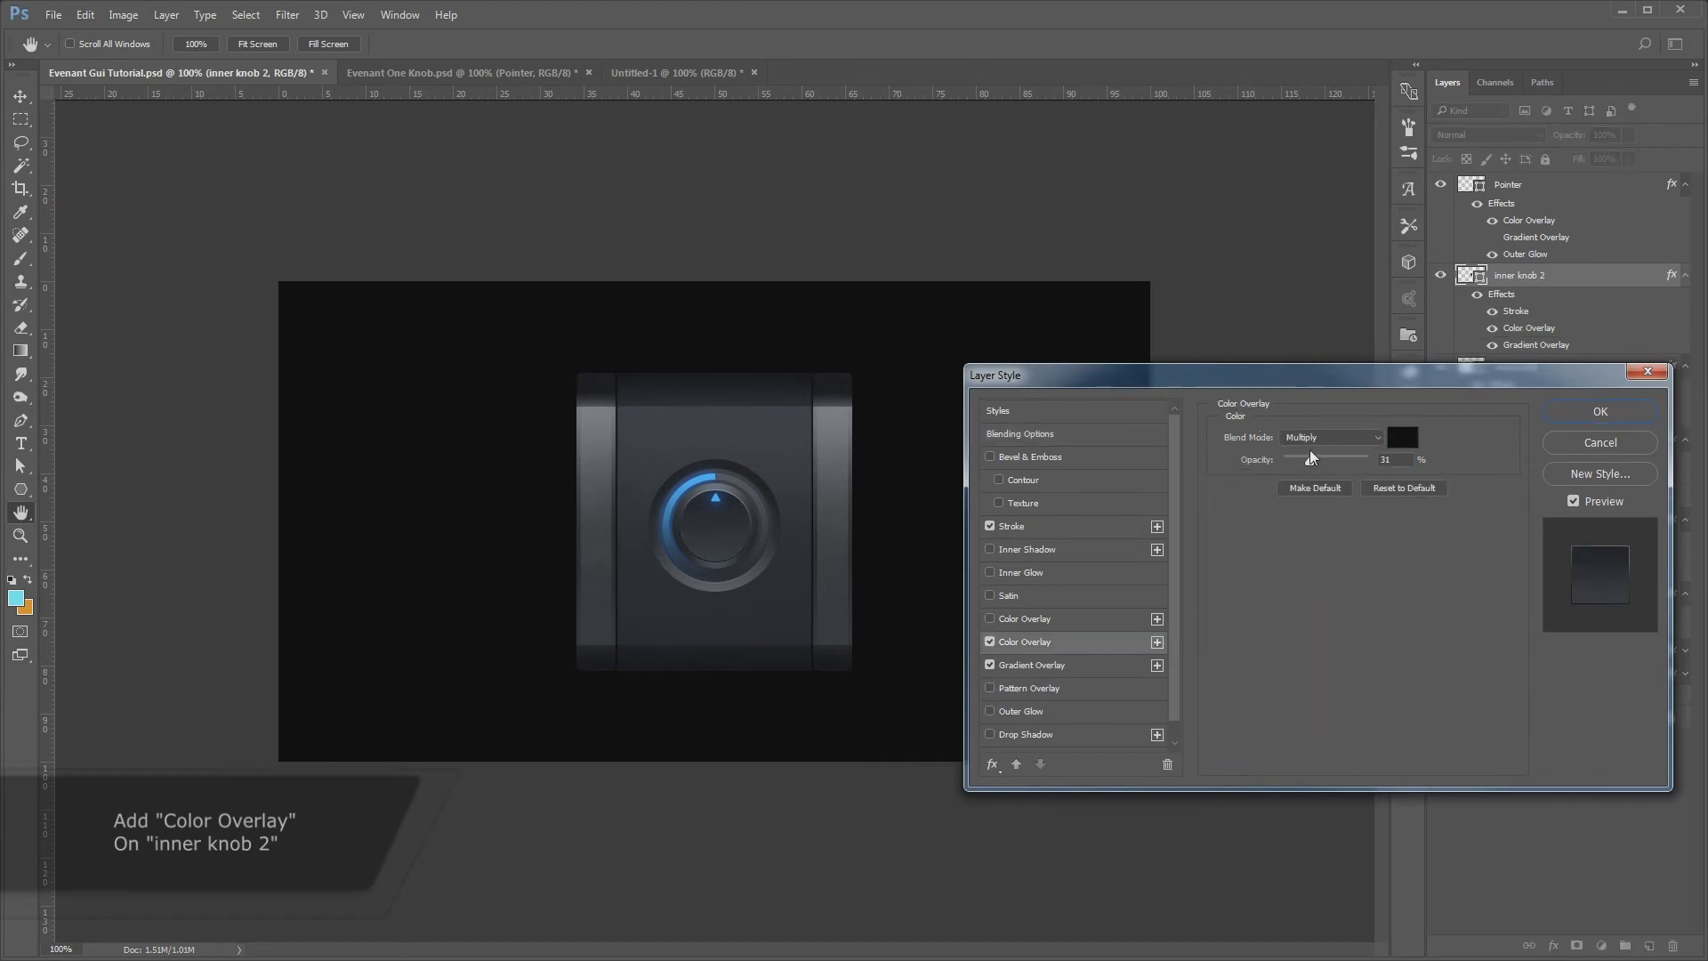
pyautogui.moveTo(1311, 457); pyautogui.dragTo(1267, 469)
pyautogui.click(1331, 437)
pyautogui.click(1401, 437)
pyautogui.write('ffffff')
pyautogui.click(1543, 456)
pyautogui.moveTo(1299, 457); pyautogui.dragTo(1277, 459)
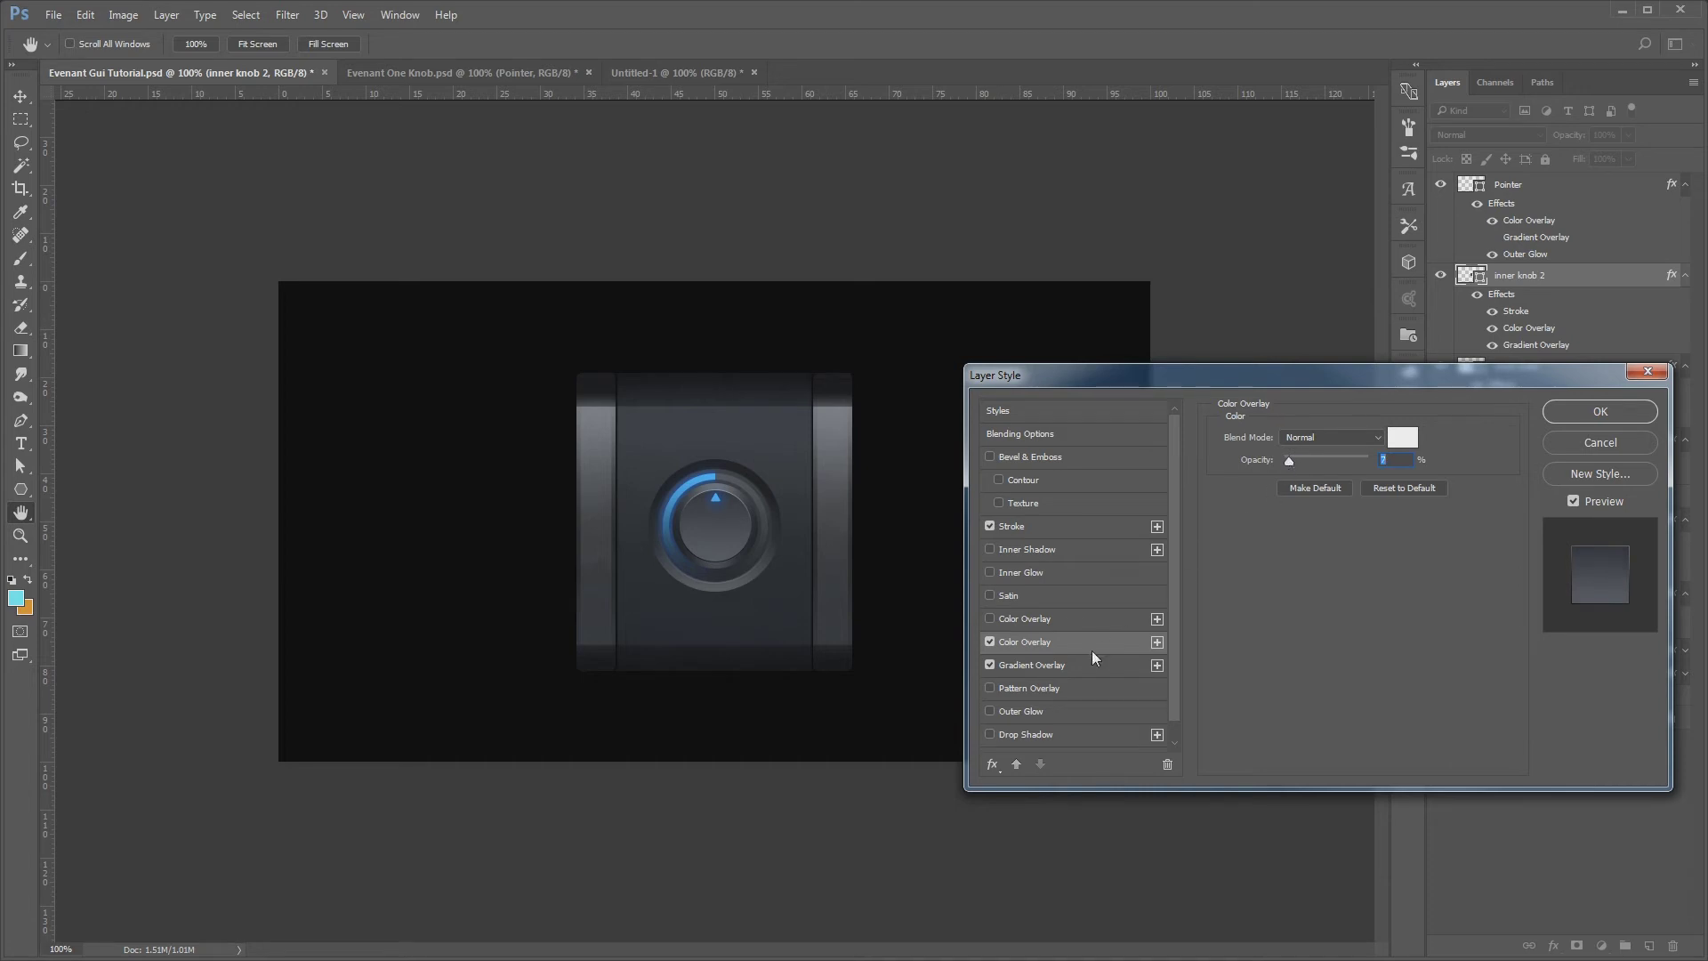
# Change inner knob 2's overlay colour to pale blue-grey #dde4e7 and apply it
pyautogui.click(1385, 439)
pyautogui.click(1187, 477)
pyautogui.click(1360, 565)
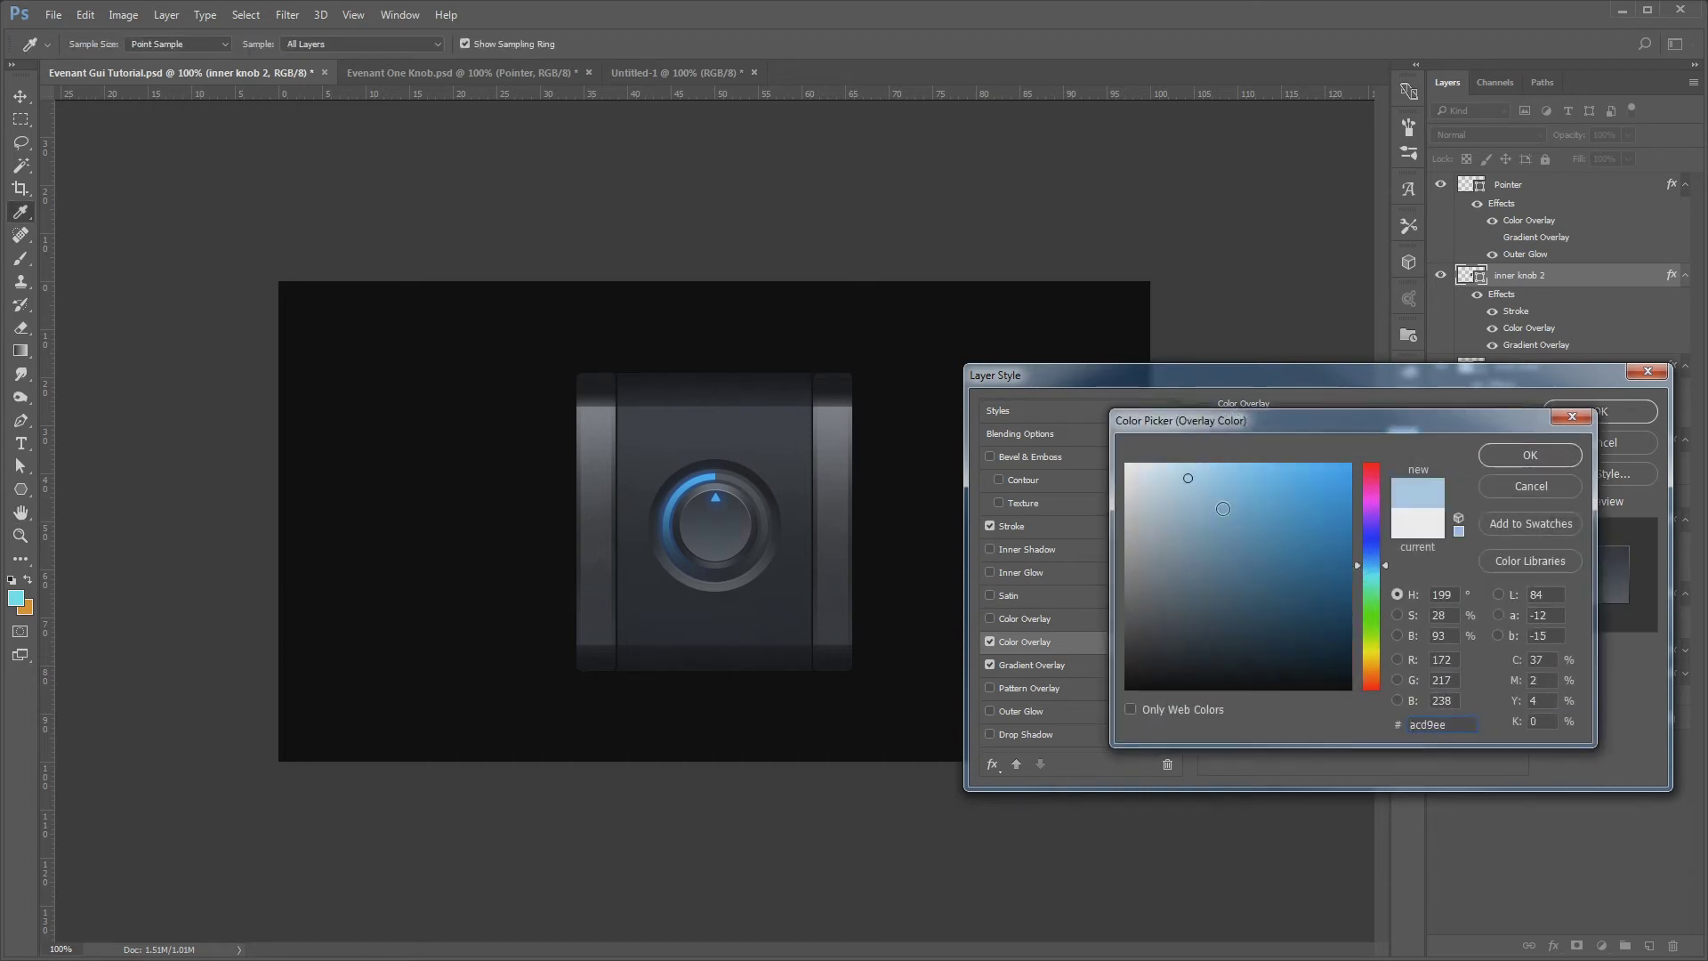
pyautogui.click(1143, 482)
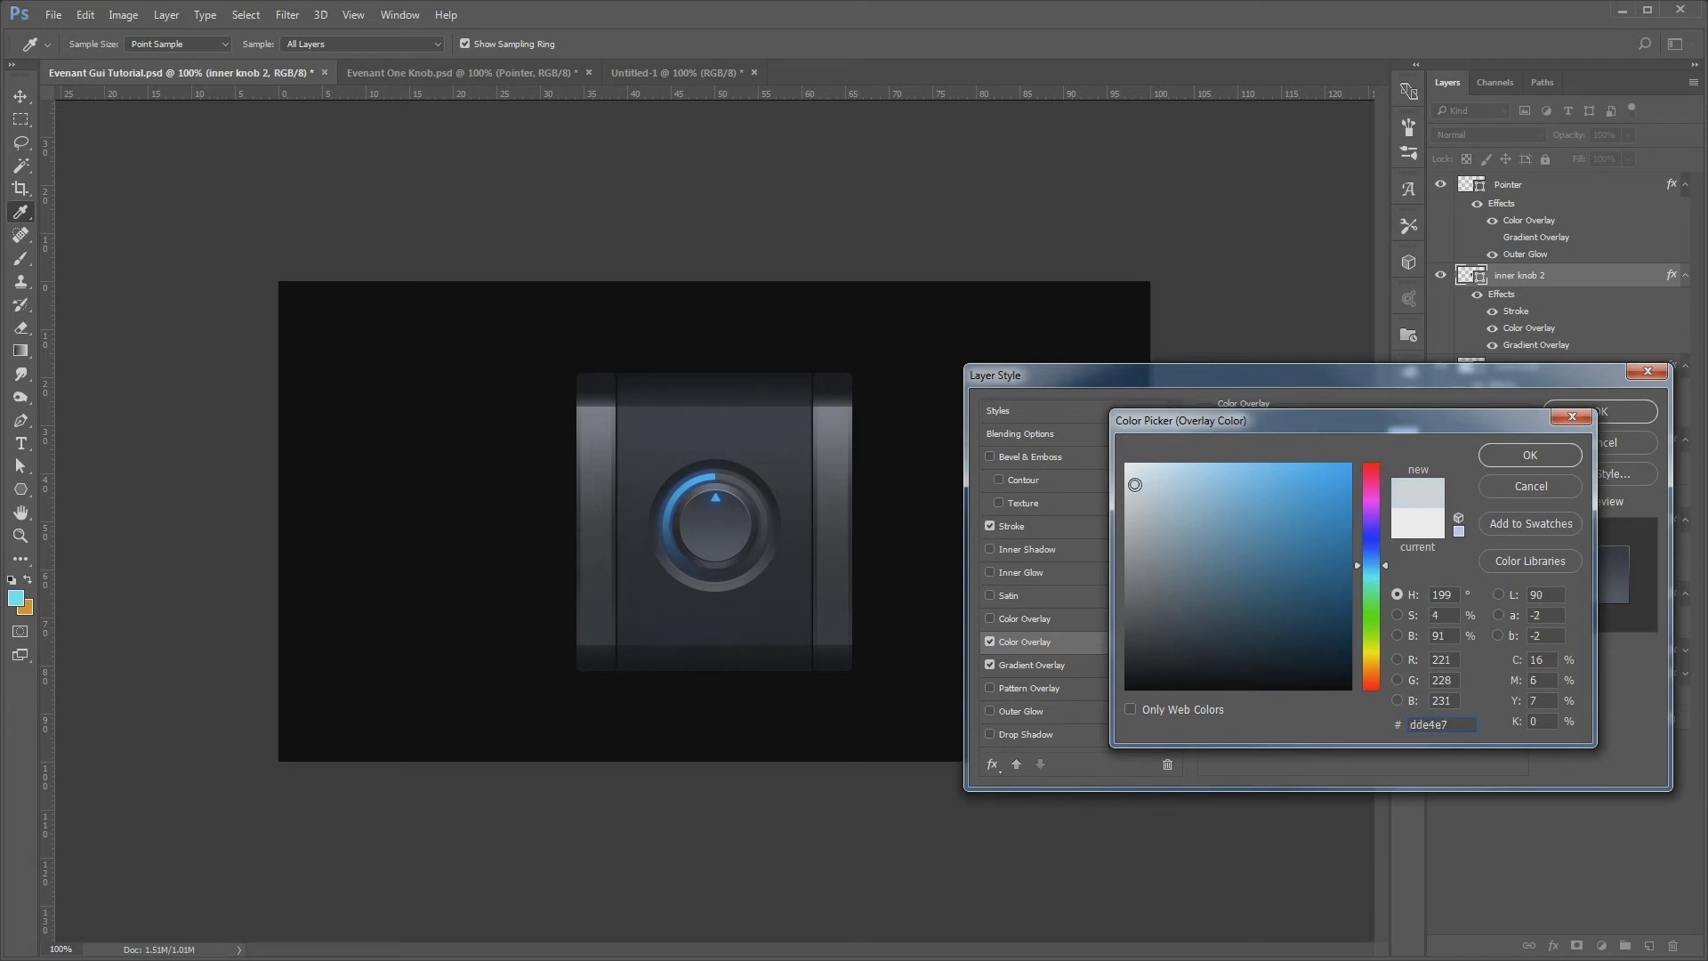
pyautogui.press('Return')
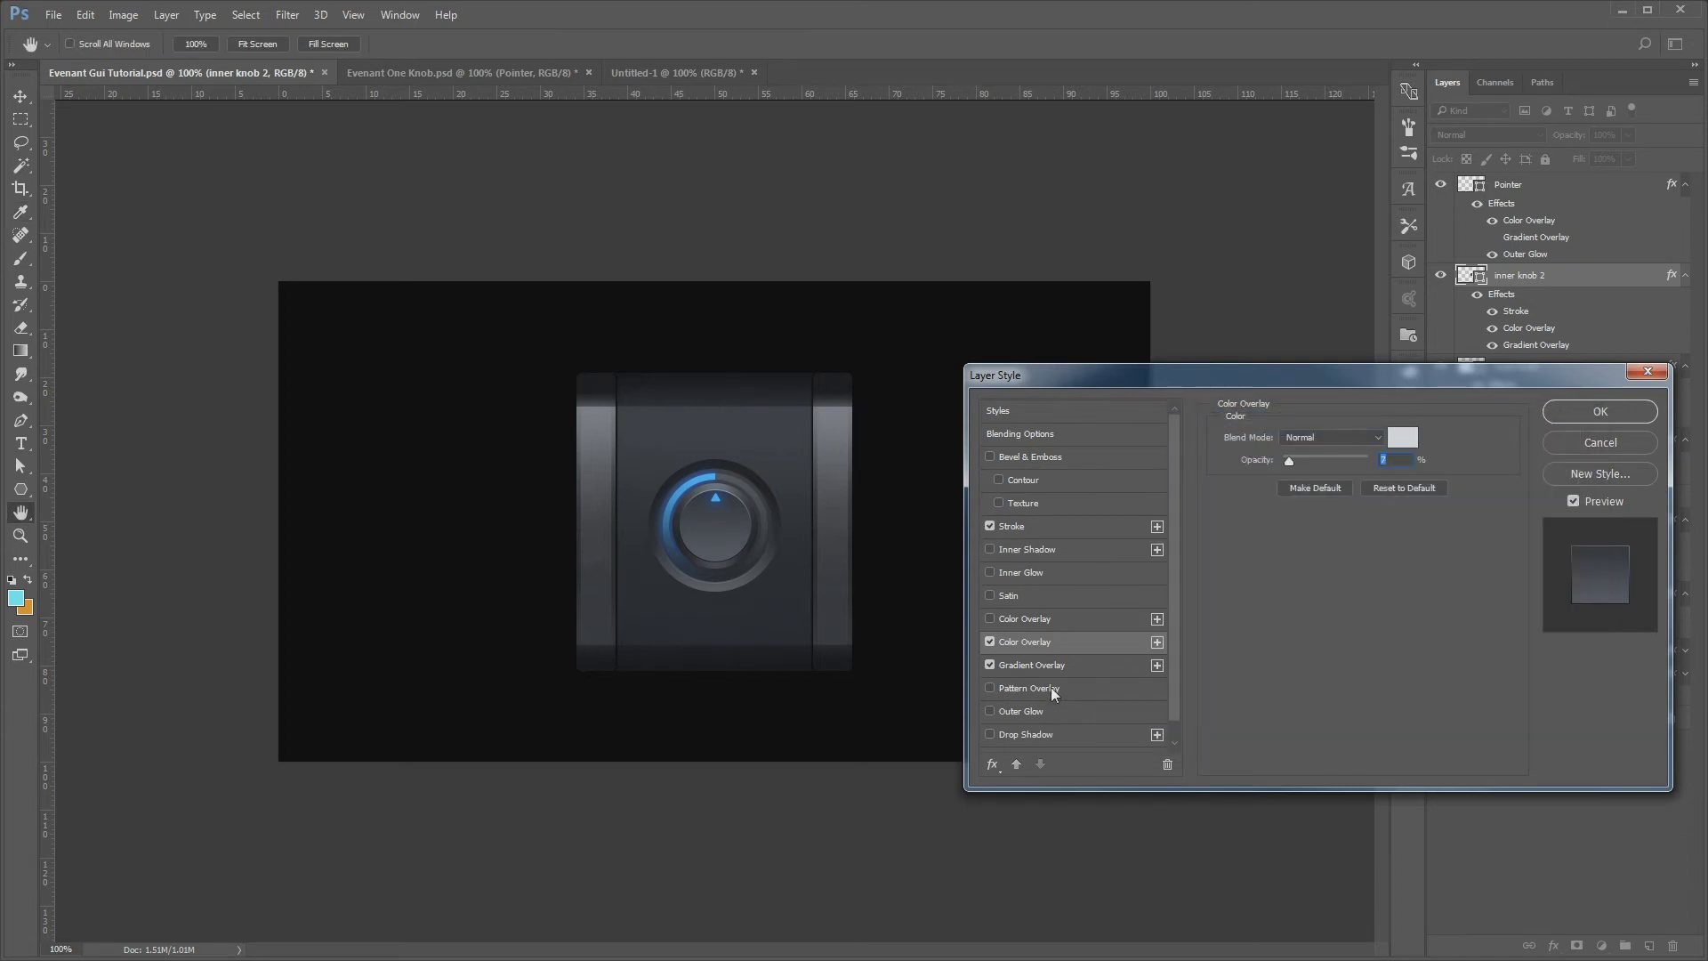
pyautogui.press('Return')
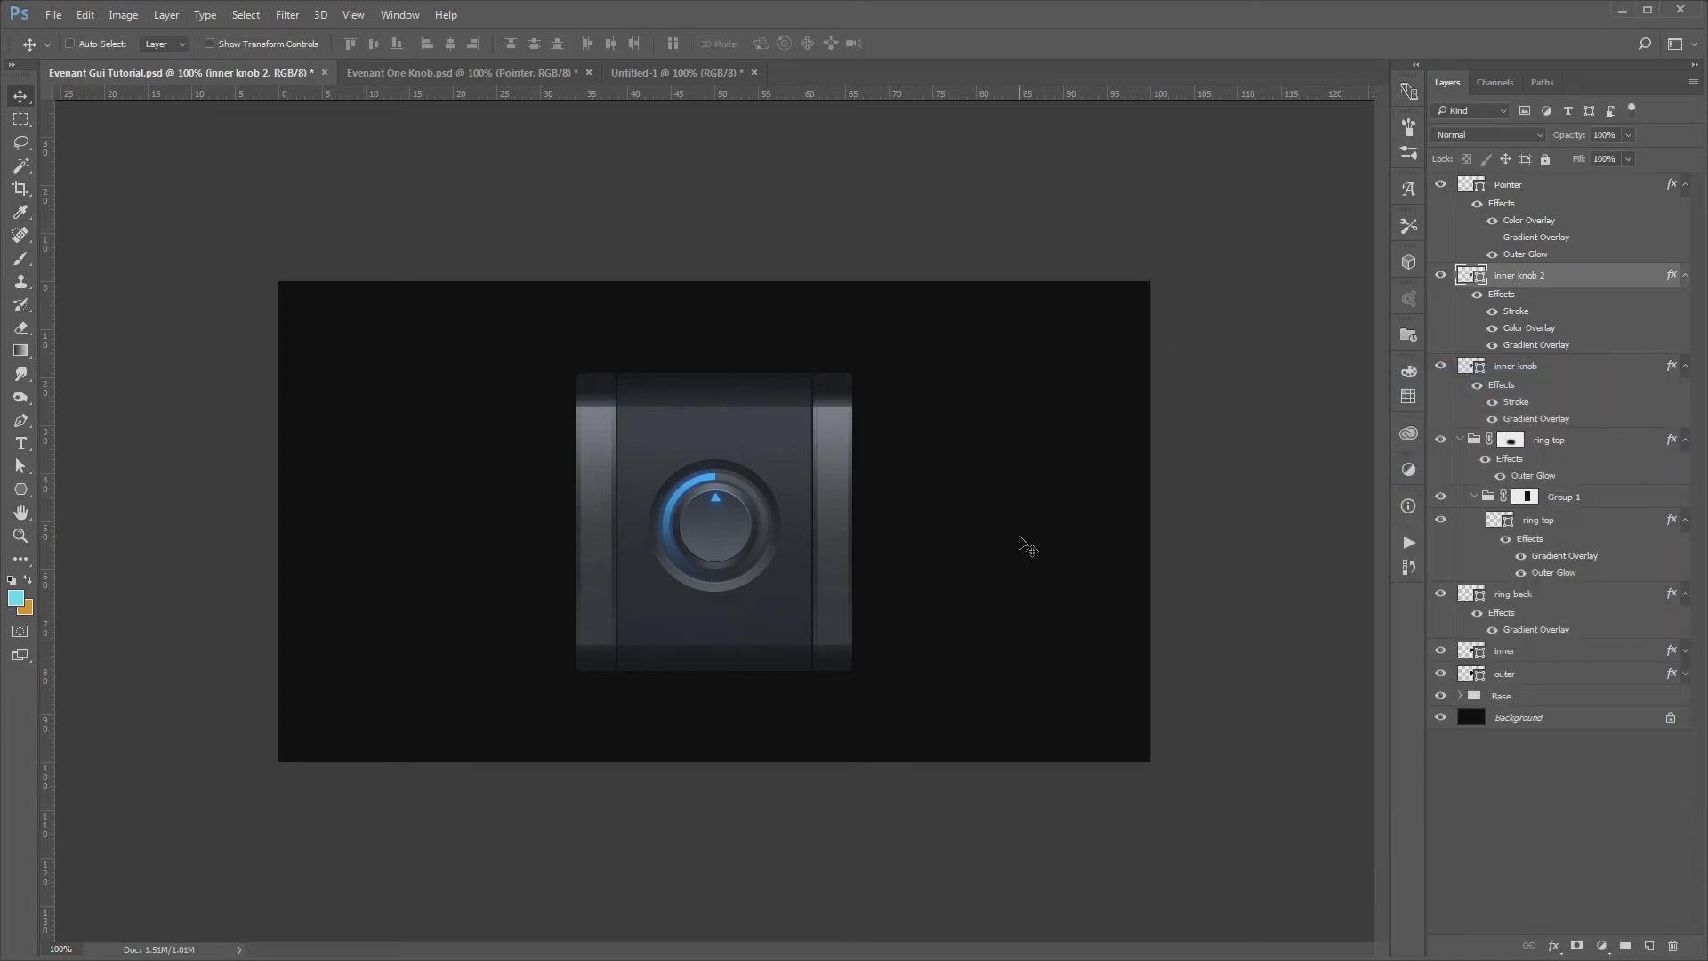
pyautogui.hotkey('ctrl', '+')
pyautogui.keyDown('alt'); pyautogui.click(1684, 184); pyautogui.keyUp('alt')
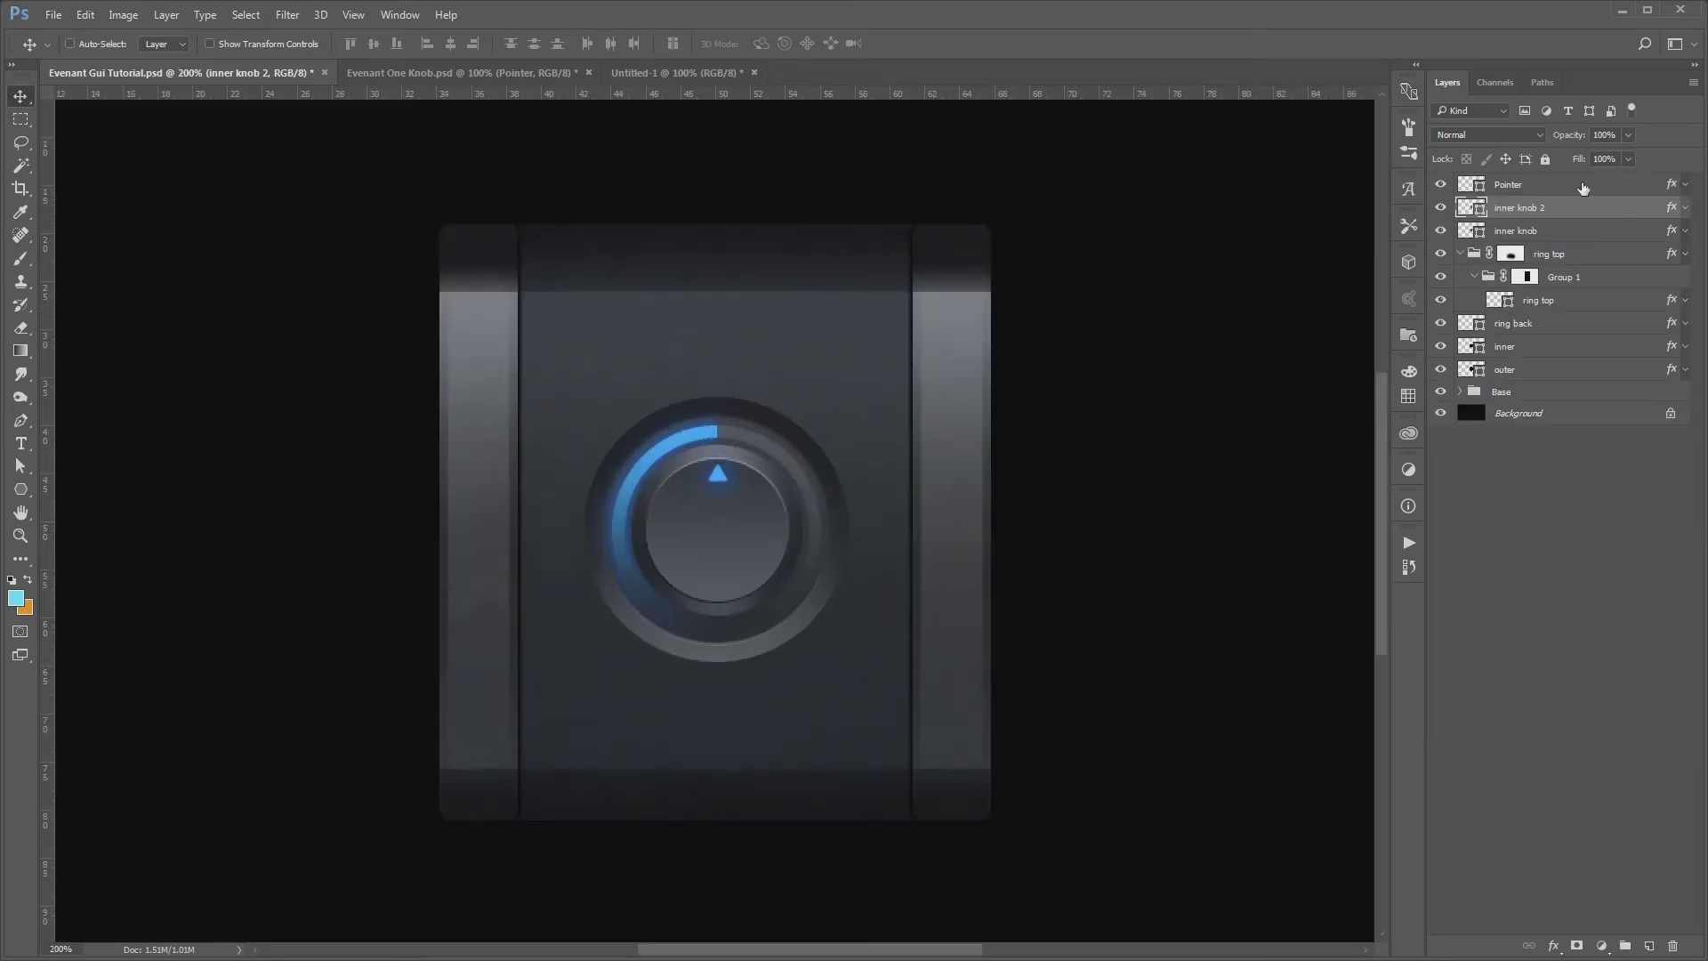
# Group the knob layers from Pointer down to outer into a group named Knob
pyautogui.click(1583, 185)
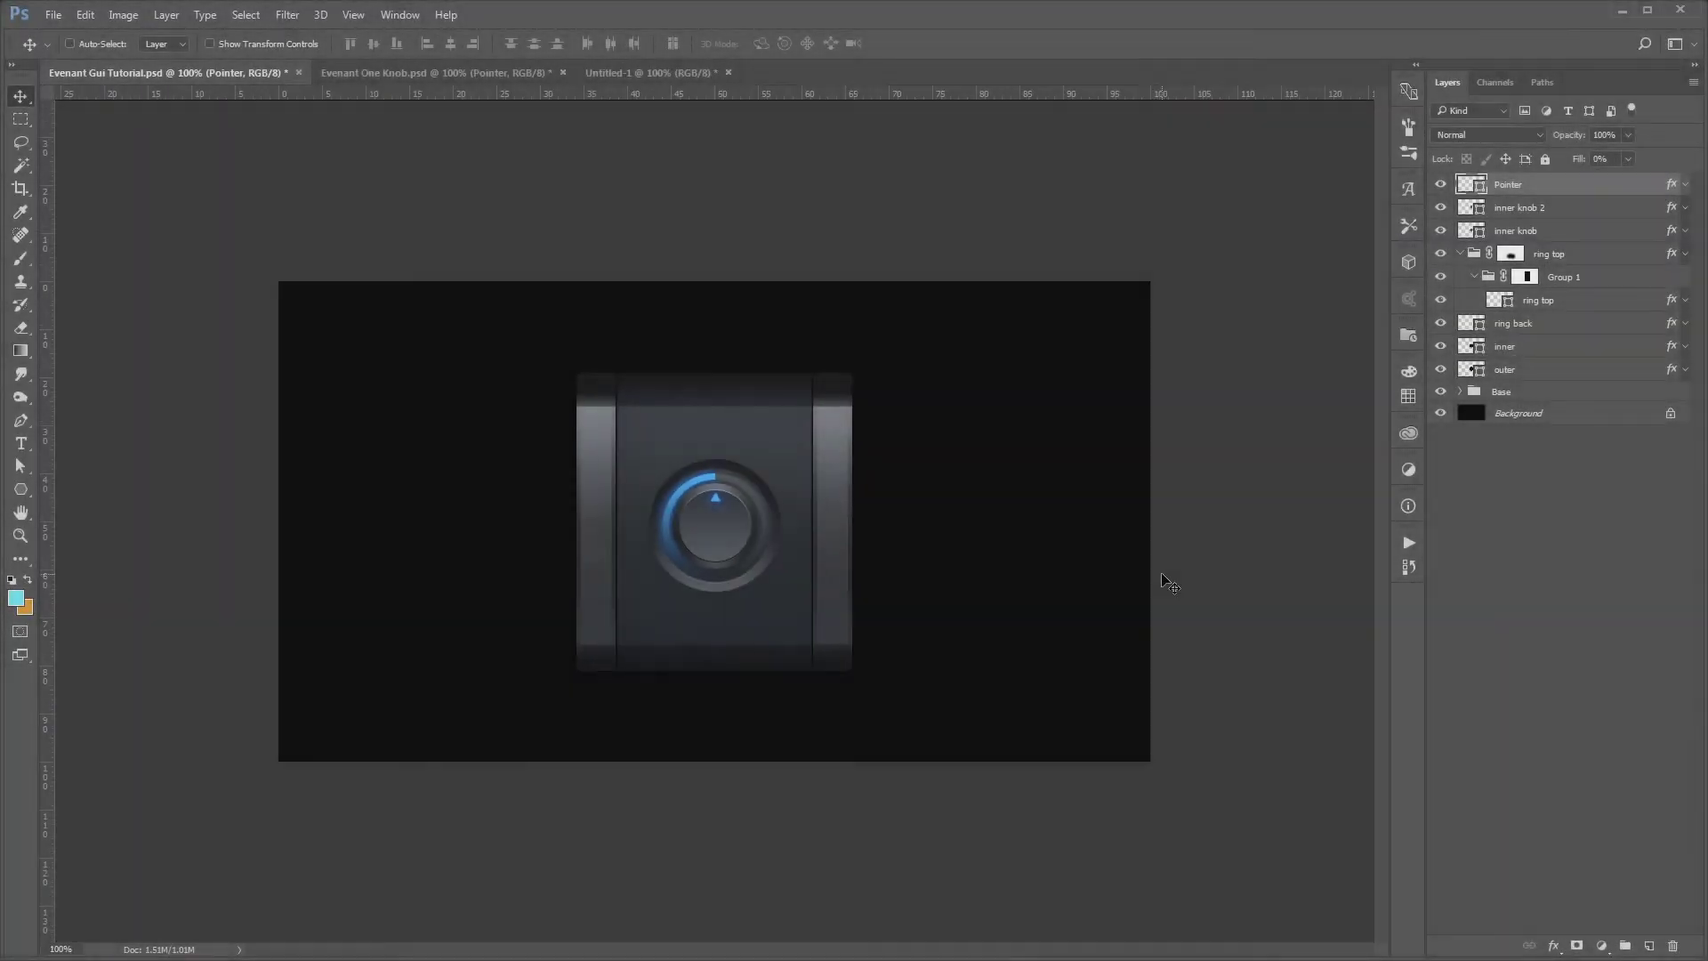
pyautogui.click(20, 443)
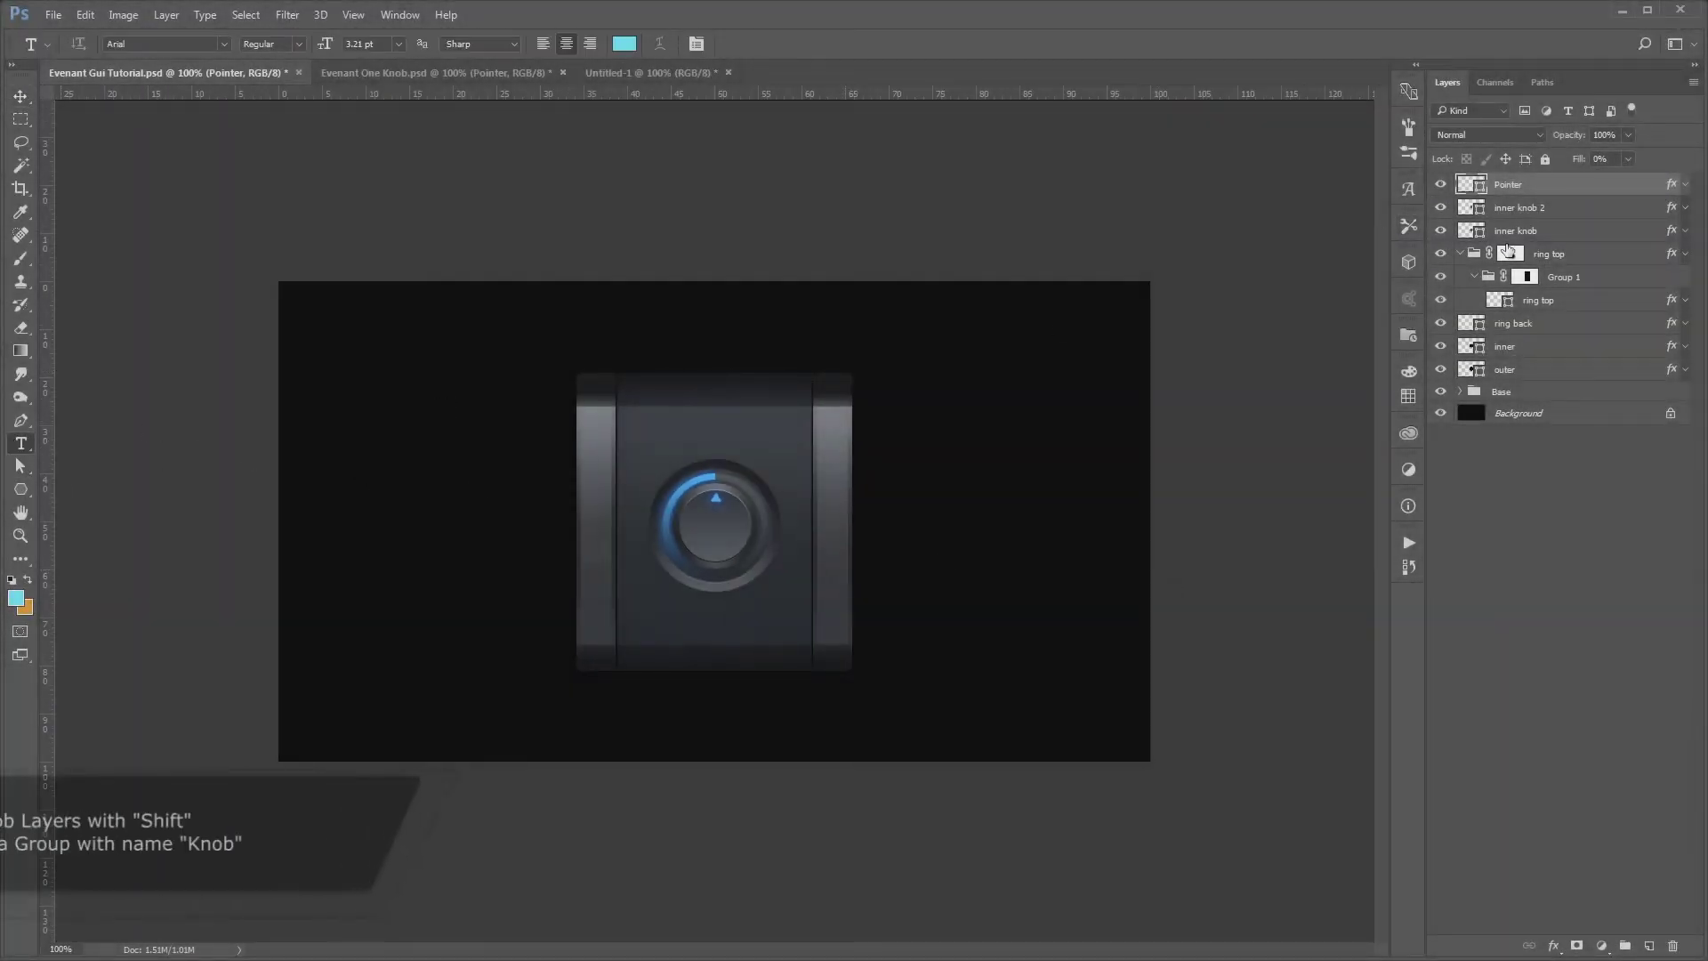
pyautogui.keyDown('shift'); pyautogui.click(1536, 369); pyautogui.keyUp('shift')
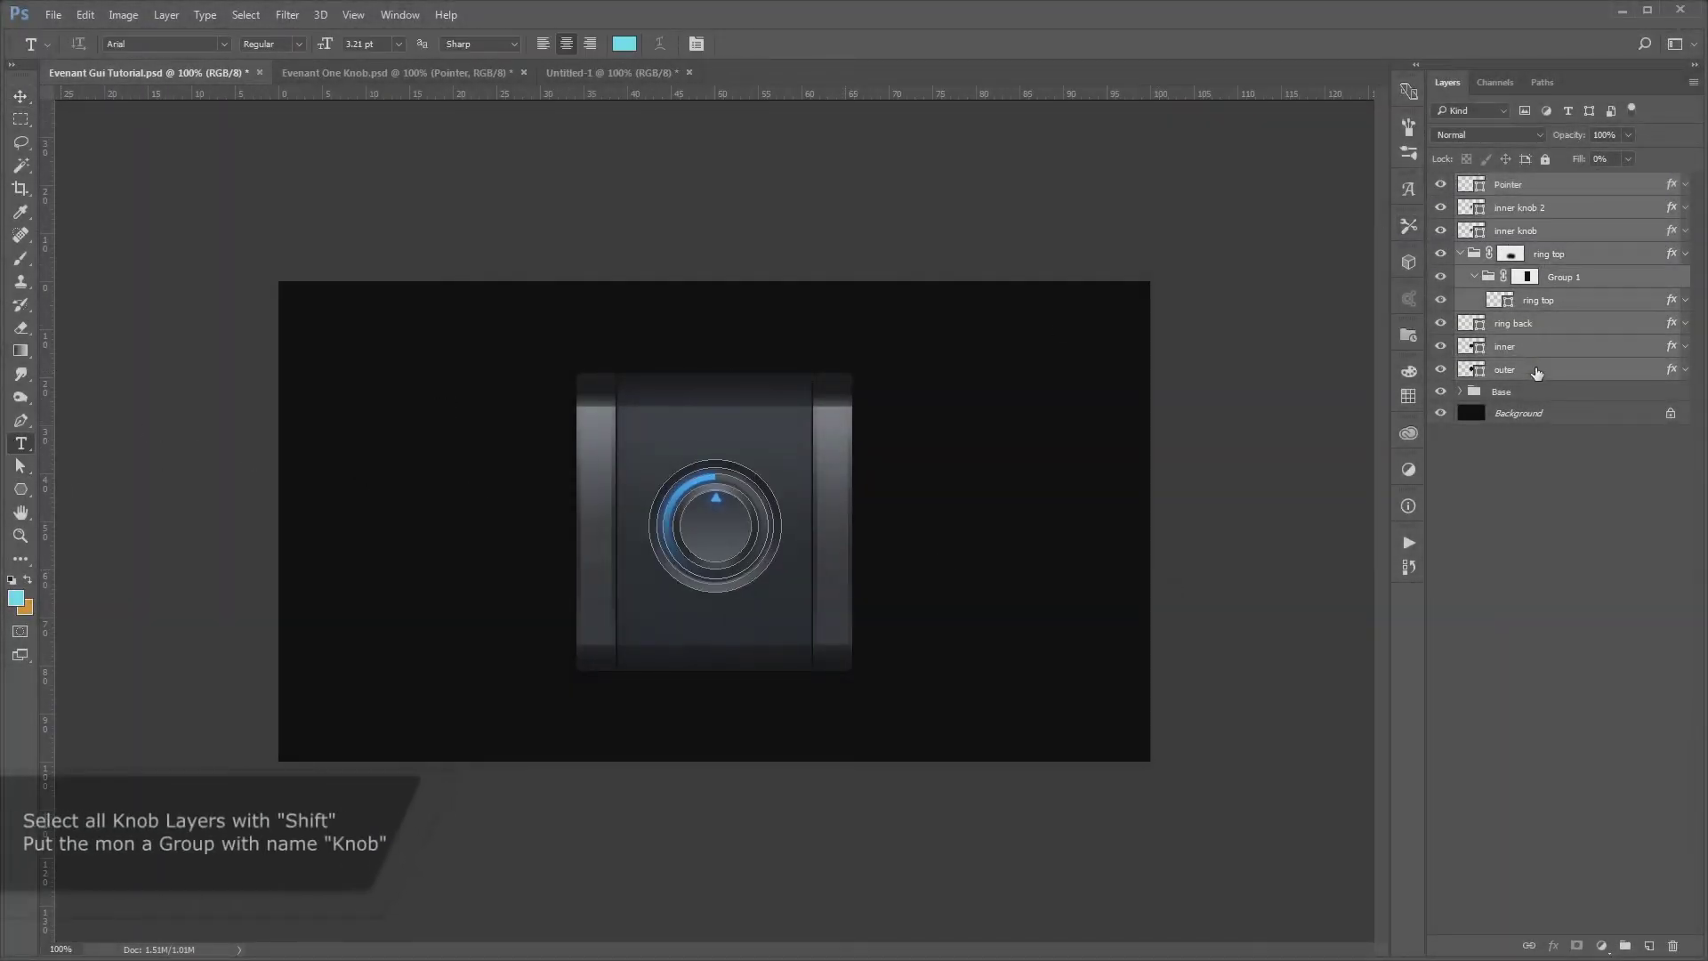
pyautogui.moveTo(1534, 371); pyautogui.dragTo(1625, 945)
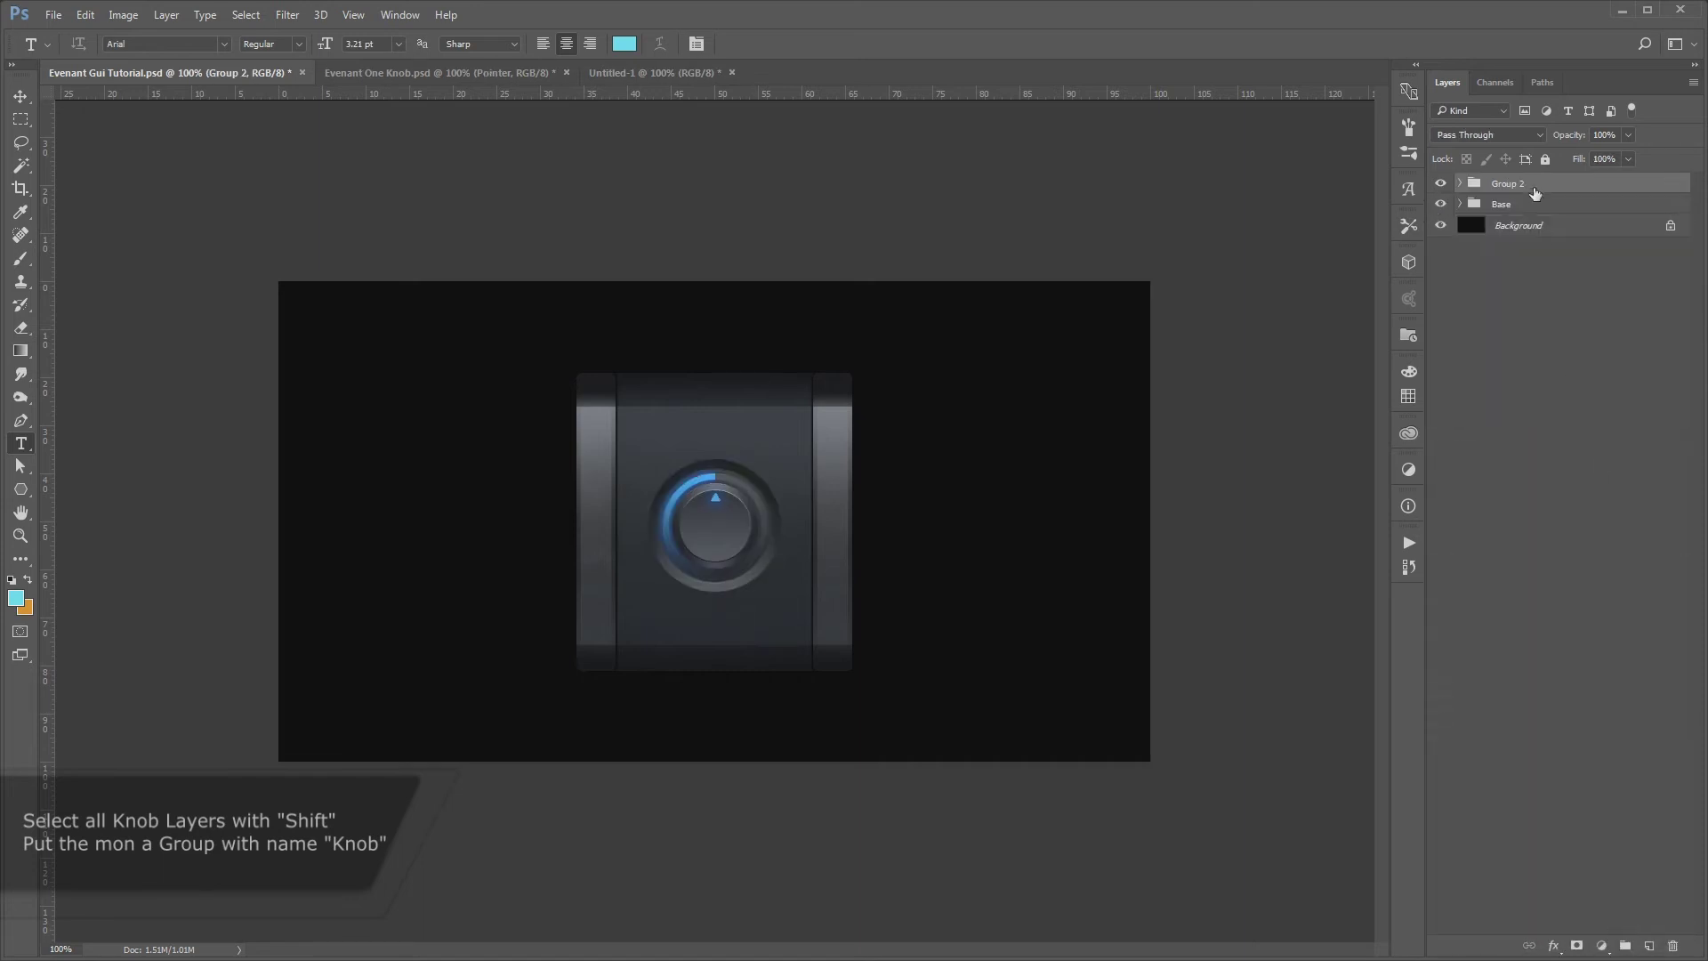
pyautogui.write('KMnob')
pyautogui.press('Return')
pyautogui.doubleClick(1502, 183)
pyautogui.write('Knob')
pyautogui.press('Return')
pyautogui.hotkey('ctrl', '+')
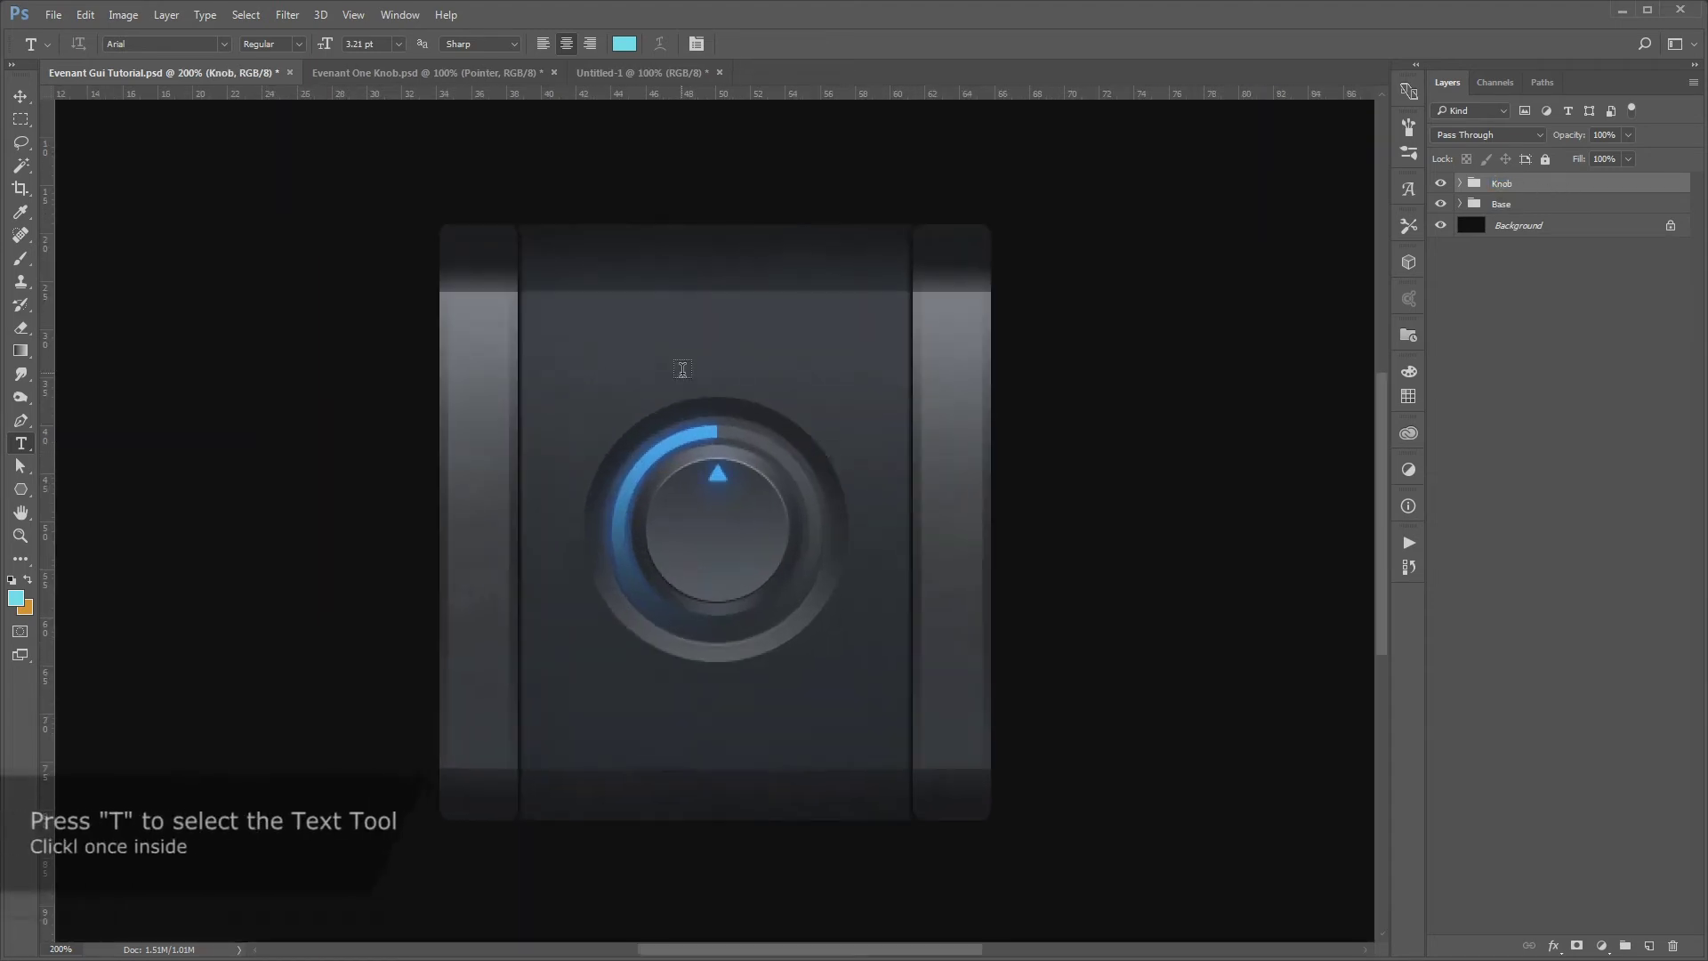
# Type the EVEN MORE title, enlarge it, and centre it above the knob
pyautogui.click(606, 350)
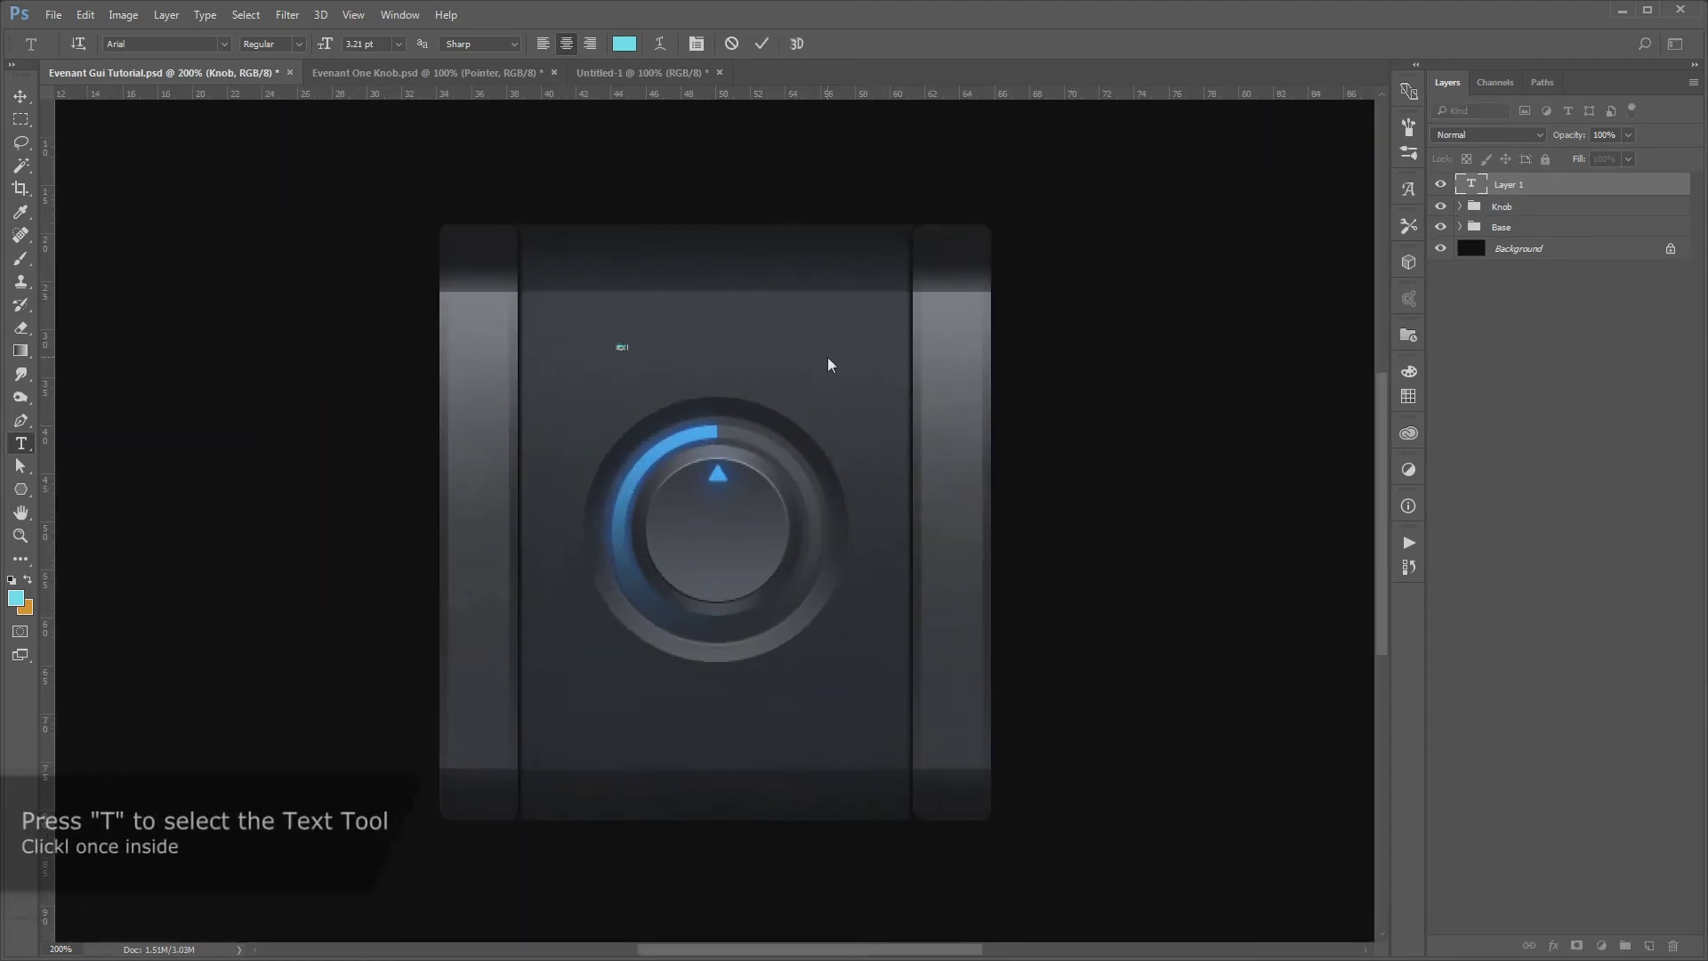
pyautogui.write('ant')
pyautogui.hotkey('ctrl', 'Return')
pyautogui.hotkey('ctrl', 't')
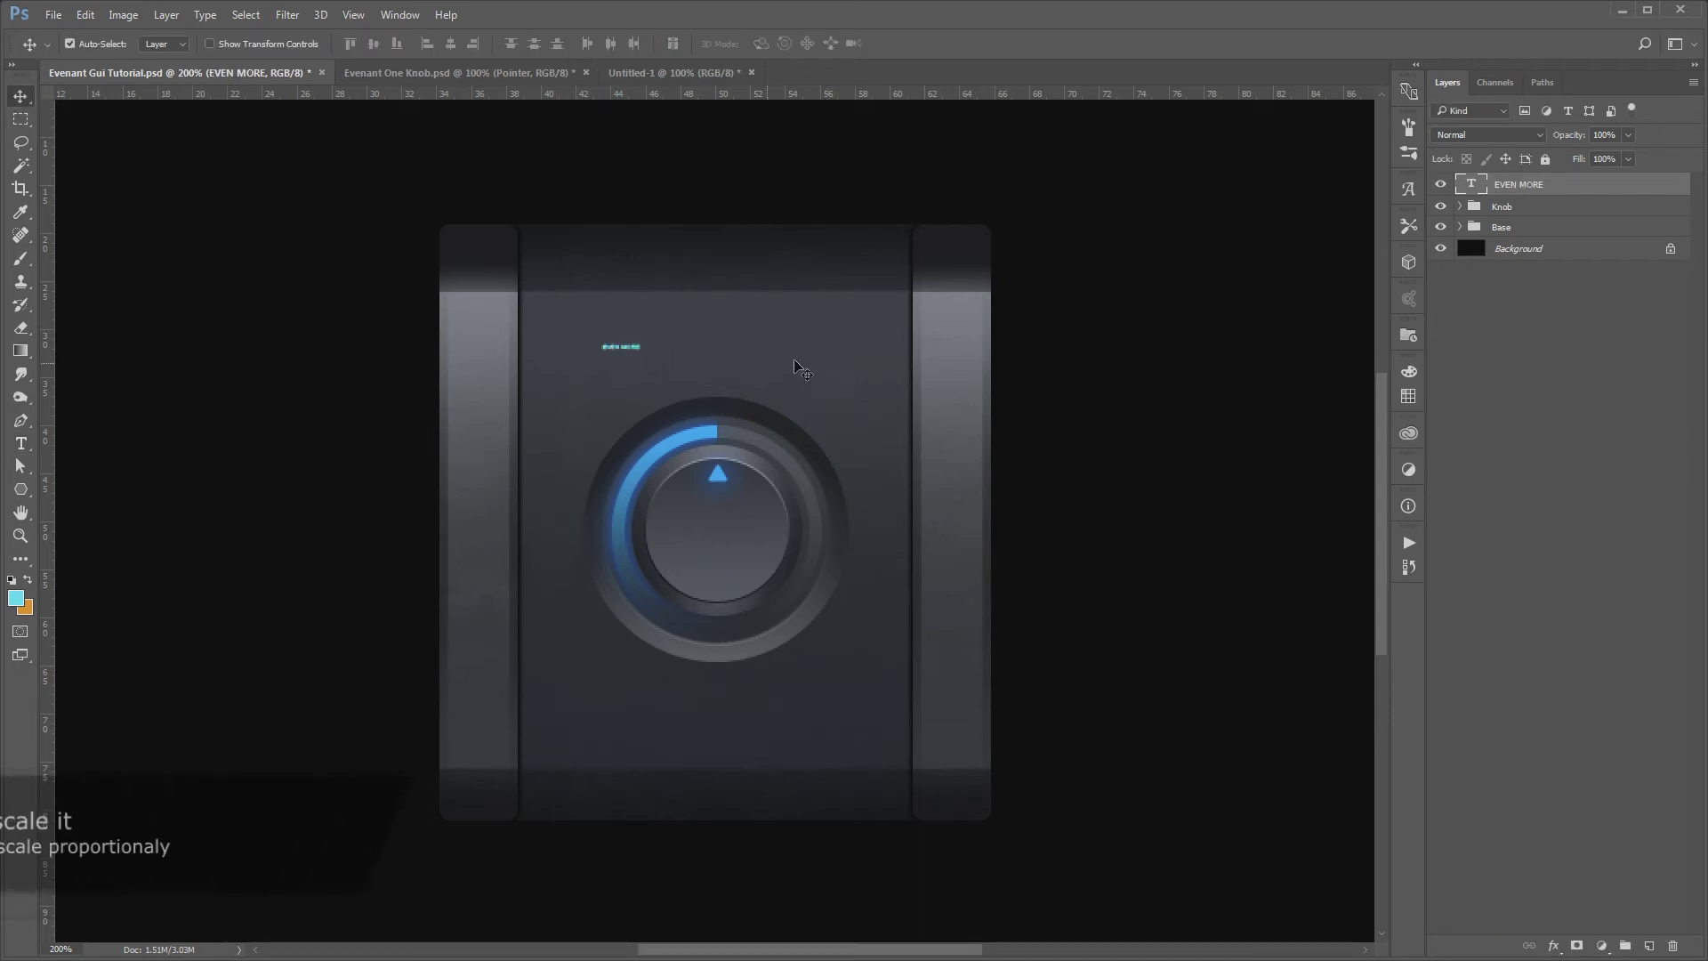
pyautogui.moveTo(643, 342); pyautogui.dragTo(933, 304)
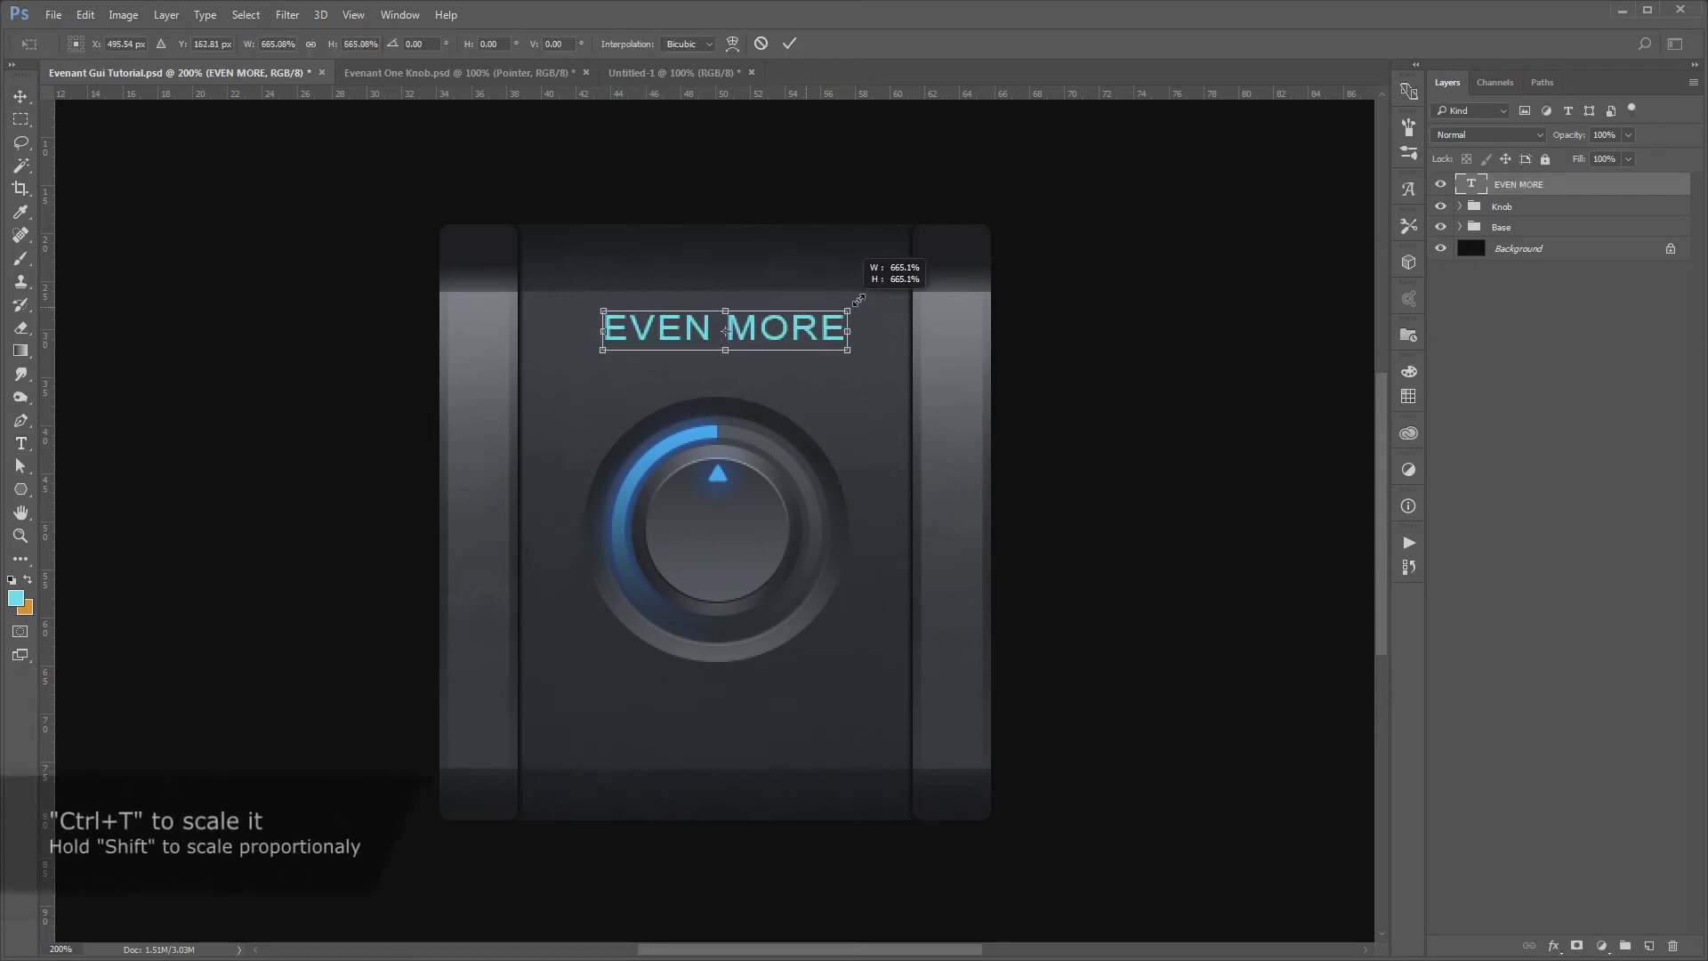
pyautogui.moveTo(890, 334); pyautogui.dragTo(845, 350)
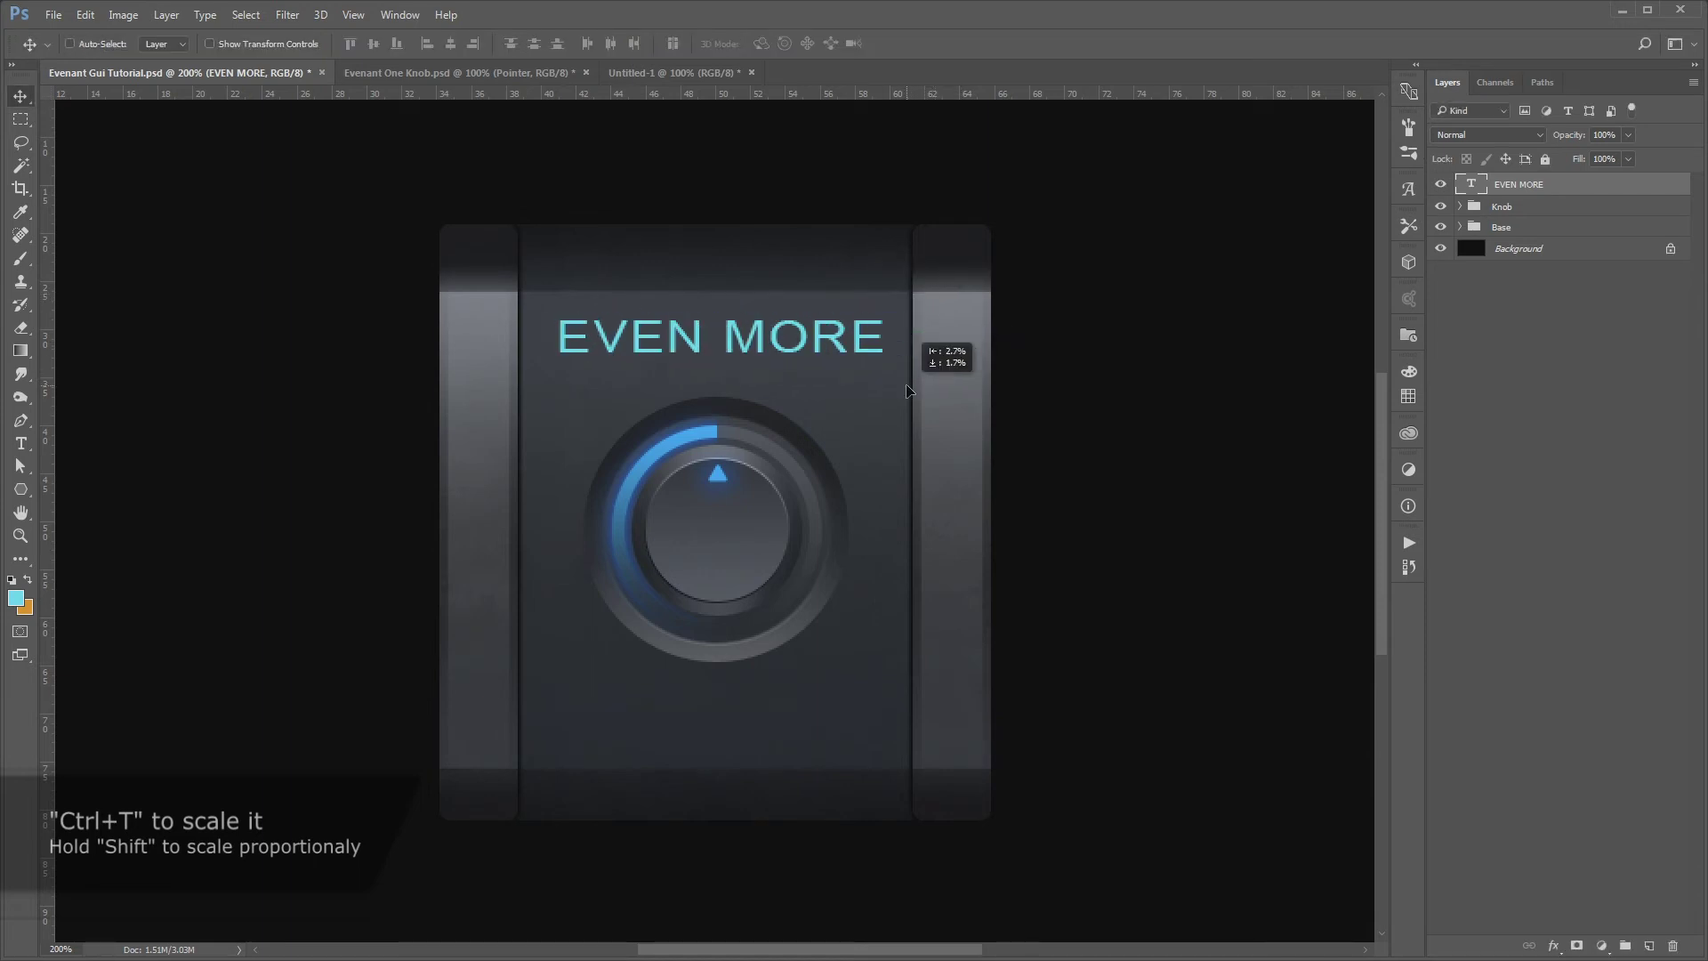
pyautogui.press('Return')
pyautogui.click(159, 45)
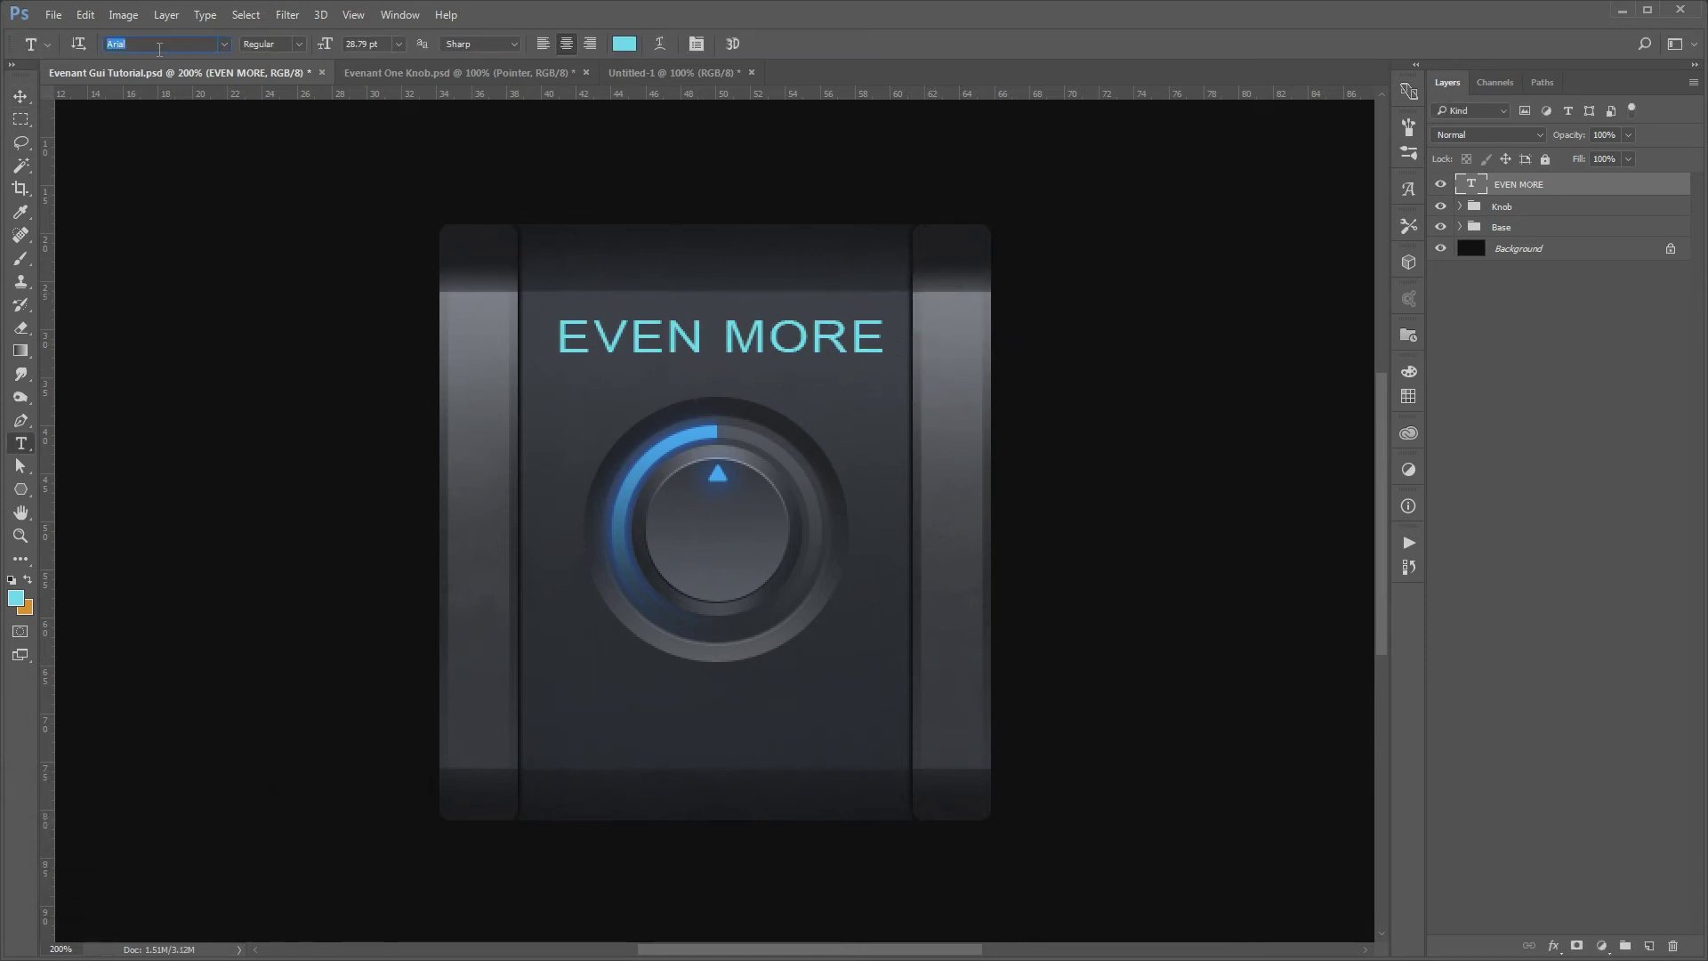
# Set the title font to Good Times with a light grey text colour
pyautogui.write('good')
pyautogui.click(171, 100)
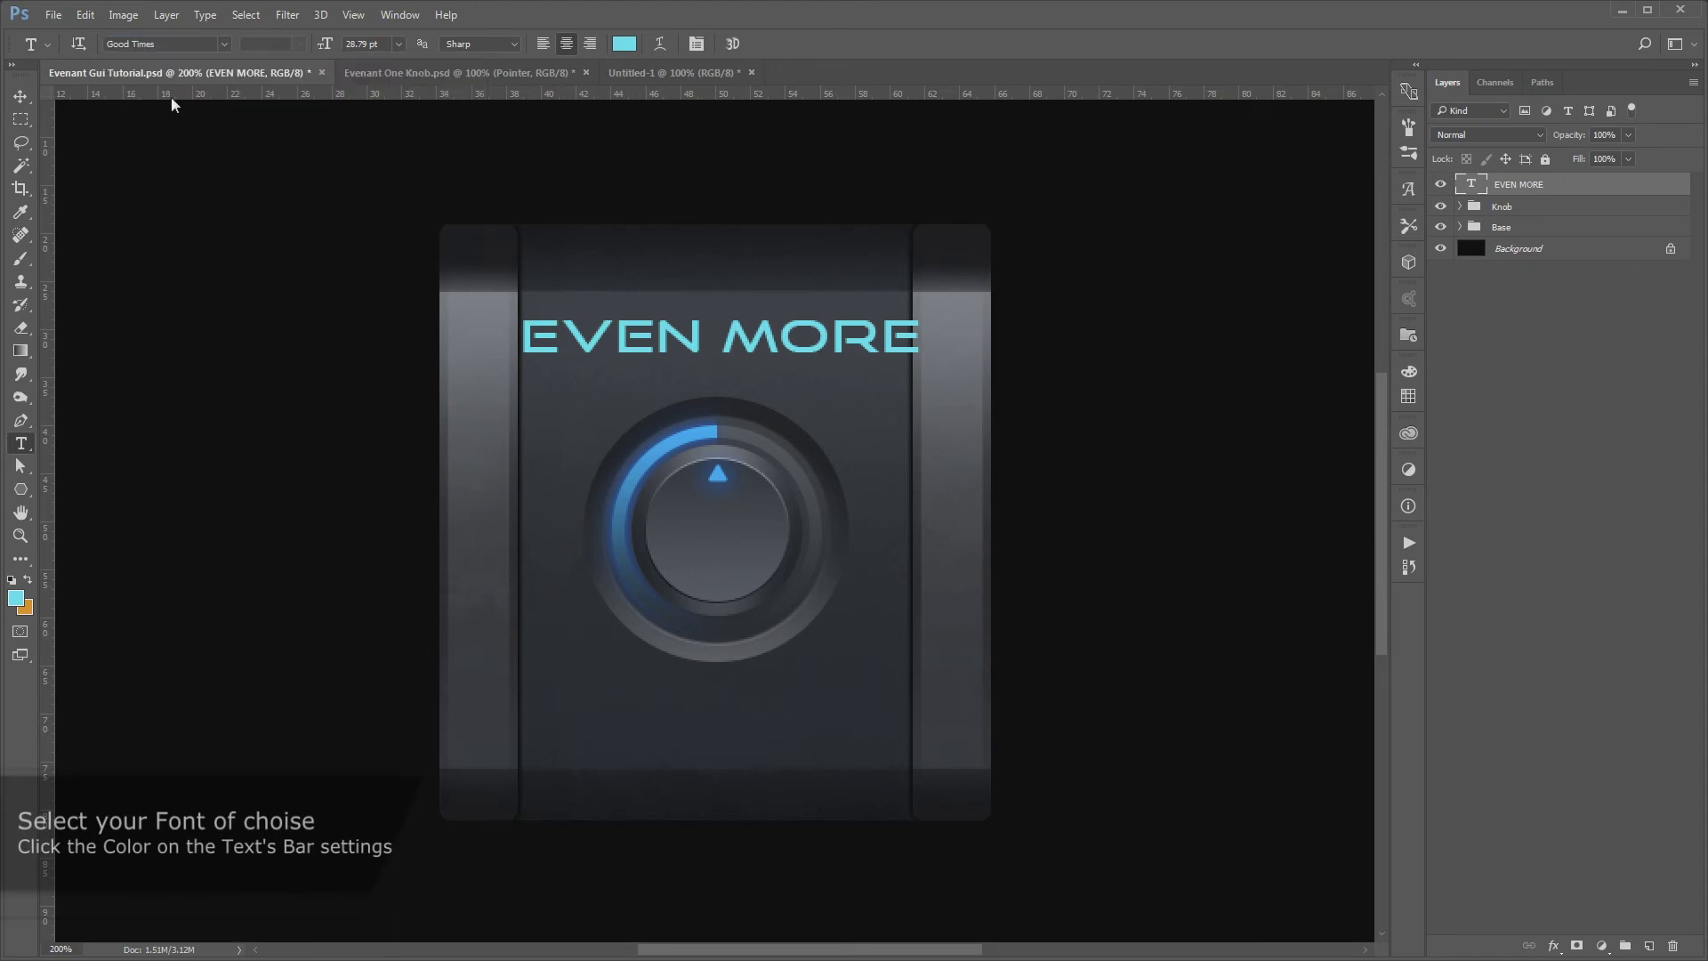
pyautogui.click(624, 44)
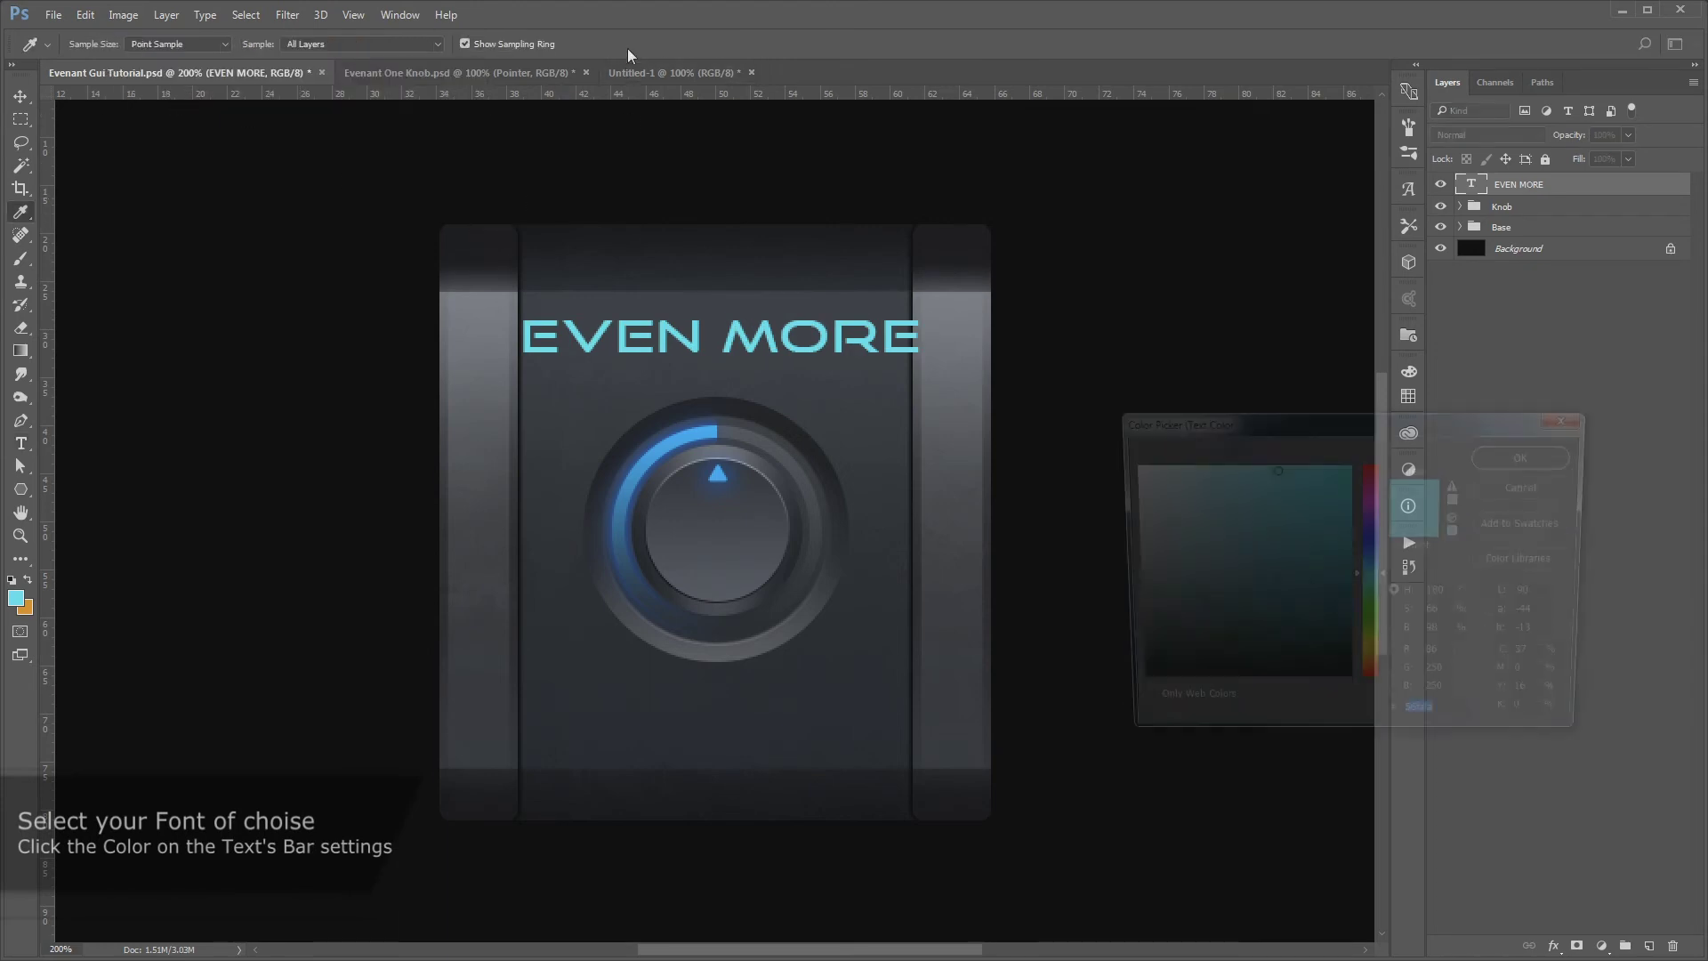
pyautogui.click(960, 301)
pyautogui.moveTo(1165, 550); pyautogui.dragTo(1126, 527)
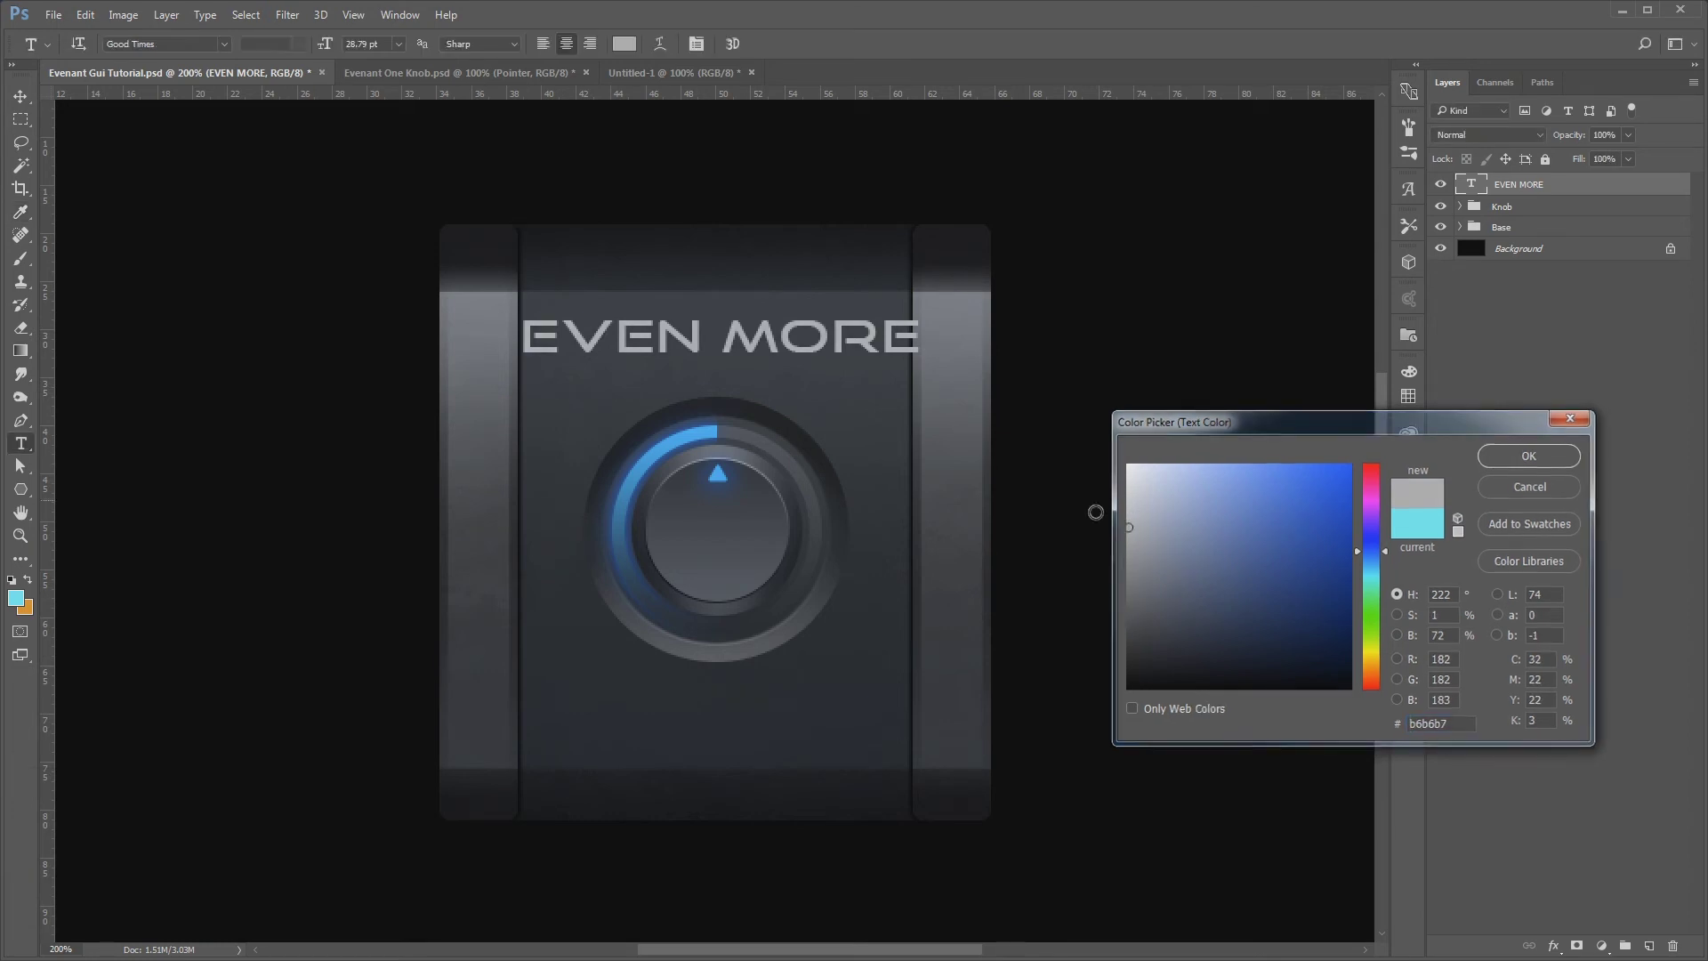
pyautogui.press('Return')
# Set the title's vertical scale to 100% in the Character panel
pyautogui.hotkey('ctrl', 't')
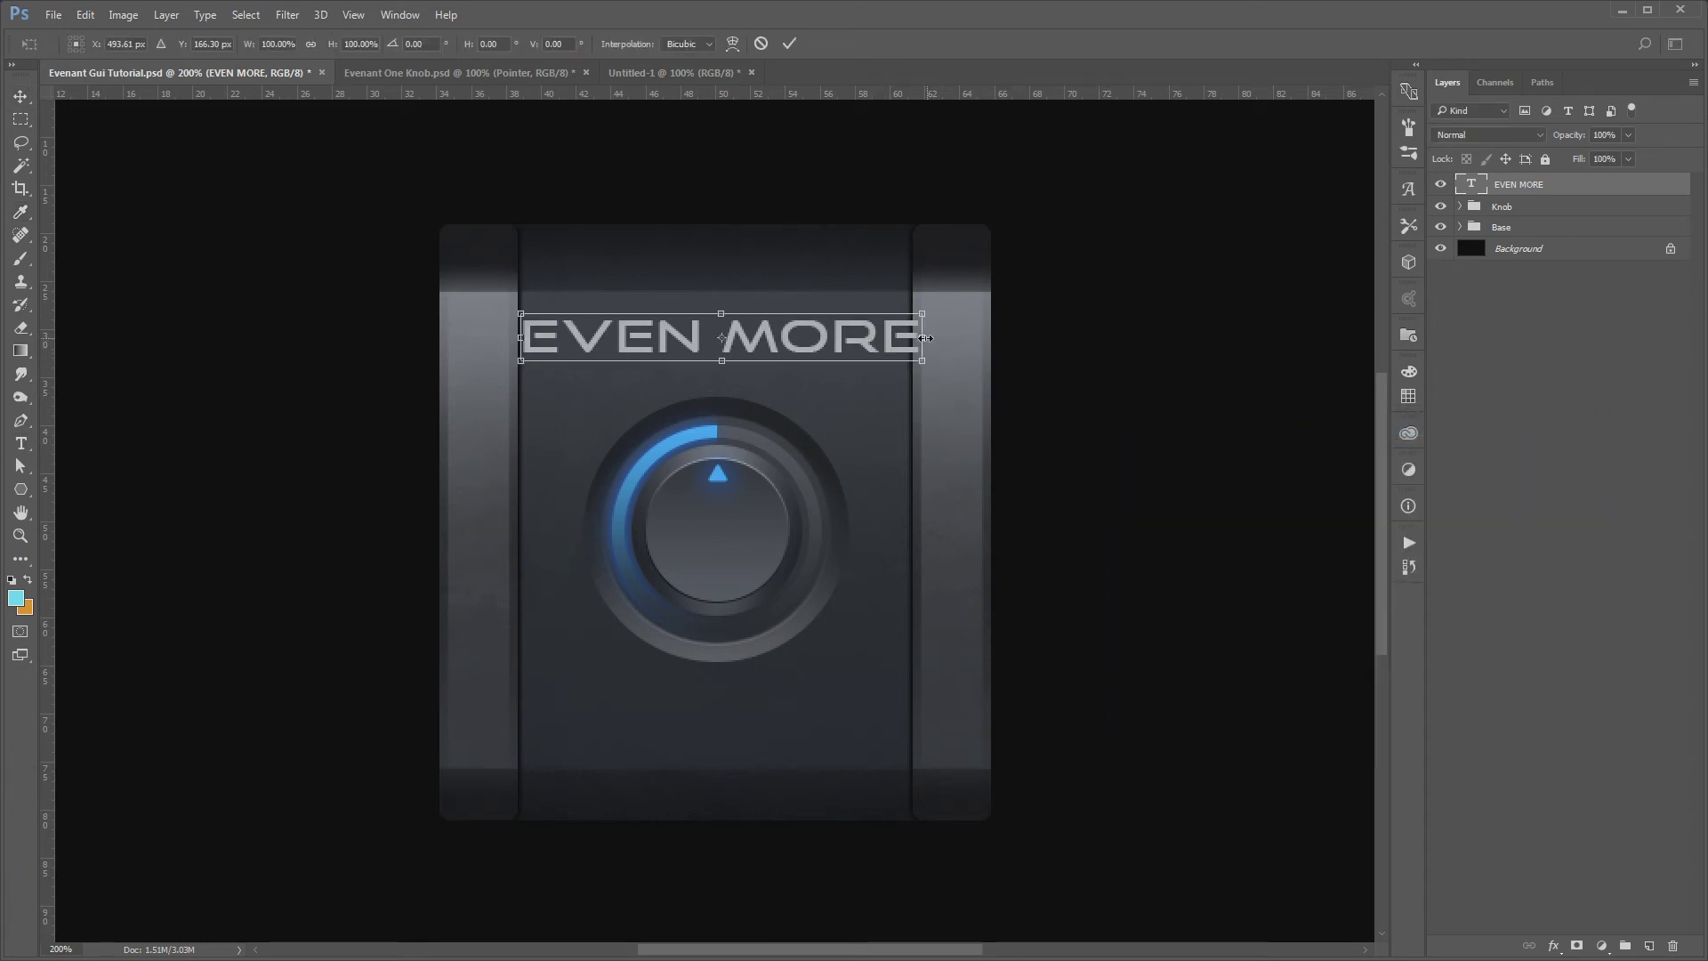
pyautogui.press('Return')
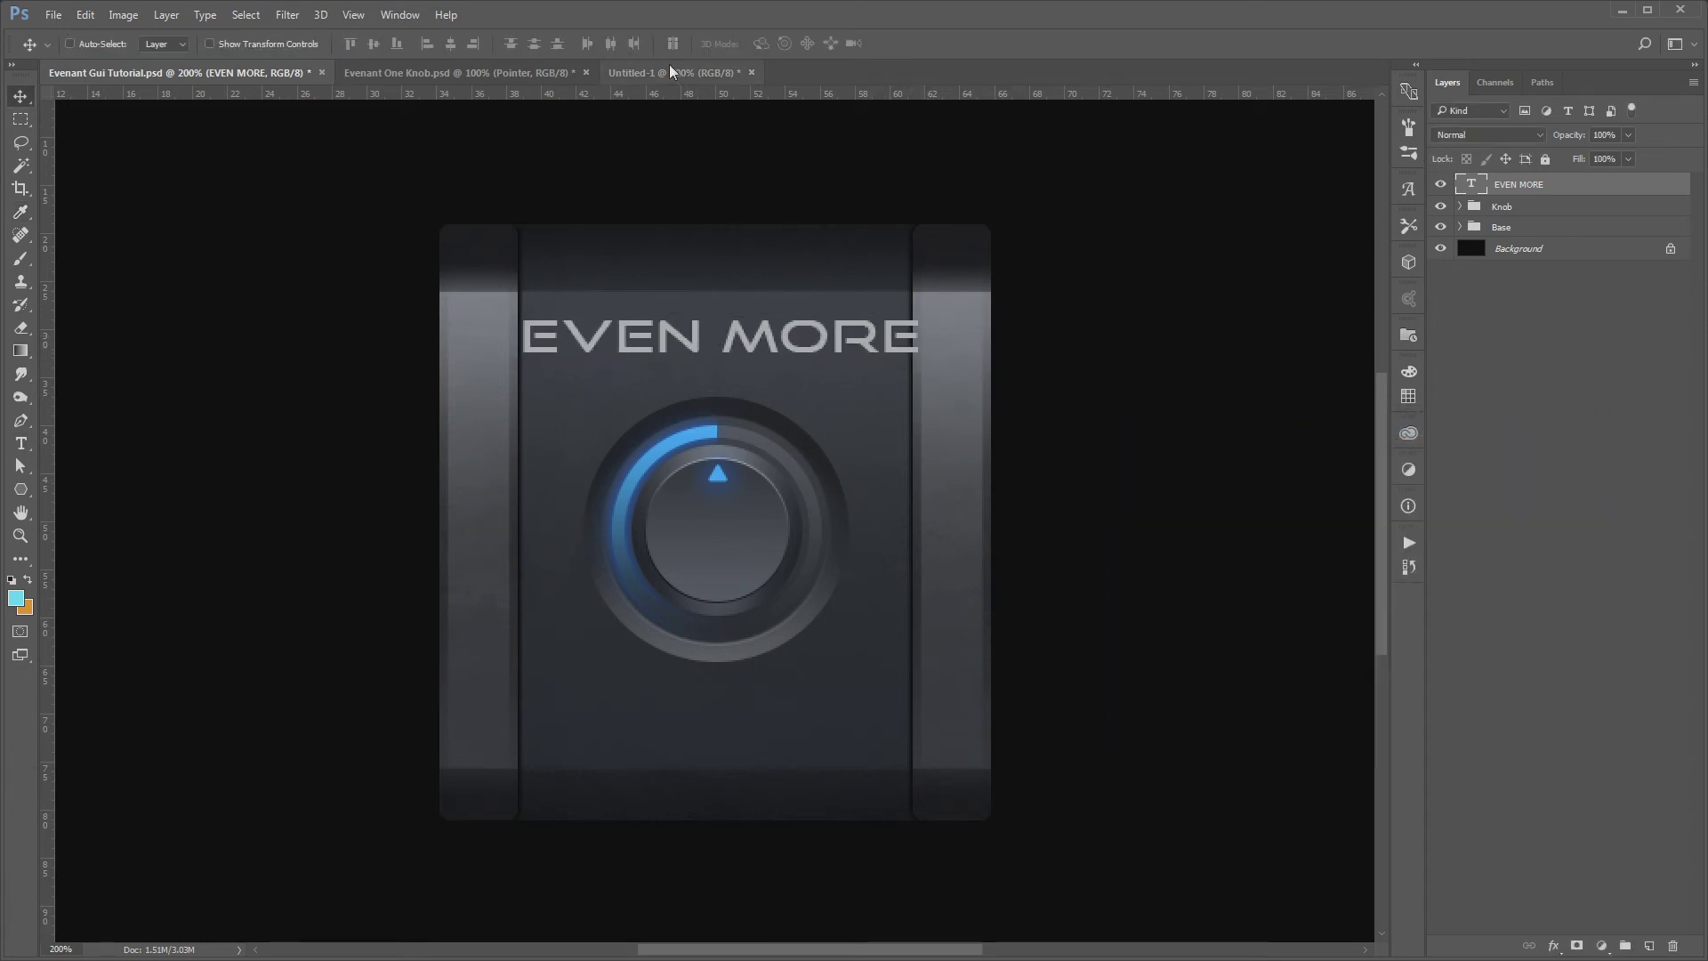
pyautogui.press('t')
pyautogui.click(696, 44)
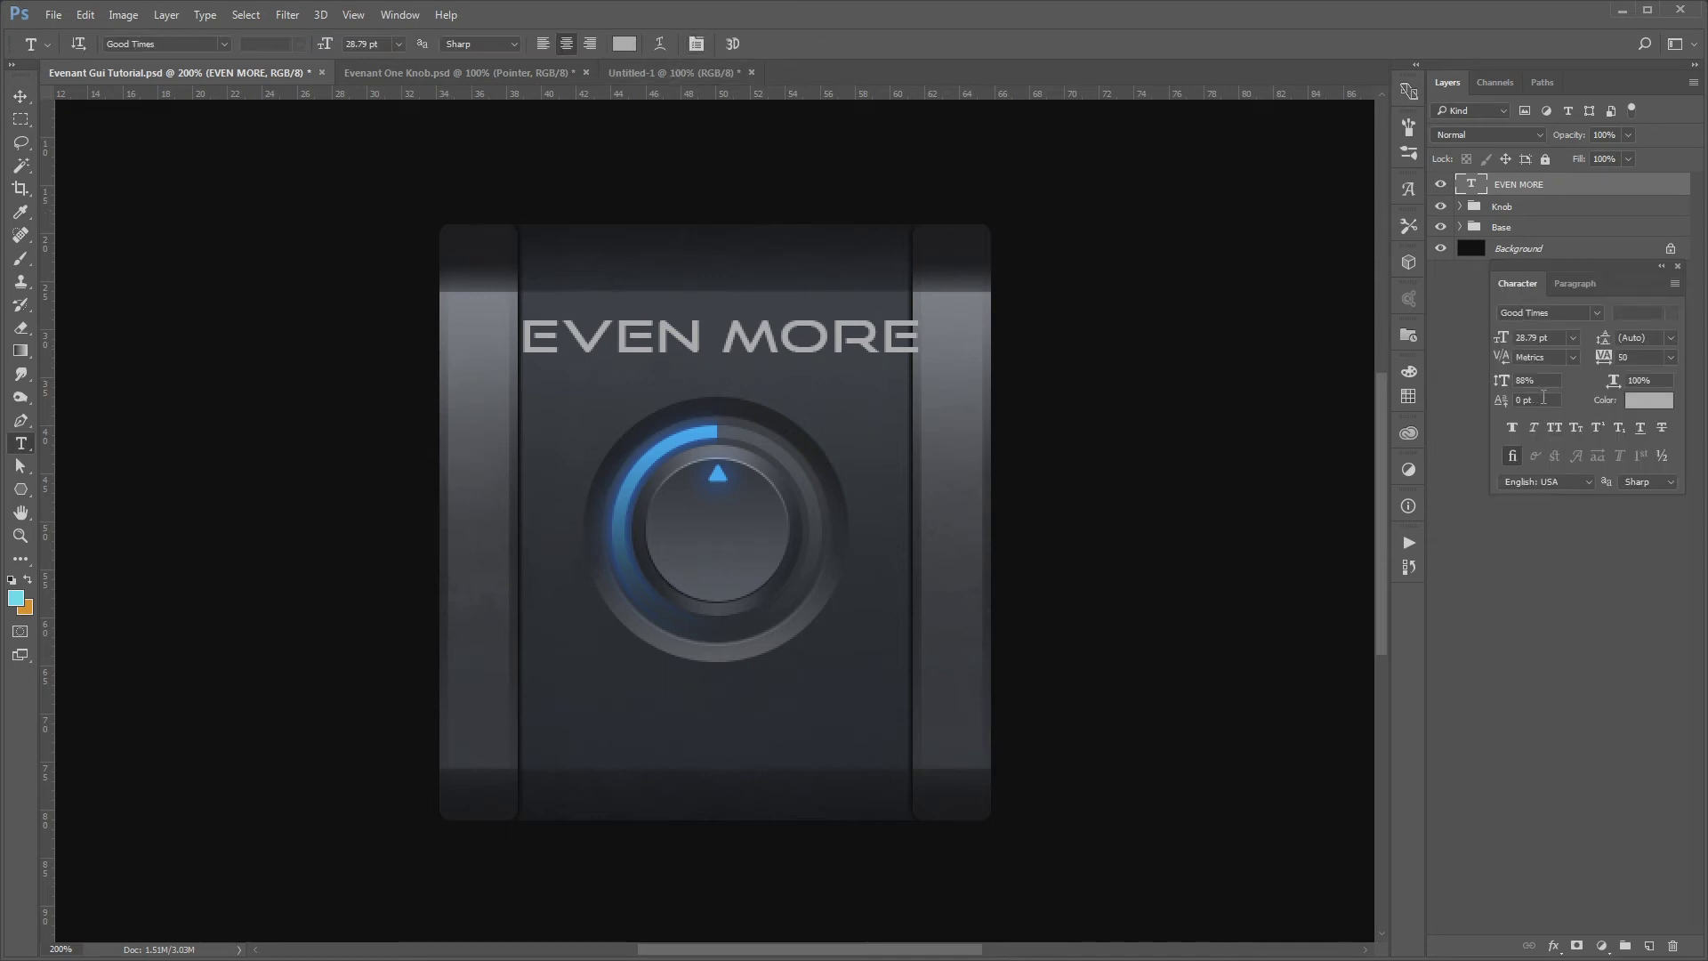
pyautogui.moveTo(1503, 386); pyautogui.dragTo(1508, 388)
pyautogui.write('100')
pyautogui.press('Return')
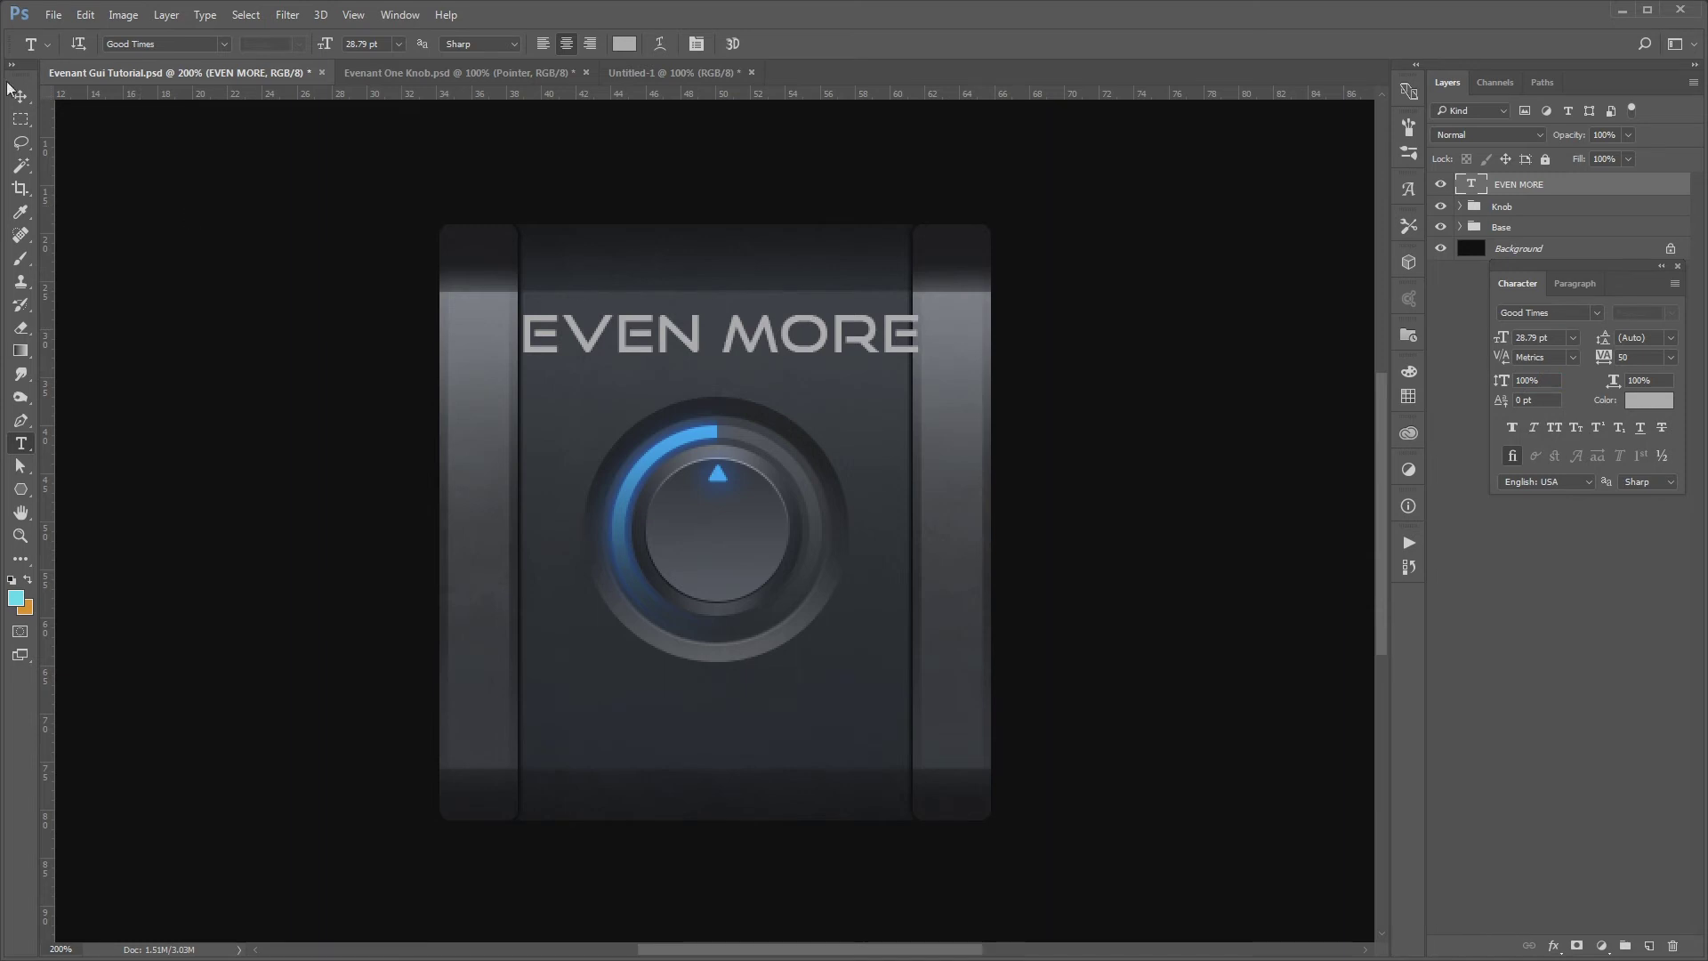
# Shrink the EVEN MORE title to about 74% and confirm its pale grey #dcdee3 colour
pyautogui.hotkey('ctrl', 't')
pyautogui.moveTo(920, 311); pyautogui.dragTo(882, 308)
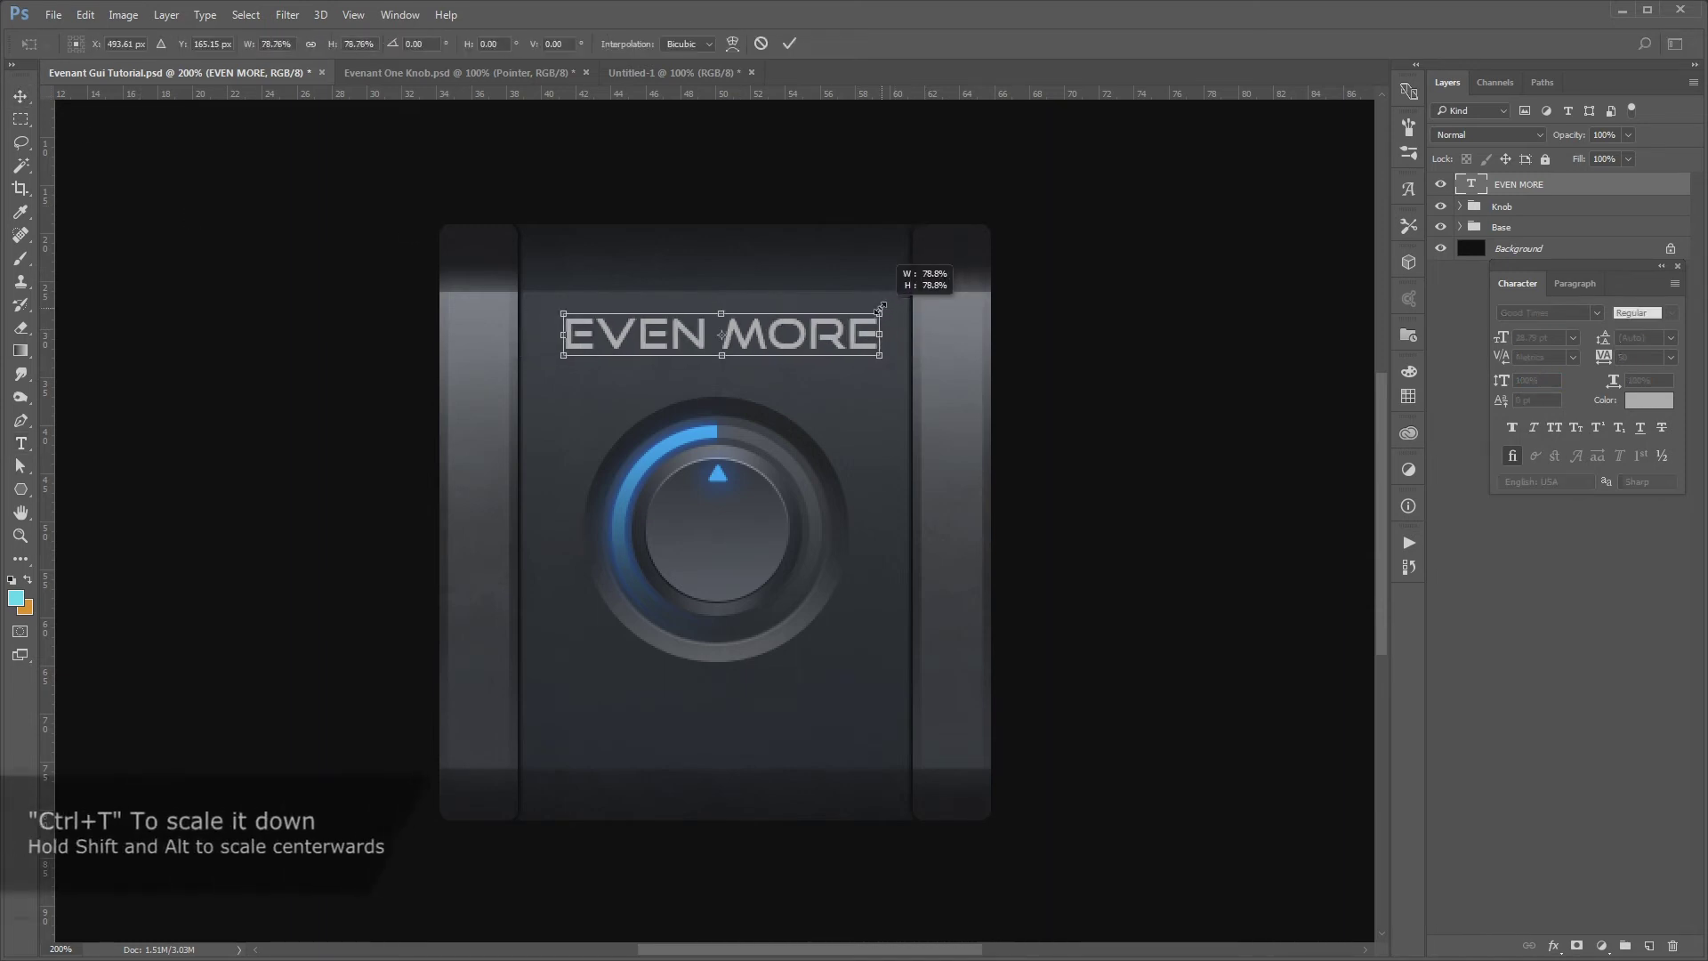
pyautogui.moveTo(883, 308); pyautogui.dragTo(873, 306)
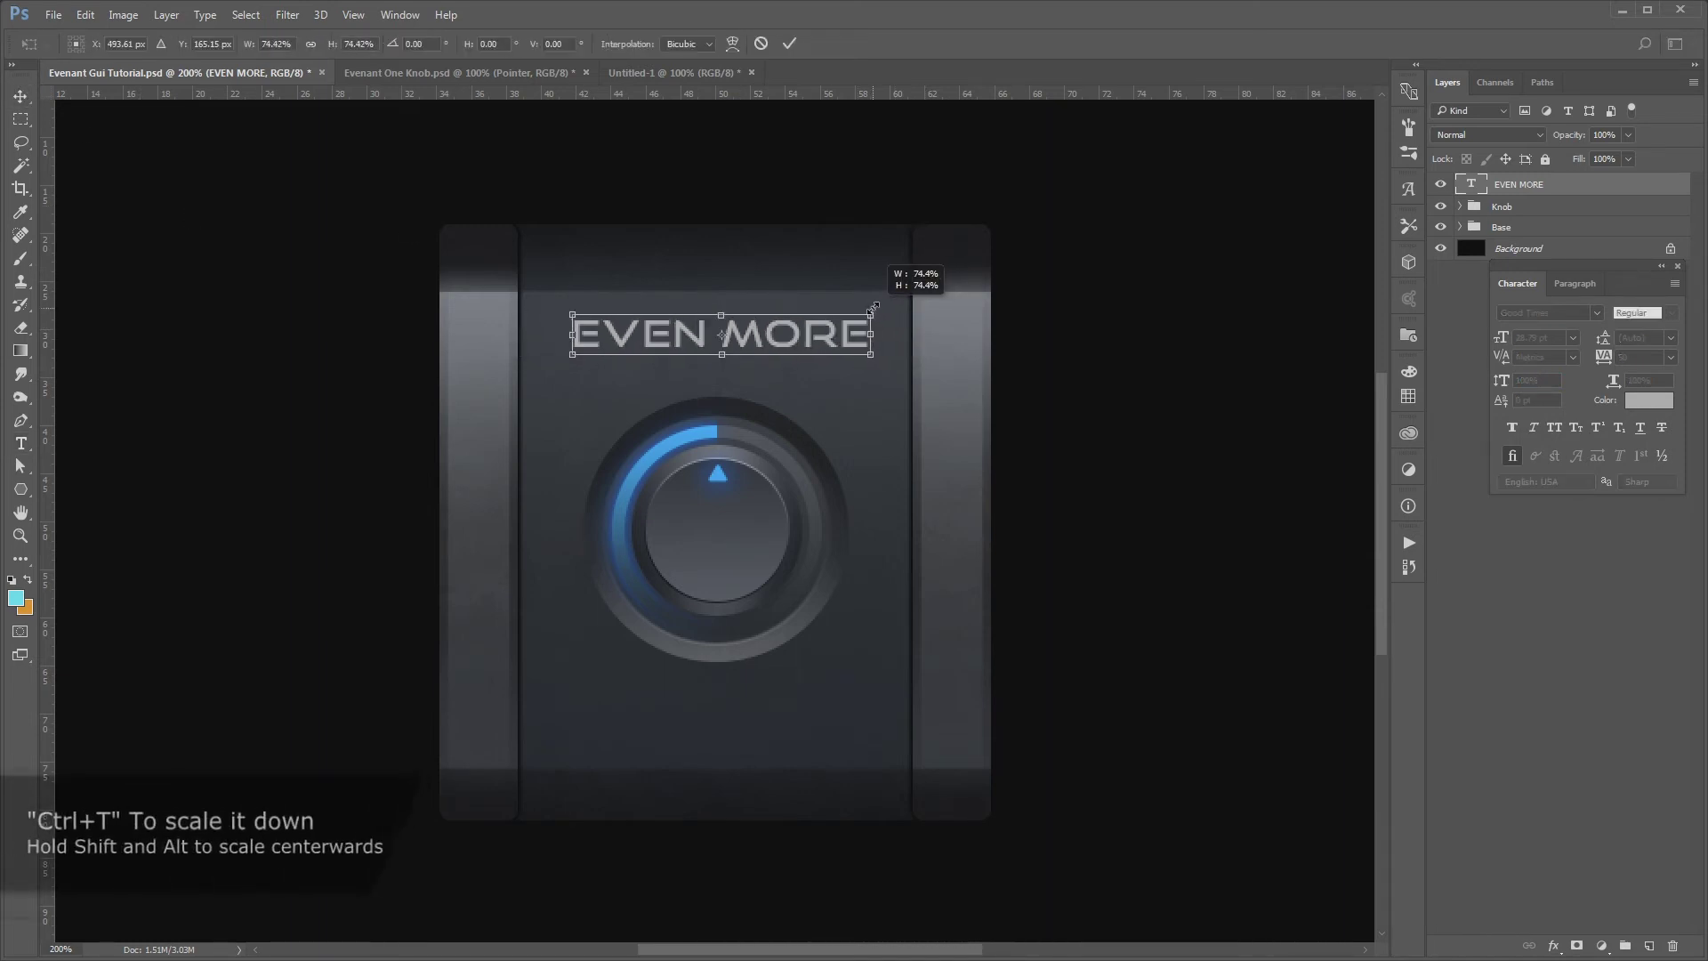
pyautogui.press('Return')
pyautogui.press('t')
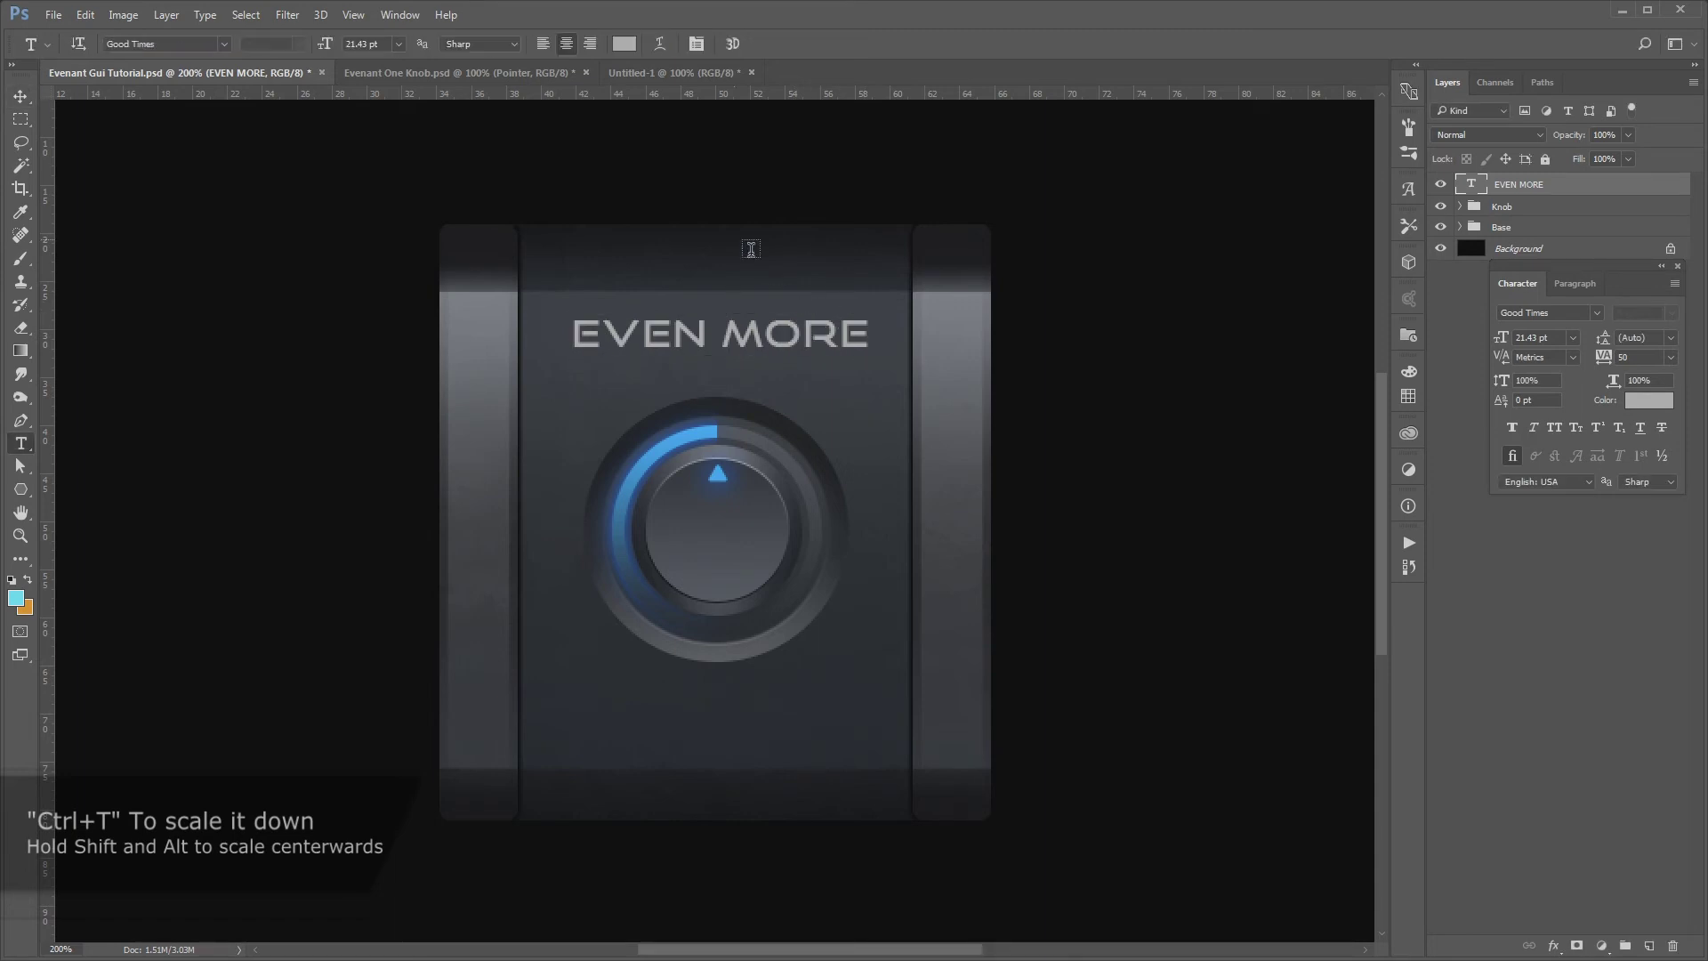
pyautogui.click(625, 44)
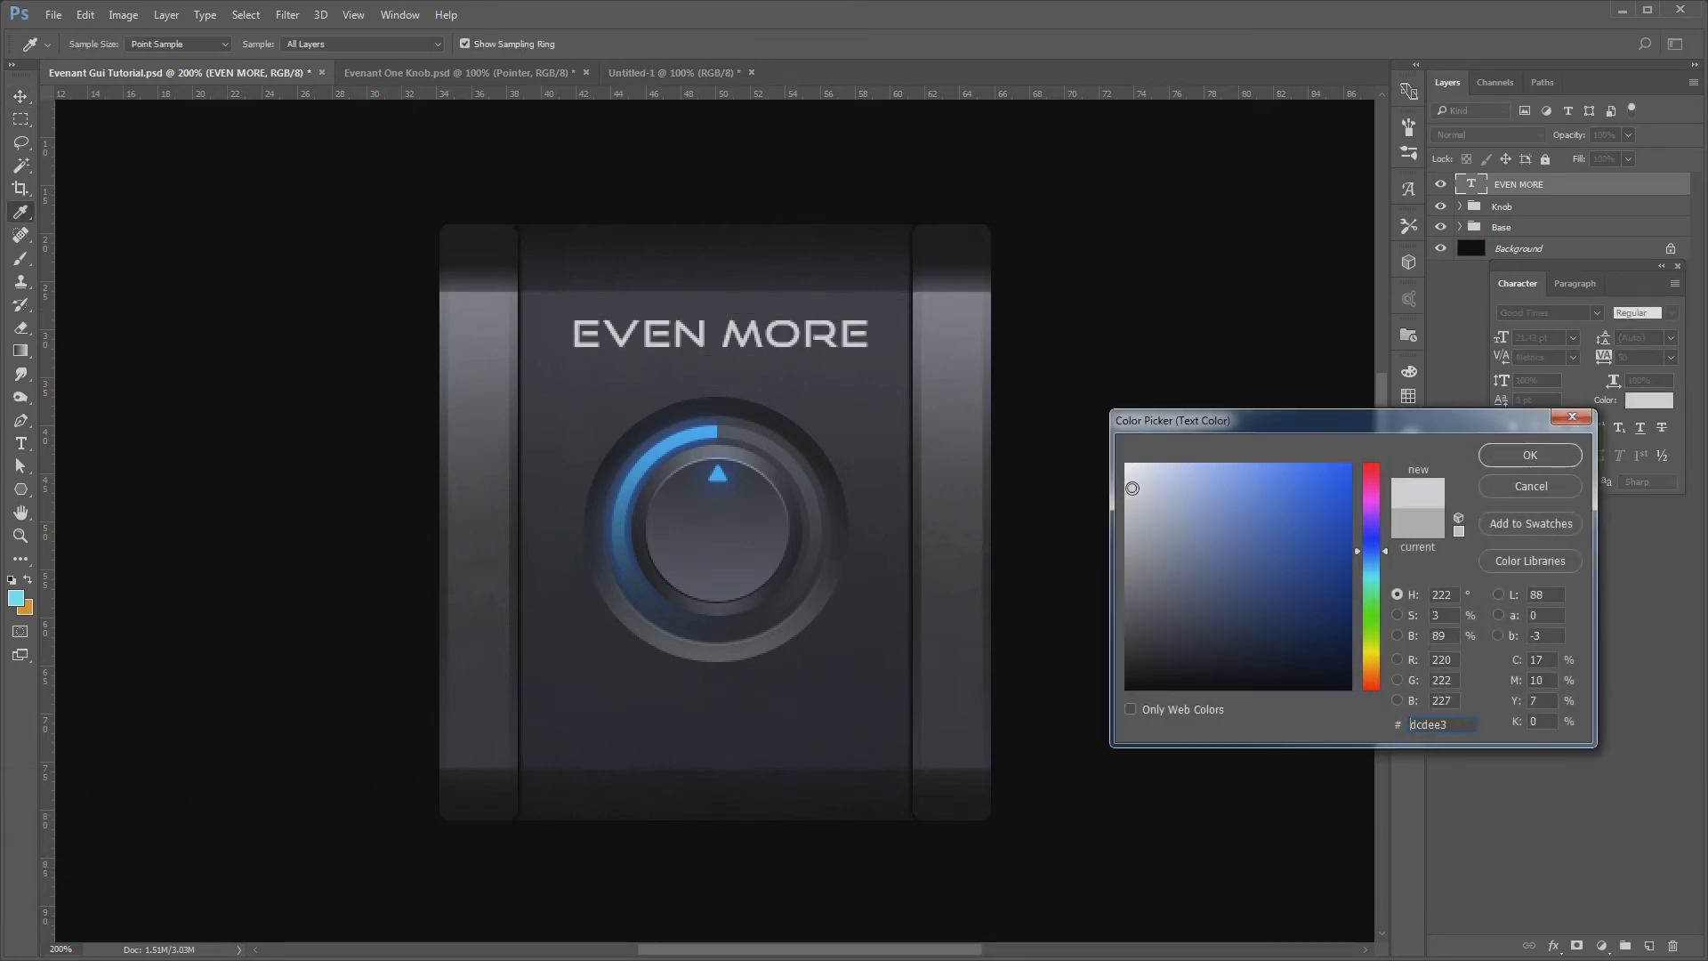
pyautogui.press('Return')
pyautogui.moveTo(20, 489); pyautogui.dragTo(85, 523)
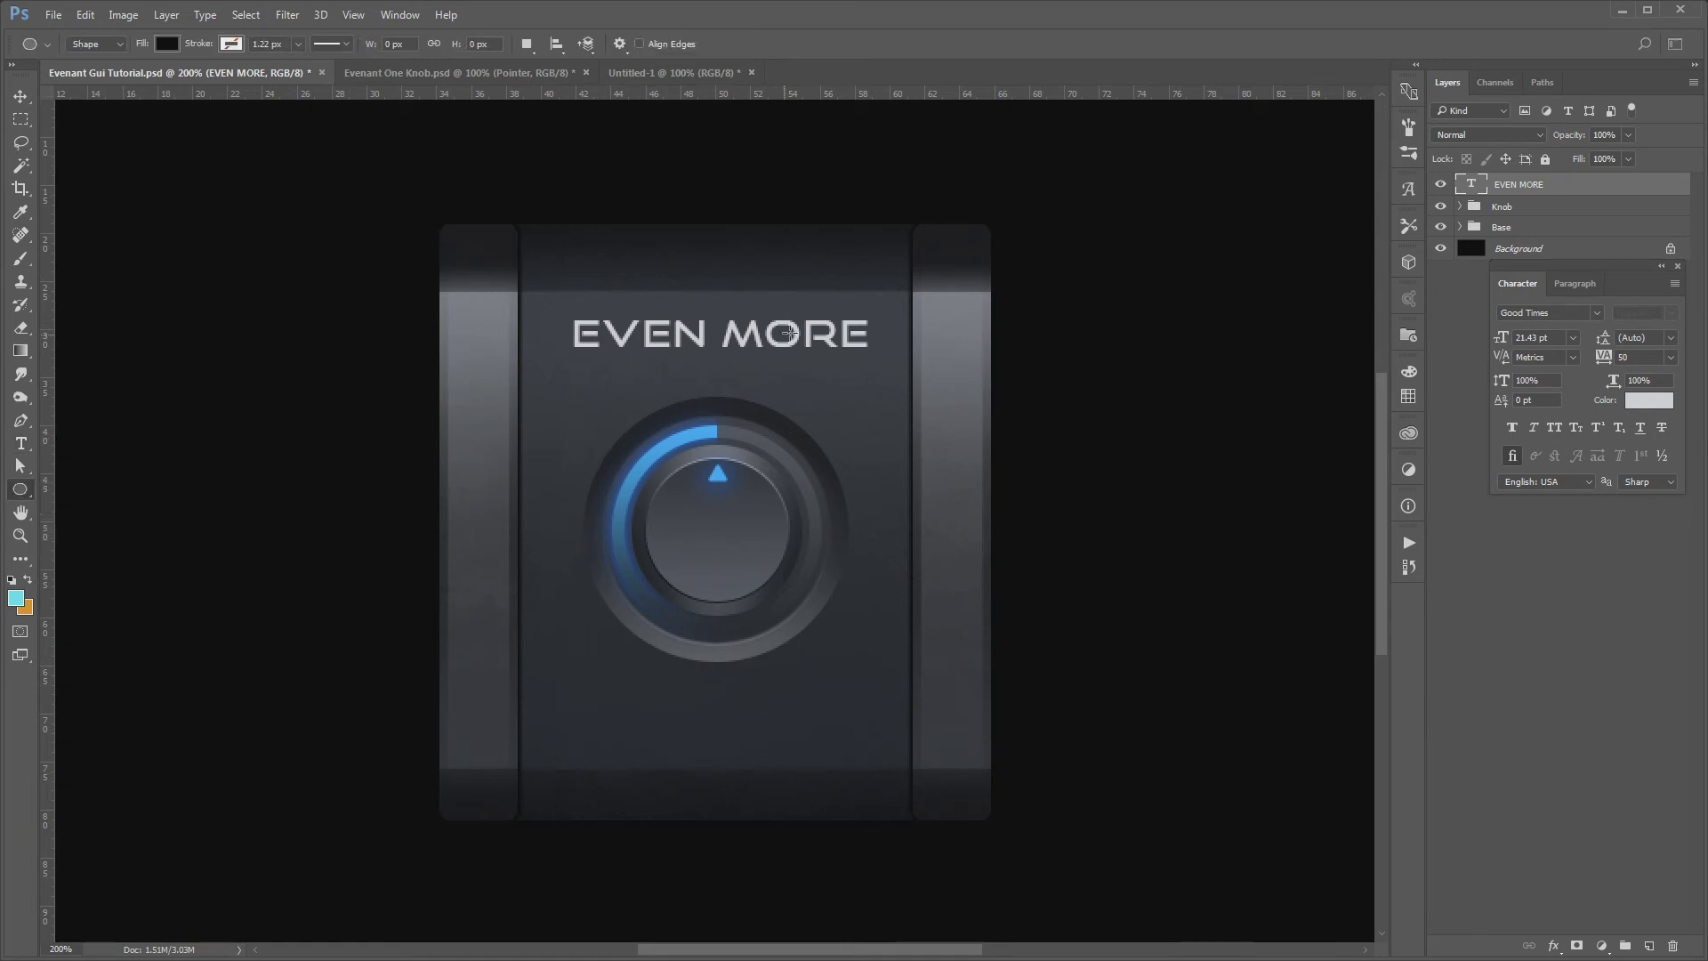
# Draw a small dot inside the O of MORE and fill it with the knob's blue
pyautogui.moveTo(777, 330); pyautogui.dragTo(786, 334)
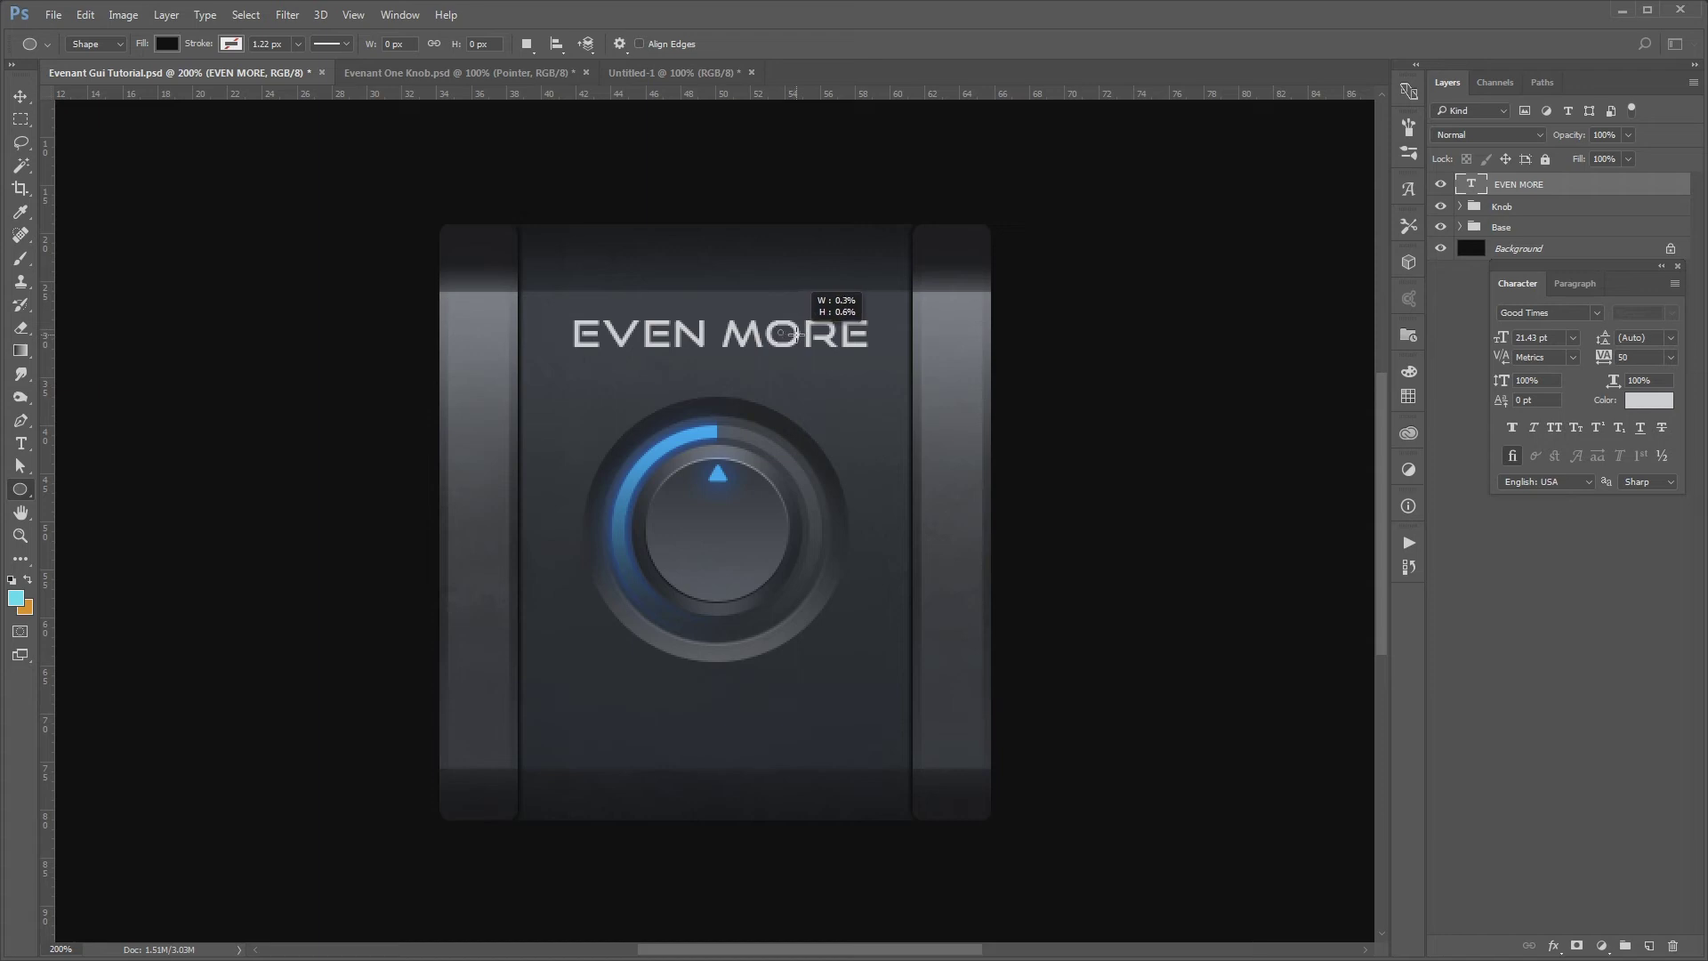
pyautogui.moveTo(792, 335); pyautogui.dragTo(803, 336)
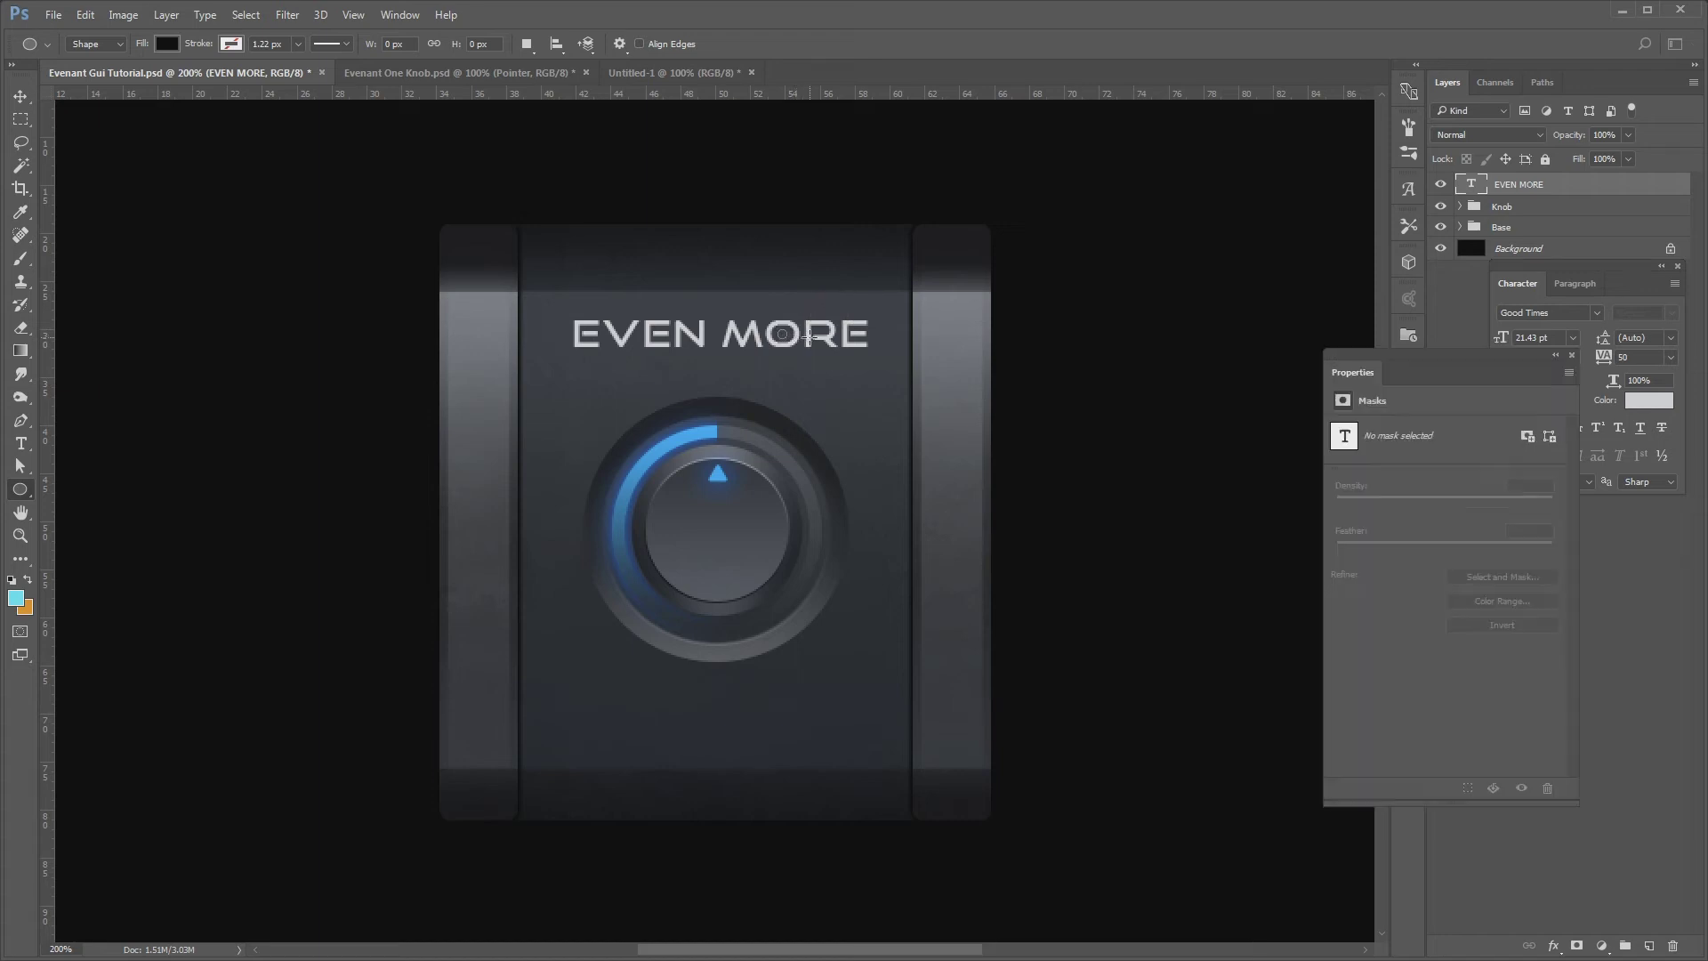
pyautogui.press('v')
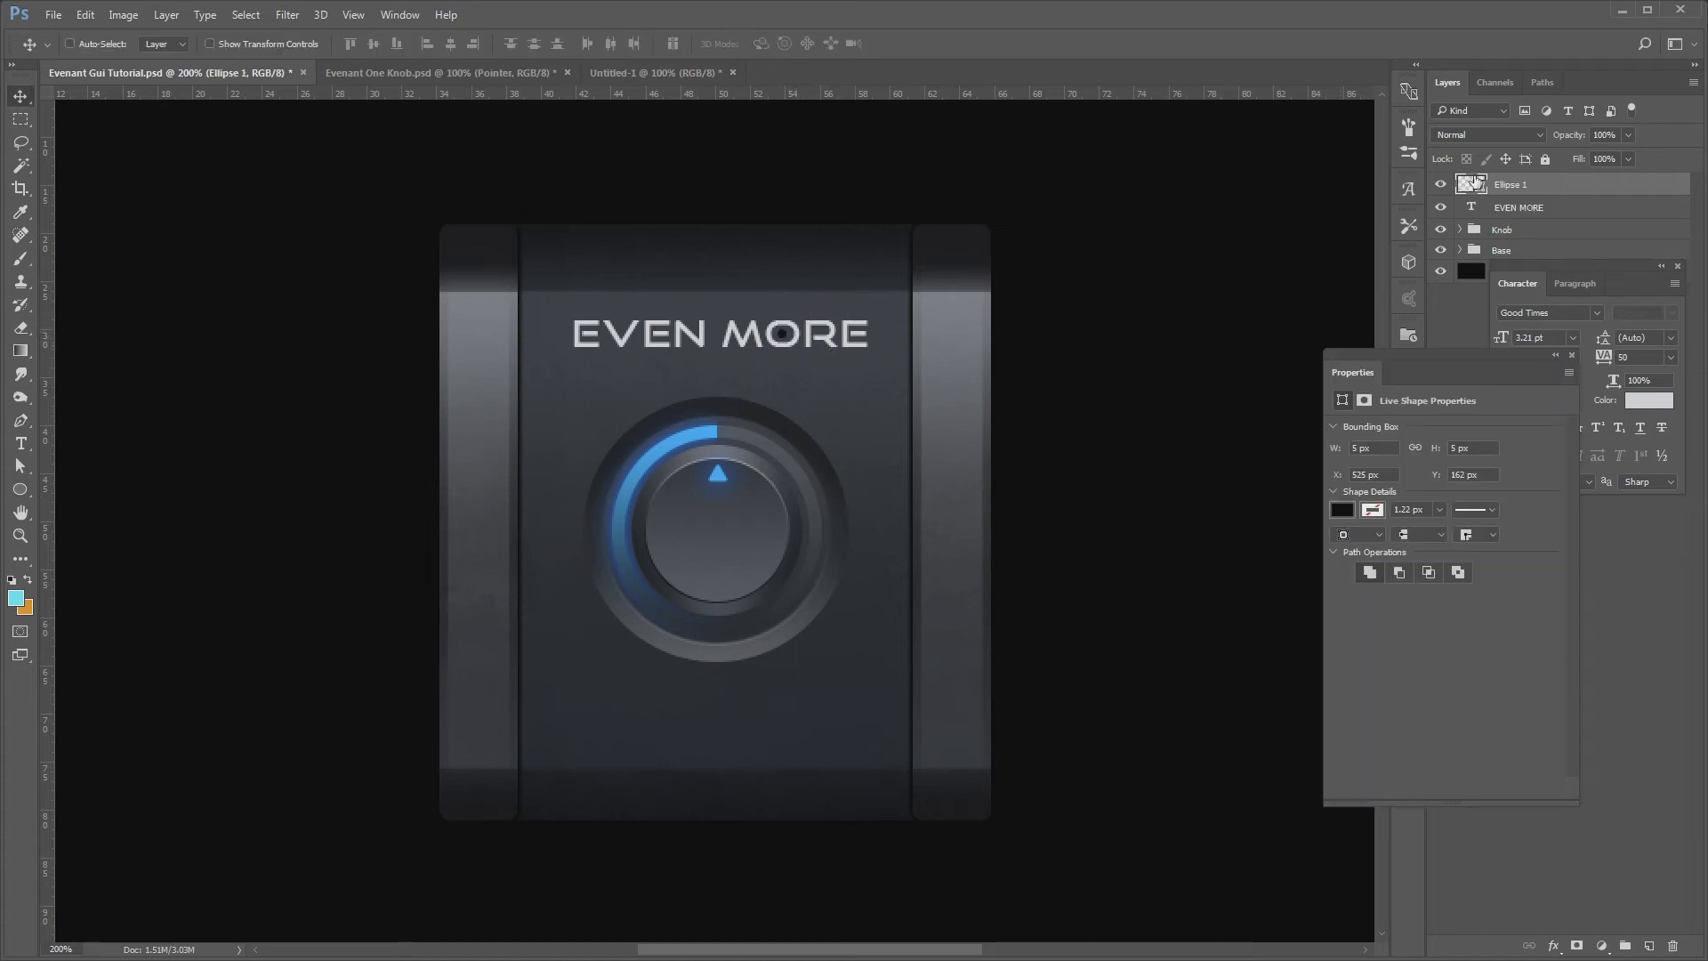
pyautogui.doubleClick(1469, 185)
pyautogui.moveTo(1182, 480); pyautogui.dragTo(1000, 374)
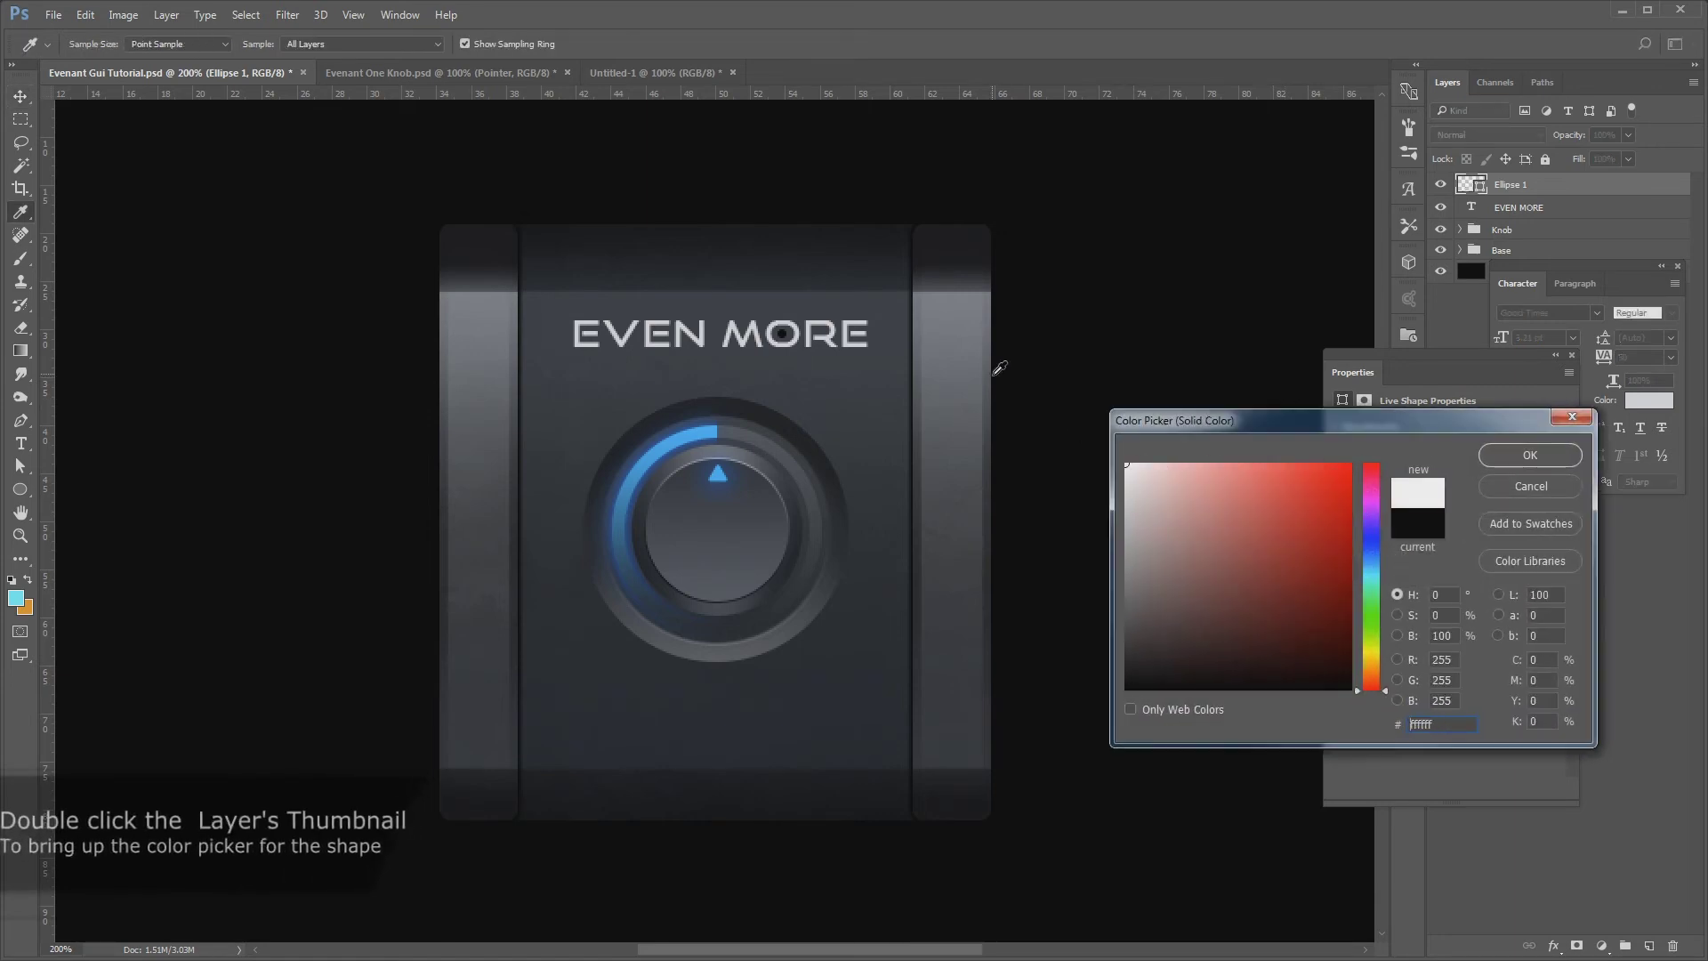
pyautogui.click(1528, 455)
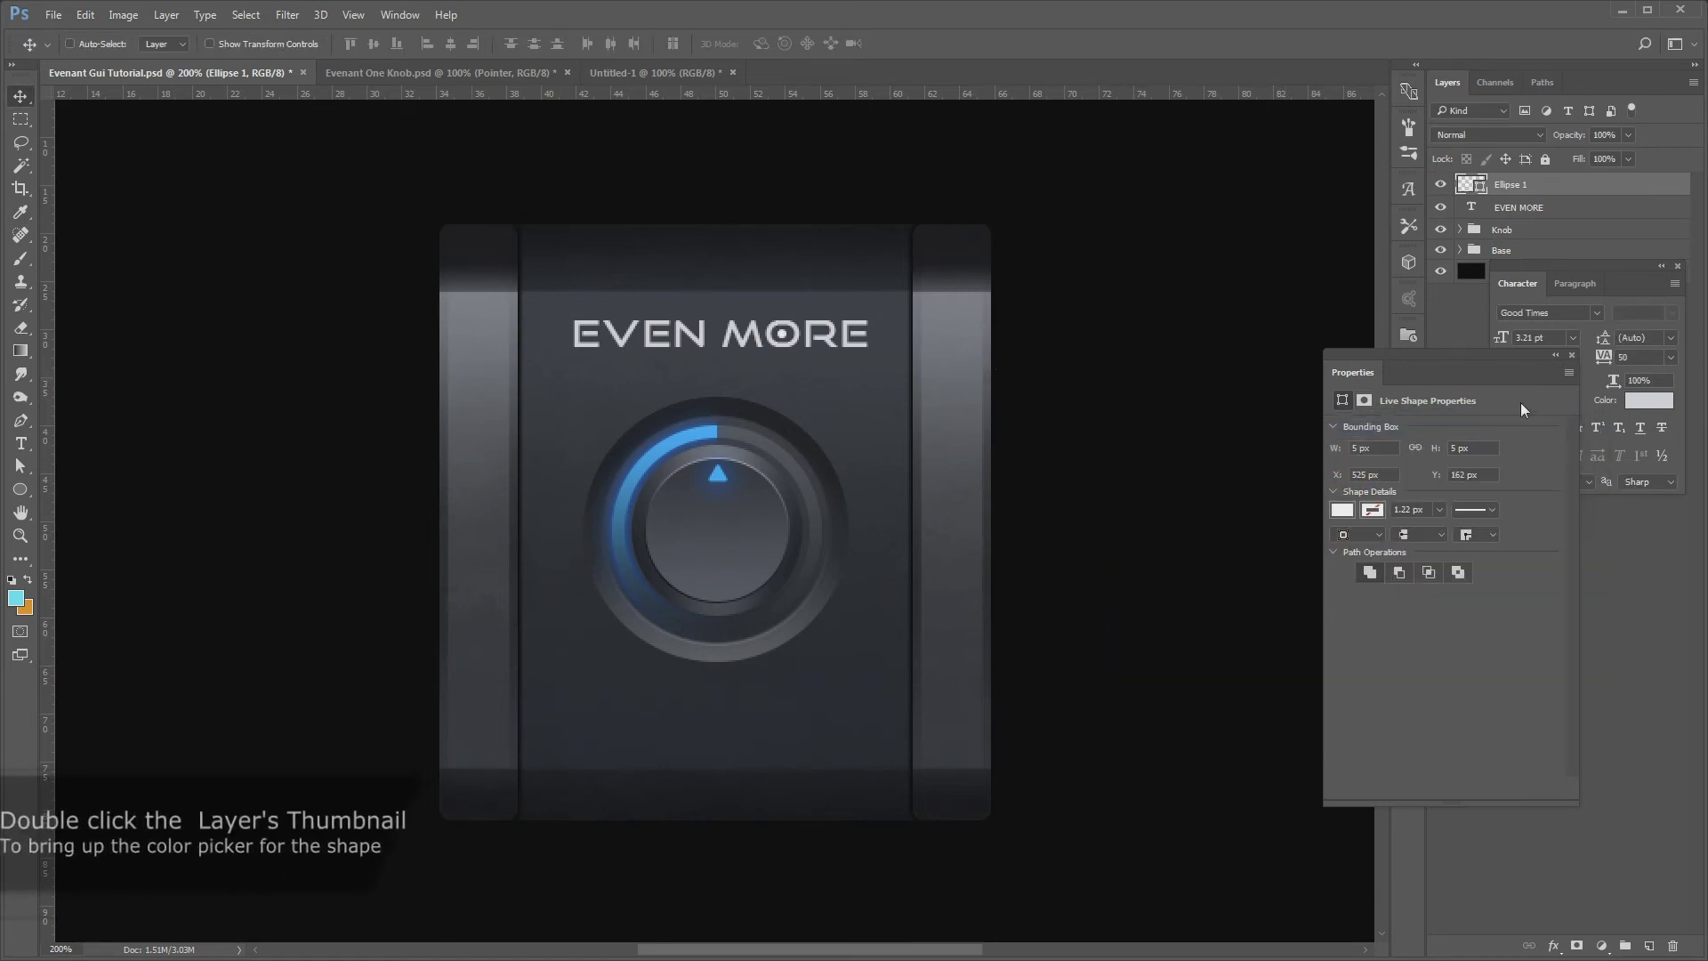
pyautogui.click(1571, 355)
pyautogui.click(1677, 266)
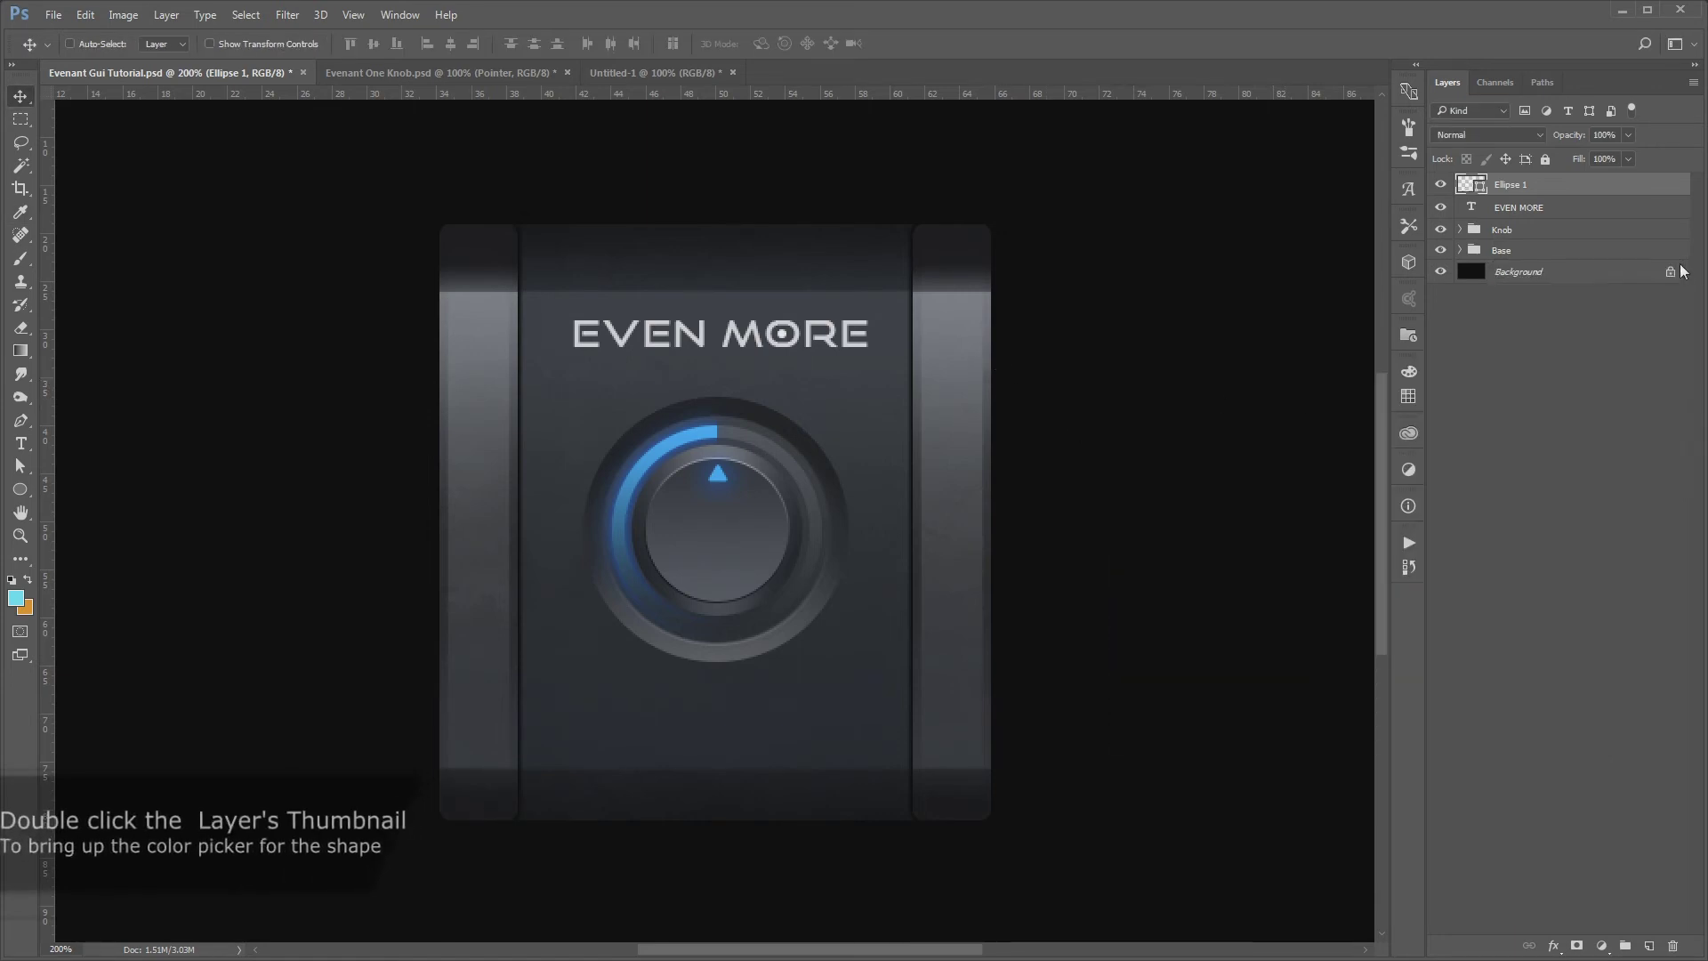
pyautogui.doubleClick(1472, 185)
pyautogui.click(719, 470)
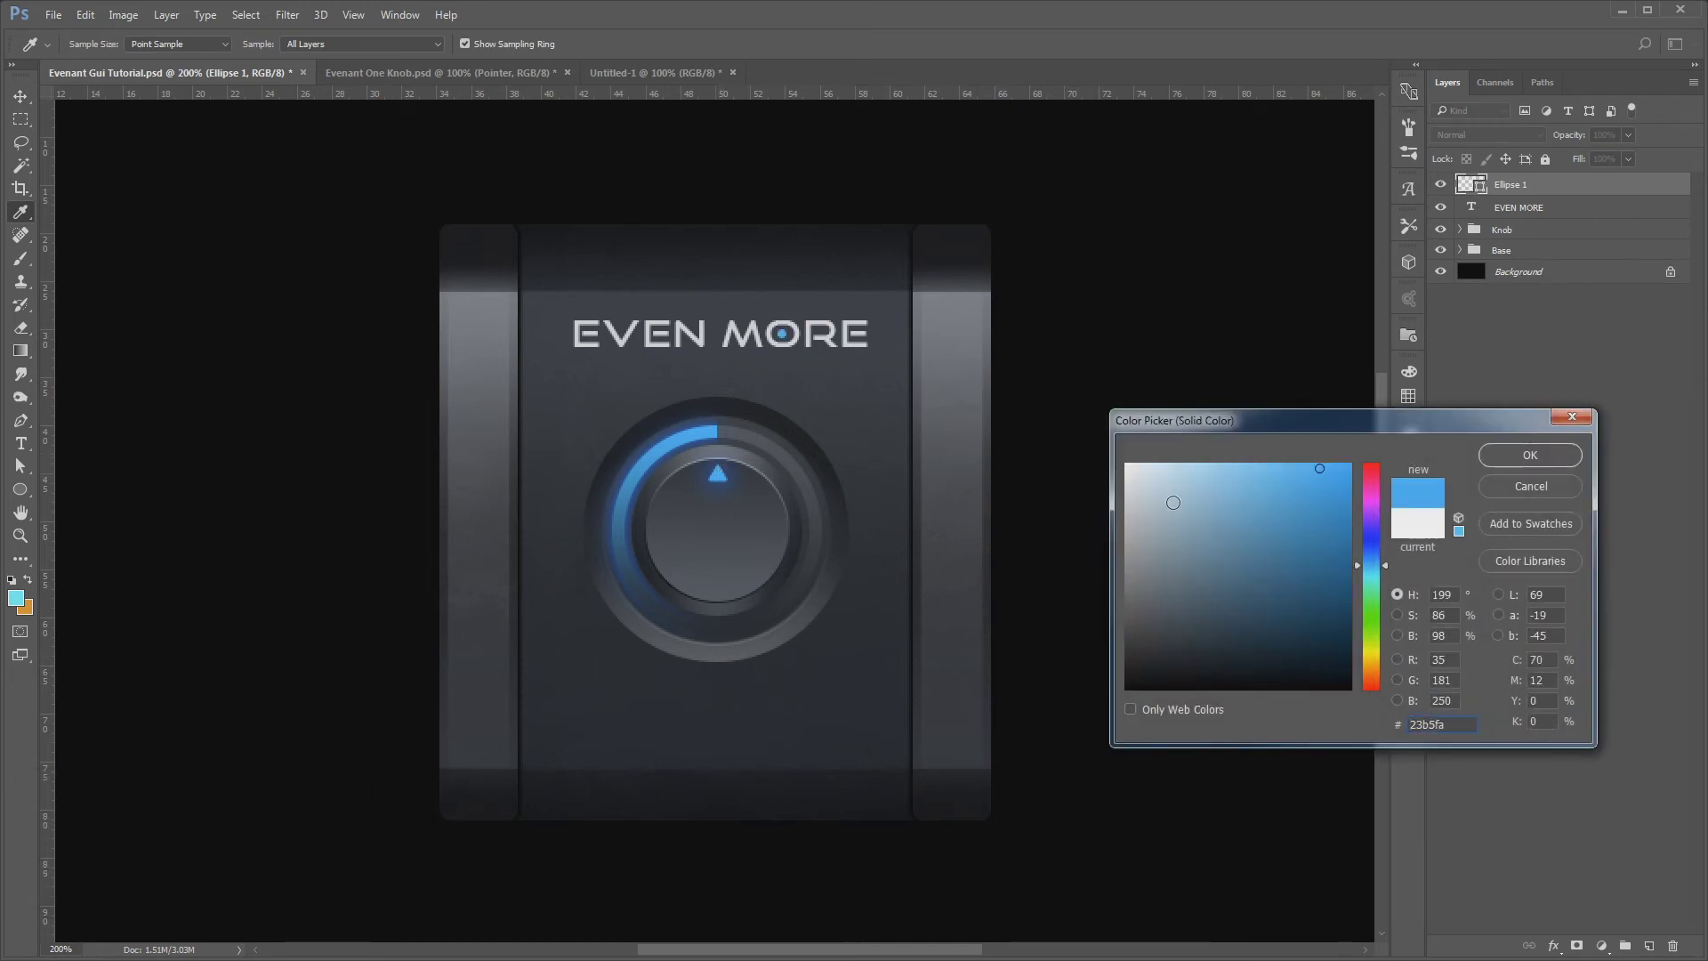
pyautogui.click(1529, 454)
# Recolour the word MORE soft blue #59add4, leaving EVEN pale grey
pyautogui.click(1518, 207)
pyautogui.press('t')
pyautogui.doubleClick(783, 334)
pyautogui.click(624, 43)
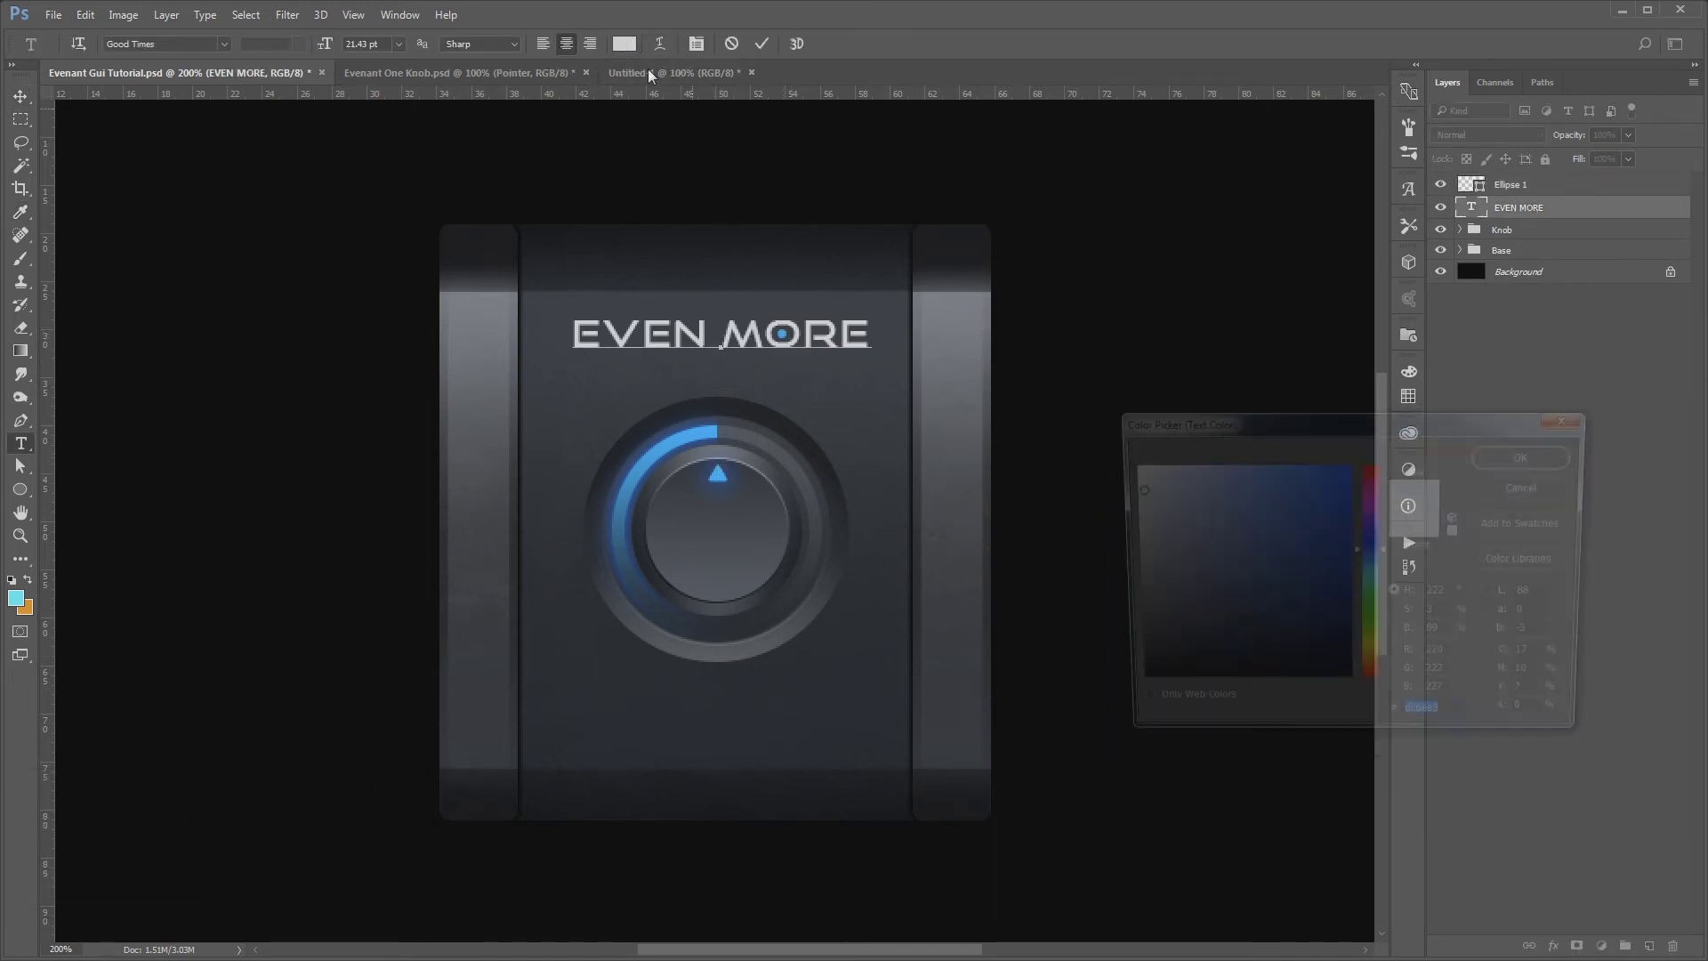
pyautogui.click(724, 471)
pyautogui.moveTo(1236, 482); pyautogui.dragTo(1259, 492)
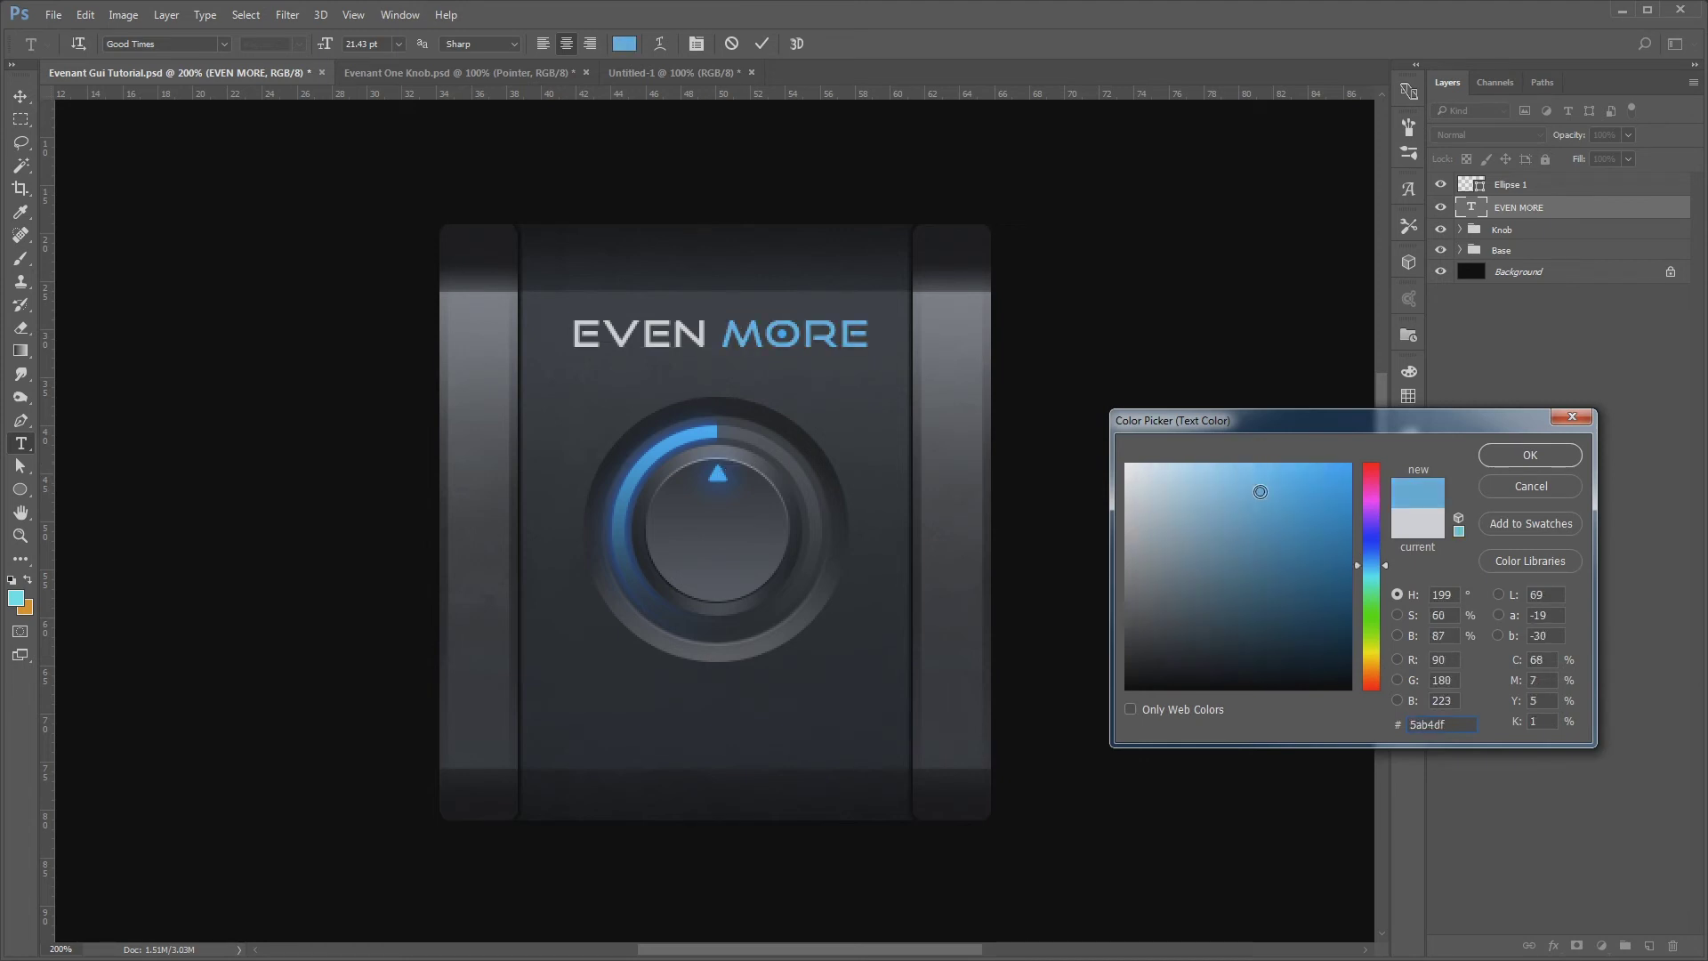
pyautogui.press('Return')
pyautogui.doubleClick(1471, 184)
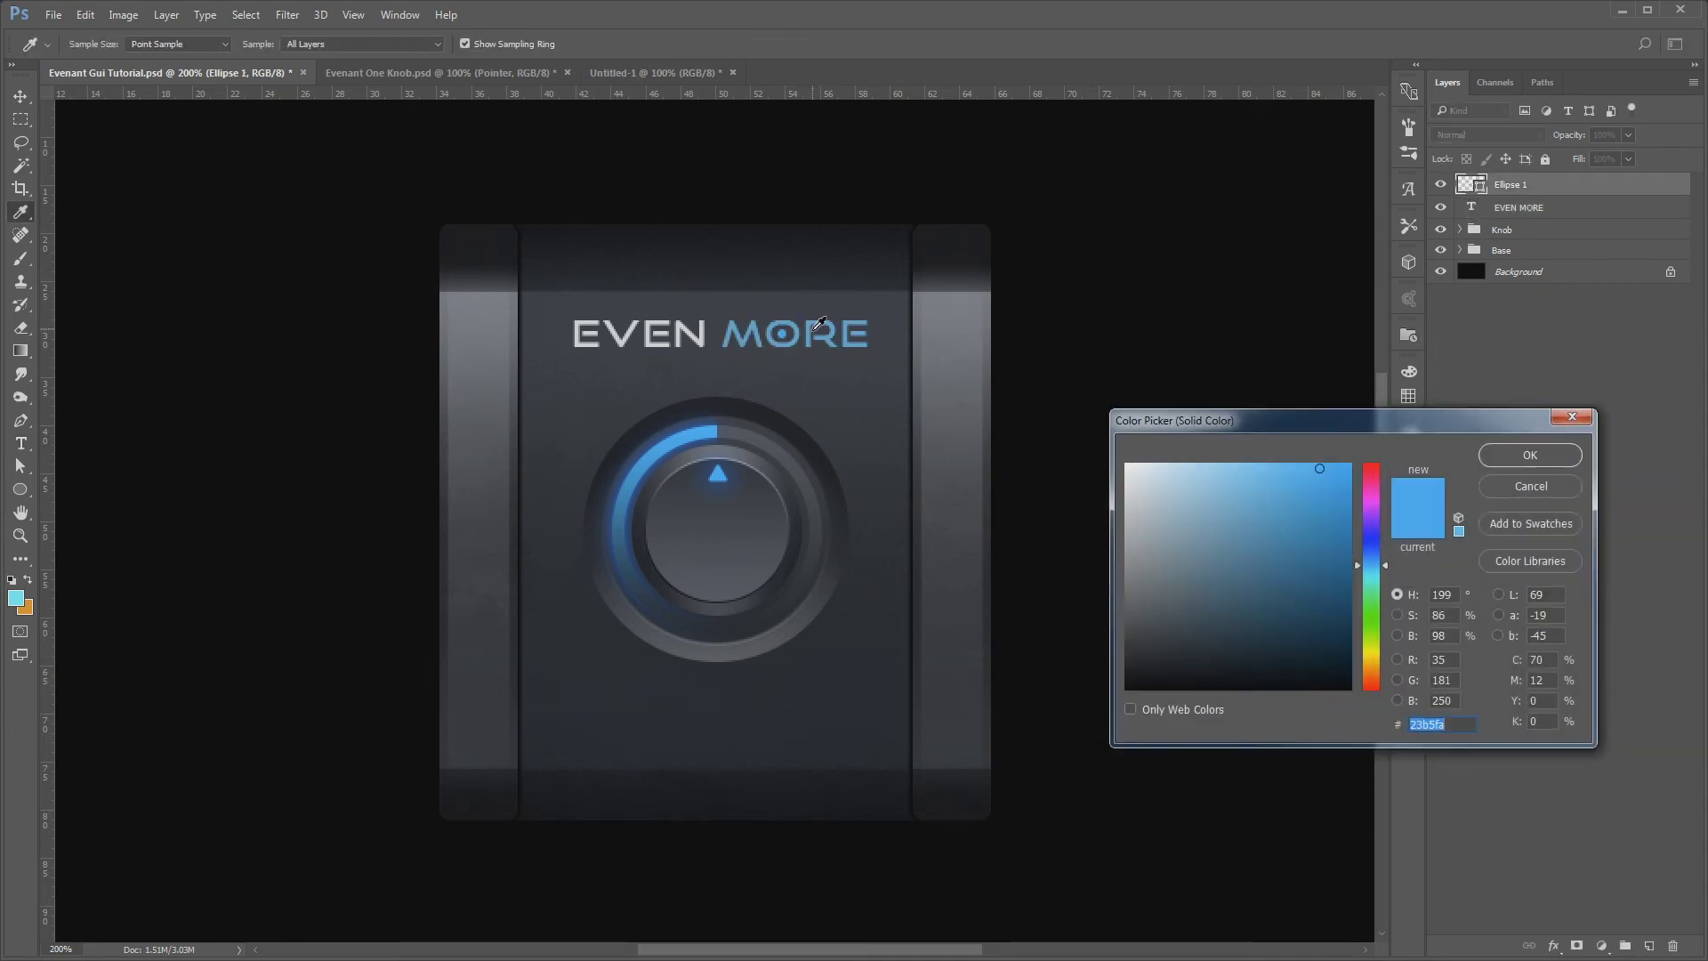
pyautogui.press('Return')
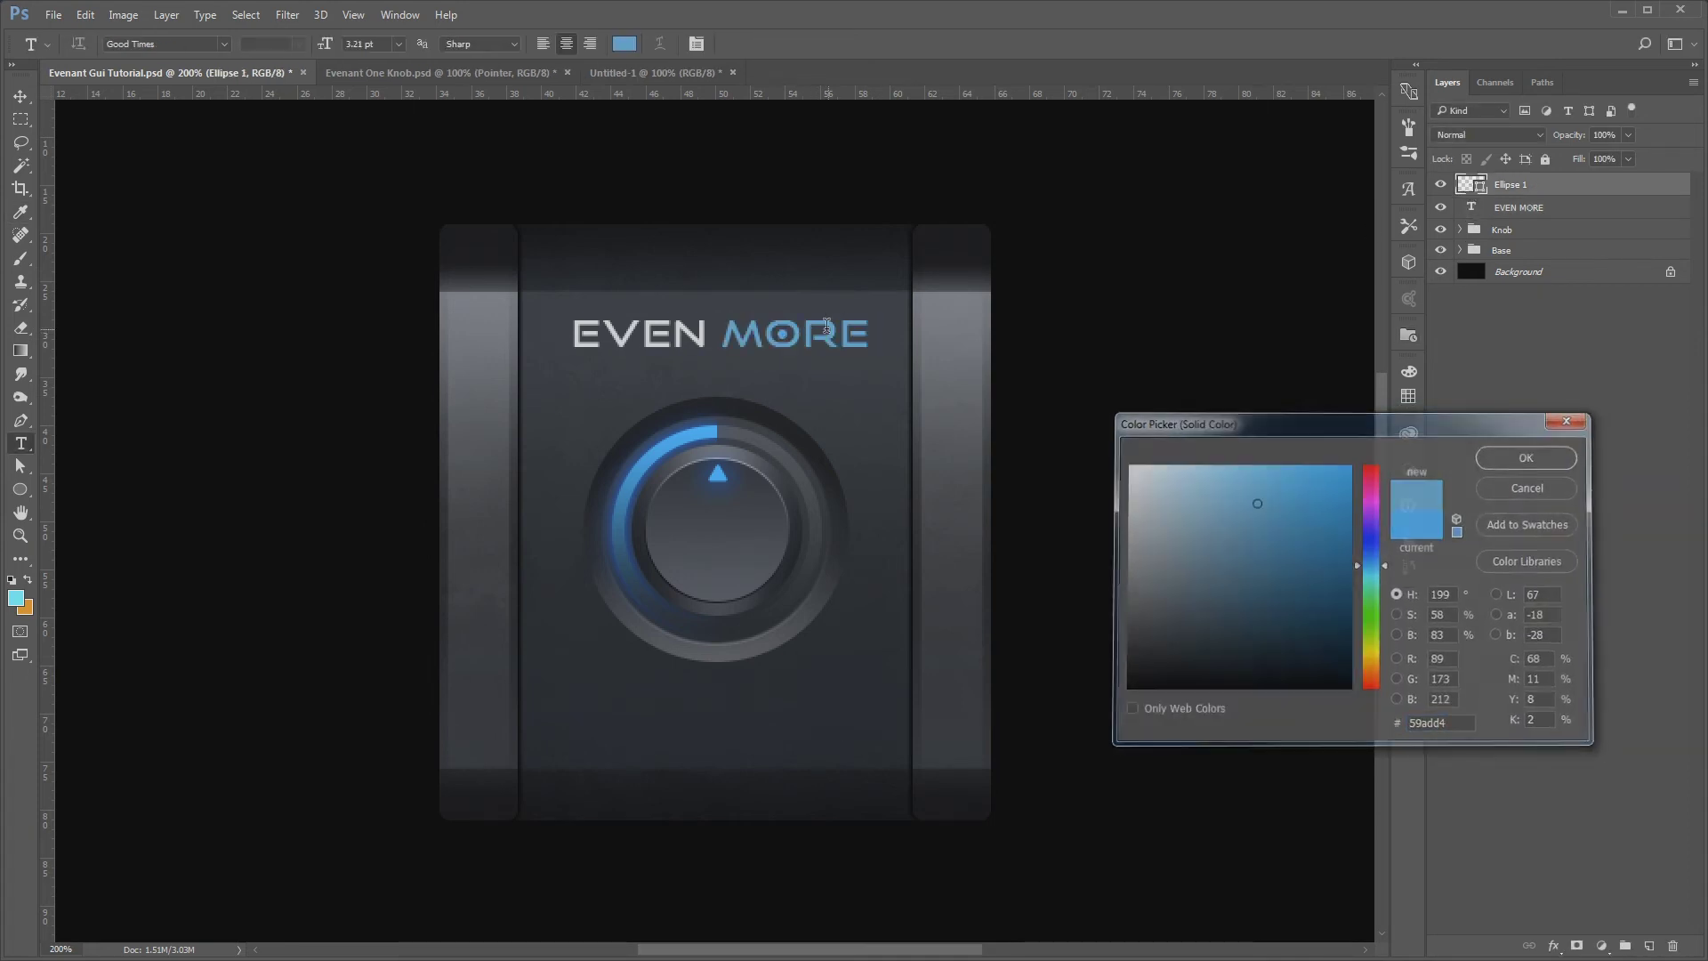
pyautogui.press('v')
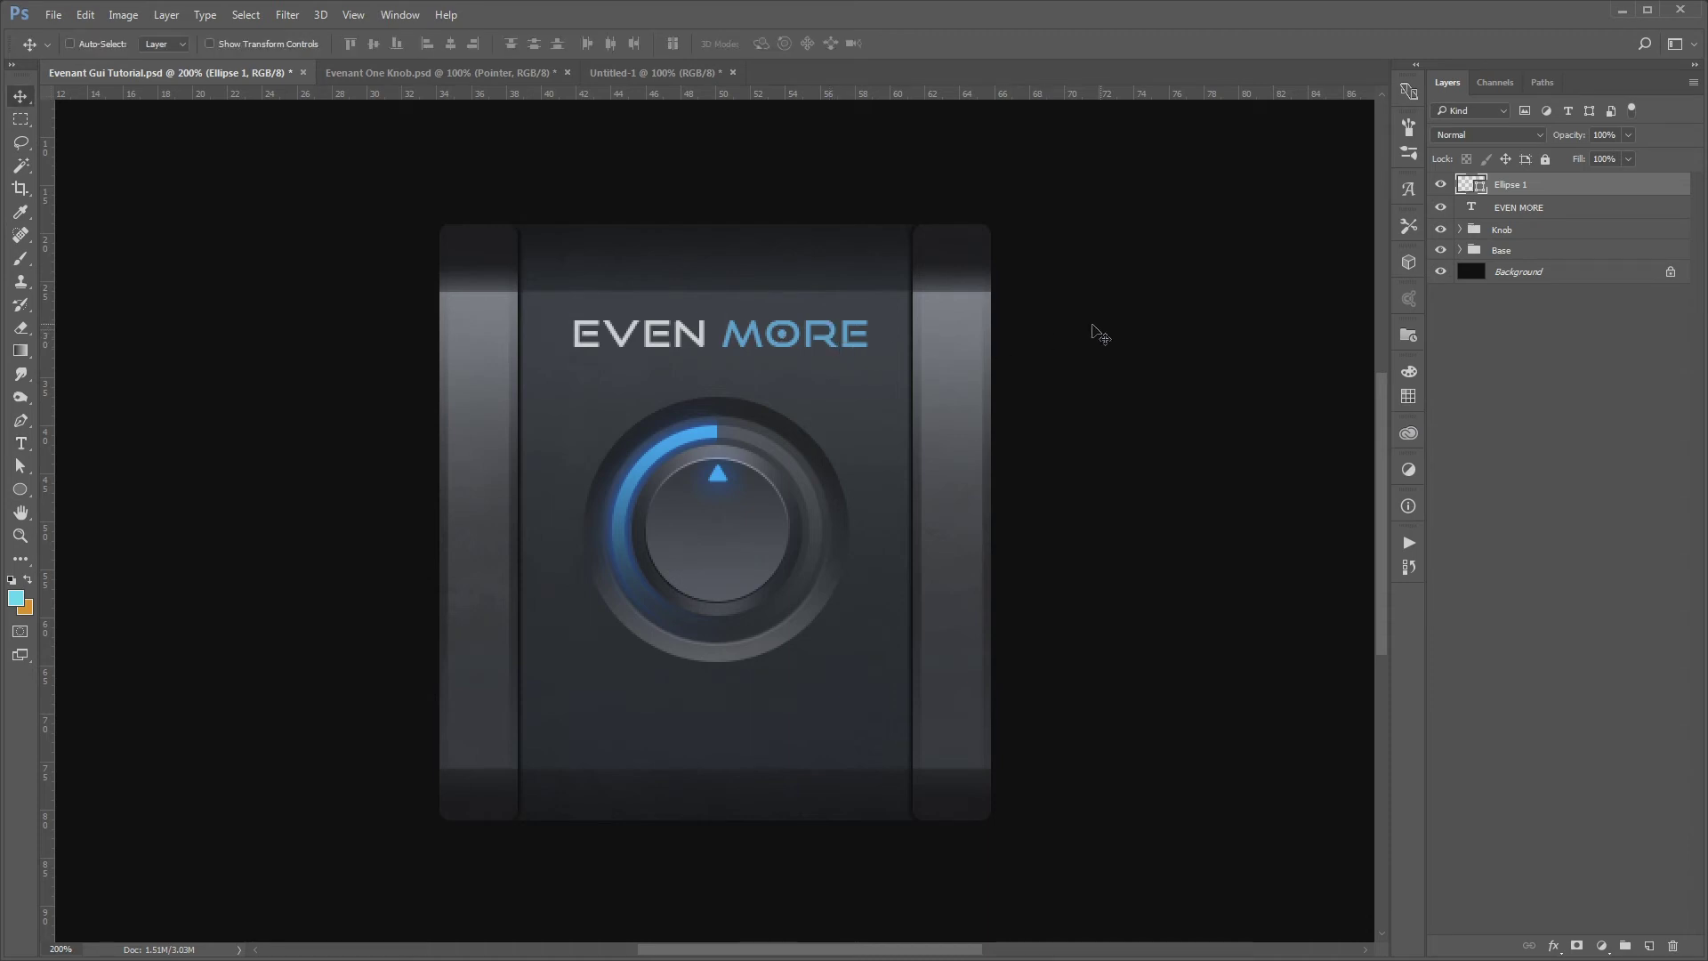
# Duplicate the title below the knob and change its text to AMOUNT
pyautogui.click(1520, 223)
pyautogui.hotkey('ctrl', 'j')
pyautogui.moveTo(818, 392); pyautogui.dragTo(805, 771)
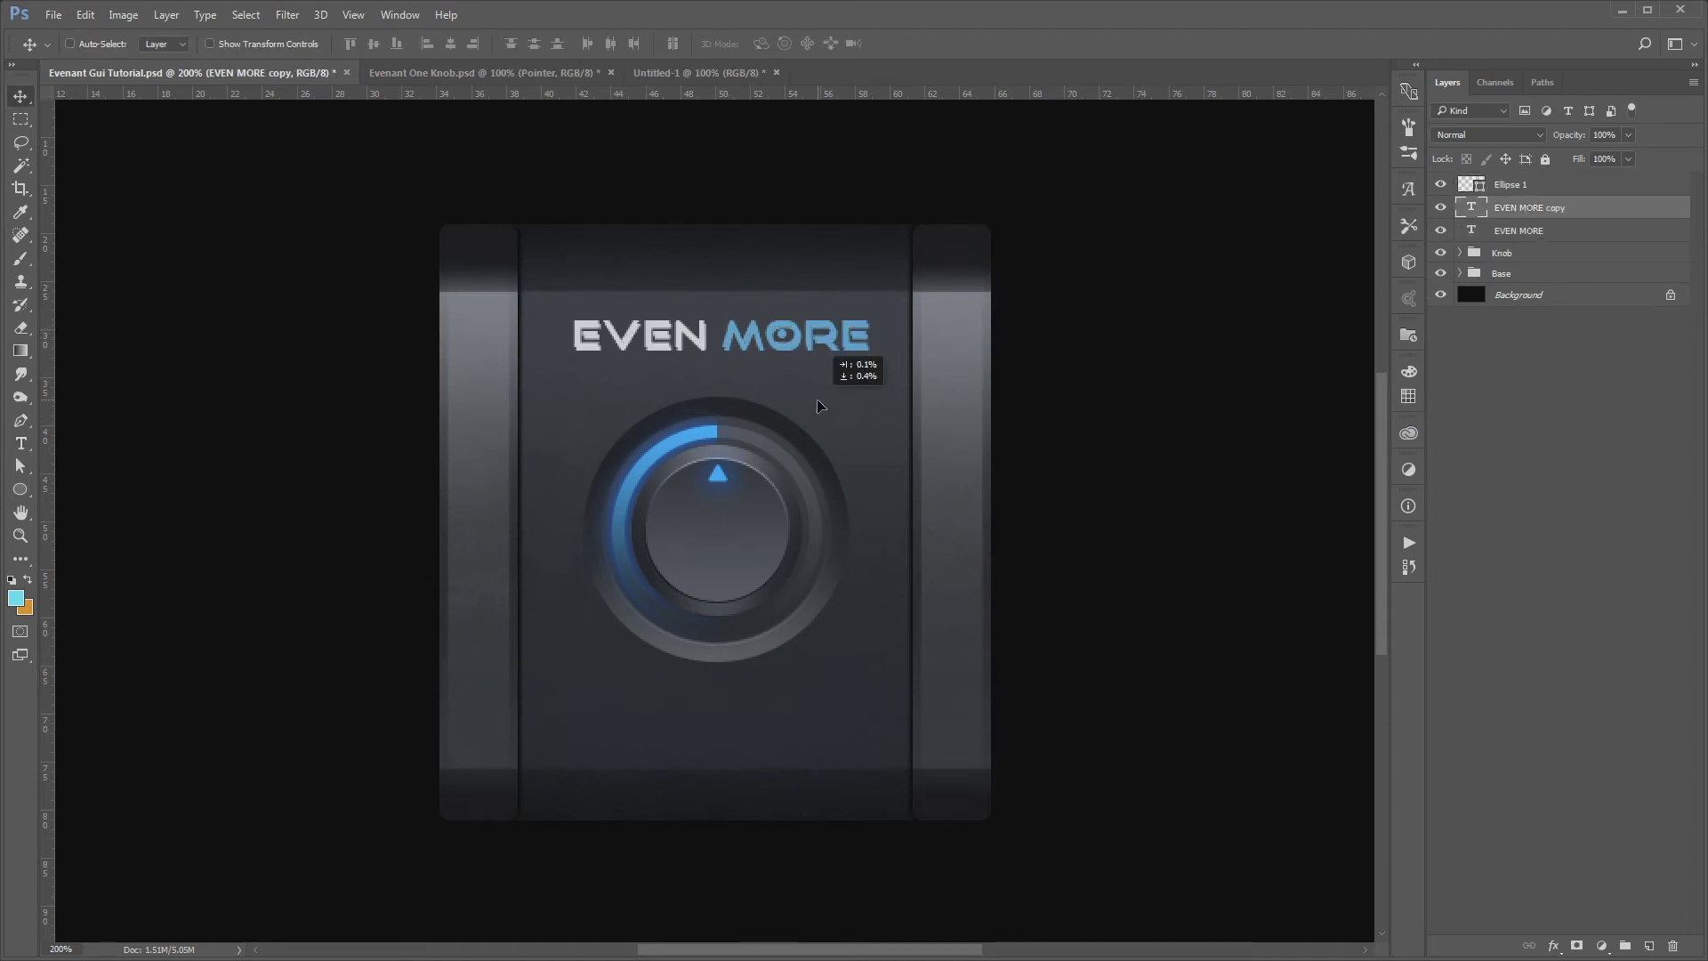
pyautogui.press('t')
pyautogui.click(701, 707)
pyautogui.moveTo(701, 707); pyautogui.dragTo(983, 711)
pyautogui.press('BackSpace')
pyautogui.moveTo(781, 706); pyautogui.dragTo(521, 707)
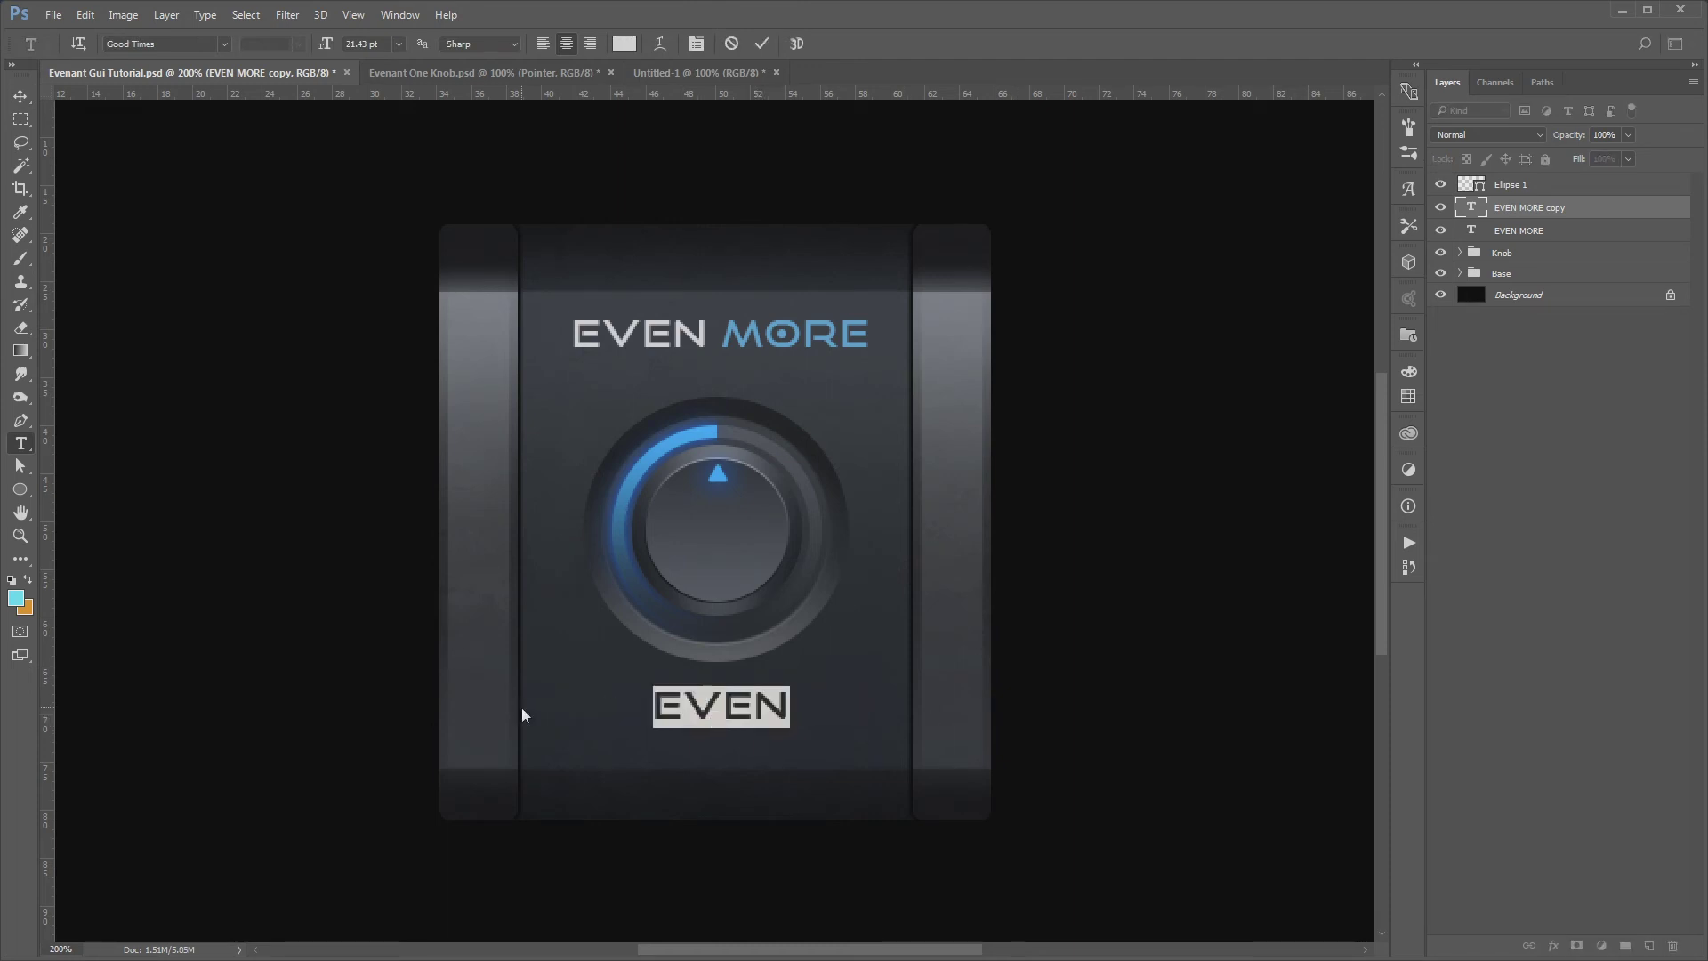
pyautogui.write('AMOUNT')
pyautogui.hotkey('ctrl', 'Return')
# Shrink the AMOUNT label to about 64%
pyautogui.press('v')
pyautogui.hotkey('ctrl', 't')
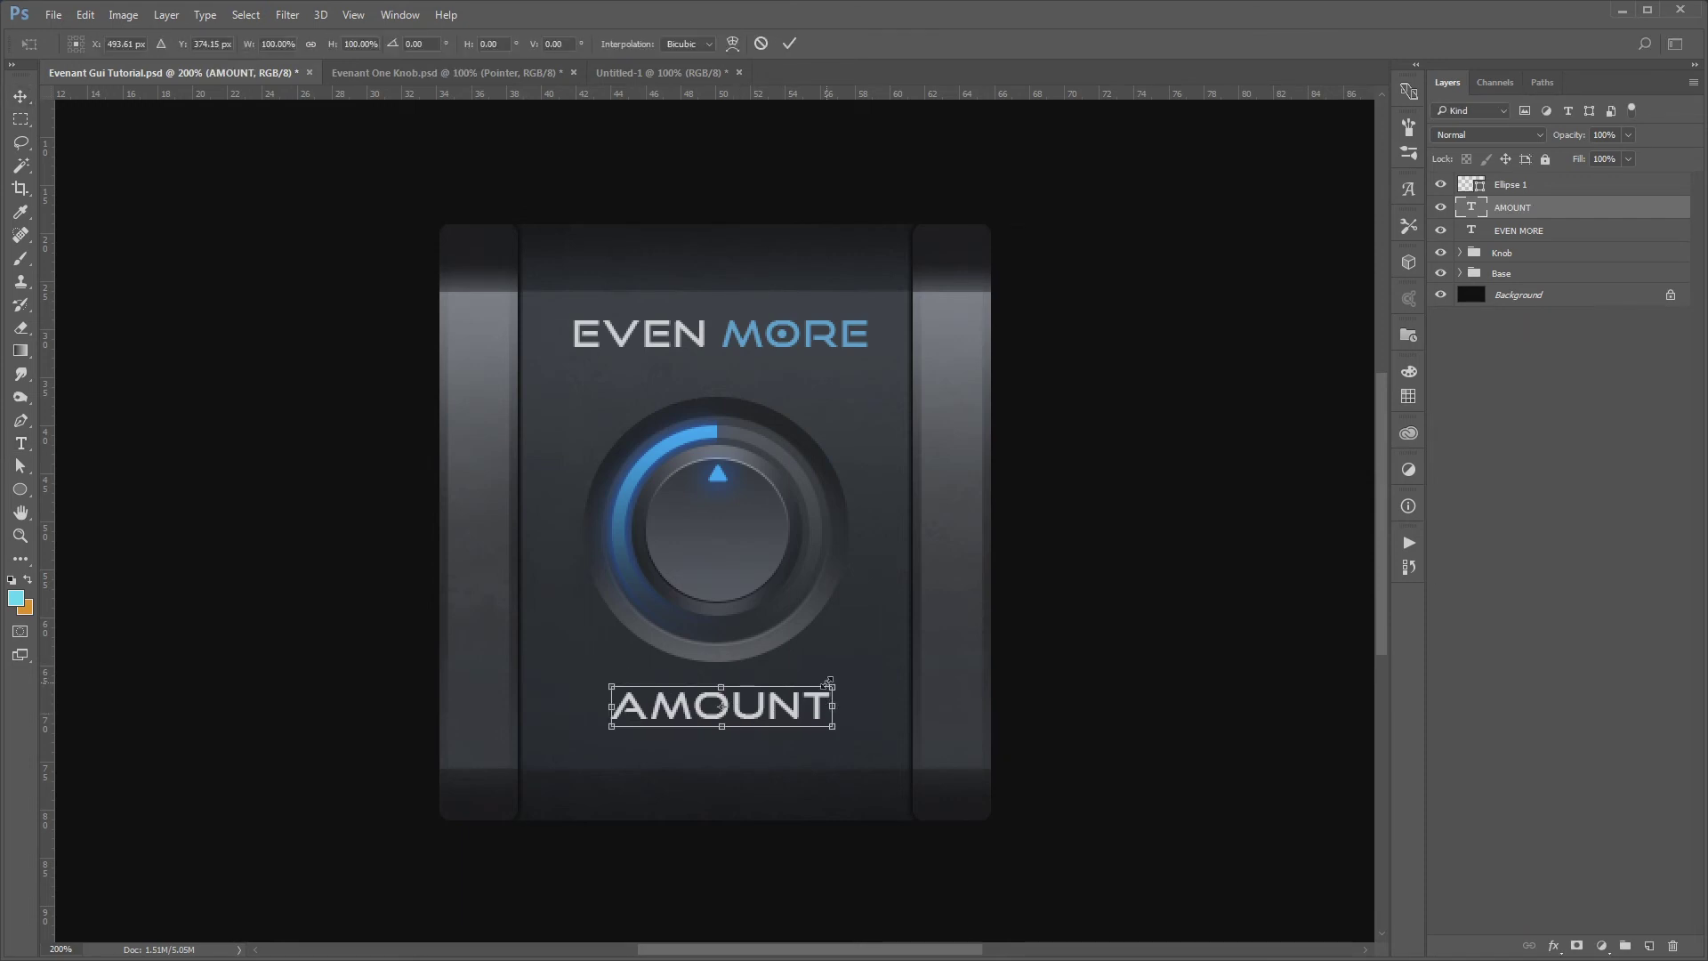
pyautogui.moveTo(830, 687); pyautogui.dragTo(788, 686)
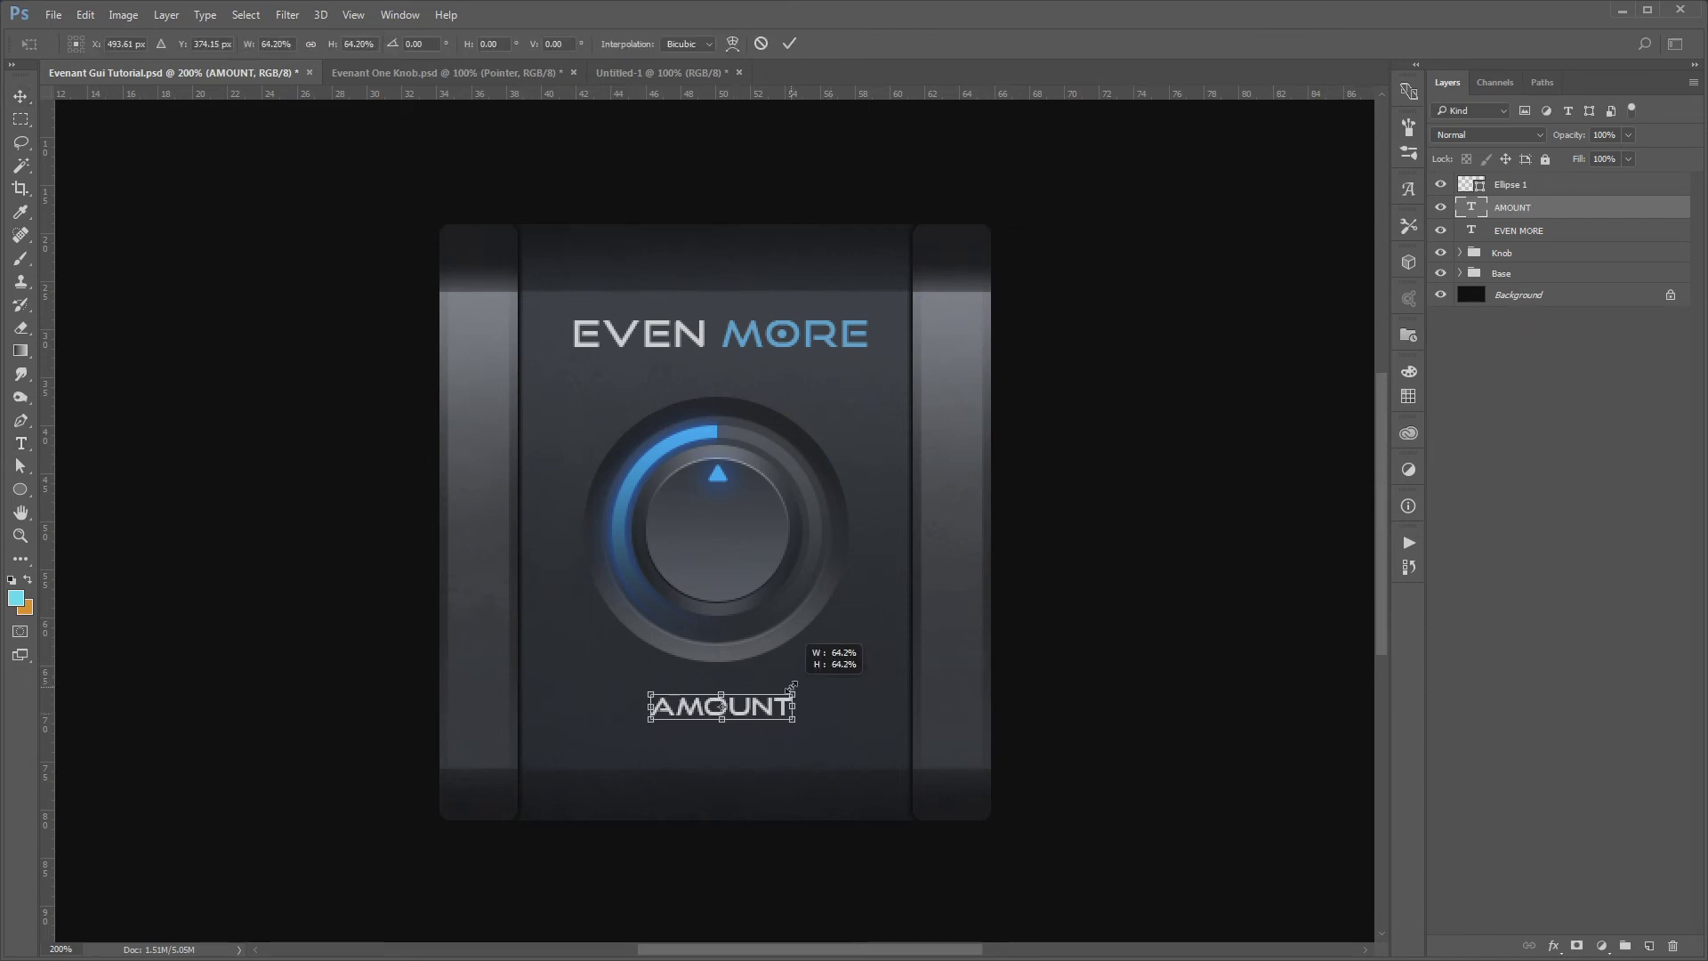
pyautogui.press('Return')
pyautogui.hotkey('ctrl', '-')
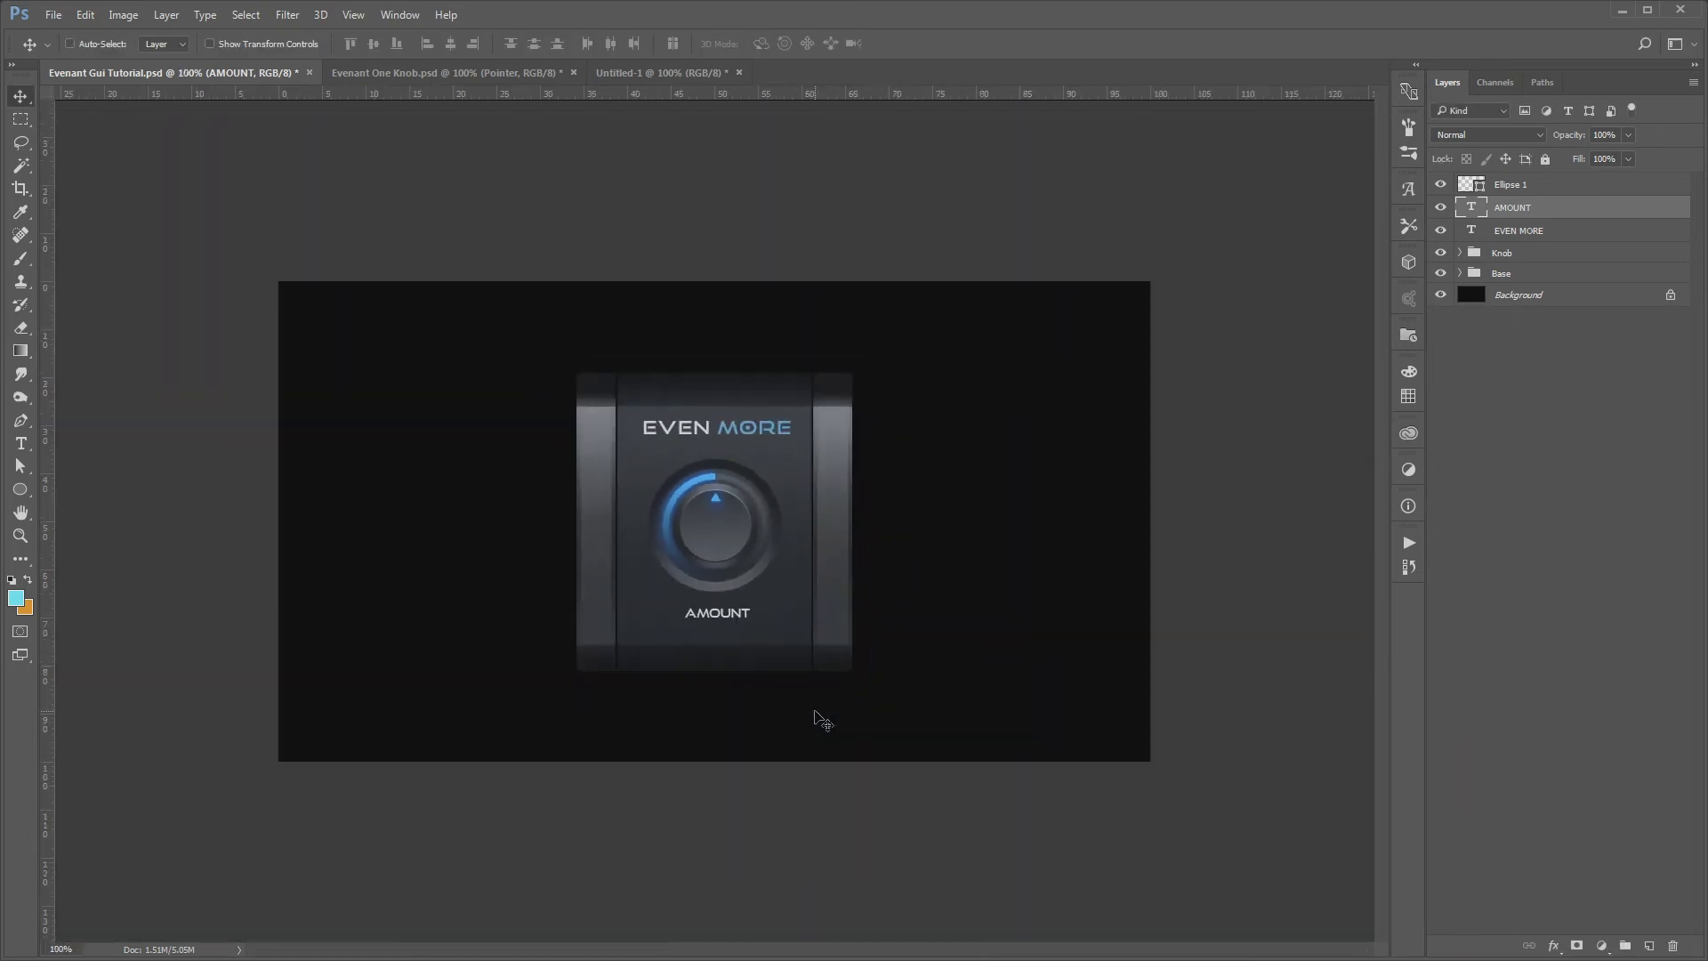
# Move the AMOUNT layer below EVEN MORE and group Ellipse 1 with EVEN MORE
pyautogui.moveTo(1531, 216); pyautogui.dragTo(1533, 240)
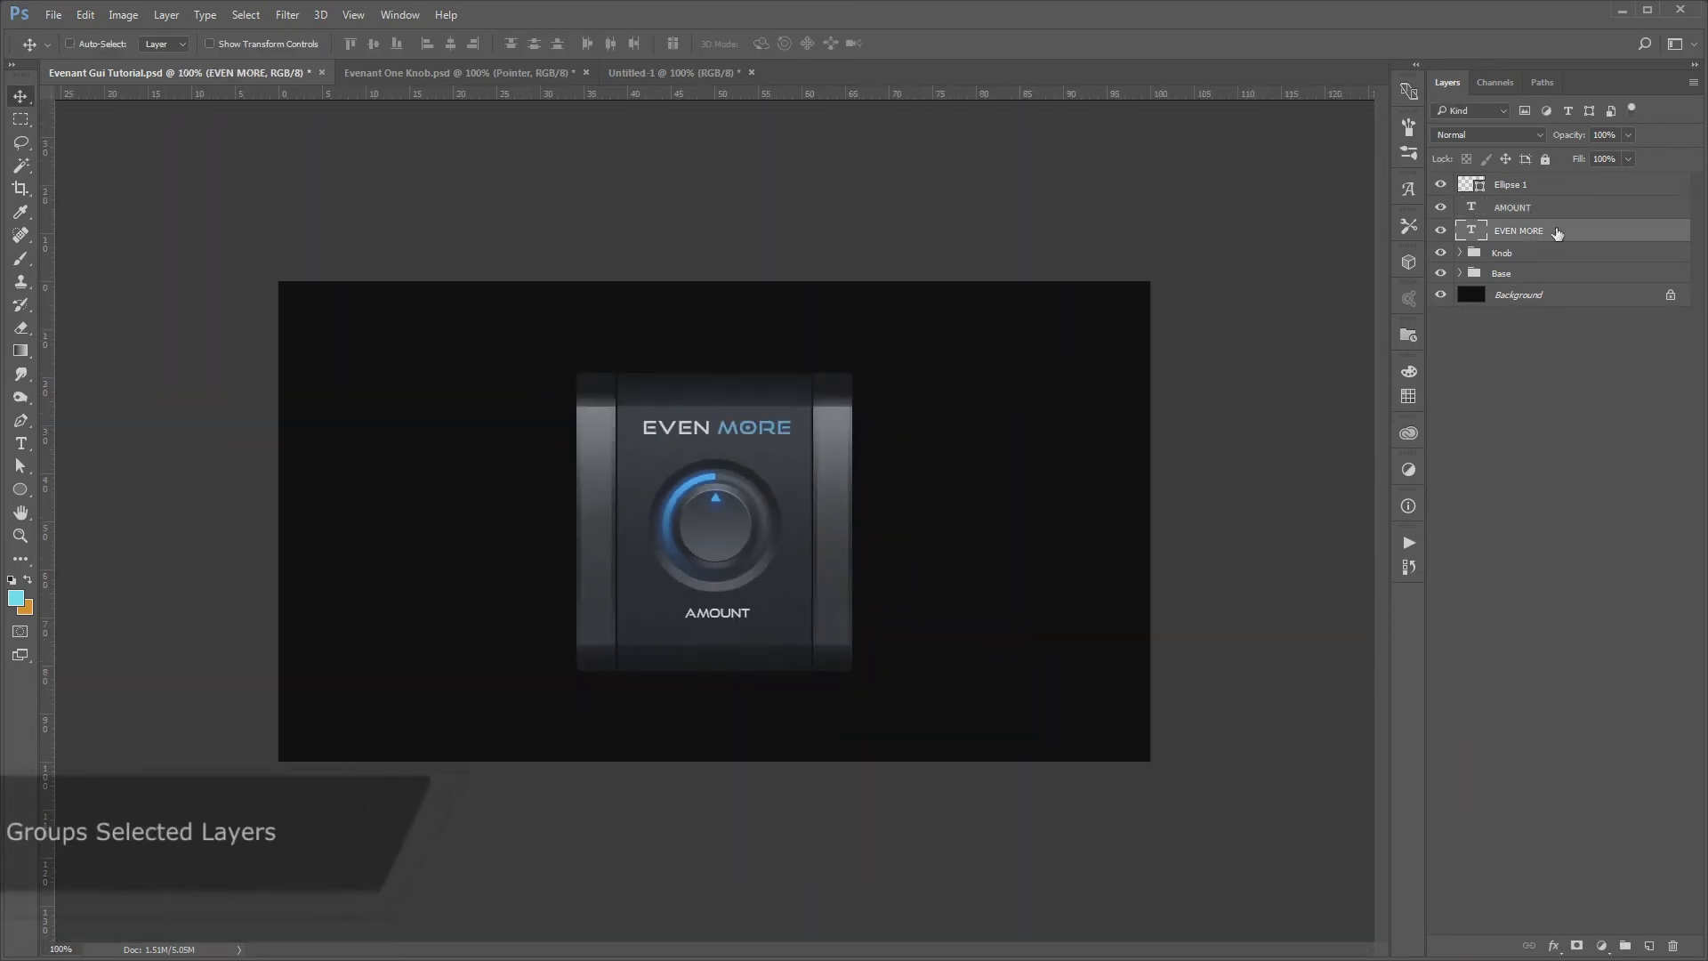
pyautogui.click(1555, 204)
pyautogui.hotkey('ctrl', 'g')
pyautogui.doubleClick(1505, 182)
# Name the group EVEN LOGO, scale the title to about 84%, and nudge it down
pyautogui.write('EN L')
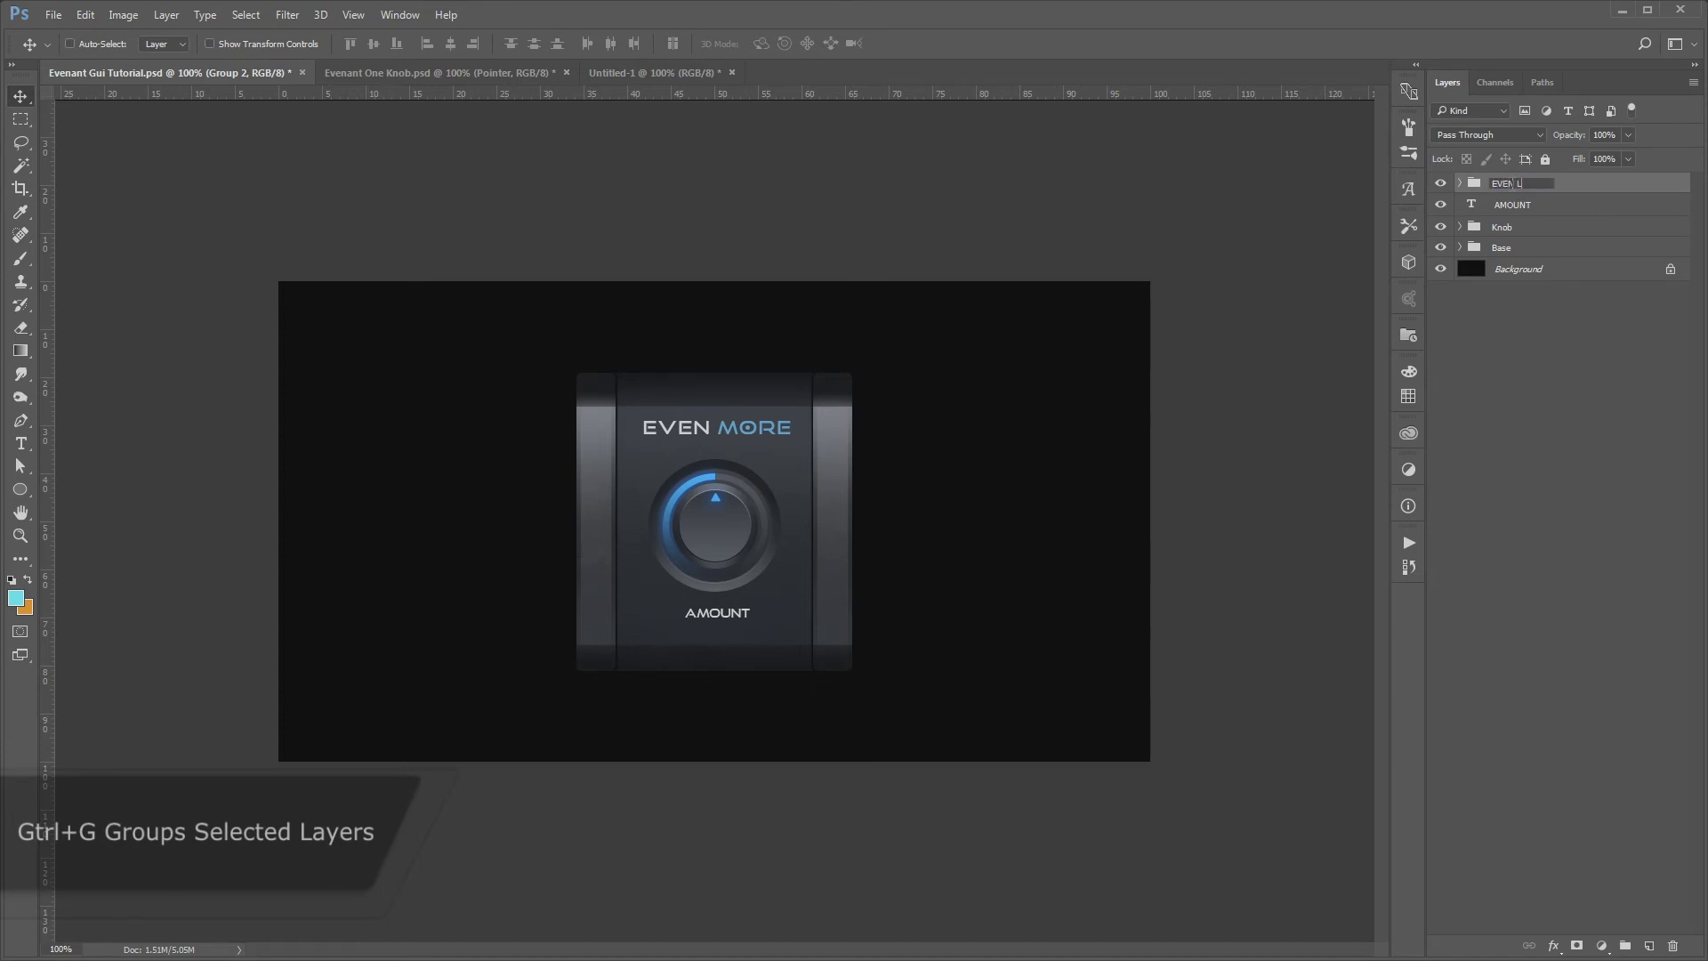
pyautogui.write('OGO')
pyautogui.press('Return')
pyautogui.hotkey('ctrl', 't')
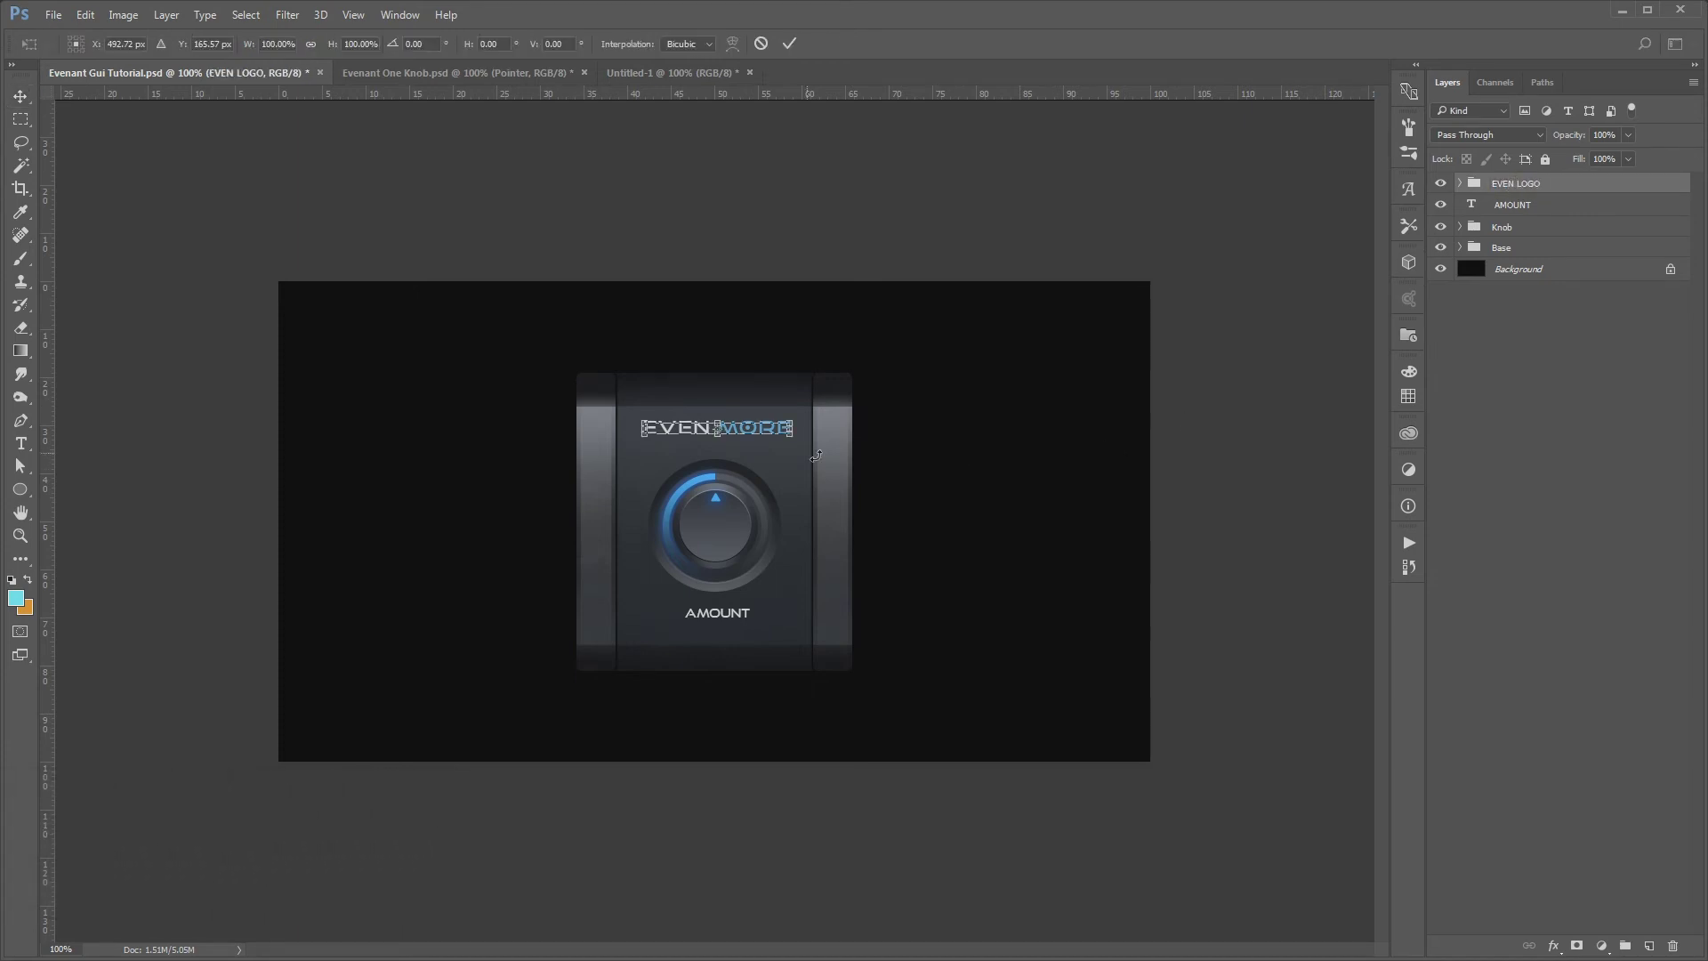
pyautogui.moveTo(797, 419); pyautogui.dragTo(785, 418)
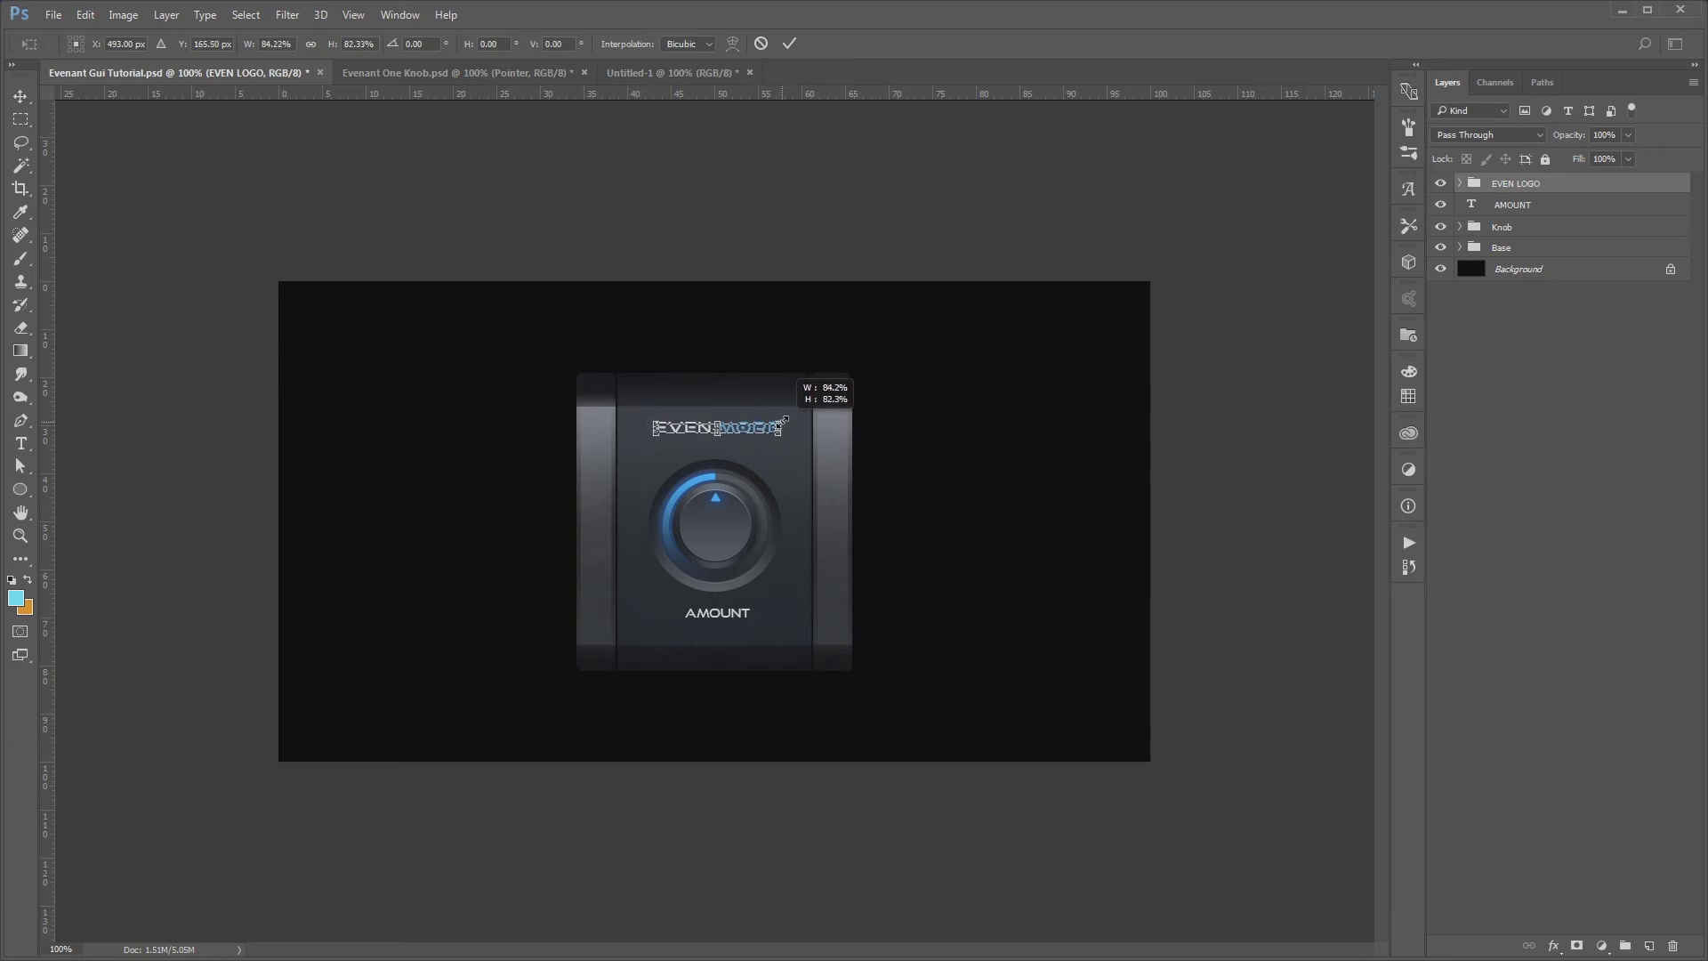
pyautogui.press('Return')
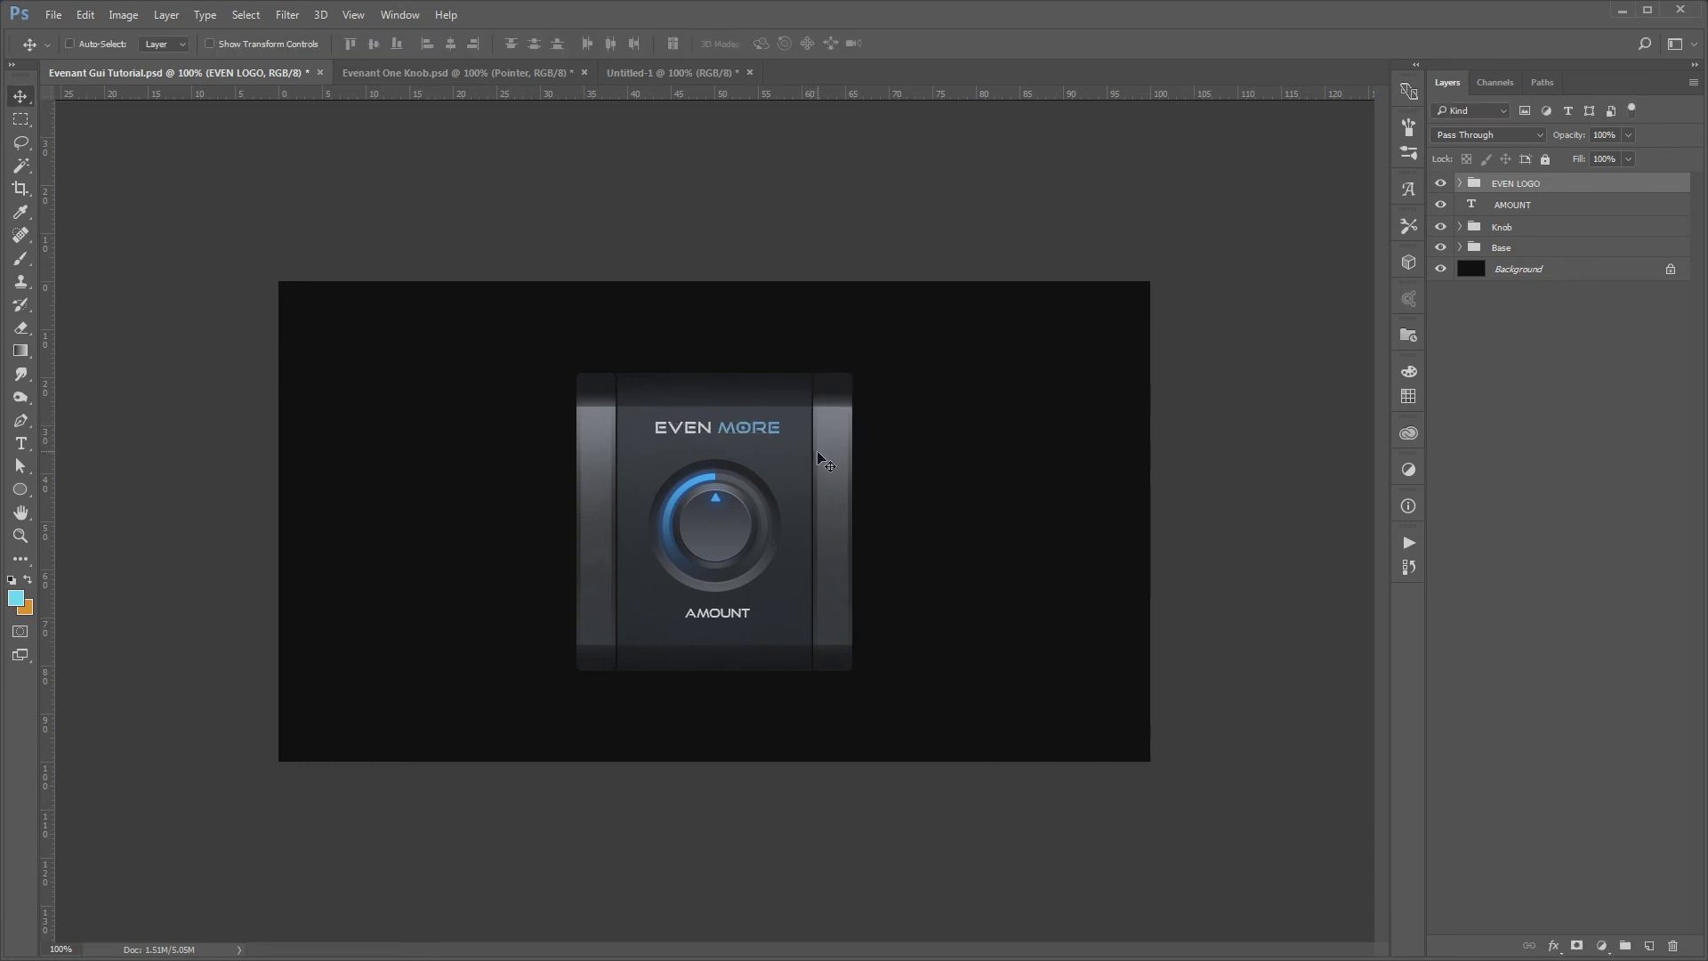
pyautogui.press('Down')
pyautogui.press('Down')
pyautogui.press('Down')
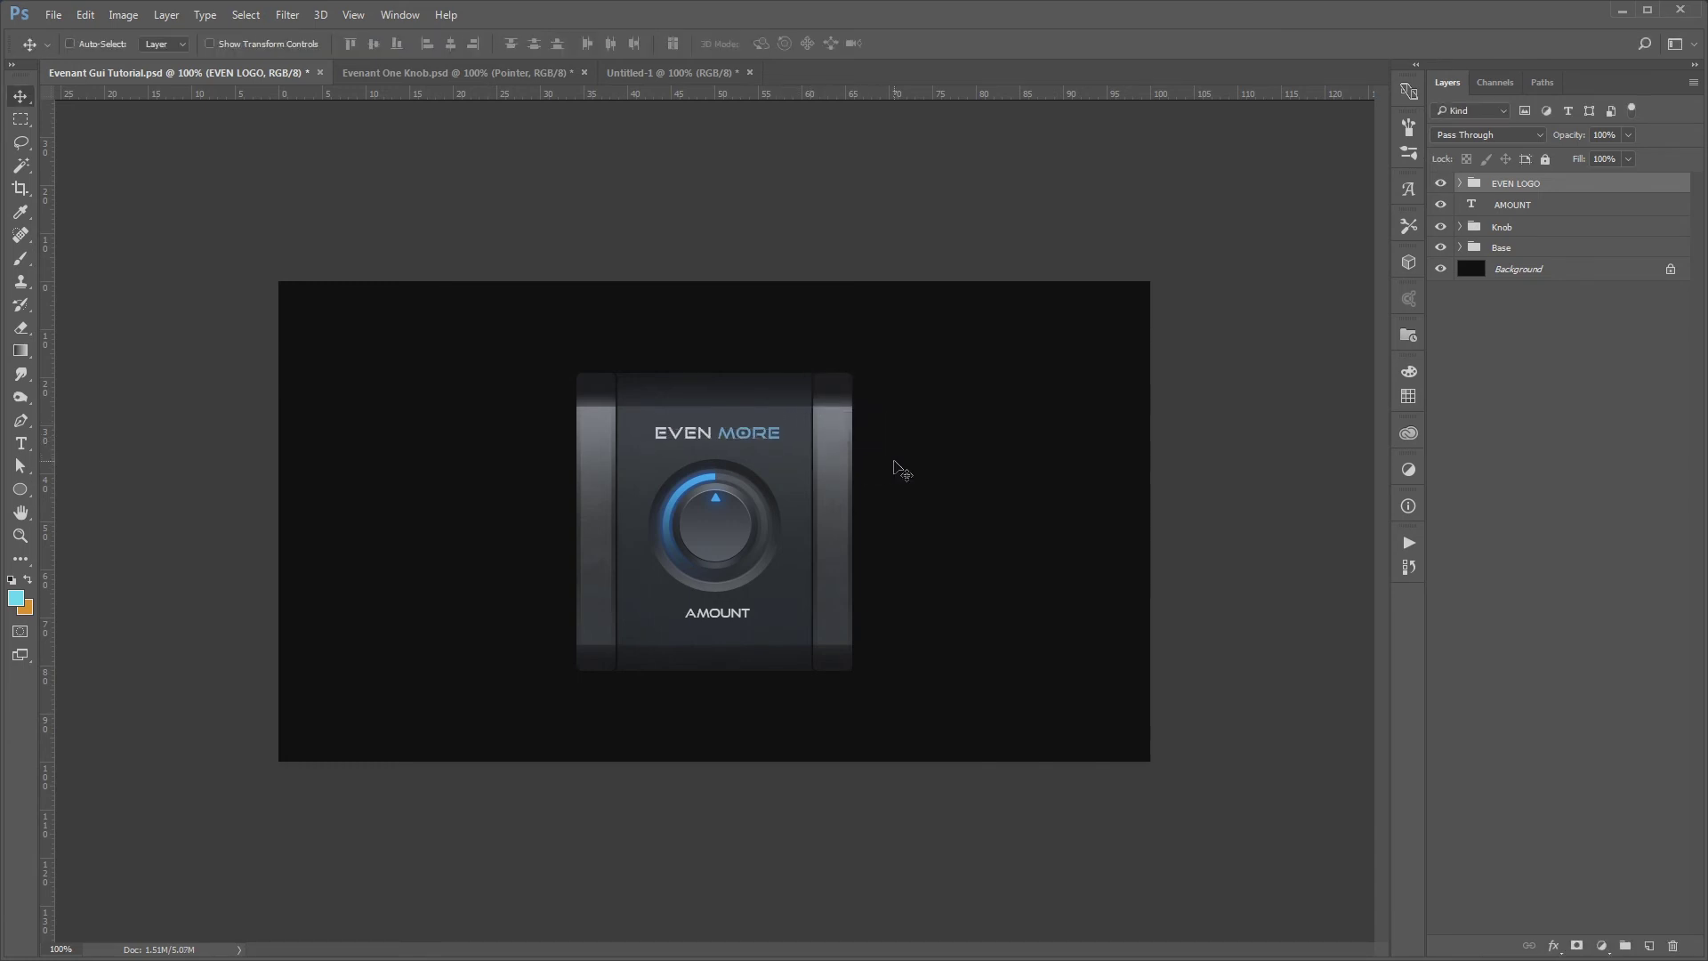
pyautogui.hotkey('ctrl', '+')
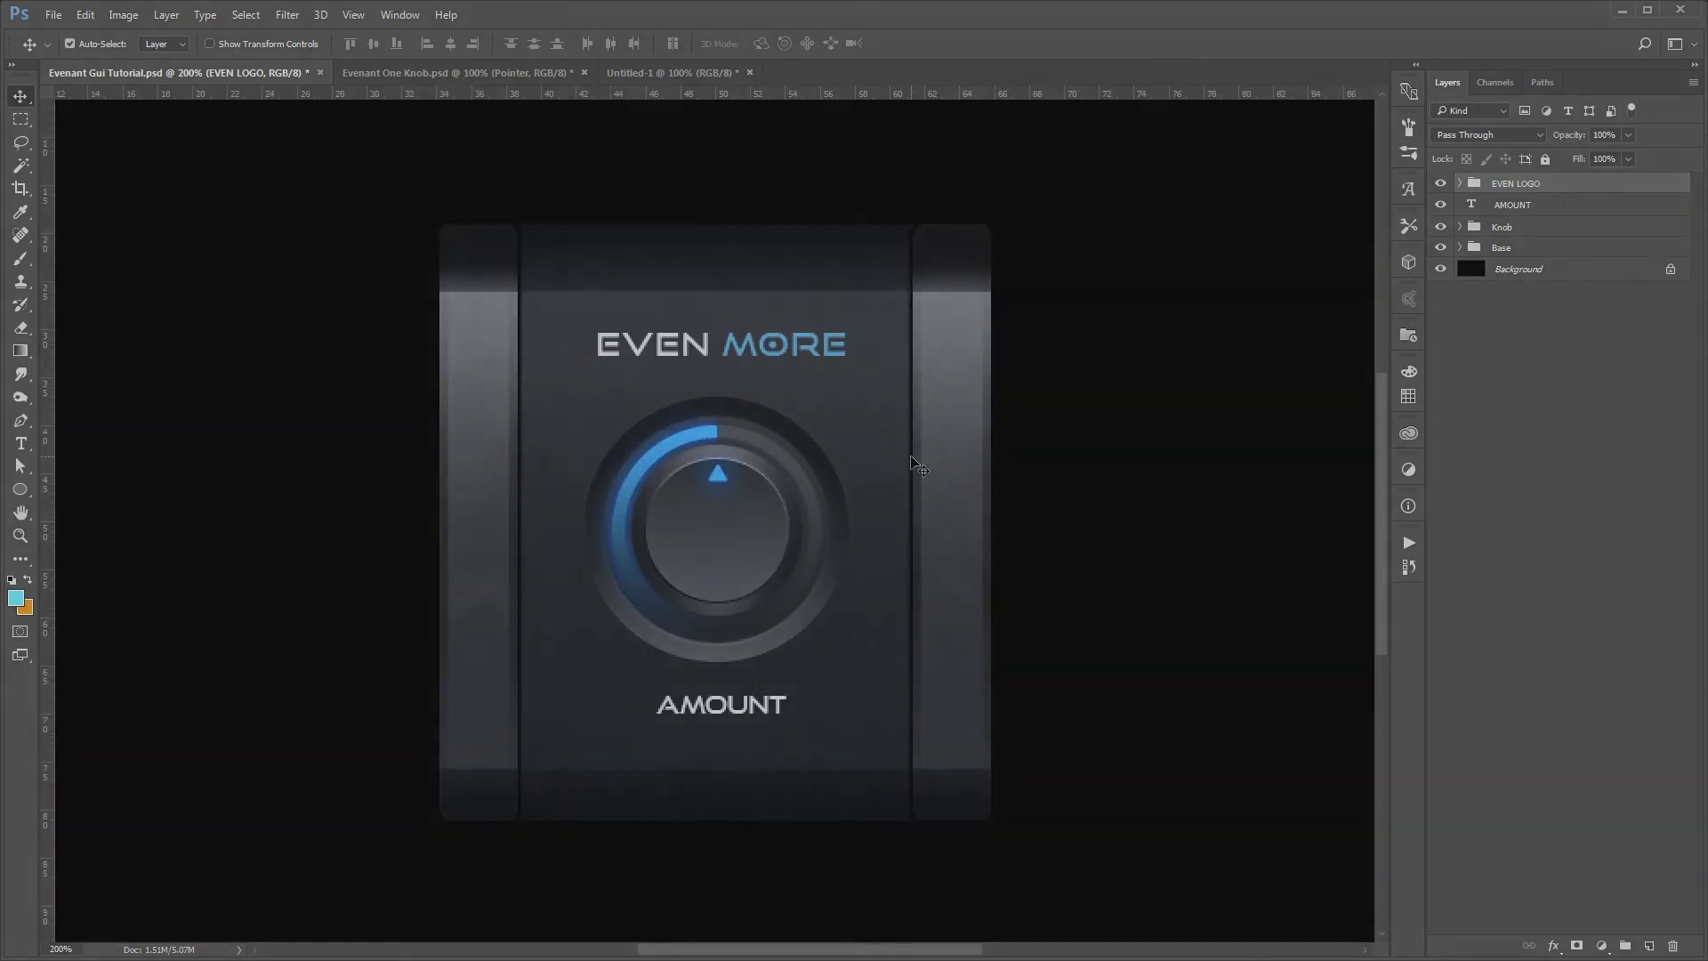
pyautogui.hotkey('ctrl', '-')
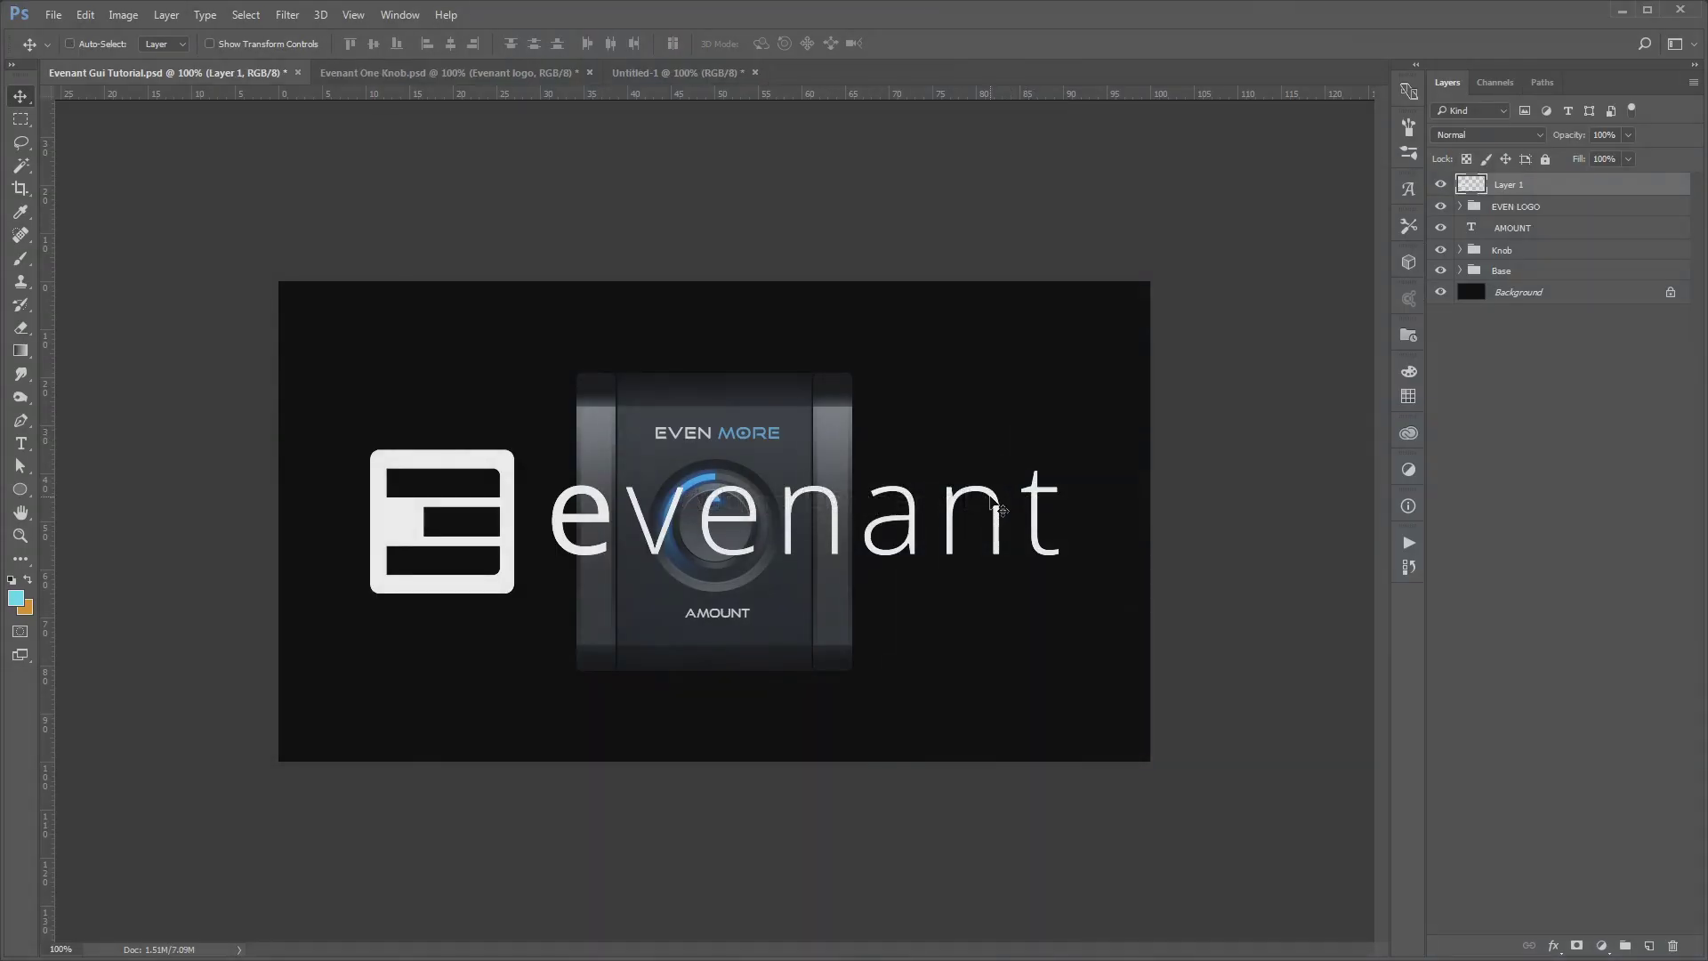
# Scale the pasted evenant logo to about 17%, rotate it vertical onto the right strip
pyautogui.hotkey('ctrl', 't')
pyautogui.moveTo(1057, 449)
pyautogui.mouseDown()
pyautogui.moveTo(487, 547)
pyautogui.moveTo(430, 473)
pyautogui.mouseUp()
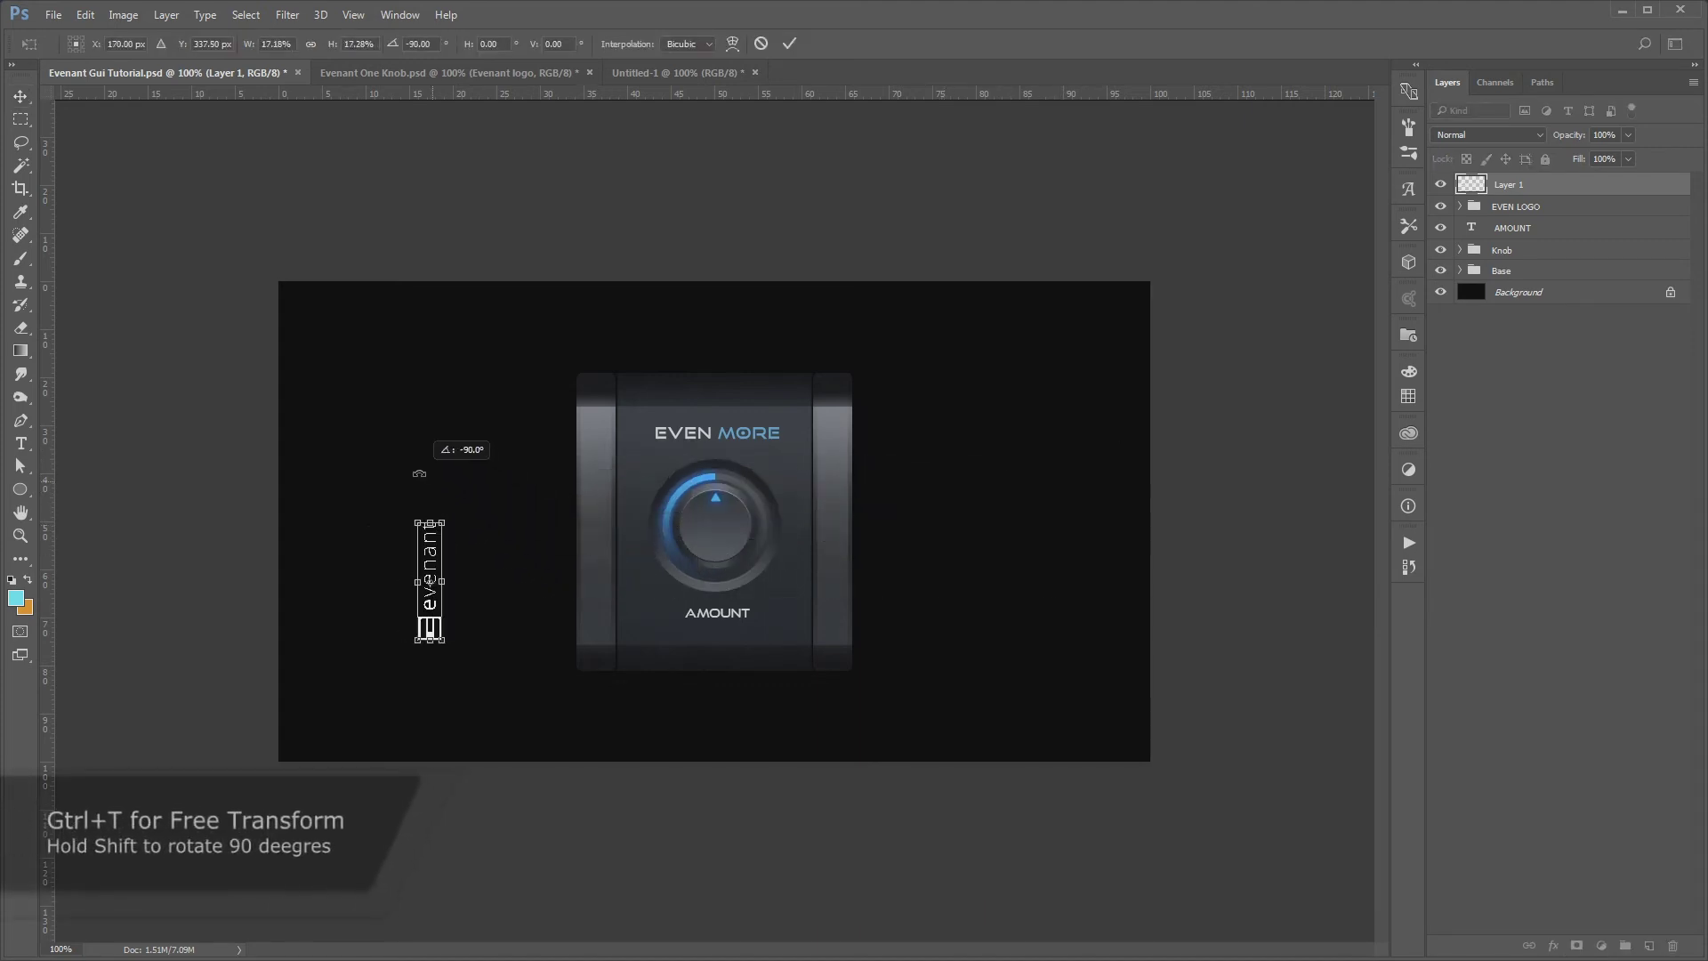
pyautogui.moveTo(438, 555); pyautogui.dragTo(841, 555)
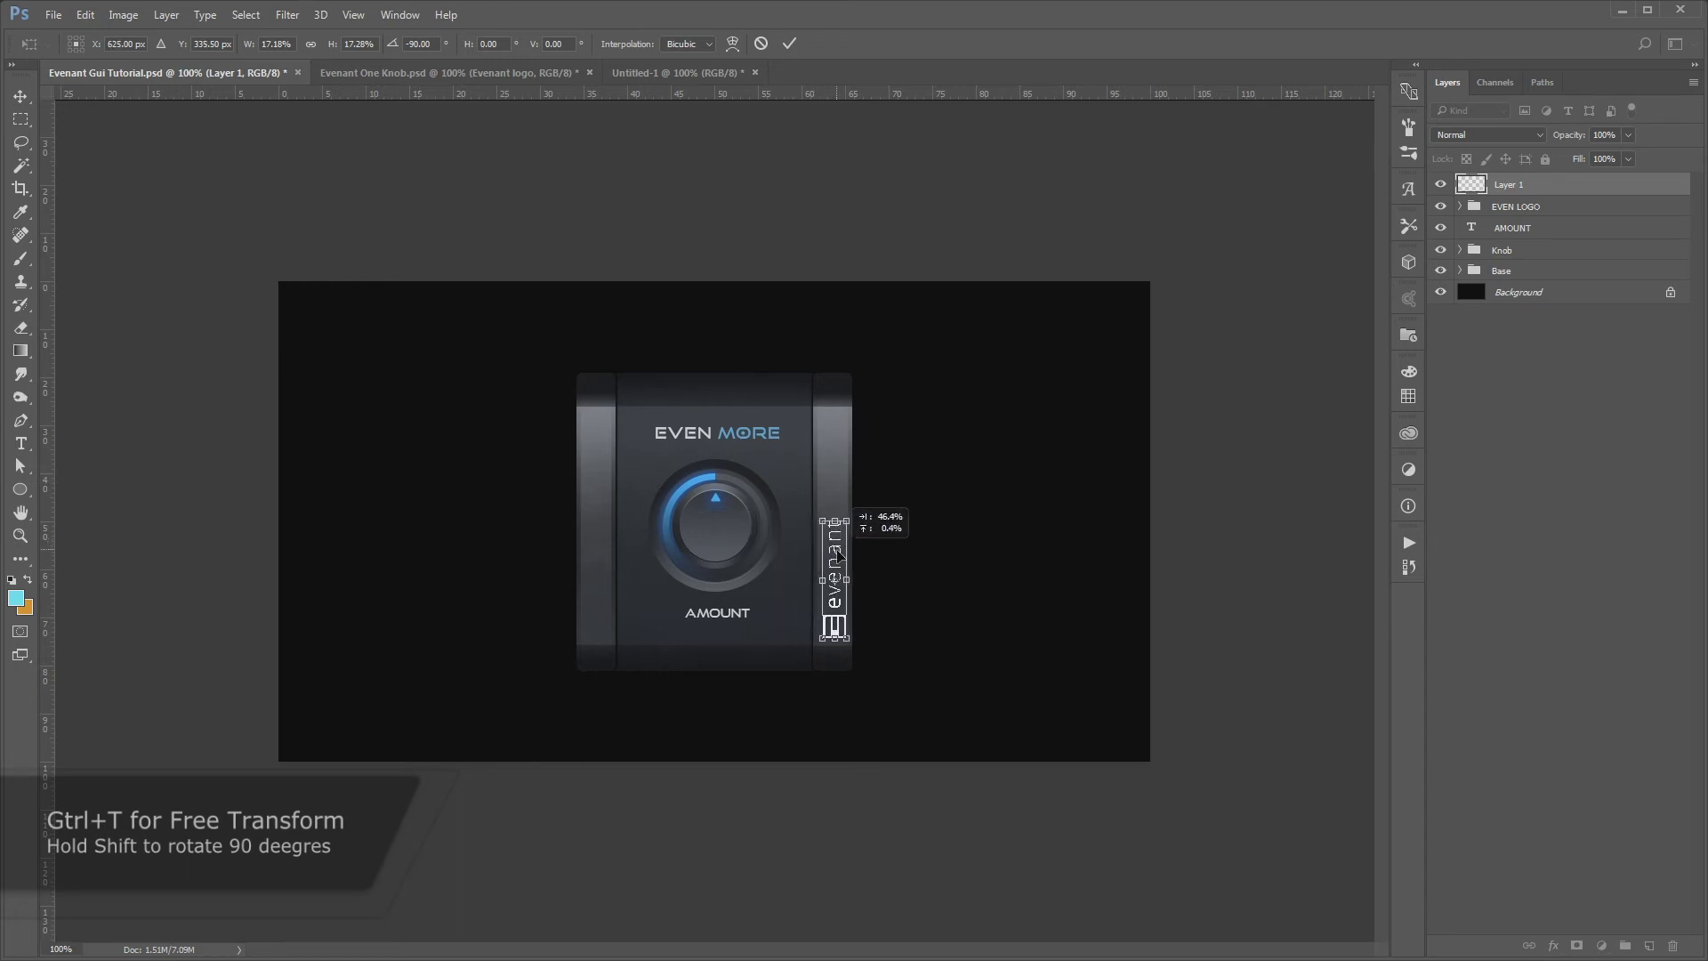
pyautogui.press('Return')
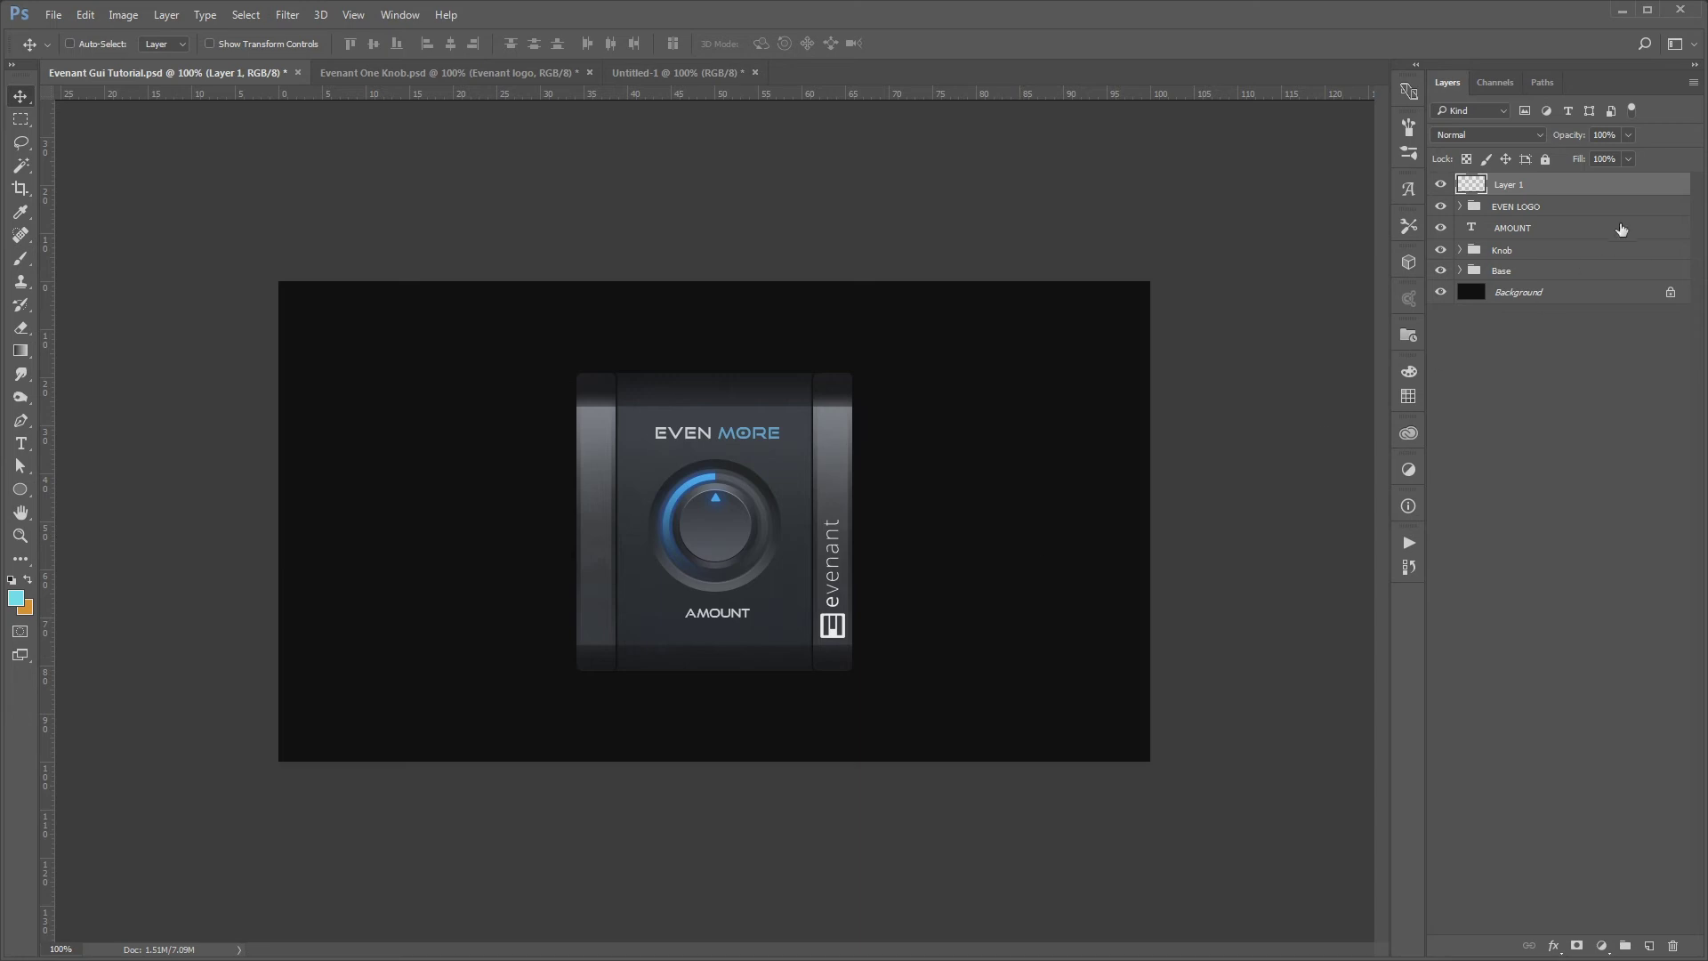
# Enable Gradient Overlay on Layer 1 and set the left gradient stop to dark grey 1c1f22
pyautogui.doubleClick(1597, 186)
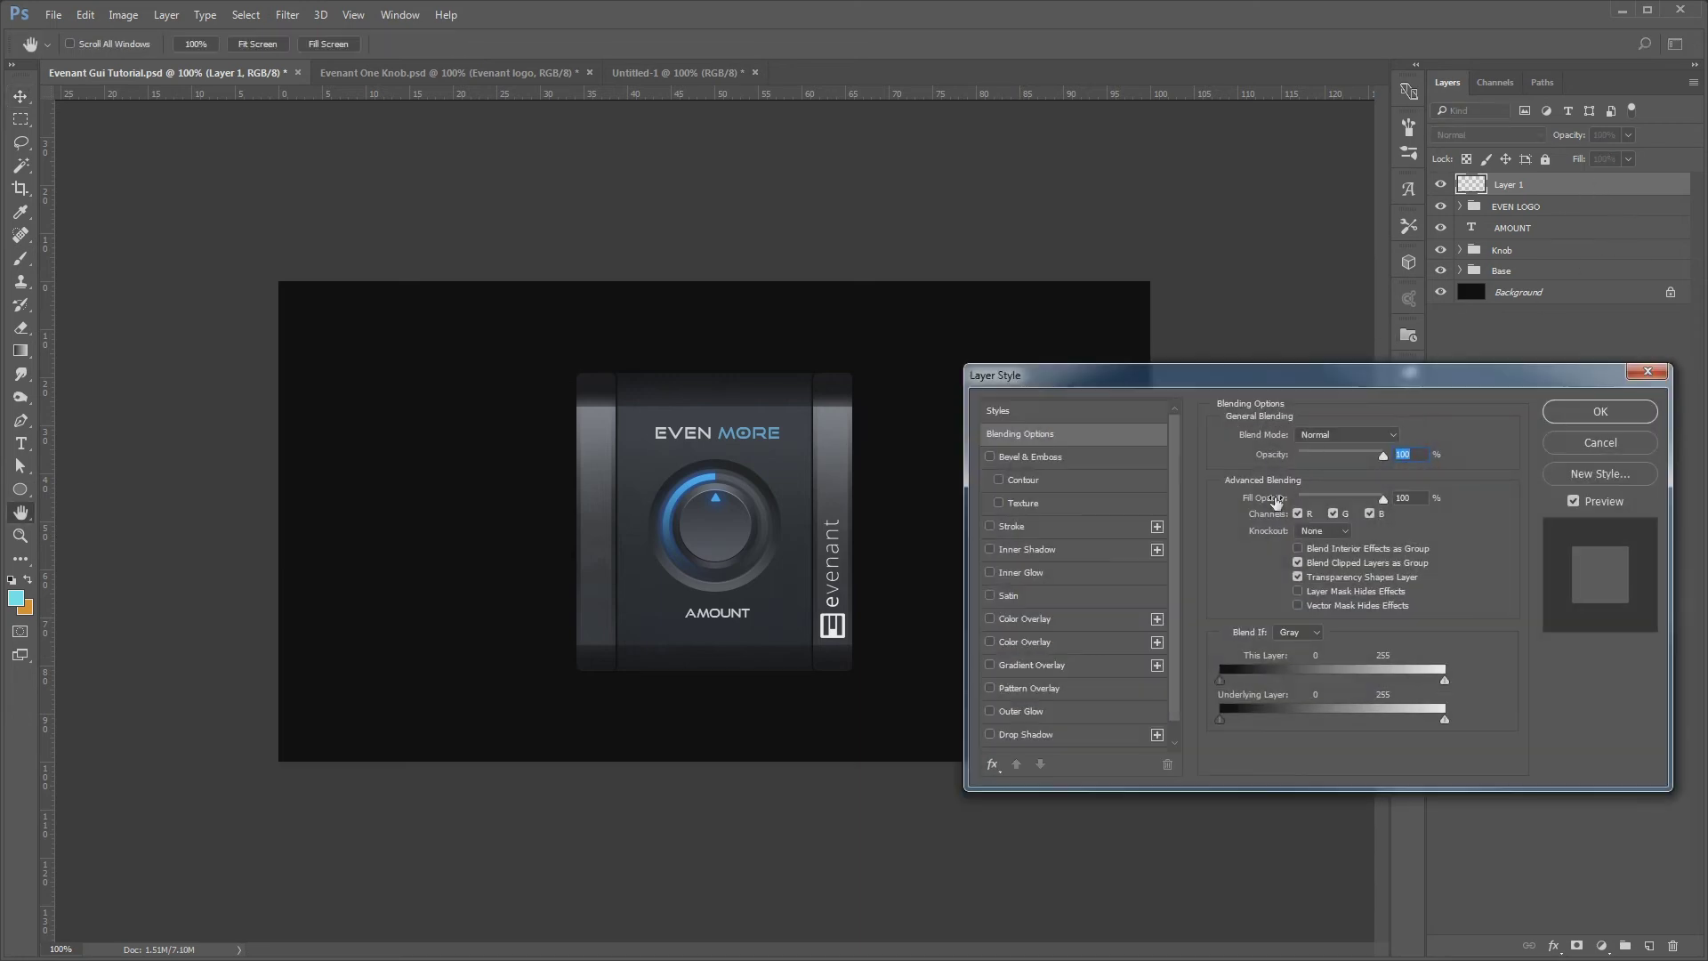
pyautogui.click(1067, 663)
pyautogui.click(1363, 482)
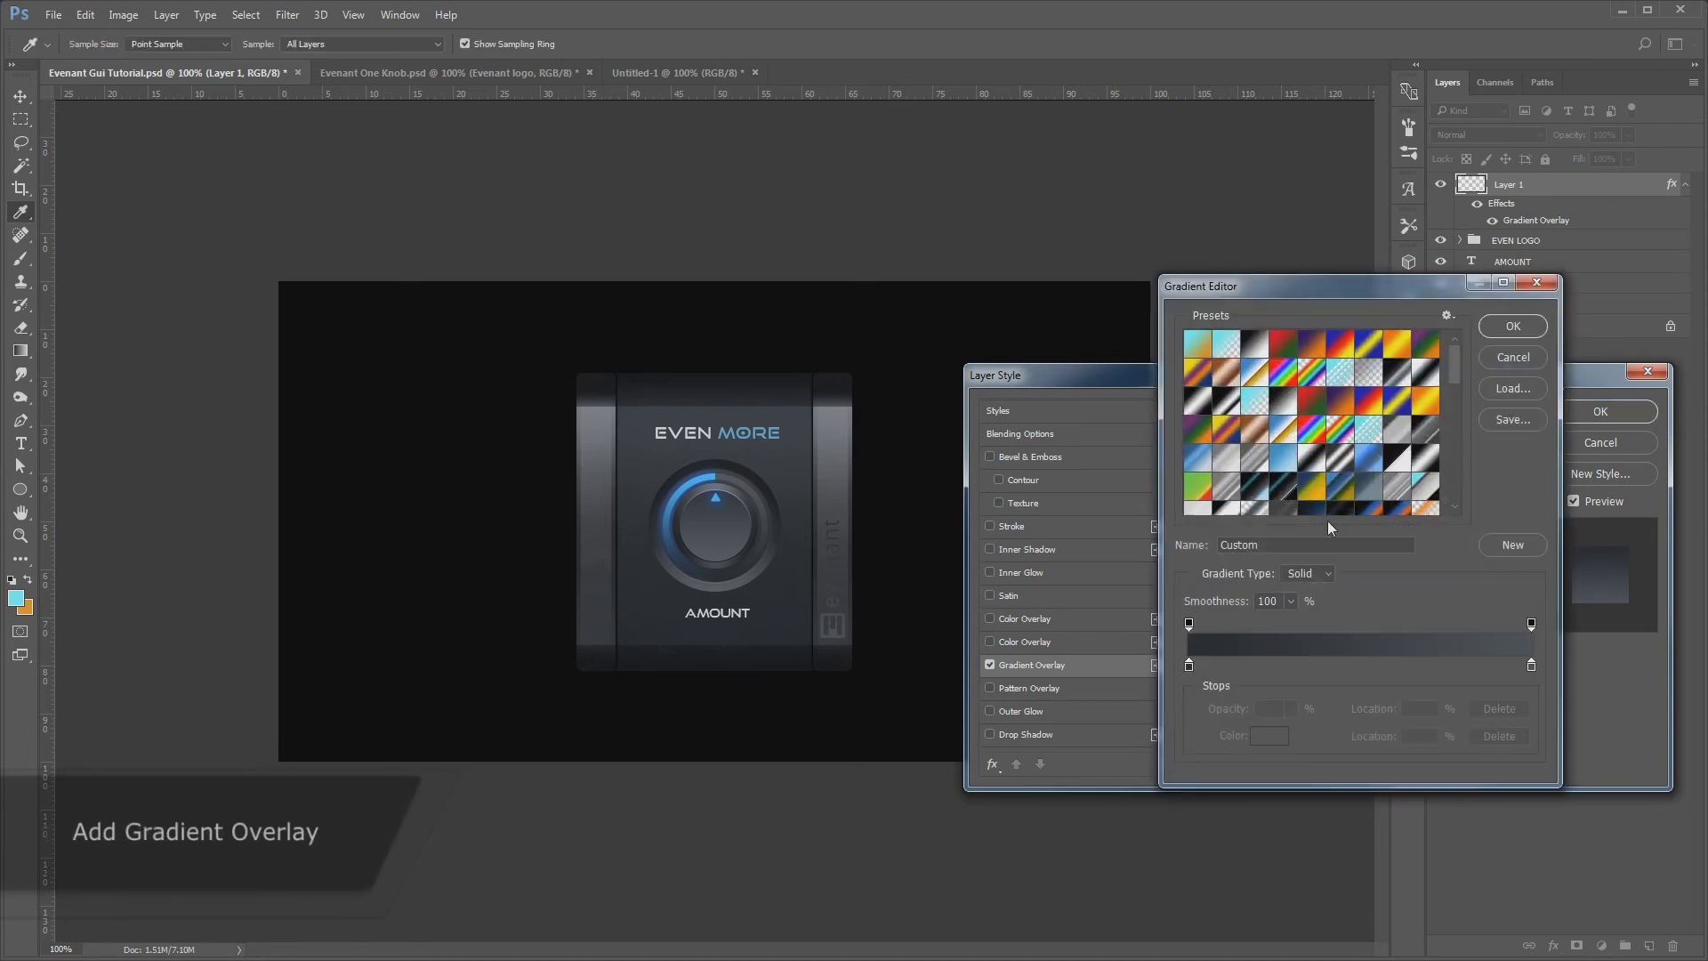
pyautogui.doubleClick(1189, 668)
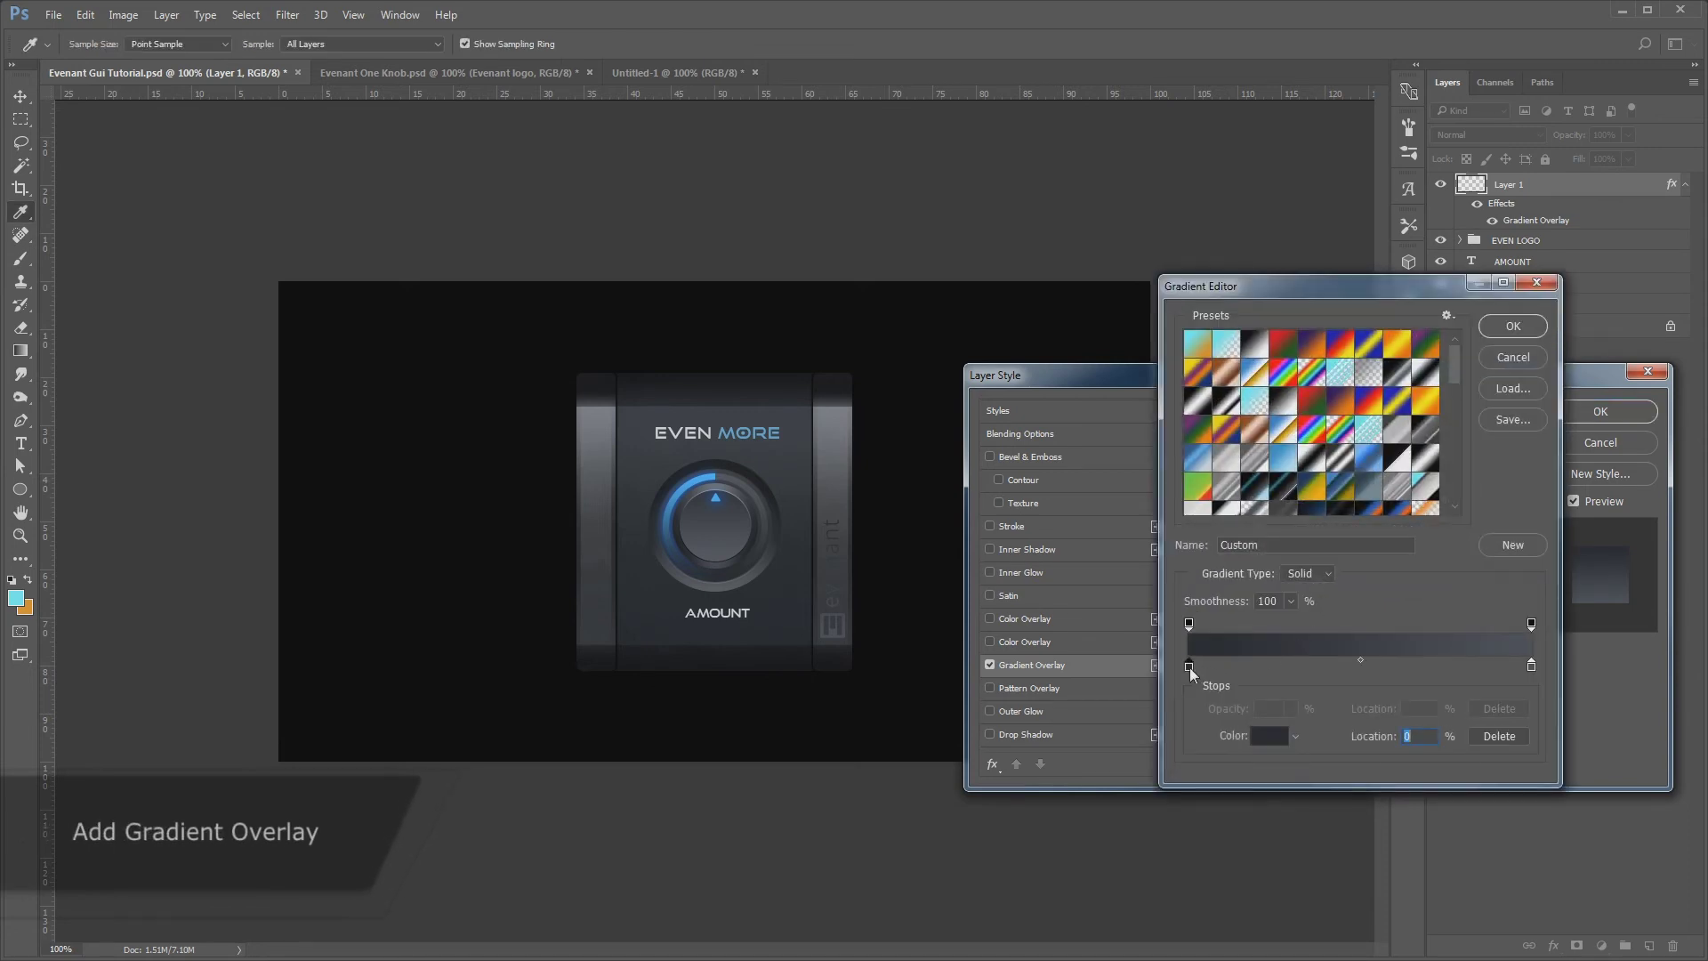
pyautogui.moveTo(1167, 635); pyautogui.dragTo(1163, 659)
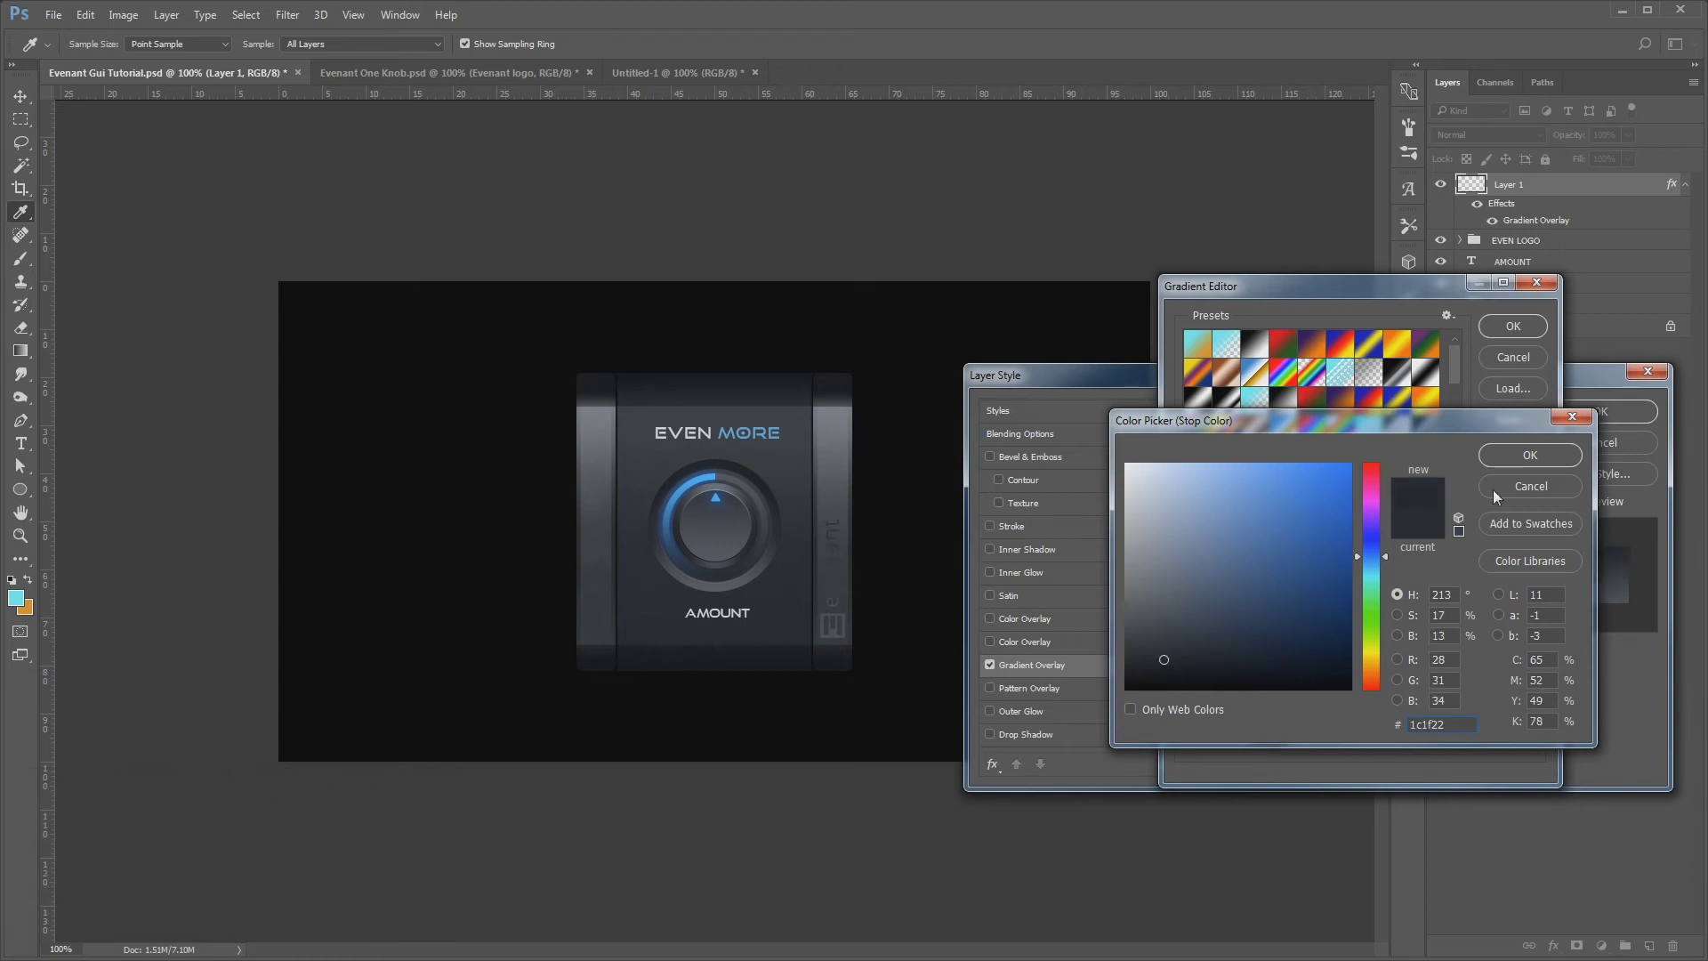
pyautogui.click(1528, 455)
# Set the remaining gradient stops to dark greys 1a1d21 and 31353b and accept the gradient
pyautogui.click(1530, 667)
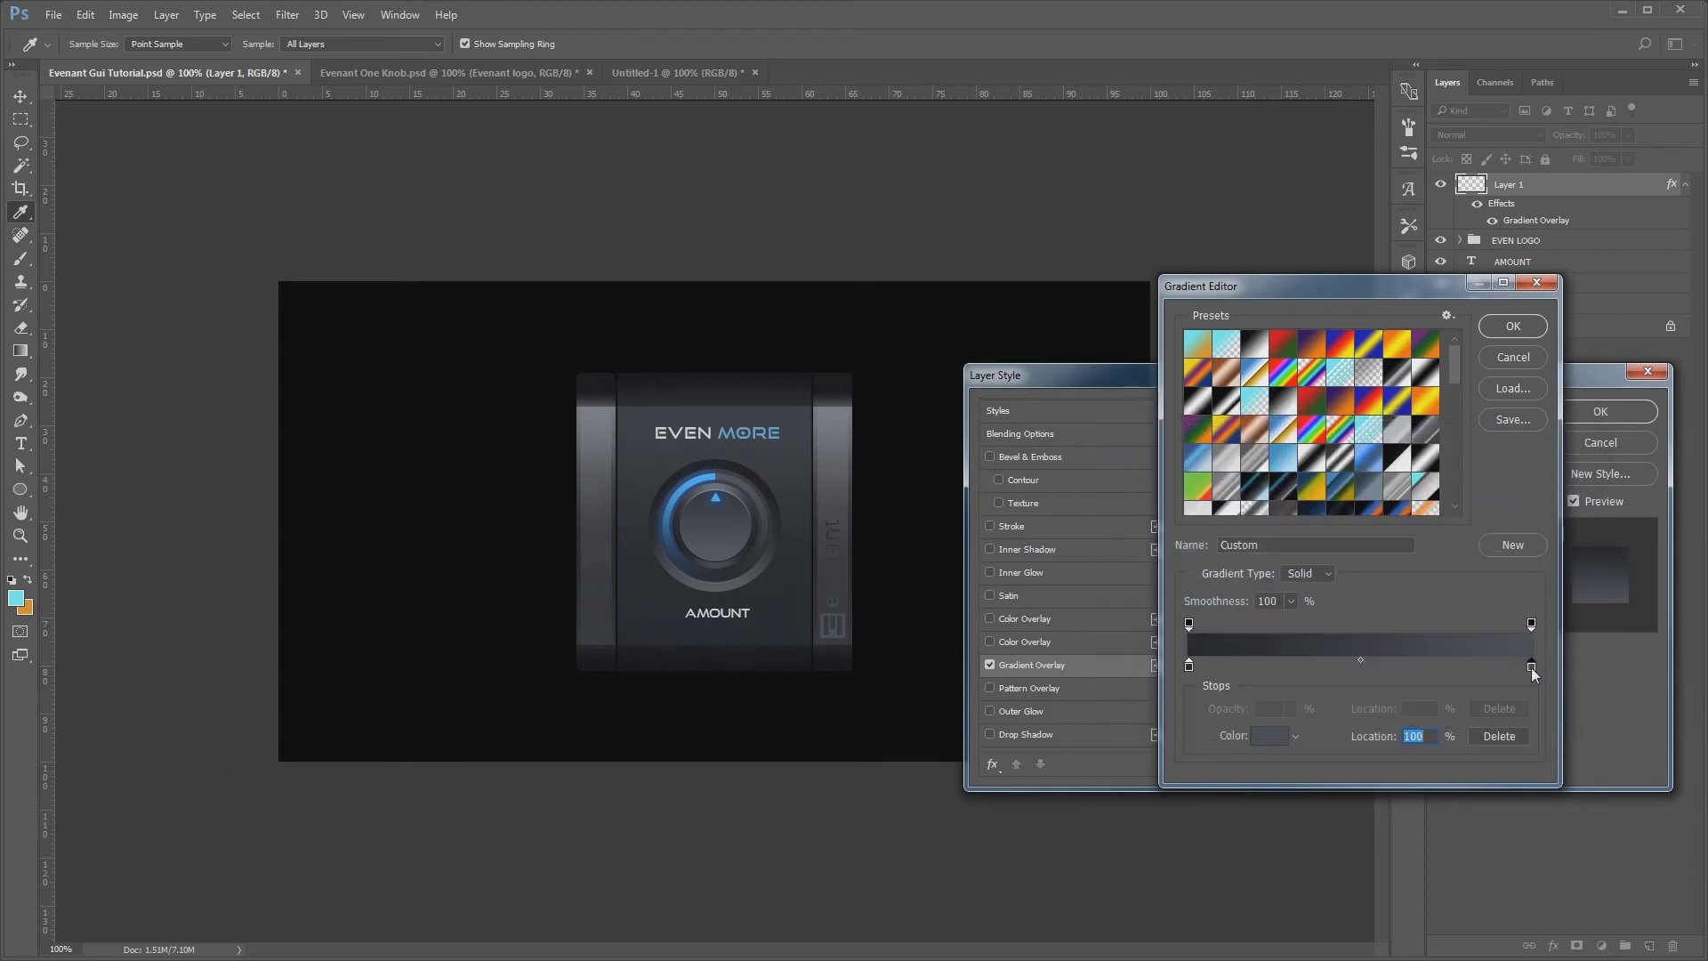
pyautogui.doubleClick(1514, 667)
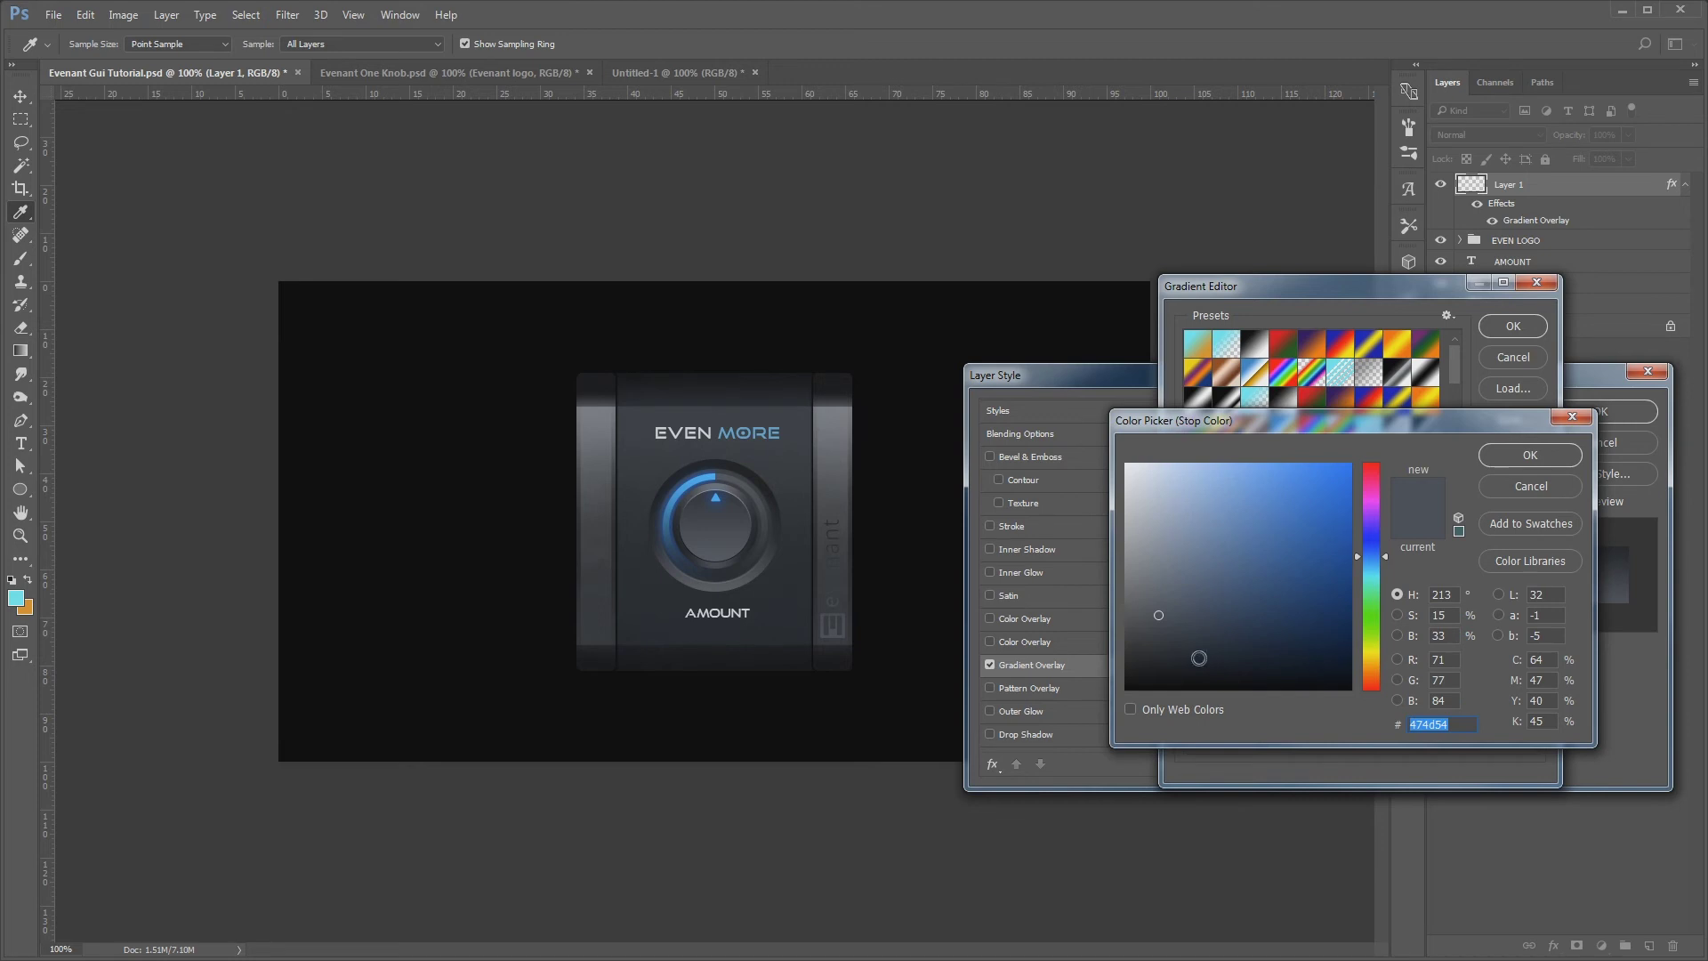
pyautogui.click(1171, 660)
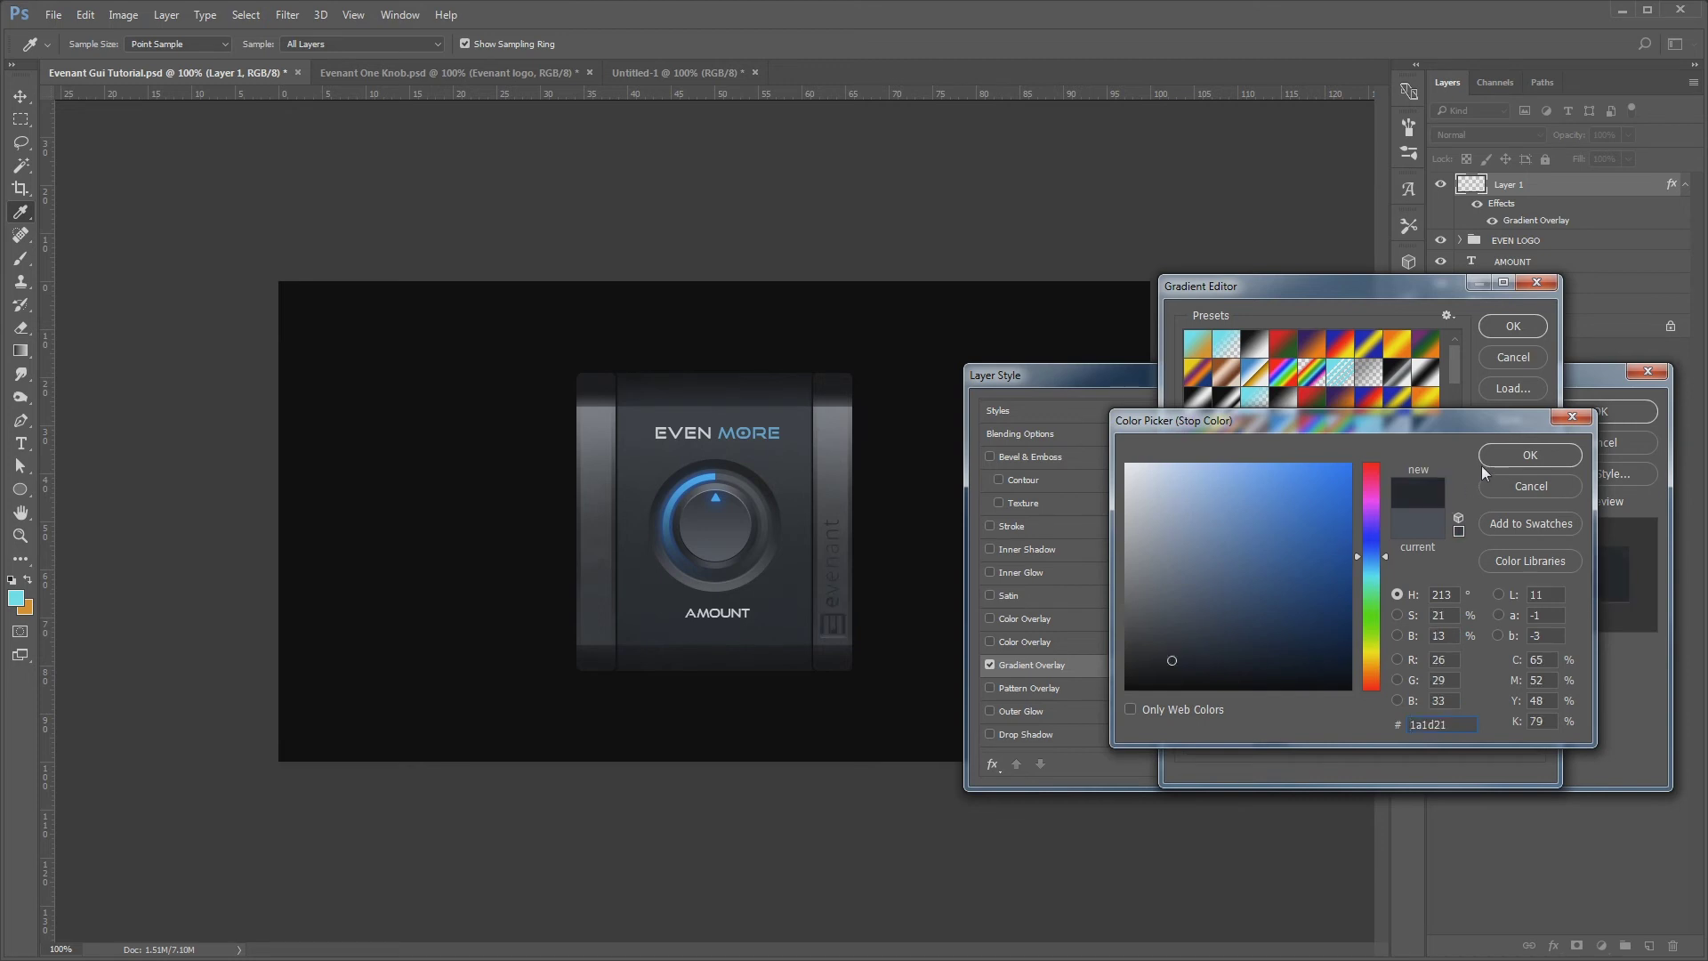
pyautogui.click(1505, 460)
pyautogui.click(1531, 667)
pyautogui.doubleClick(1532, 666)
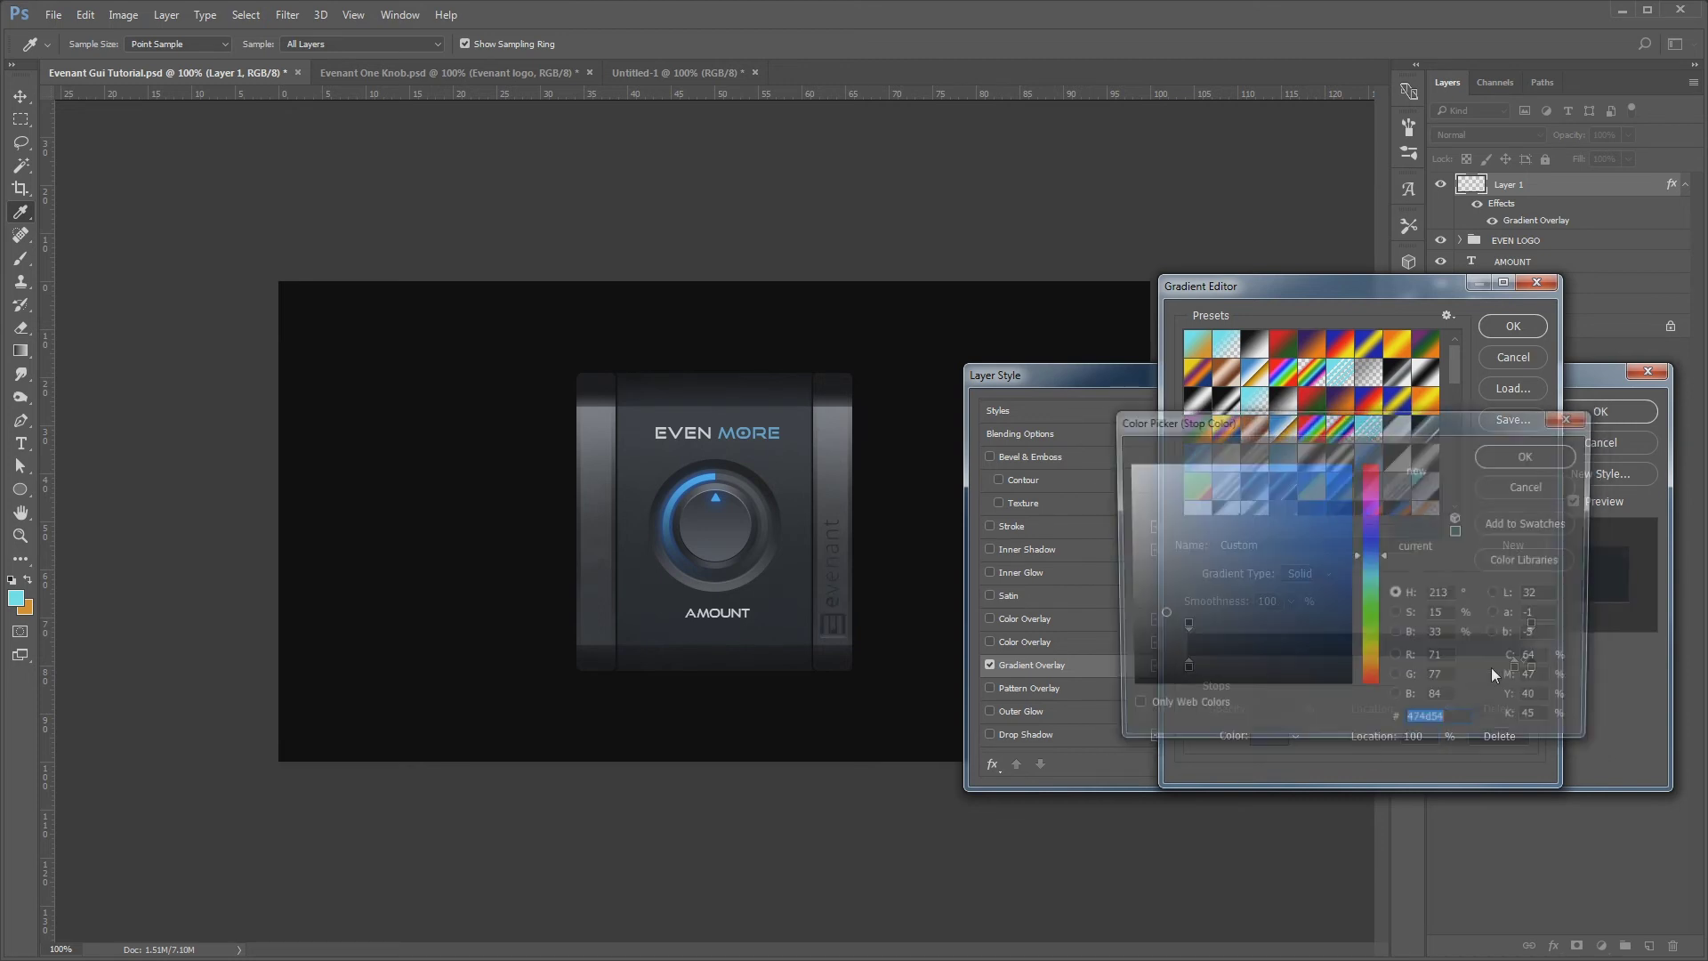
pyautogui.click(1163, 637)
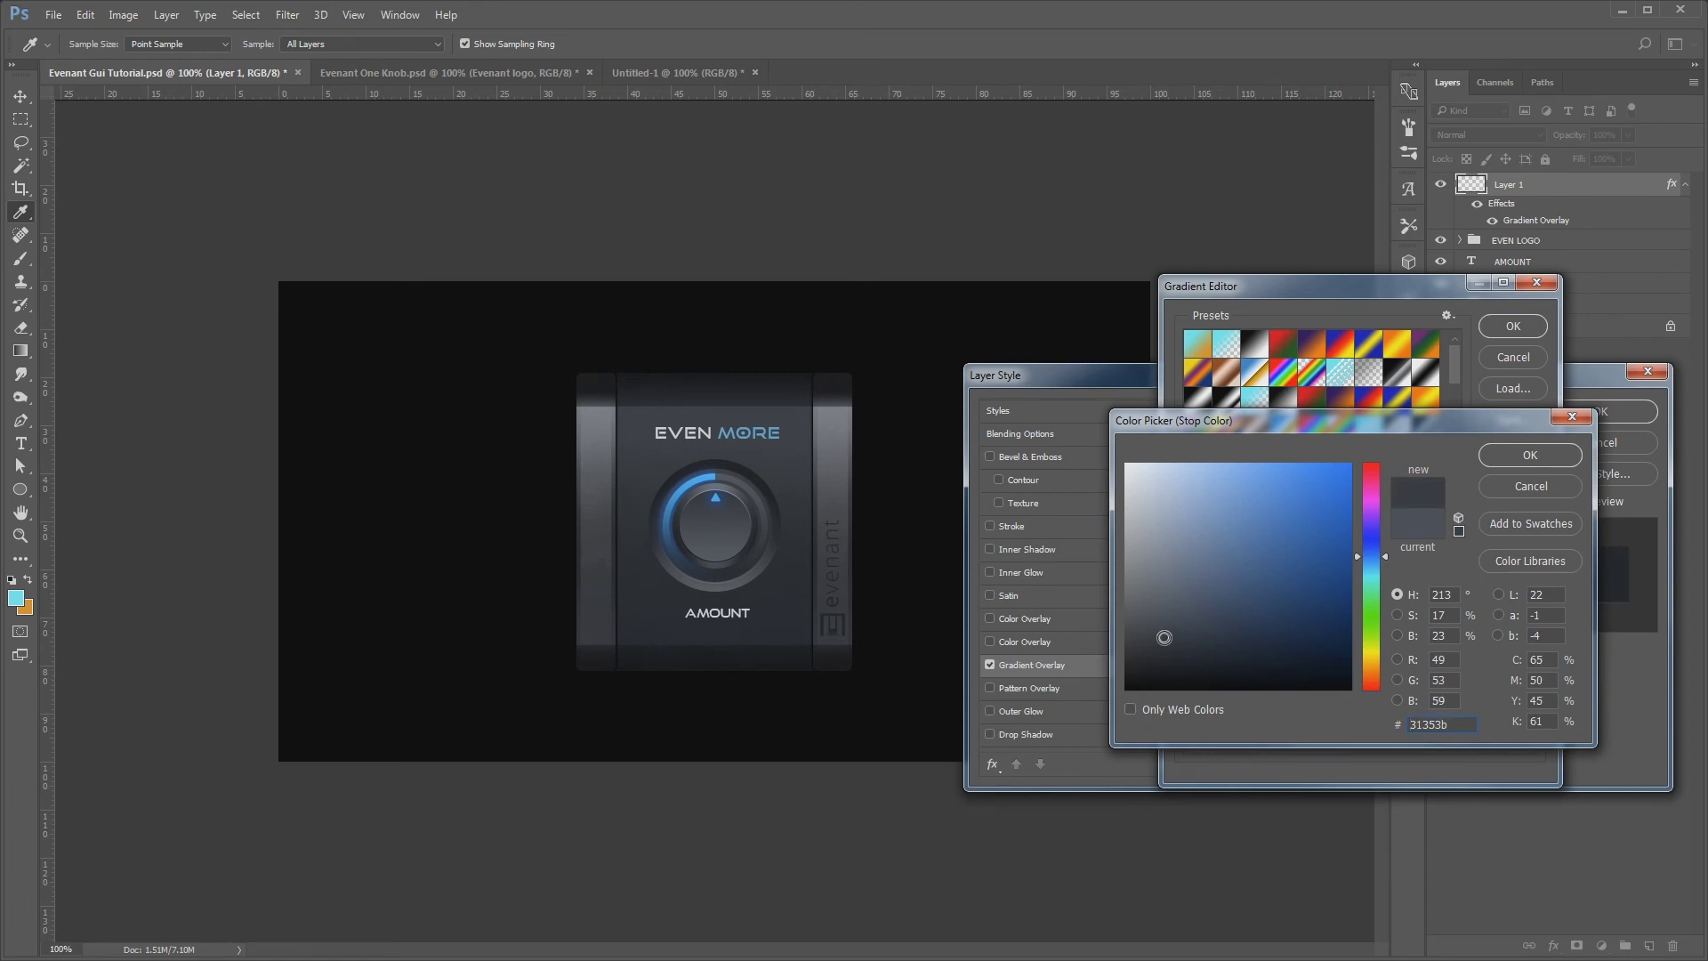
pyautogui.click(1544, 459)
pyautogui.click(1512, 327)
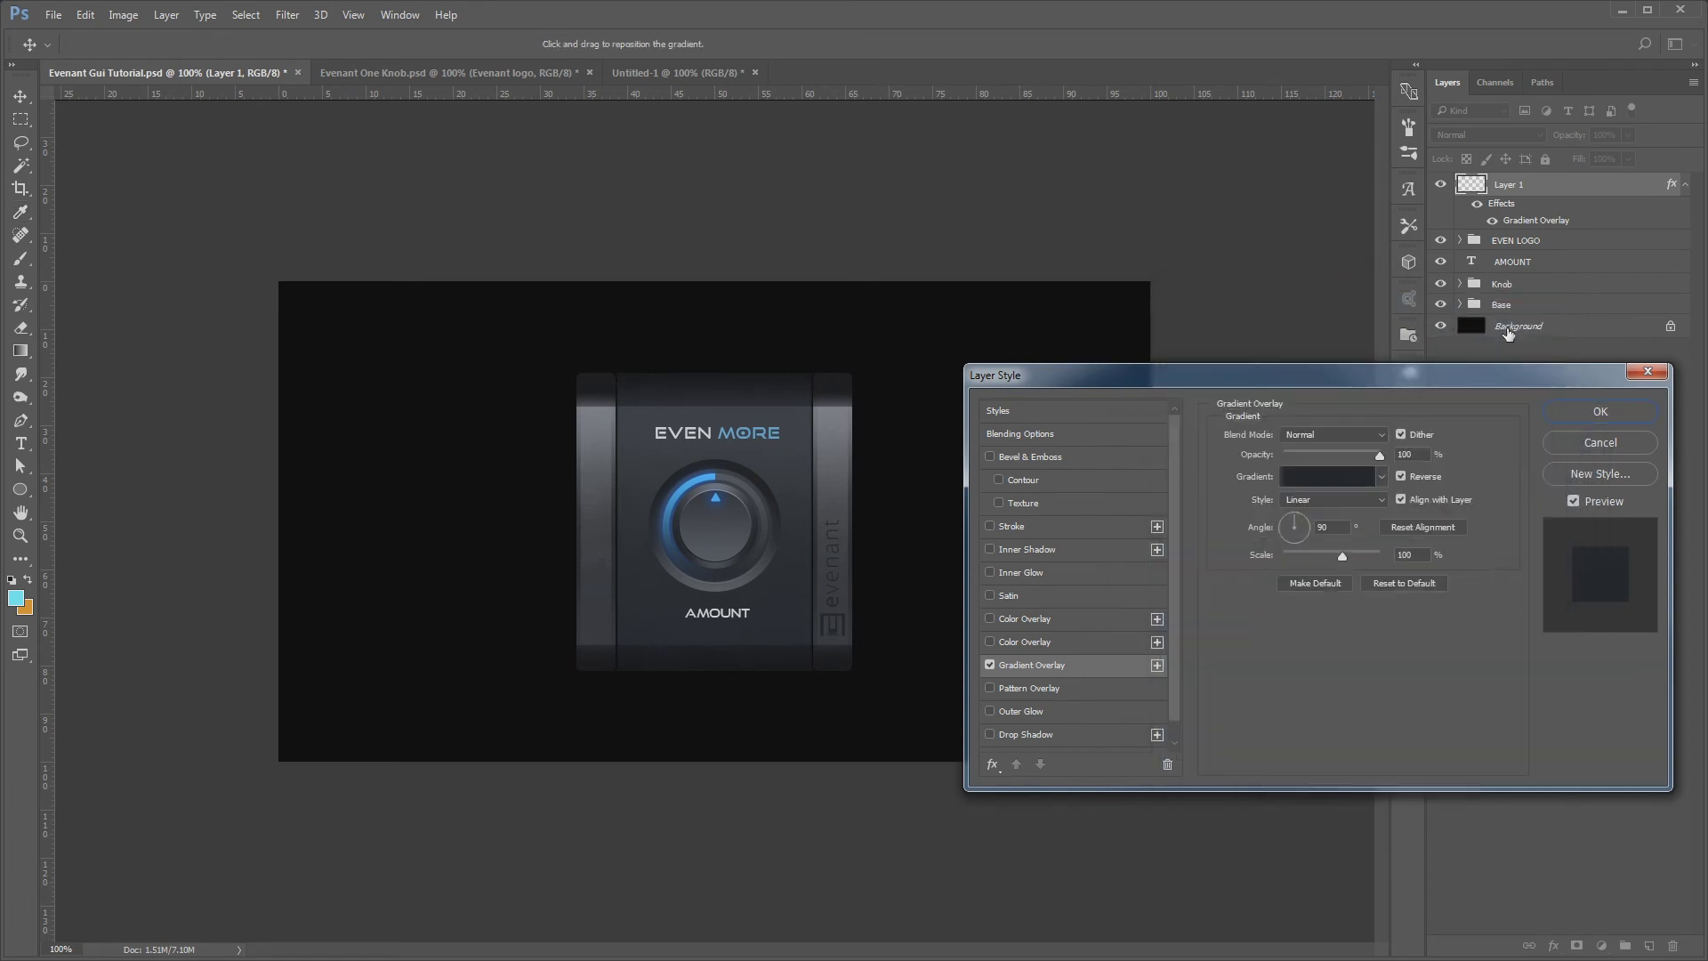
# Apply the logo's gradient overlay at 300% zoom and reopen its layer style
pyautogui.hotkey('ctrl', '+')
pyautogui.hotkey('ctrl', '+')
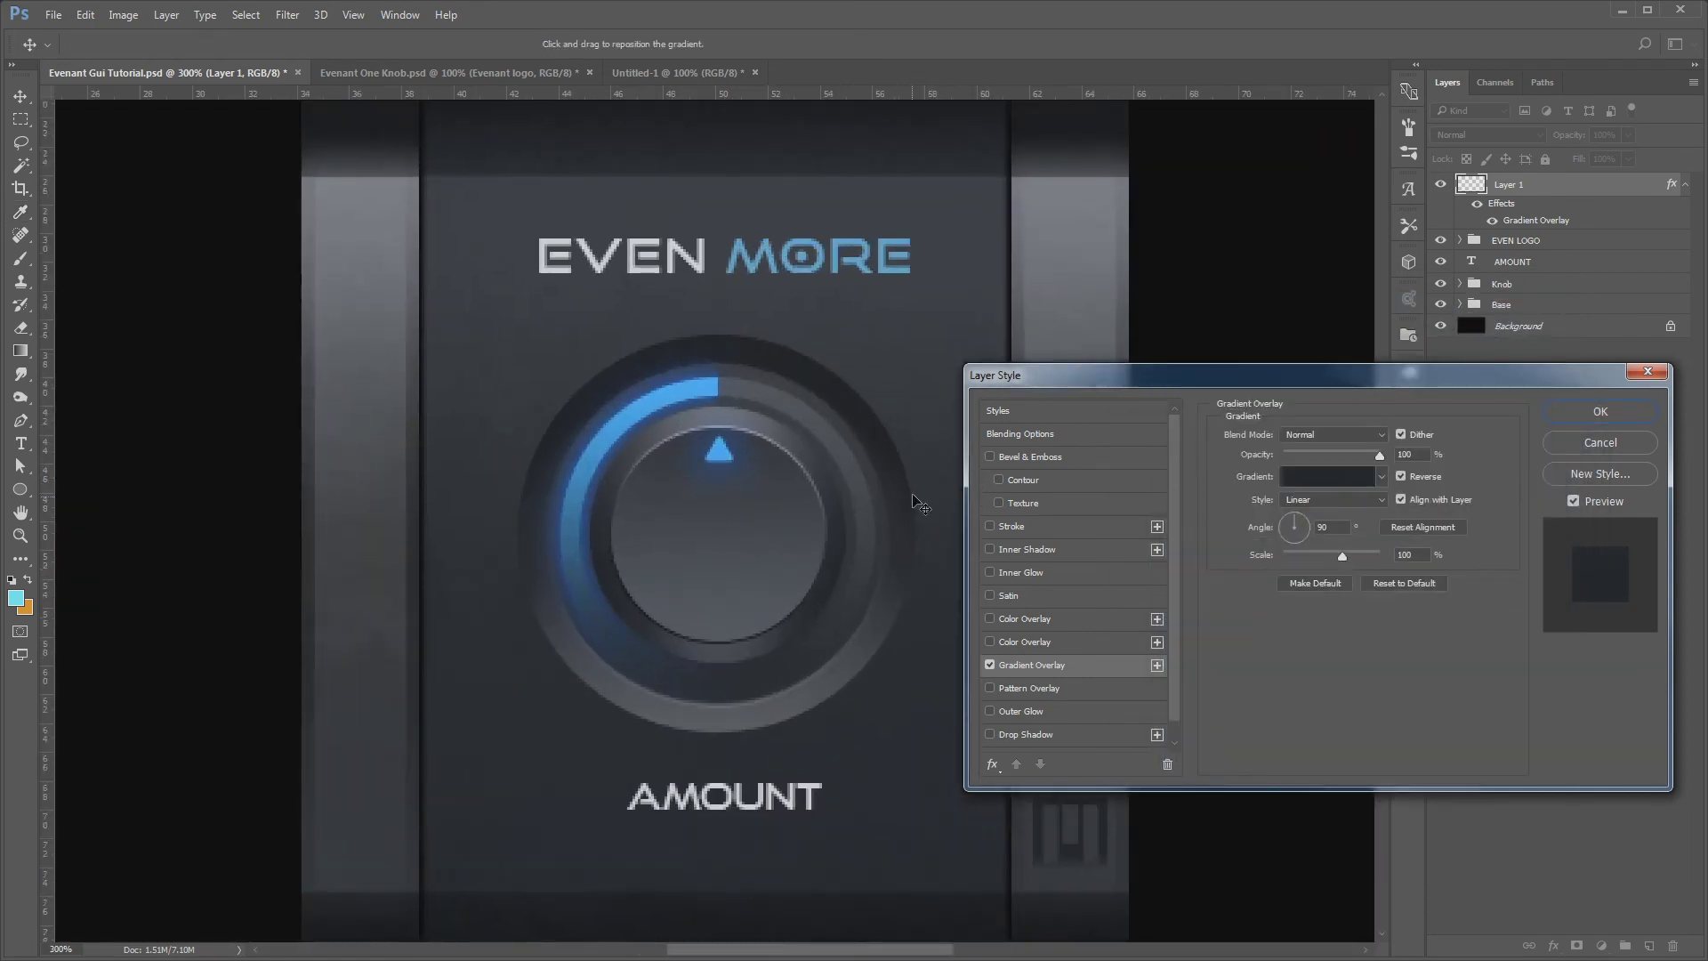
pyautogui.press('Return')
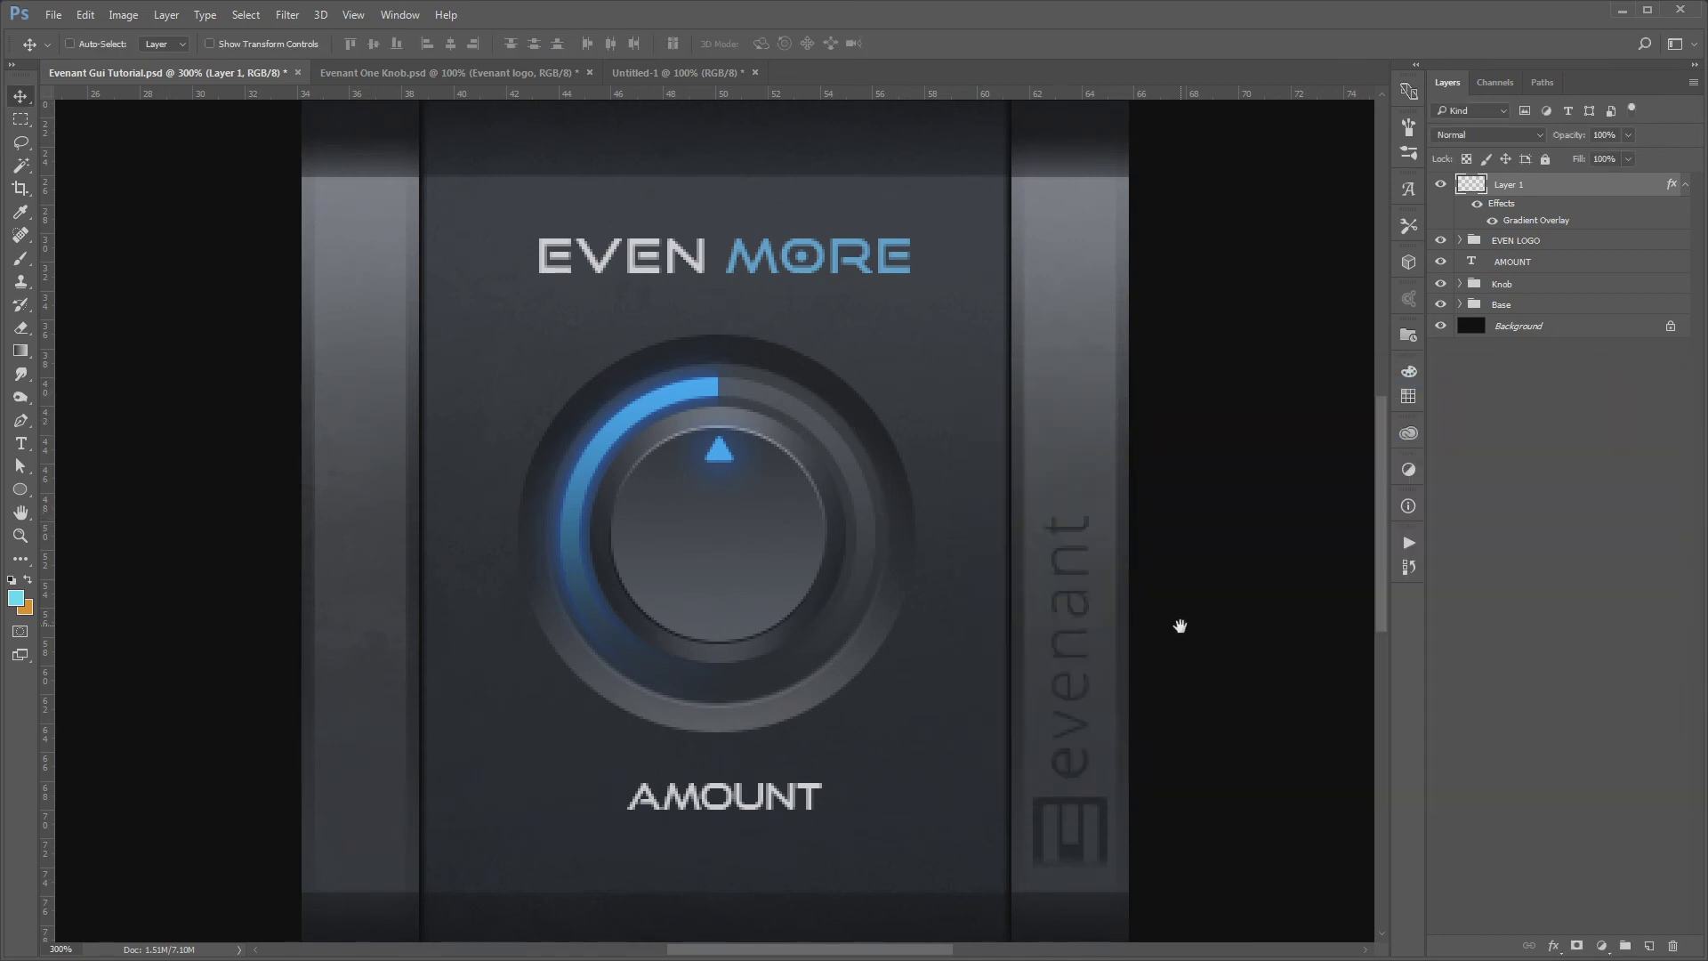
pyautogui.moveTo(1178, 621); pyautogui.dragTo(985, 450)
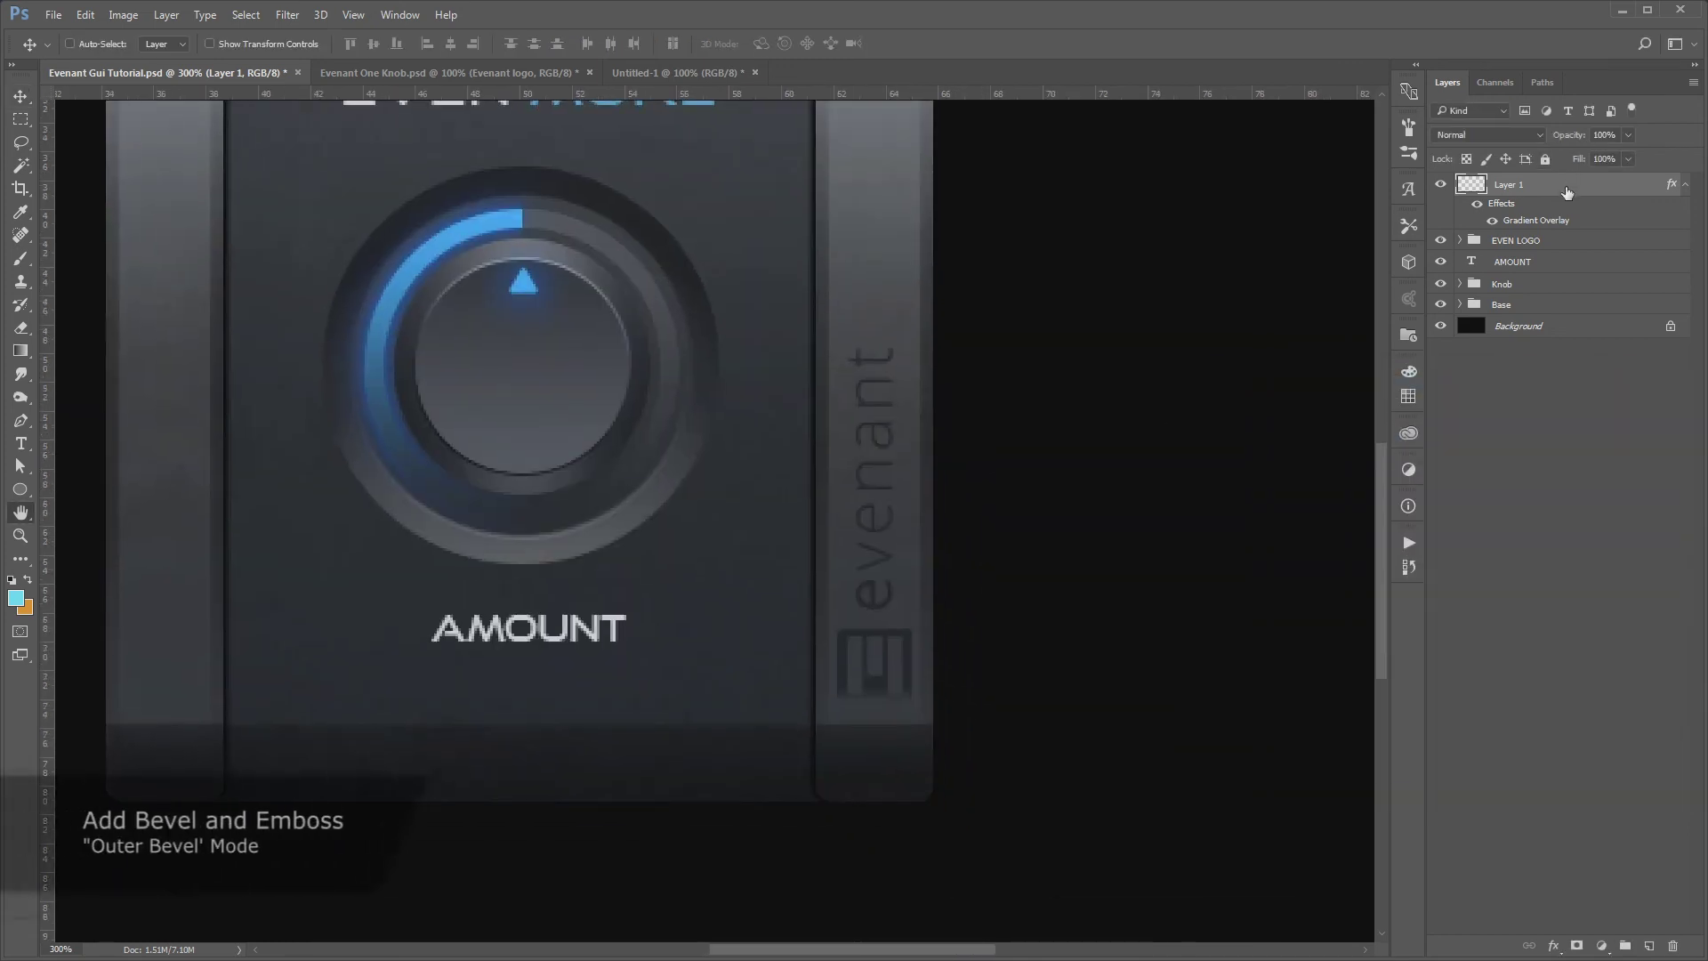
pyautogui.doubleClick(1583, 184)
pyautogui.moveTo(1138, 372); pyautogui.dragTo(1177, 392)
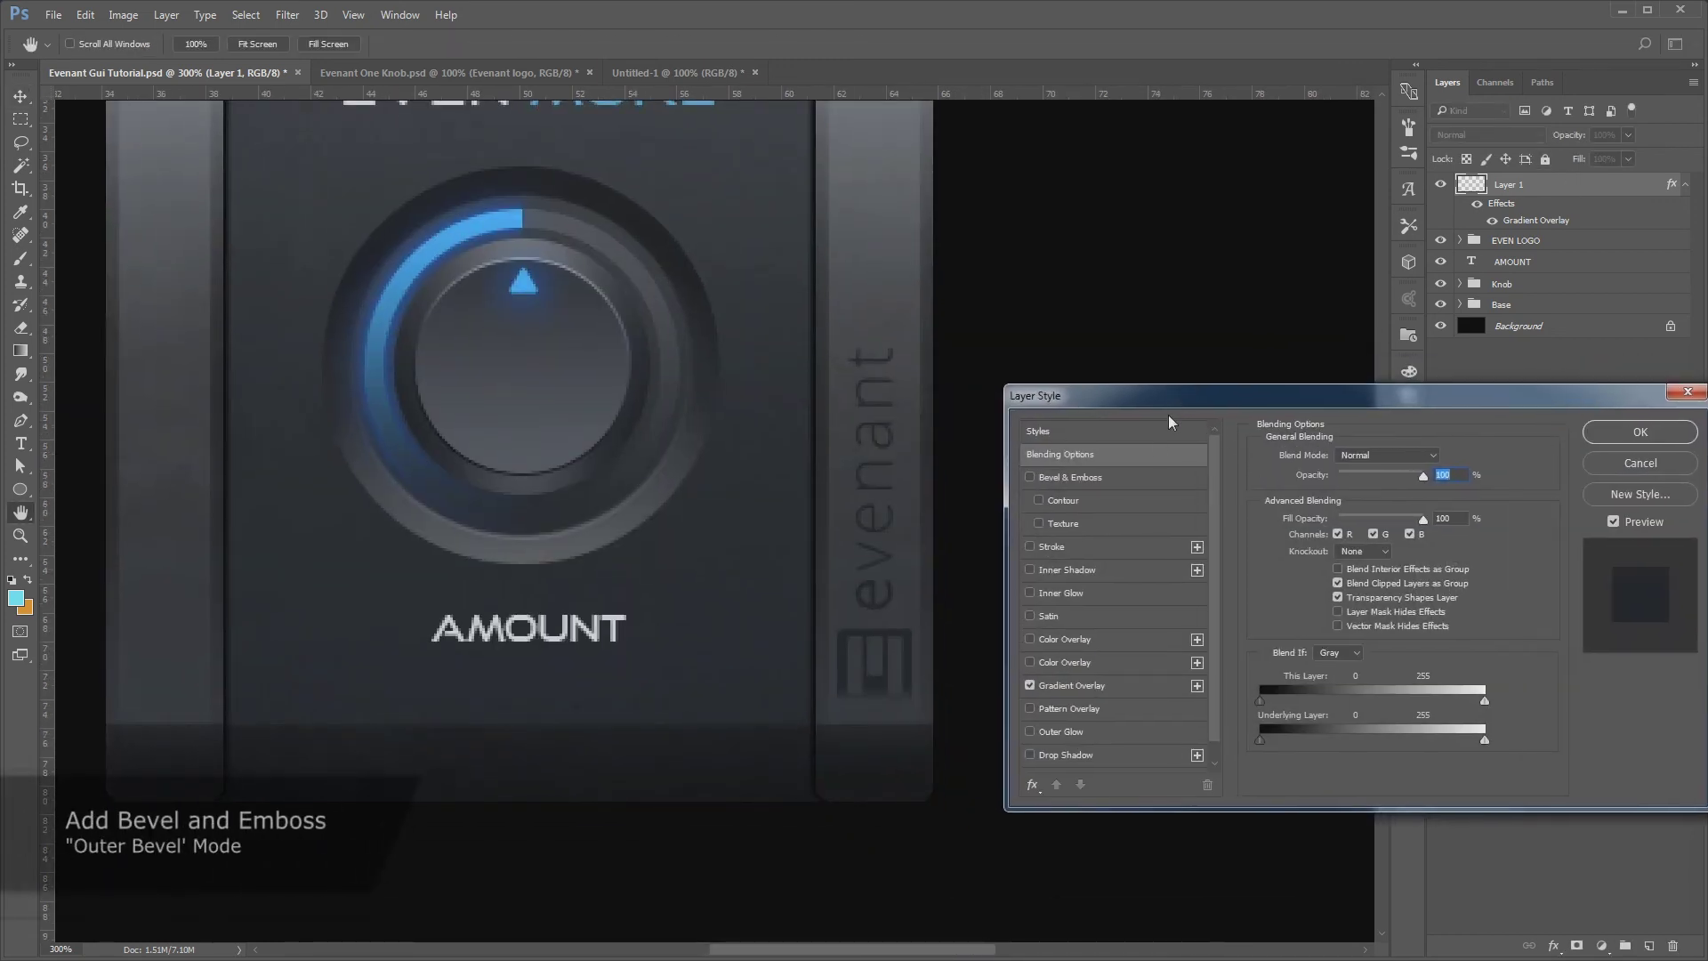
# Add a Bevel & Emboss reset to defaults with direction Down
pyautogui.click(1095, 478)
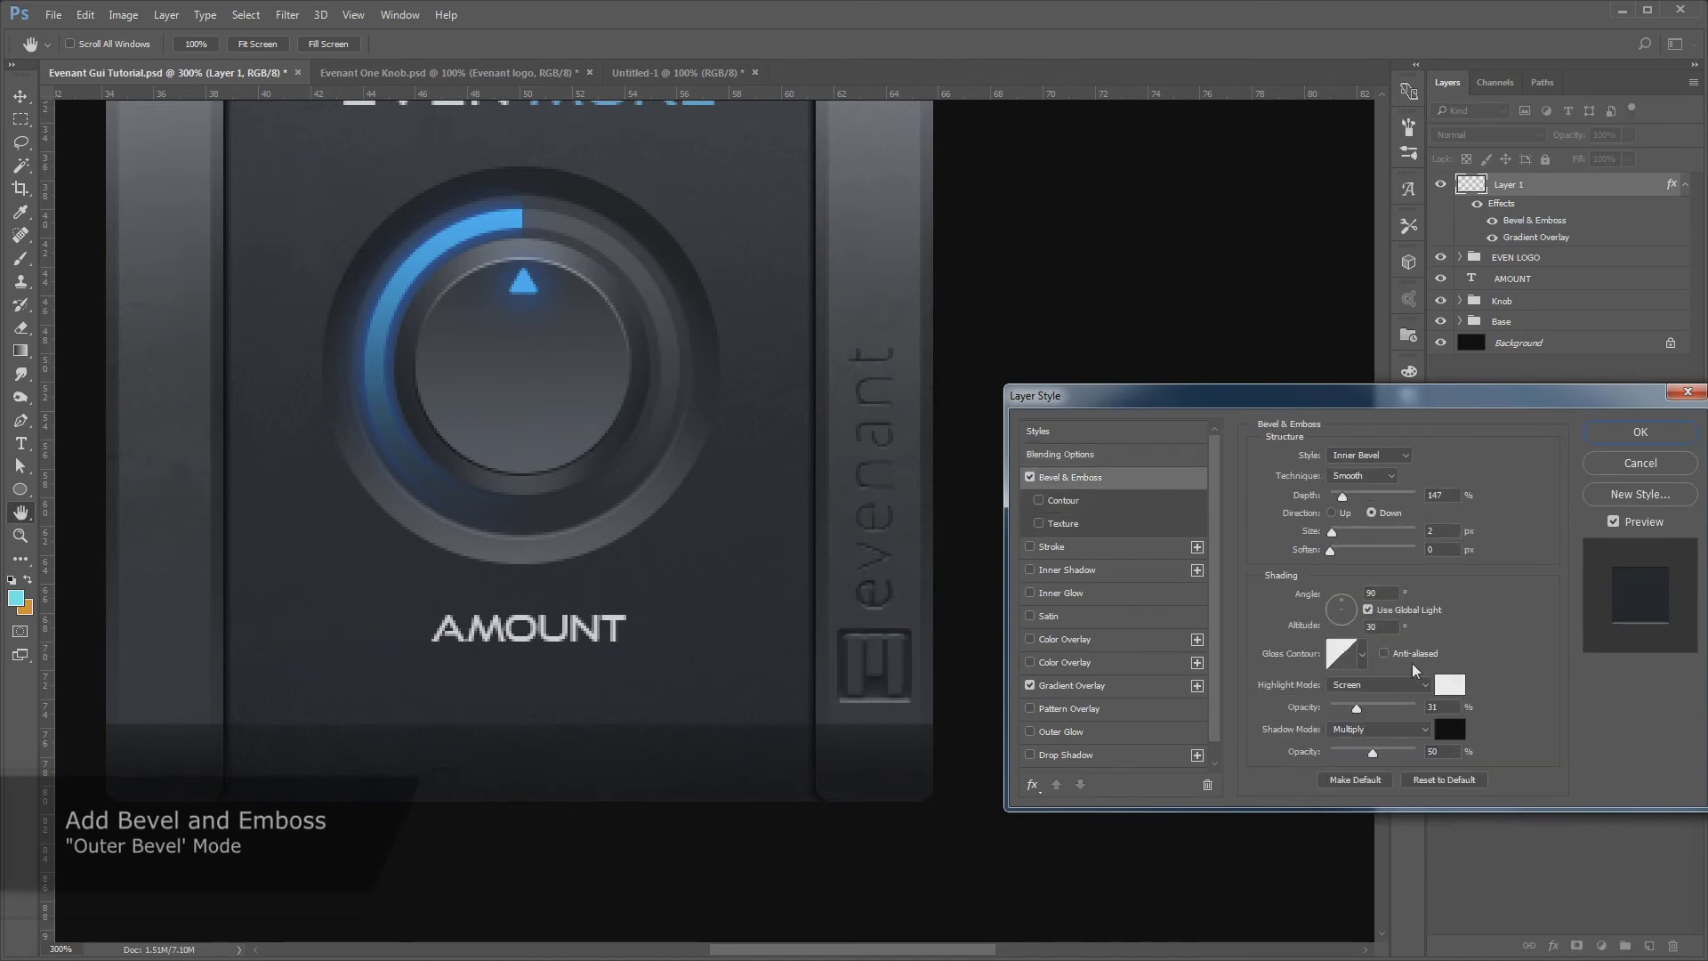
pyautogui.click(1436, 780)
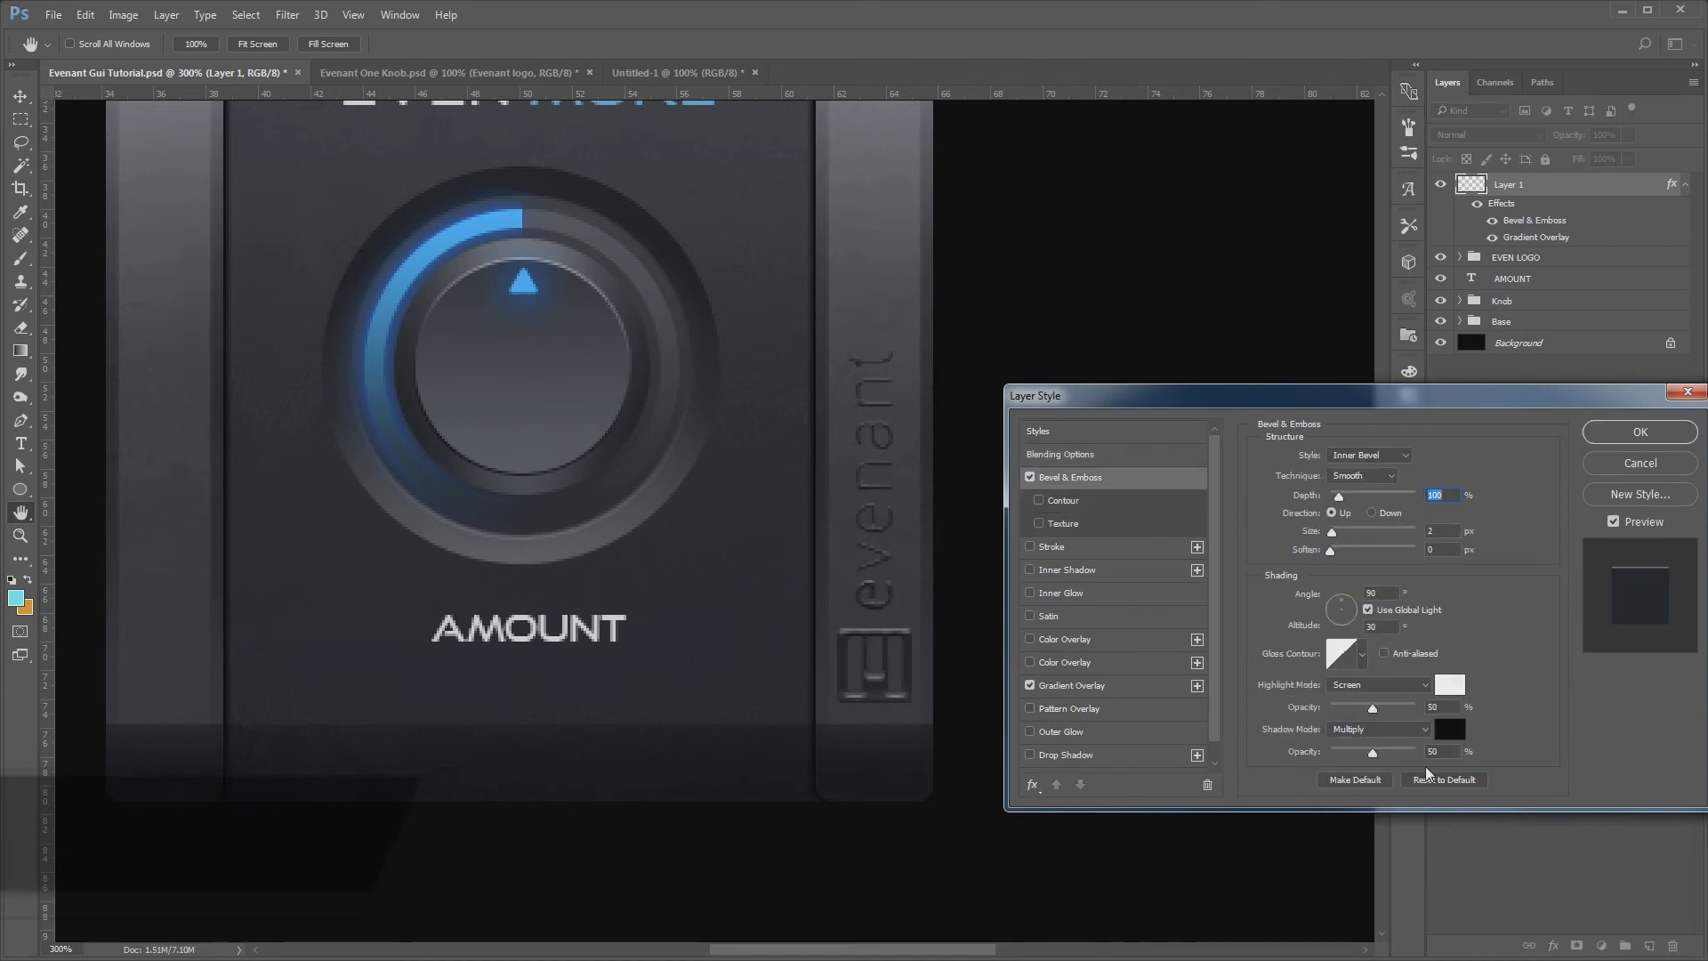
pyautogui.click(1373, 513)
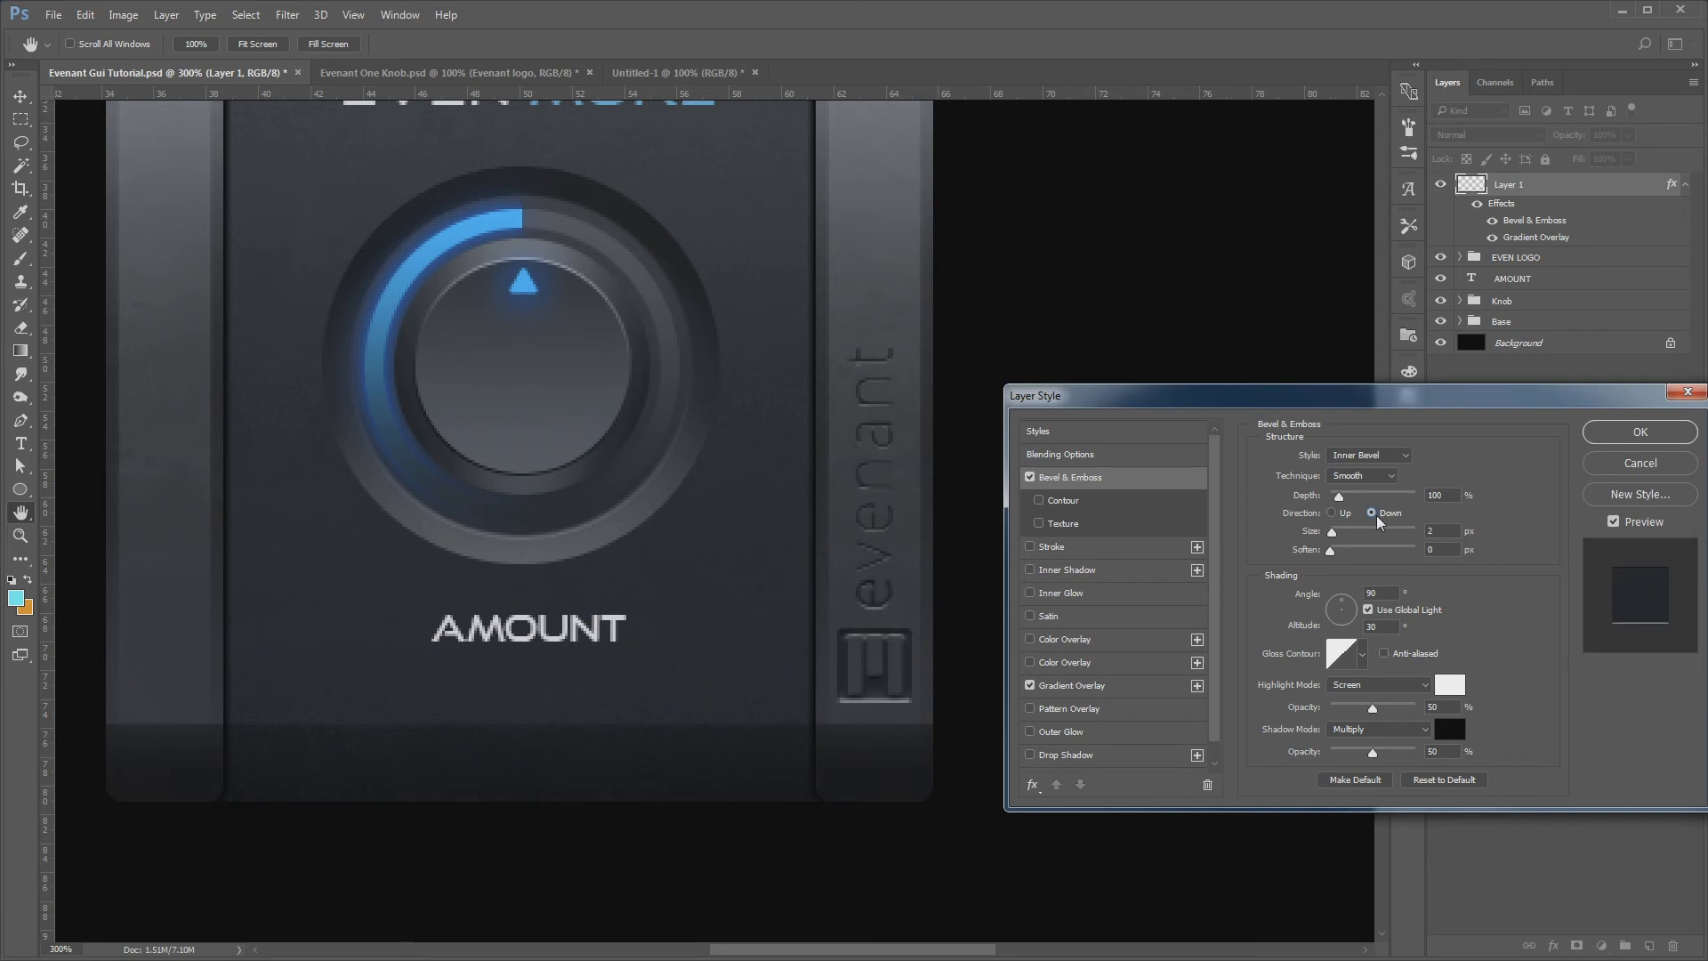
pyautogui.moveTo(1374, 707); pyautogui.dragTo(1361, 708)
# Make the bevel an Outer Bevel with Depth 1, Size 0, Highlight Opacity 20%, and apply it
pyautogui.click(1371, 458)
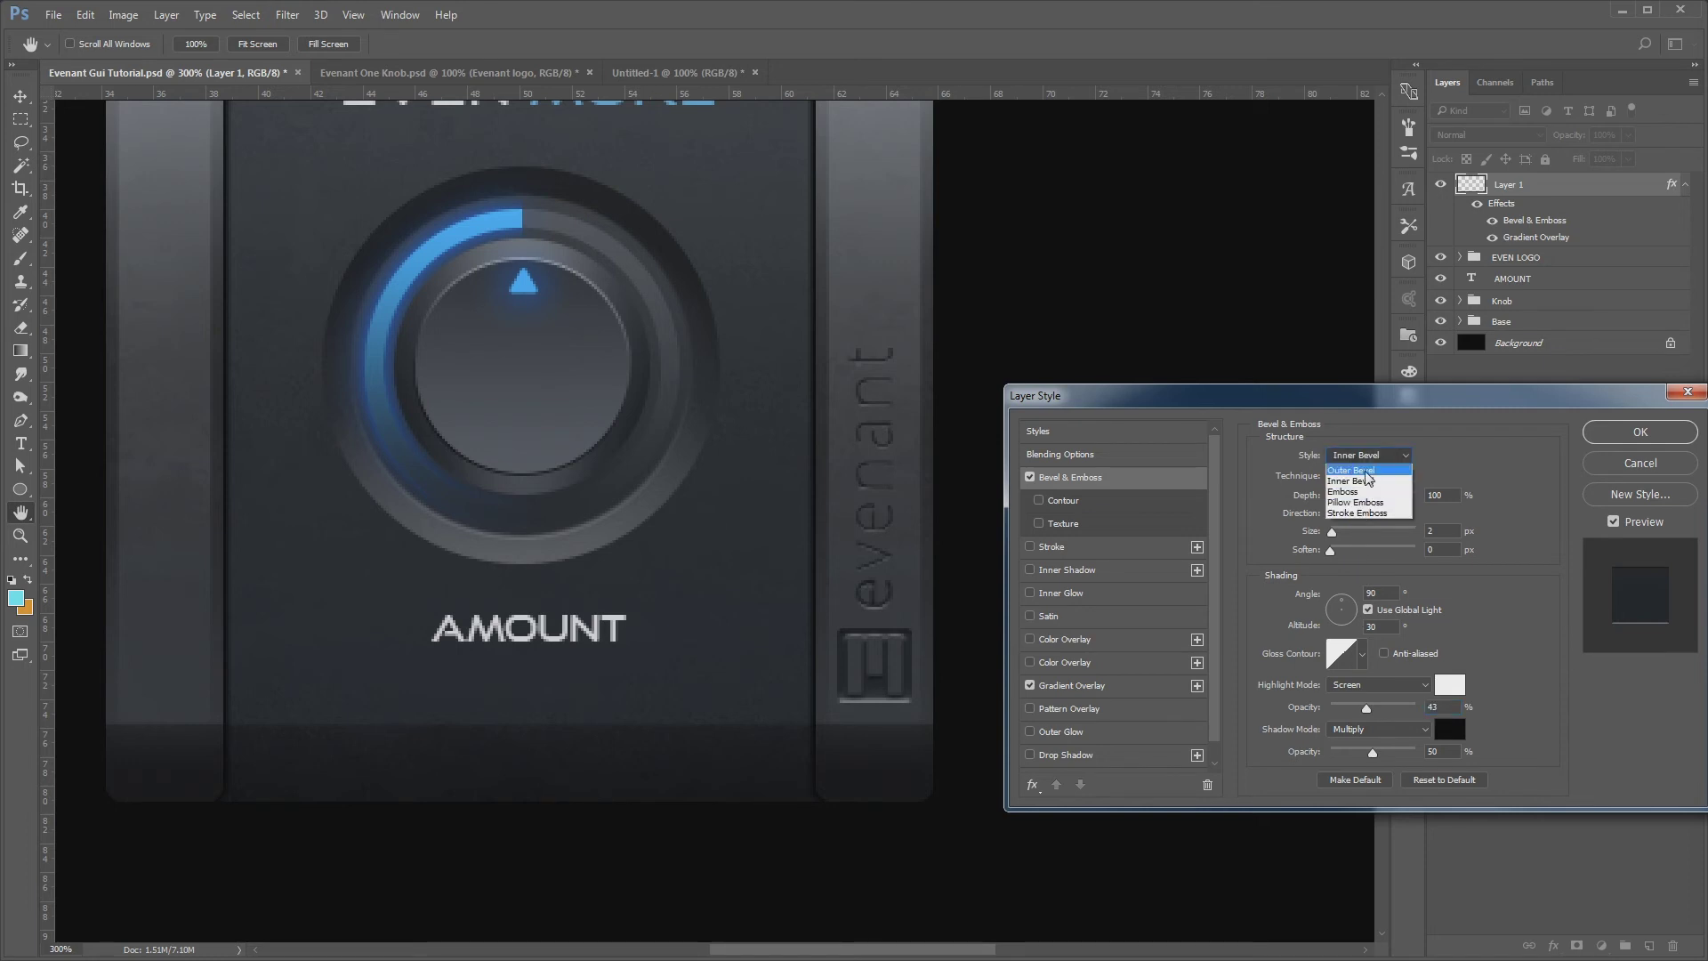
pyautogui.click(1368, 468)
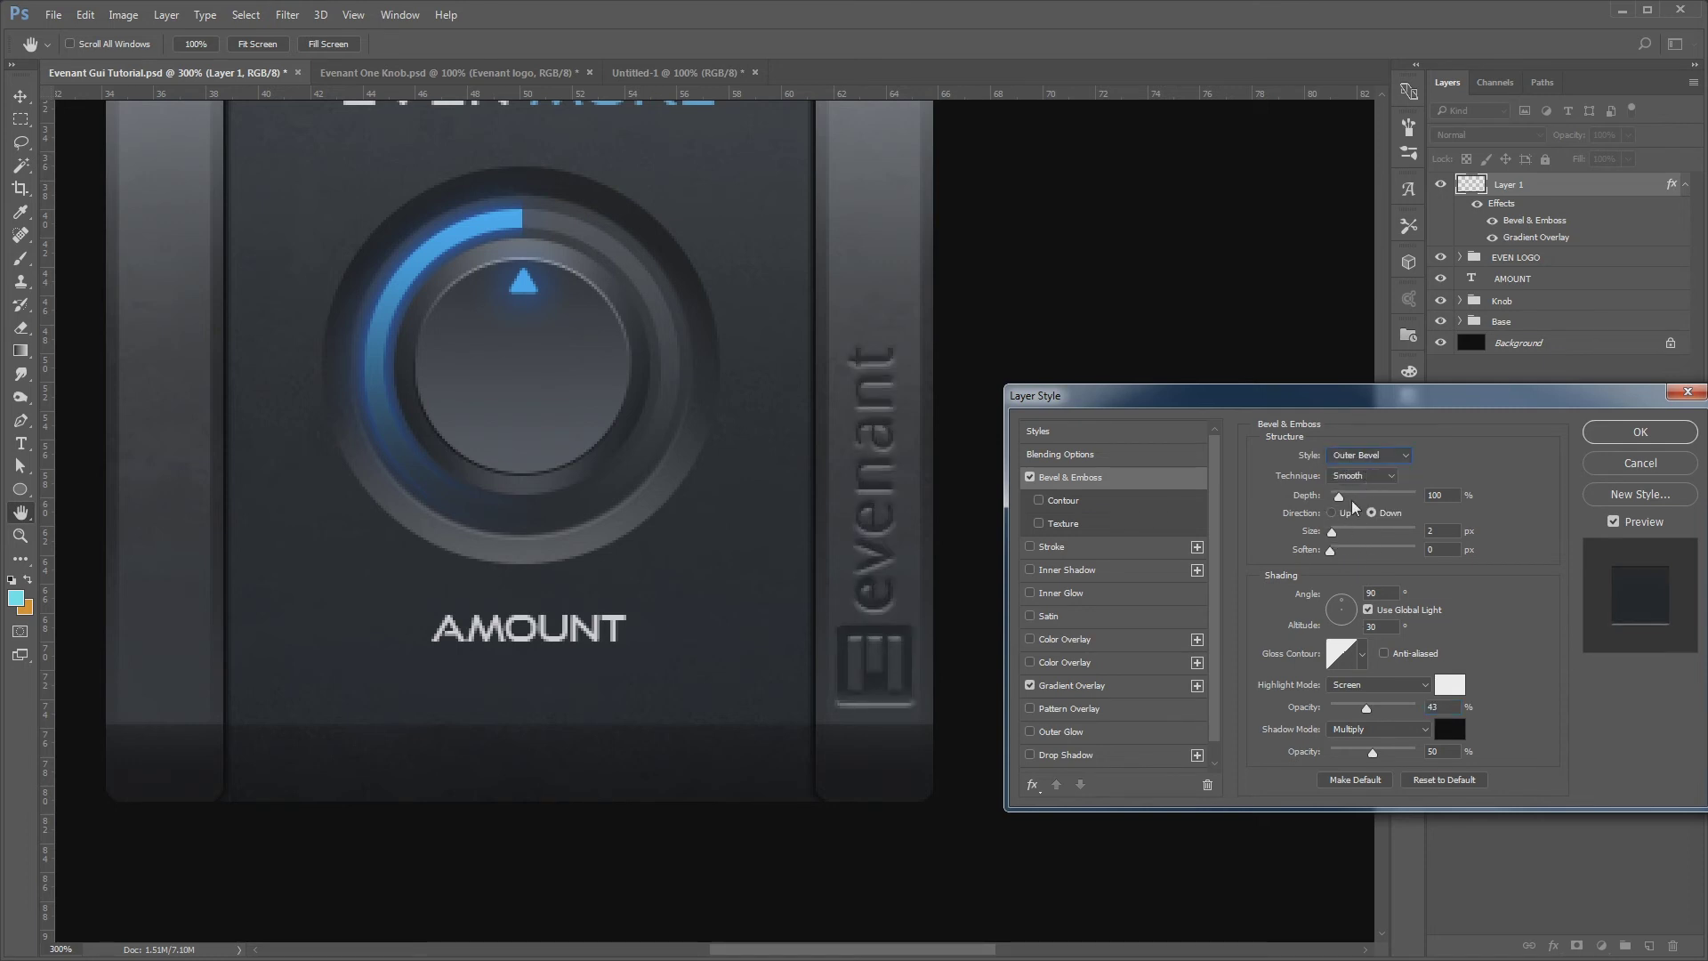
pyautogui.moveTo(1339, 496)
pyautogui.mouseDown()
pyautogui.moveTo(1429, 507)
pyautogui.moveTo(1329, 495)
pyautogui.moveTo(1328, 534)
pyautogui.mouseUp()
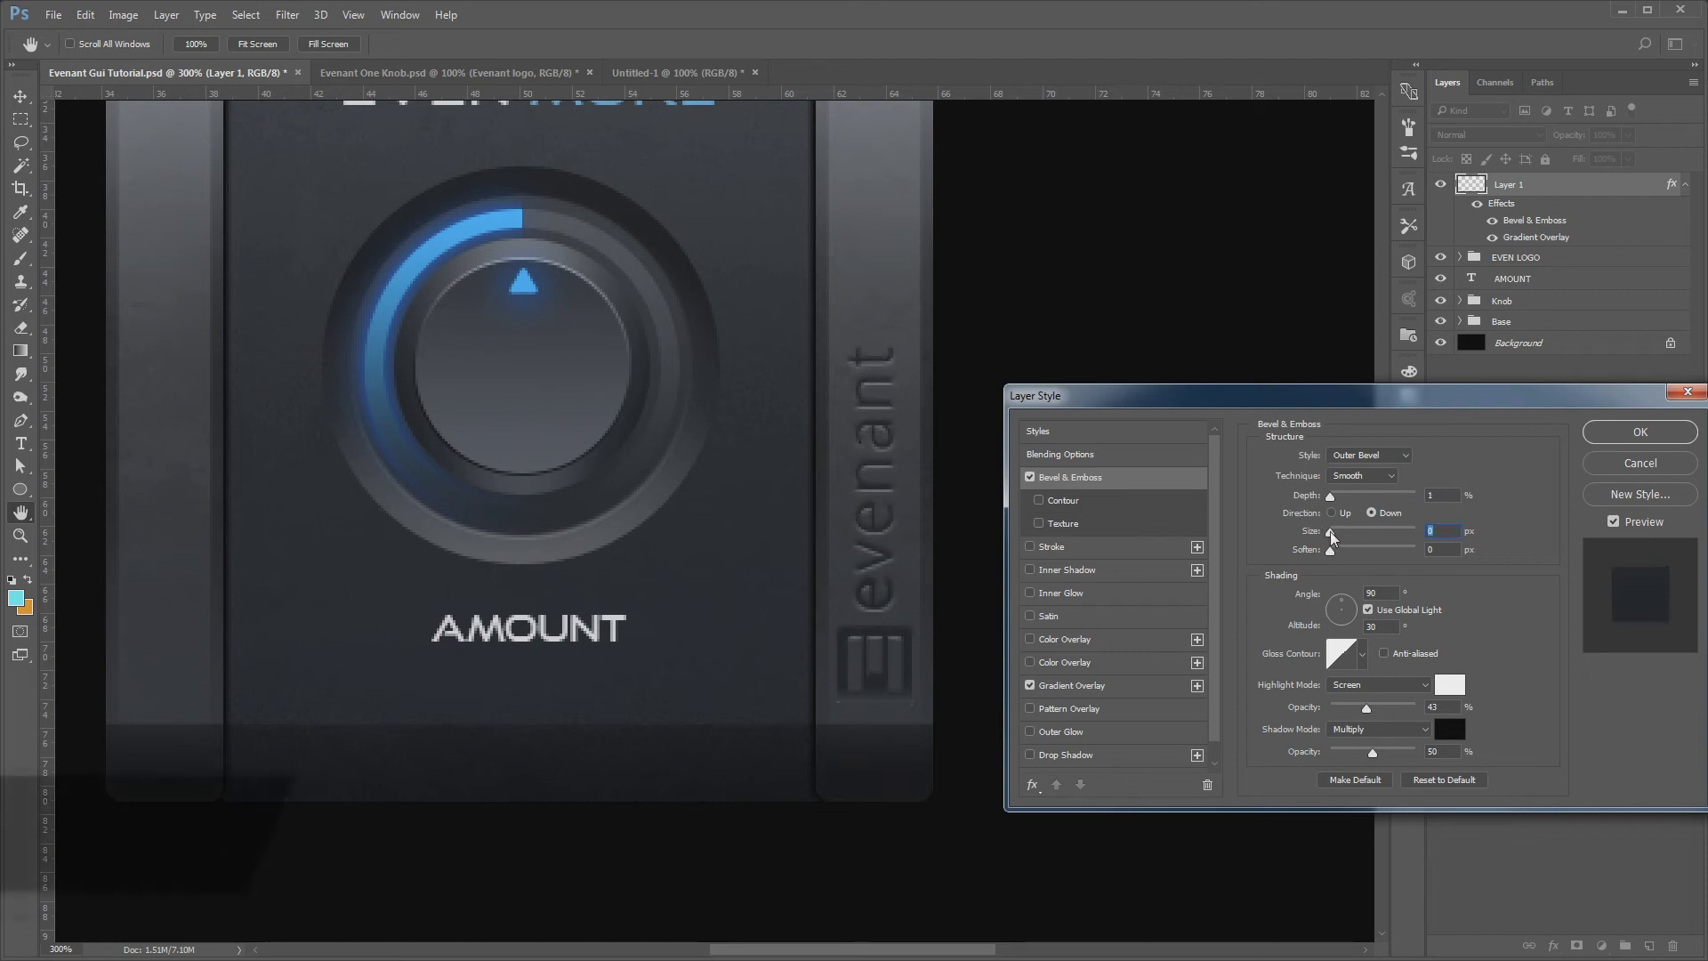
pyautogui.moveTo(1367, 707); pyautogui.dragTo(1346, 707)
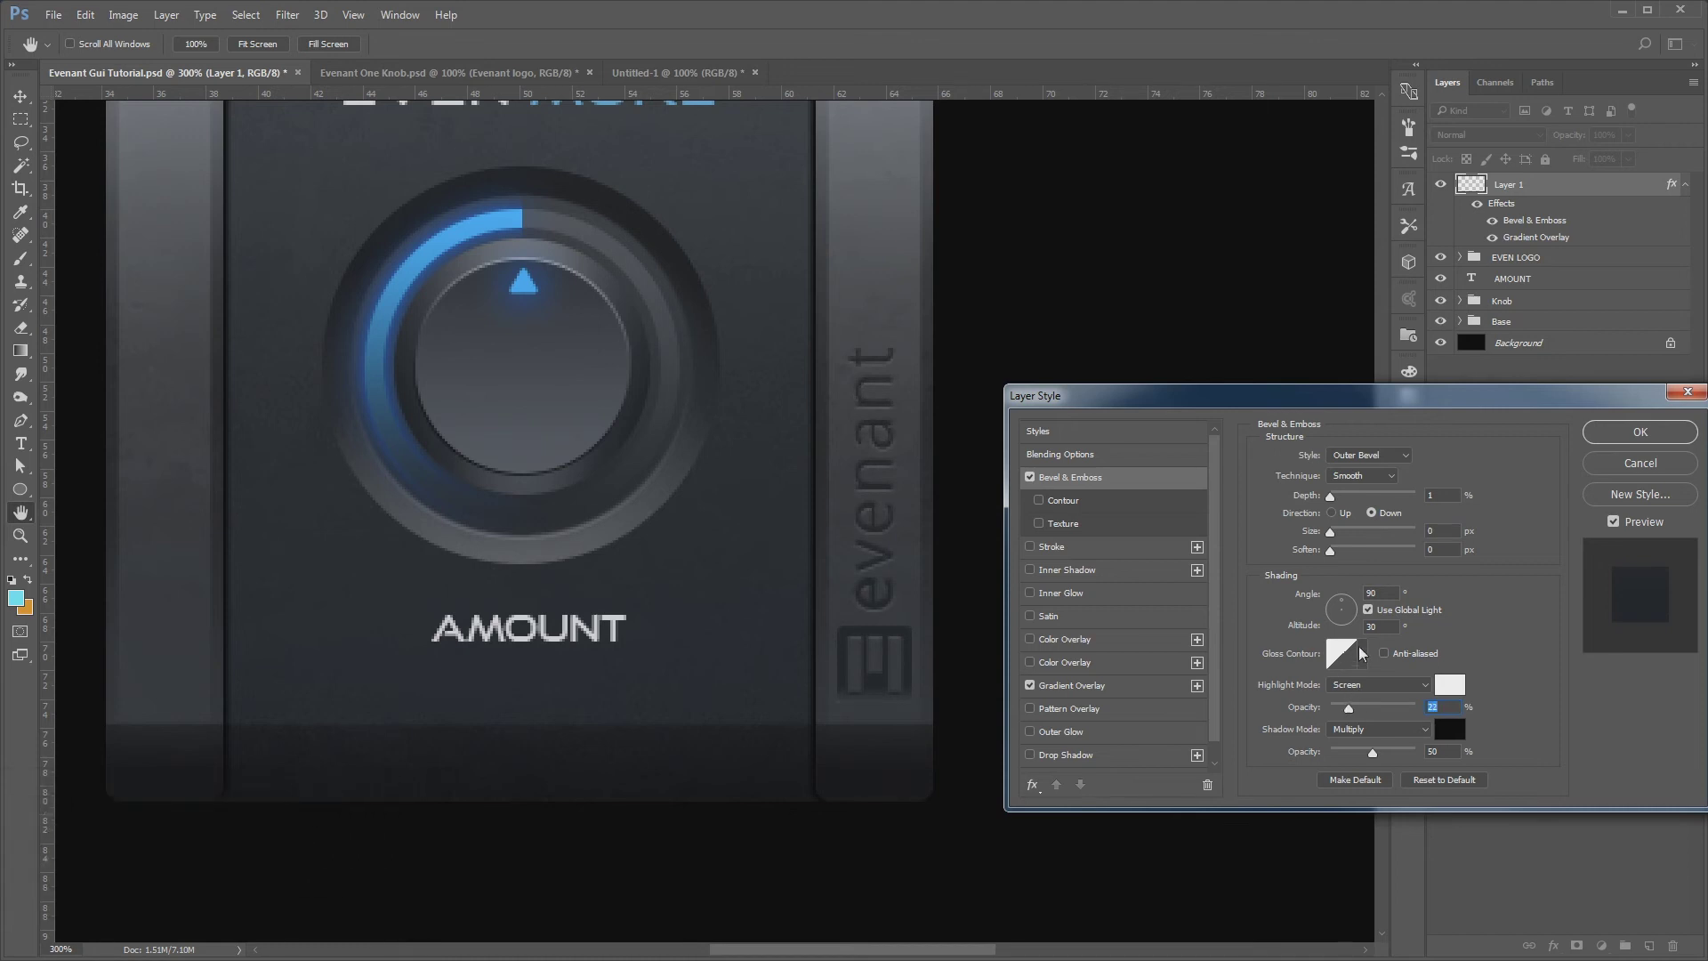
pyautogui.press('Return')
pyautogui.press('v')
pyautogui.hotkey('ctrl', '-')
pyautogui.hotkey('ctrl', '-')
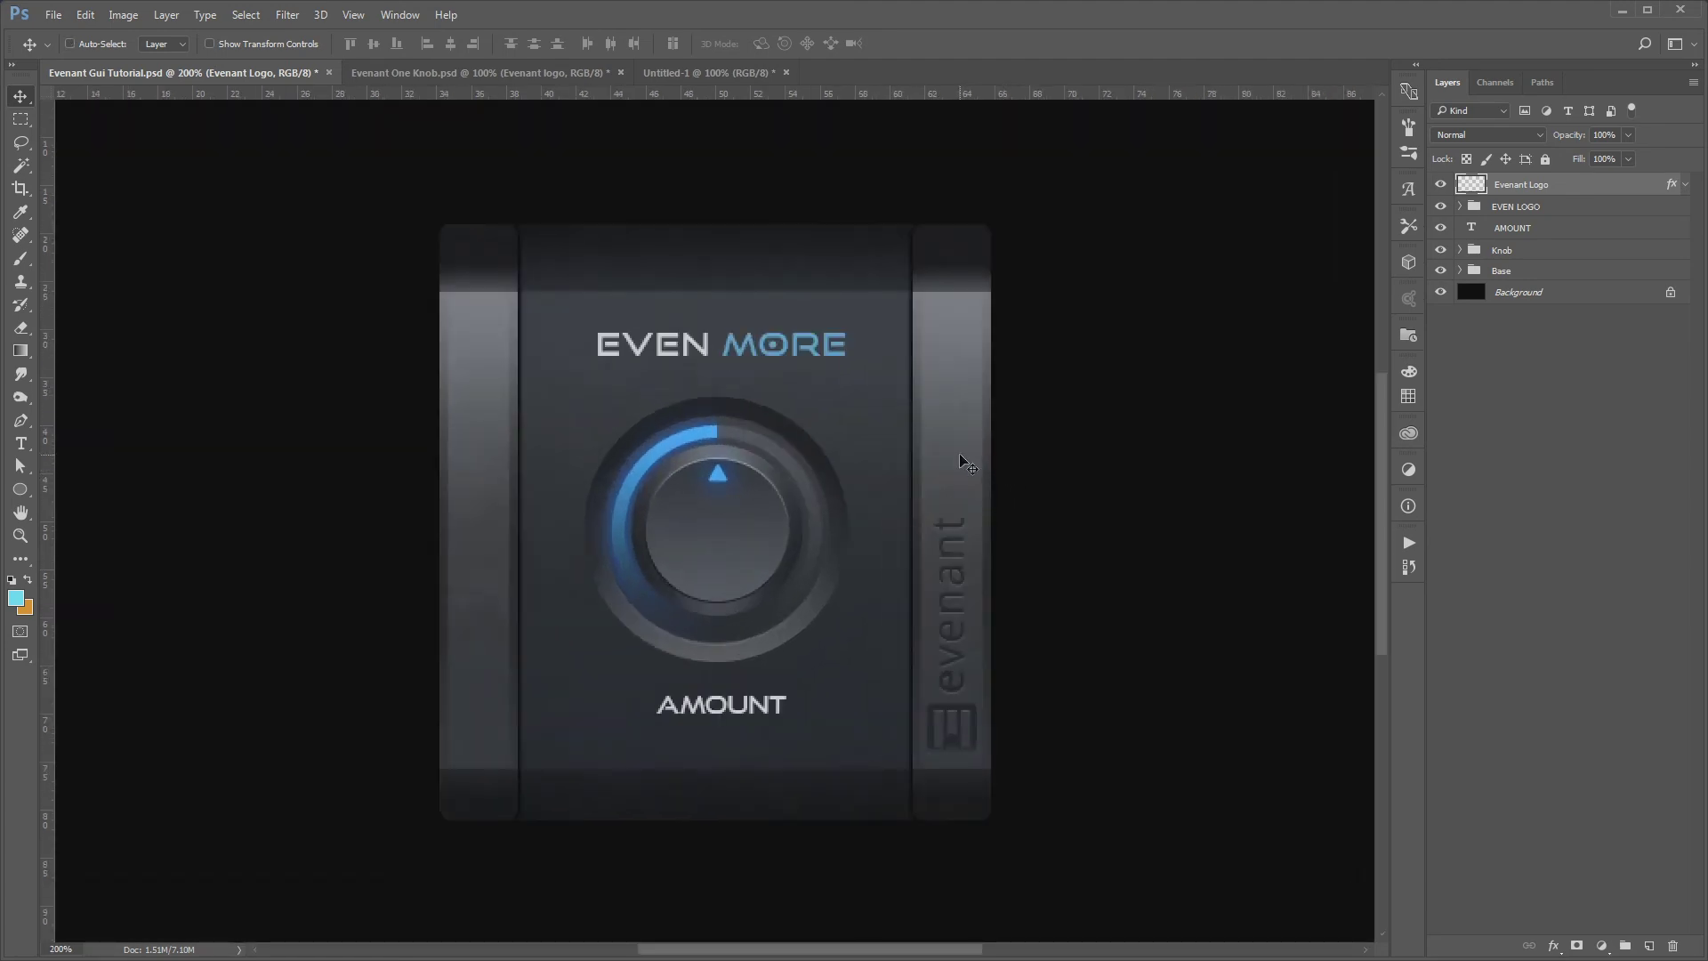
# Raise the Base layer's Color Overlay opacity to 40 and set the outer knob layer to 84% opacity
pyautogui.press('ctrl')
pyautogui.keyDown('ctrl'); pyautogui.click(859, 411); pyautogui.keyUp('ctrl')
pyautogui.hotkey('ctrl', '-')
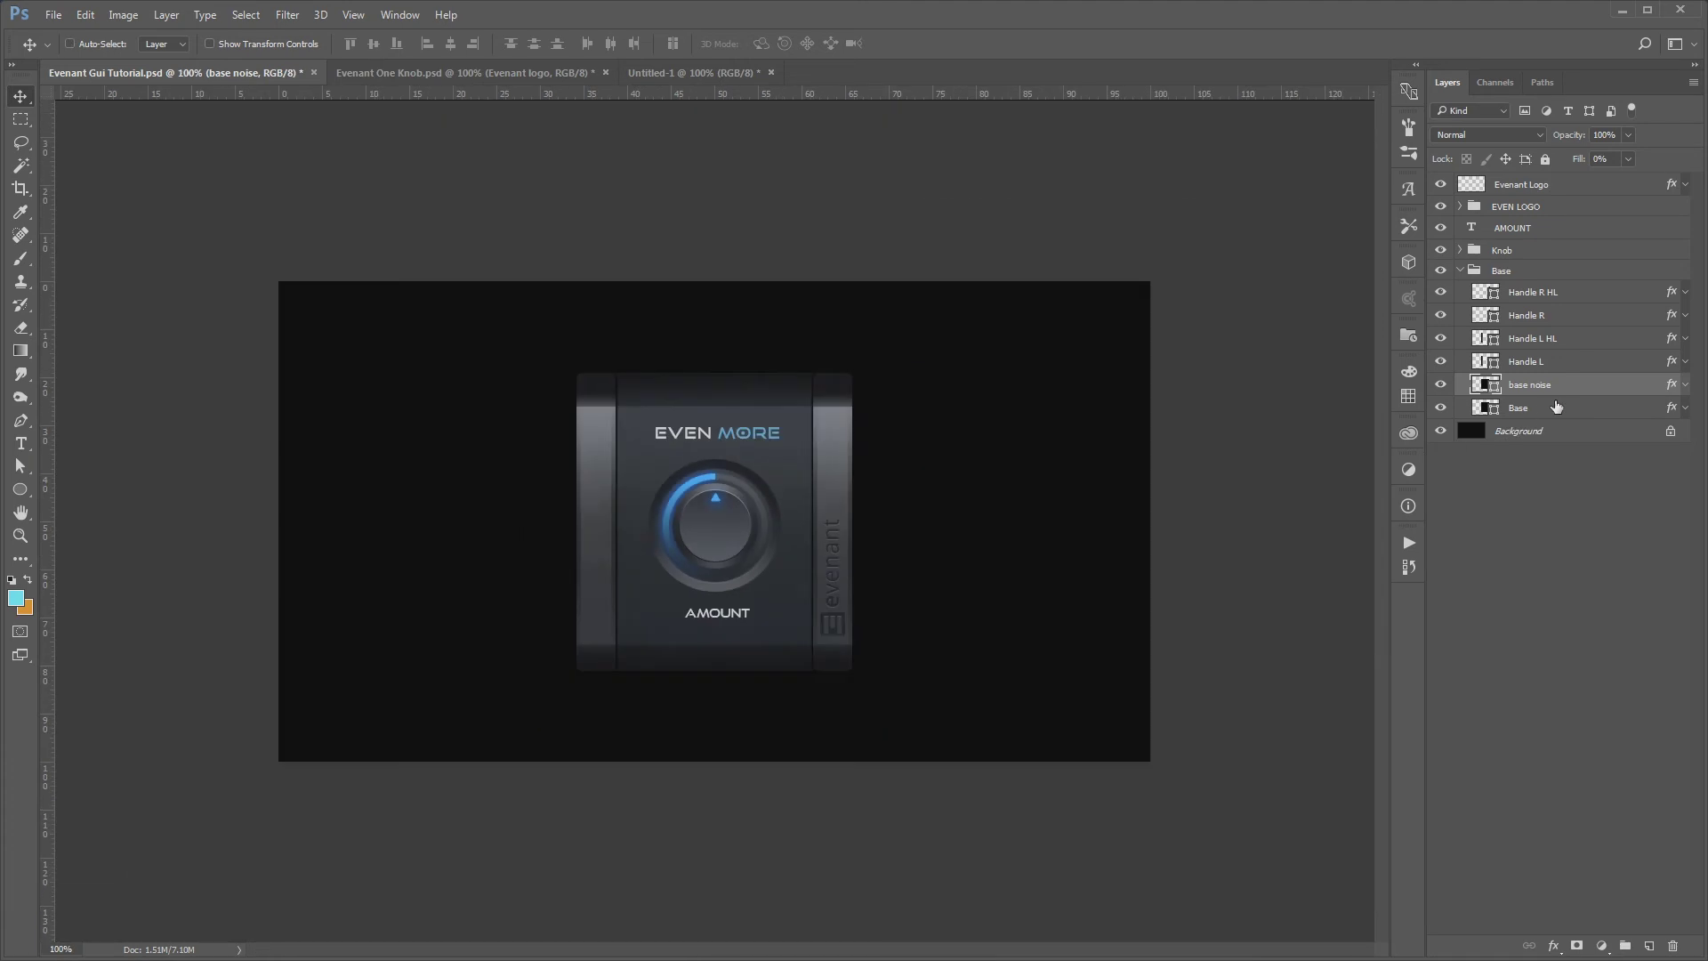
pyautogui.click(1560, 406)
pyautogui.doubleClick(1561, 409)
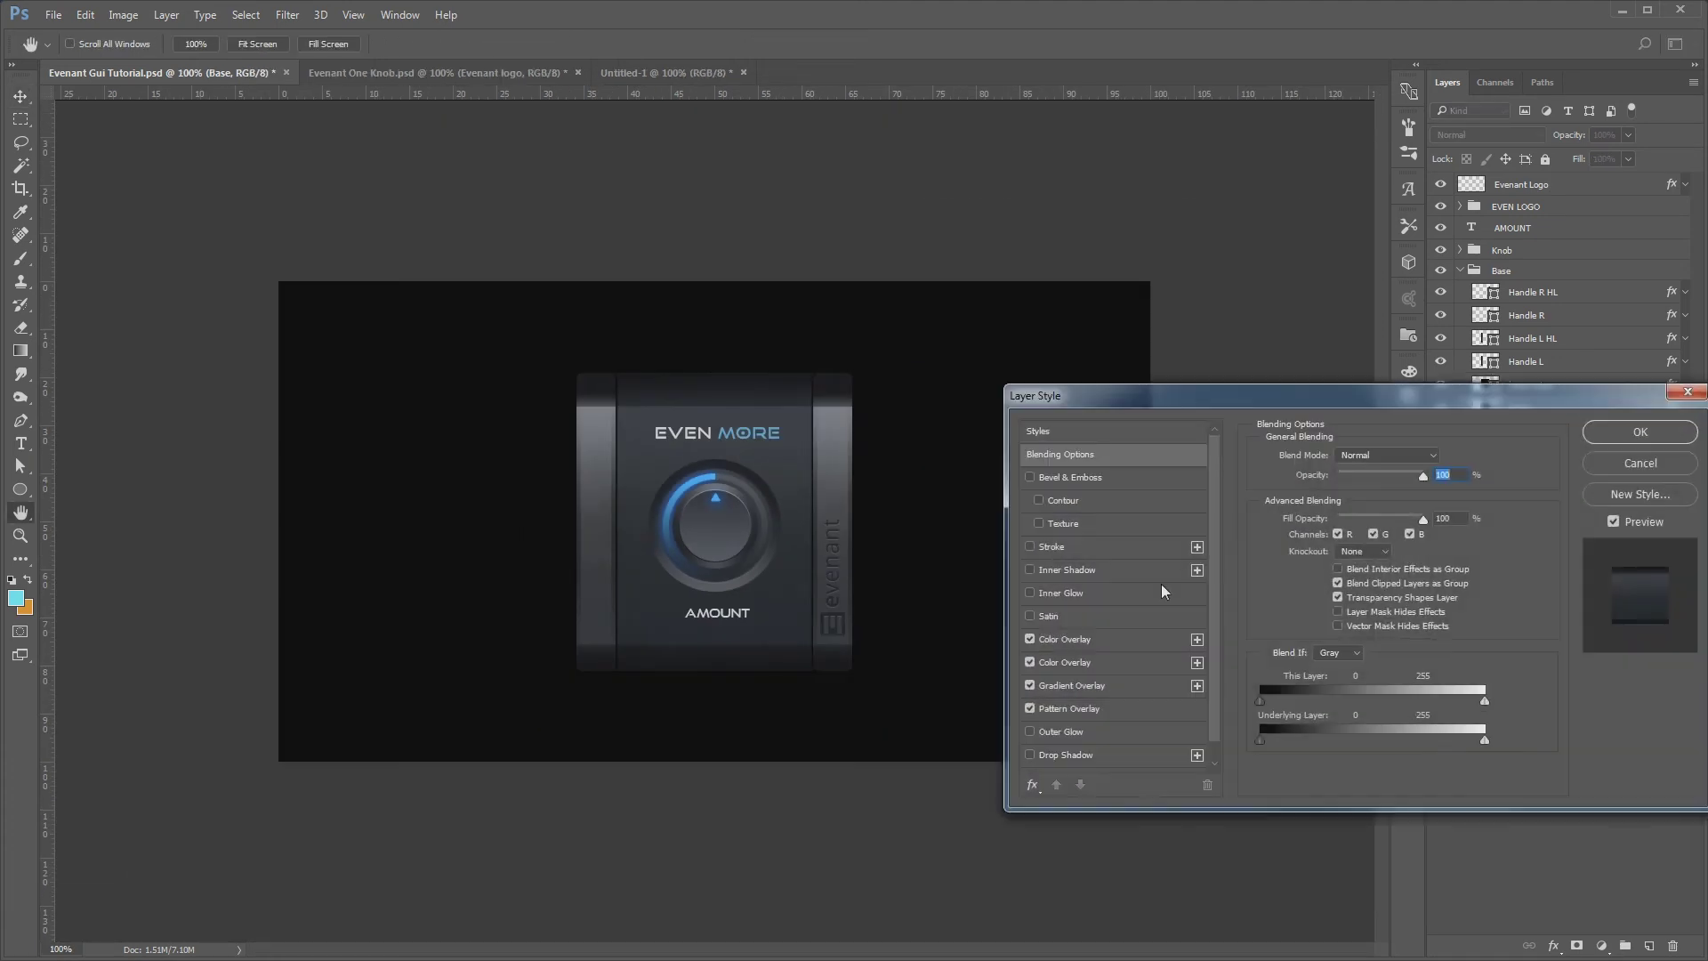
pyautogui.click(1097, 664)
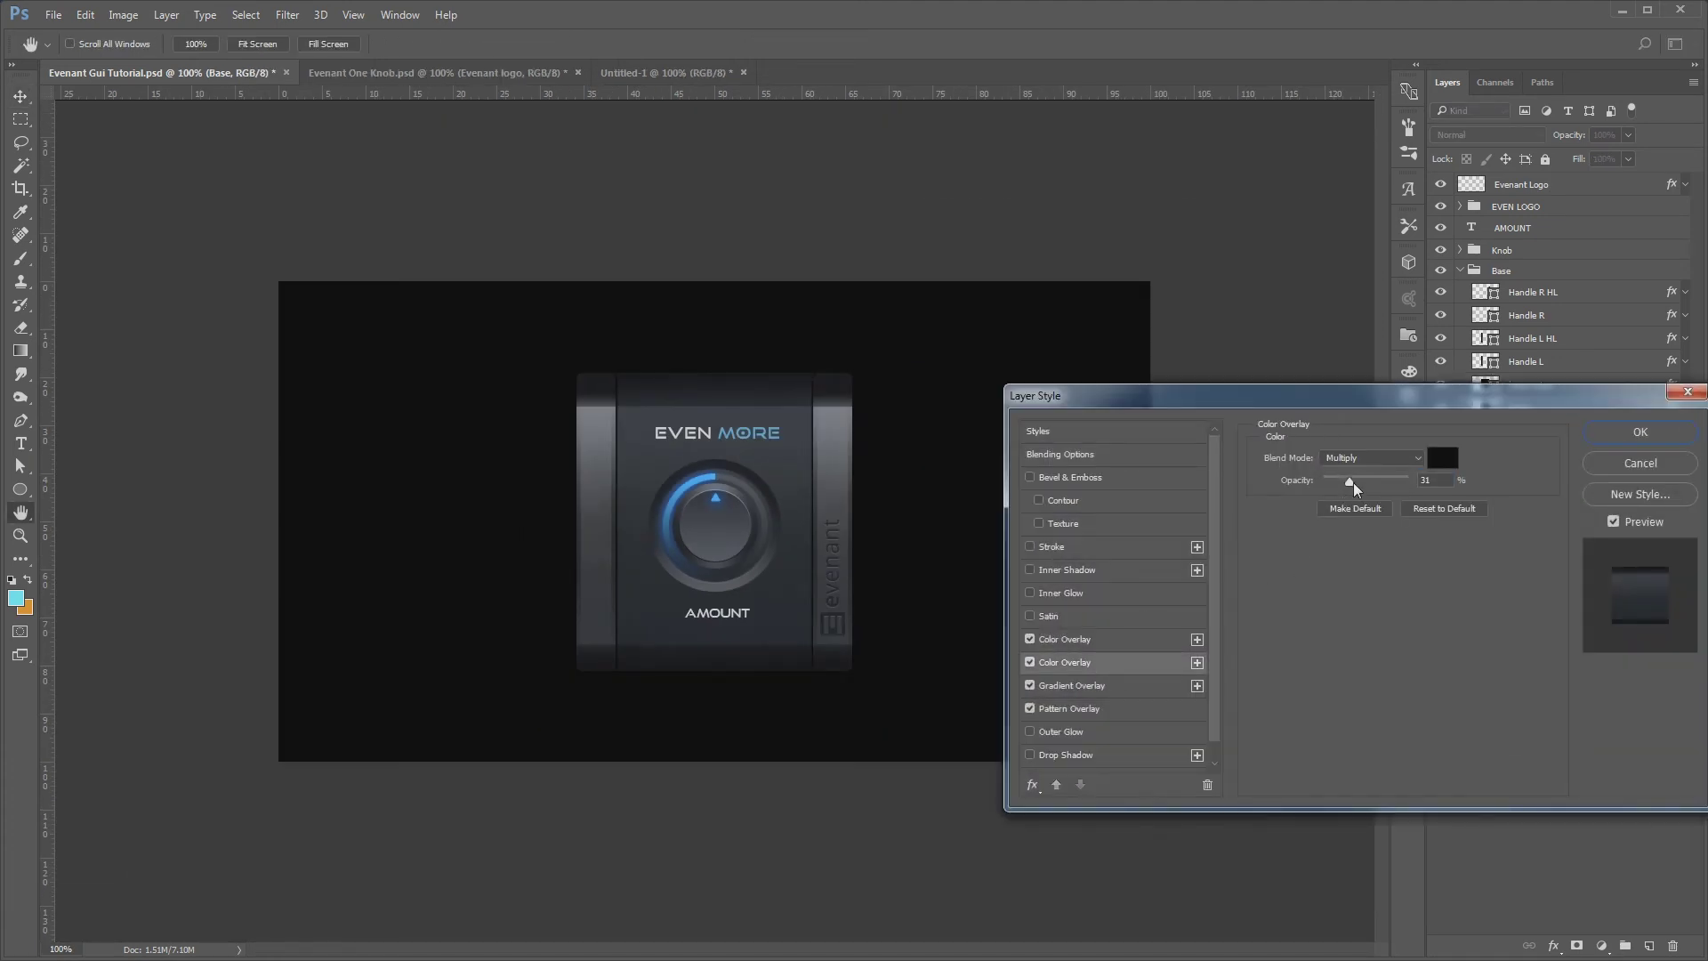
pyautogui.moveTo(1353, 485); pyautogui.dragTo(1358, 485)
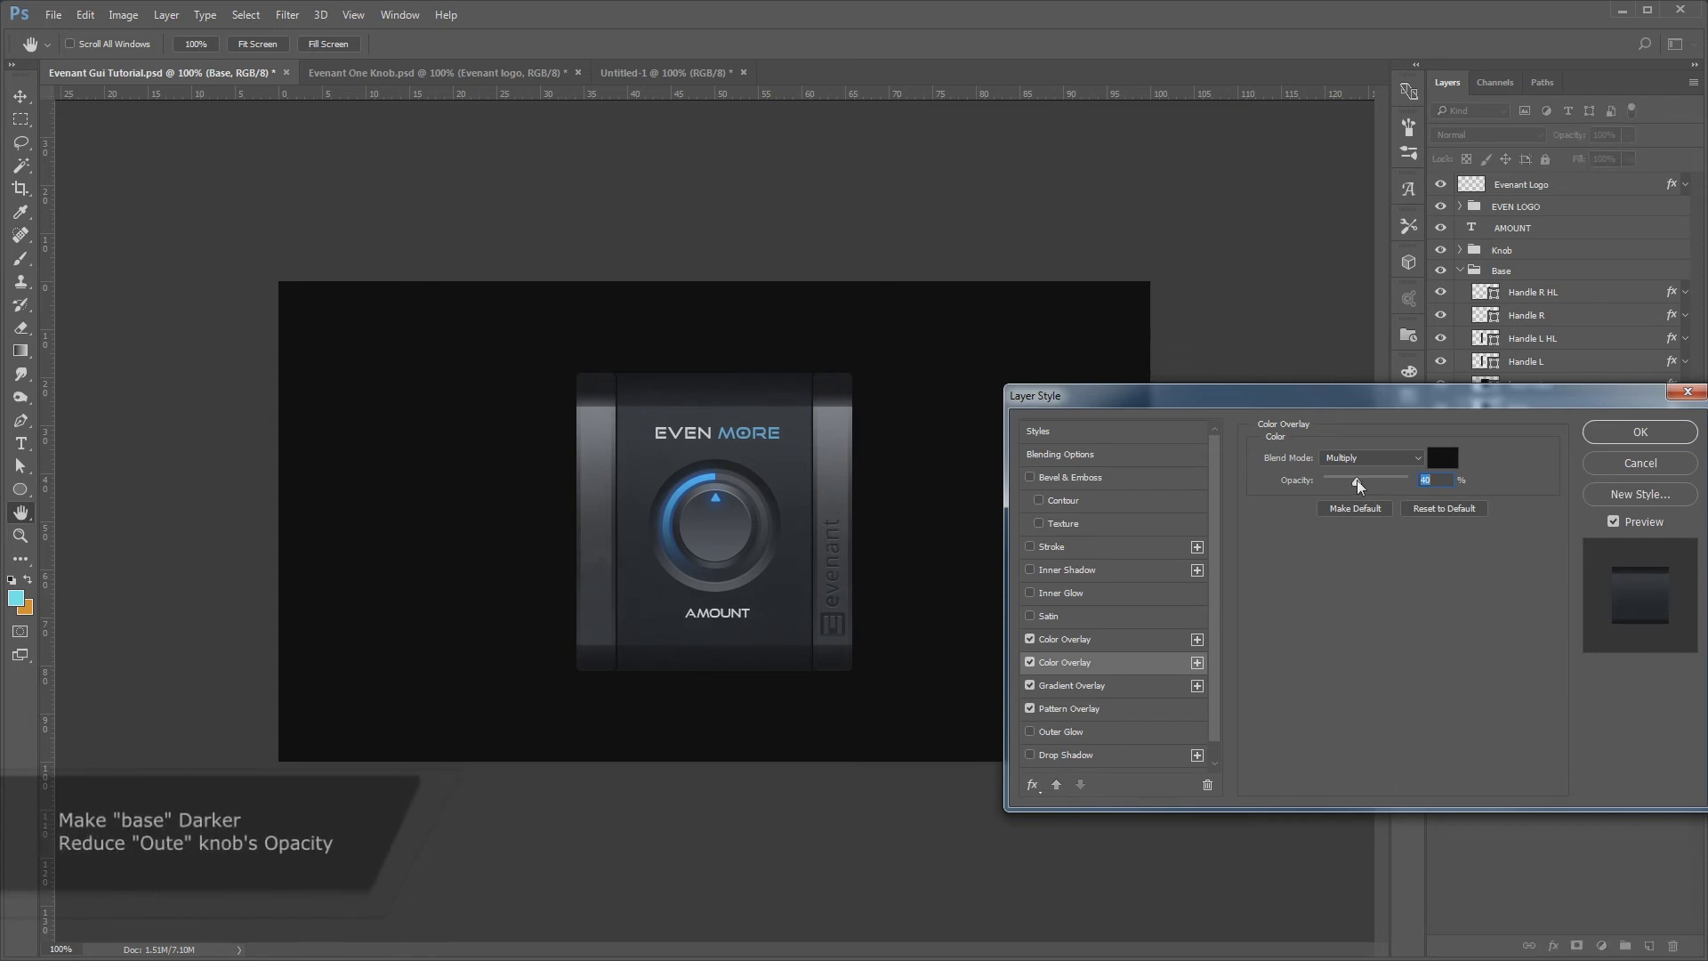
pyautogui.press('Return')
pyautogui.press('v')
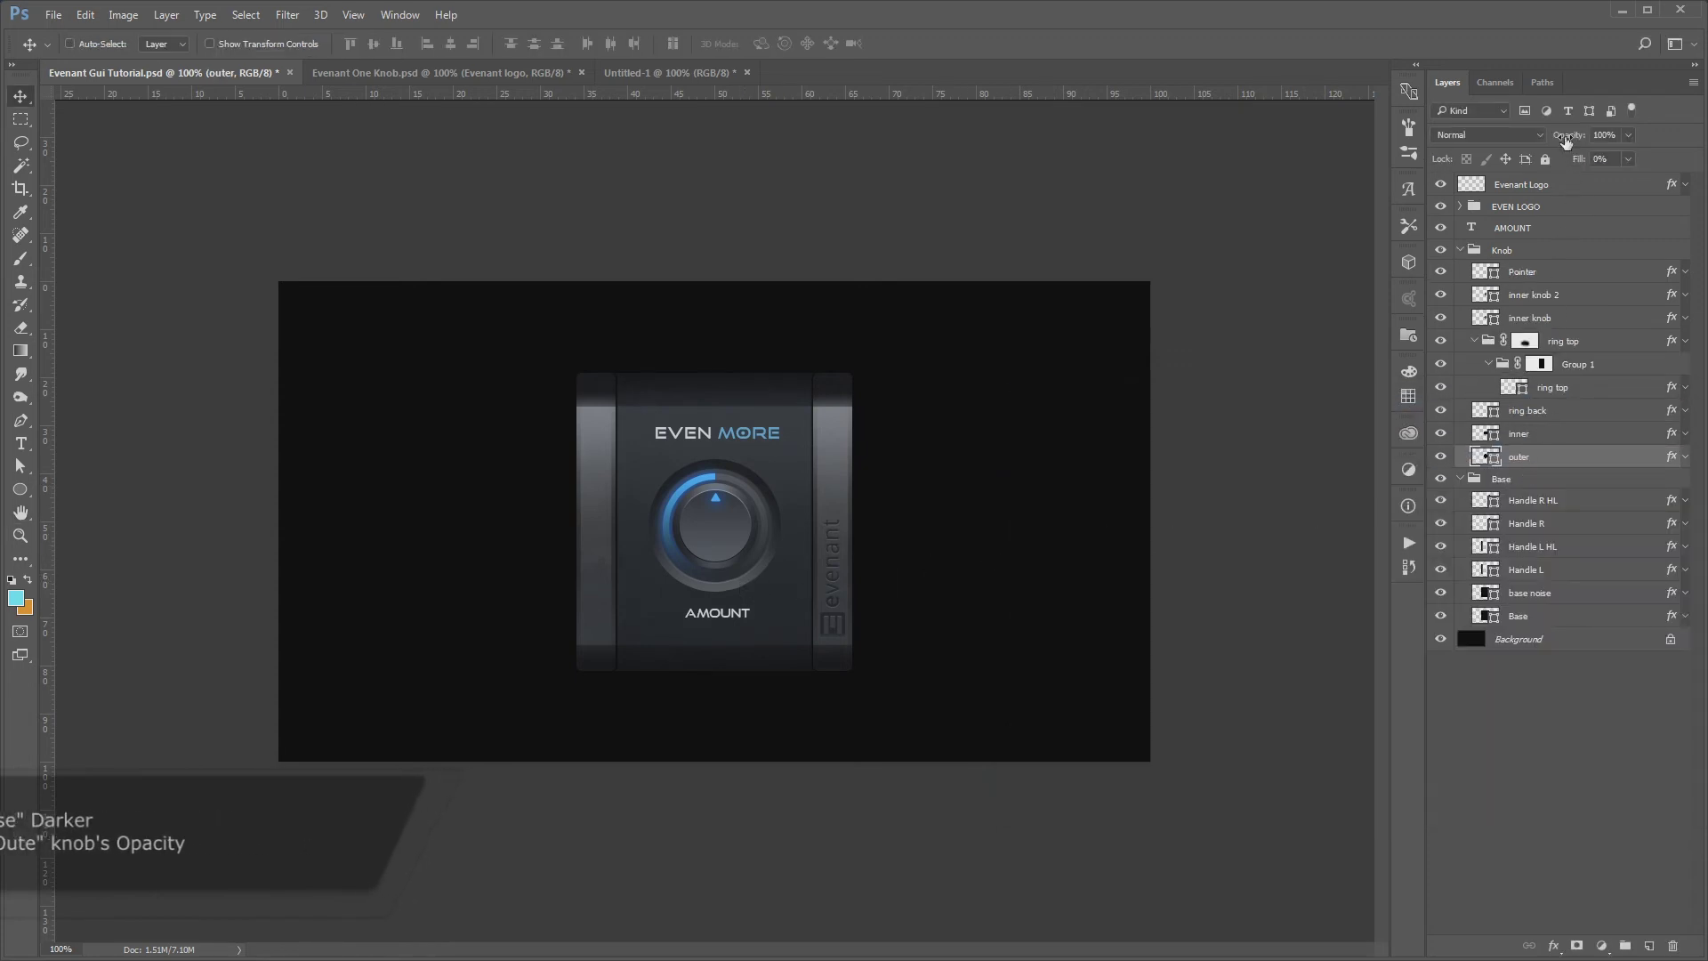
pyautogui.moveTo(1566, 137); pyautogui.dragTo(1552, 140)
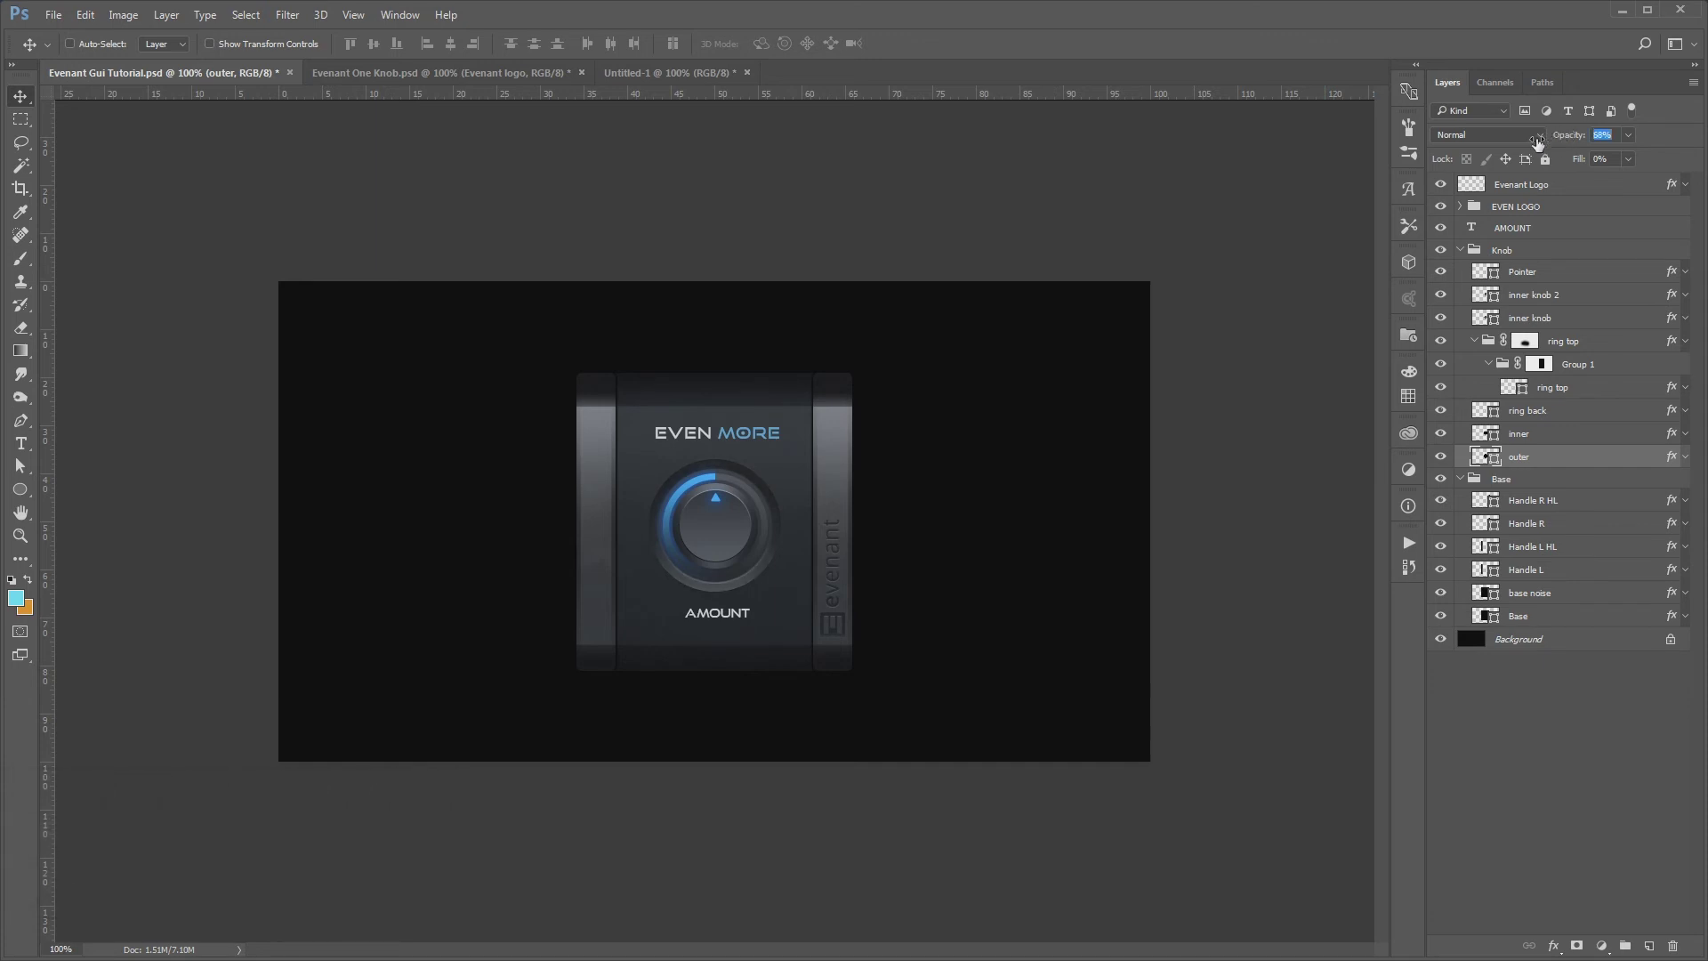
# Give inner knob 2 a #2c3034 Color Overlay at 25% opacity
pyautogui.keyDown('ctrl'); pyautogui.click(733, 525); pyautogui.keyUp('ctrl')
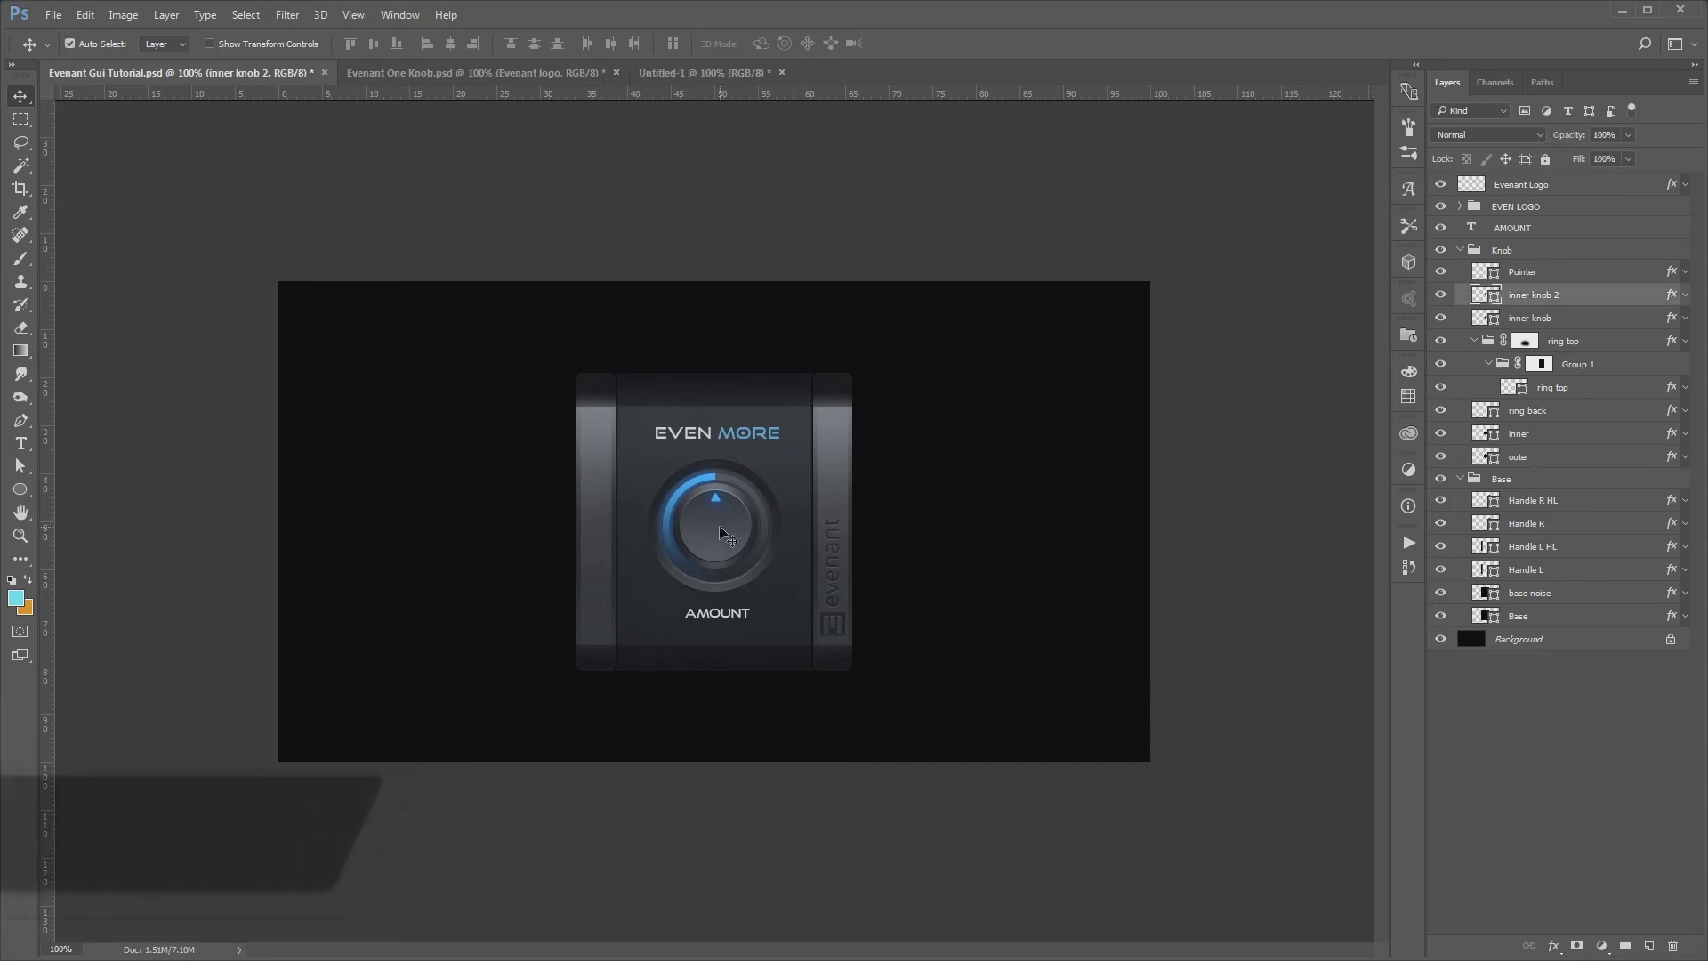
pyautogui.doubleClick(1607, 296)
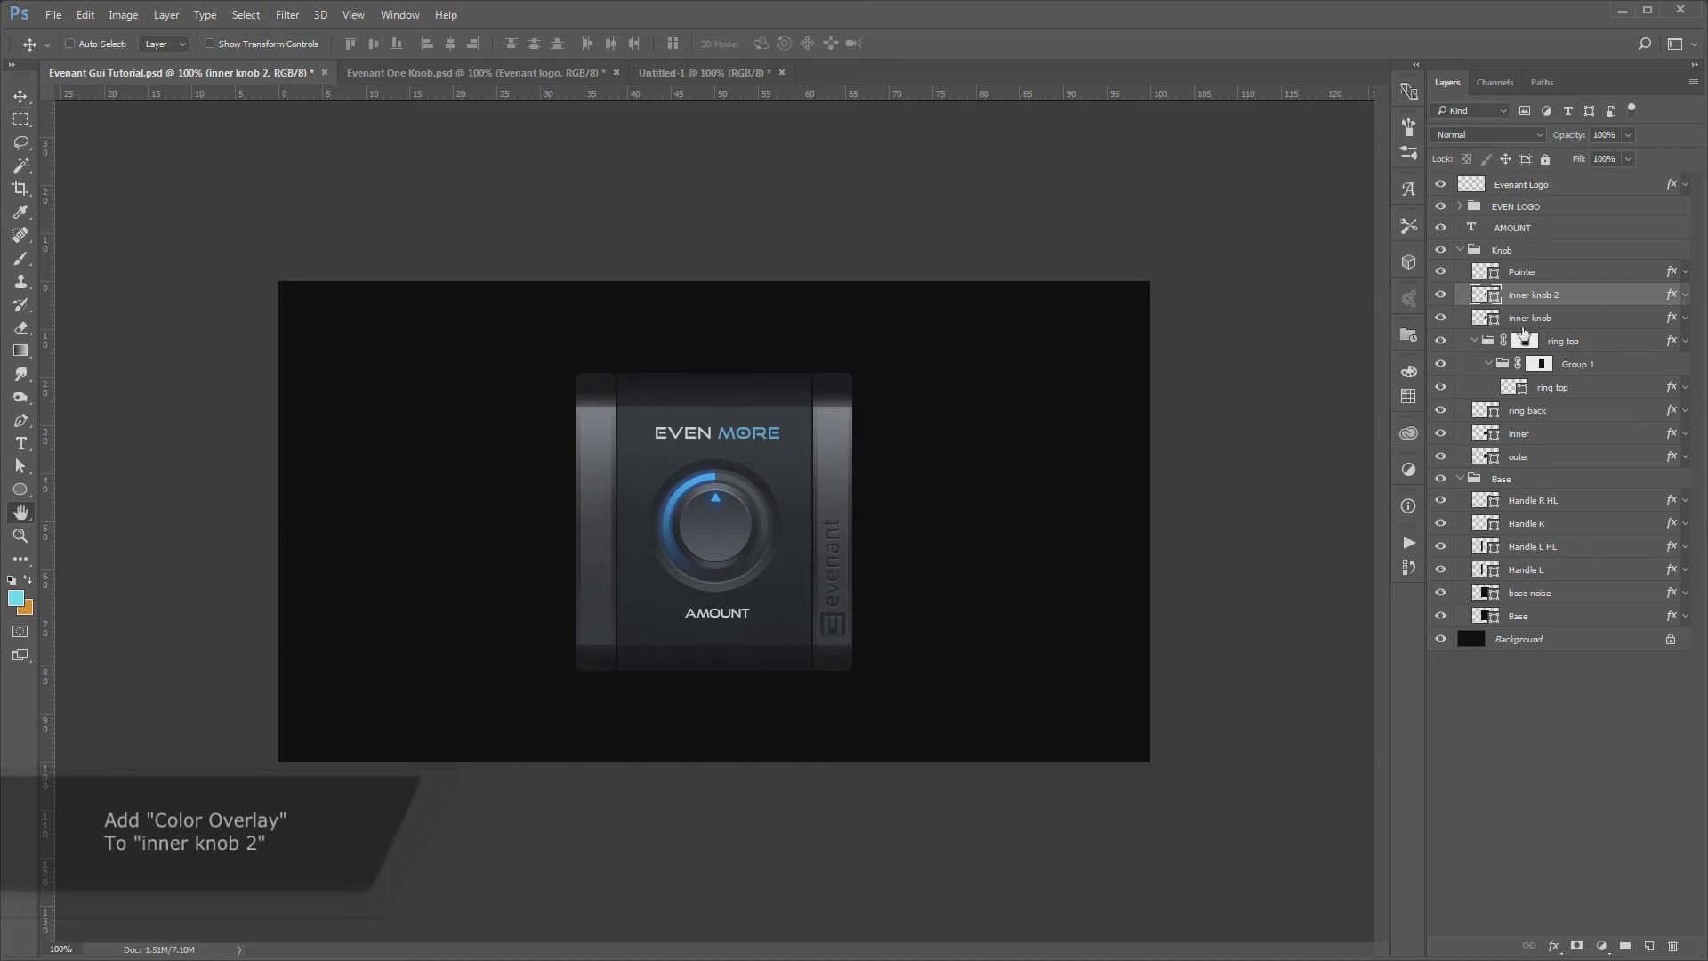
pyautogui.click(1094, 640)
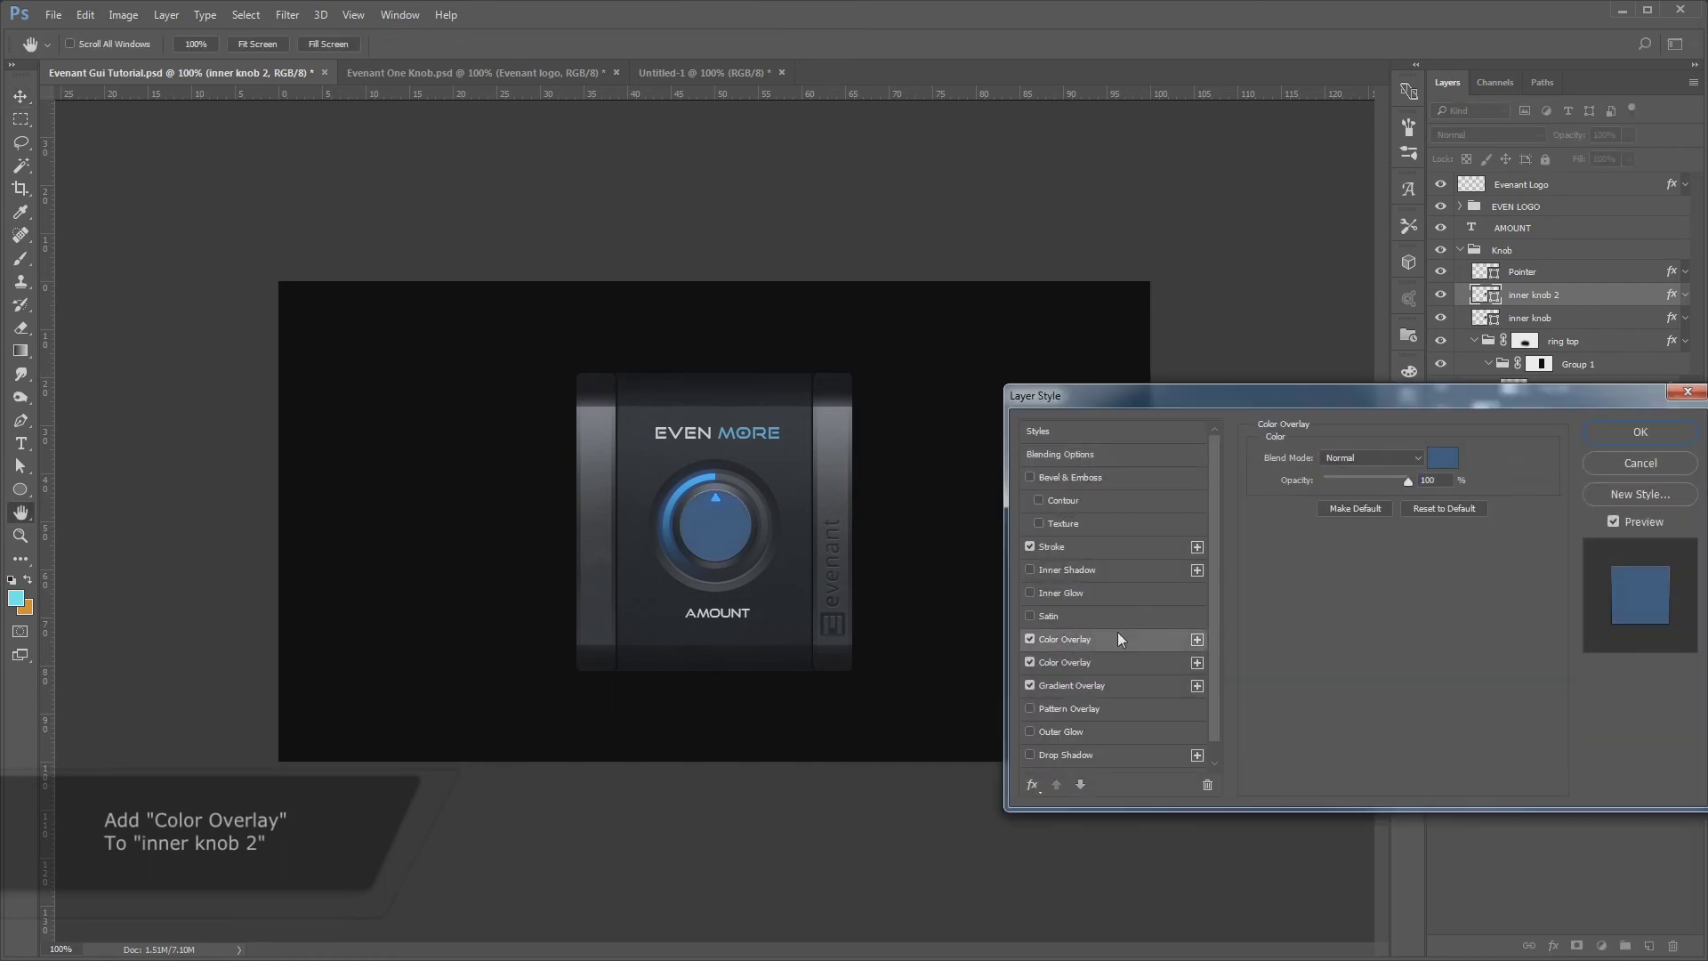
pyautogui.click(1428, 469)
pyautogui.click(1164, 641)
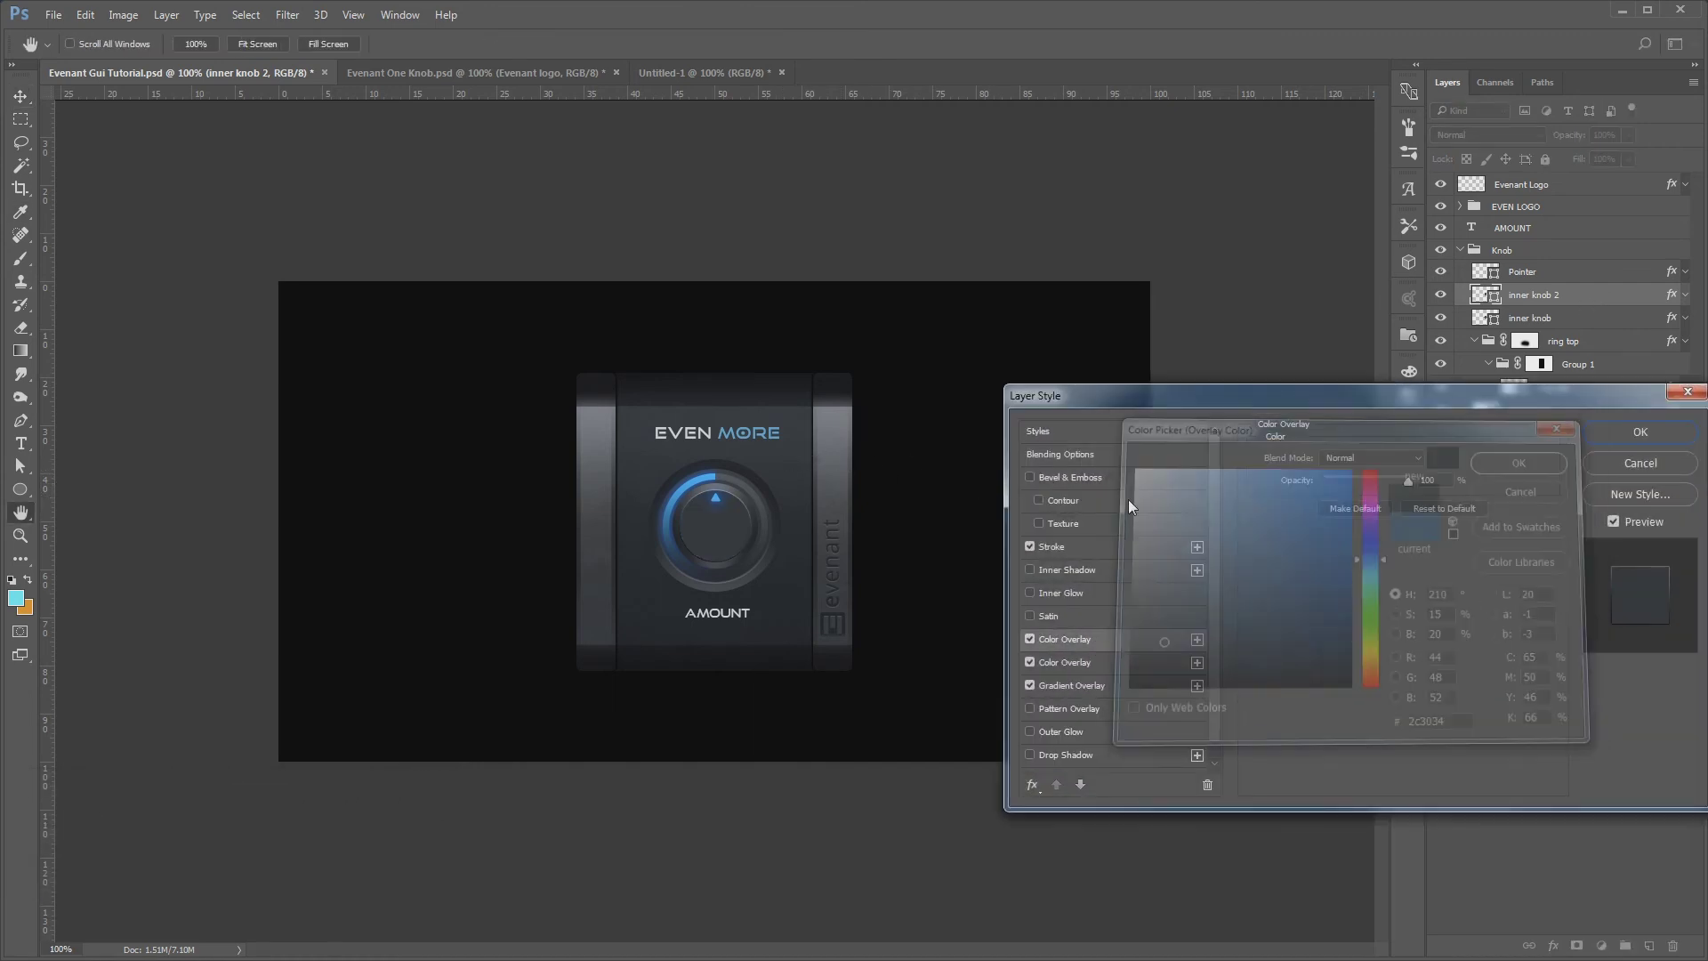
pyautogui.moveTo(1408, 479); pyautogui.dragTo(1345, 479)
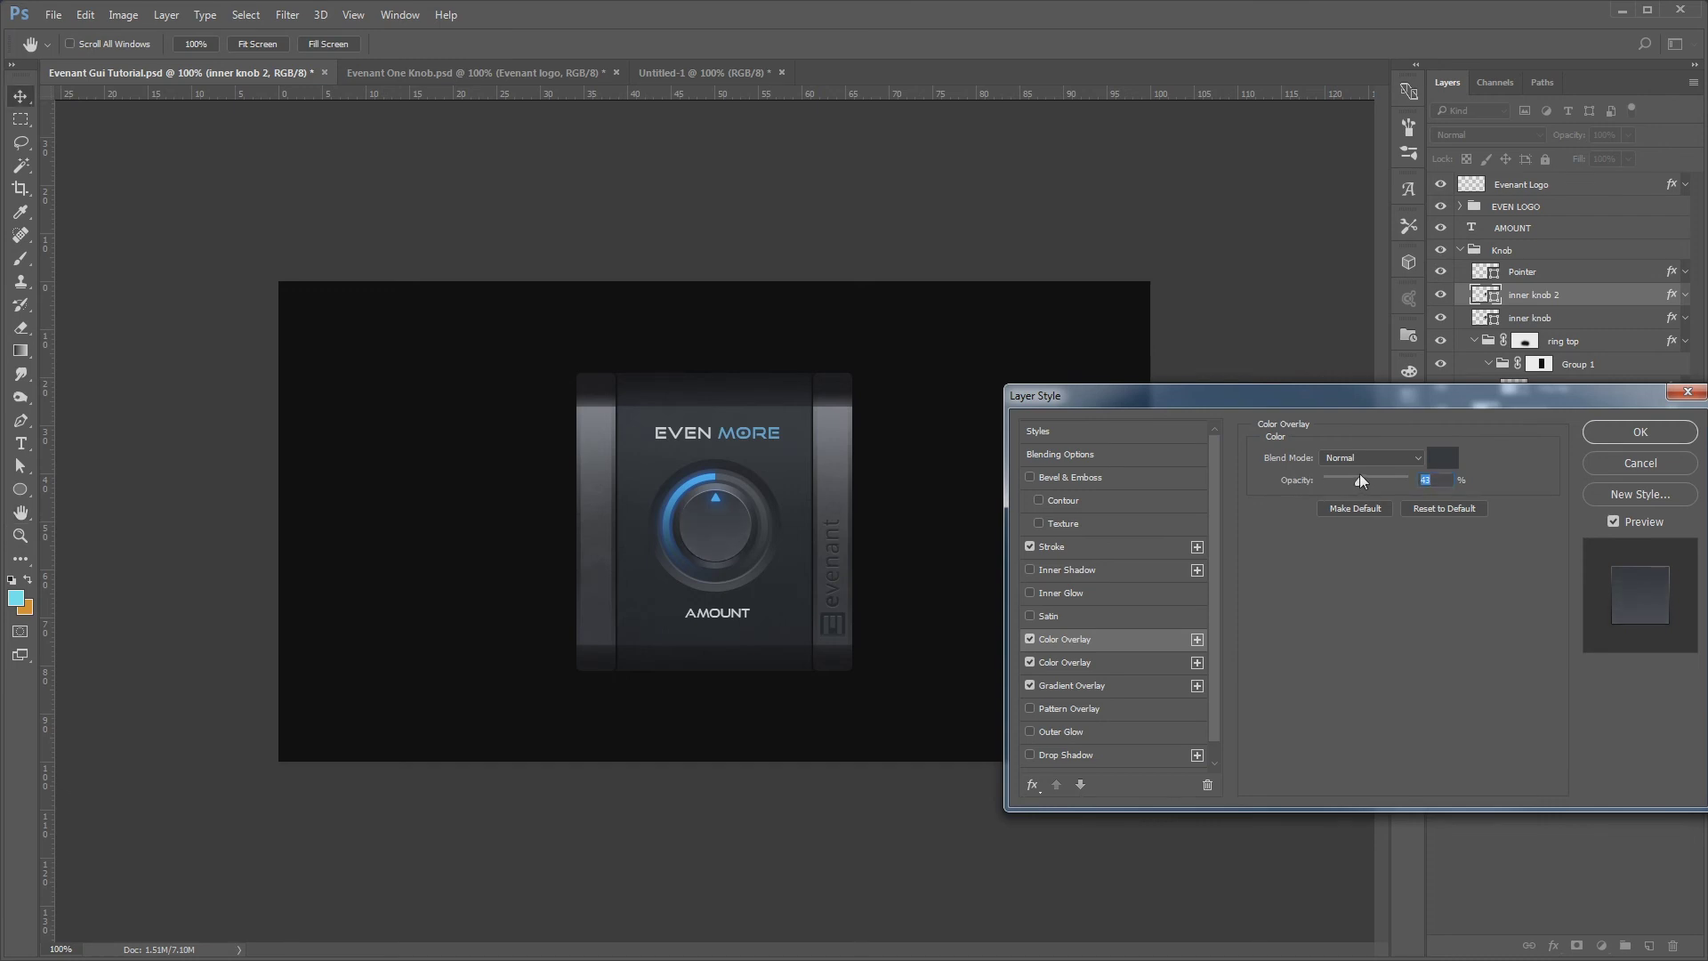
pyautogui.press('Return')
pyautogui.hotkey('ctrl', '+')
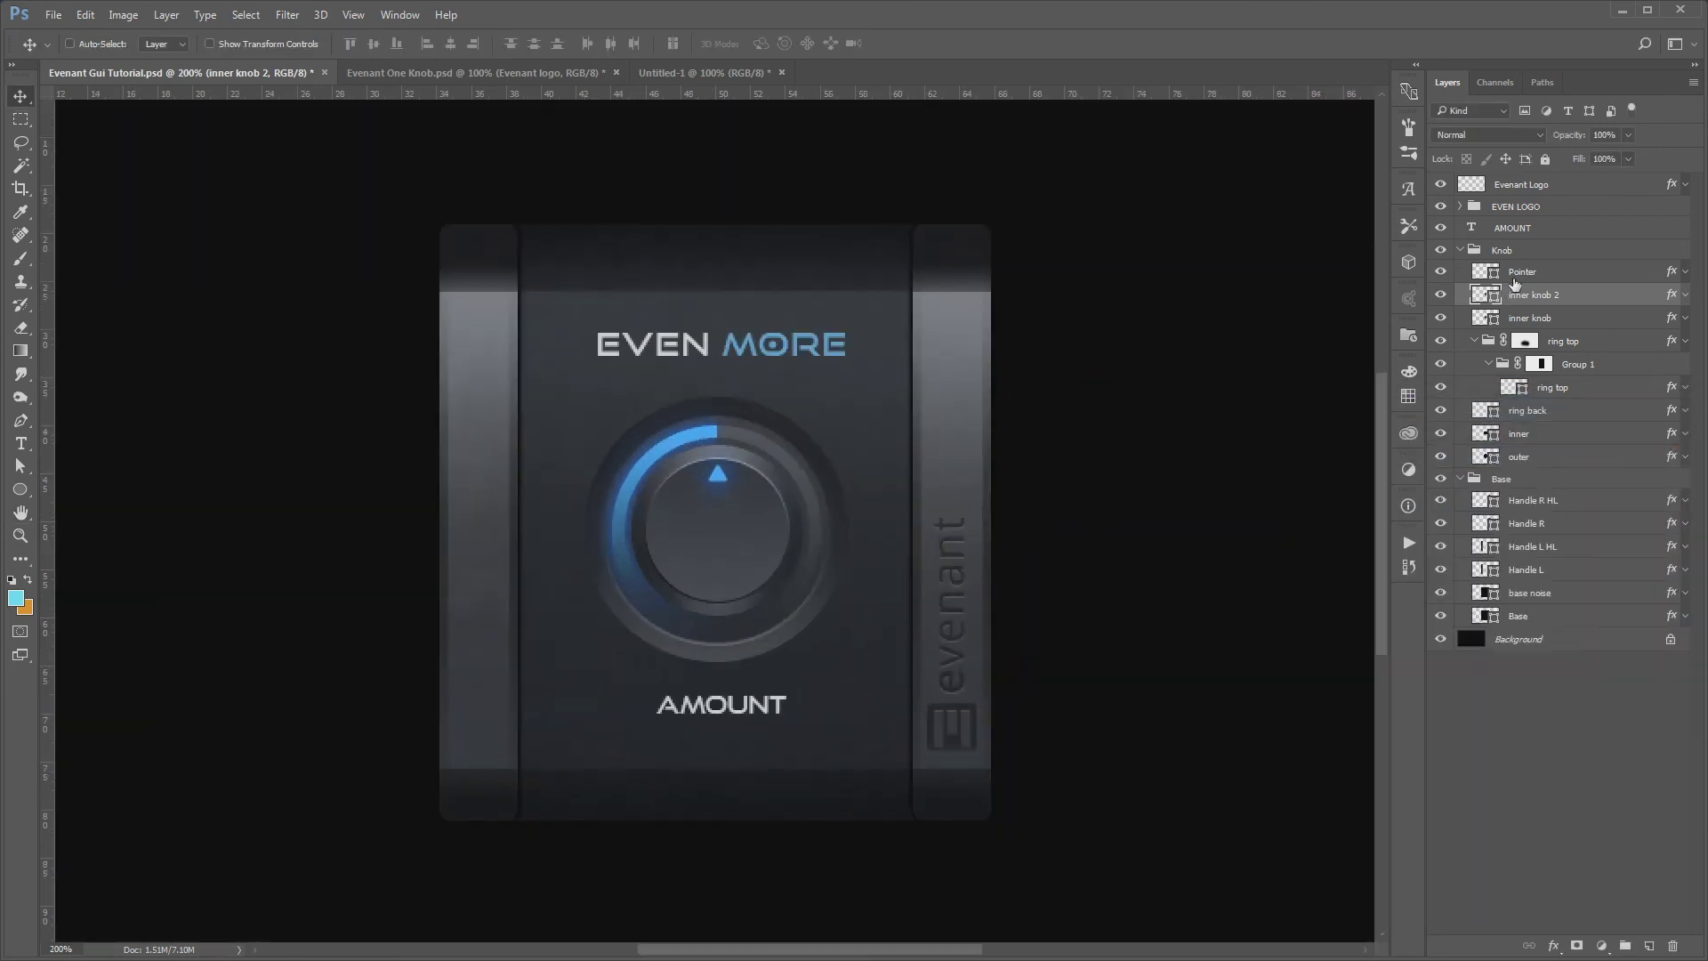
# Collapse the Knob and Base groups and add a layer named 'highlight' above Evenant Logo
pyautogui.click(1501, 250)
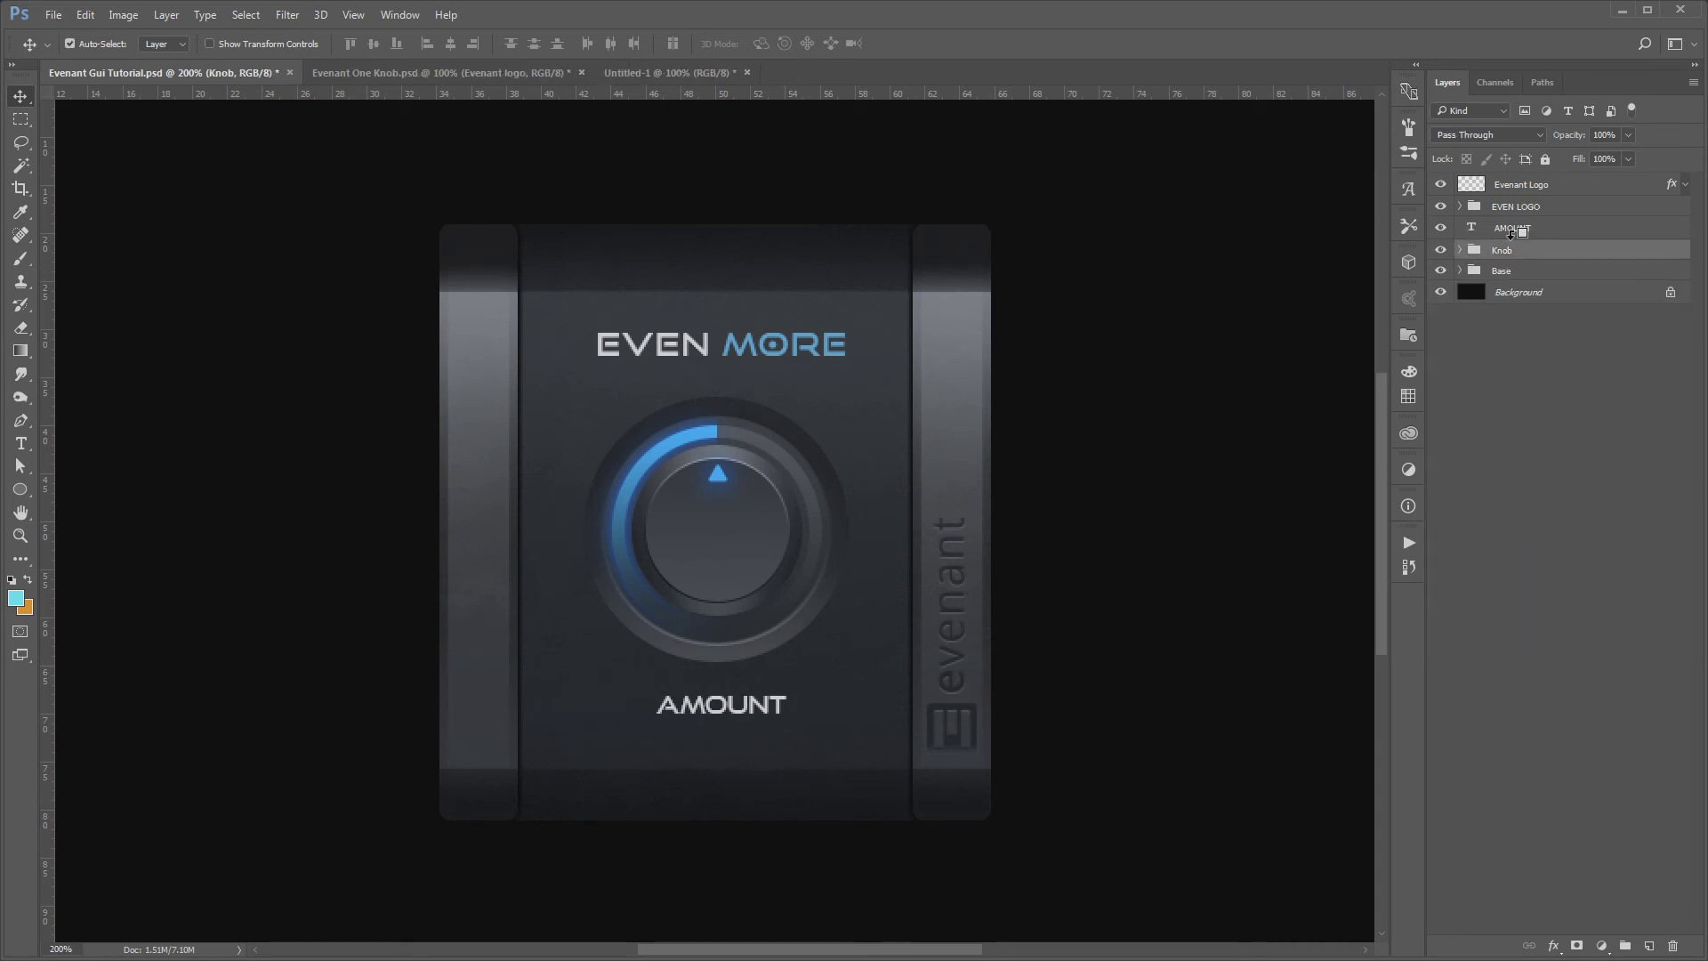
pyautogui.click(1521, 184)
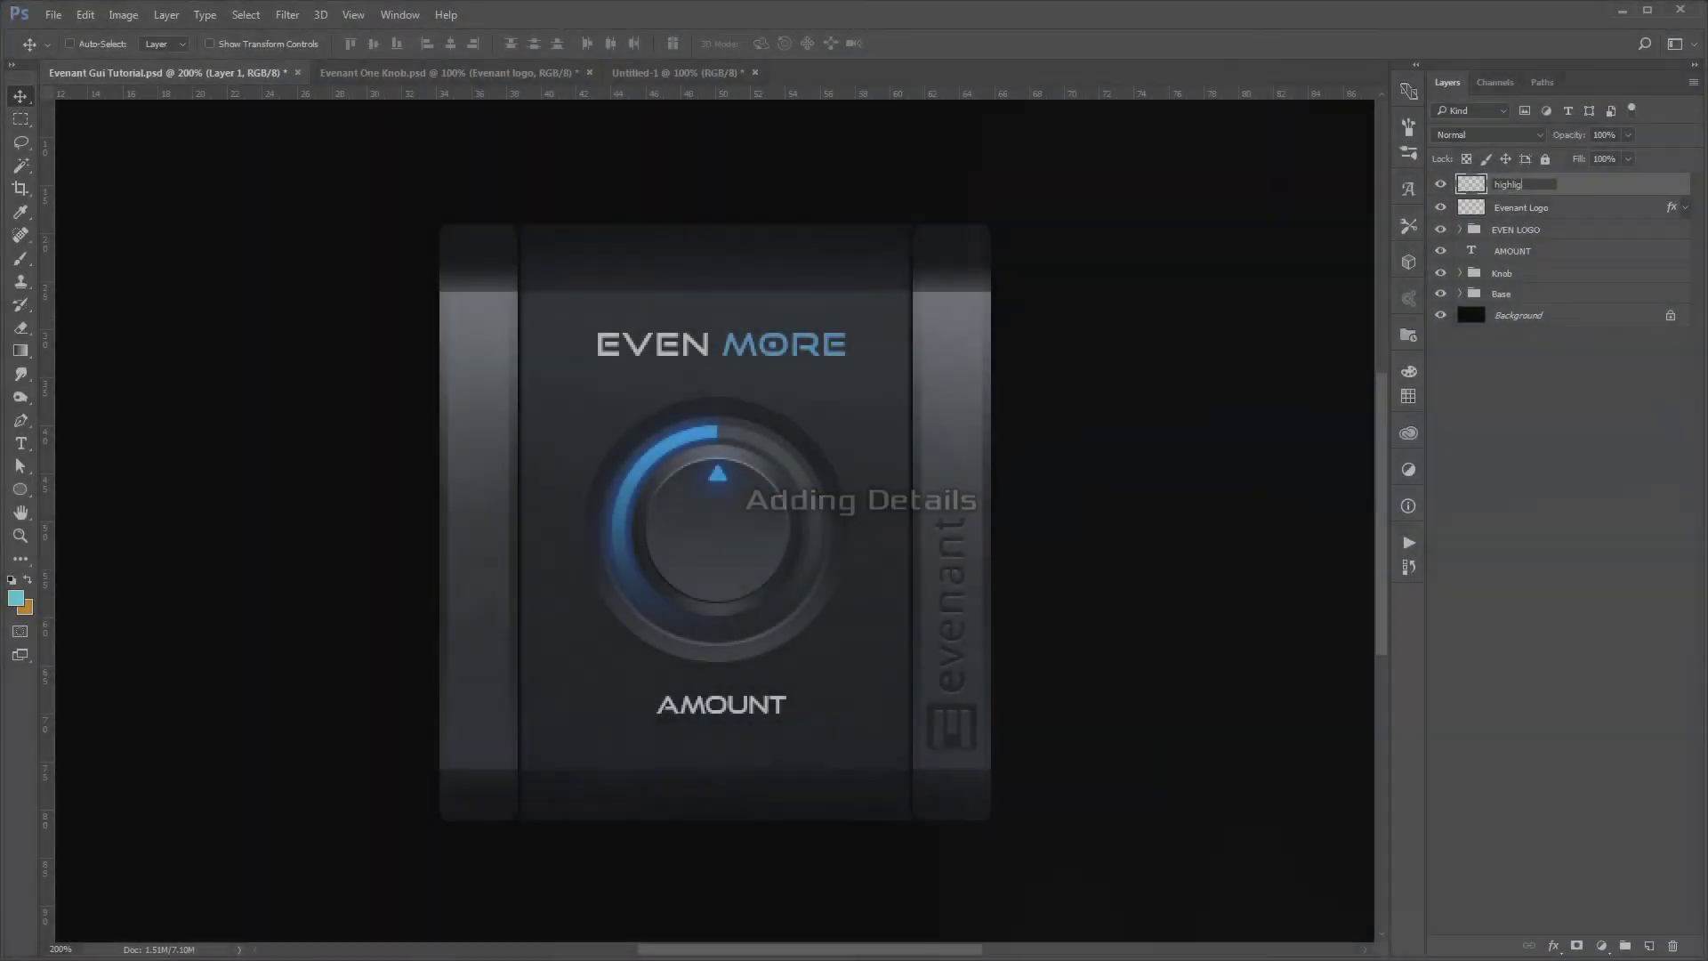
pyautogui.write('light')
pyautogui.press('Return')
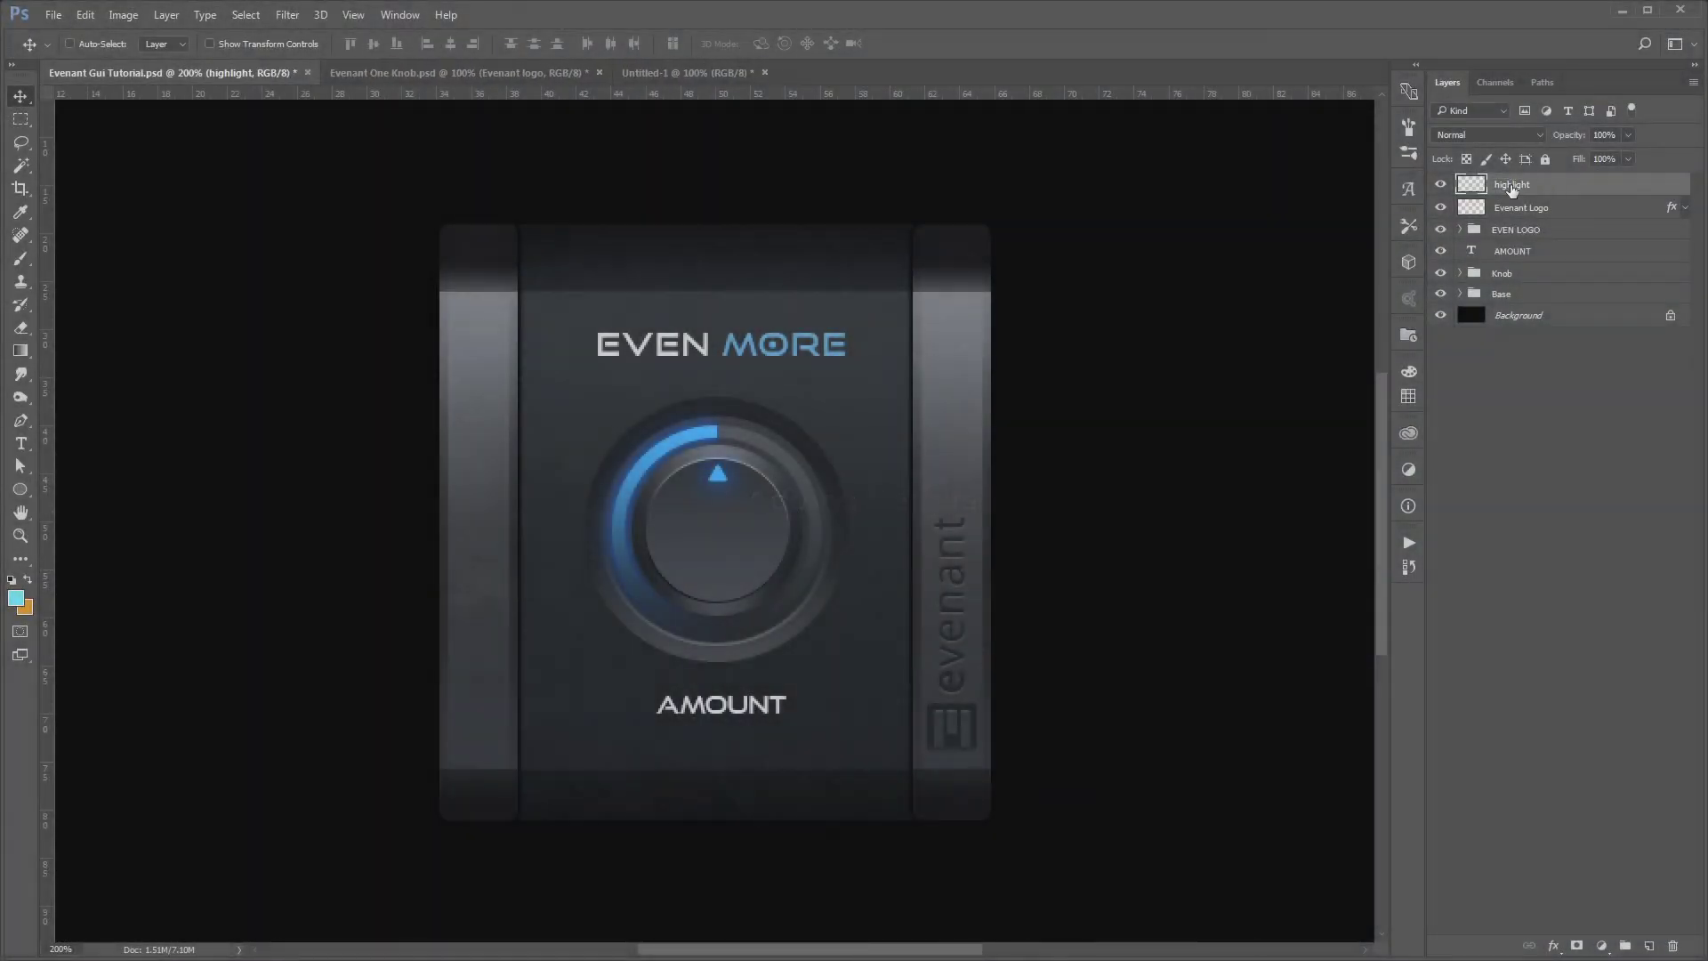
# Draw a thin elliptical selection above EVEN MORE and feather it by 3 pixels
pyautogui.hotkey('ctrl', '+')
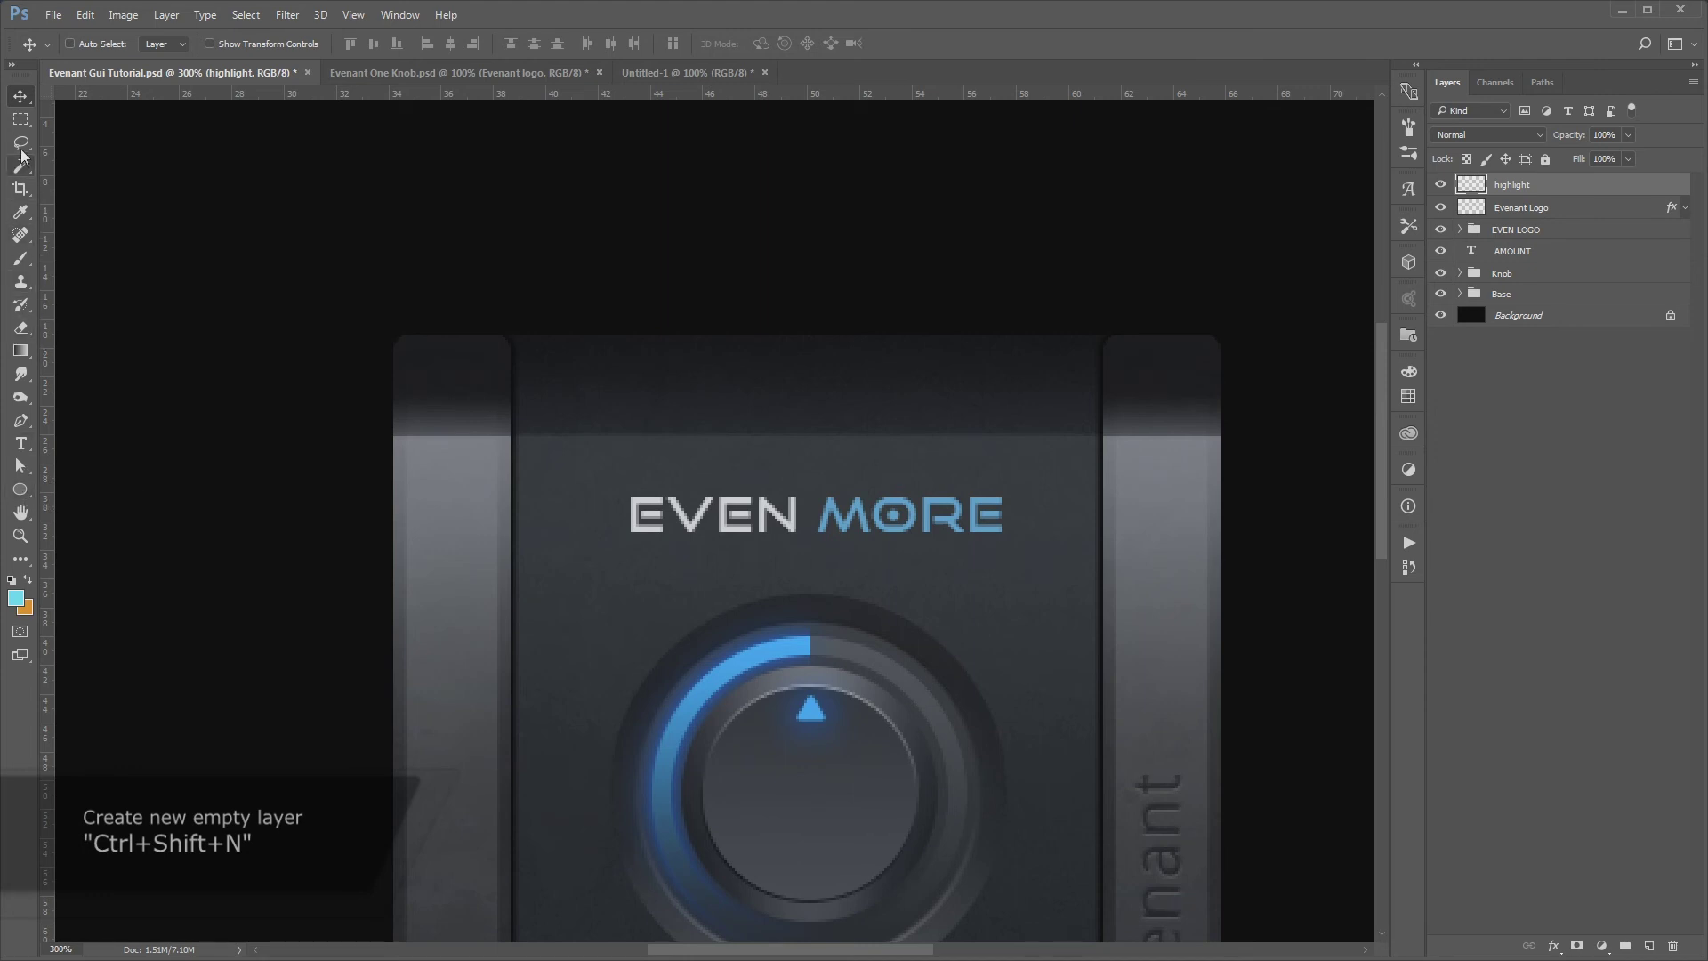
pyautogui.moveTo(20, 119); pyautogui.dragTo(69, 137)
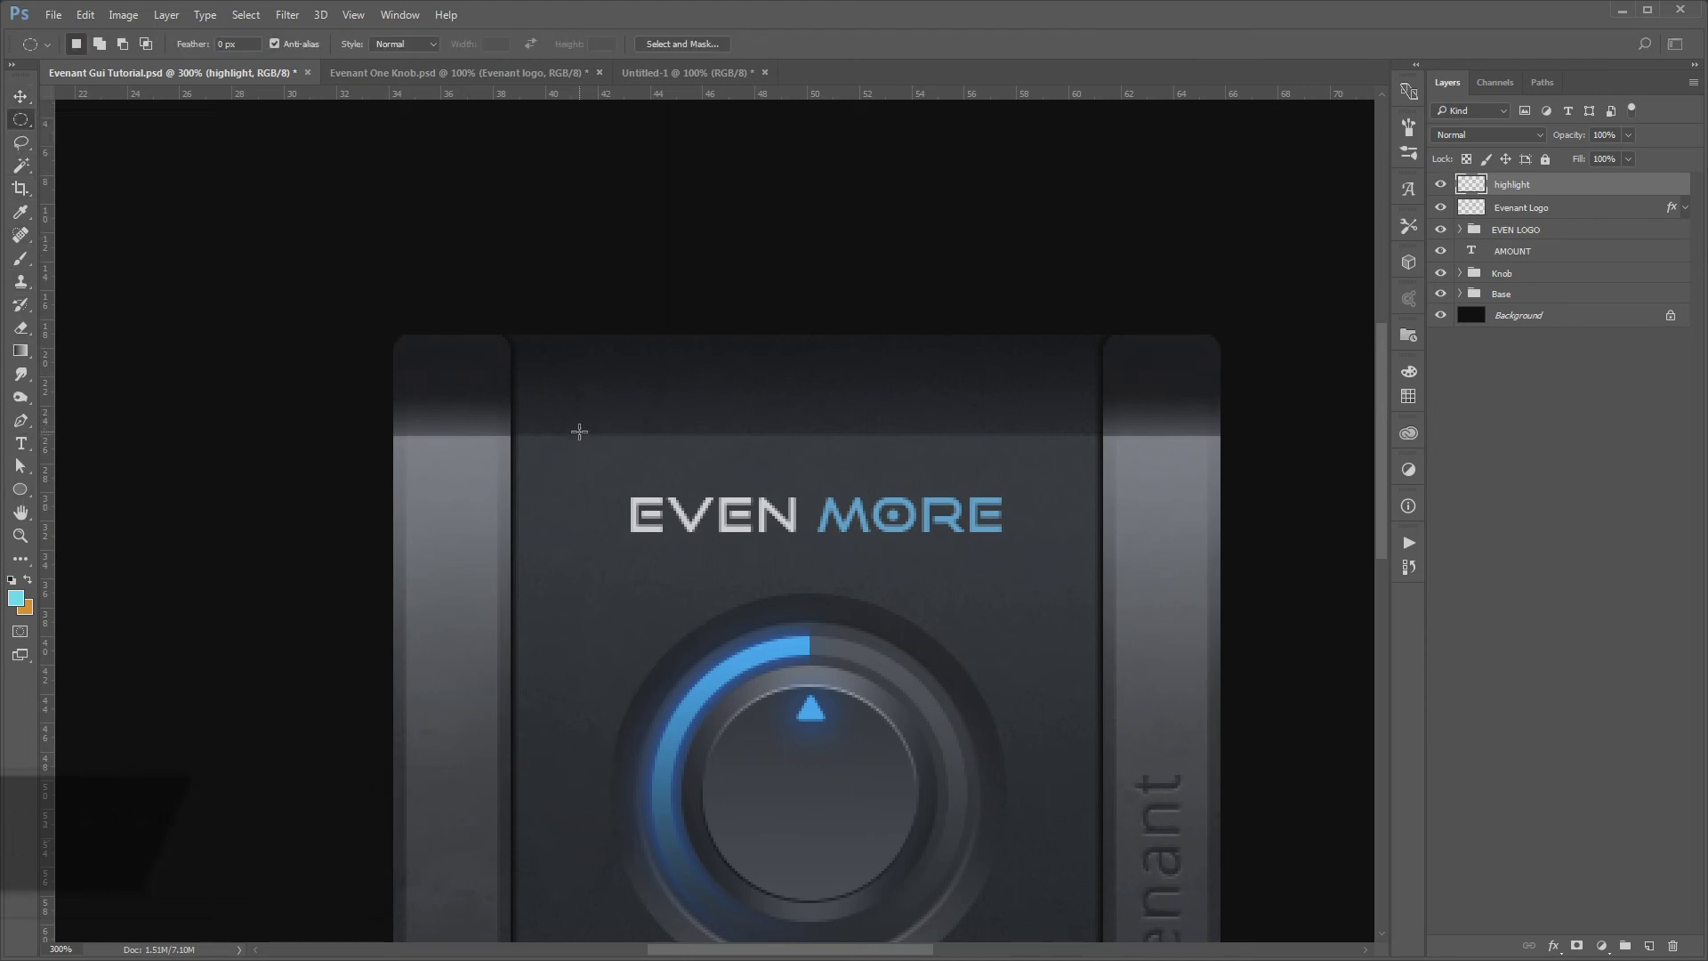
pyautogui.moveTo(579, 432); pyautogui.dragTo(916, 437)
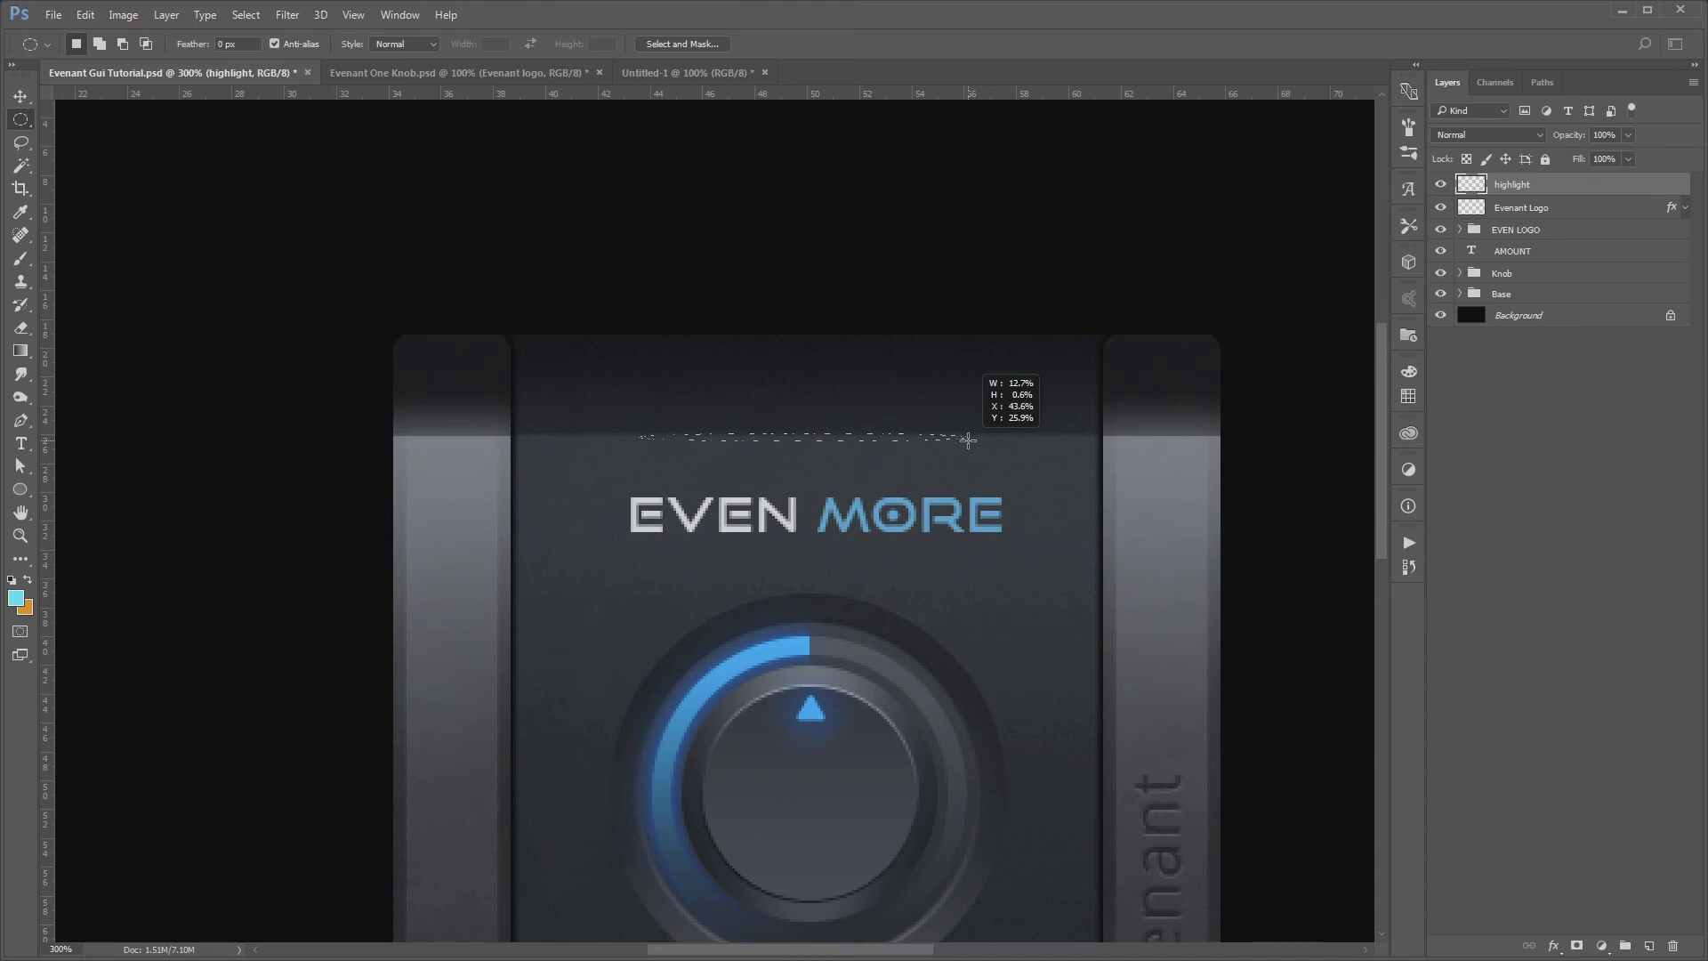
pyautogui.moveTo(916, 438); pyautogui.dragTo(955, 436)
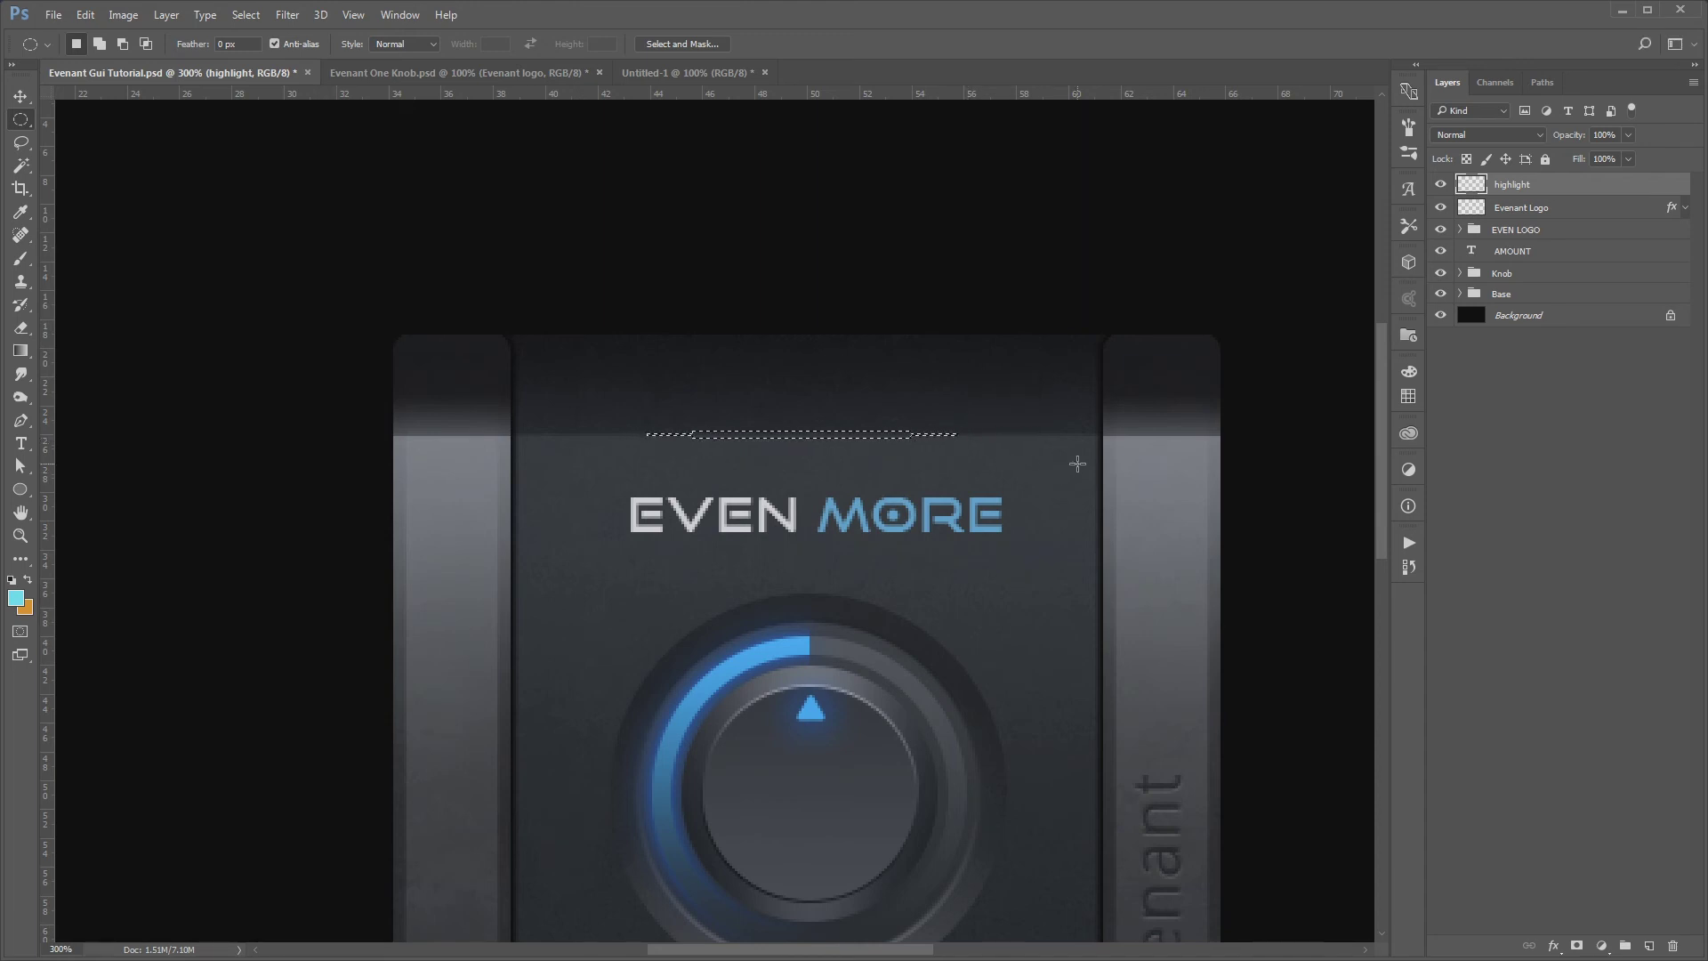
pyautogui.click(249, 22)
pyautogui.moveTo(324, 244)
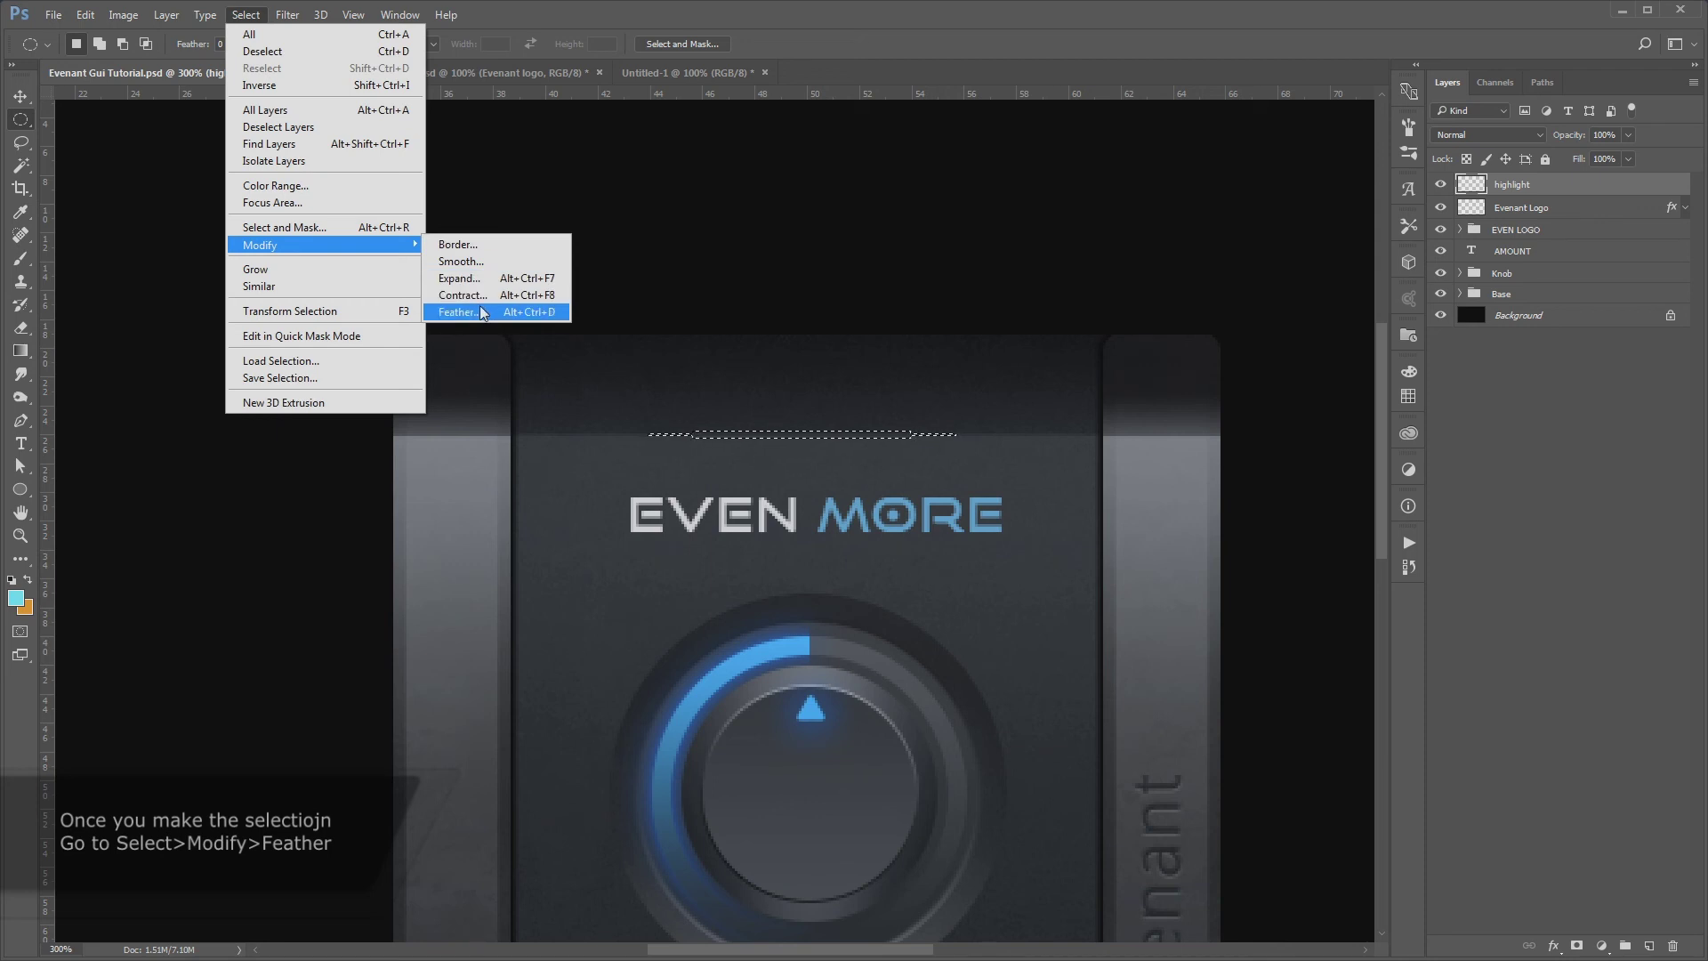
pyautogui.click(467, 313)
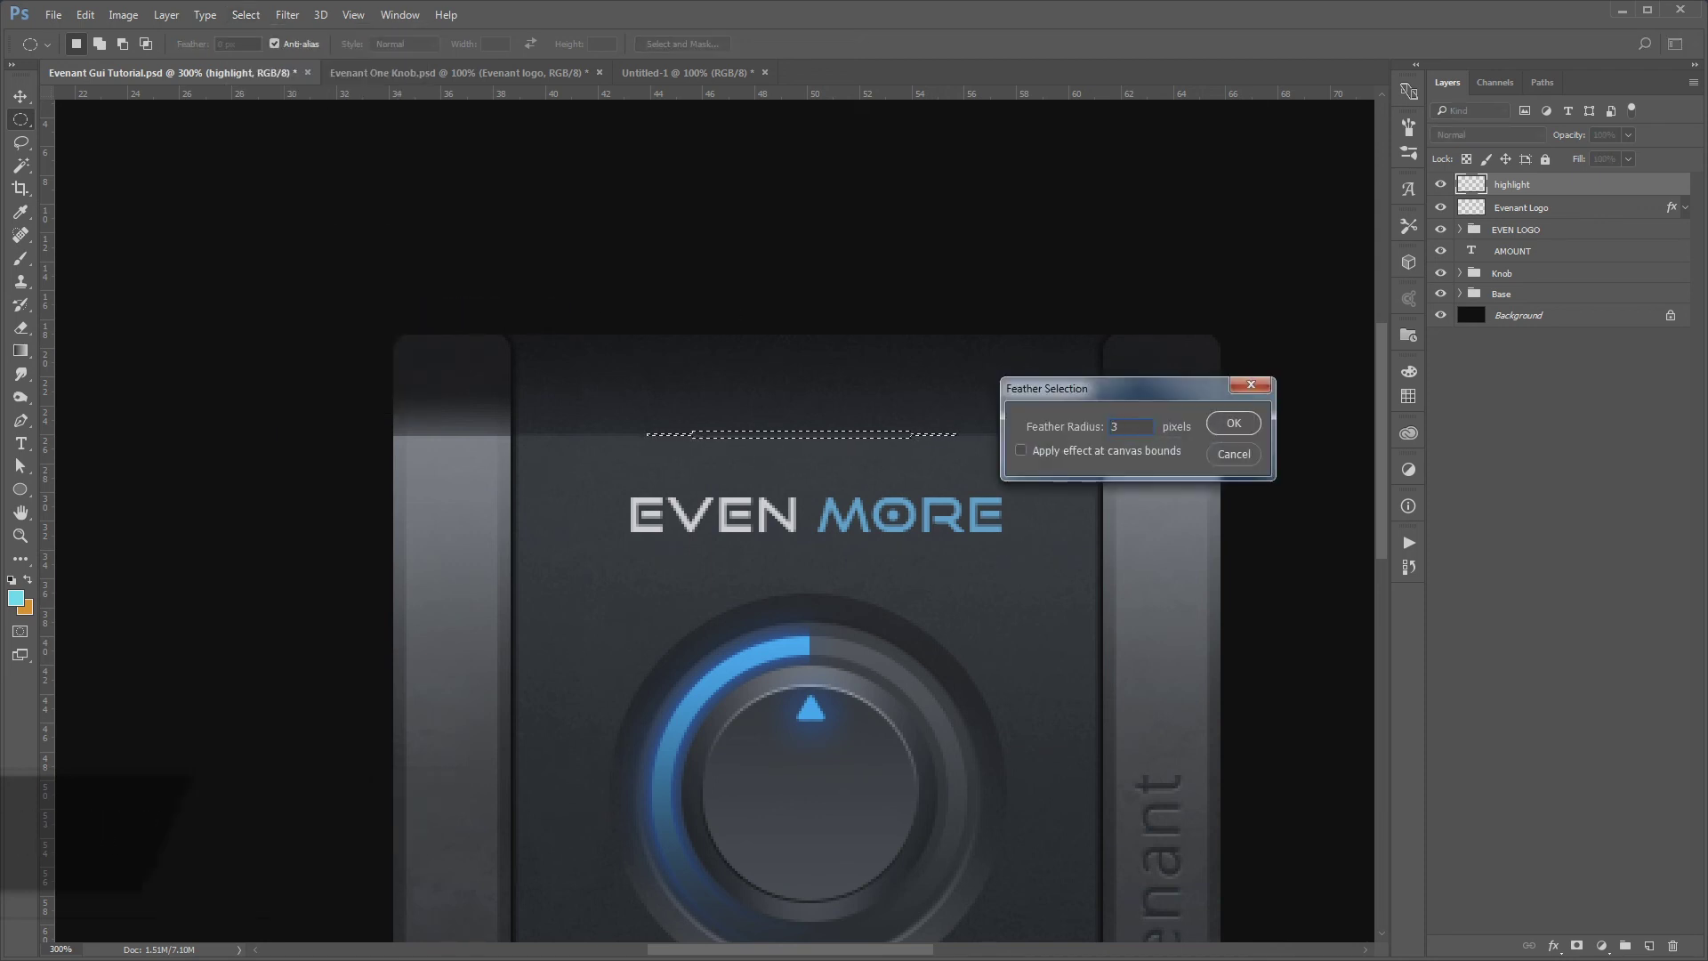
pyautogui.click(1232, 423)
pyautogui.click(824, 374)
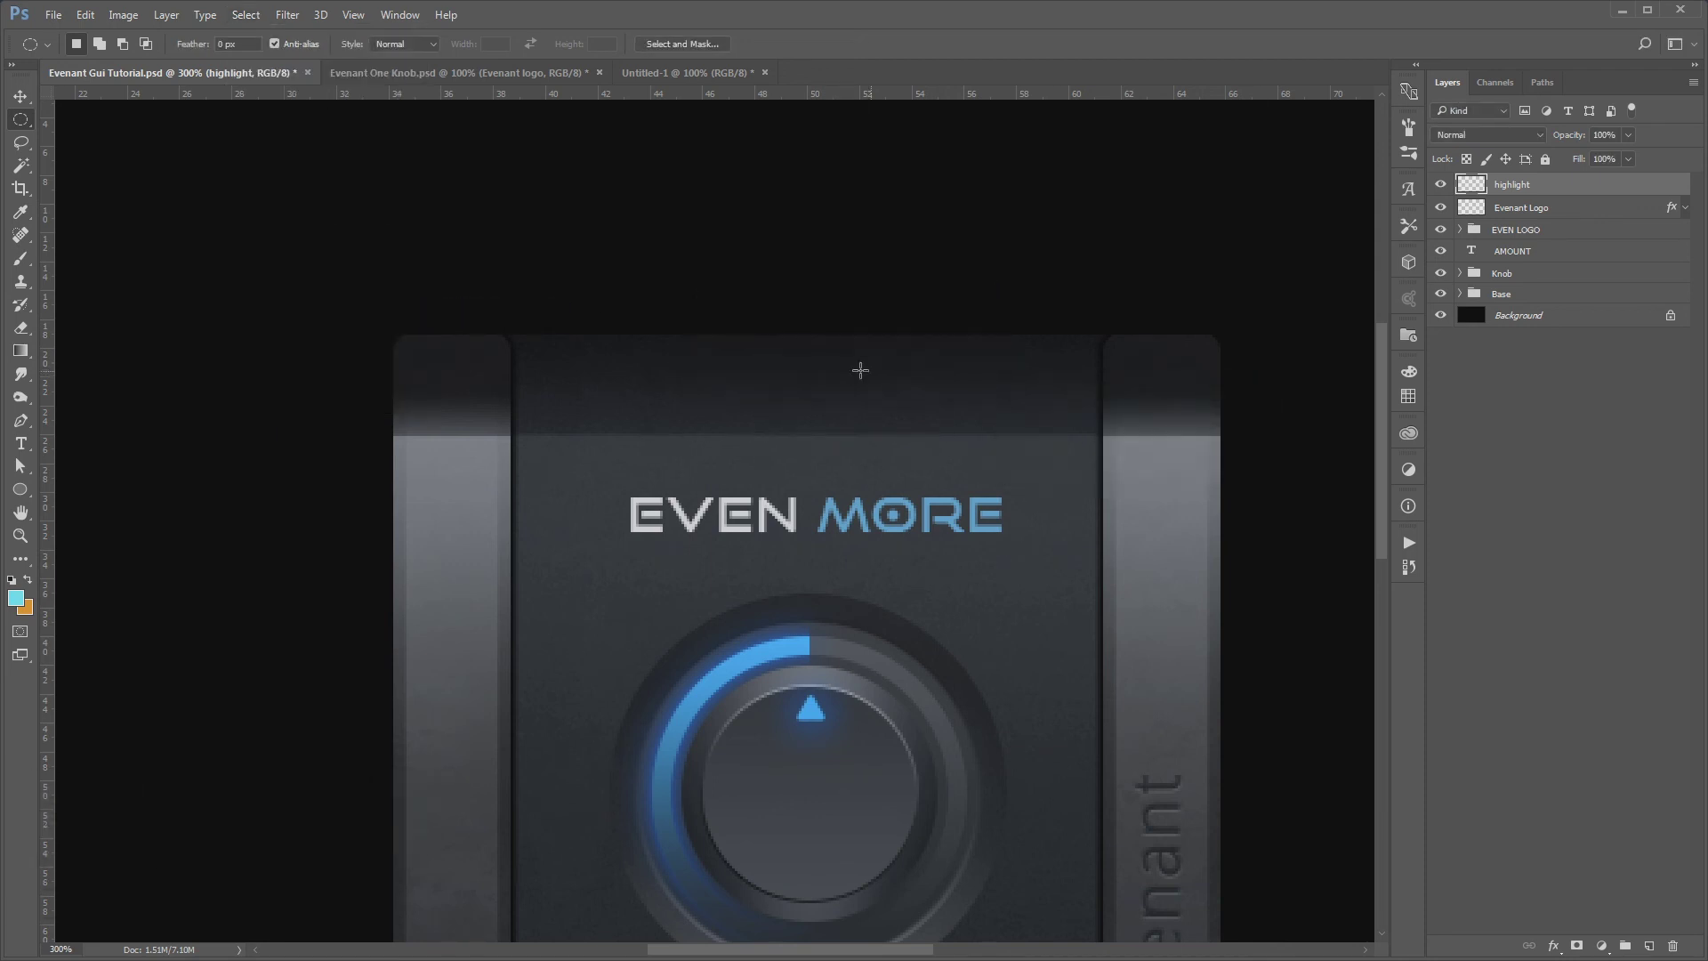
# Fill the feathered selection with white and deselect
pyautogui.click(86, 15)
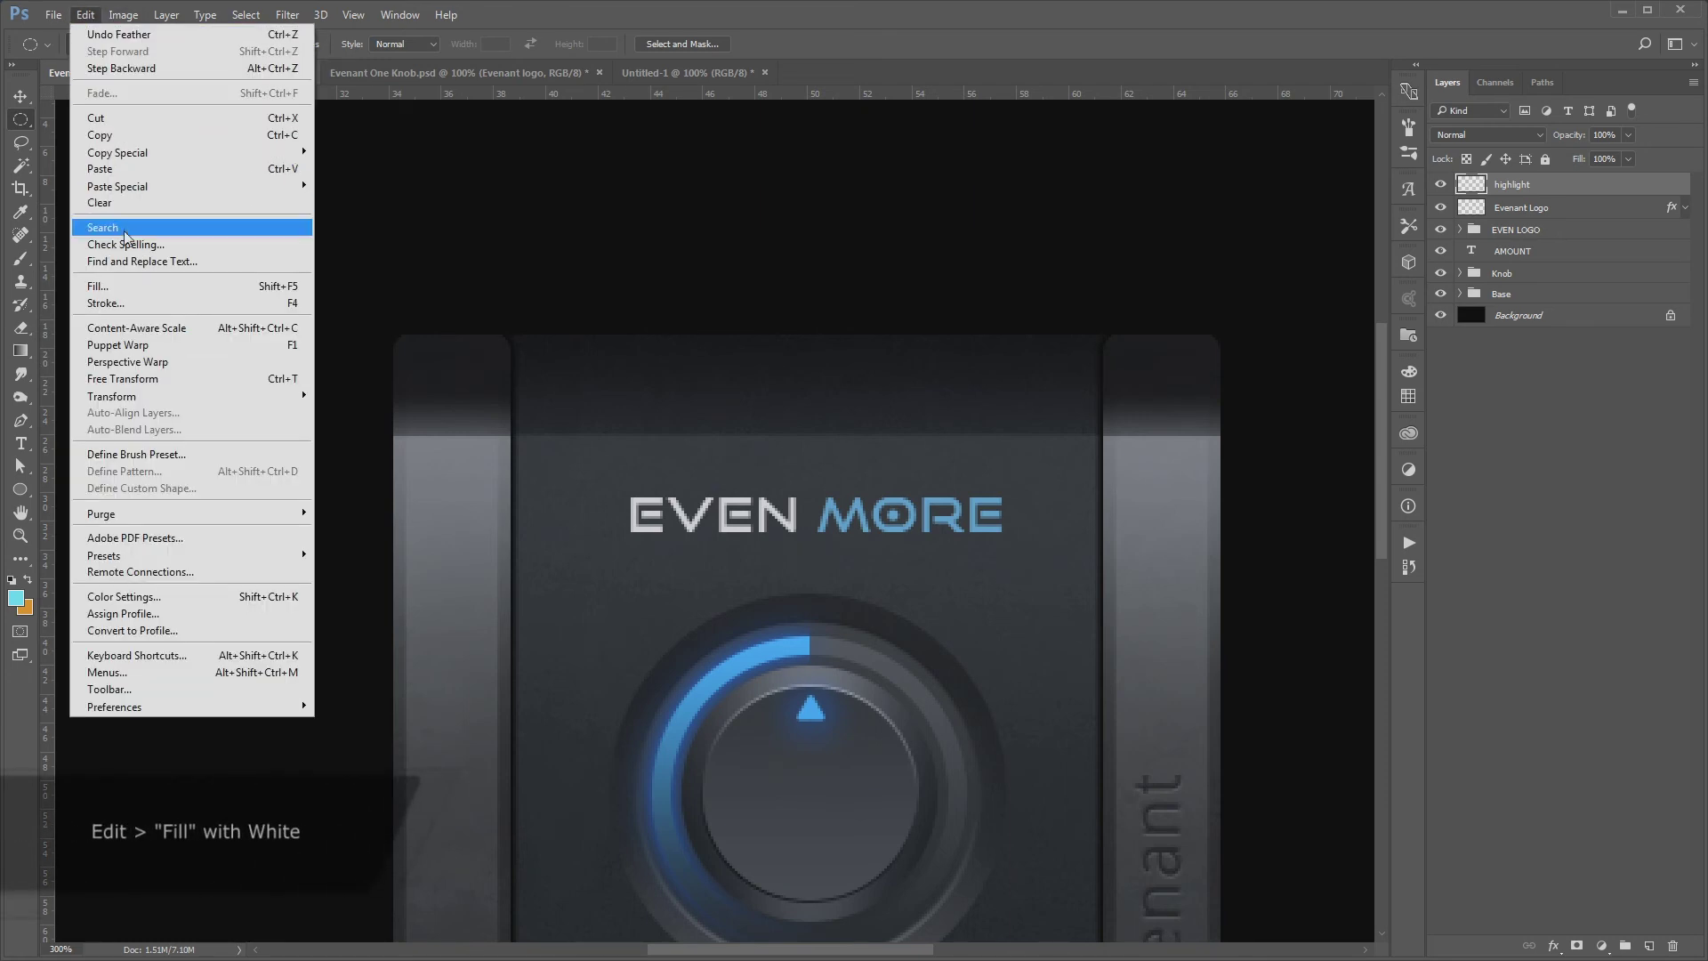
pyautogui.click(125, 285)
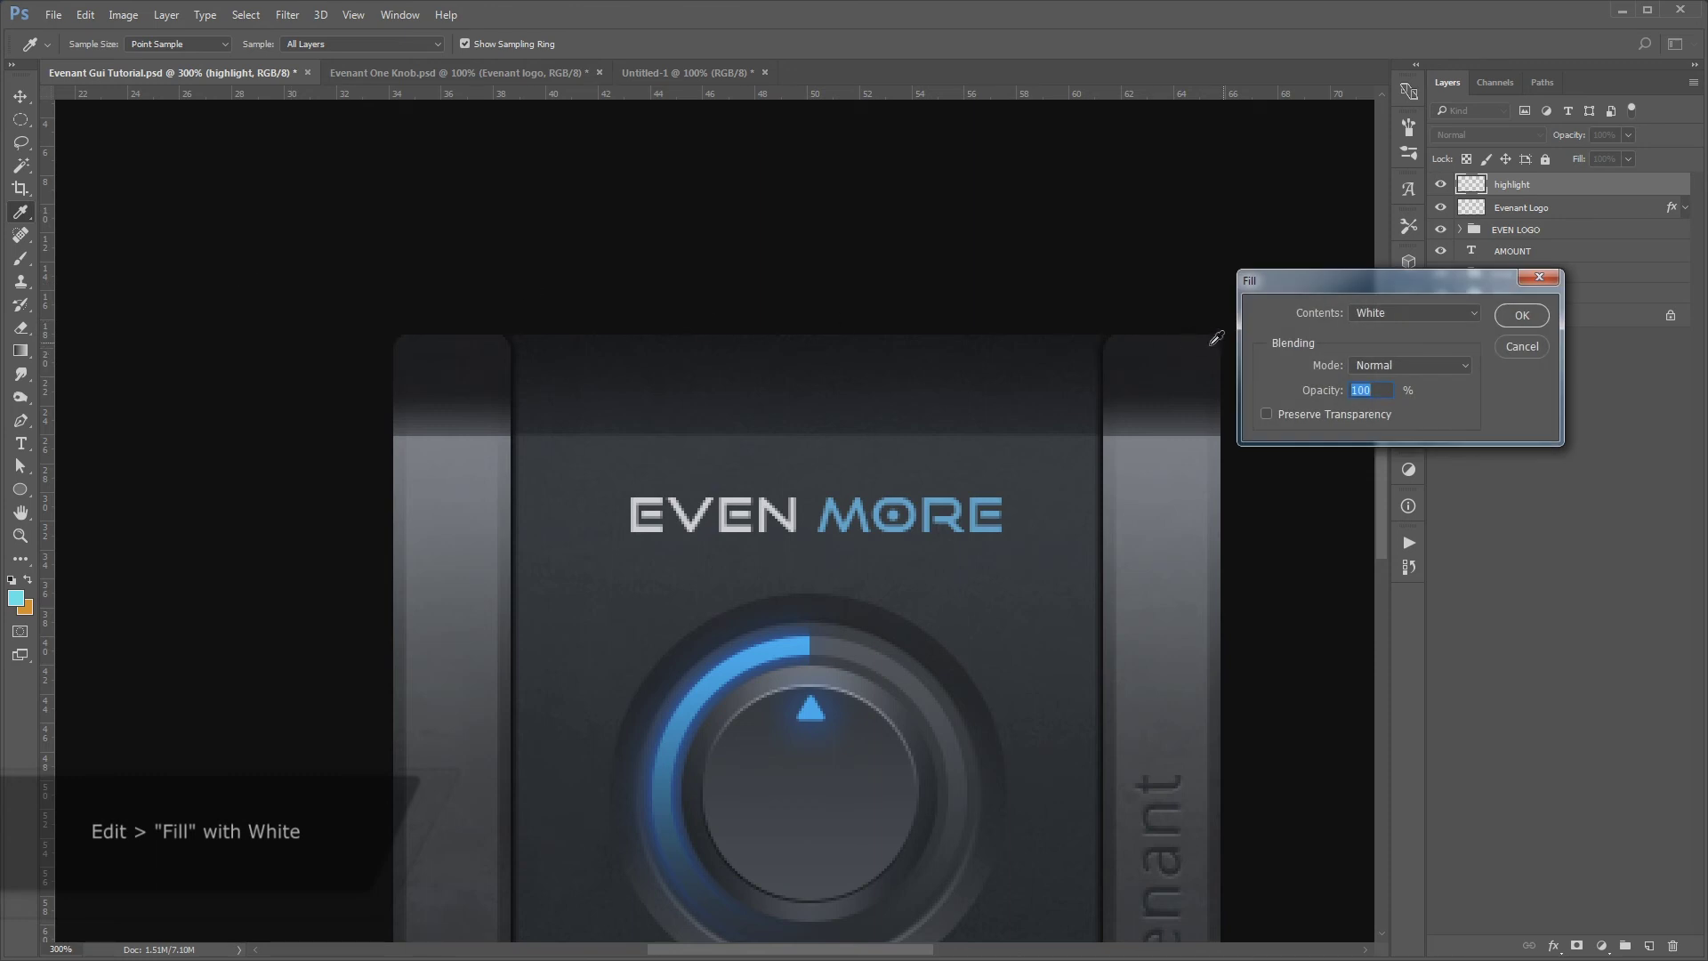
pyautogui.moveTo(1315, 295); pyautogui.dragTo(966, 184)
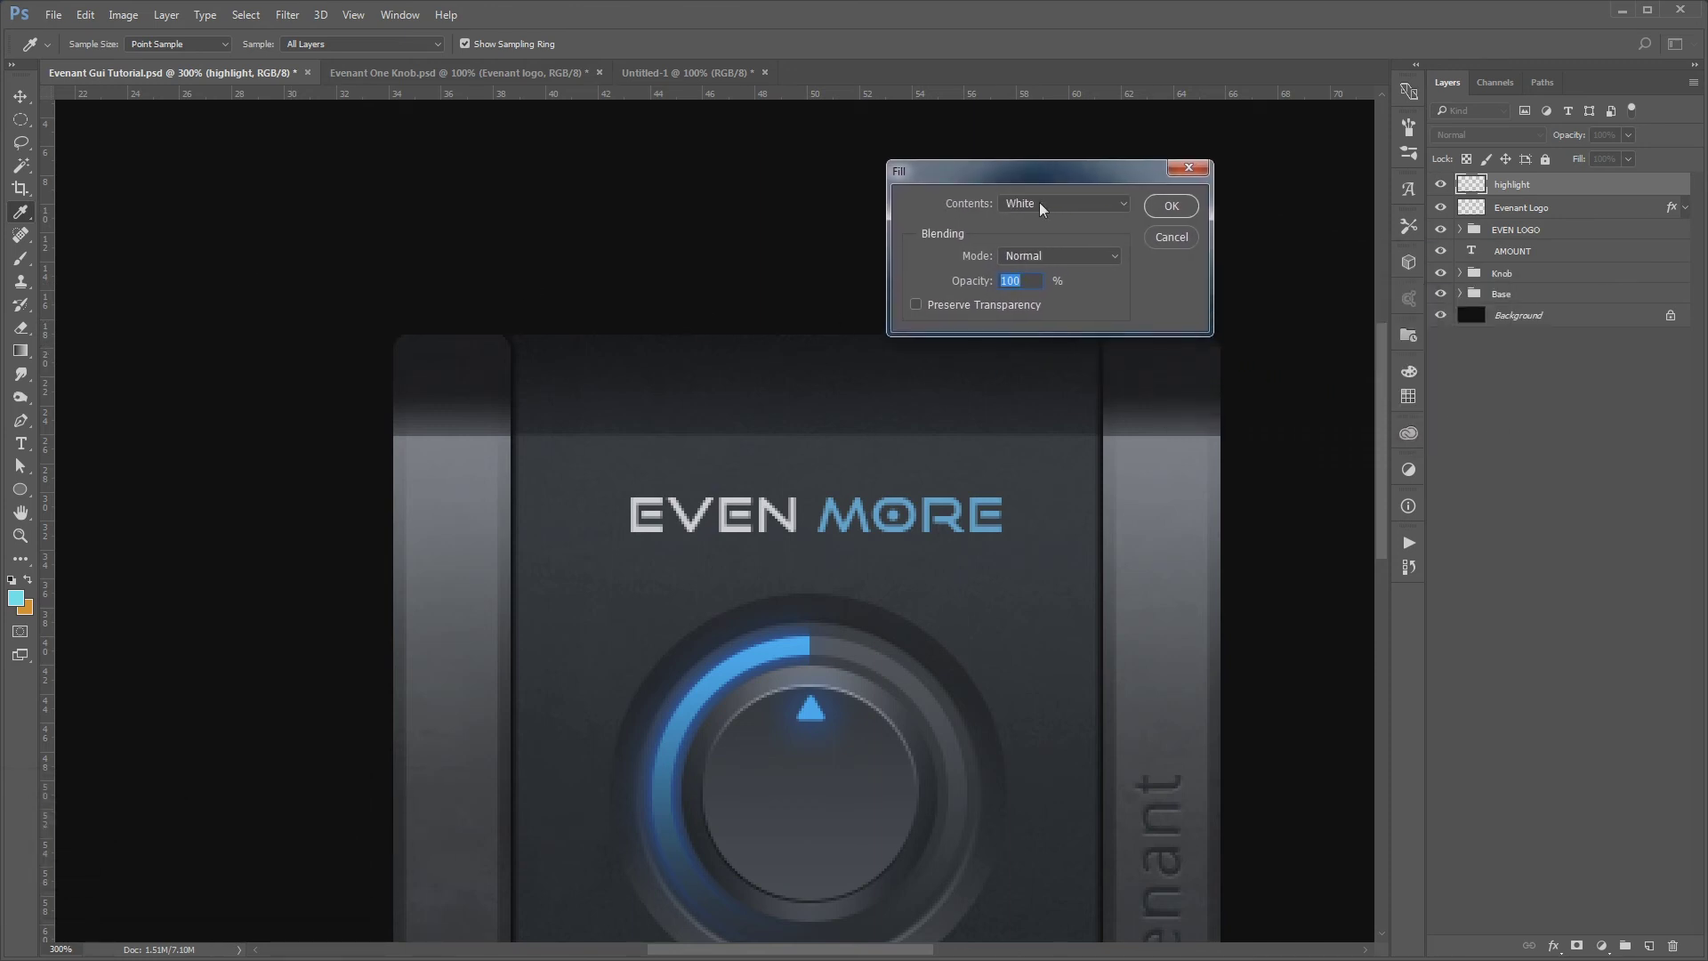
pyautogui.click(1167, 206)
pyautogui.hotkey('ctrl', 'd')
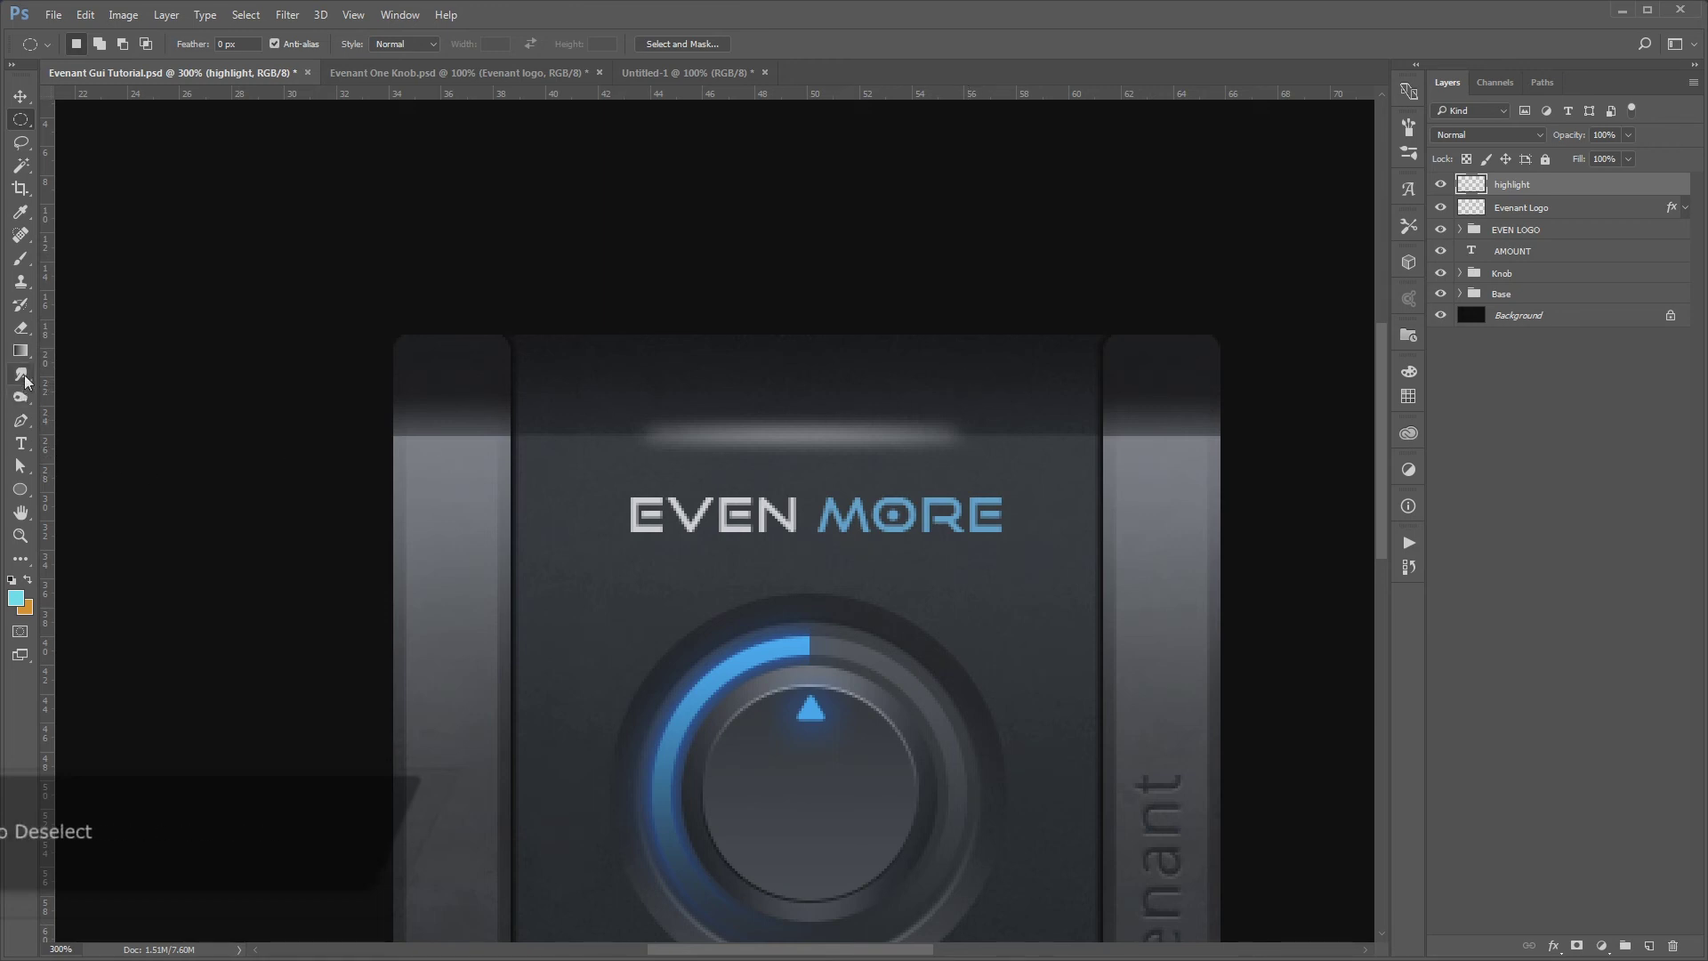
# Smudge both ends of the highlight streak further outward
pyautogui.rightClick(23, 374)
pyautogui.click(89, 411)
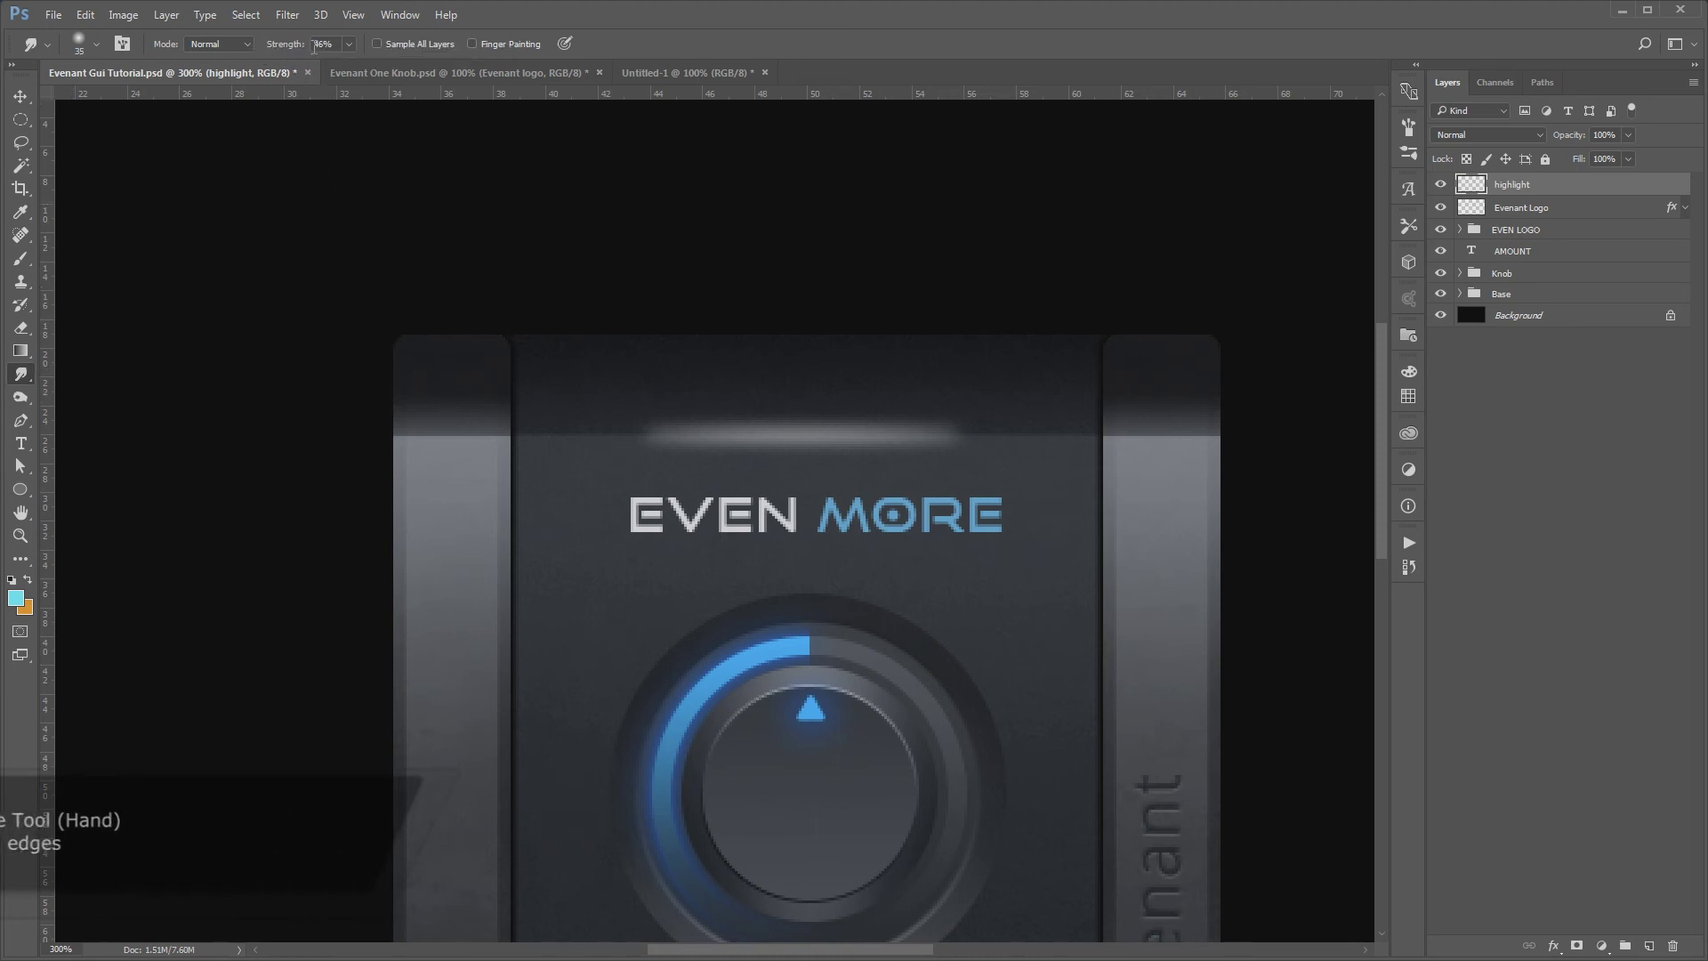
pyautogui.moveTo(945, 434); pyautogui.dragTo(1062, 400)
pyautogui.moveTo(633, 418); pyautogui.dragTo(530, 414)
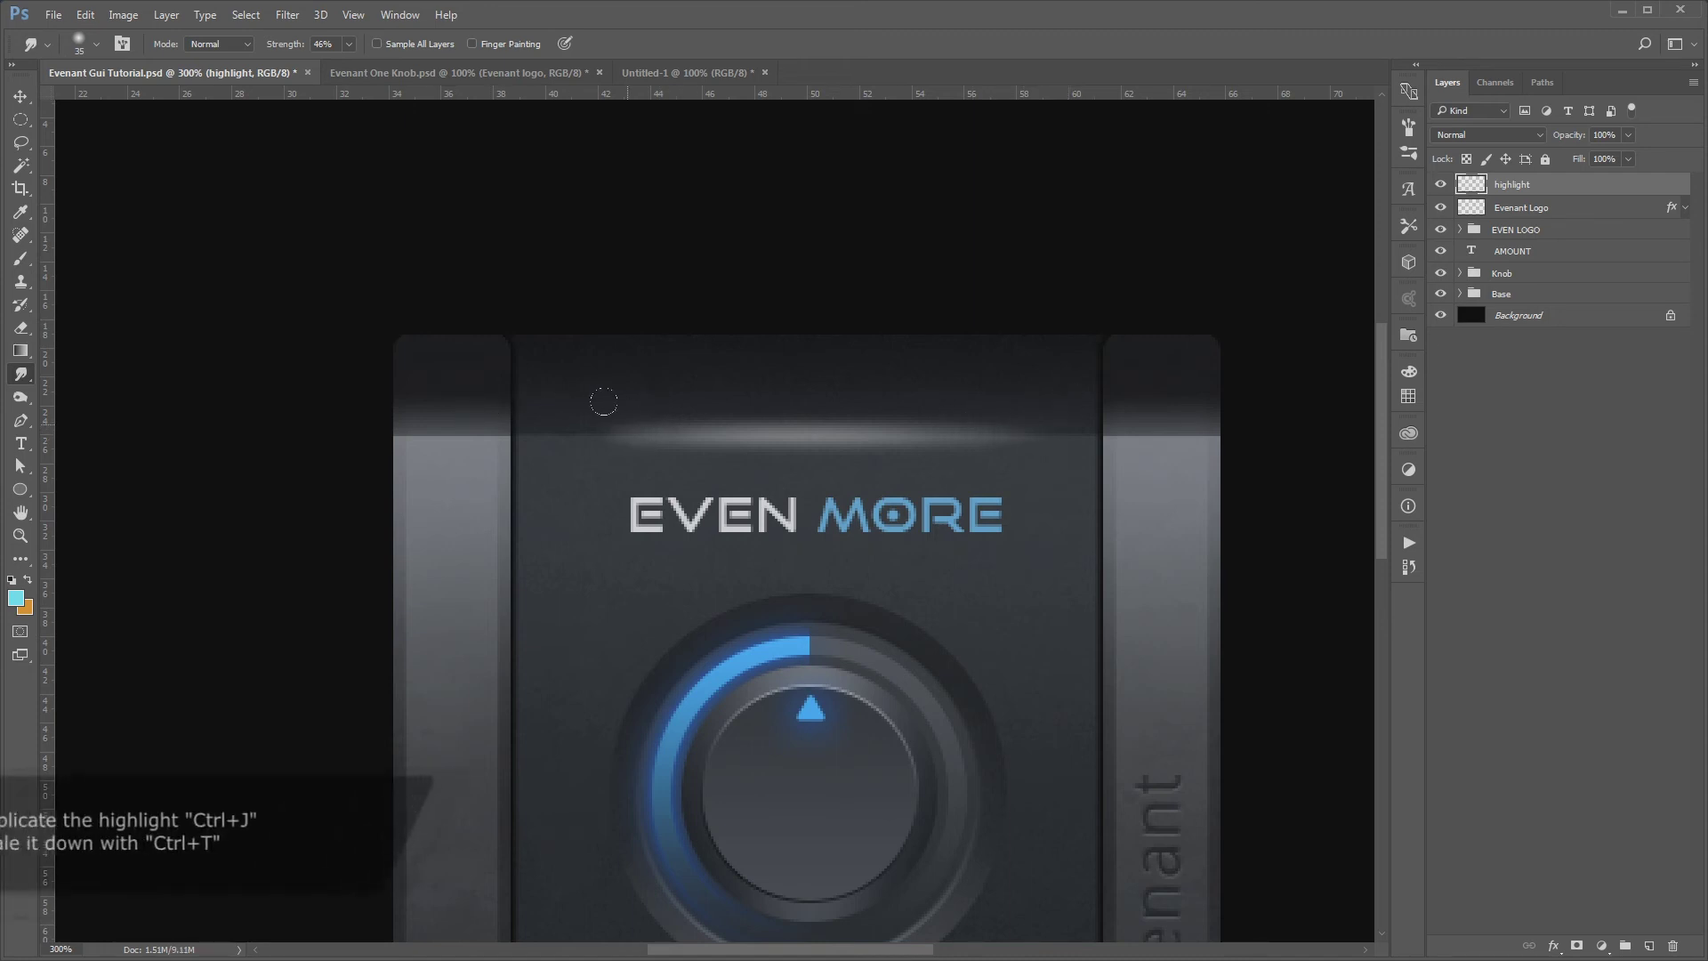
# Duplicate the highlight and shrink the copy into a narrower, thinner streak
pyautogui.press('v')
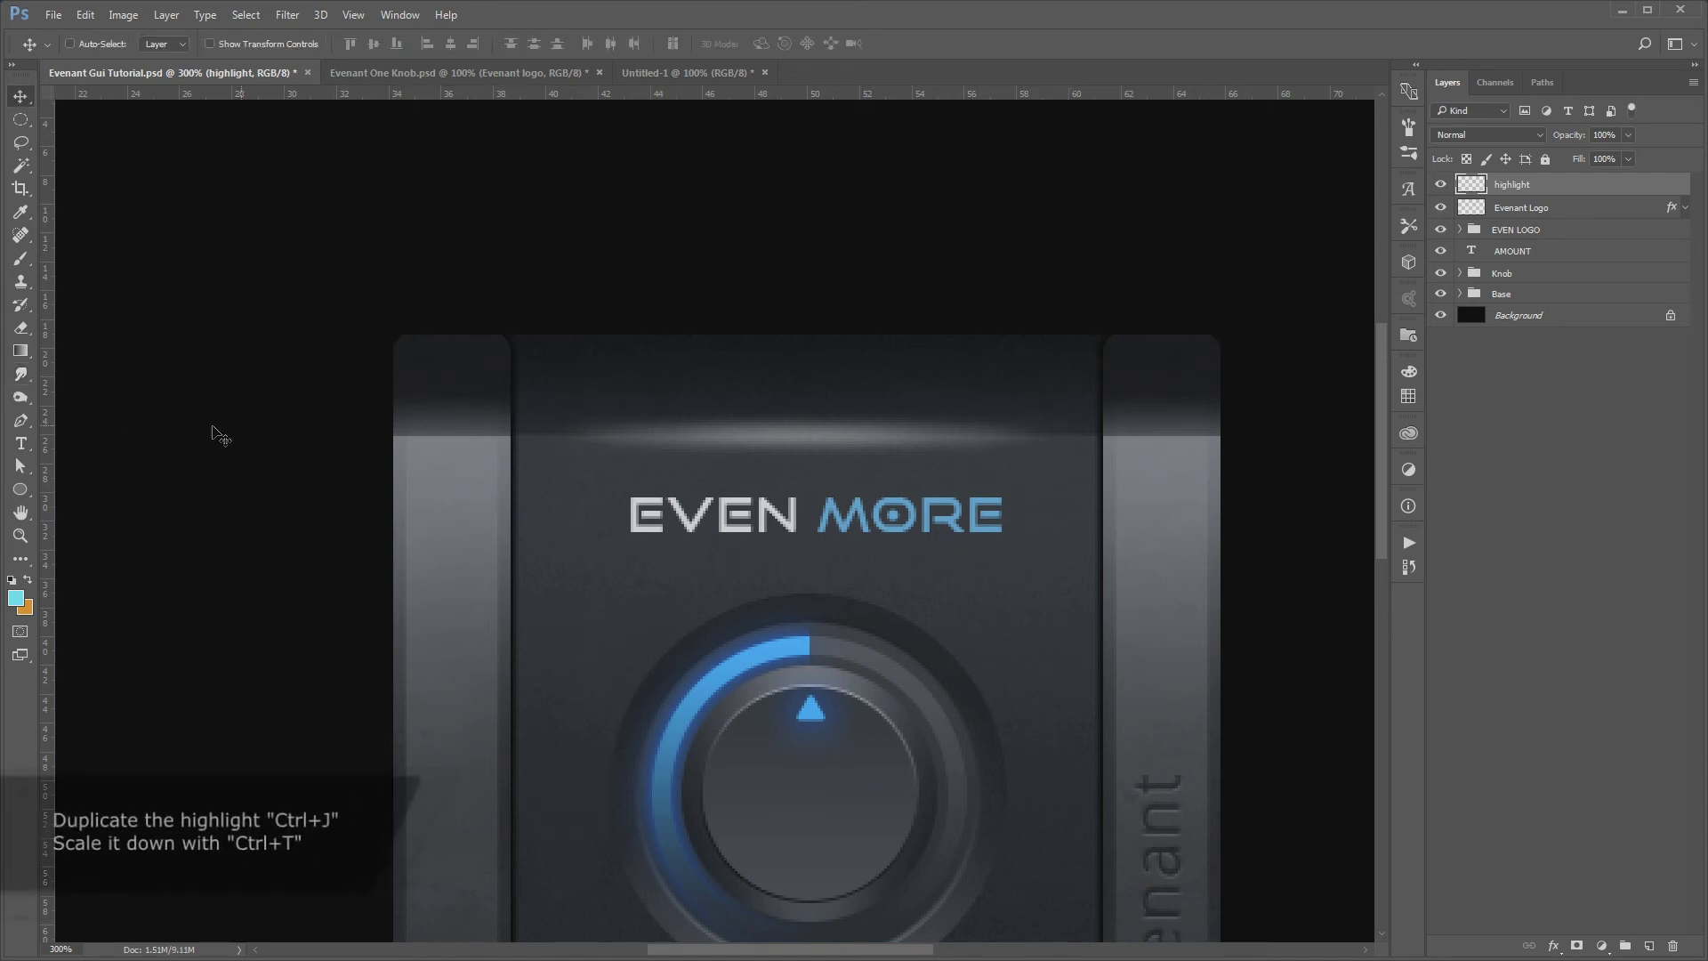
pyautogui.hotkey('ctrl', 'j')
pyautogui.hotkey('ctrl', 't')
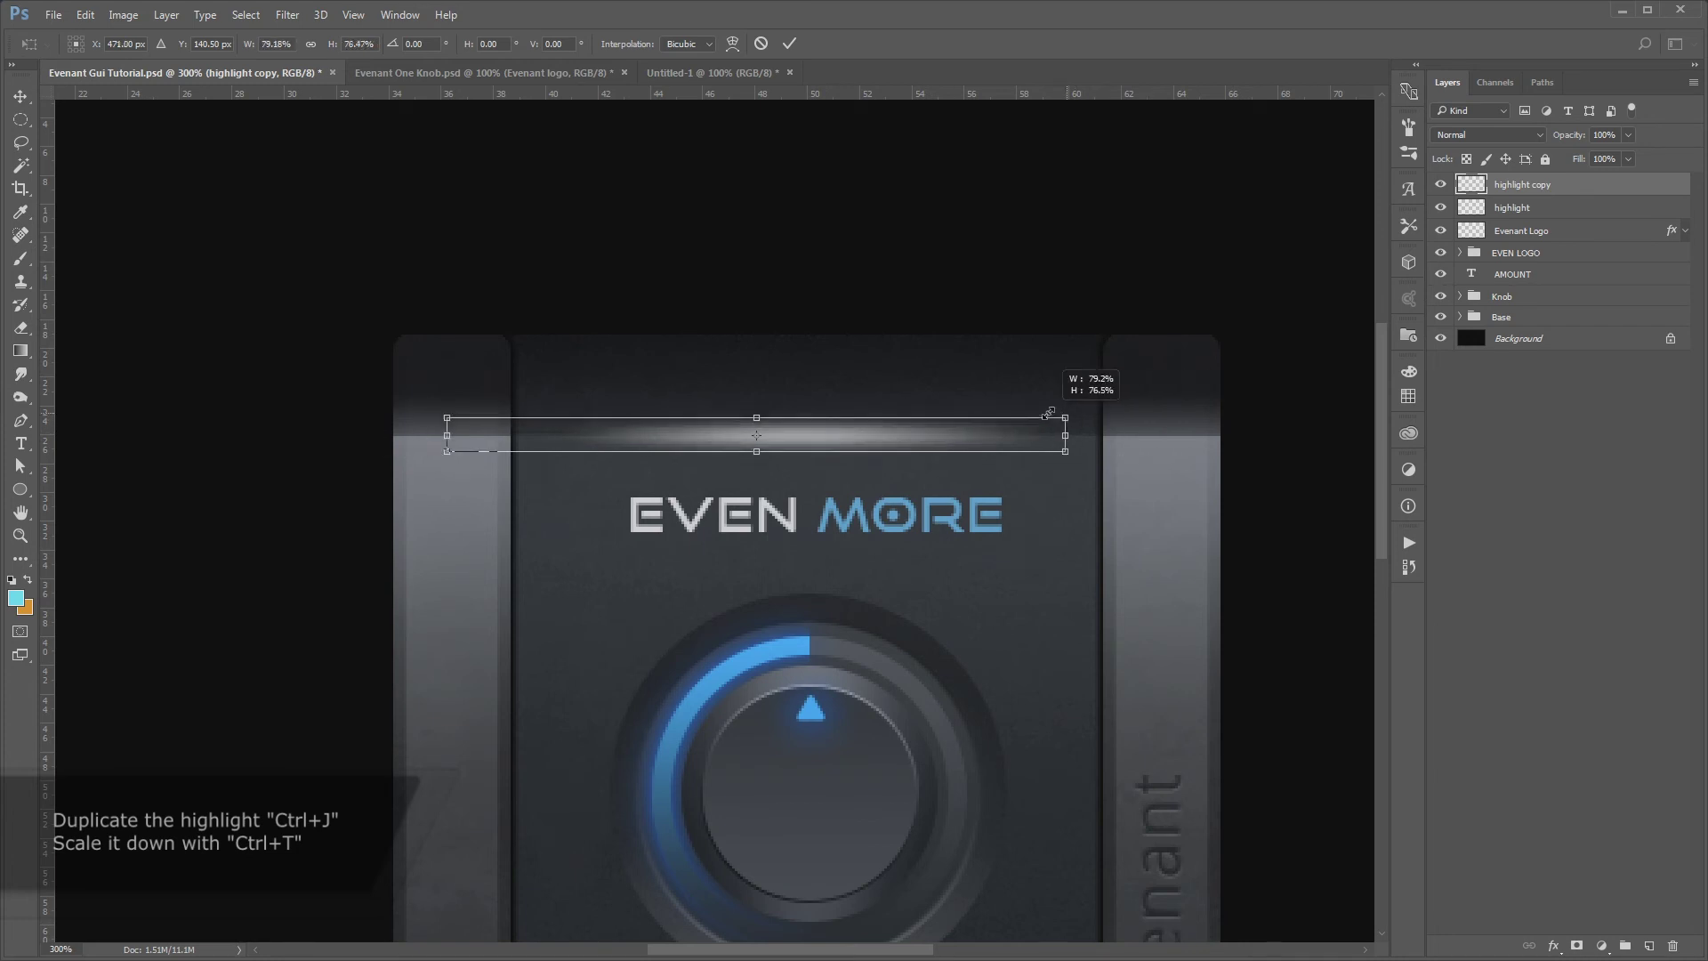
pyautogui.moveTo(1147, 413); pyautogui.dragTo(900, 413)
pyautogui.moveTo(755, 413); pyautogui.dragTo(755, 428)
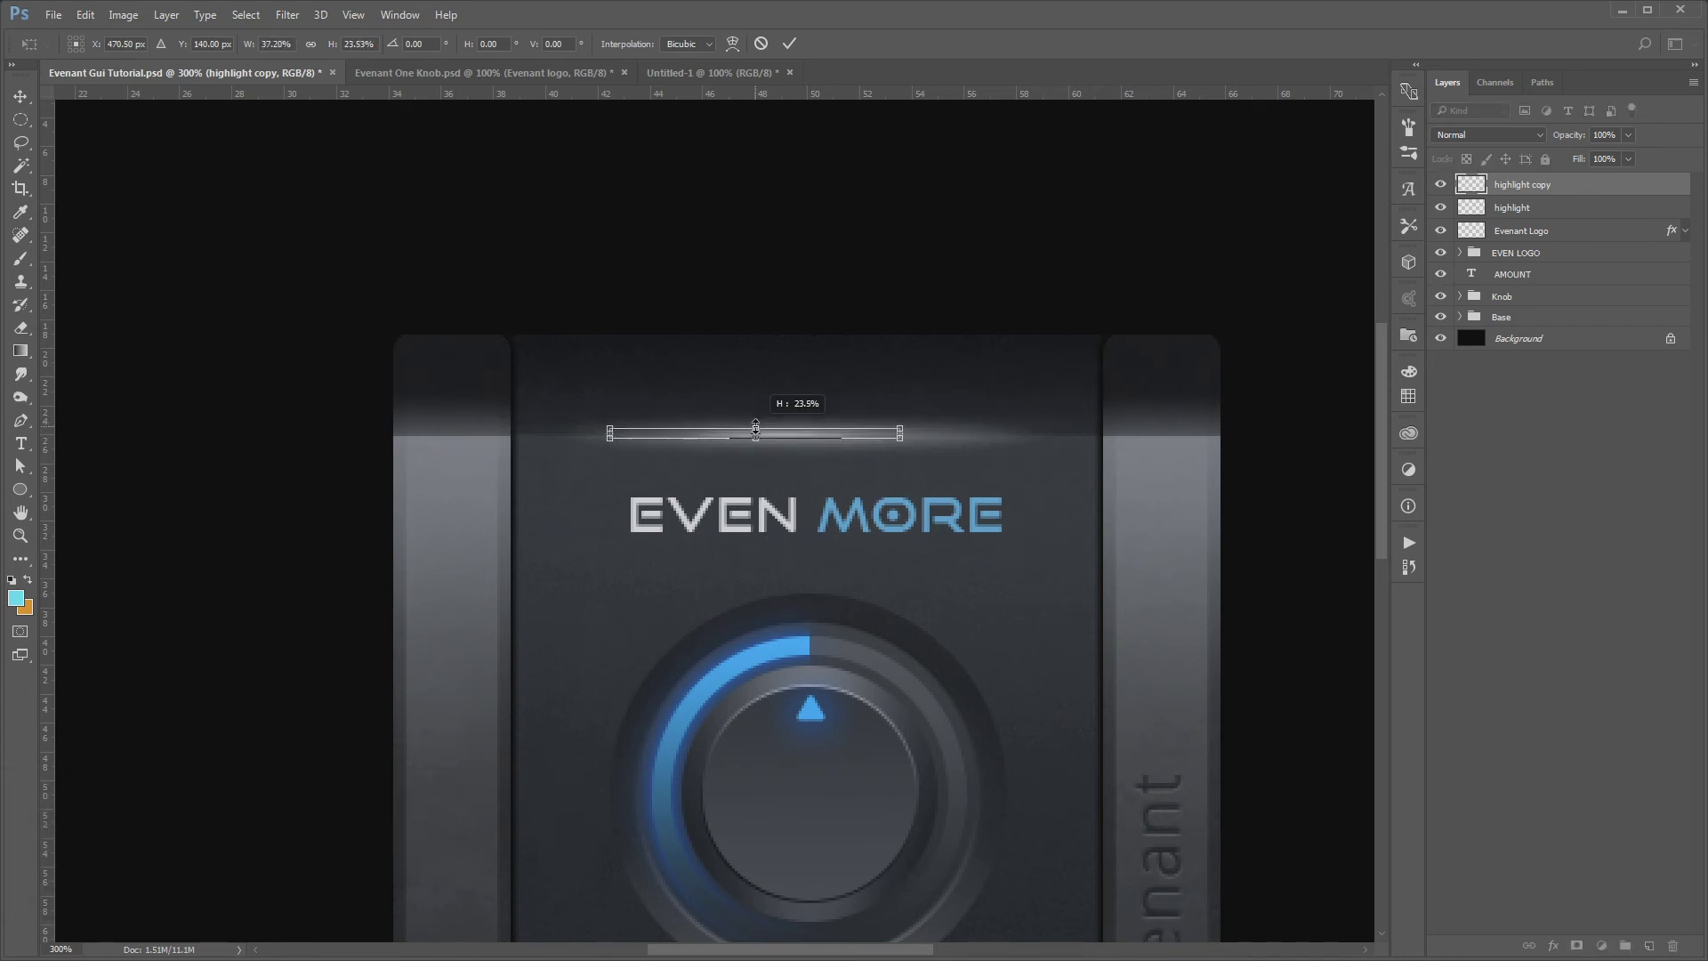
pyautogui.press('Return')
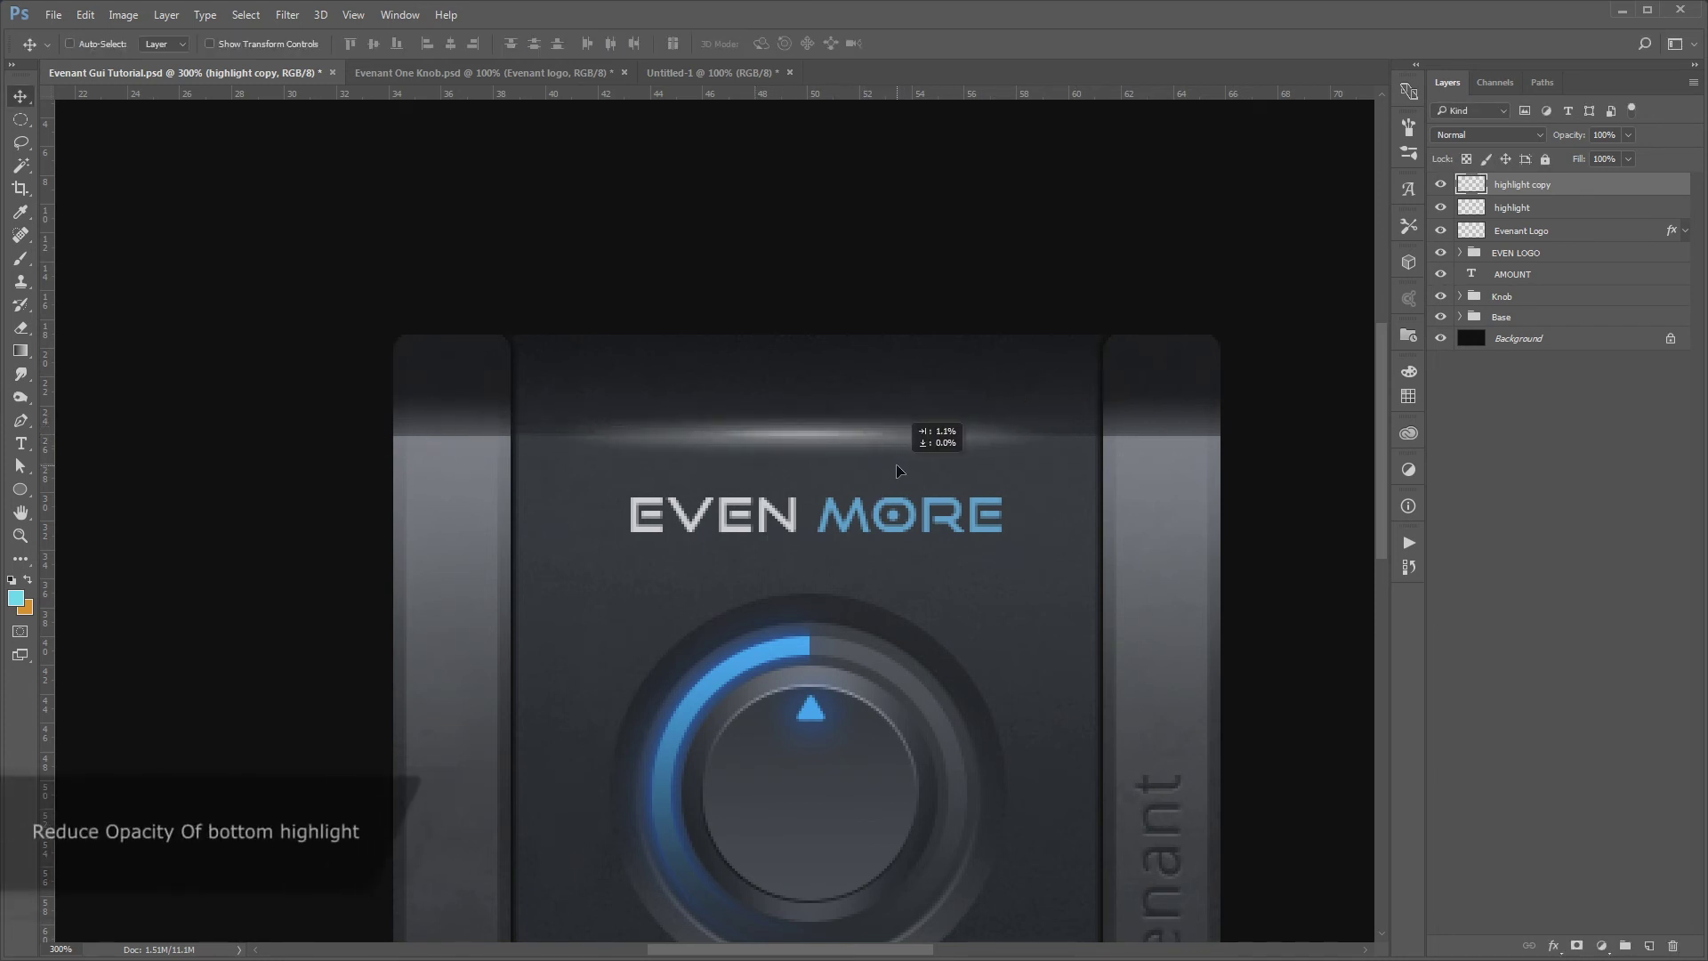
# Set the original highlight layer to 57% opacity
pyautogui.click(1567, 208)
pyautogui.press('5')
pyautogui.press('7')
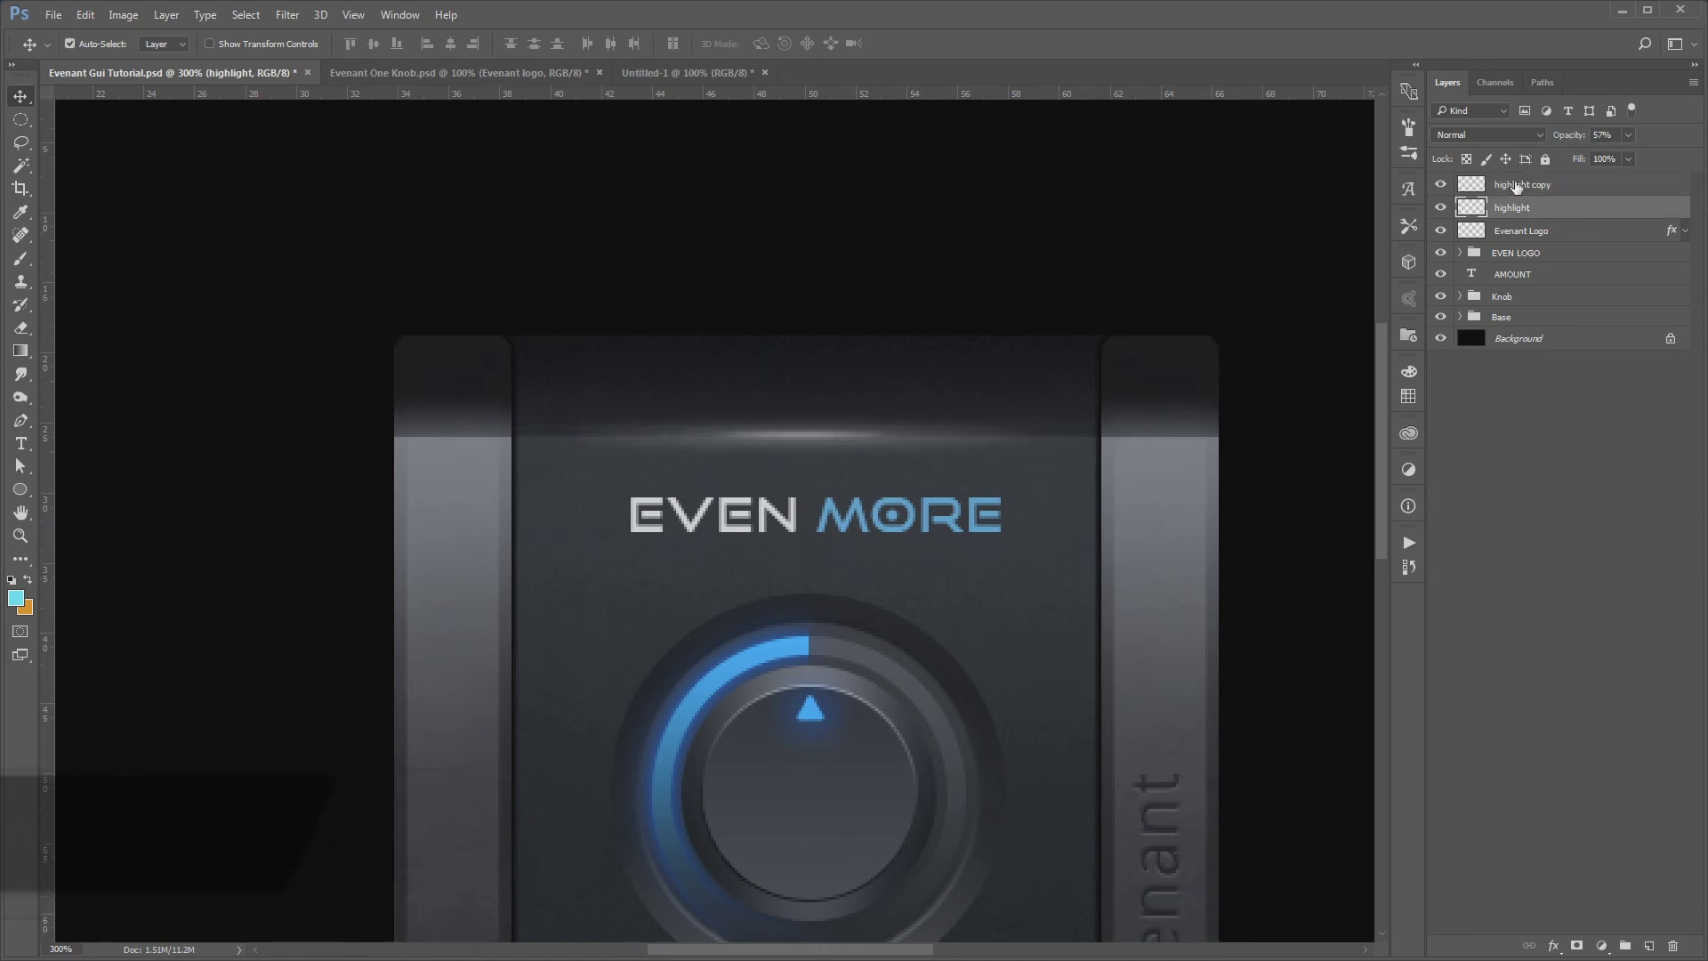
pyautogui.hotkey('ctrl', '1')
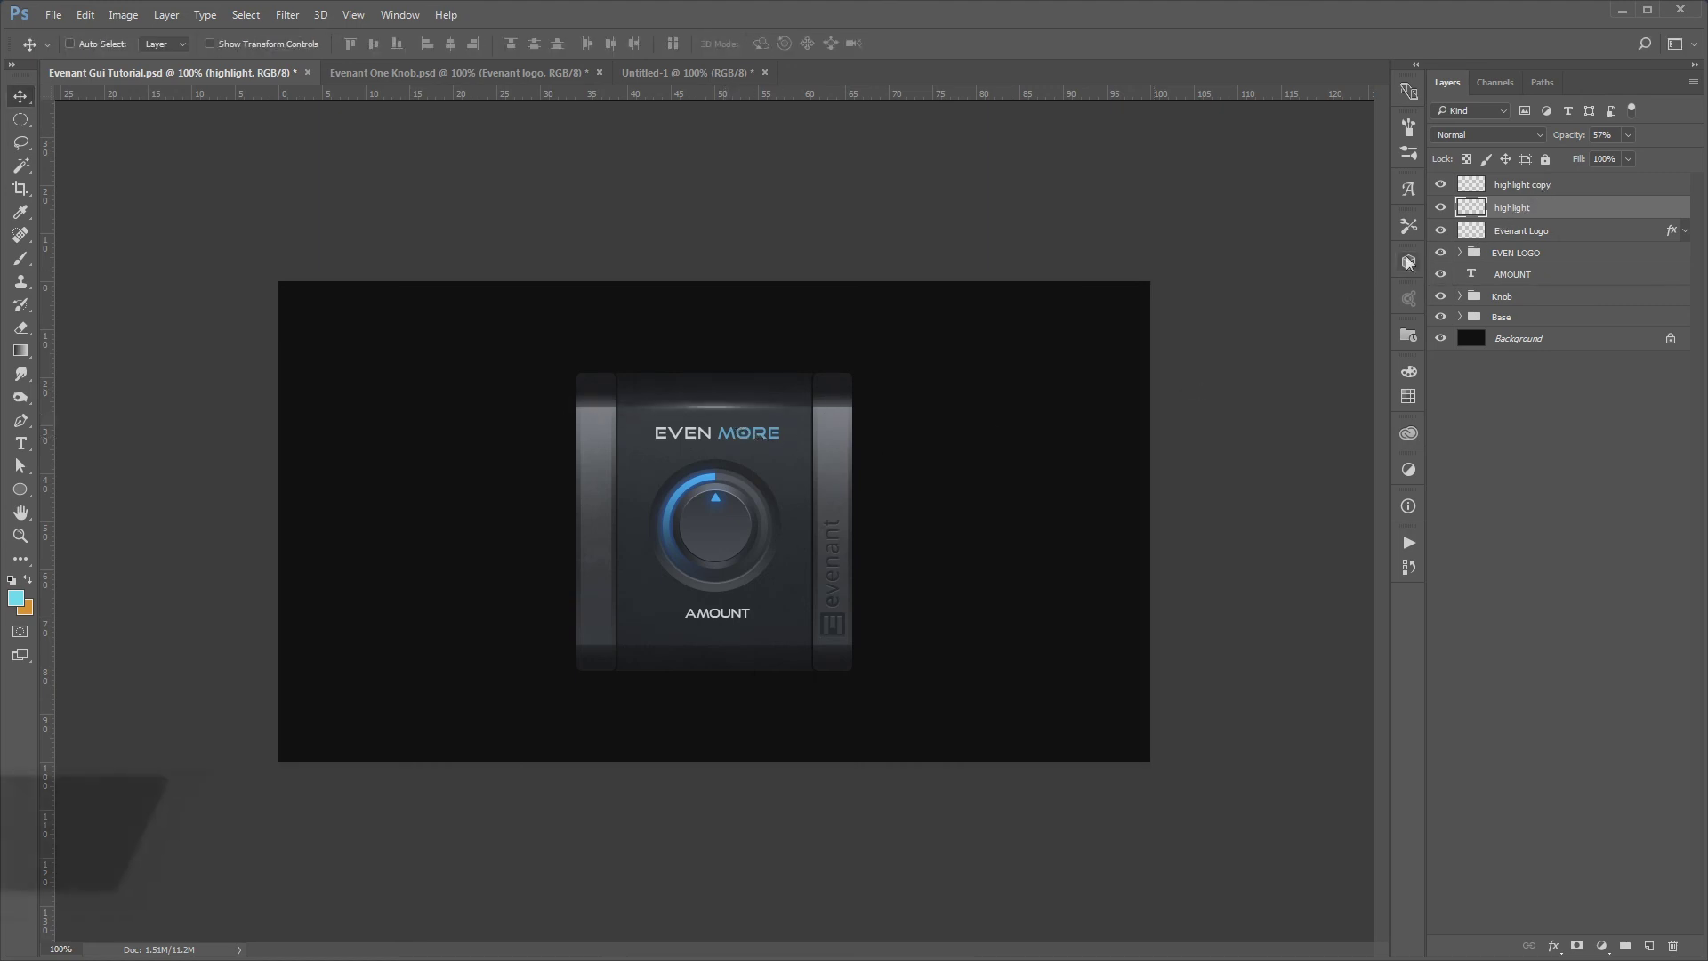
# Merge the two highlight layers, then duplicate the result onto the panel's bottom edge
pyautogui.keyDown('shift'); pyautogui.click(1523, 184); pyautogui.keyUp('shift')
pyautogui.doubleClick(1528, 207)
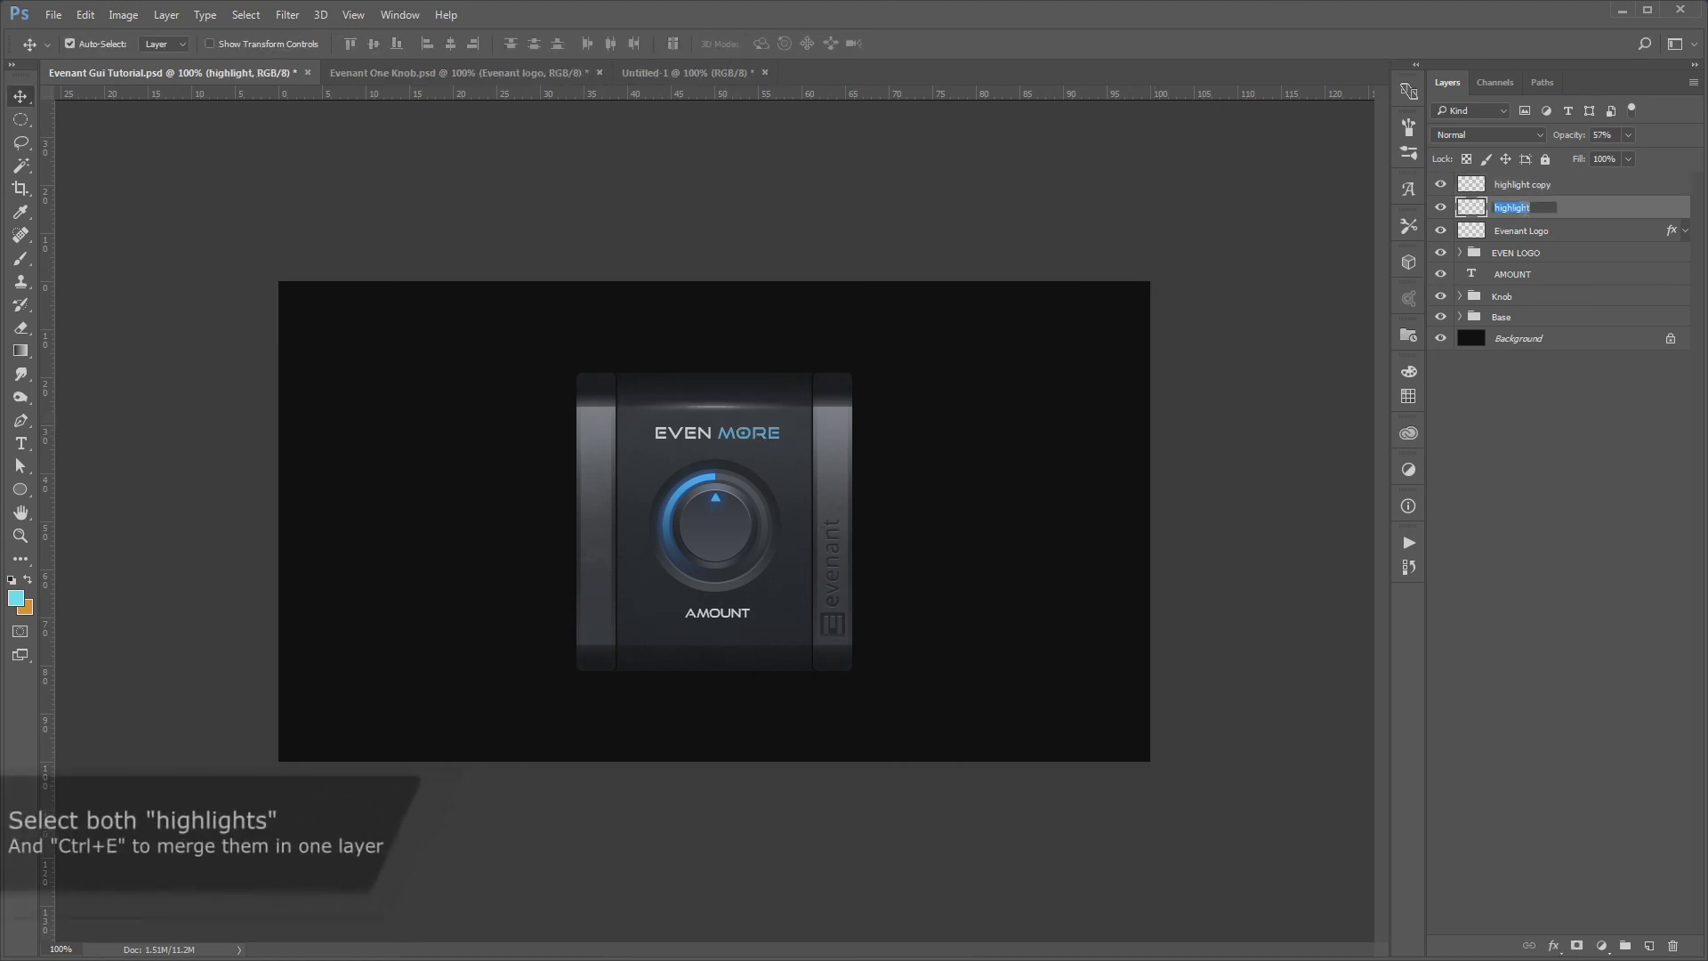
pyautogui.keyDown('shift'); pyautogui.click(1555, 187); pyautogui.keyUp('shift')
pyautogui.hotkey('ctrl', 'e')
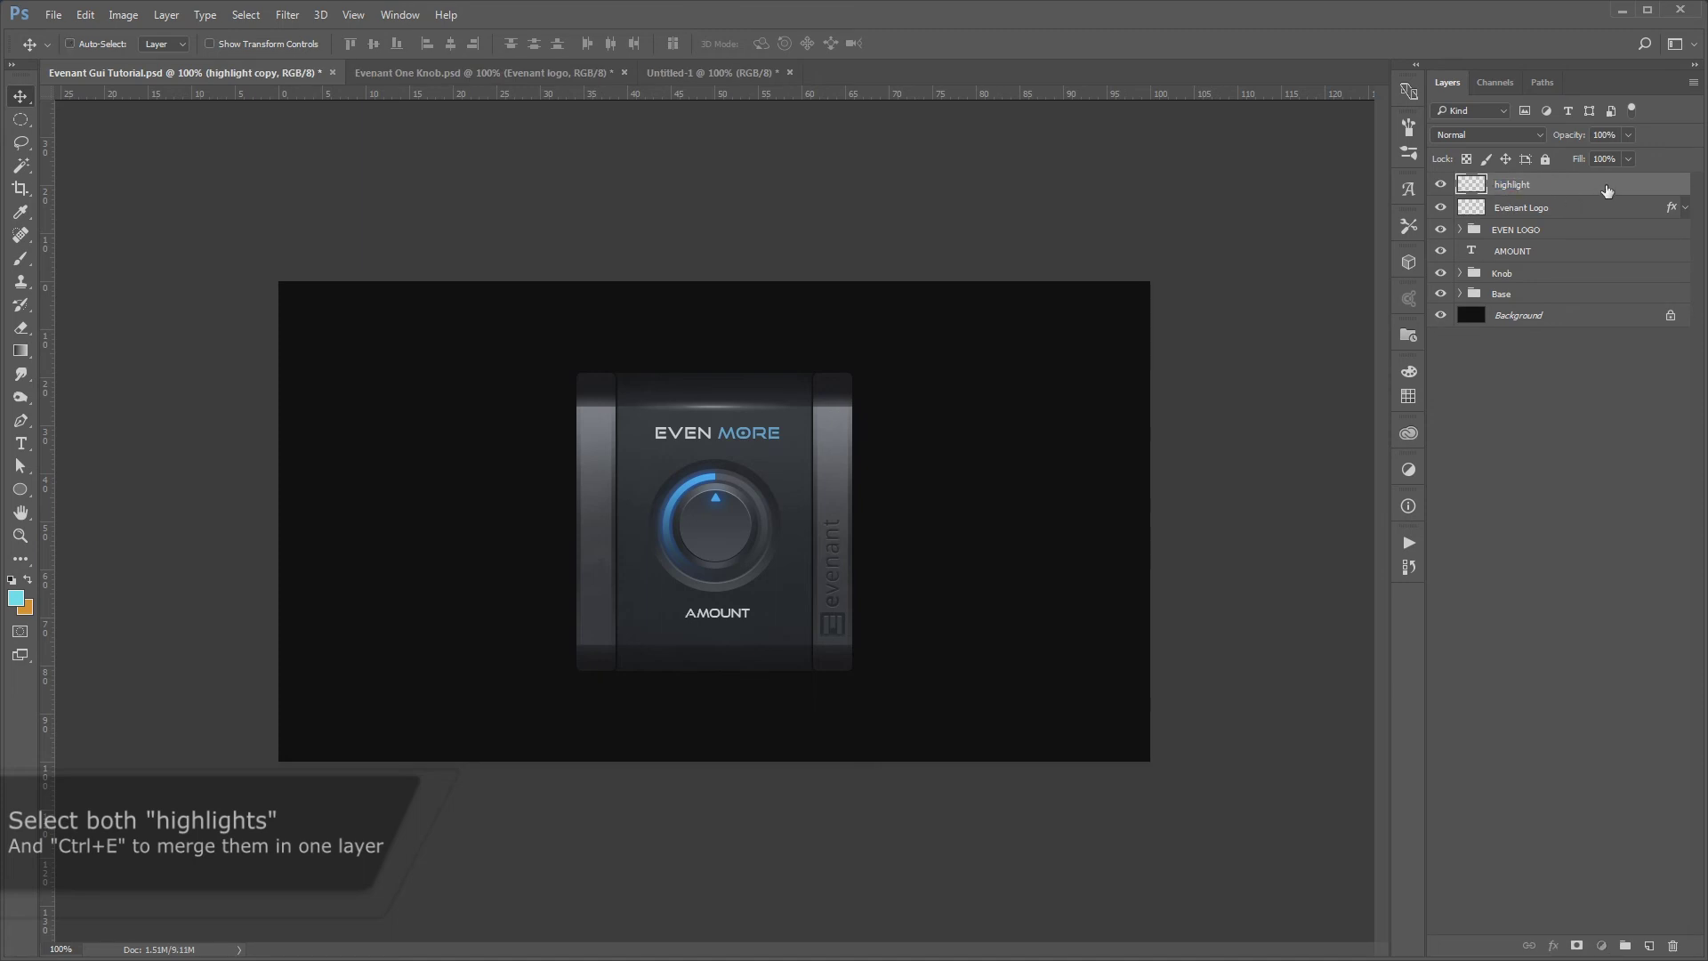
pyautogui.moveTo(790, 456); pyautogui.dragTo(805, 455)
pyautogui.press('e')
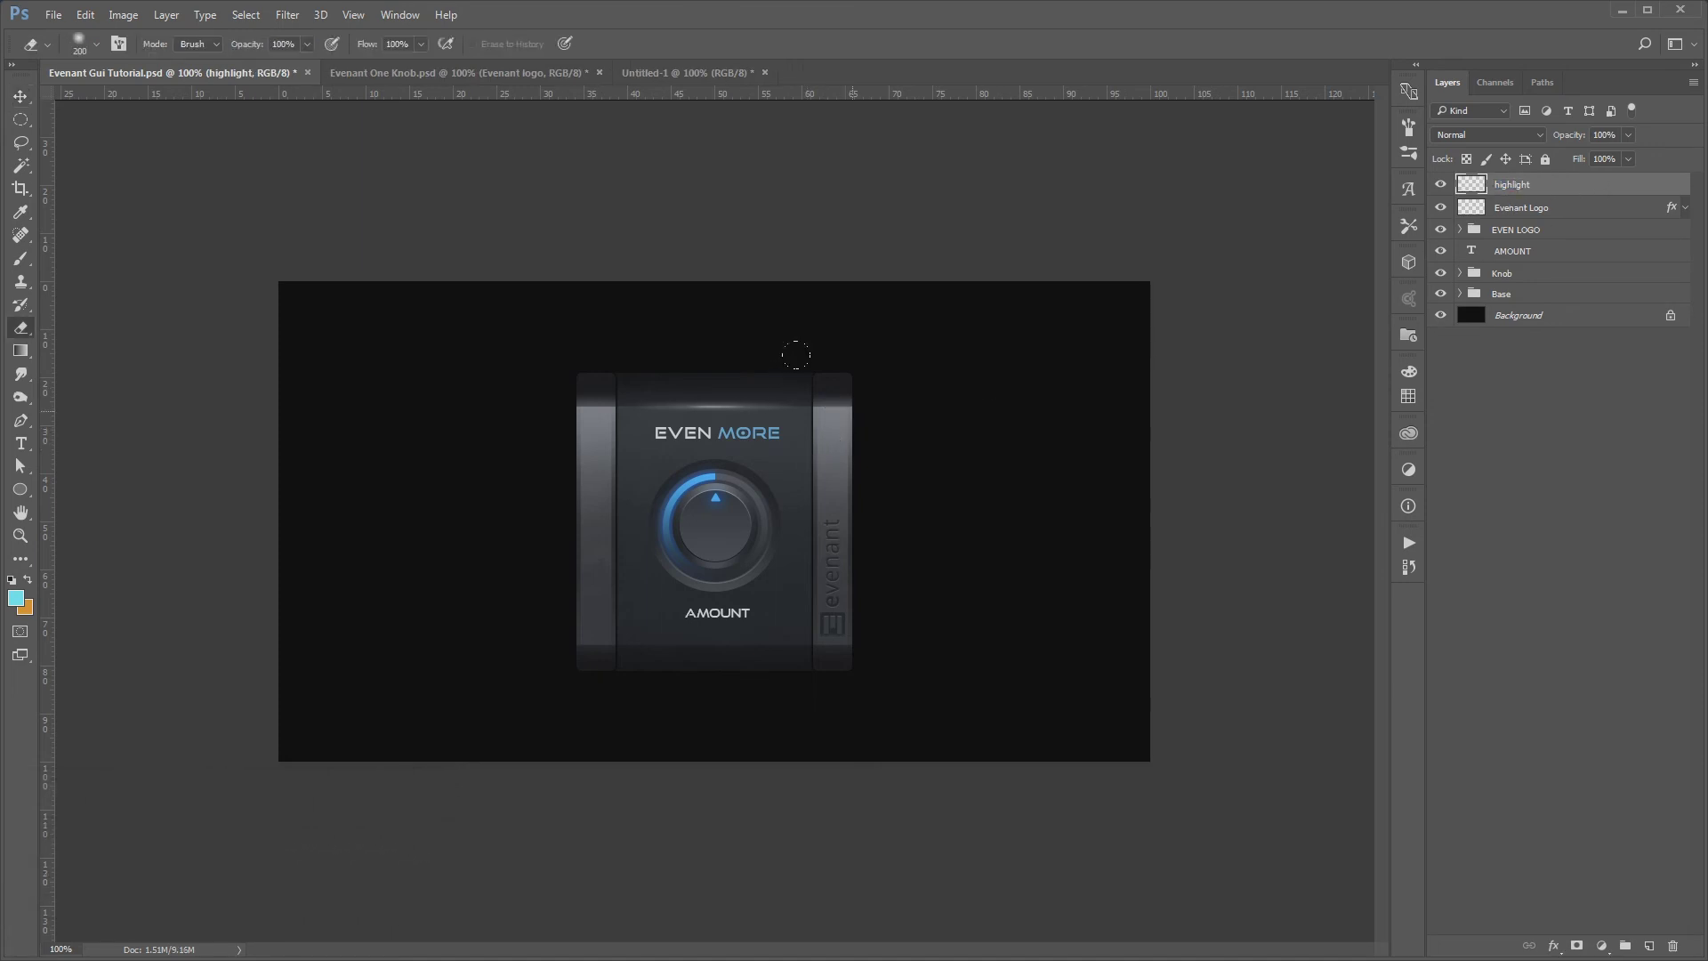
pyautogui.press('v')
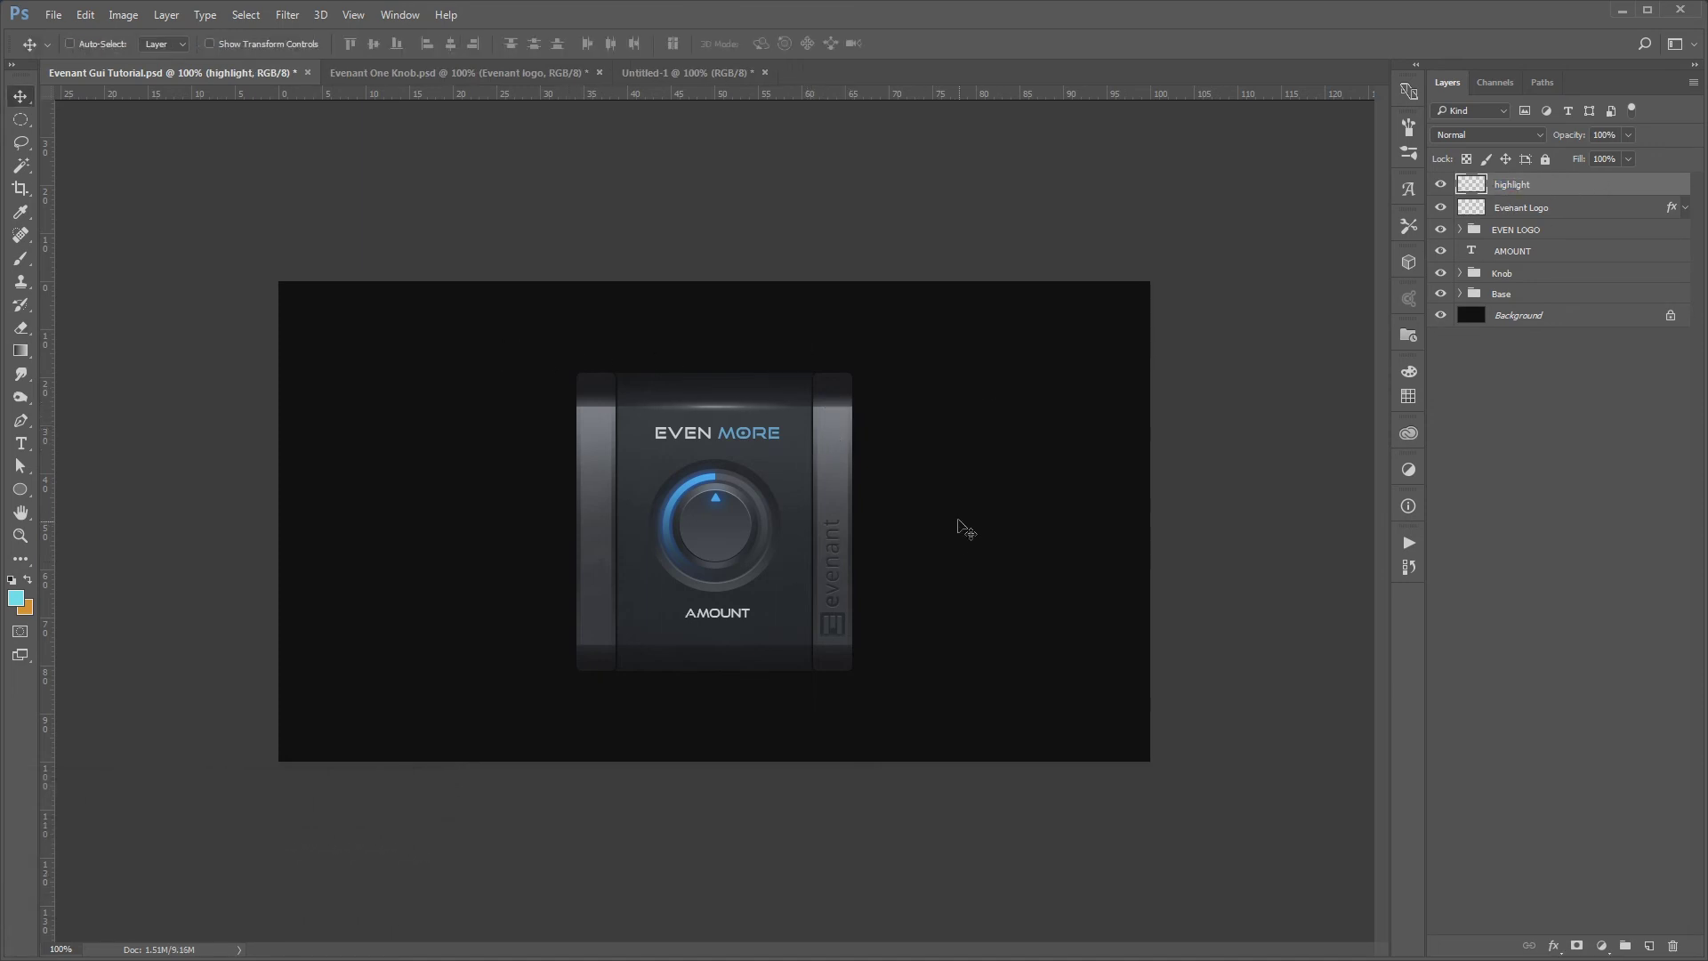
pyautogui.hotkey('ctrl', 'j')
pyautogui.moveTo(796, 467); pyautogui.dragTo(819, 705)
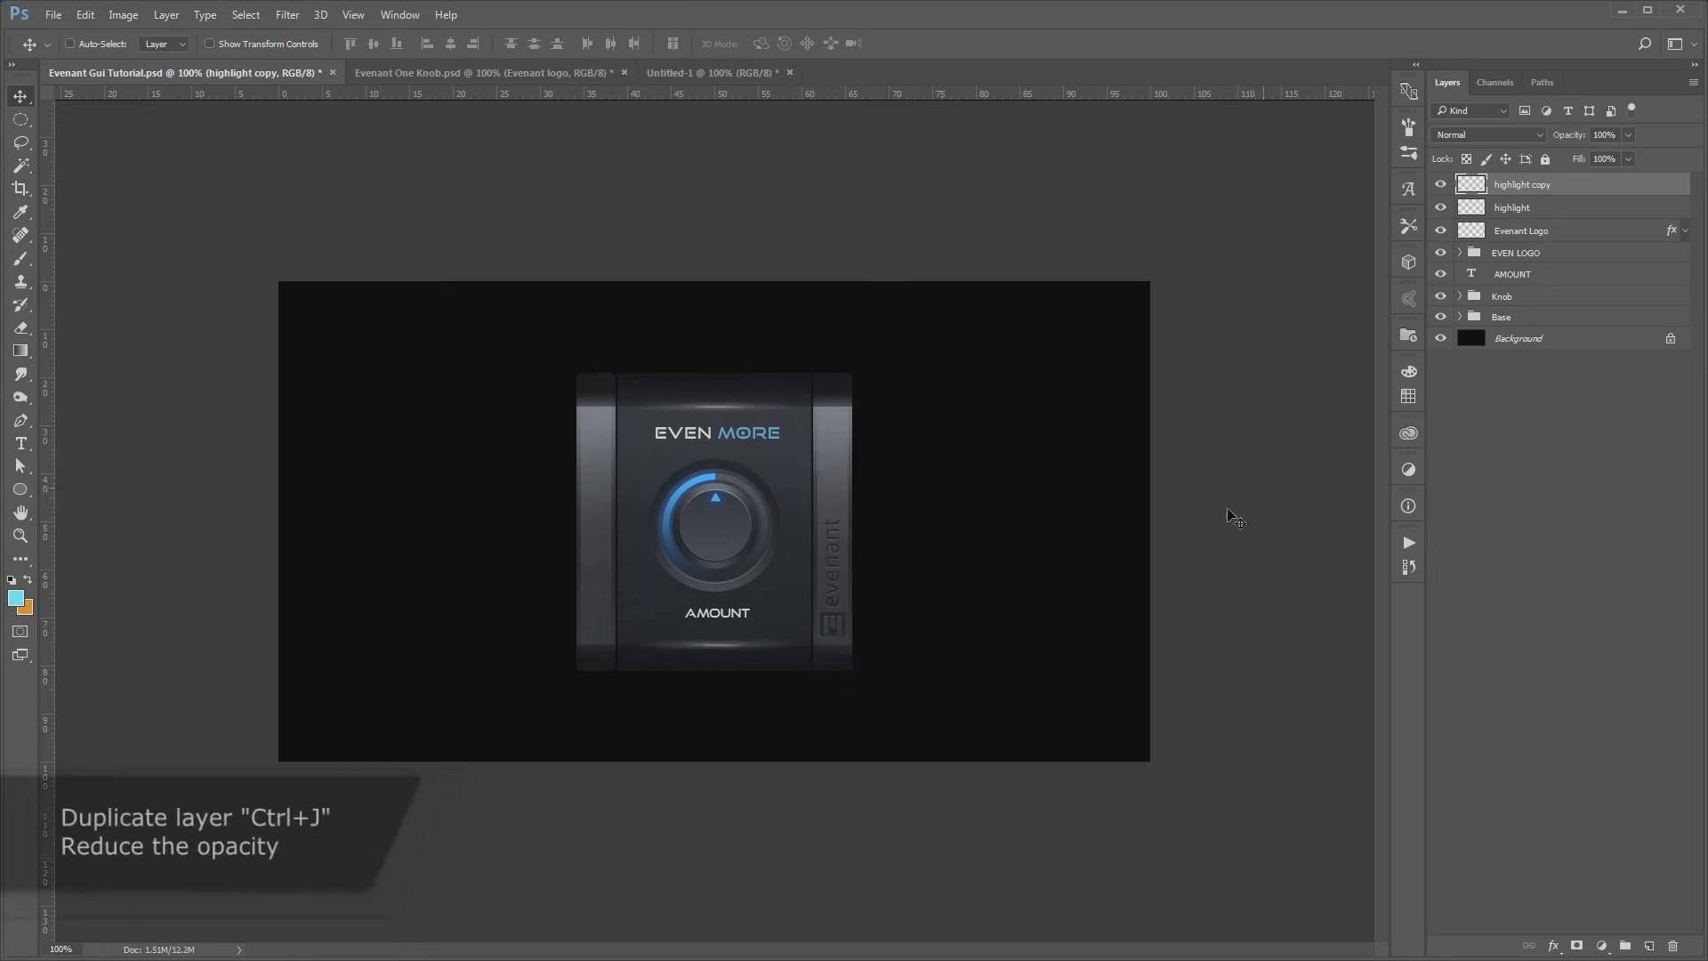
# Group both highlight layers as 'highlights' and place the group below the Knob group
pyautogui.keyDown('shift'); pyautogui.click(1556, 206); pyautogui.keyUp('shift')
pyautogui.hotkey('ctrl', 'g')
pyautogui.doubleClick(1512, 184)
pyautogui.write('highlights')
pyautogui.press('Return')
pyautogui.moveTo(1583, 186); pyautogui.dragTo(1578, 285)
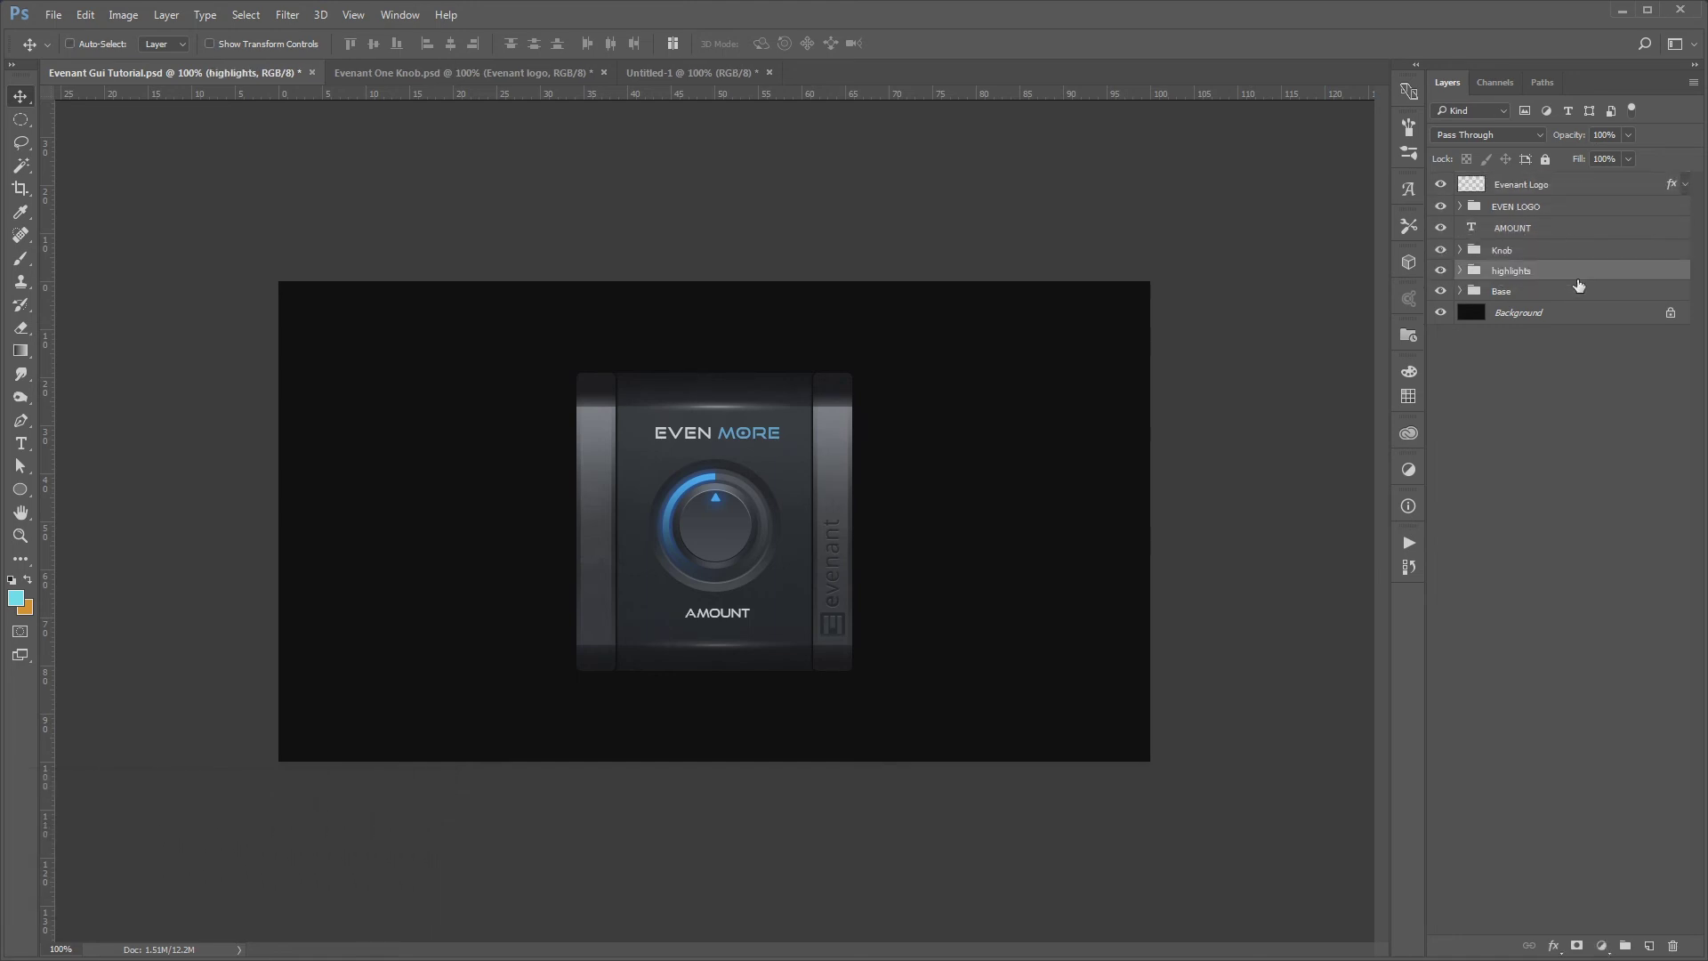
# Expand the Base group and load the Base layer's shape as a selection
pyautogui.keyDown('ctrl'); pyautogui.click(791, 475); pyautogui.keyUp('ctrl')
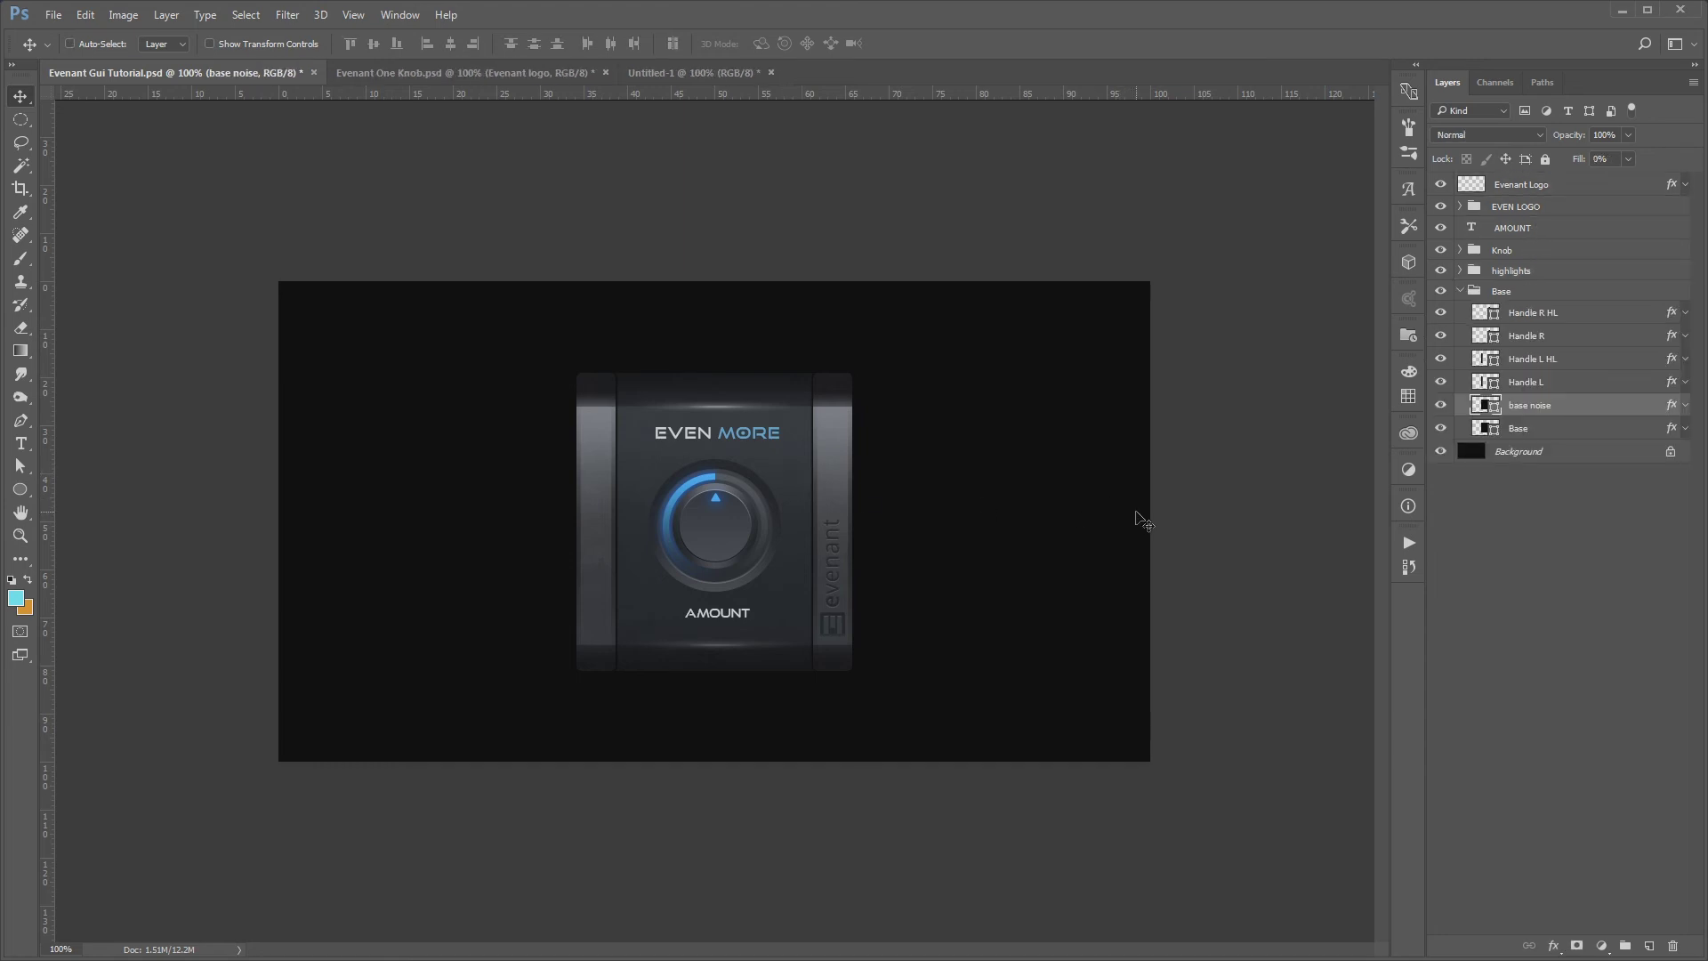
pyautogui.click(1565, 428)
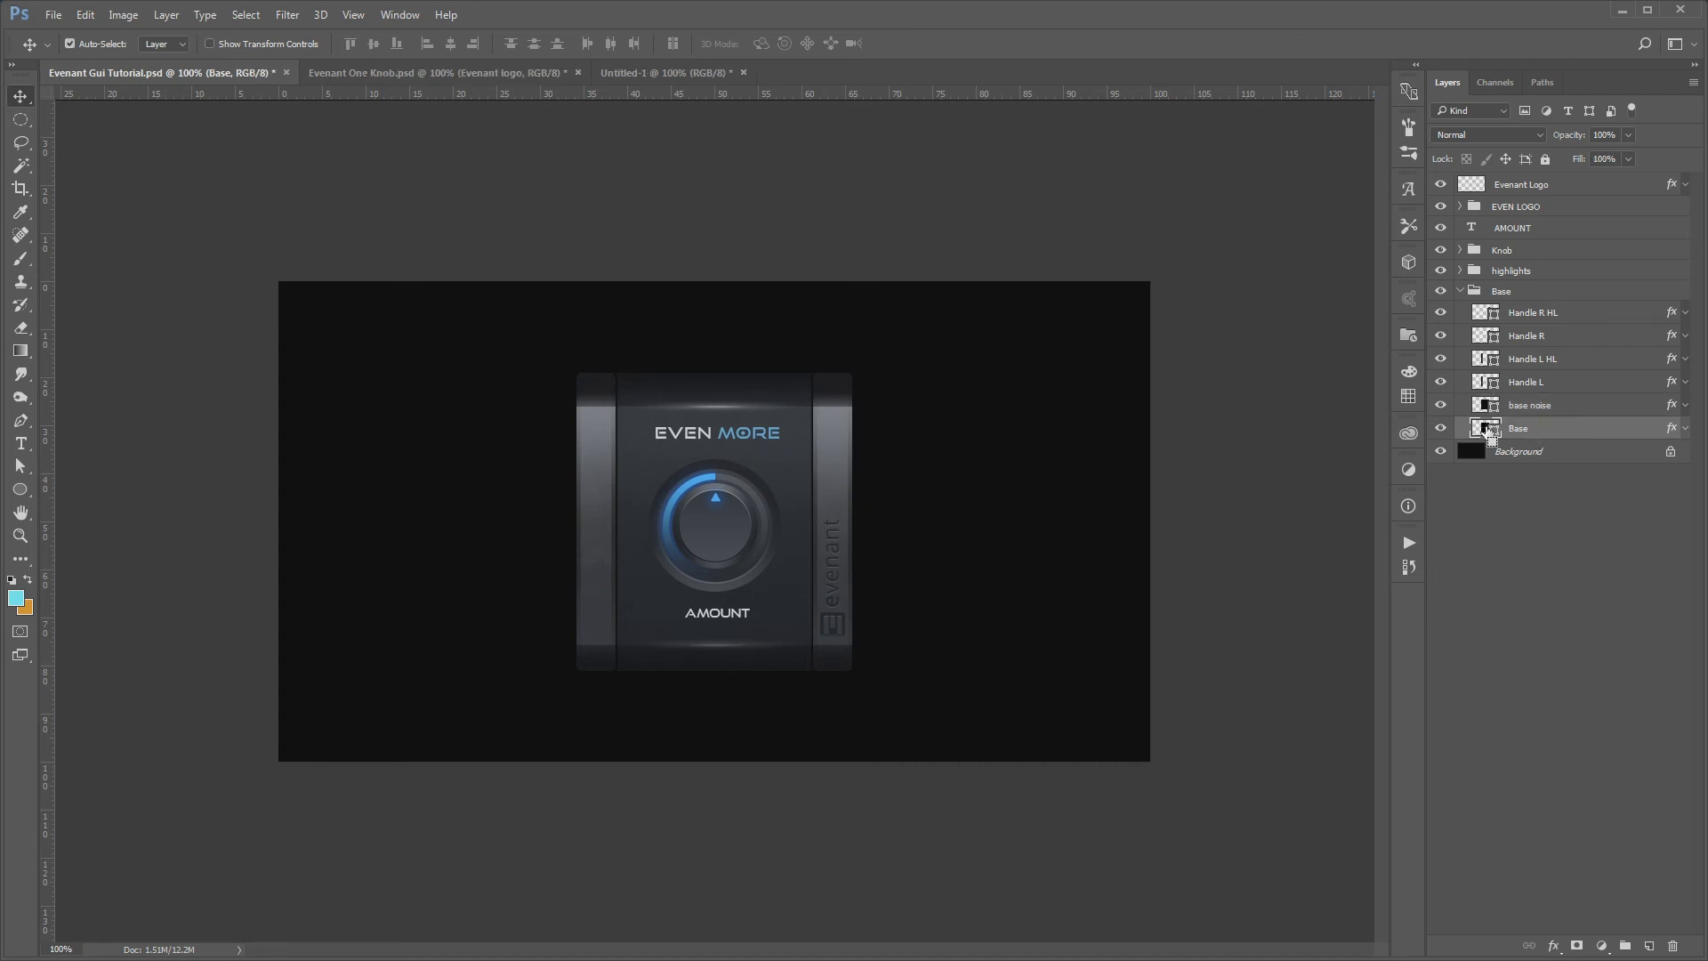
pyautogui.press('ctrl')
pyautogui.keyDown('ctrl'); pyautogui.click(1489, 428); pyautogui.keyUp('ctrl')
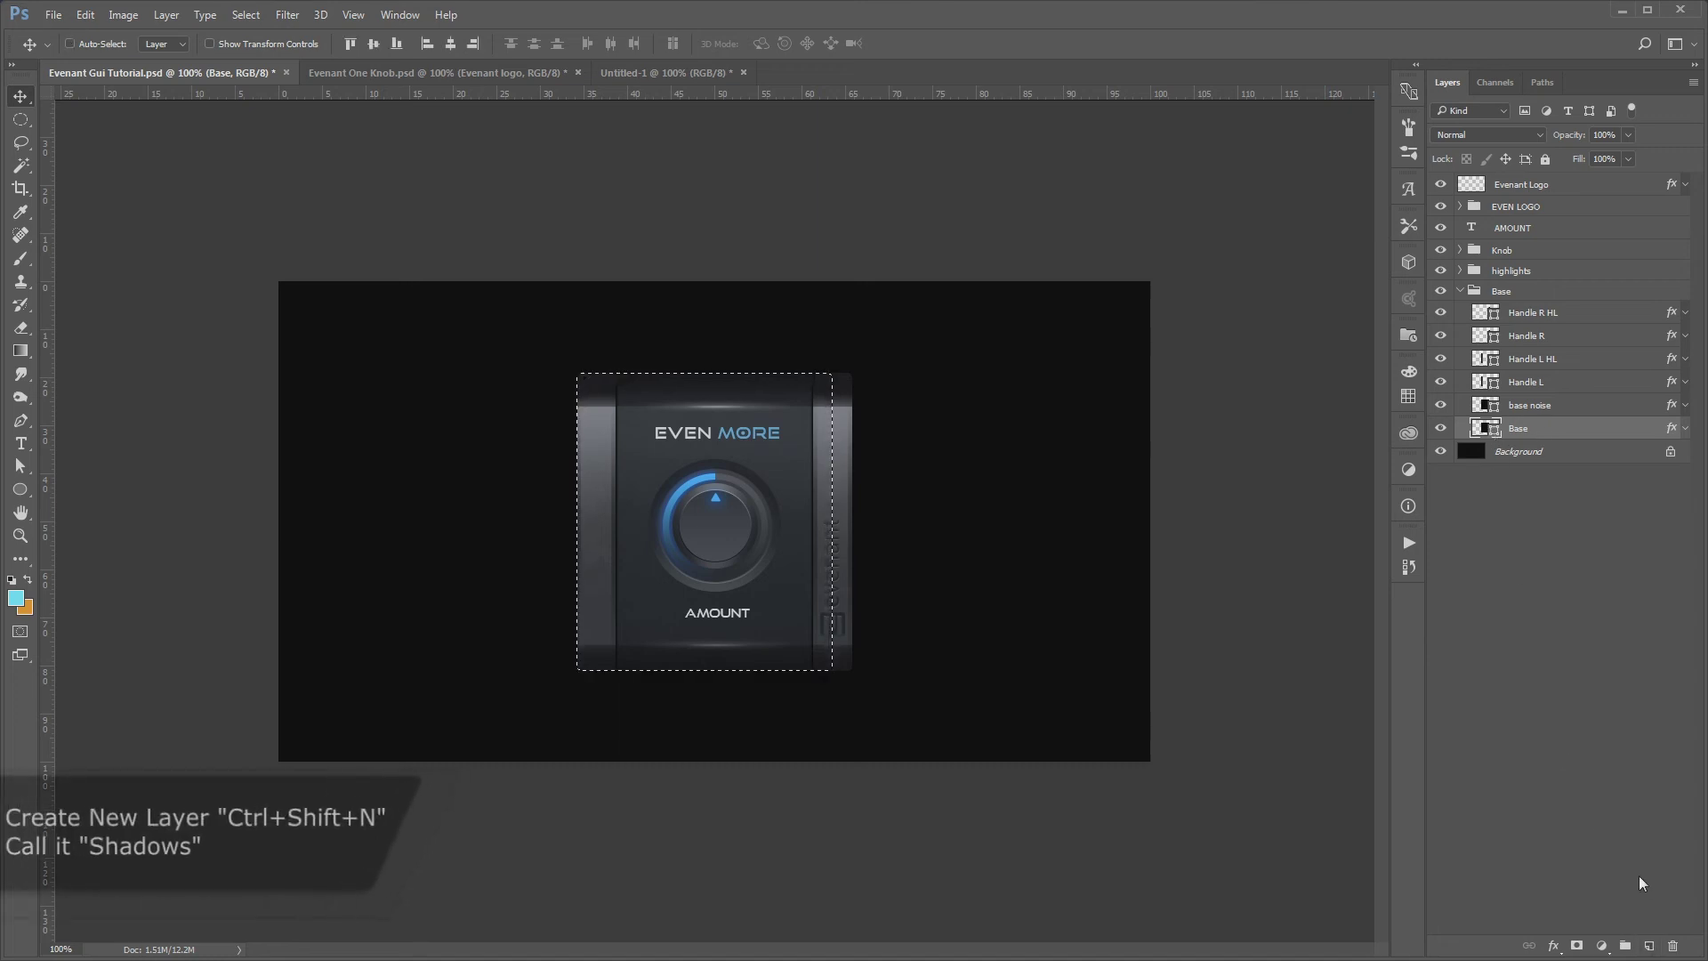
# Add a new layer above Base named 'Shadows' and clear the selection
pyautogui.click(1646, 946)
pyautogui.doubleClick(1521, 428)
pyautogui.write('Shadows')
pyautogui.press('Return')
pyautogui.hotkey('ctrl', 'd')
pyautogui.press('b')
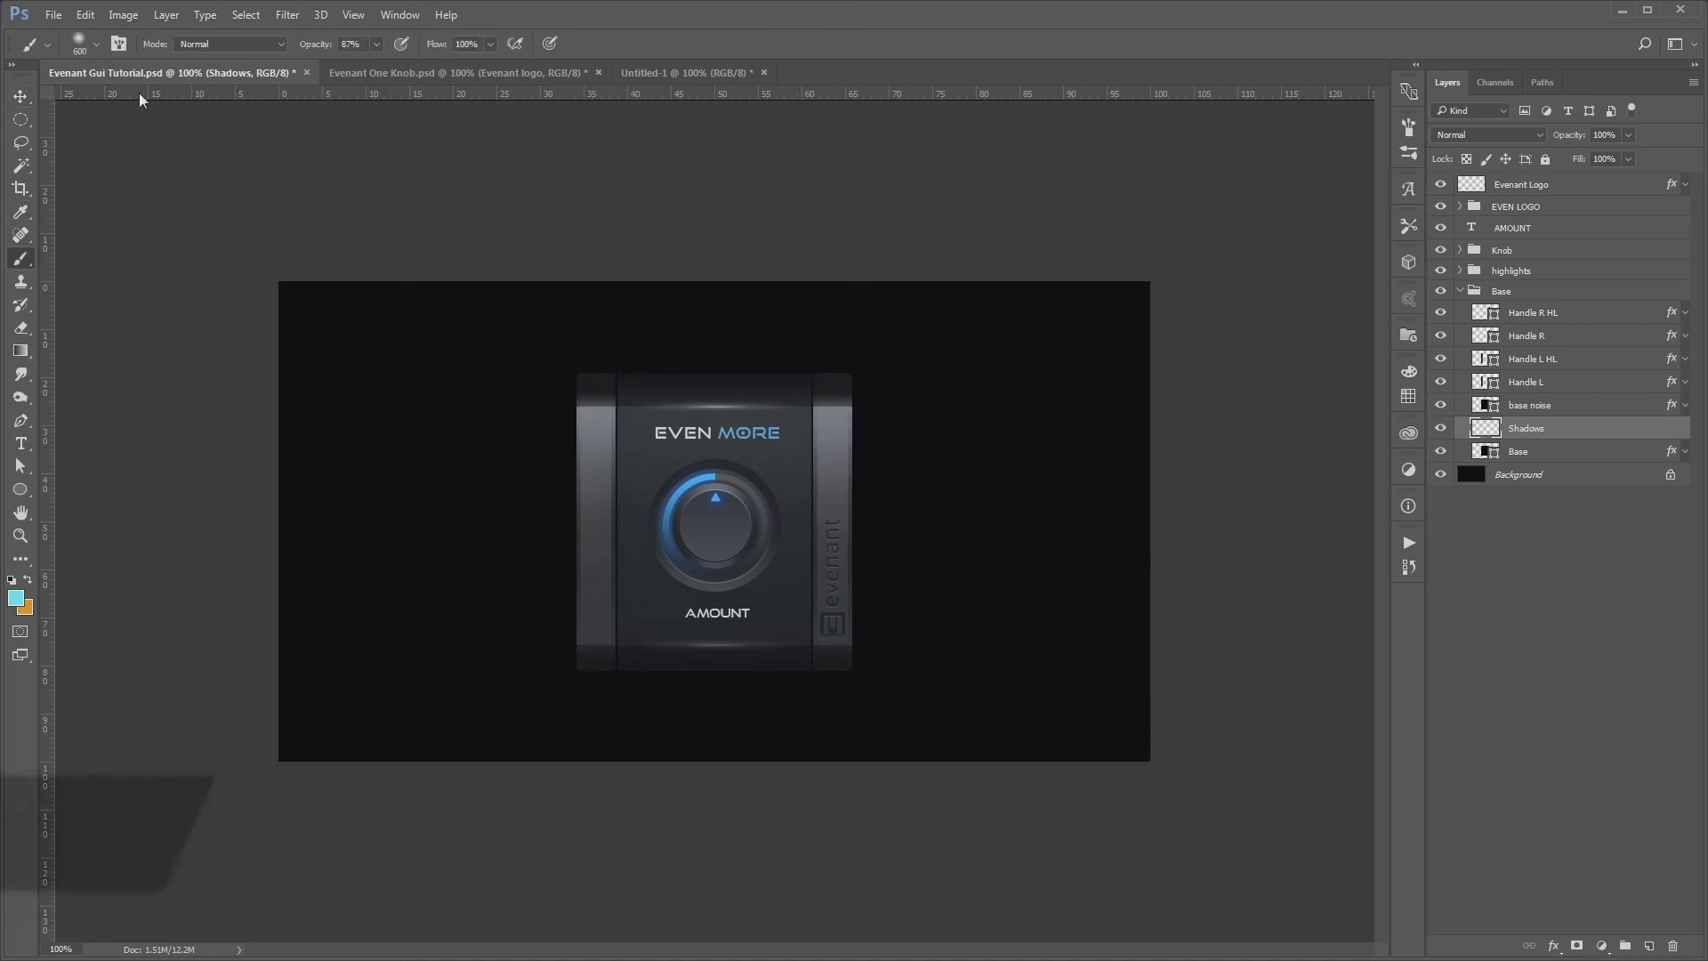
pyautogui.click(96, 44)
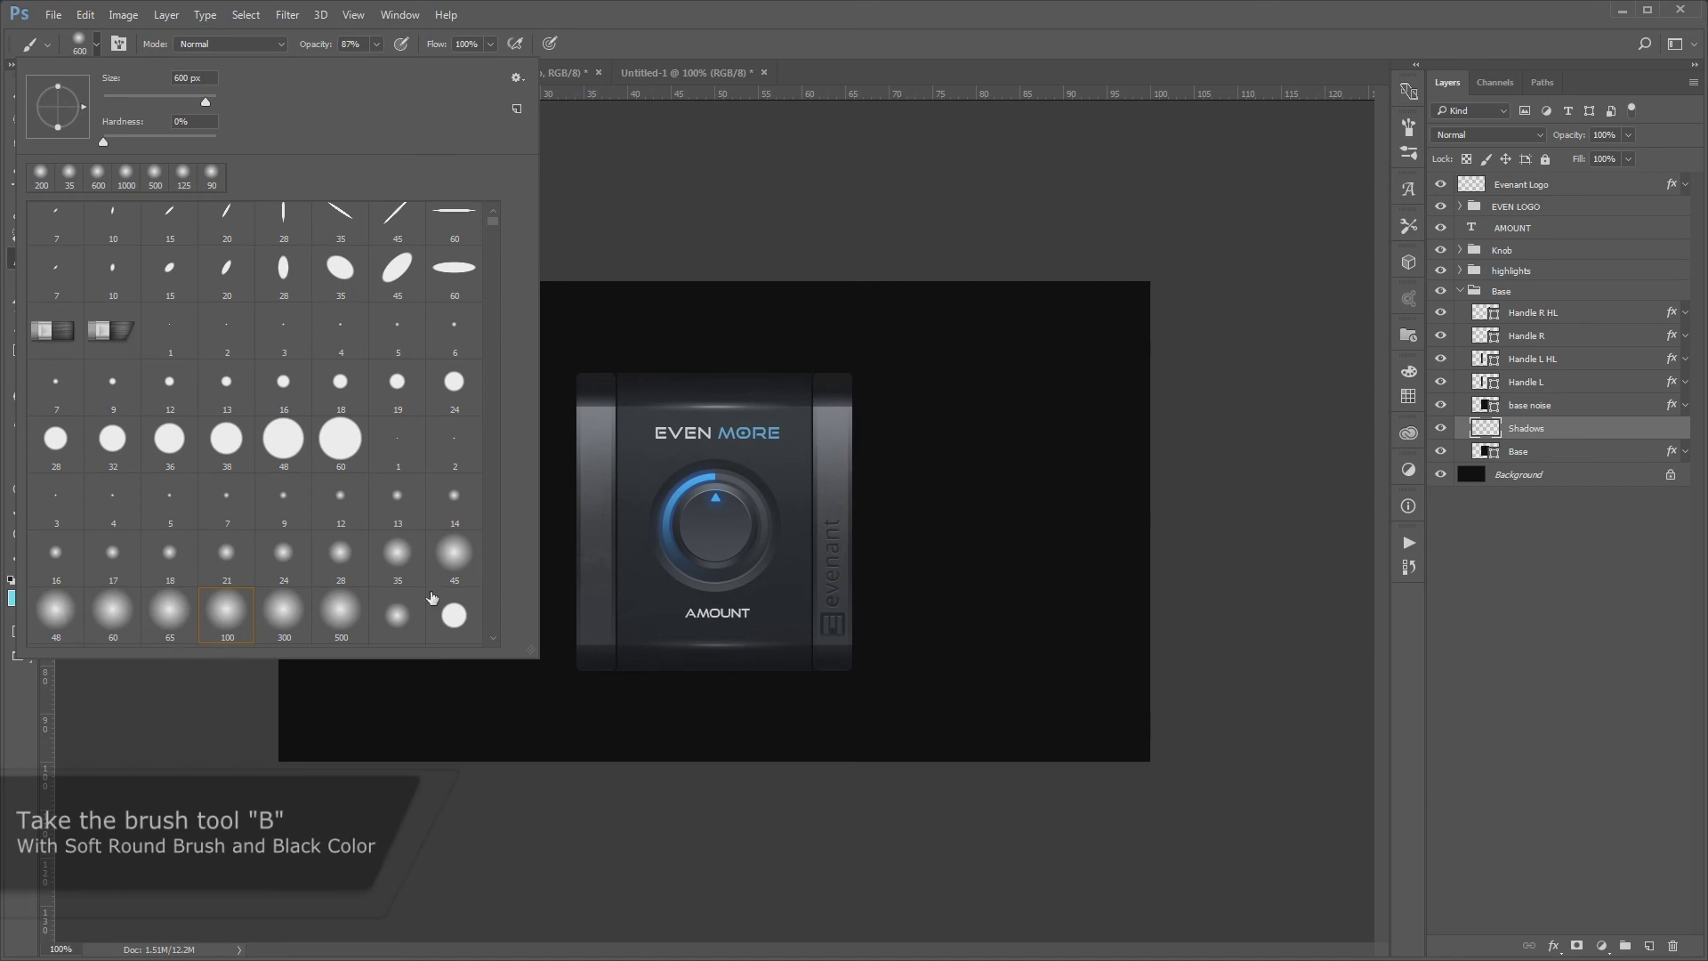
# Paint soft black 35 px strokes down the centre section's left and right edges
pyautogui.doubleClick(408, 556)
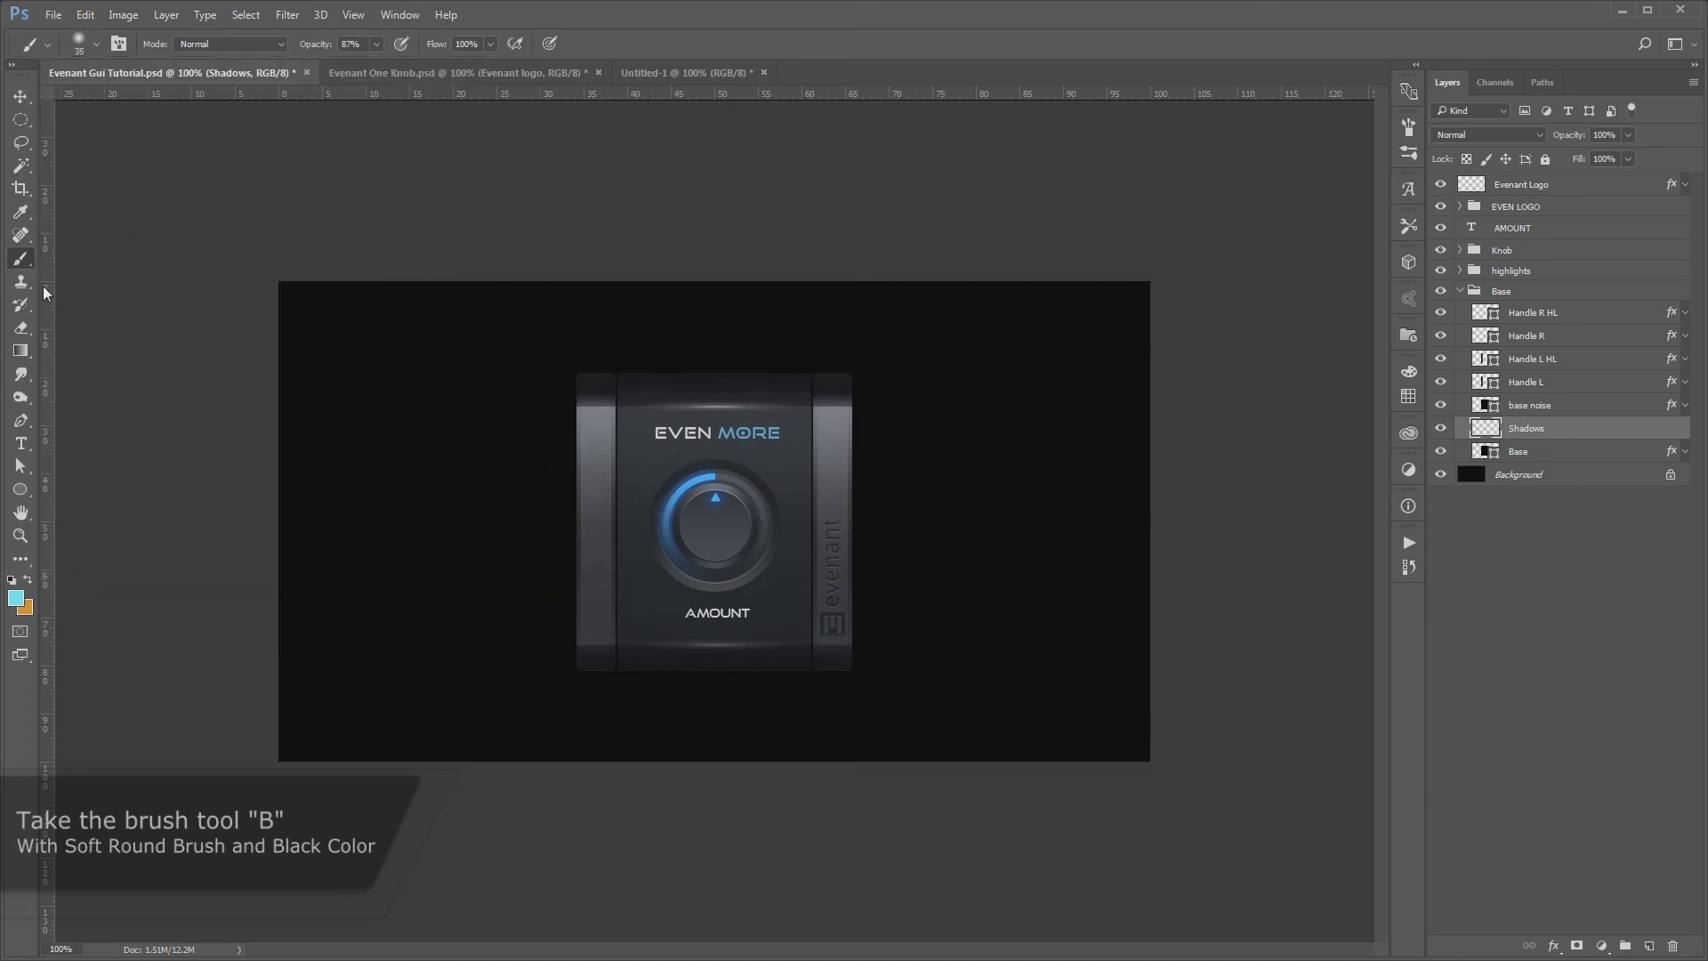
pyautogui.click(10, 580)
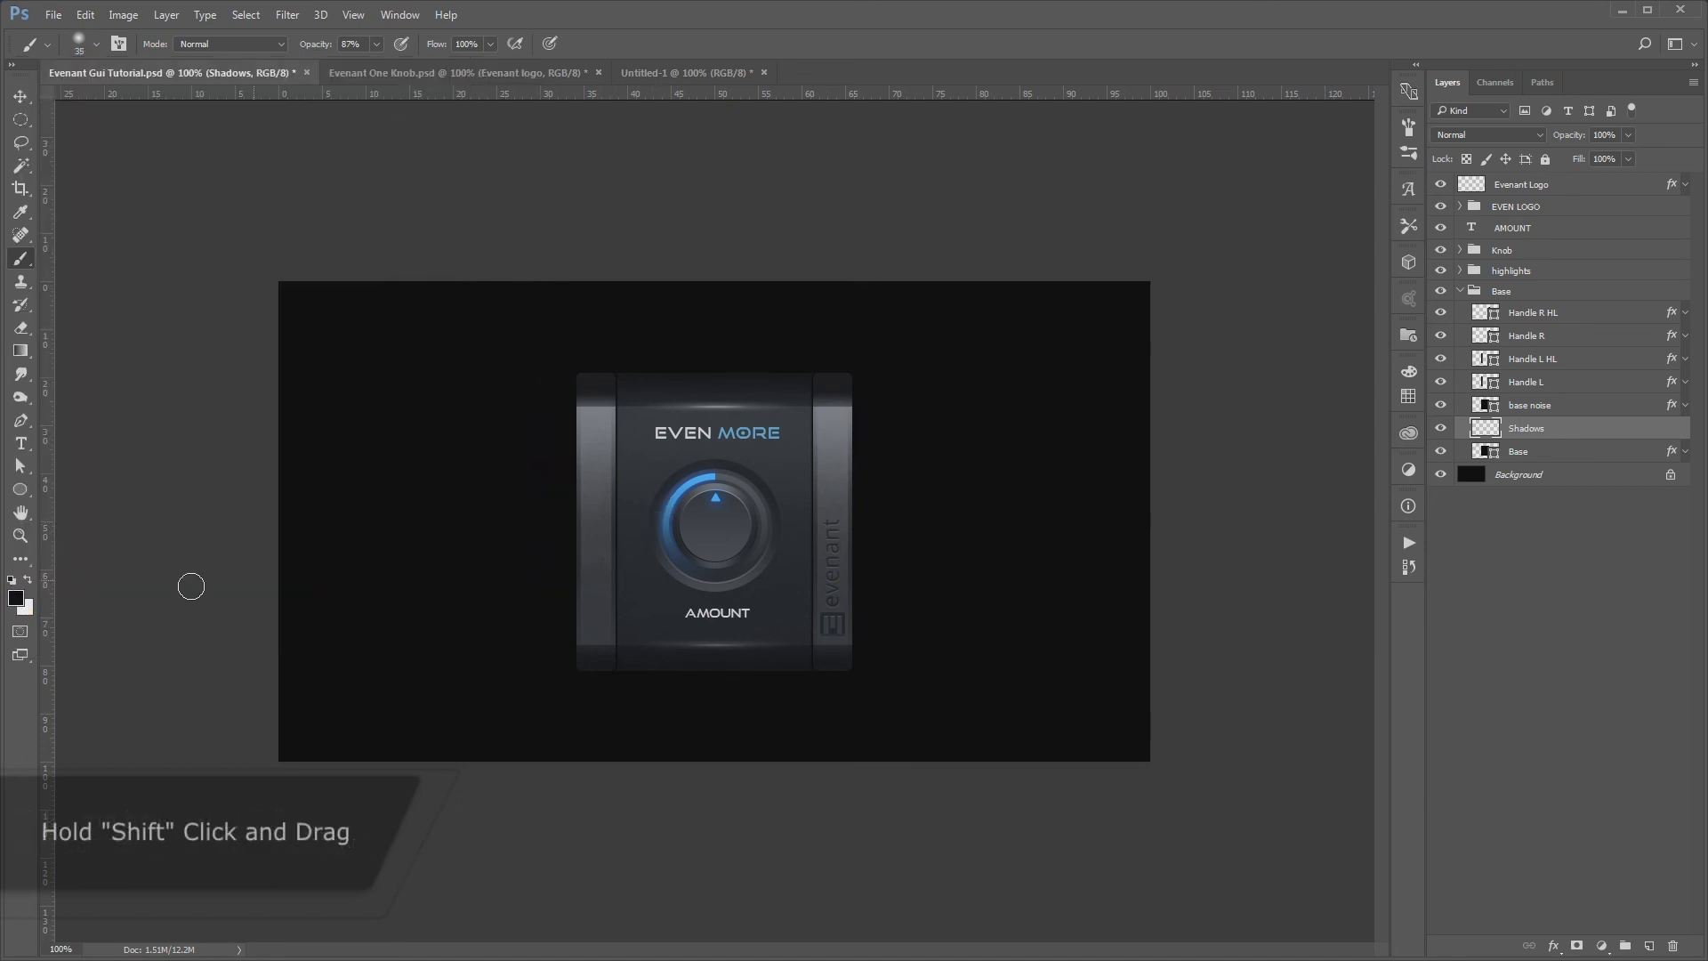
pyautogui.moveTo(617, 374); pyautogui.dragTo(599, 819)
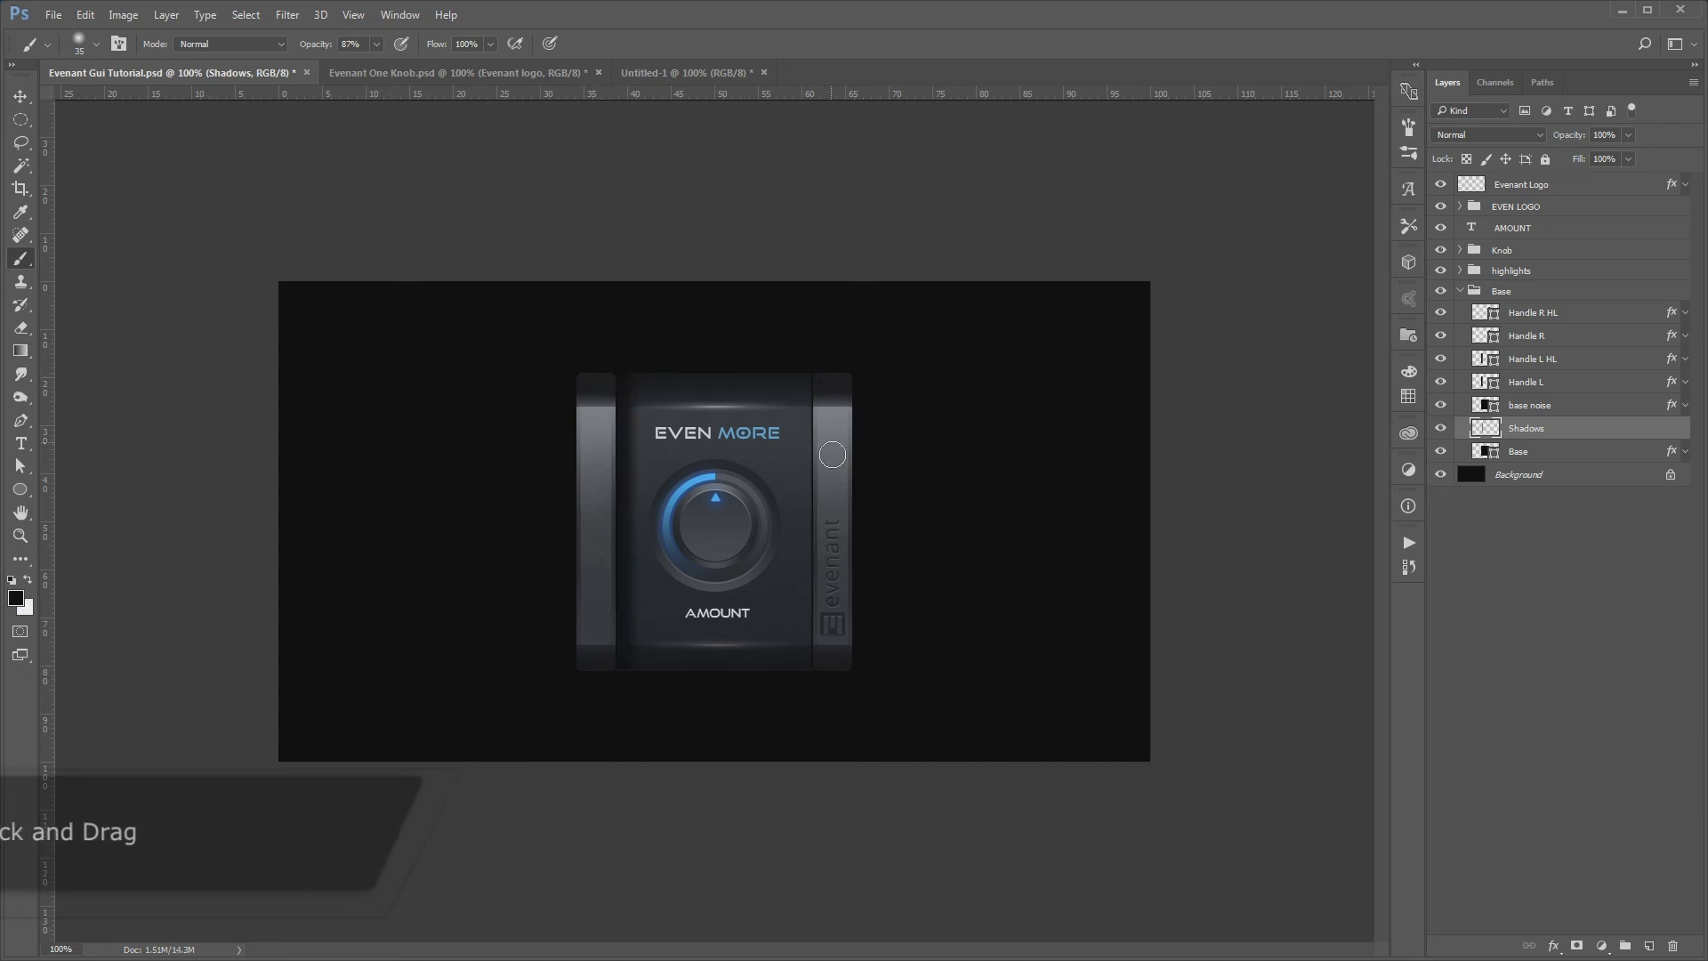
pyautogui.moveTo(817, 372); pyautogui.dragTo(819, 680)
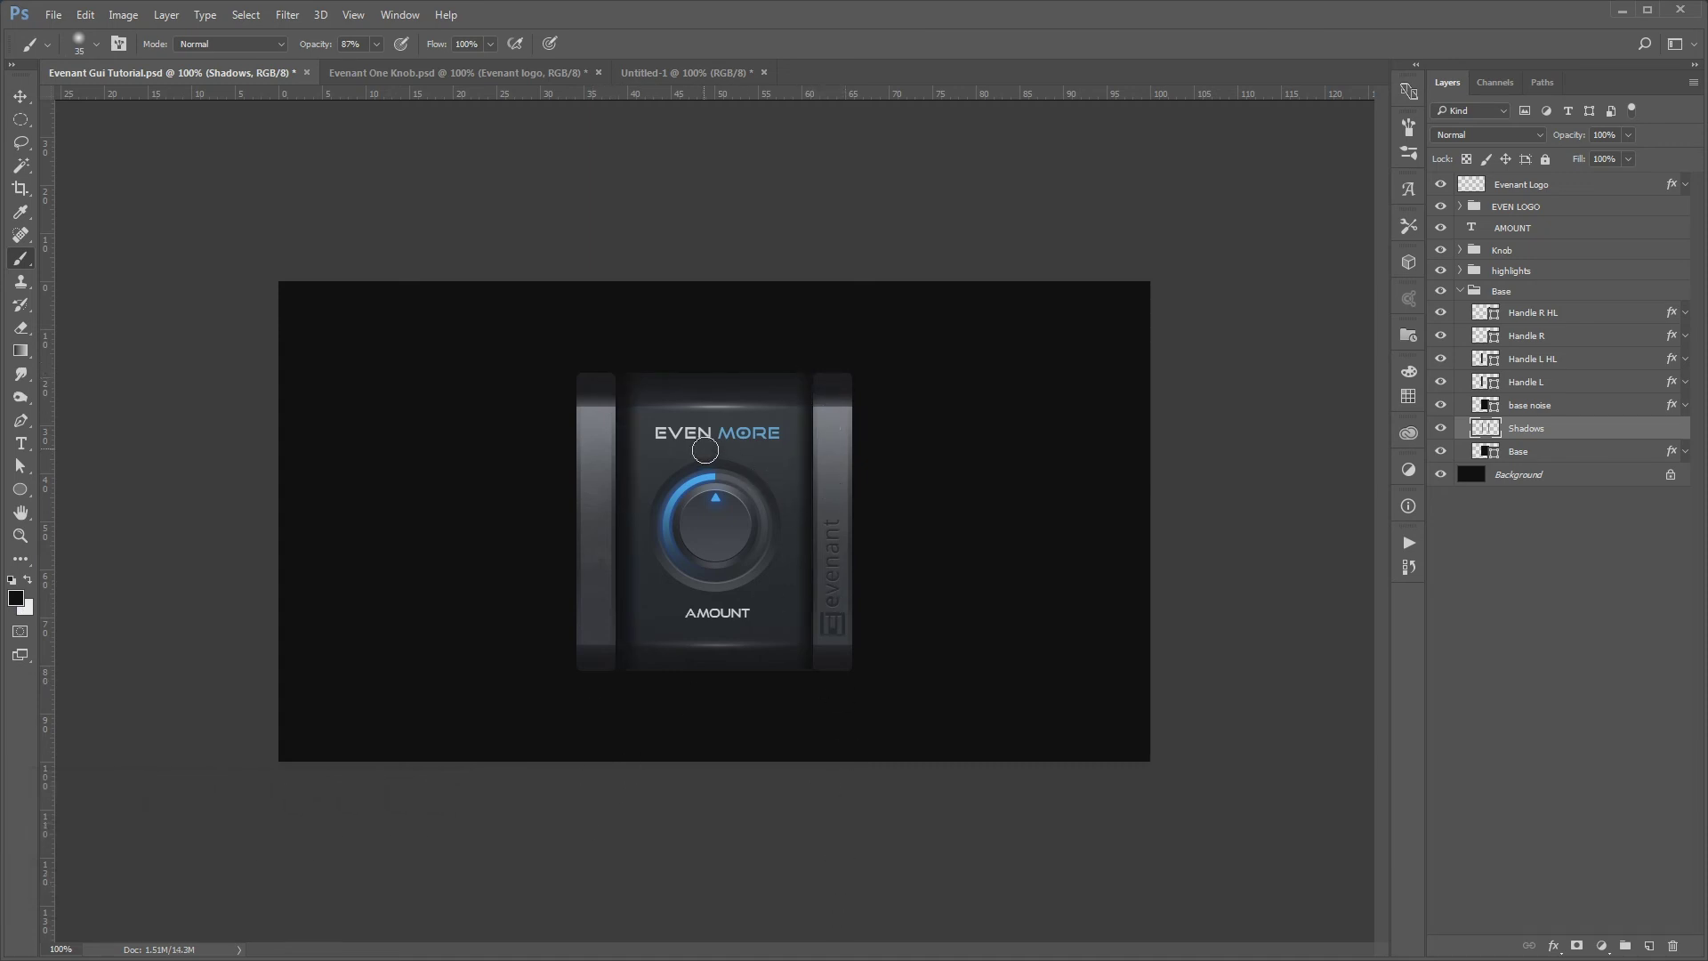
pyautogui.press('e')
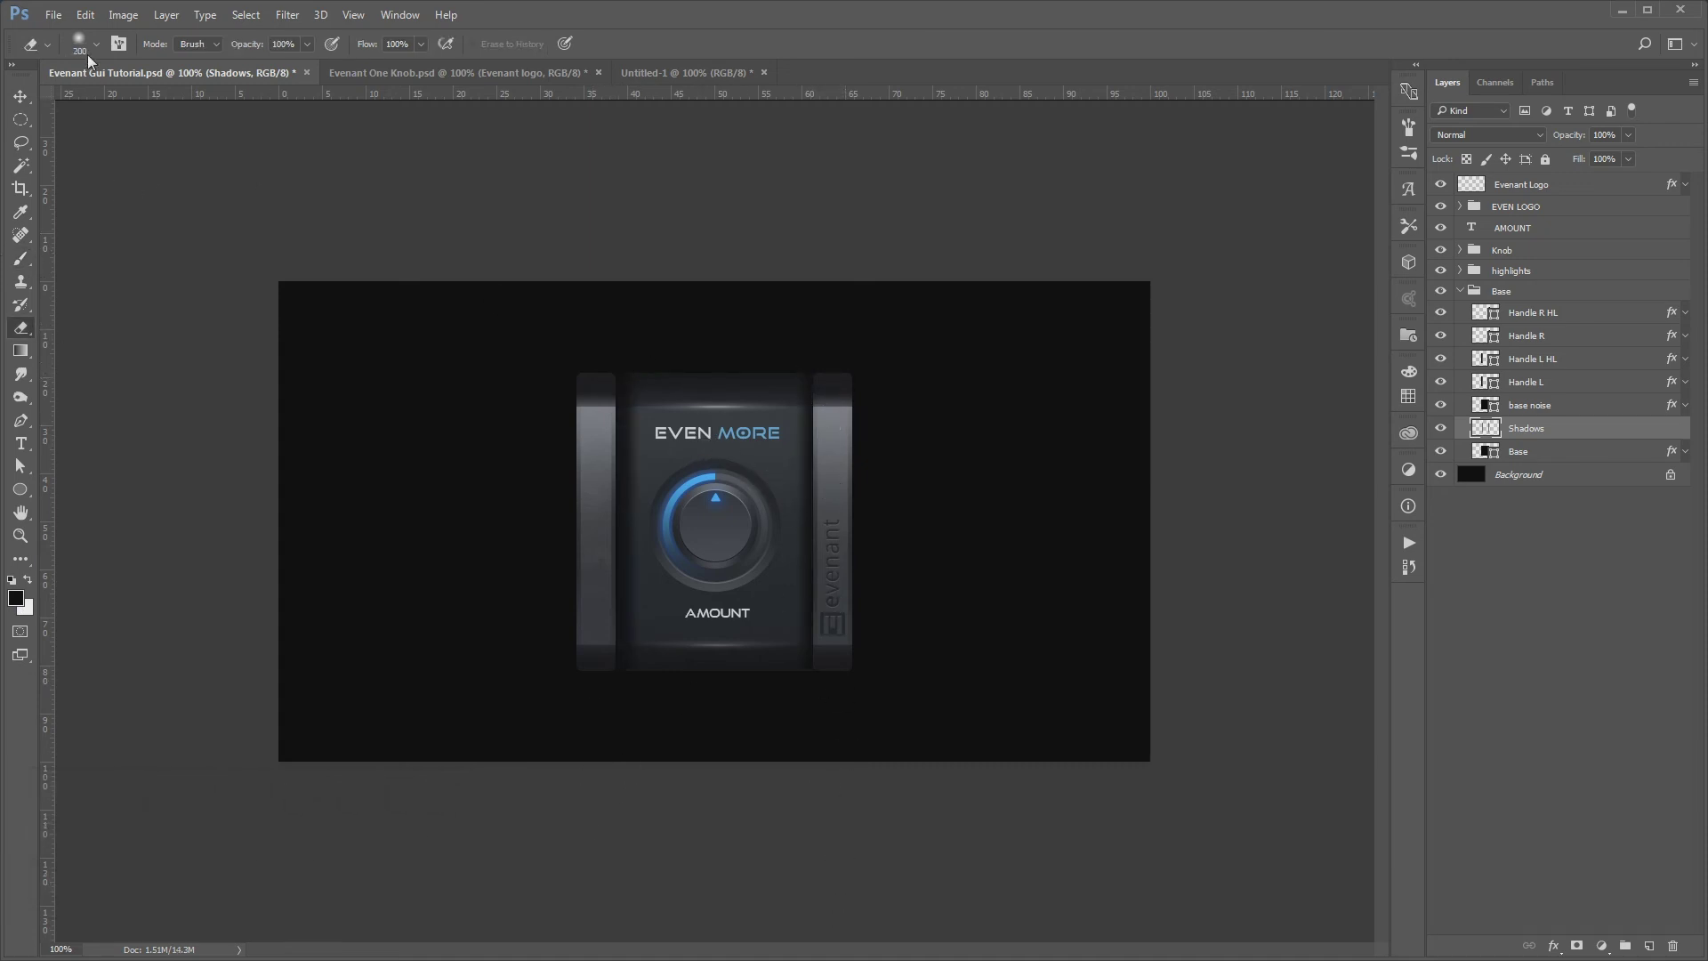
# Set the eraser to 54% hardness, slightly smaller, and erase the left-edge shadow spill
pyautogui.click(94, 42)
pyautogui.moveTo(103, 140); pyautogui.dragTo(163, 142)
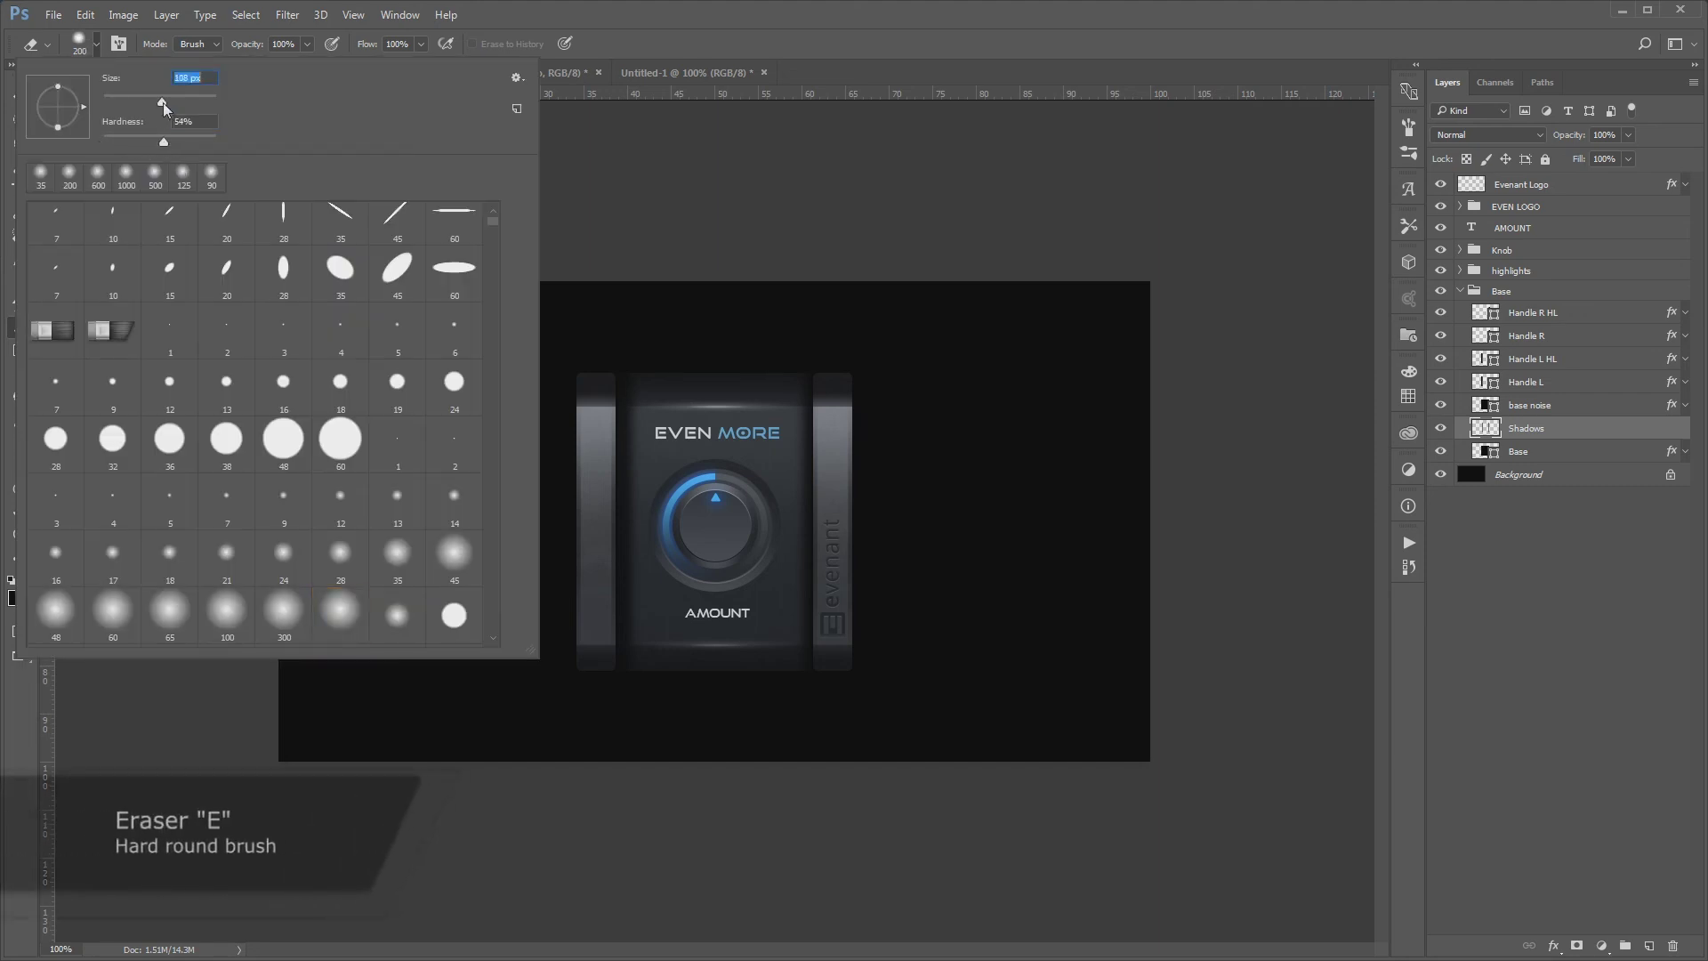
pyautogui.press('Return')
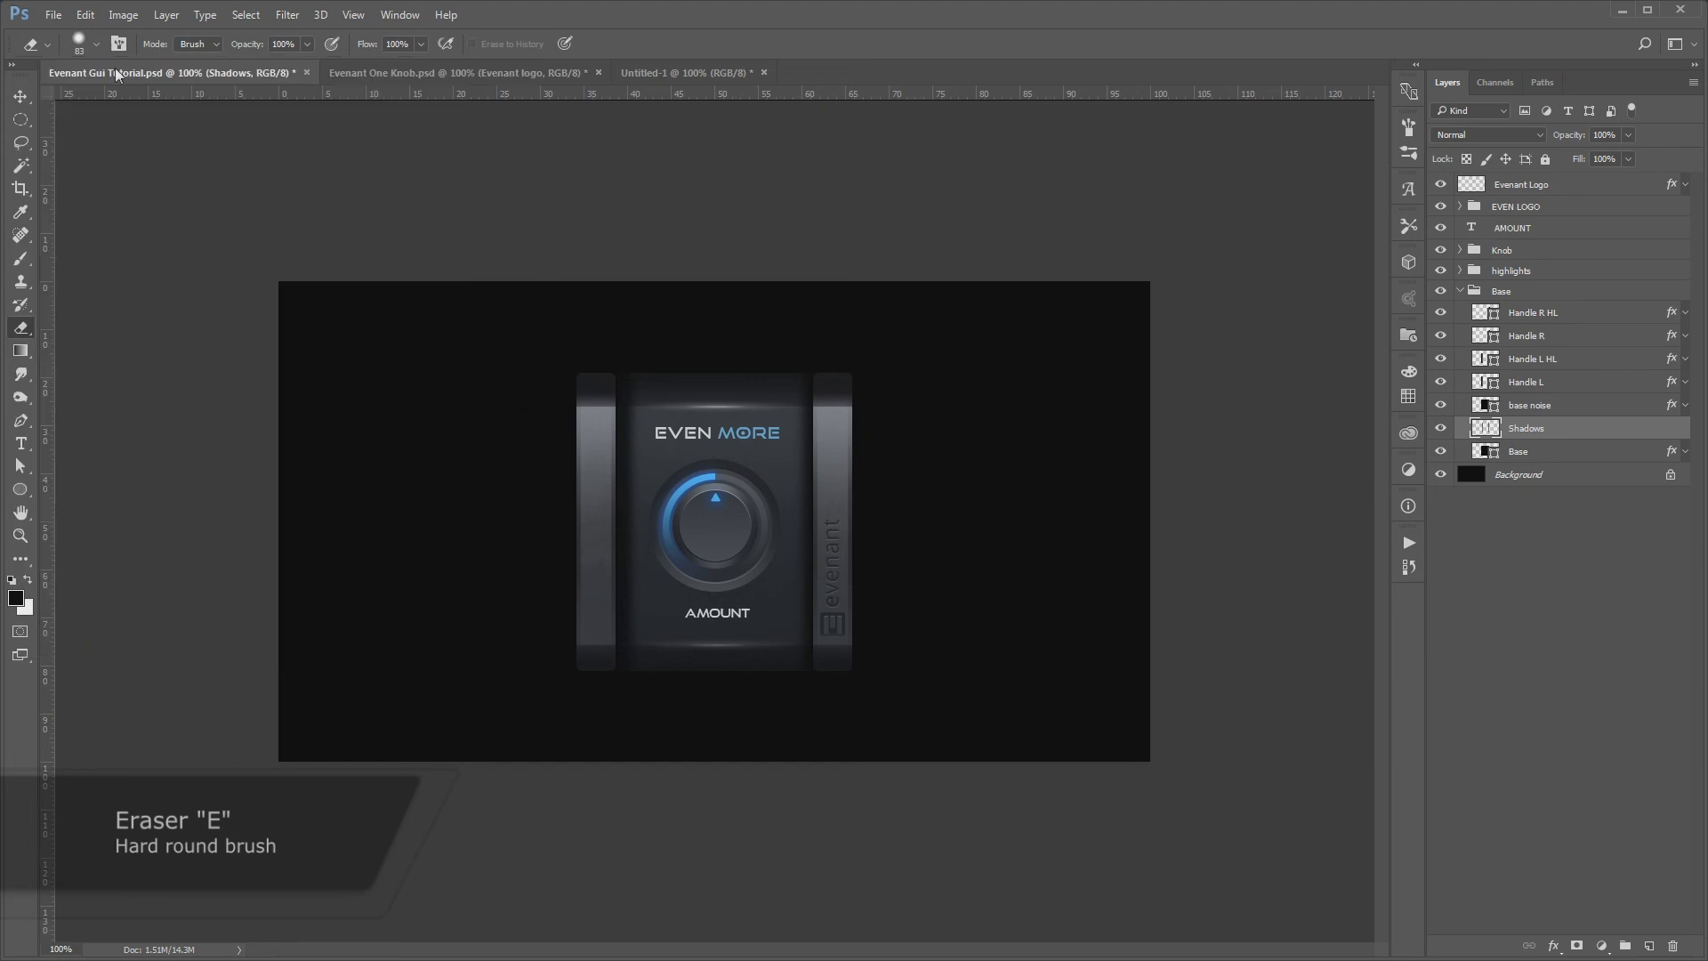
pyautogui.press('[')
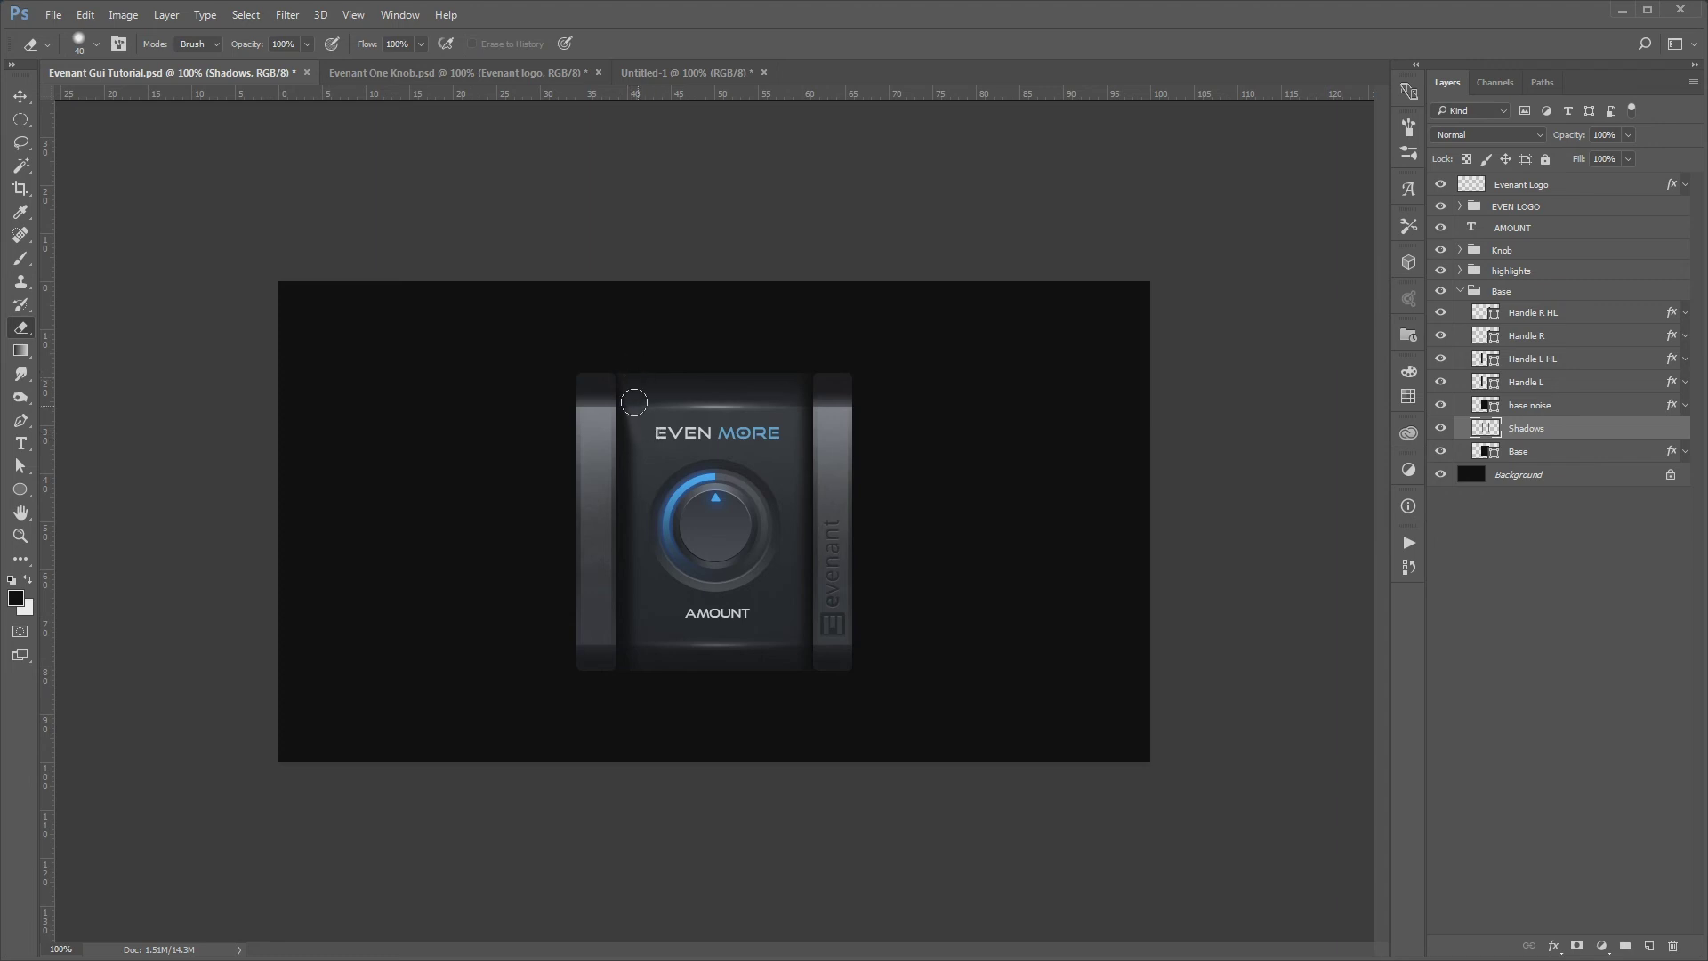
pyautogui.moveTo(641, 458); pyautogui.dragTo(636, 631)
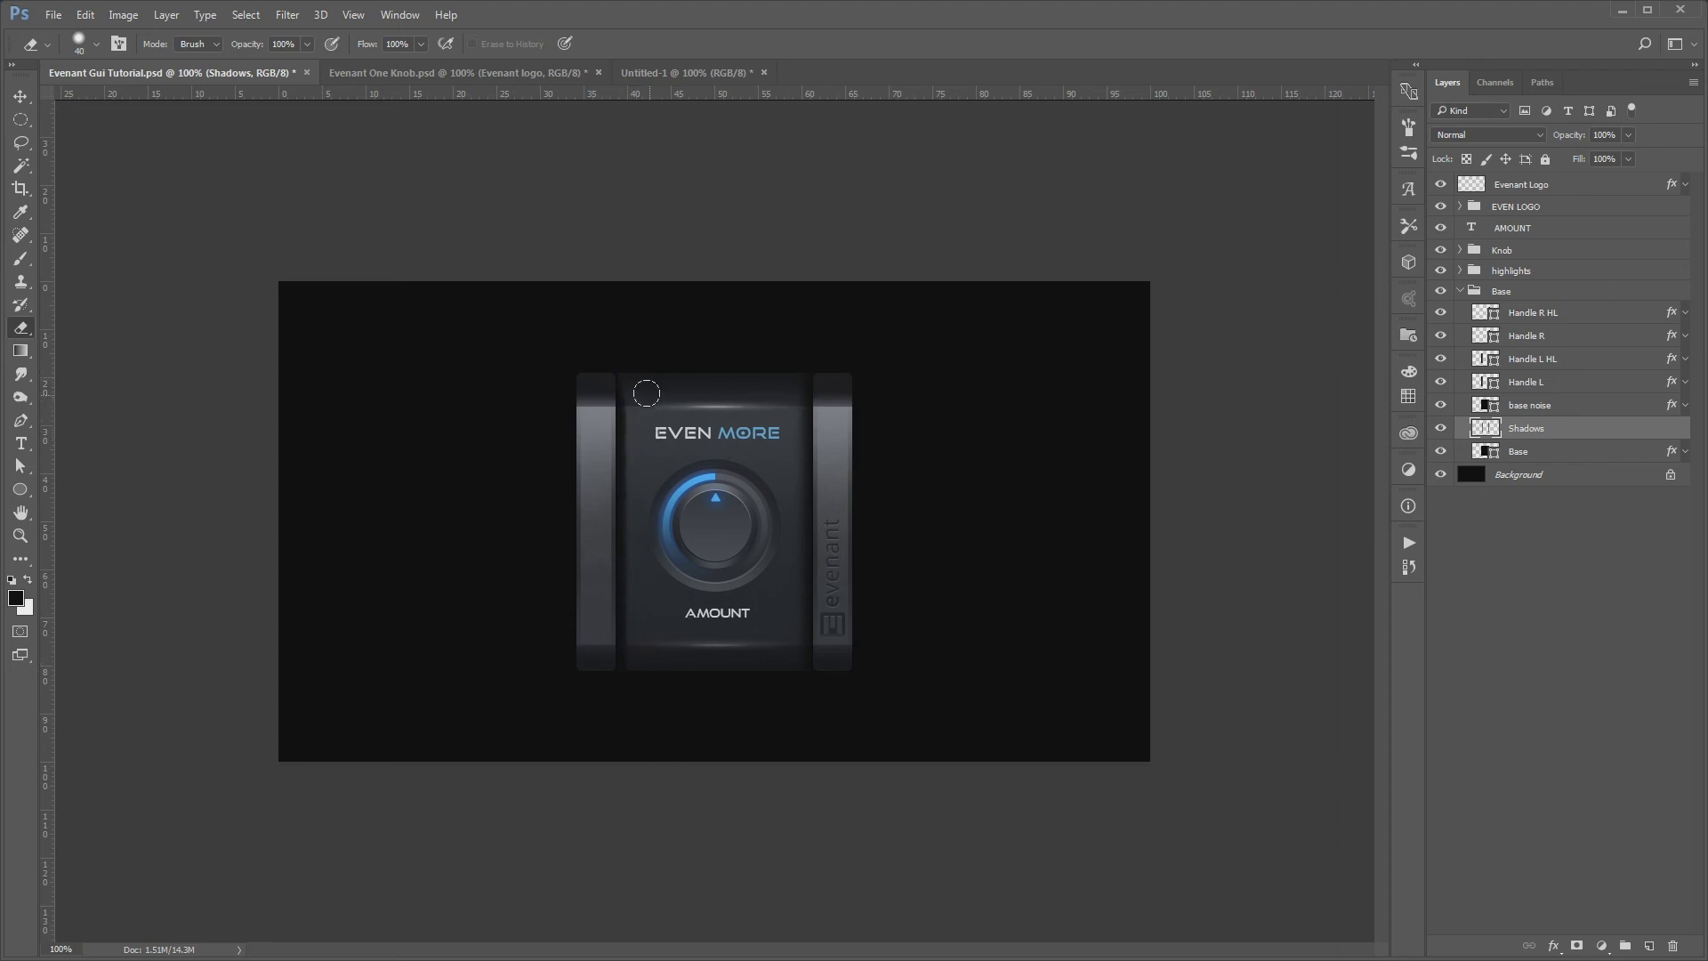
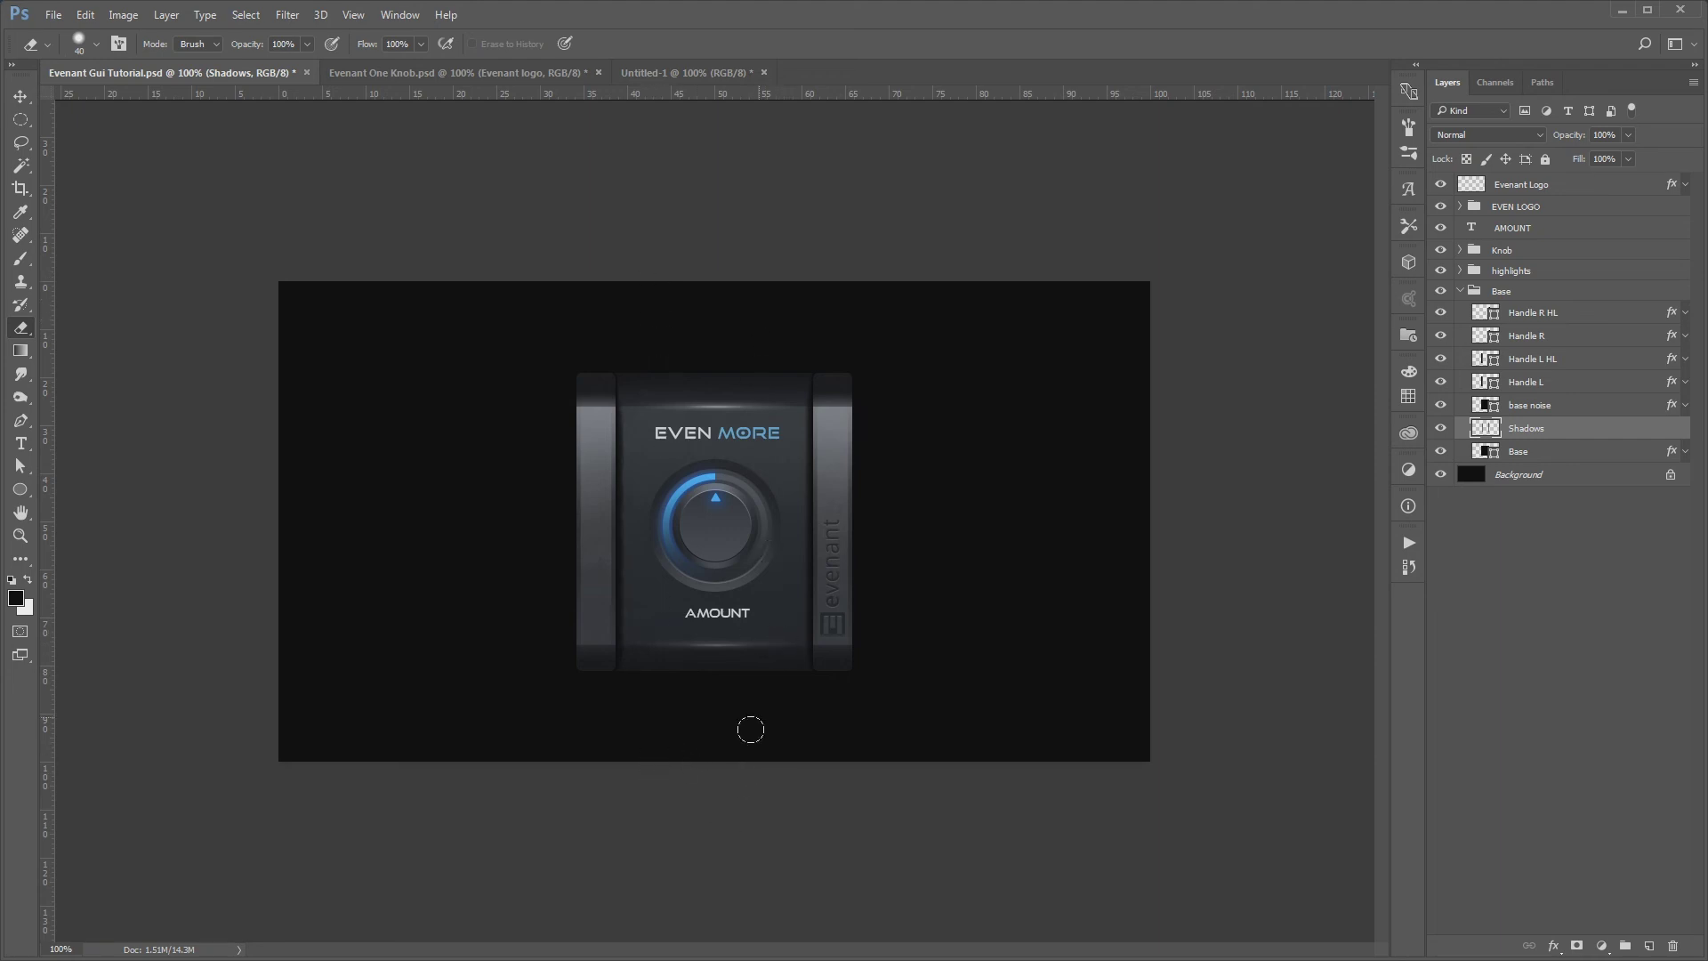
# Add a light blue-grey (afb6c1) stop near 90% in Handle R HL's Gradient Overlay gradient
pyautogui.press('v')
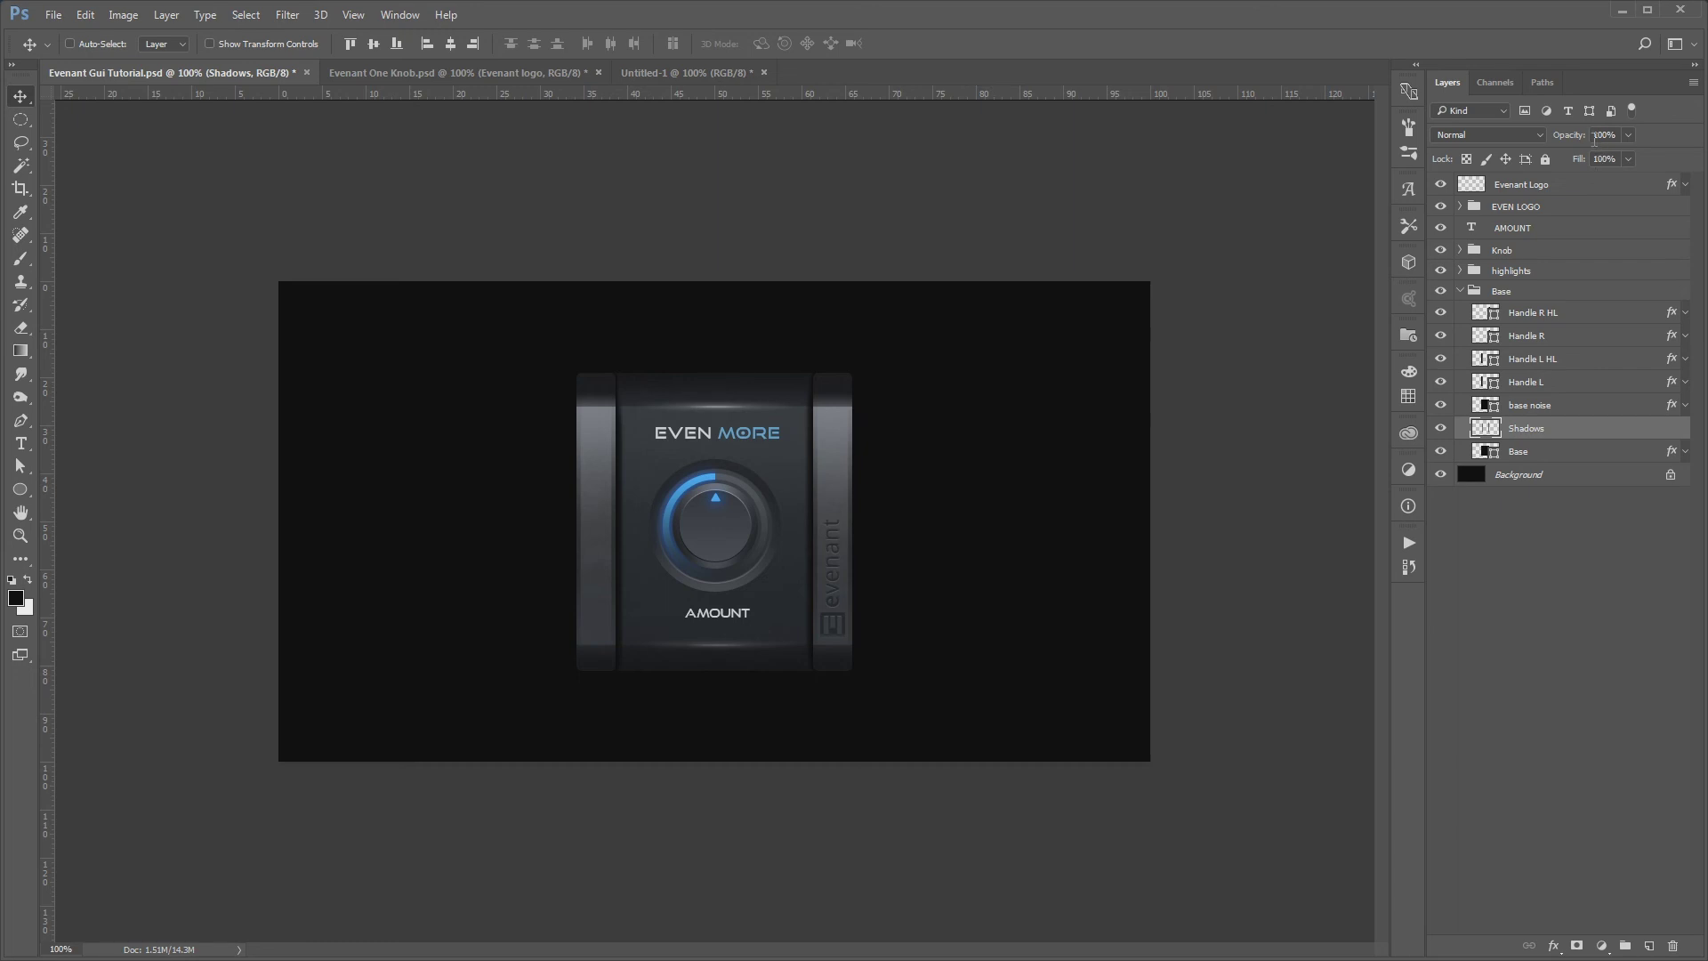
pyautogui.write('50')
pyautogui.click(1582, 313)
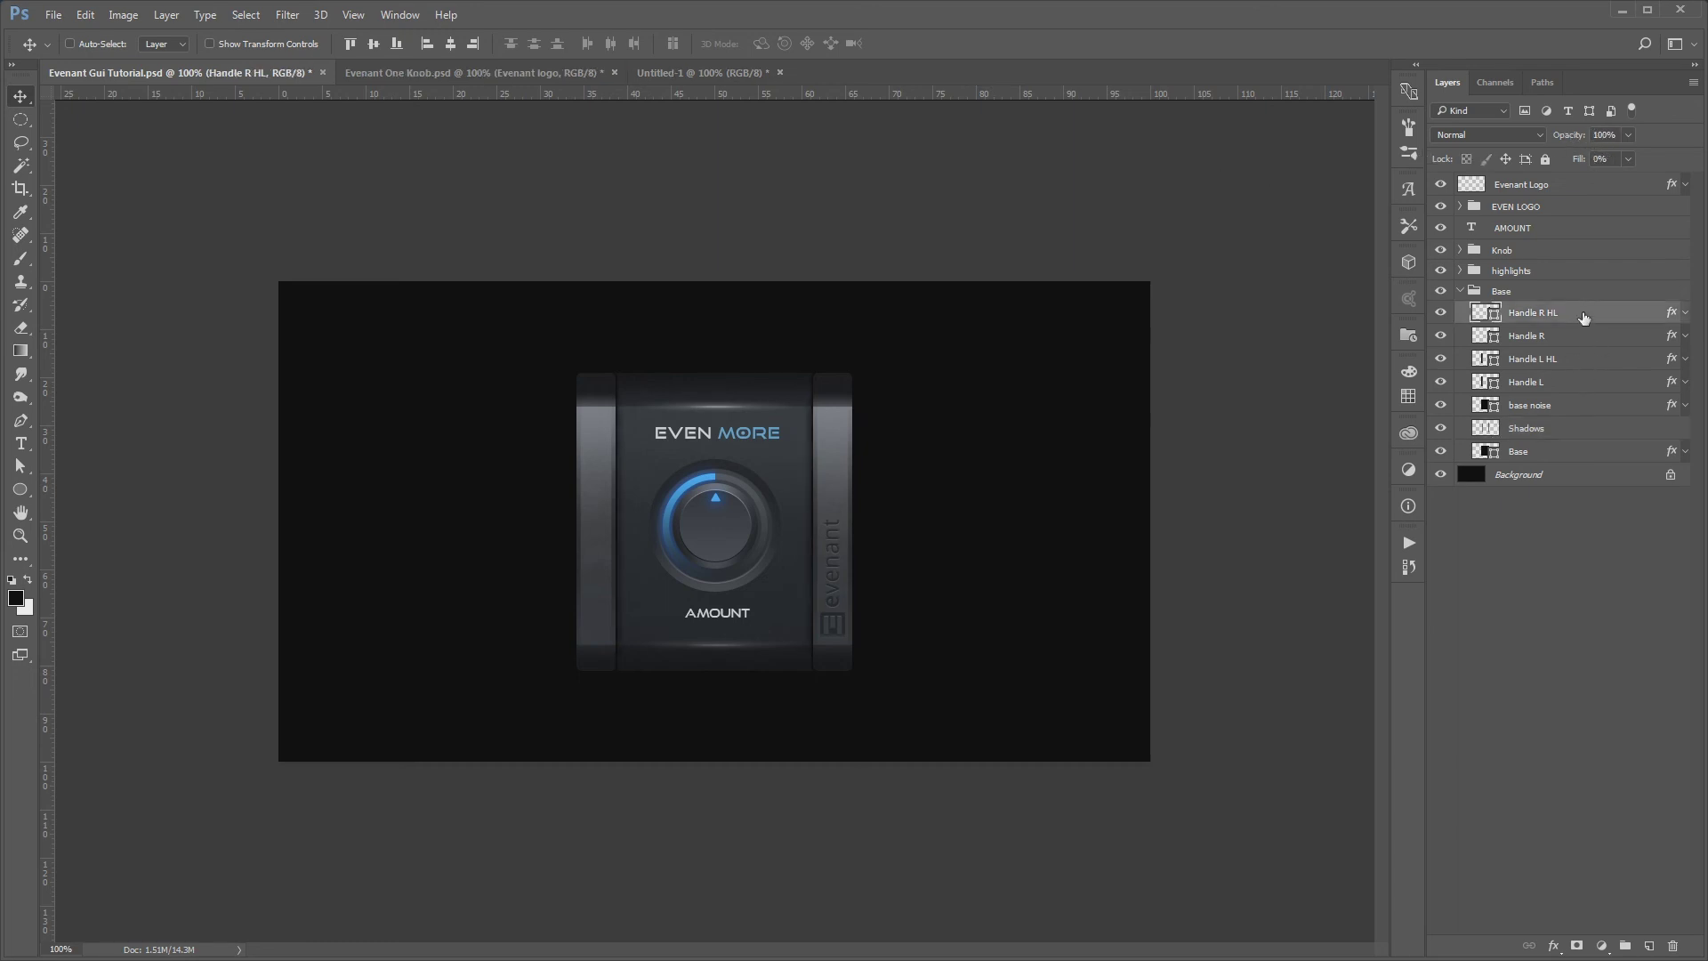
pyautogui.doubleClick(1583, 317)
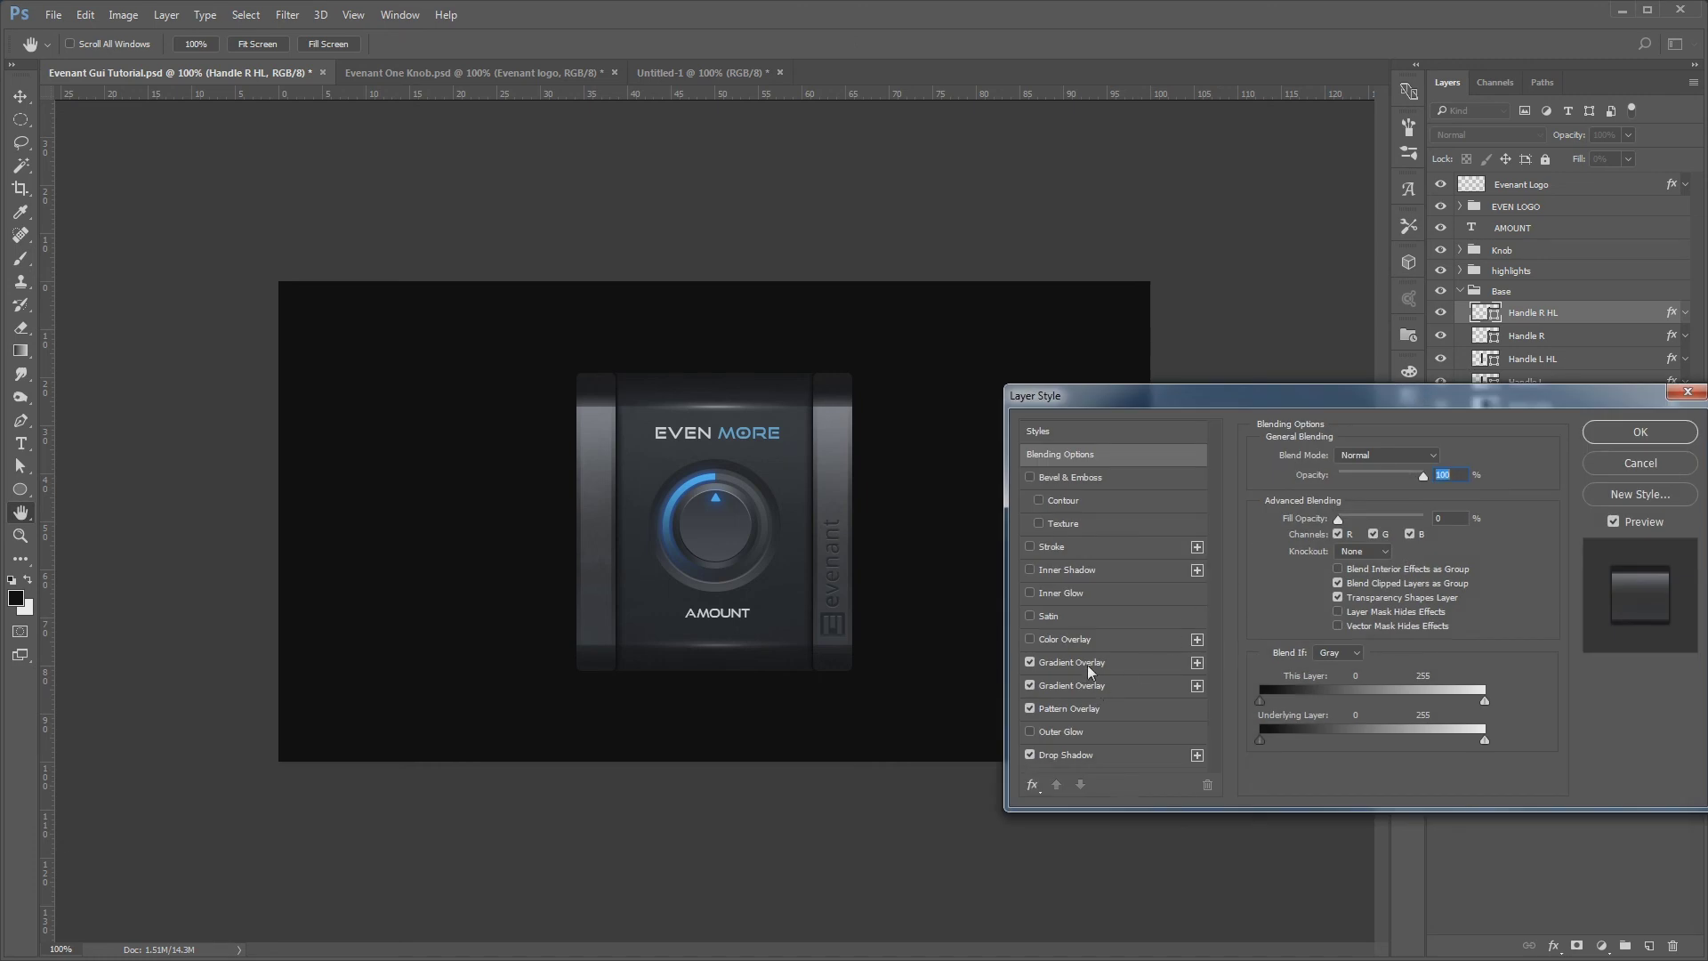
pyautogui.click(1087, 664)
pyautogui.click(1089, 685)
pyautogui.click(1095, 686)
pyautogui.click(1395, 499)
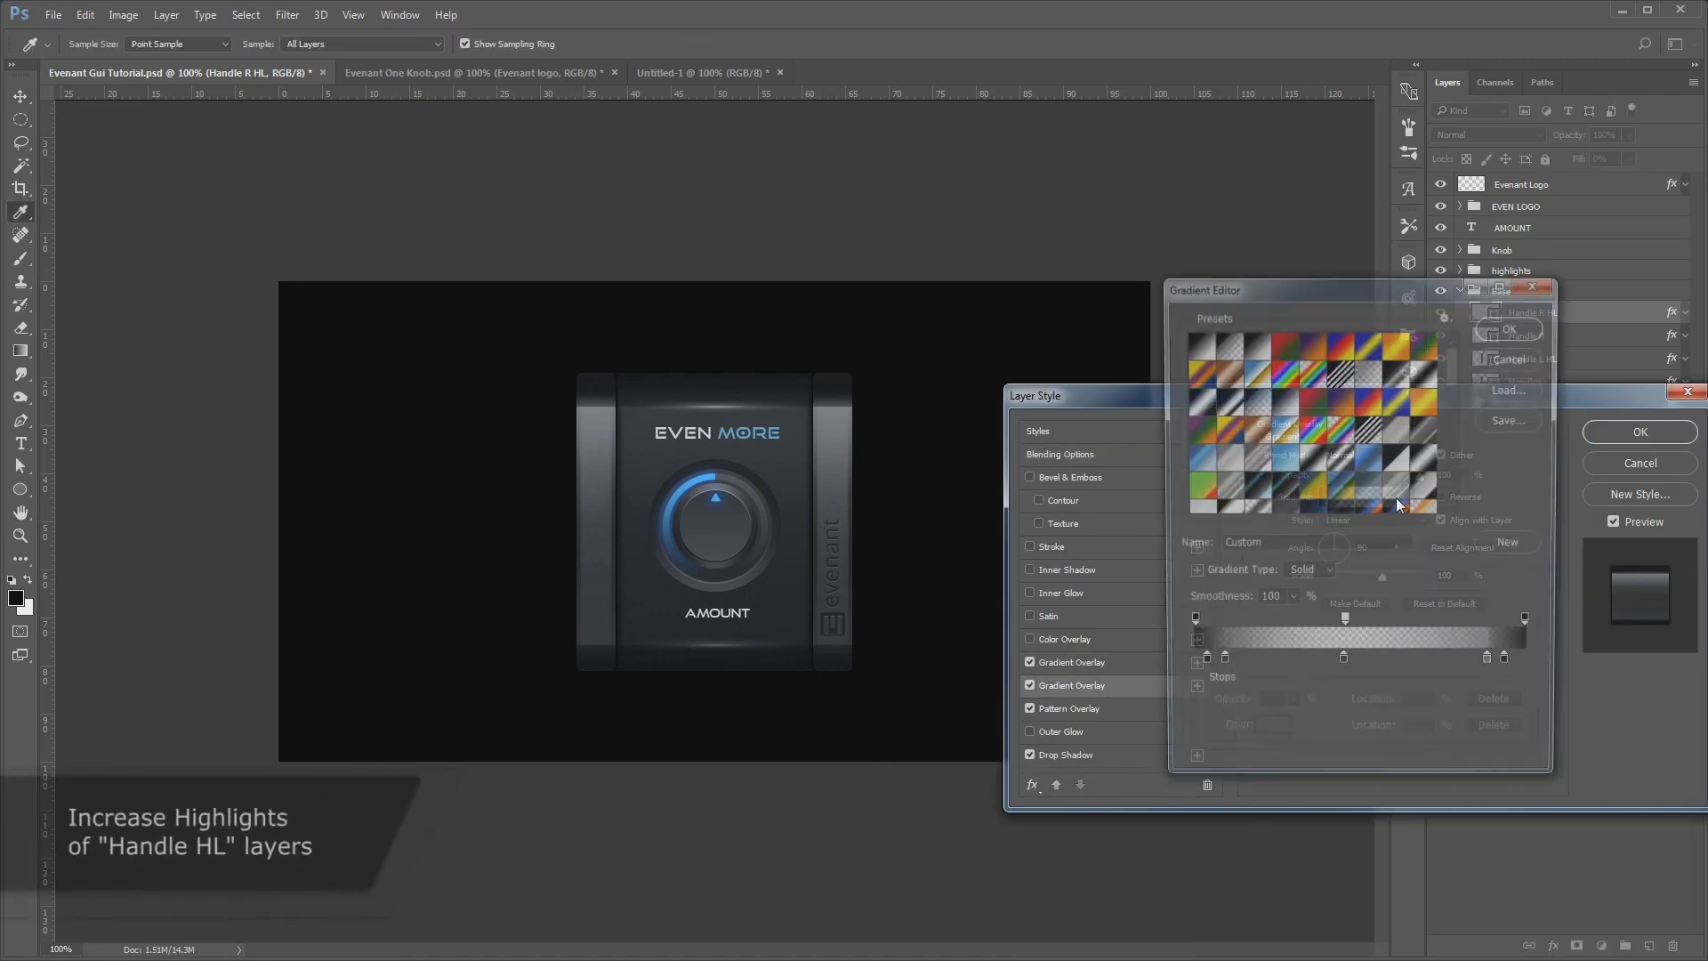
pyautogui.moveTo(1493, 666); pyautogui.dragTo(1485, 666)
pyautogui.click(1496, 667)
pyautogui.doubleClick(1497, 667)
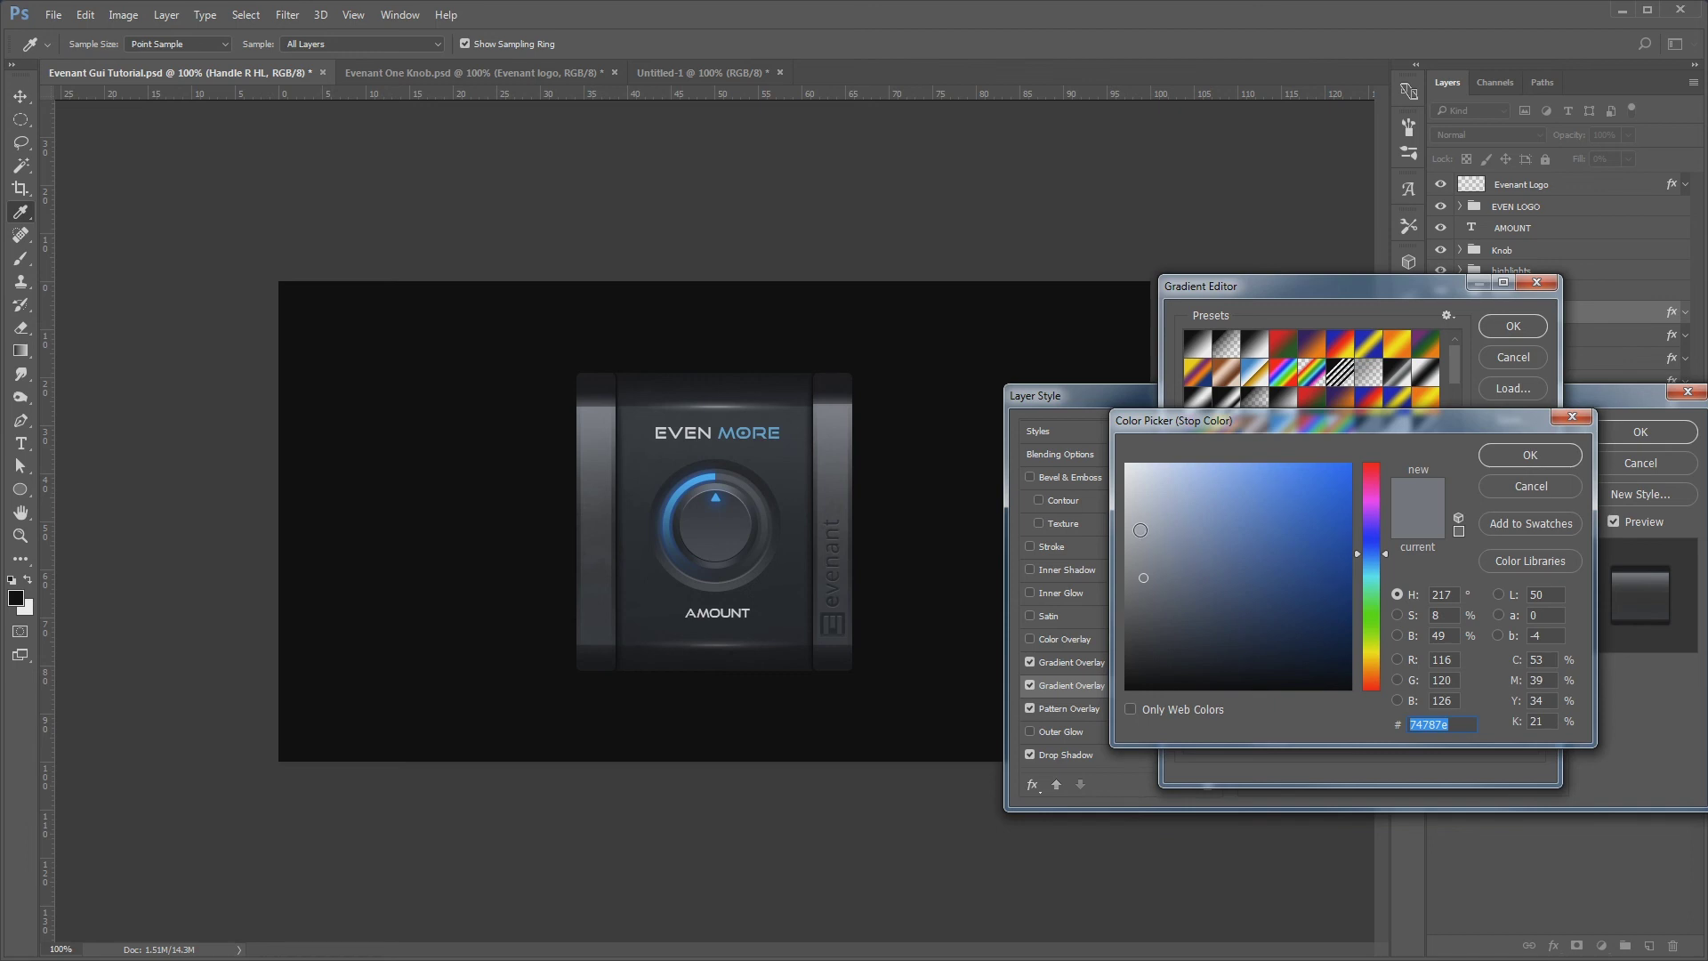
pyautogui.click(1146, 519)
pyautogui.click(1526, 469)
pyautogui.moveTo(1483, 666); pyautogui.dragTo(1453, 672)
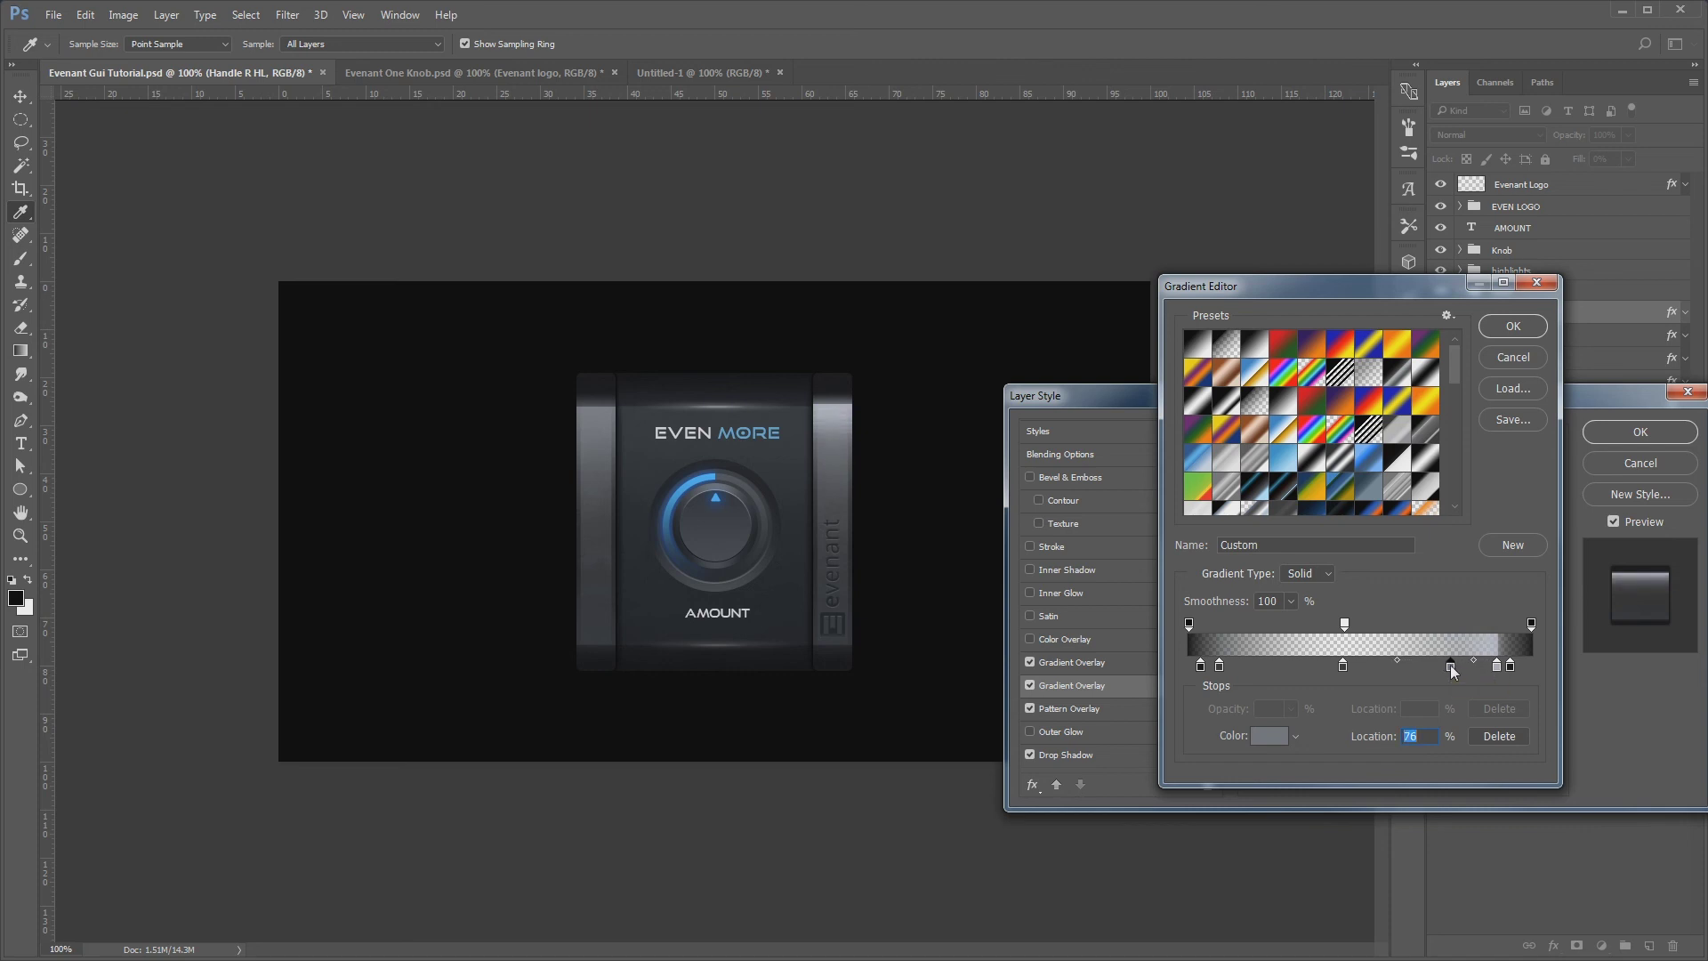
# Copy Handle R HL's layer style
pyautogui.scroll(-5, 1508, 546)
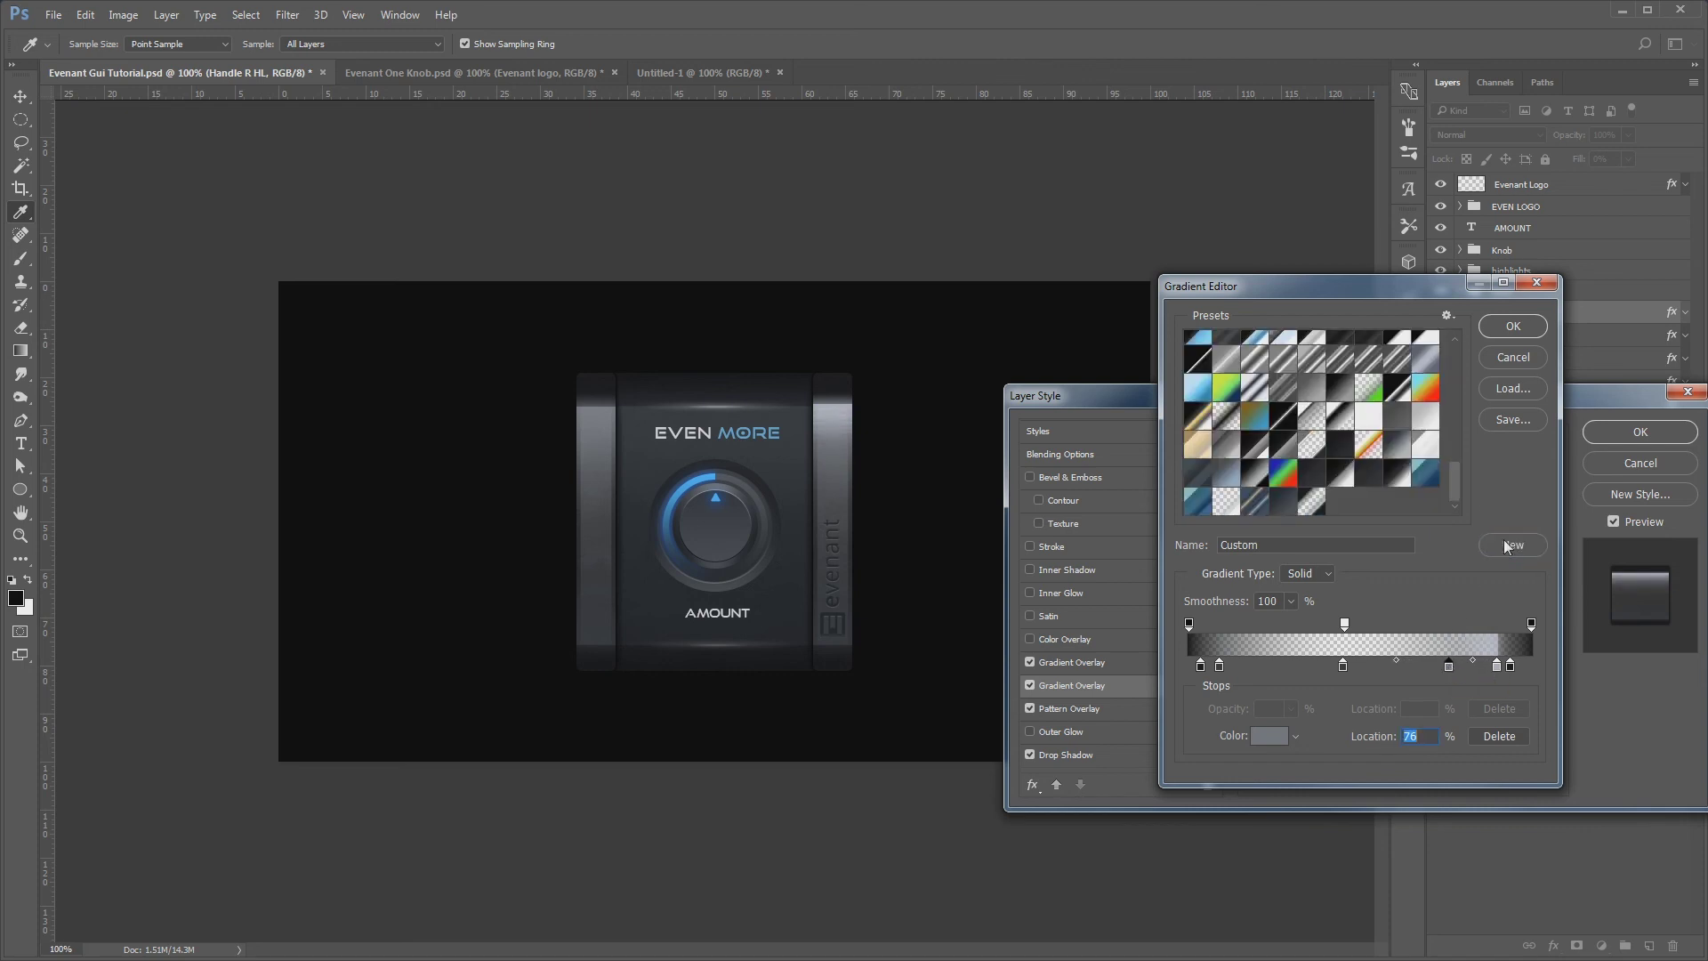
pyautogui.rightClick(1524, 315)
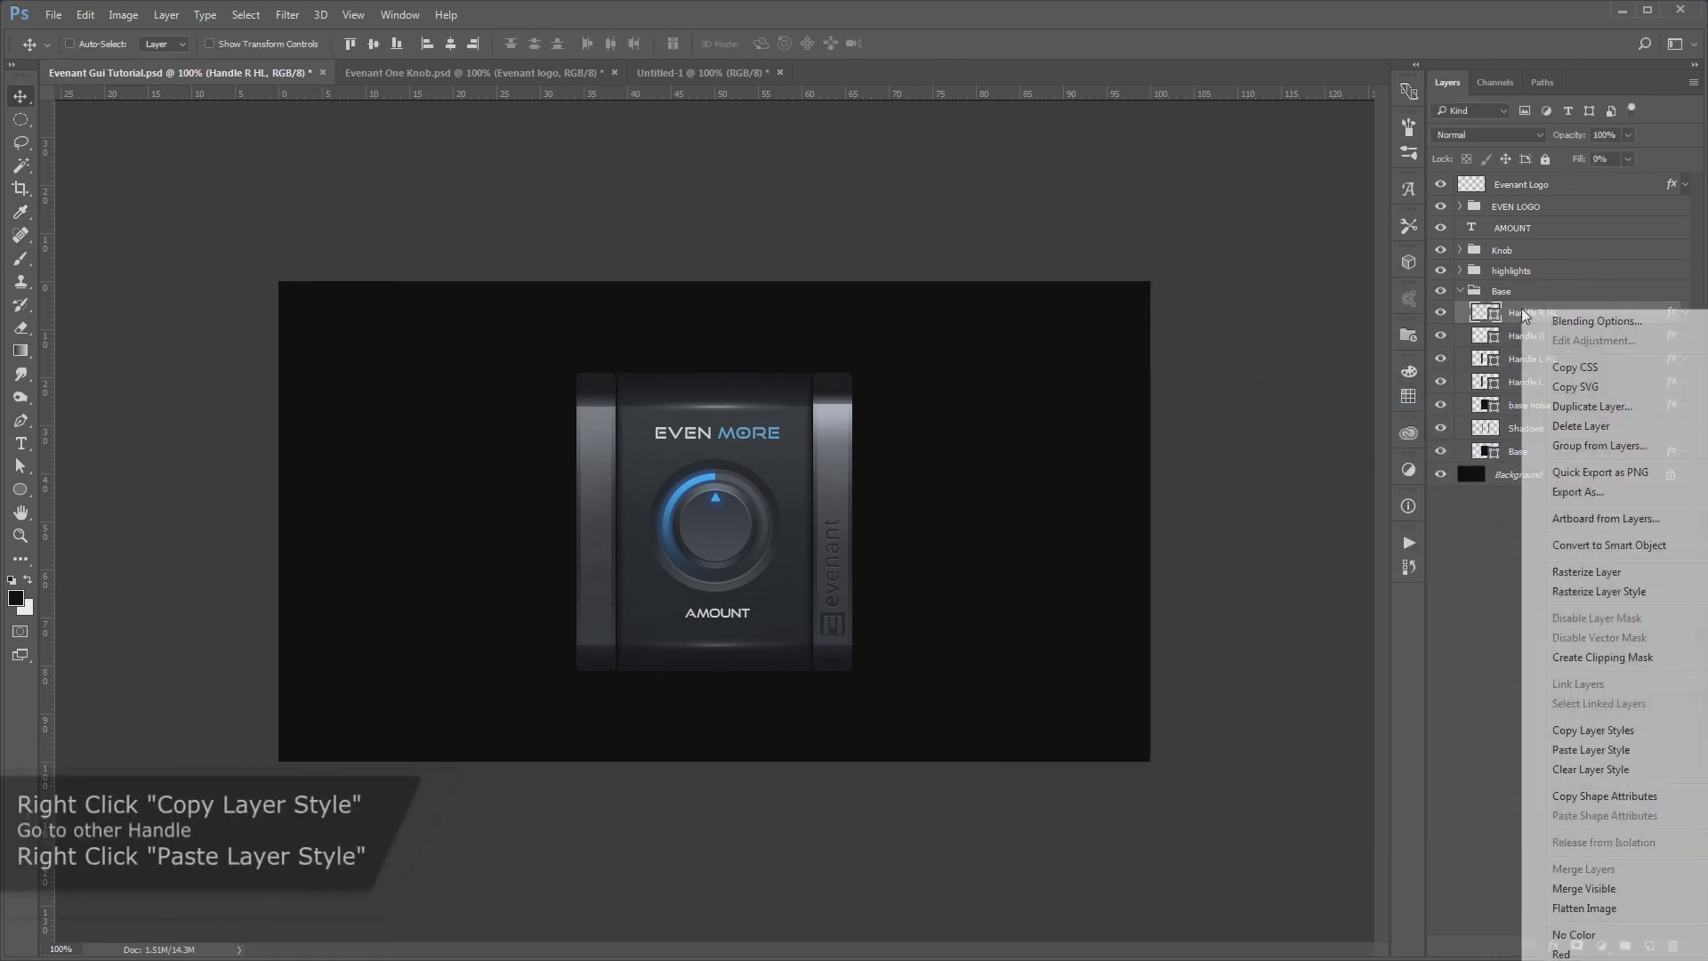
pyautogui.click(1592, 731)
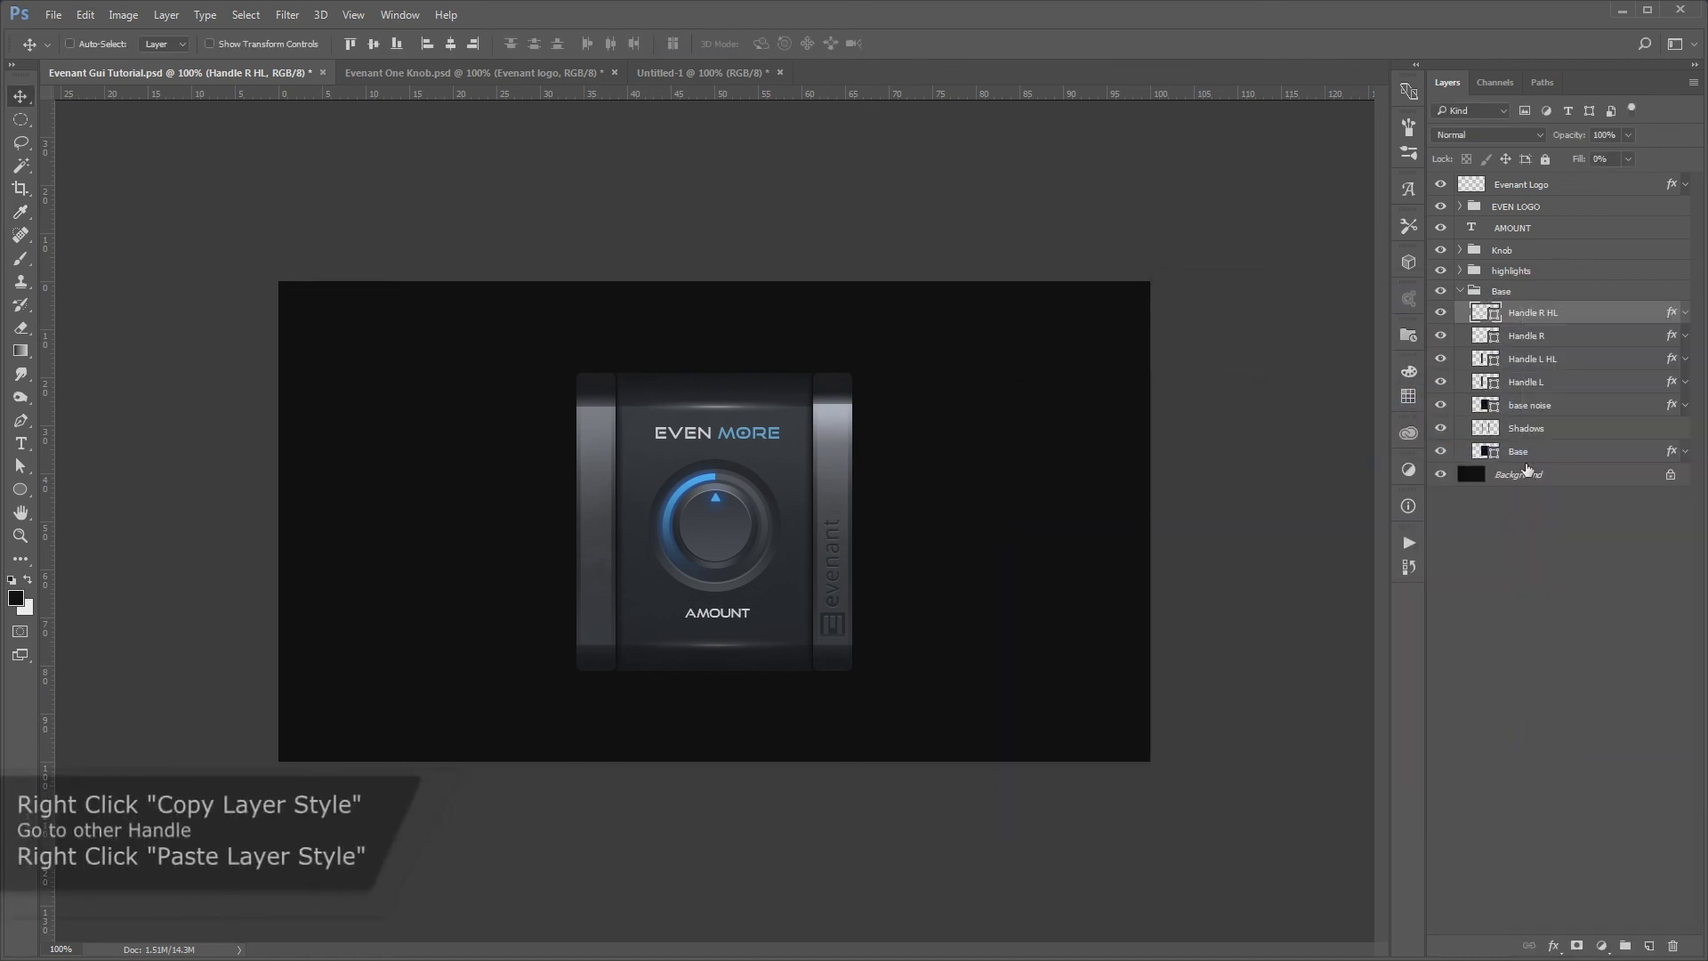
# Paste Handle R HL's layer style onto Handle L HL
pyautogui.click(1531, 360)
pyautogui.rightClick(1531, 360)
pyautogui.click(1592, 793)
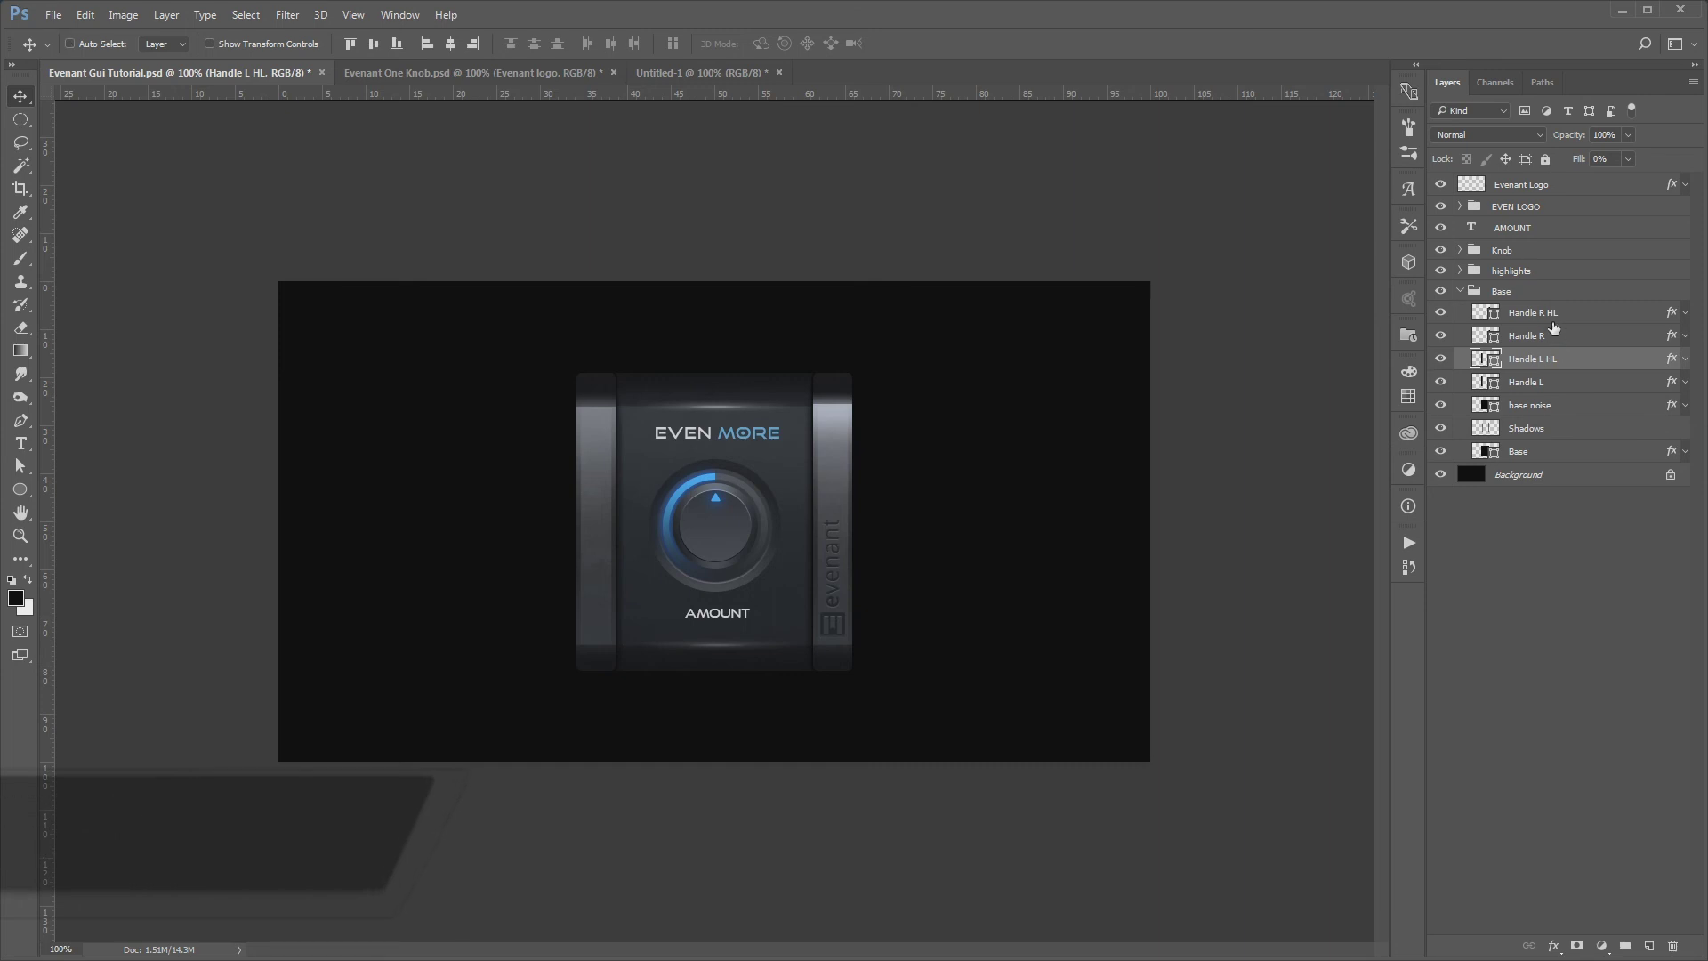
pyautogui.click(1547, 315)
pyautogui.rightClick(1530, 316)
pyautogui.click(1605, 731)
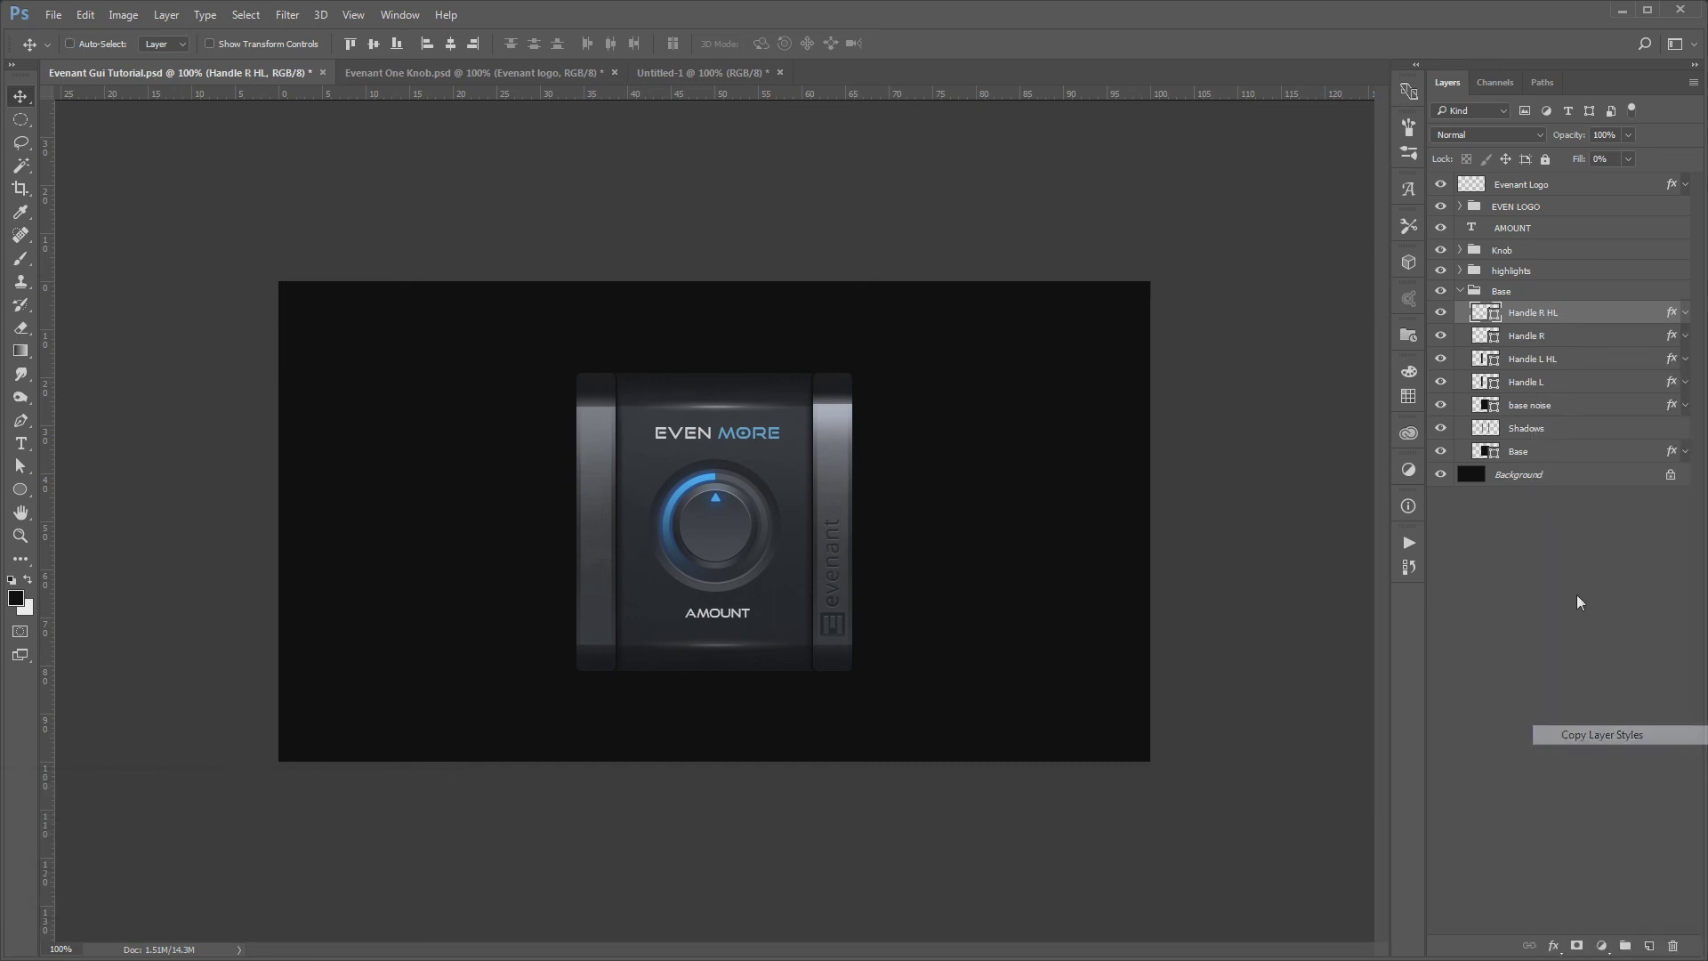
pyautogui.click(1523, 362)
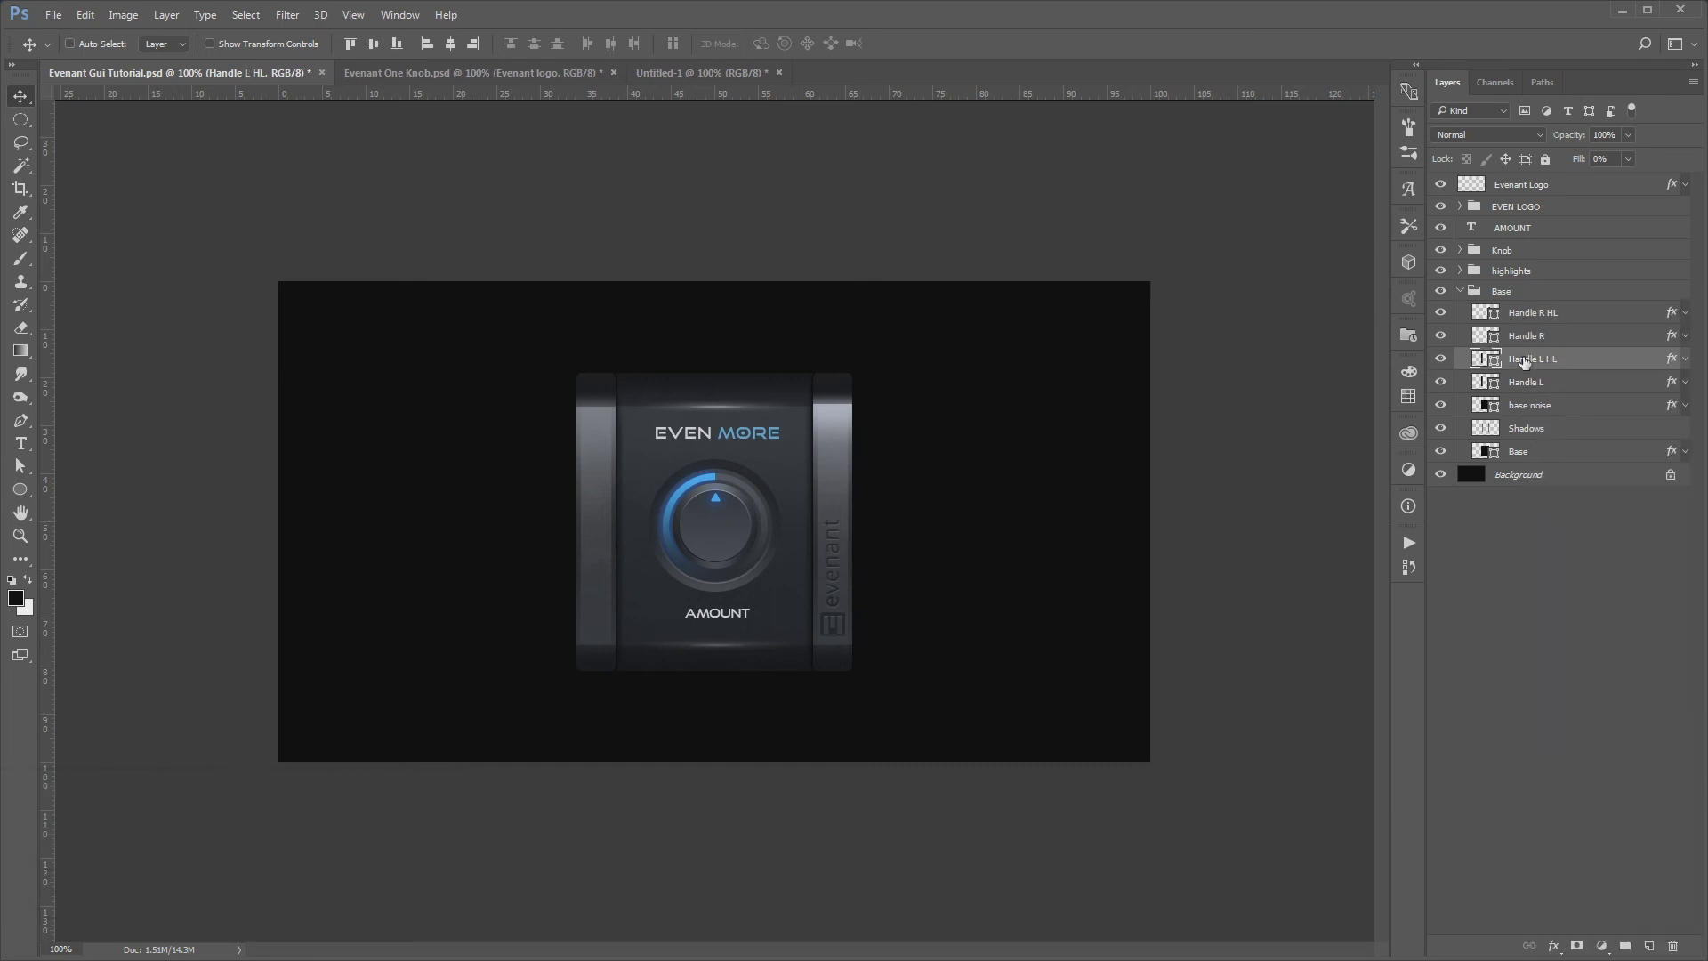
pyautogui.rightClick(1523, 361)
pyautogui.click(1605, 797)
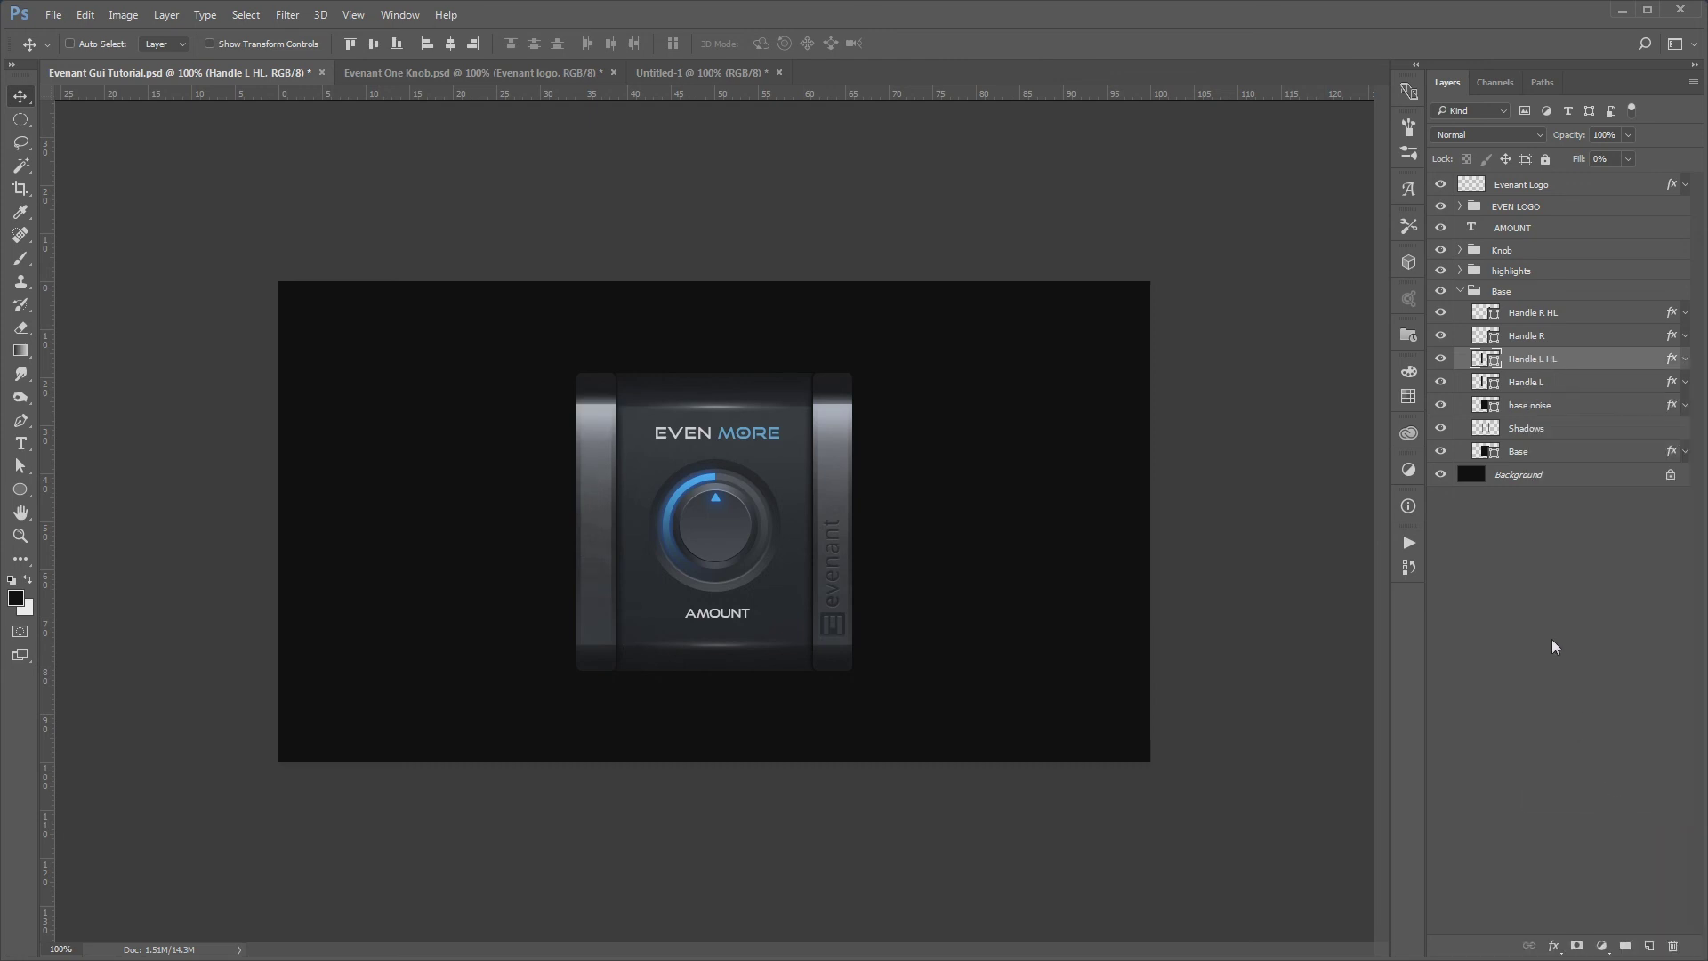
# Raise Handle L HL's Pattern Overlay opacity to 3%
pyautogui.doubleClick(1580, 358)
pyautogui.click(1074, 708)
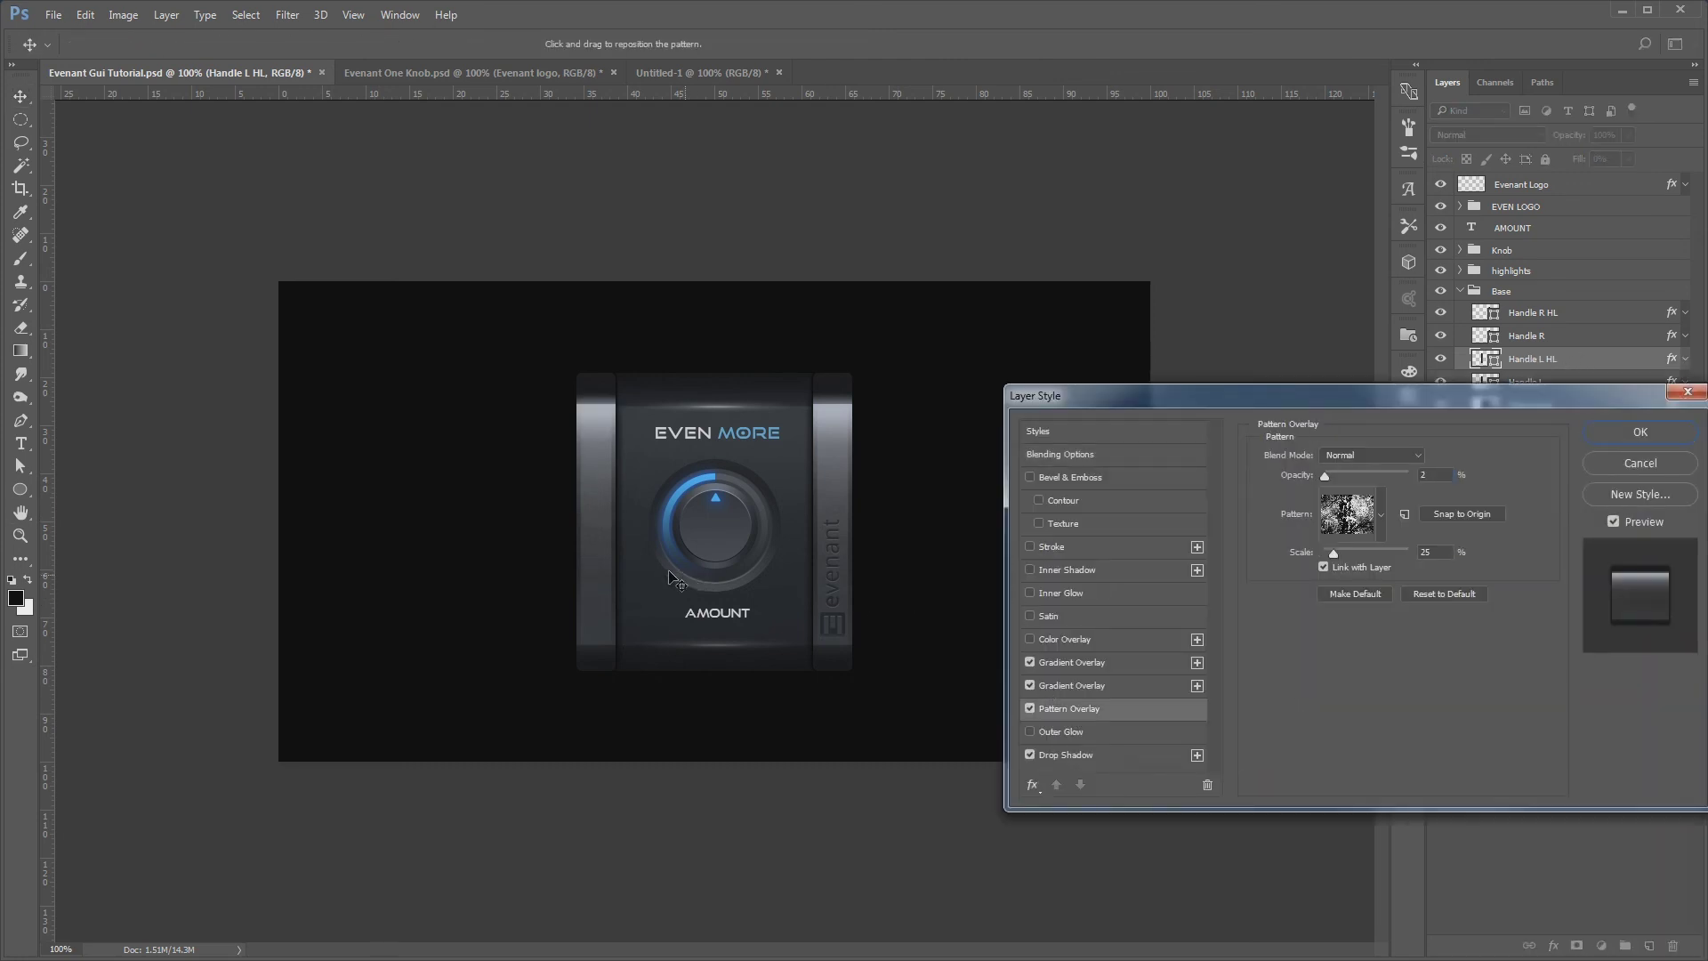
pyautogui.click(1332, 475)
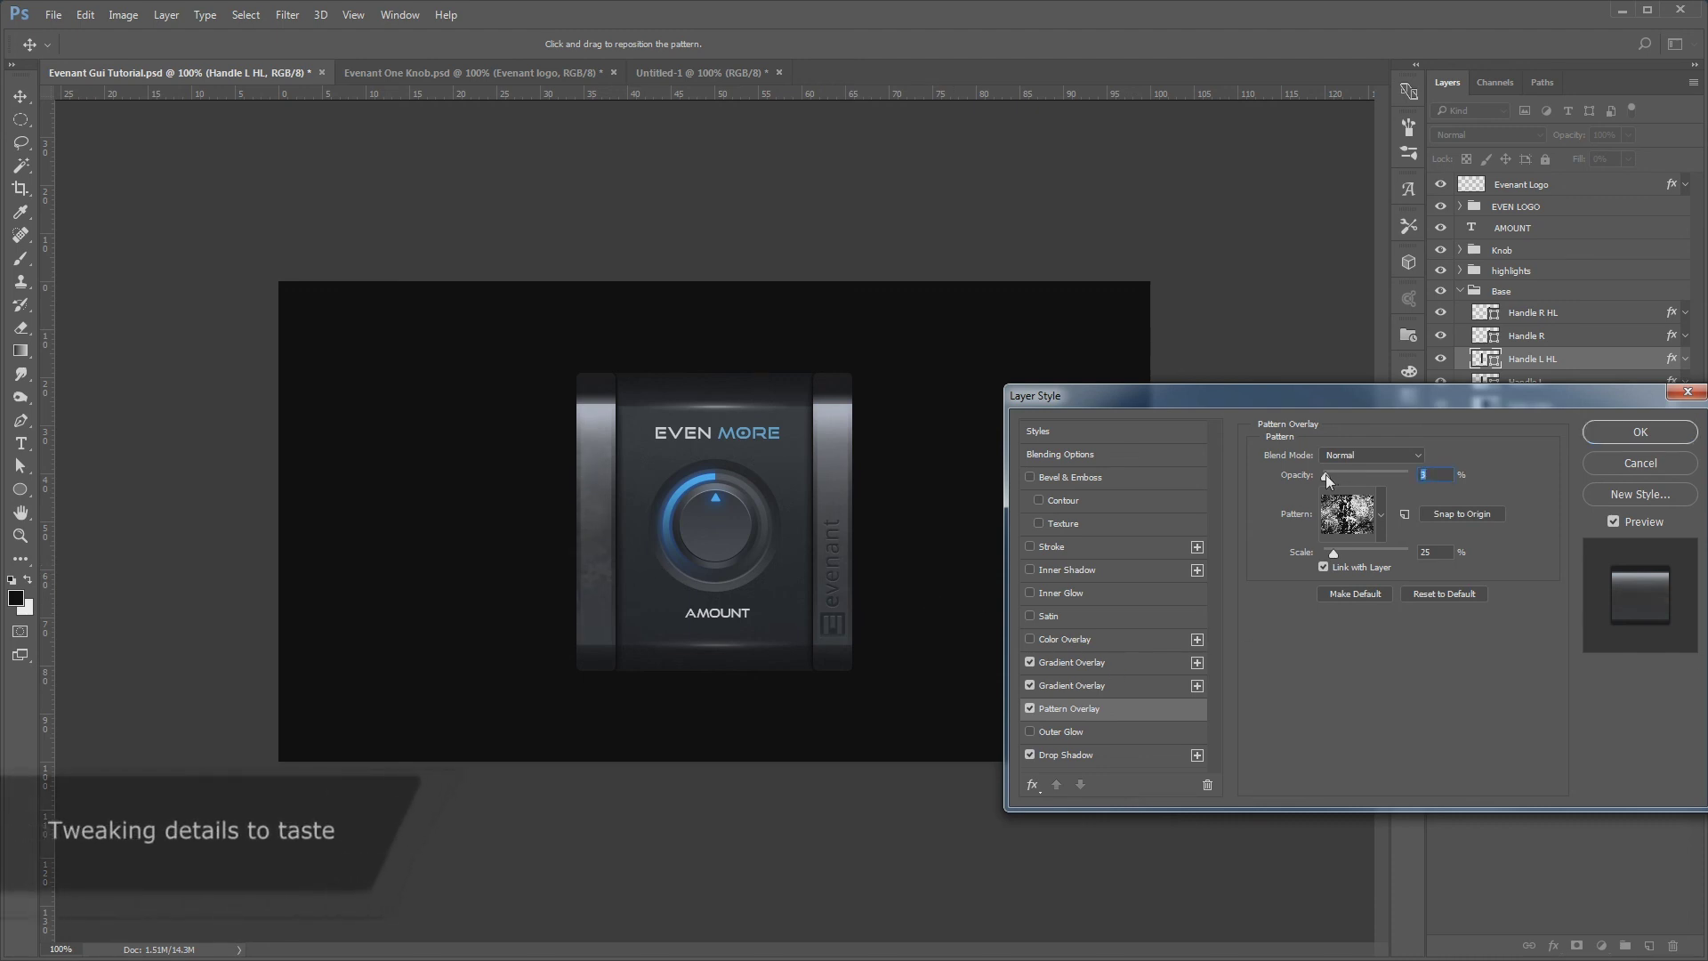
pyautogui.press('Return')
# Raise Handle R HL's Pattern Overlay opacity to 4%, then collapse the Base group
pyautogui.click(1579, 315)
pyautogui.doubleClick(1592, 313)
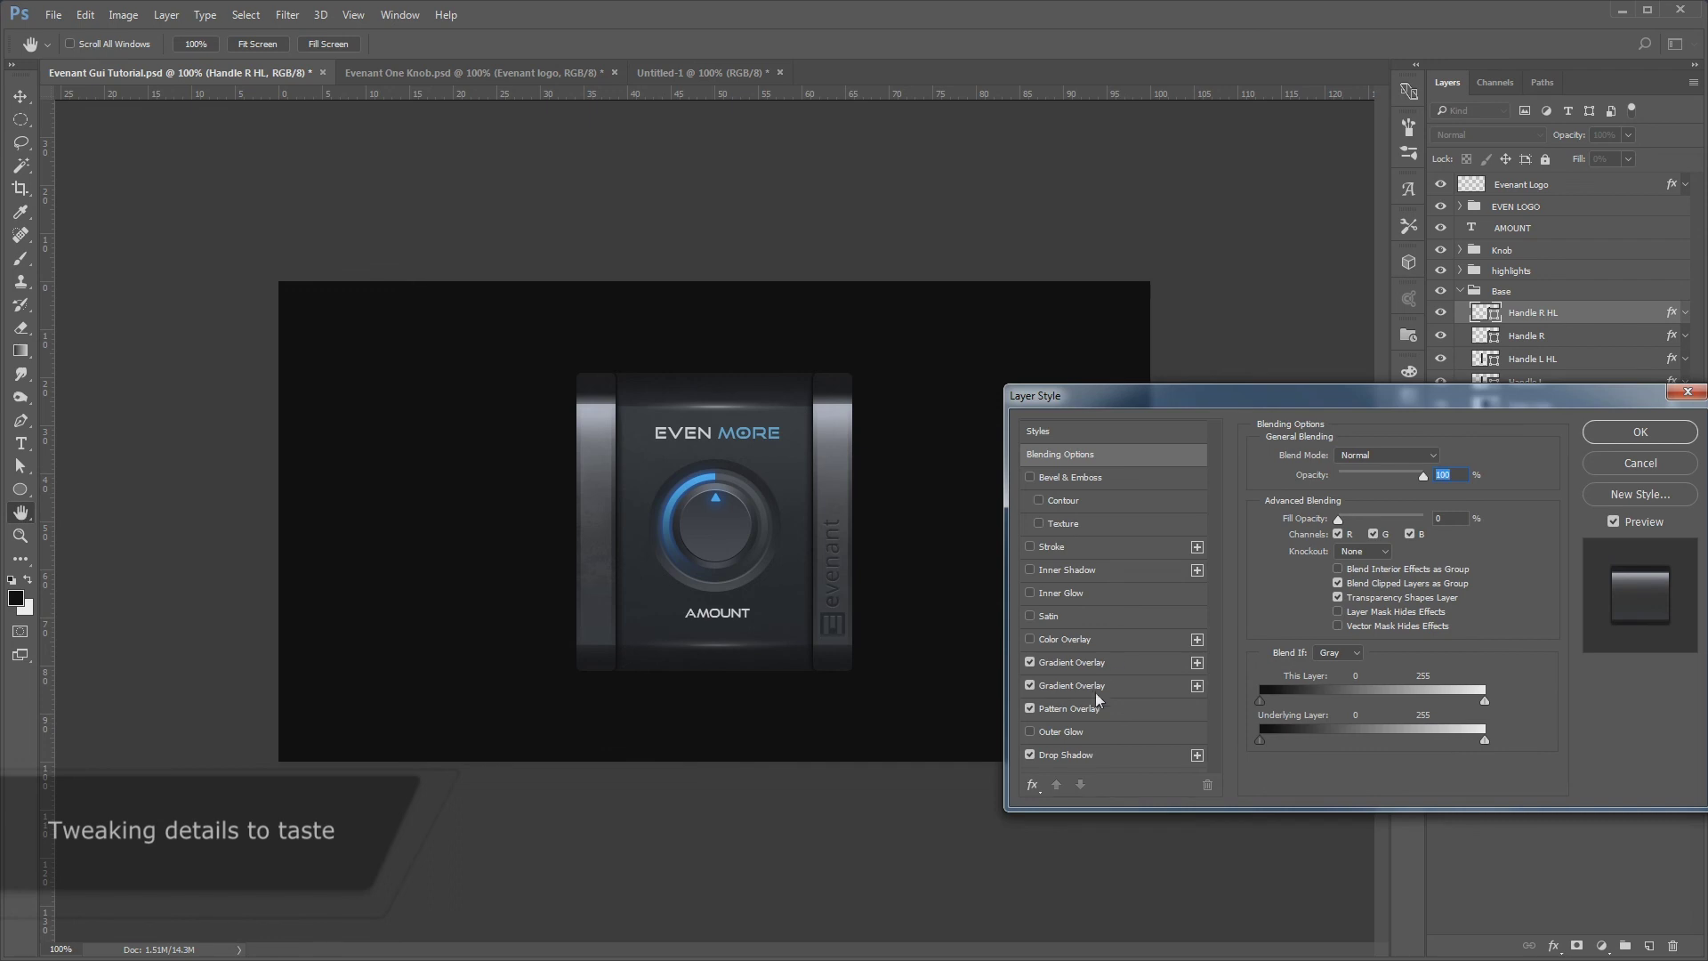
pyautogui.click(1327, 477)
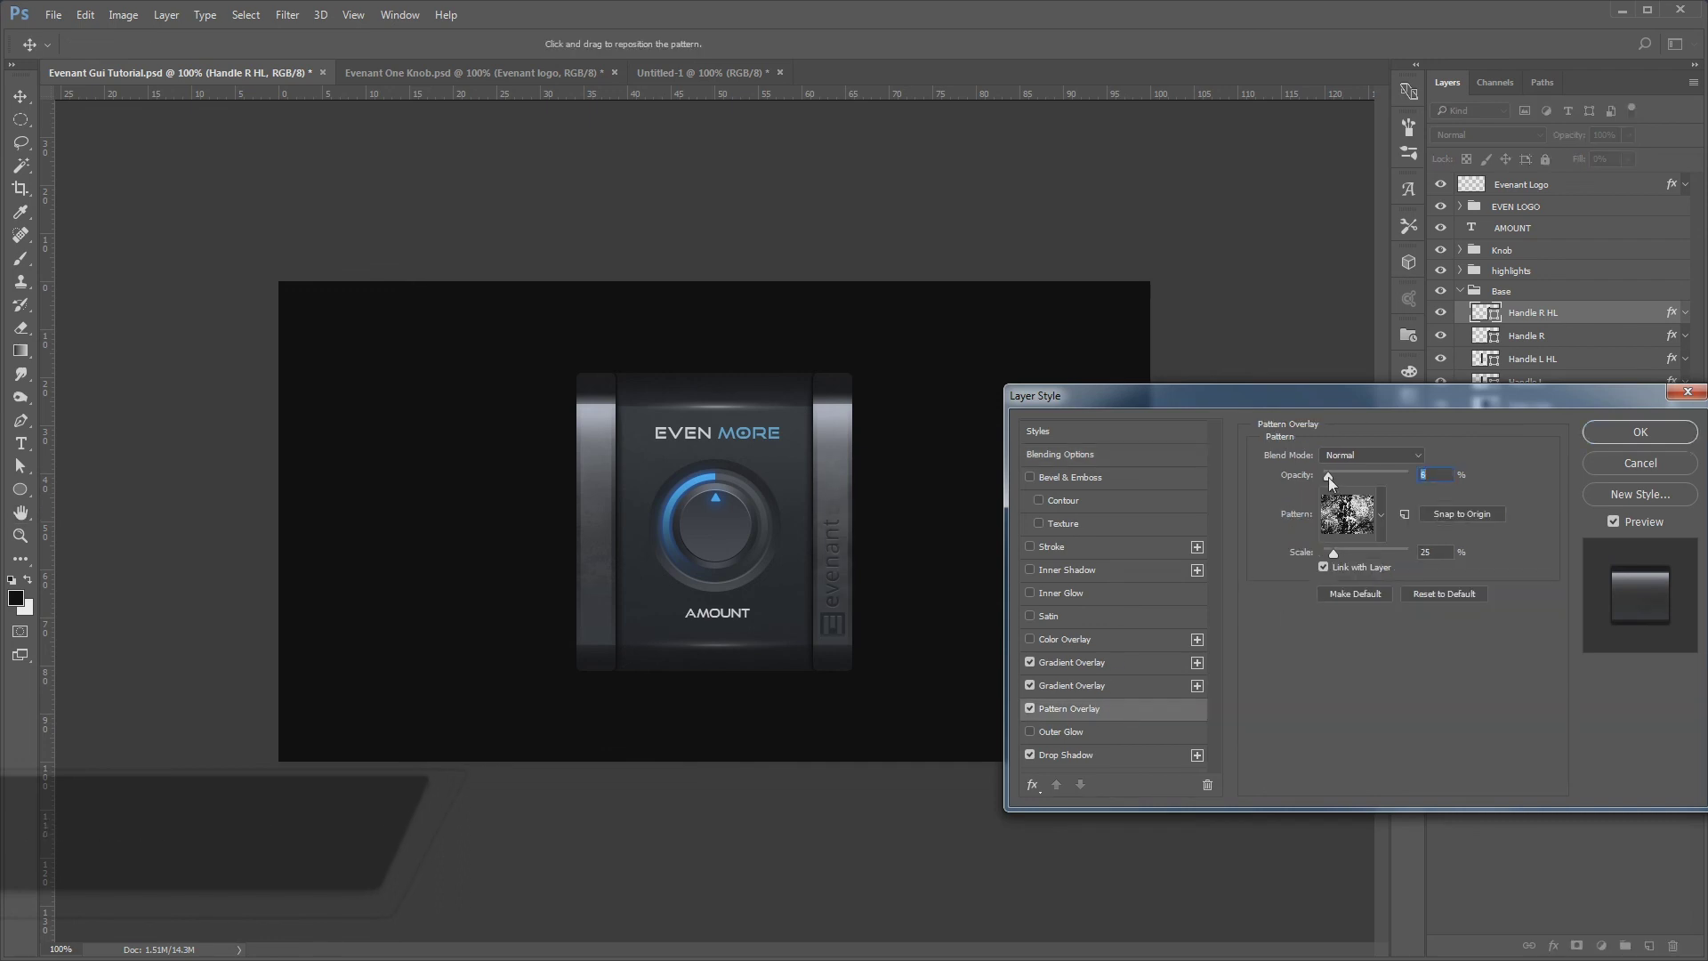
pyautogui.press('Return')
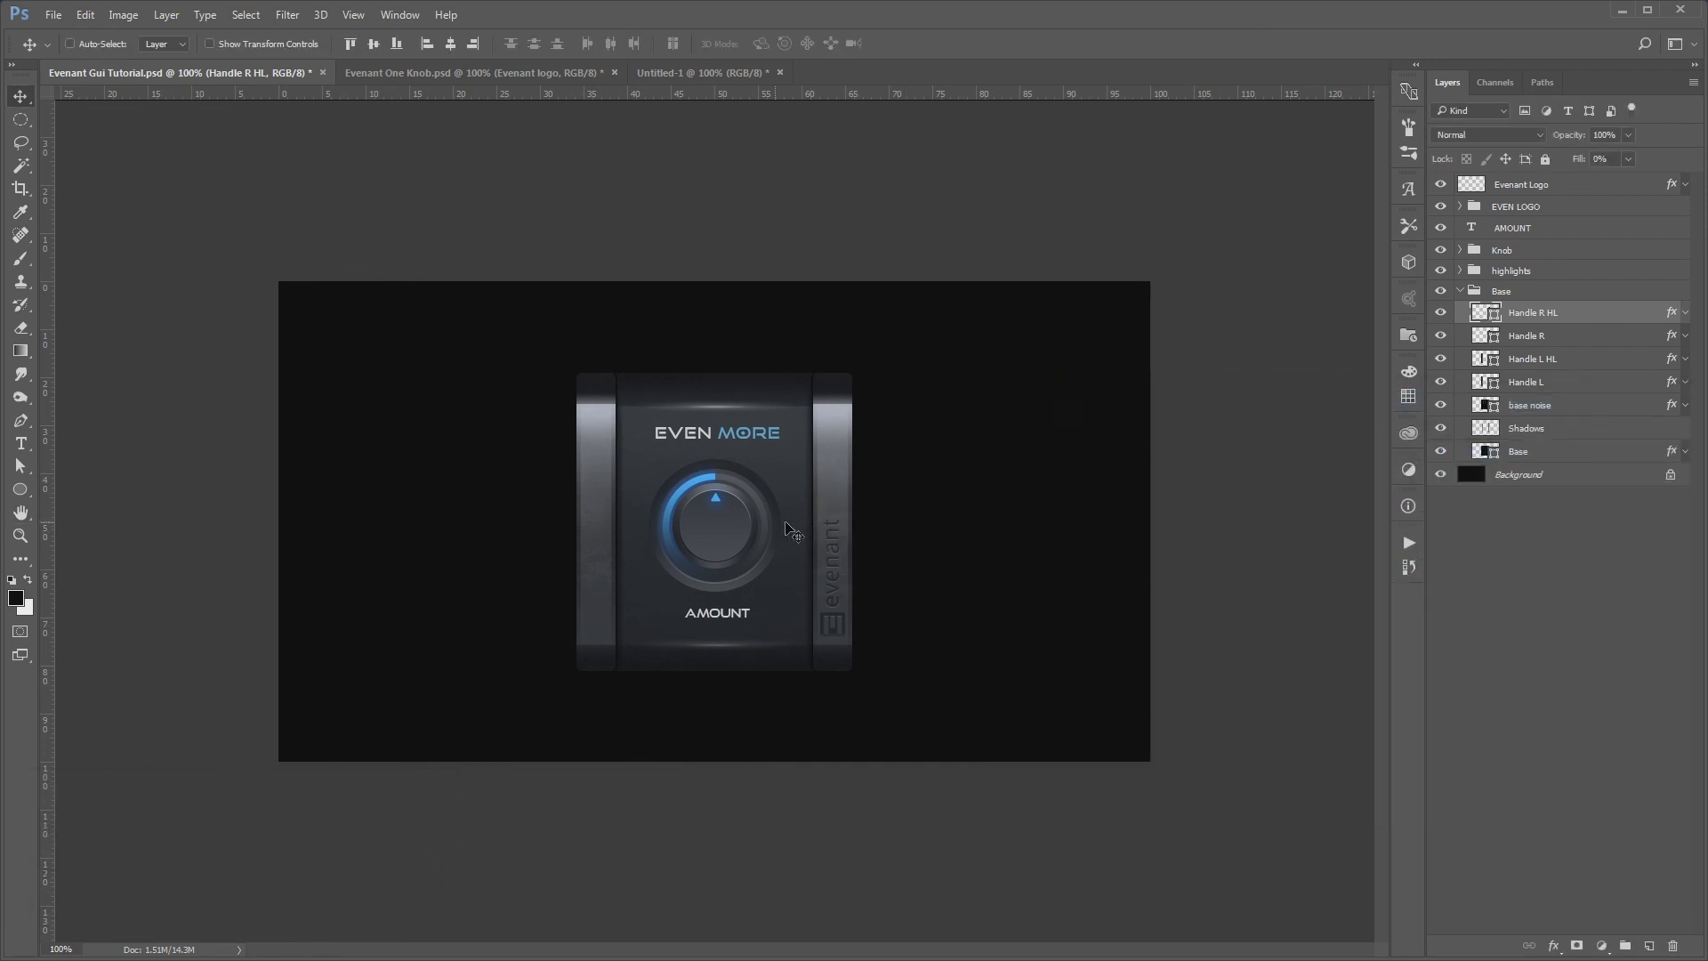
pyautogui.click(1512, 290)
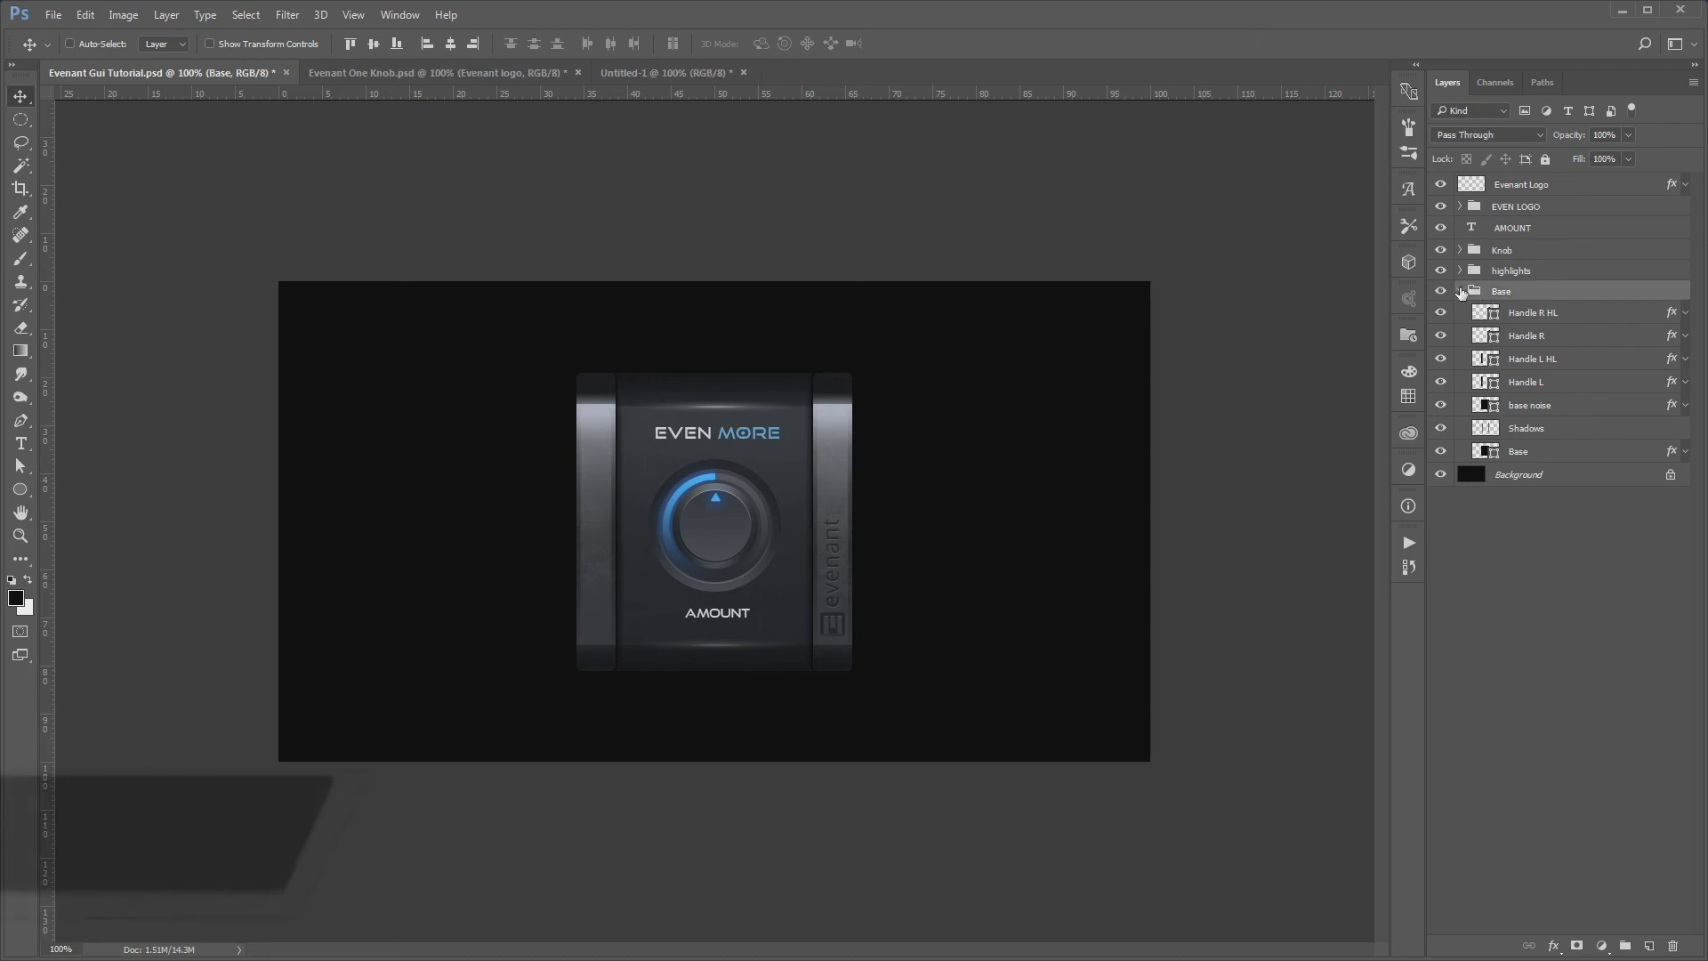
# Expand and review the Knob group's layers, then select the Radial Gradient tool
pyautogui.click(1460, 290)
pyautogui.click(1459, 250)
pyautogui.click(1548, 295)
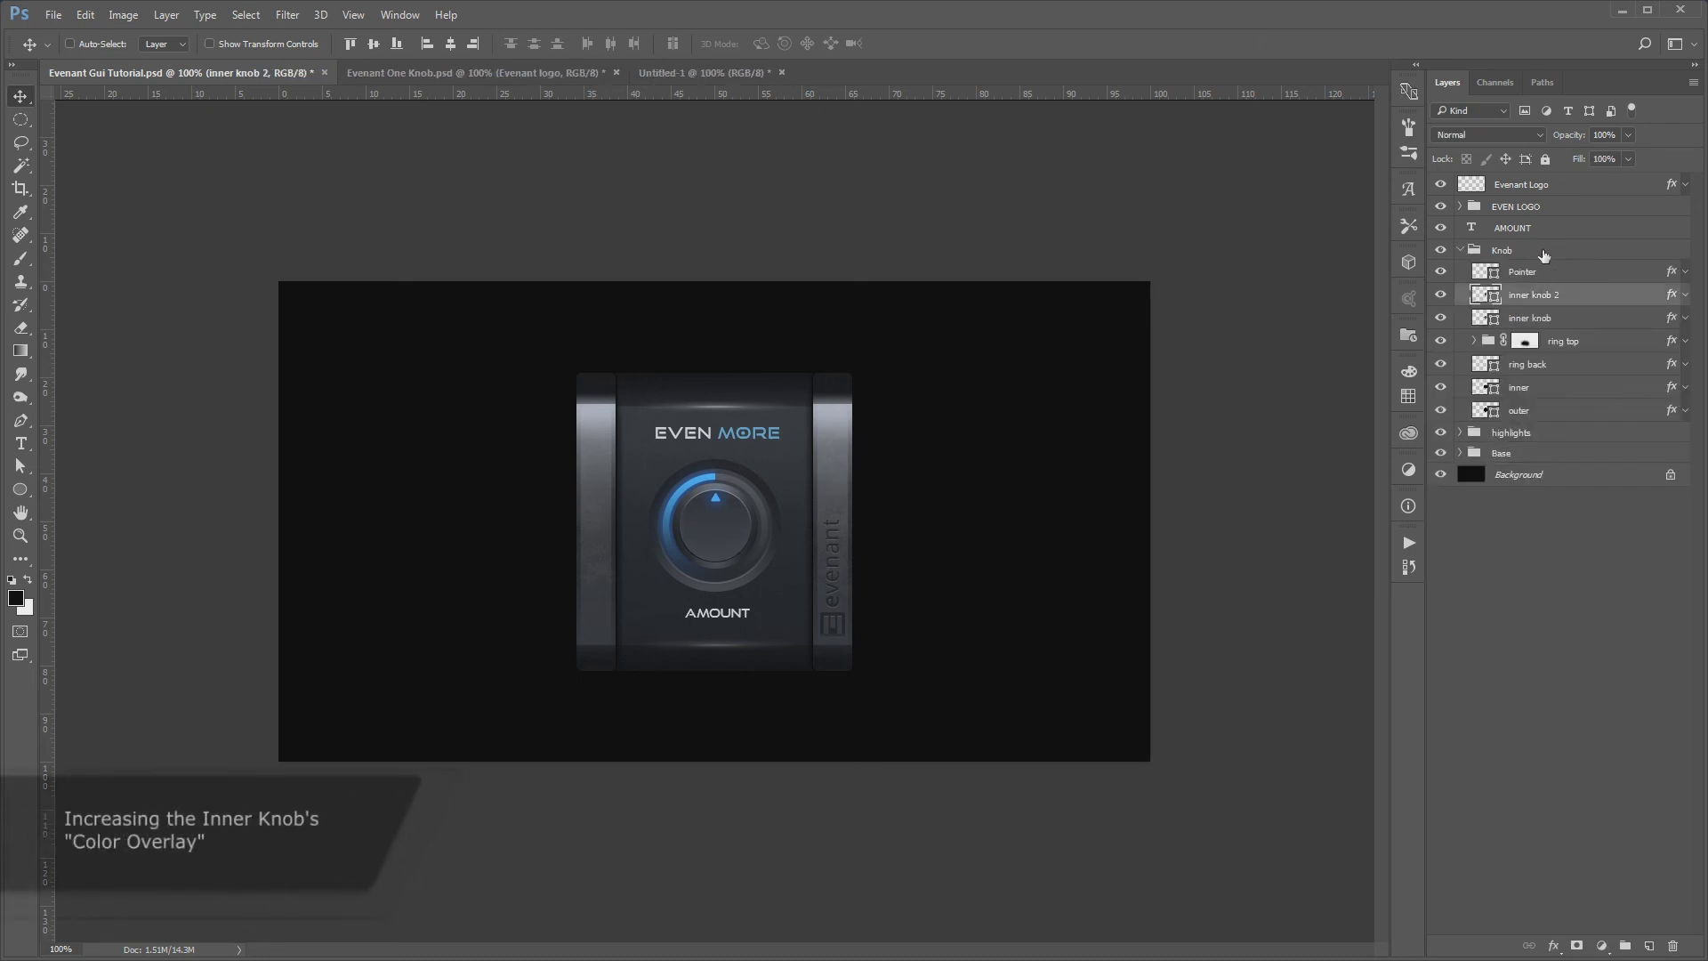
pyautogui.click(1545, 253)
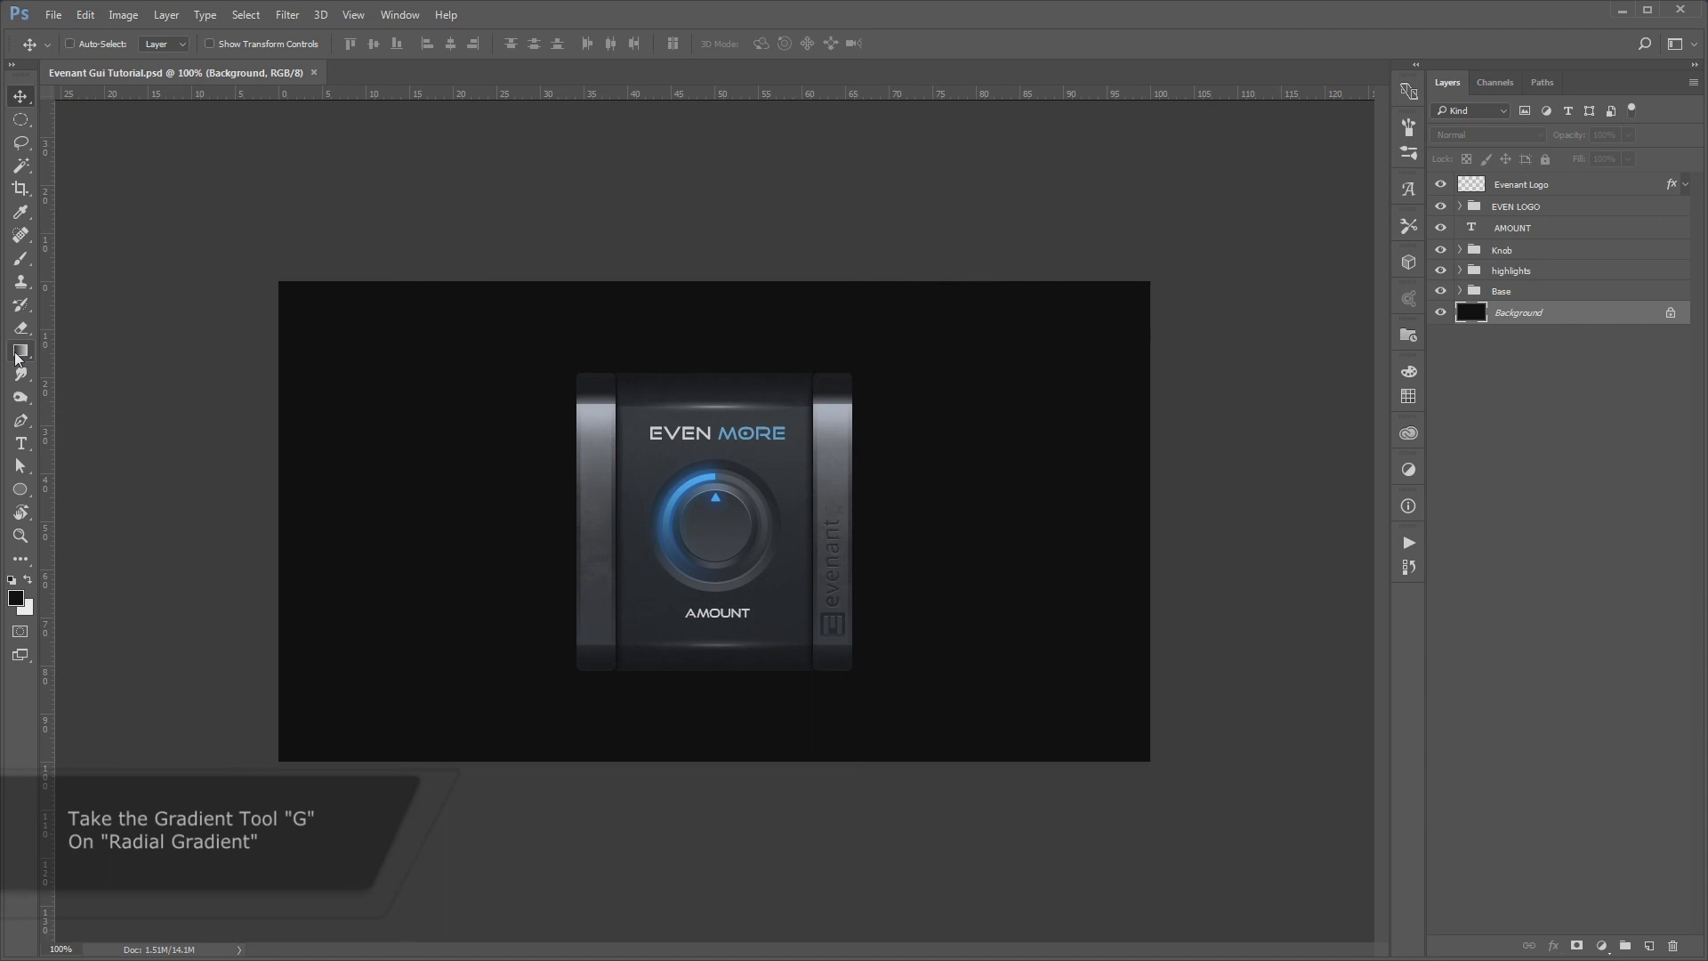
pyautogui.click(18, 355)
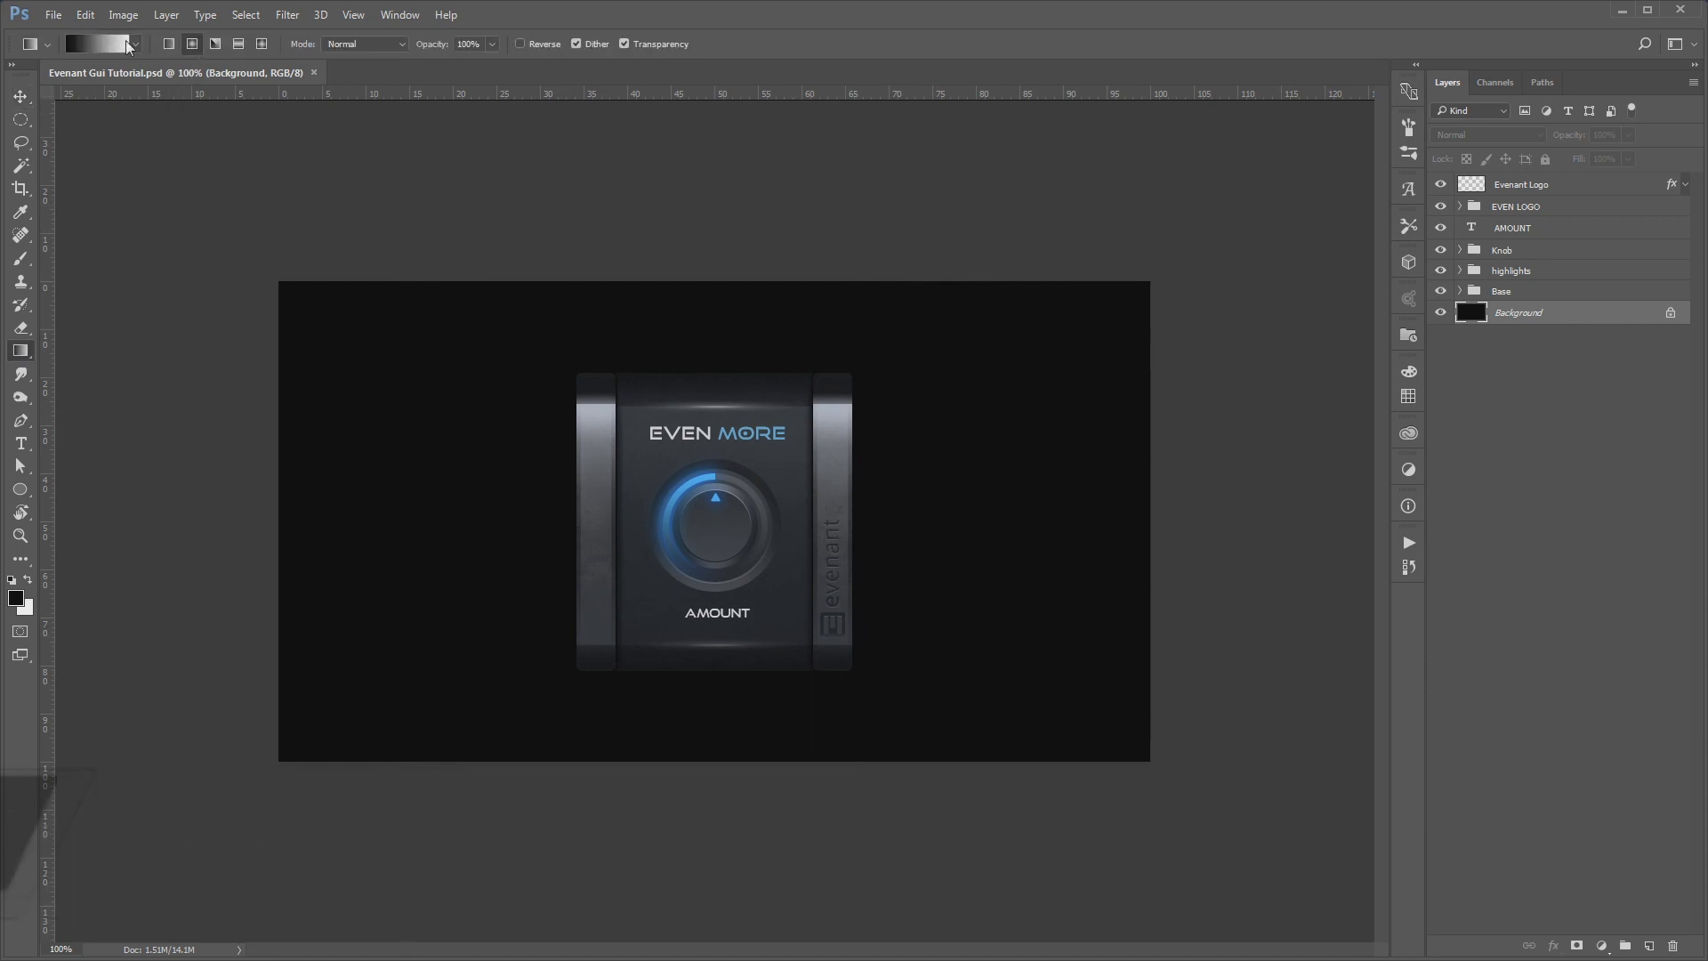
# On a new Layer 1, draw a centre-out radial gradient, invert it, and set opacity to 25%
pyautogui.click(1644, 946)
pyautogui.moveTo(715, 525); pyautogui.dragTo(1134, 538)
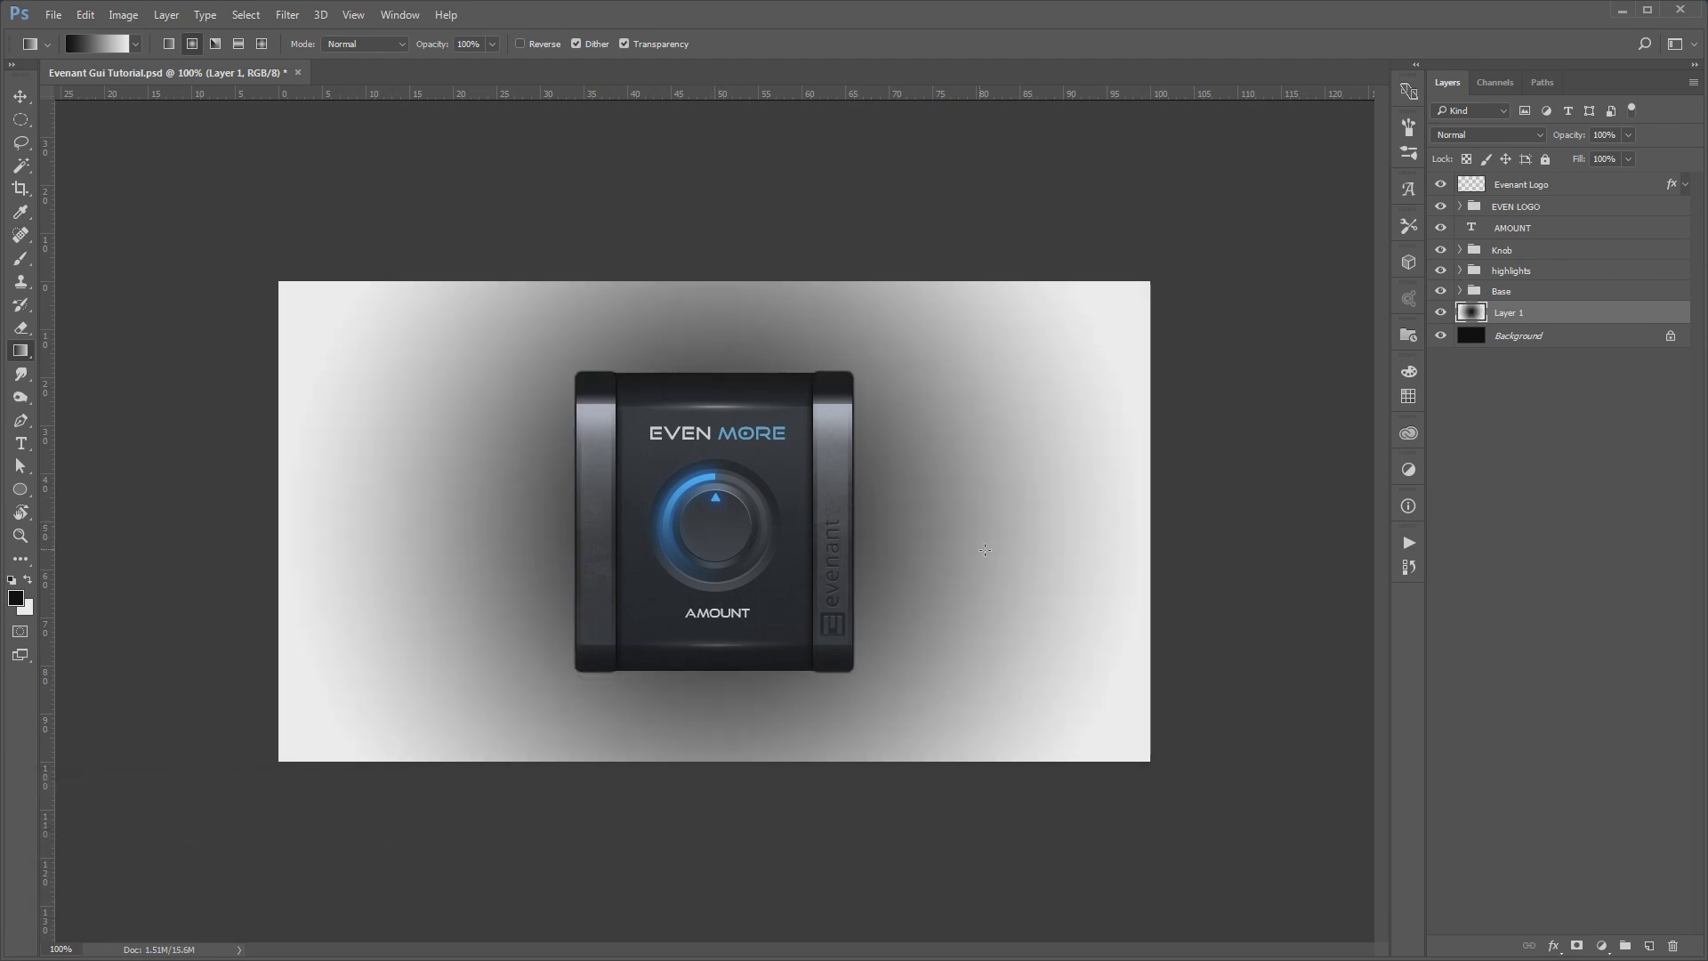
pyautogui.press('v')
pyautogui.click(124, 14)
pyautogui.moveTo(151, 60)
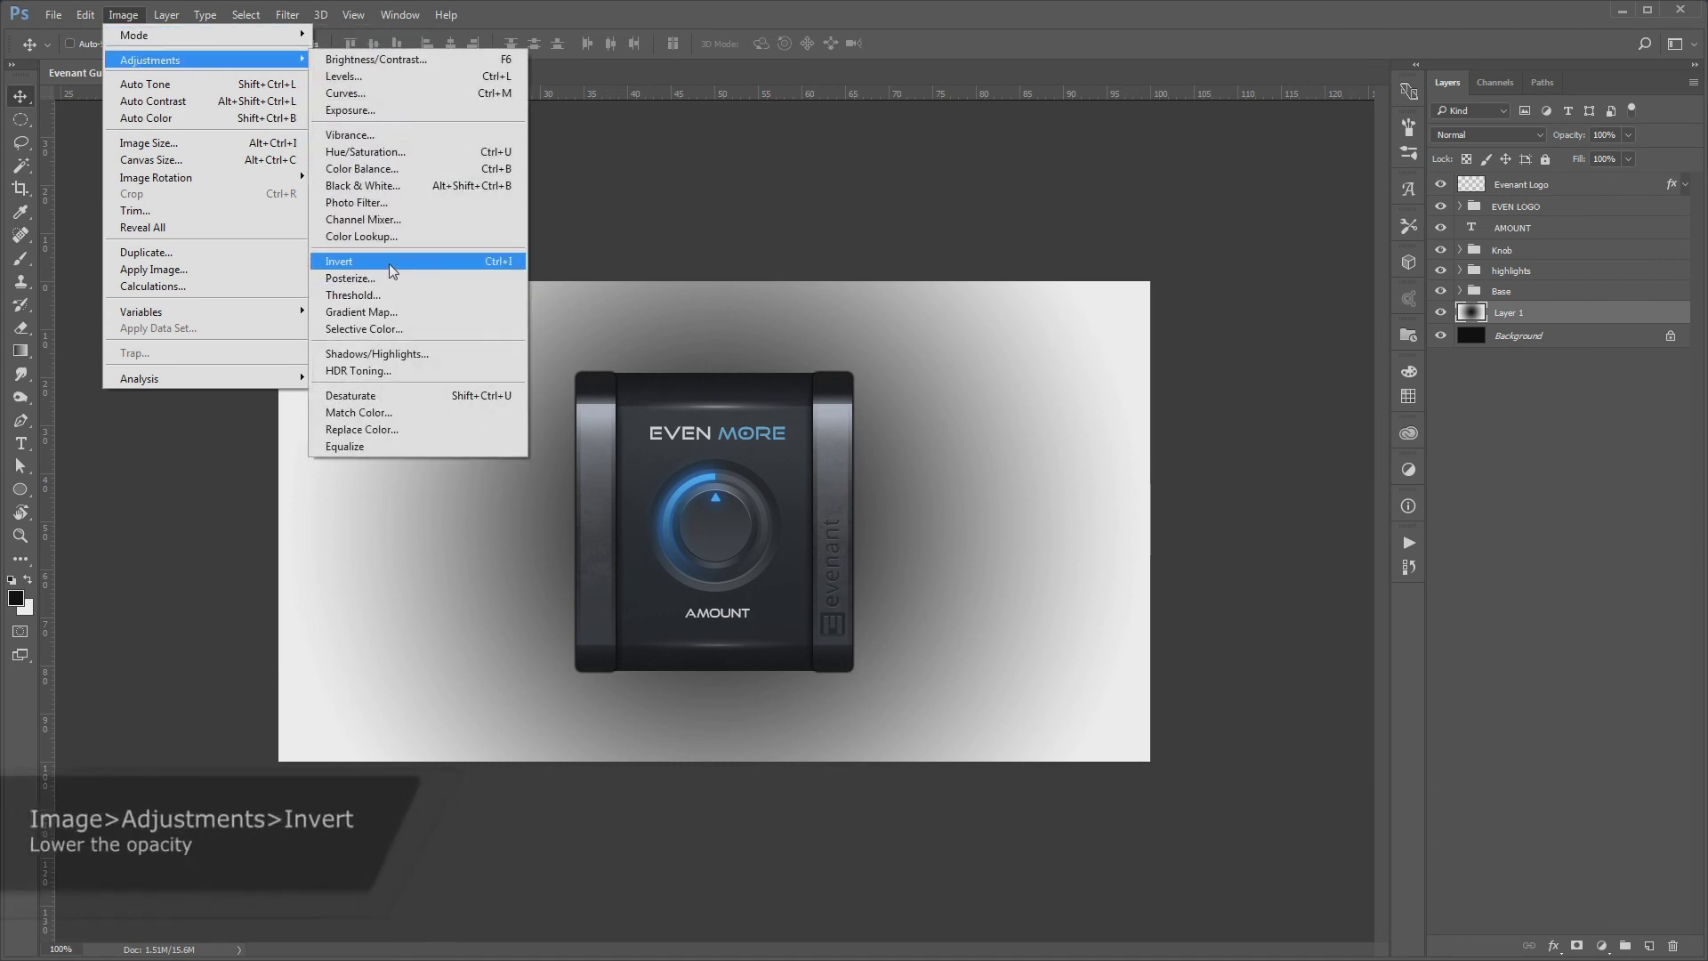
pyautogui.click(343, 260)
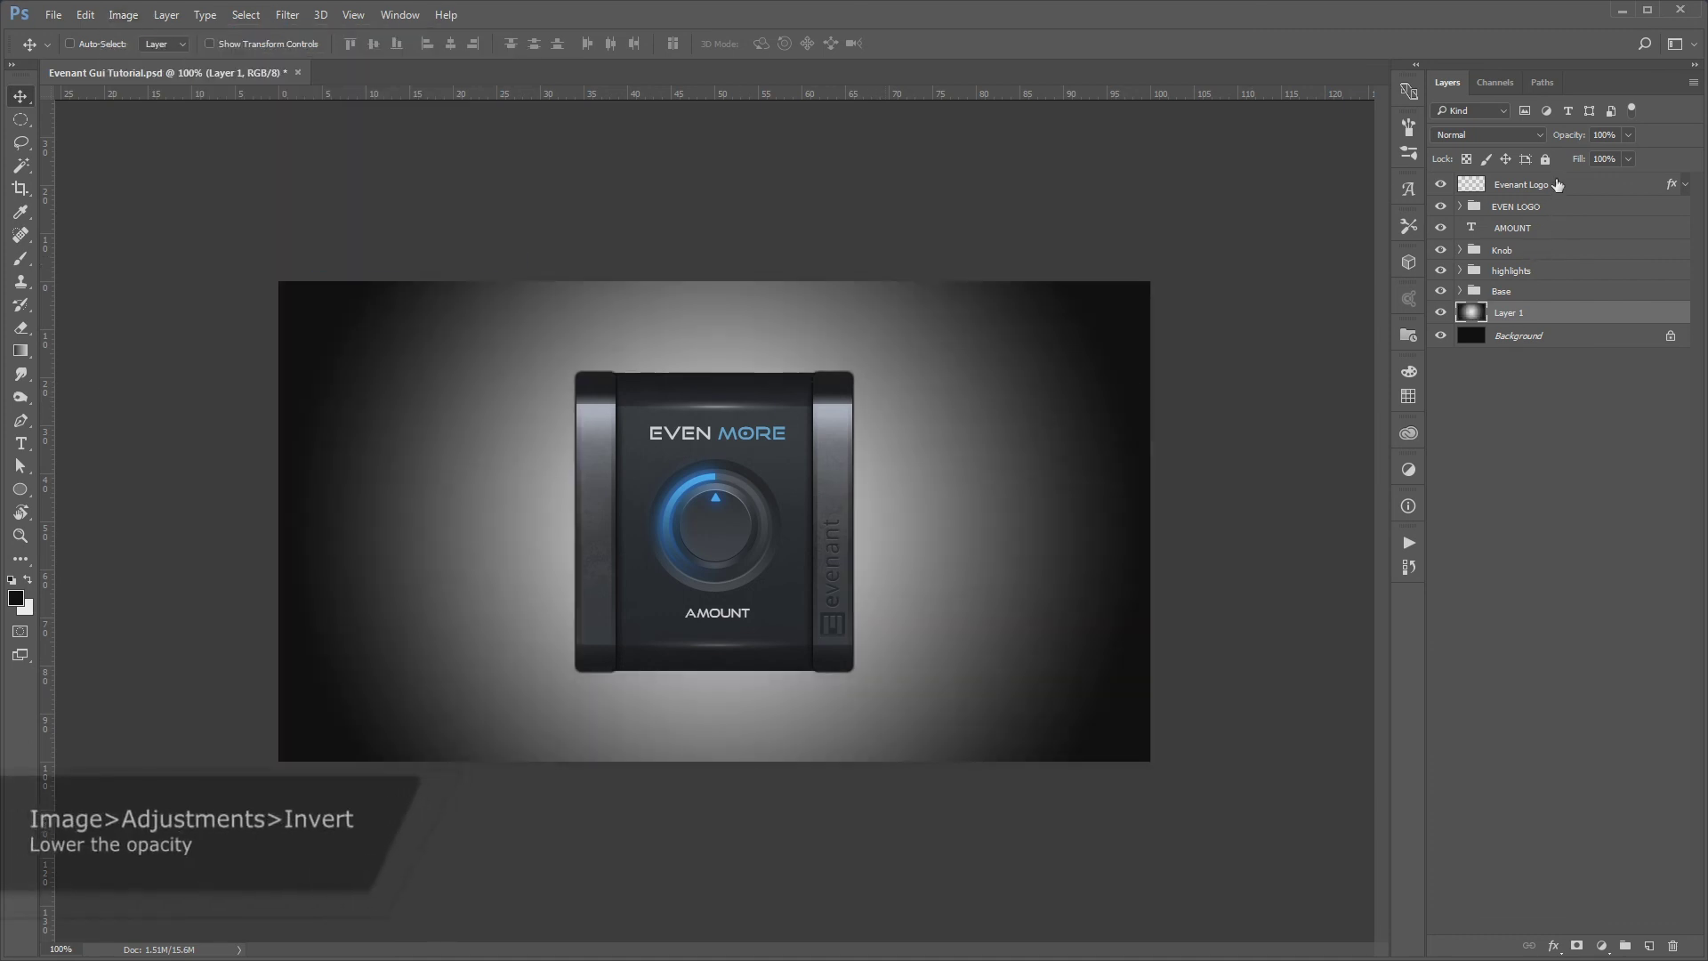
pyautogui.moveTo(1568, 134)
pyautogui.mouseDown()
pyautogui.moveTo(1171, 190)
pyautogui.moveTo(1200, 179)
pyautogui.mouseUp()
pyautogui.click(1513, 305)
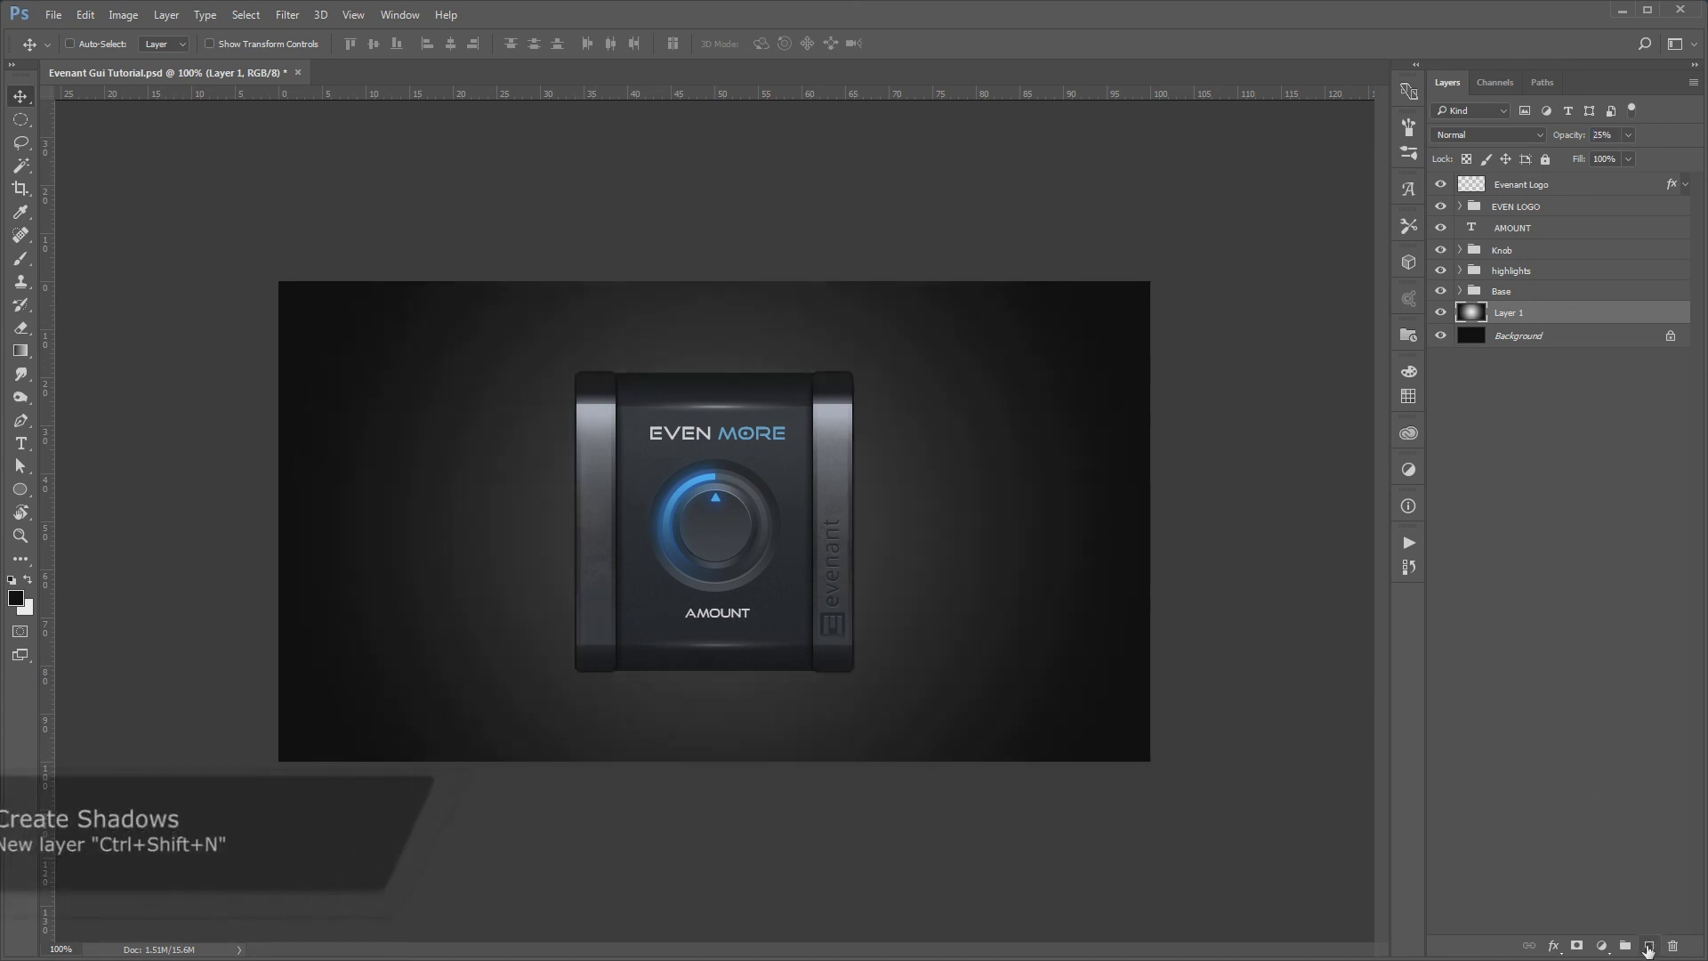
# Add a new layer named Shadow GUI
pyautogui.click(1648, 945)
pyautogui.doubleClick(1521, 316)
pyautogui.write('S')
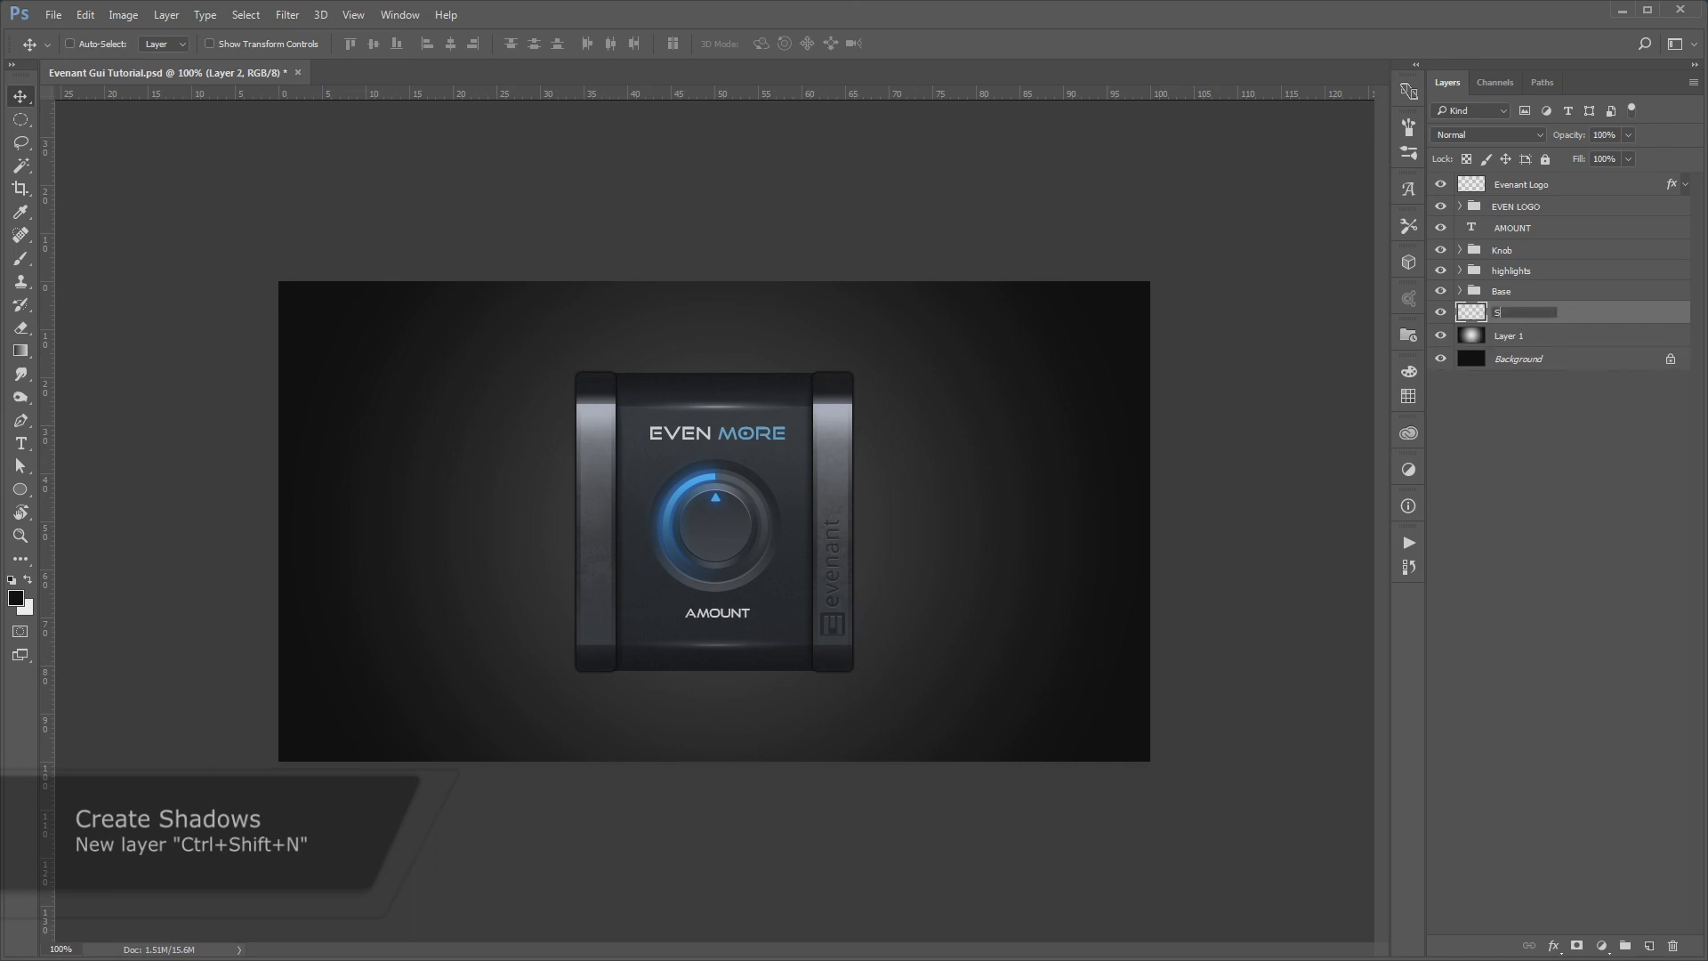
pyautogui.write('hadow GUI')
pyautogui.press('Return')
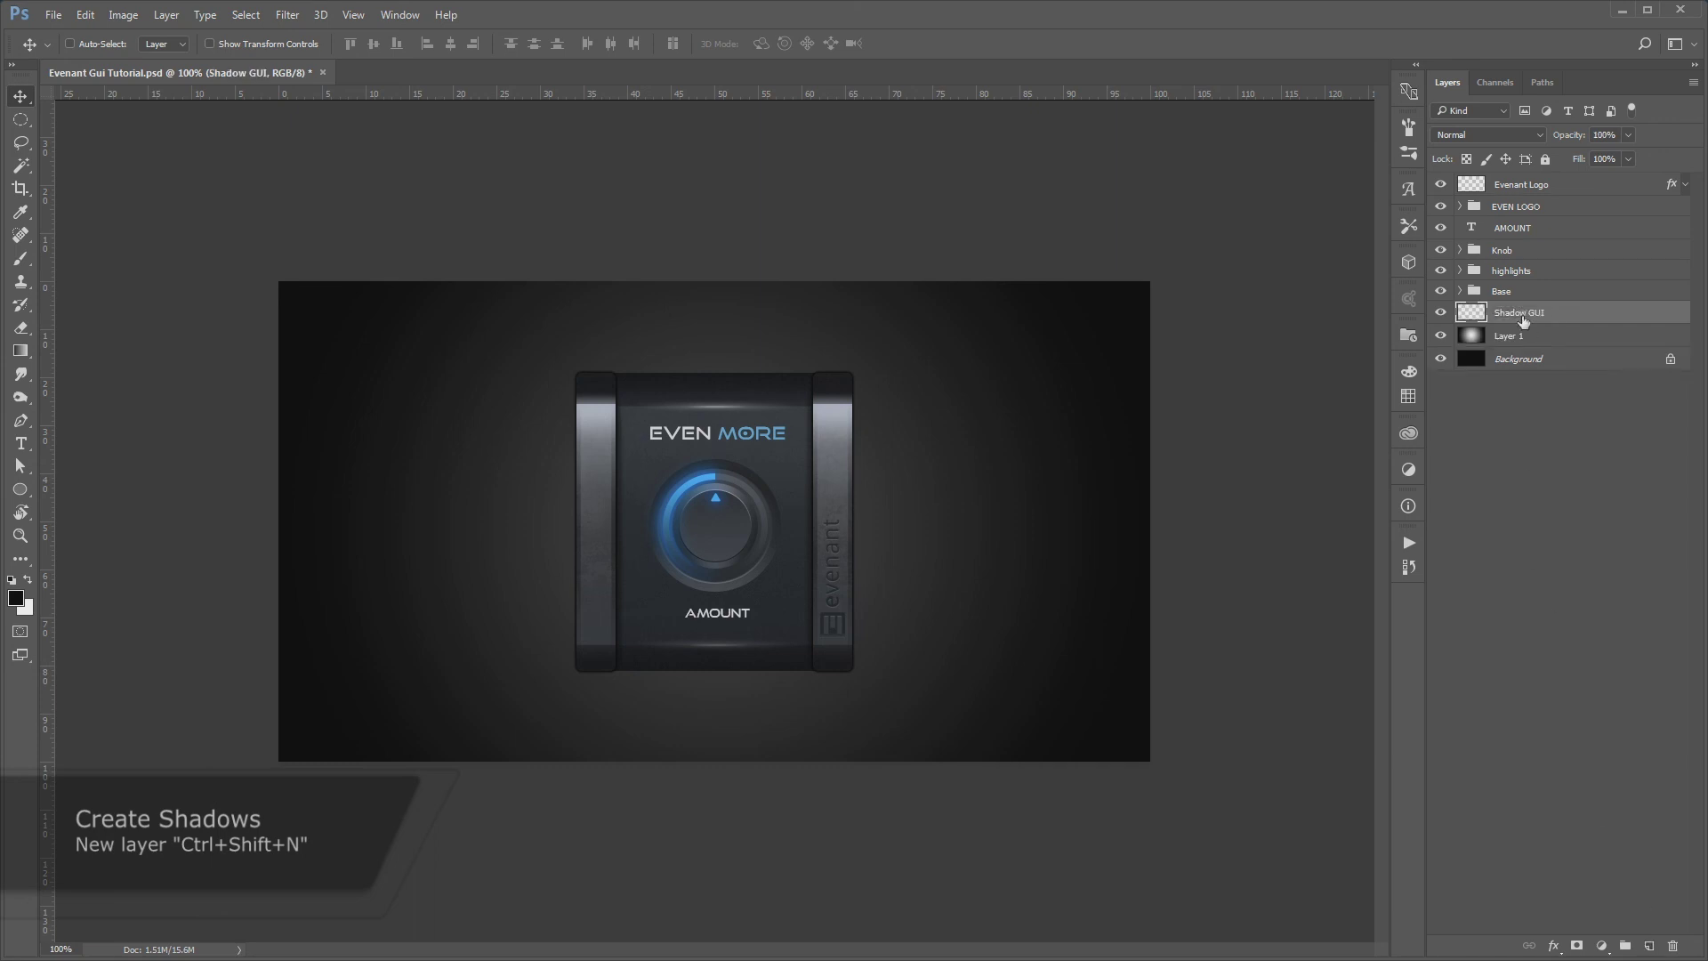
# Paint dark 70 px brush strokes along the panel's left, bottom and right edges
pyautogui.click(20, 258)
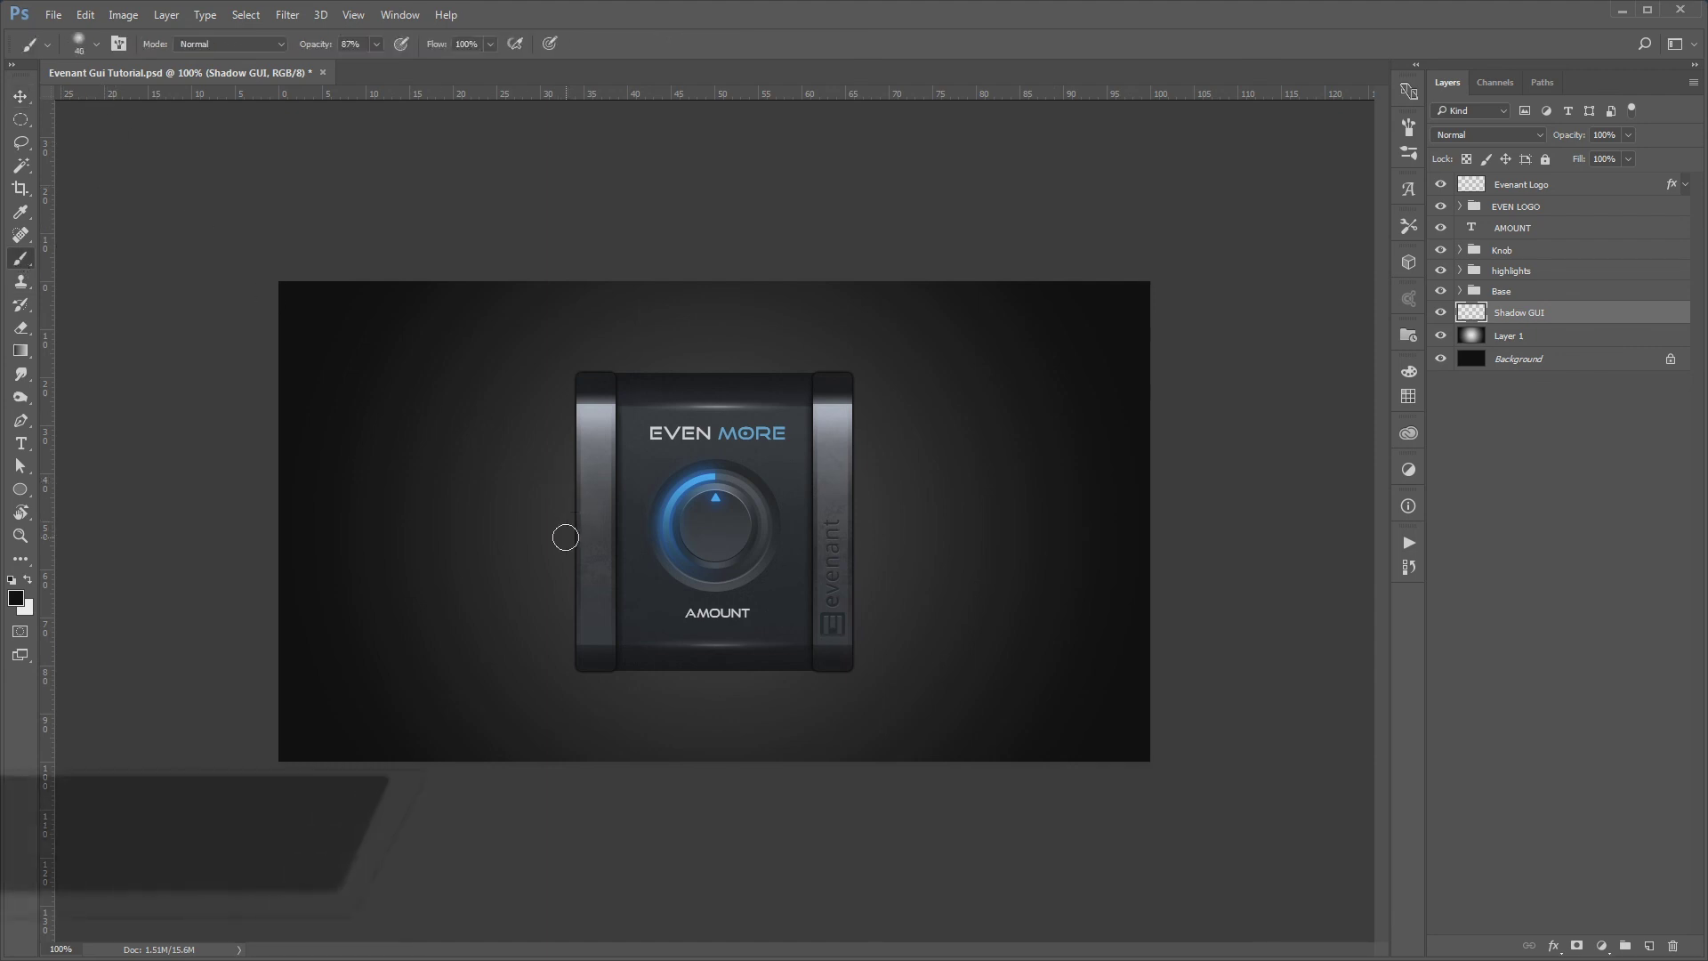
pyautogui.press(']')
pyautogui.press(']')
pyautogui.press(']')
pyautogui.keyDown('alt'); pyautogui.click(620, 372); pyautogui.keyUp('alt')
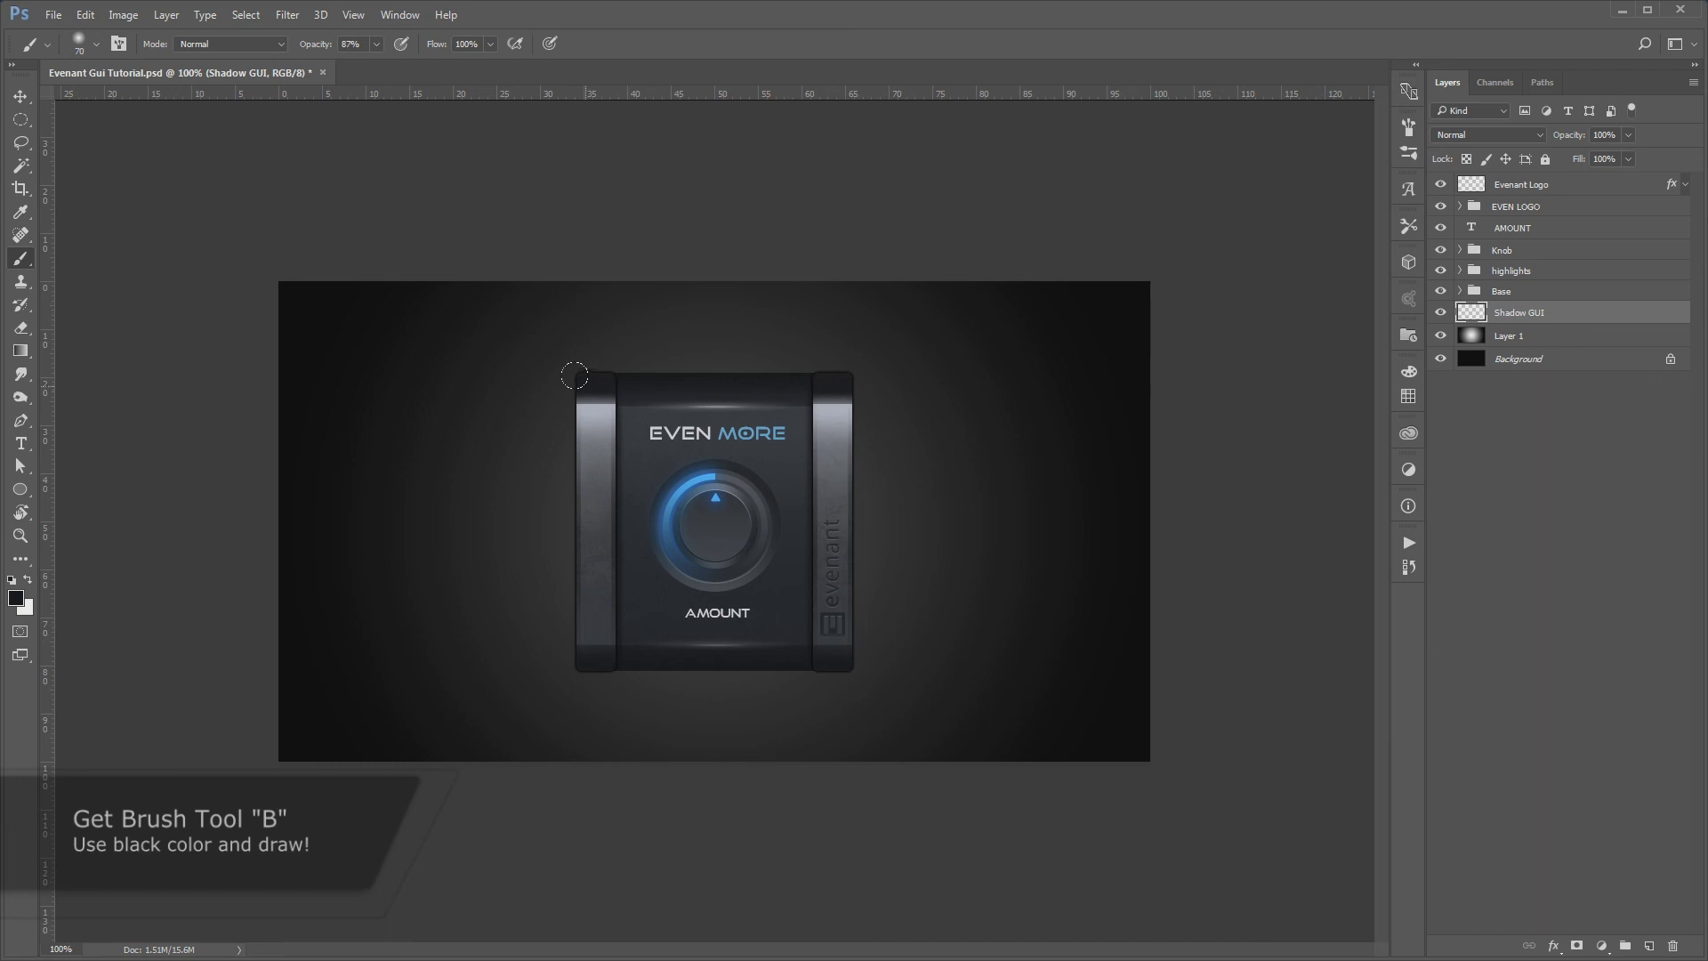
pyautogui.moveTo(574, 376)
pyautogui.mouseDown()
pyautogui.moveTo(579, 659)
pyautogui.moveTo(834, 654)
pyautogui.moveTo(832, 378)
pyautogui.moveTo(602, 381)
pyautogui.mouseUp()
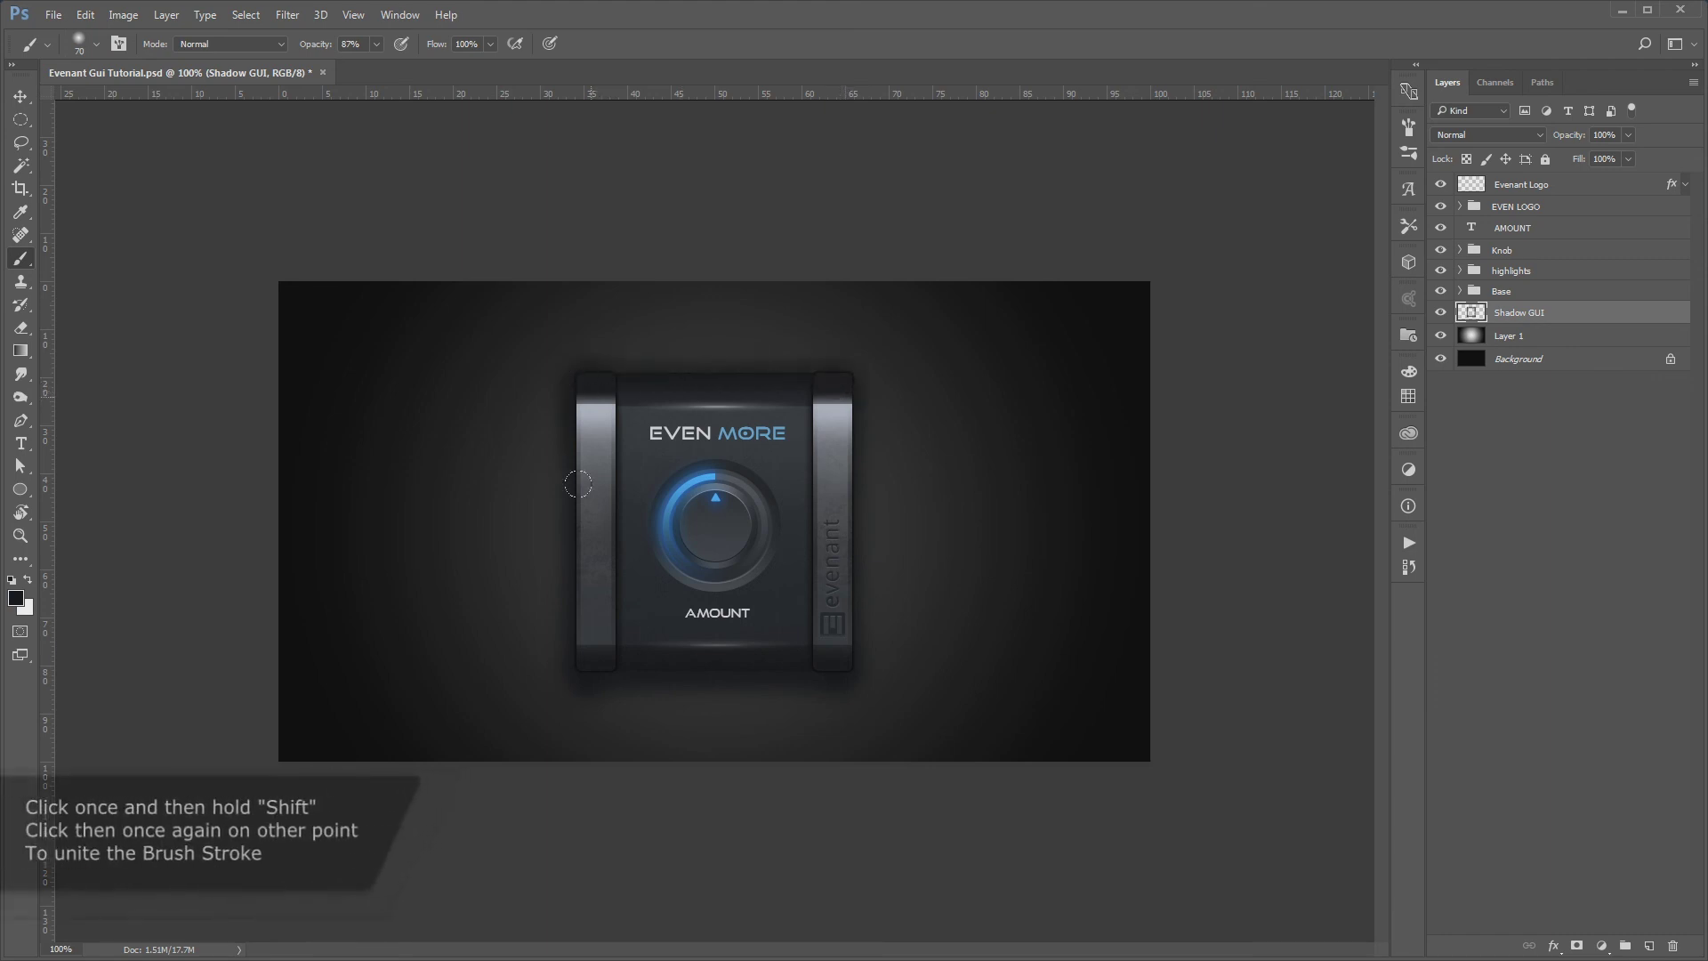
pyautogui.moveTo(586, 669); pyautogui.dragTo(765, 672)
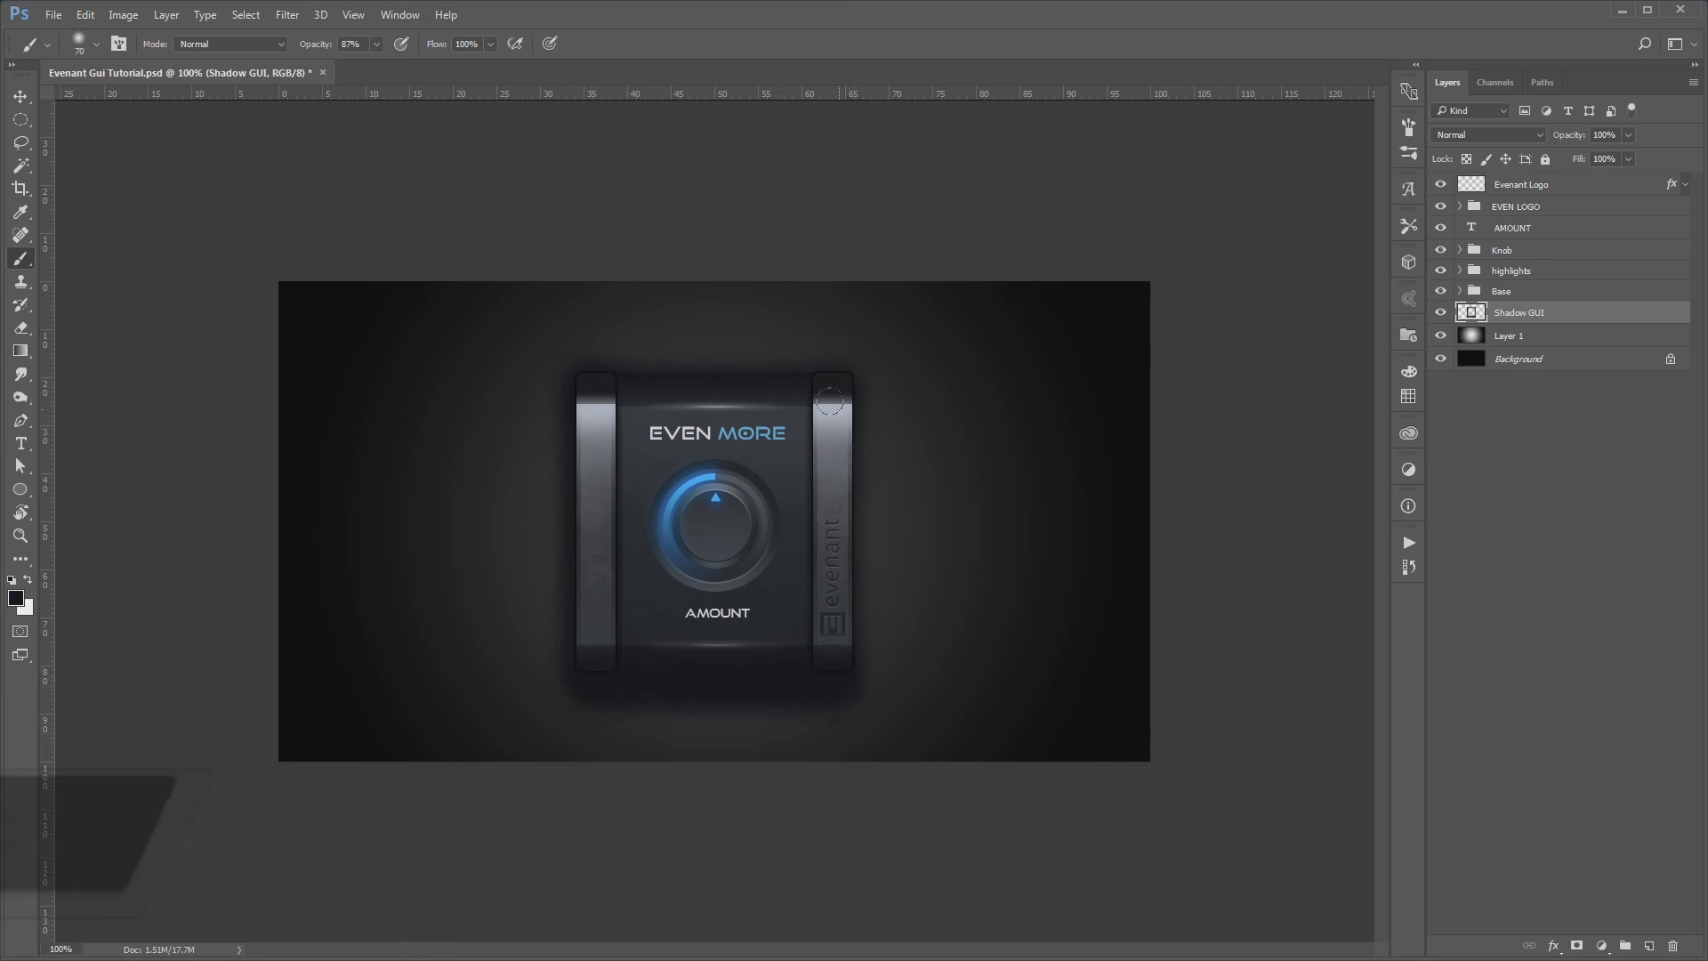
pyautogui.keyDown('shift'); pyautogui.click(846, 696); pyautogui.keyUp('shift')
pyautogui.moveTo(844, 695); pyautogui.dragTo(582, 702)
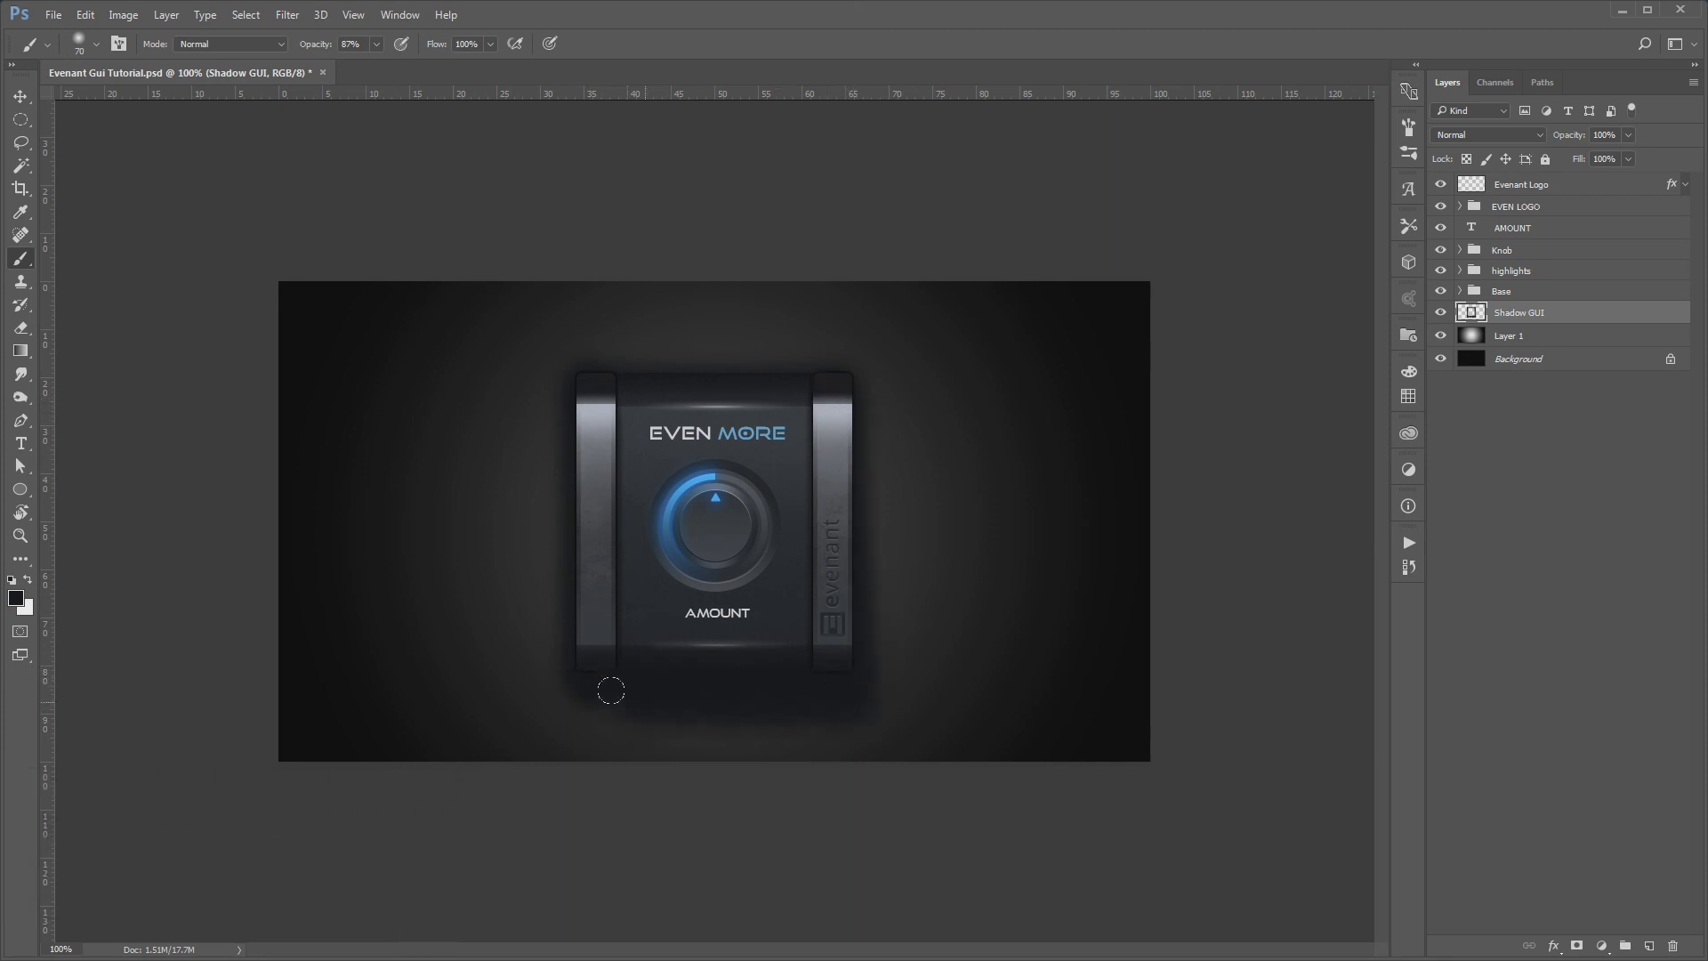
pyautogui.keyDown('shift'); pyautogui.click(574, 401); pyautogui.keyUp('shift')
pyautogui.press('e')
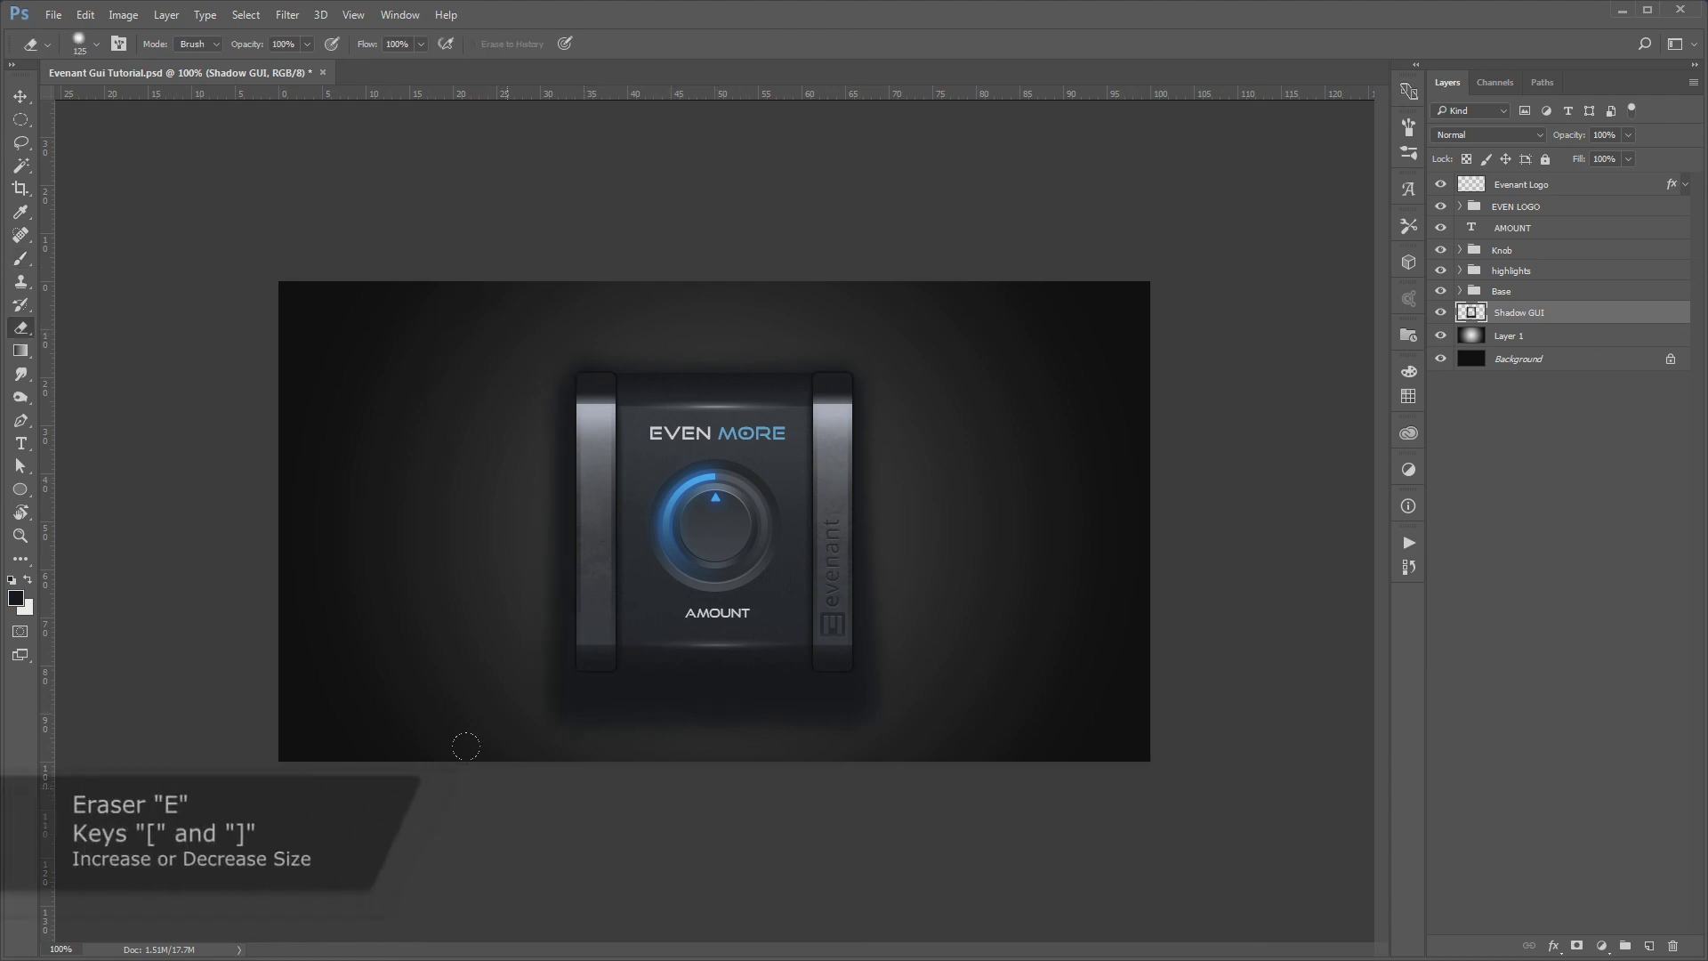
# Undo the last stroke, erase part of the shadow band under the panel, and fade the erase
pyautogui.hotkey('ctrl', 'z')
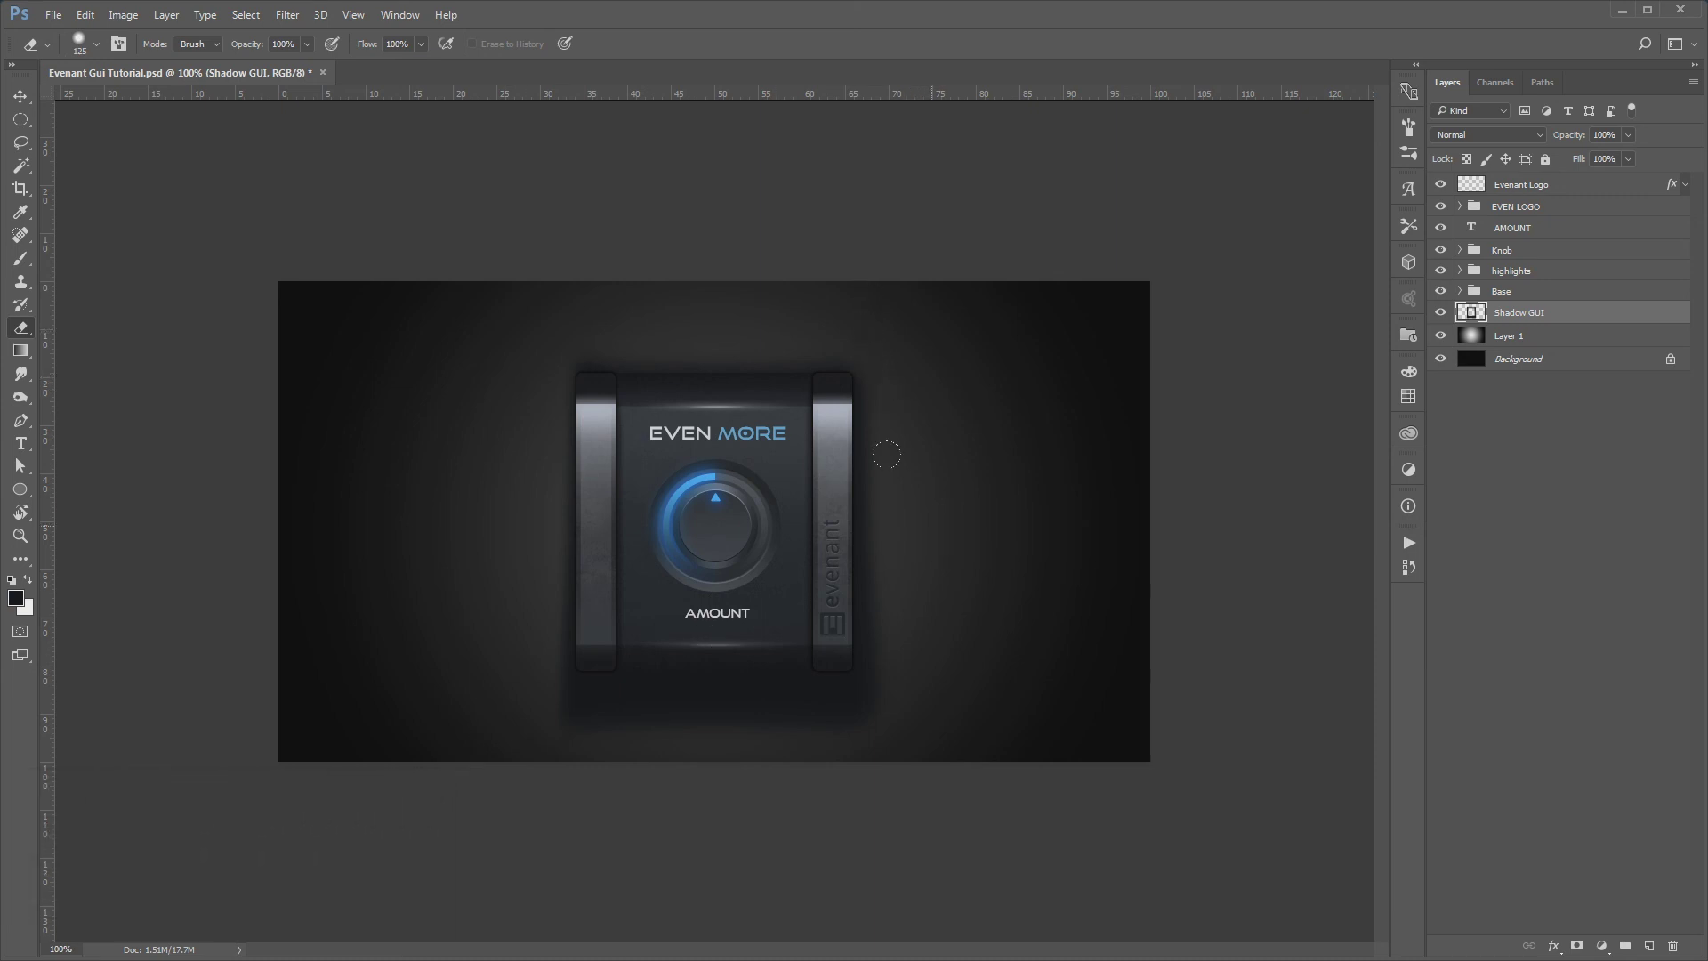
pyautogui.moveTo(890, 704); pyautogui.dragTo(206, 720)
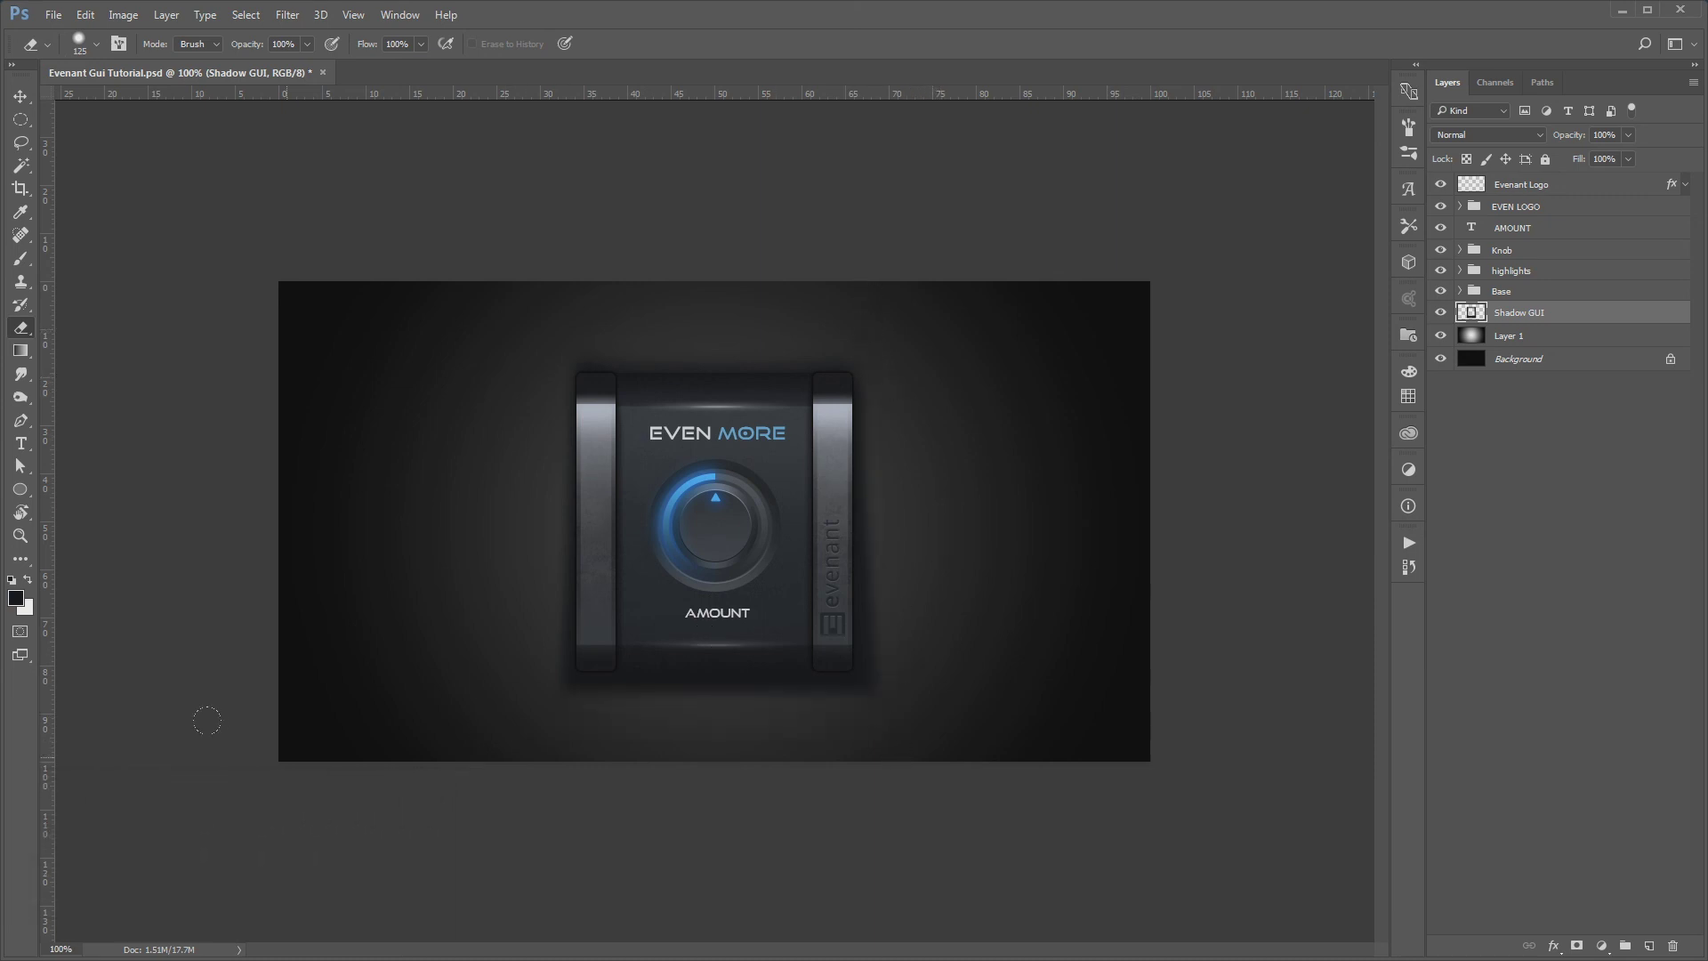
pyautogui.click(85, 15)
pyautogui.click(137, 92)
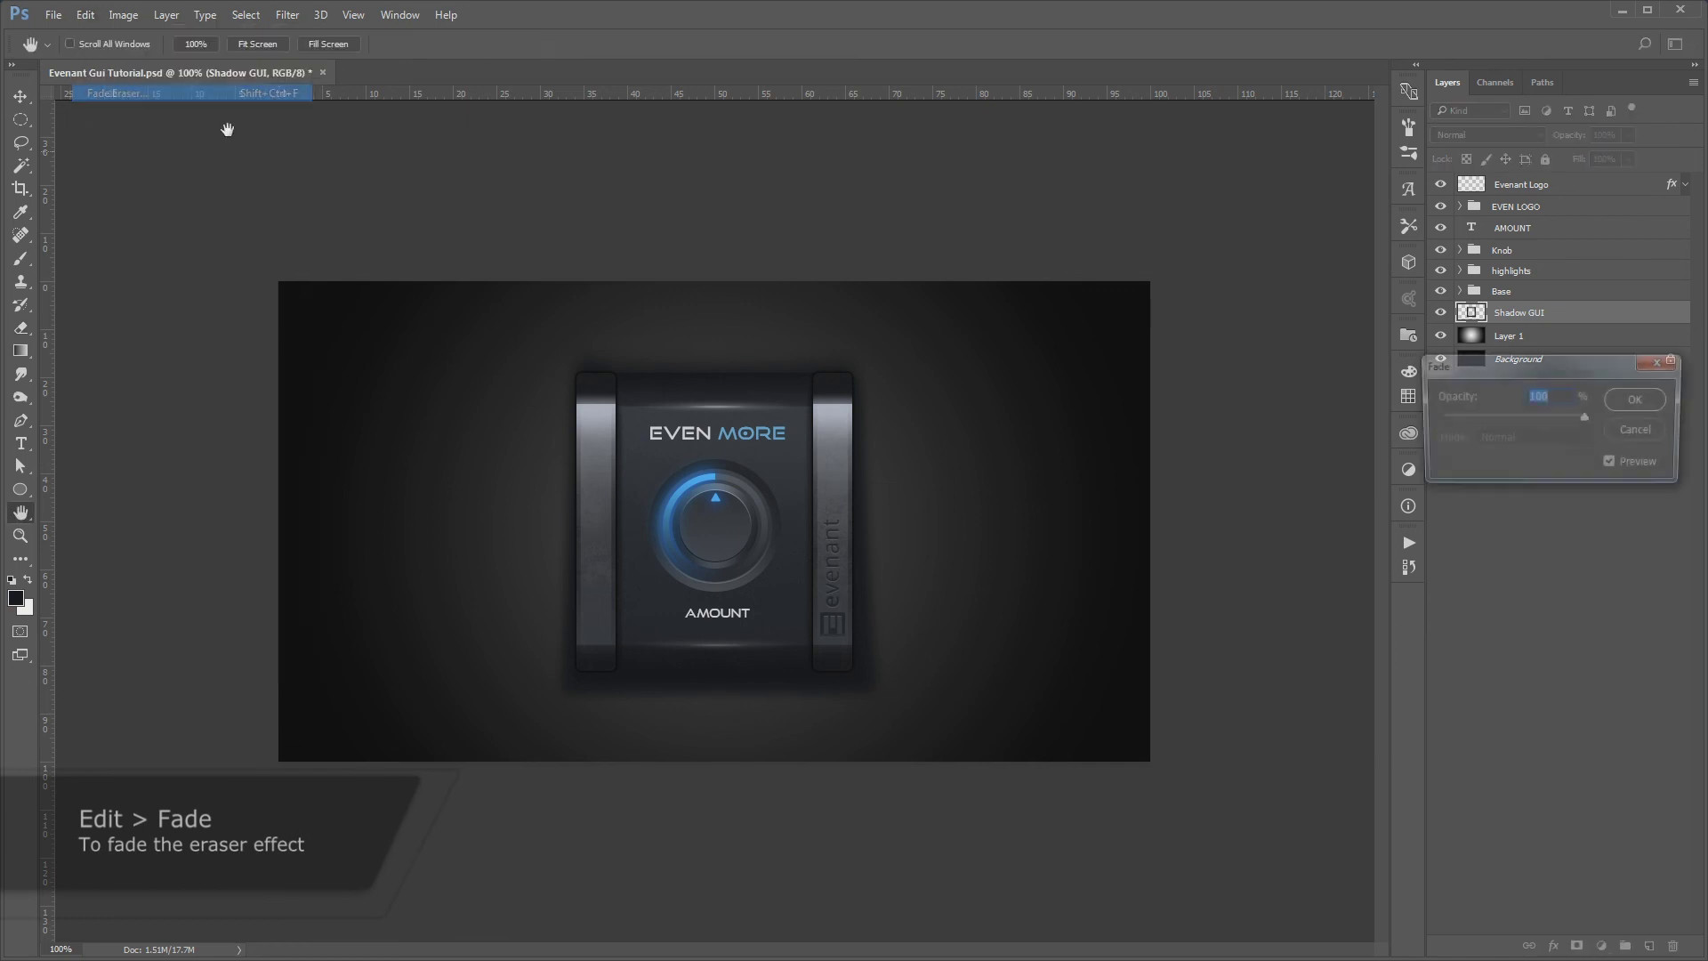
pyautogui.moveTo(1494, 364); pyautogui.dragTo(1108, 185)
pyautogui.moveTo(1199, 238); pyautogui.dragTo(1098, 240)
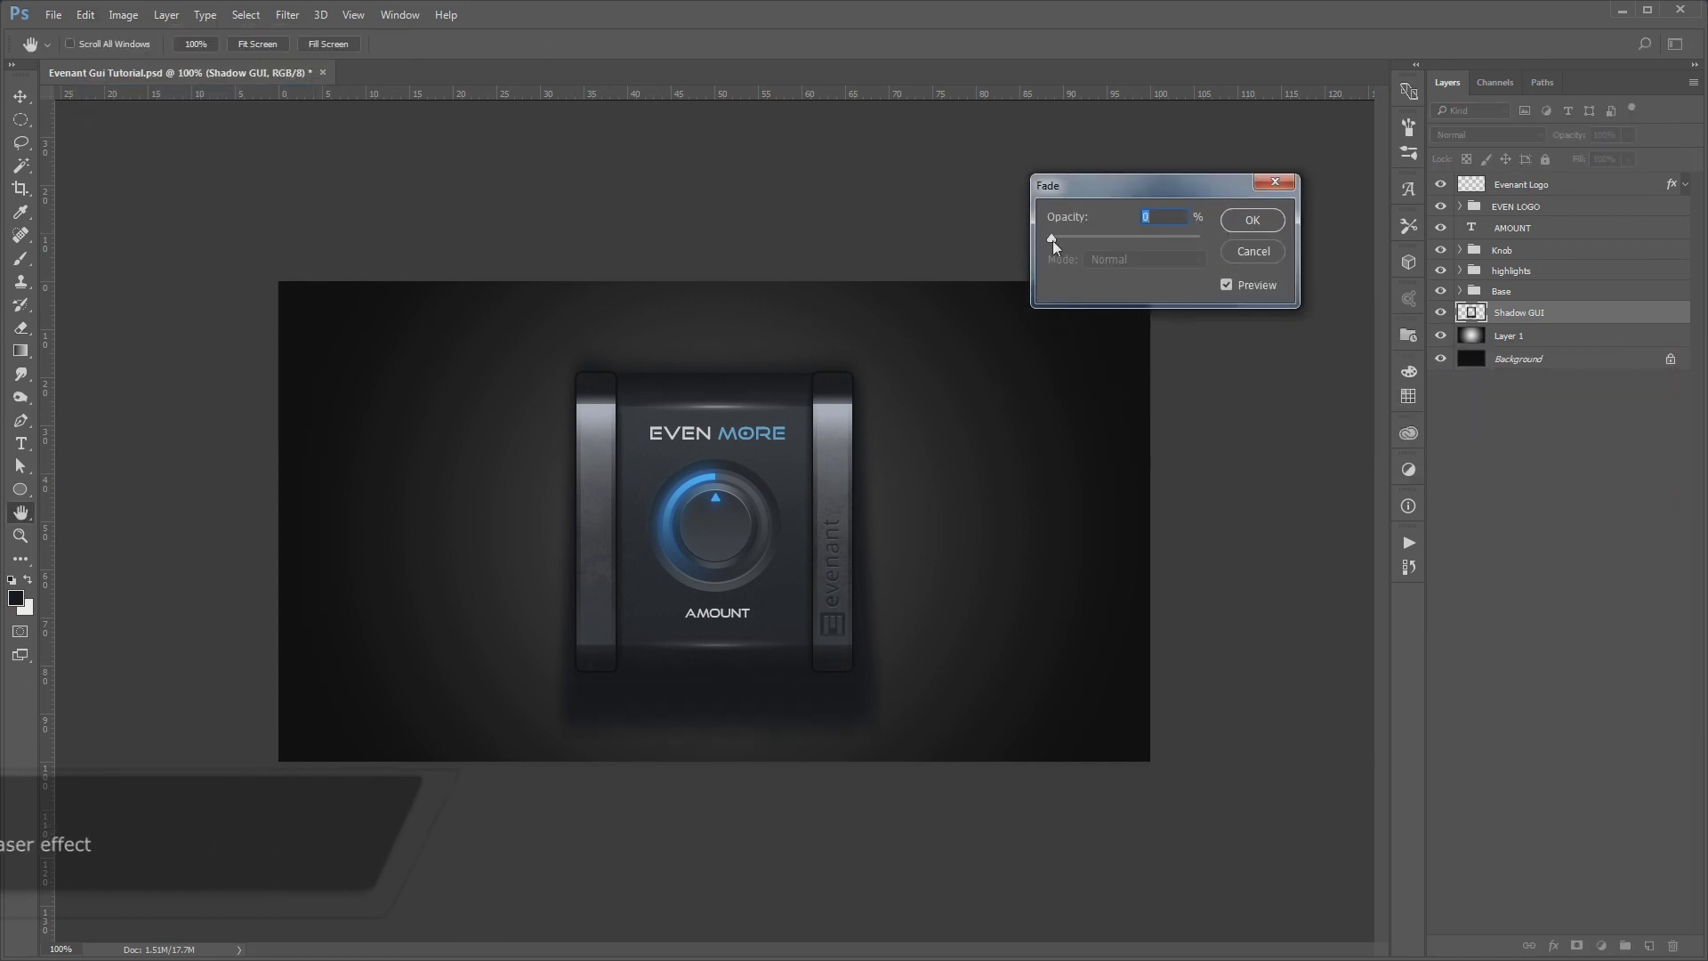
pyautogui.click(1250, 220)
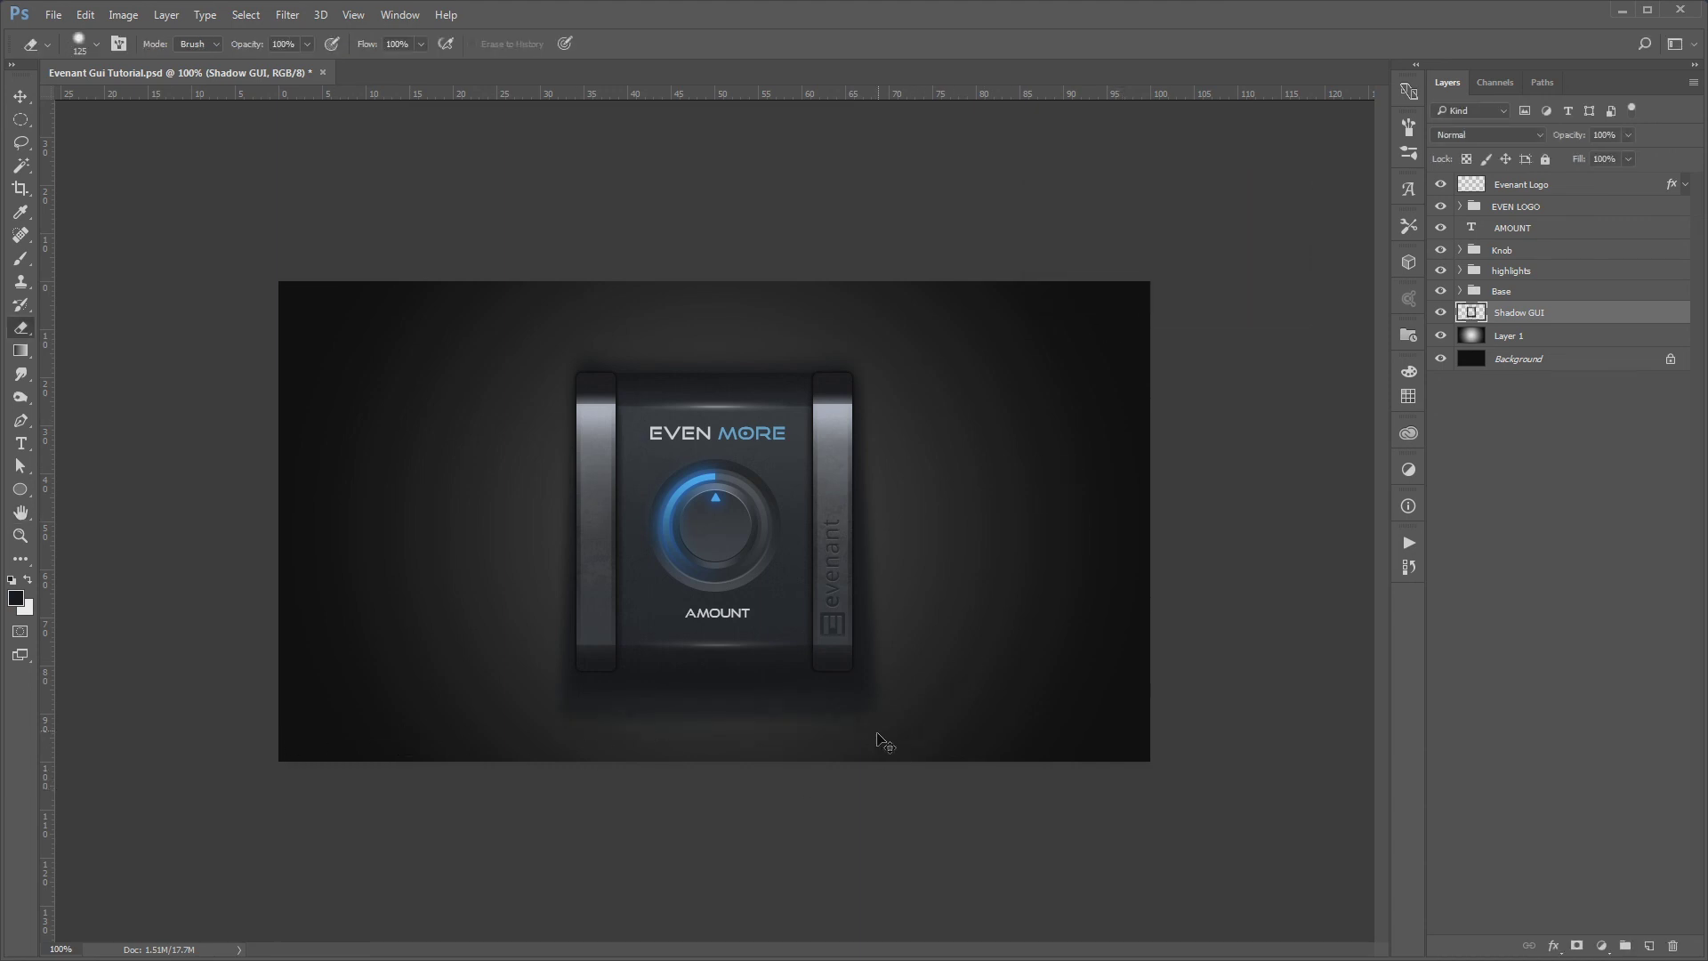
# Fade the erase to 43% opacity and re-apply the fade
pyautogui.hotkey('ctrl', 'shift', 'f')
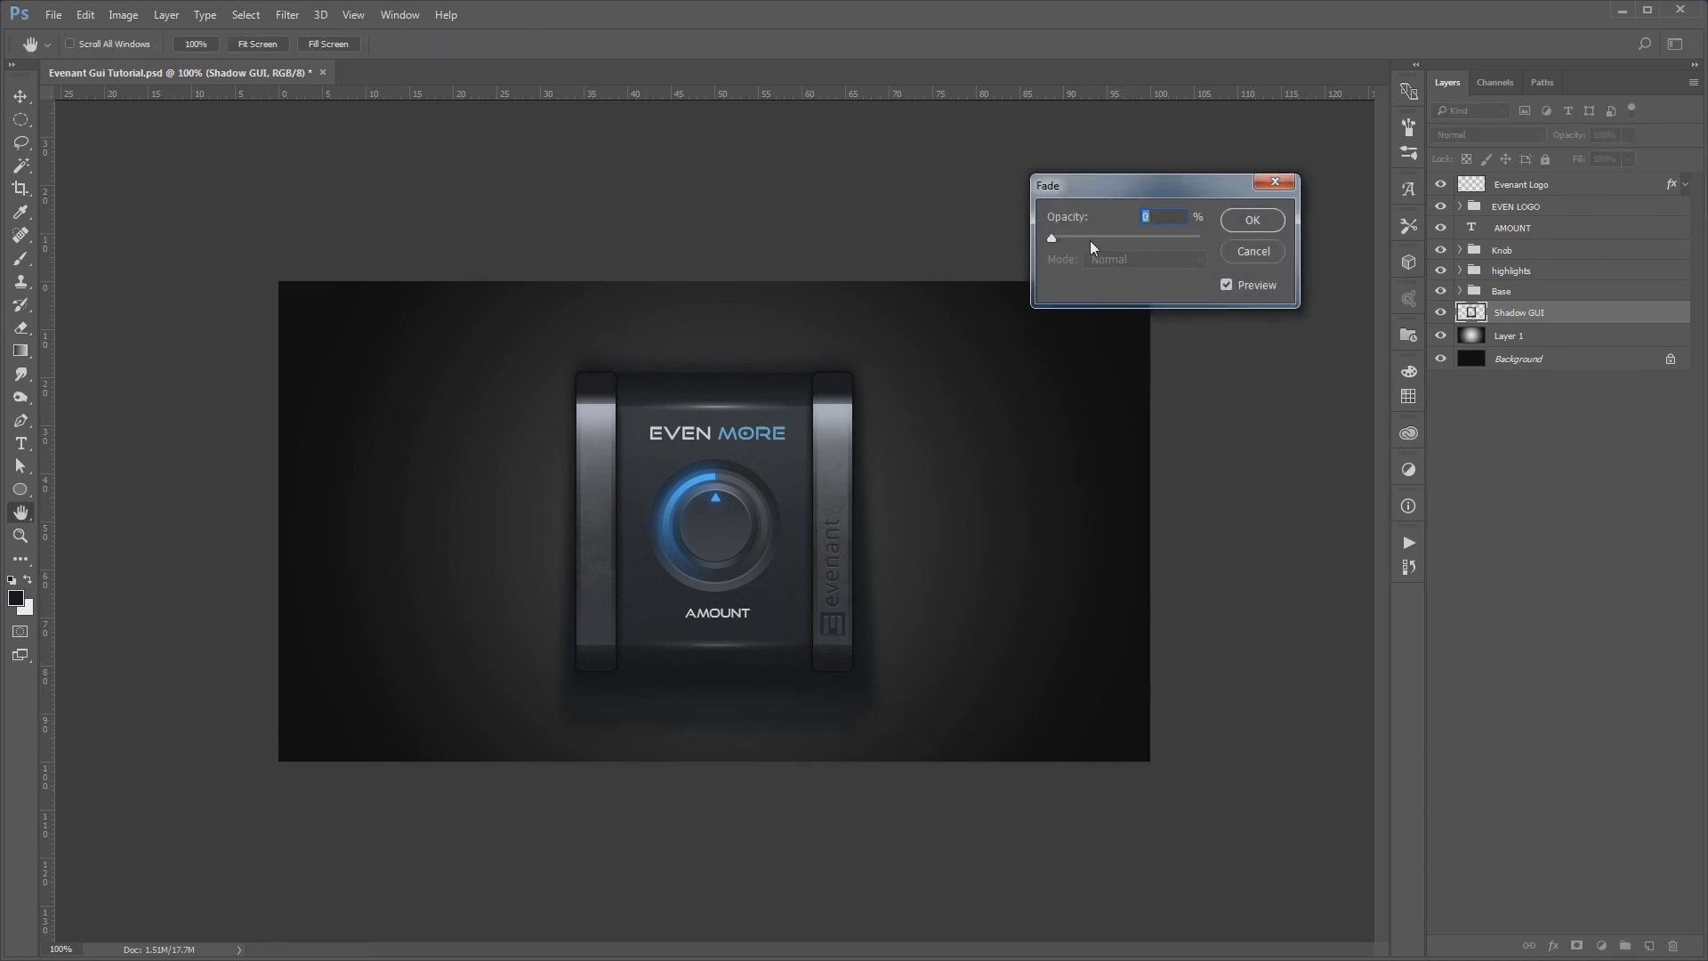
pyautogui.click(1254, 221)
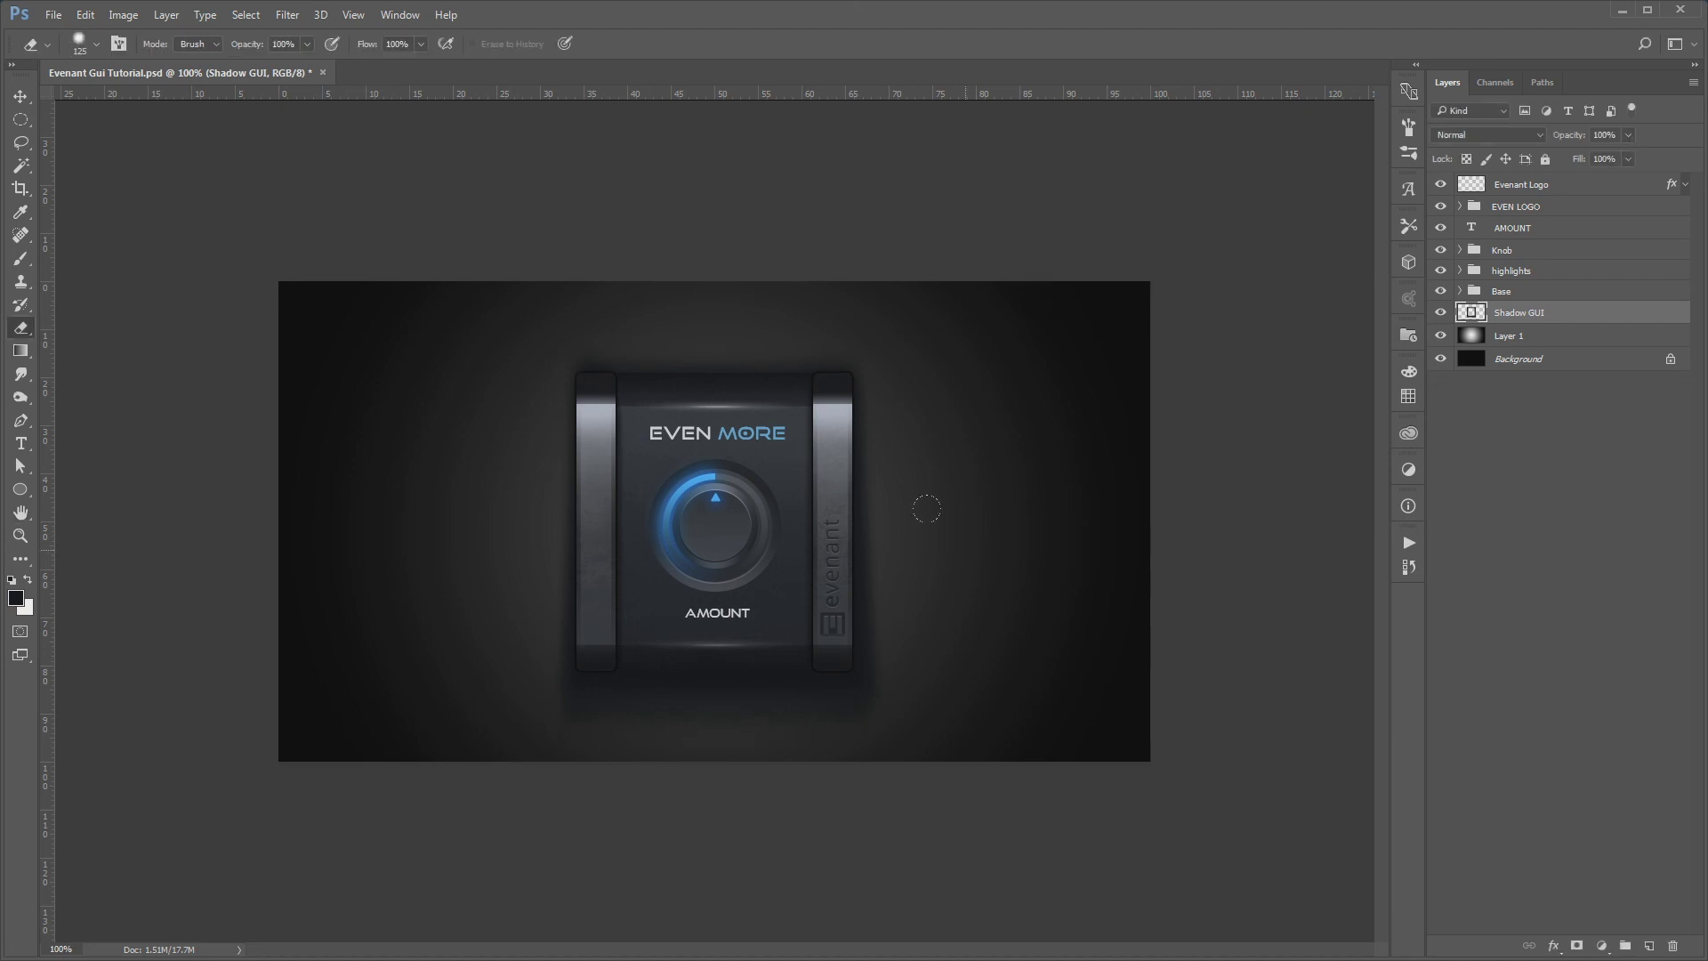
pyautogui.click(96, 44)
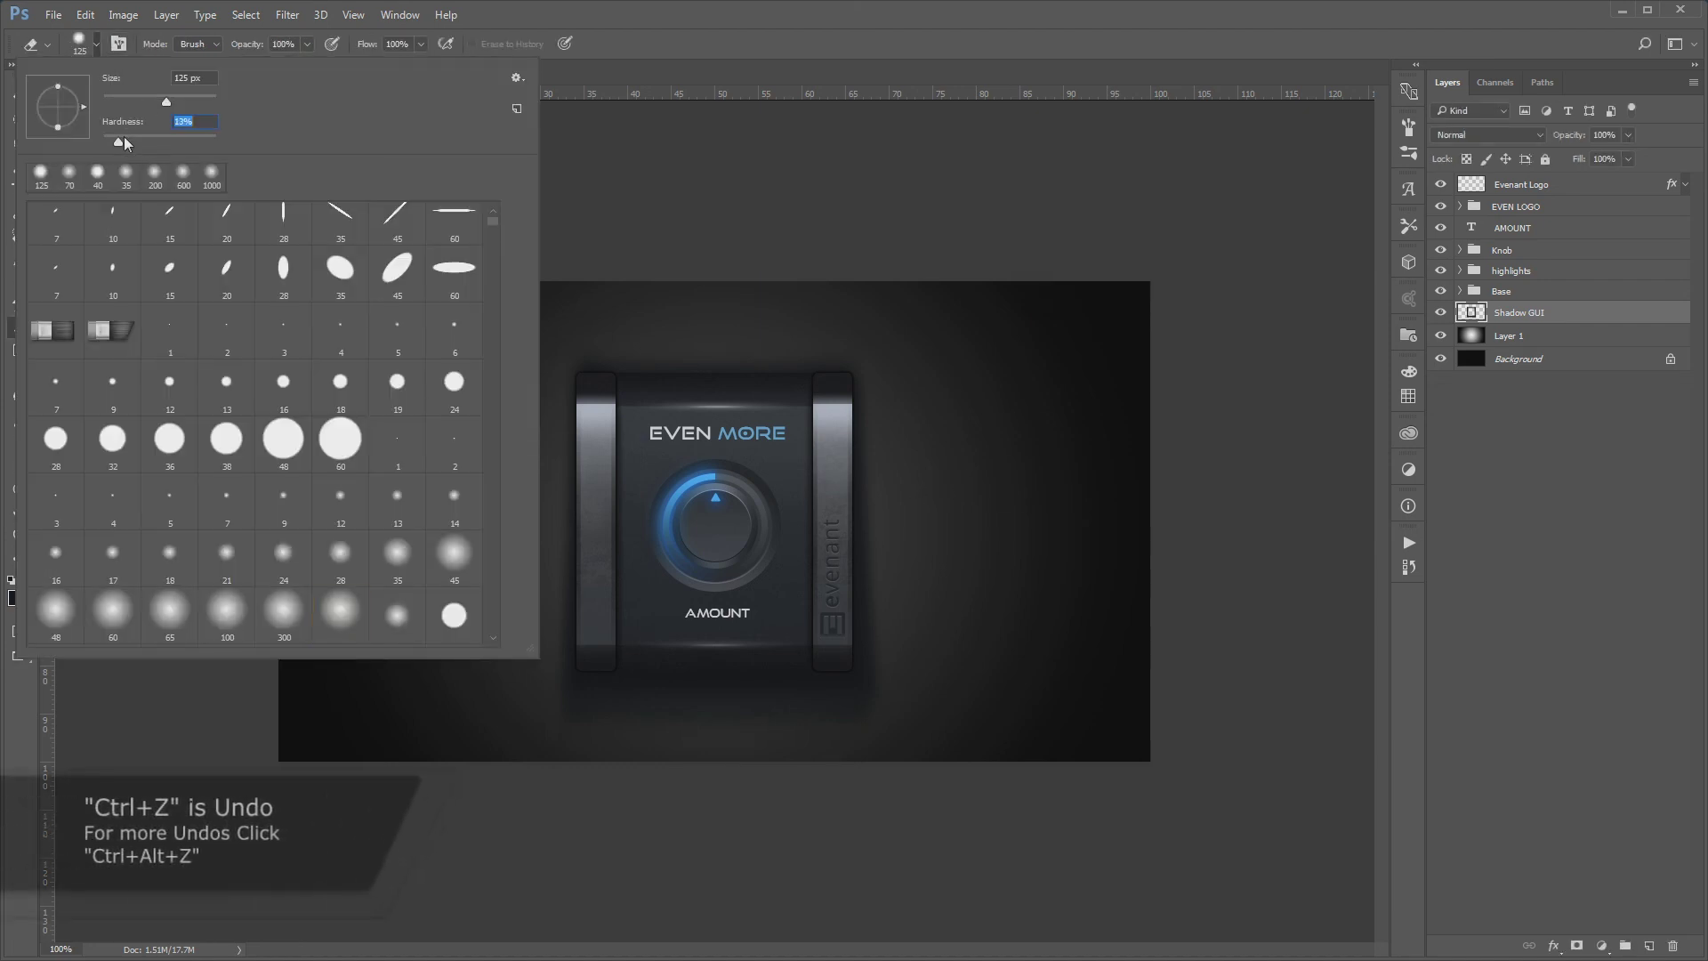
pyautogui.press('Return')
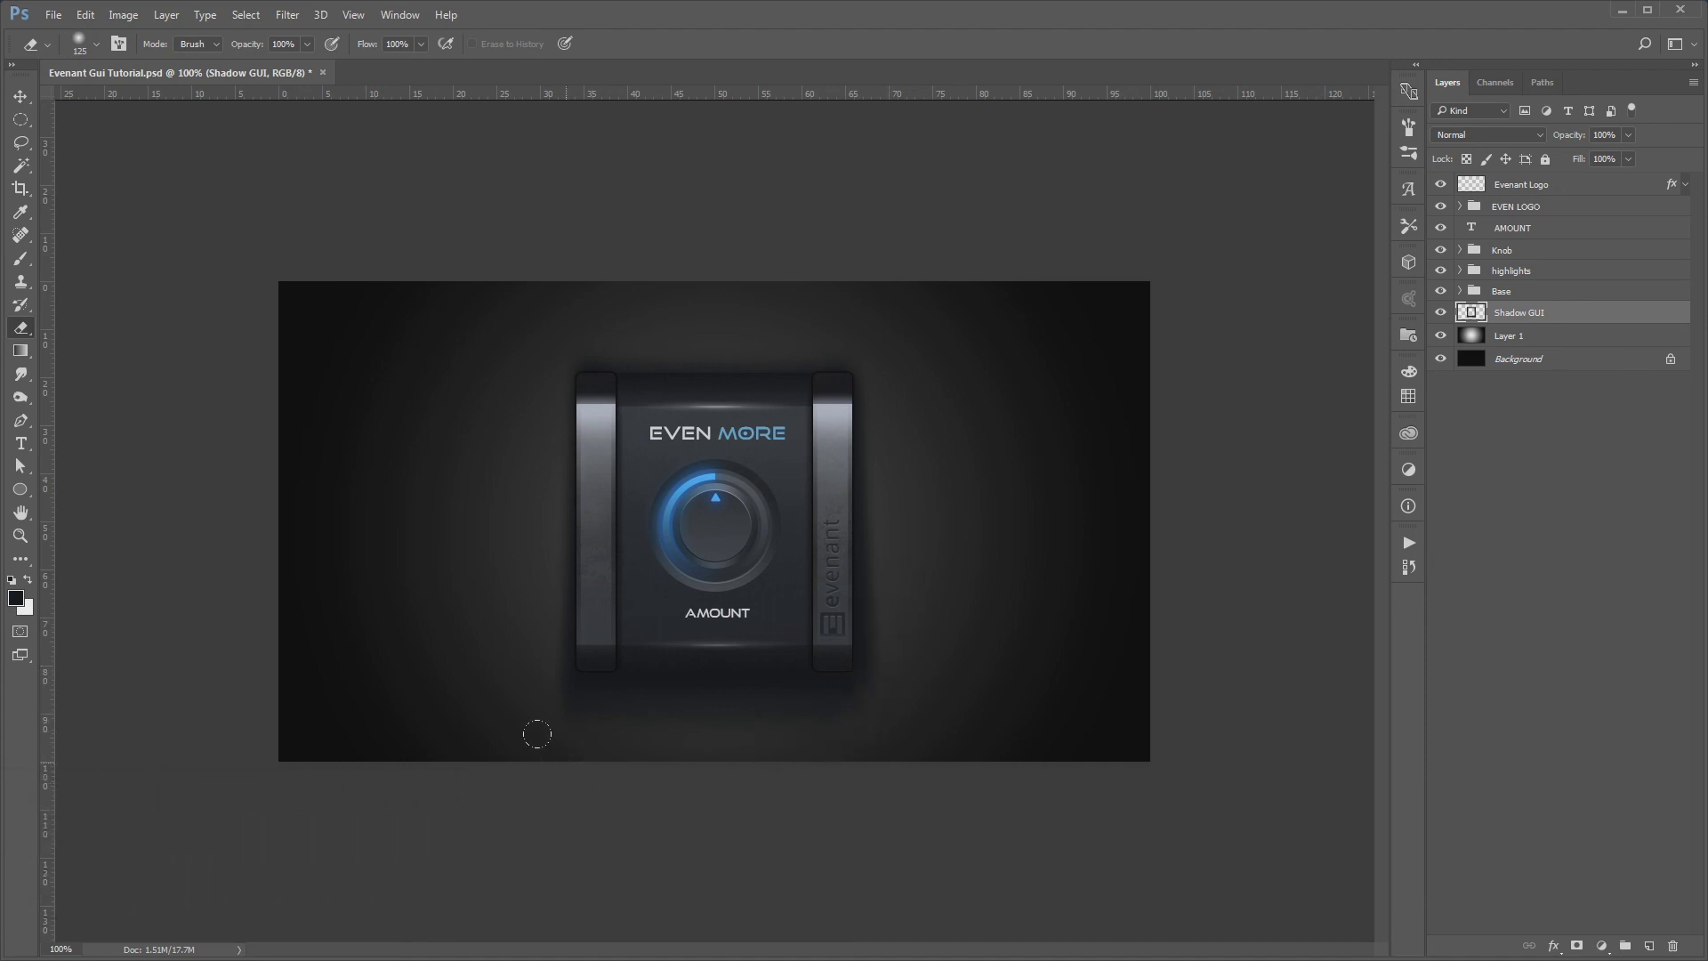
pyautogui.hotkey('ctrl', 'shift', 'f')
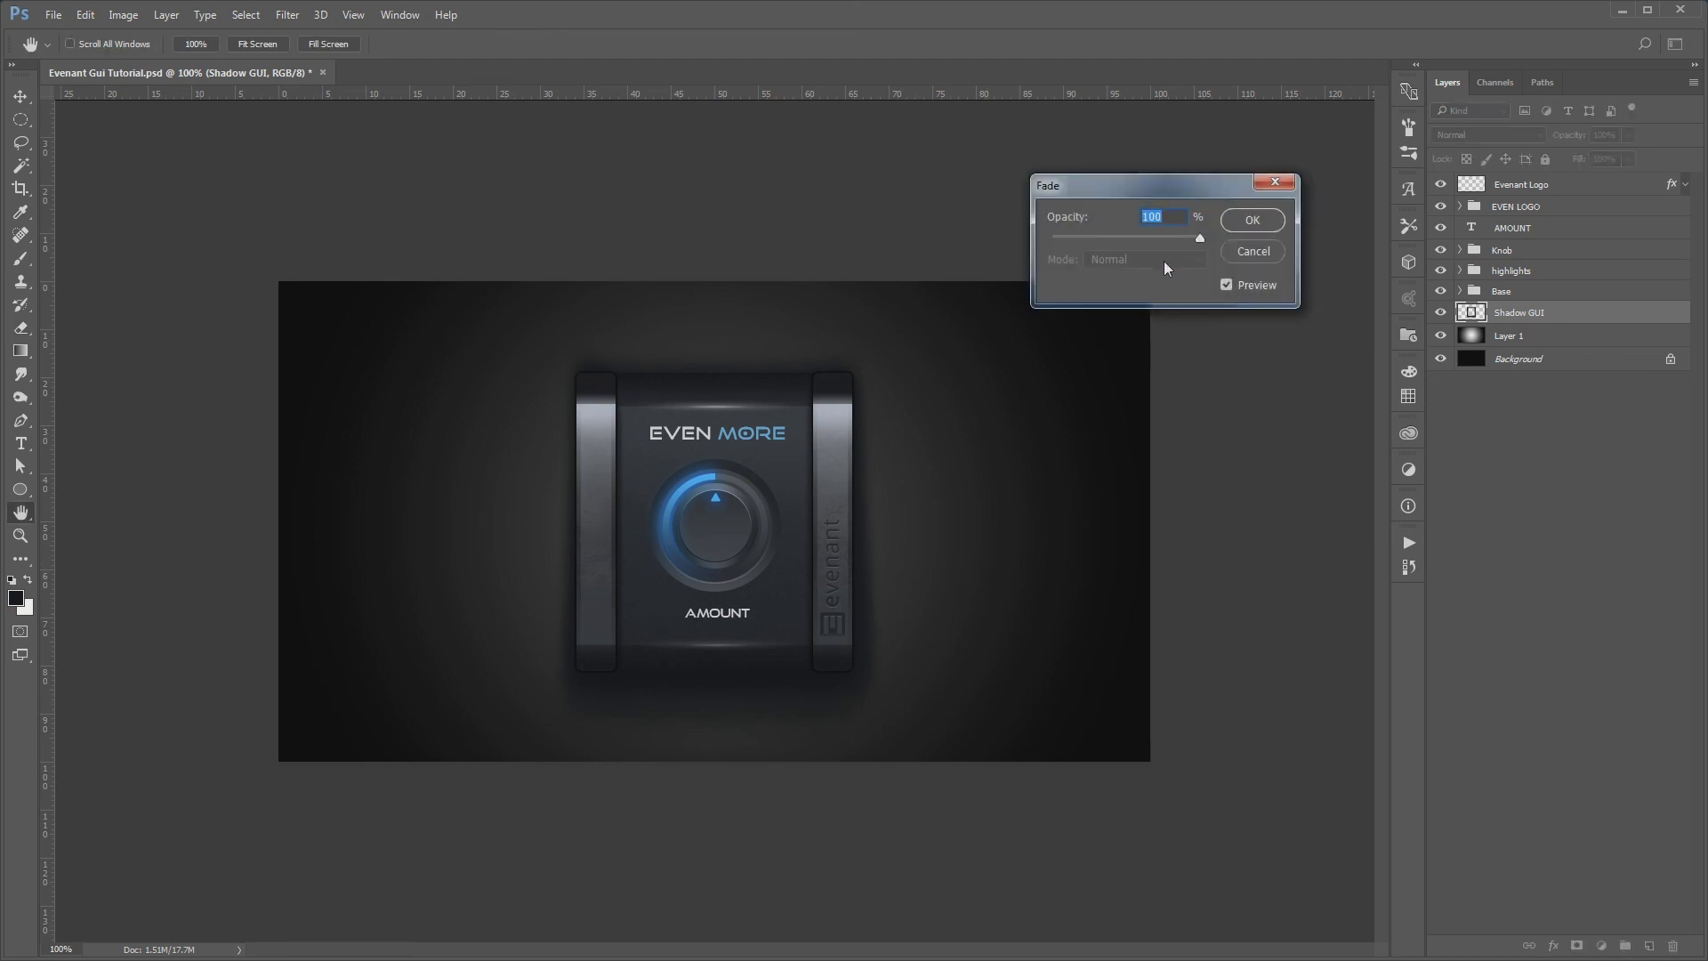
pyautogui.press('Return')
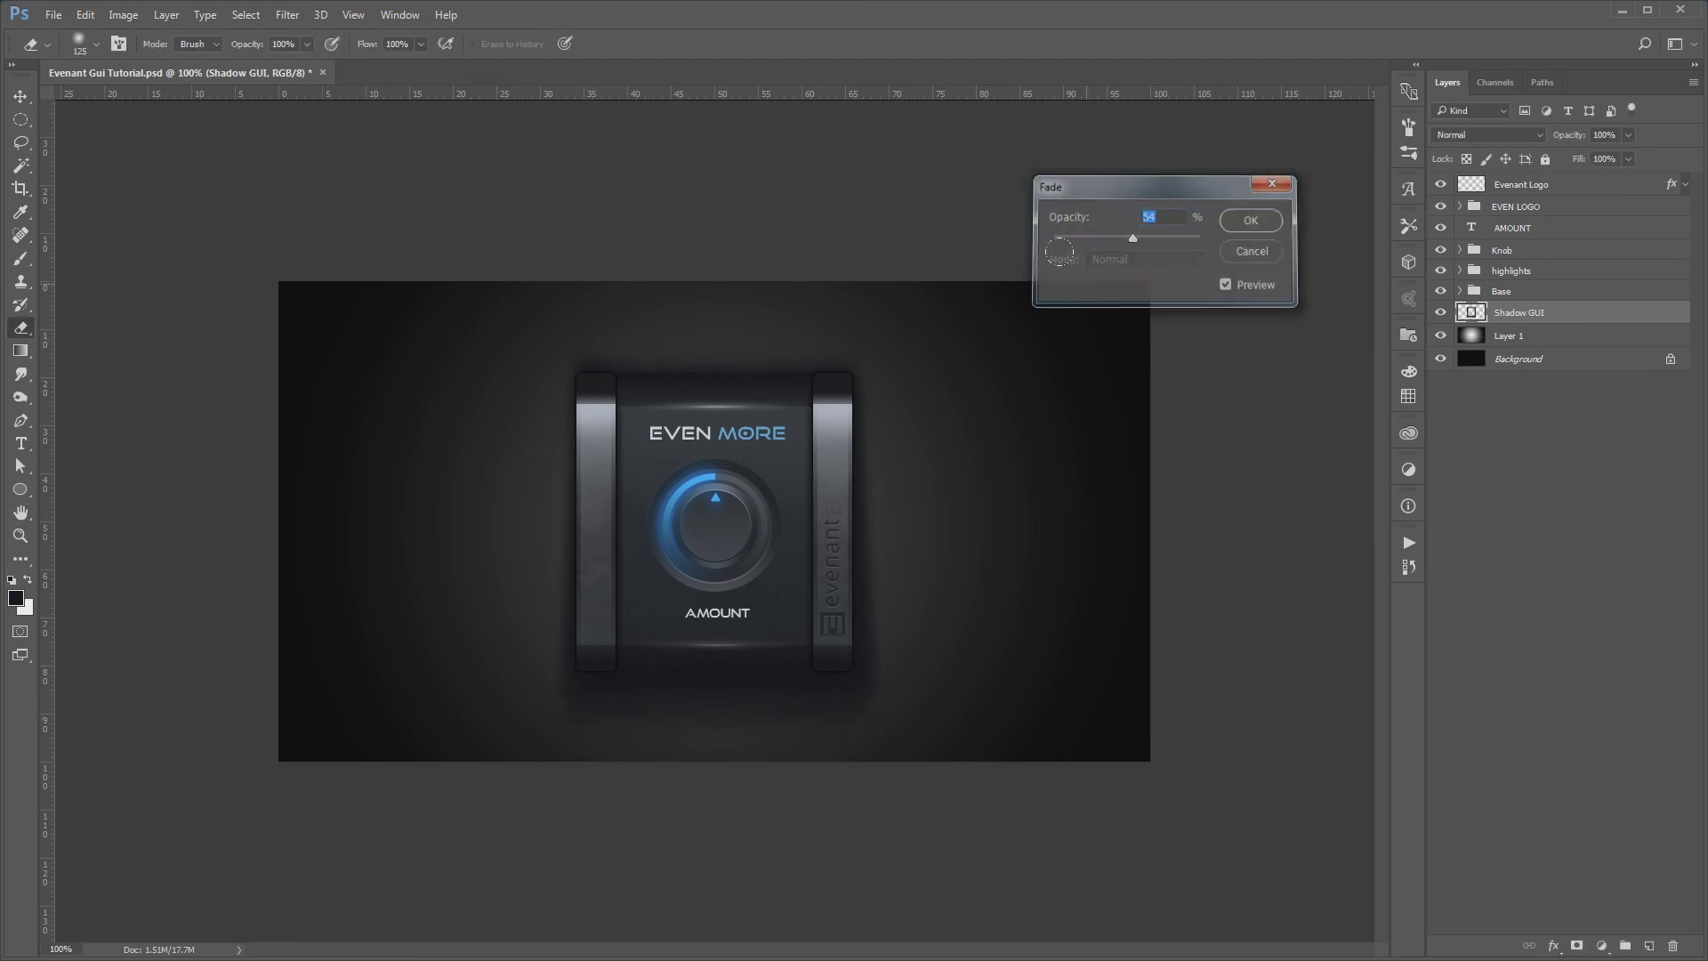
pyautogui.click(1547, 337)
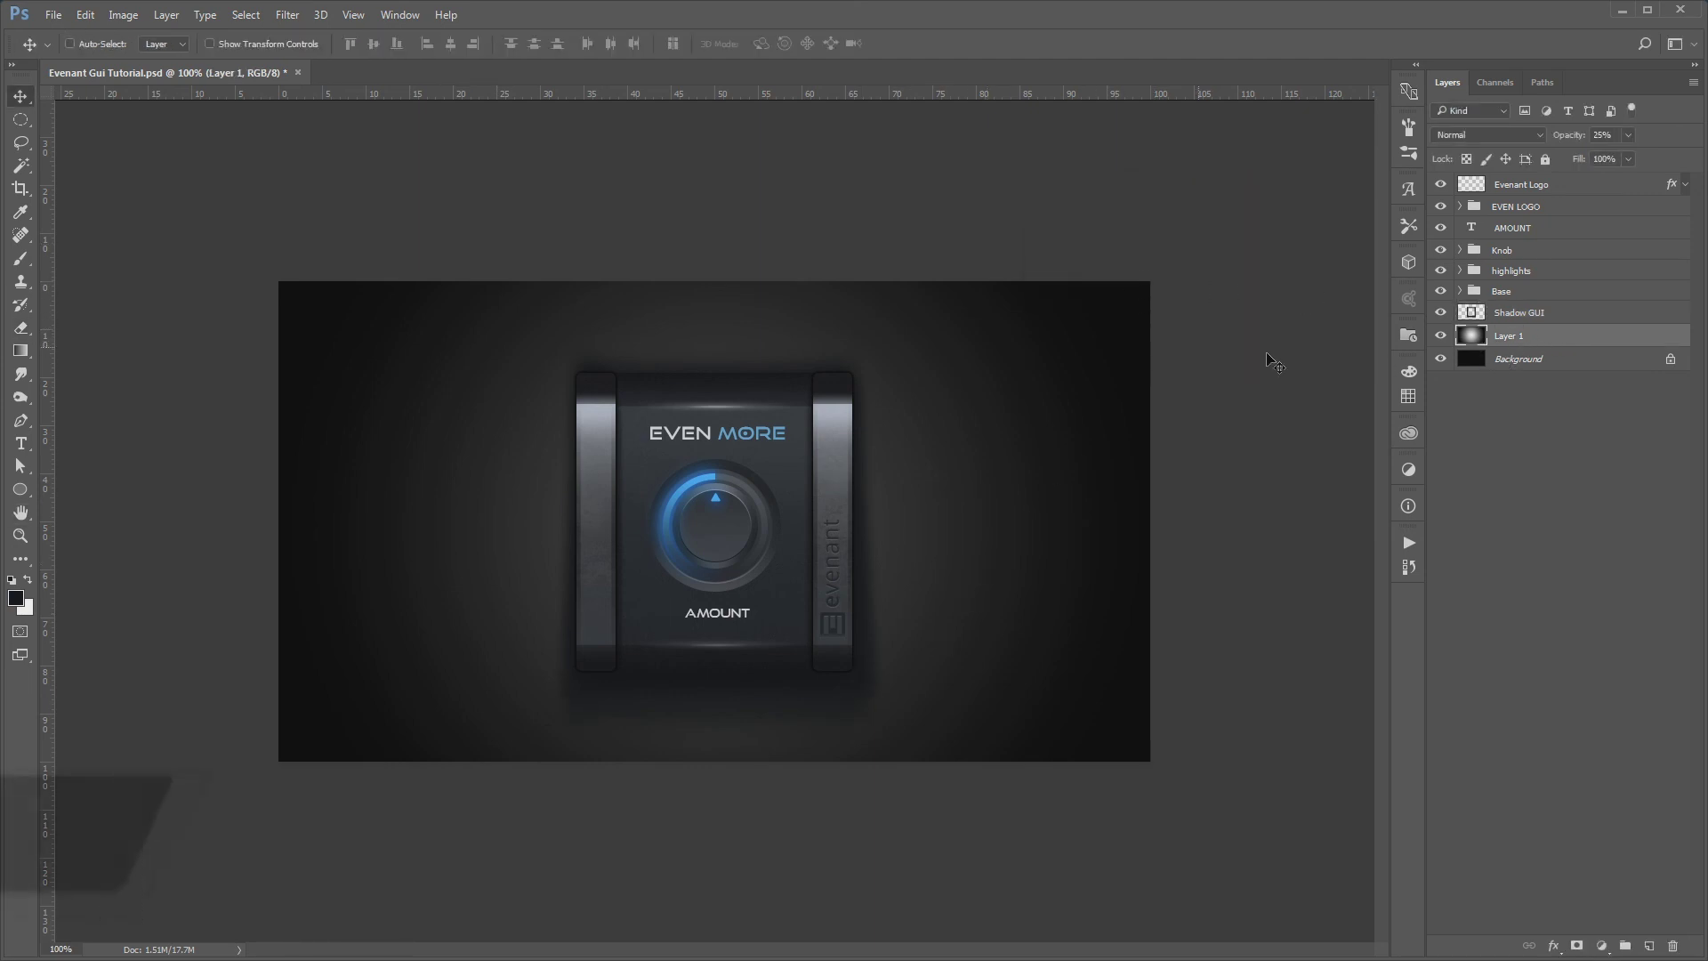
pyautogui.click(123, 14)
pyautogui.moveTo(150, 60)
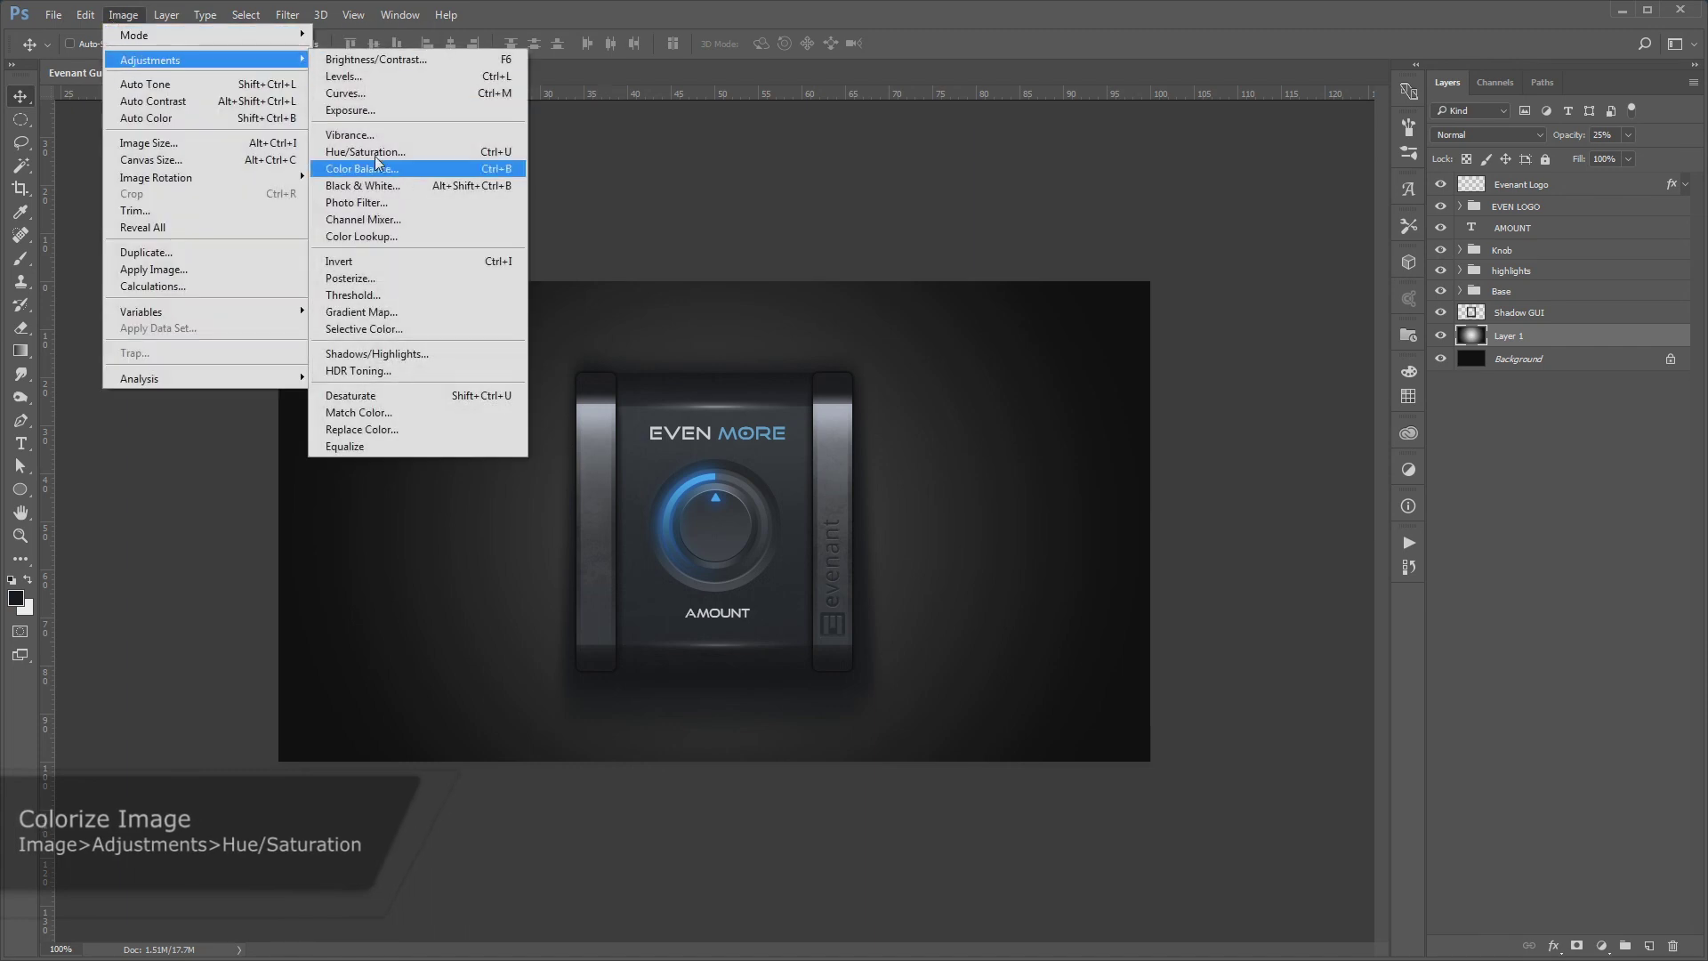
# Colorize Layer 1 via Hue/Saturation at hue 220 and saturation 7
pyautogui.click(388, 153)
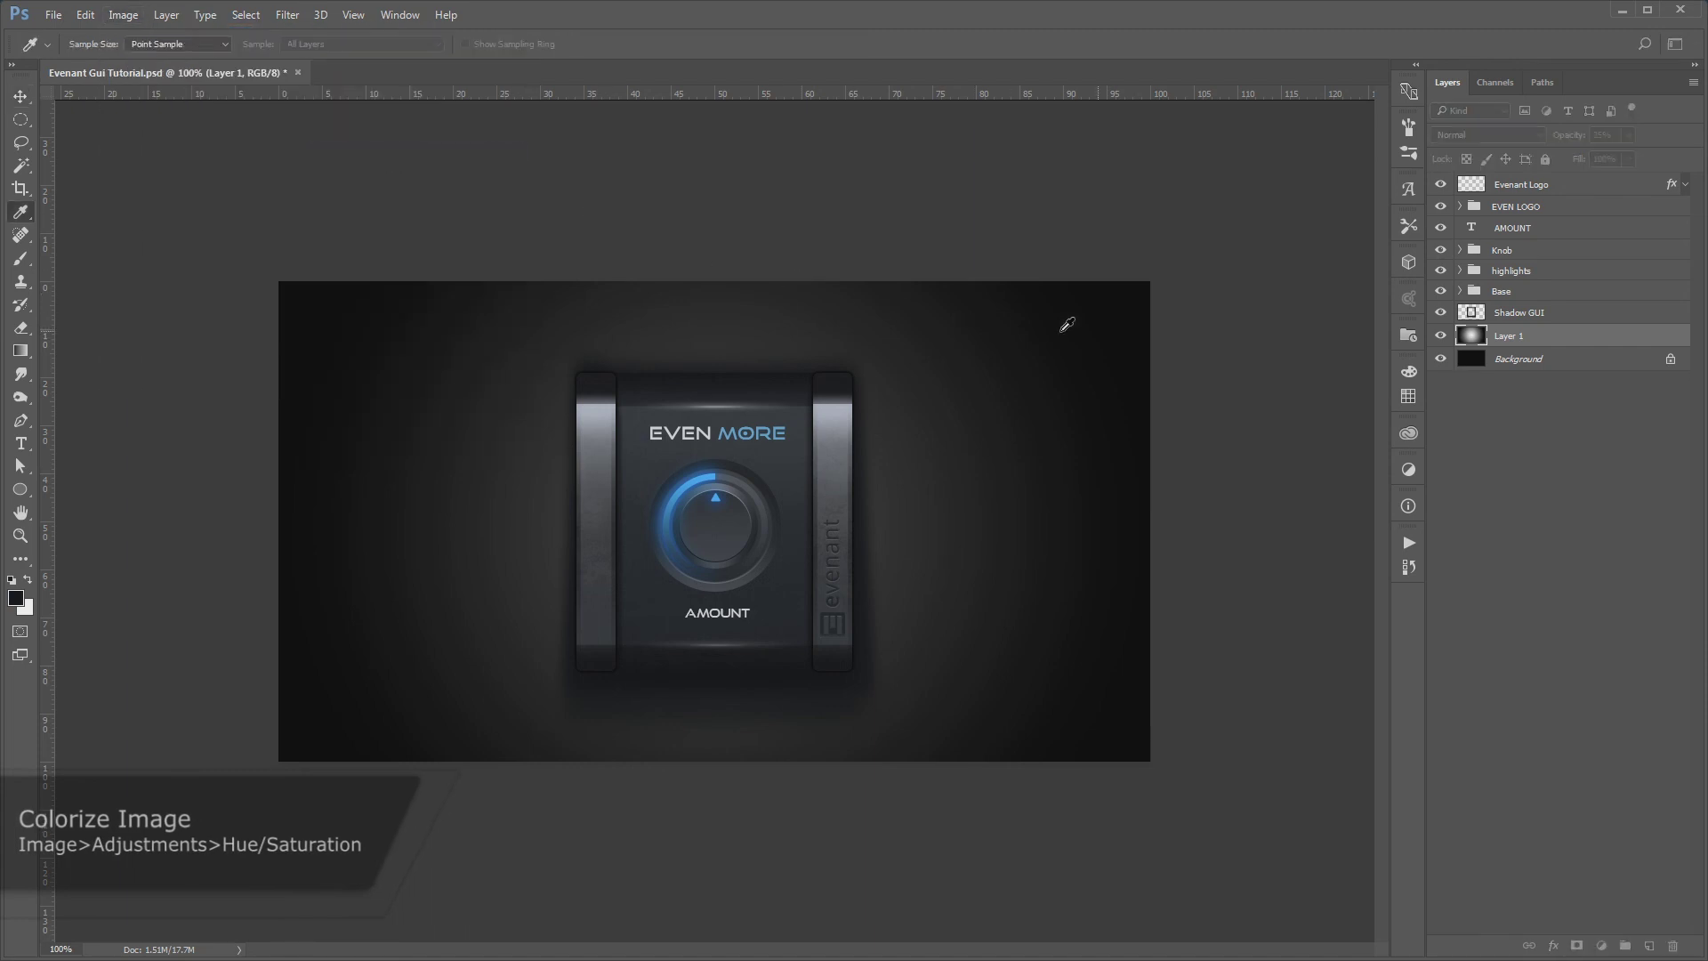
pyautogui.moveTo(1314, 194); pyautogui.dragTo(1024, 169)
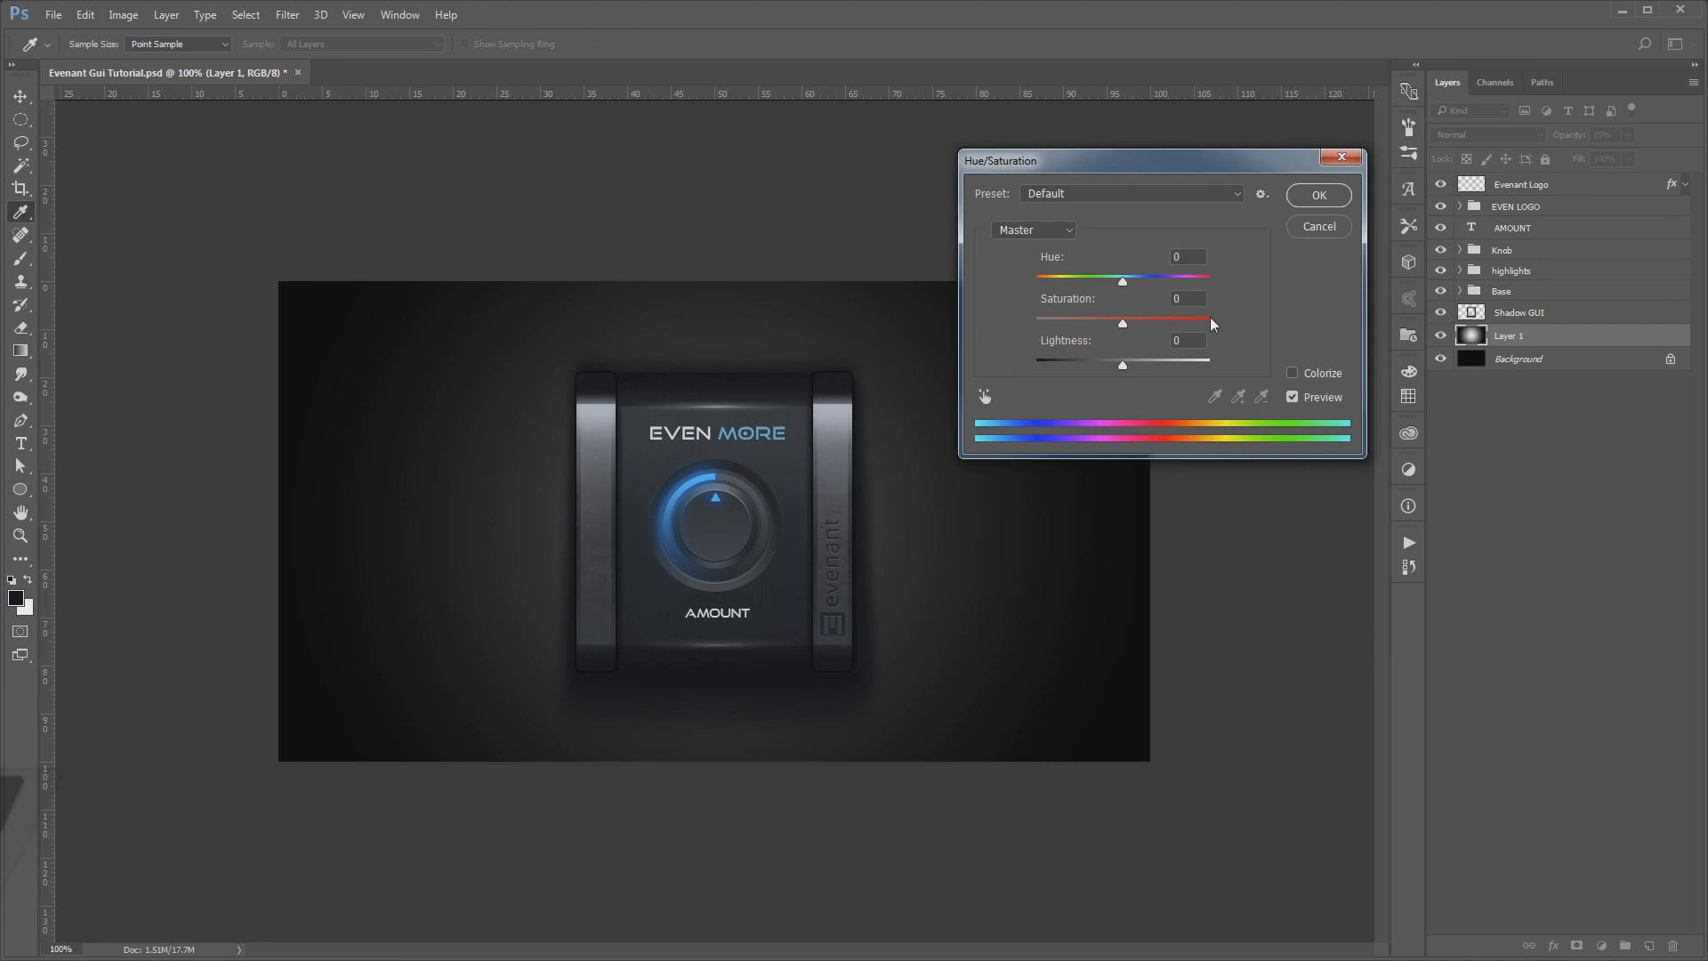
pyautogui.click(1311, 379)
pyautogui.moveTo(1079, 322); pyautogui.dragTo(1050, 325)
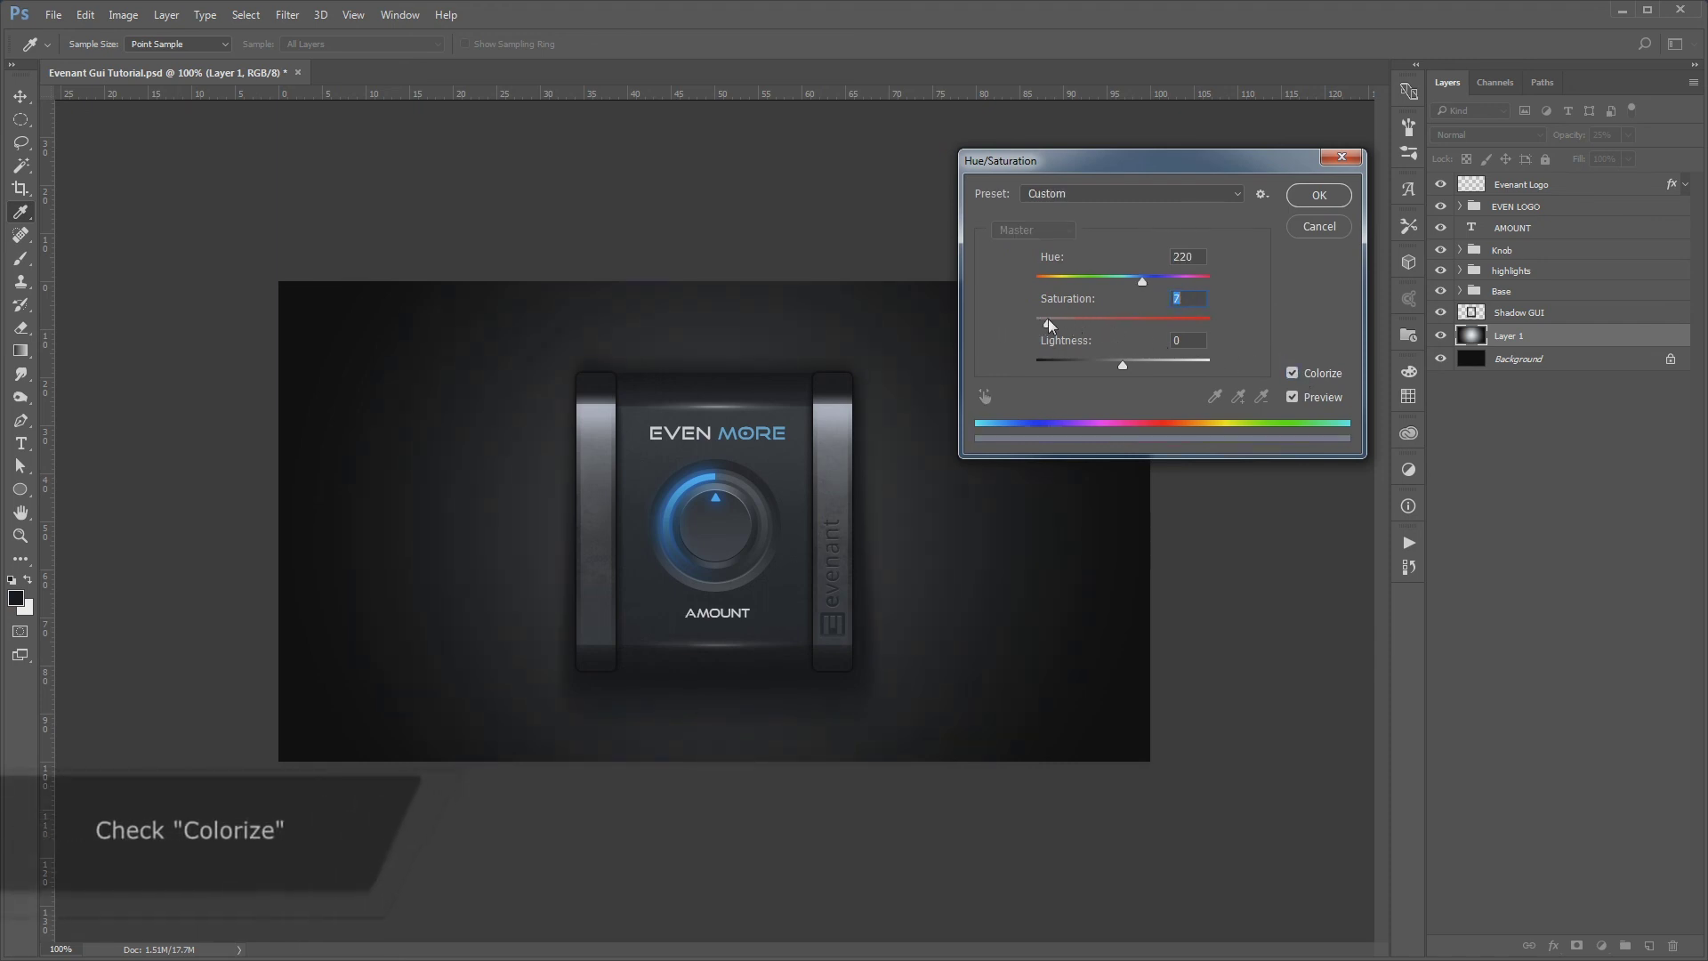
pyautogui.press('Return')
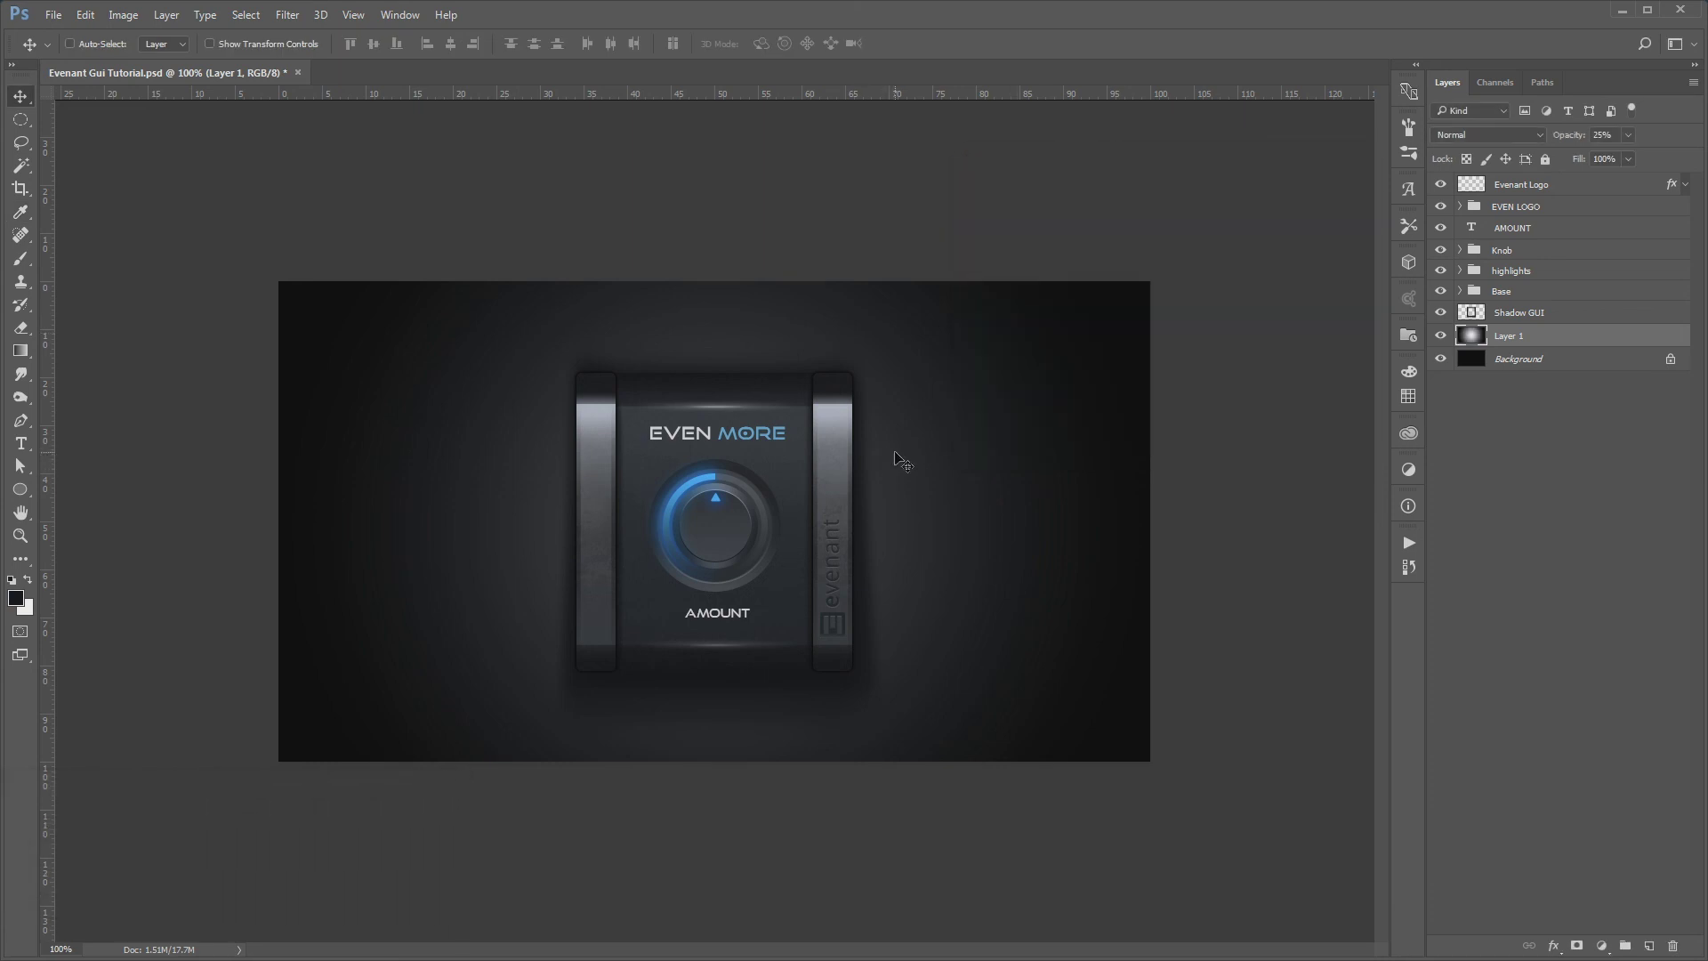
pyautogui.click(1460, 292)
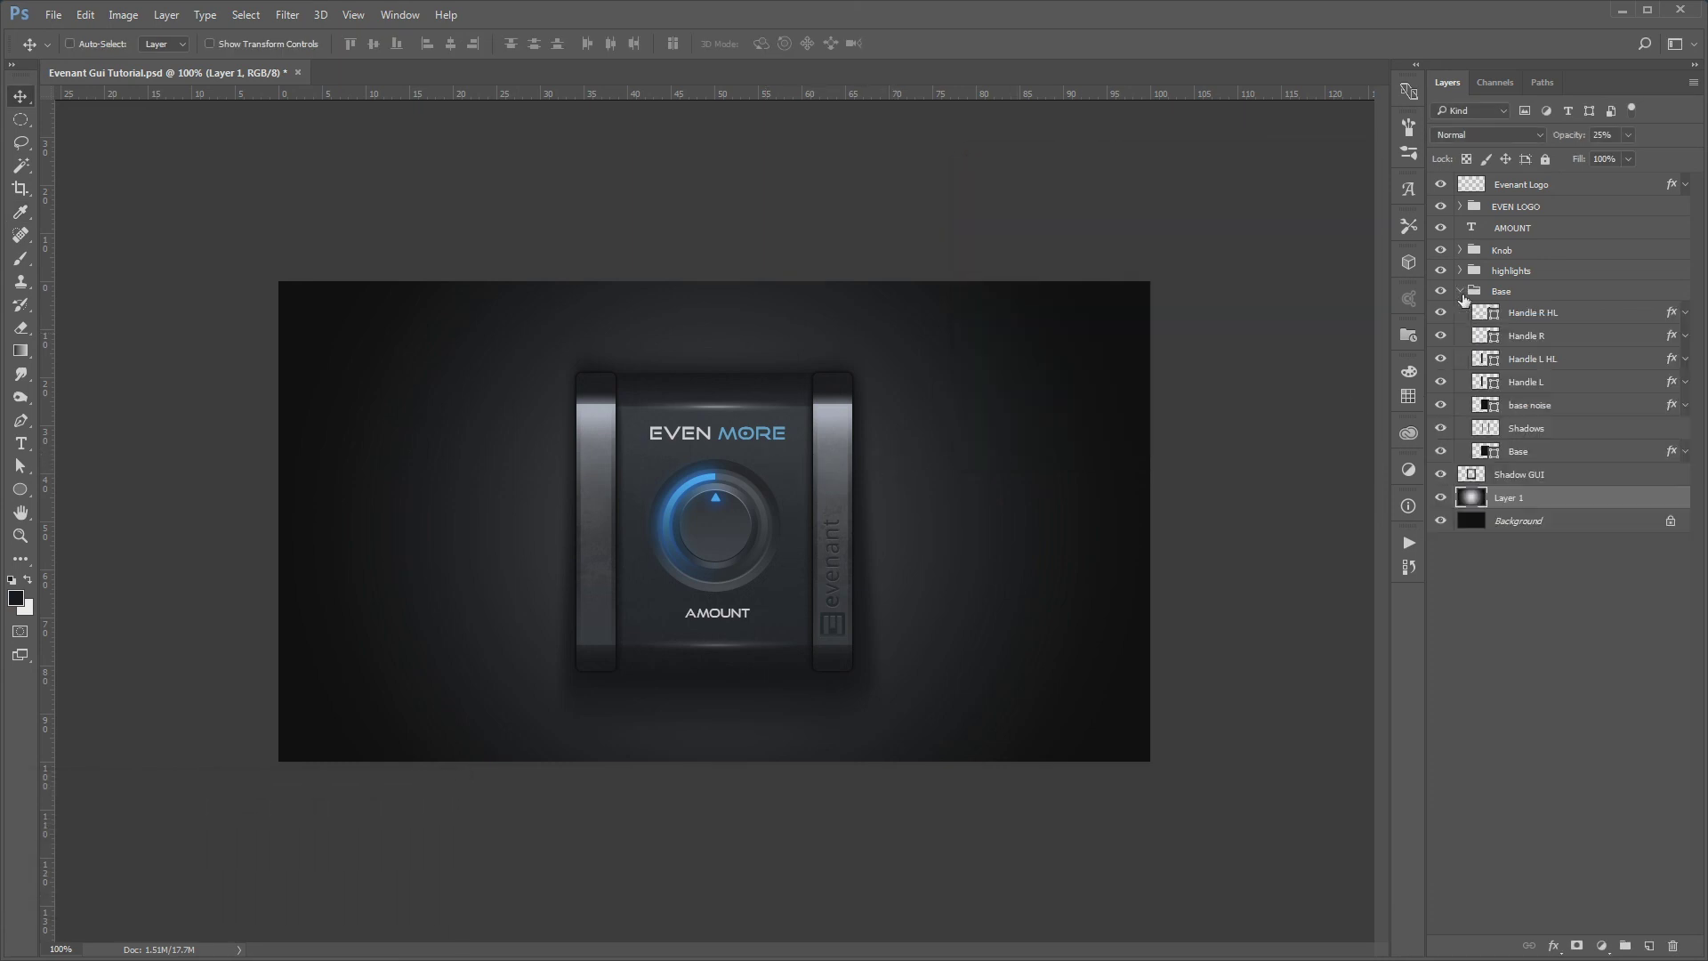
# Add a low-opacity black-to-white Color Dodge Gradient Overlay to the Base layer
pyautogui.doubleClick(1566, 450)
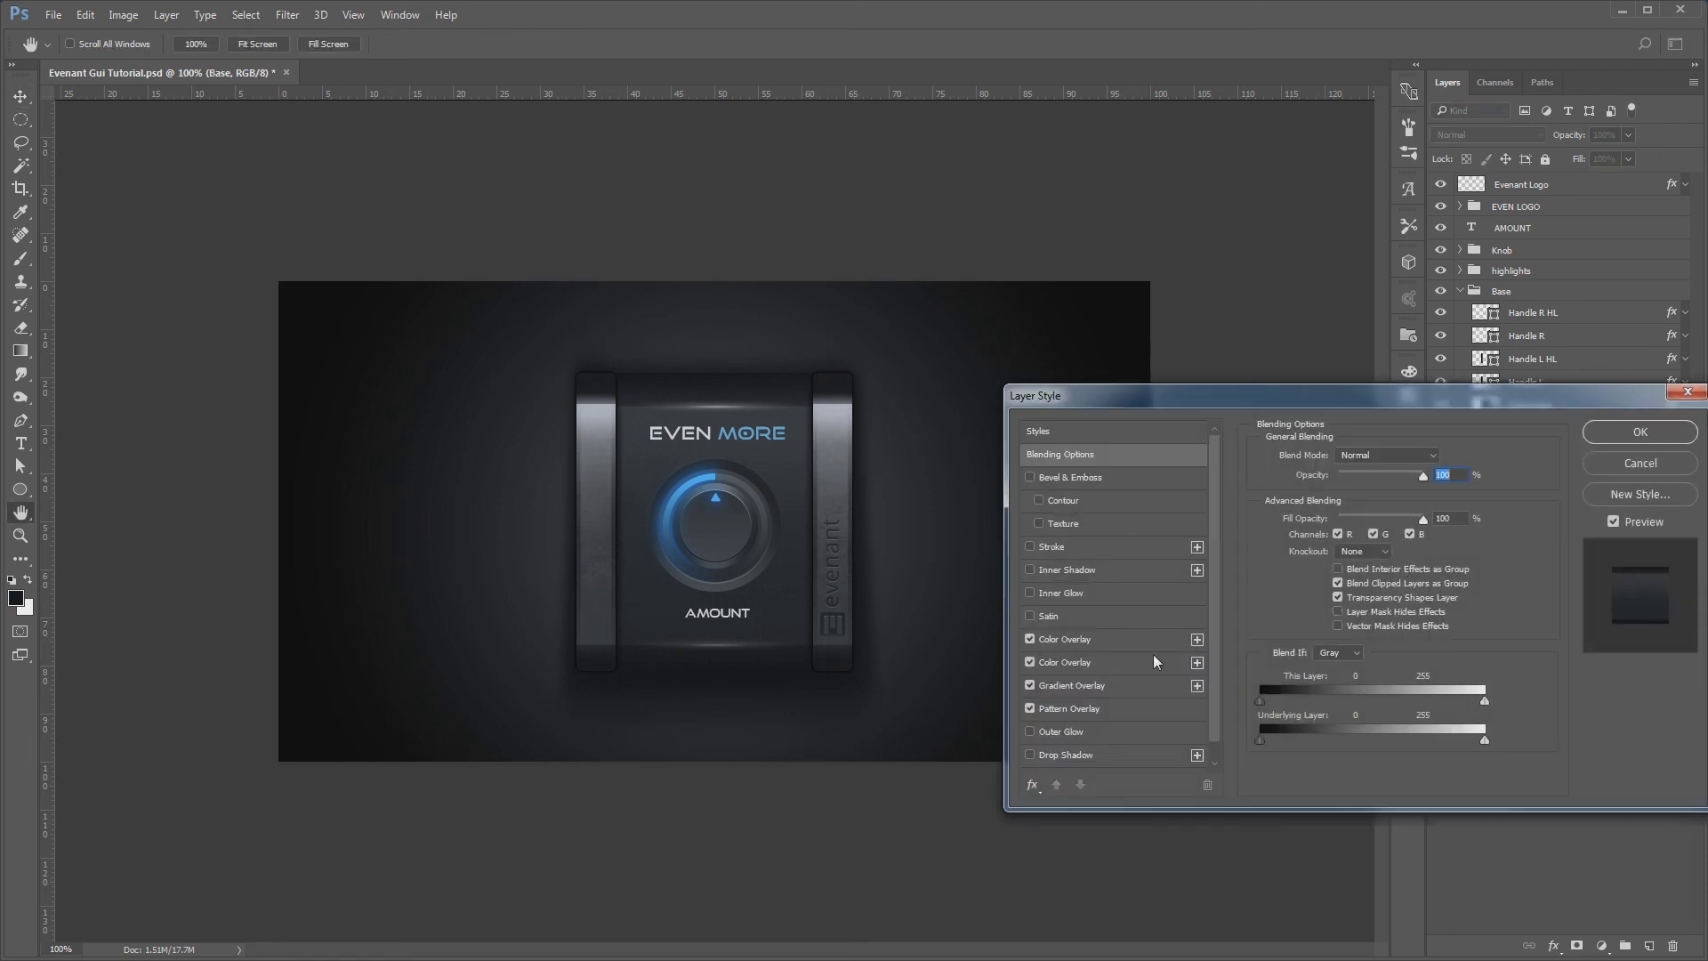
pyautogui.click(1101, 684)
pyautogui.click(1196, 685)
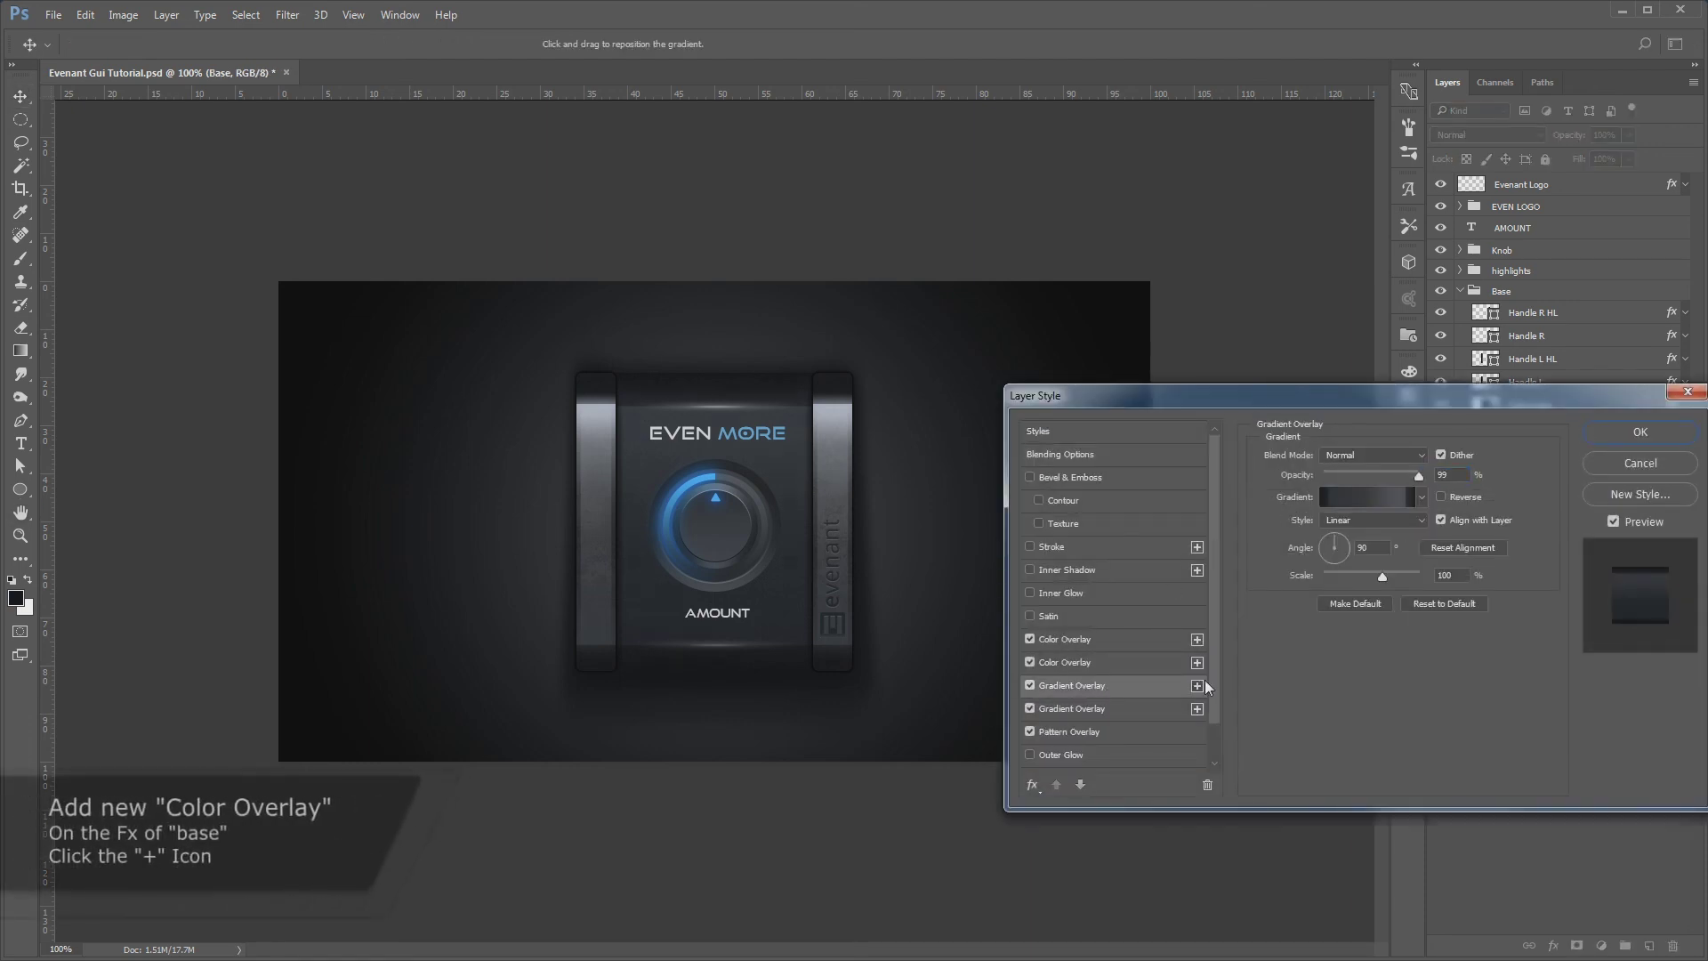
pyautogui.click(1421, 496)
pyautogui.click(1341, 535)
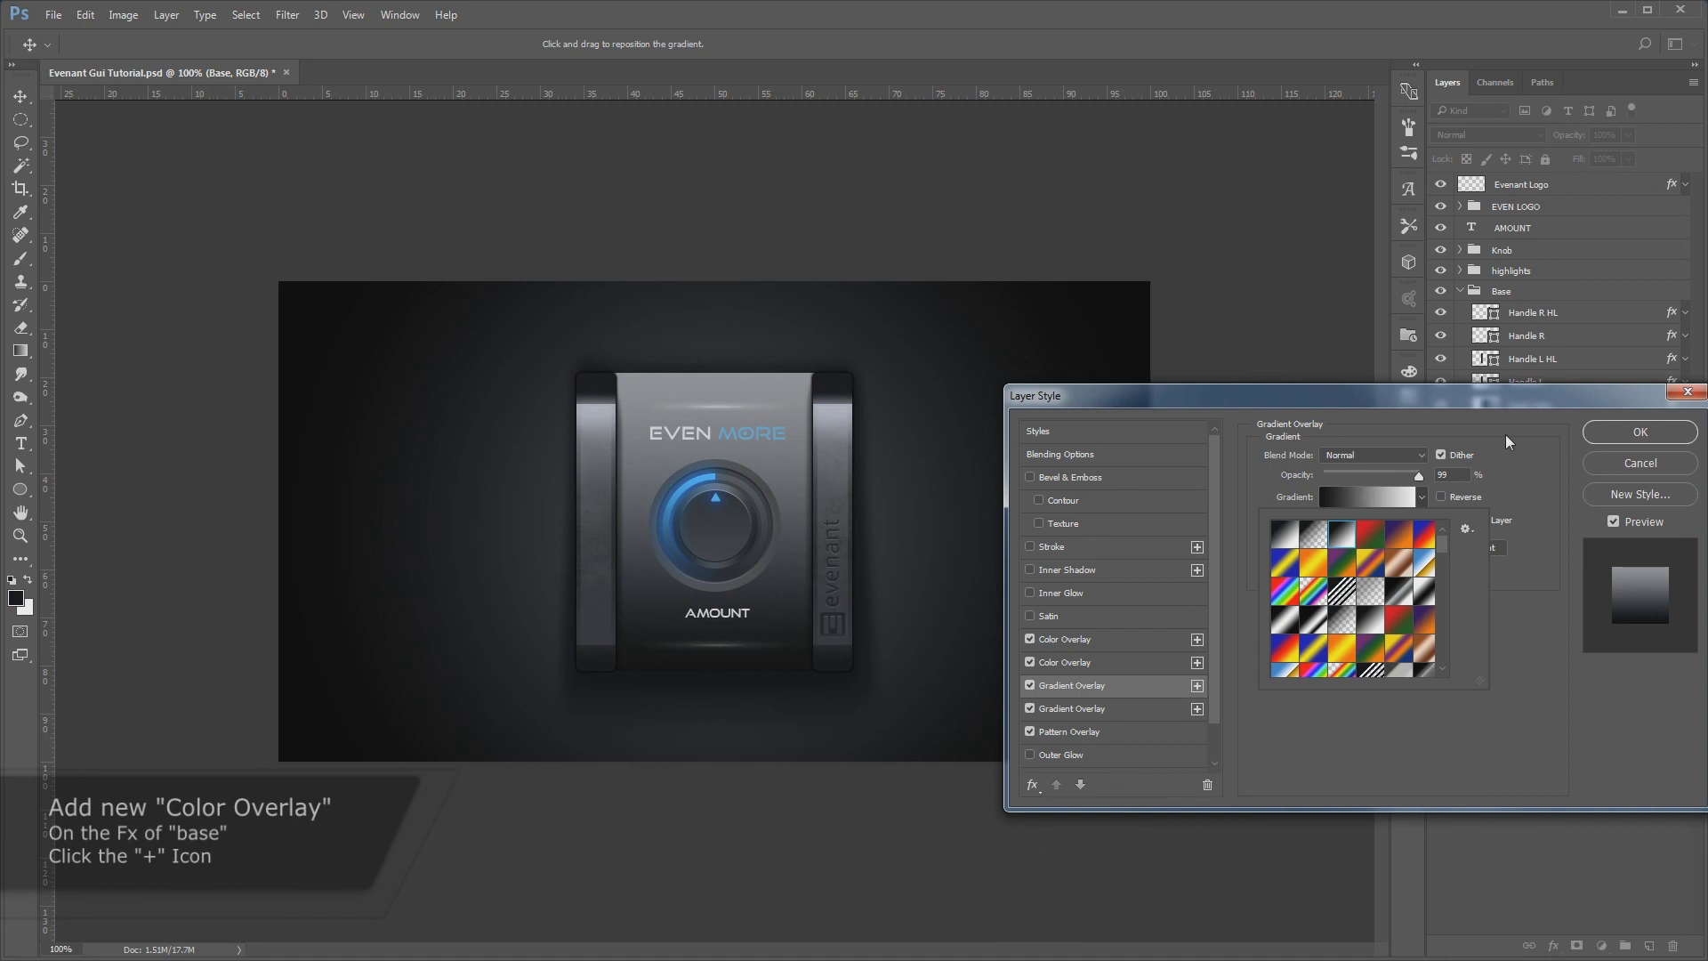
pyautogui.click(1375, 452)
pyautogui.click(1360, 456)
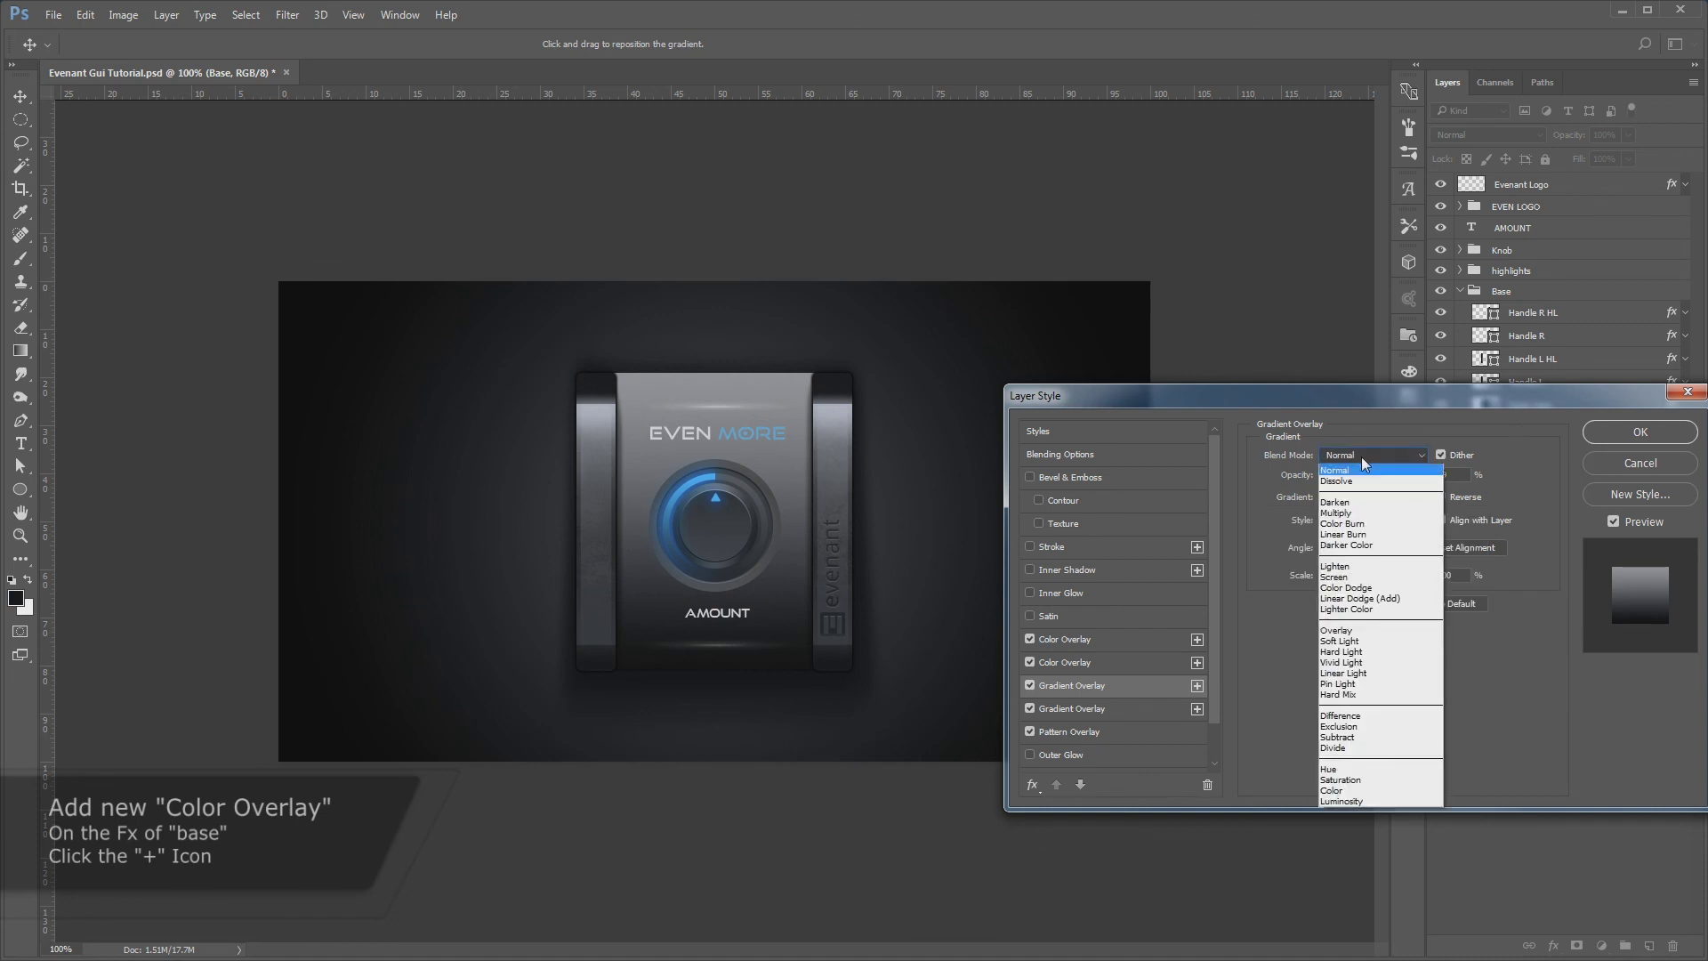
pyautogui.click(1367, 588)
pyautogui.moveTo(1418, 472); pyautogui.dragTo(1331, 476)
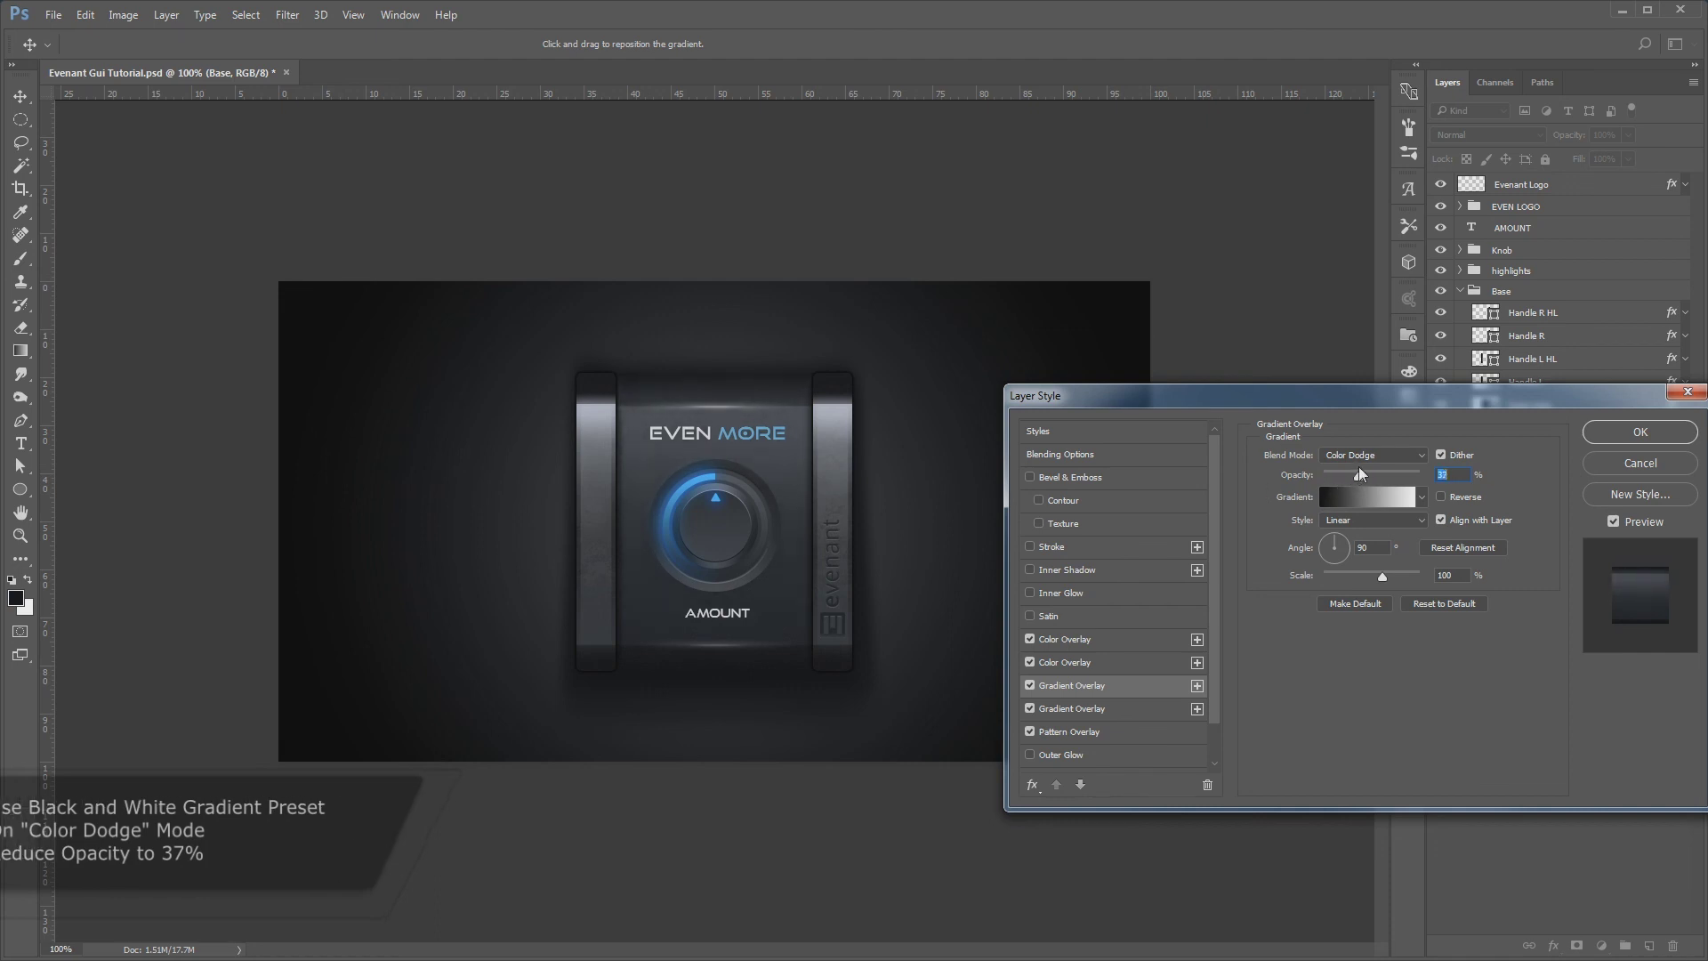
# Lower the Base layer's second Gradient Overlay opacity so the pattern texture shows
pyautogui.click(1110, 731)
pyautogui.click(1113, 709)
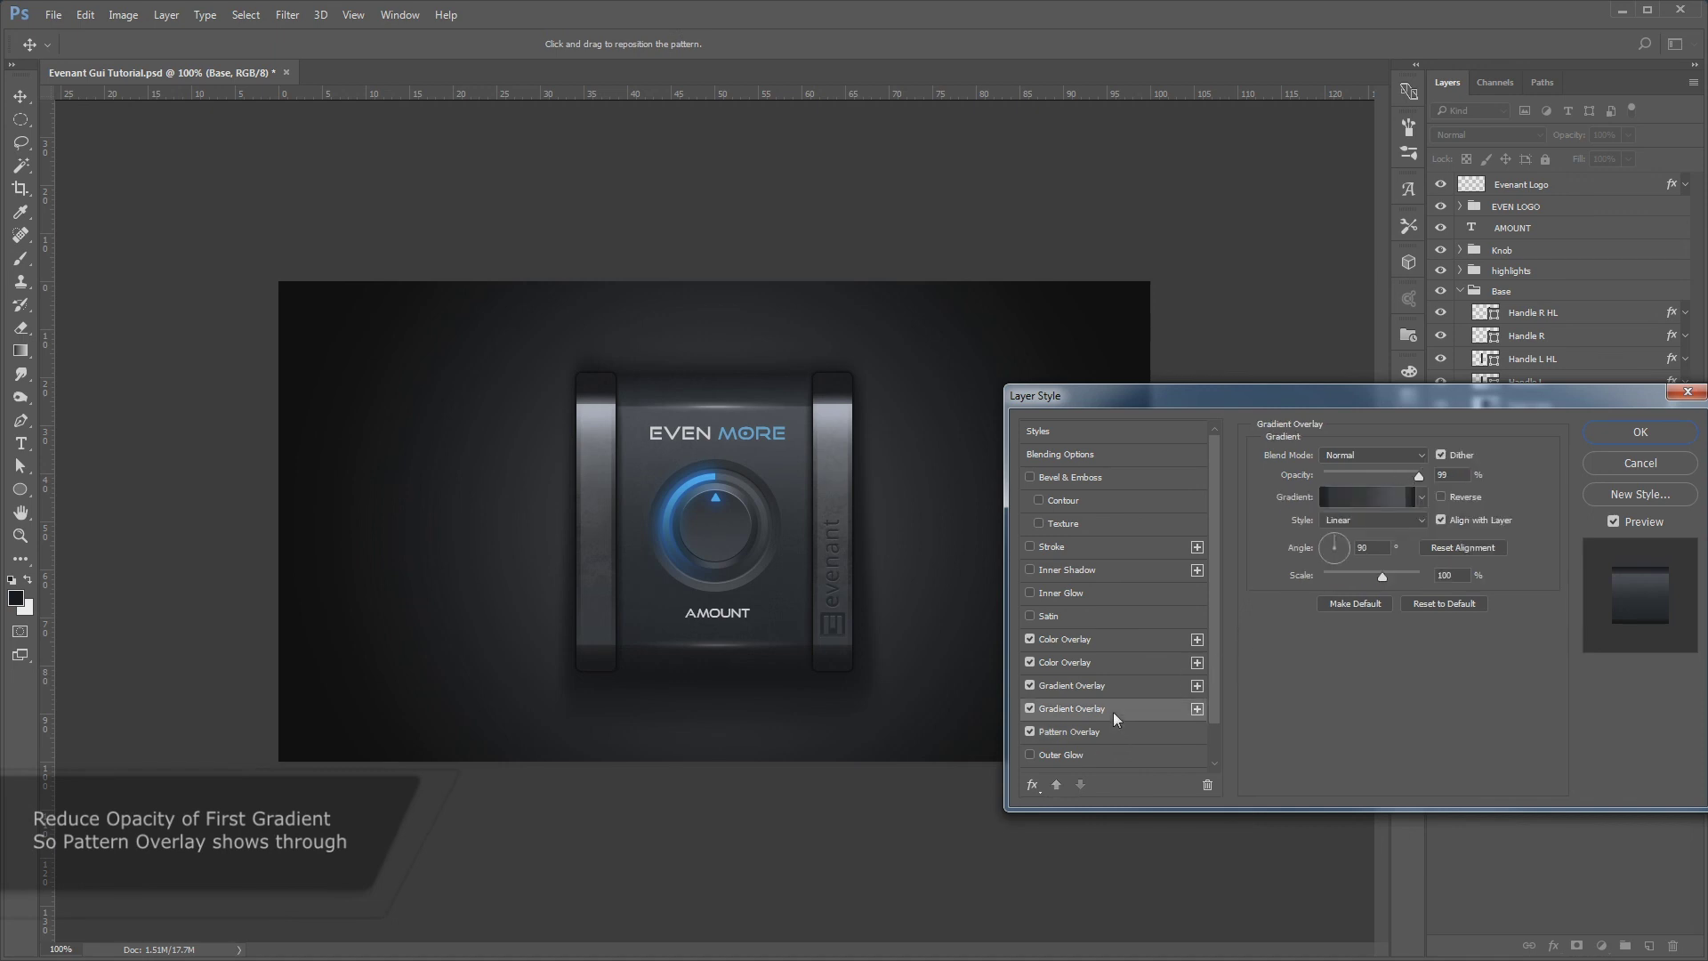
pyautogui.moveTo(1416, 473); pyautogui.dragTo(1411, 474)
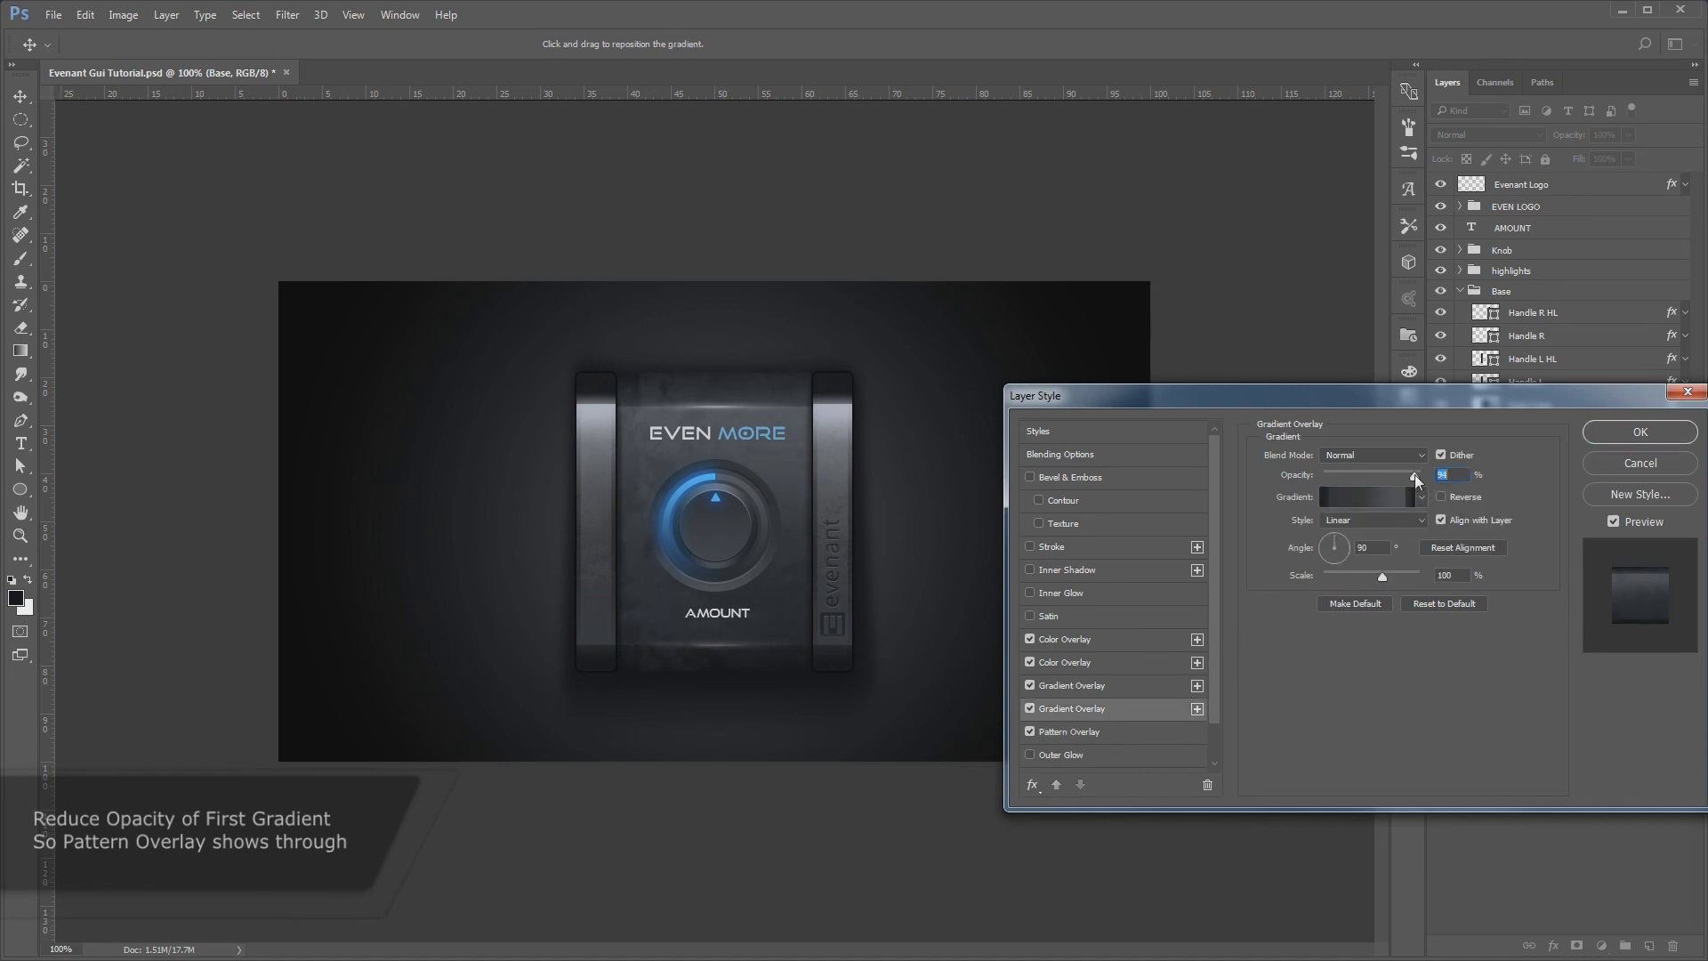
pyautogui.click(1125, 734)
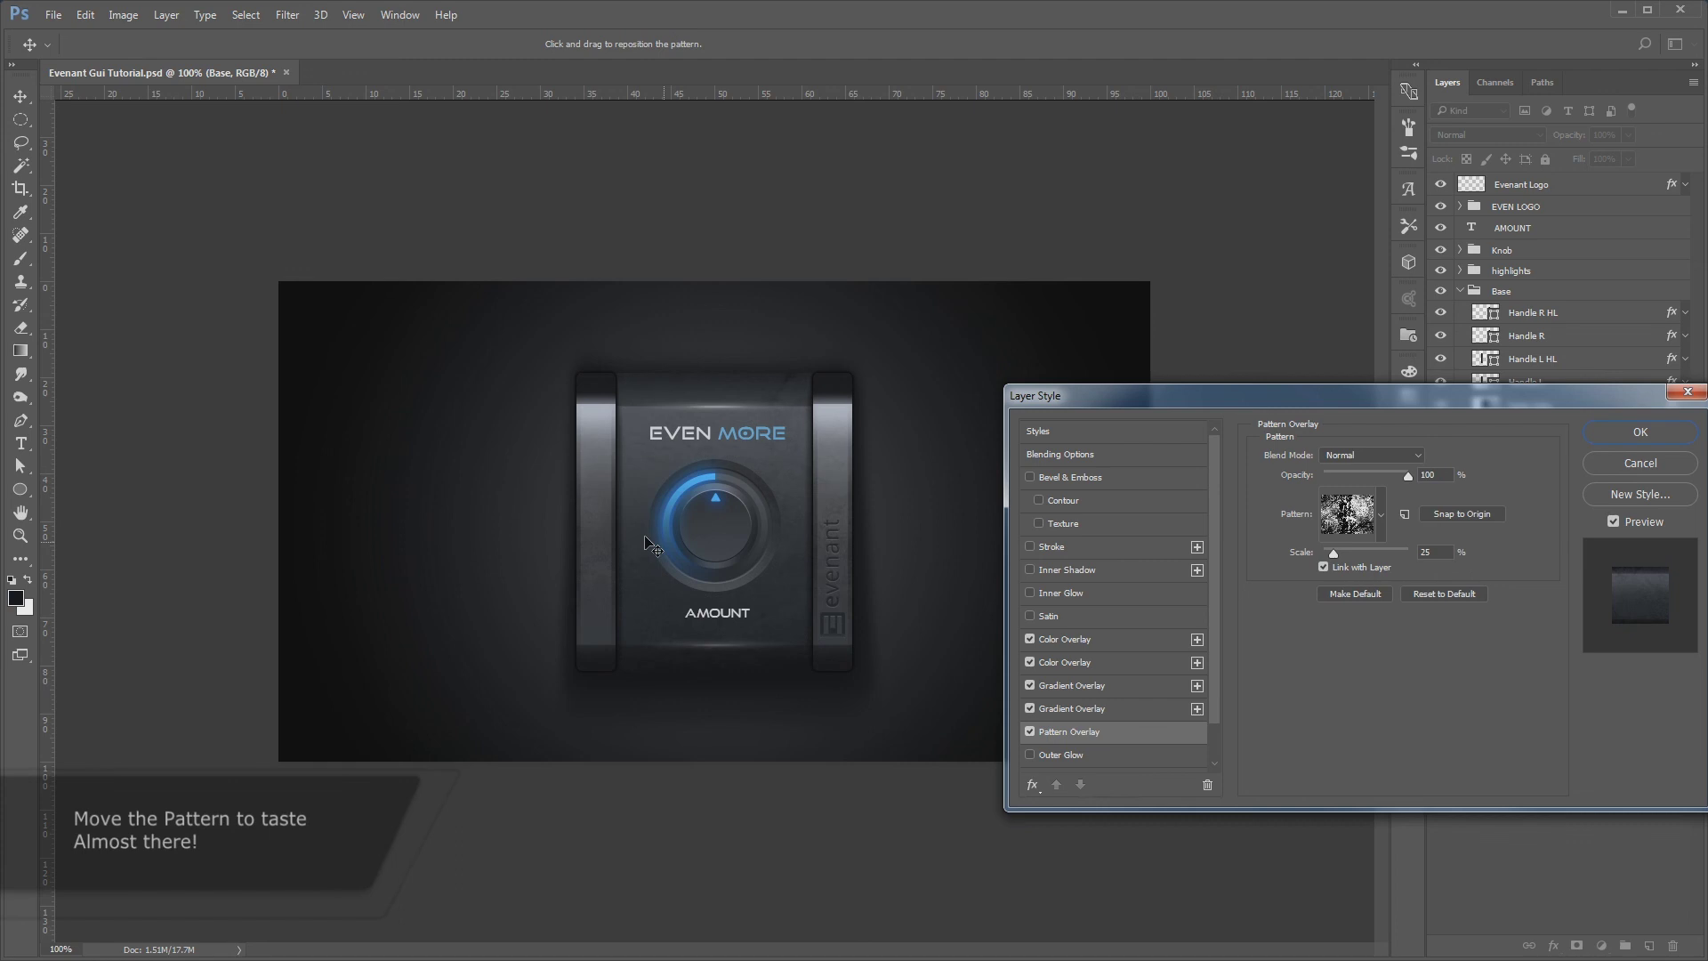
pyautogui.click(1121, 709)
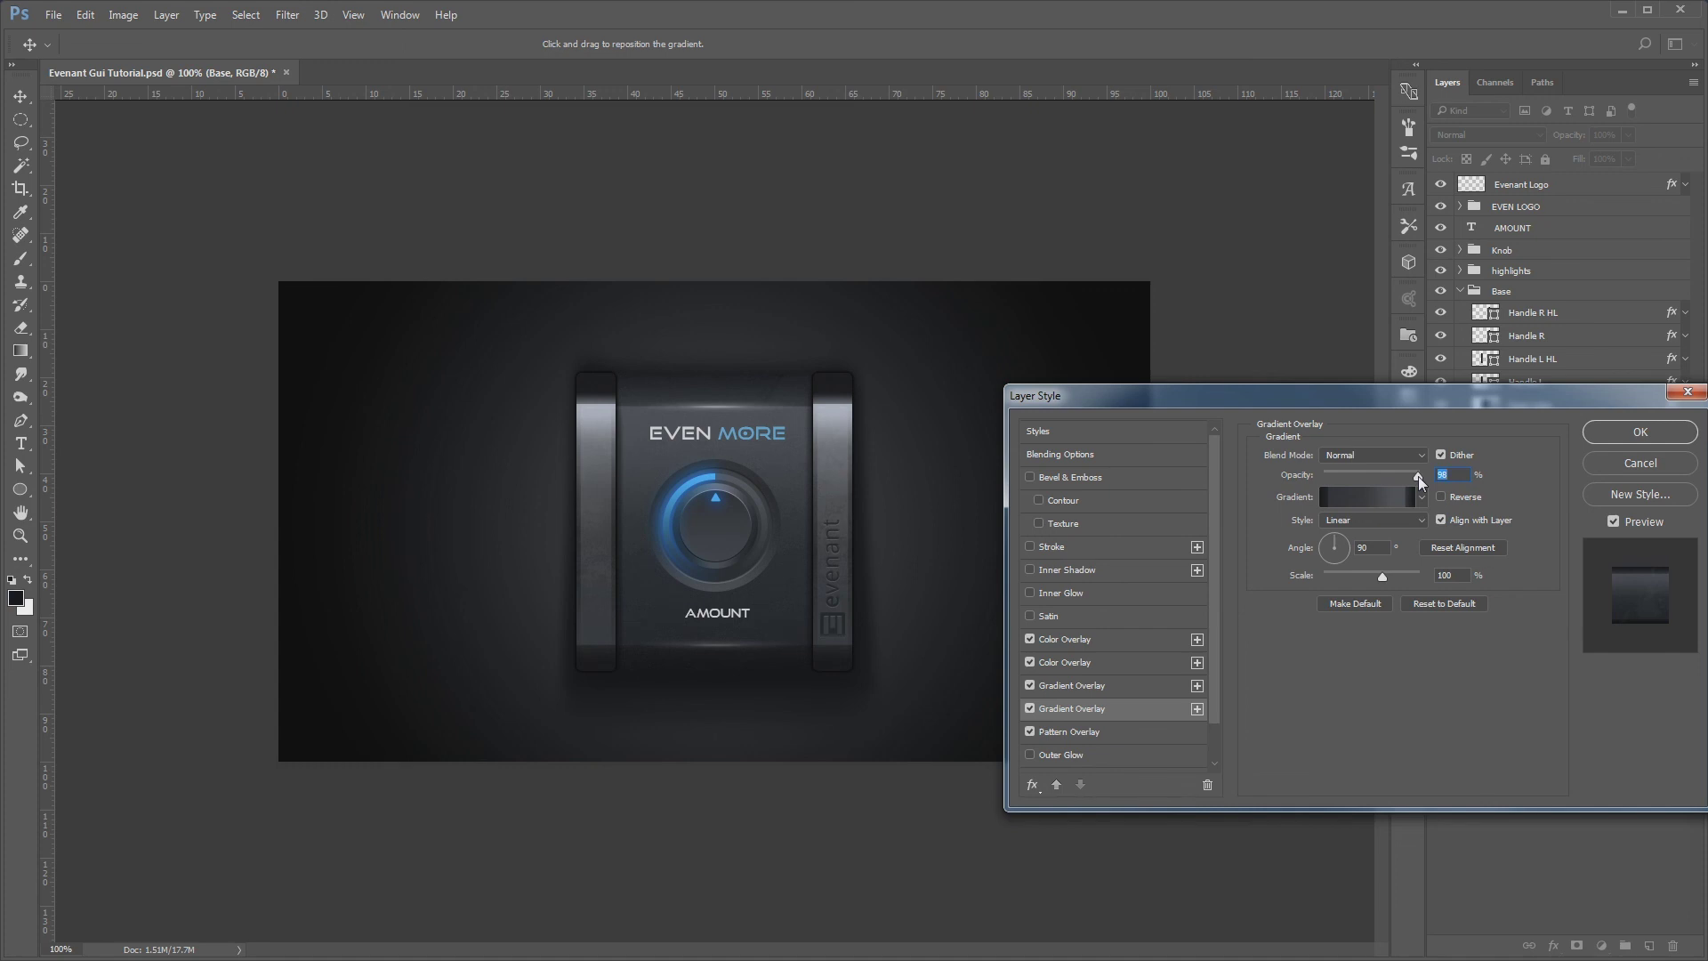
pyautogui.press('Return')
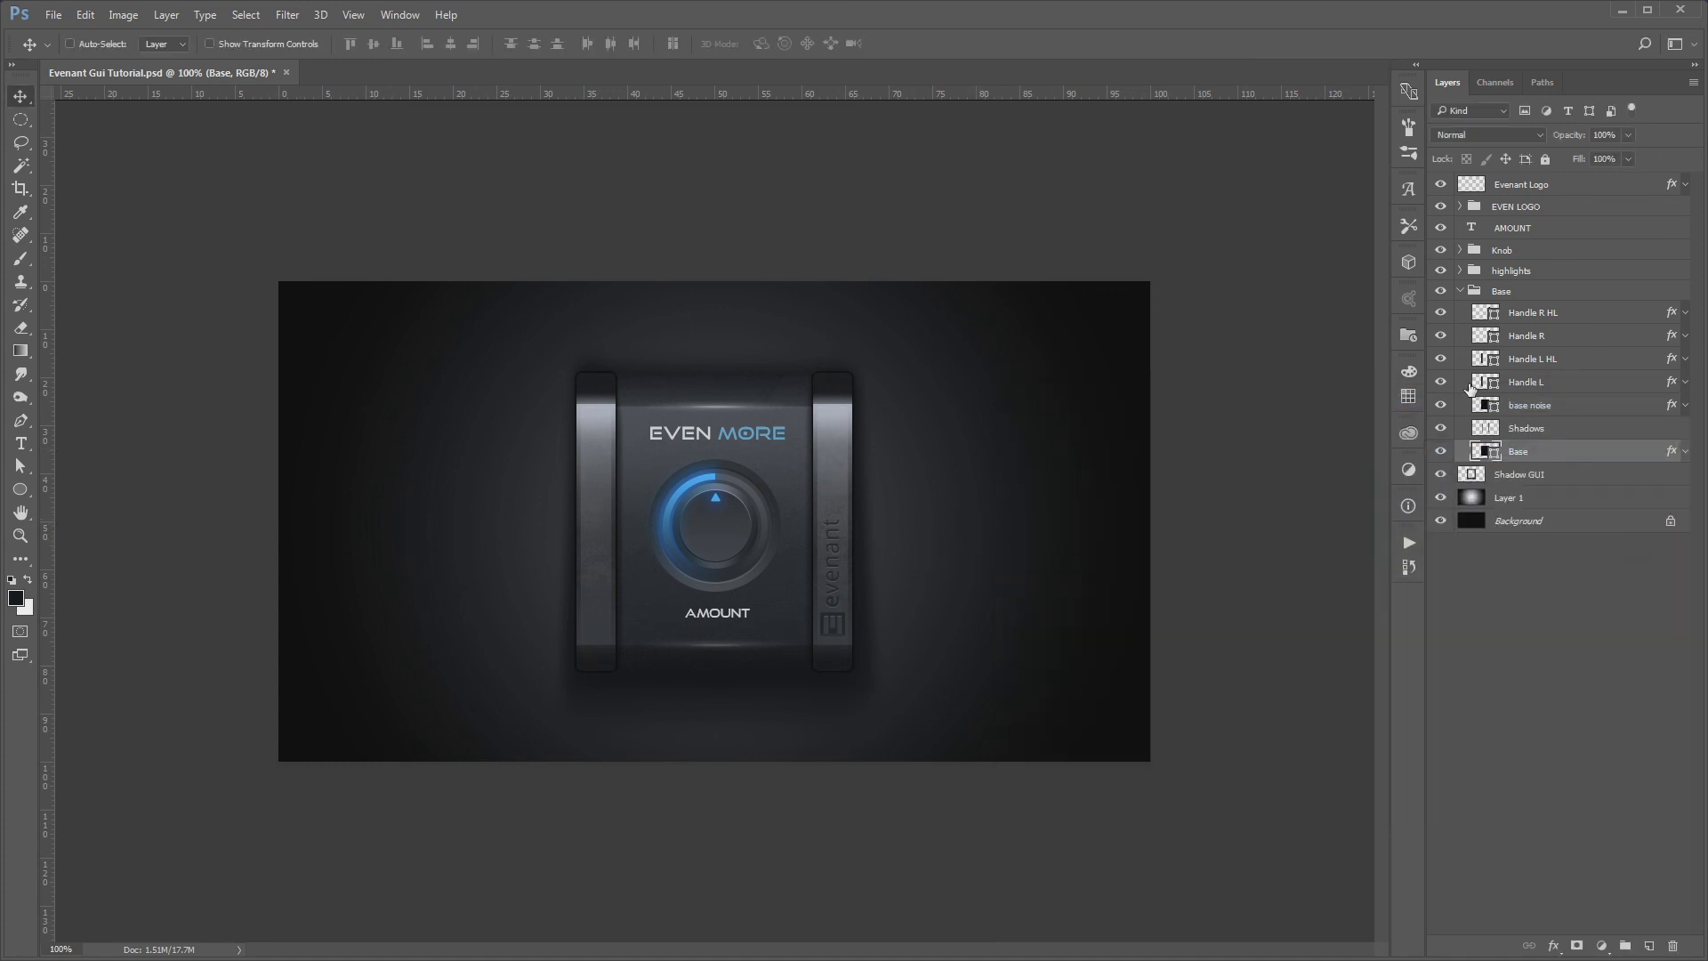
# Give the inner knob a Normal-mode drop shadow in a near-black navy blue
pyautogui.click(1460, 250)
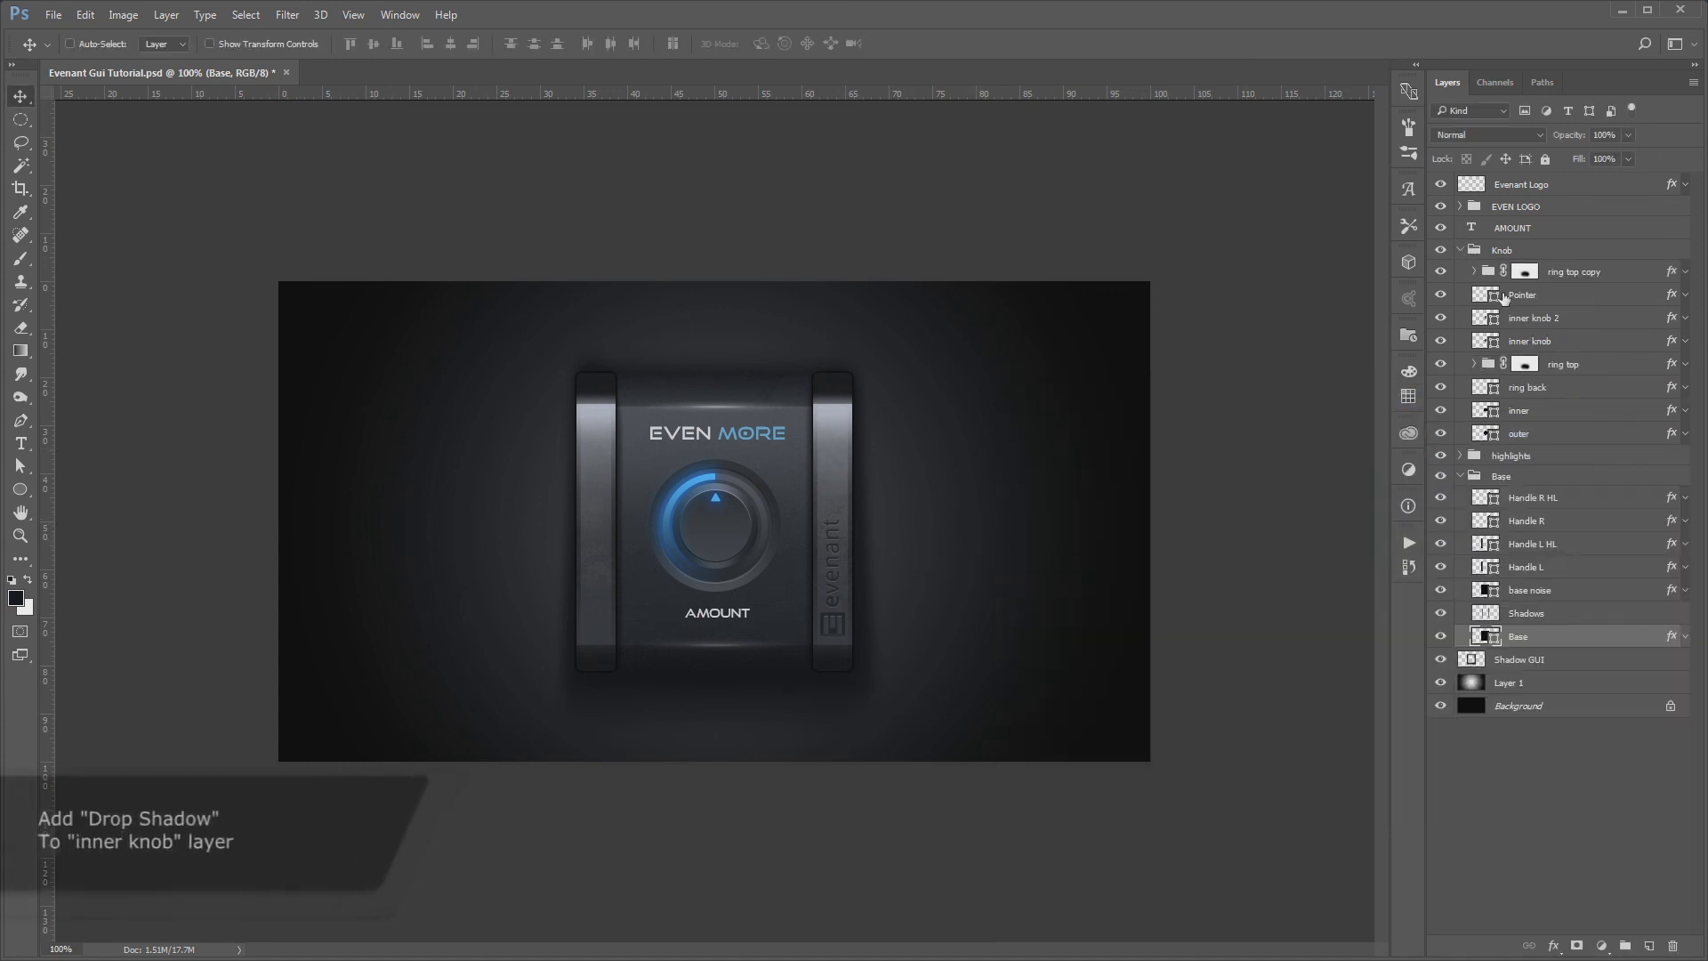
pyautogui.click(1565, 338)
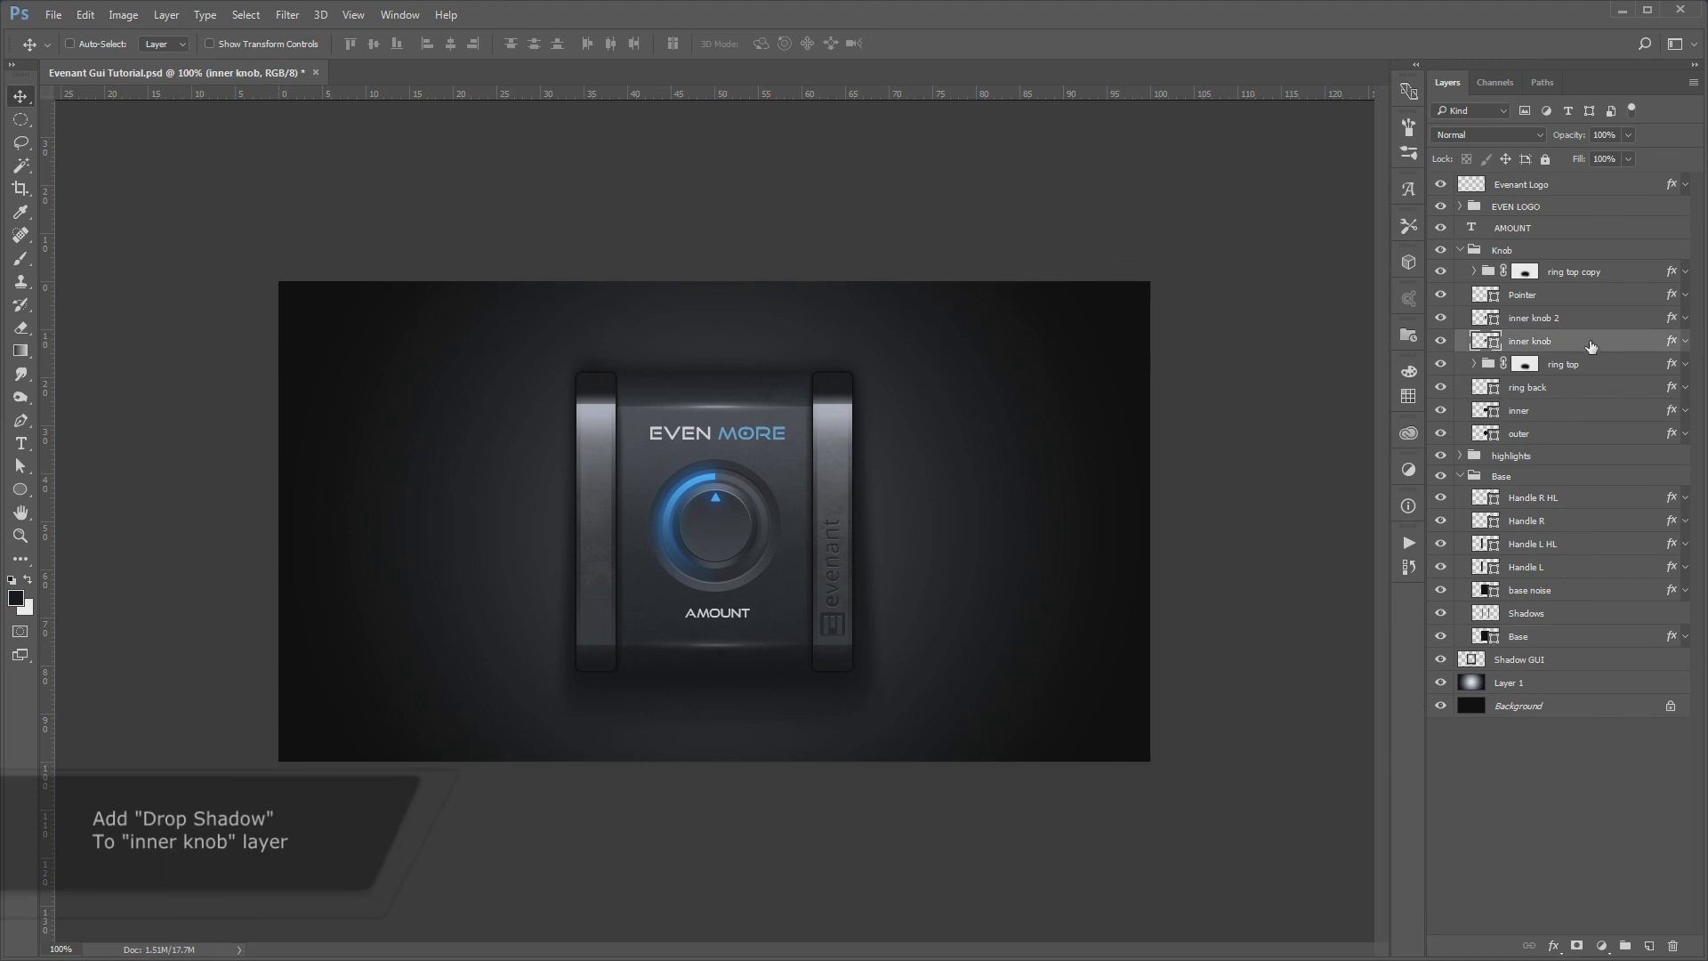
pyautogui.doubleClick(1601, 345)
pyautogui.click(1094, 734)
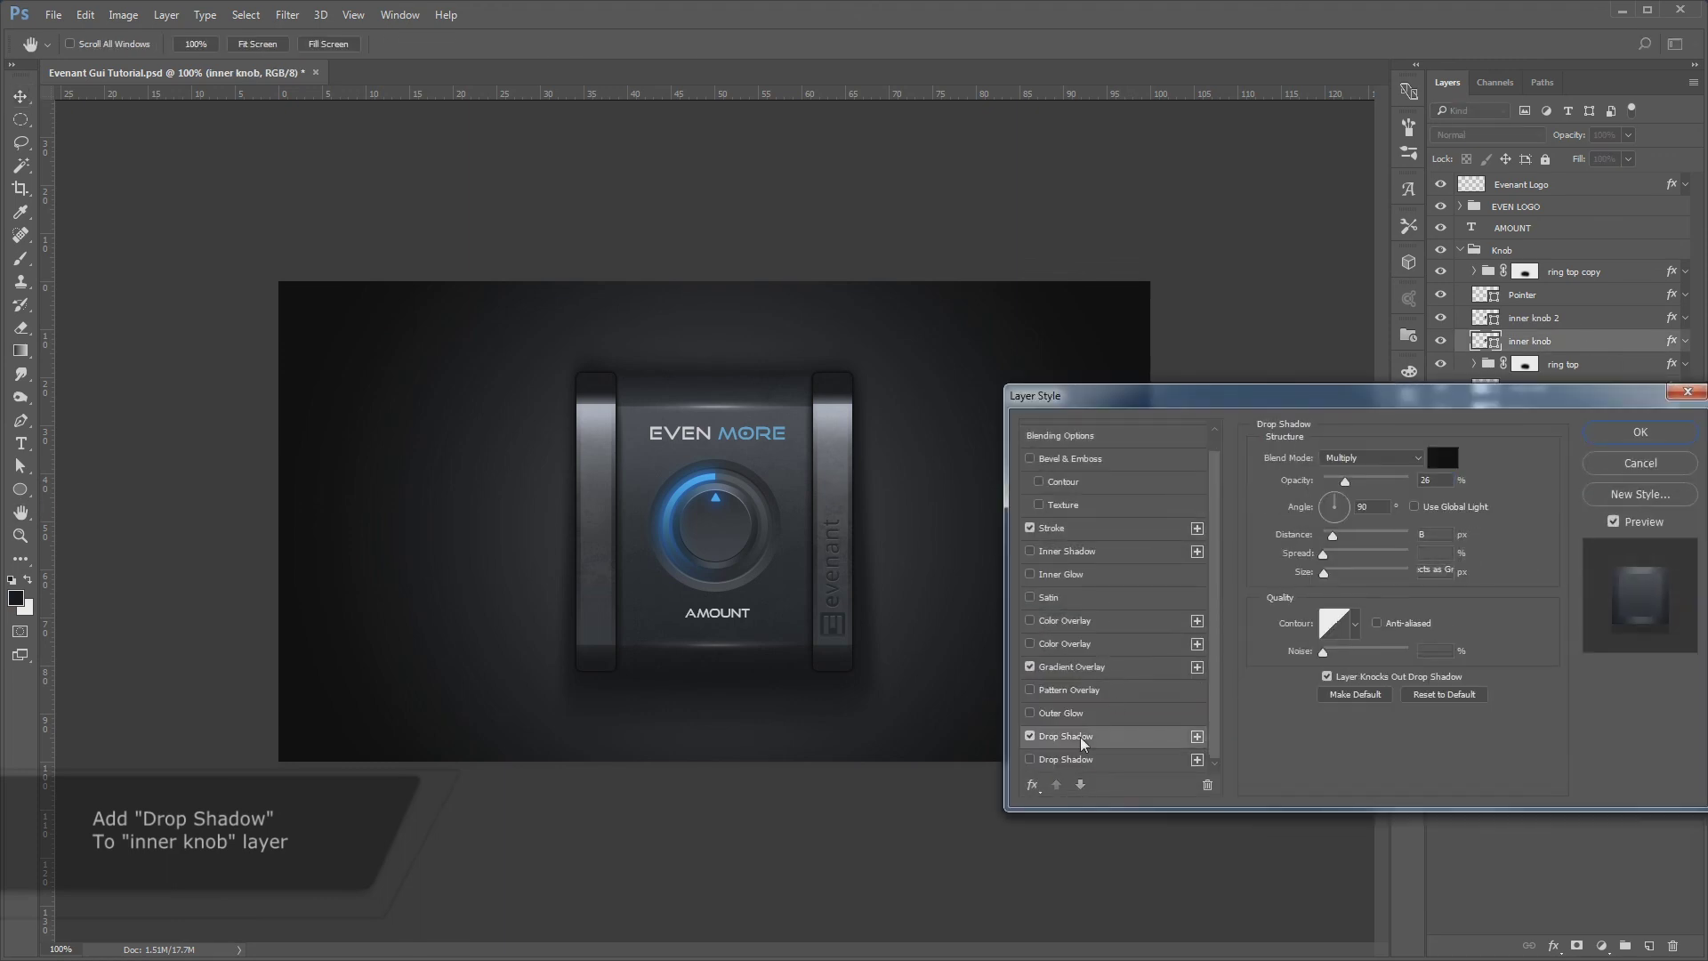
pyautogui.moveTo(1376, 490)
pyautogui.mouseDown()
pyautogui.moveTo(1434, 485)
pyautogui.moveTo(1370, 491)
pyautogui.mouseUp()
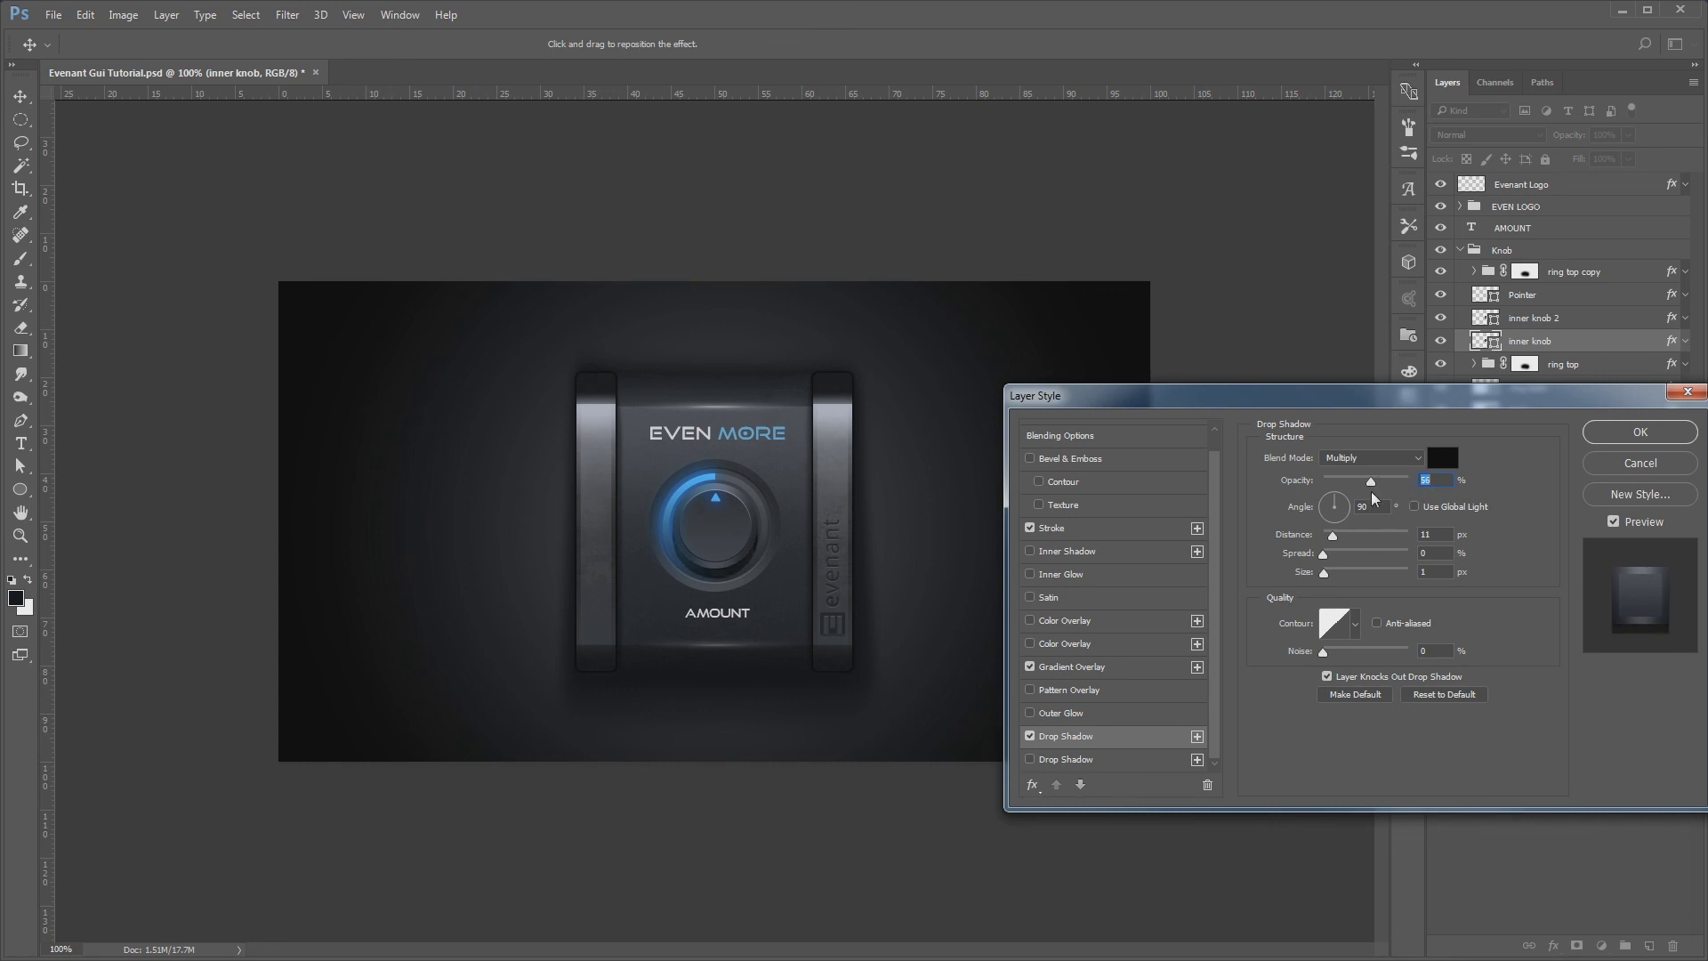
pyautogui.click(1369, 457)
pyautogui.click(1378, 513)
pyautogui.click(1442, 457)
pyautogui.click(690, 566)
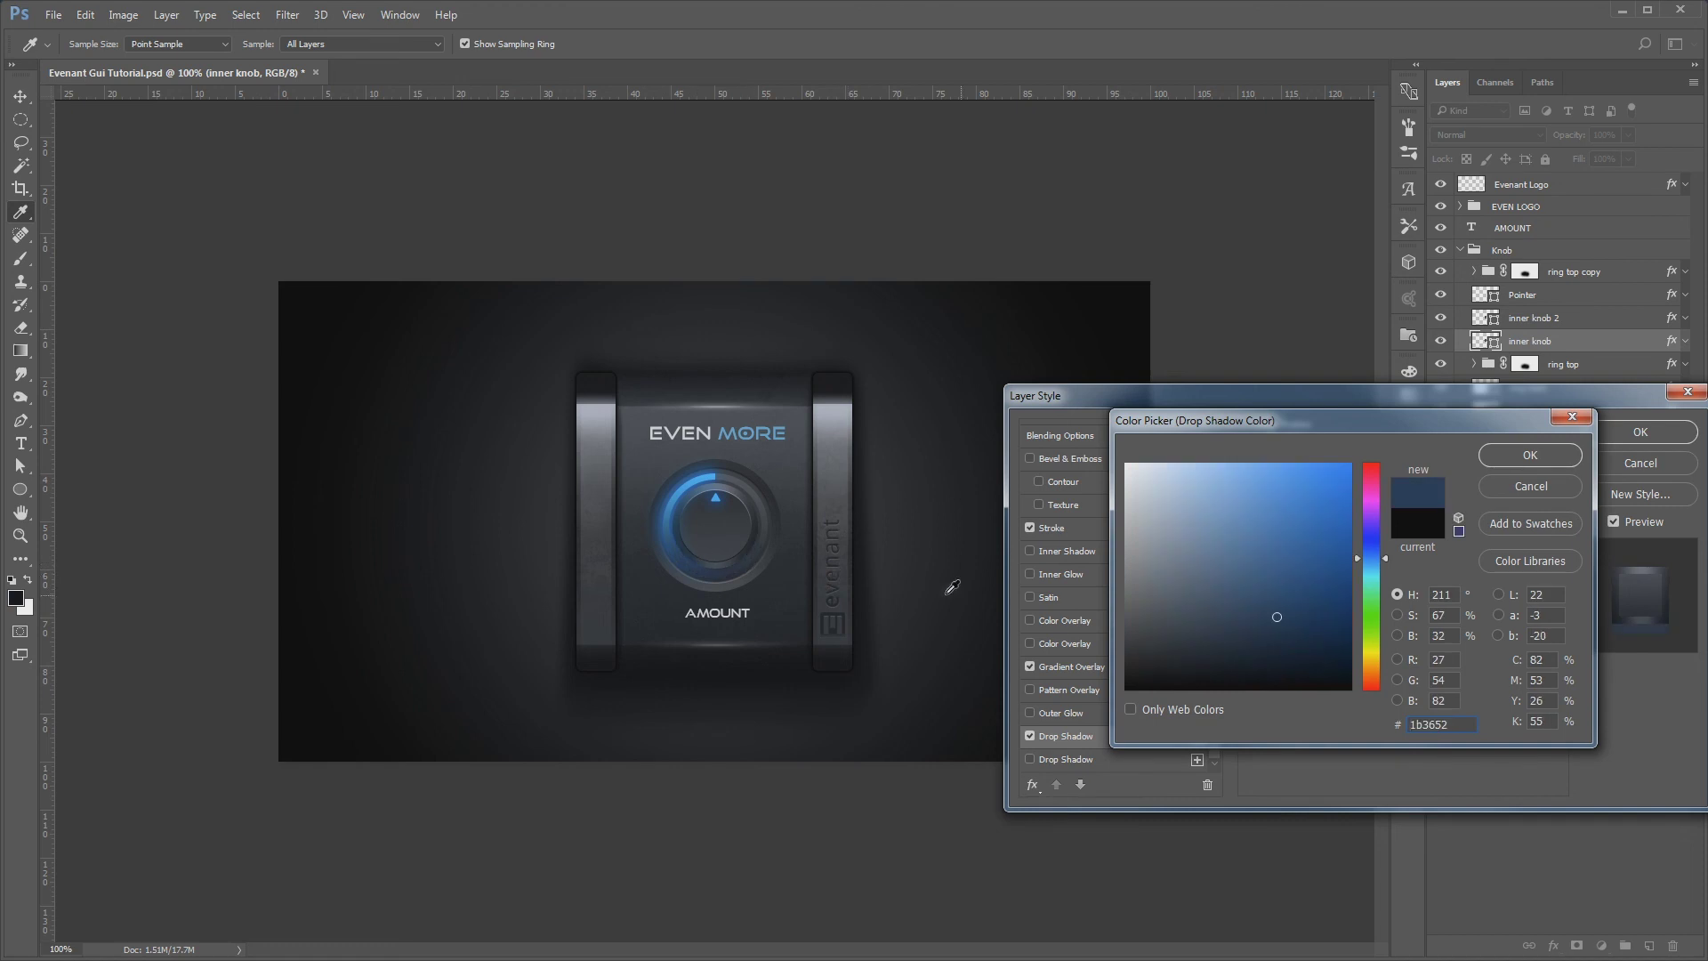
pyautogui.moveTo(1273, 621); pyautogui.dragTo(1239, 665)
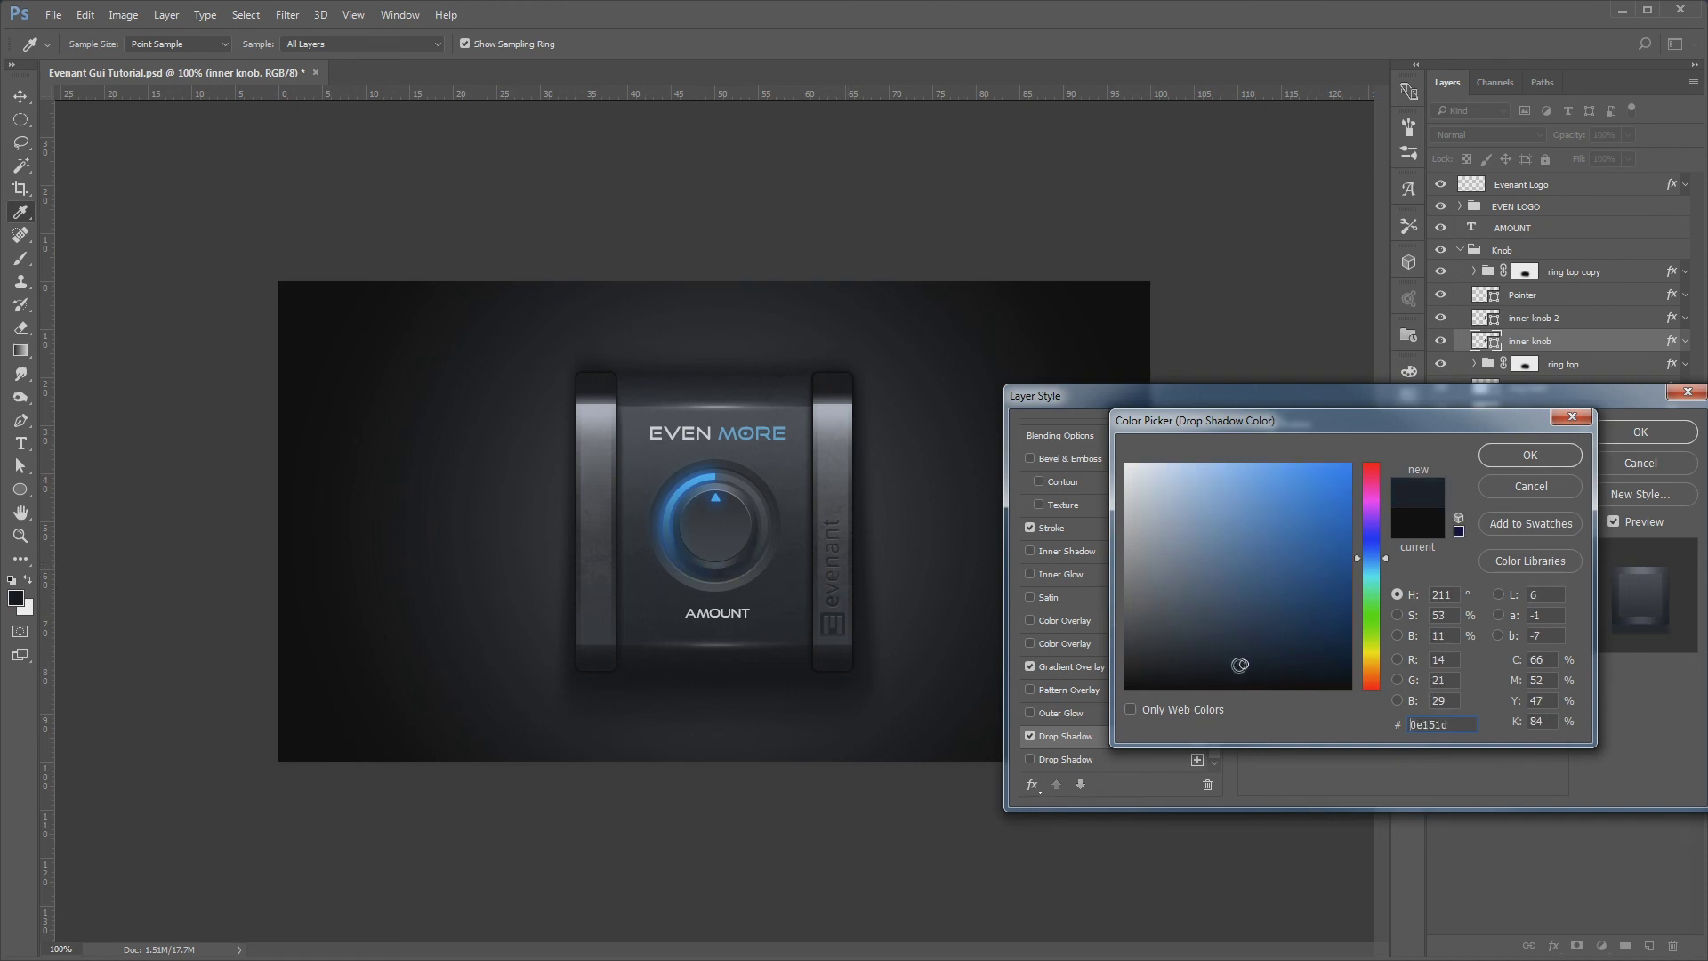
pyautogui.press('Return')
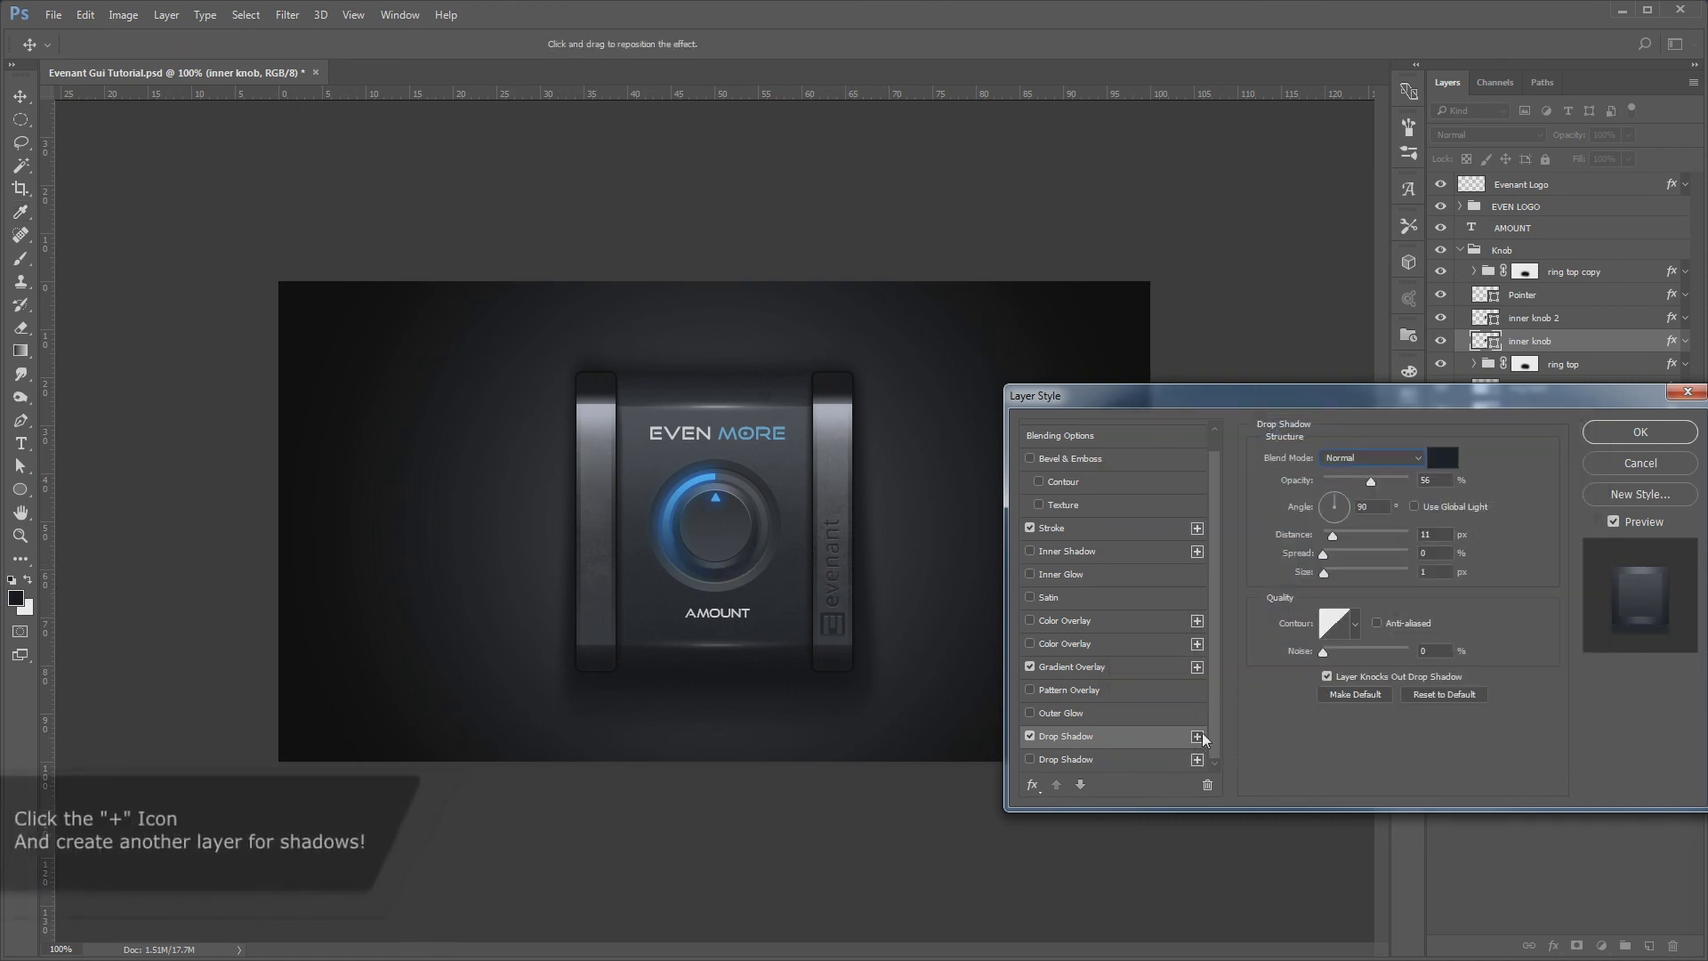
# Add a second, fainter 13 px drop shadow to the inner knob
pyautogui.click(1199, 735)
pyautogui.moveTo(1326, 573); pyautogui.dragTo(1332, 574)
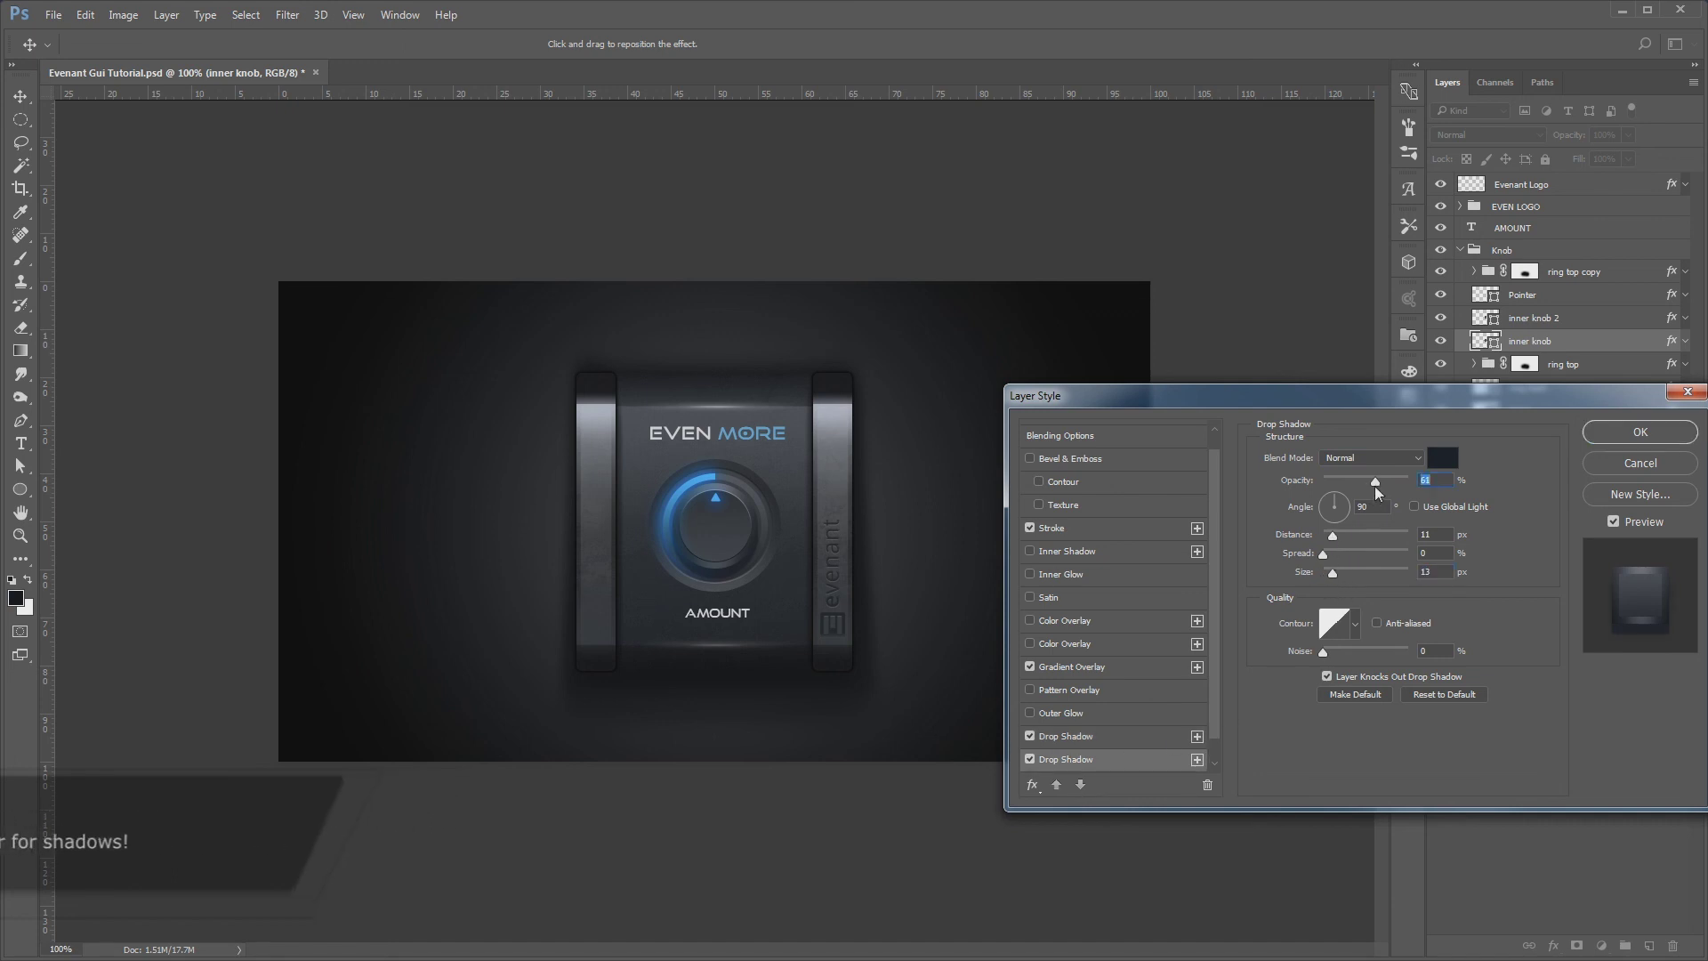
pyautogui.moveTo(1371, 483); pyautogui.dragTo(1337, 498)
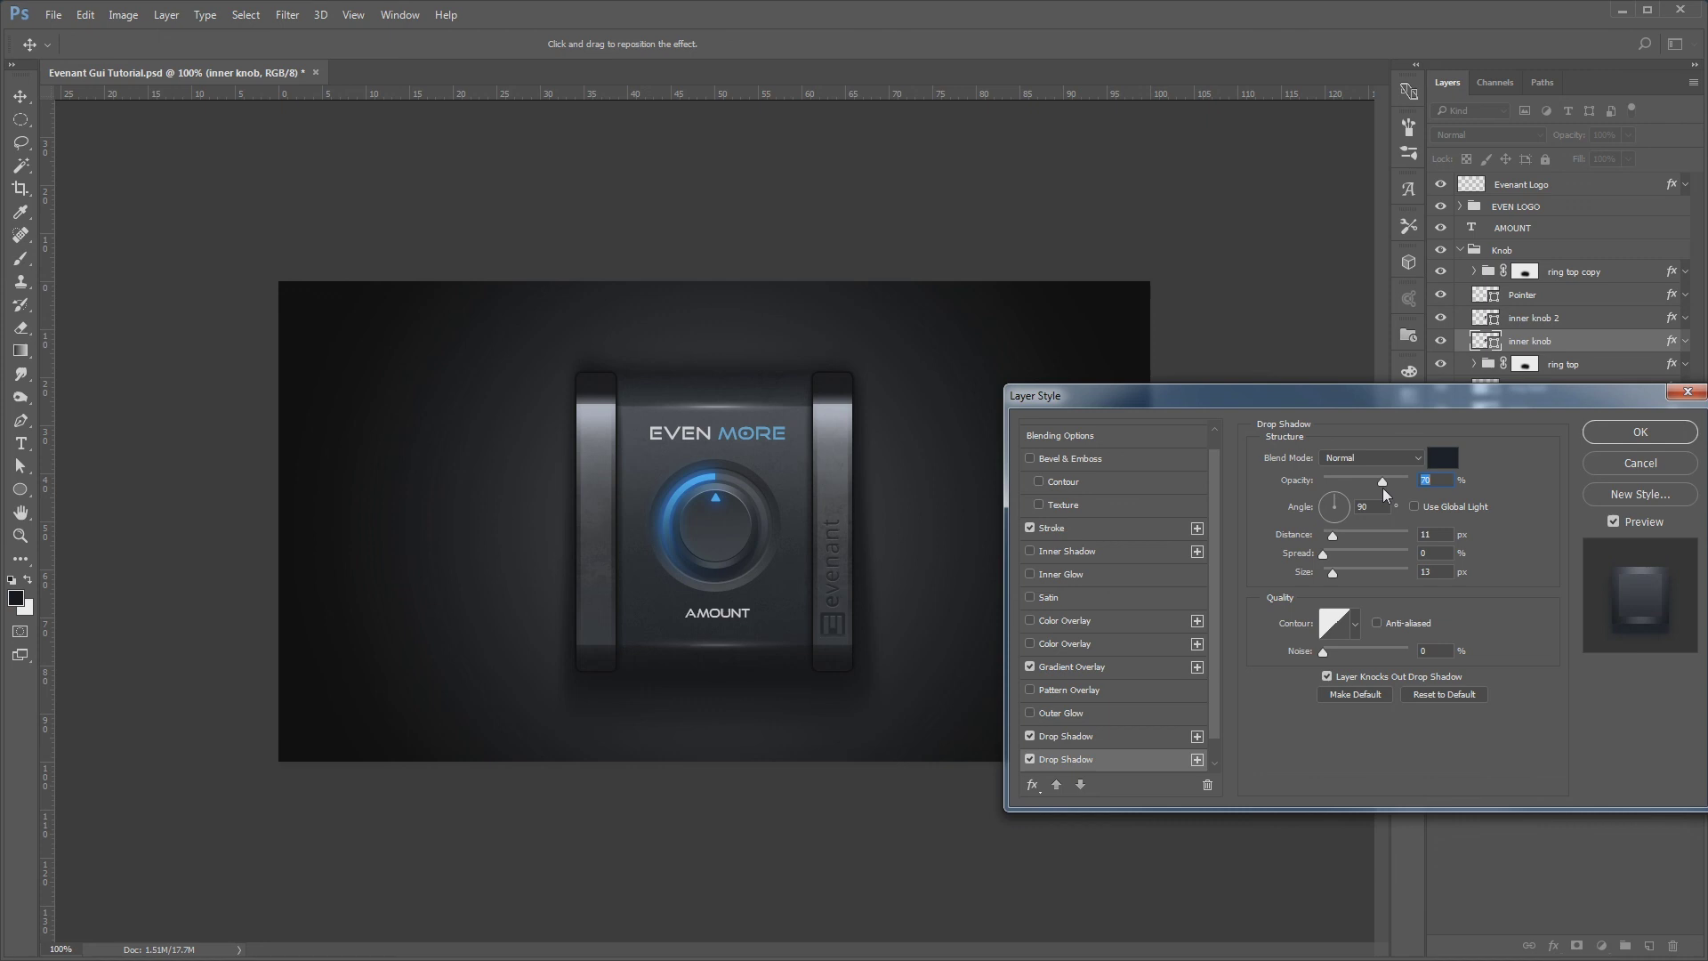
pyautogui.press('Return')
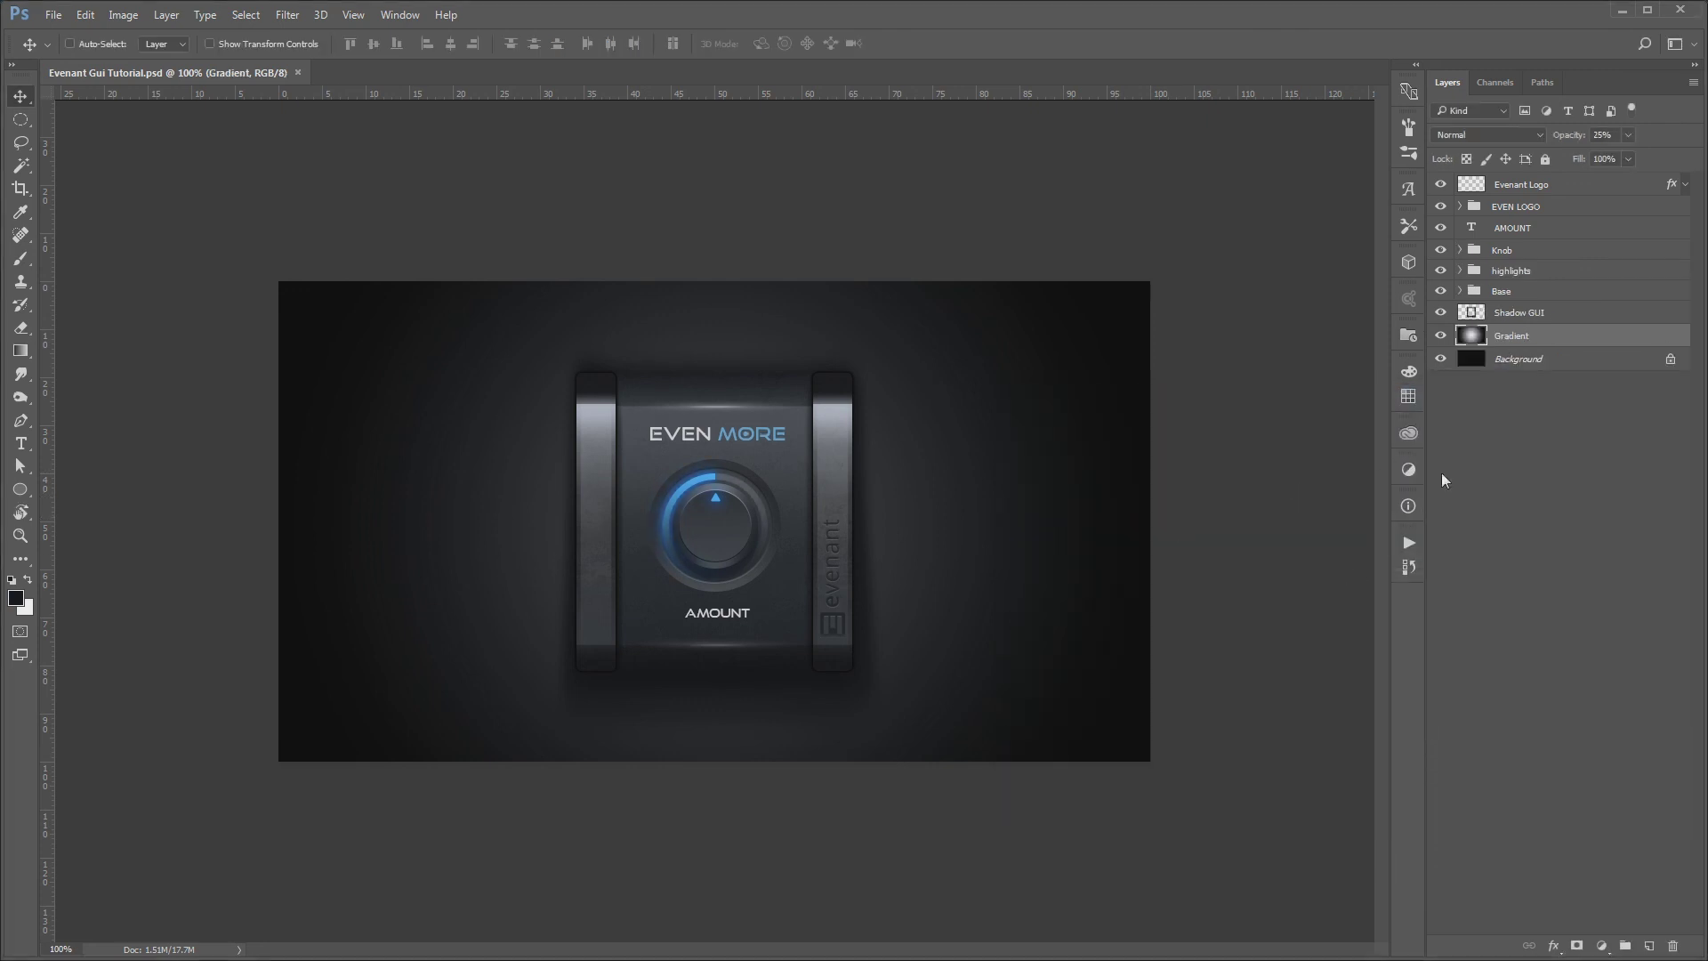
# Give the Base layer a 3 px black Inside stroke at Normal 100%, then collapse the Base group
pyautogui.click(1457, 291)
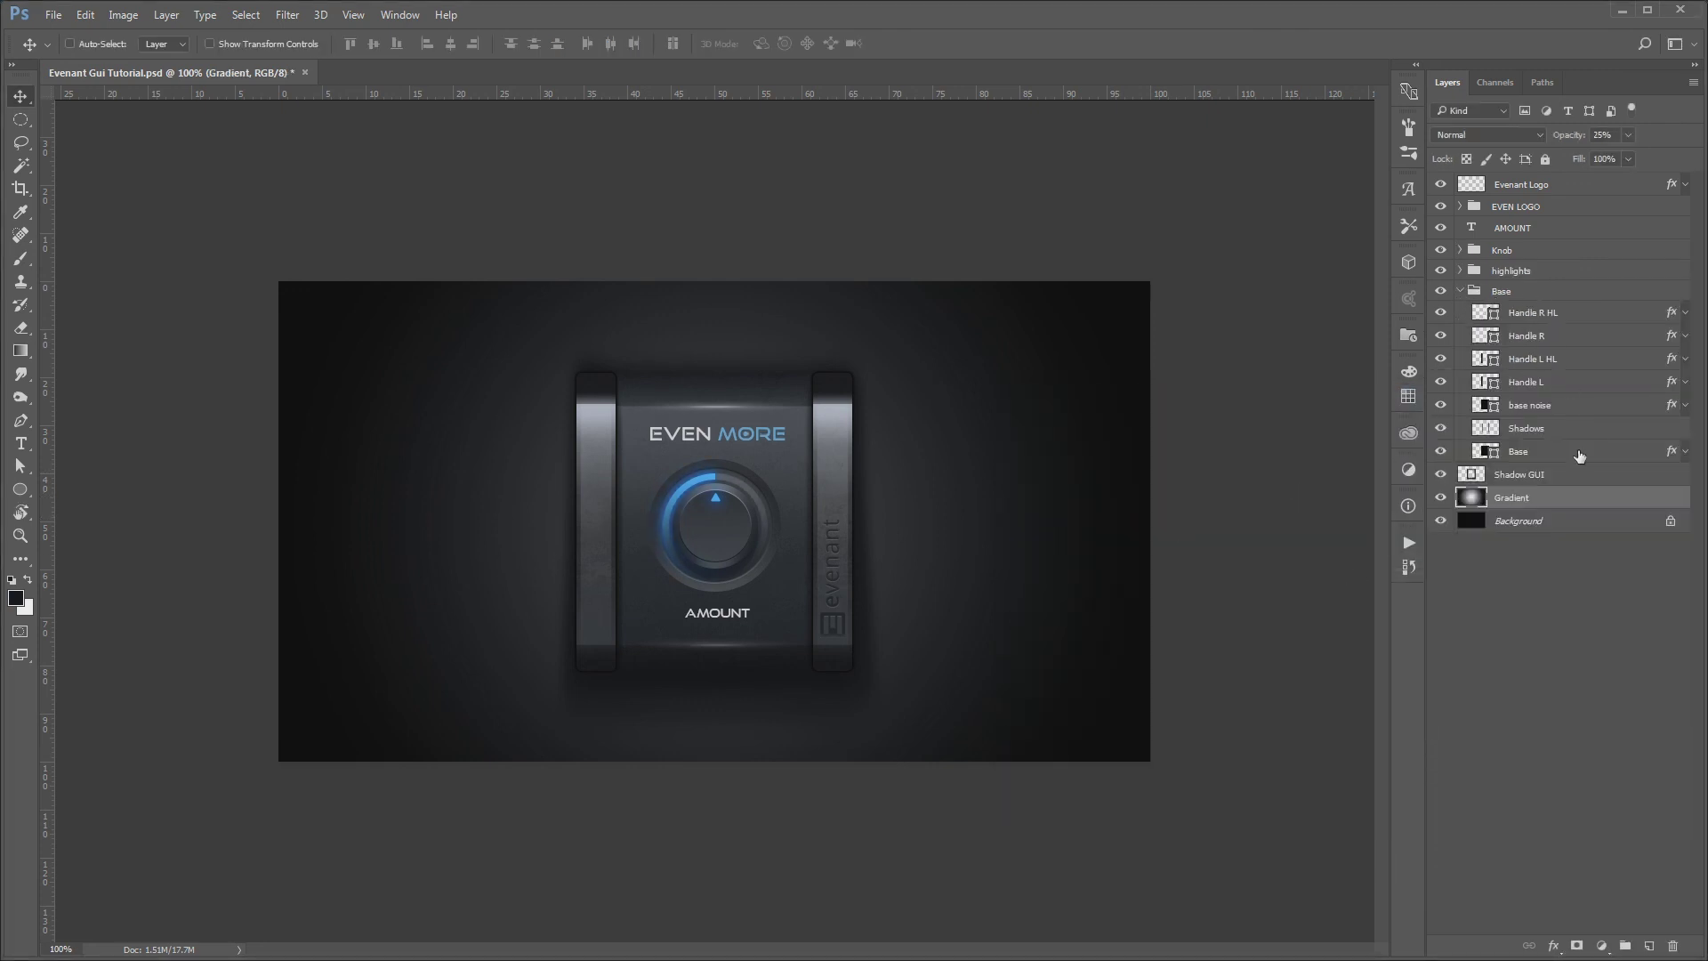
pyautogui.click(1561, 452)
pyautogui.doubleClick(1561, 453)
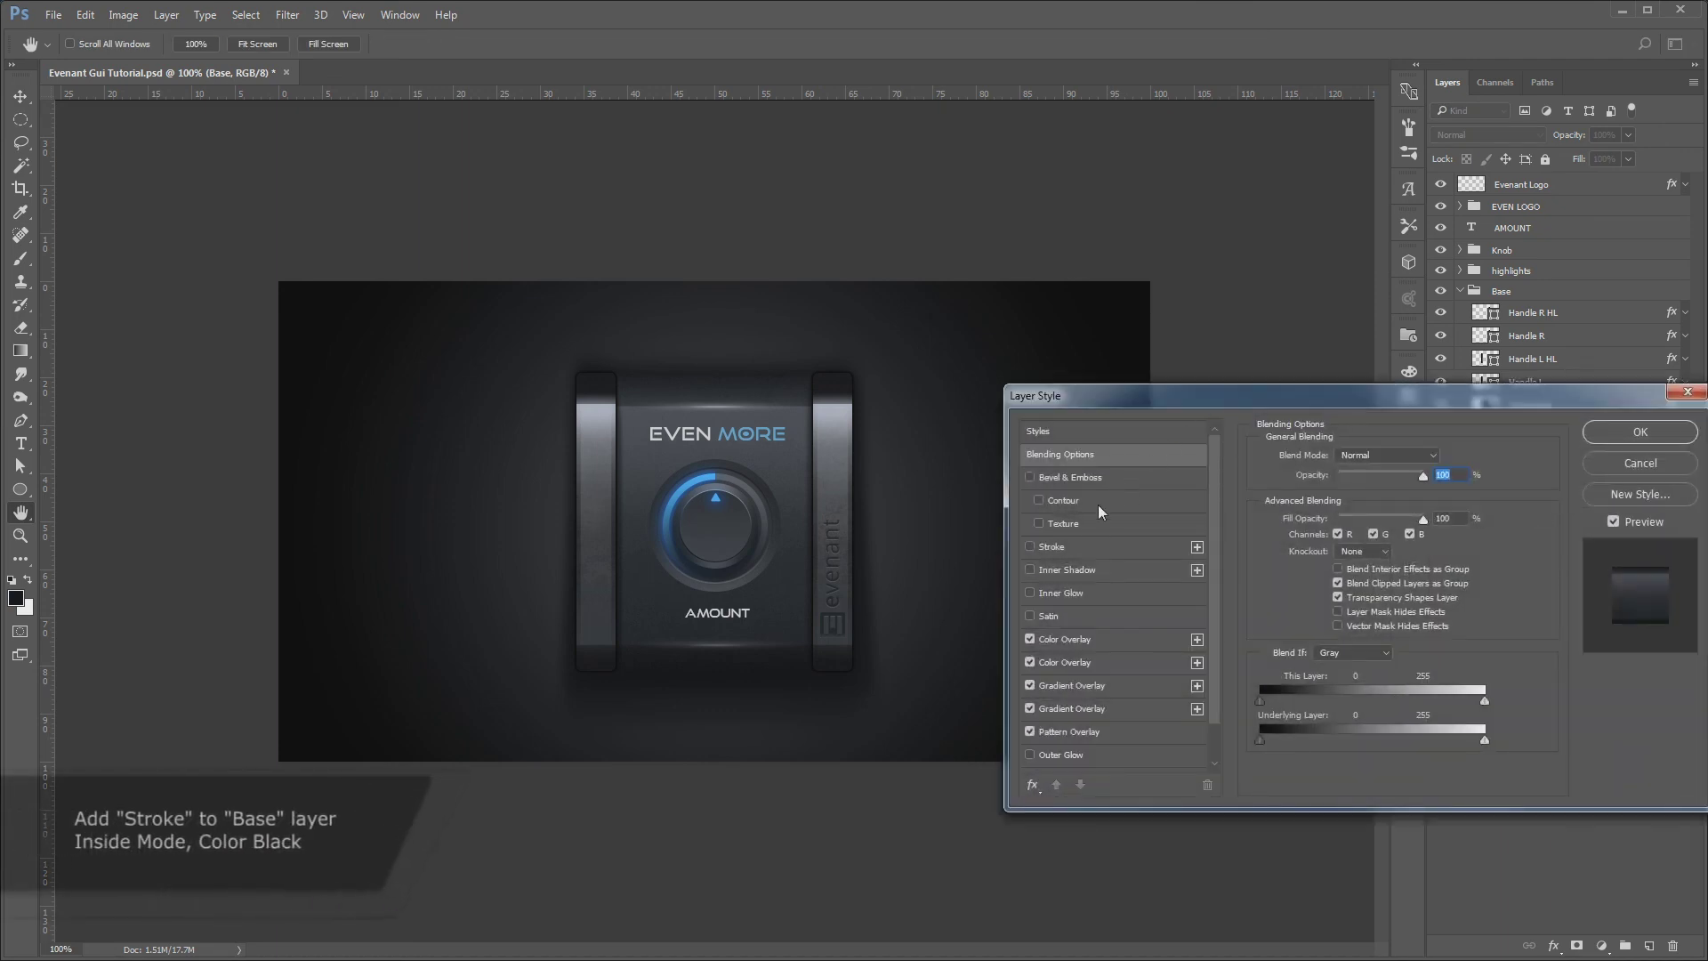
pyautogui.click(1070, 546)
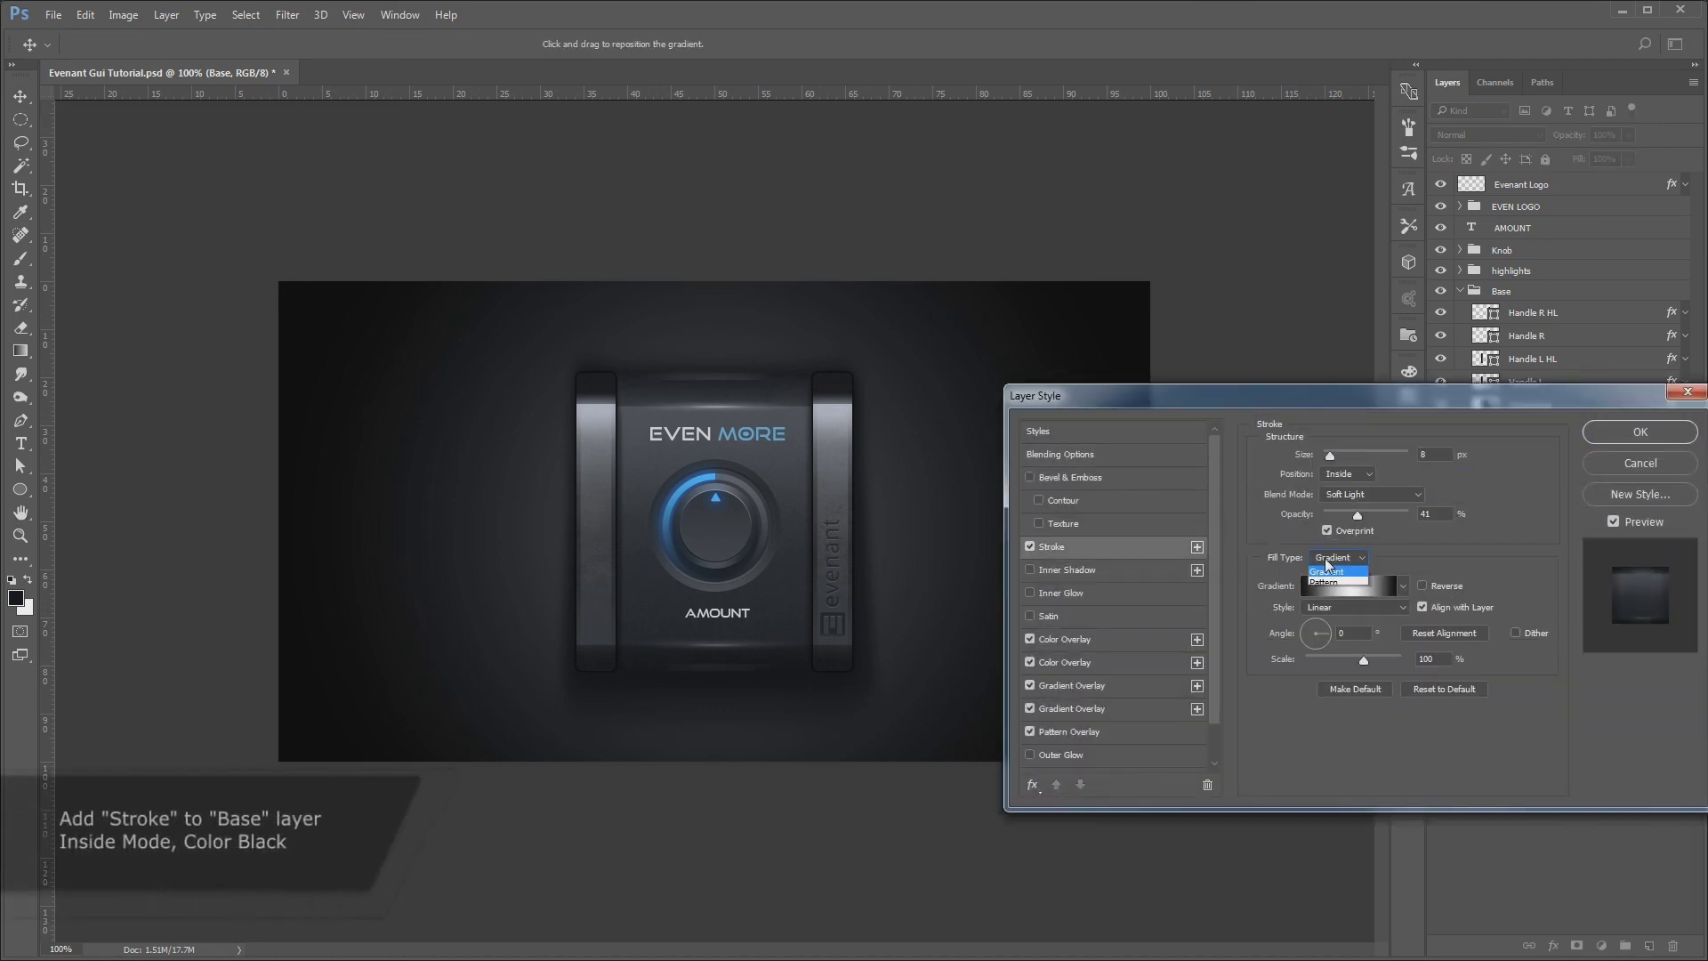
pyautogui.click(1425, 688)
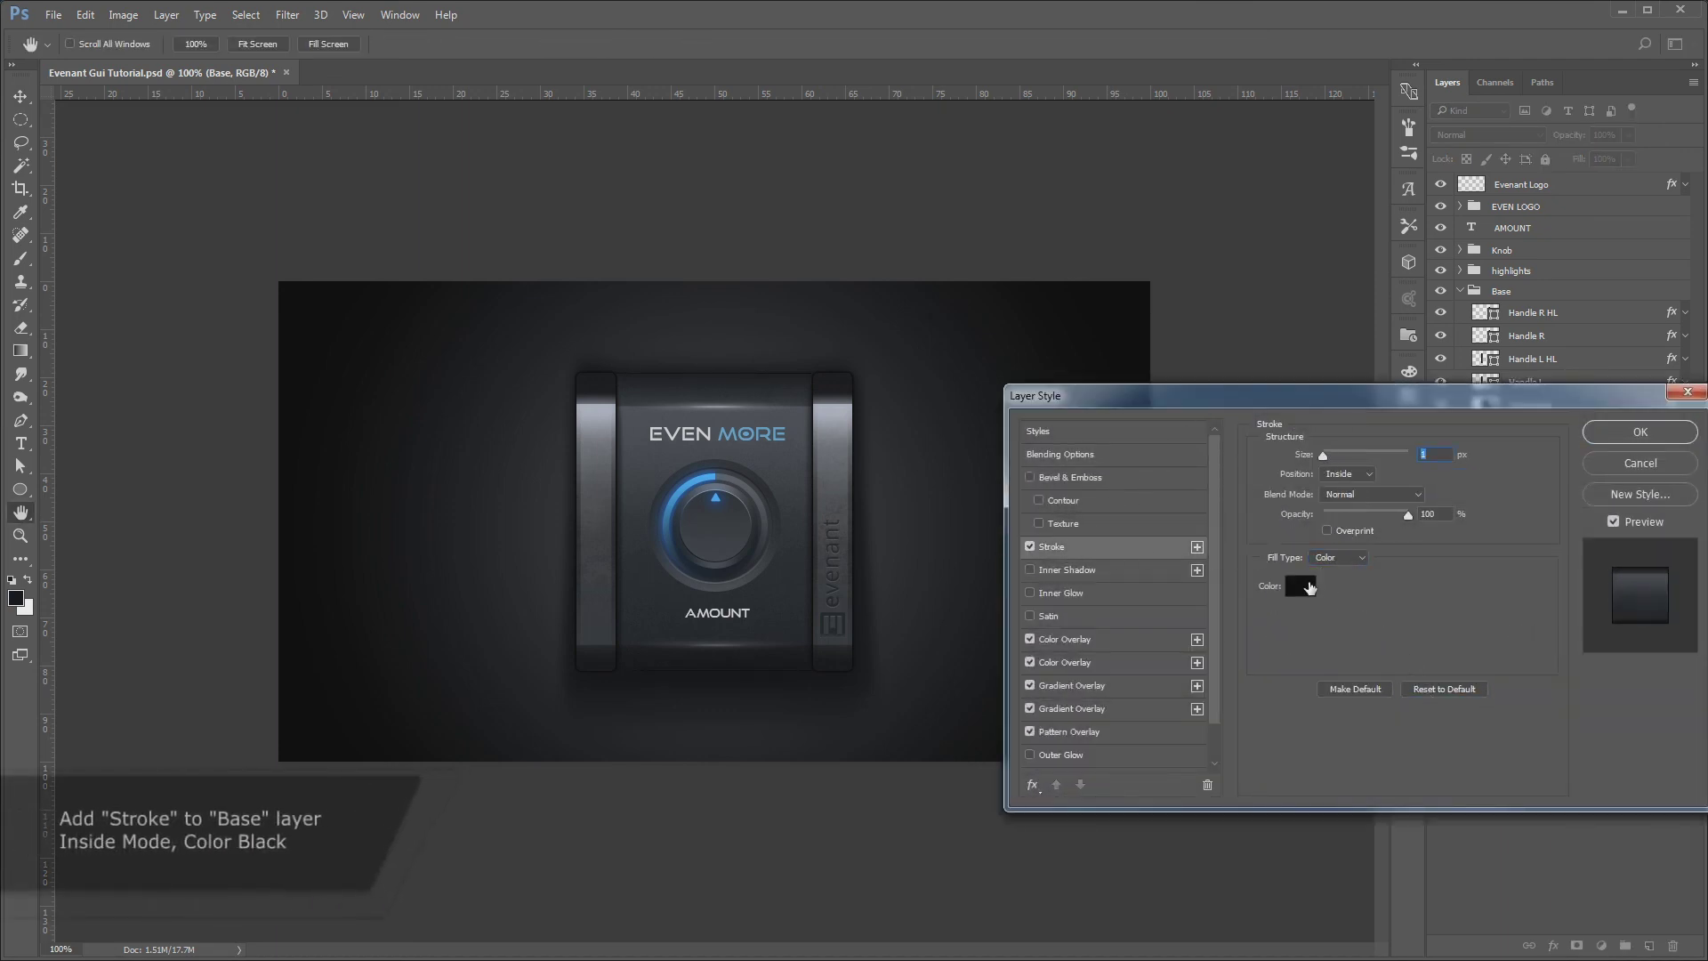
pyautogui.moveTo(1326, 460); pyautogui.dragTo(1327, 457)
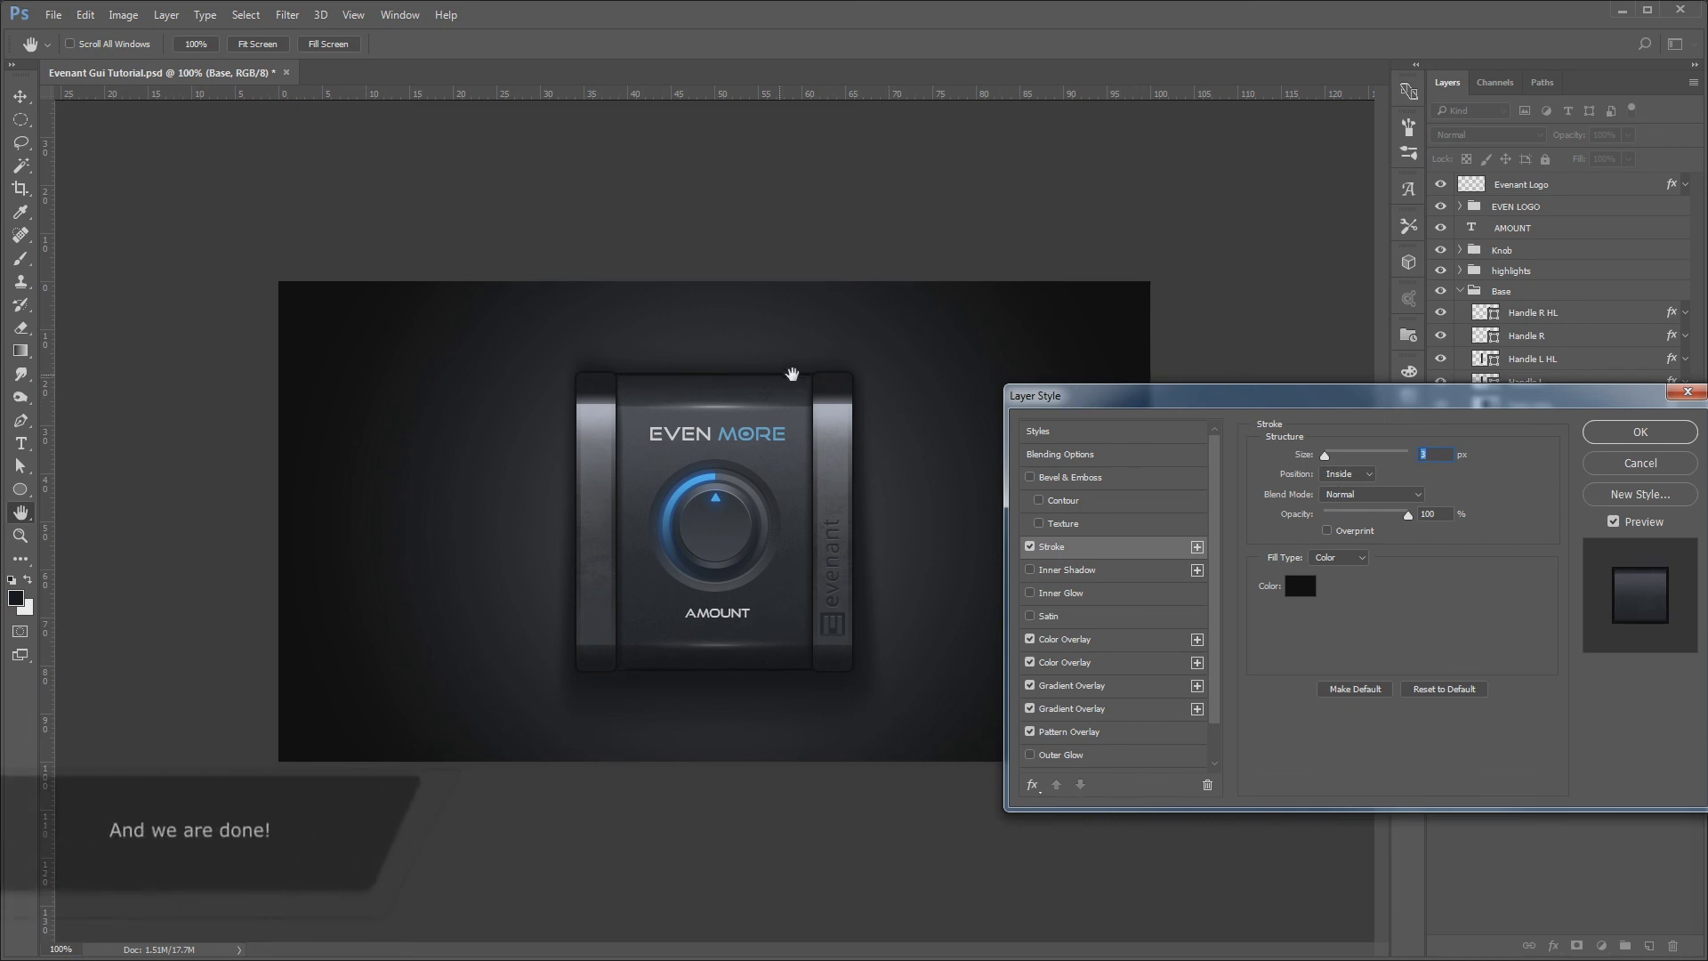
pyautogui.press('Return')
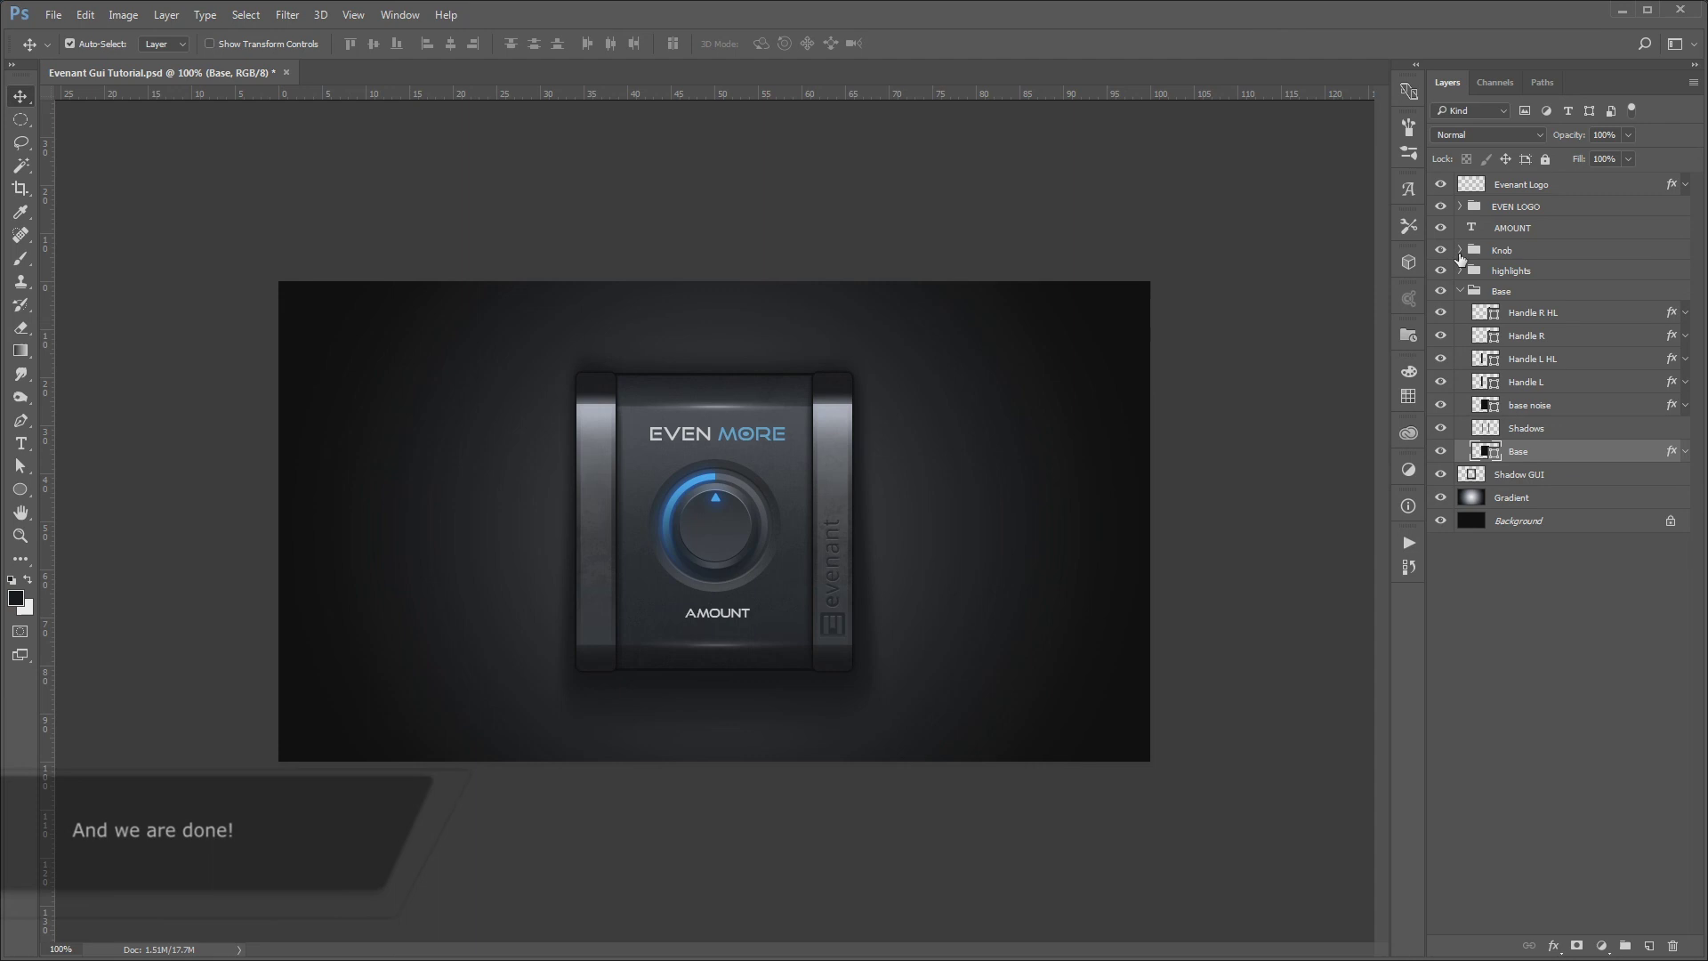
pyautogui.click(1463, 295)
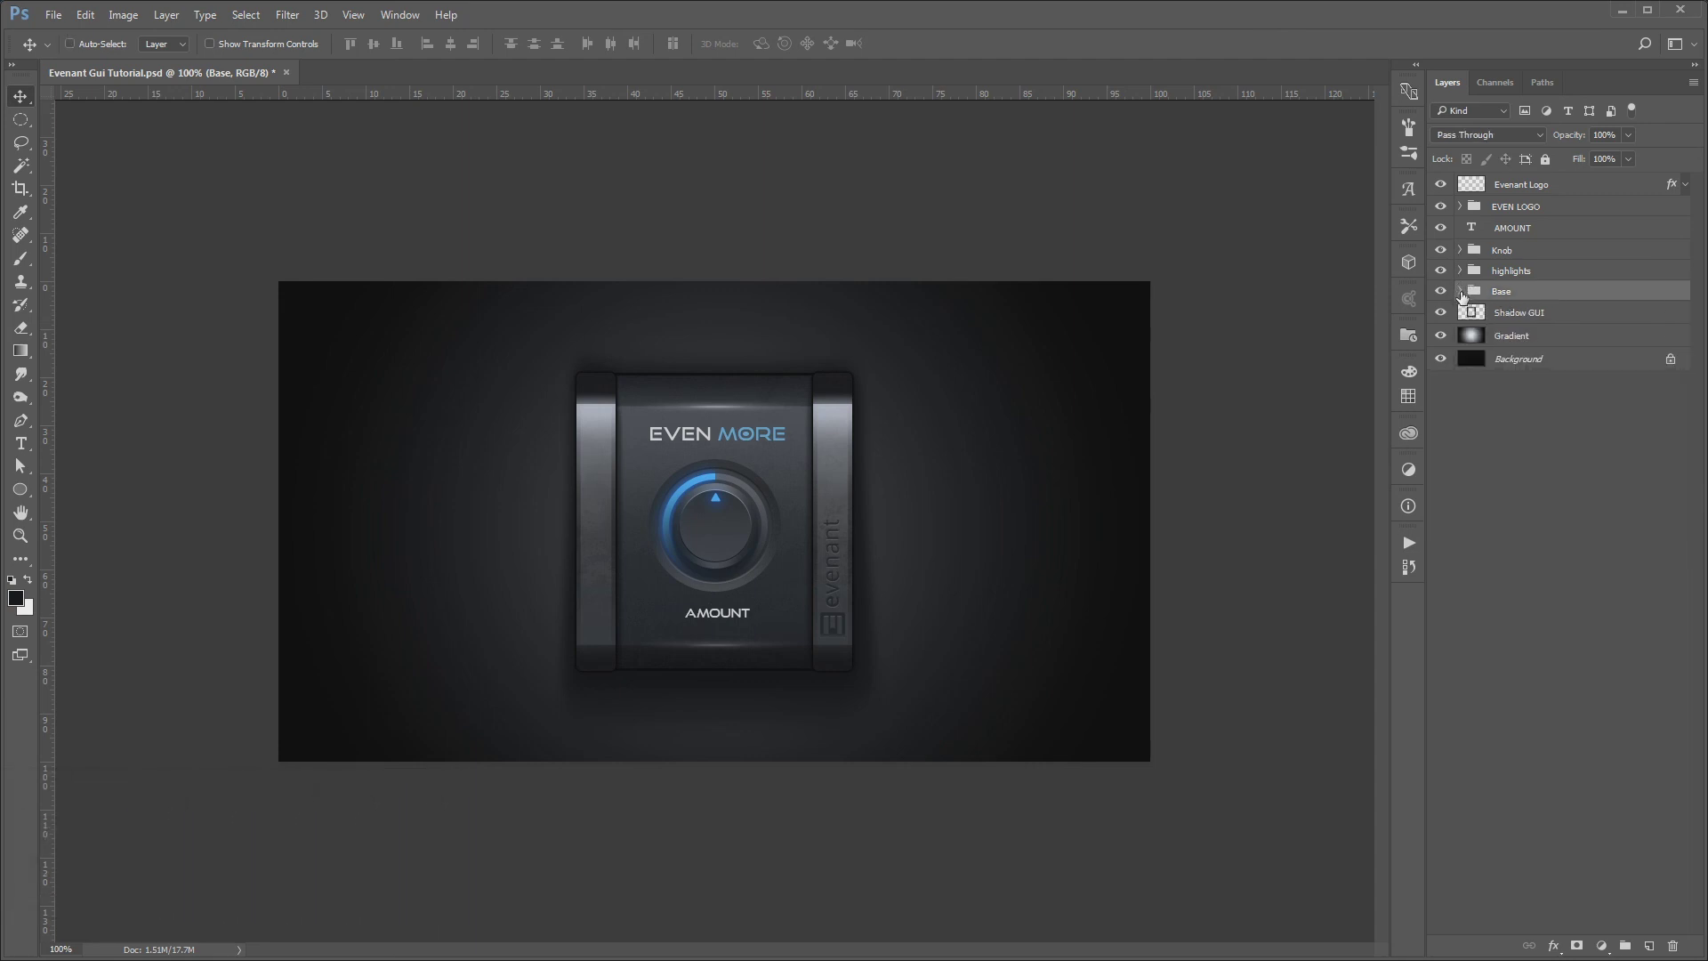
pyautogui.click(1565, 335)
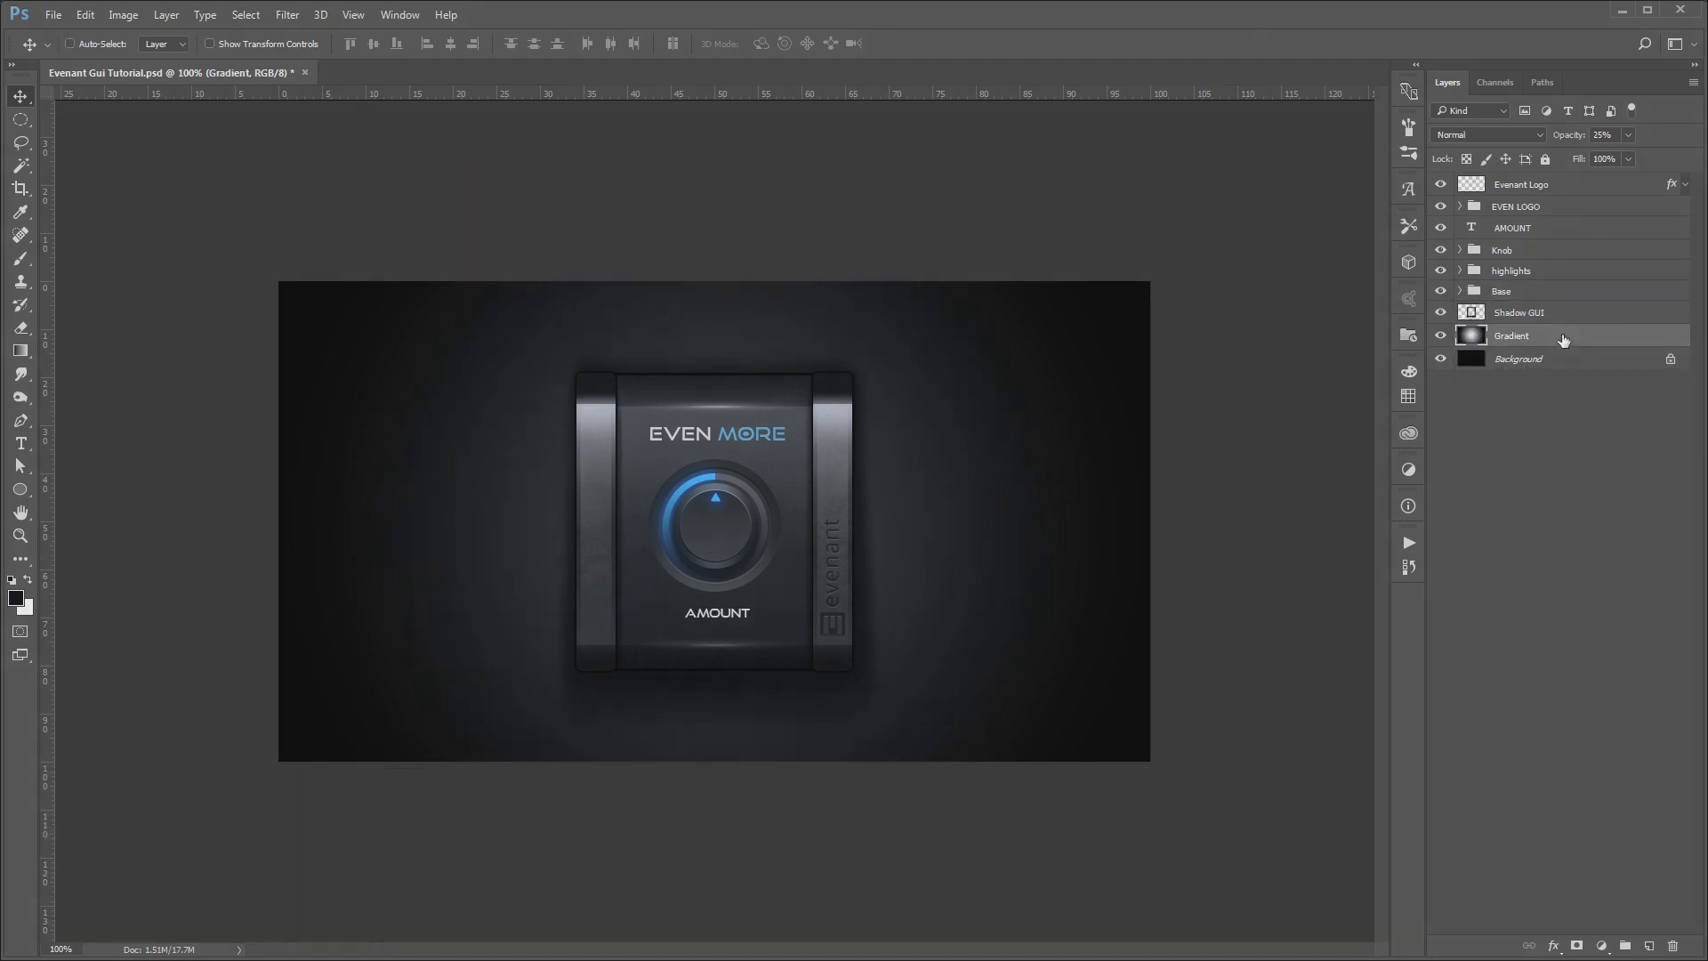
pyautogui.click(1561, 359)
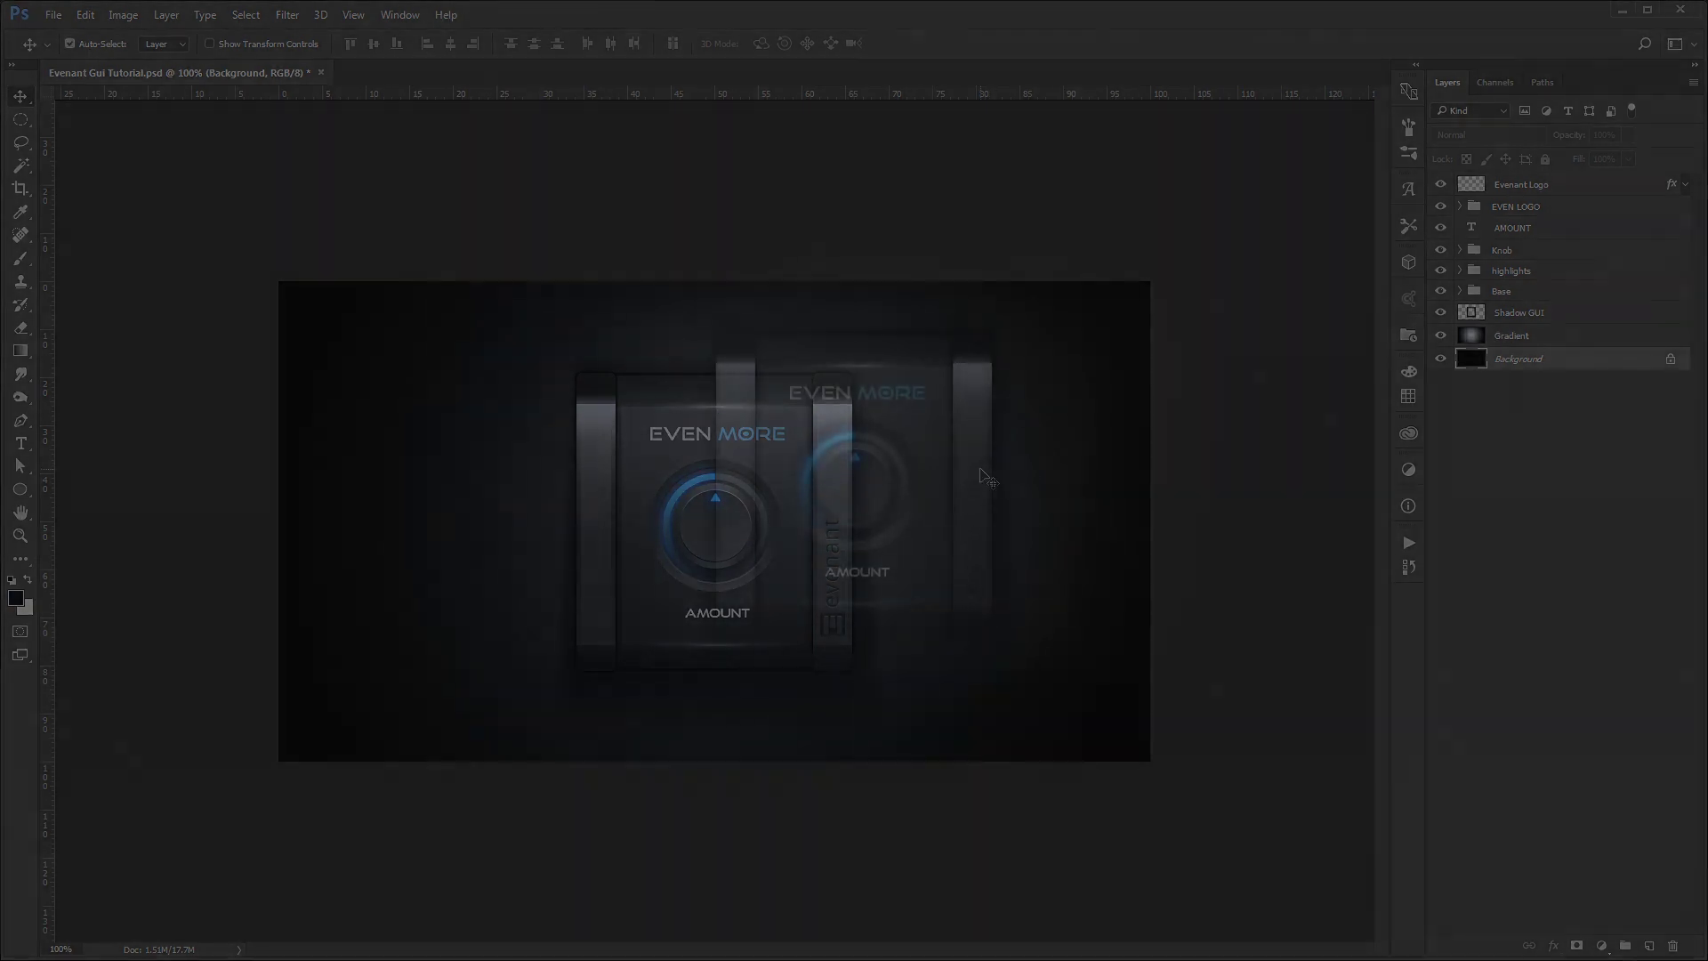